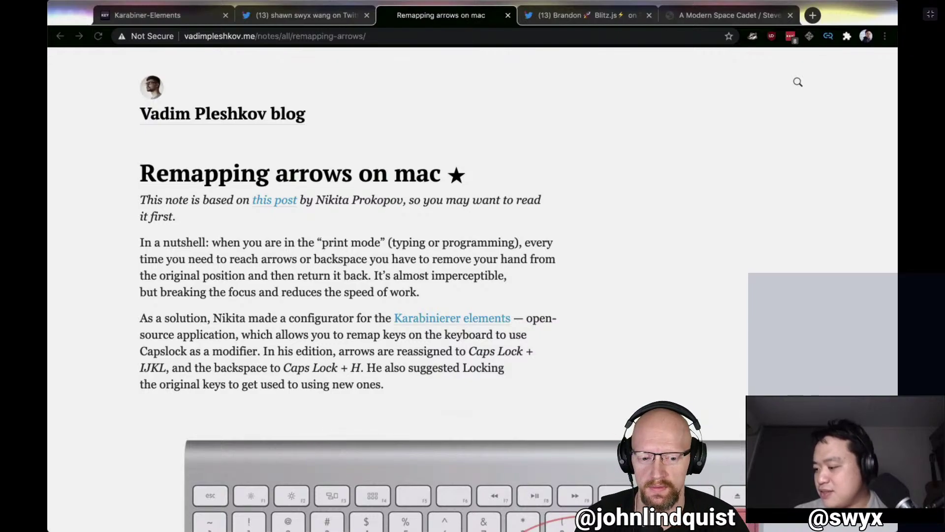
Show the Karabiner-Elements website, and switch to the Karabiner-Elements app to bring up its preferences window.
left_click(192, 18)
key("super+Tab")
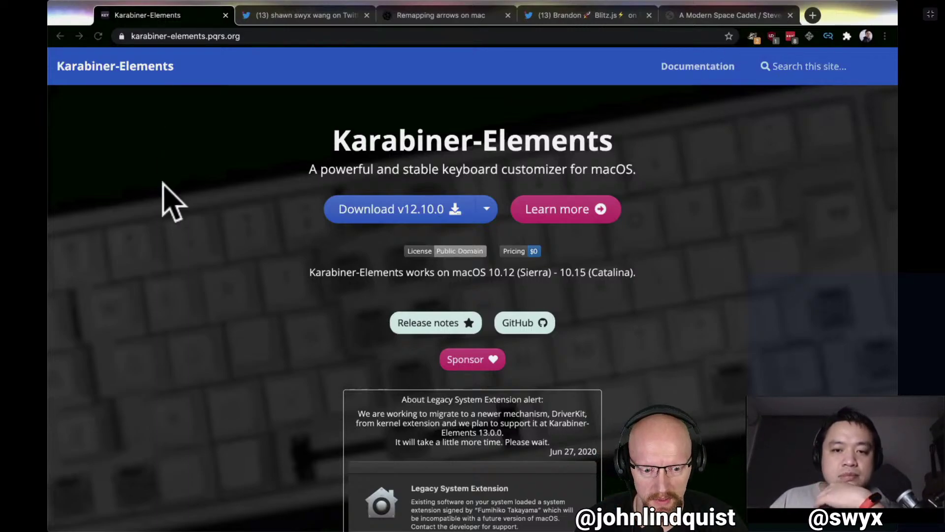
mouse_move(341, 521)
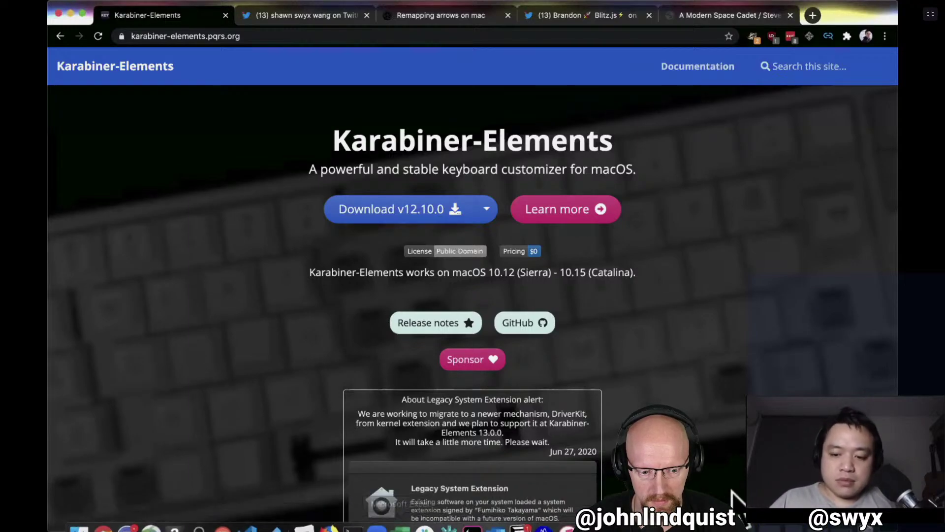
left_click(664, 517)
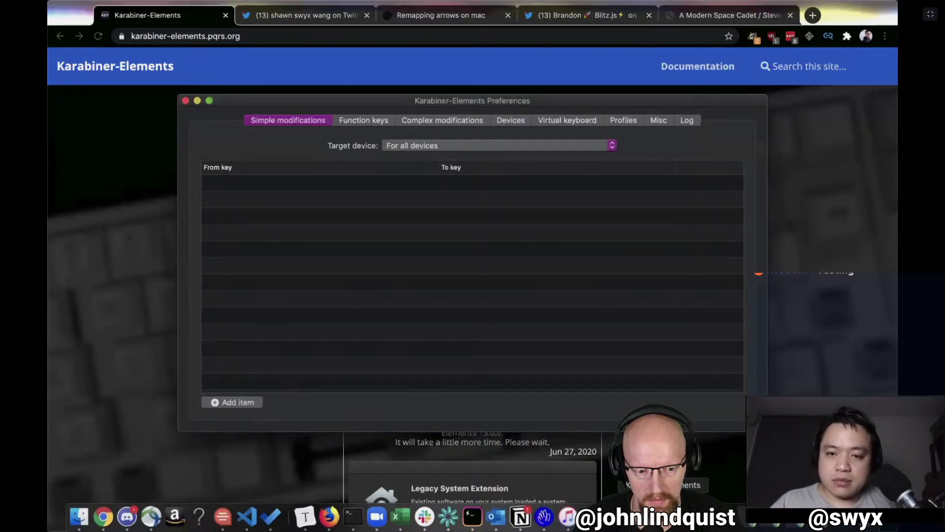
Search Google in a new browser tab for "show key press on screen mac" and look through the results.
left_click(813, 15)
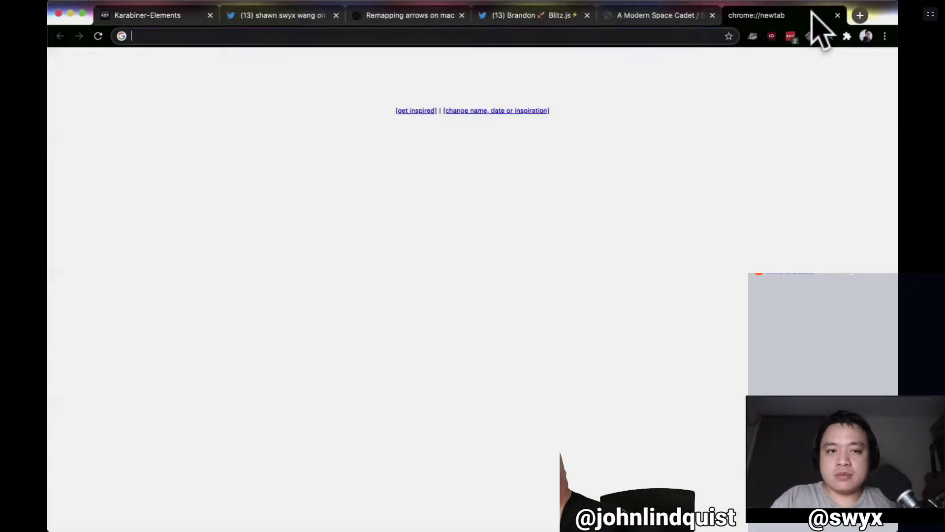
type("show key press on screen")
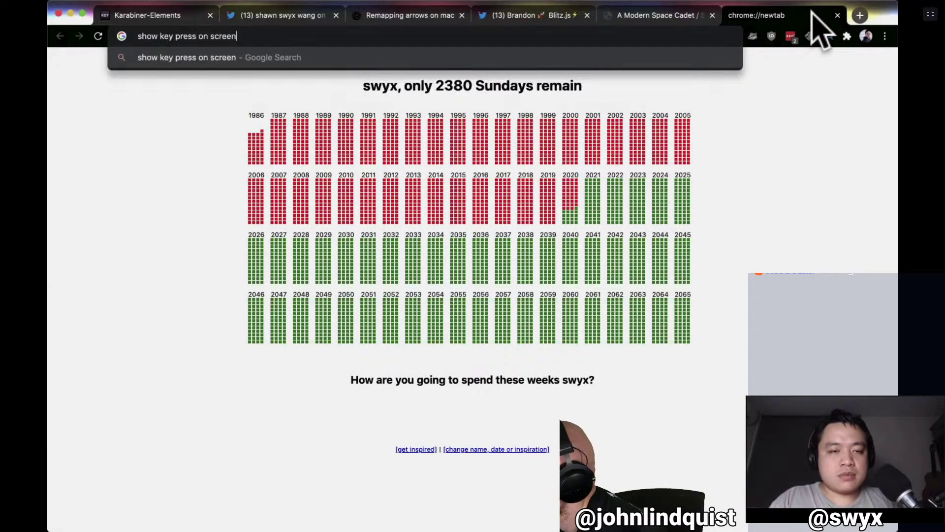
key("Return")
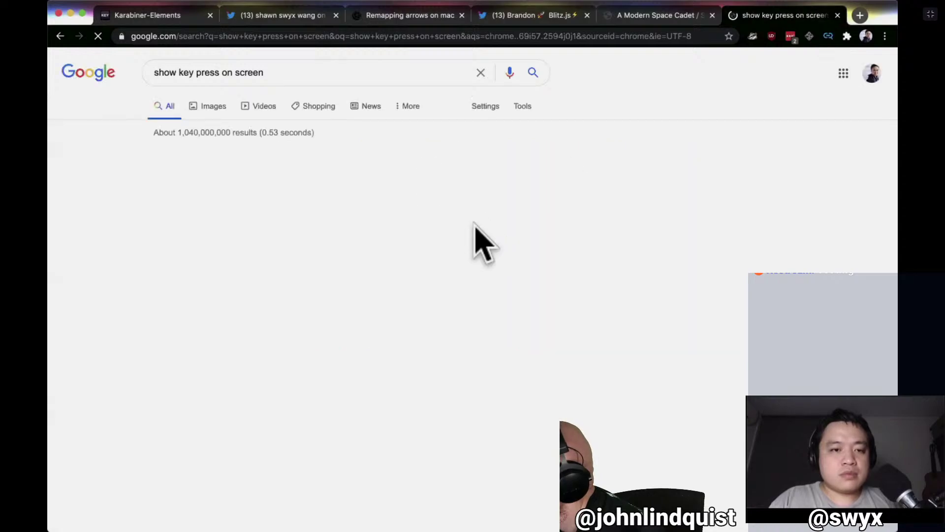
type("mac")
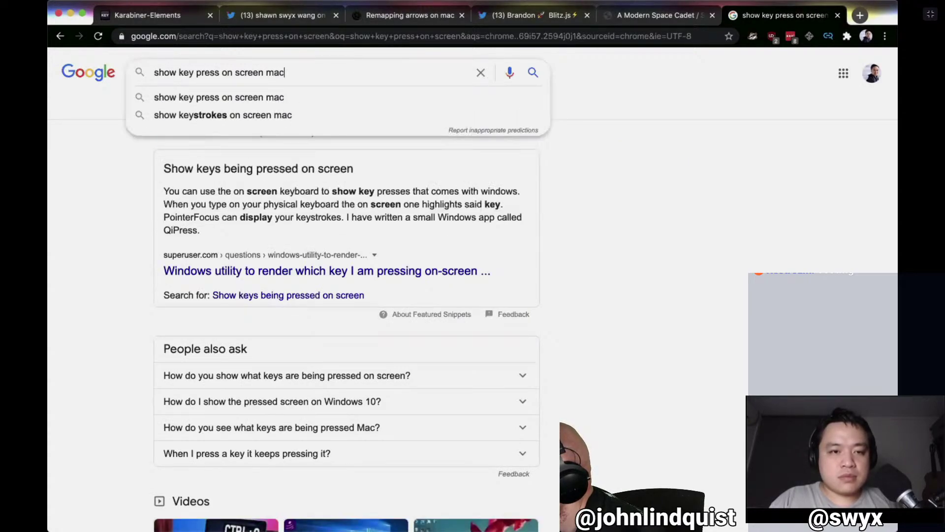
key("Return")
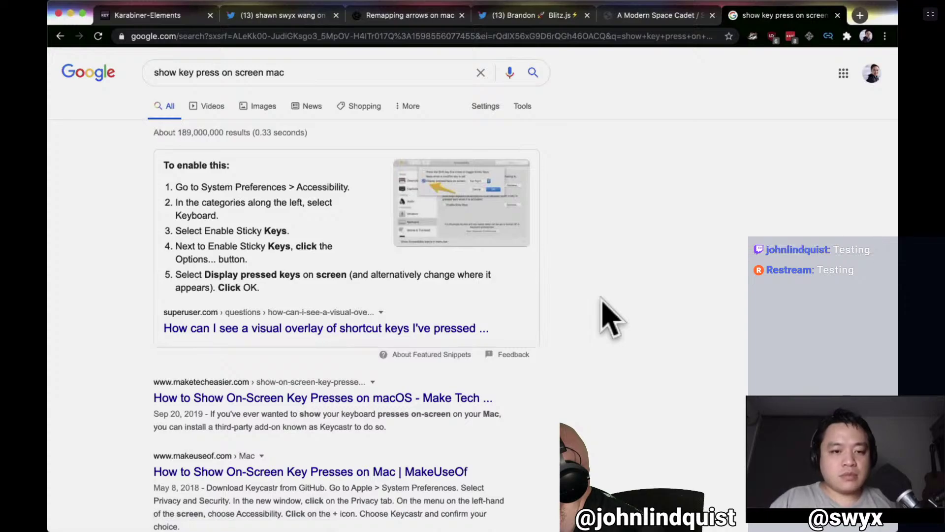
scroll(603, 301, "down", 3)
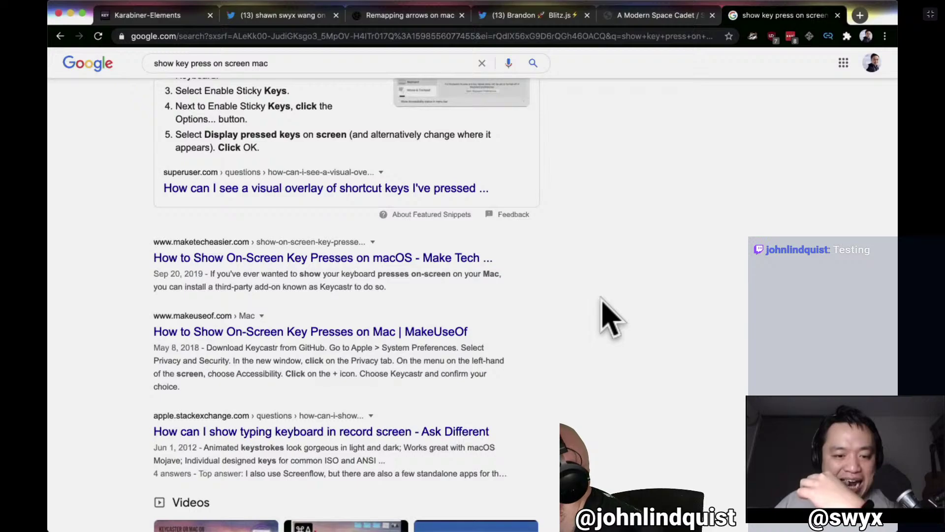
Check with Spotlight whether KeyCastr is installed on the Mac, and close the Google results tab.
key("super+space")
type("keycaster")
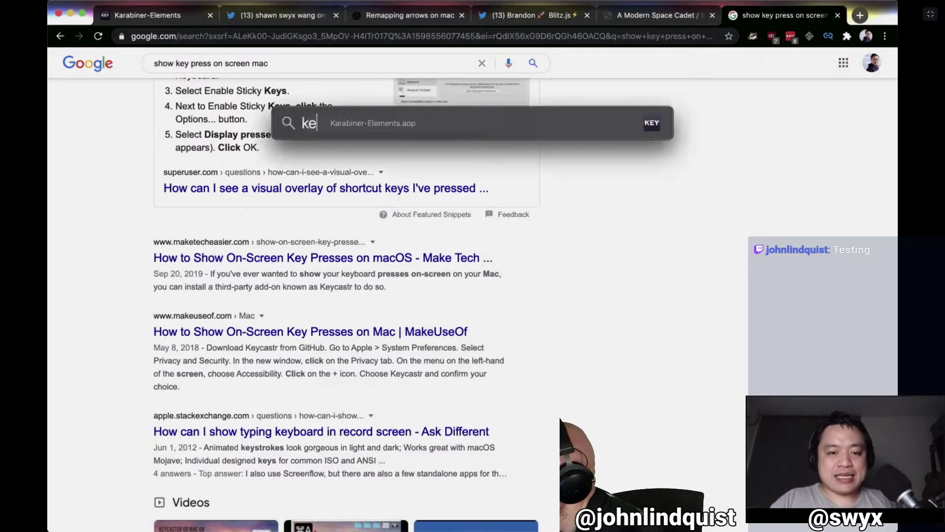
key("BackSpace")
key("BackSpace")
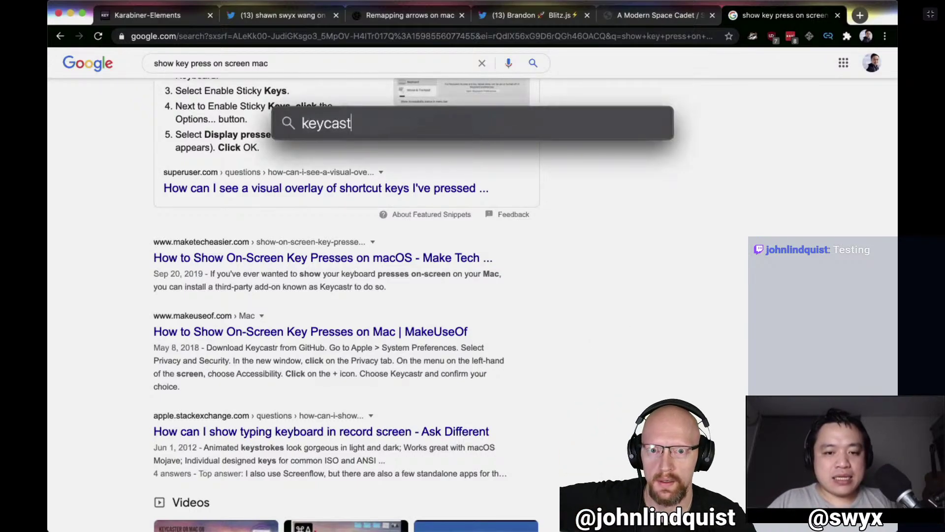
type("r")
key("Escape")
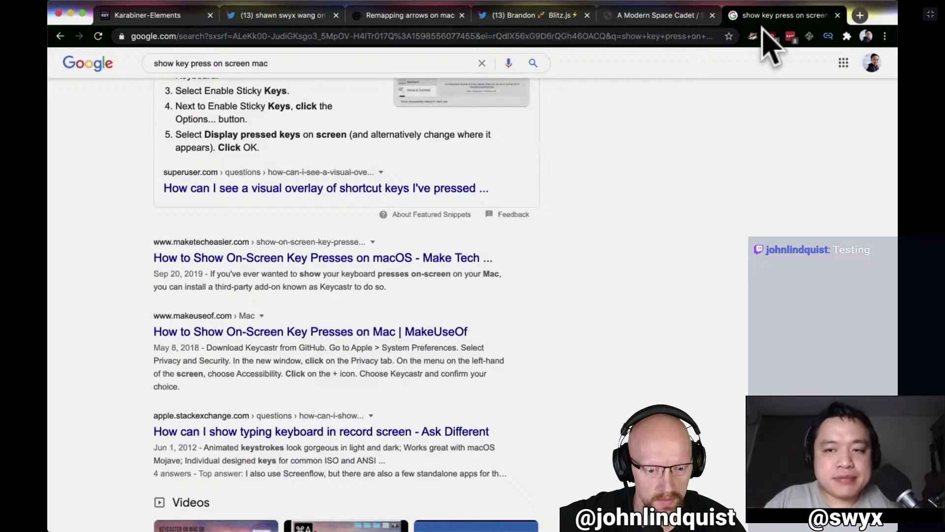
left_click(838, 15)
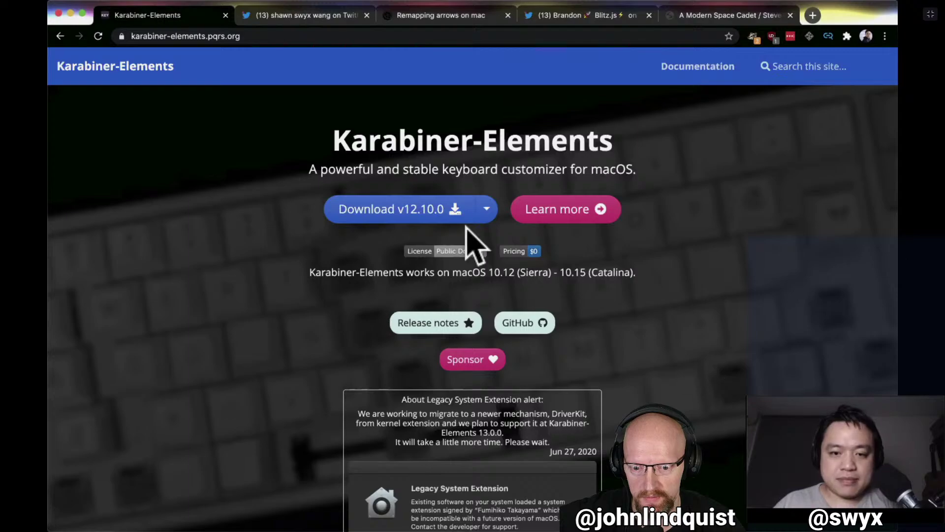
Launch Karabiner-Elements through Spotlight and display its function key mappings.
key("super+space")
type("kar")
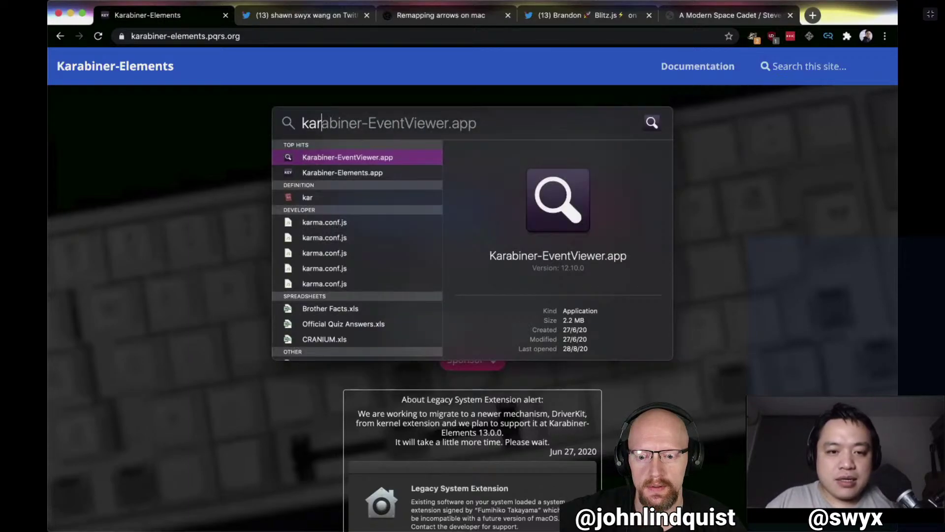
key("Down")
key("Return")
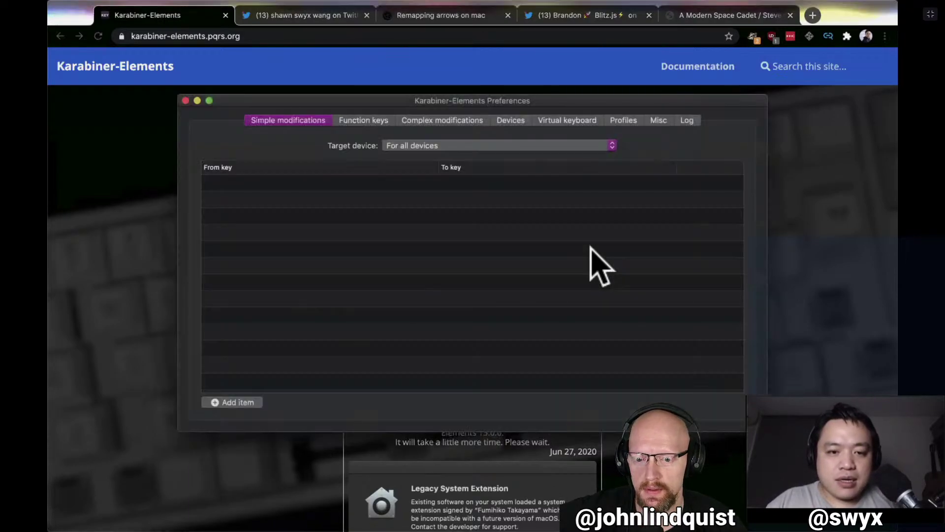
left_click(358, 117)
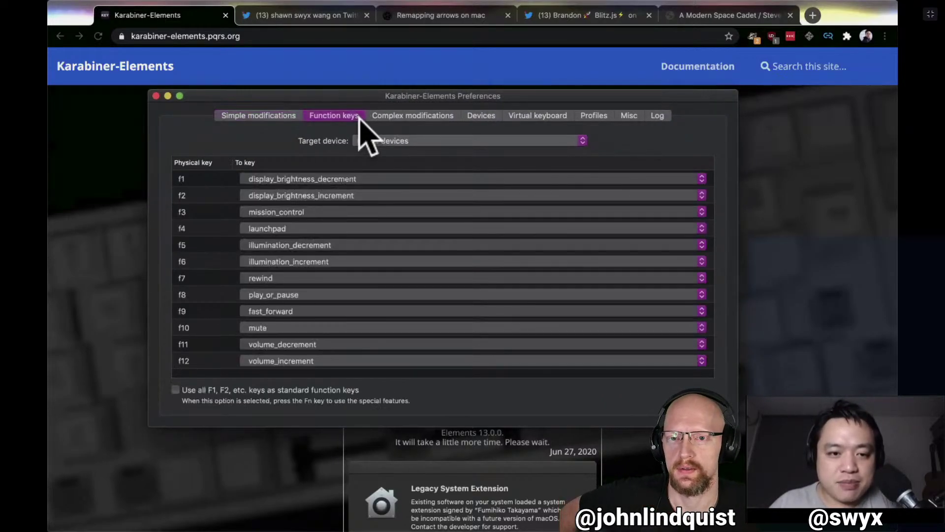
Switch to the browser, view the Twitter thread and arrow-remapping post, and place the "A Modern Space Cadet" tab before the Blitz.js Twitter tab.
left_click(340, 16)
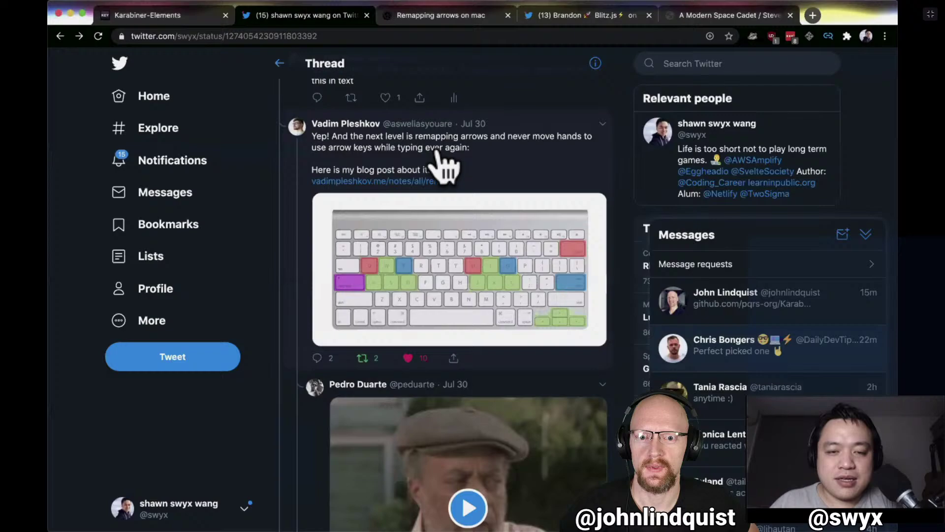
left_click(428, 15)
left_click_drag(726, 19, 559, 29)
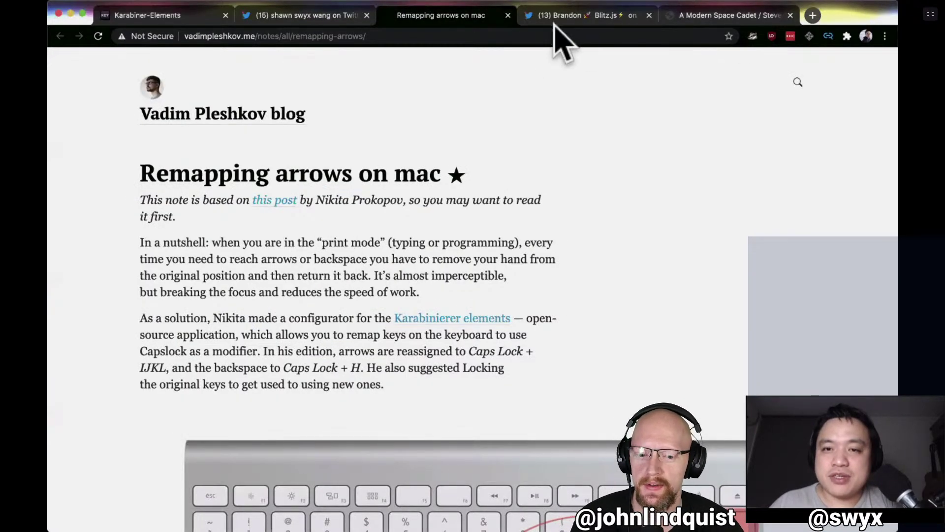
left_click(147, 15)
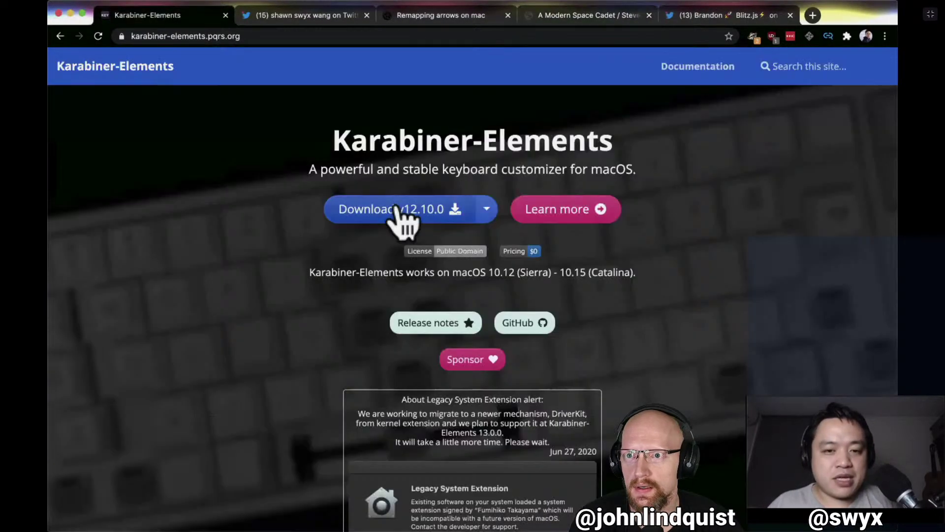
Switch back to Karabiner-Elements and look over its simple modifications and function key settings.
key("super+Tab")
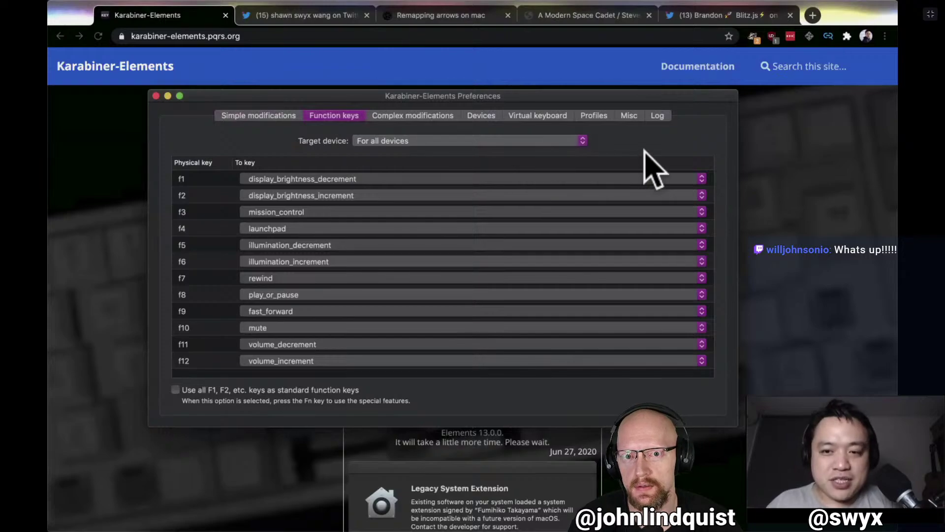
left_click(273, 116)
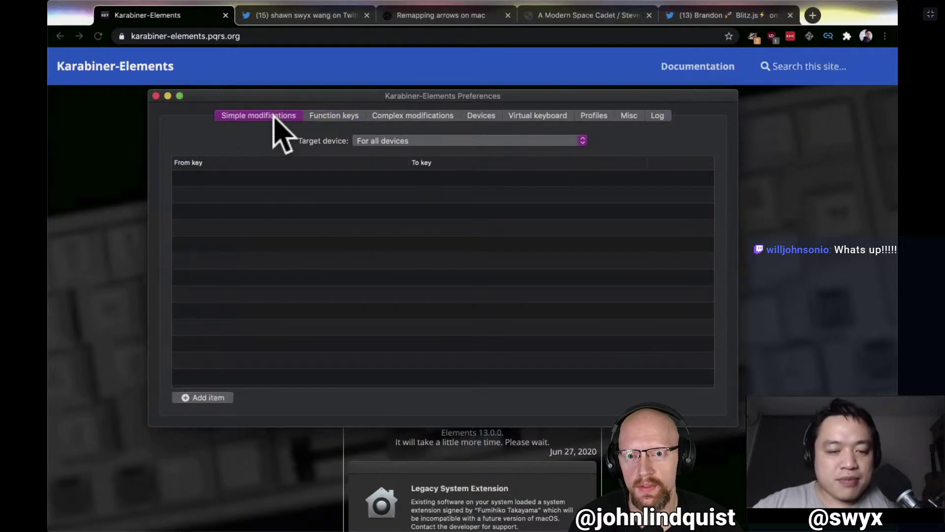
left_click(322, 110)
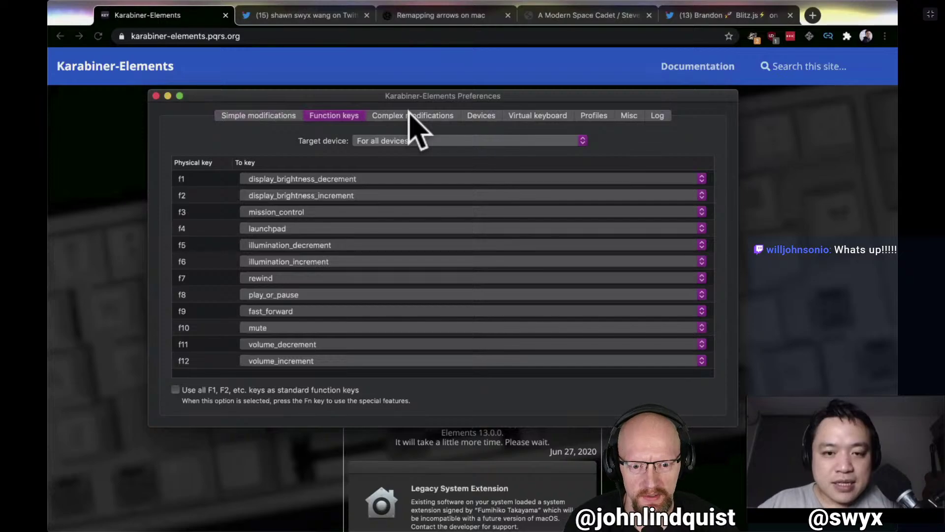
Launch Karabiner-EventViewer through Spotlight and move its window clear of the lower part of the screen.
key("super+space")
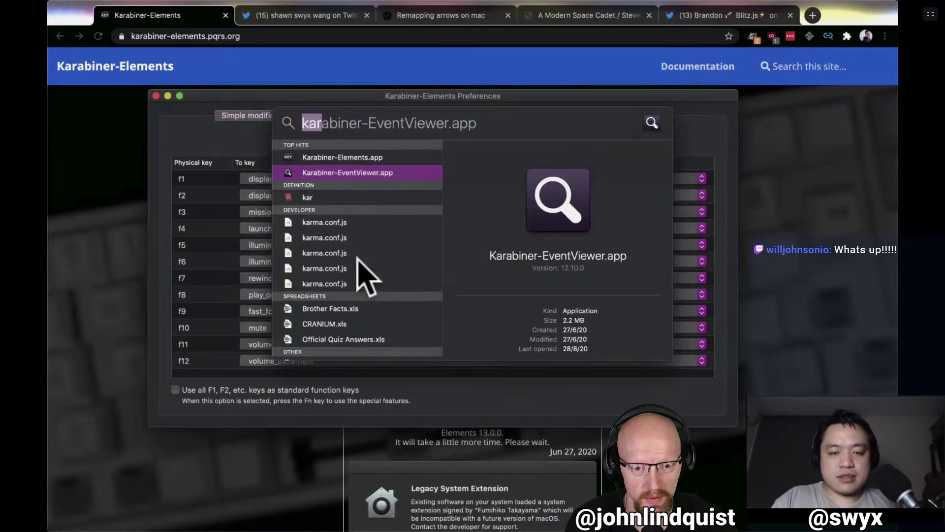
type("kera")
key("Down")
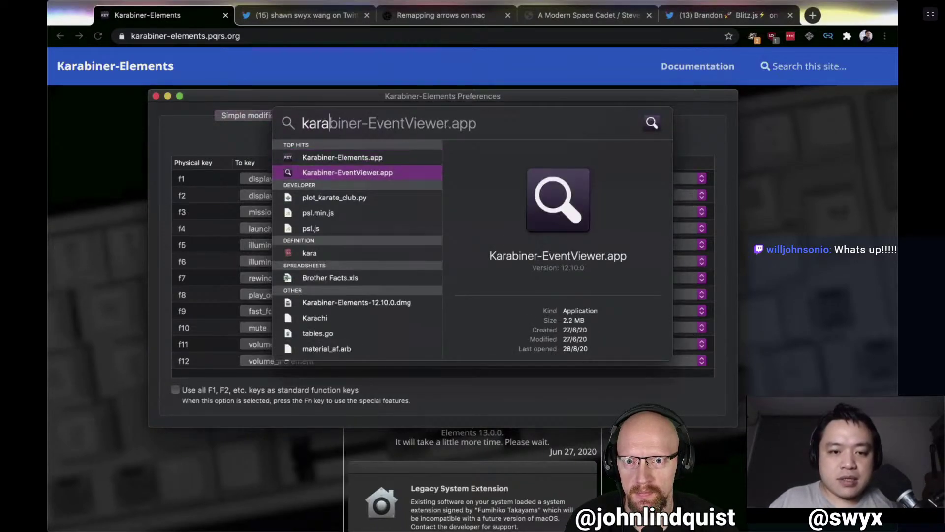
key("Return")
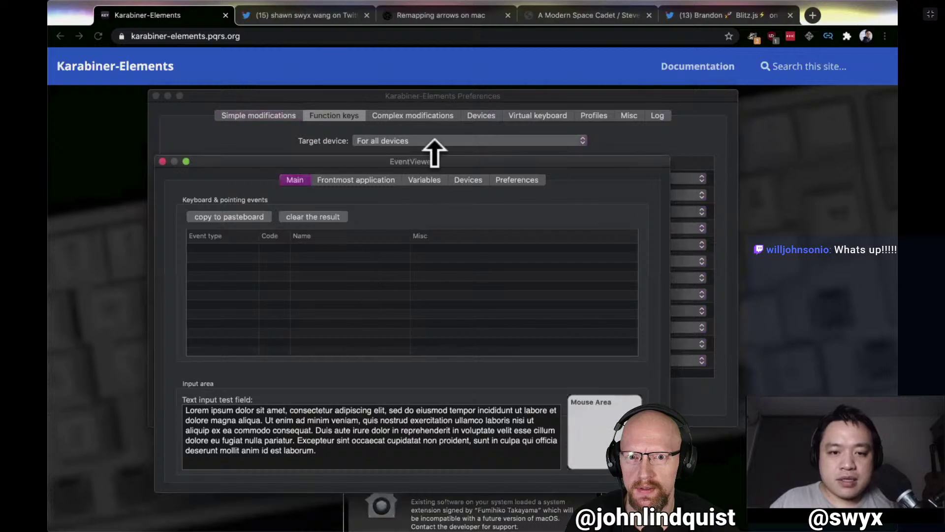
left_click_drag(427, 162, 358, 78)
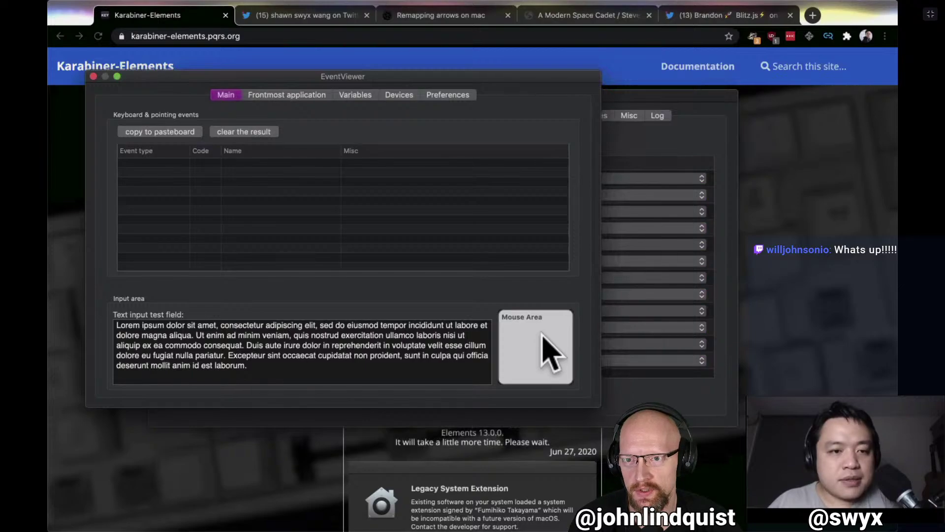
Capture the Return and Left Arrow keys in EventViewer, moving the Karabiner-Elements preferences window aside.
key("Return")
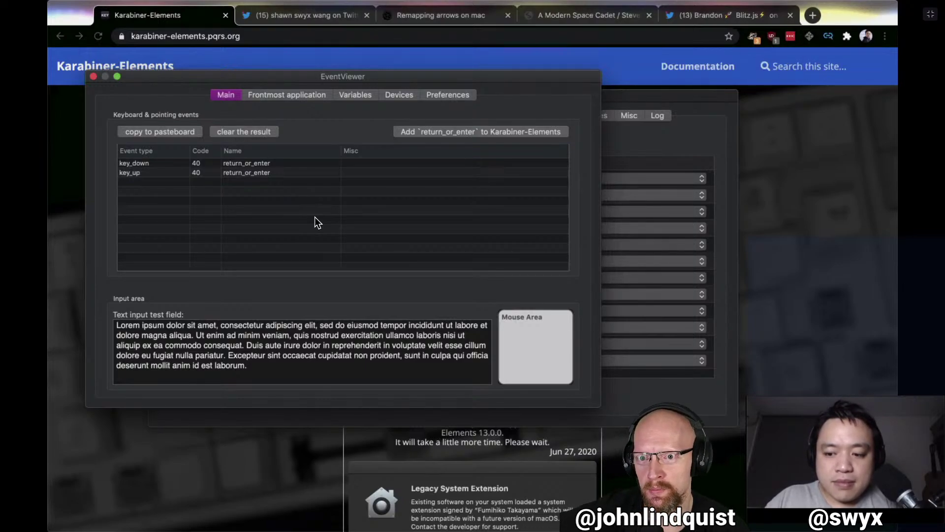
left_click_drag(649, 116, 867, 81)
left_click(316, 205)
key("Left")
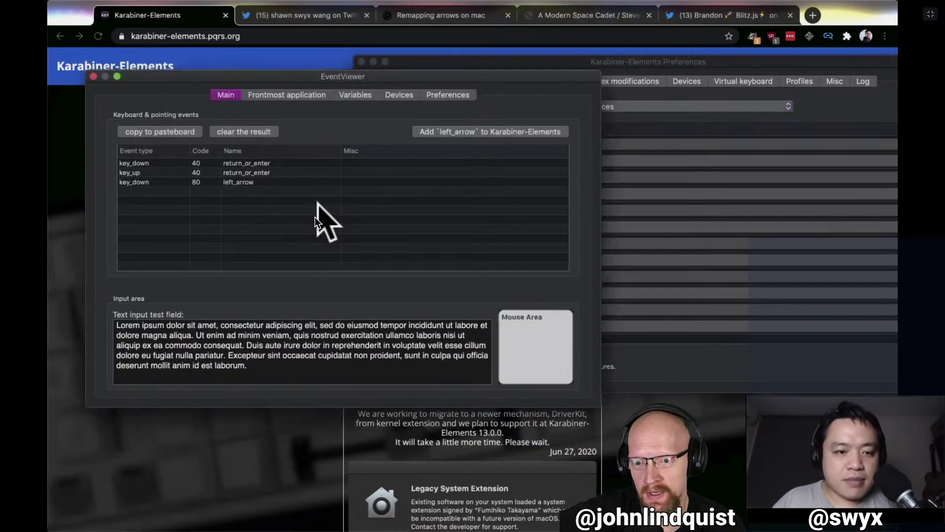
Pause the break reminders of the Stretchly app.
left_click(471, 426)
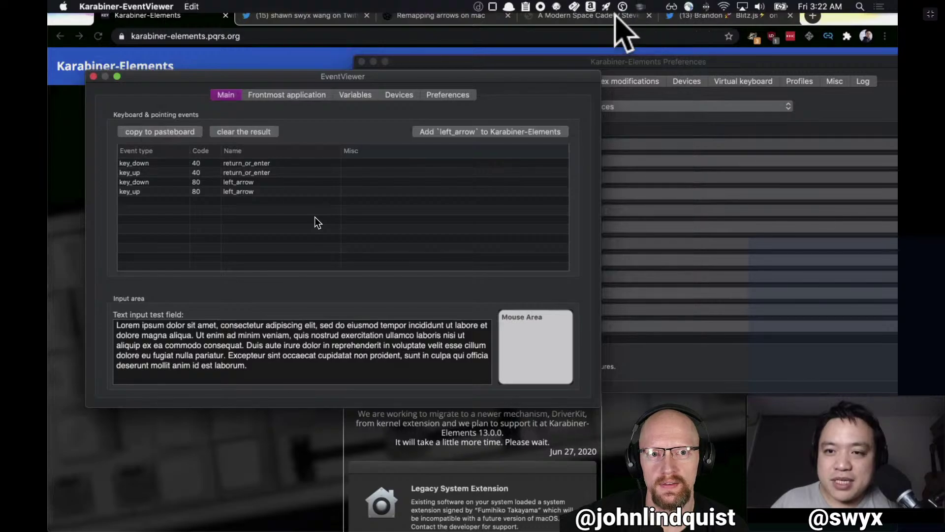
left_click(623, 7)
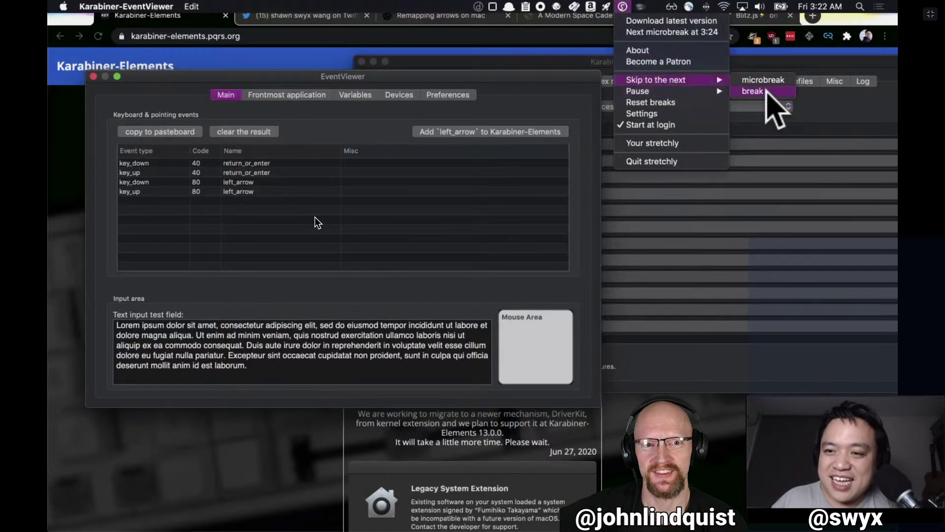
mouse_move(702, 91)
left_click(758, 91)
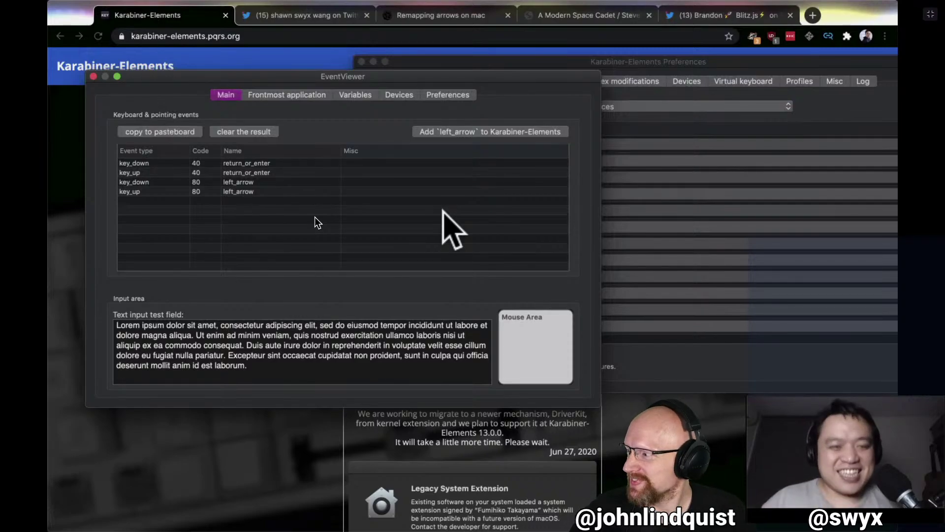
Capture the Right Arrow, left Option and right Option keys in EventViewer.
key("Right")
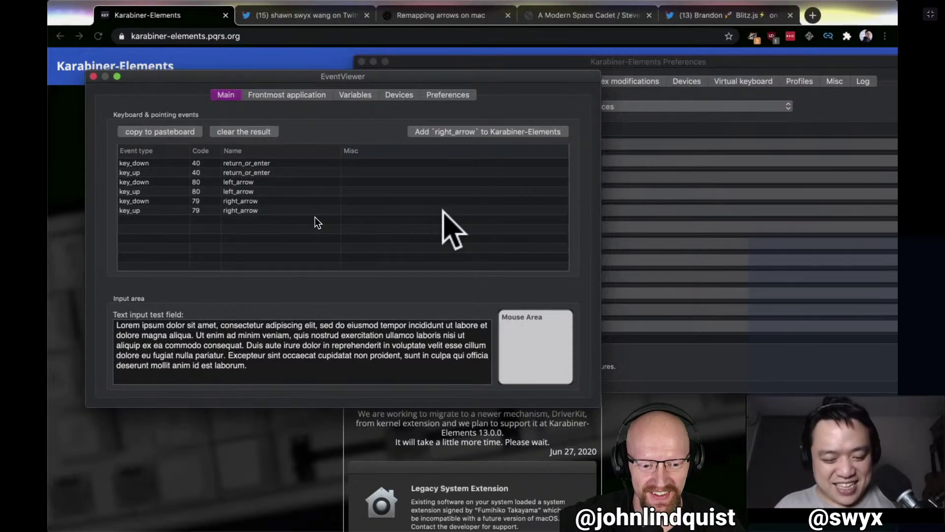
key("alt")
key("Alt_R")
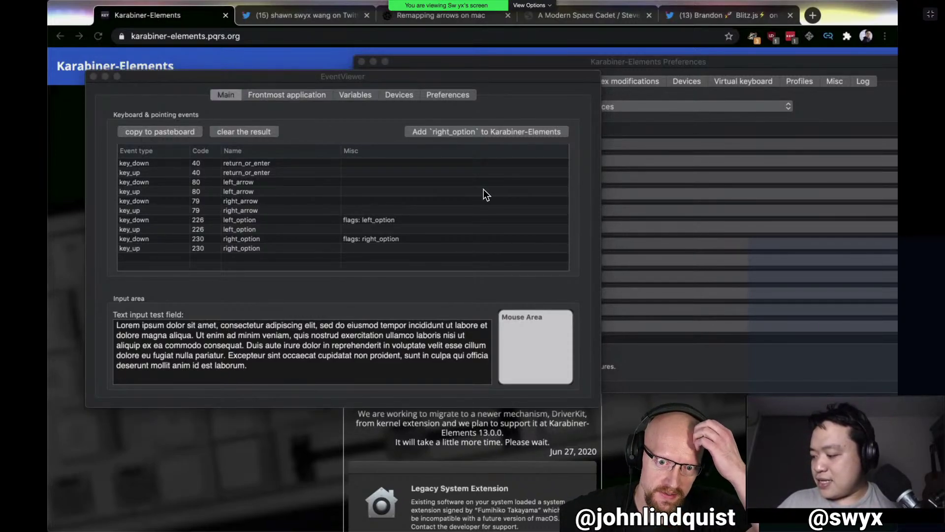
Post the message "what uppp" in the live stream chat.
type("uppp")
key("Return")
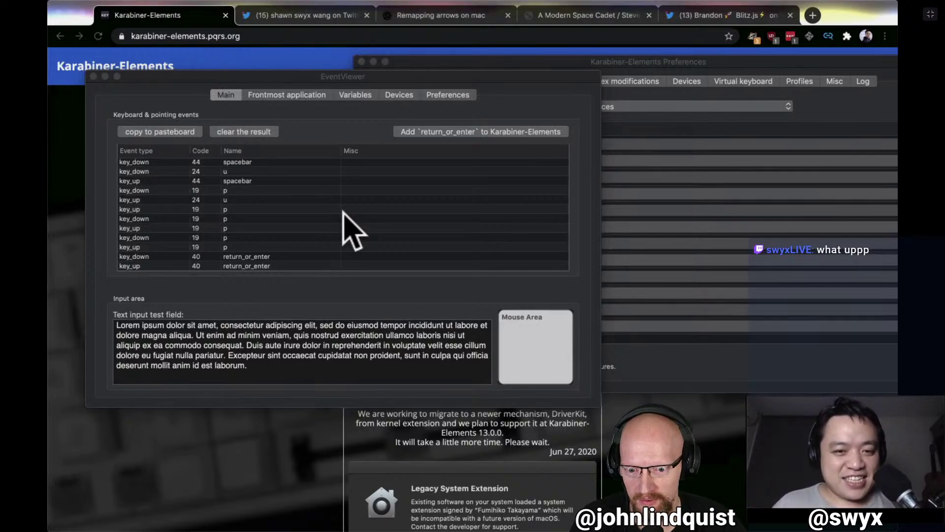
left_click(652, 217)
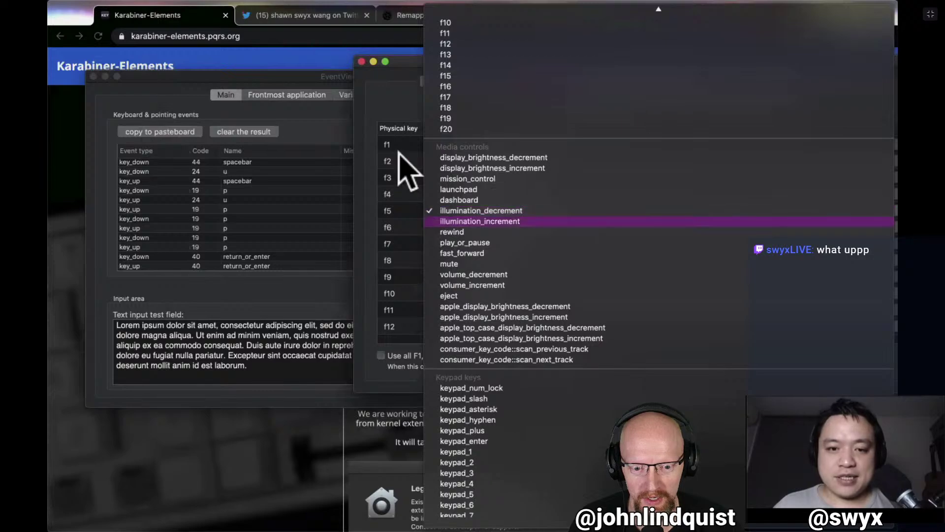
left_click(392, 127)
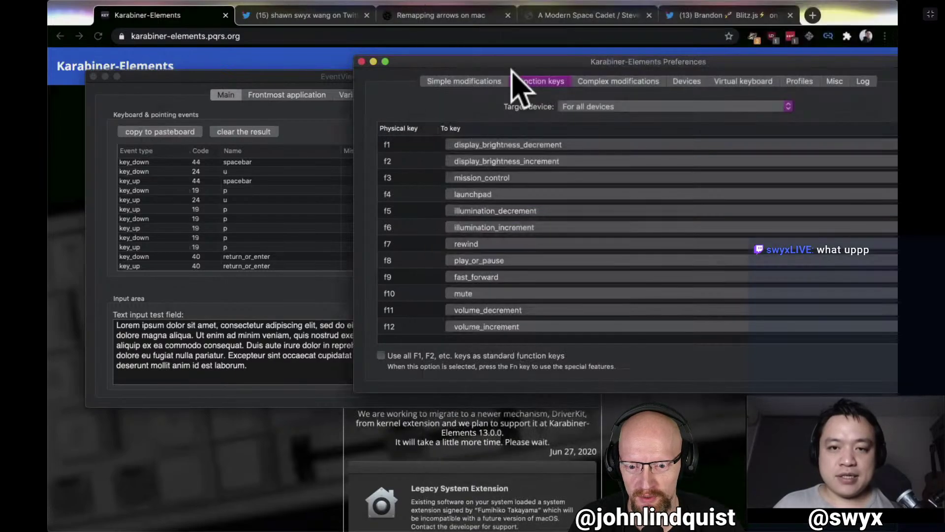
Search the web for "goku raku judo" in a new browser tab and look through the results.
left_click(813, 16)
left_click(812, 16)
type("gor")
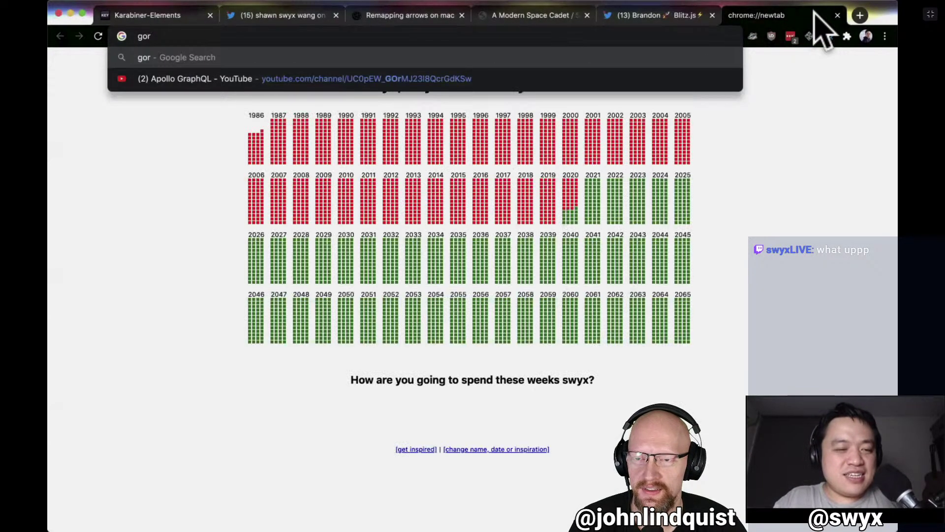
key("BackSpace")
type("ku raku judo")
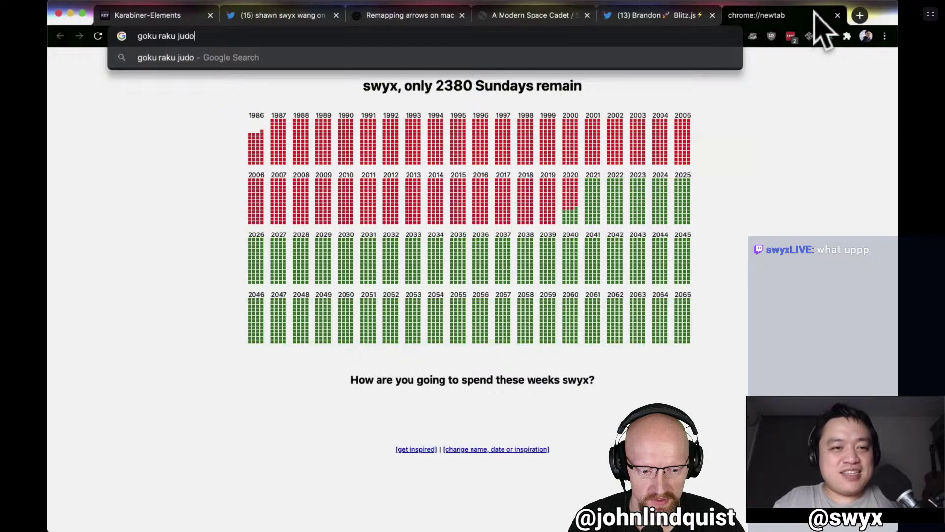
key("Return")
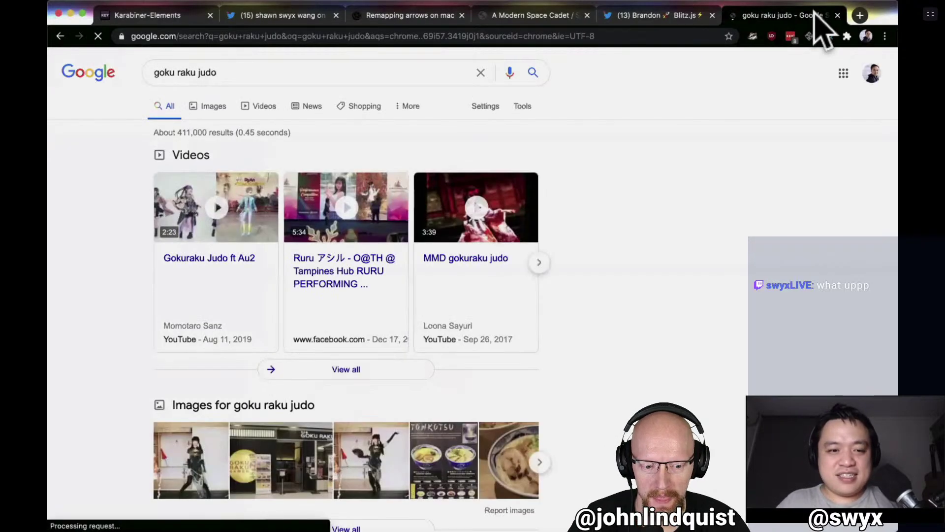
scroll(737, 261, "down", 6)
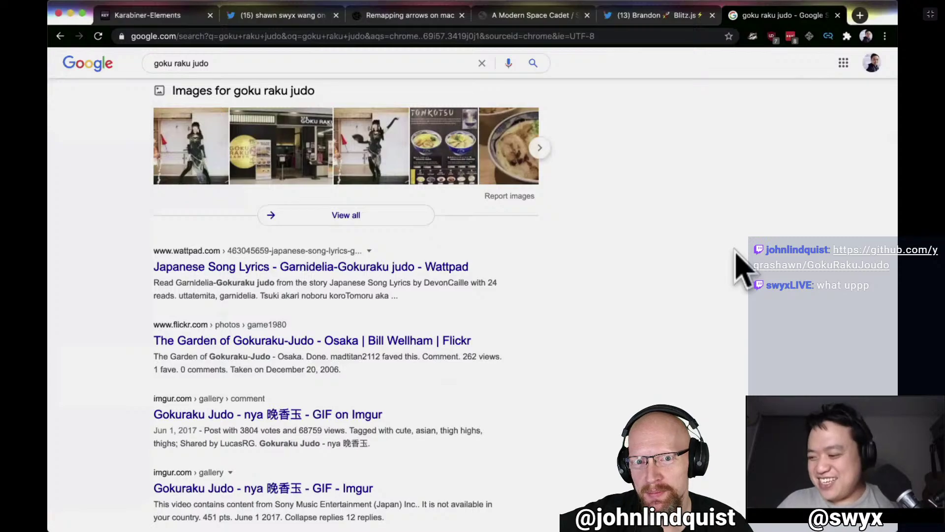
scroll(737, 261, "down", 6)
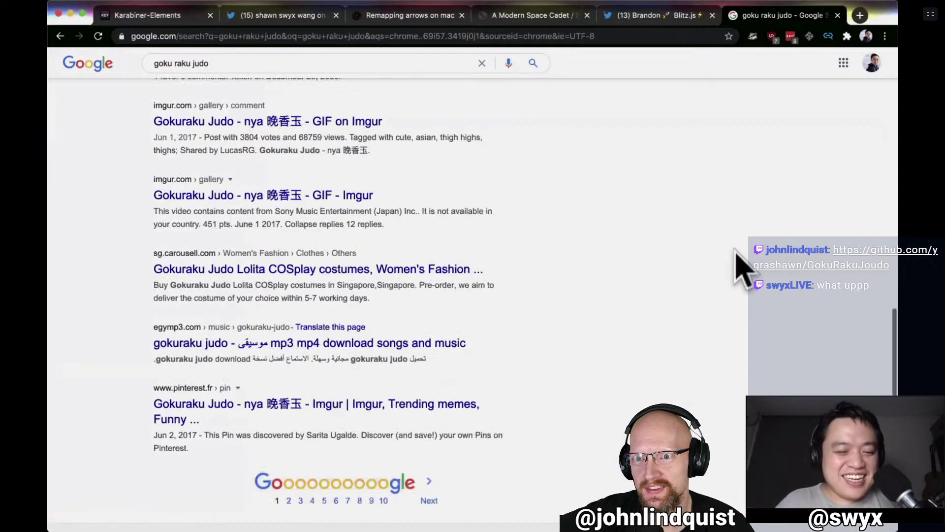
scroll(737, 261, "up", 10)
scroll(737, 261, "up", 2)
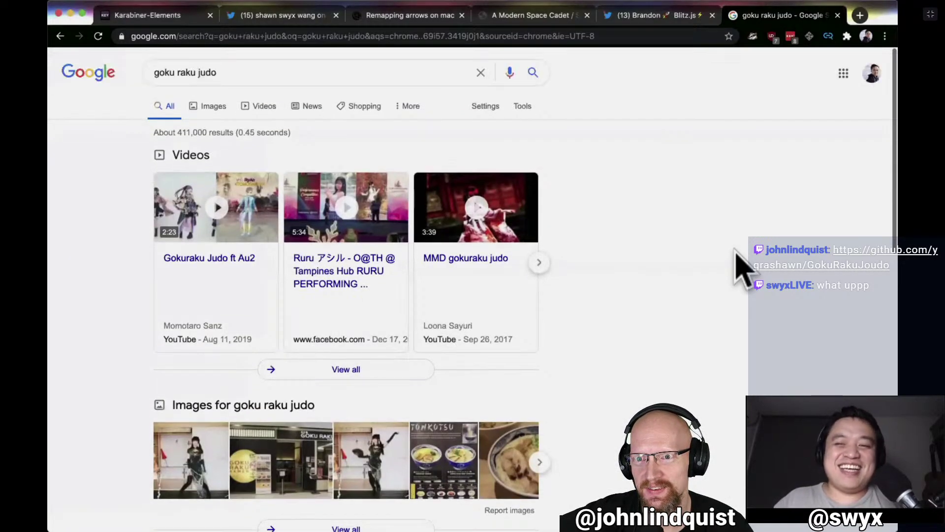
Switch to the Zoom app.
key("super+space")
type("karazoo")
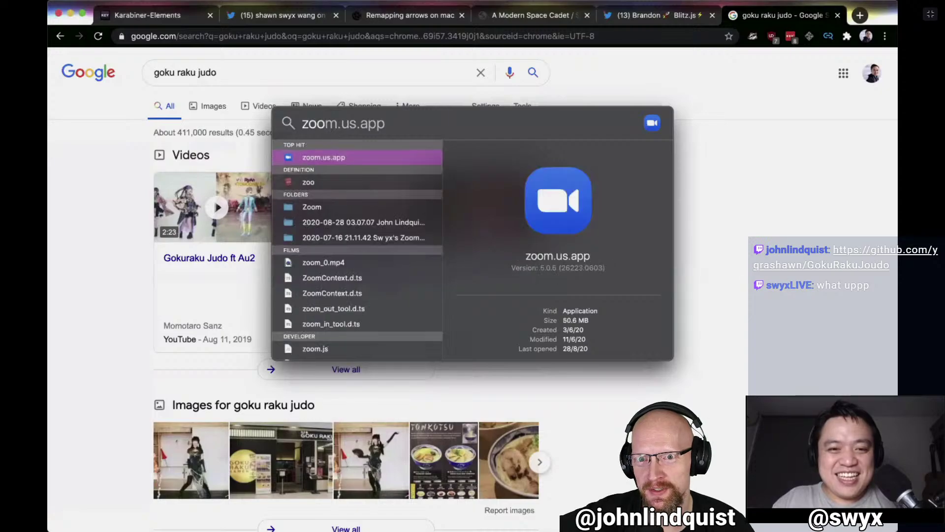
key("Return")
Refine the web search to "karabiner goku raku judo" and open the GokuRakuJoudo repository on GitHub.
left_click(338, 63)
key("super+Left")
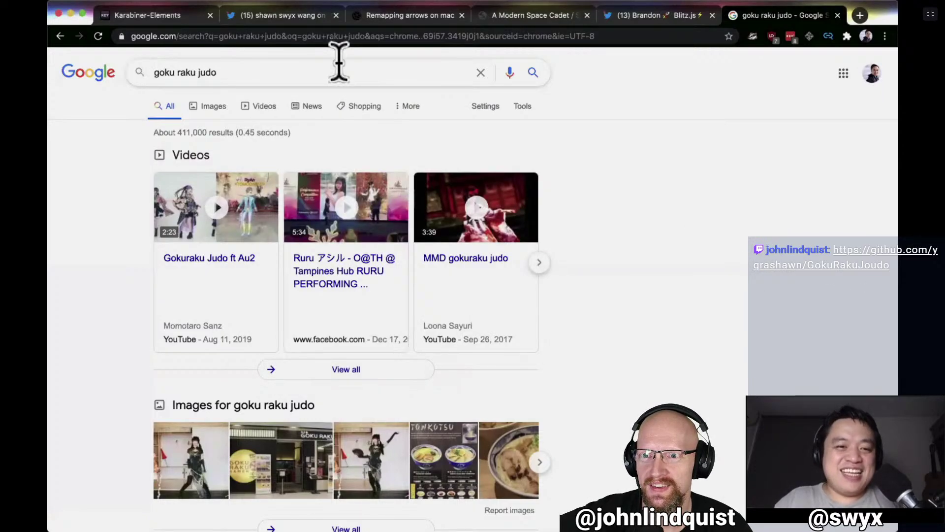
type("karabiner")
key("Return")
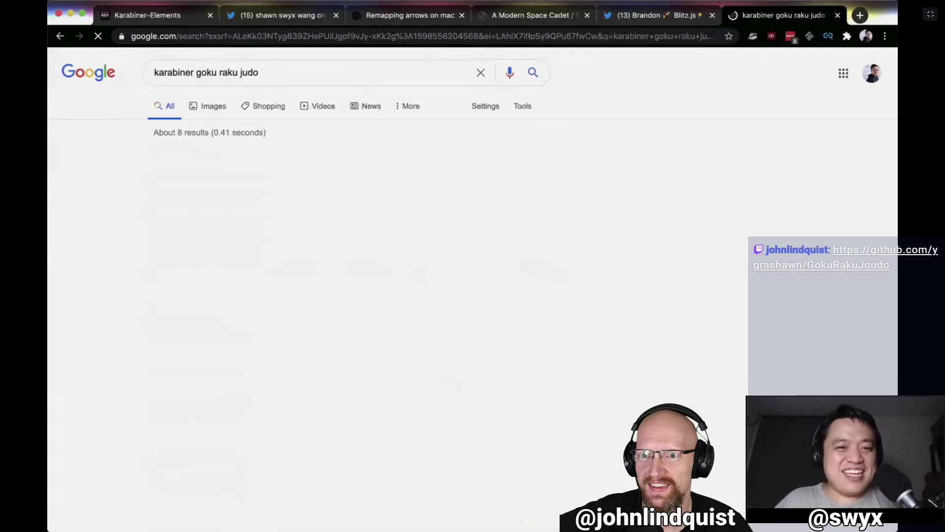
scroll(467, 197, "down", 5)
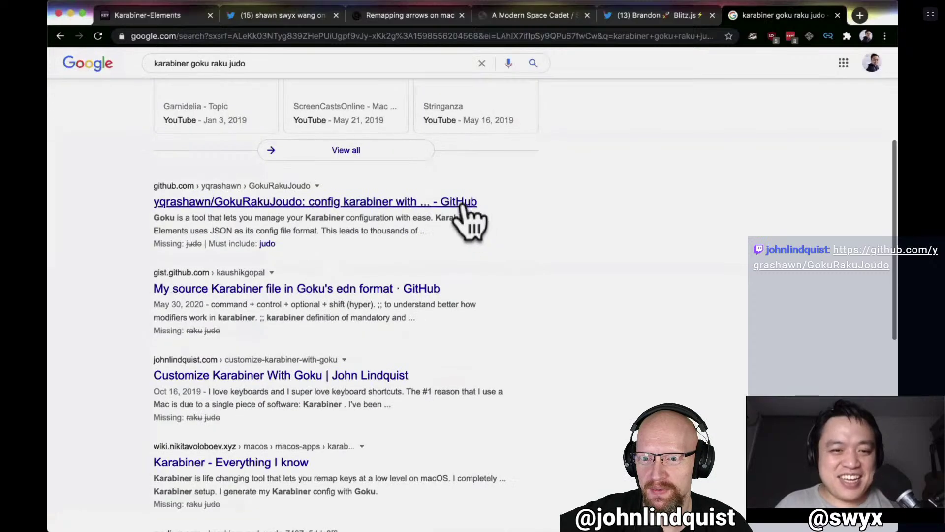
left_click(462, 203)
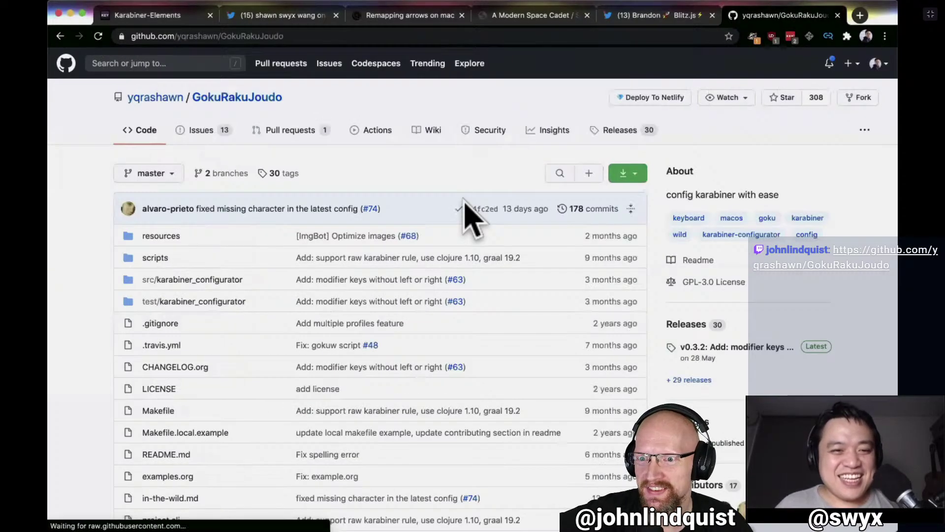
Read the GokuRakuJoudo README from the intro through the "Why use Goku?" configuration snippets to the Install section.
scroll(470, 214, "down", 2)
scroll(472, 217, "down", 10)
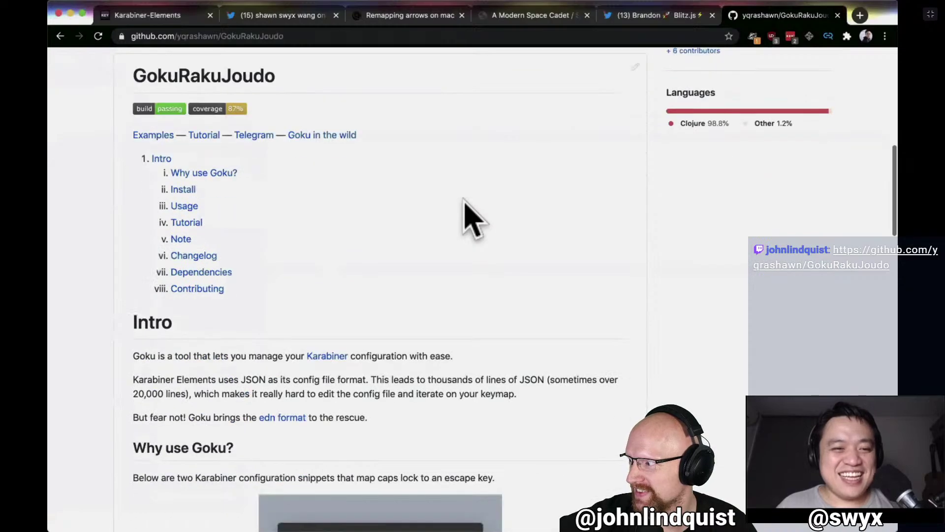
scroll(472, 217, "down", 3)
scroll(473, 217, "down", 2)
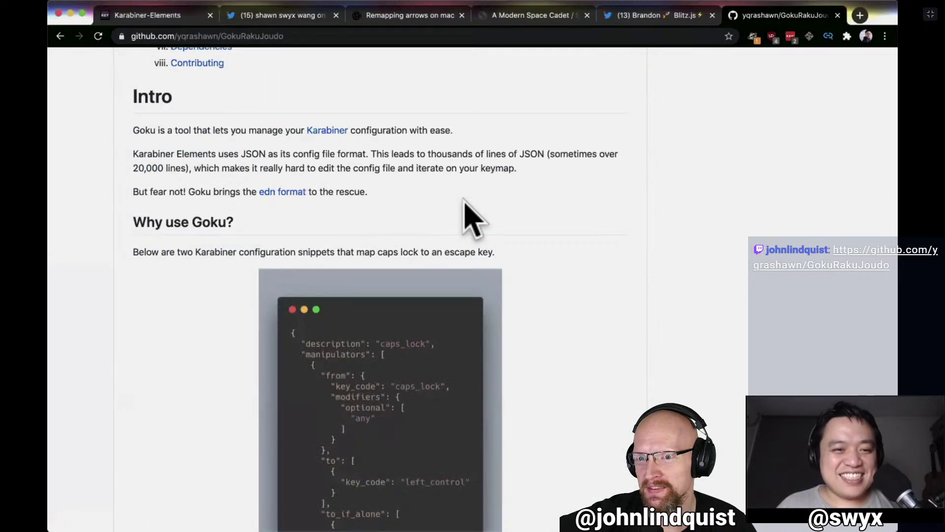
scroll(472, 217, "down", 1)
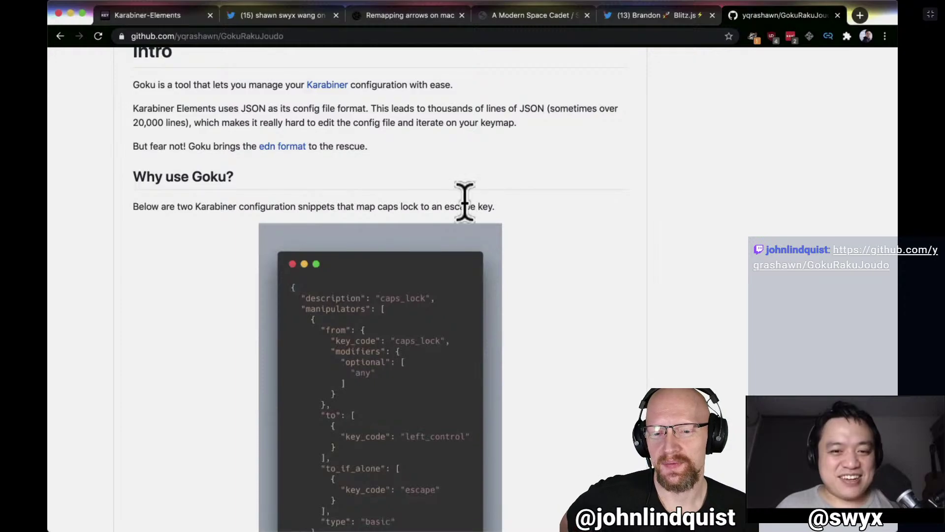
scroll(546, 211, "down", 1)
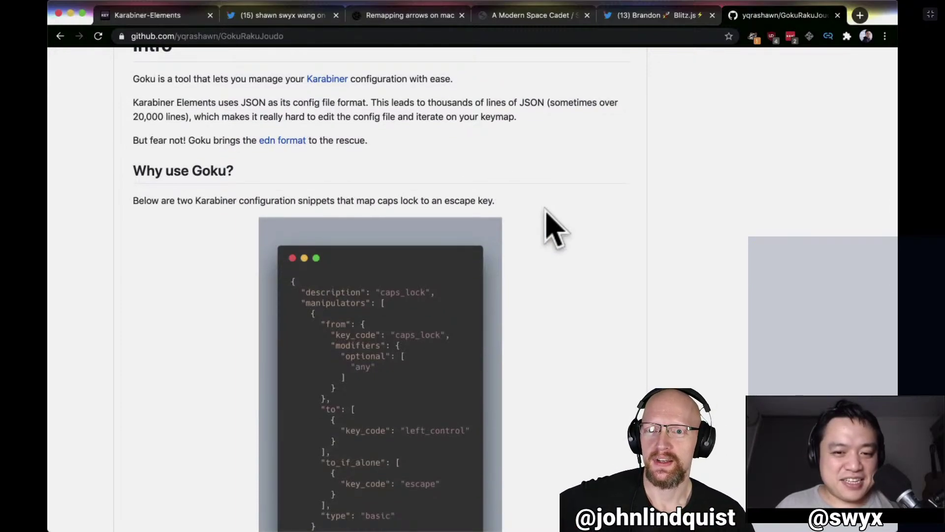
scroll(545, 209, "up", 2)
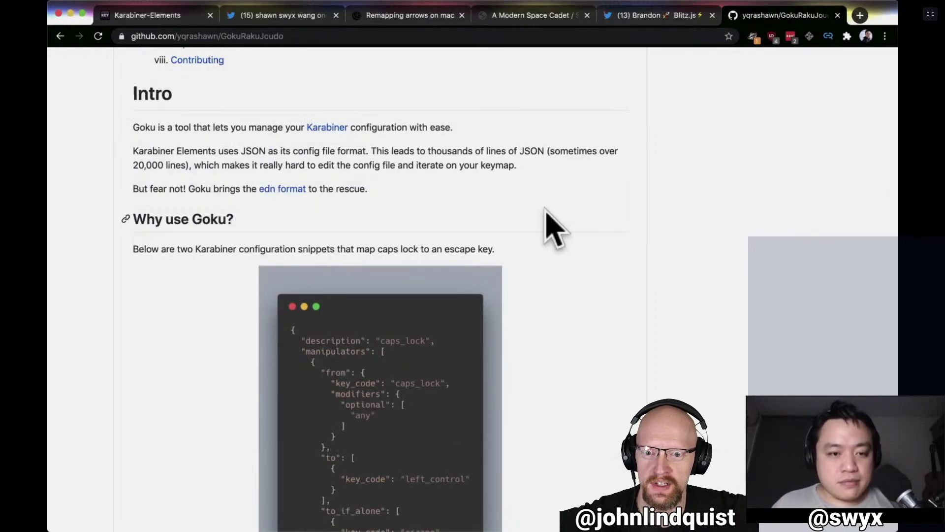
scroll(546, 209, "down", 10)
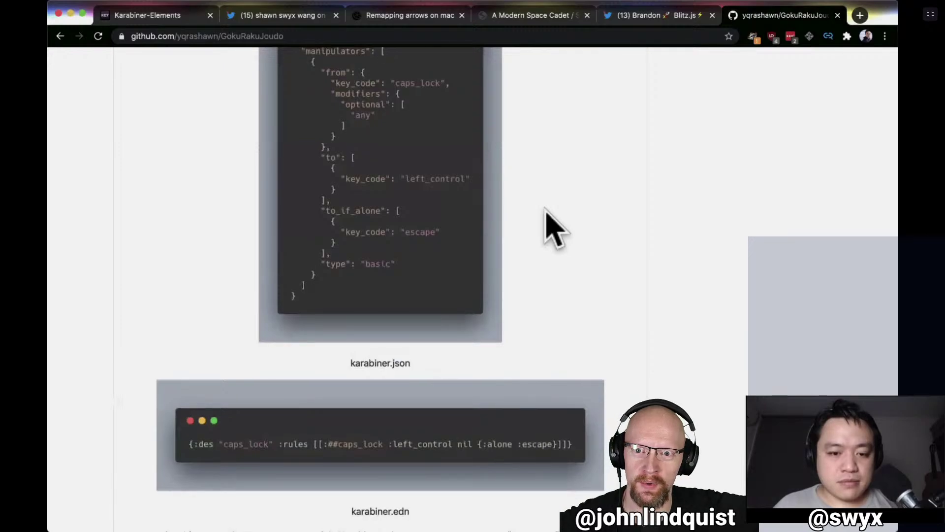
scroll(545, 208, "down", 5)
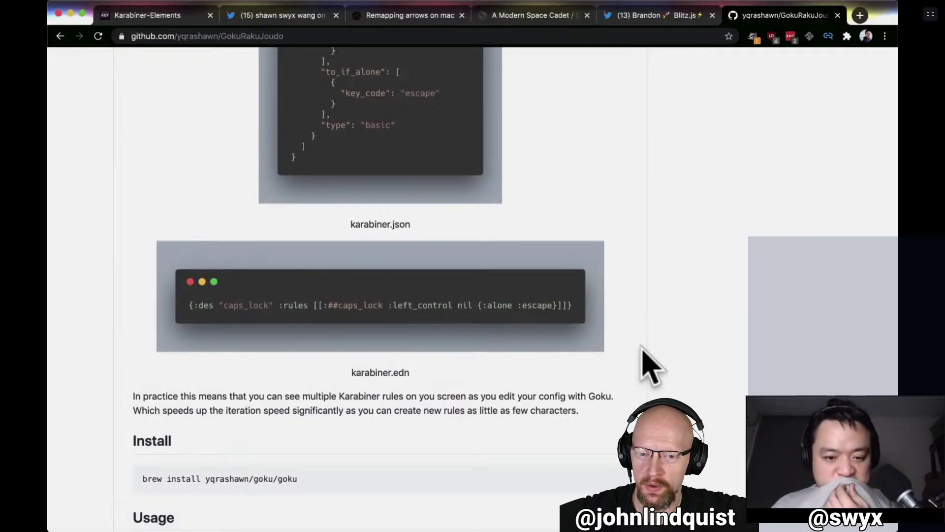
scroll(645, 367, "down", 3)
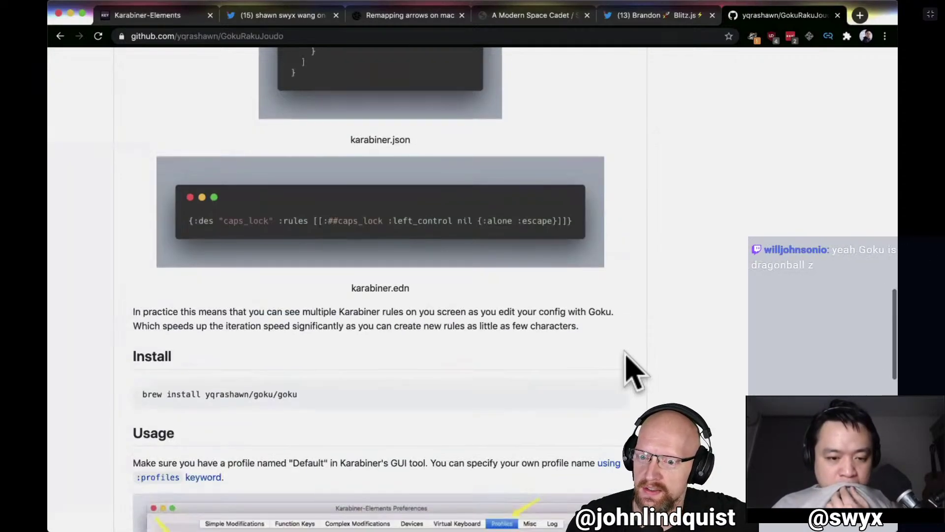
Copy the README's install command and run "brew install yqrashawn/goku/goku" in the Hyper terminal.
left_click_drag(352, 396, 112, 398)
key("super+c")
key("super+space")
type("hy")
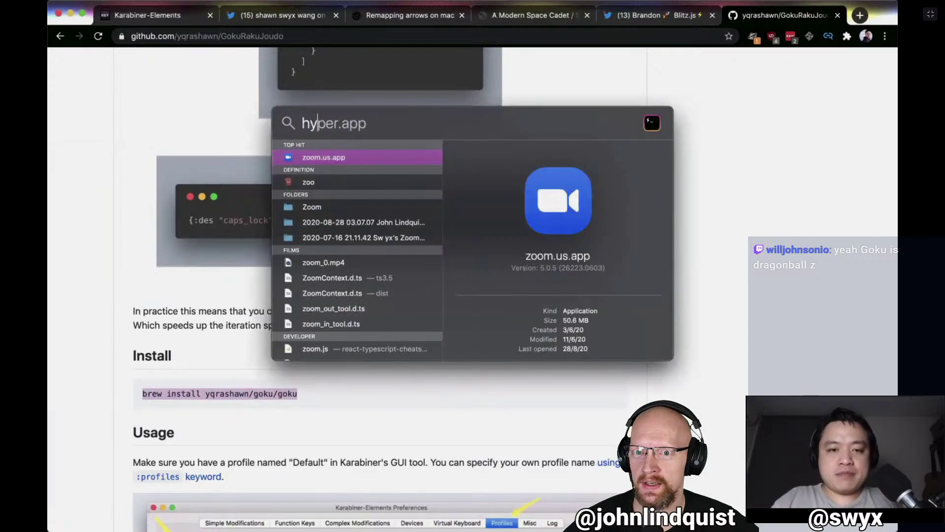
key("Return")
key("super+v")
key("Return")
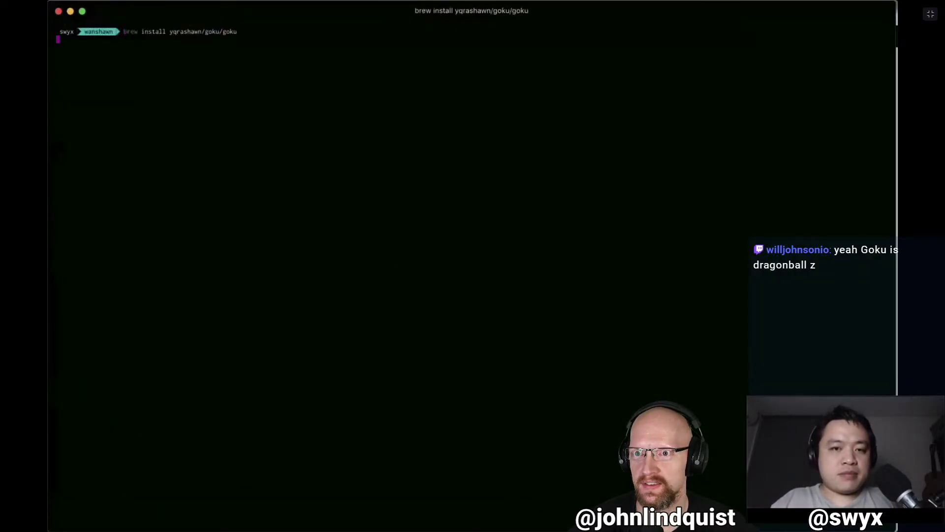
Arrange the windows side by side, with the README on the left half and the terminal on the right half.
key("ctrl+alt+Right")
left_click(416, 304)
key("ctrl+alt+Left")
left_click(607, 284)
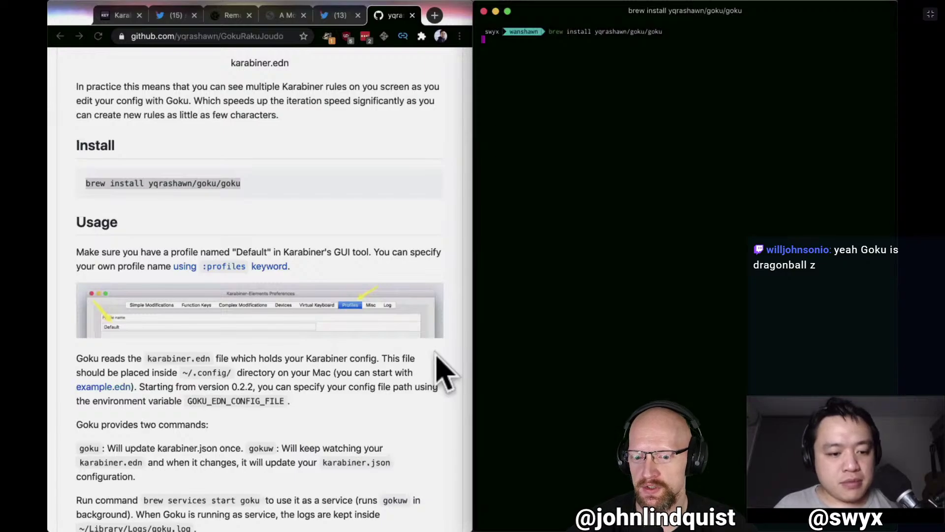
Review the README's Usage section and its karabiner.json and karabiner.edn snippets during the Homebrew installation.
scroll(435, 363, "down", 3)
scroll(457, 328, "up", 10)
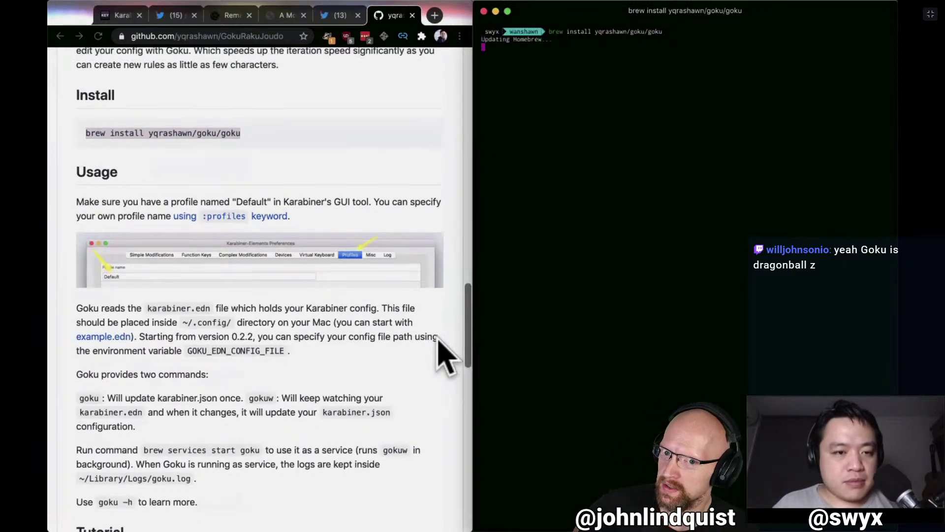
scroll(446, 357, "up", 3)
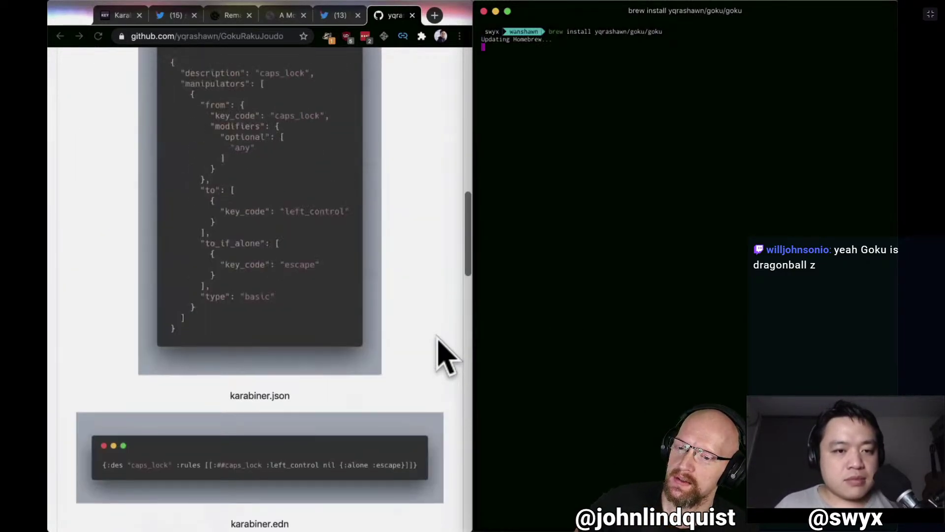
scroll(435, 314, "down", 10)
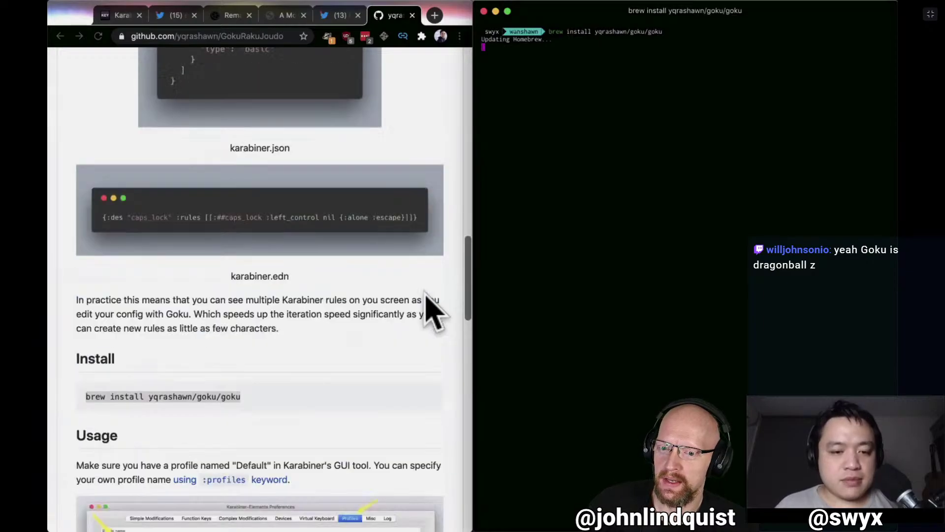
scroll(426, 294, "up", 1)
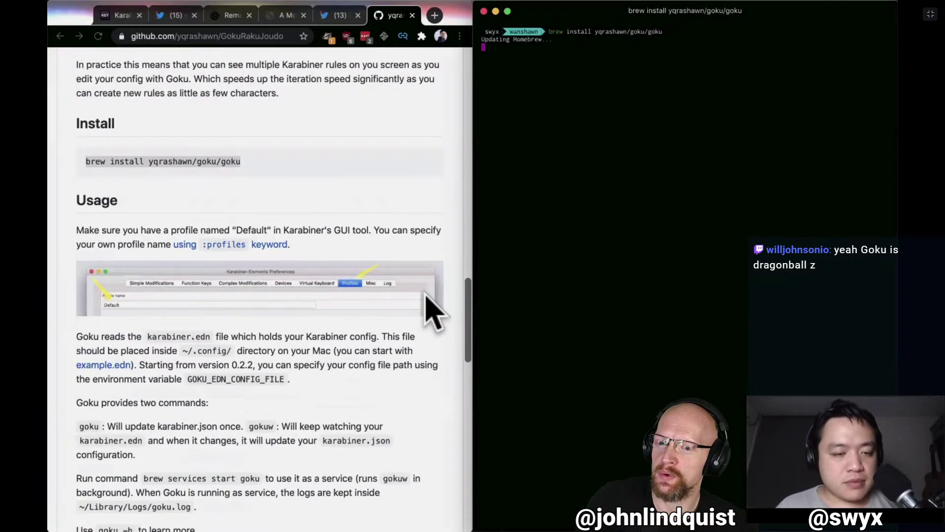
left_click(422, 369)
scroll(428, 377, "up", 5)
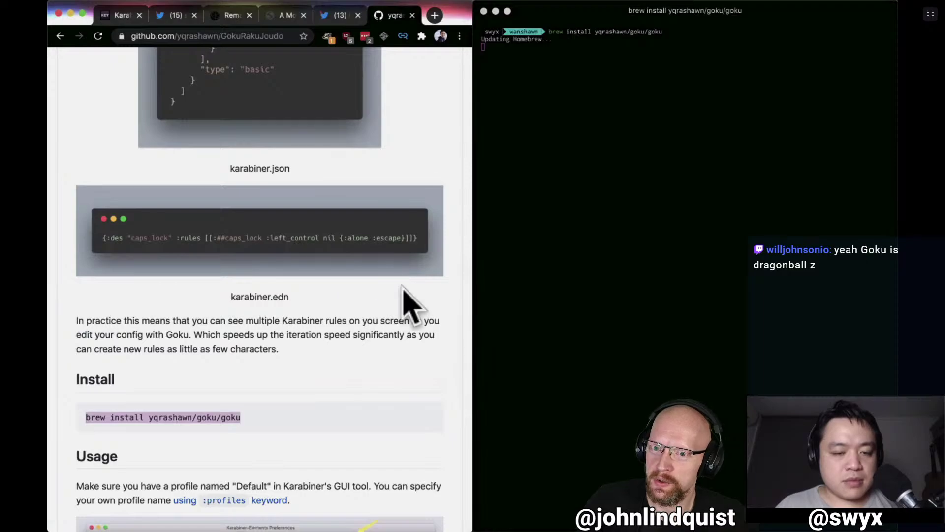
left_click(395, 343)
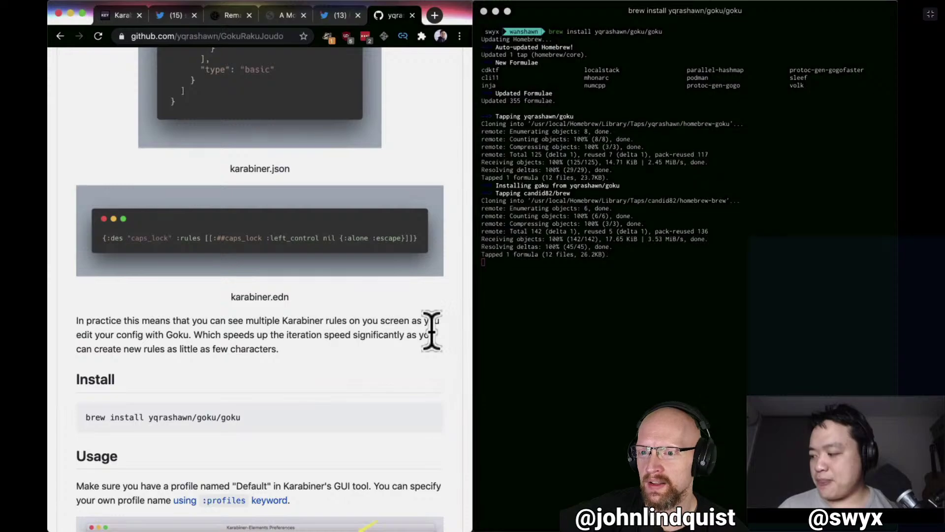
Compare the caps_lock rule in the karabiner.json snippet with its karabiner.edn equivalent.
scroll(431, 331, "up", 5)
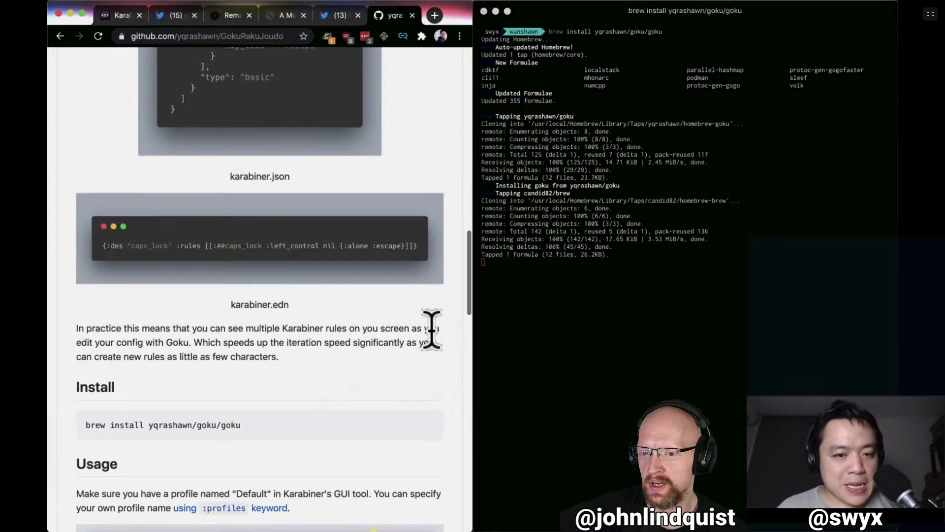
scroll(431, 331, "up", 4)
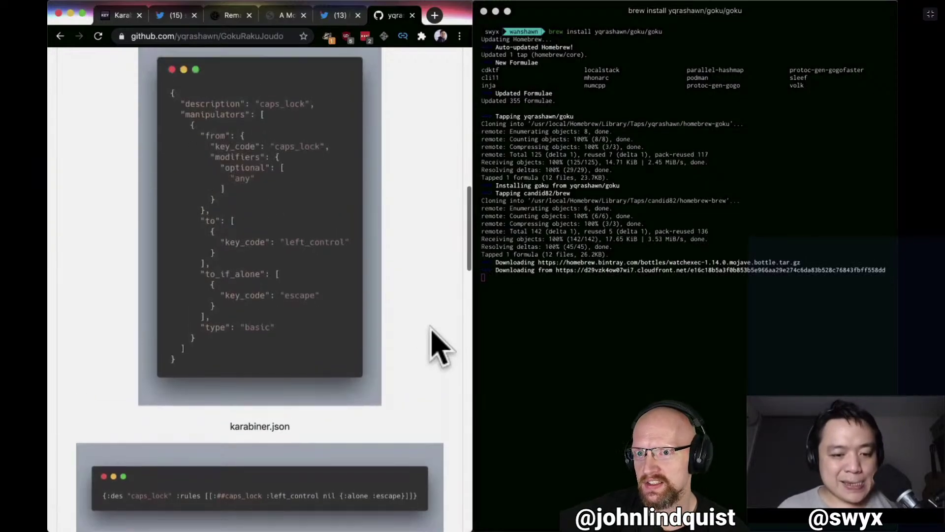
scroll(431, 331, "down", 2)
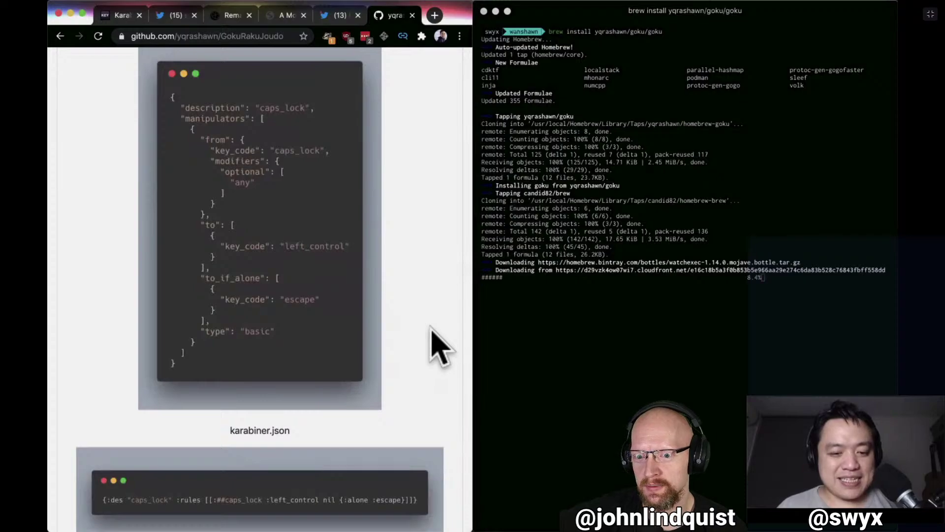
scroll(441, 347, "down", 1)
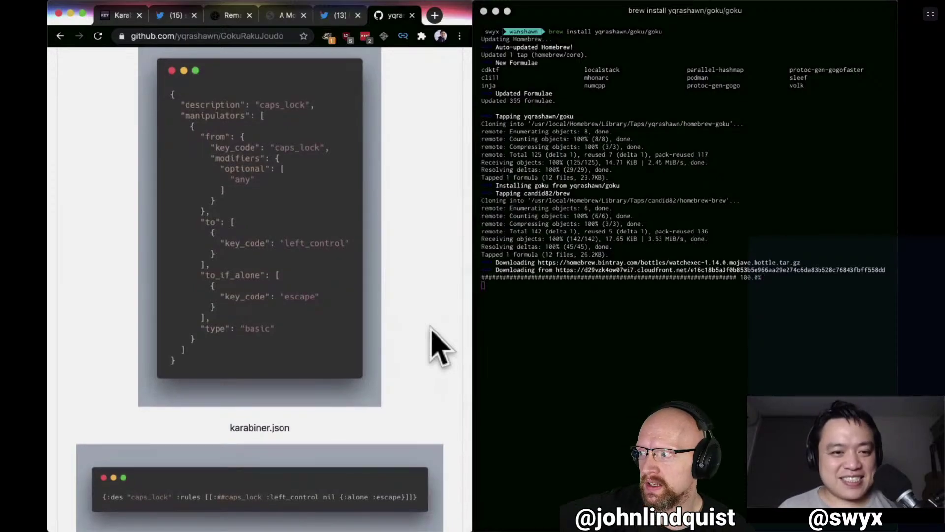
scroll(440, 347, "down", 3)
scroll(441, 347, "up", 3)
scroll(441, 347, "down", 1)
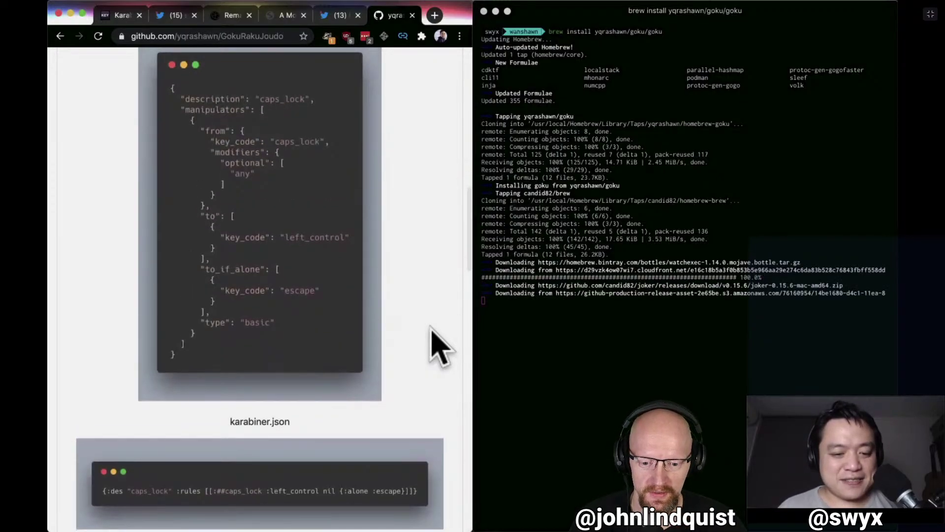
scroll(441, 347, "down", 3)
scroll(441, 347, "down", 1)
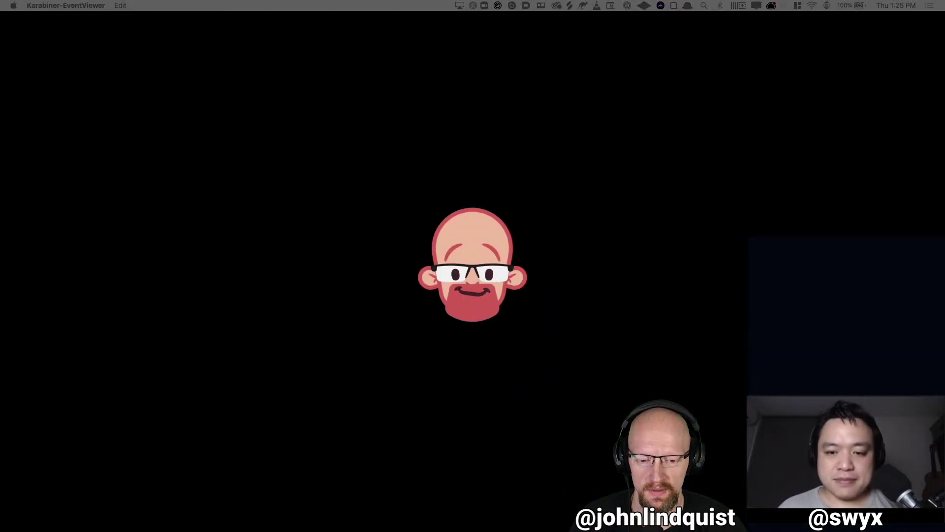
Switch to the VS Code window, enlarge it, and examine karabiner.edn down to its last rule.
key("super+Tab")
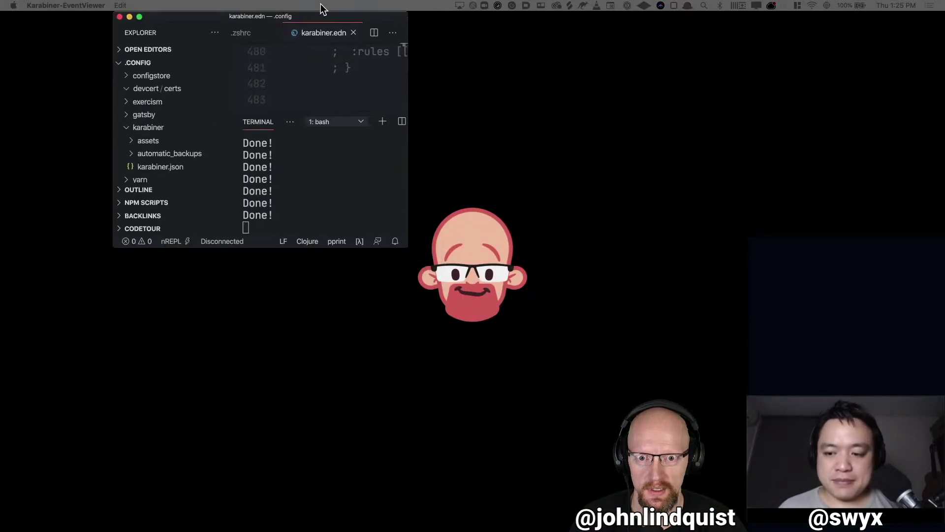
left_click_drag(398, 255, 906, 517)
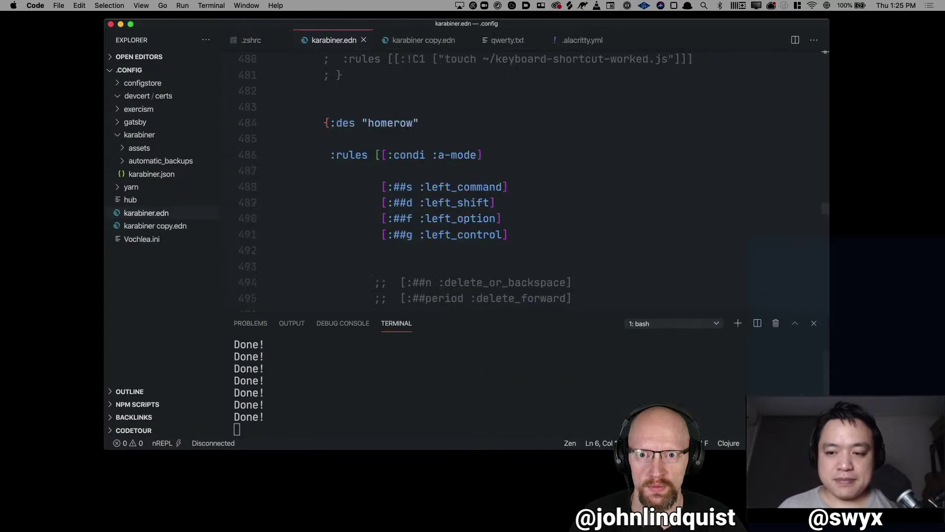
scroll(594, 228, "down", 20)
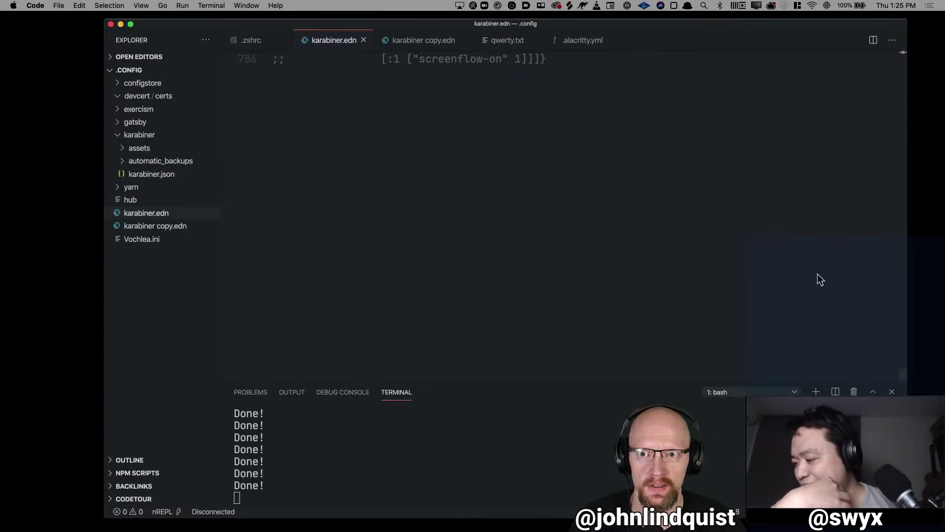
scroll(818, 276, "up", 2)
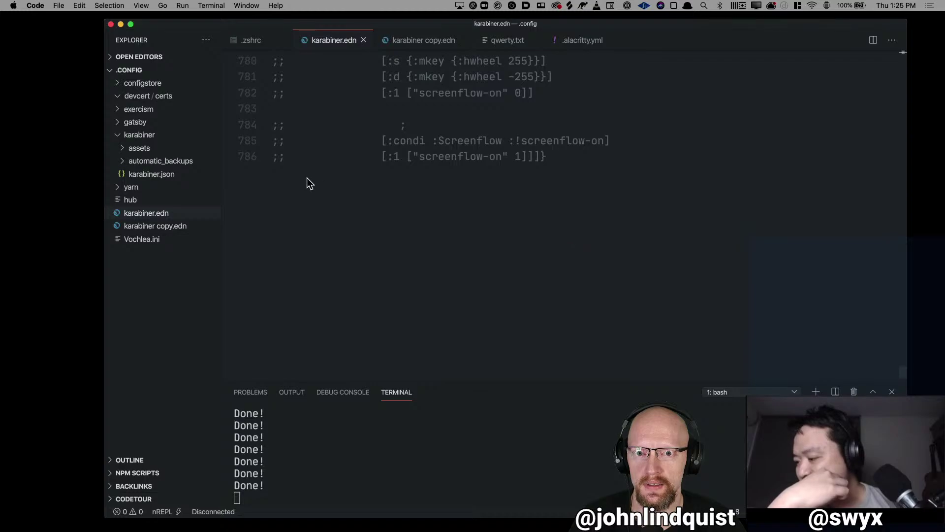
left_click(510, 157)
left_click_drag(597, 155, 389, 157)
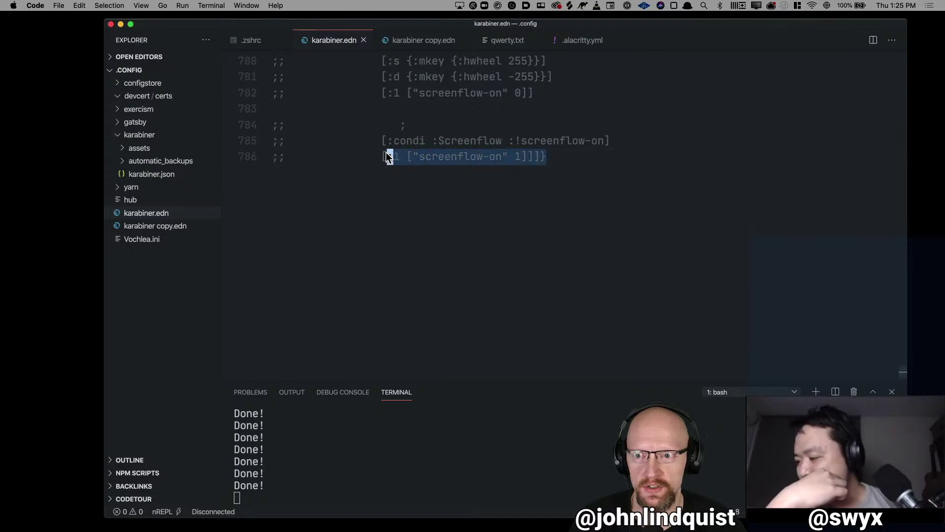
Open the karabiner.json file from the karabiner folder and examine its generated rules through to the end of the file.
left_click(159, 177)
scroll(460, 202, "down", 5)
scroll(460, 202, "down", 20)
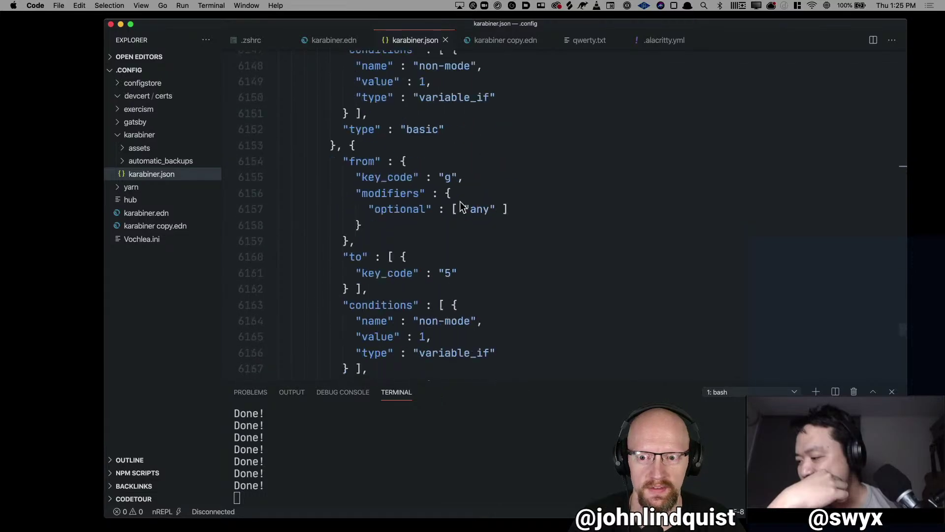
scroll(460, 202, "down", 15)
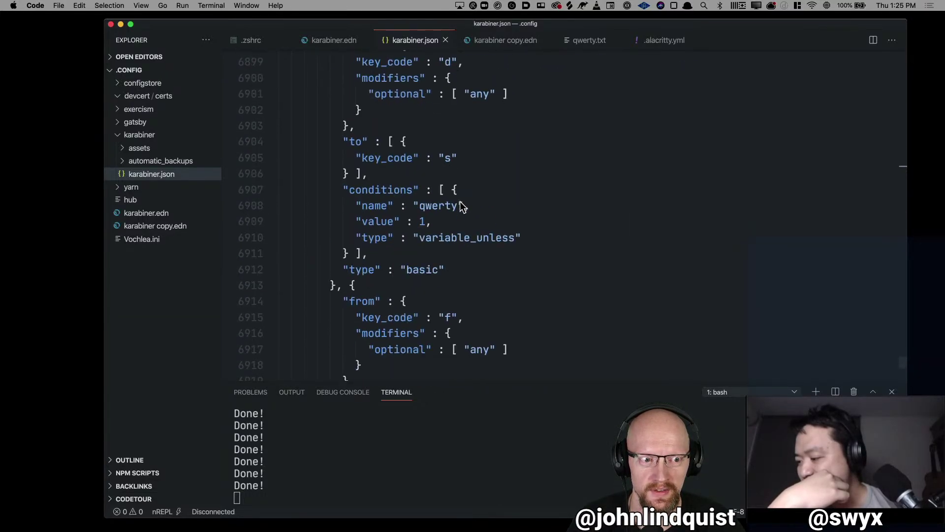
left_click(460, 201)
key("super+a")
left_click(698, 114)
scroll(699, 114, "down", 5)
scroll(699, 114, "down", 8)
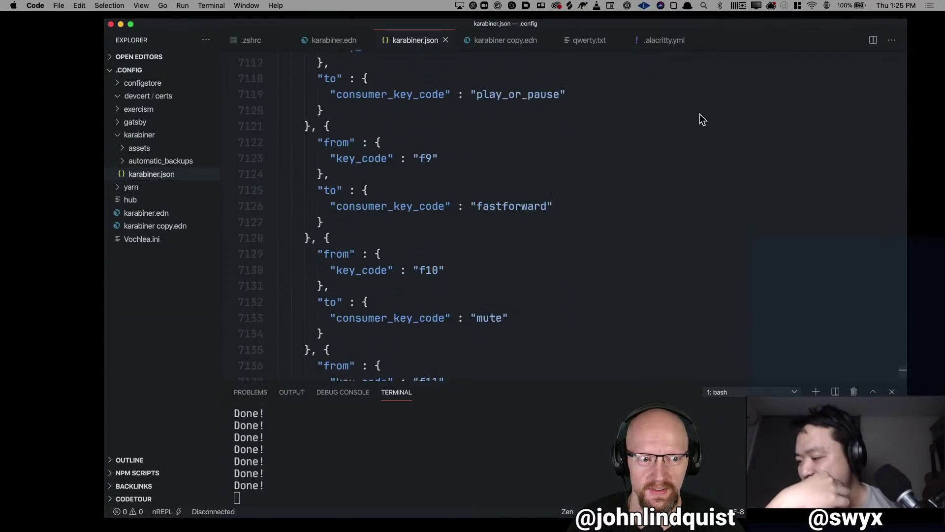
scroll(699, 113, "up", 2)
scroll(700, 115, "up", 2)
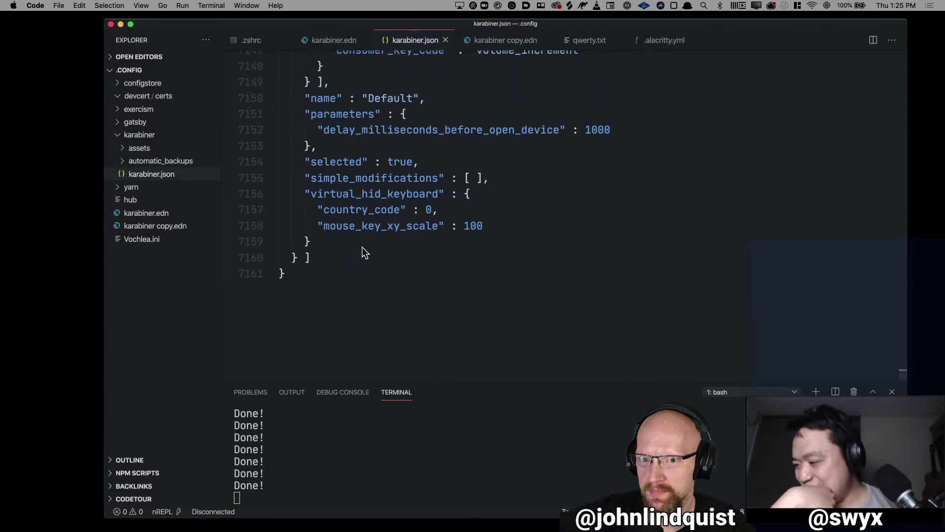
scroll(361, 250, "up", 5)
scroll(363, 252, "up", 1)
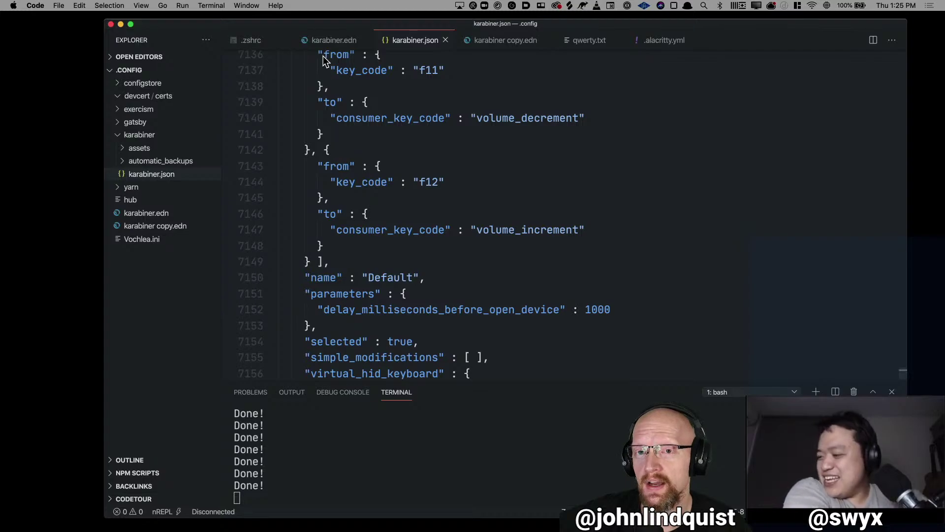
Review the colemak and tab-mode rules in karabiner.edn, and return to karabiner.json for comparison.
left_click(324, 42)
scroll(424, 135, "up", 10)
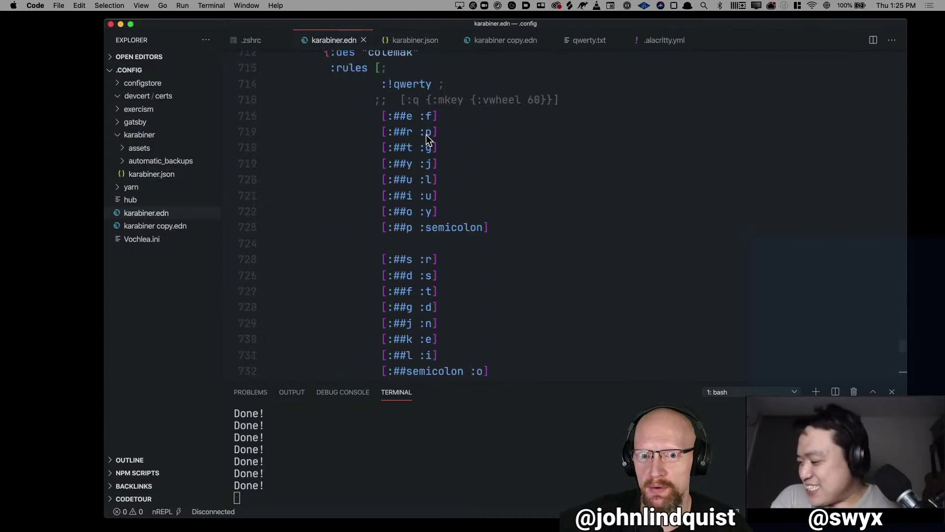
scroll(426, 140, "up", 1)
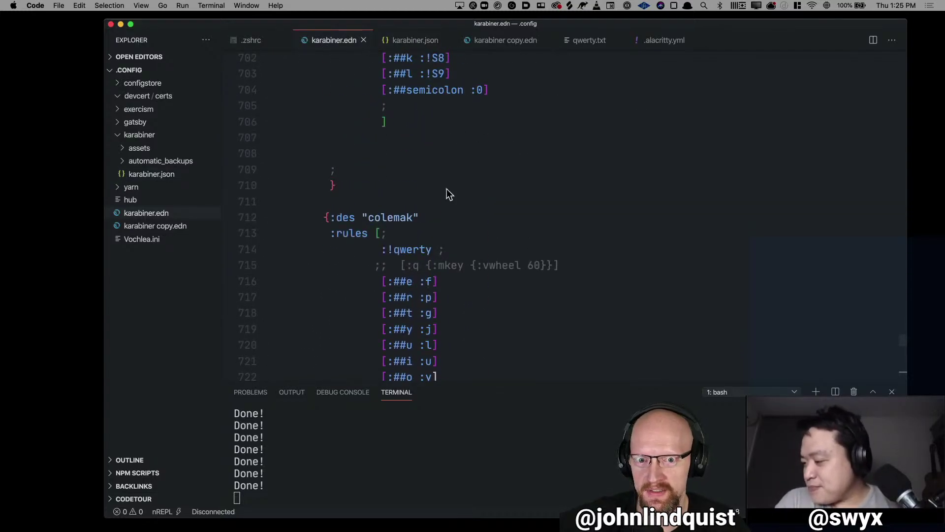
scroll(443, 171, "up", 5)
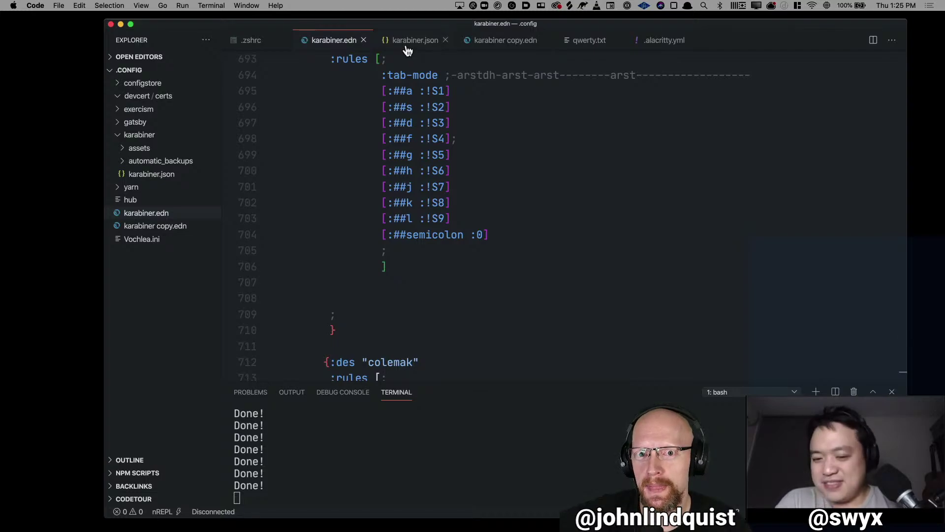
left_click(407, 45)
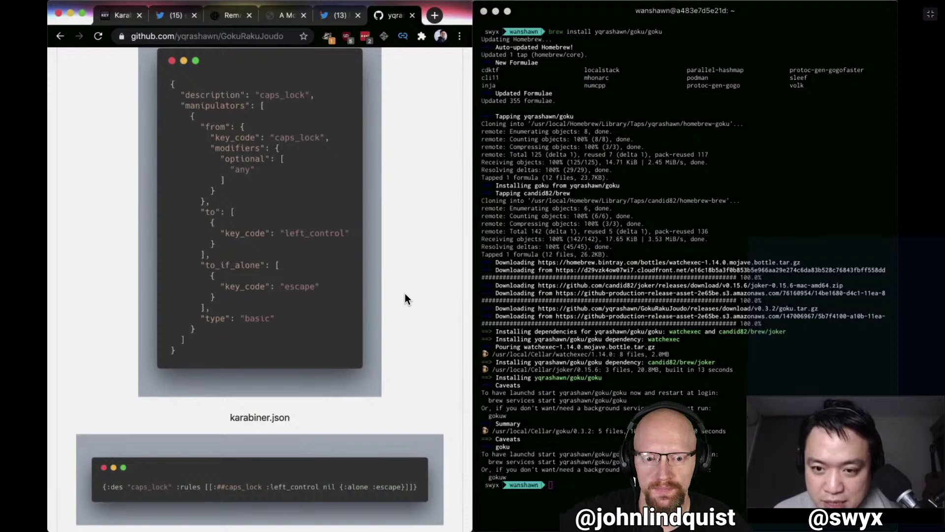
Switch to the Hyper terminal, enlarge its text three levels, and highlight the "brew services start yqrashawn/goku/goku" command in the caveats.
key("super+Tab")
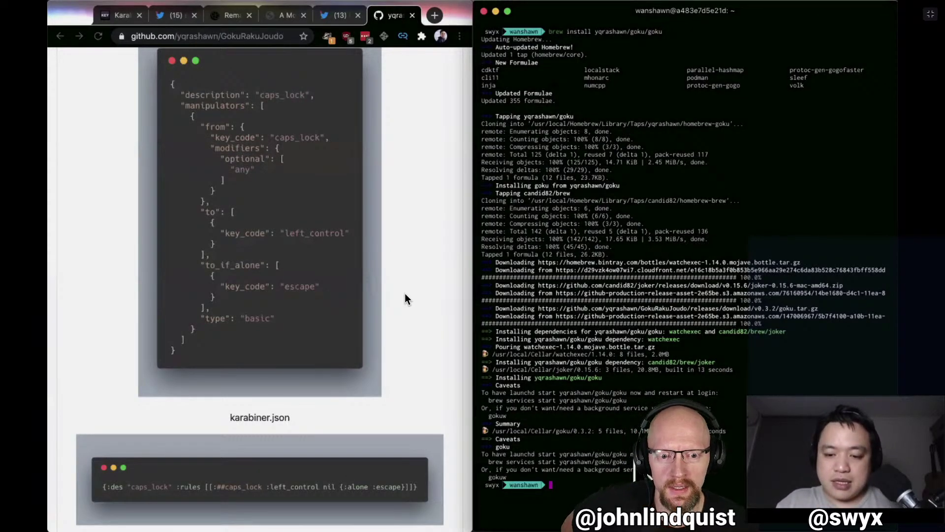
key("super+equal")
key("super+equal")
key("super+equal")
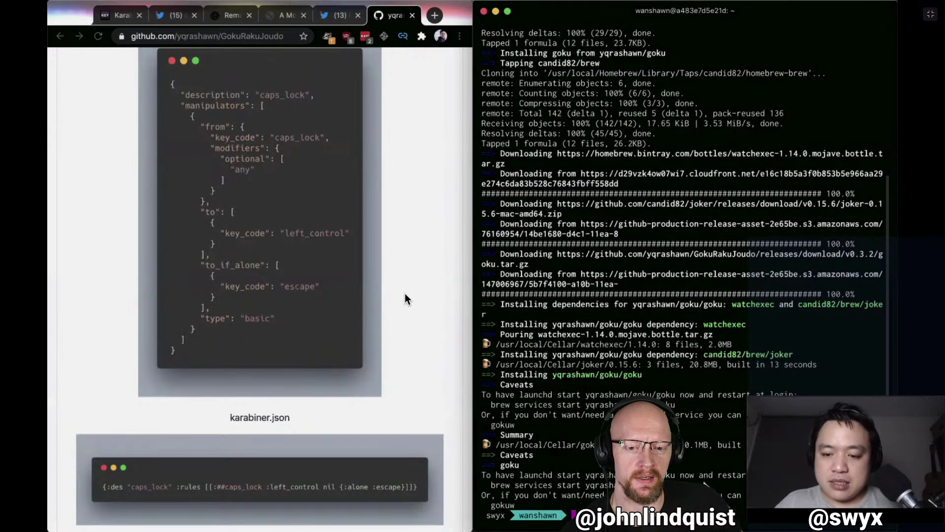
left_click_drag(703, 485, 491, 487)
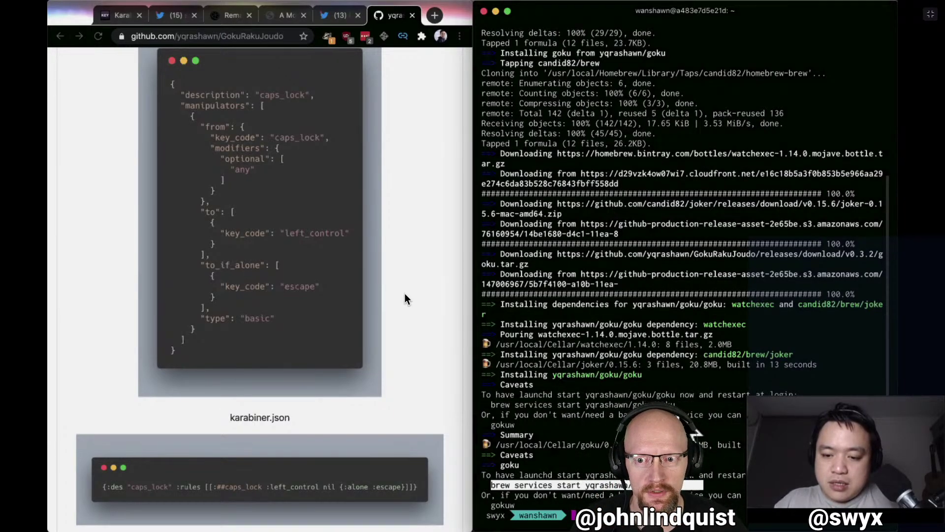
left_click(681, 416)
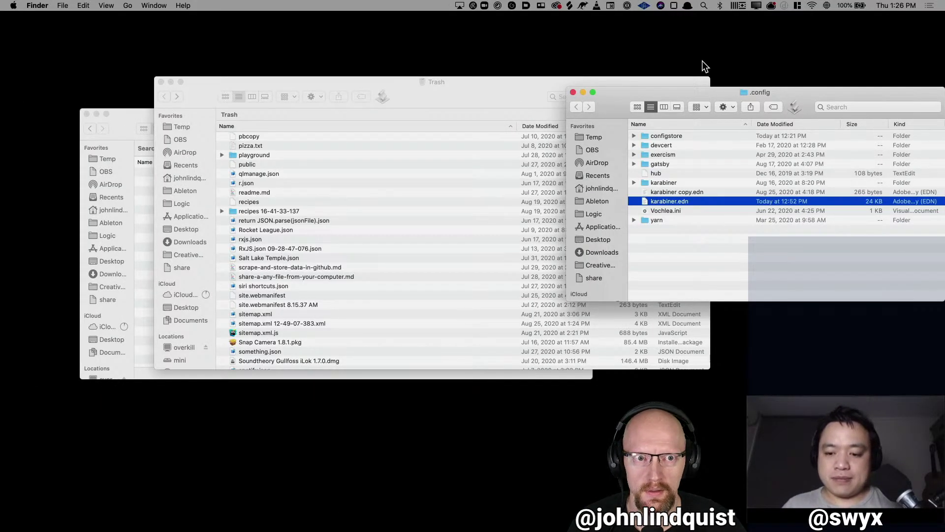
Reposition the .config window in Finder and show the parent folder path of .config.
left_click_drag(687, 95, 272, 101)
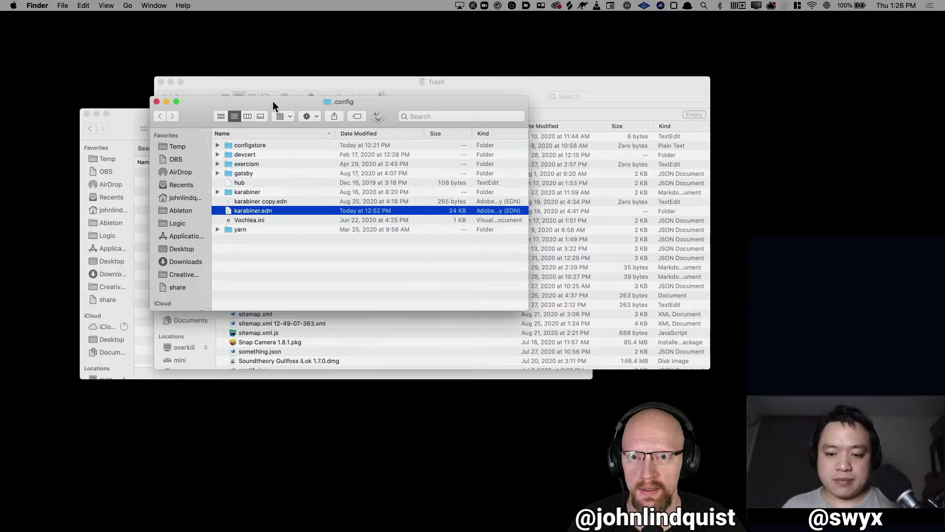
left_click(333, 102, "super")
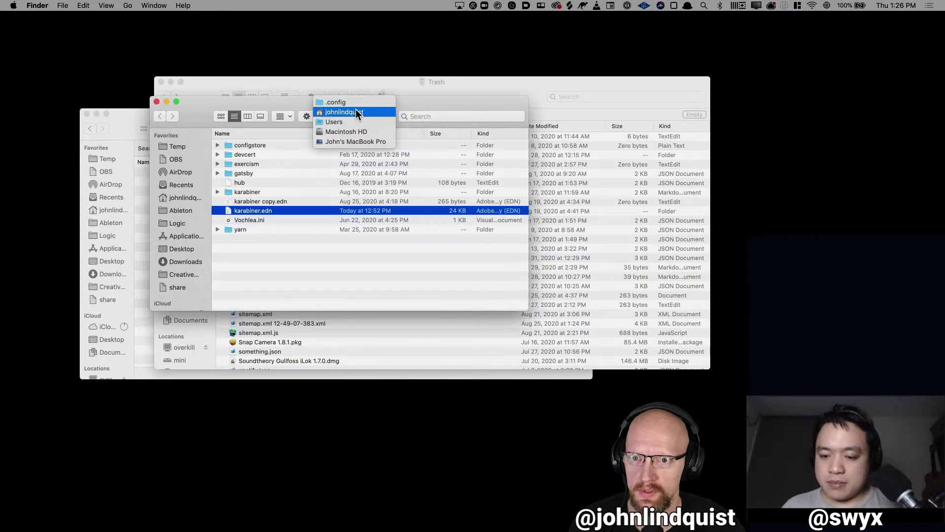
left_click(423, 96)
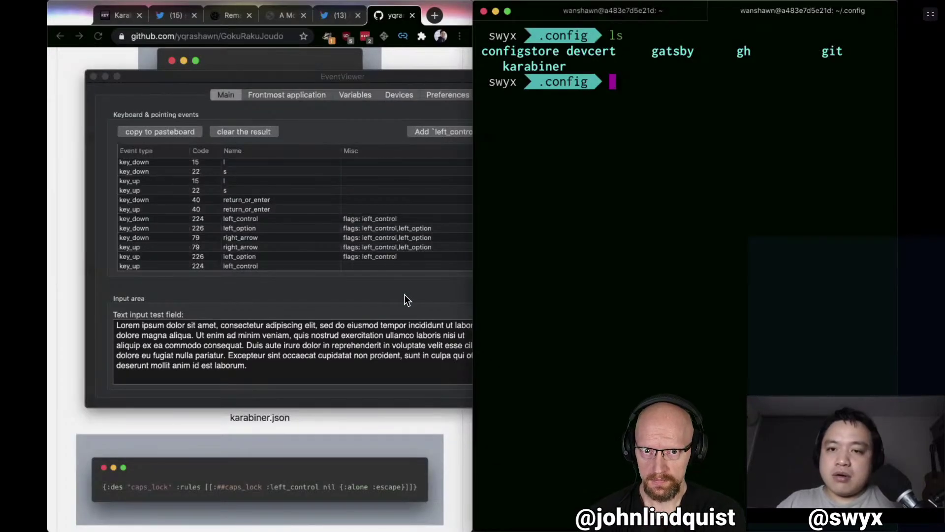
List the contents of the karabiner folder with "ls karabiner" in the Hyper terminal.
type("rab")
key("Tab")
key("Return")
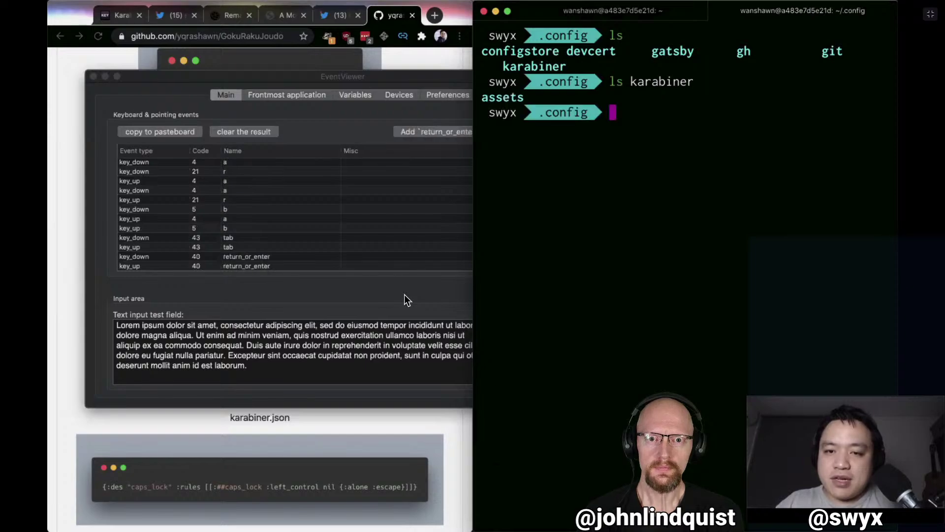
Open the karabiner folder in VS Code with "code karabiner", check its contents, and close the window.
type("code .")
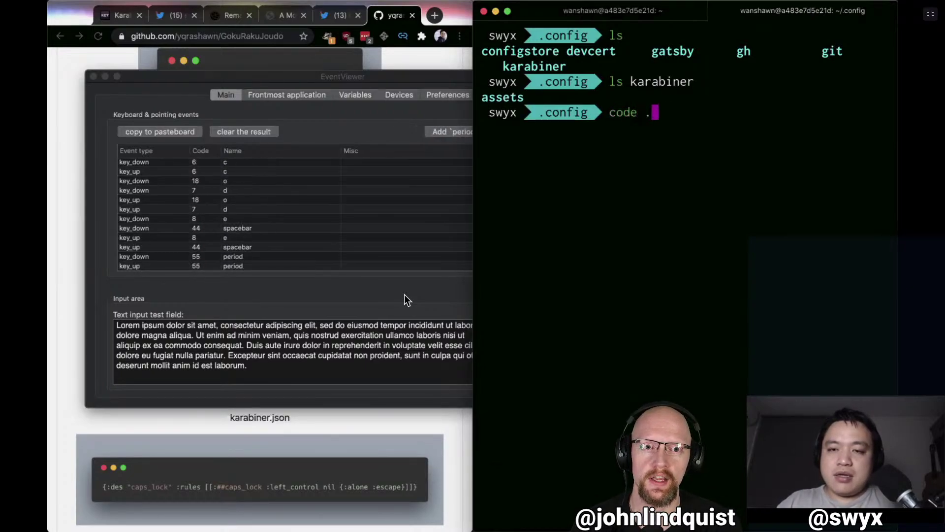
key("BackSpace")
type("karab")
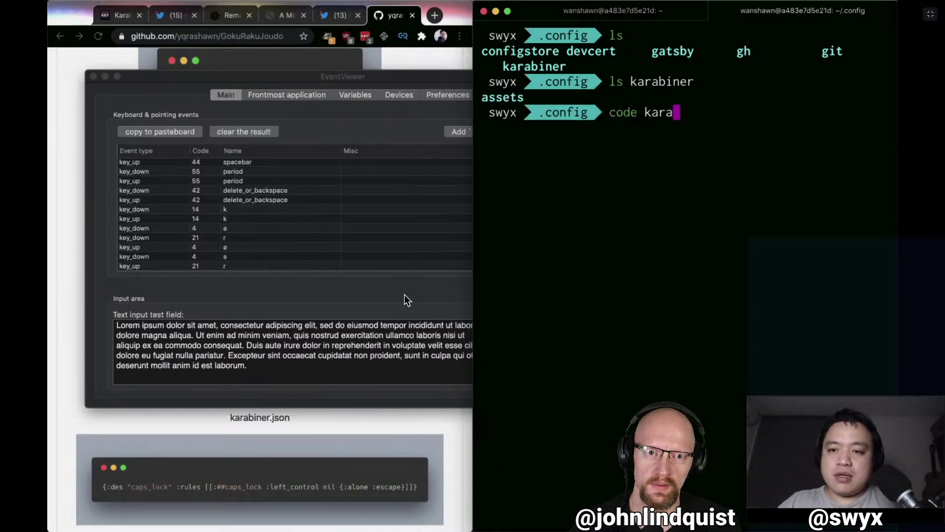
key("Tab")
key("Return")
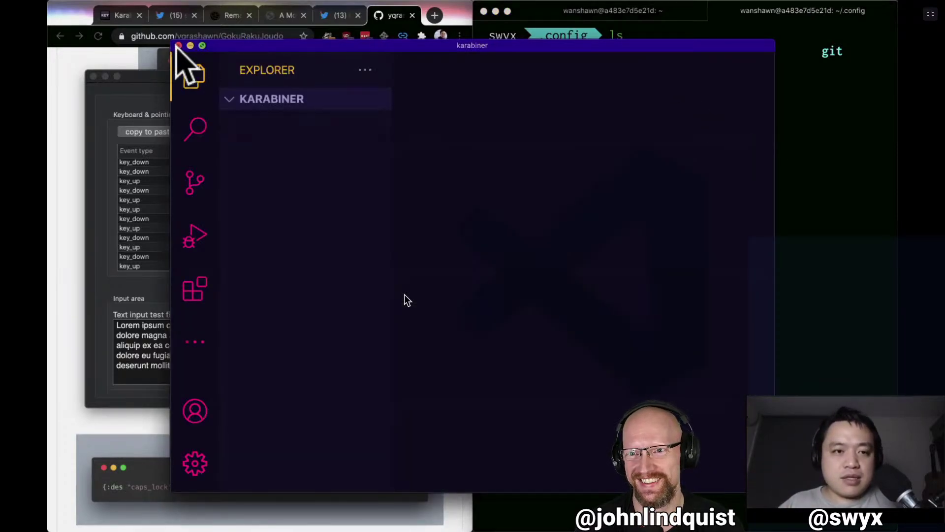
left_click(405, 295)
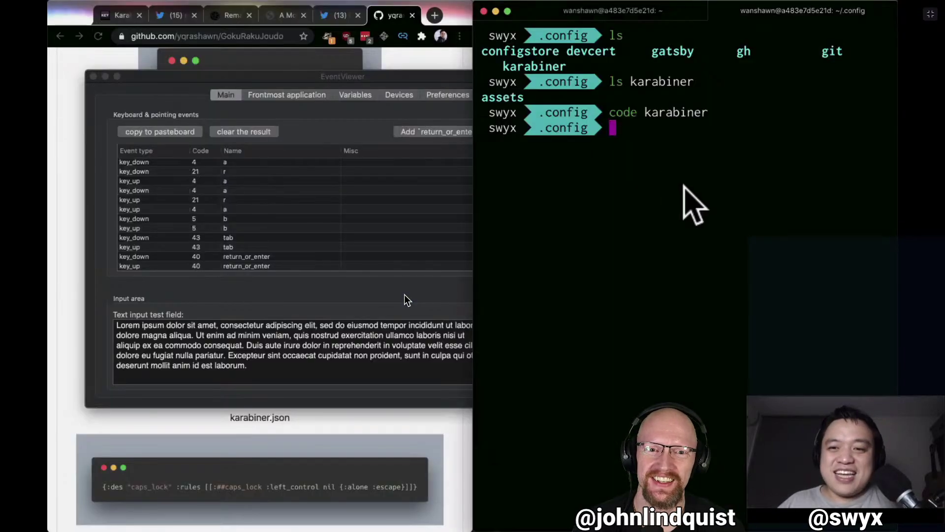
List the contents of the .config folder with "ls".
type("ls")
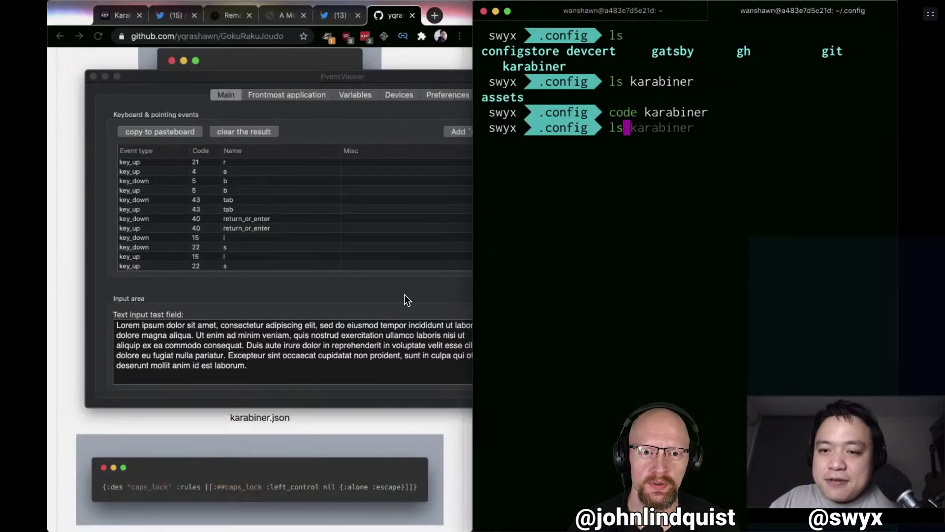
key("Return")
type("ls")
key("BackSpace")
key("BackSpace")
type("cd")
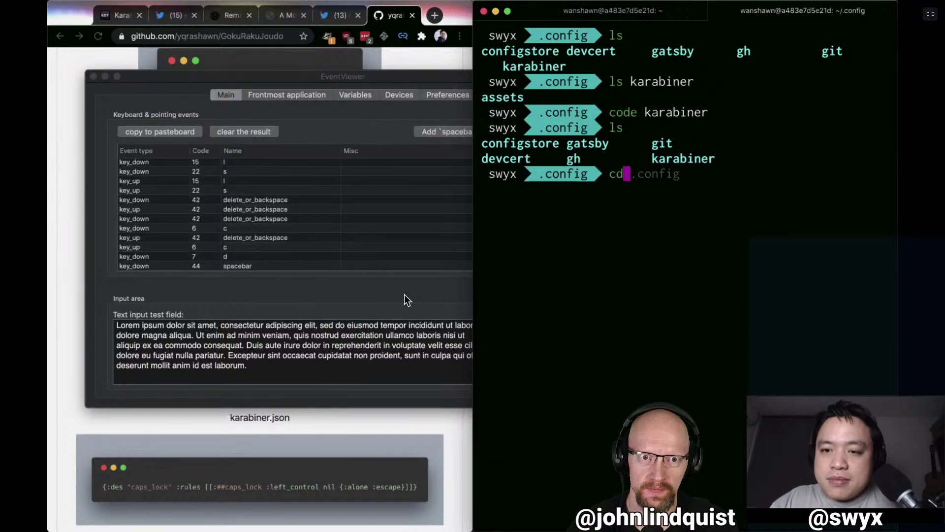
type(" kara")
key("super+BackSpace")
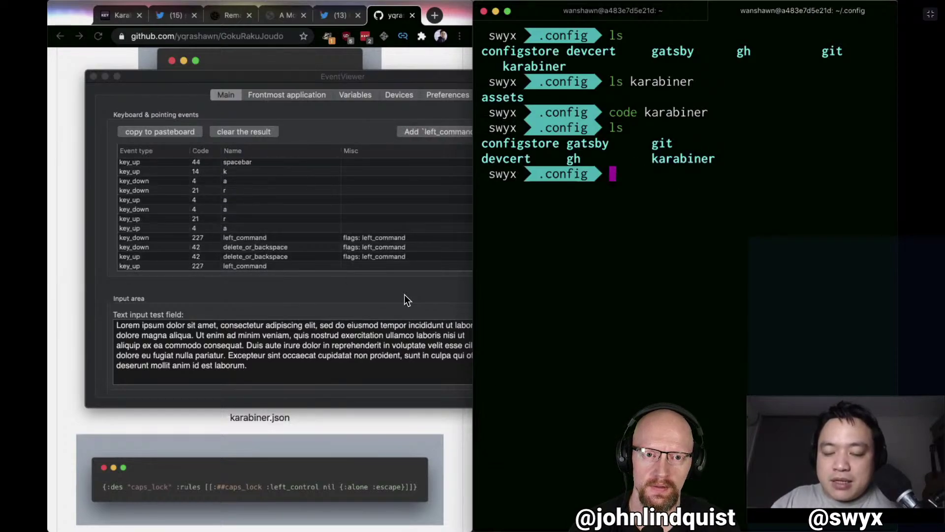
type(".")
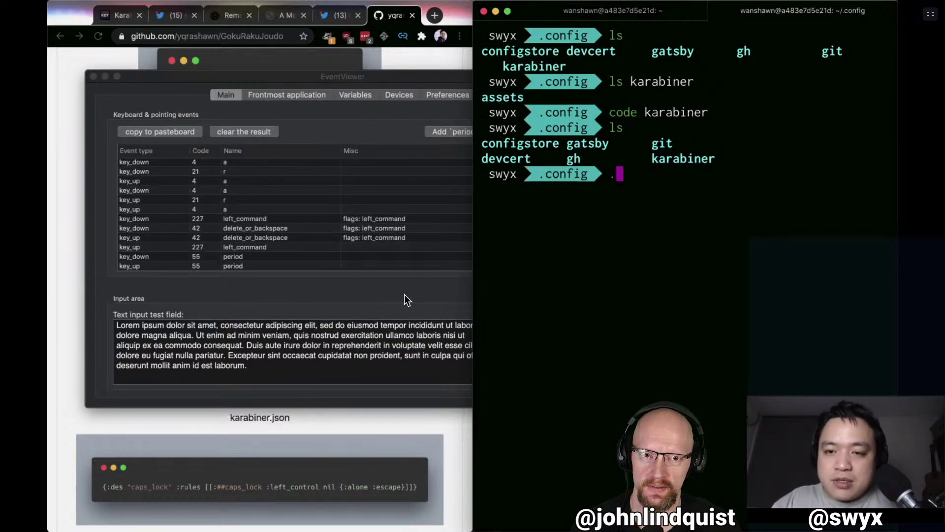
key("BackSpace")
Create an empty karabiner.edn file in .config with "touch karabiner.edn" and list the folder to check it.
type("touch kara")
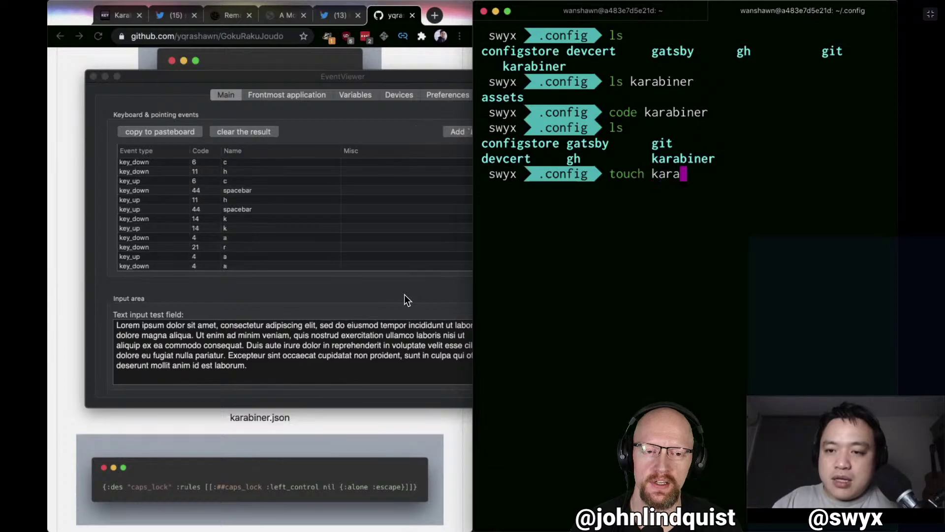
type("biner.edn")
key("Return")
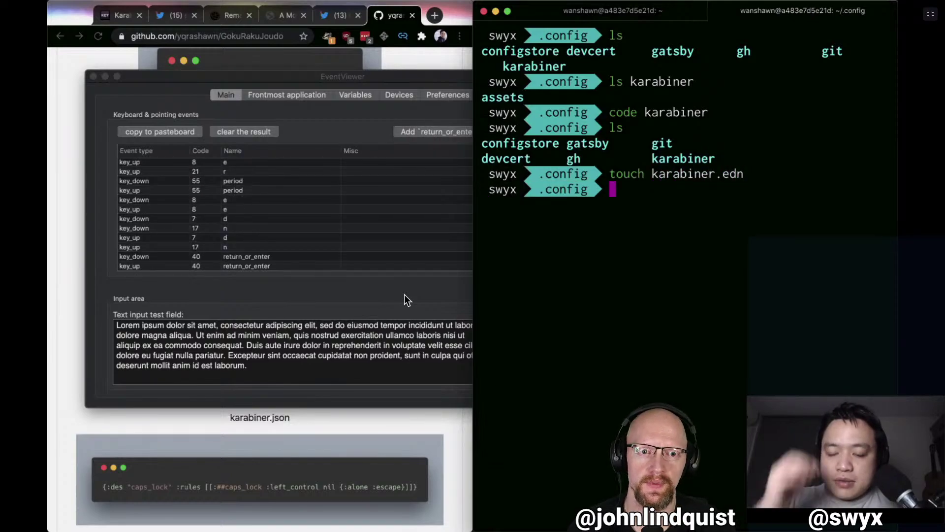
type("ls")
key("Return")
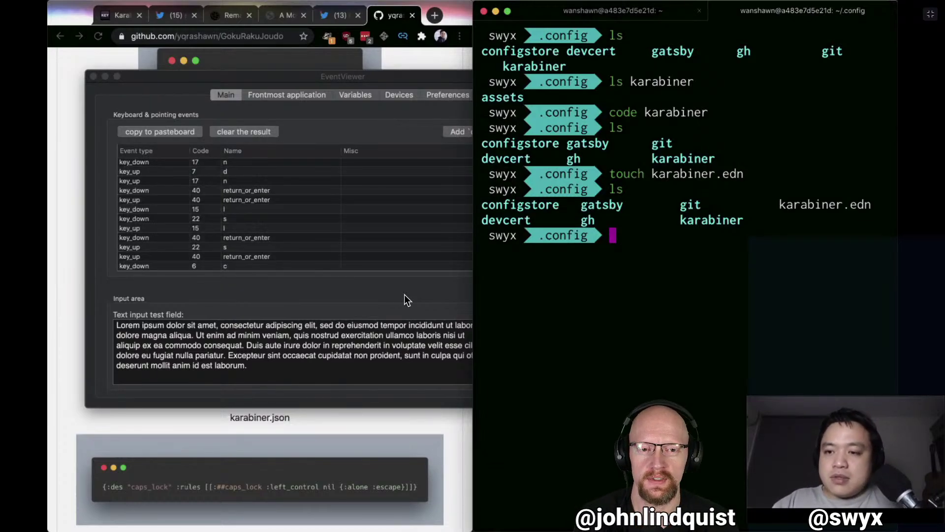
Open karabiner.edn in VS Code with "code karabiner.edn" and tile its window beside the Hyper terminal.
type("code karab")
key("Tab")
type(".d")
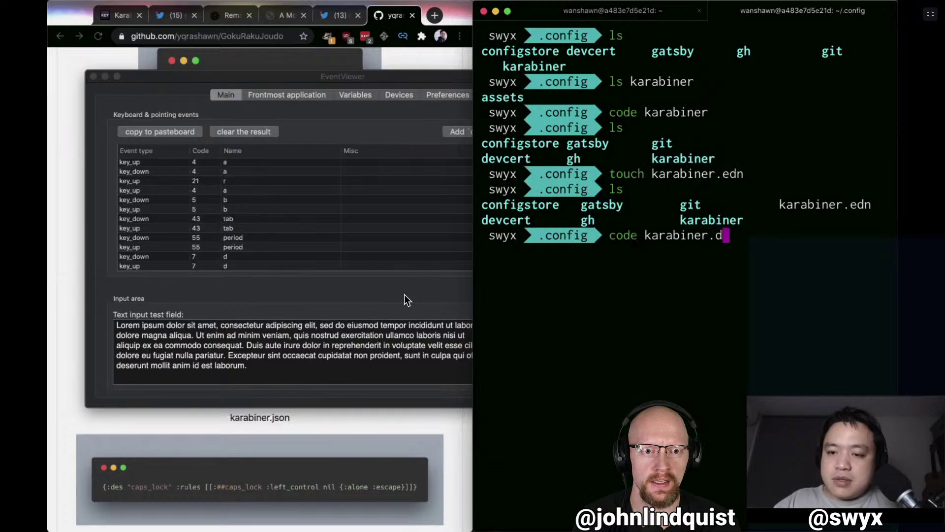
key("BackSpace")
type("edn")
key("Return")
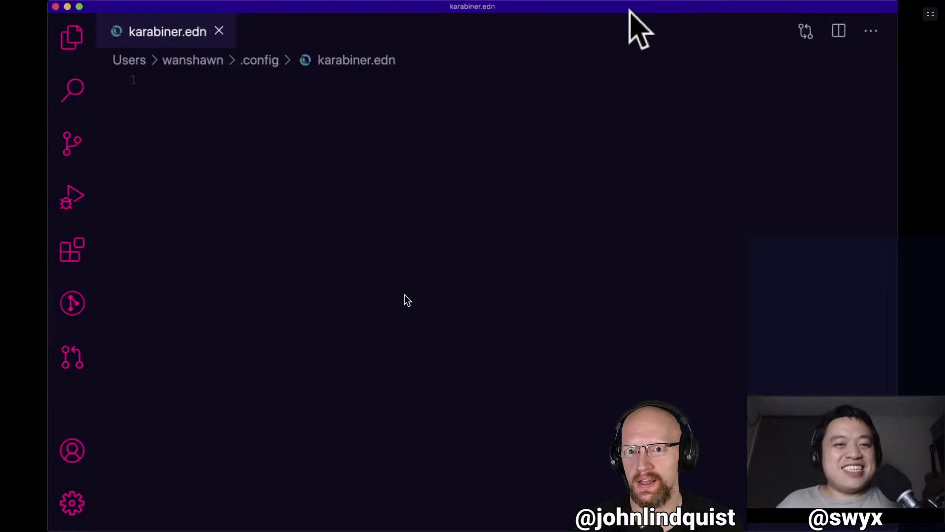
key("ctrl+alt+Left")
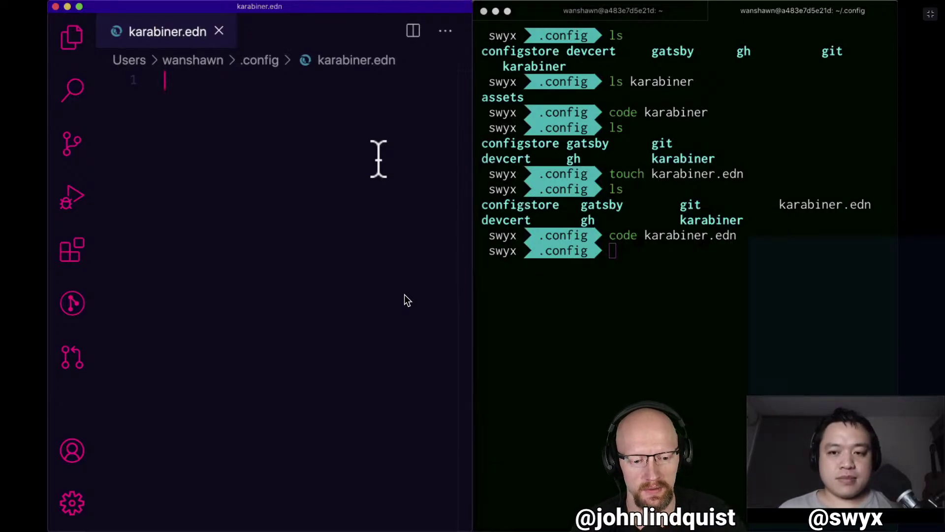
left_click(654, 237)
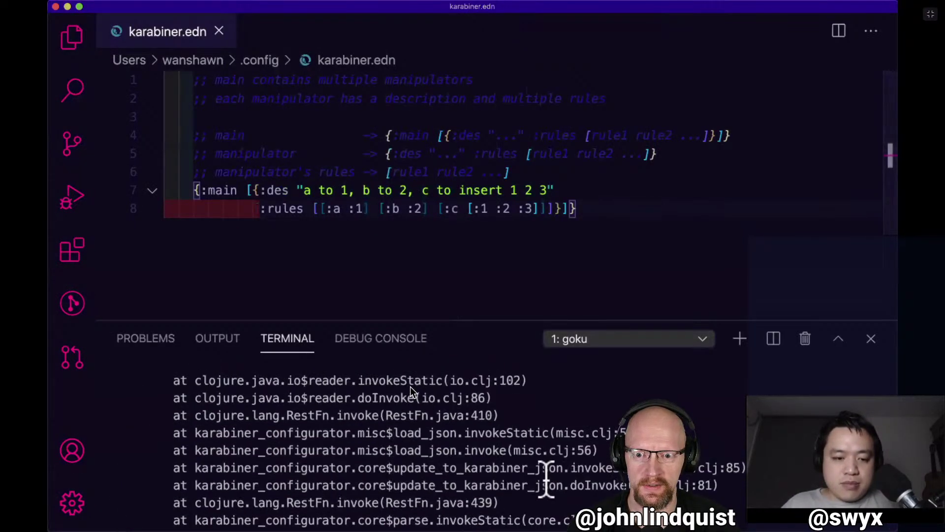
Examine the goku exception output in the integrated terminal and enlarge the terminal area.
scroll(547, 479, "up", 4)
scroll(547, 479, "down", 4)
scroll(547, 479, "up", 1)
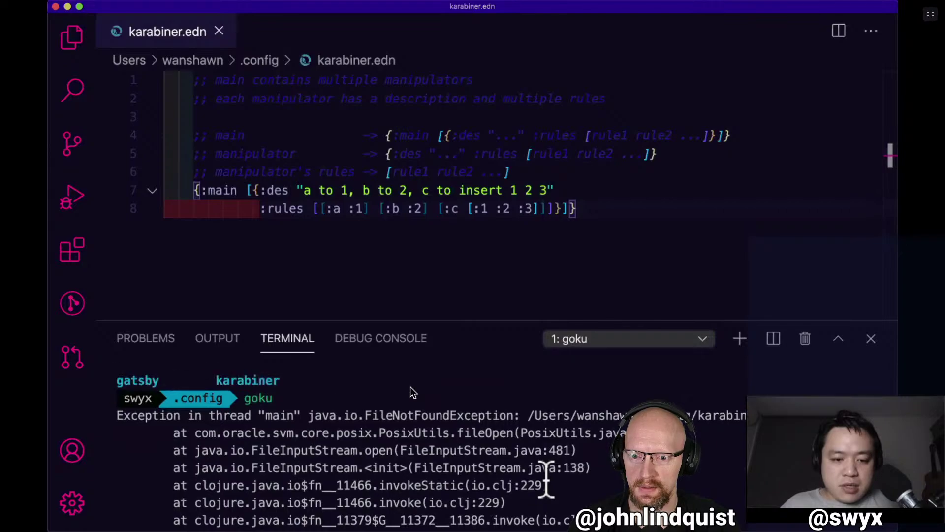
scroll(546, 477, "up", 1)
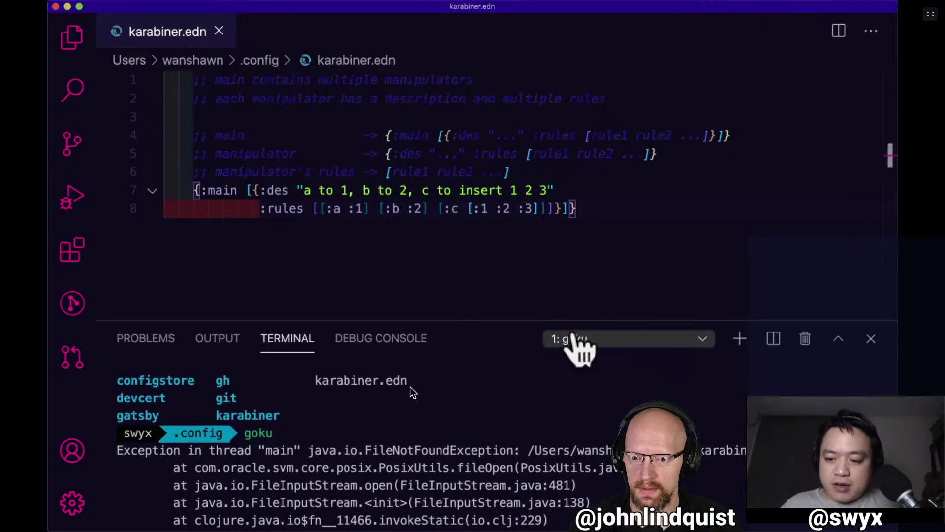
left_click_drag(565, 289, 565, 274)
key("super+b")
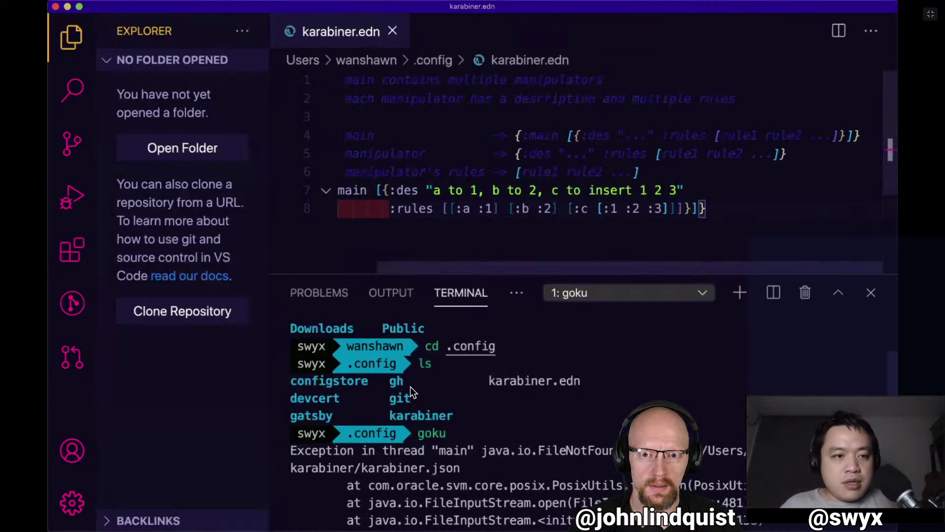
left_click(147, 146)
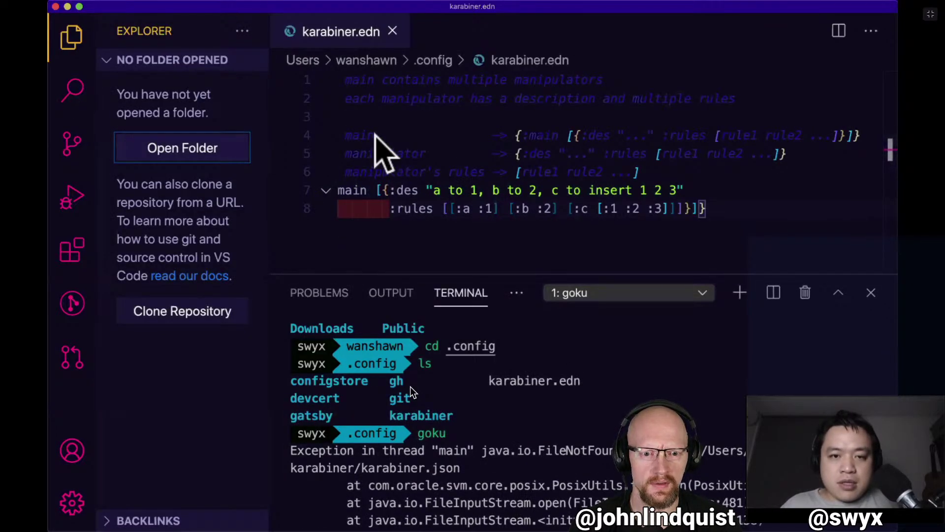
left_click(380, 70)
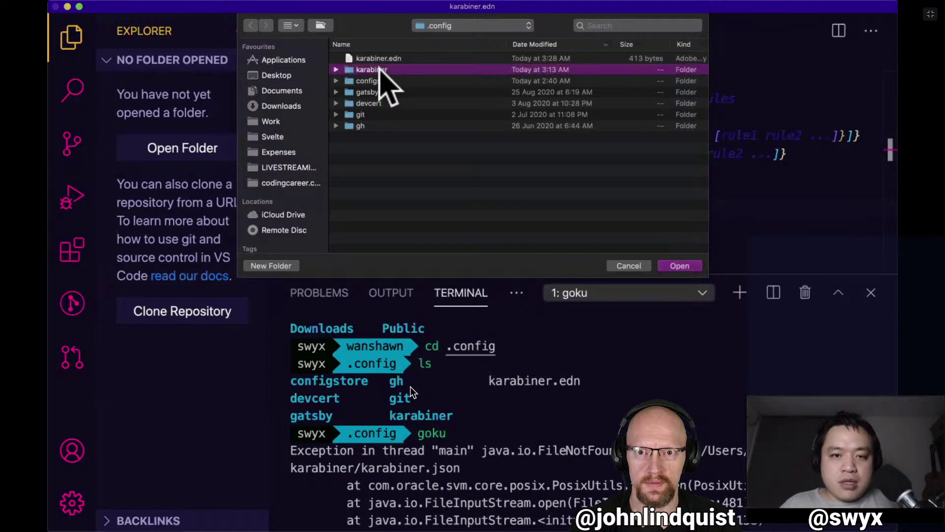
left_click(468, 222)
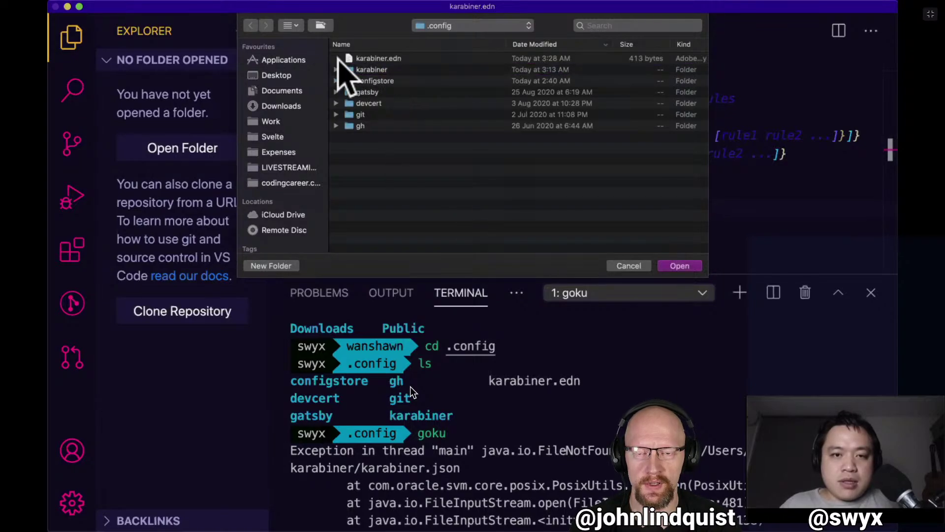
left_click(444, 24)
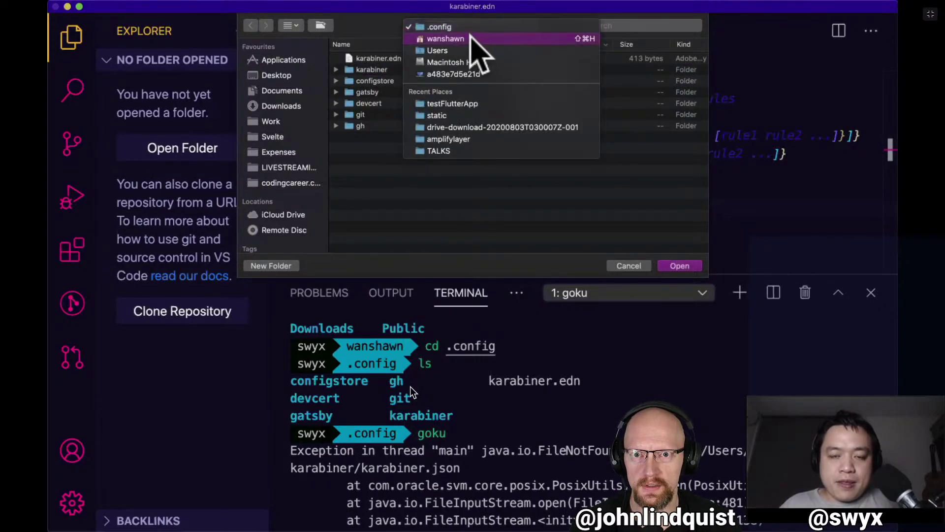
left_click(468, 34)
left_click(629, 266)
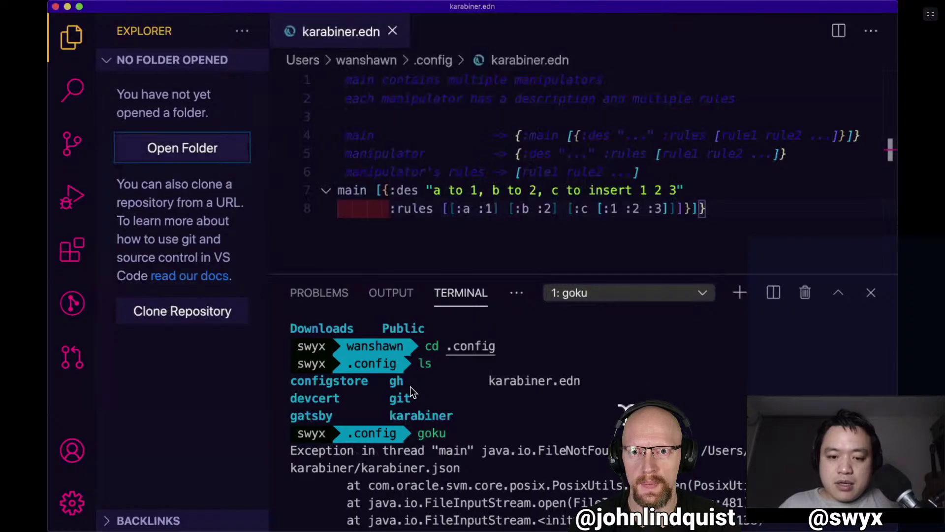
Interrupt the running goku process and clear the terminal.
type("ls")
key("ctrl+c")
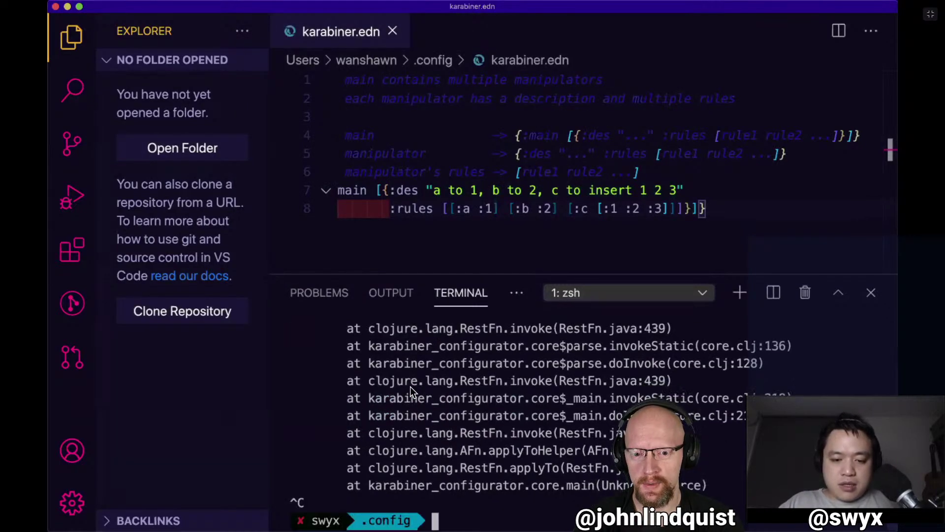
key("ctrl+l")
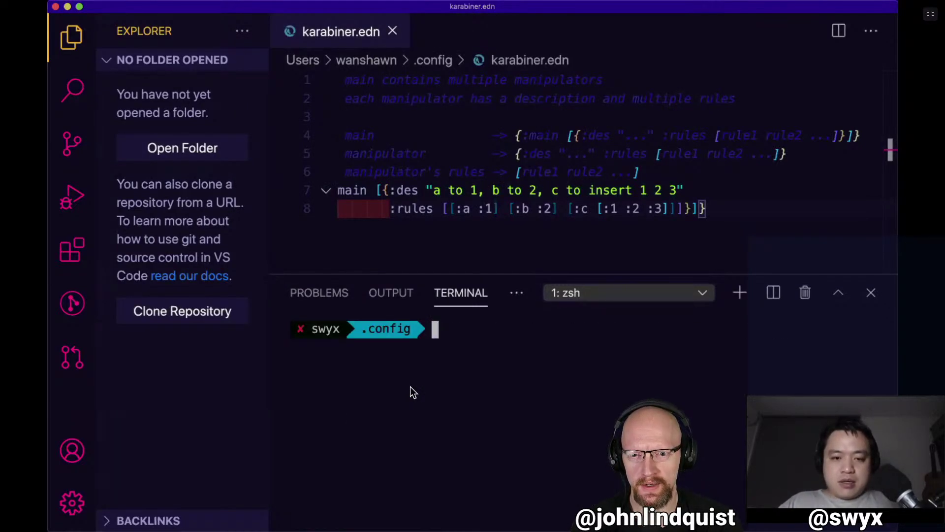
List the contents of .config with "ls" and of its subfolder with "ls karabiner".
type("ls")
key("Return")
type("ls kara")
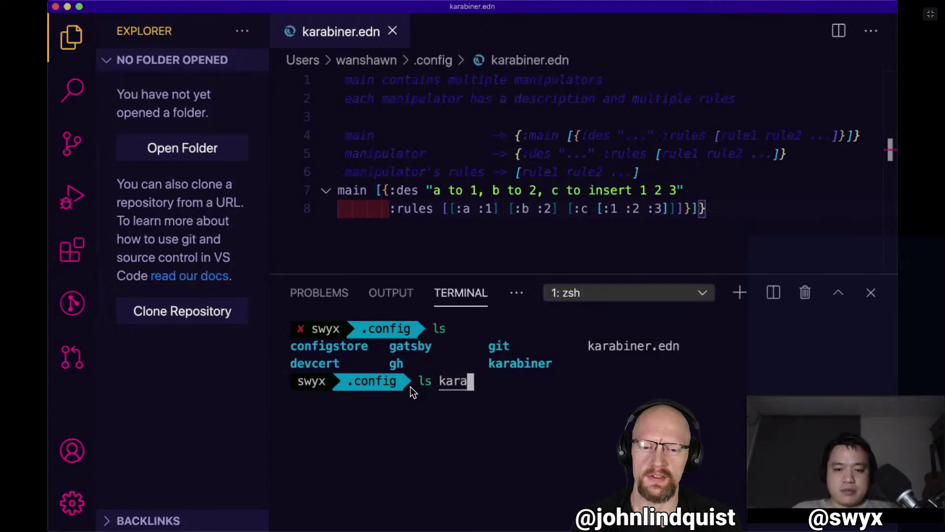
key("Tab")
key("Return")
Create an empty karabiner.json inside the karabiner folder with "touch karabiner/karabiner.json".
type("touch kar")
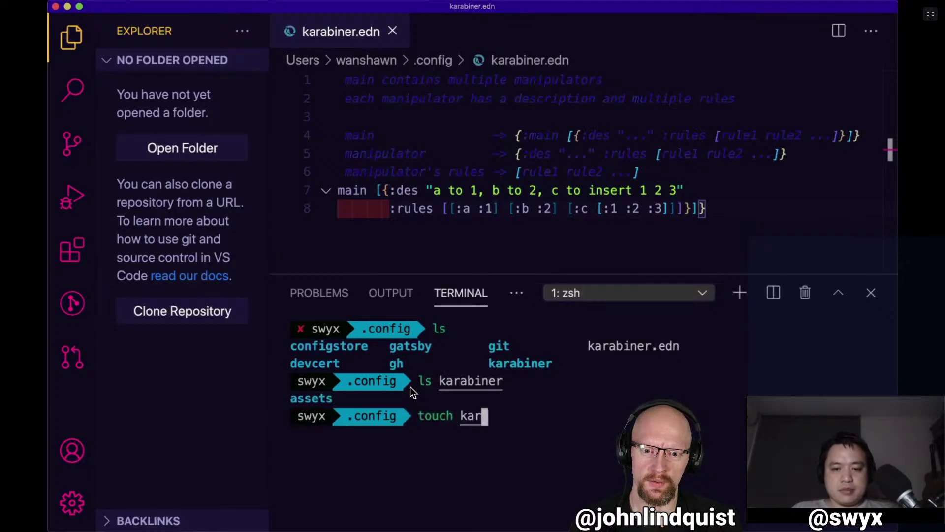
type("abkarabiner.json")
key("alt+Left")
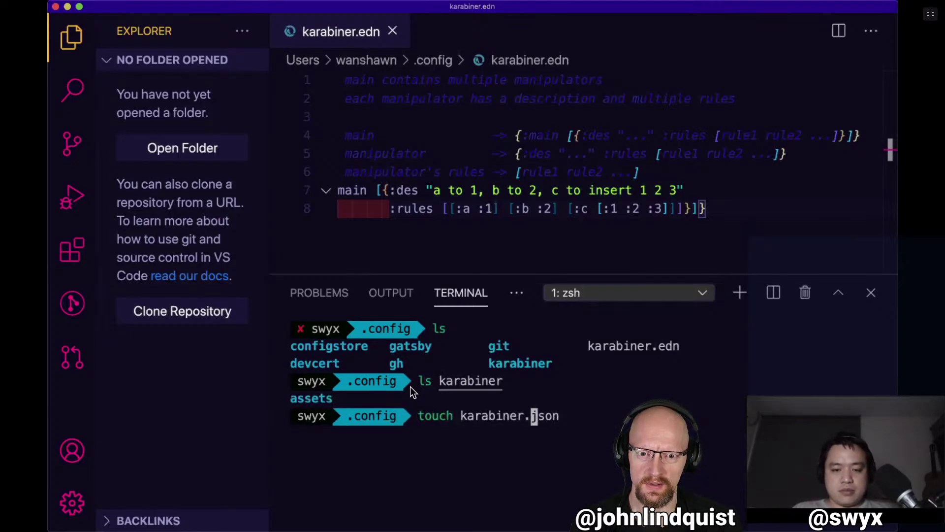
key("alt+Left")
type("karabiner/")
key("Return")
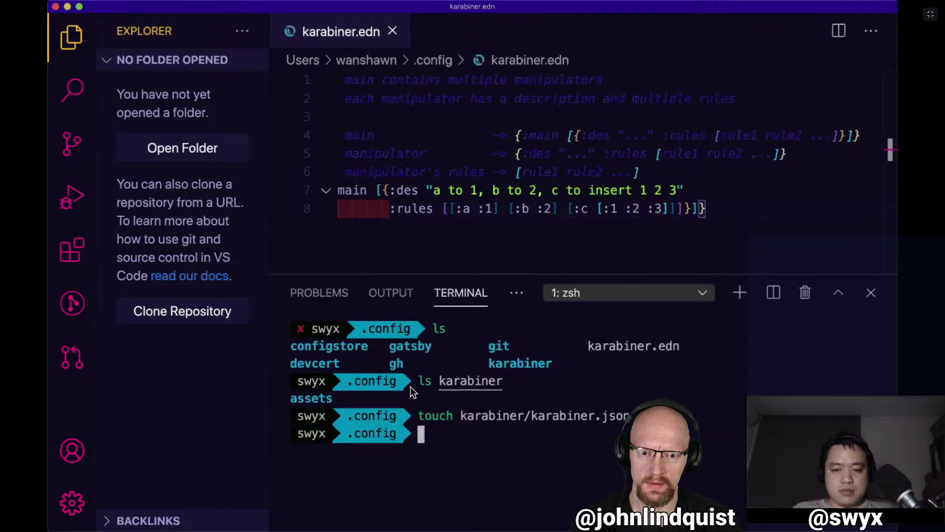
List .config and the karabiner folder again to check for the new karabiner.json file.
type("ls")
key("Return")
type("lsls")
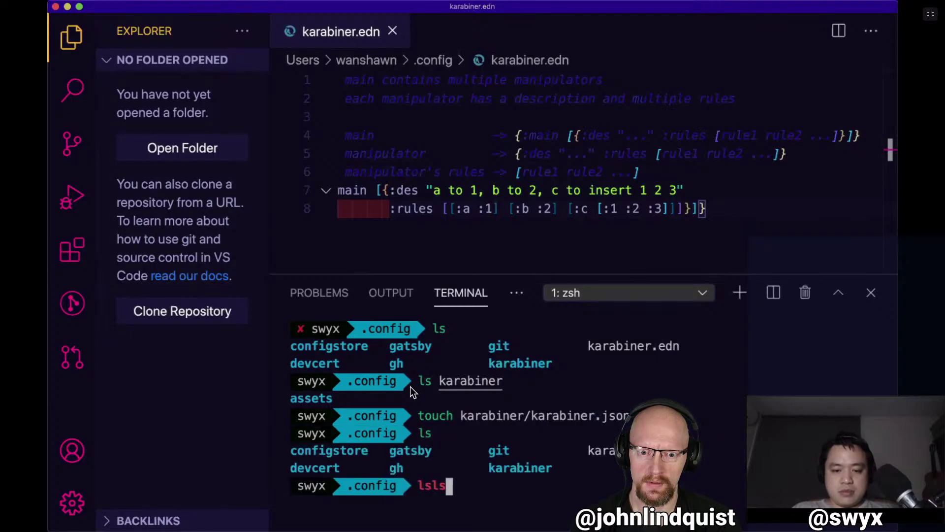
key("BackSpace")
key("BackSpace")
type("karabiner")
key("Return")
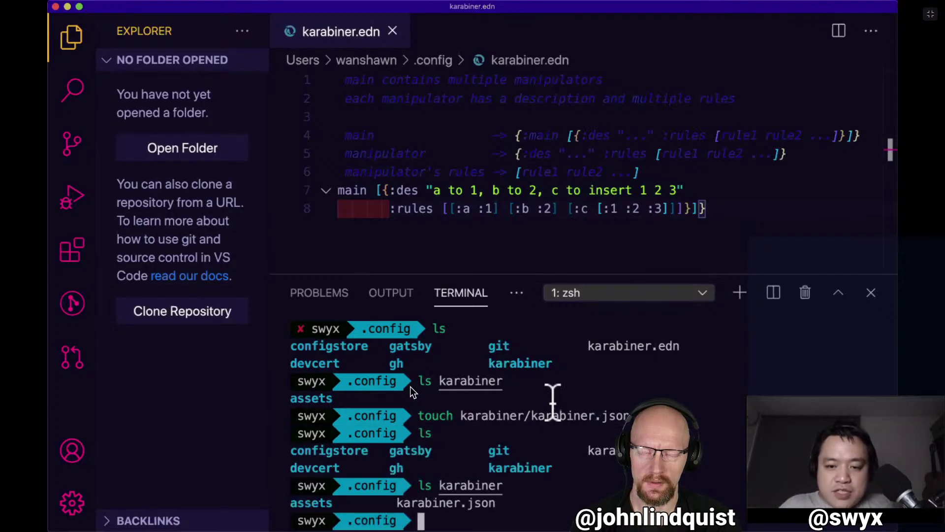
Replace the recalled listing command with "goku" and run it from the .config folder.
type("ls karabiner")
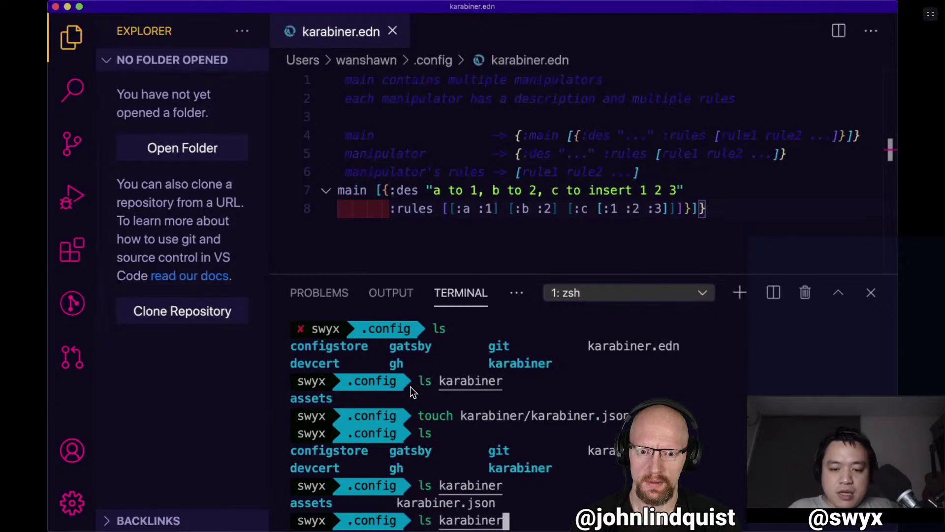
key("BackSpace")
key("BackSpace")
type("goku")
key("Return")
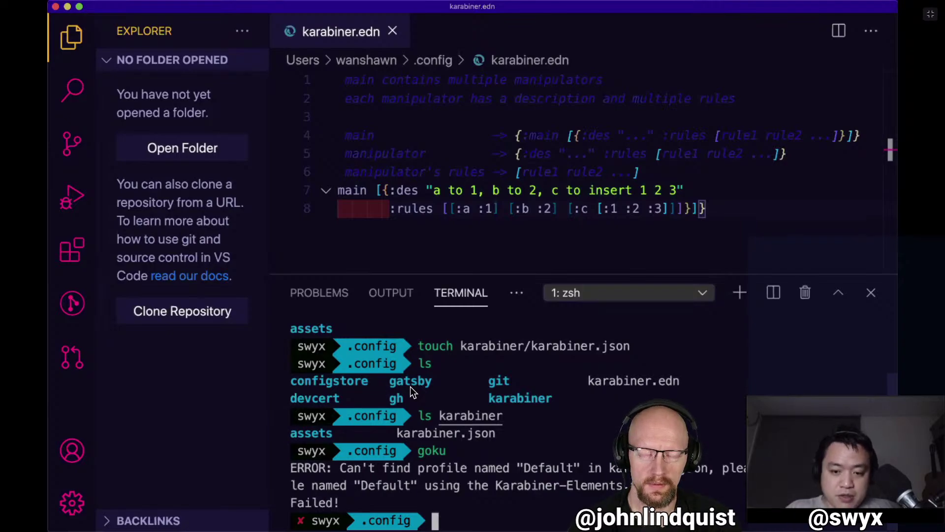
Switch to Karabiner-Elements, show its profiles, and move the preferences window fully into view.
key("super+space")
type("kara")
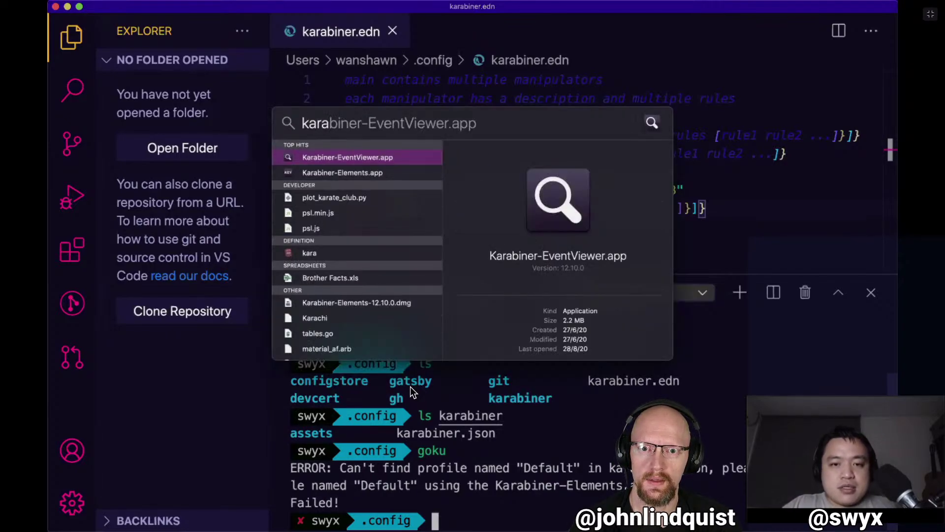
key("Down")
key("Return")
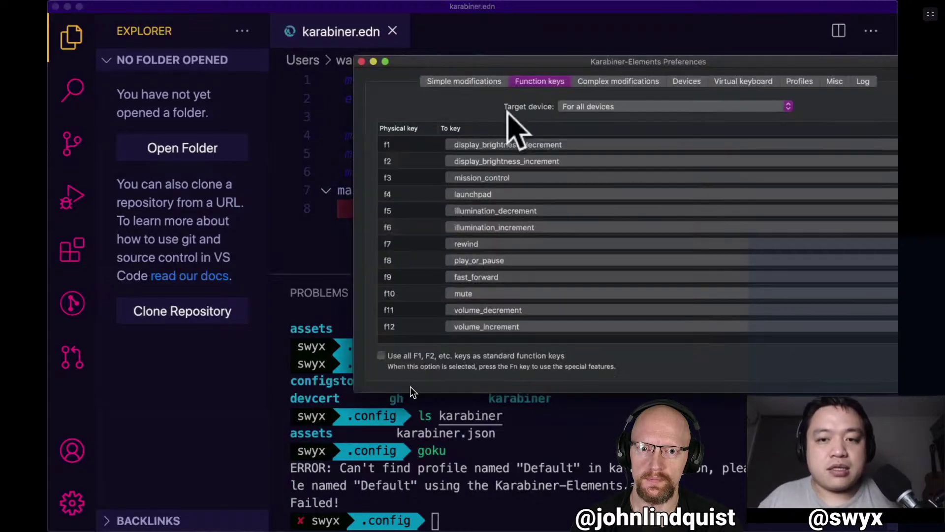
left_click(798, 82)
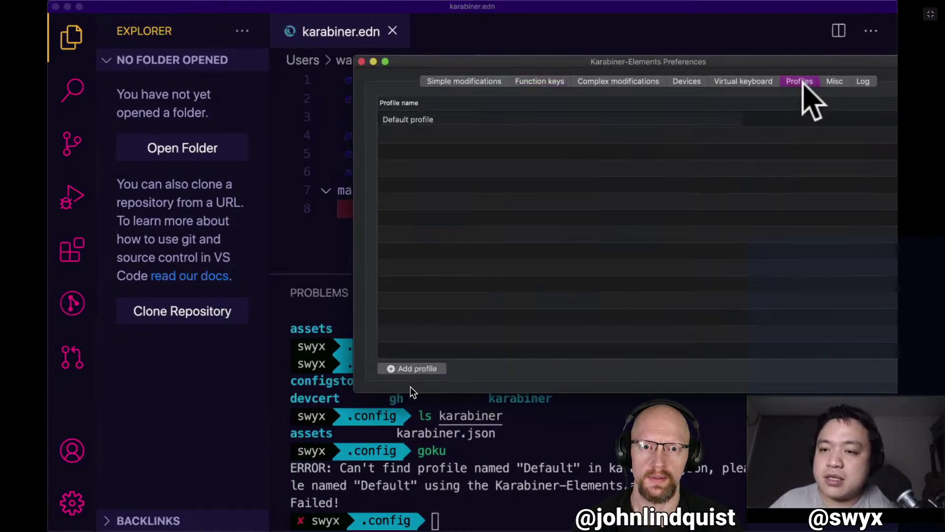
left_click_drag(807, 81, 581, 77)
Add a new Karabiner-Elements profile, try to name it Default2, and select it as the active profile.
double_click(466, 116)
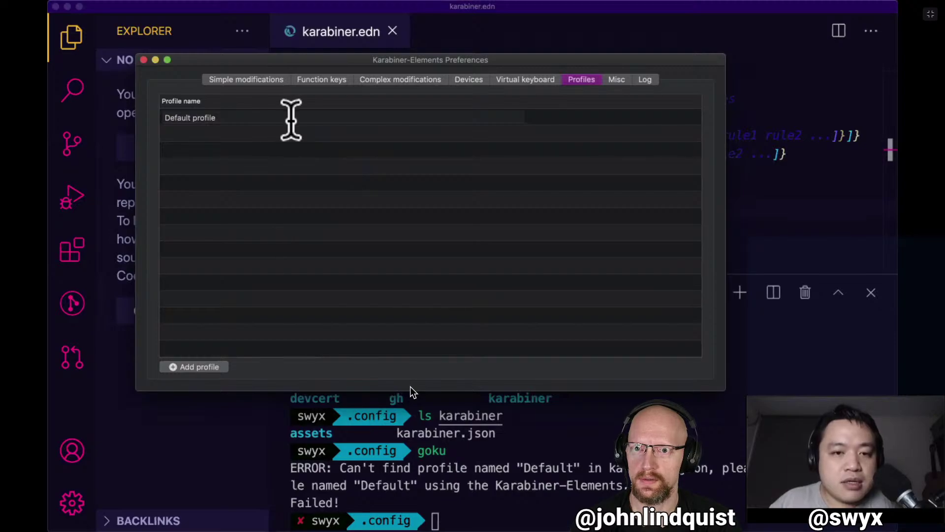
left_click(207, 368)
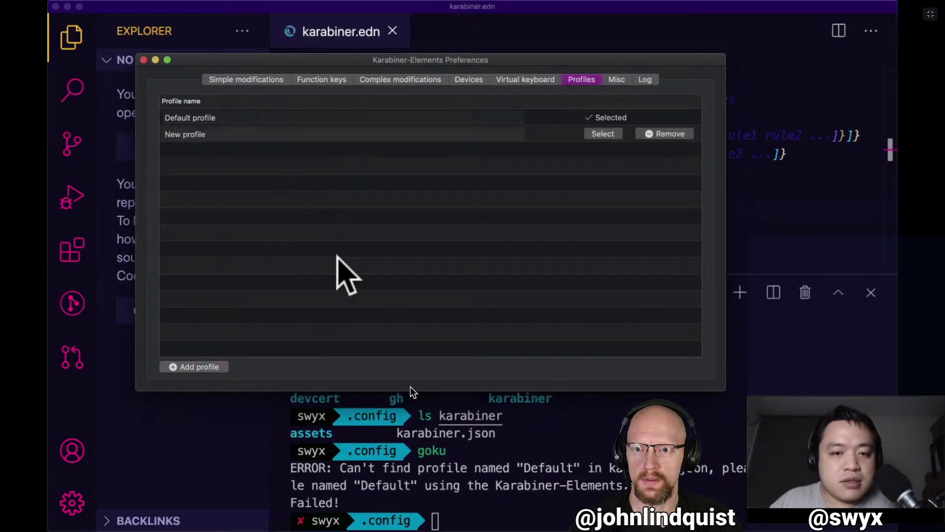
double_click(364, 134)
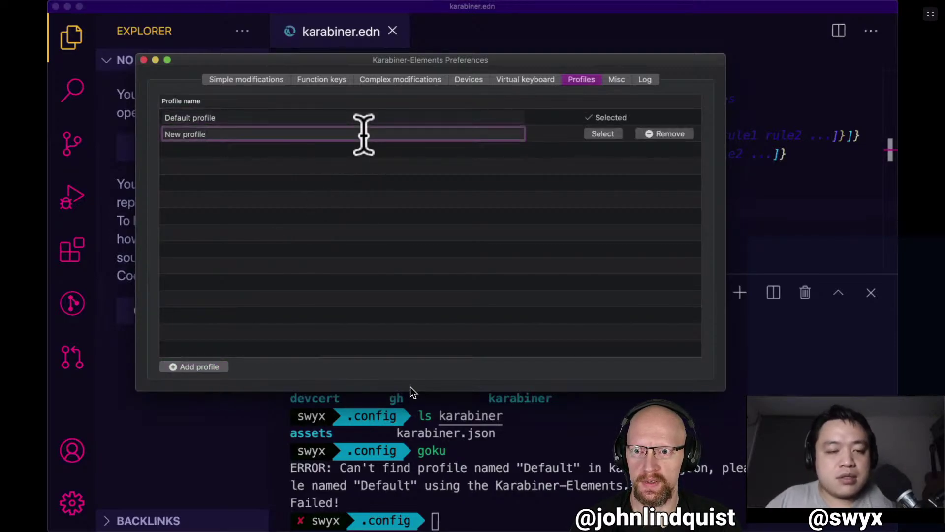
key("super+a")
type("D")
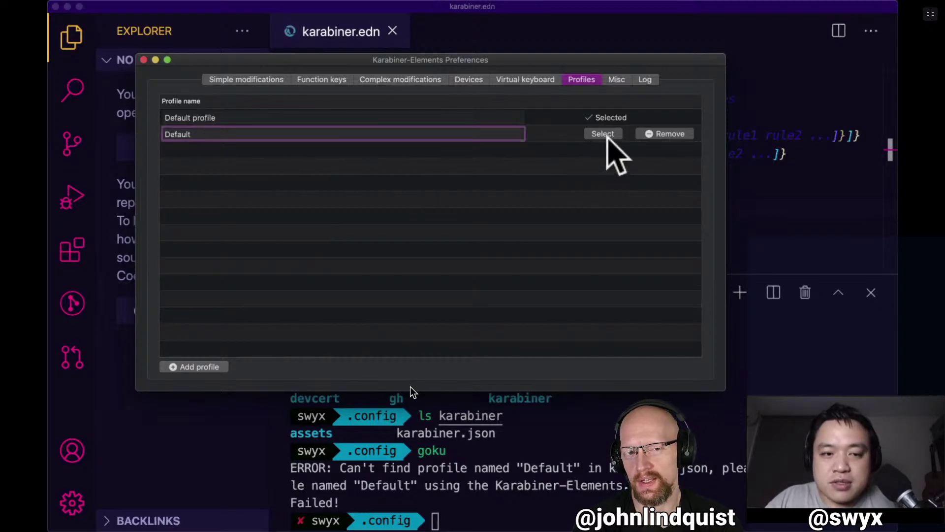
type("efault2")
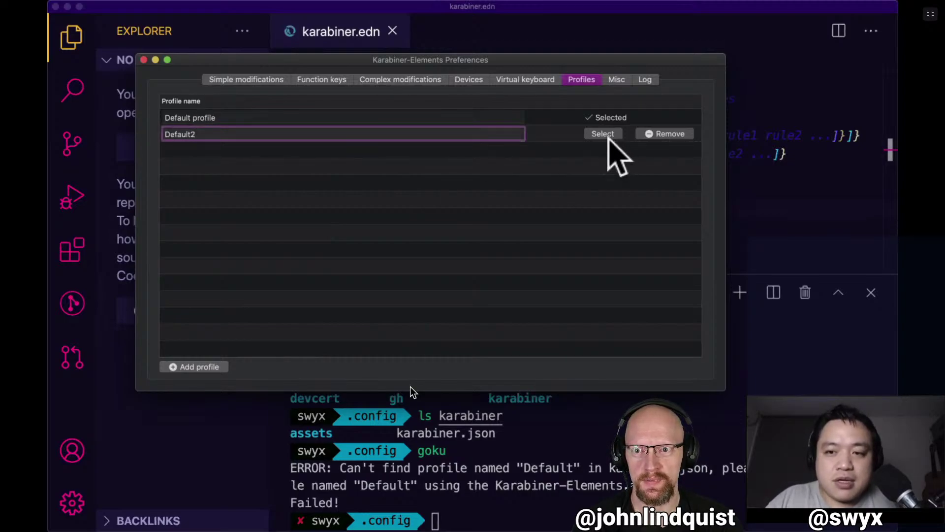
left_click(609, 134)
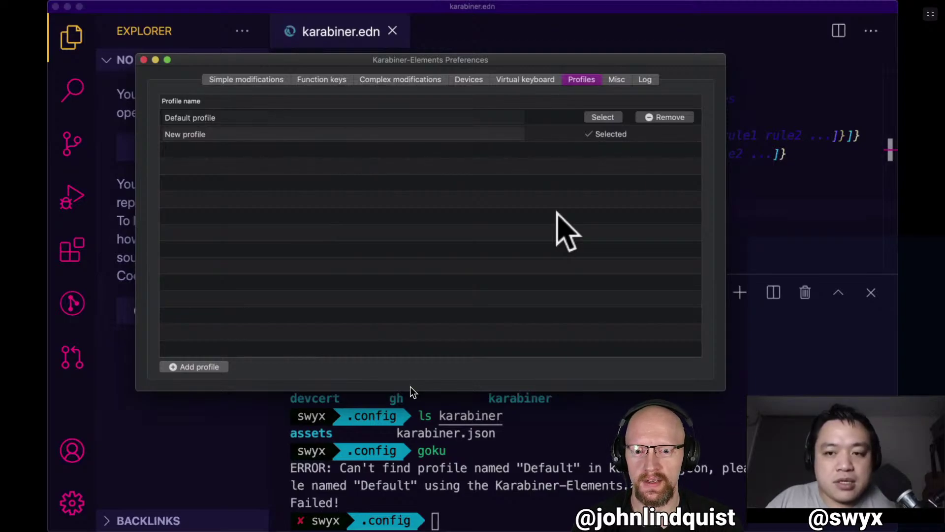
Rename the newly added profile as Default.
left_click(424, 118)
left_click(426, 133)
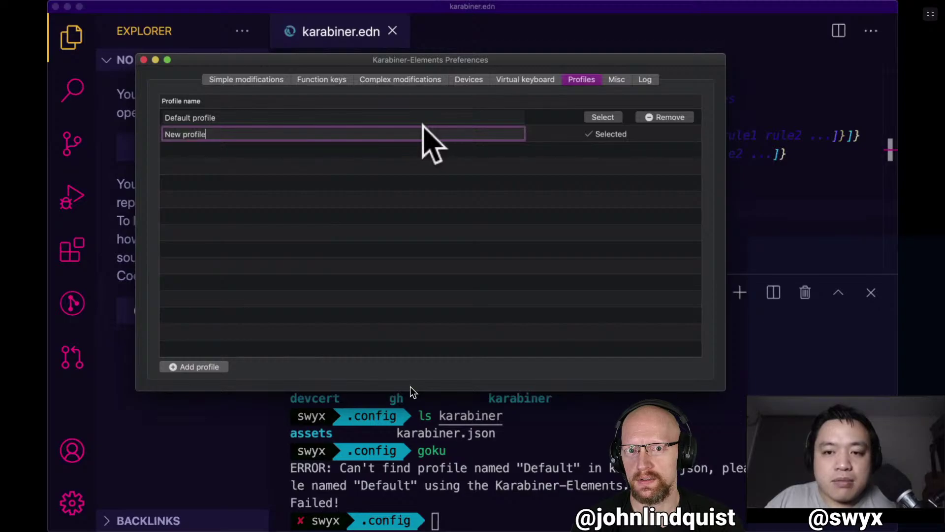
key("super+a")
type("Default")
key("Return")
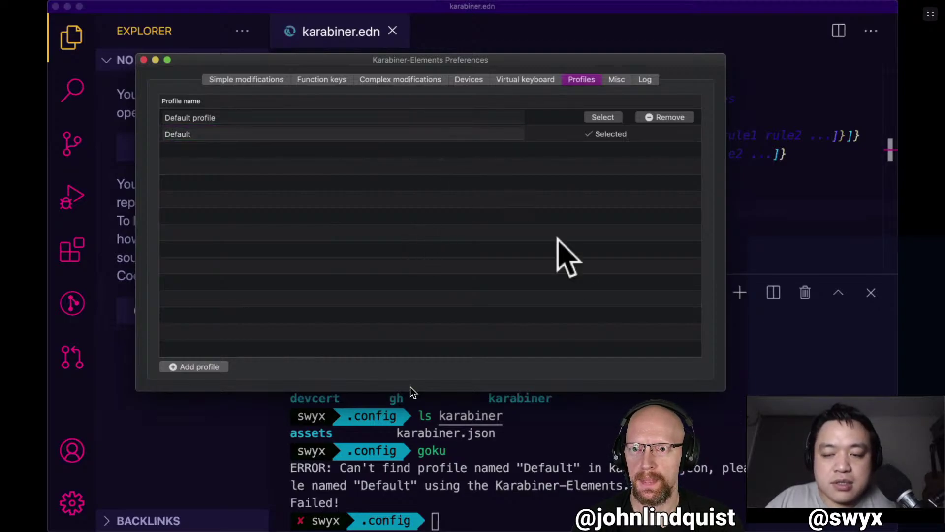
Return to the VS Code terminal and rerun "goku" in the .config folder.
left_click(597, 445)
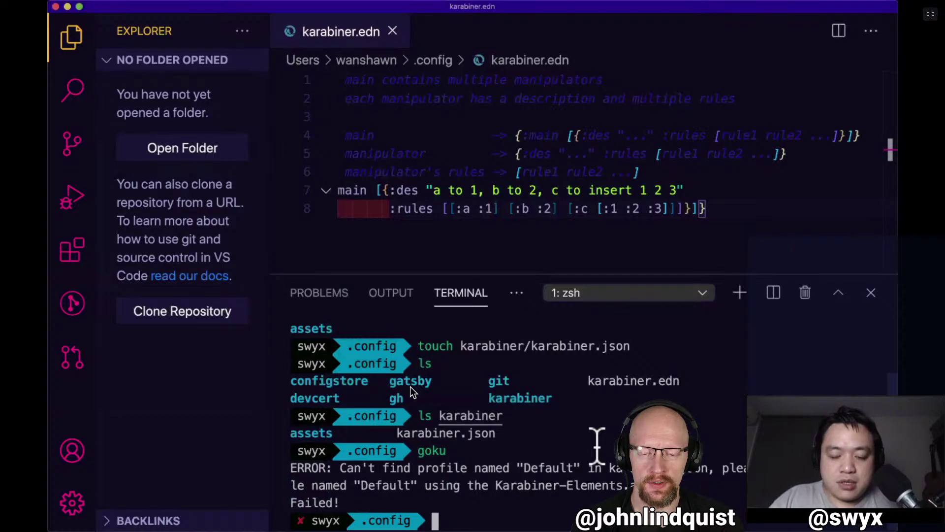
key("Up")
key("Return")
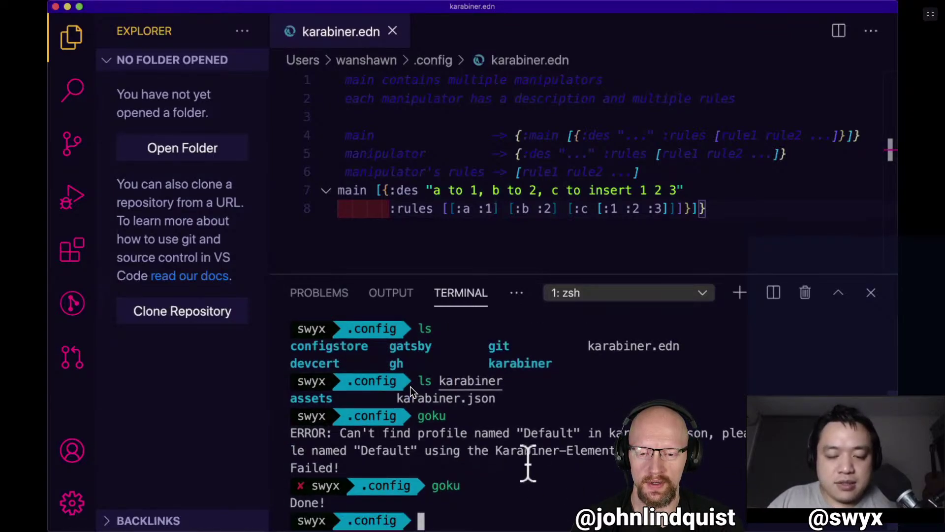
List the contents of the karabiner folder again in the VS Code terminal with "ls karabiner".
key("Up")
key("Up")
key("Return")
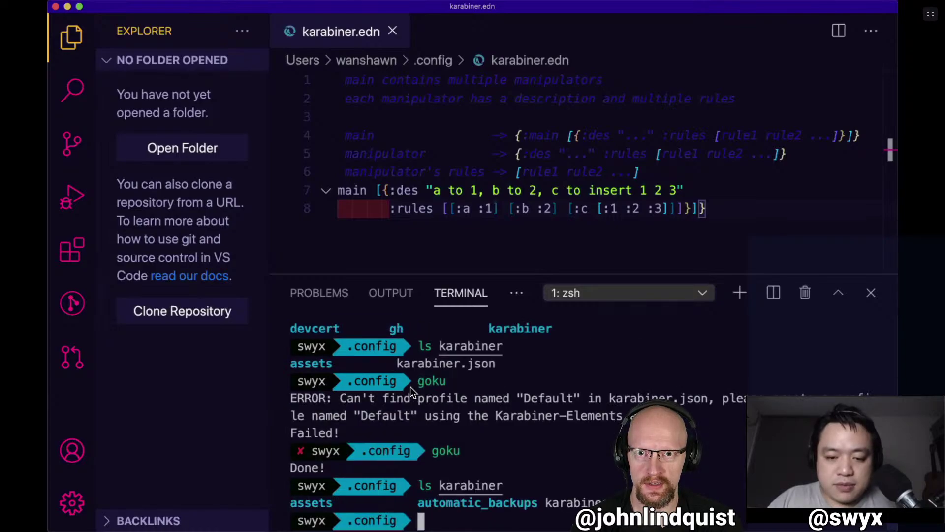
type("code")
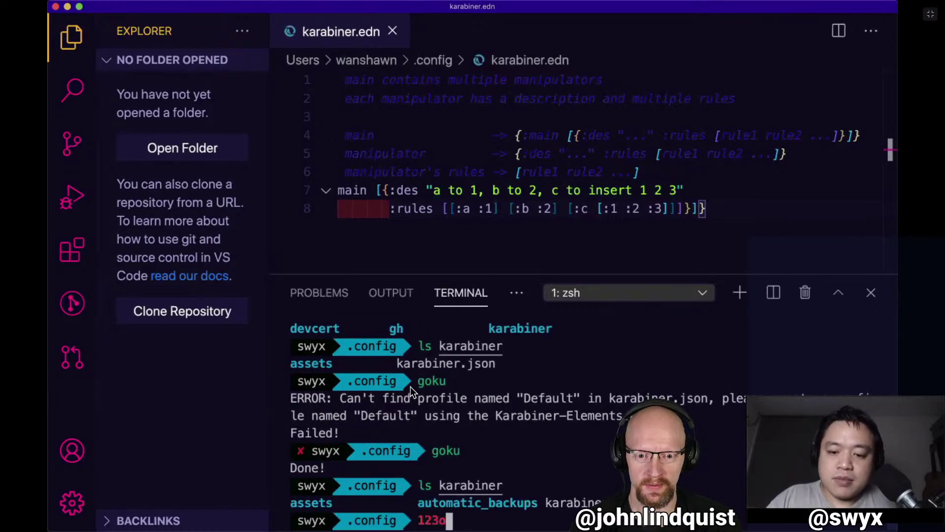
key("BackSpace")
key("BackSpace")
key("BackSpace")
key("BackSpace")
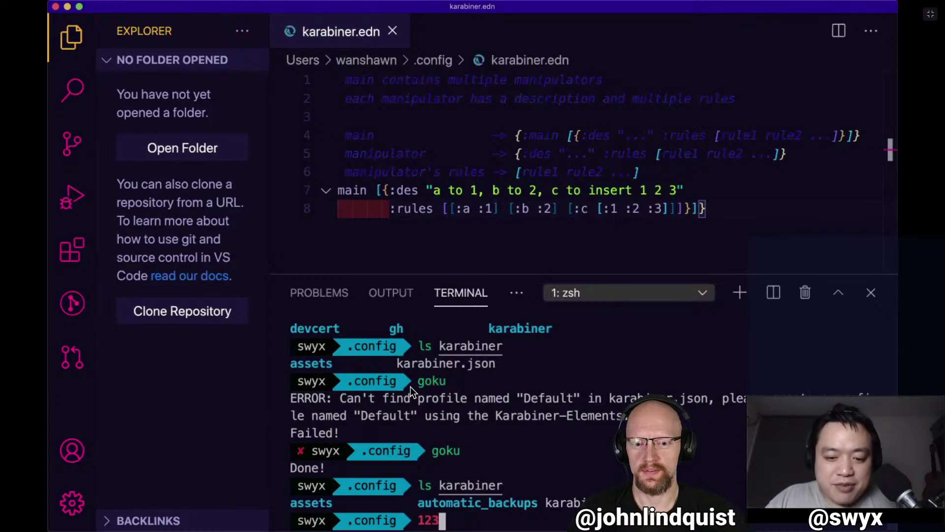
key("BackSpace")
key("BackSpace")
key("BackSpace")
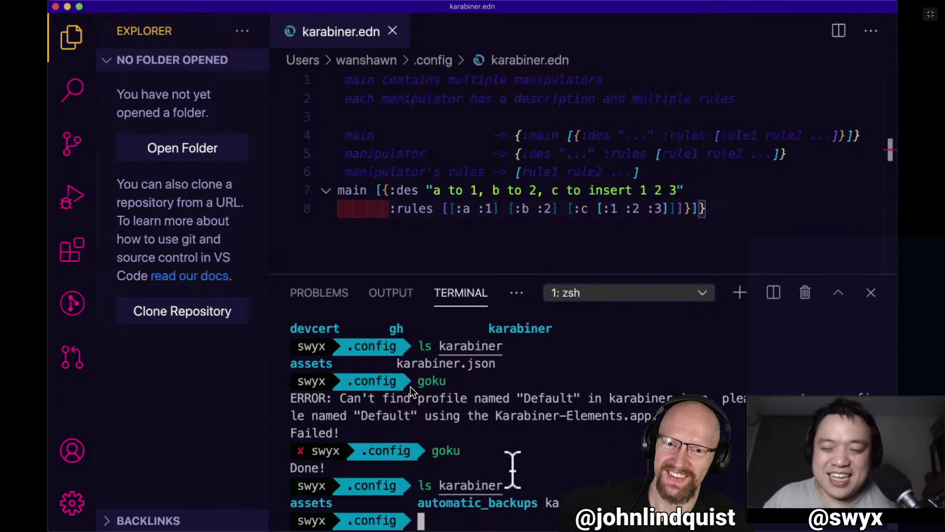
Switch to the Hyper terminal, run "ls", and test the remapped c key on a cleared screen.
key("super+space")
type("hyp")
key("Return")
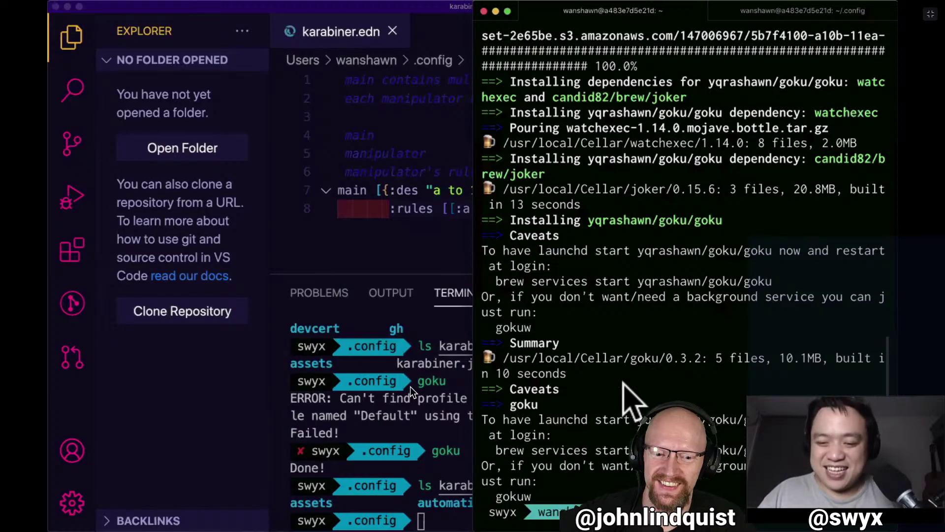
type("ls")
key("Return")
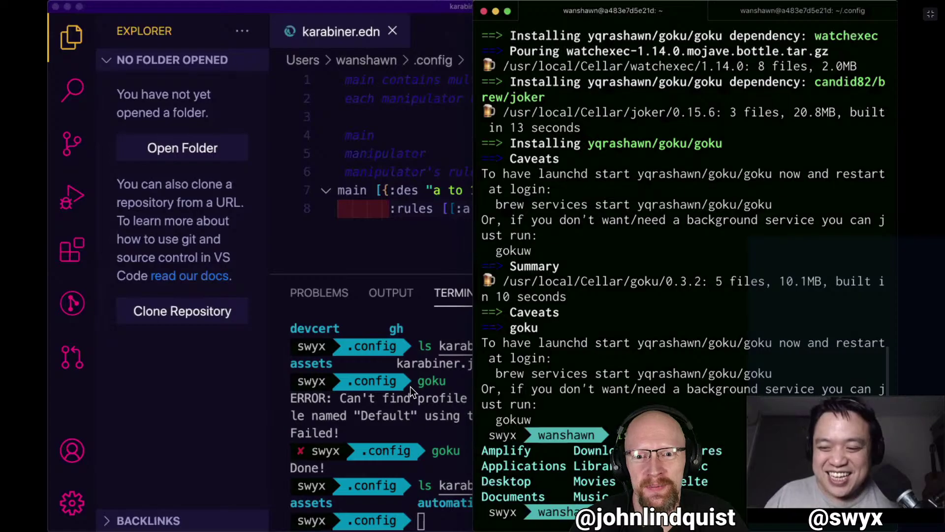
key("super+k")
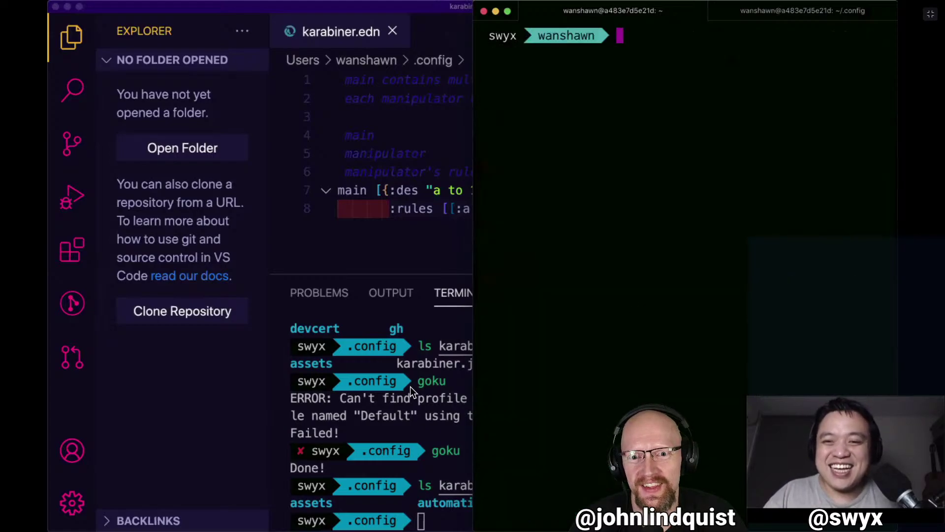
type("123")
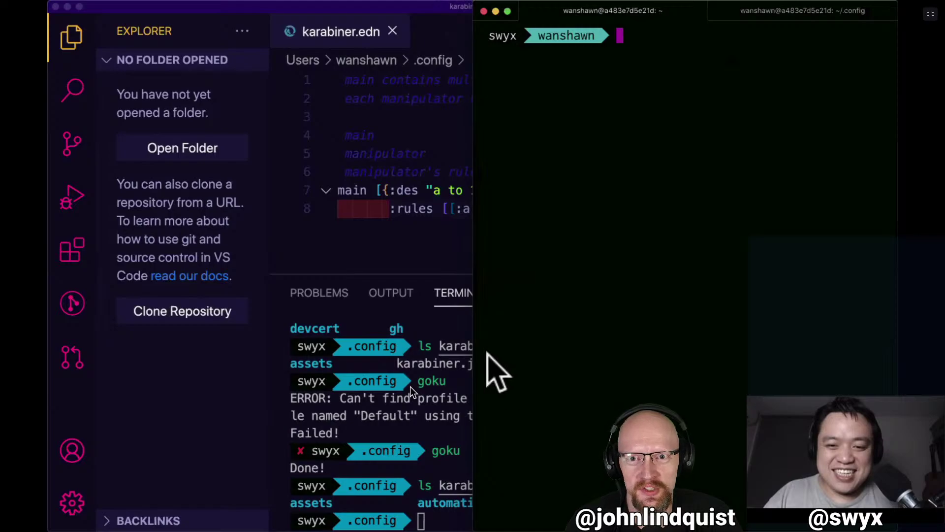
Return to karabiner.edn in VS Code, comment out the :main rule on lines 7 and 8, and save the file.
left_click(427, 217)
key("alt+Right")
key("alt+Right")
key("shift+Up")
key("super+slash")
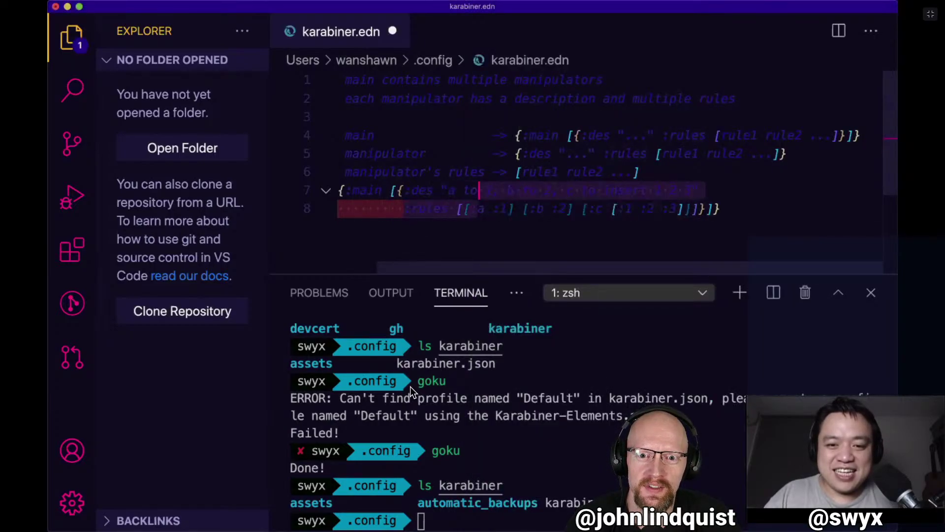
key("super+s")
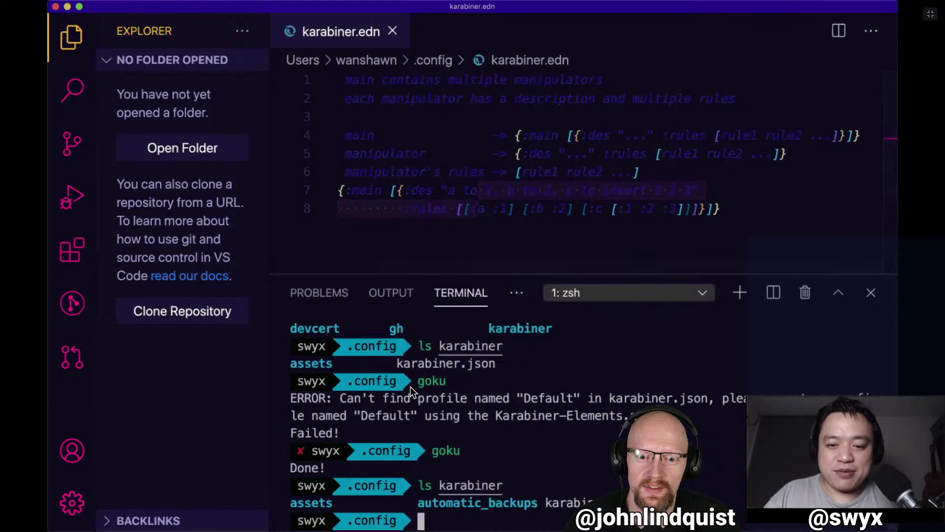
List the karabiner folder in the terminal, then run "goku" and read through its output.
key("Up")
key("Return")
type("goku")
key("Return")
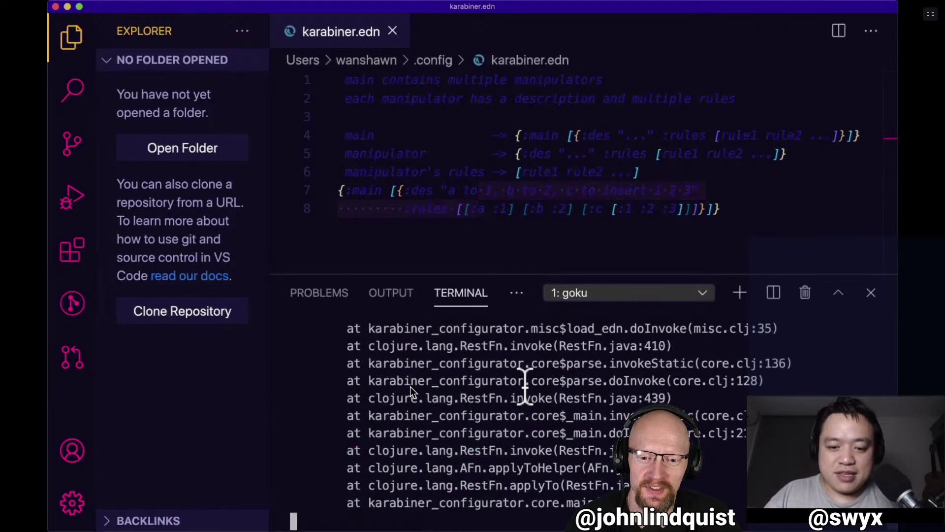
scroll(545, 340, "up", 5)
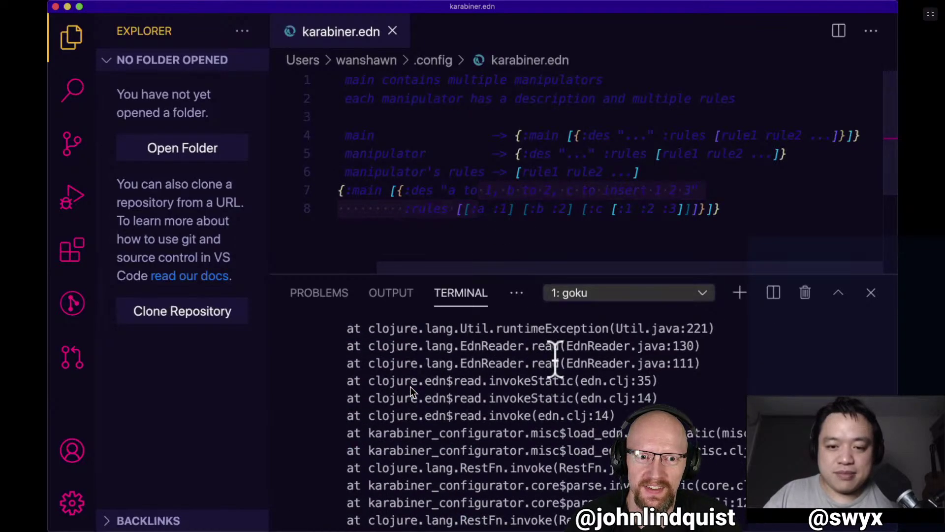
scroll(552, 355, "down", 2)
scroll(554, 360, "up", 1)
scroll(554, 358, "up", 1)
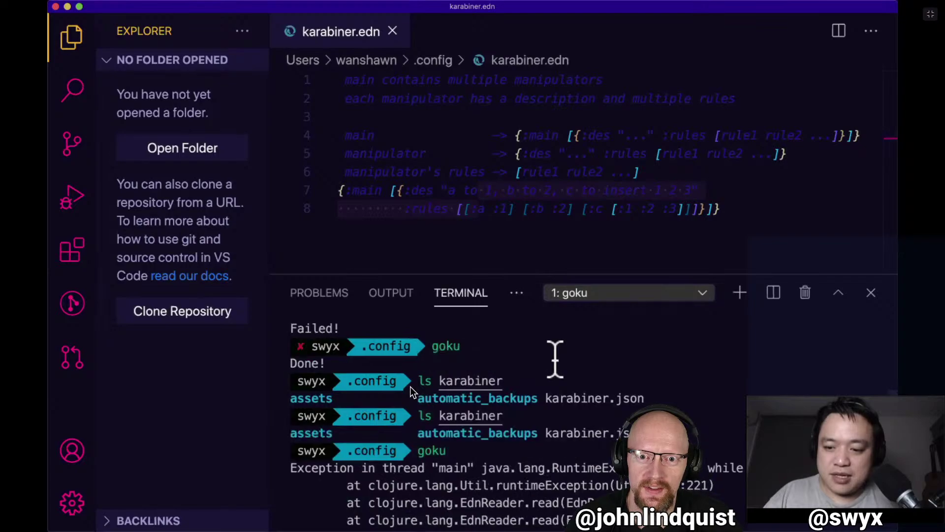
scroll(555, 359, "down", 10)
Undo the commenting of the :main rule on lines 7 and 8 of karabiner.edn, toggling undo and redo to compare both versions.
left_click(535, 222)
key("super+z")
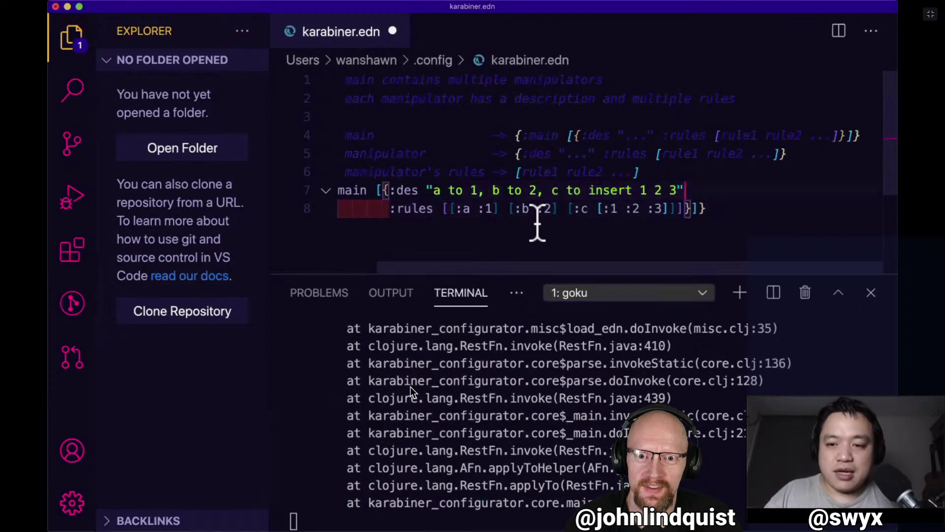
left_click(741, 216)
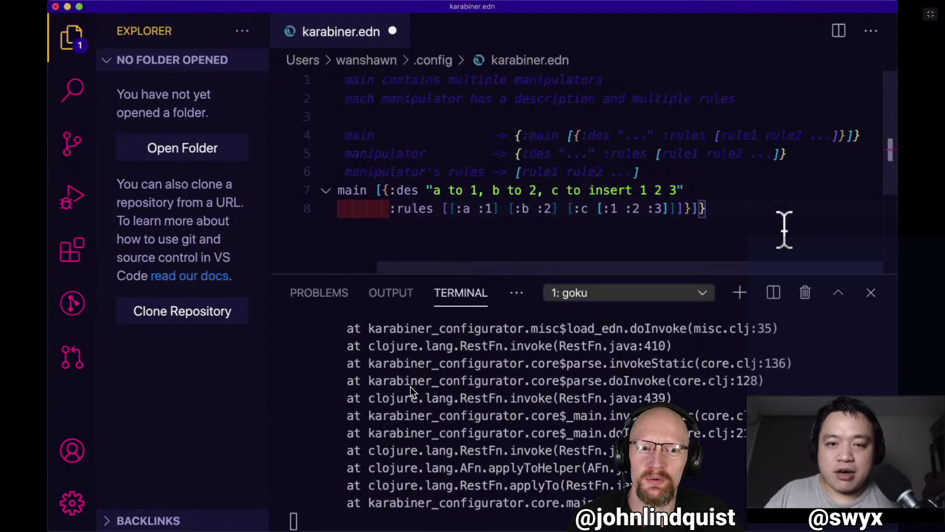
left_click(613, 190)
key("super+shift+z")
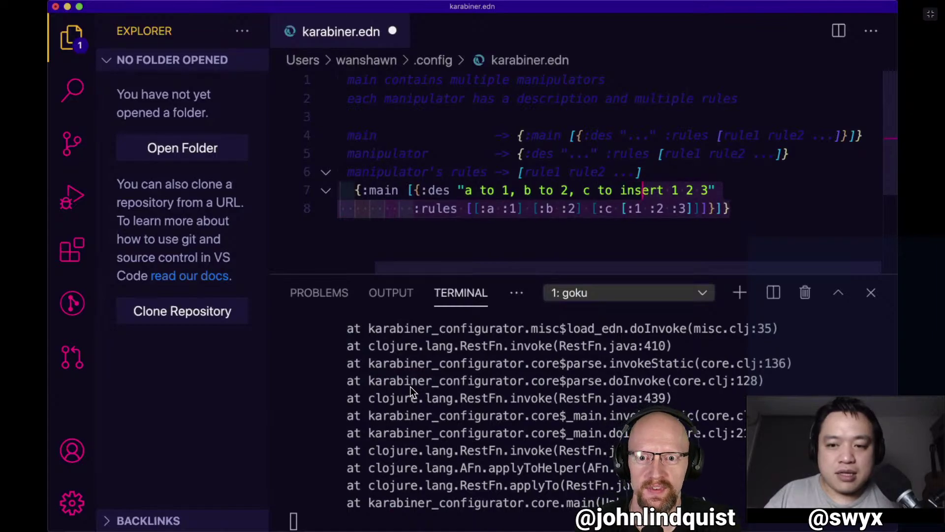
key("super+z")
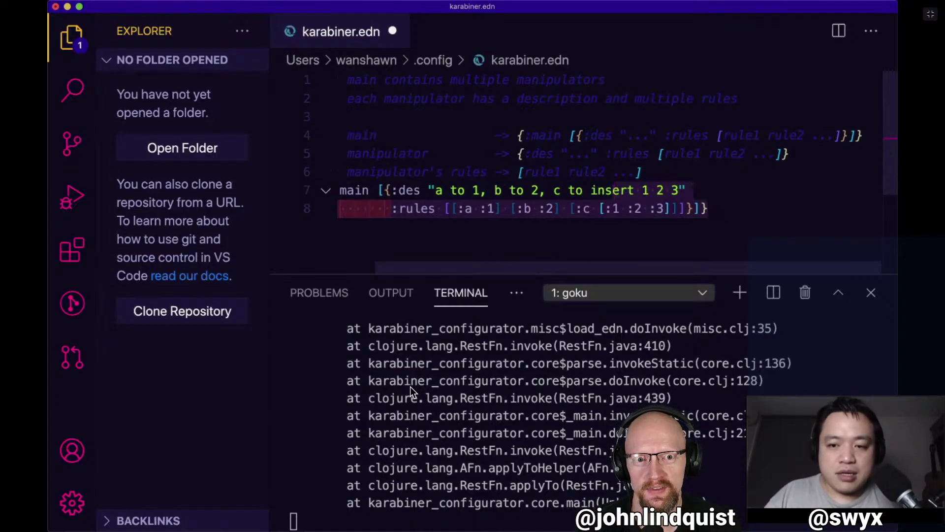
key("super+shift+z")
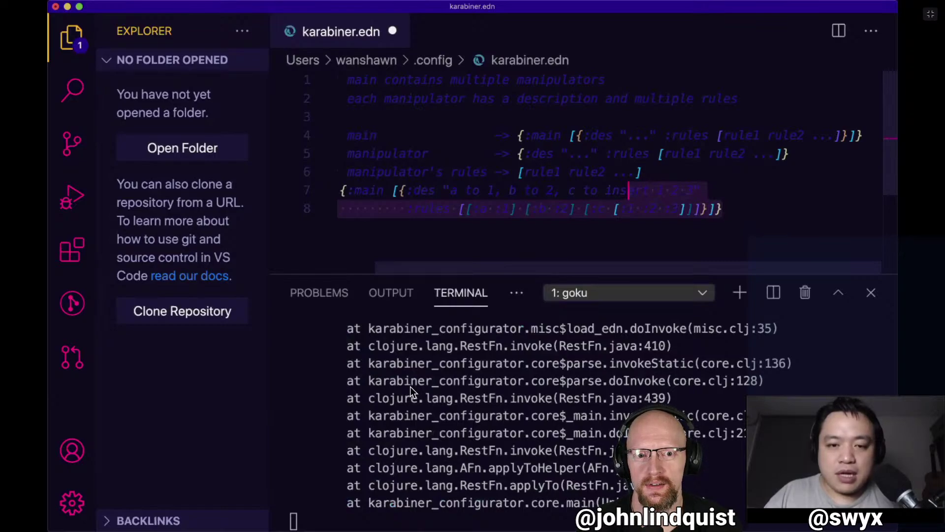
key("super+z")
key("super+shift+z")
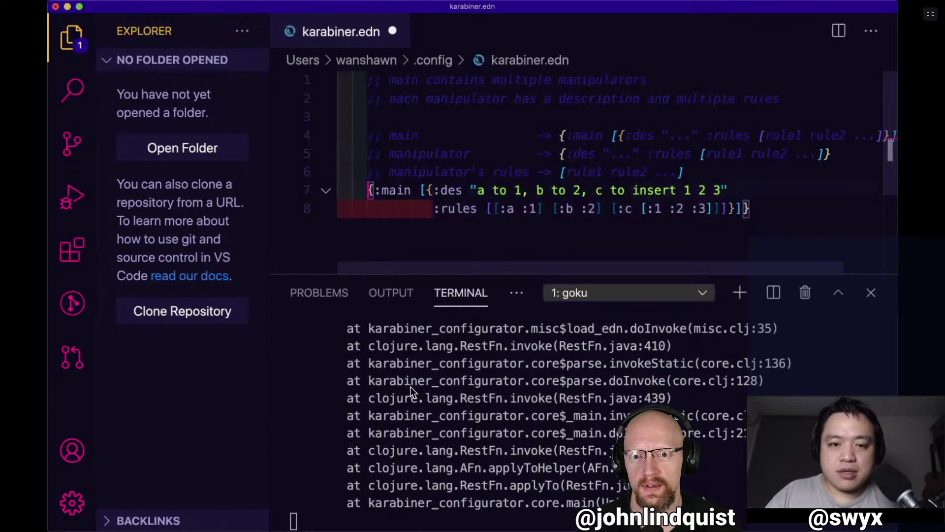
Comment out lines 7 and 8 of karabiner.edn with ";;" prefixes and save the file.
type(";;")
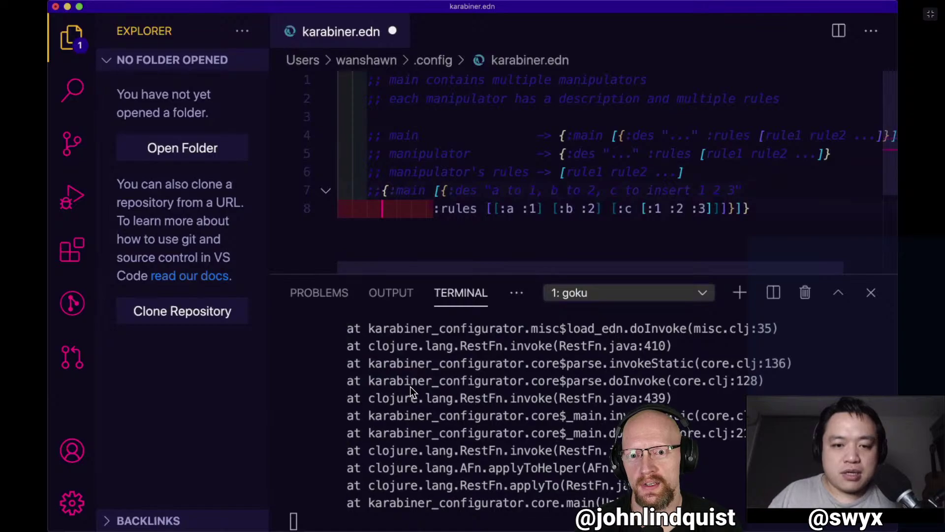
type(";;")
key("super+s")
Stop the running goku process, rerun "goku" in the .config folder, and examine its output.
left_click(654, 345)
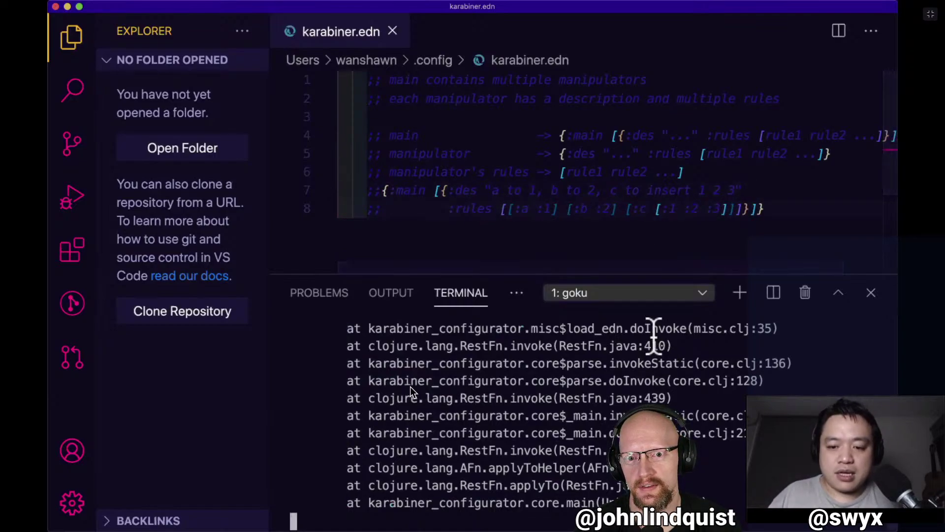
key("ctrl+c")
key("Up")
key("Return")
scroll(606, 374, "up", 5)
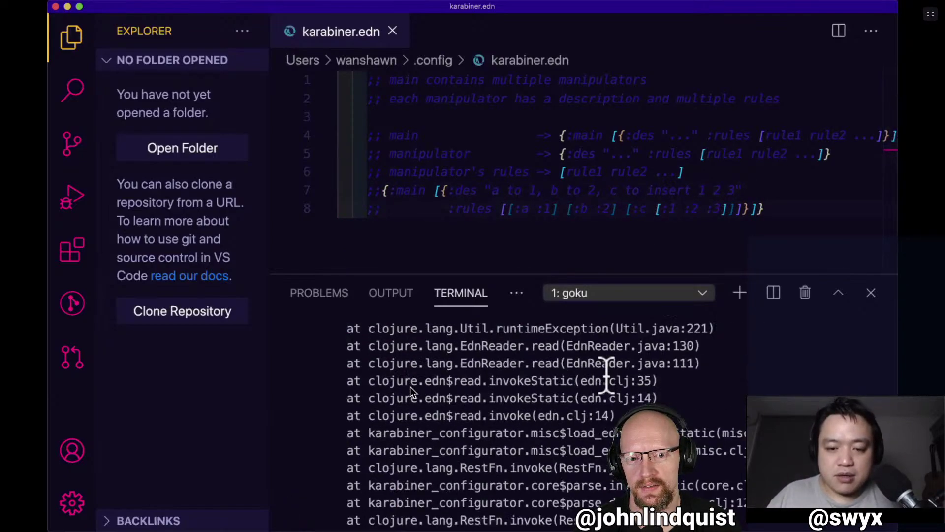
scroll(708, 379, "down", 1)
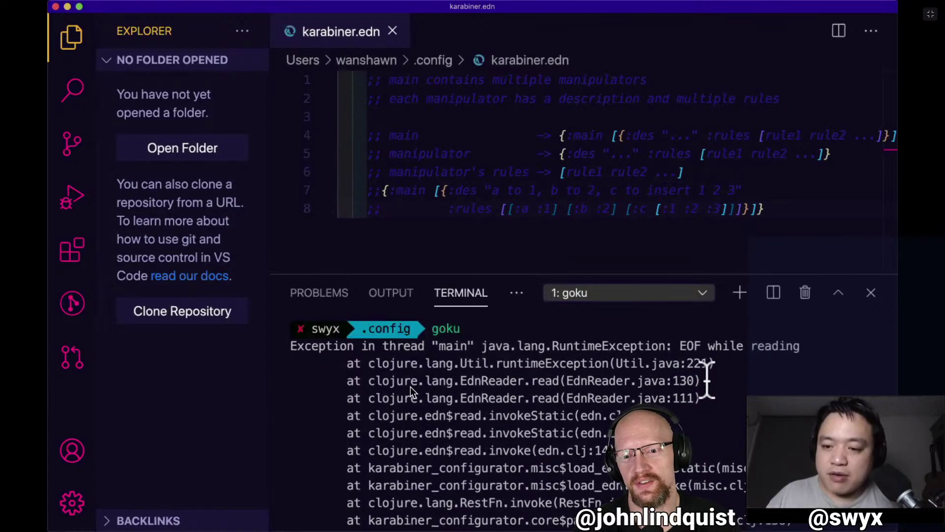
scroll(708, 379, "up", 2)
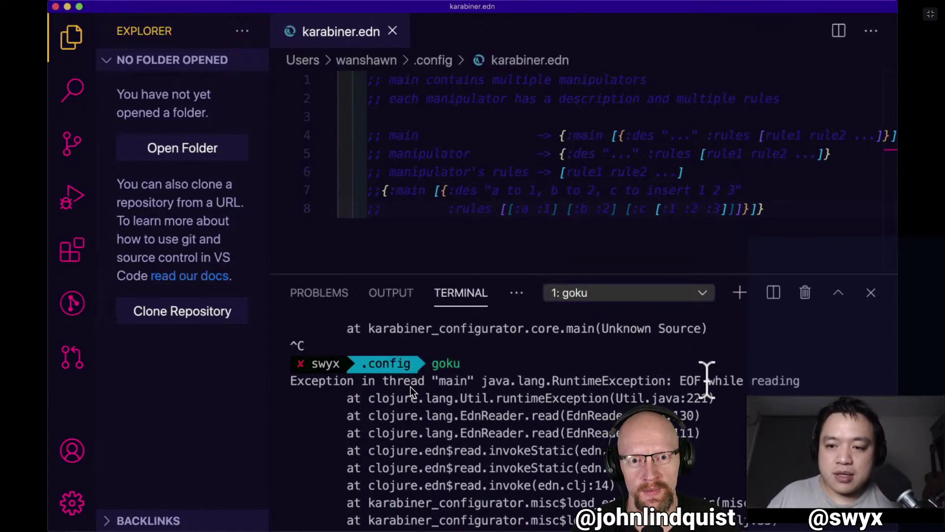
scroll(707, 379, "down", 5)
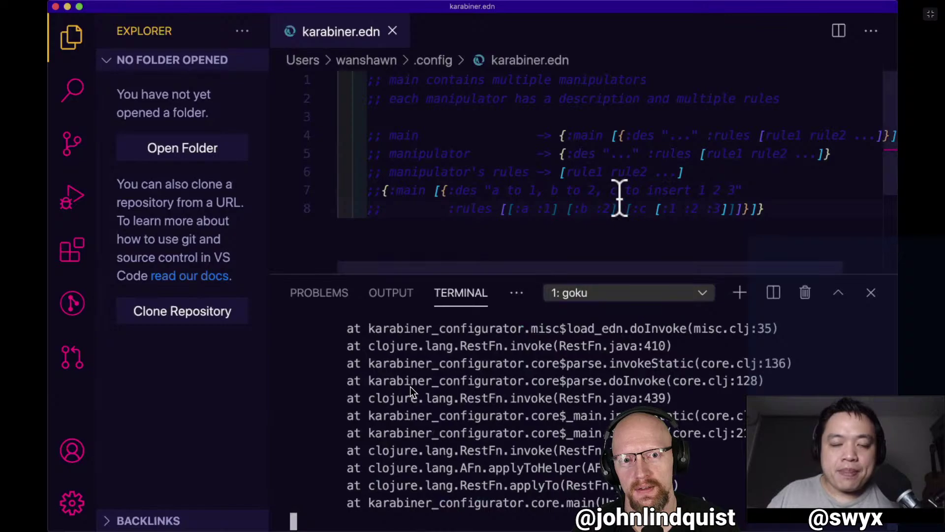
key("super+space")
type("k1r1")
key("BackSpace")
key("BackSpace")
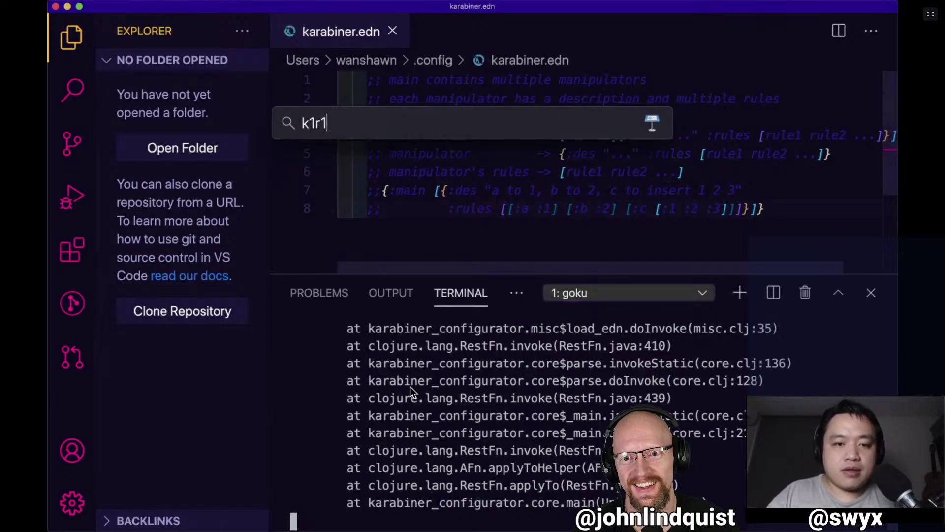
key("BackSpace")
key("BackSpace")
key("BackSpace")
key("BackSpace")
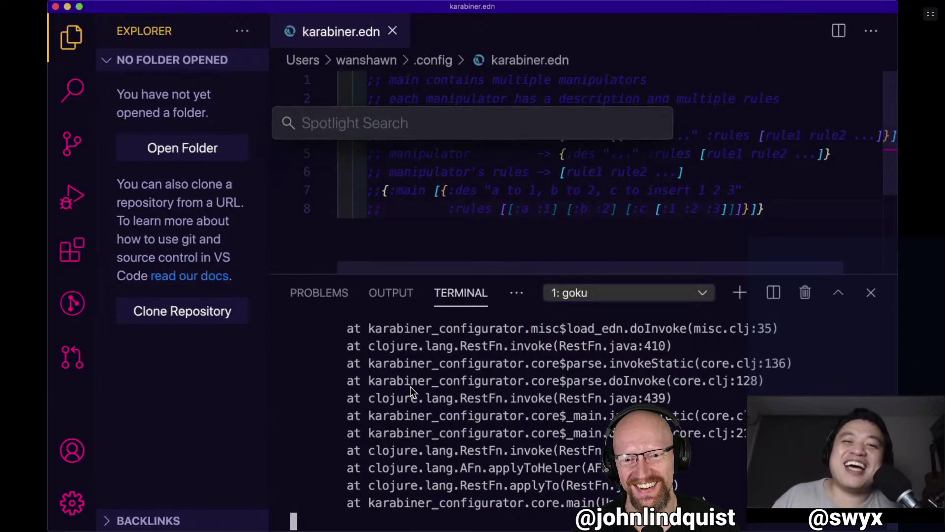
Switch to Karabiner-Elements, check its simple modifications, and select "Default profile" as the active profile.
key("ctrl+Up")
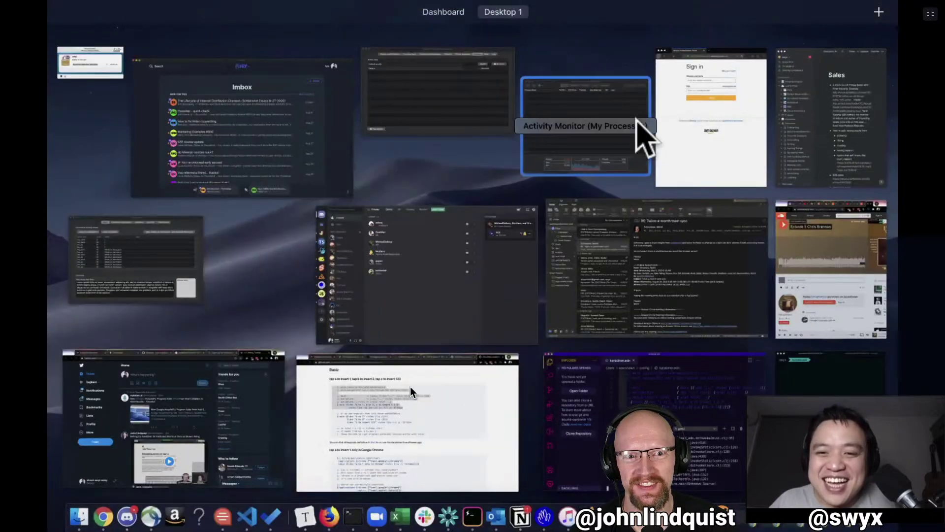
left_click(463, 129)
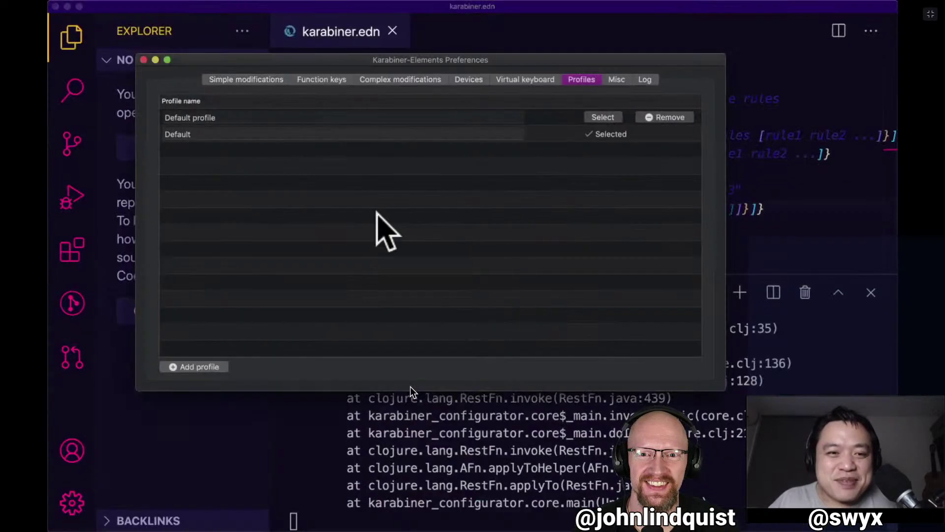
left_click(245, 81)
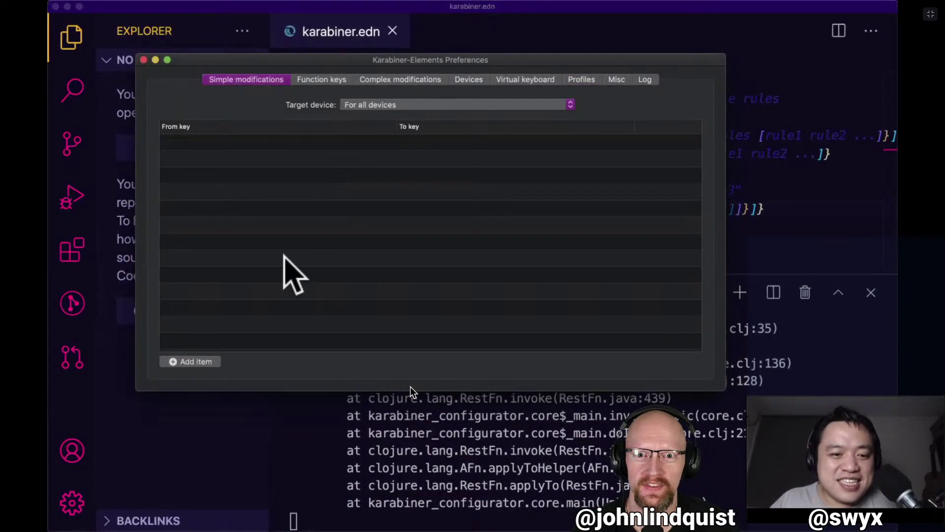
left_click(571, 80)
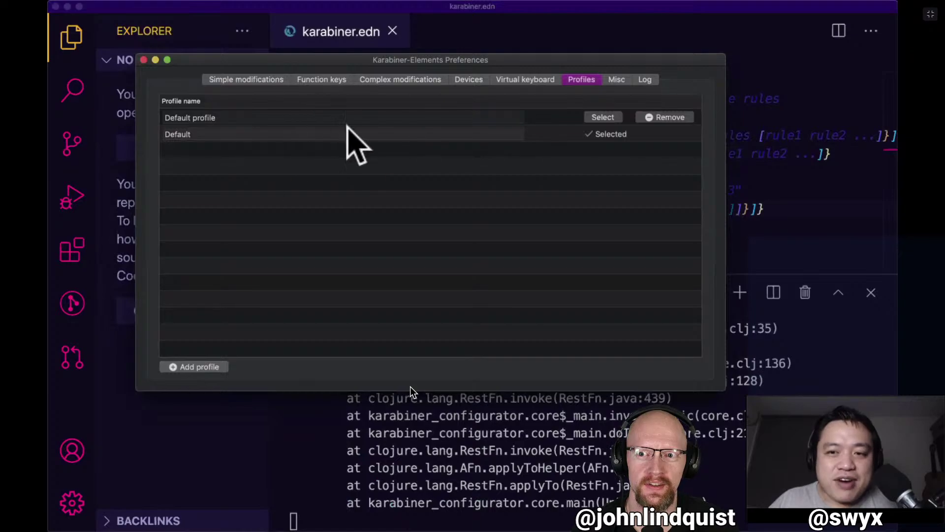
left_click(610, 119)
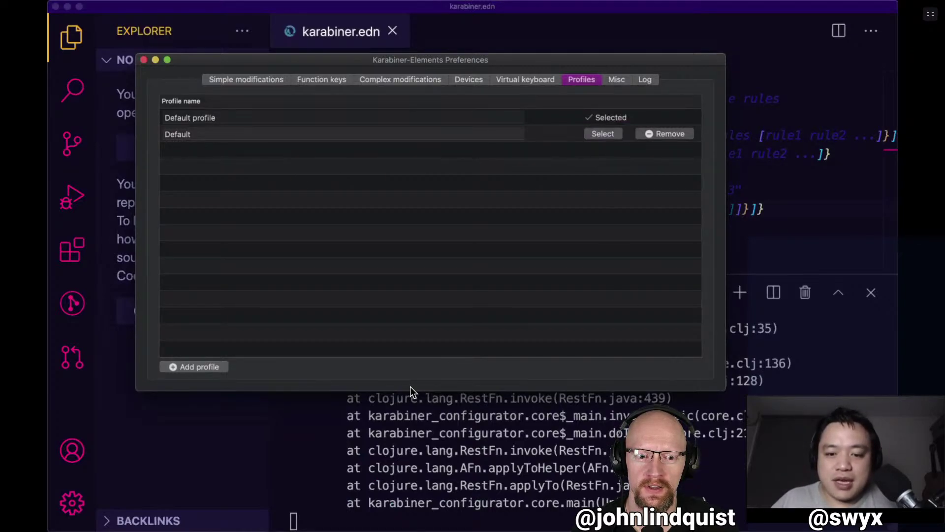
Stop goku and test the c key in the VS Code terminal, then test it in the Hyper terminal.
left_click(411, 393)
type("c")
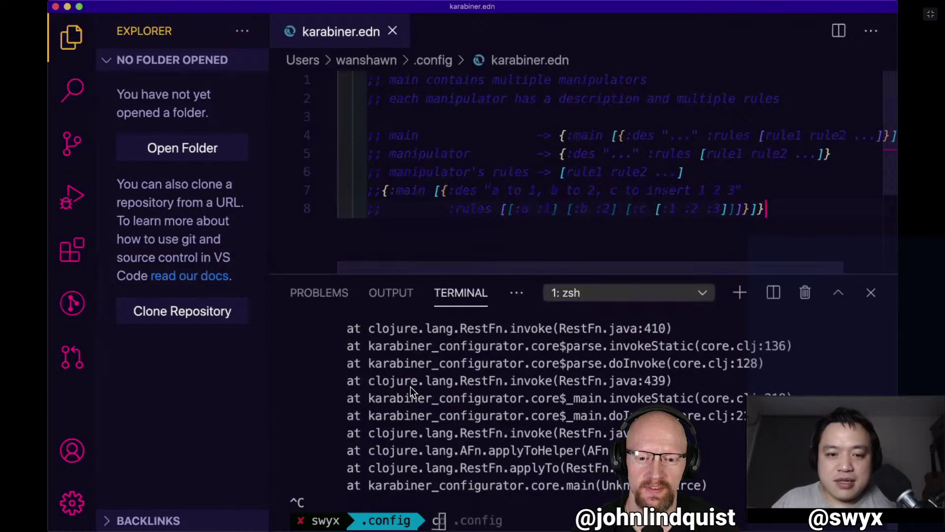
key("super+space")
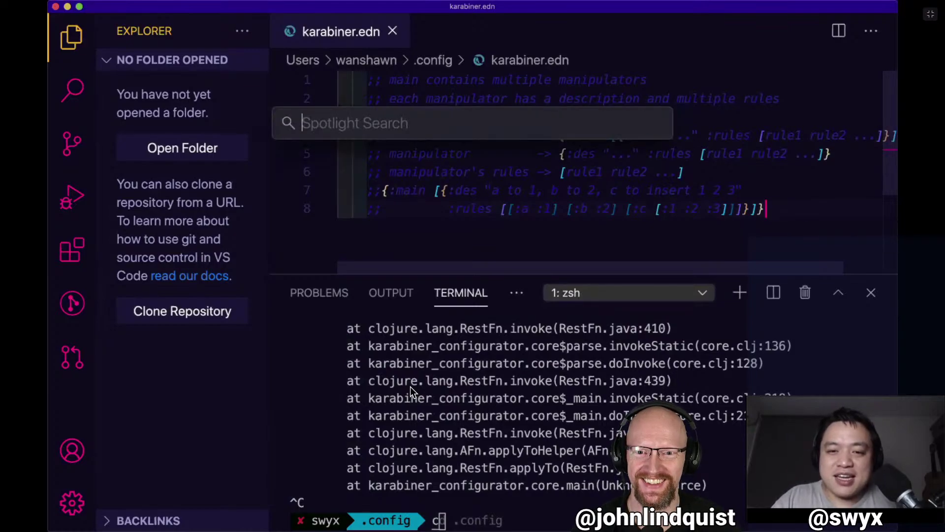
type("hyper")
key("Return")
type("c")
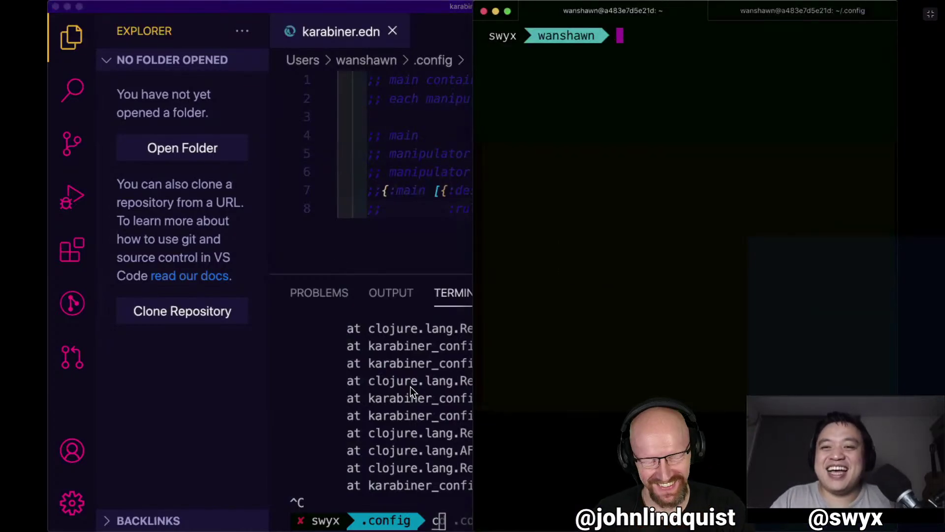
List the home folder's contents in the Hyper terminal and change into the .config folder.
type("cd")
key("BackSpace")
key("BackSpace")
type("ls")
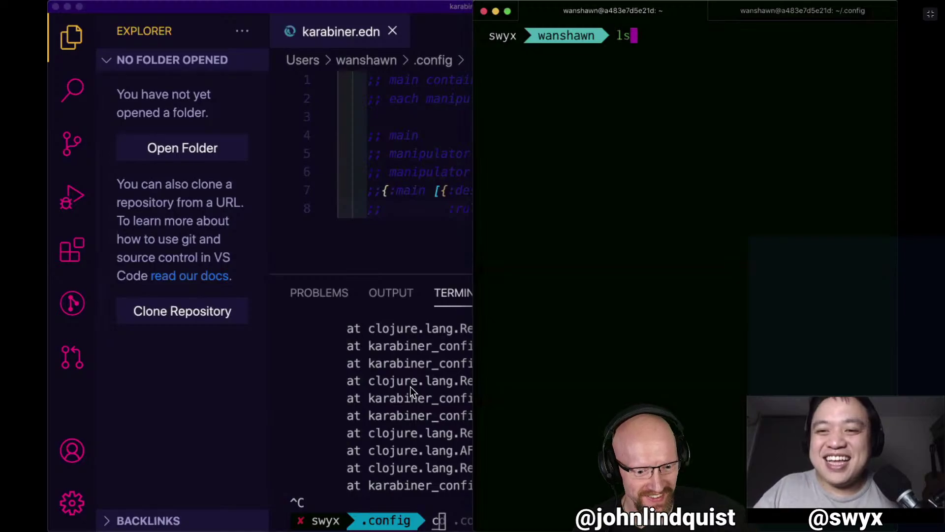
key("Return")
type("cd .config")
key("Return")
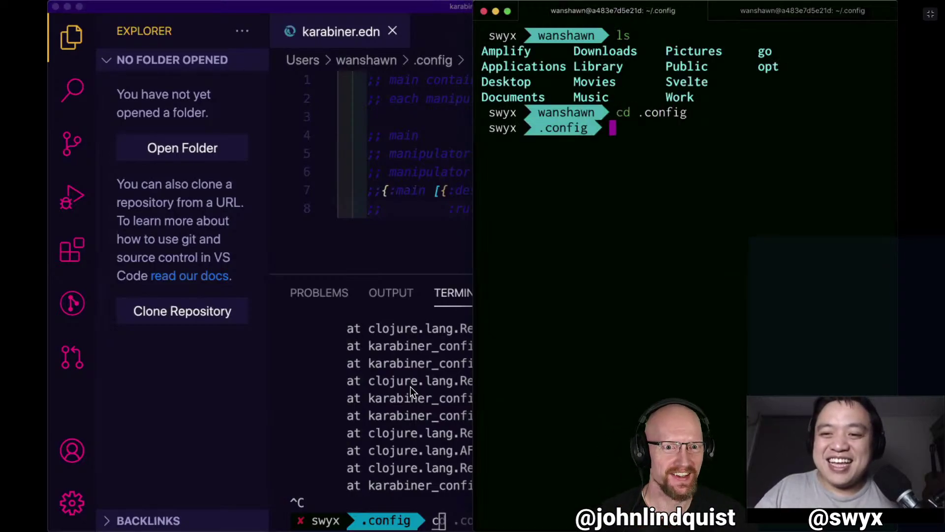
List the contents of the .config folder and of its karabiner subfolder.
type("ls")
key("Return")
type("cd kar")
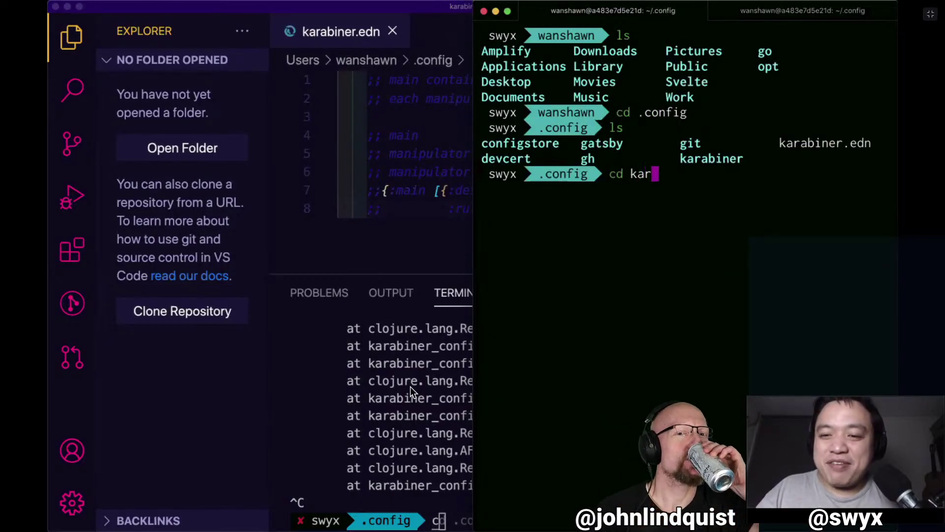
type("a")
key("BackSpace")
key("BackSpace")
key("BackSpace")
key("BackSpace")
key("BackSpace")
key("BackSpace")
key("BackSpace")
type("ls")
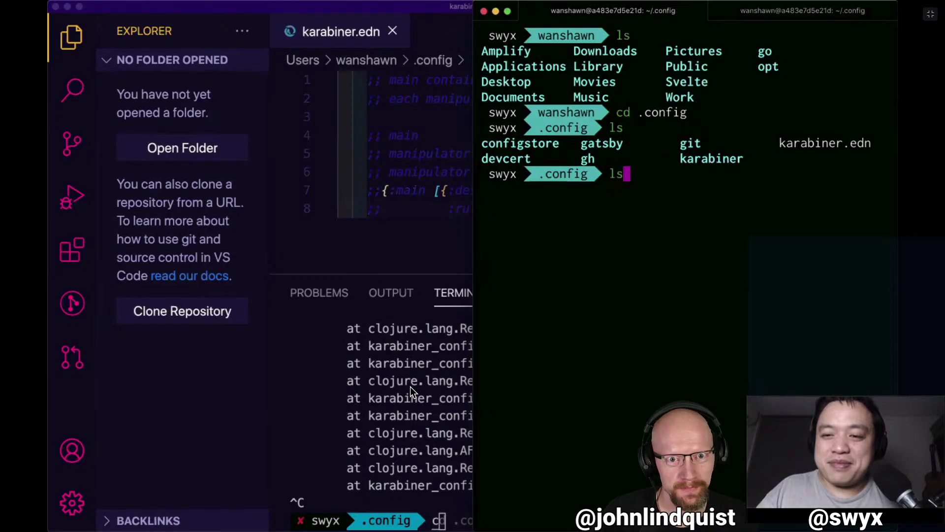
type(" karabiner")
key("Return")
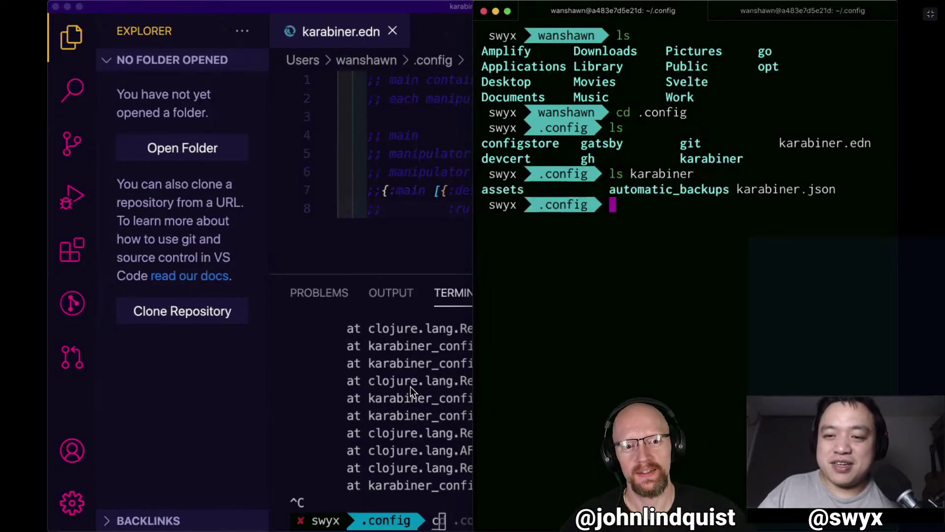
Open karabiner/karabiner.json in vi from the .config folder.
key("Up")
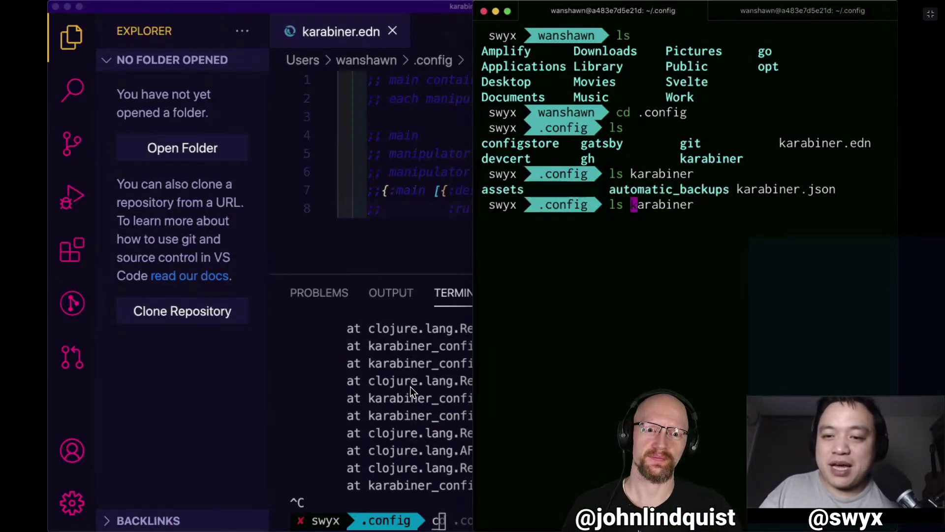
key("BackSpace")
key("BackSpace")
key("BackSpace")
type("vi ")
type("/")
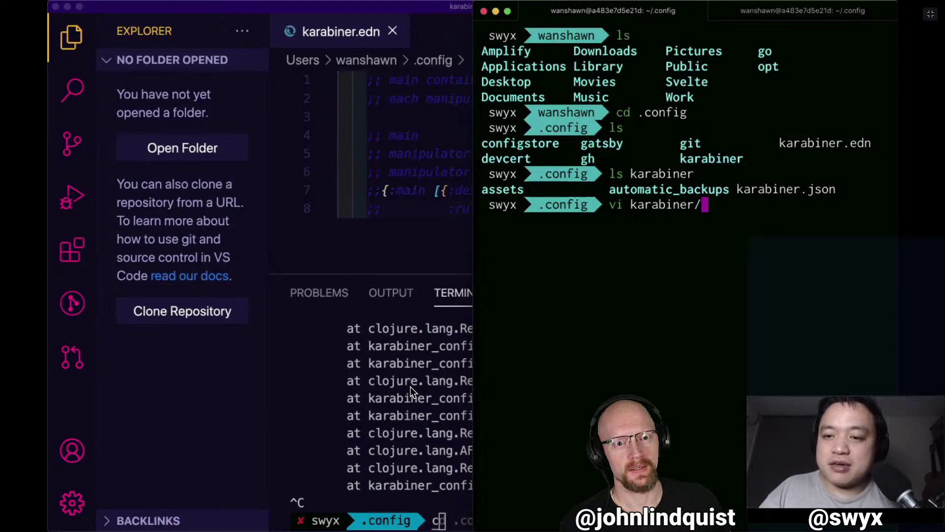
type("kara")
key("Tab")
key("Return")
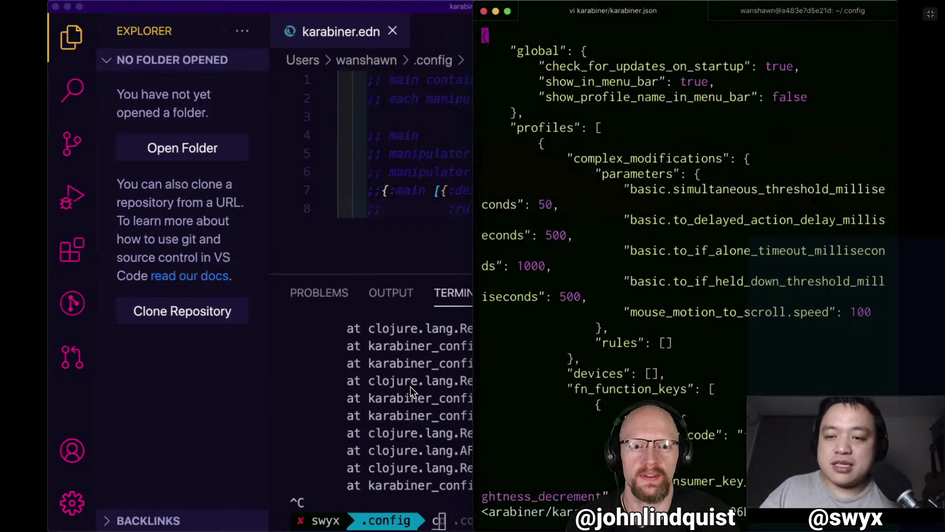
Maximize the terminal window and look through karabiner.json's function key mappings down to the settings of "Default profile".
scroll(567, 136, "down", 3)
scroll(567, 137, "down", 10)
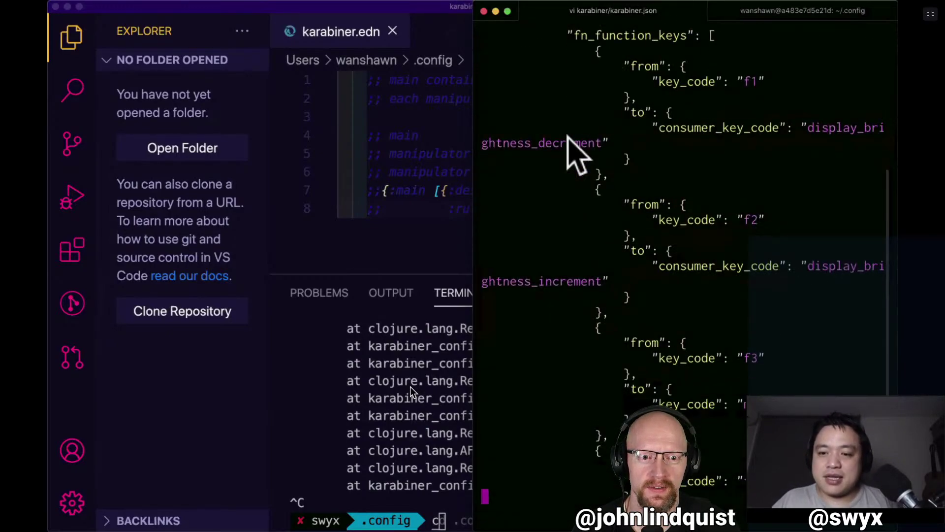
key("ctrl+alt+Return")
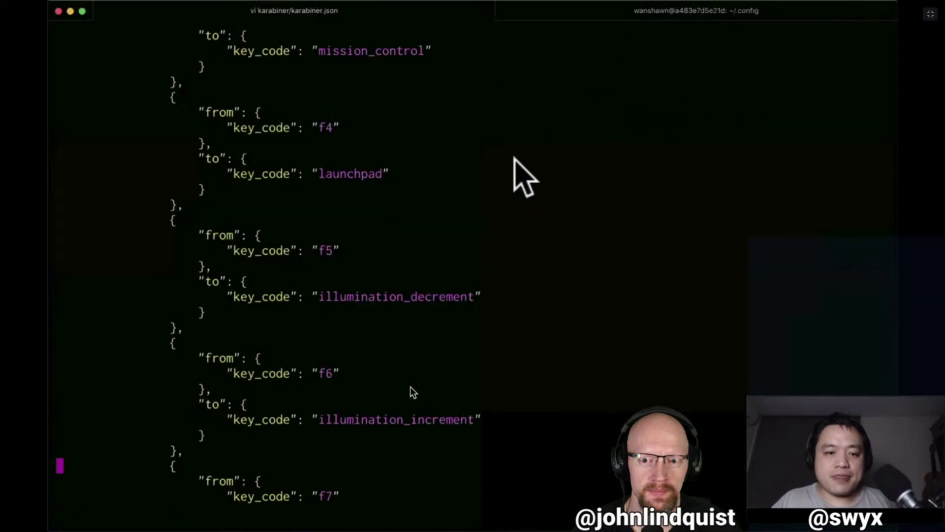
scroll(525, 175, "down", 20)
scroll(524, 175, "down", 20)
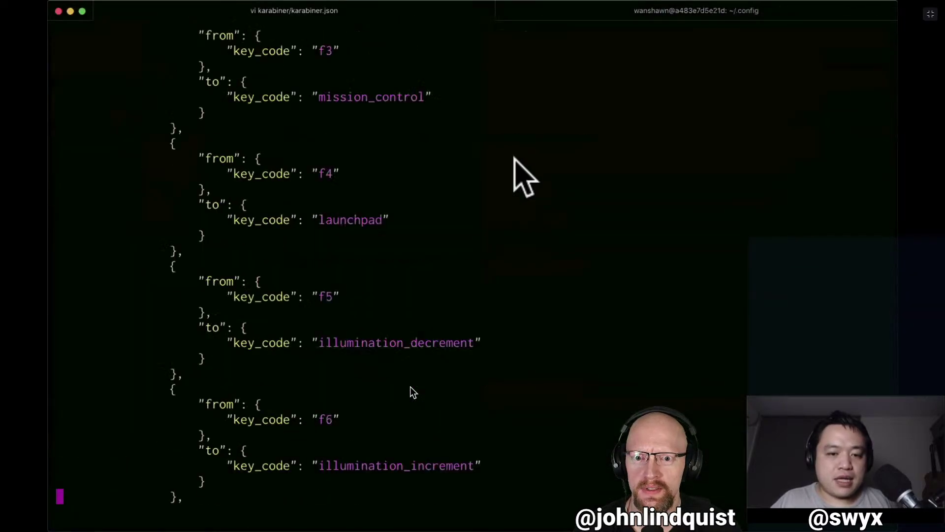
scroll(524, 175, "up", 20)
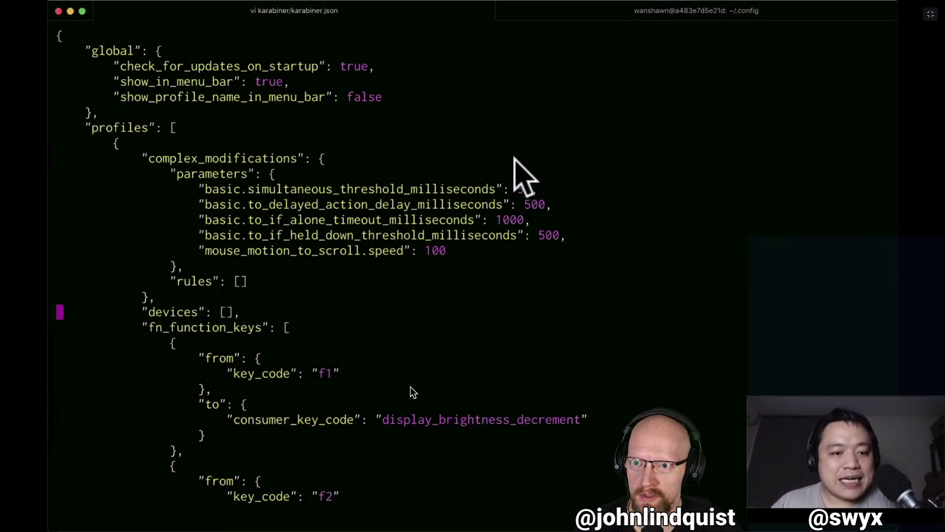
key("j")
key("j")
key("j")
key("j")
key("j")
key("j")
key("j")
key("j")
key("j")
key("j")
key("j")
key("j")
key("j")
key("j")
key("j")
key("j")
key("j")
key("j")
key("j")
key("j")
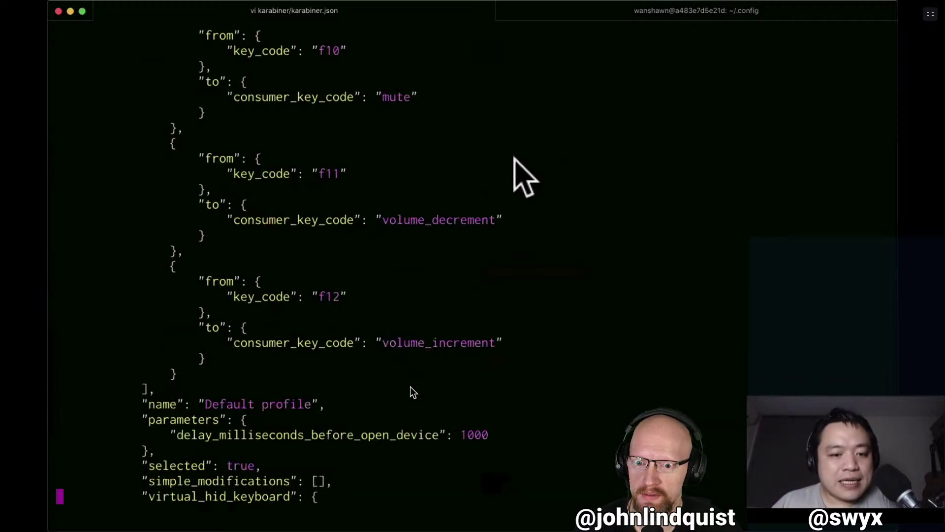
Examine the complex modification rules in karabiner.json that remap the a, b and c keys.
key("j")
key("j")
key("j")
key("j")
key("j")
key("j")
key("j")
key("j")
key("j")
key("j")
key("j")
key("j")
key("j")
key("j")
key("j")
key("j")
key("j")
key("j")
key("j")
key("j")
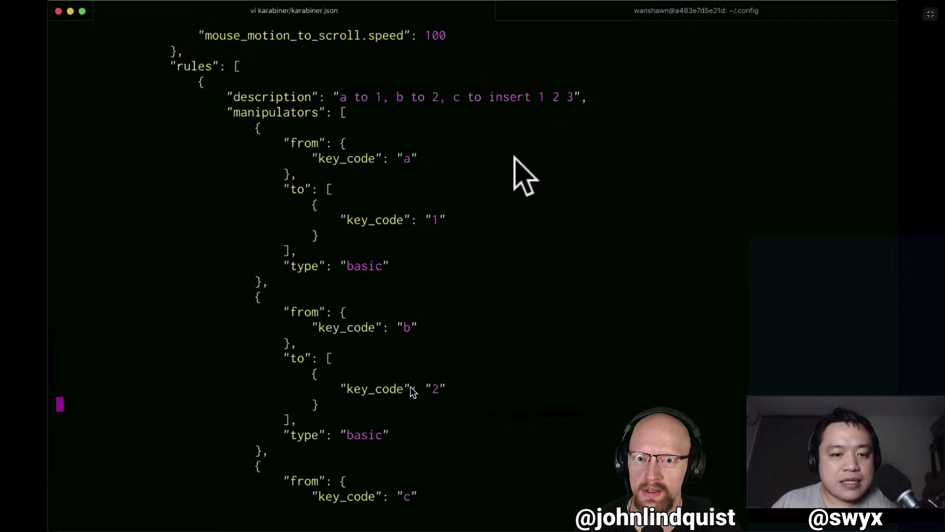
key("j")
key("j")
key("j")
key("j")
key("j")
key("j")
key("j")
key("j")
key("j")
key("j")
key("j")
key("j")
key("j")
key("j")
key("j")
key("j")
key("j")
key("j")
key("j")
key("j")
key("k")
key("k")
key("k")
key("k")
key("k")
scroll(413, 391, "up", 9)
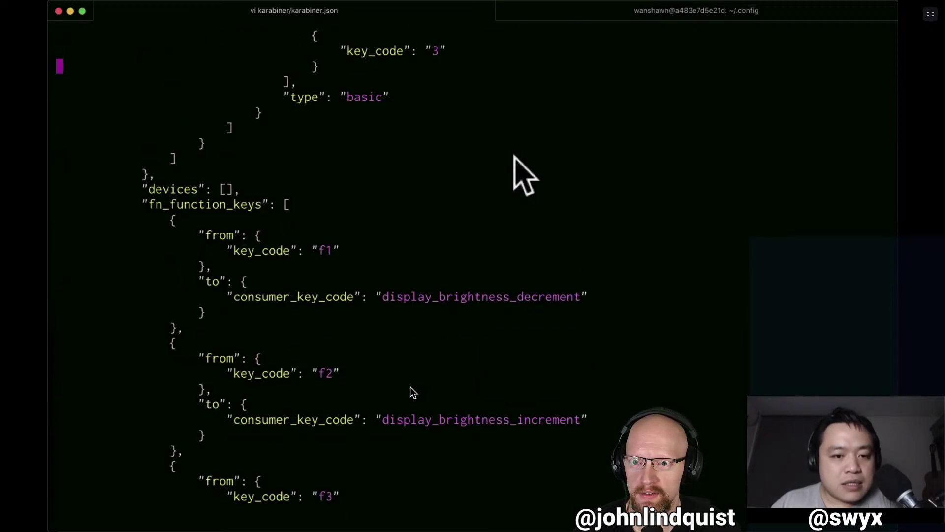
scroll(412, 392, "up", 11)
scroll(413, 392, "up", 4)
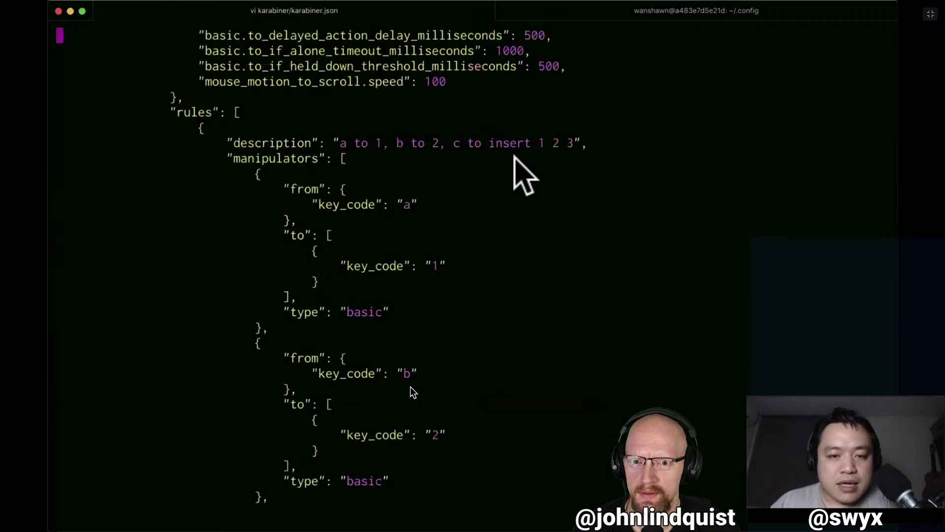
scroll(512, 325, "down", 5)
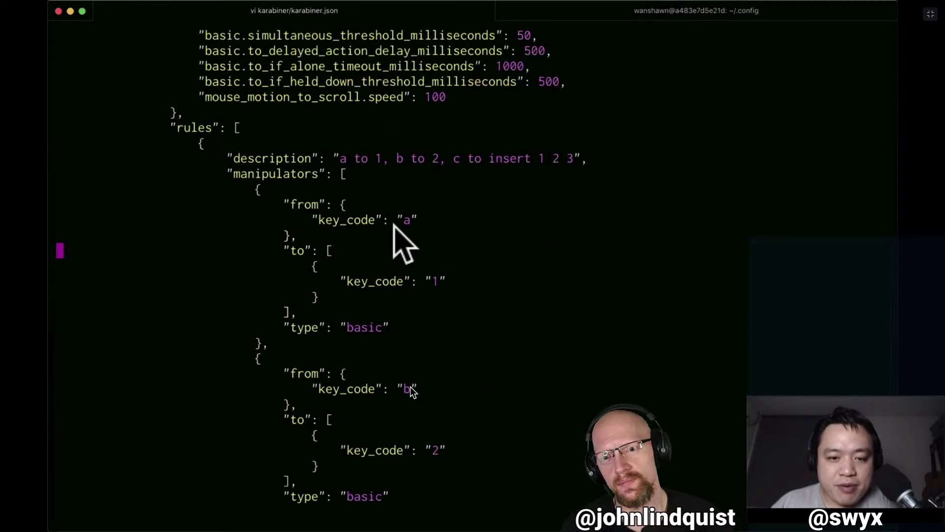
scroll(411, 390, "down", 7)
scroll(412, 392, "down", 6)
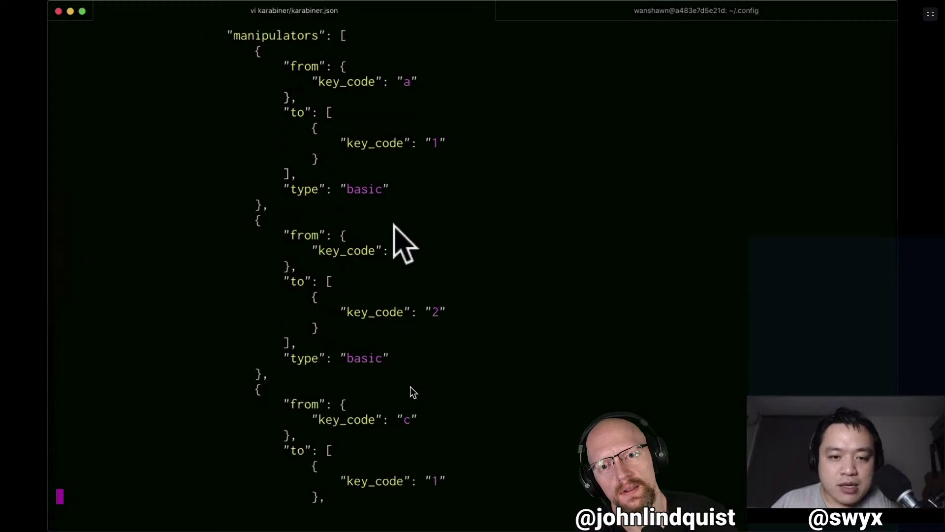
Check which profile the a, b, c rules belong to by highlighting its name line, and quit vi without saving.
scroll(412, 391, "down", 20)
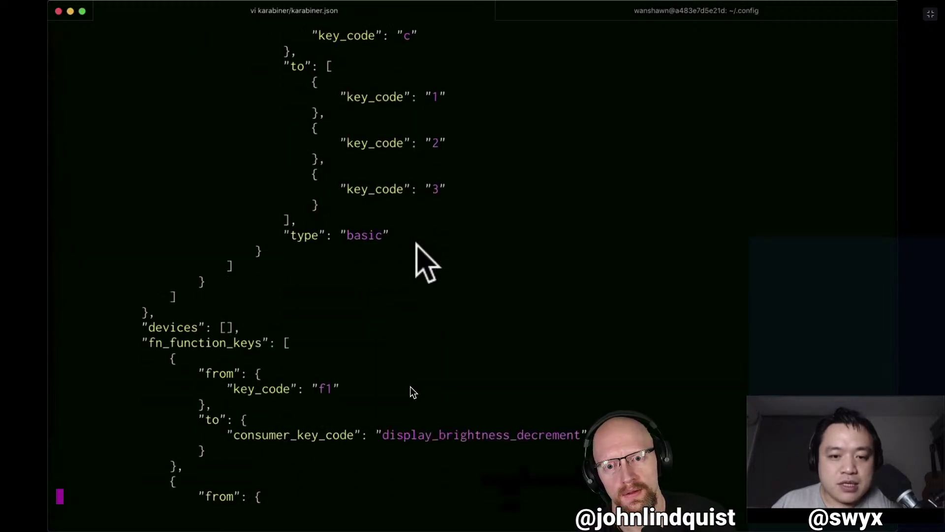
scroll(413, 392, "down", 2)
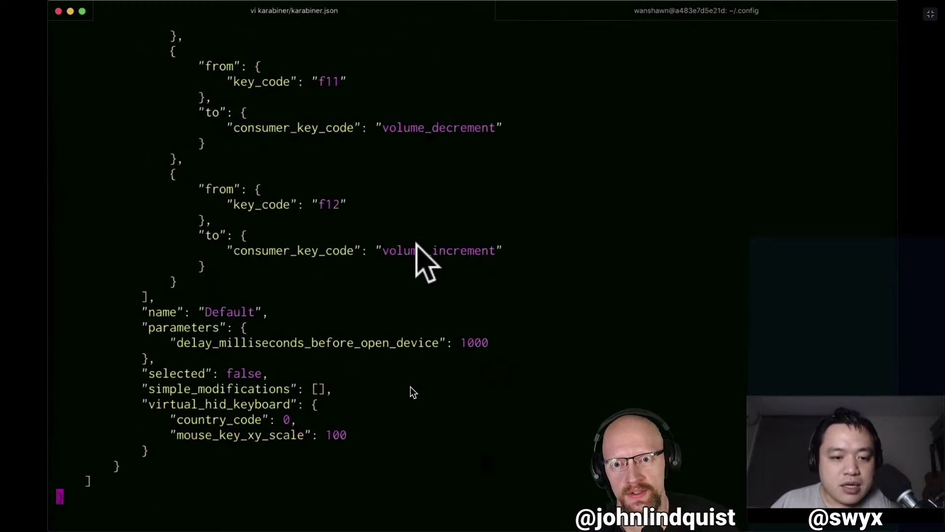
left_click_drag(149, 310, 325, 308)
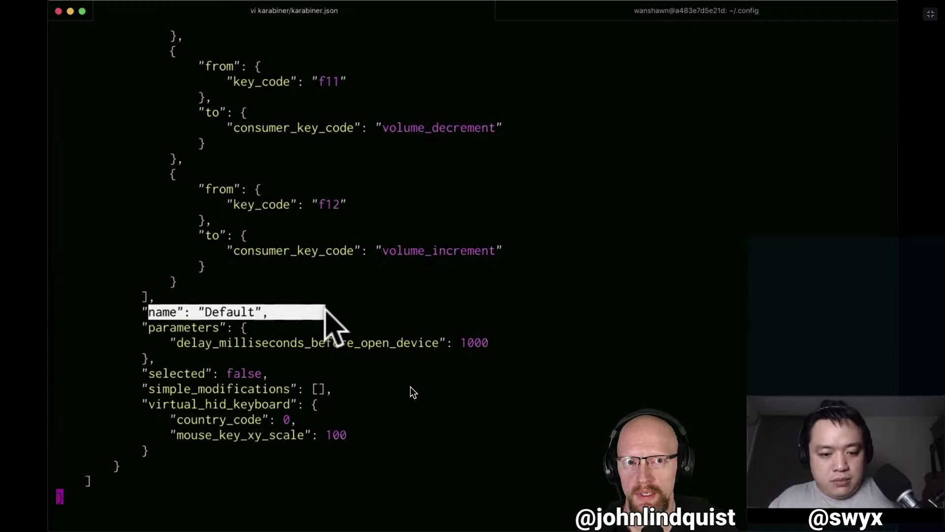
type(":q!")
key("Return")
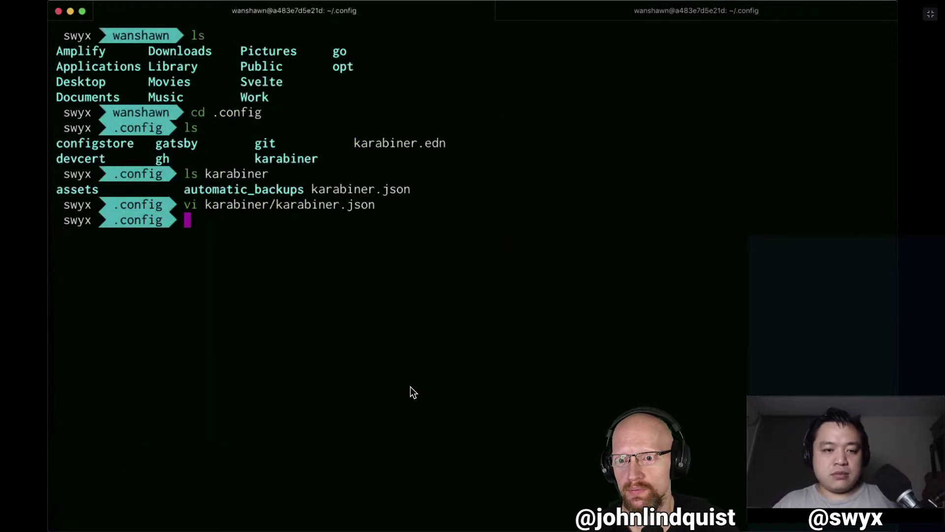
Shrink the terminal to half the screen, check the profile list in Karabiner-Elements, and return to VS Code.
key("ctrl+alt+Right")
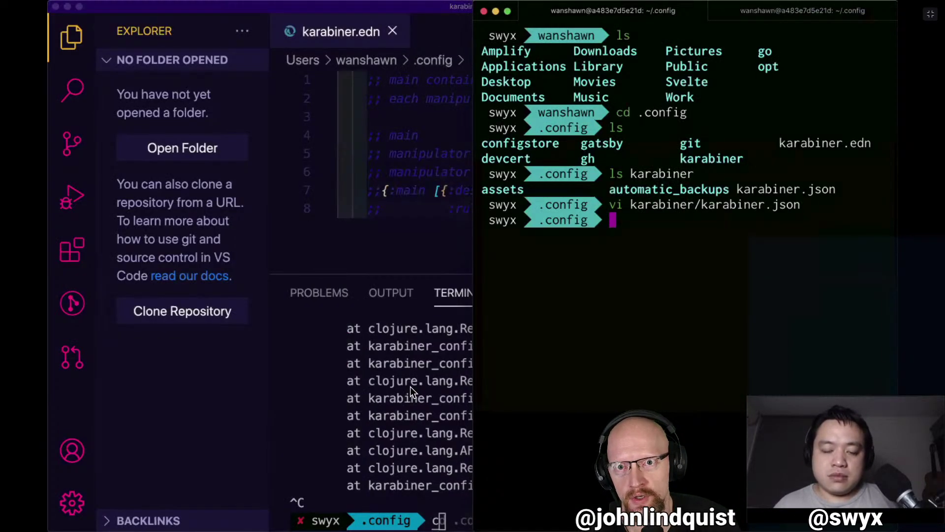
key("super+space")
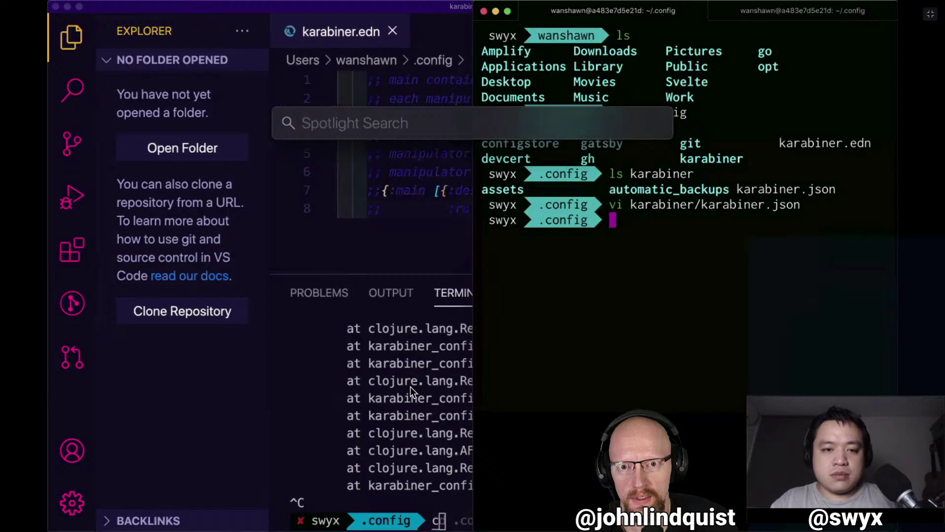
type("kara")
key("Return")
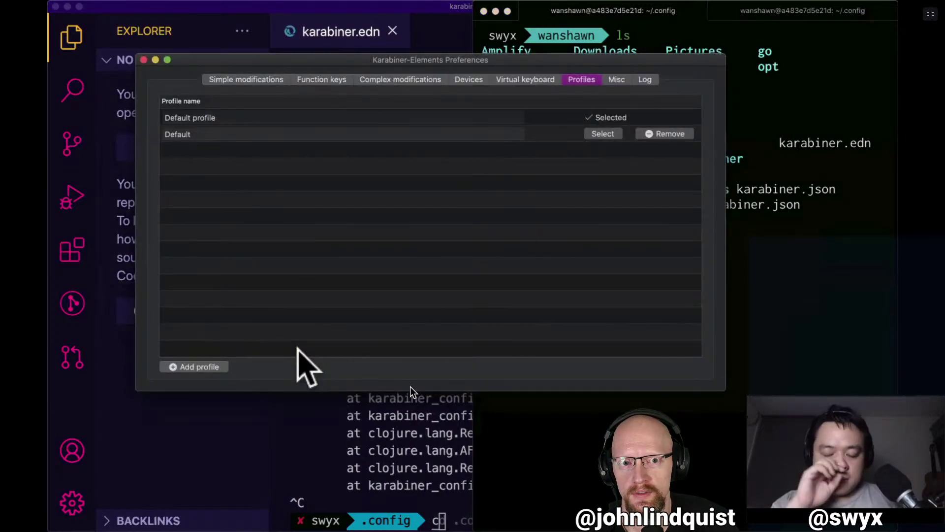
left_click(406, 428)
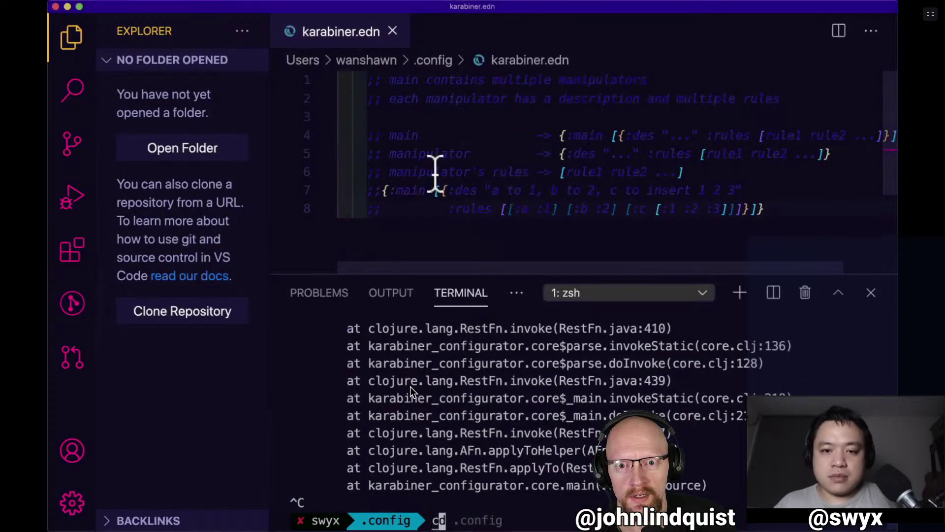
Uncomment lines 7 and 8 of karabiner.edn and hide the Explorer sidebar.
left_click(386, 176)
key("BackSpace")
key("BackSpace")
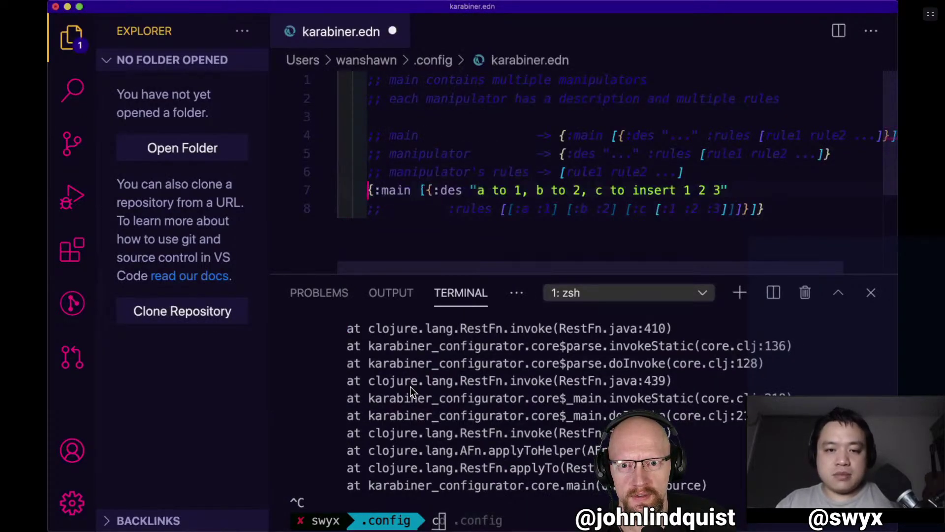
key("BackSpace")
key("BackSpace")
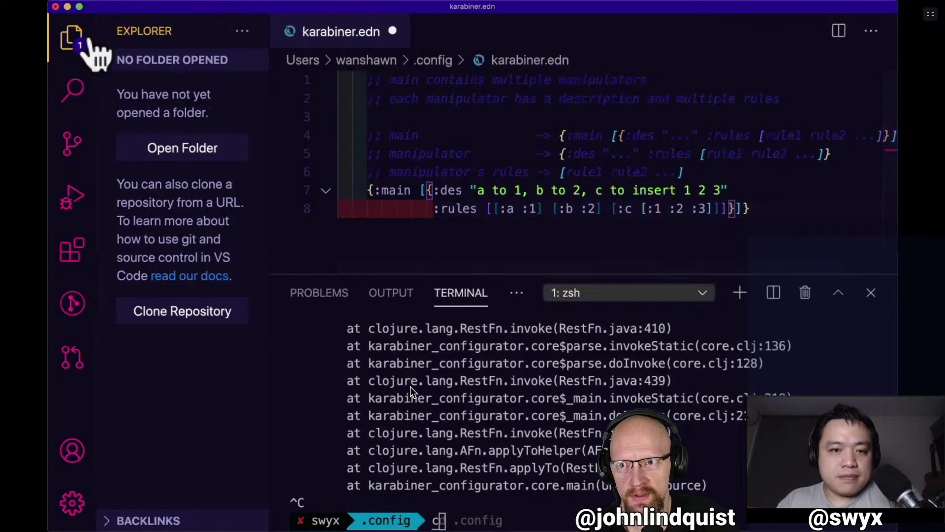
left_click(79, 40)
Hide the terminal, replace the line 7 description text with "livestream files we are messing around with", and save karabiner.edn.
left_click_drag(300, 190, 554, 189)
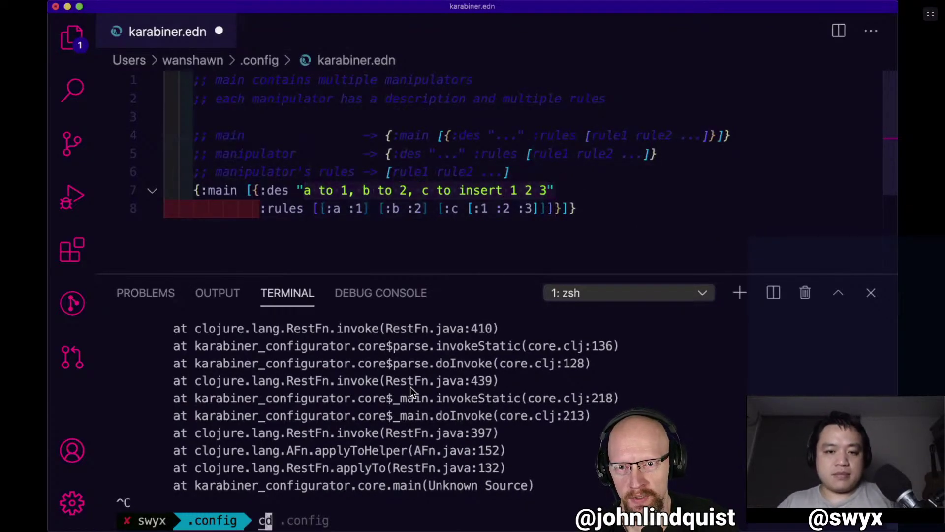
key("ctrl+grave")
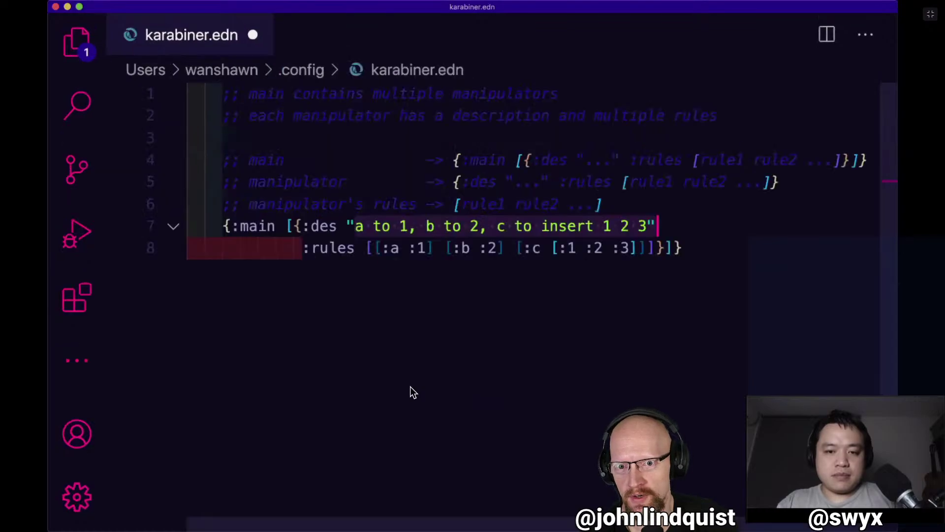
type("livestream ")
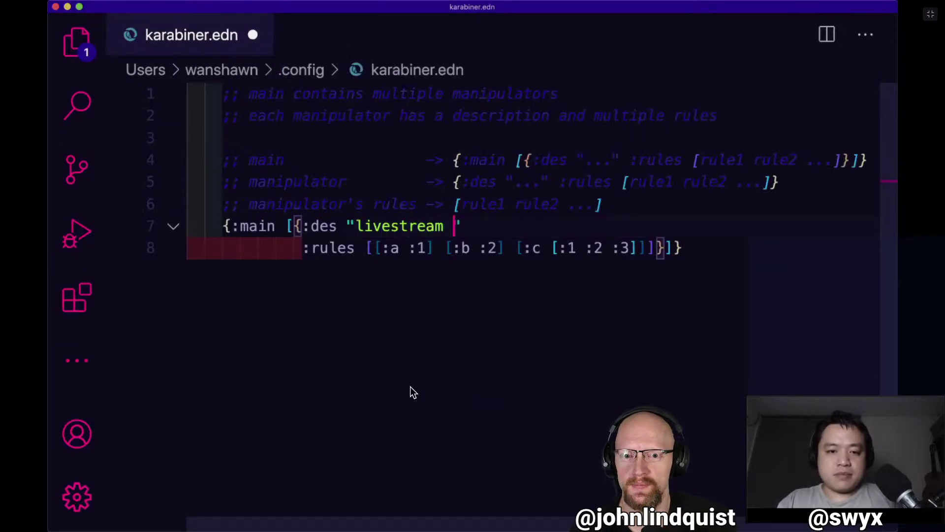
type("files we are ")
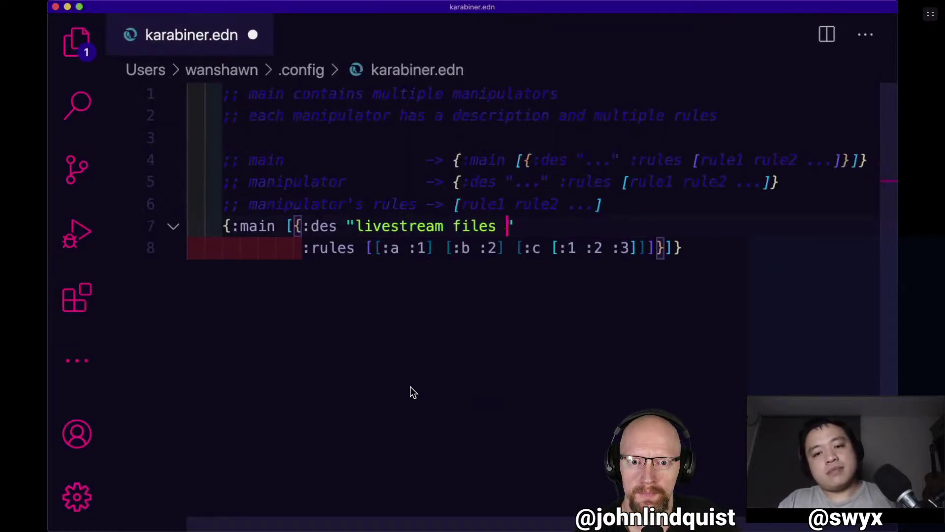
type("messing around with")
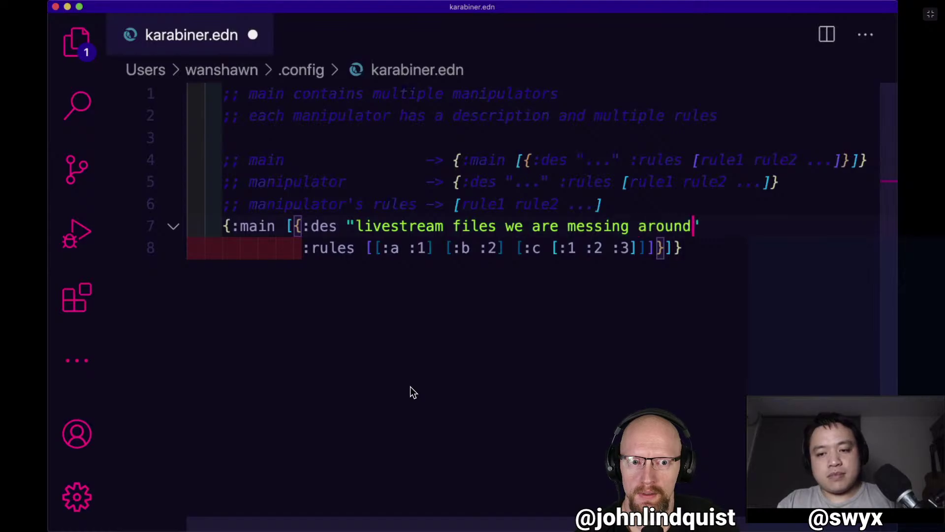
key("super+s")
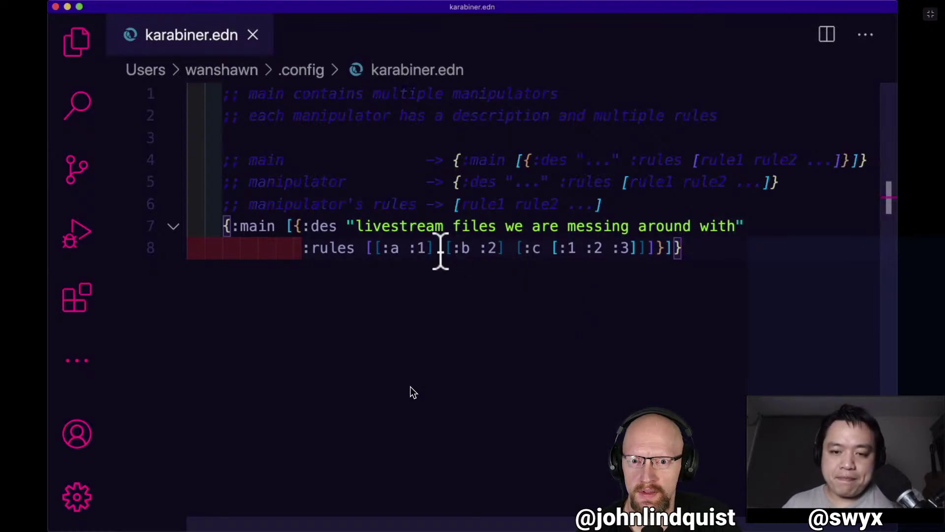
left_click(373, 247)
key("Return")
key("super+z")
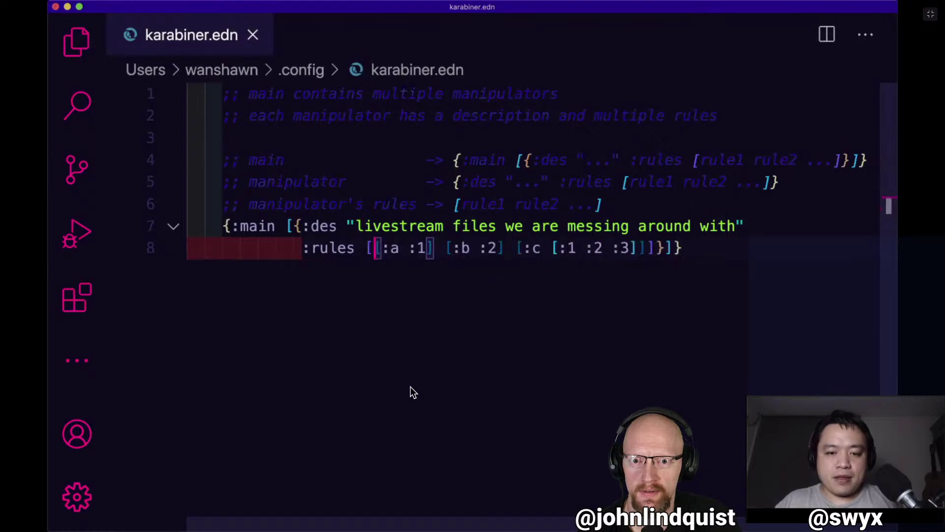
Split the :a, :b and :c rules on line 8 of karabiner.edn onto separate lines, starting below the :rules bracket.
key("shift+Right")
key("super+d")
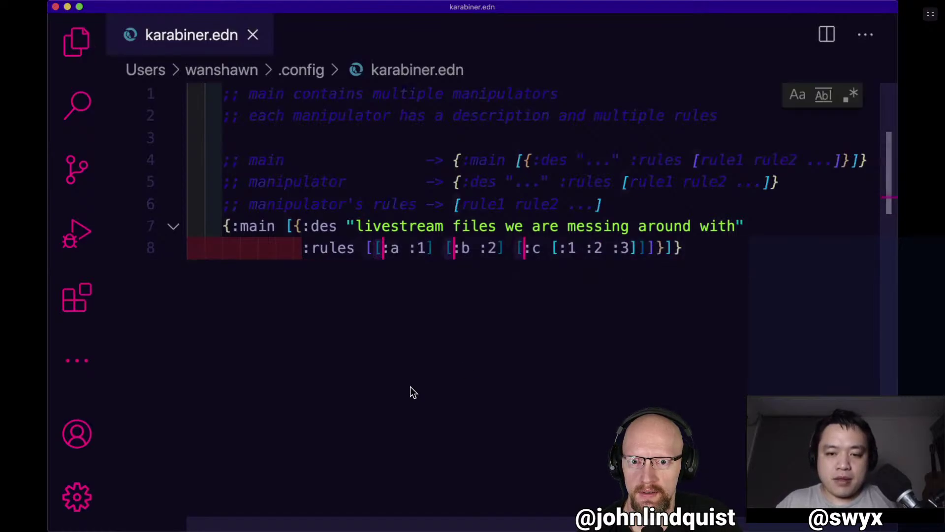
key("Return")
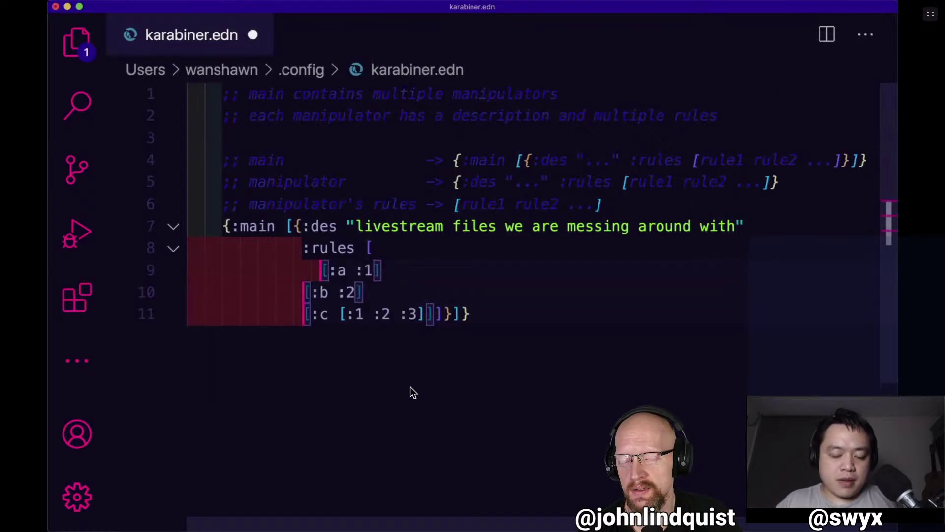
key("Escape")
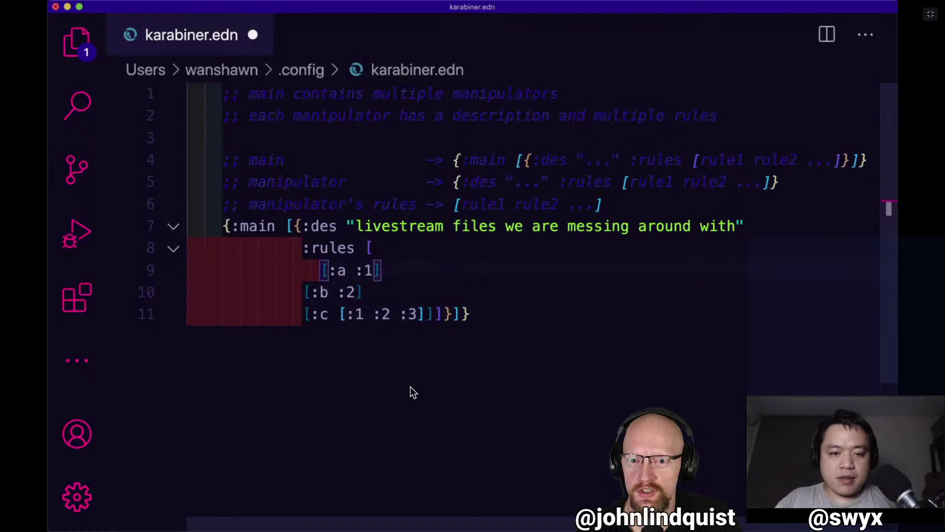
Align the indentation of the :a, :b and :c rule lines with one another.
key("Down")
key("shift+Down")
key("Tab")
key("Right")
key("shift+Up")
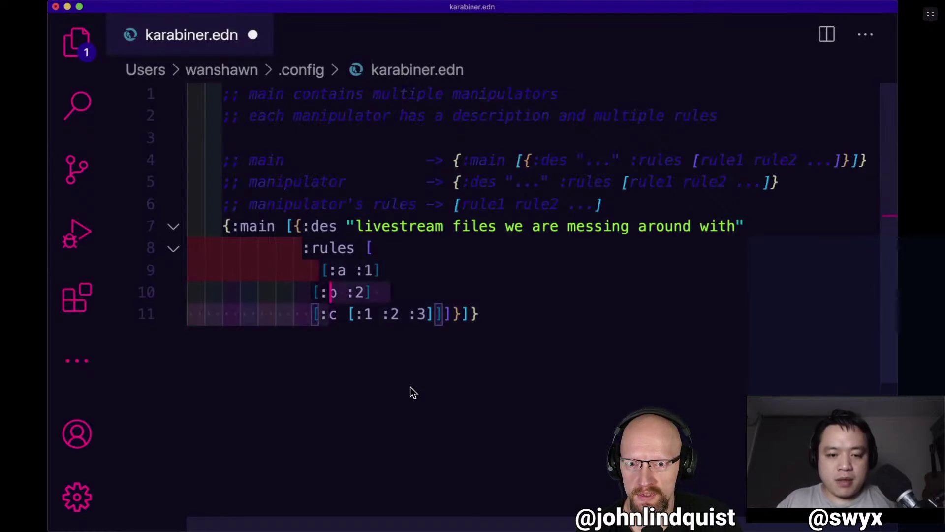
key("Tab")
key("shift+Tab")
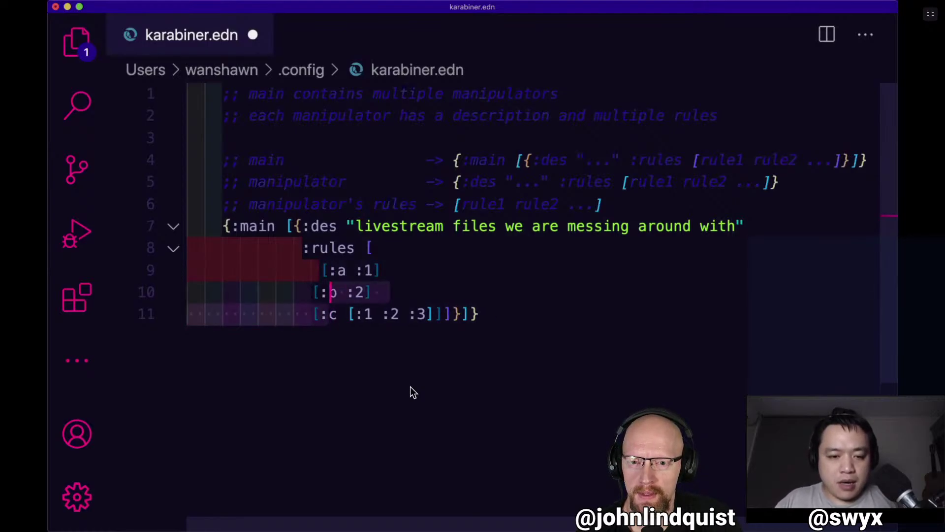
key("Up")
key("shift+Tab")
key("Down")
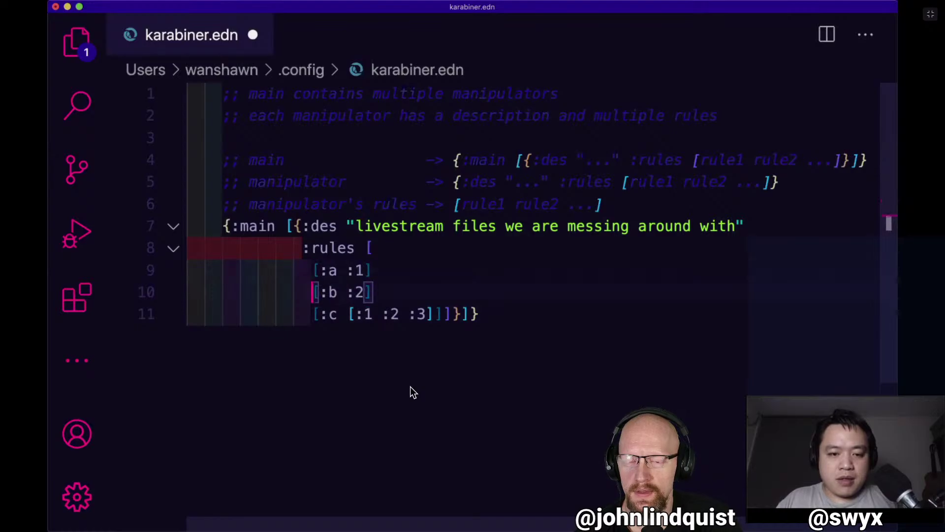
Move the brackets that close the rules list after the :c rule onto their own line.
key("Down")
key("Right")
key("Right")
key("Right")
key("Right")
key("Right")
key("Right")
key("Right")
key("Right")
key("Right")
key("Right")
key("Right")
key("Right")
key("Right")
key("Right")
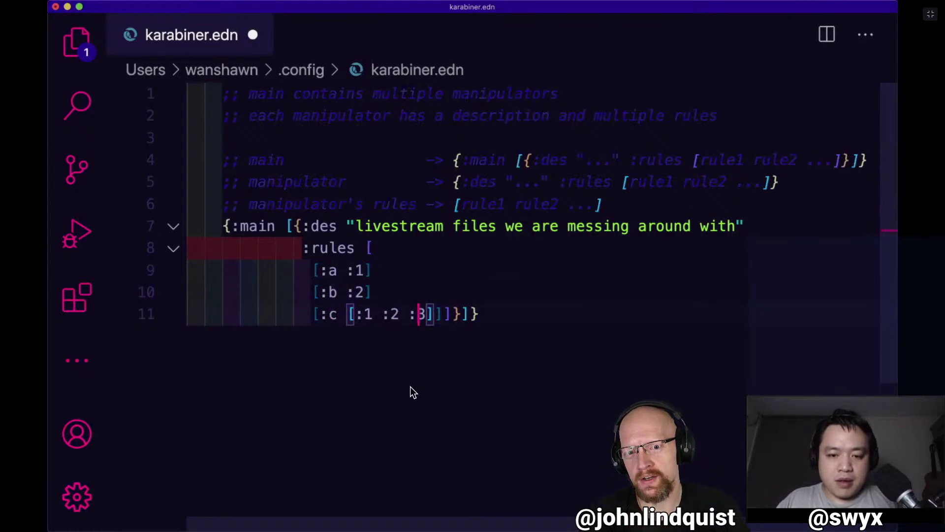
key("Return")
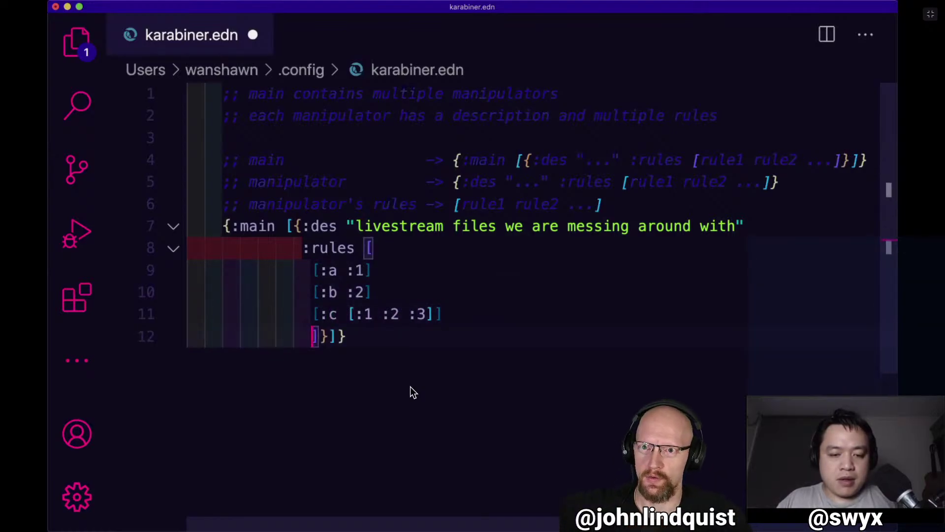
Try to format the document and search the marketplace for a Clojure formatter extension.
key("super+shift+p")
type("for")
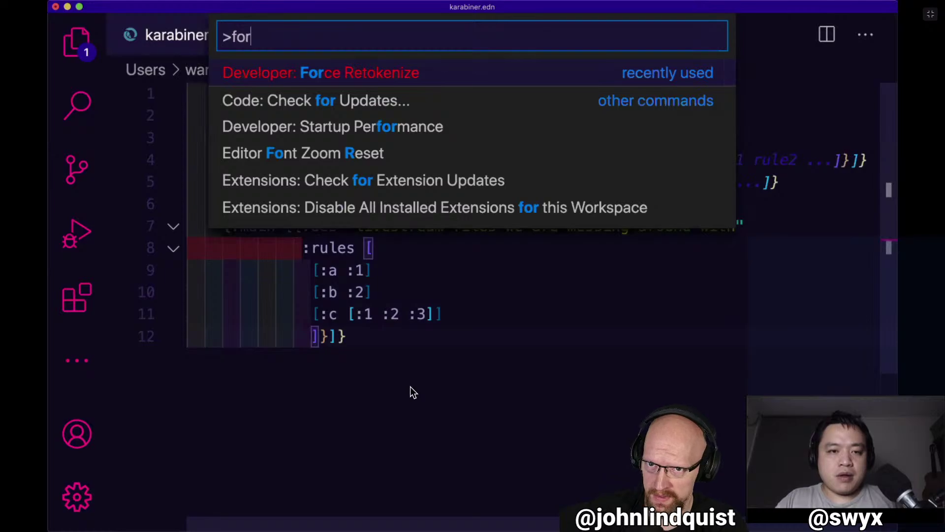
type("mat")
key("Down")
key("Return")
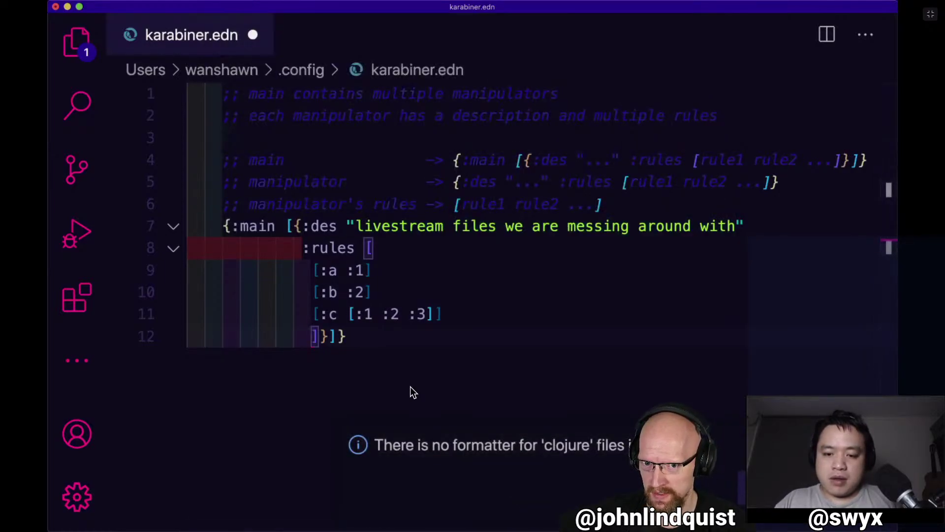
left_click(807, 487)
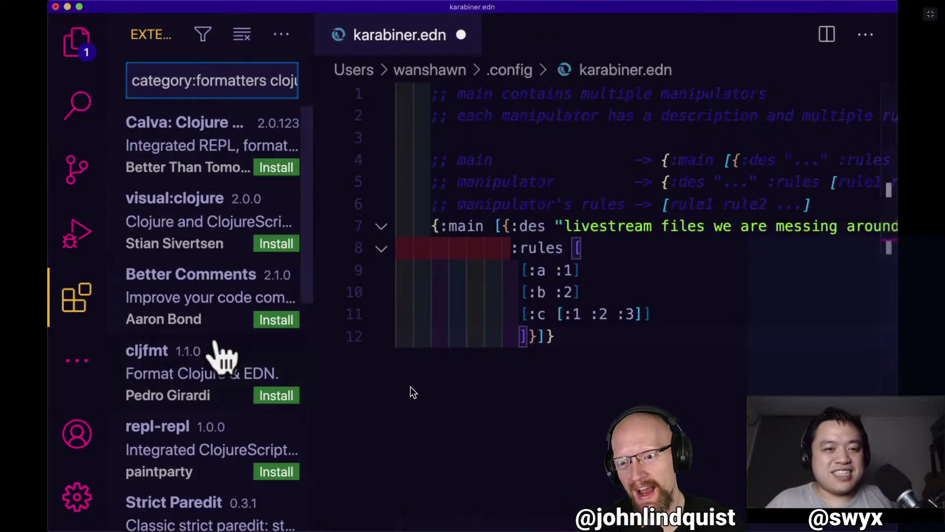
Browse the Clojure formatters, widen the results list, and install the Calva: Clojure & ClojureScript extension.
scroll(223, 357, "down", 6)
scroll(223, 357, "up", 6)
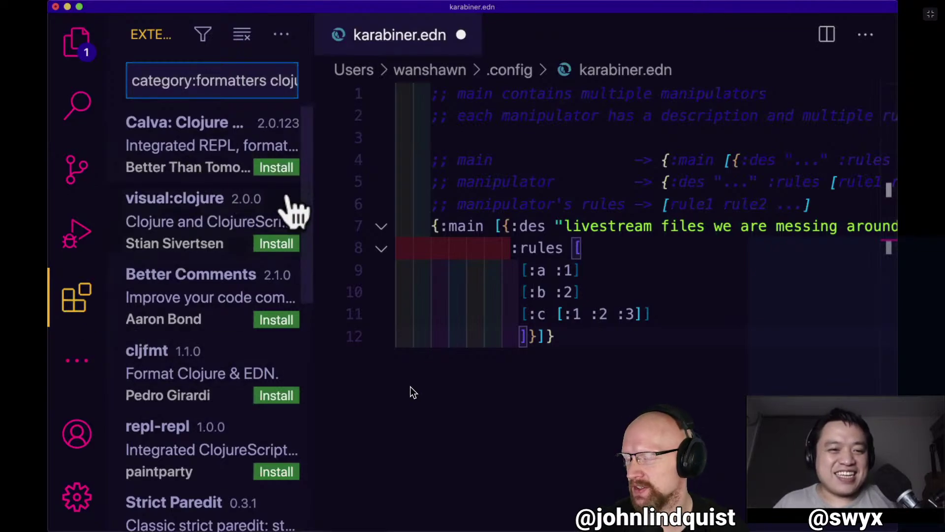
left_click_drag(318, 171, 587, 184)
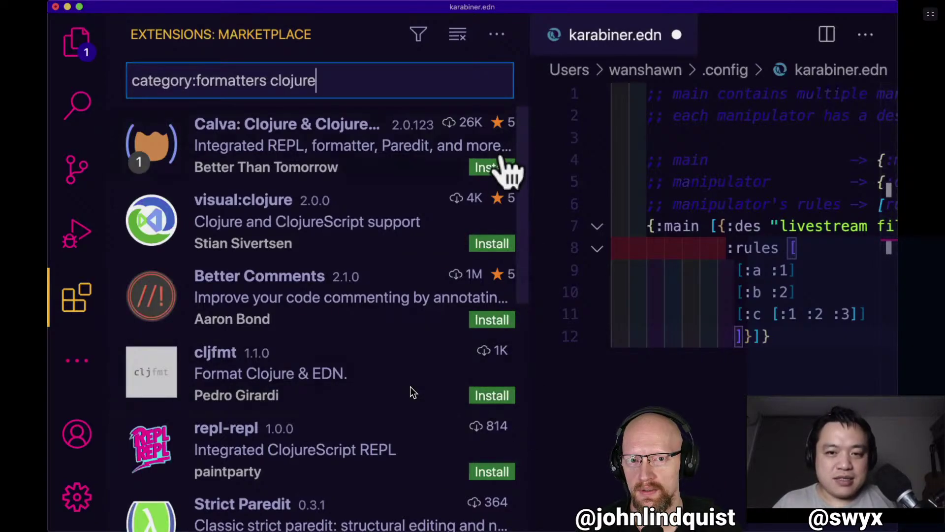
left_click(491, 167)
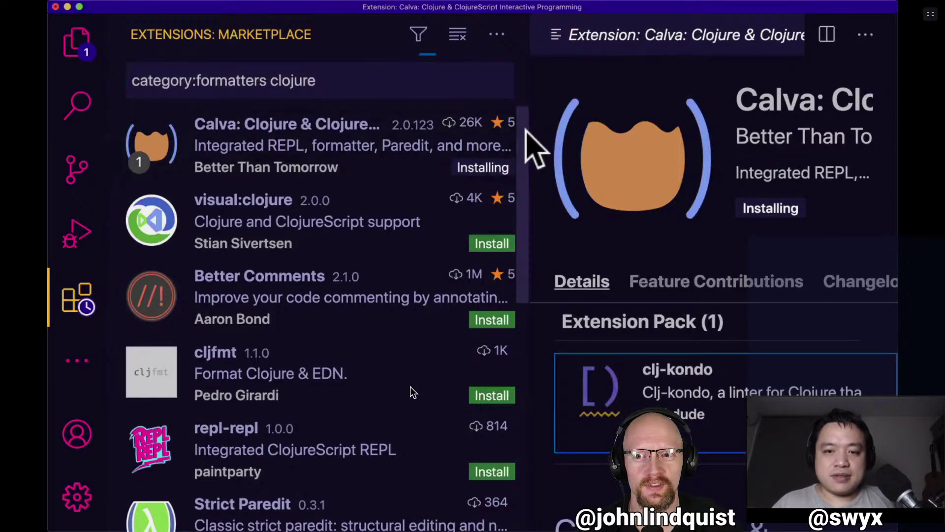
Hide the extensions sidebar, close the Calva details page, and hide the output panel to return to karabiner.edn.
left_click_drag(336, 147, 315, 145)
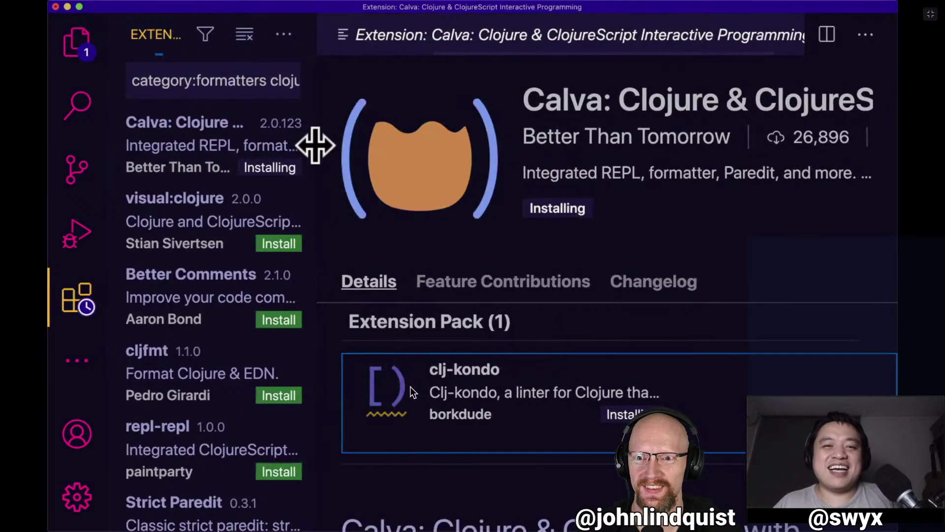
key("super+b")
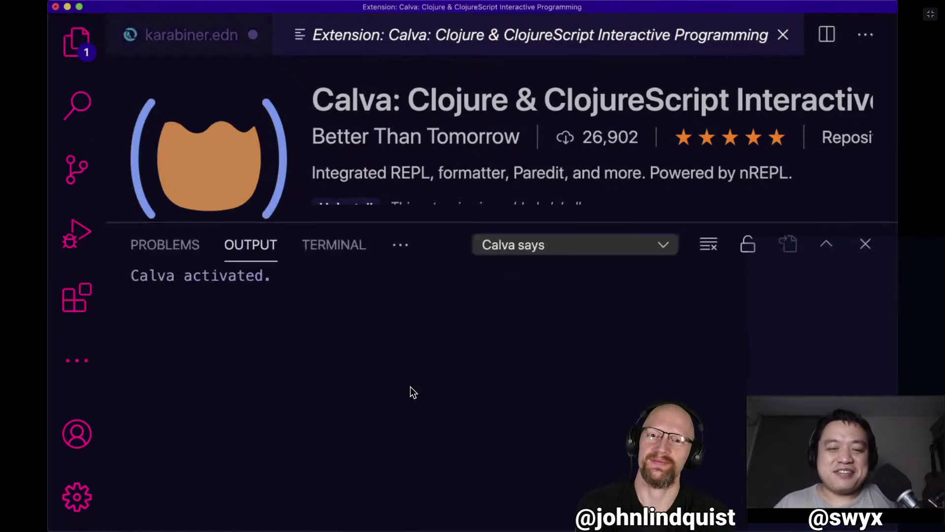
left_click(782, 35)
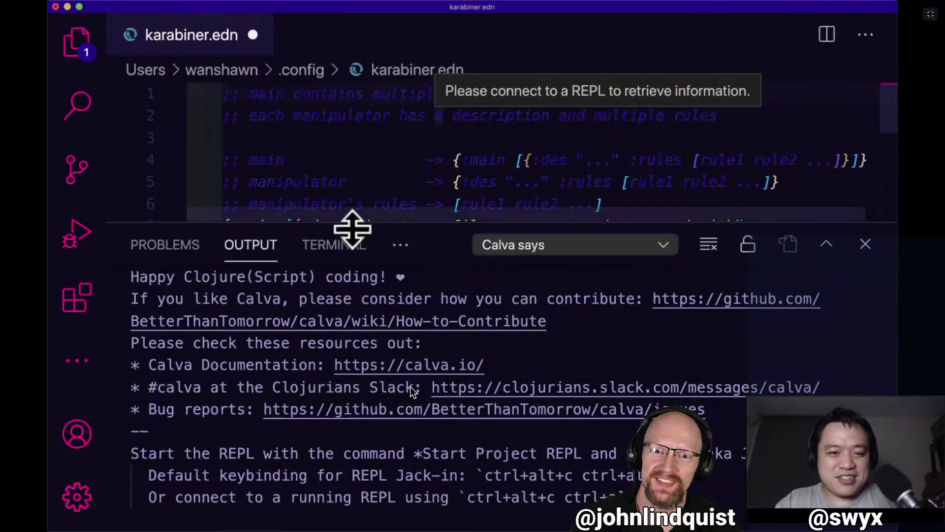
left_click(354, 246)
left_click(400, 162)
key("super+j")
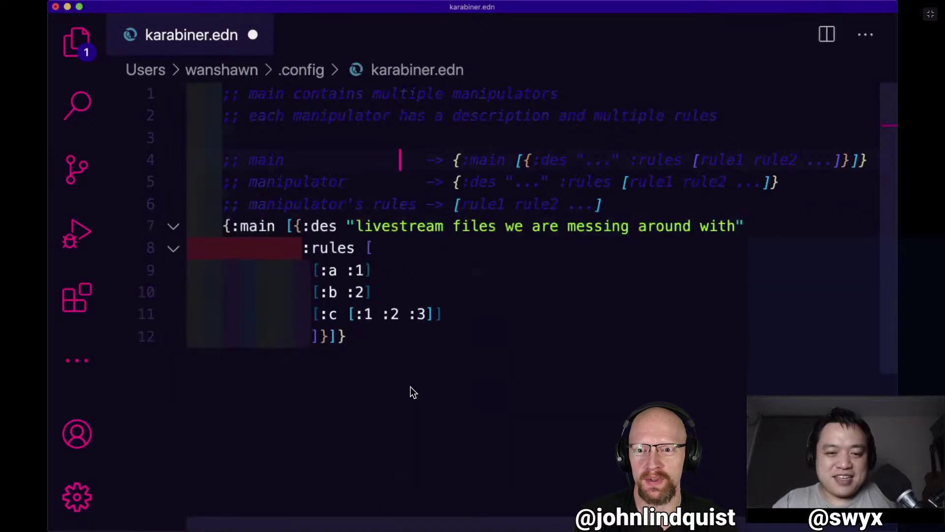
Format karabiner.edn with the document formatter and save the file.
key("super+shift+p")
type("for")
key("Return")
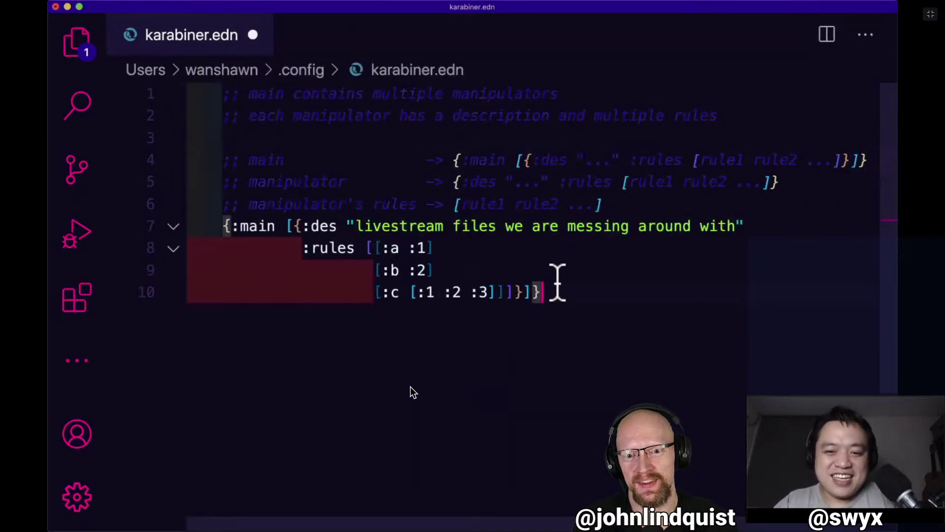
key("super+s")
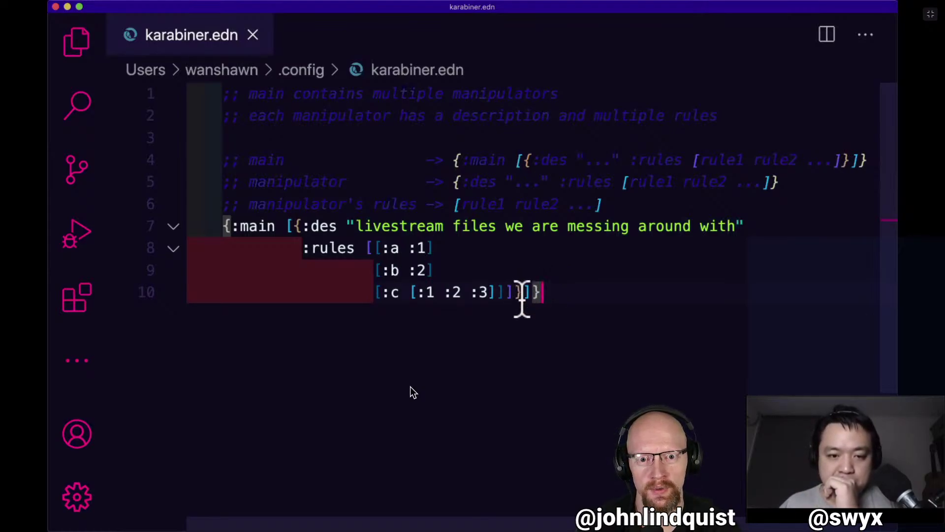
Check the matching brackets, then add the comment "; remap a, b, c" below the :c rule with the closing brackets on their own line.
left_click(296, 227)
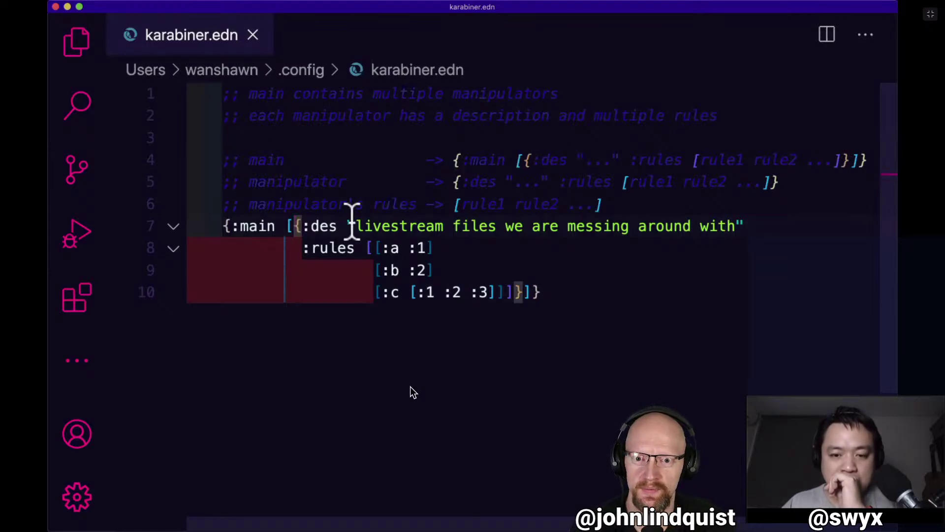
left_click(510, 295)
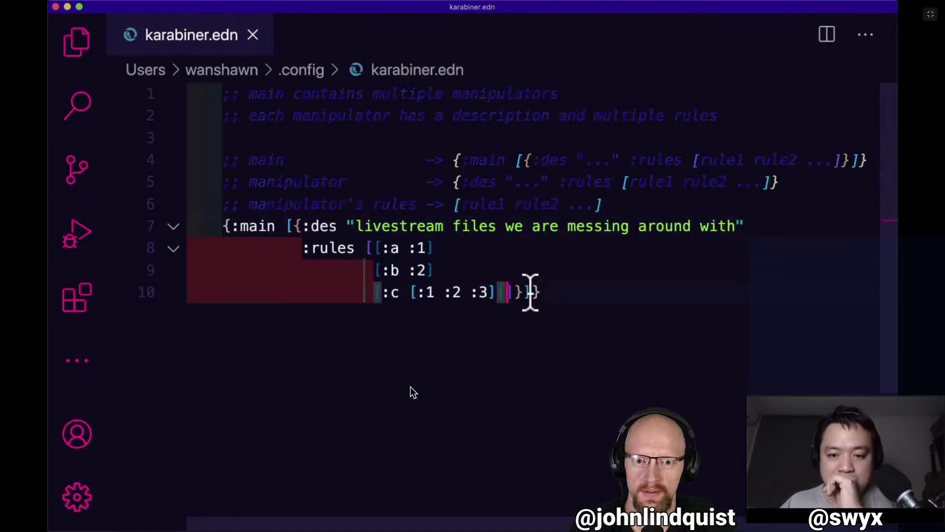
key("Right")
key("Left")
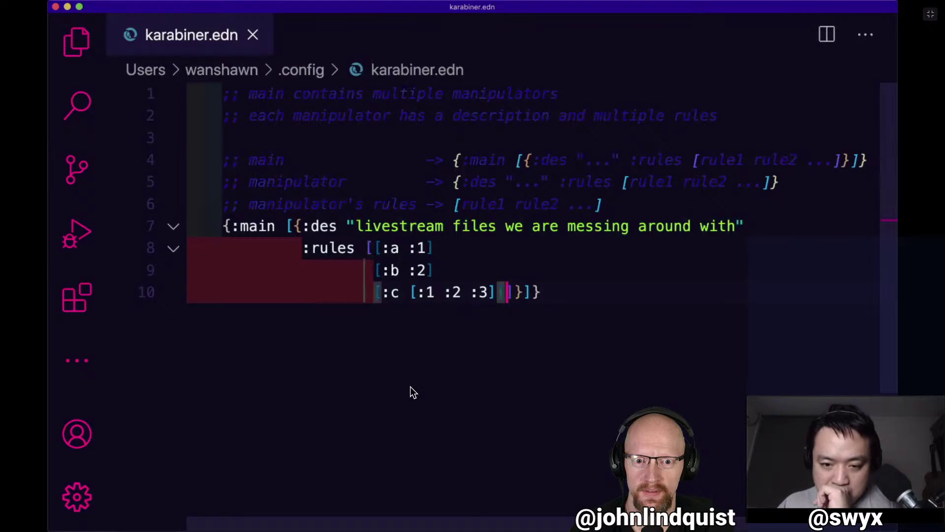
key("Return")
key("Return")
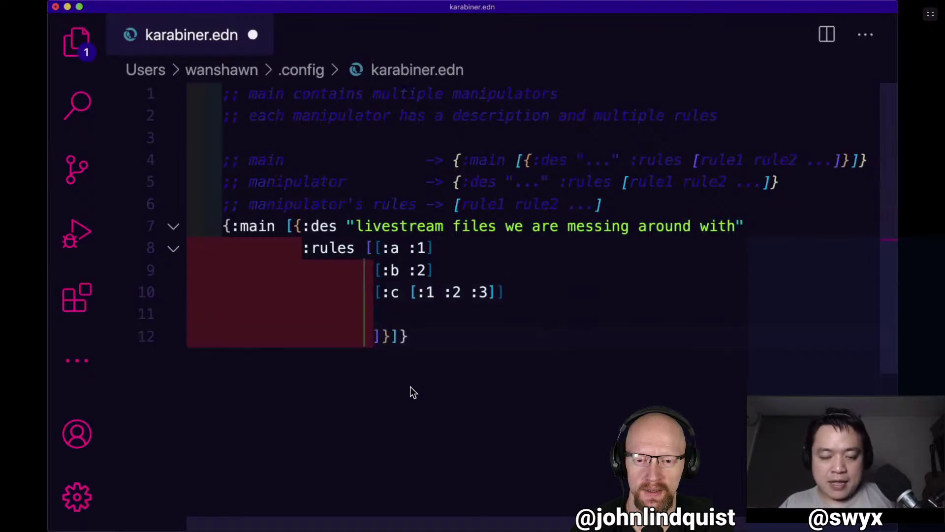
key("Up")
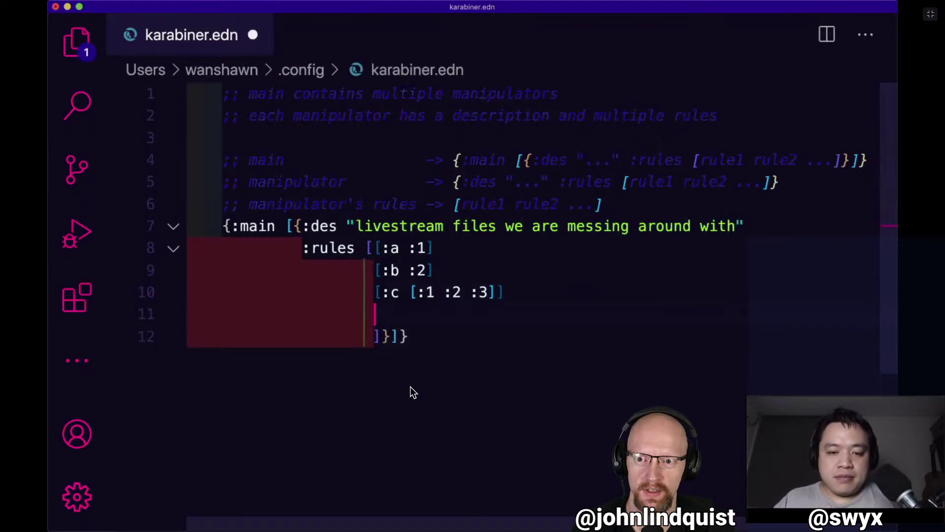
type("; ")
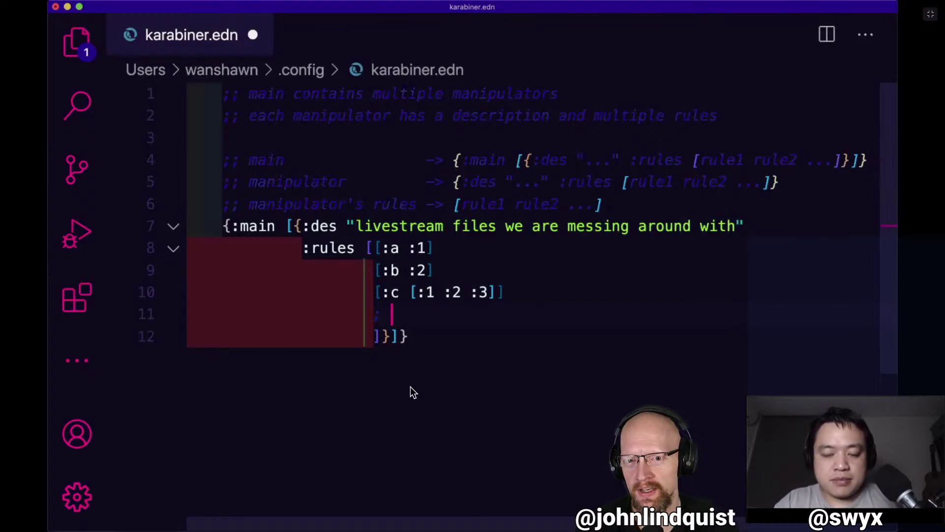
type("remap a")
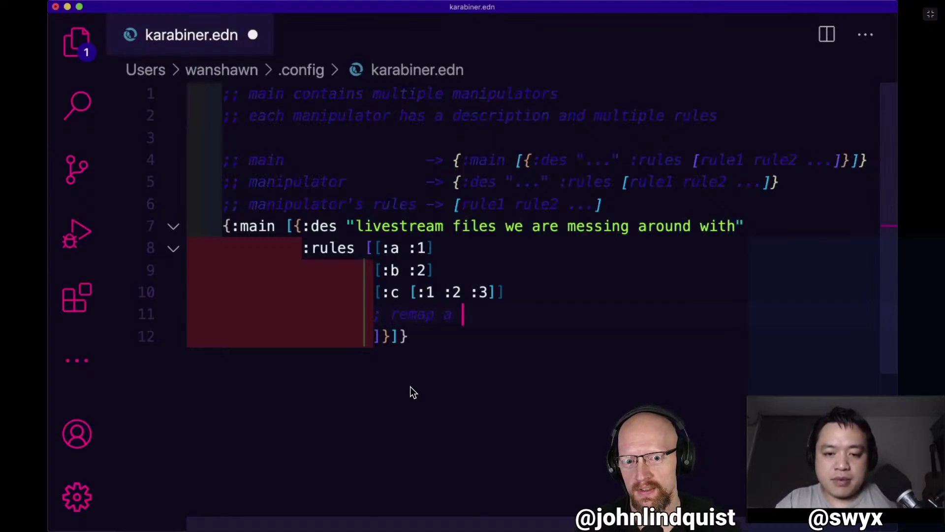
key("BackSpace")
type(", b, c")
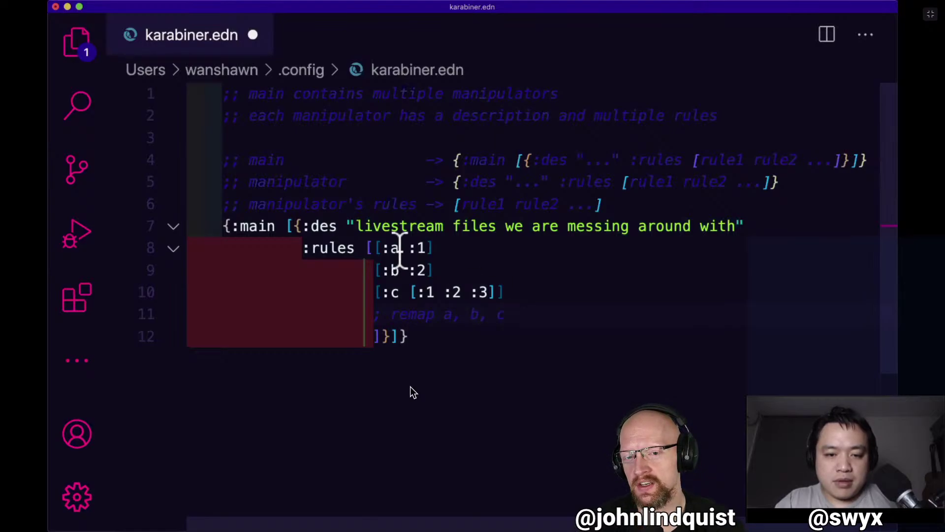
Add the comment "; some comments" above the :a rule inside the :rules list and save karabiner.edn.
left_click(373, 248)
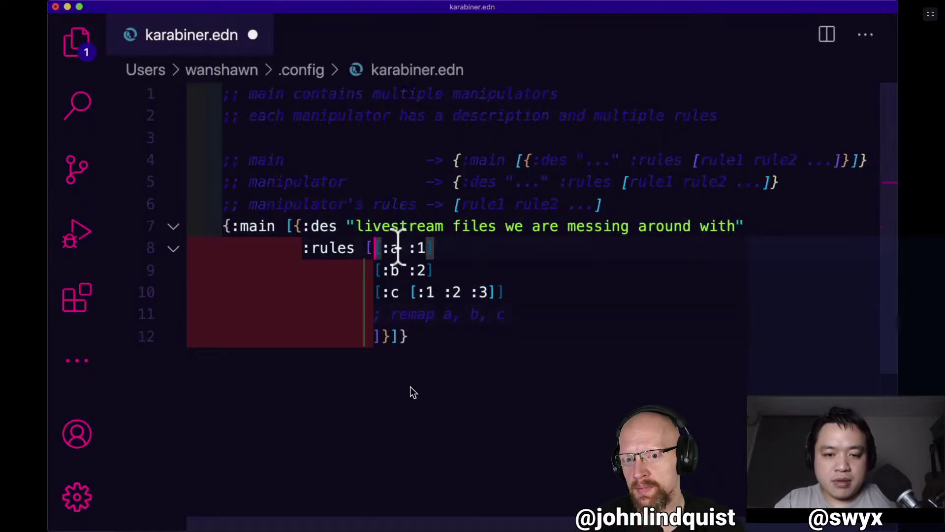
key("Return")
key("Return")
key("Tab")
type("; ")
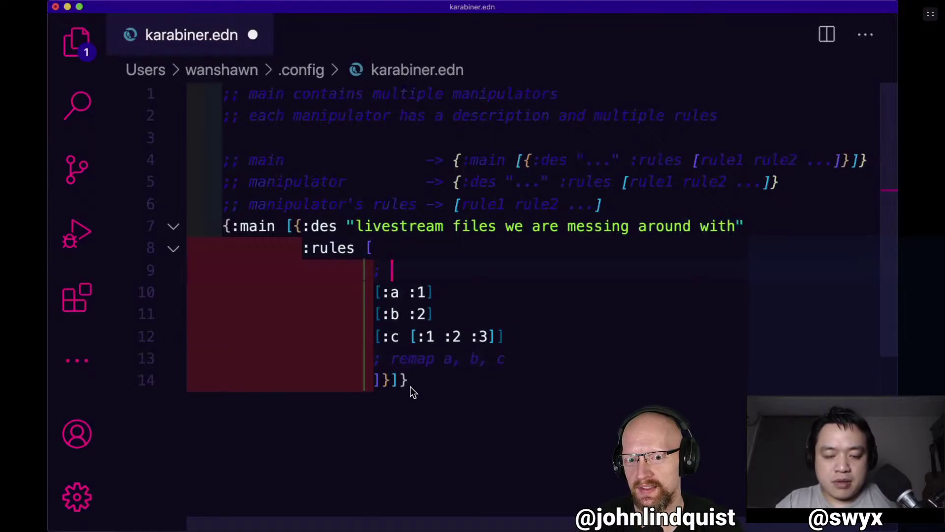
type("copy")
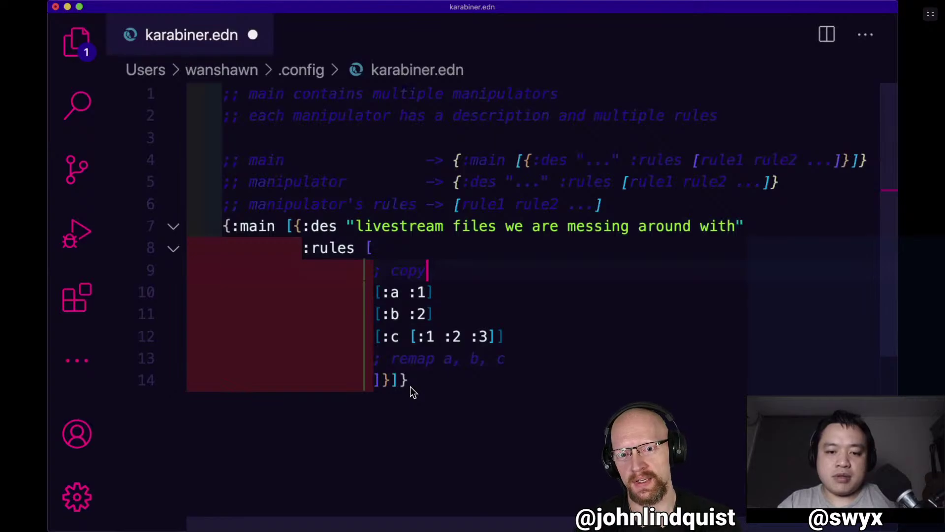
key("BackSpace")
type("mma")
key("BackSpace")
key("BackSpace")
key("BackSpace")
key("BackSpace")
key("BackSpace")
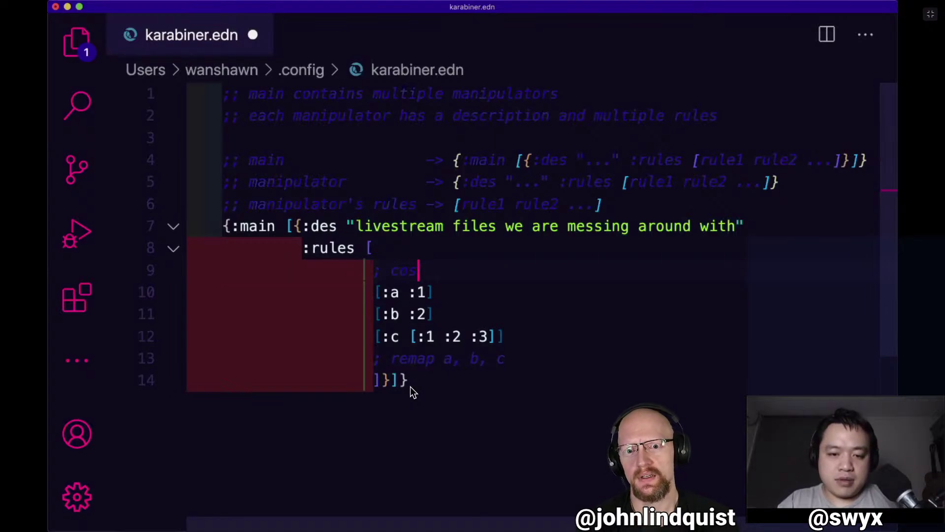
type("some comments")
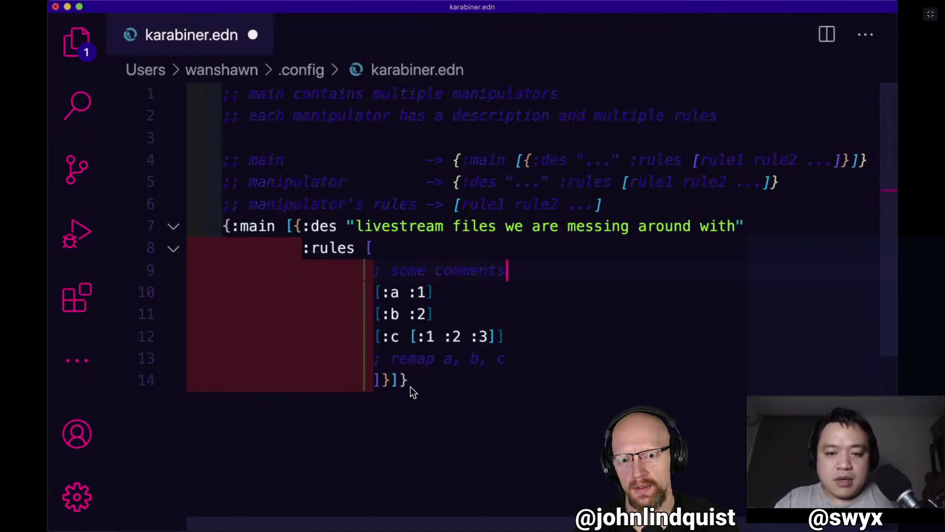
key("cmd+s")
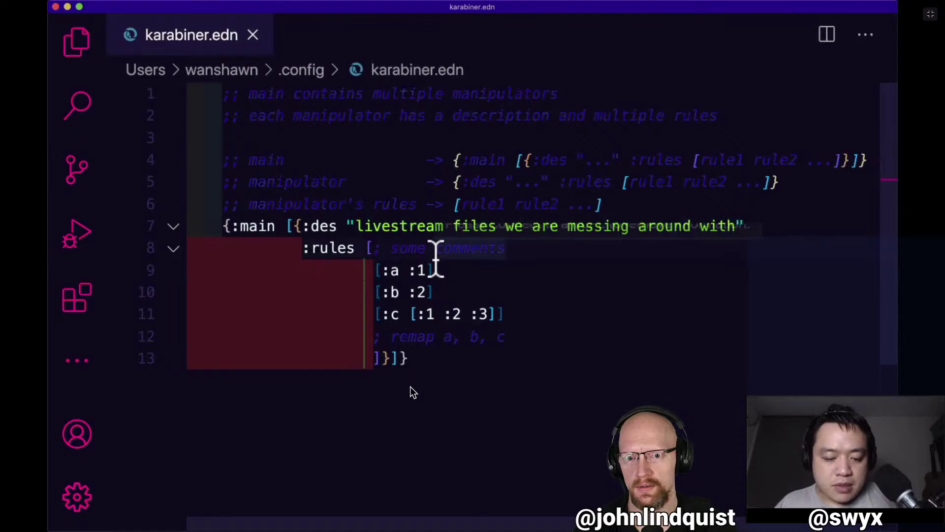
Test backward deletion at the end of the "; some comments" comment, undoing between tries and leaving it as "; some comment".
mouse_move(436, 258)
key("BackSpace")
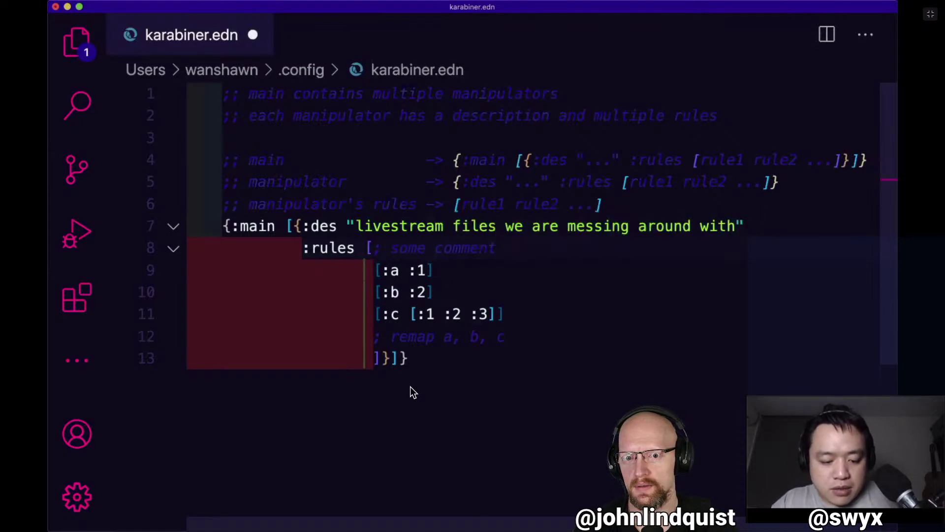
key("cmd+z")
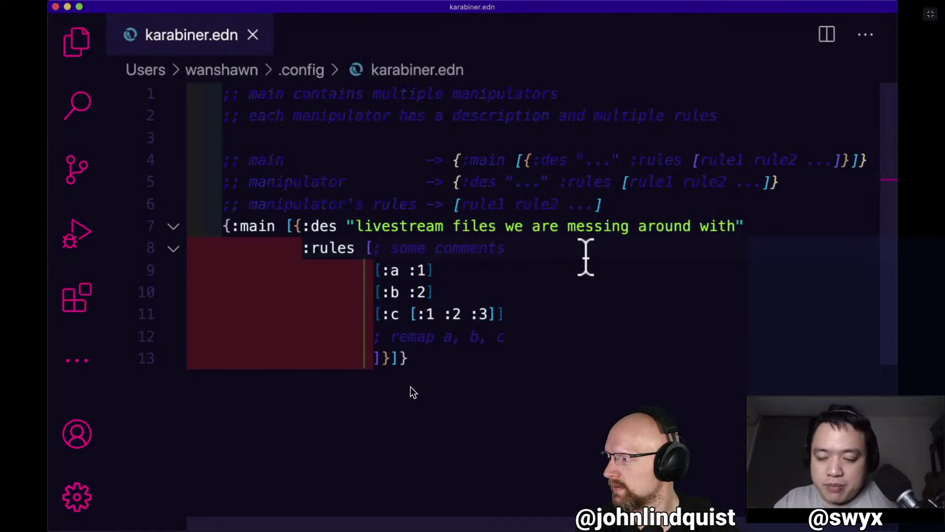
key("BackSpace")
key("super+z")
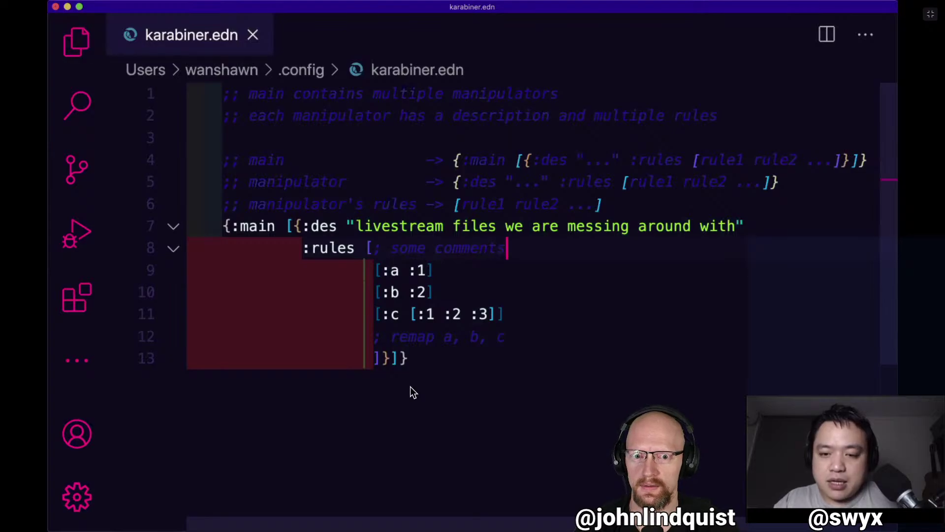
key("BackSpace")
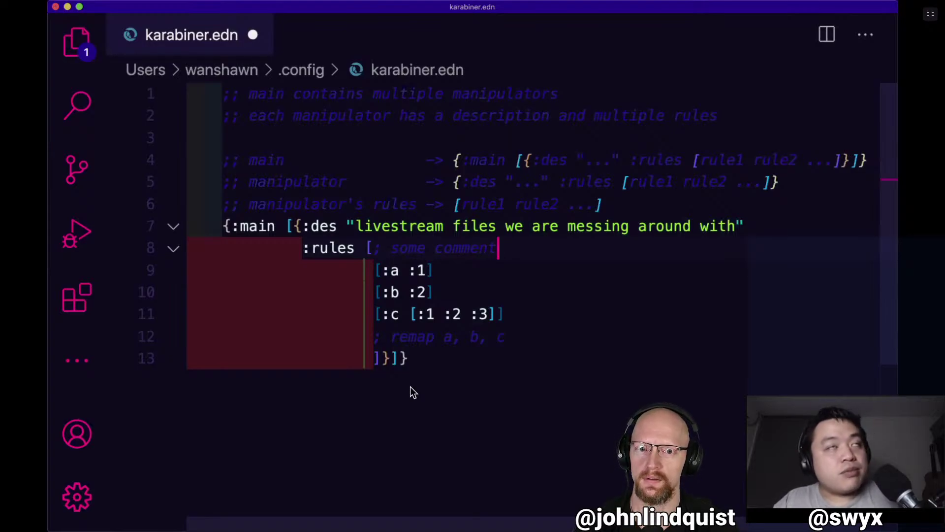
key("super+z")
key("BackSpace")
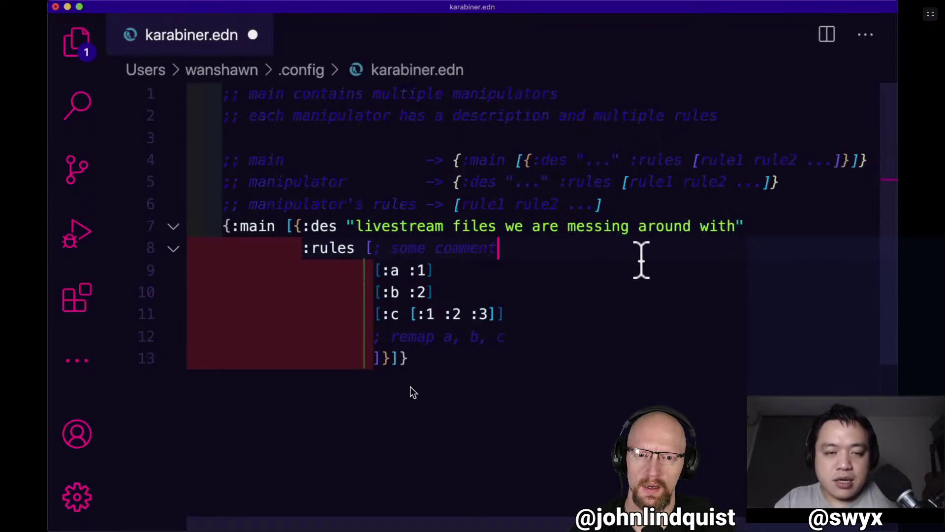
Open Karabiner-EventViewer, move its window aside, and tile the karabiner.edn editor to half the screen so both are visible.
key("super+space")
type("key")
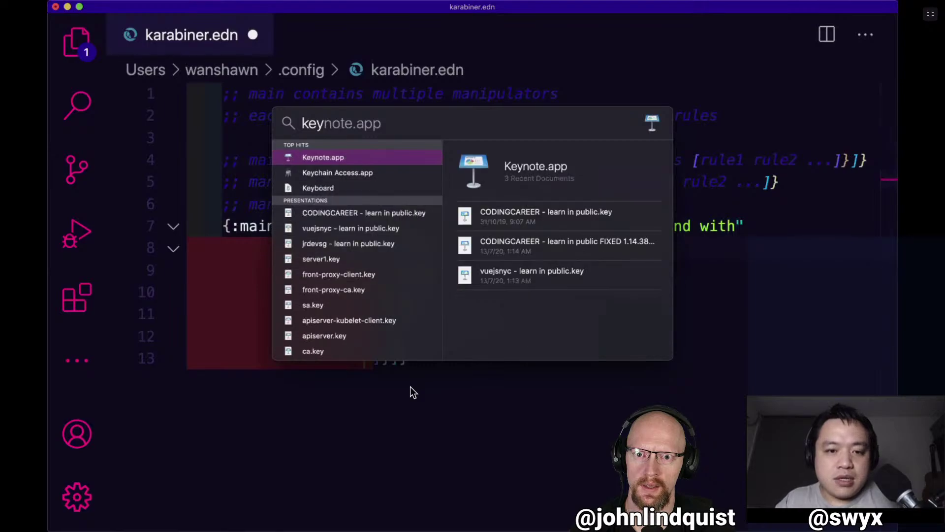
key("Down")
type("event")
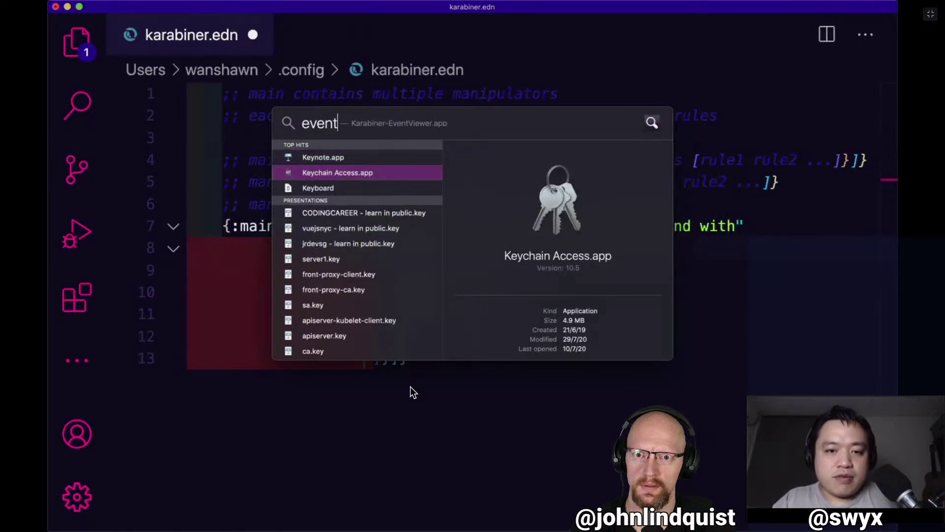
key("Return")
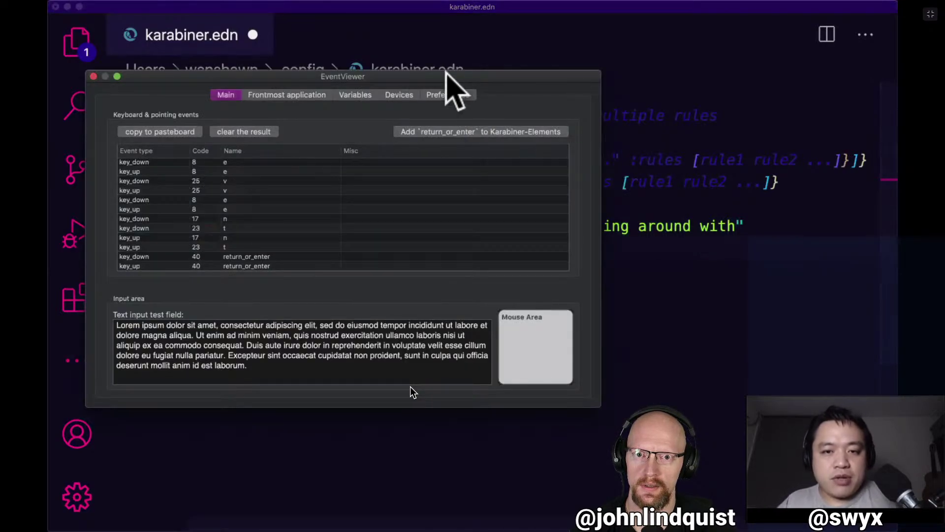
left_click_drag(443, 74, 895, 4)
left_click(452, 163)
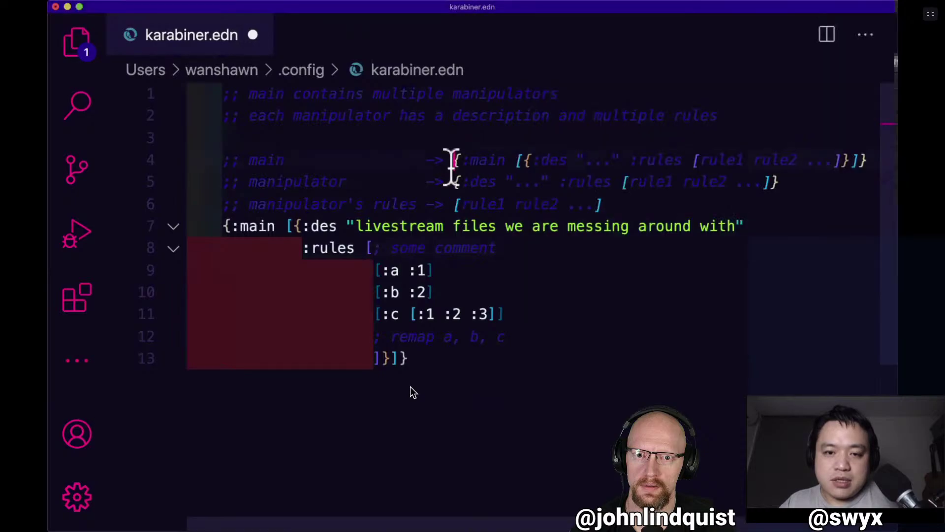
key("ctrl+alt+Left")
scroll(364, 320, "right", 5)
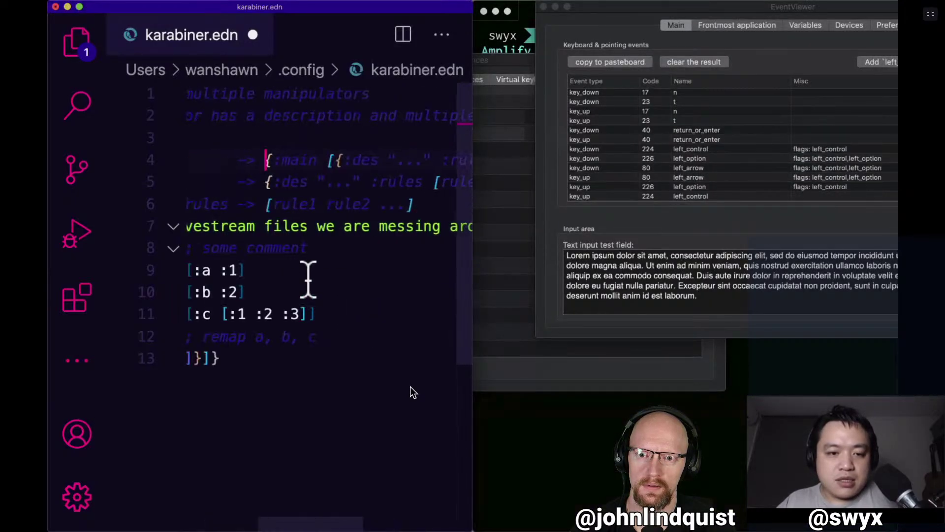
Test Option alone and Option+Delete at the end of the "; some comment" line to record their events in EventViewer.
key("alt")
key("alt")
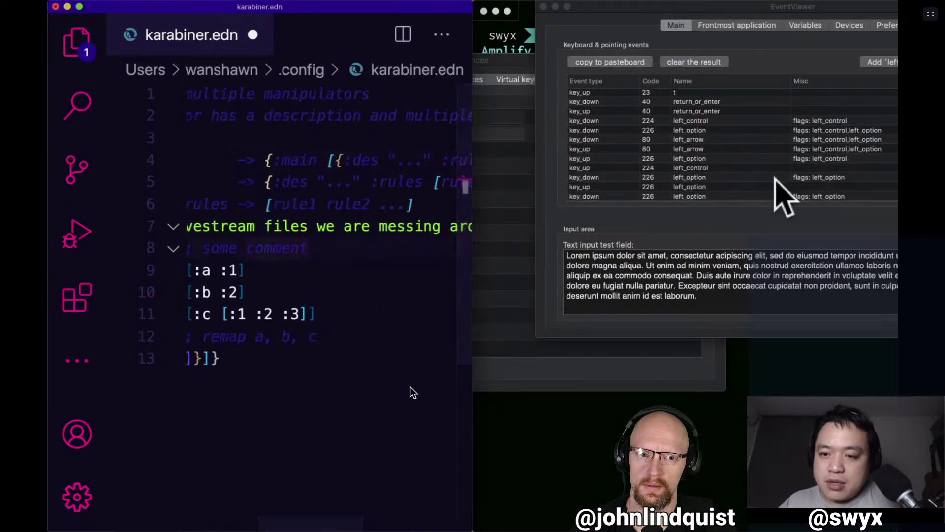
key("alt+BackSpace")
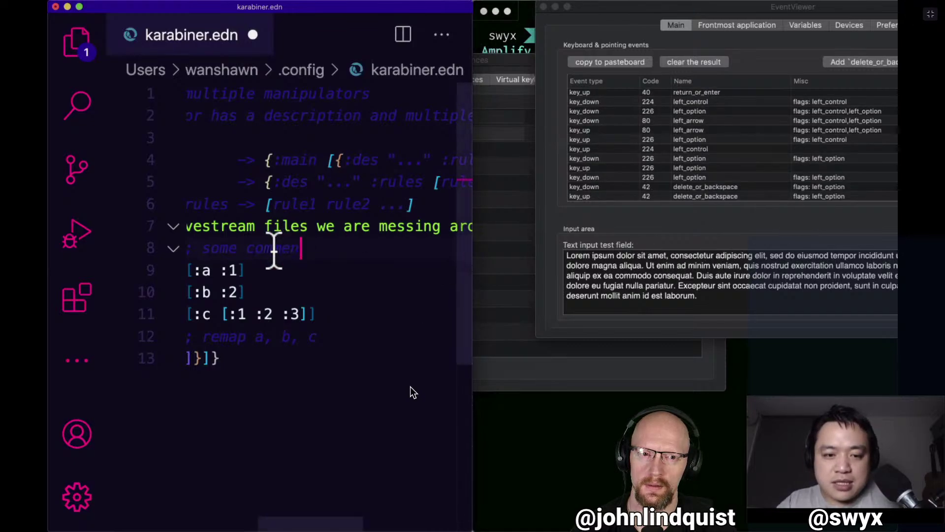
mouse_move(297, 250)
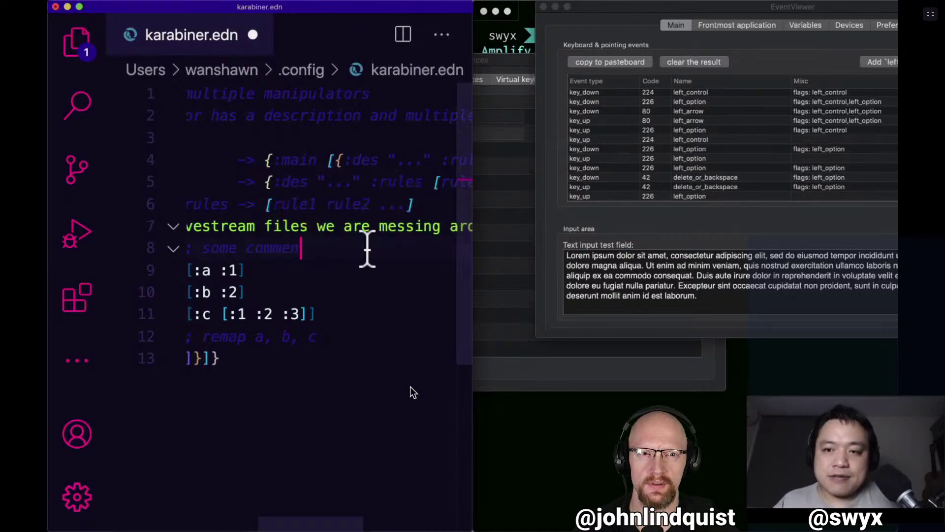
Clear the EventViewer results, record Option+Delete again at the end of the comment, and reposition the EventViewer window.
left_click(688, 66)
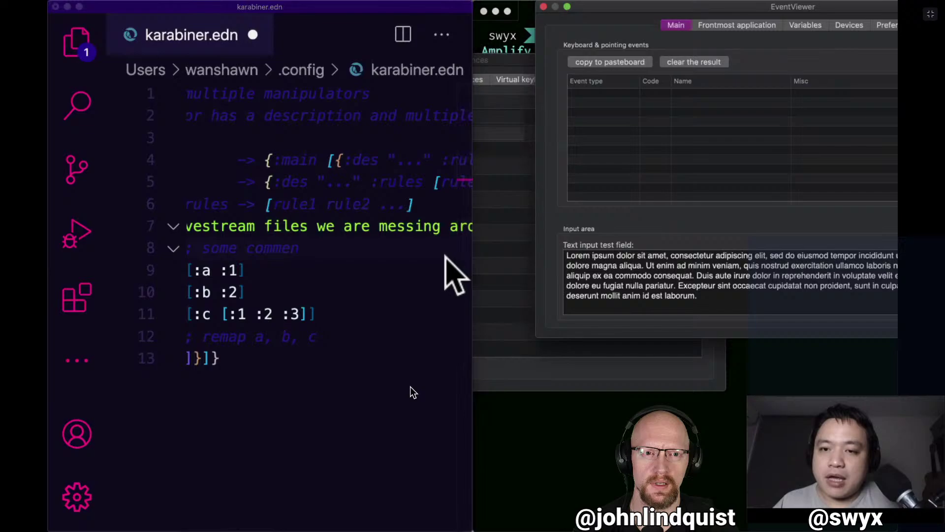
left_click(376, 240)
key("alt")
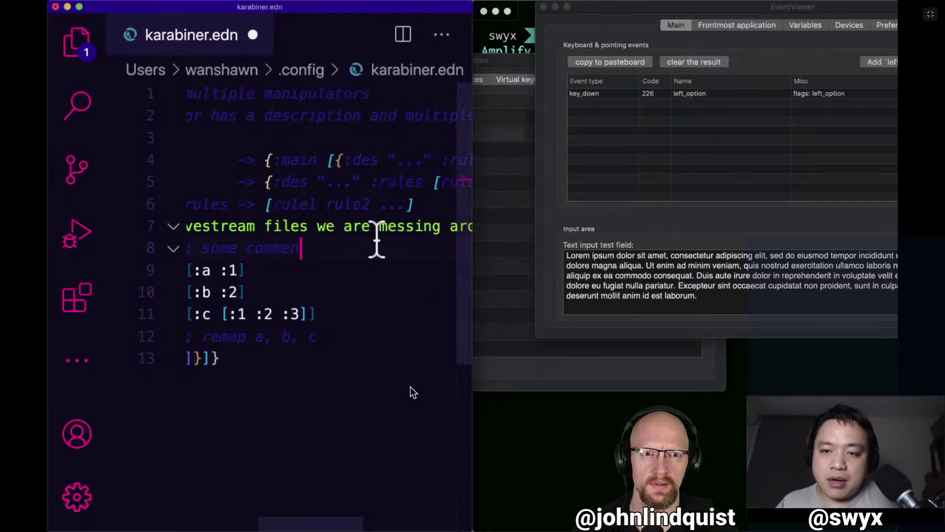
key("alt+BackSpace")
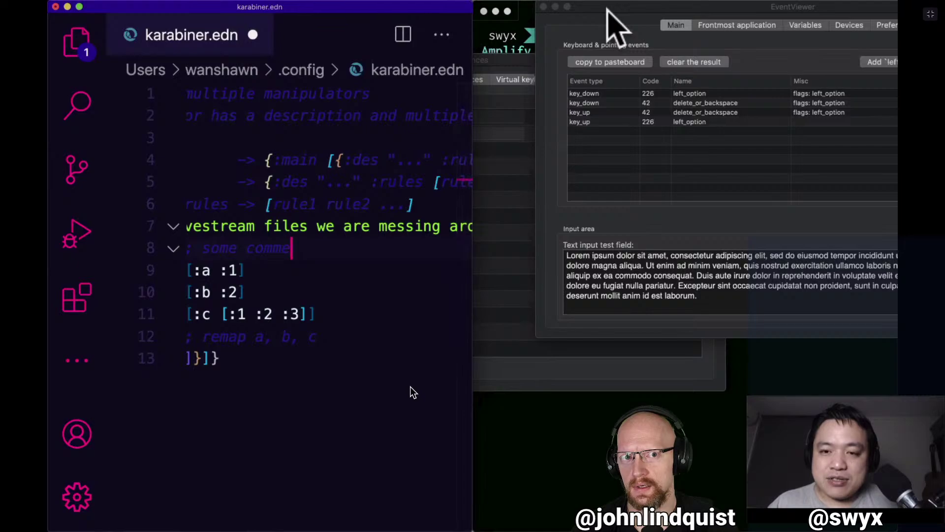
left_click_drag(608, 9, 528, 32)
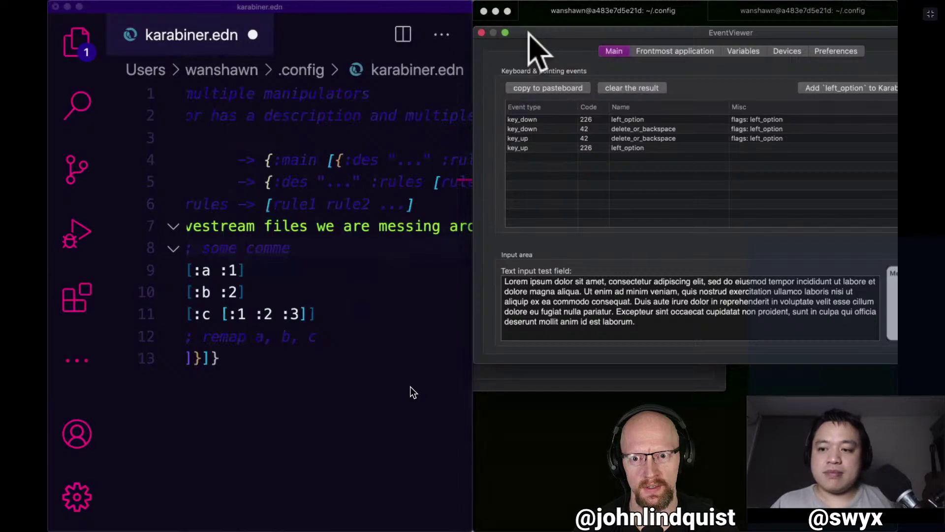
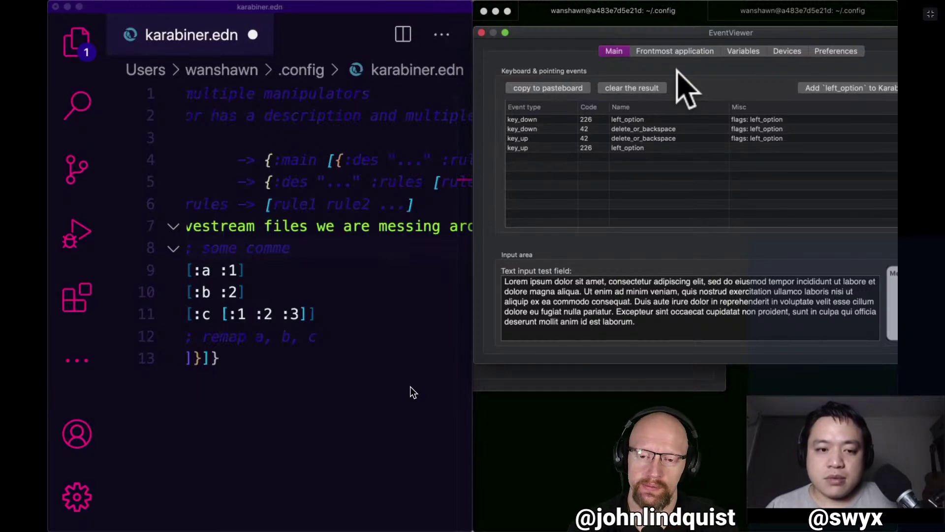
left_click_drag(664, 31, 694, 46)
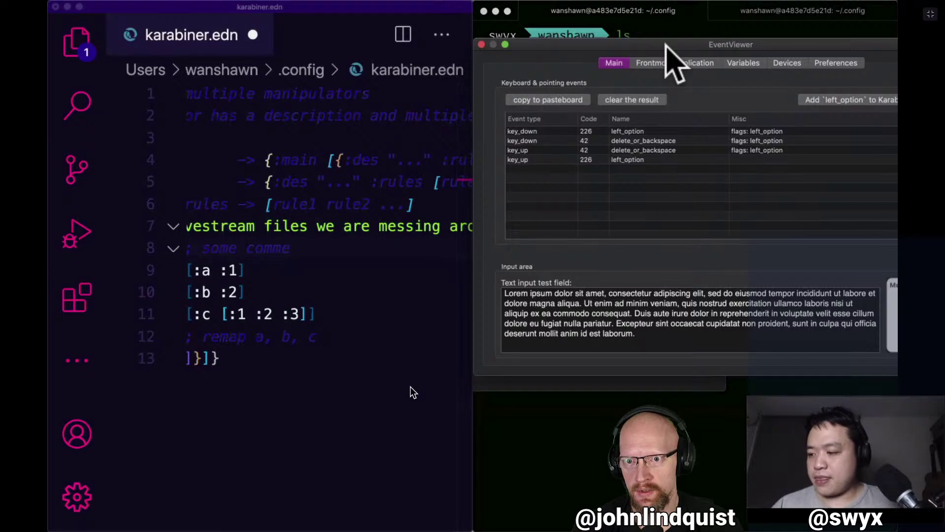
Maximize the karabiner.edn editor and delete the :a, :b and :c rules from the :rules list.
left_click(340, 348)
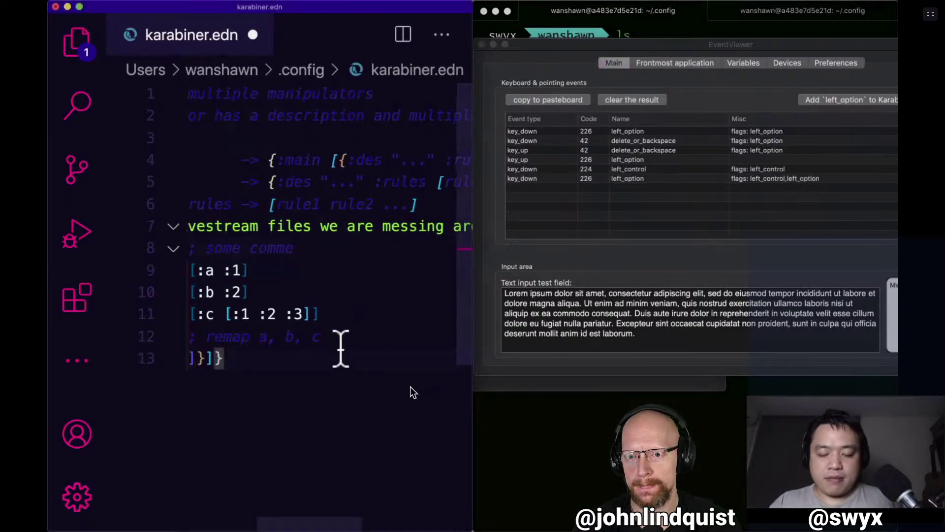
key("ctrl+alt+Return")
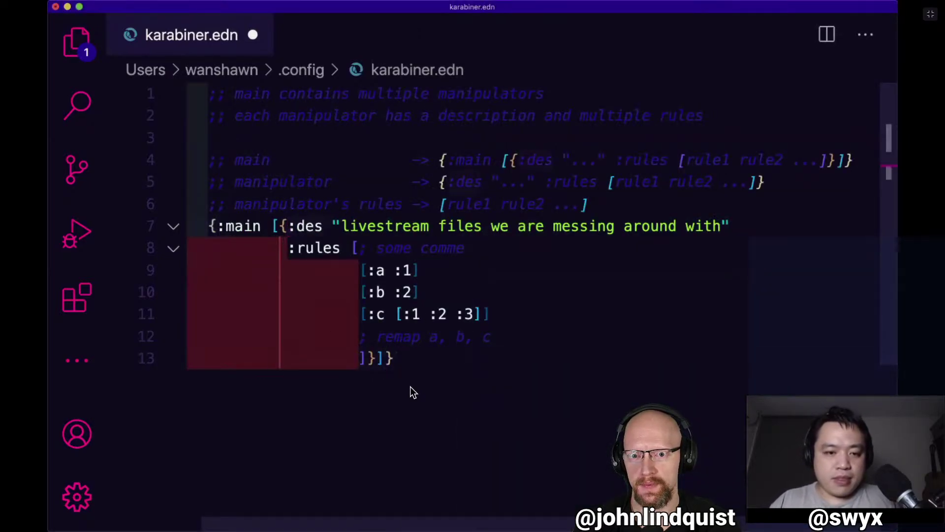
left_click(273, 226)
left_click(355, 248)
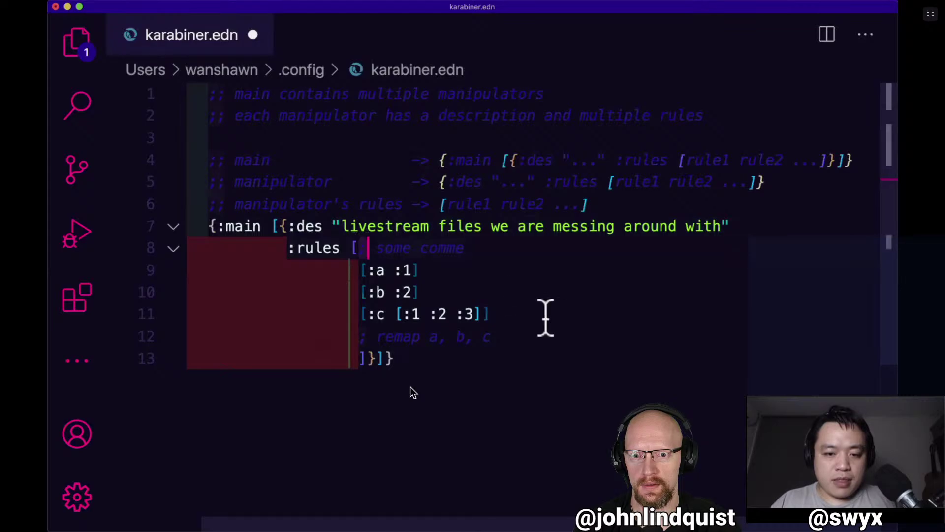
left_click(539, 281)
left_click_drag(538, 281, 538, 272)
key("super+BackSpace")
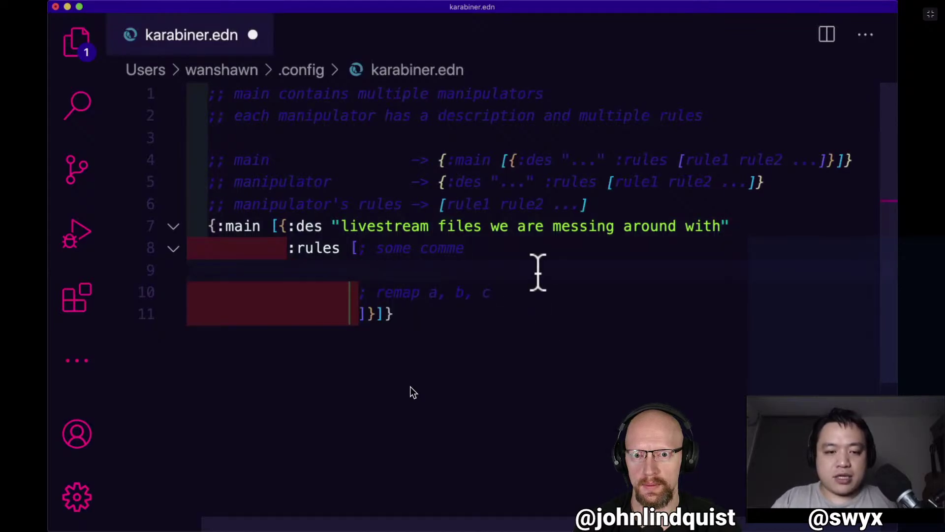
Start a new empty rule in square brackets above the "; remap a, b, c" comment, with blank lines inside the brackets.
scroll(538, 273, "left", 1)
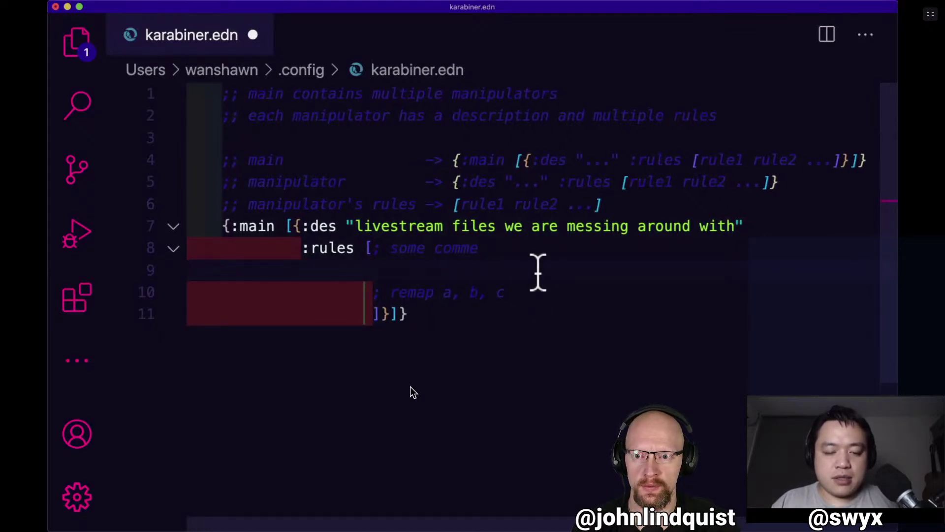
key("Tab")
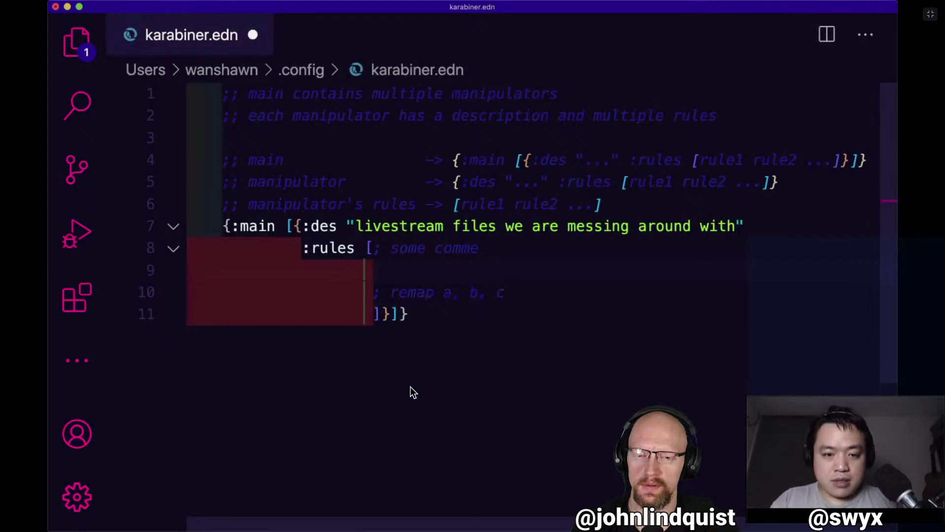
type("[")
key("Return")
key("Return")
key("Return")
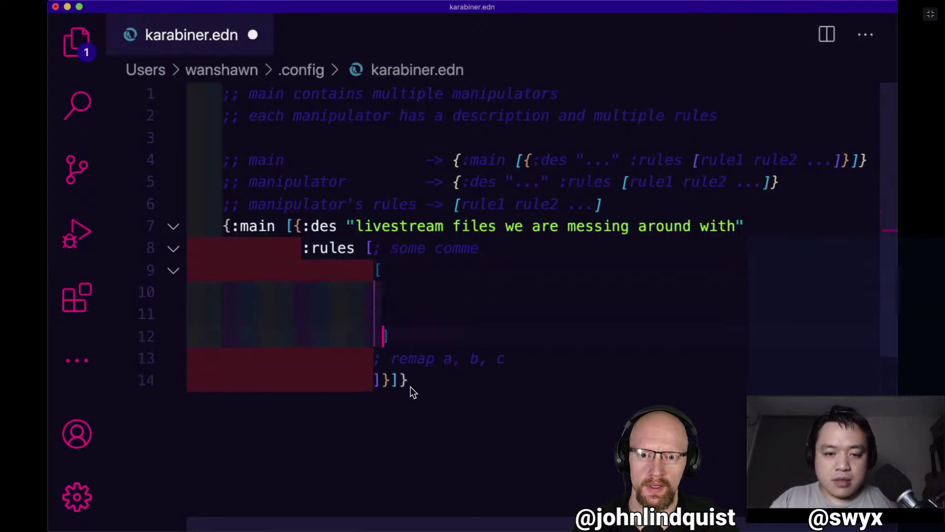
key("Up")
key("Up")
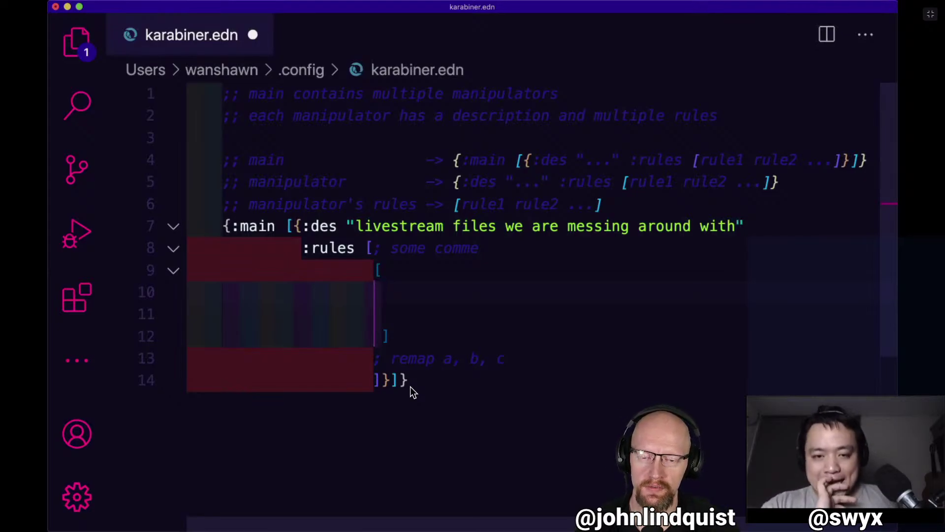
Enter :left_command on the first line inside the new rule's brackets, without a leading underscore, and dismiss the emoji picker.
type(":")
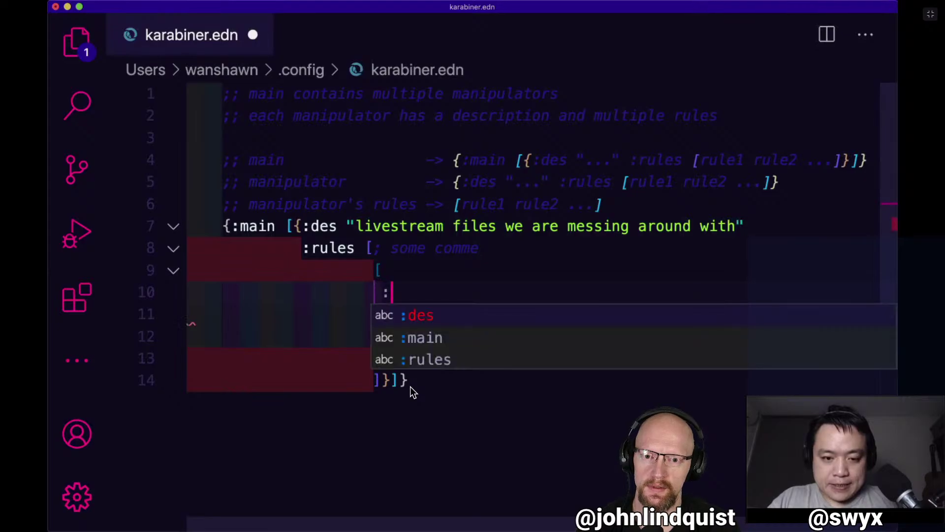
type("_")
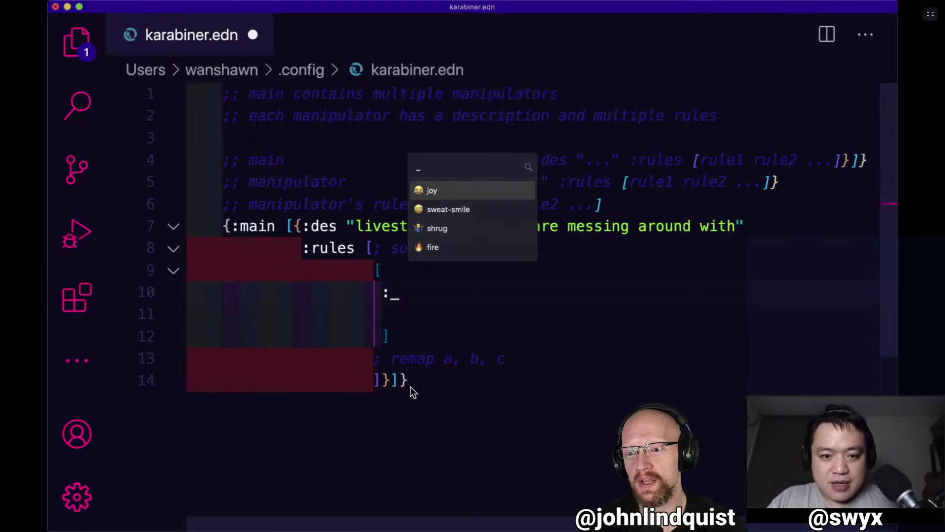
type("left")
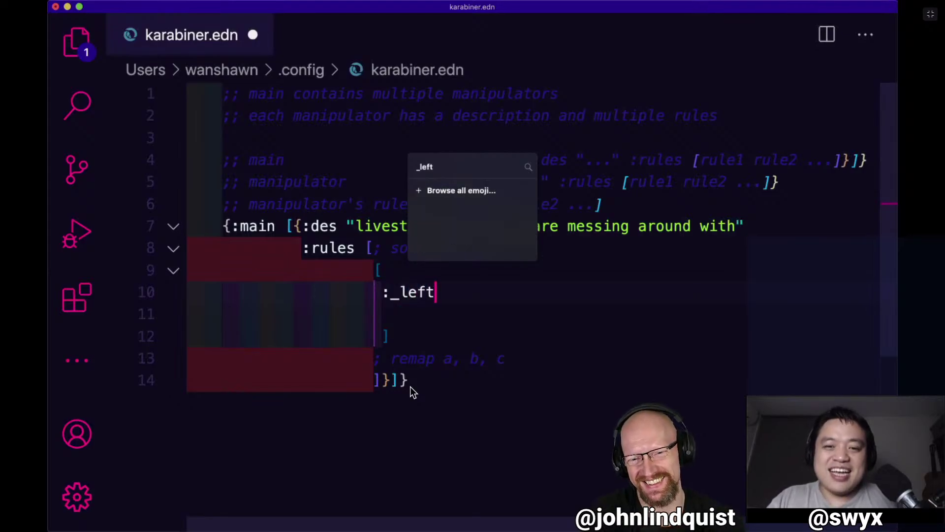
type("_coma")
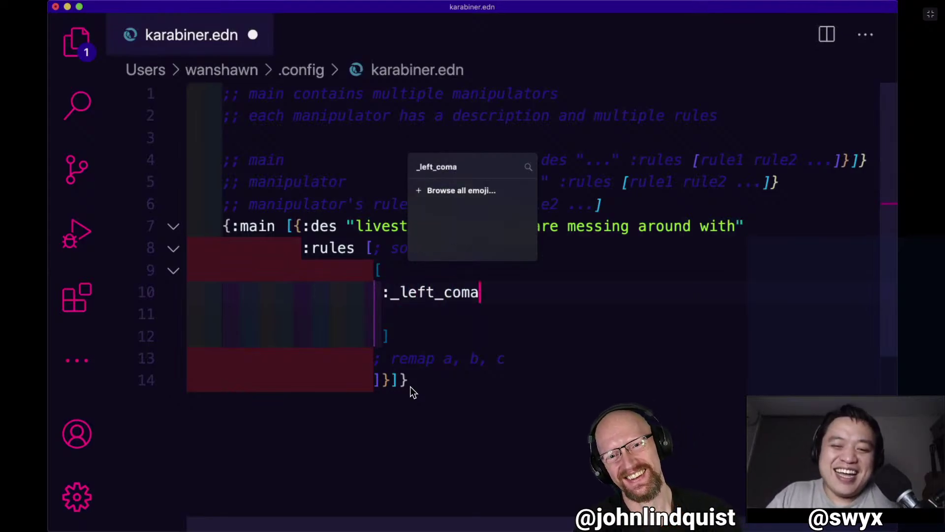
key("BackSpace")
type("mand")
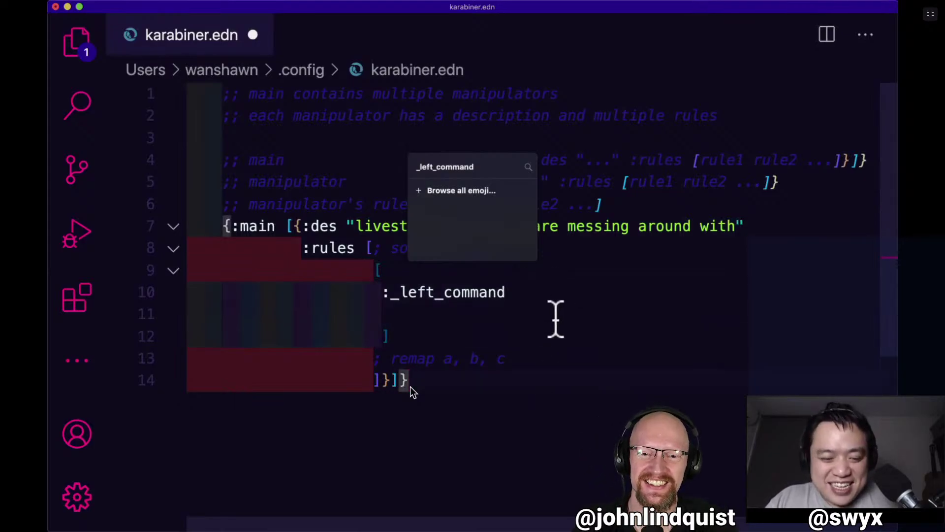
key("Escape")
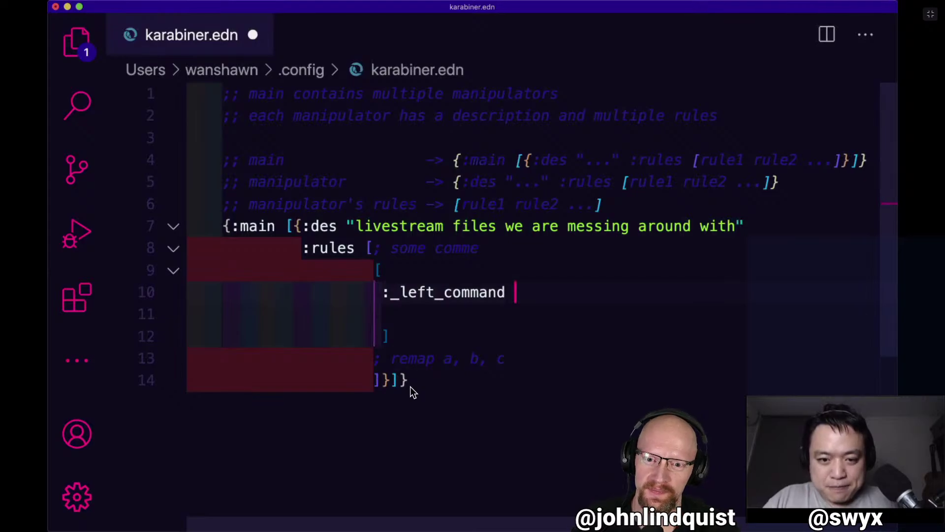
key("alt+Left")
key("Right")
key("BackSpace")
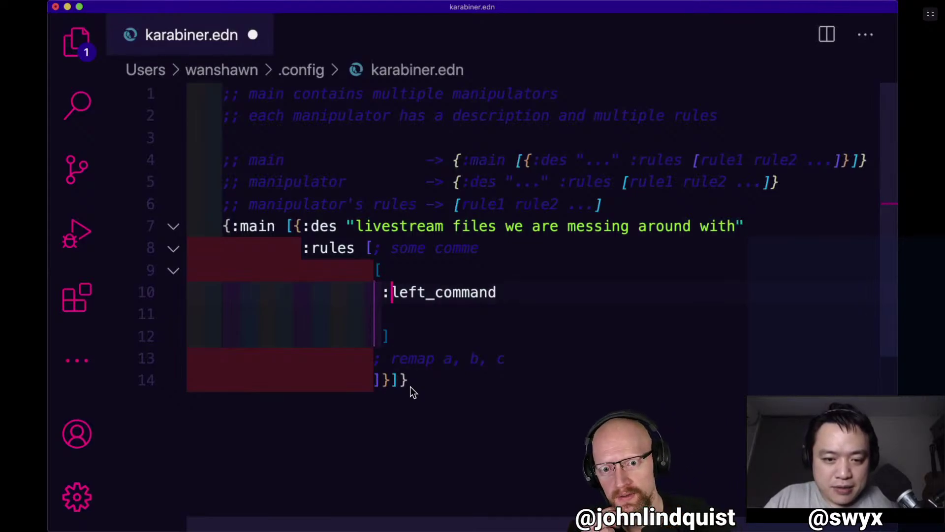
key("super+Right")
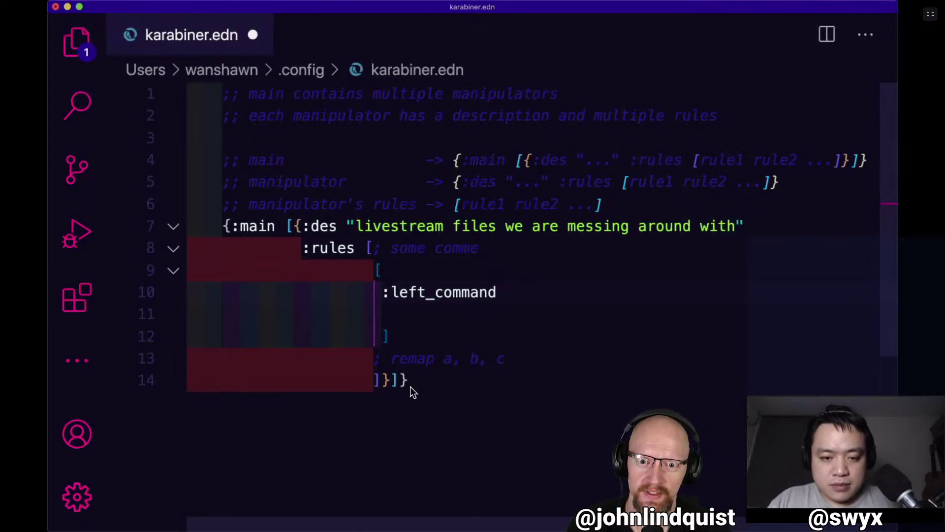
type(":l")
key("Return")
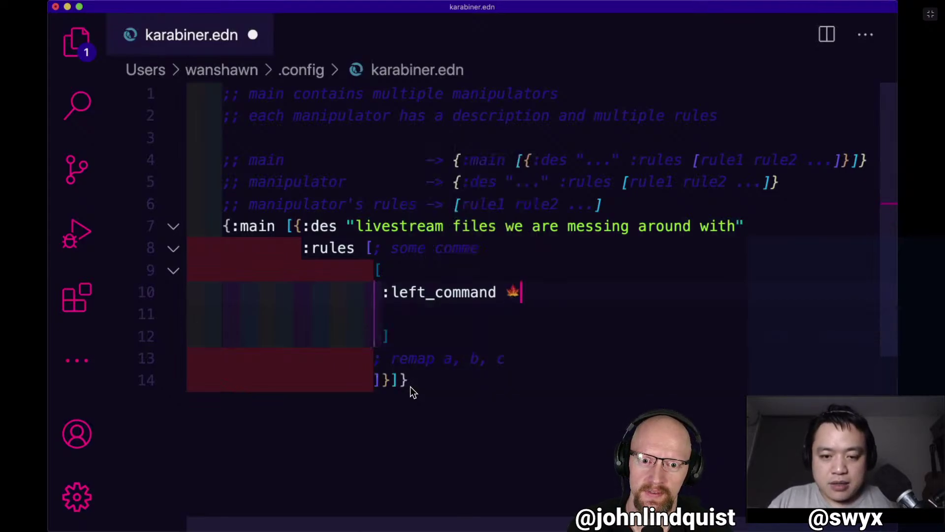
key("BackSpace")
type(":lef")
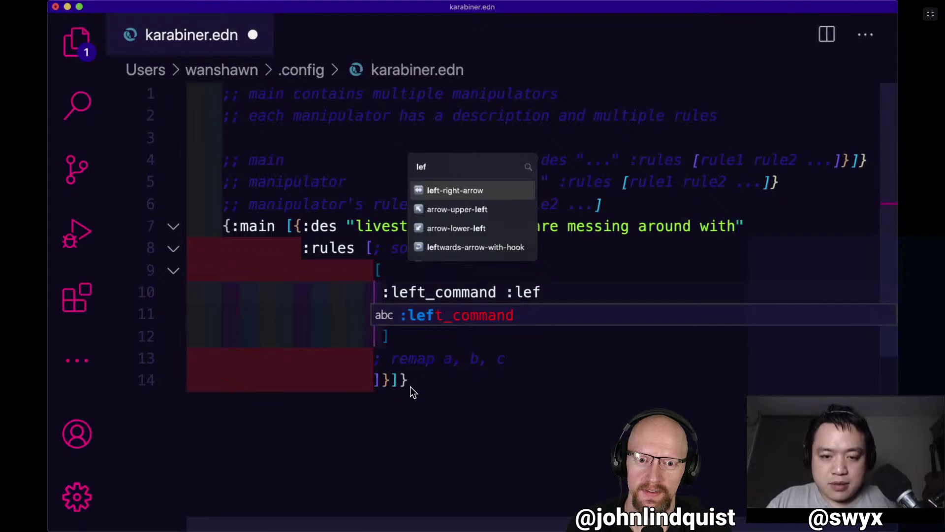
key("Return")
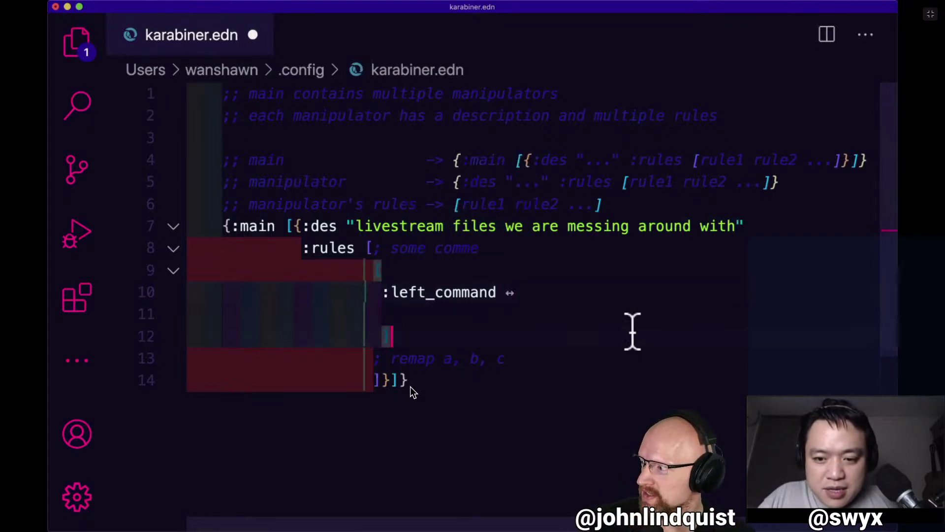
key("BackSpace")
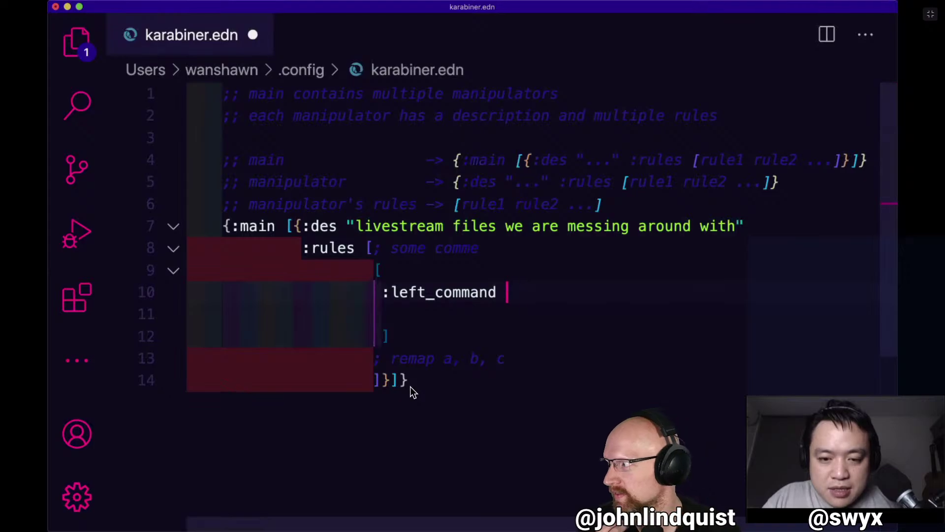
Add a second :left_command to the rule's first line and quit the Rocket emoji picker app.
type(":lef")
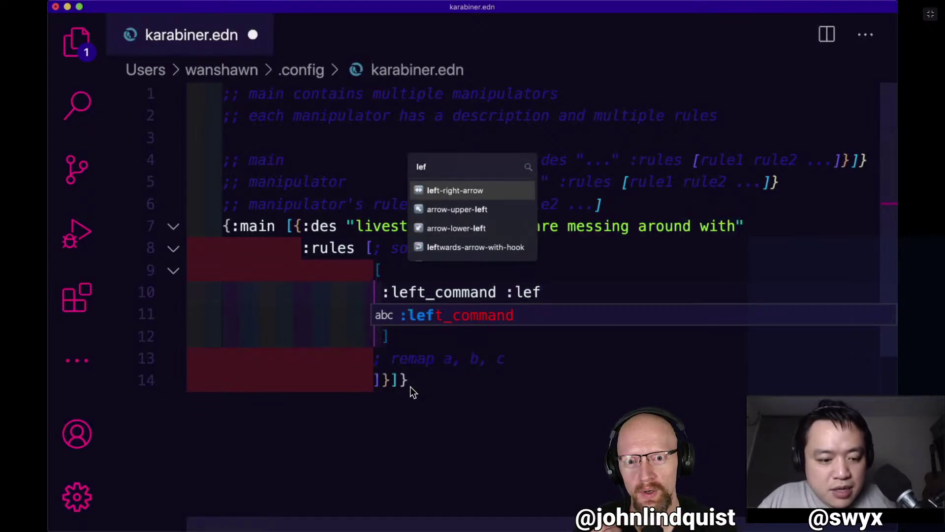
key("Escape")
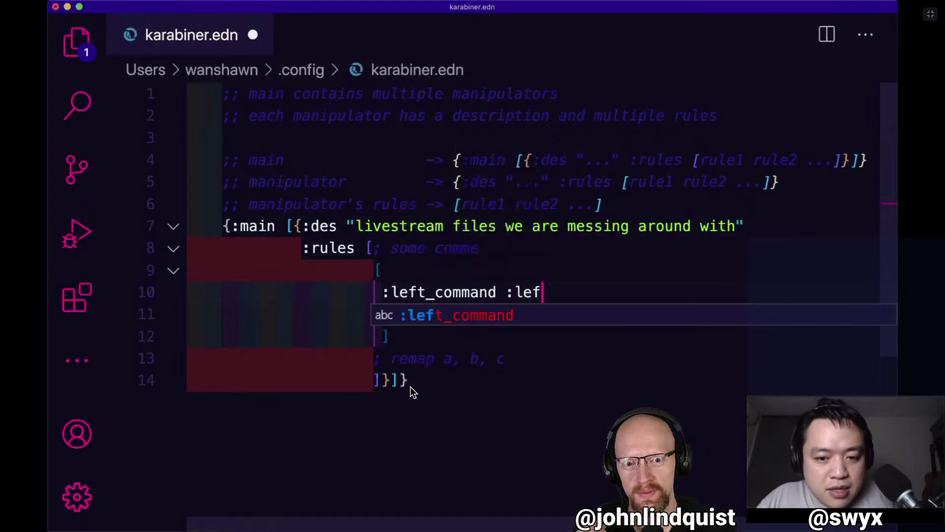
type("t")
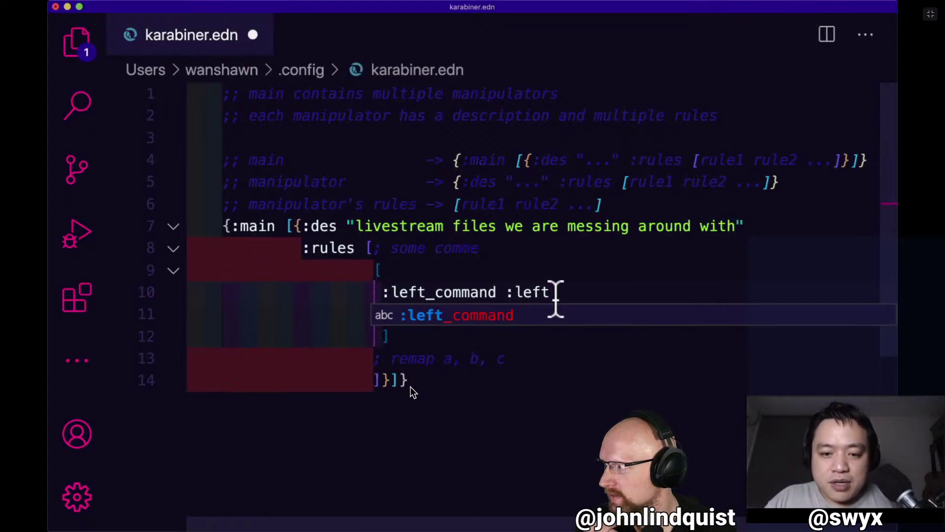
key("Tab")
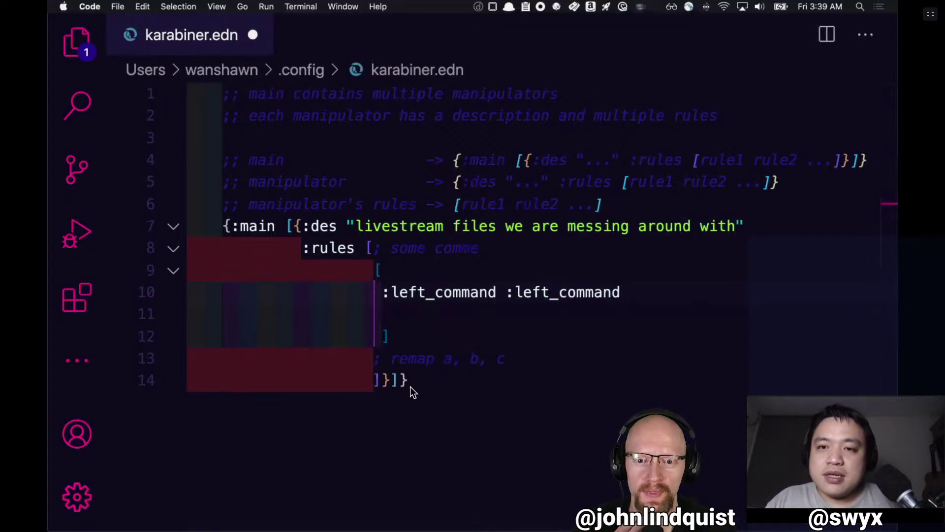
left_click(606, 7)
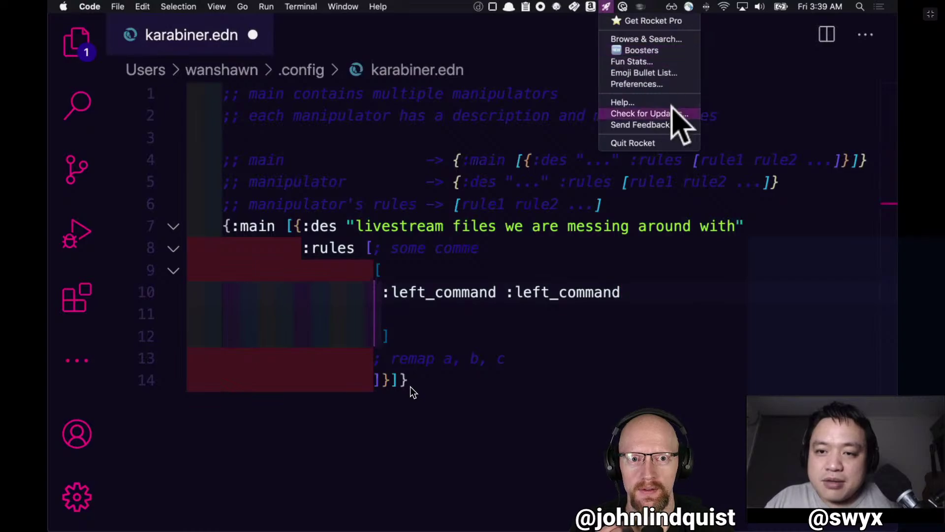
left_click(679, 144)
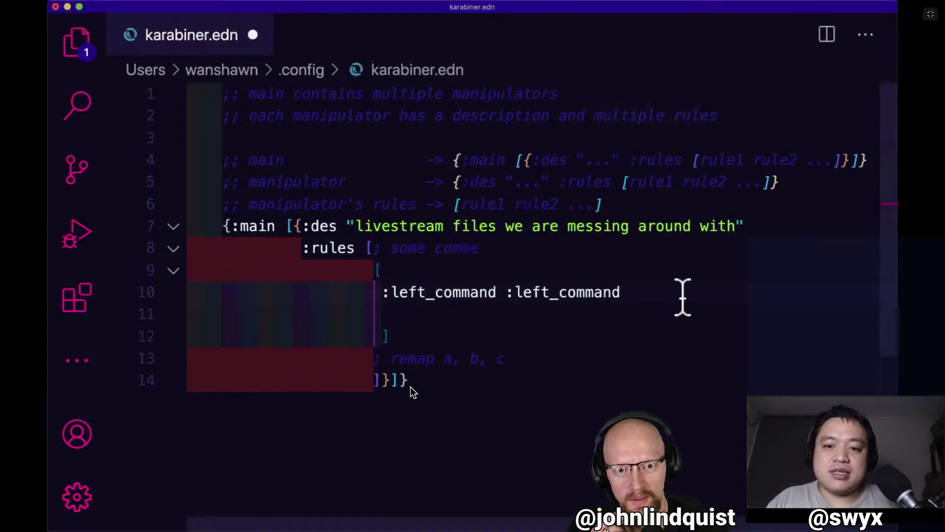
Enter "space nil" on the blank line below the two :left_command entries.
key("Down")
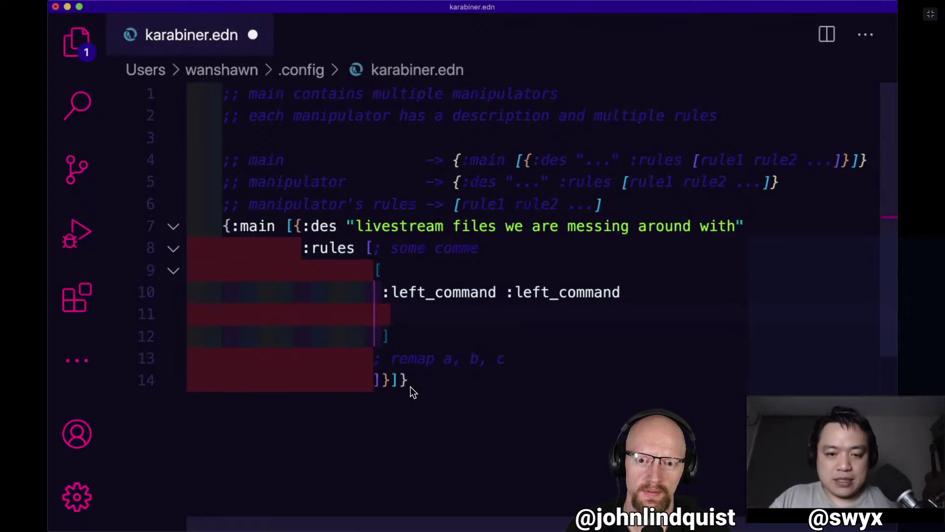
key("BackSpace")
type("space nil")
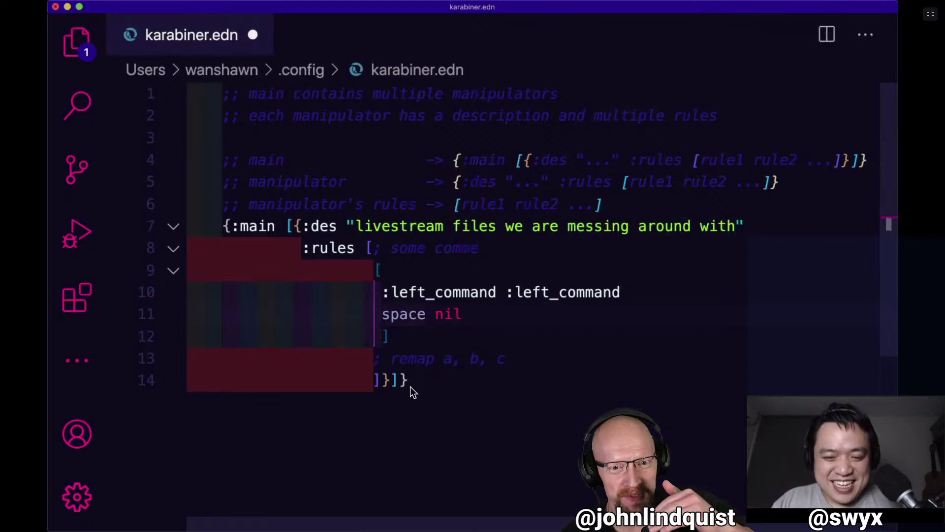
Append nil after the second :left_command on the rule's first line.
key("Up")
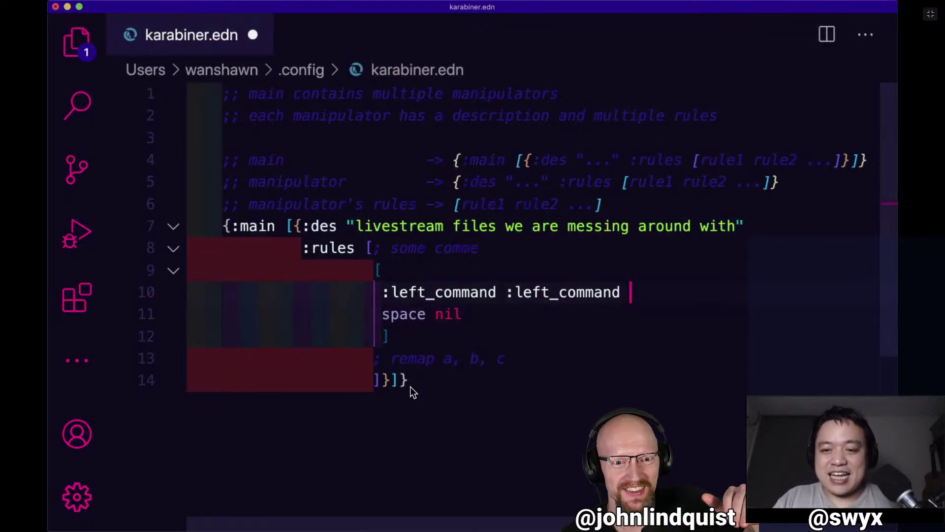
type("s")
key("BackSpace")
type("nil")
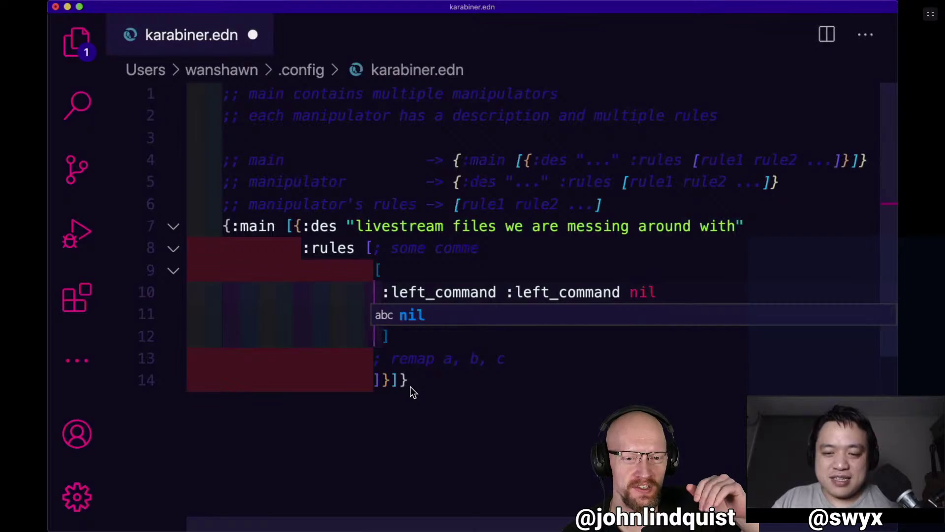
left_click(692, 298)
Delete the "space nil" text and leave an empty line in its place inside the rule's brackets.
left_click(702, 311)
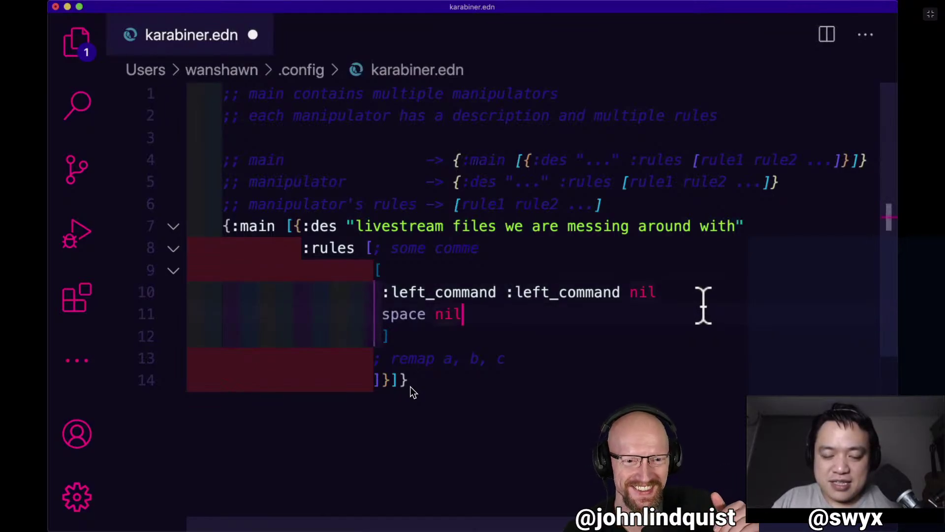
key("super+BackSpace")
key("super+BackSpace")
key("Return")
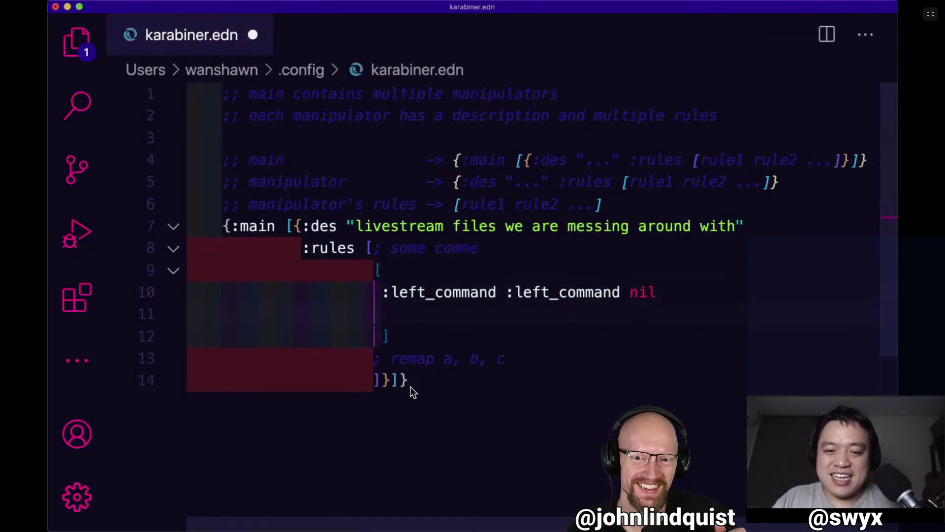
Add a curly-brace block containing :alone :a after nil in the :left_command rule and save karabiner.edn.
left_click(715, 302)
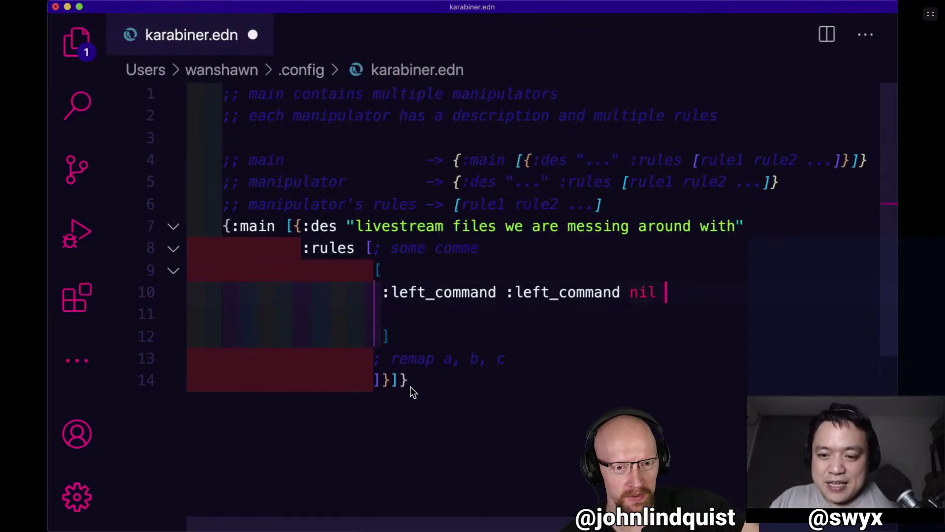
type("{")
key("Return")
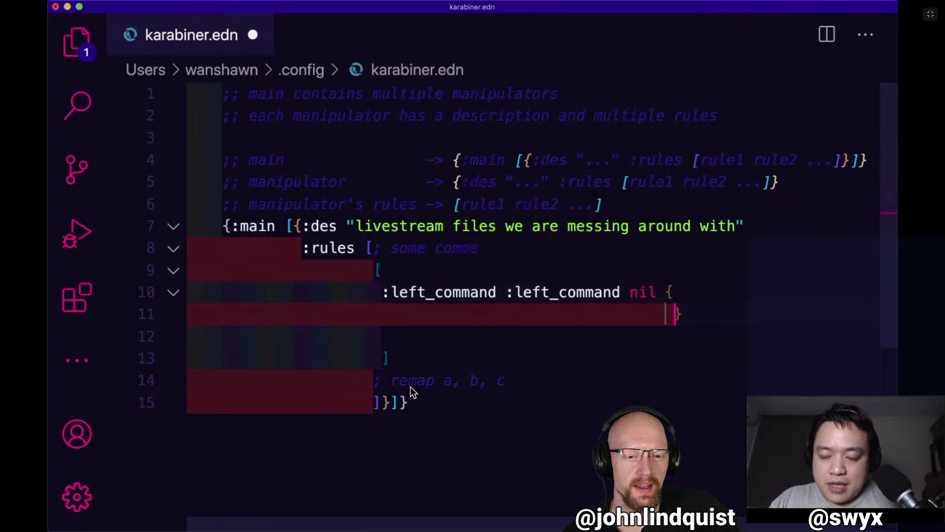
key("Return")
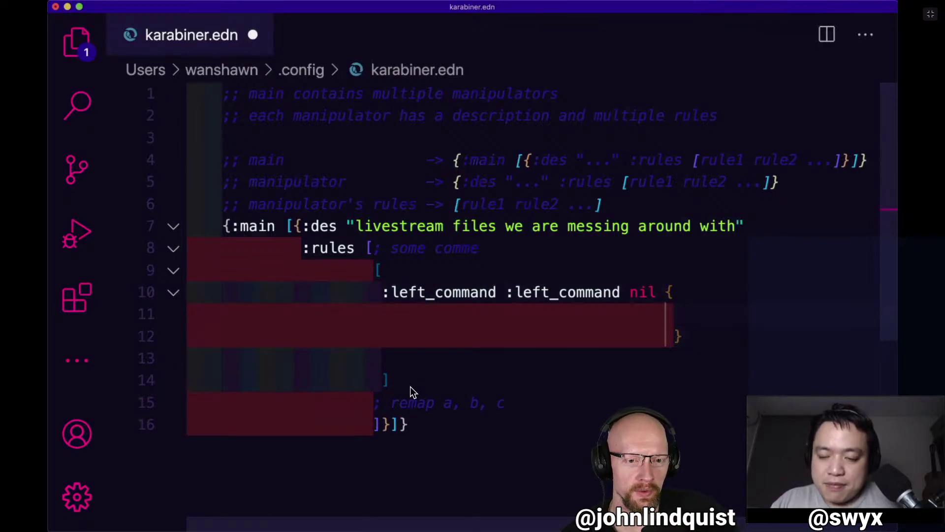
type(":alone")
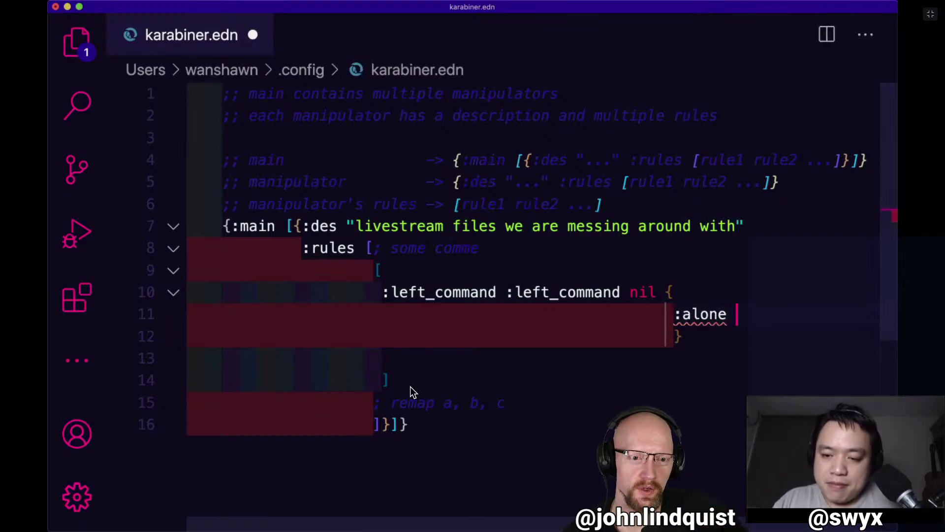
type(":a")
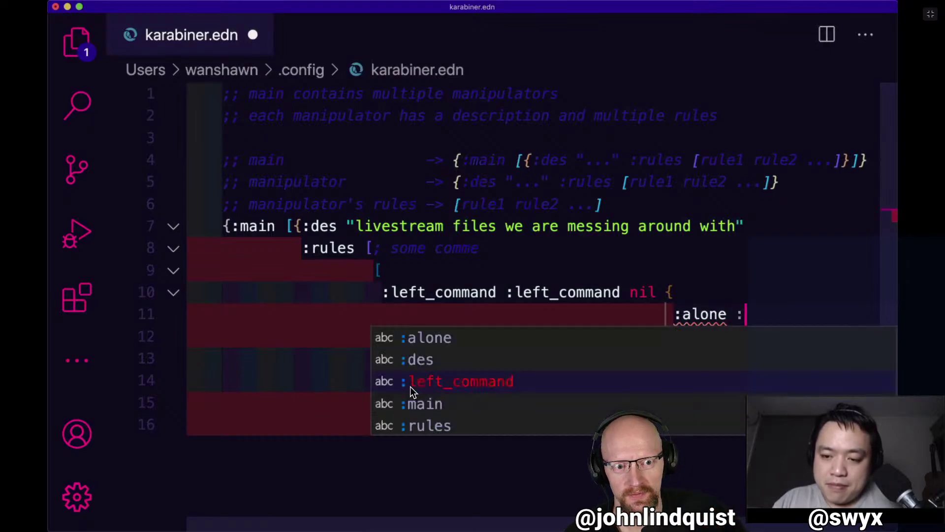
key("Escape")
left_click(775, 313)
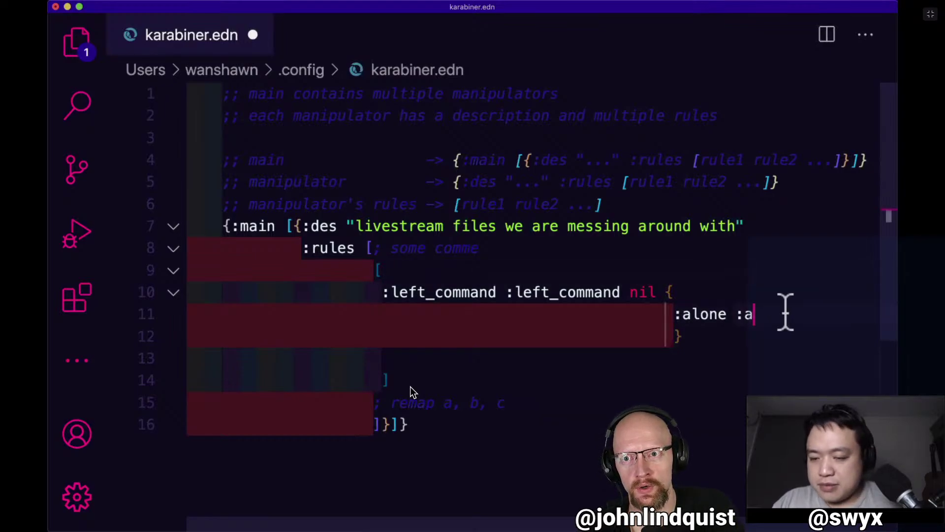
key("super+s")
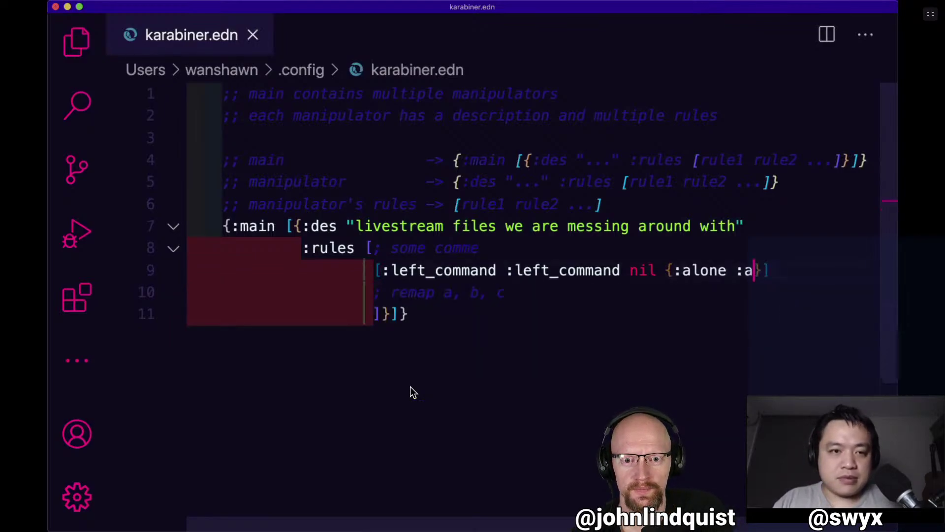
Open the integrated terminal and run goku to compile the saved configuration.
key("ctrl+grave")
type("cg")
key("BackSpace")
key("BackSpace")
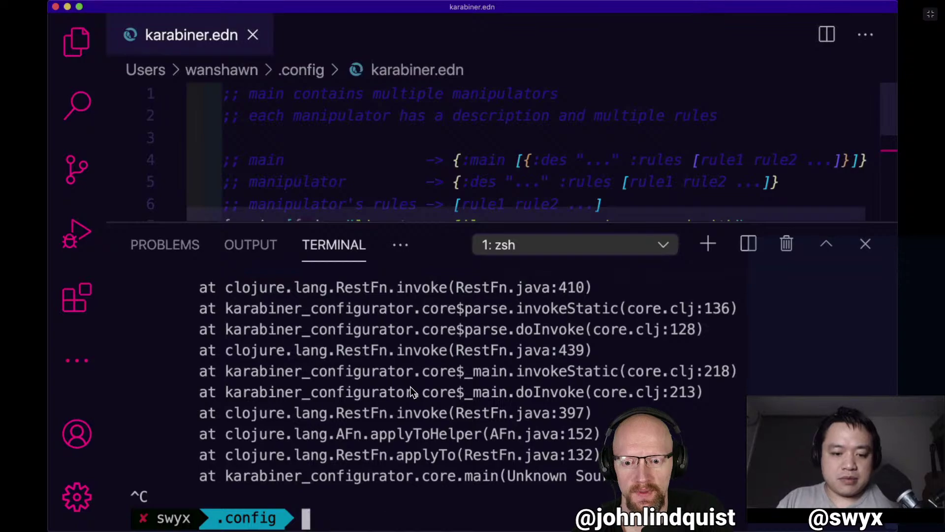
type("goku")
key("Return")
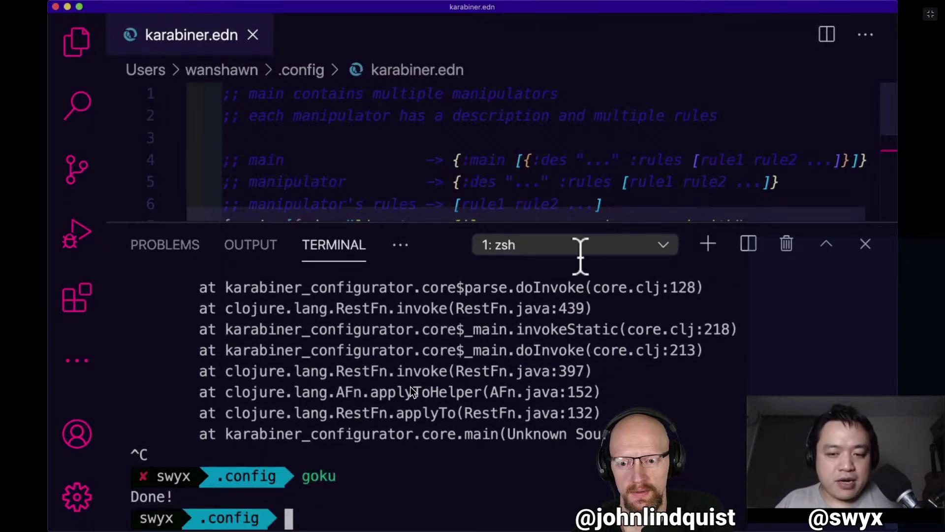
Reduce the terminal's height so the rules are readable, and run gokuw to watch the configuration.
left_click_drag(596, 222, 598, 394)
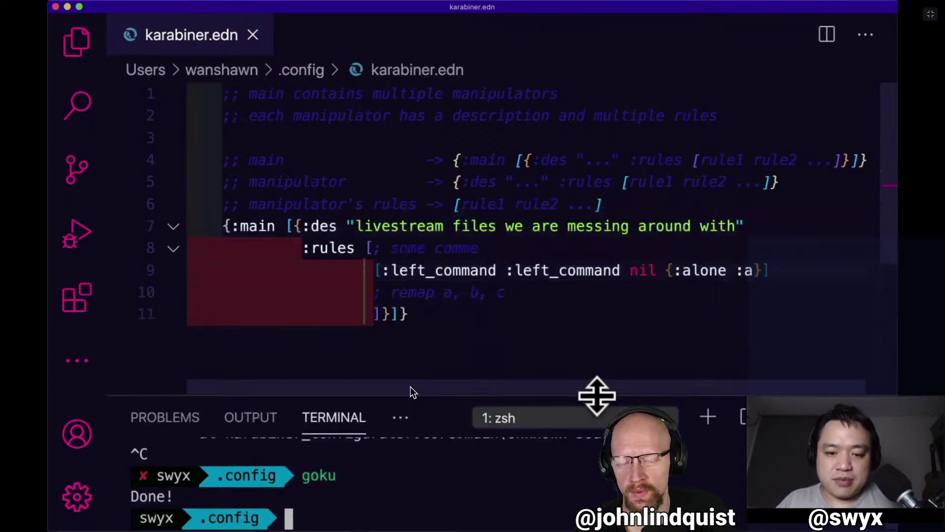
type("gokuw")
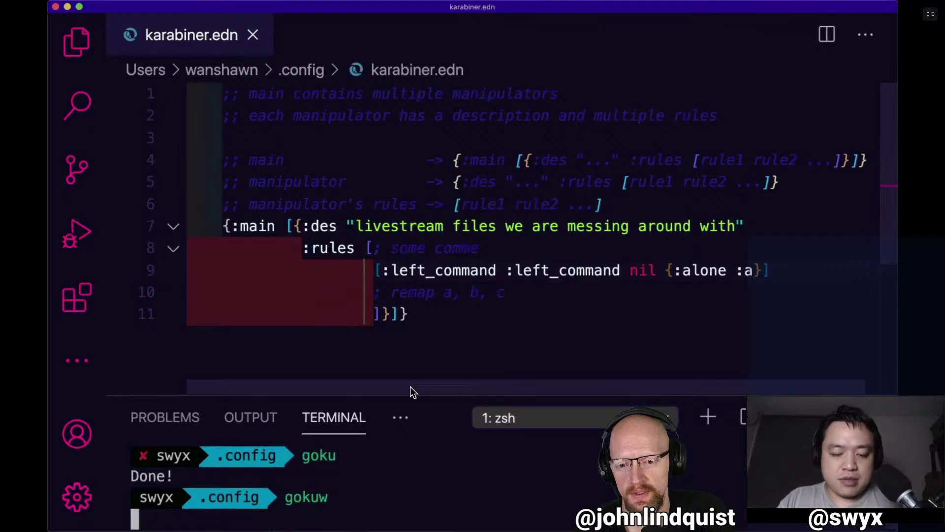
key("Return")
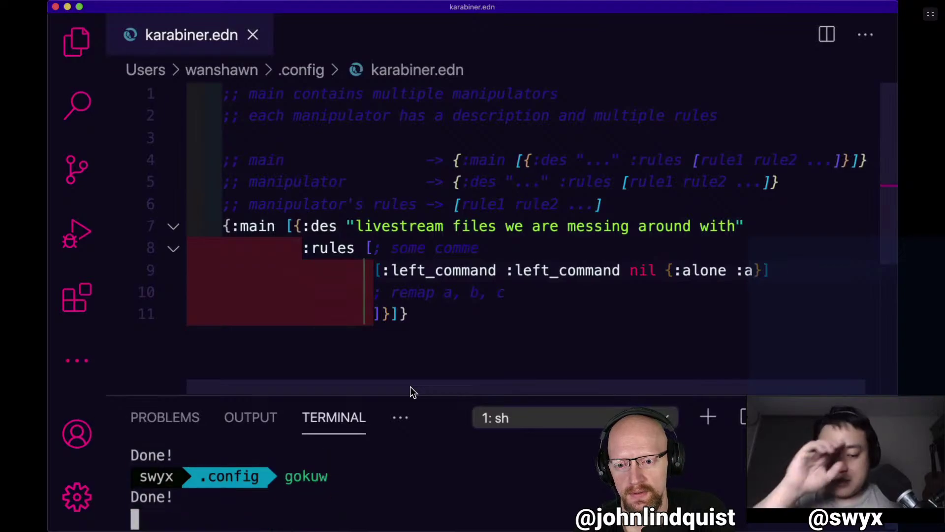
Find Karabiner-Elements with a system-wide search for "karab" and open its preferences.
left_click(569, 331)
key("super+space")
type("key")
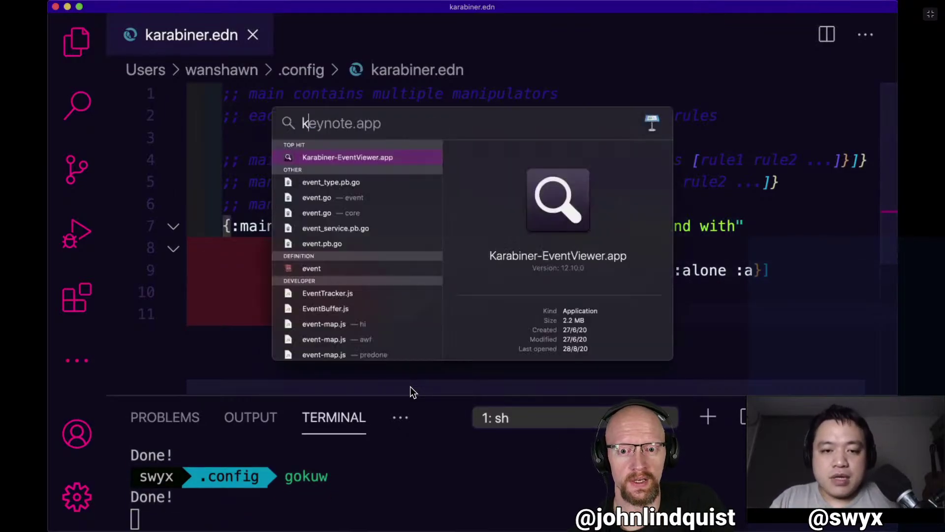
key("Down")
key("Down")
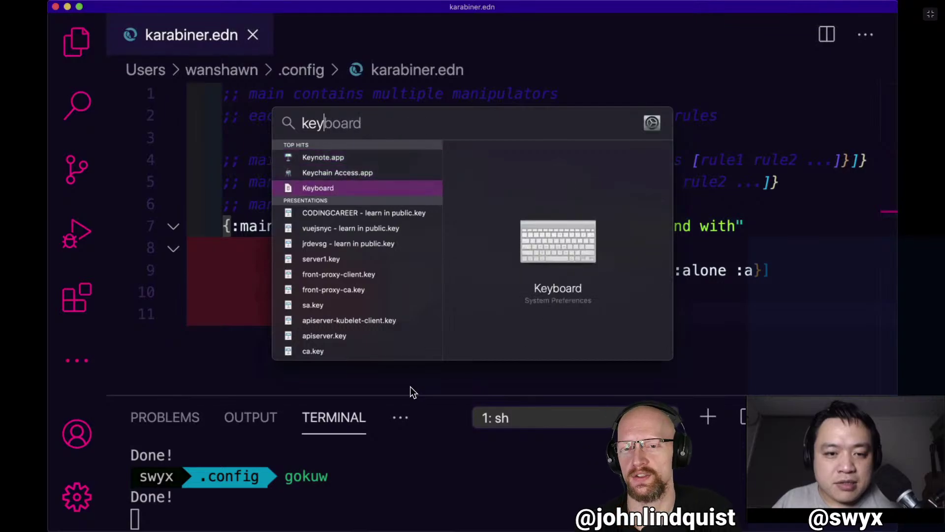
key("BackSpace")
key("BackSpace")
type("arab")
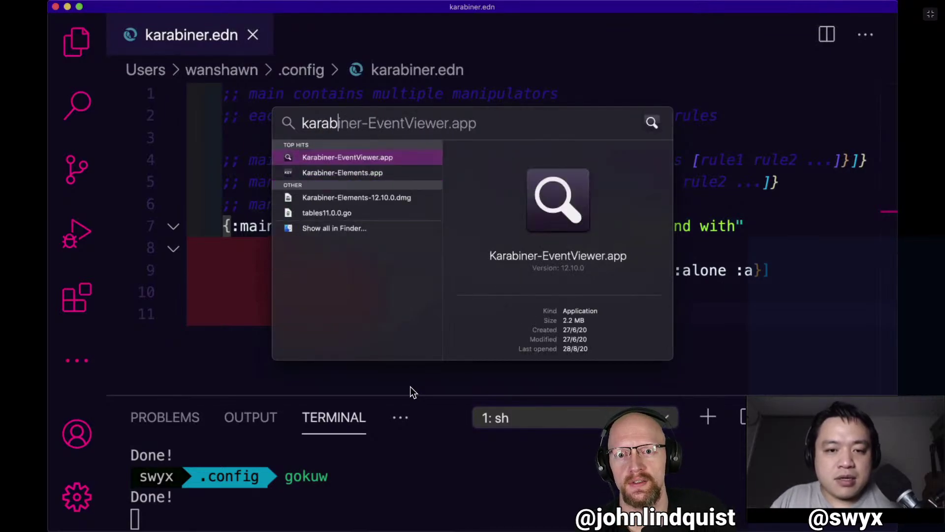
key("Return")
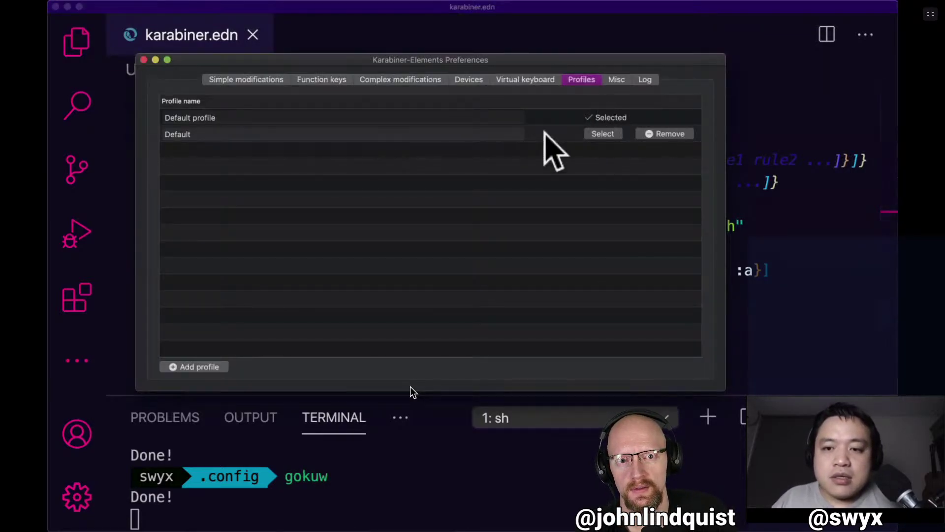
Activate the profile named Default, move the preferences window off the code, and return to the karabiner.edn editor.
left_click(602, 133)
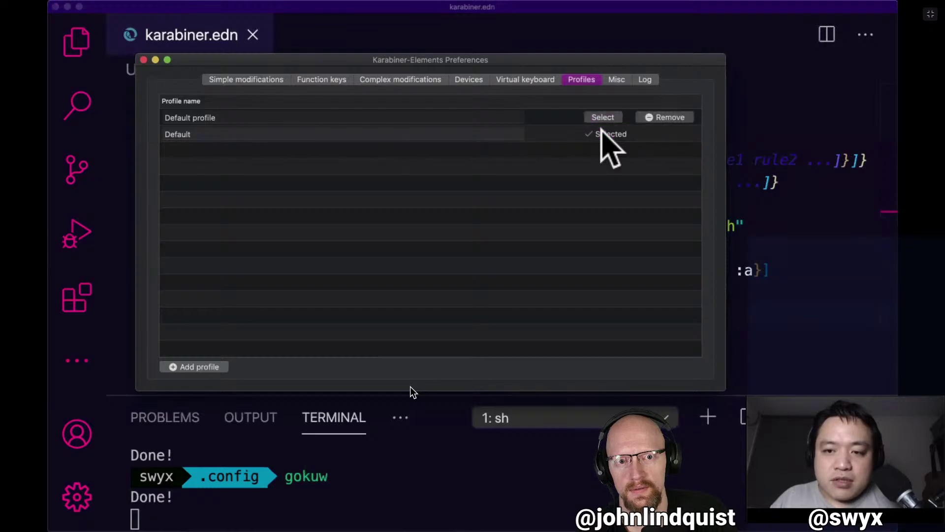
left_click_drag(205, 59, 318, 256)
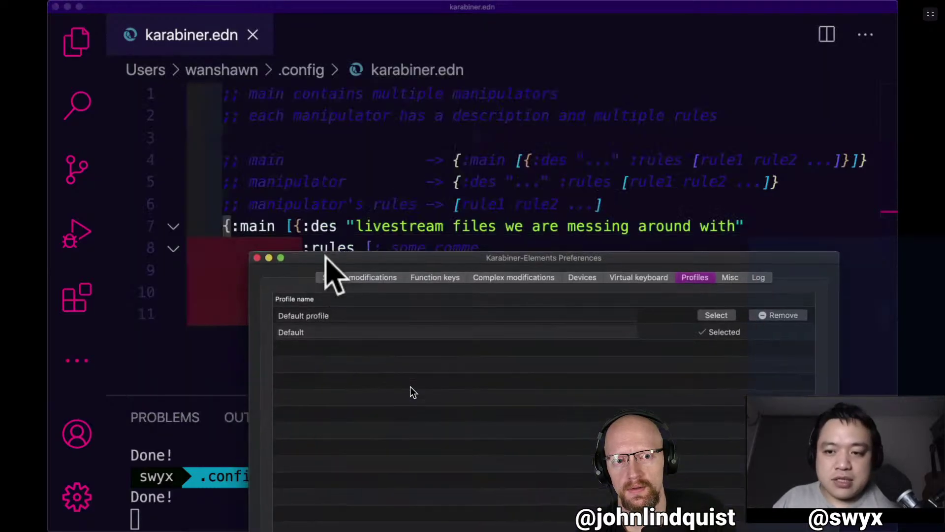
left_click(571, 223)
left_click(673, 298)
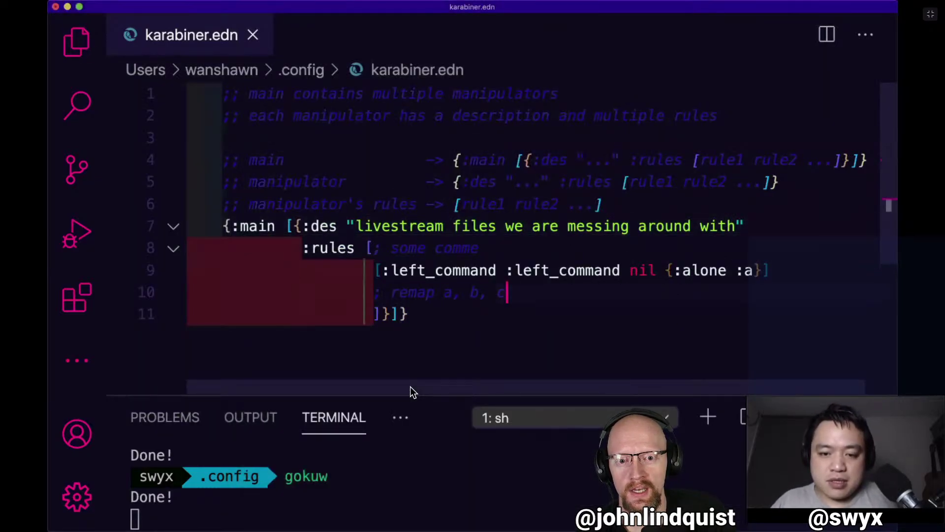
Test the left-command-alone rule by producing a run of a's after the comment "remap a, b, c", and delete the extra letters.
type("aaaaaaa")
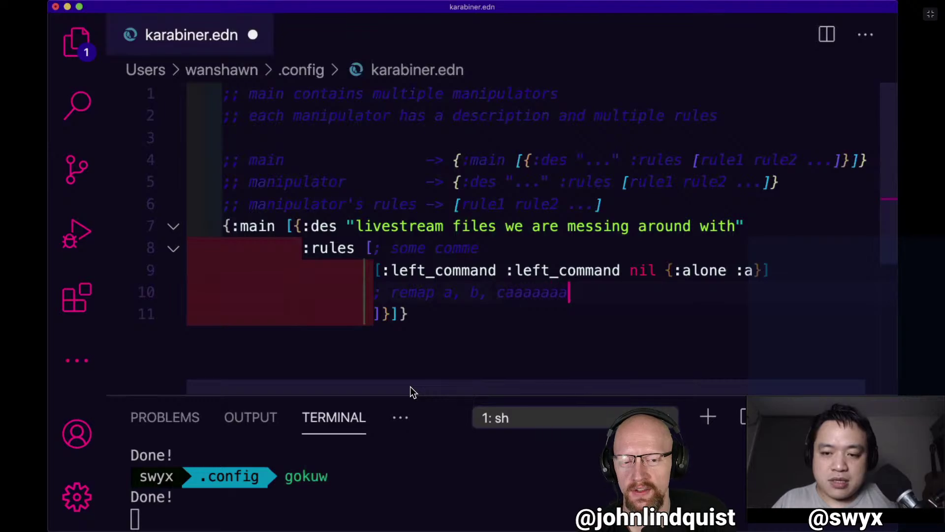
type("aaaaaaaaaaa")
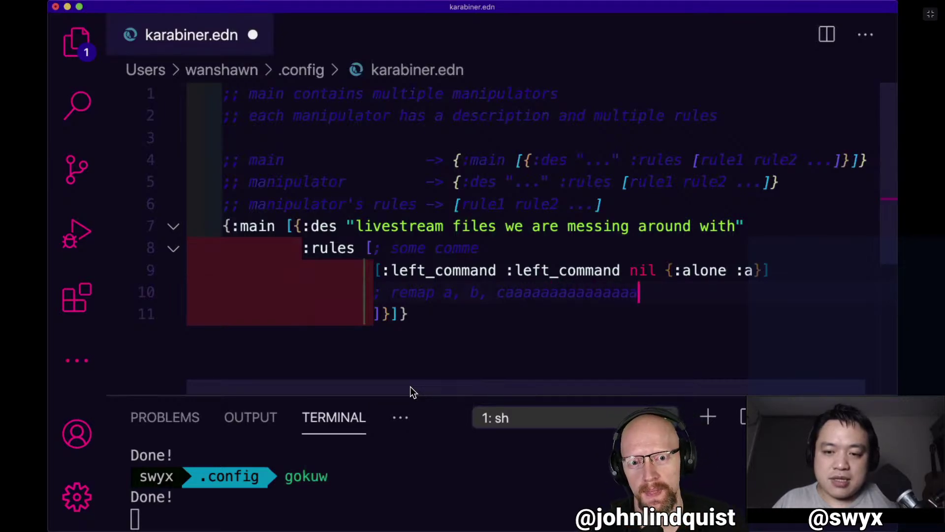
type("aaaaaa")
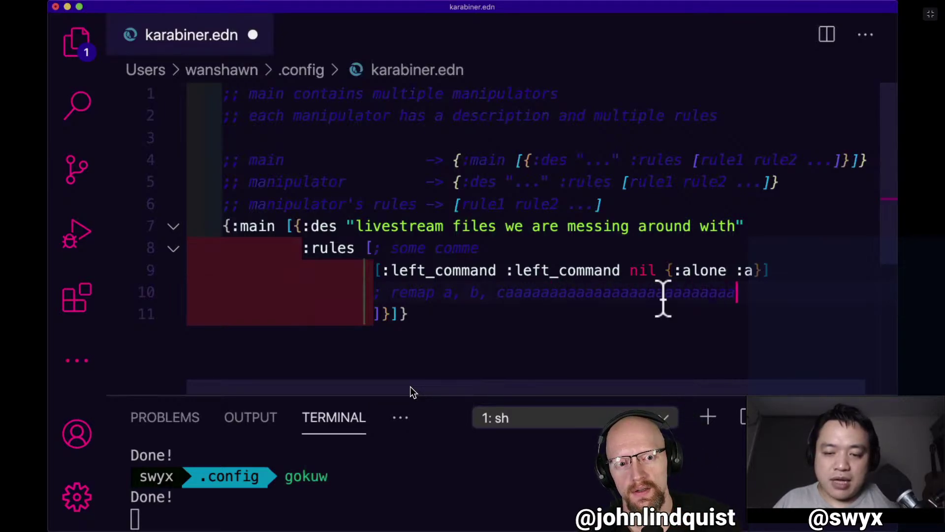
left_click(508, 294, "shift")
key("BackSpace")
Repeat the rule test with a shorter run of a's, restore the comment to "remap a, b, c", and switch away from the editor.
type("aa")
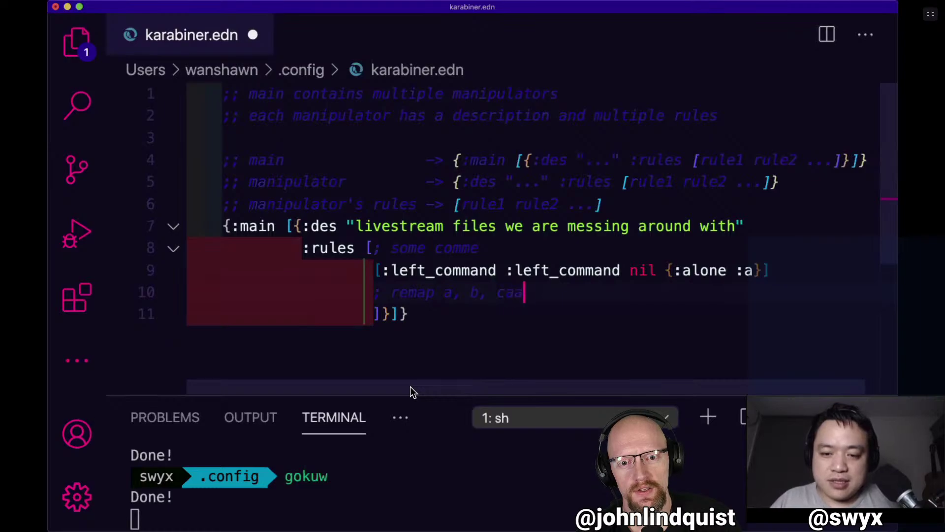
type("aaaaaaa")
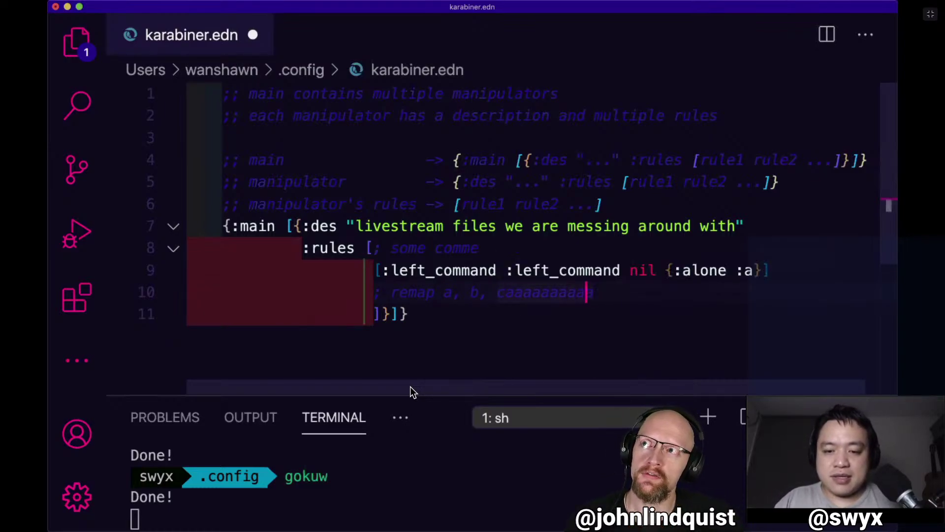
key("super+Left")
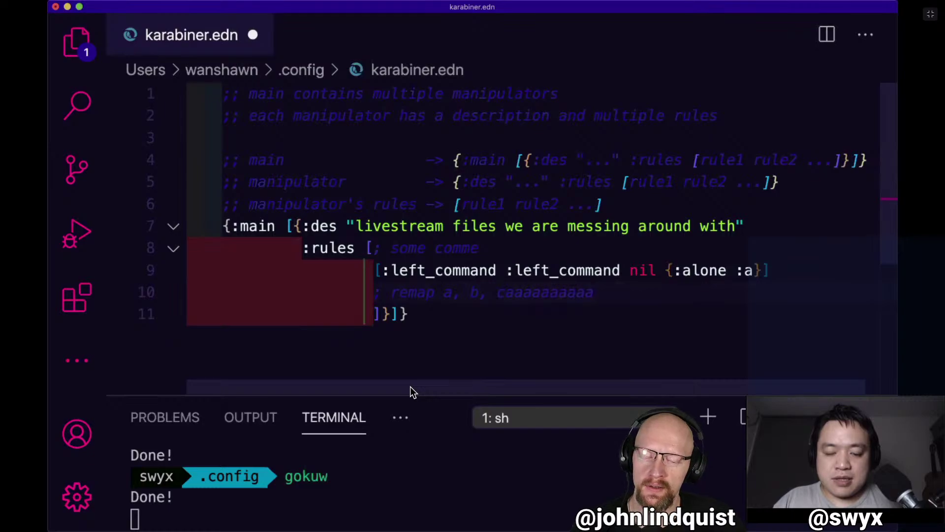
key("shift+End")
key("BackSpace")
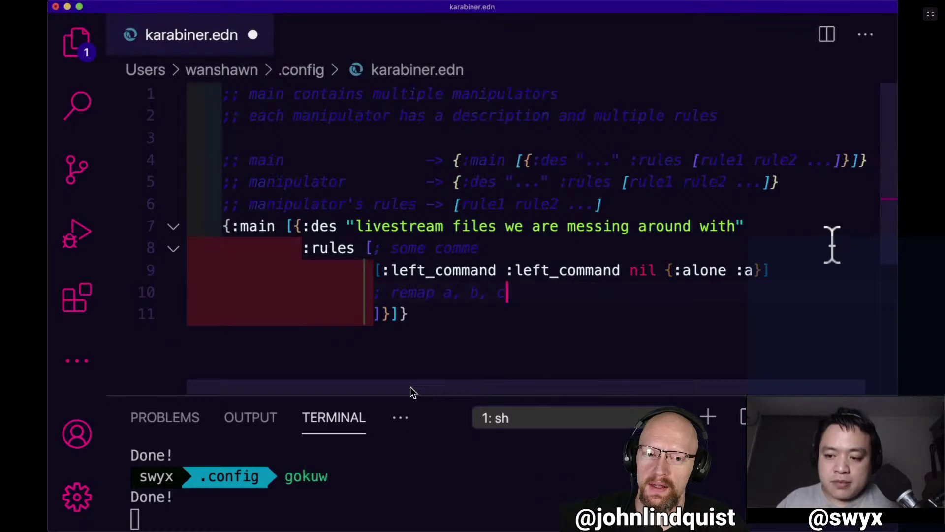
key("super+Tab")
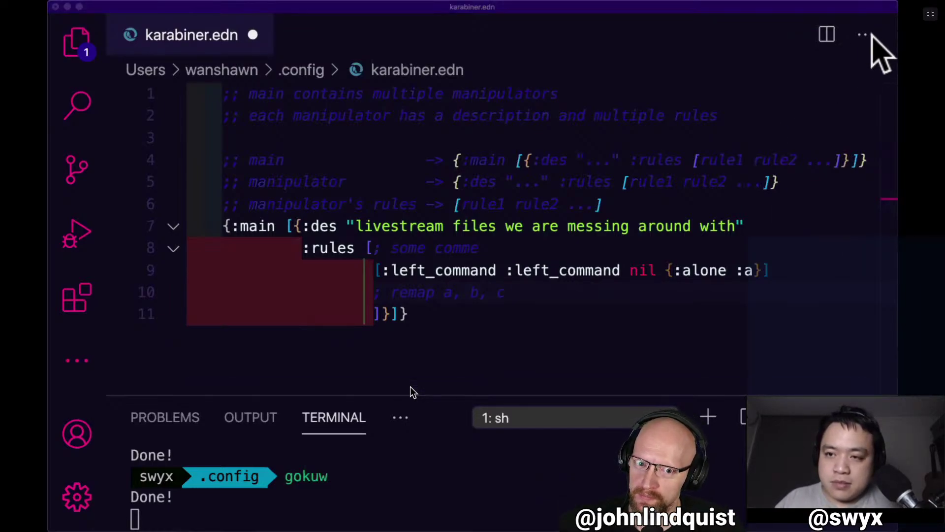
Narrow the code editor window and arrange the EventViewer window beside it with its keyboard event log exposed.
left_click(879, 8)
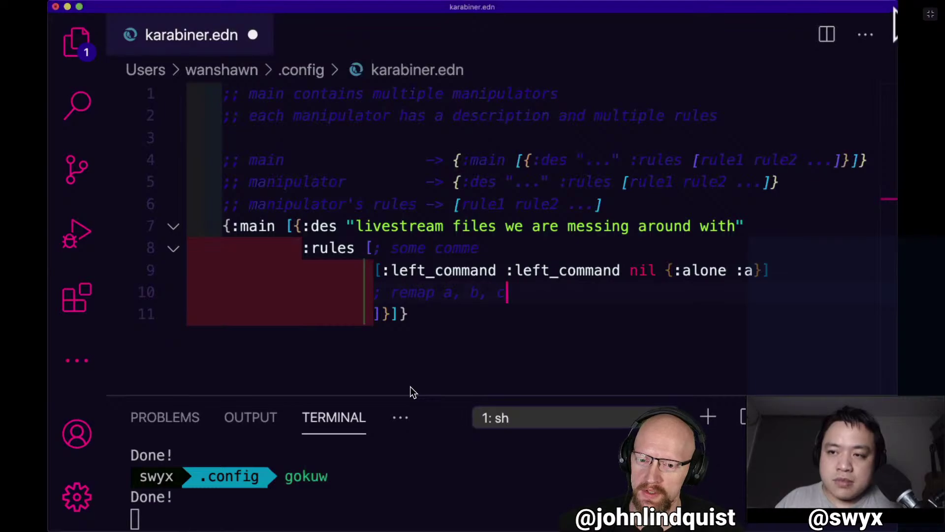
left_click_drag(858, 25, 700, 25)
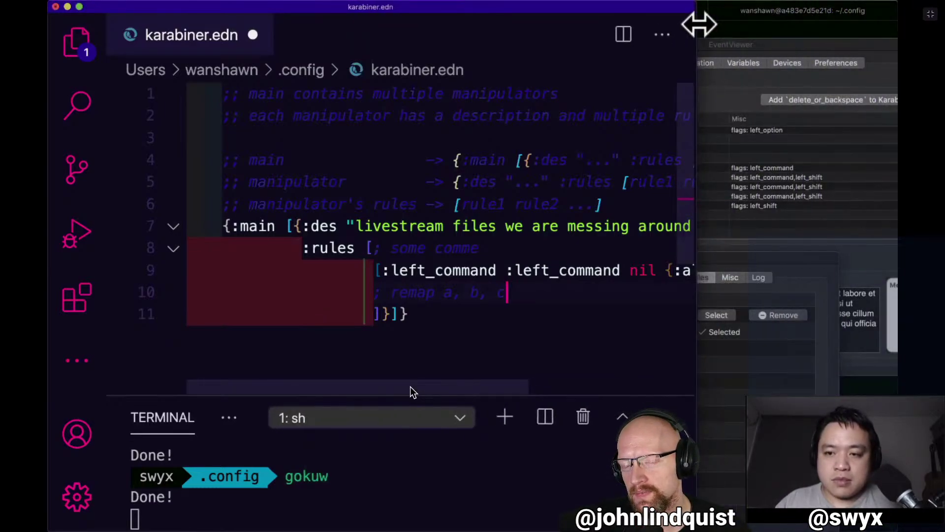
left_click(740, 59)
left_click_drag(886, 62, 804, 98)
left_click(635, 26)
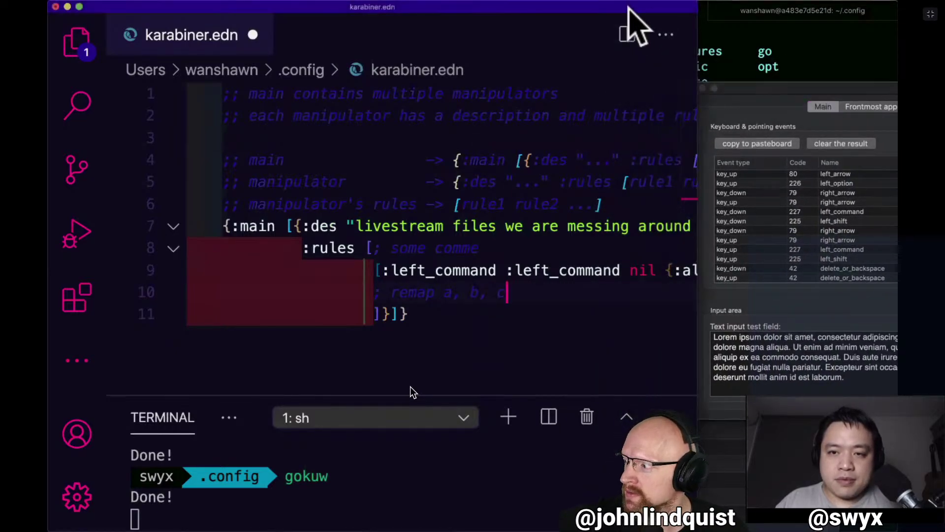
left_click_drag(701, 33, 689, 33)
Zoom the editor out one level and complete the line 8 comment as "some comment".
left_click(539, 247)
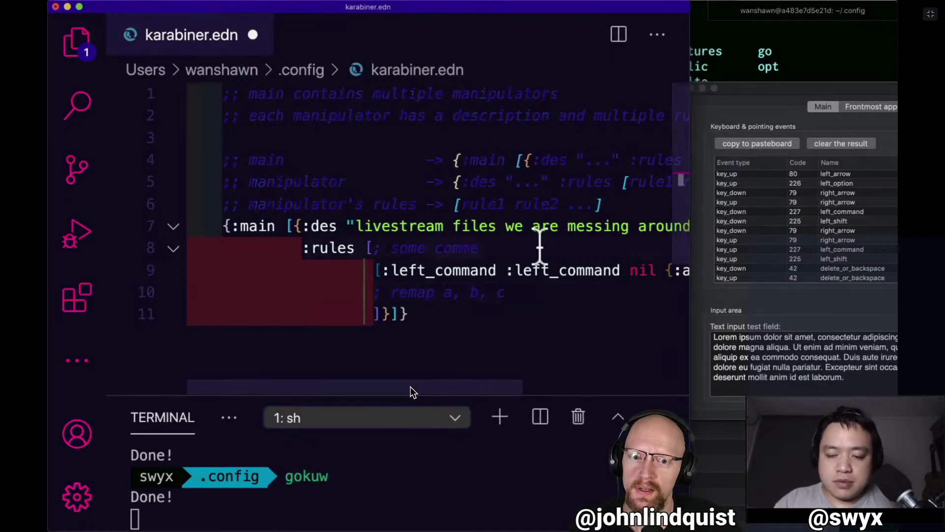
key("super+minus")
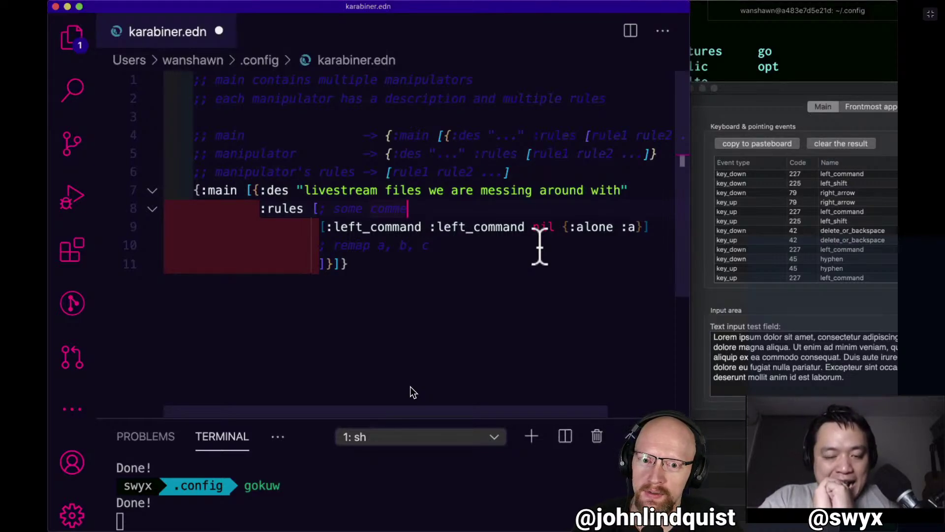
type("nt")
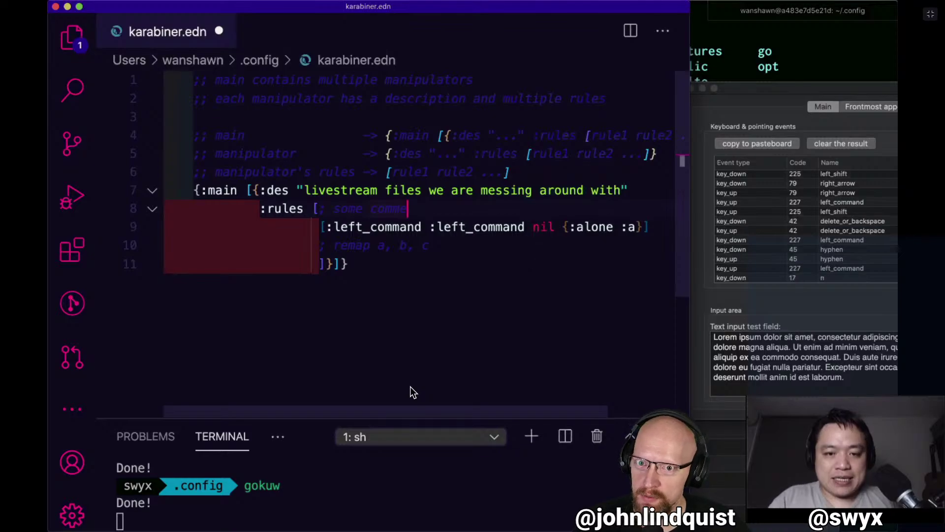
Replace the line 10 comment text with "some comment" and select the occurrences of "comment" in the file.
key("Down")
key("Down")
key("alt+Left")
key("alt+Left")
key("alt+Left")
key("alt+Left")
key("alt+Left")
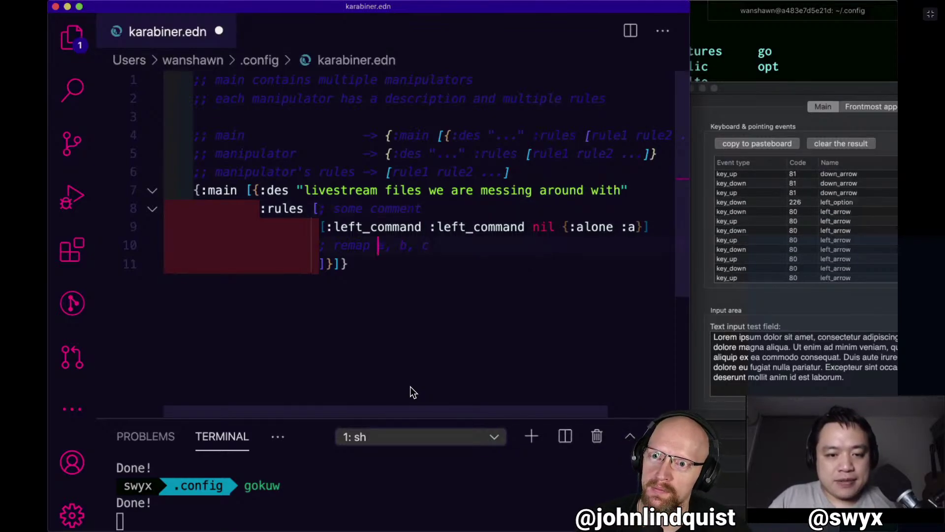
key("alt+Right")
key("Right")
key("cmd+shift+Right")
type("some")
key("BackSpace")
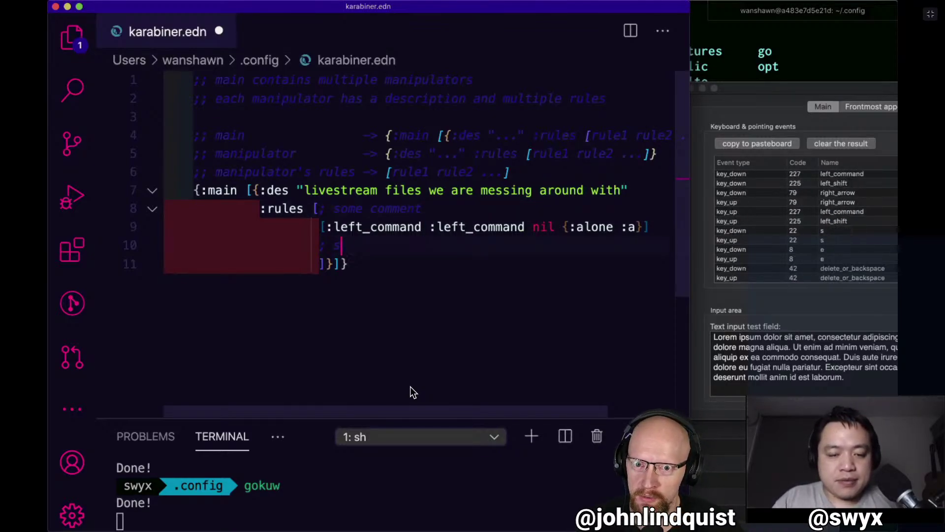
type("ome comment")
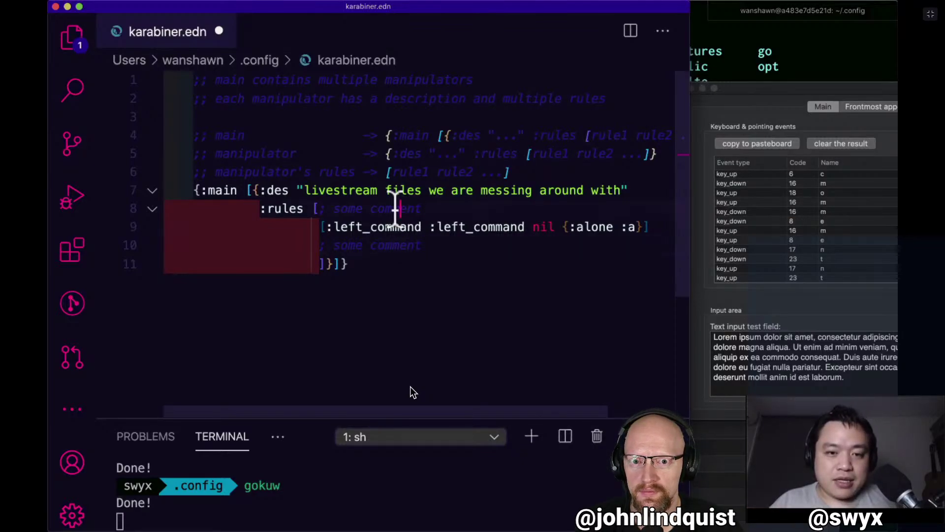
key("super+d")
key("super+d")
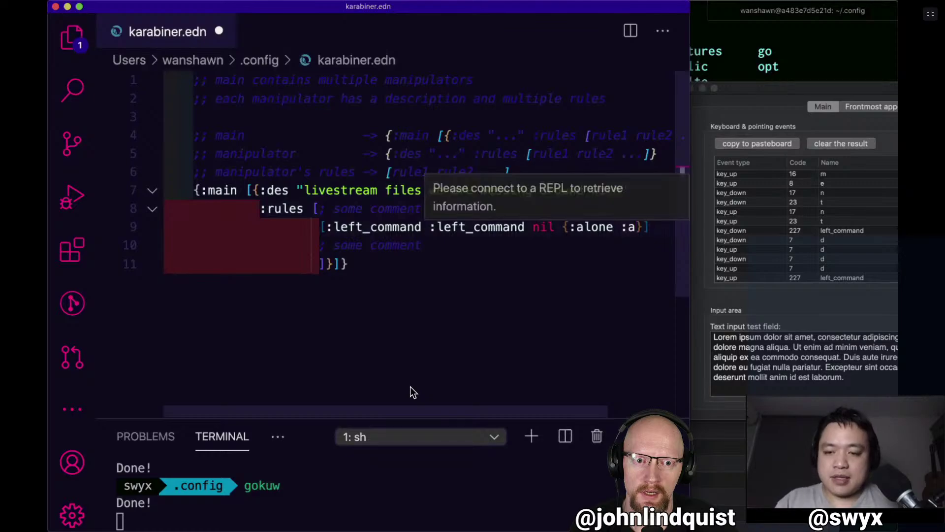
key("BackSpace")
type("command")
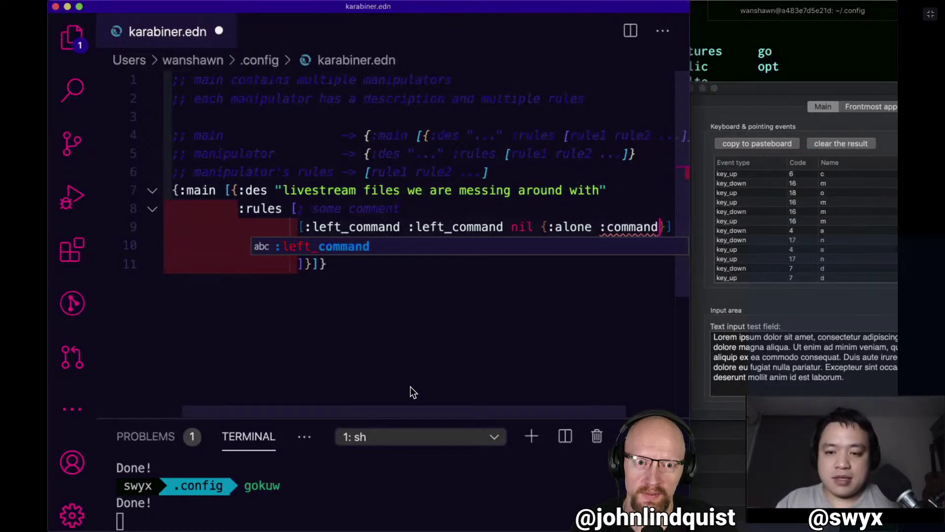
key("BackSpace")
key("BackSpace")
key("BackSpace")
key("BackSpace")
key("BackSpace")
key("BackSpace")
key("BackSpace")
key("BackSpace")
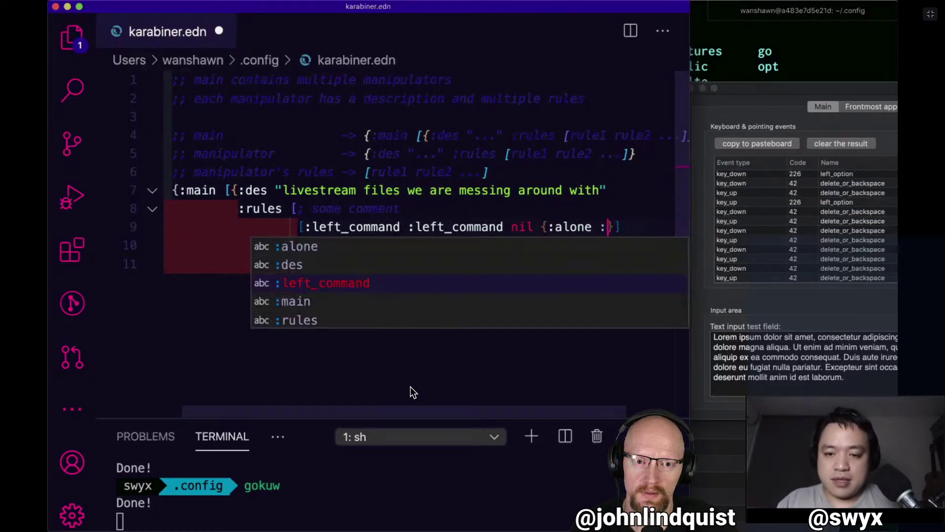
Set the :alone action of the left_command rule to :!Cd and save the file.
type("!")
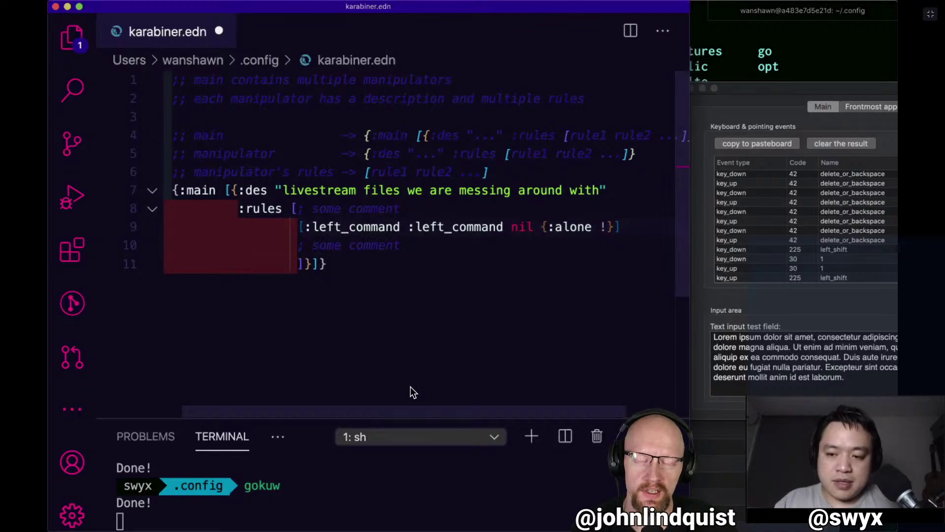
key("BackSpace")
type(":!")
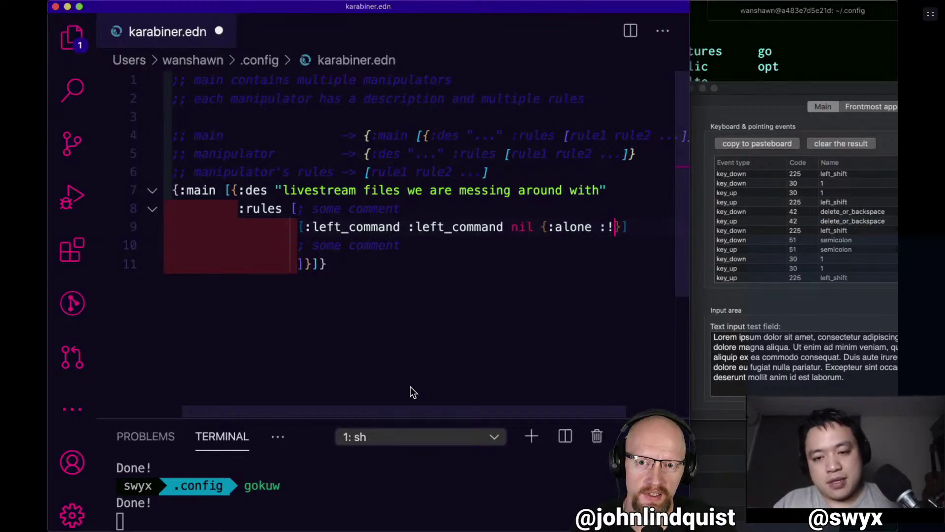
type("d")
key("BackSpace")
type("C")
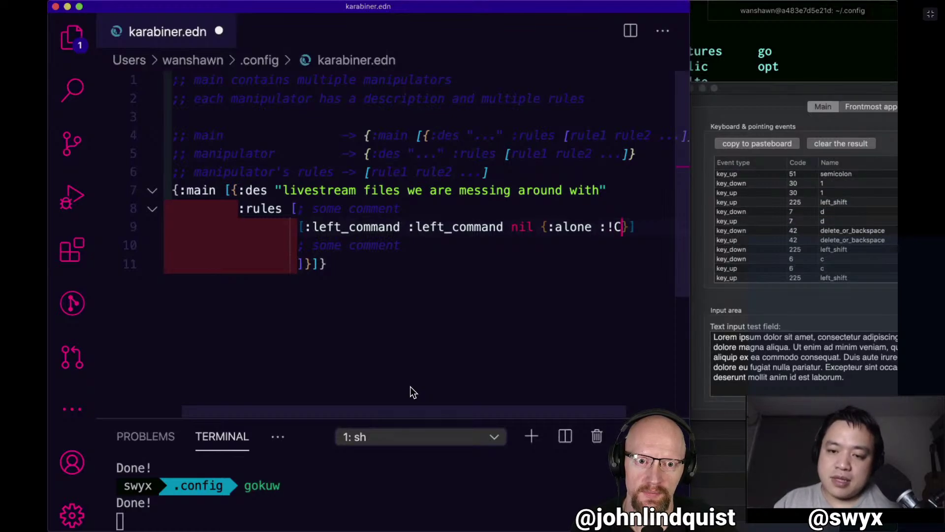
type("d")
key("super+s")
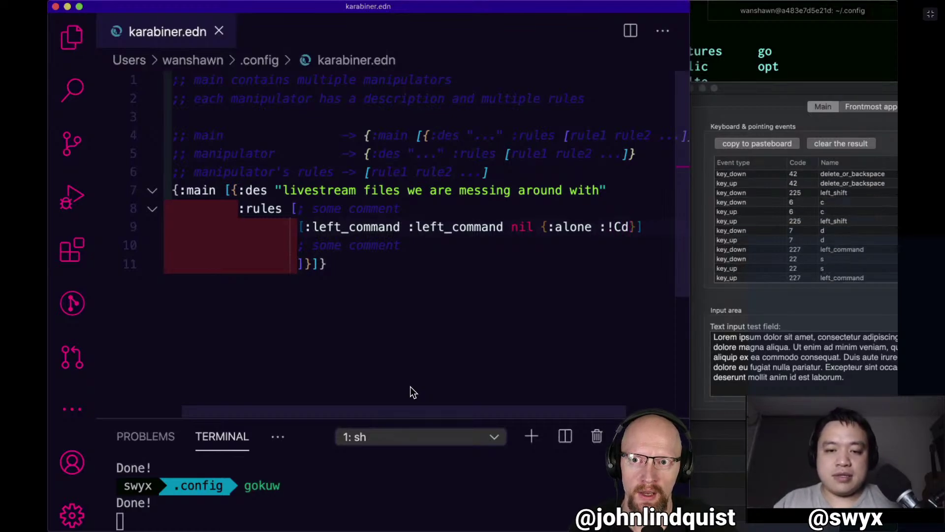
Test occurrence selection on the word "comment" in the line 8 comment.
left_click(380, 209)
key("super+d")
key("super+d")
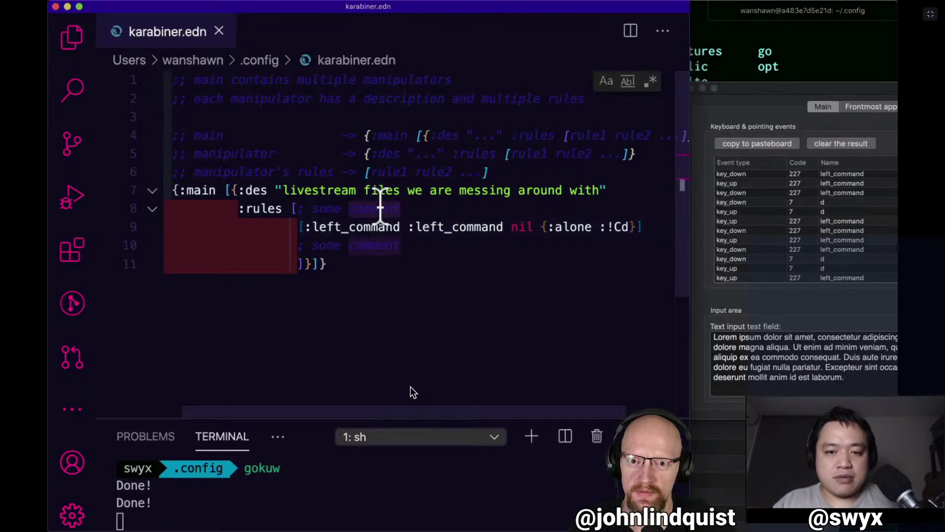
Add a sample first name two lines below the rules and duplicate it to fill lines 13 through 21.
left_click(453, 280)
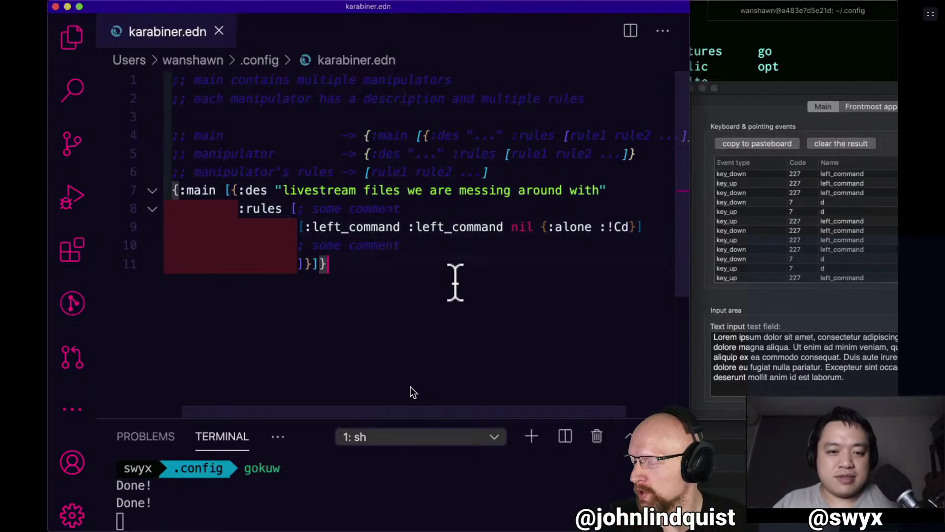
key("Return")
key("Return")
type("john")
key("shift+alt+Down")
key("shift+alt+Down")
key("shift+alt+Down")
key("shift+alt+Down")
key("shift+alt+Down")
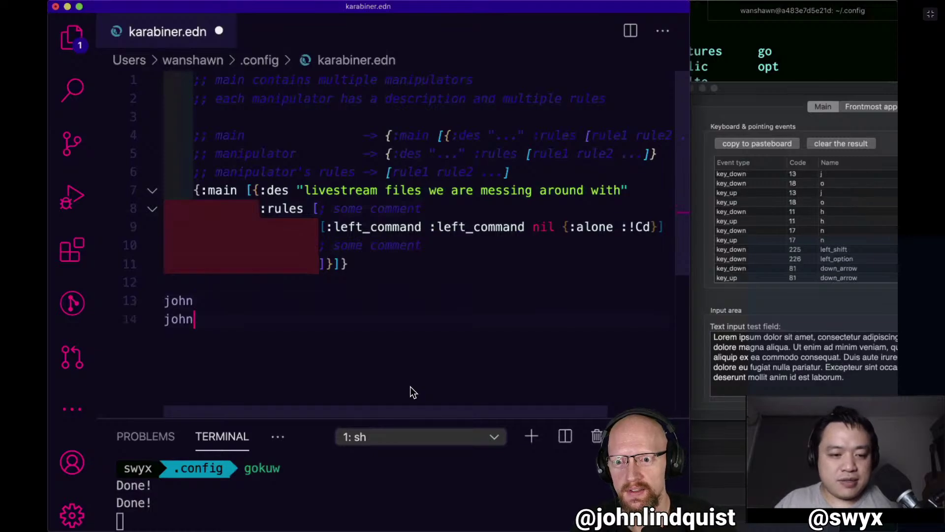
key("shift+alt+Down")
key("shift+alt+Down")
key("shift+alt+Down")
Select every occurrence of the sample name on lines 13 through 21.
key("Up")
key("Up")
key("Up")
key("Up")
key("Up")
key("Up")
key("Up")
key("Up")
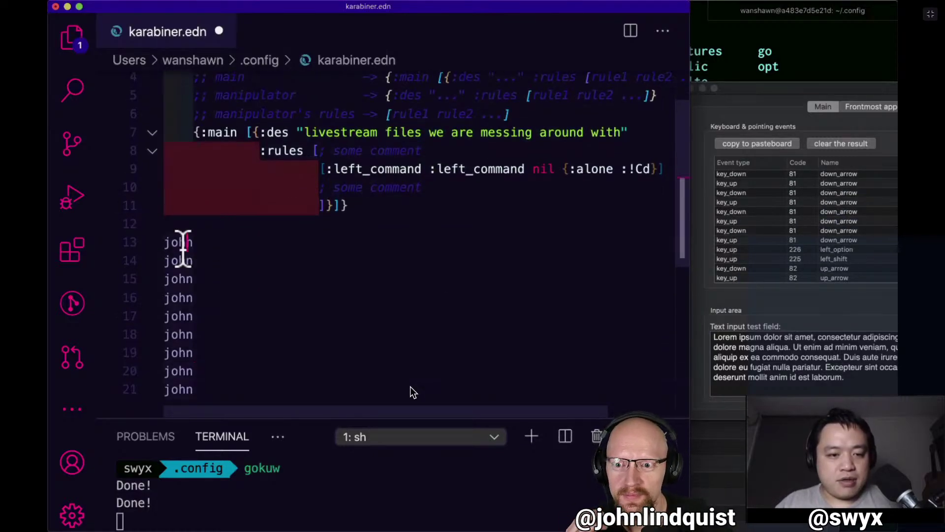
key("super+d")
key("super+d")
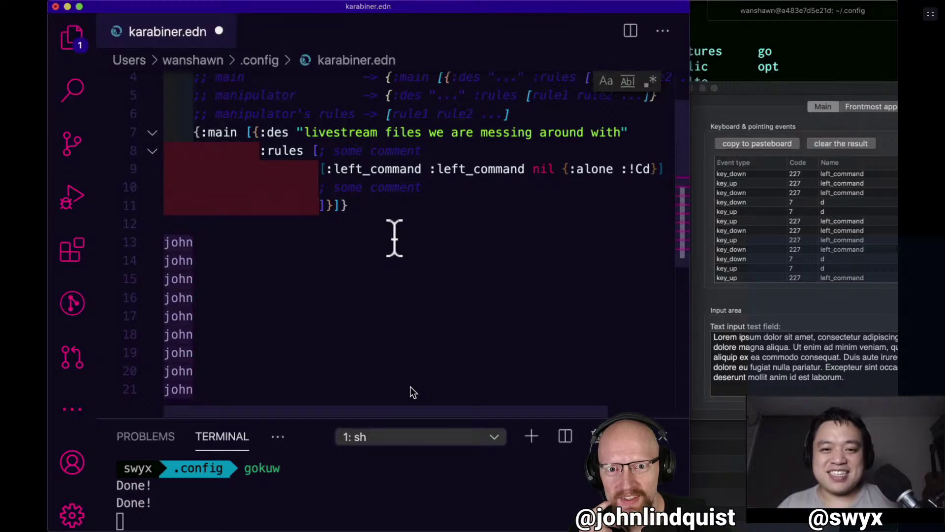
Move the multiple cursors back and forth through the sample names, and delete all the sample lines.
key("Left")
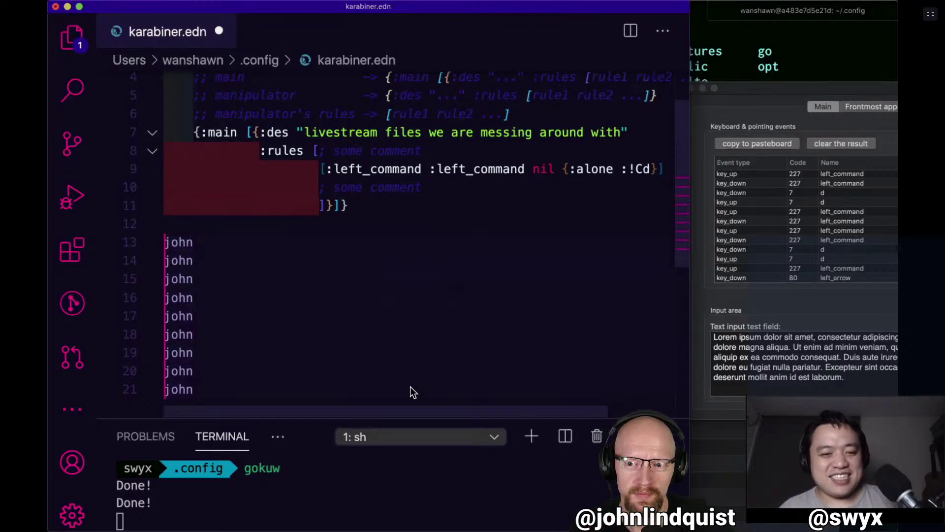
key("Right")
key("Right")
key("Left")
key("Left")
key("Left")
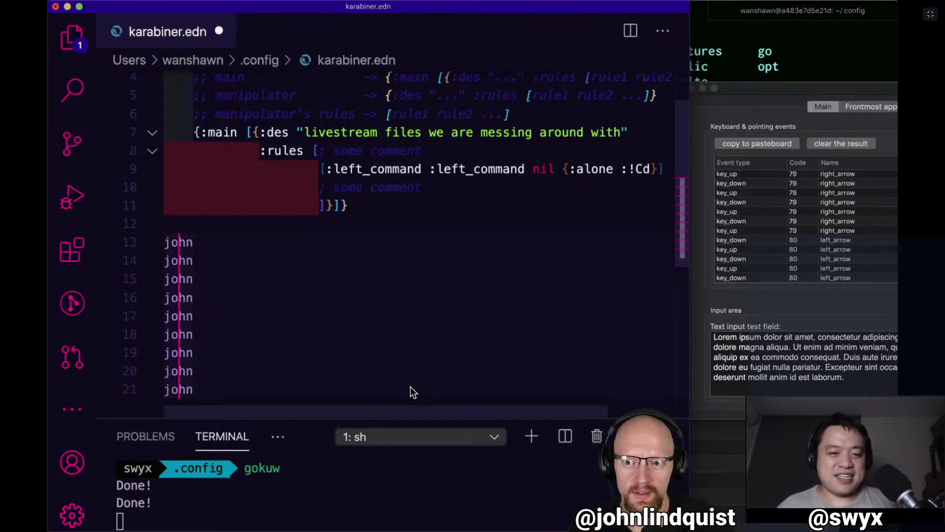
key("Right")
key("Right")
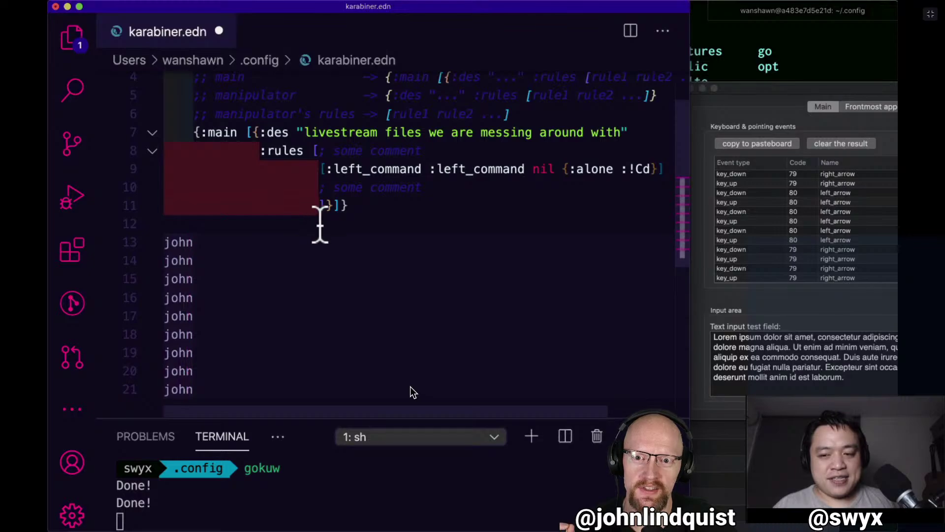
left_click_drag(314, 223, 377, 390)
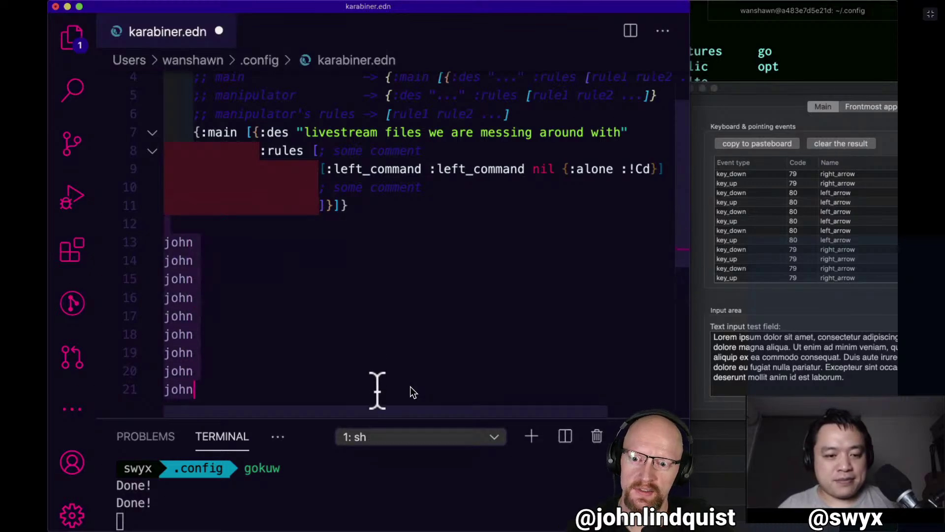
key("BackSpace")
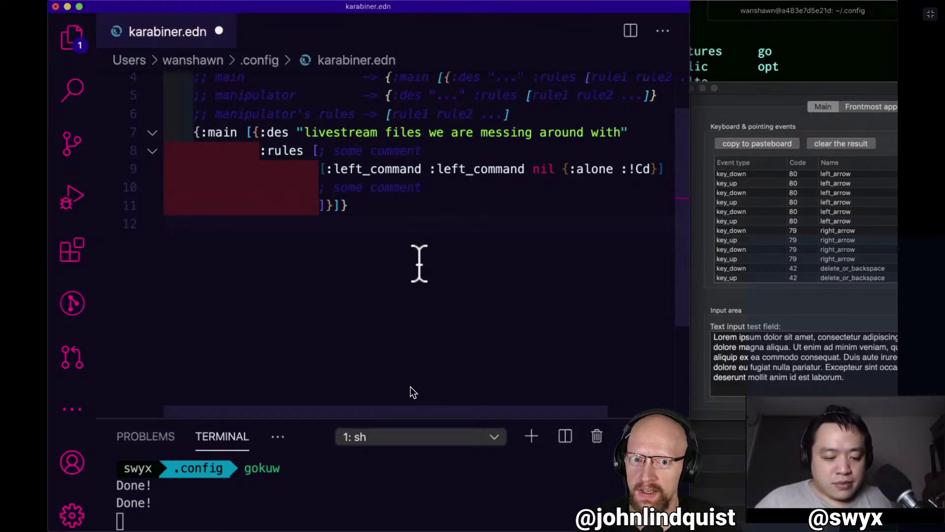
Insert the comment "; oneshot commands" on a new line above the left_command rule.
left_click(435, 151)
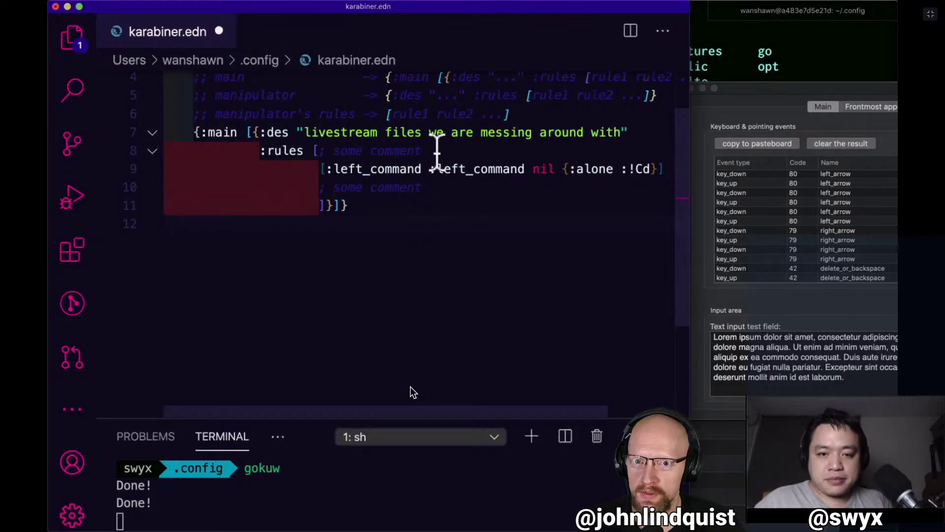
key("Return")
type("; ")
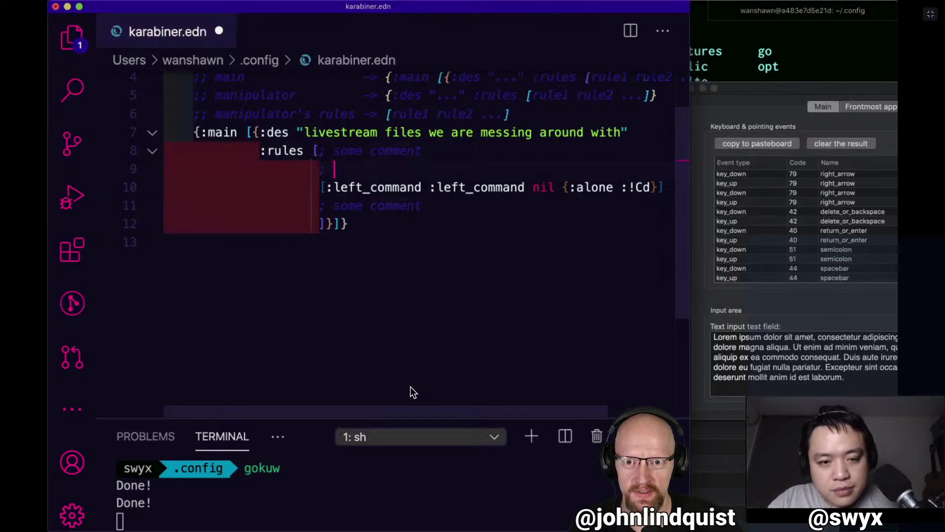
type("oneshot commands -")
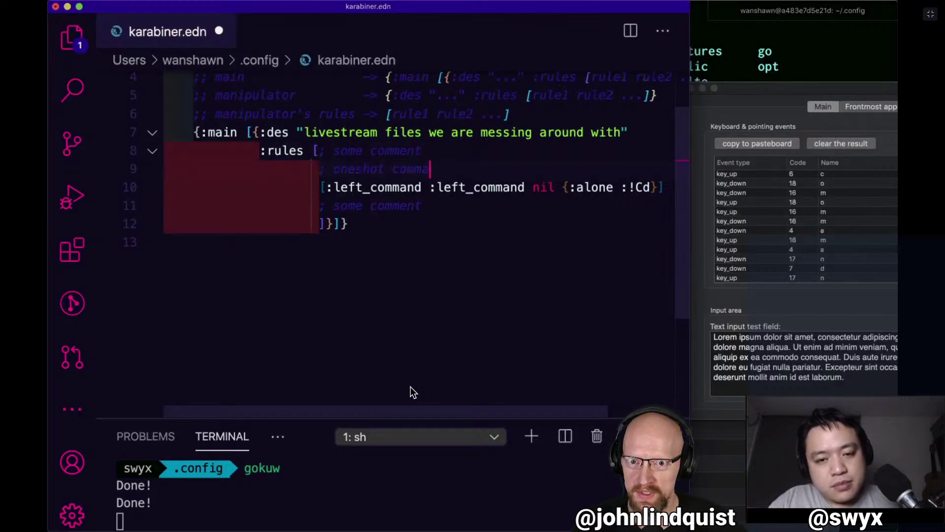
key("BackSpace")
key("BackSpace")
key("BackSpace")
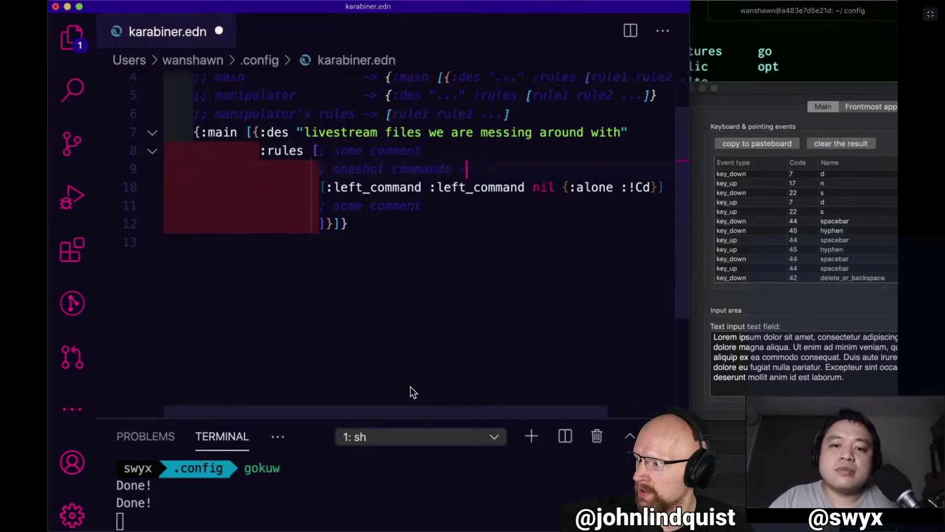
Add a "; left command" comment and place it directly above the left_command rule, leaving an empty comment line below the rule.
key("Down")
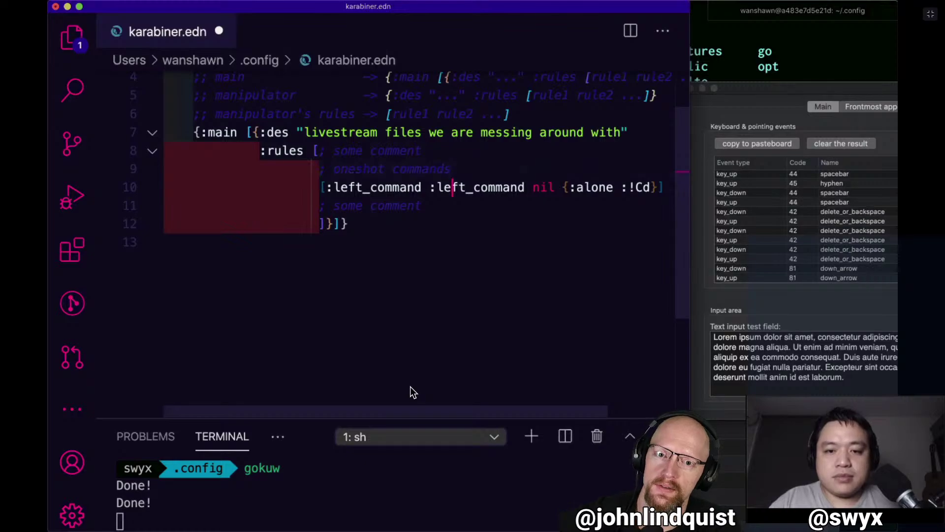
key("super+Right")
key("Return")
type("; left command")
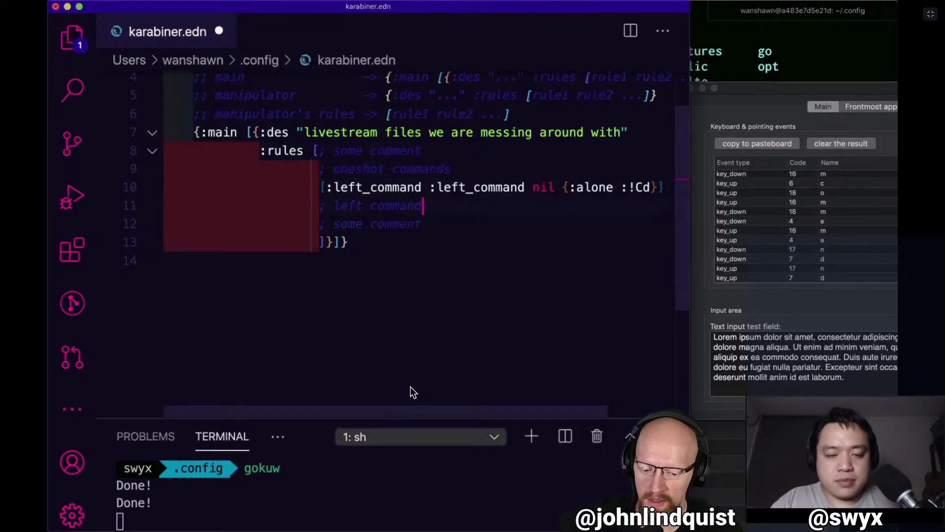
key("Return")
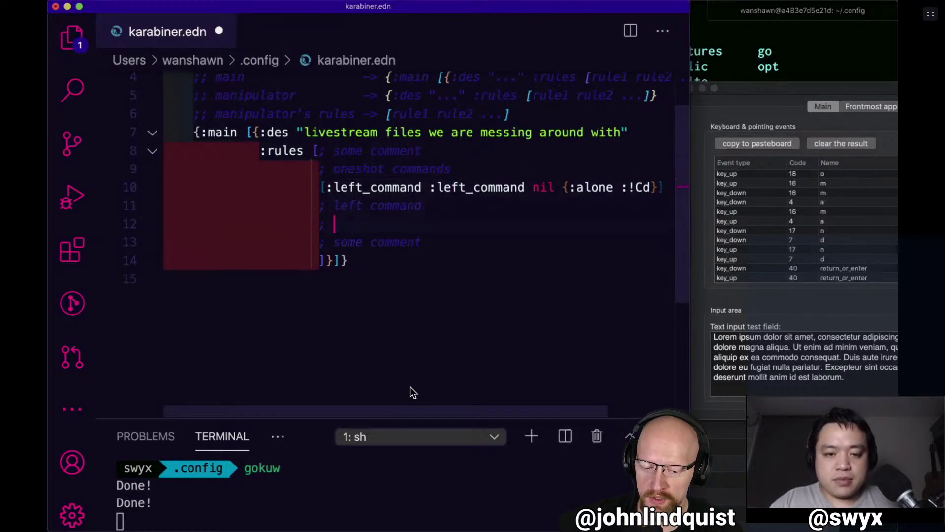
key("Up")
key("alt+Up")
Insert an extra semicolon before "oneshot commands" and return to the empty comment line below the rule.
key("Up")
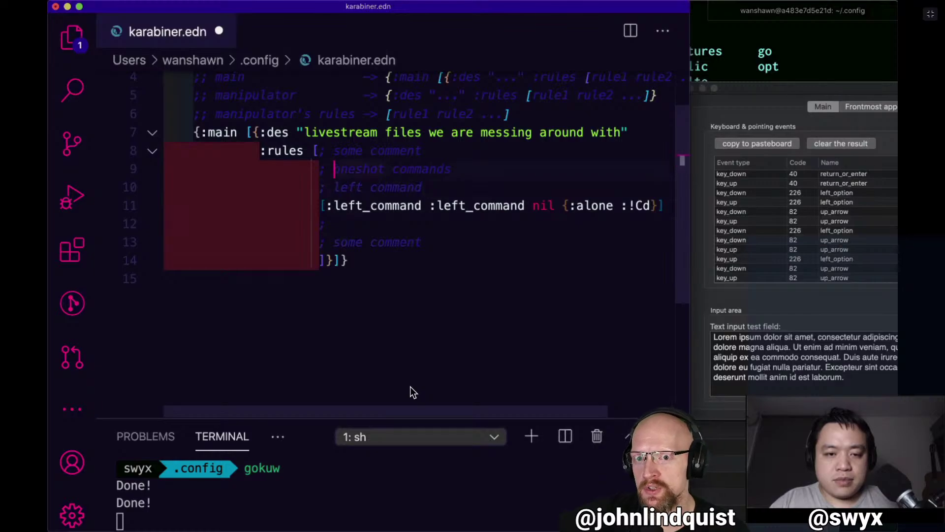
type(";")
key("Down")
key("Down")
key("Down")
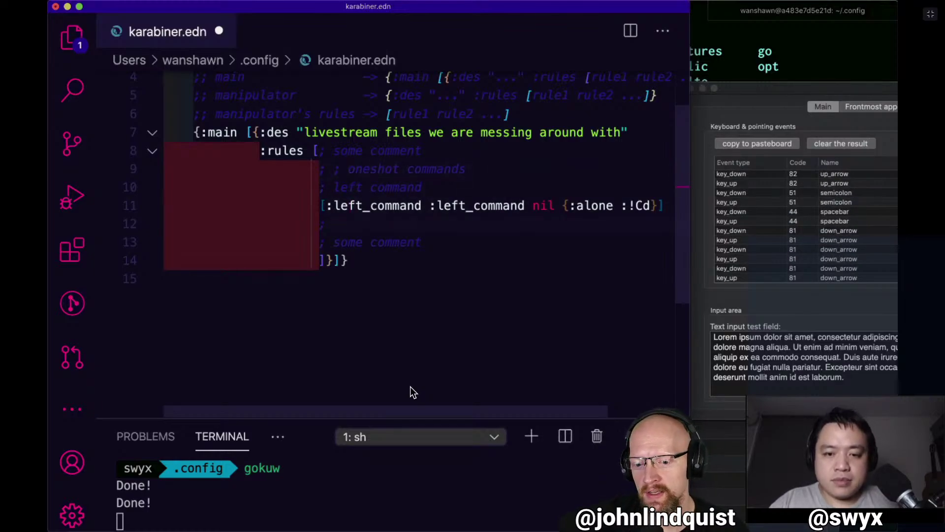
Turn the empty comment below the left_command rule into "; ideas:" and add an indented "shift + spacebar" comment line under it.
key("BackSpace")
key("BackSpace")
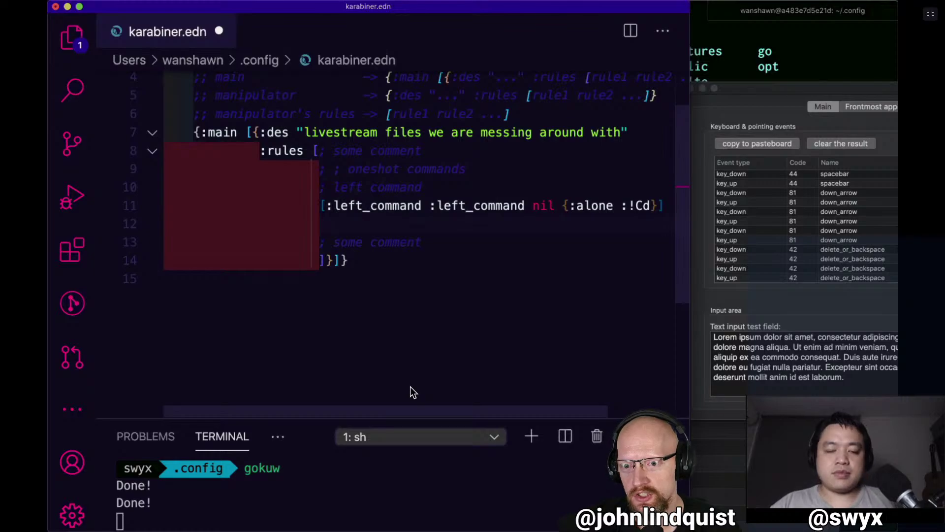
type("; ideas:")
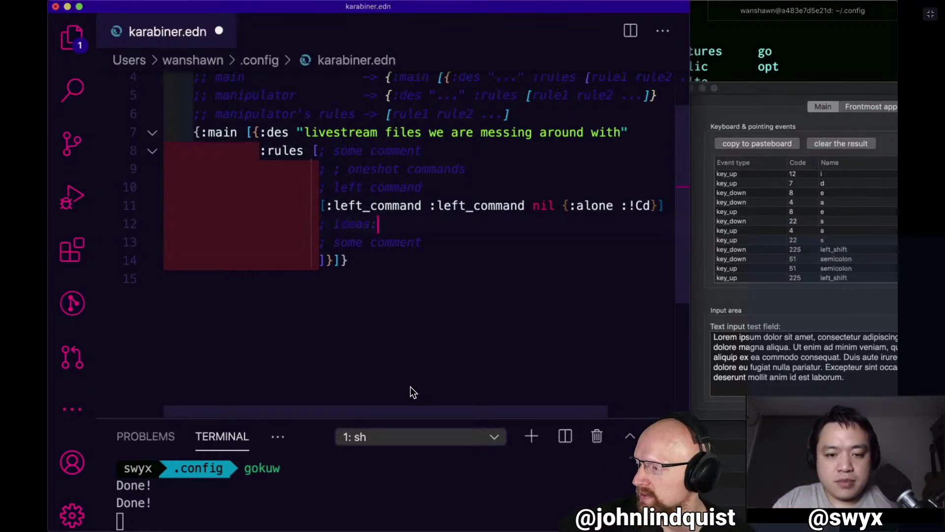
key("Return")
type("sh")
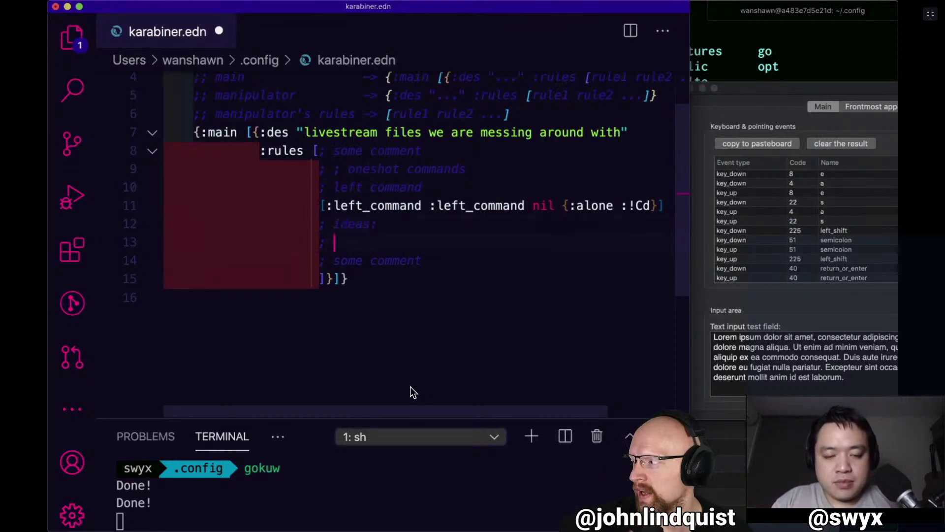
type("ift + spacebar")
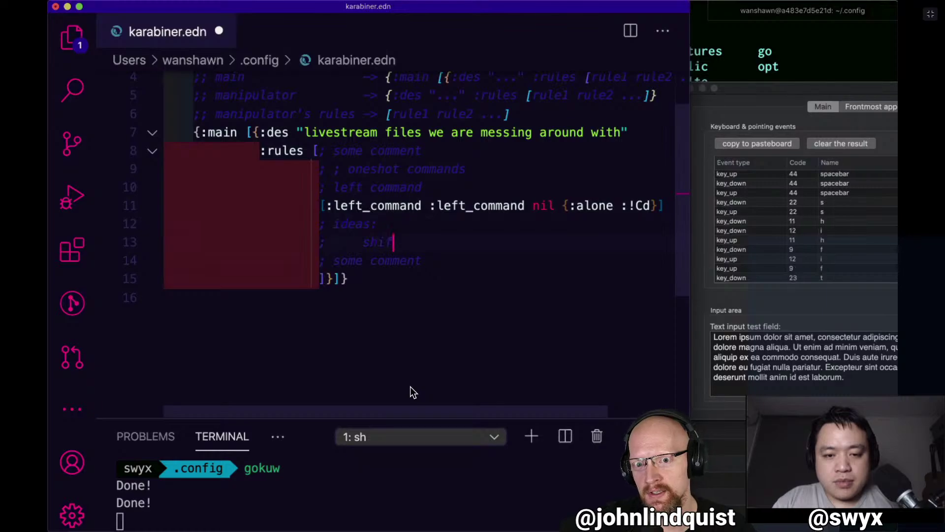
Add "left command and option" as the next commented idea under "shift + spacebar".
key("Return")
type("l")
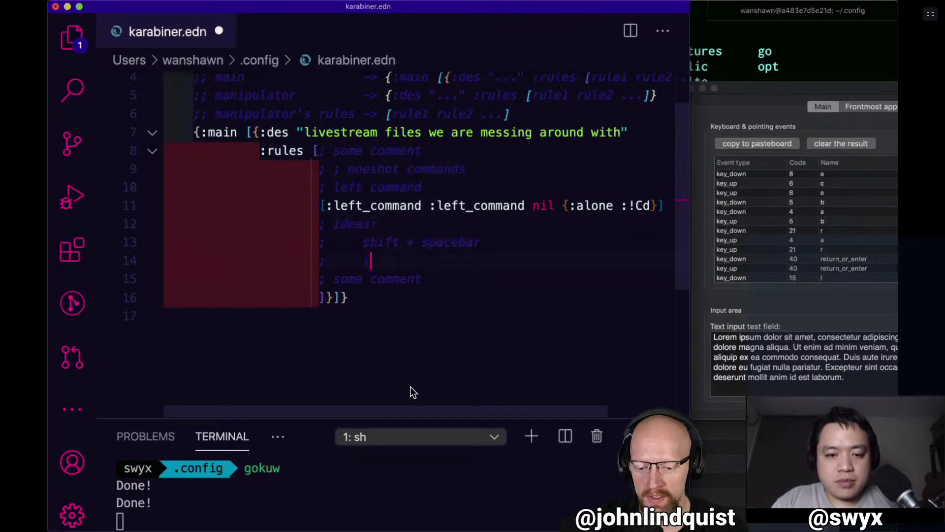
type("eft command and option")
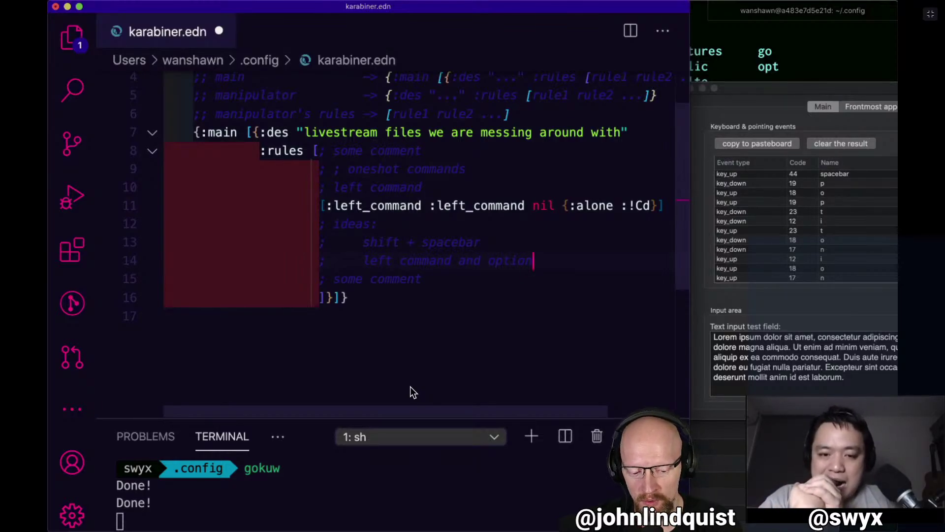
Add "shift + cmd" as another commented idea, correcting the mistyped modifier name.
key("Return")
type("shift +")
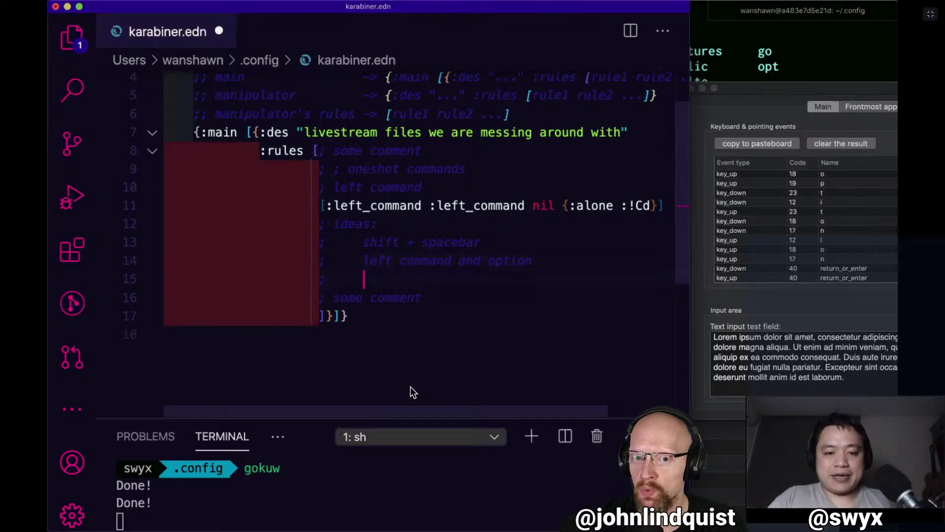
type(" cmand")
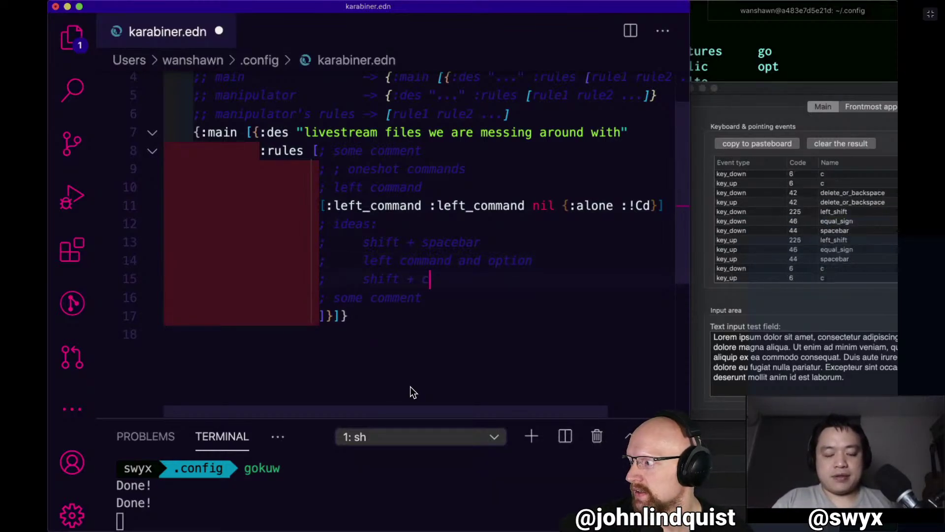
key("Return")
key("BackSpace")
key("BackSpace")
key("BackSpace")
key("BackSpace")
key("BackSpace")
key("BackSpace")
key("BackSpace")
key("BackSpace")
key("BackSpace")
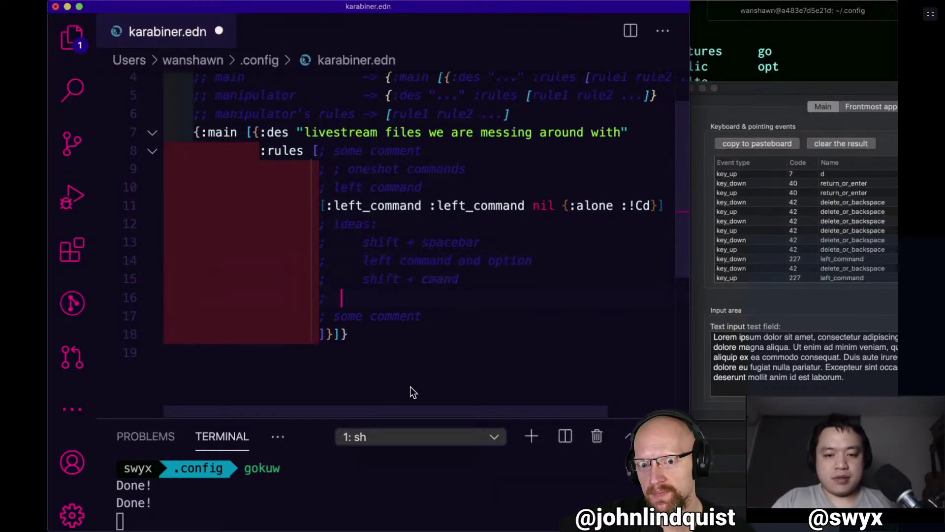
type("d")
Add "left cmd + right cmd" as the last commented idea and save the file.
key("Return")
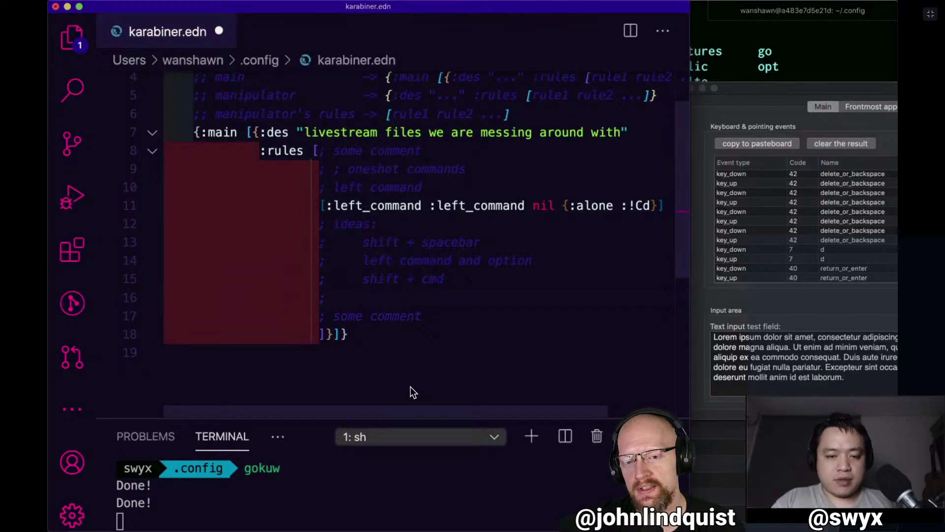
type("left cmd + right cmd")
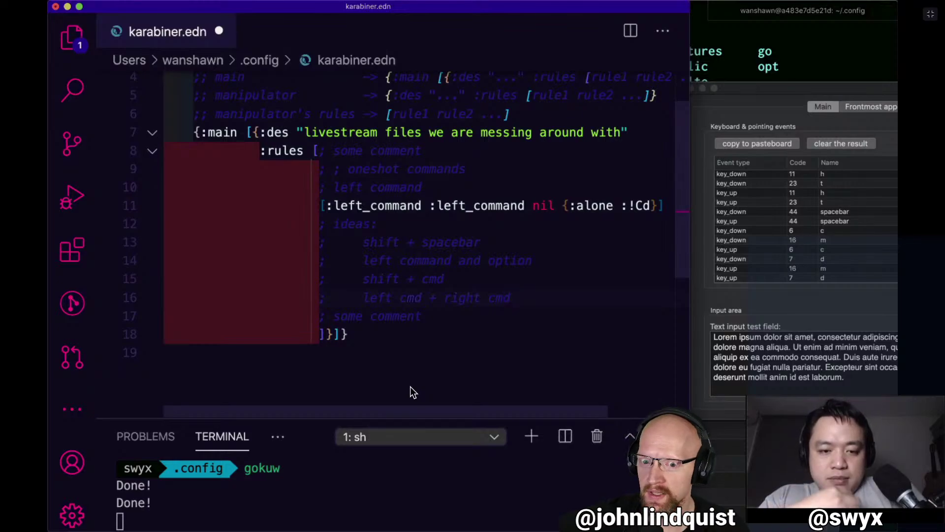
key("super+s")
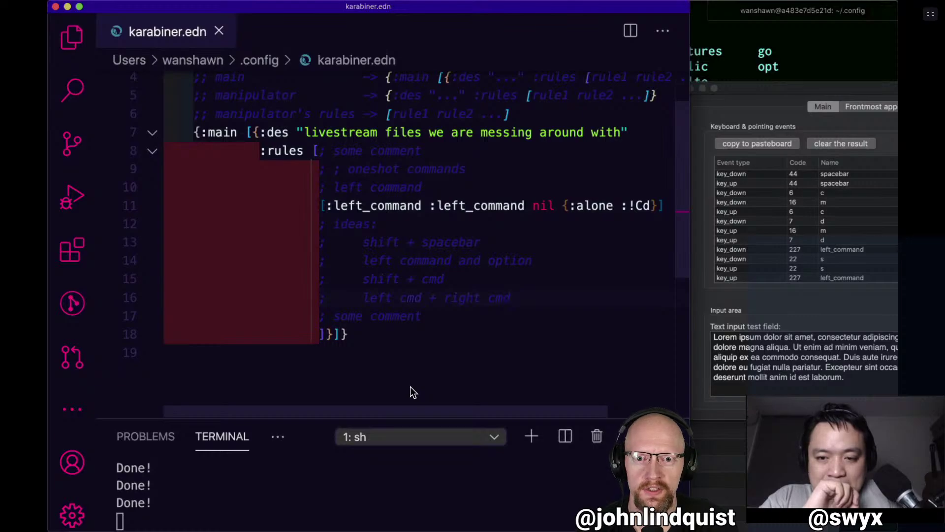
Duplicate the left_command rule and move the copy directly below the "shift + spacebar" comment.
left_click(481, 204)
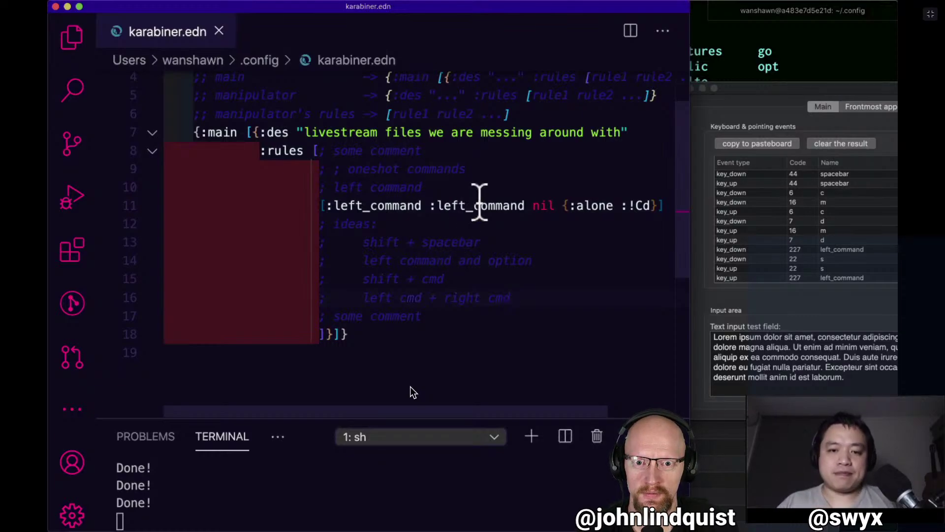
key("shift+alt+Down")
key("alt+Down")
key("alt+Down")
key("alt+Down")
key("alt+Up")
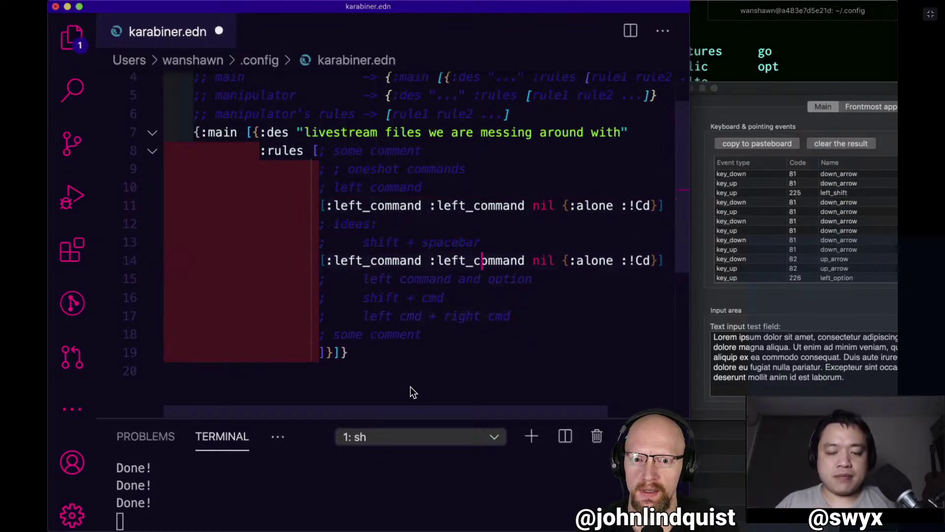
Clear everything inside the copied rule's square brackets and put an empty pair of curly braces there.
double_click(397, 261)
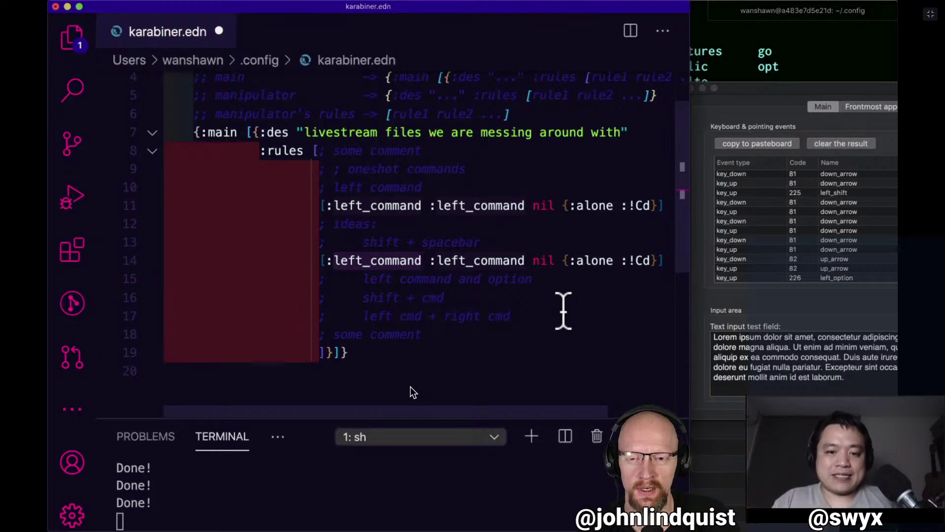
key("super+shift+Right")
key("shift+Left")
key("BackSpace")
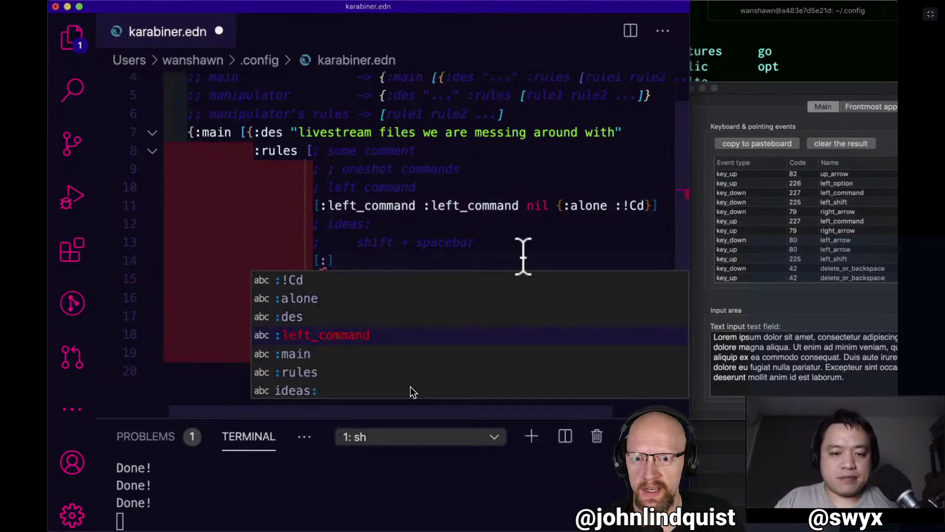
left_click(522, 246)
key("Down")
key("Left")
key("BackSpace")
type("{")
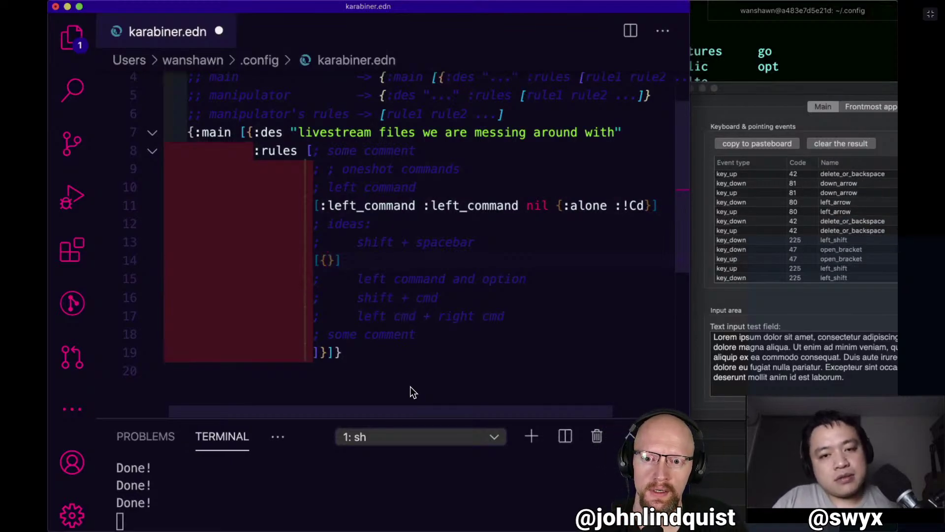
Fill the new rule's braces with ":spacebar :modi :left_shift".
type(":")
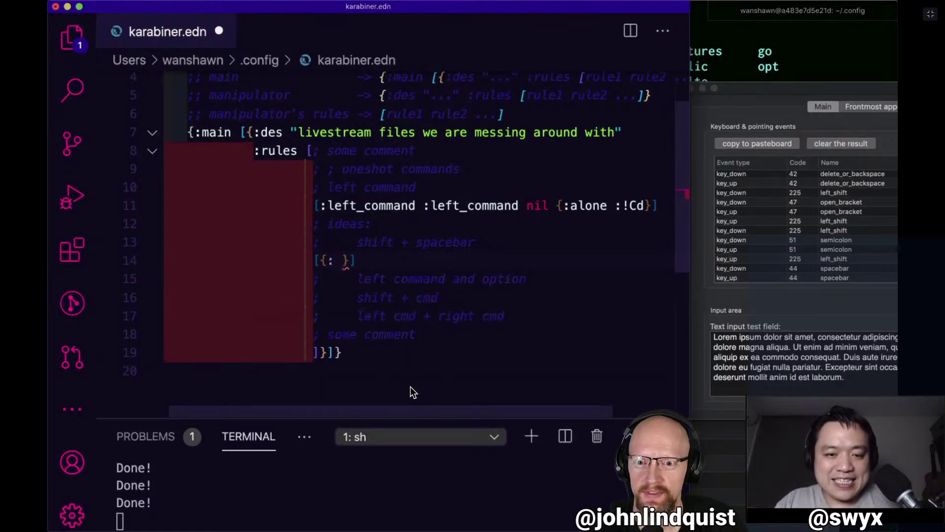
key("BackSpace")
type("spacebar")
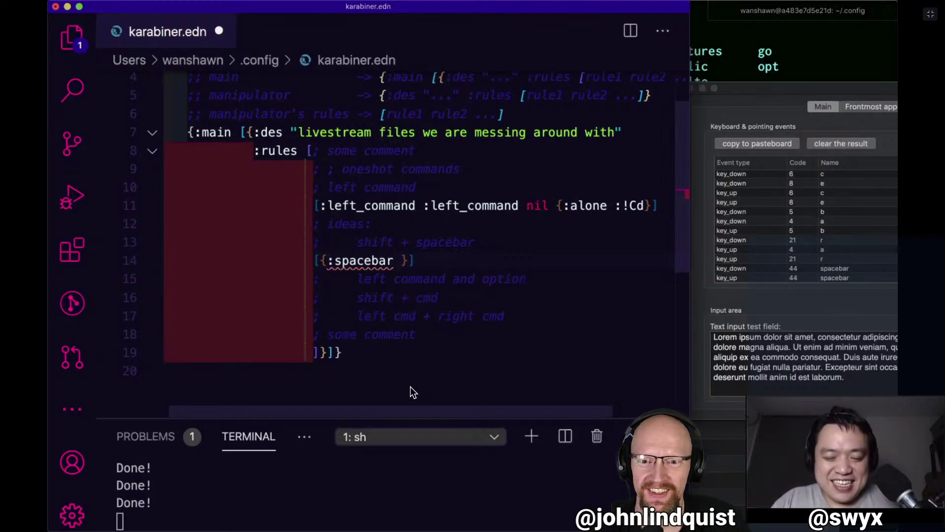
type(" :")
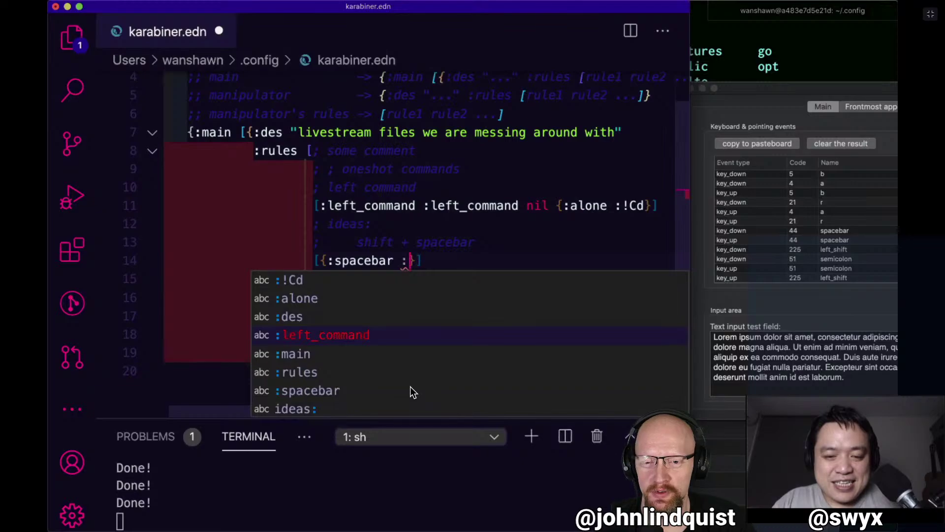
type("modi")
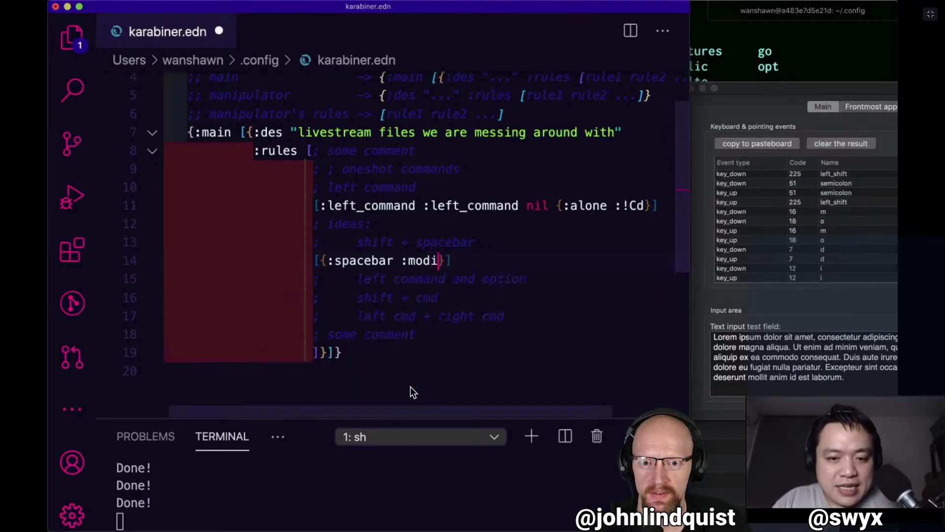
key("BackSpace")
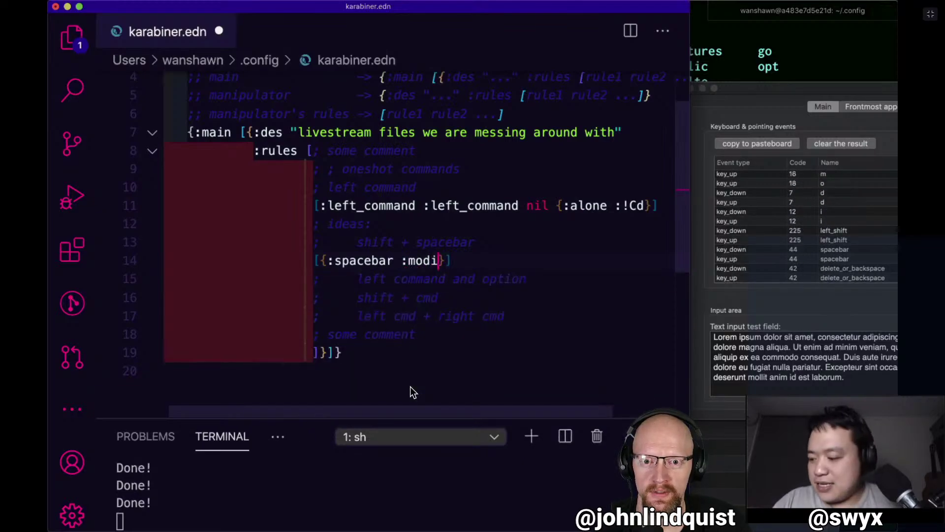
type(":")
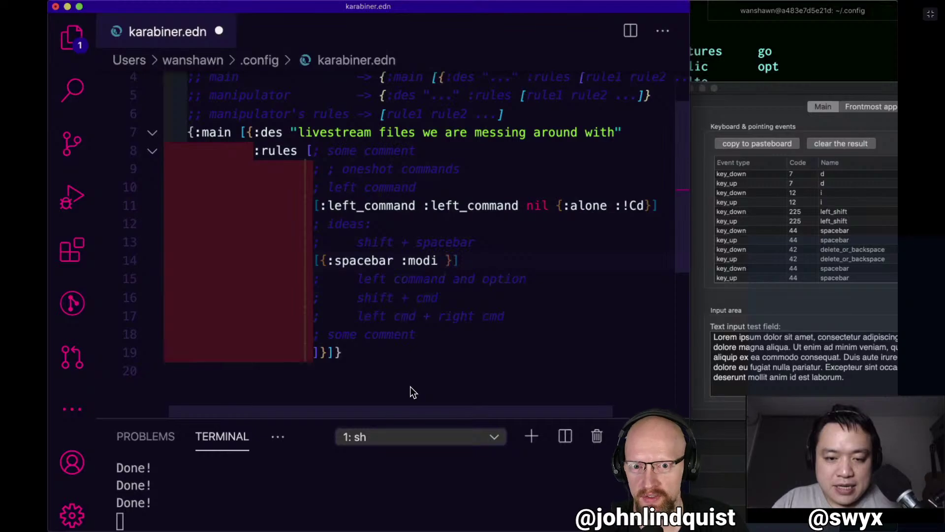
type("left_sh")
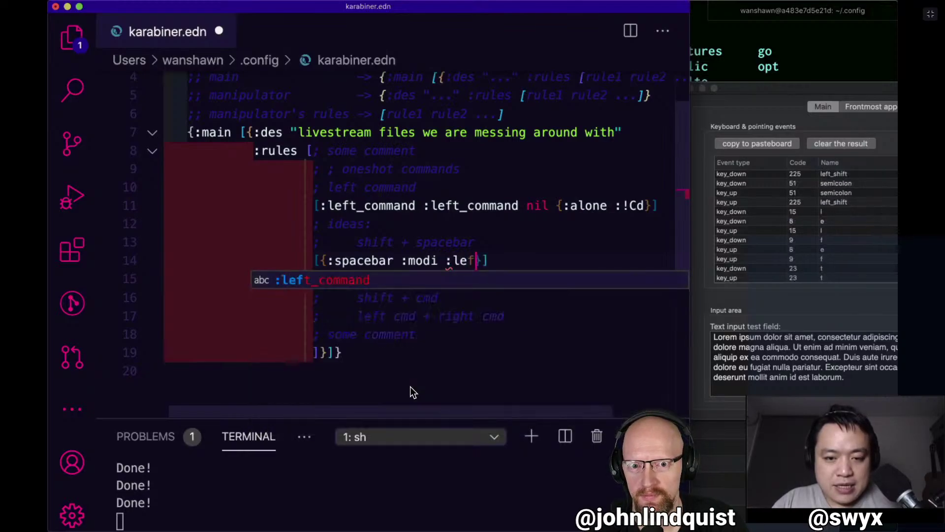
type("ift")
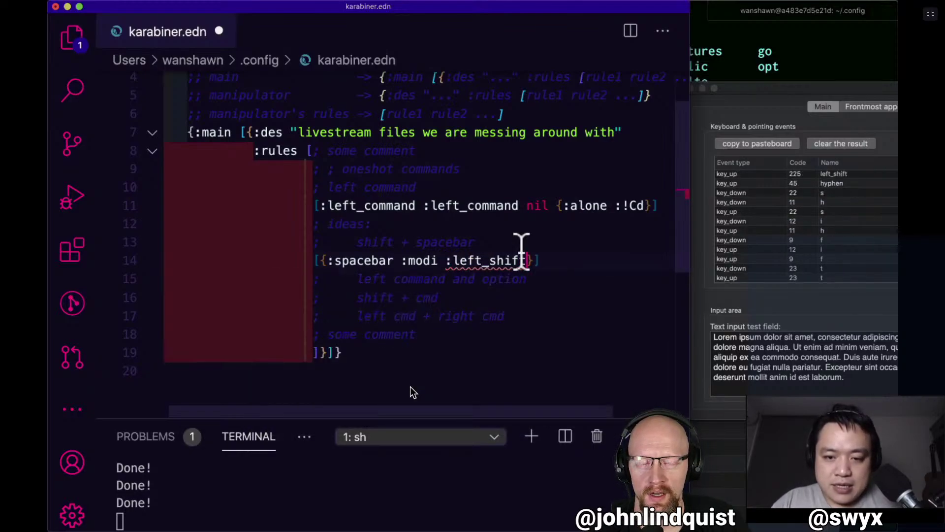
mouse_move(493, 254)
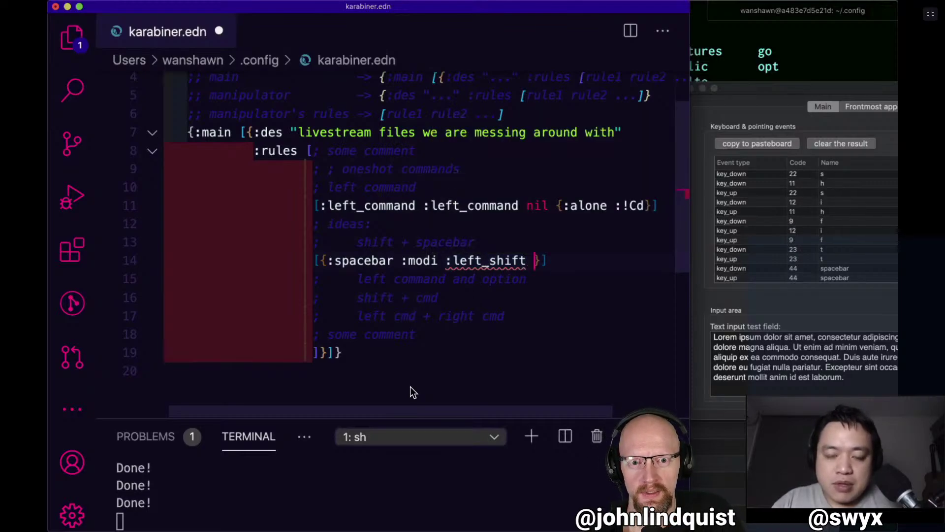
type("nil")
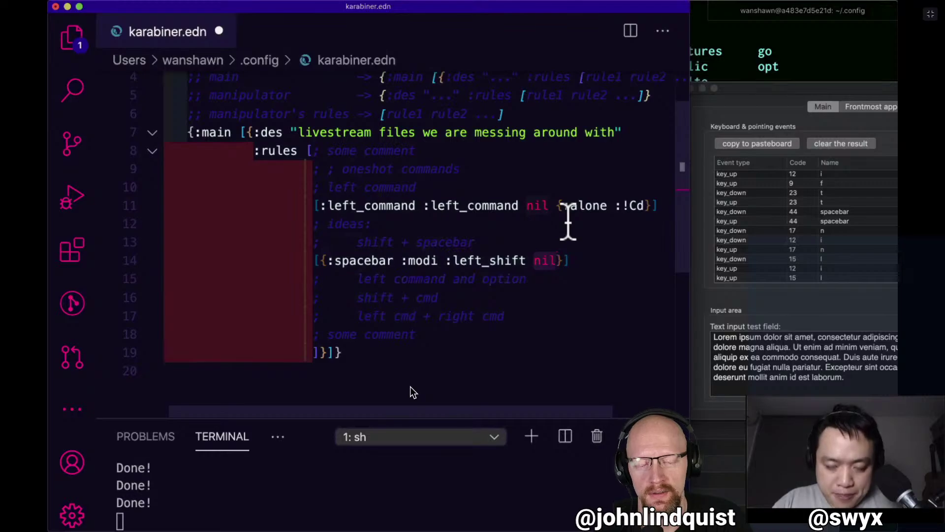
key("alt+BackSpace")
key("Right")
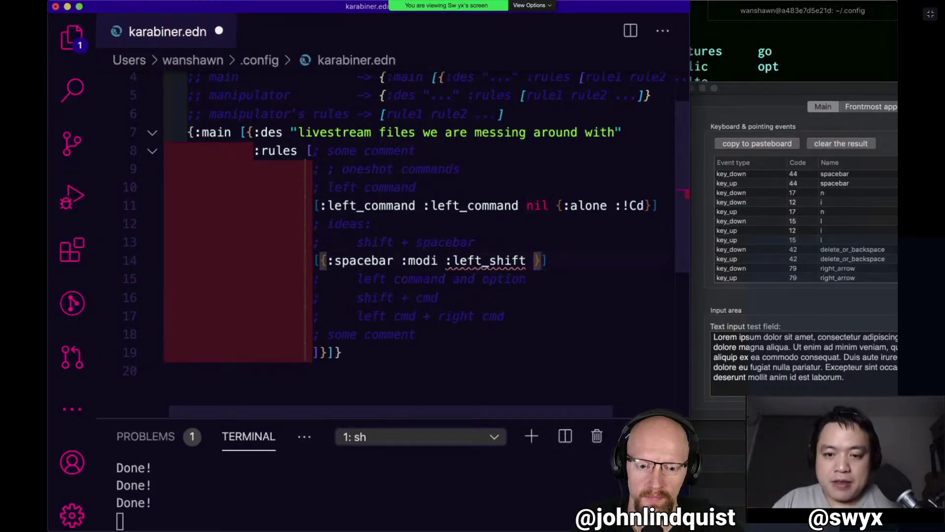
key("Left")
key("BackSpace")
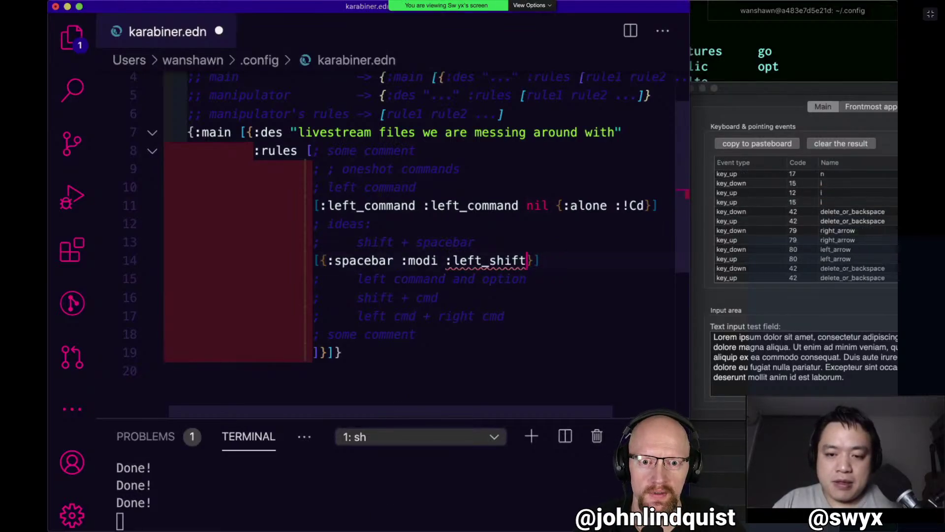
Add a space after the rule's closing brace, duplicate the line, and make the upper copy a comment prefixed with "from" in quotes.
key("Right")
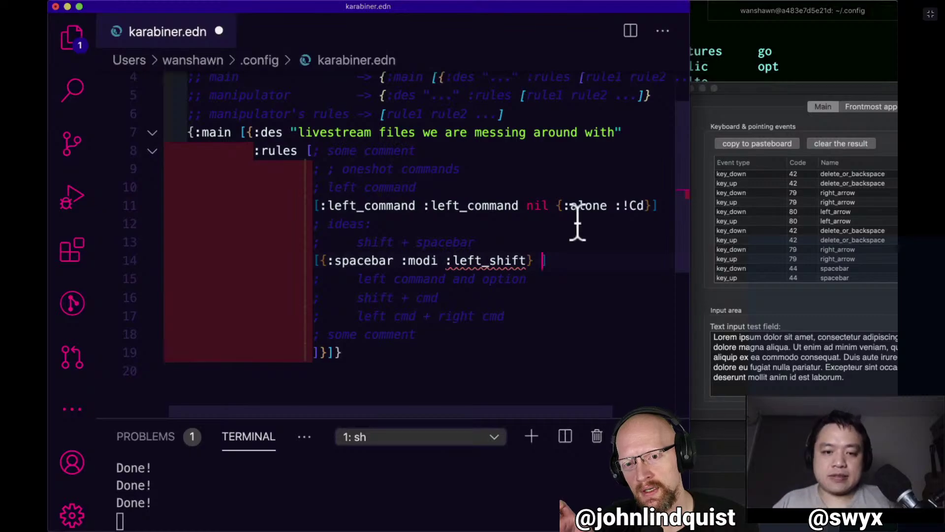
key("shift+alt+Up")
key("super+Left")
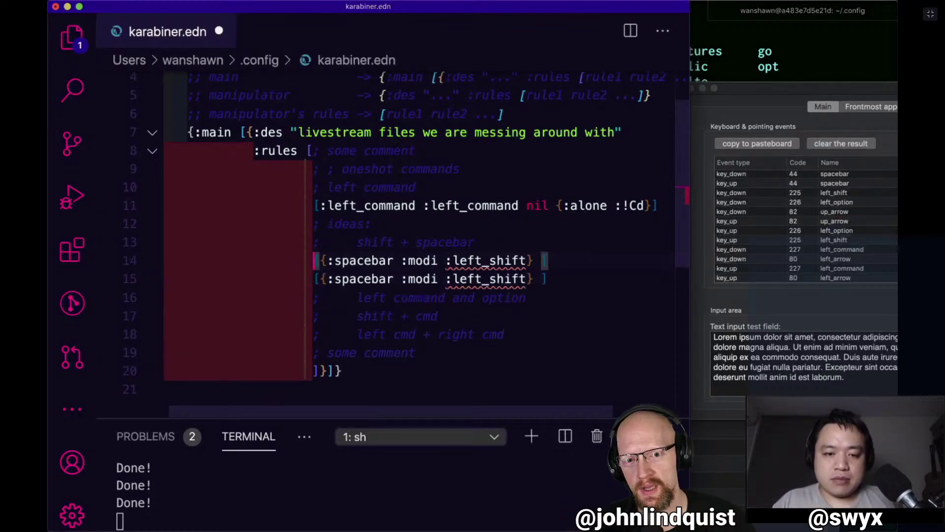
type(";")
key("super")
type("\"from")
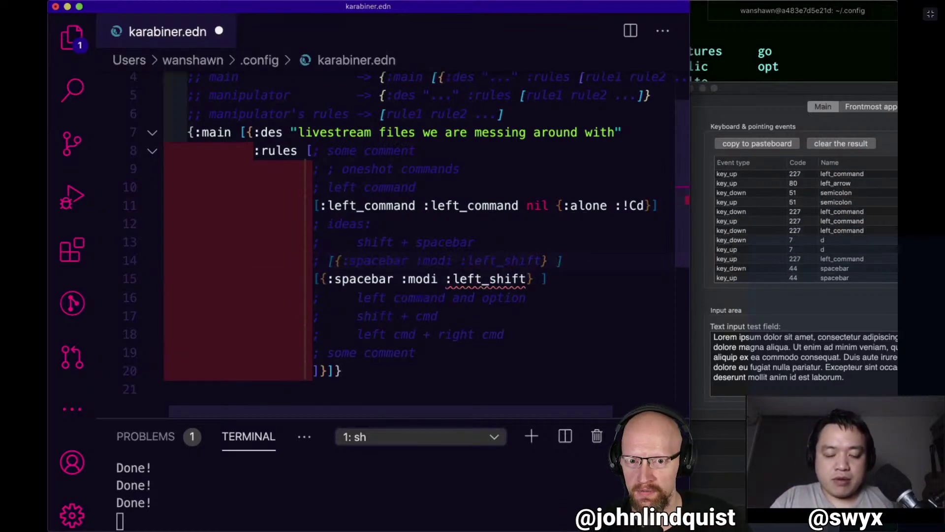
type("\"")
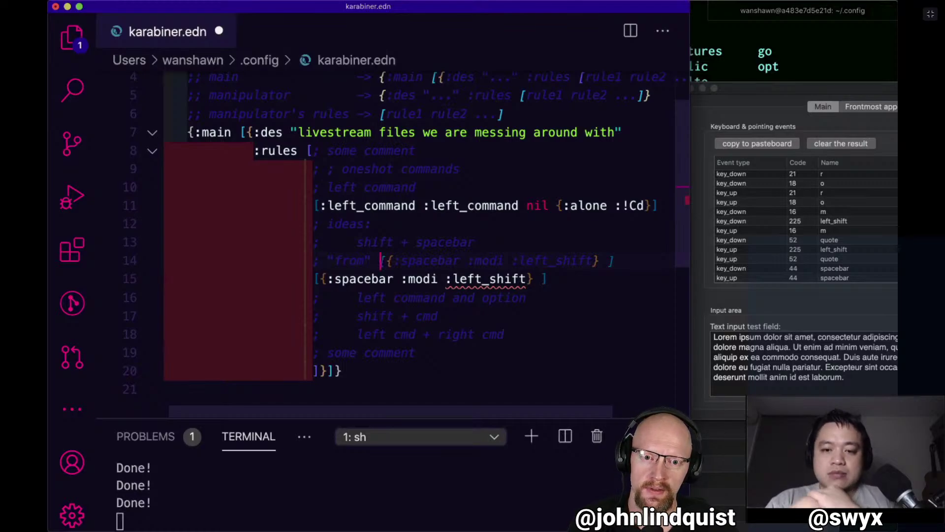
Insert an empty pair of square brackets after the curly braces in the uncommented spacebar rule.
key("Down")
key("Down")
key("Up")
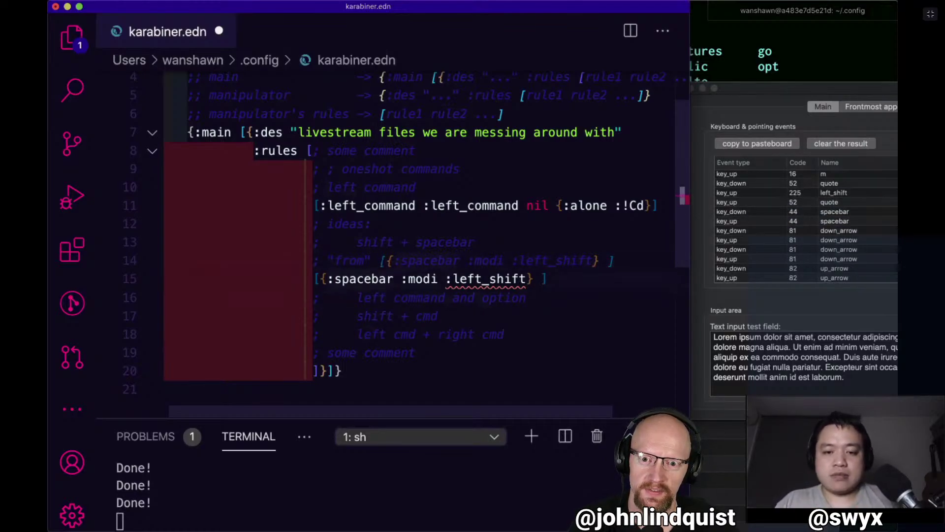
key("super+Right")
key("Left")
type("[")
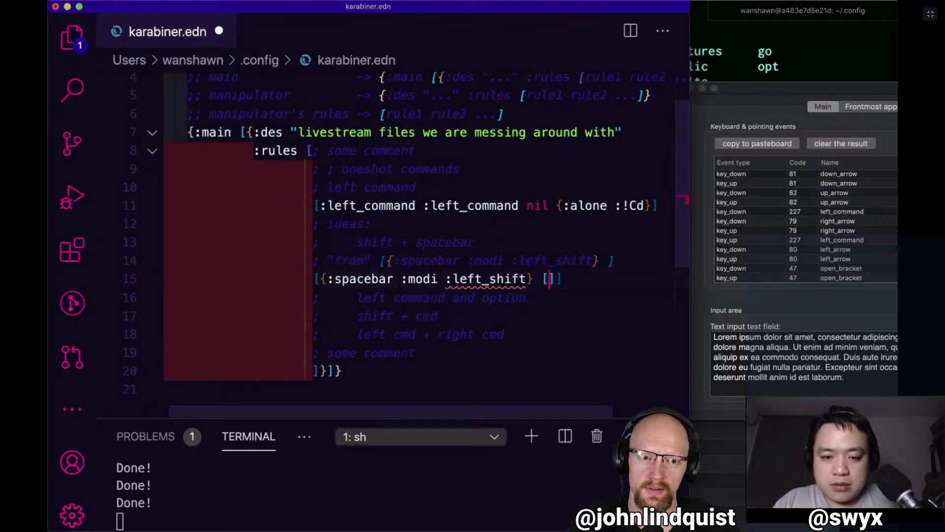
type("nil")
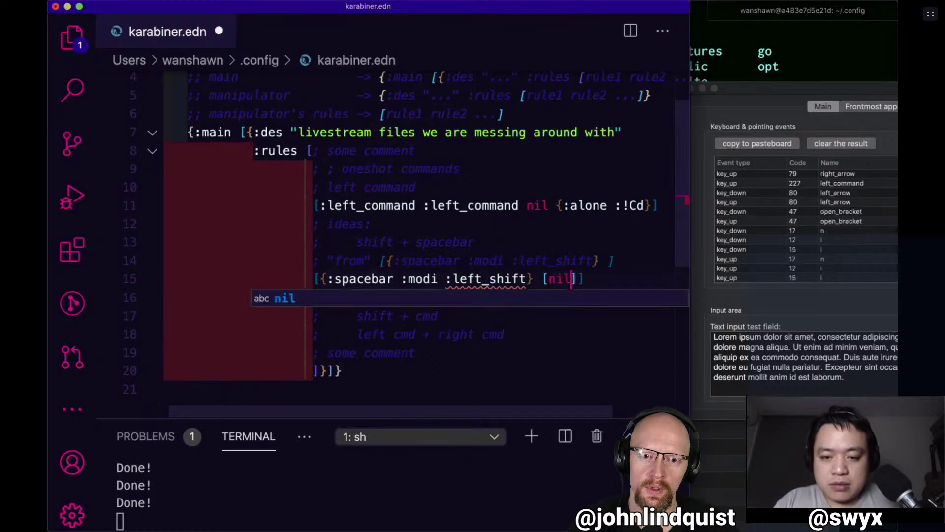
key("BackSpace")
key("BackSpace")
key("BackSpace")
Fill the rule's inner square brackets with ":spacebar :equal_sign :spacebar".
type(":")
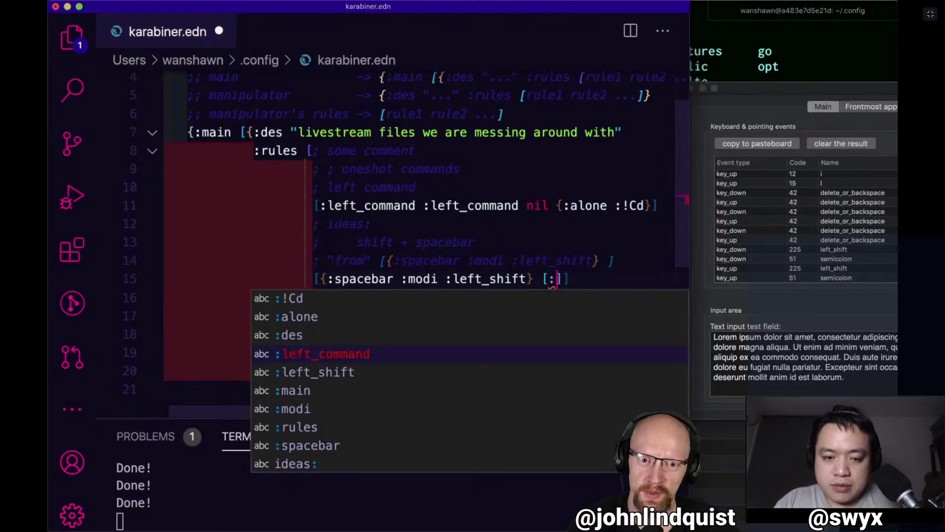
type("spacebar")
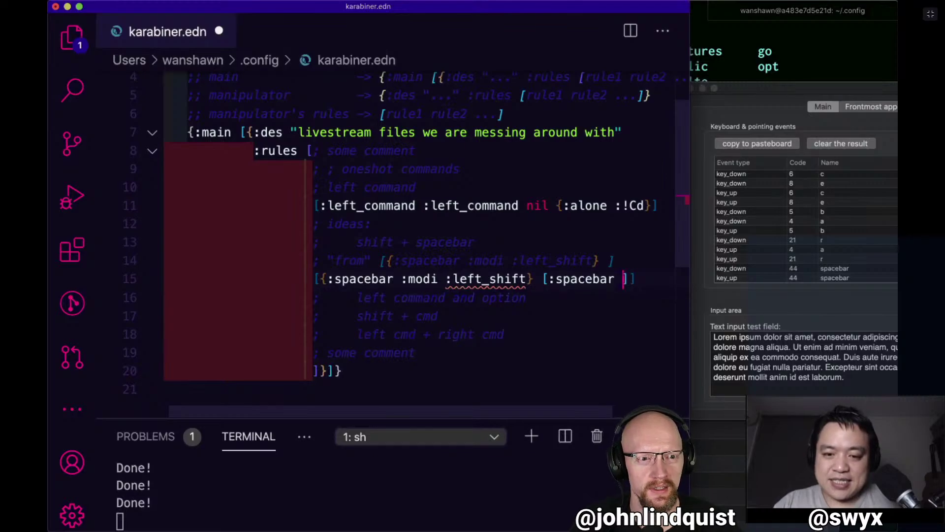
type(" :")
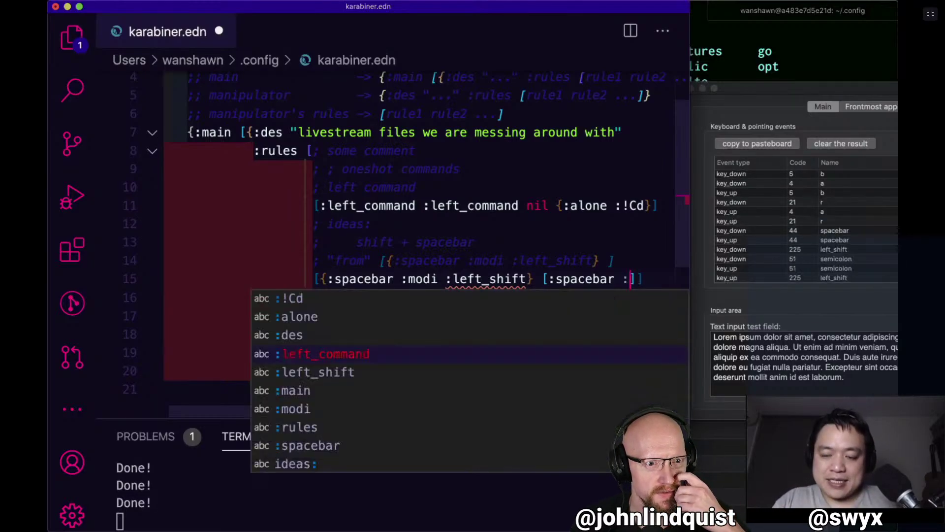
key("BackSpace")
type(":=")
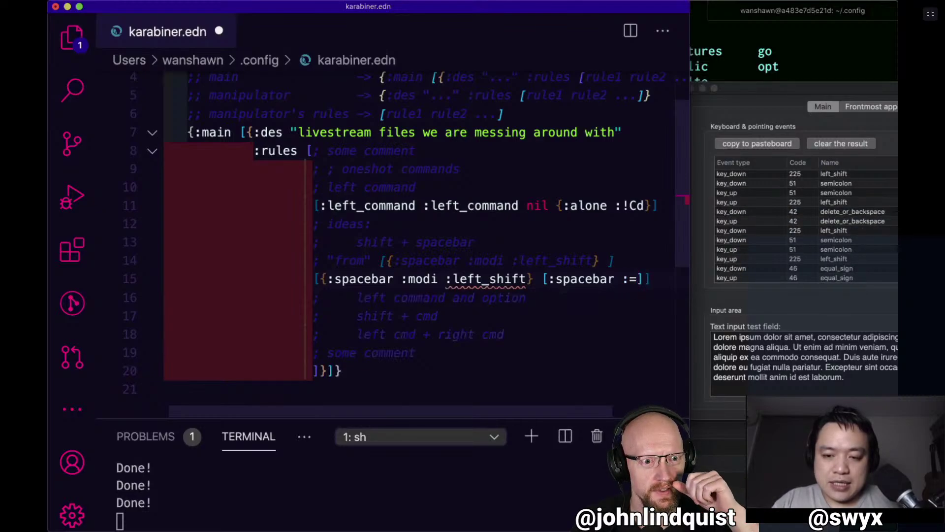
key("BackSpace")
key("BackSpace")
type(":=")
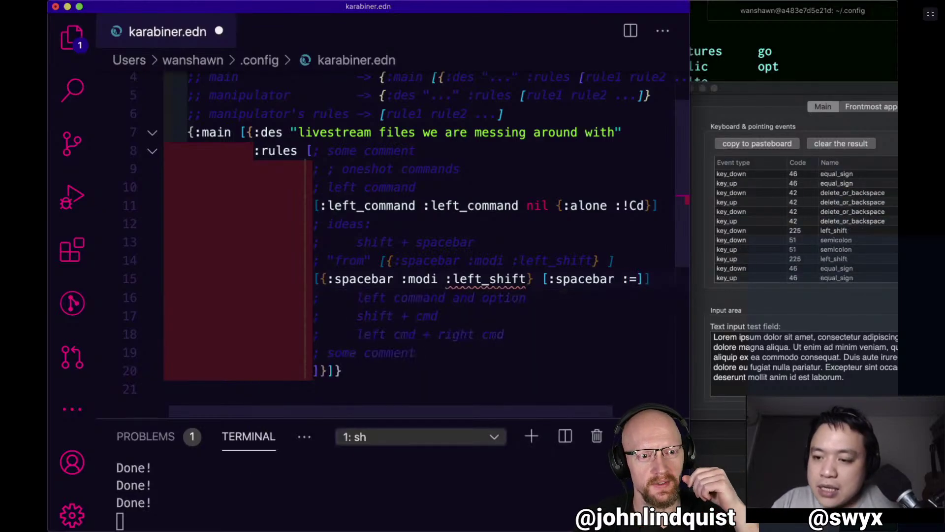
key("BackSpace")
type("equal_sign")
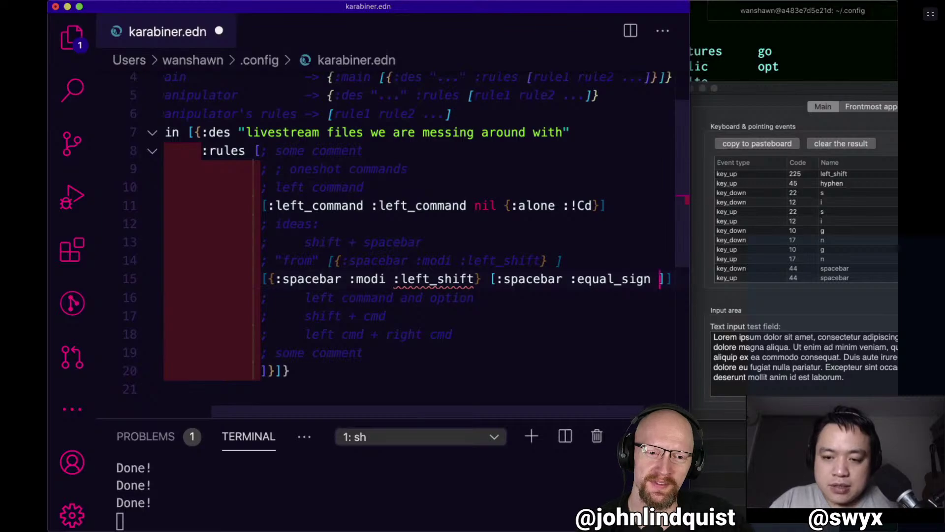
type(" :sp")
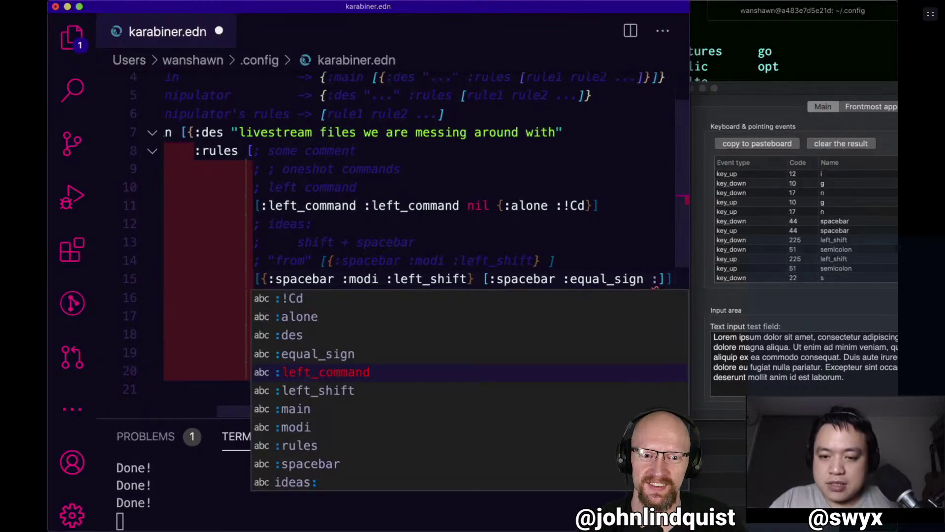
type("acebar")
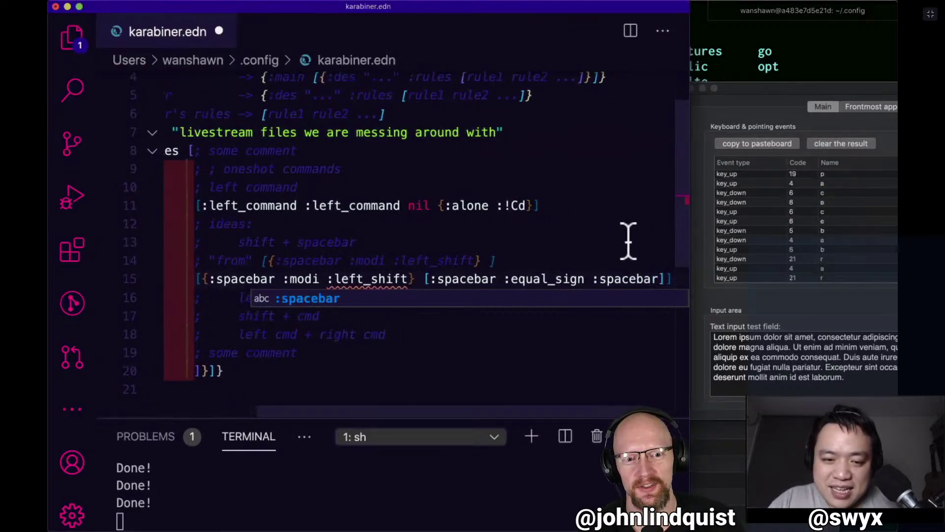
Try to move the closing curly brace from after :left_shift to just behind the inner square brackets.
left_click(589, 253)
mouse_move(367, 279)
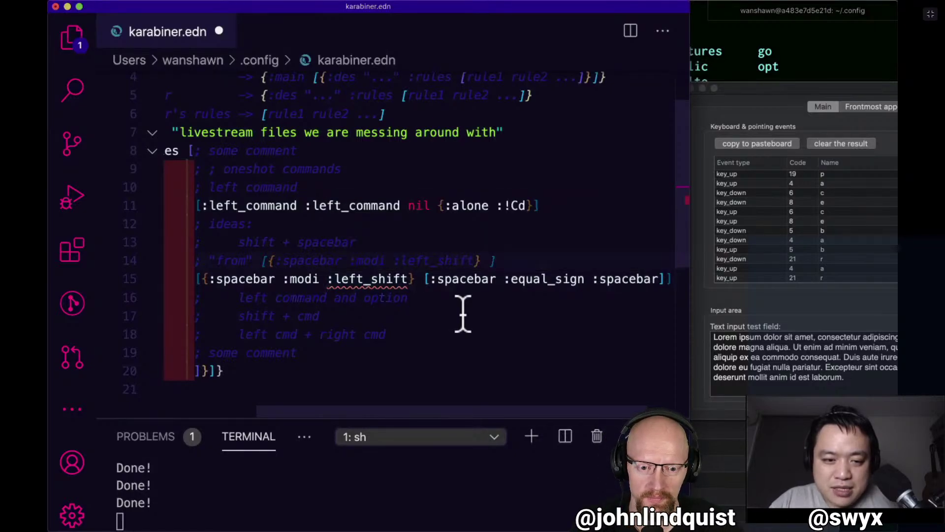
scroll(368, 308, "right", 1)
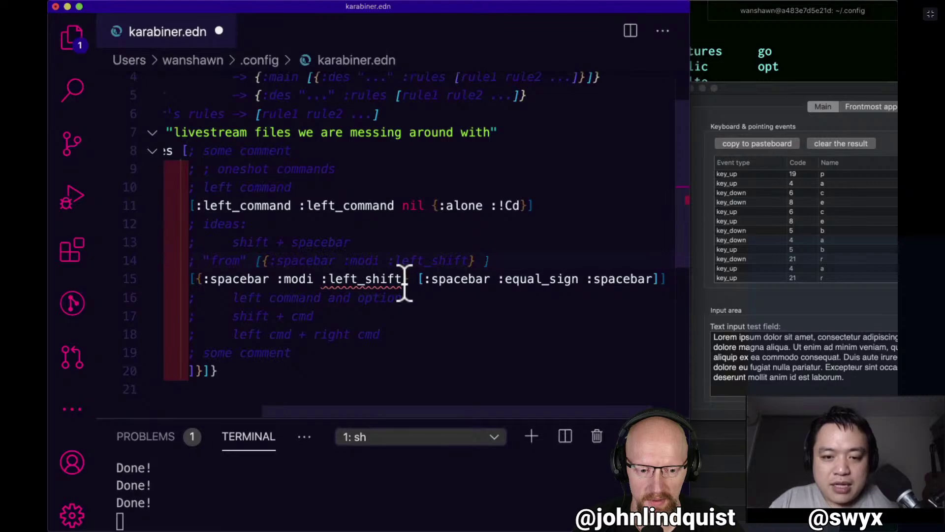
left_click(404, 280)
key("super+x")
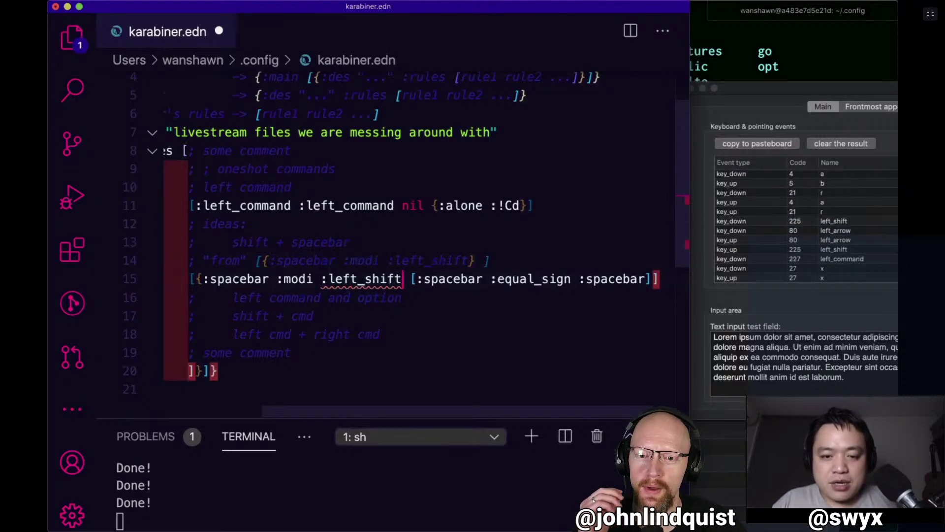
key("super+Right")
key("Left")
key("Left")
key("Right")
key("super+v")
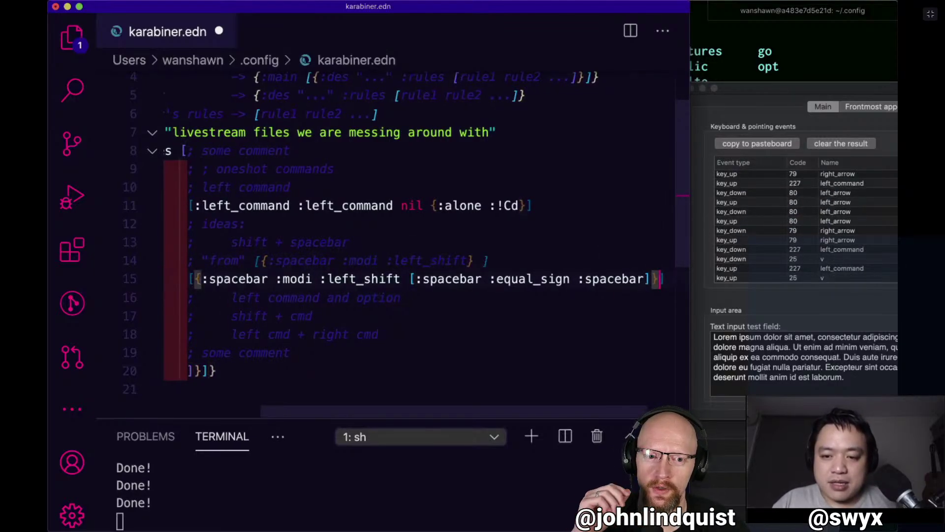
left_click(358, 288)
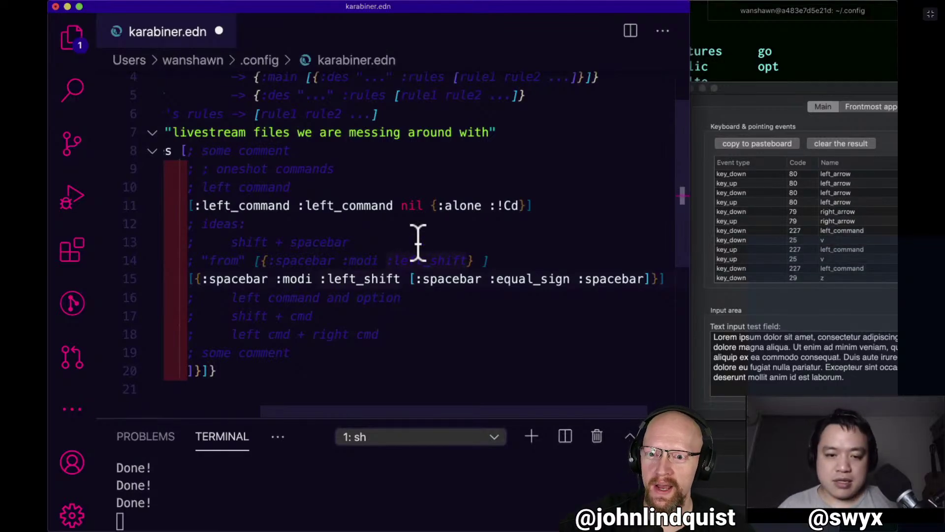
key("super+z")
key("super+z")
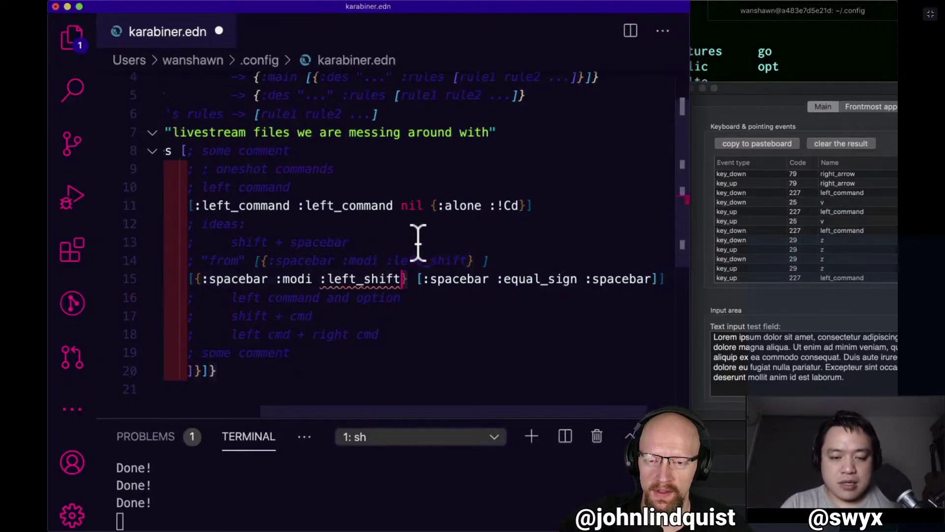
Write ":key" after :left_shift in the rule's curly braces, cut it to the clipboard and remove the extra space.
key("super+Right")
left_click(416, 280)
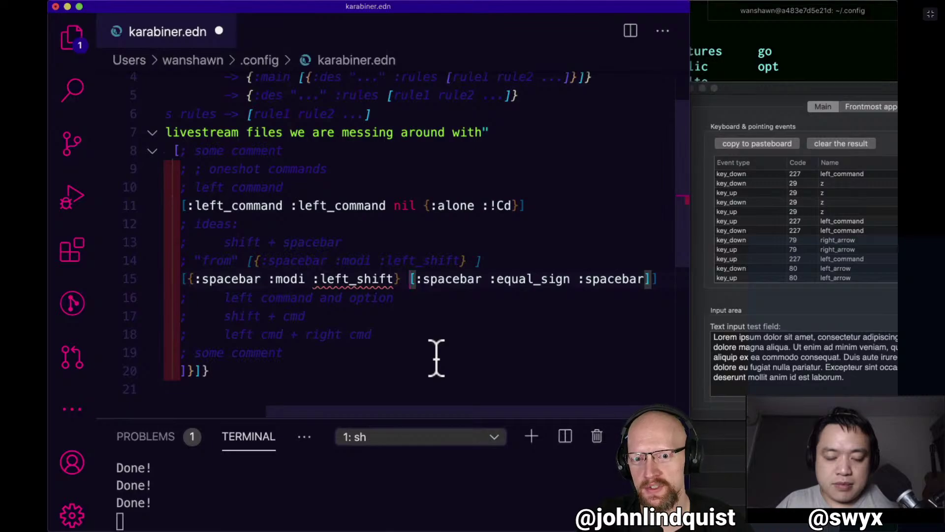
key("Left")
key("Left")
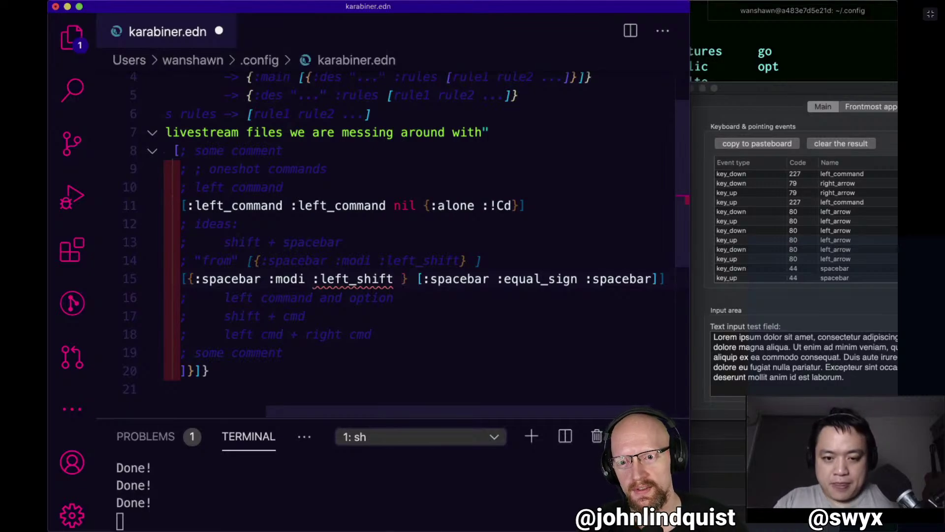
type(":key")
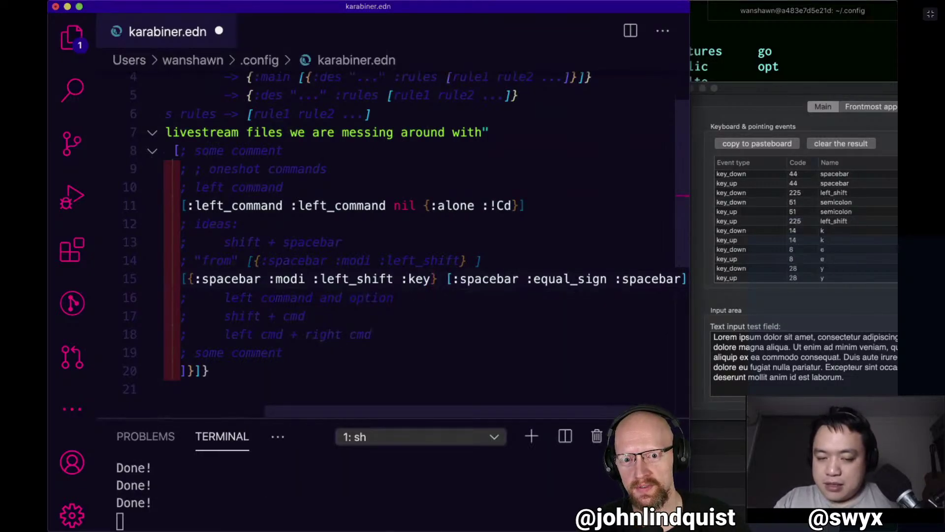
key("alt+shift+Left")
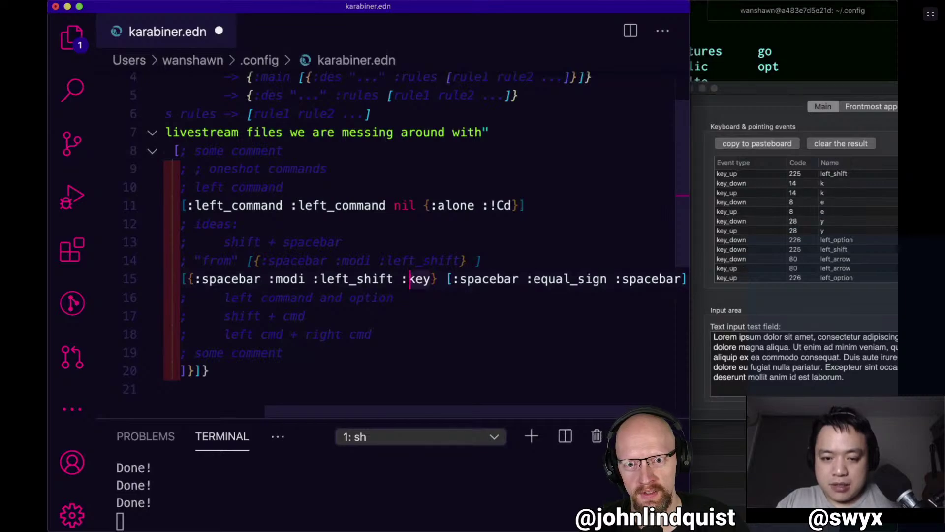
key("shift+Left")
key("super+x")
key("BackSpace")
Try placing the cut ":key" at the start of the rule's inner square brackets.
key("alt+Right")
key("Right")
key("Right")
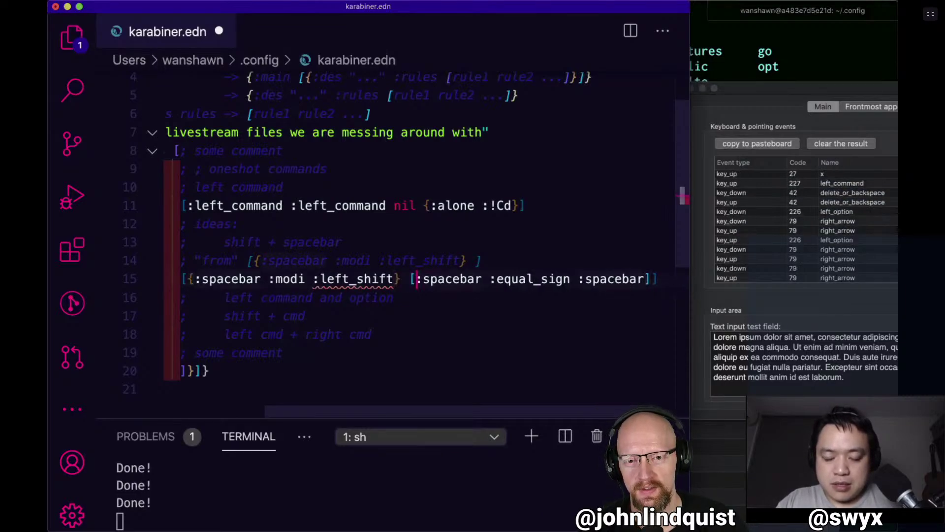
key("super+v")
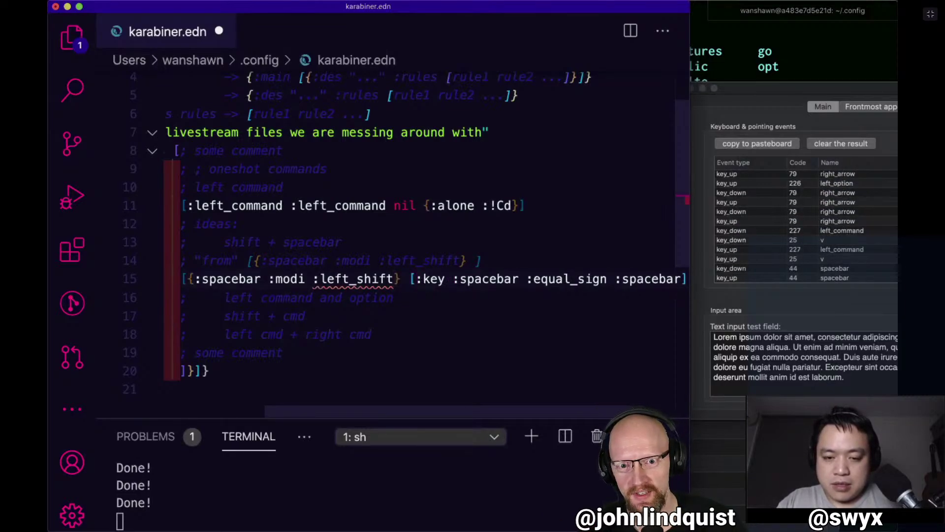
key("BackSpace")
key("BackSpace")
key("BackSpace")
key("BackSpace")
key("BackSpace")
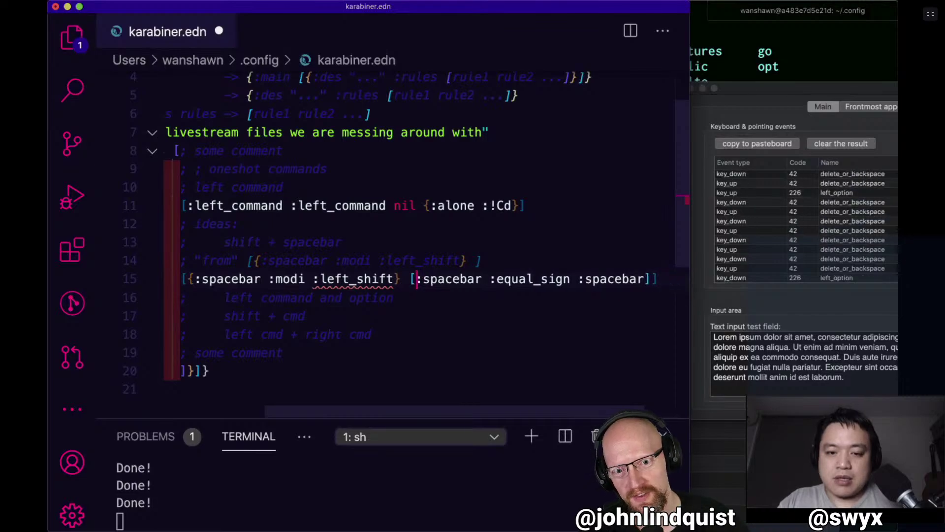
key("alt+Left")
key("super+v")
key("super+z")
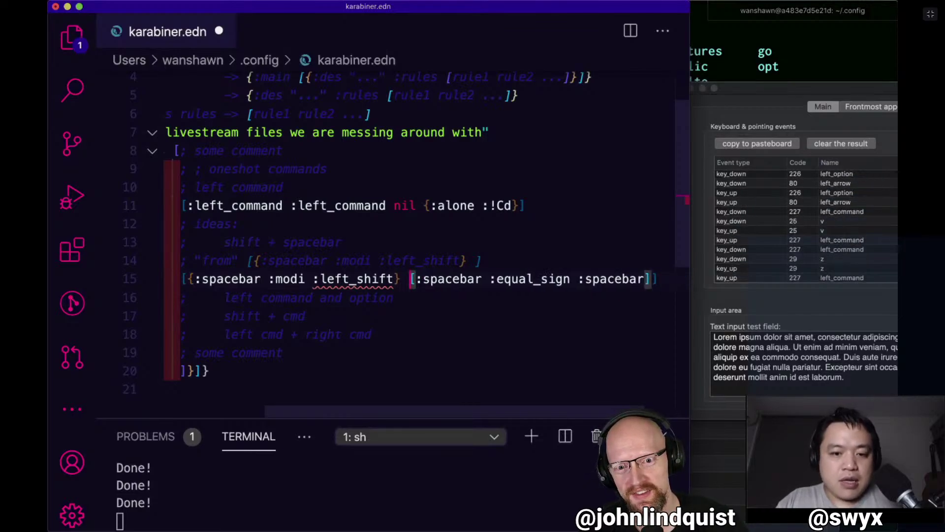
Paste ":key" with a trailing space before :spacebar in the rule's curly braces and save the file.
key("super+Left")
key("Right")
key("Right")
key("super+v")
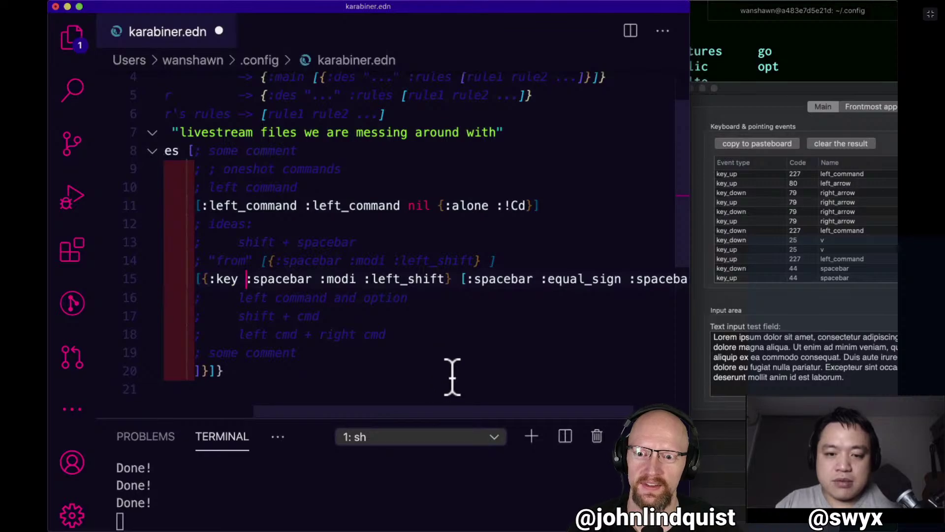
key("super+s")
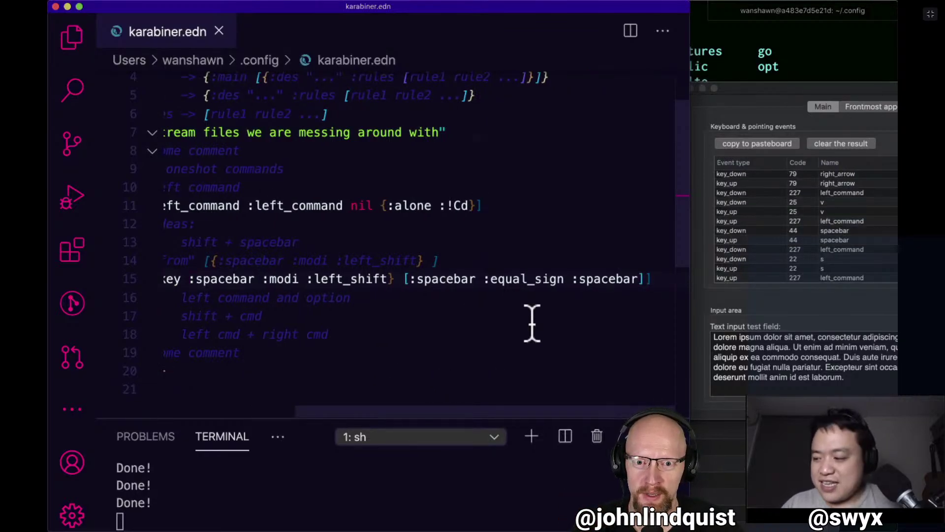
Test the left Shift + spacebar shortcut repeatedly at the end of the "from" comment line.
scroll(531, 322, "left", 3)
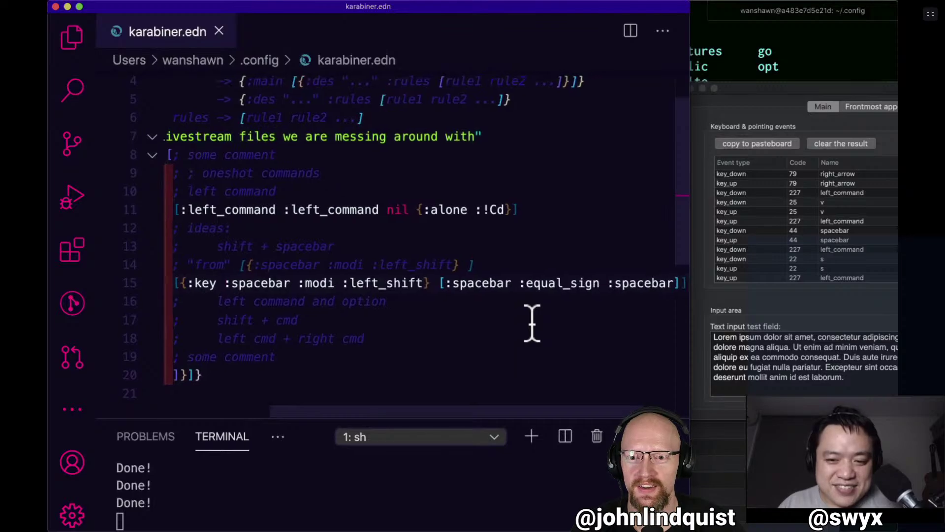
scroll(532, 322, "down", 1)
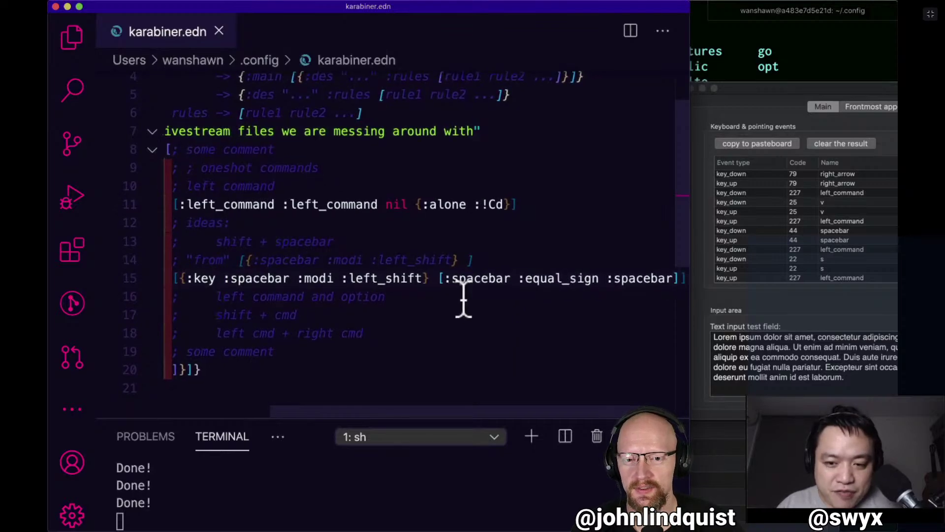
left_click(503, 279)
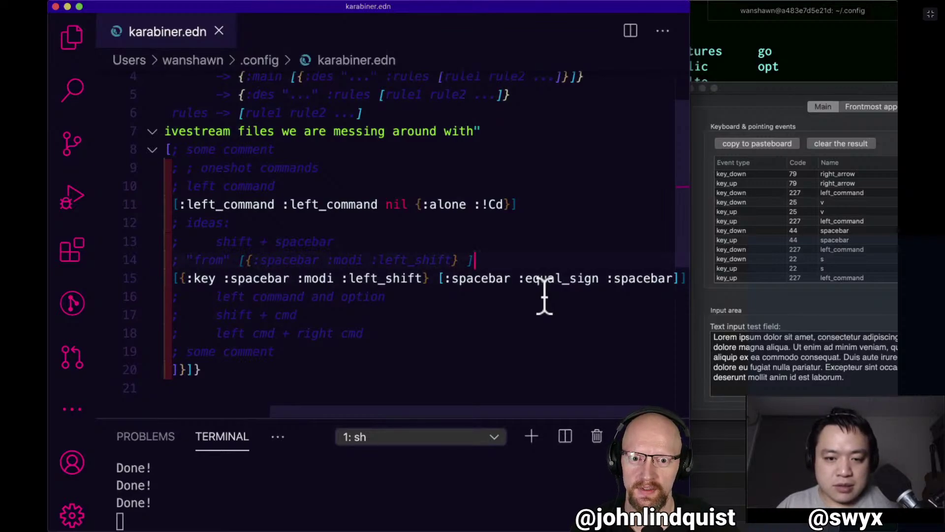
type("=  = ")
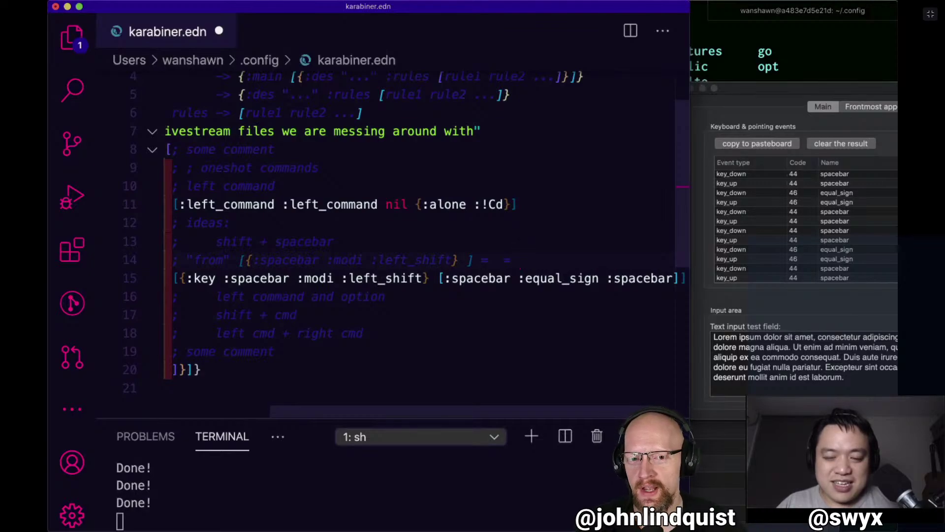
type(" =  =  =  =  =  =")
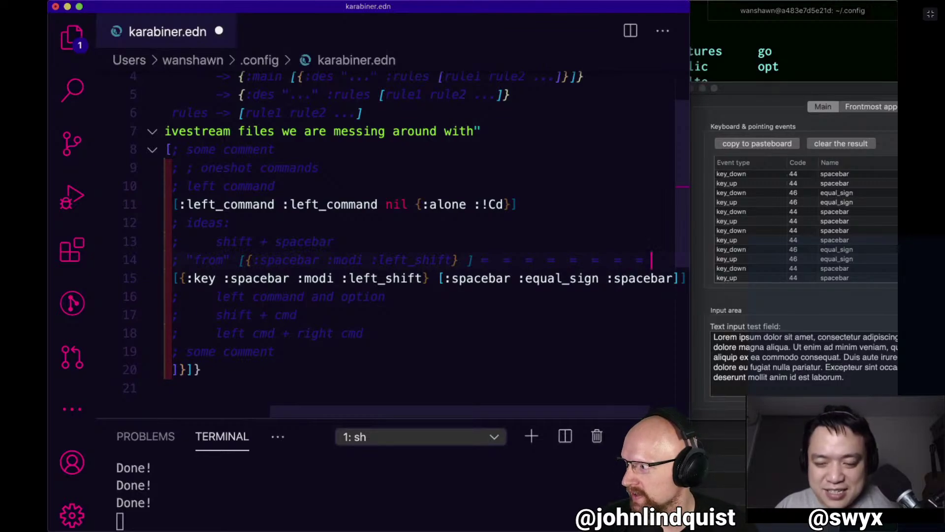
Undo all the test characters on the "from" comment line and return to the rule below it.
key("super+z")
key("super+z")
key("super+z")
key("super+z")
key("super+z")
key("super+z")
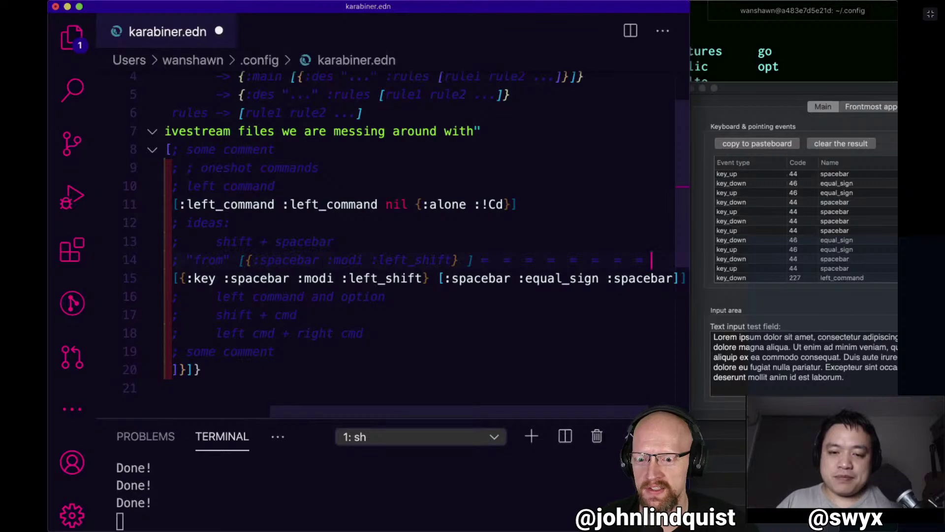
key("super+z")
key("super+z")
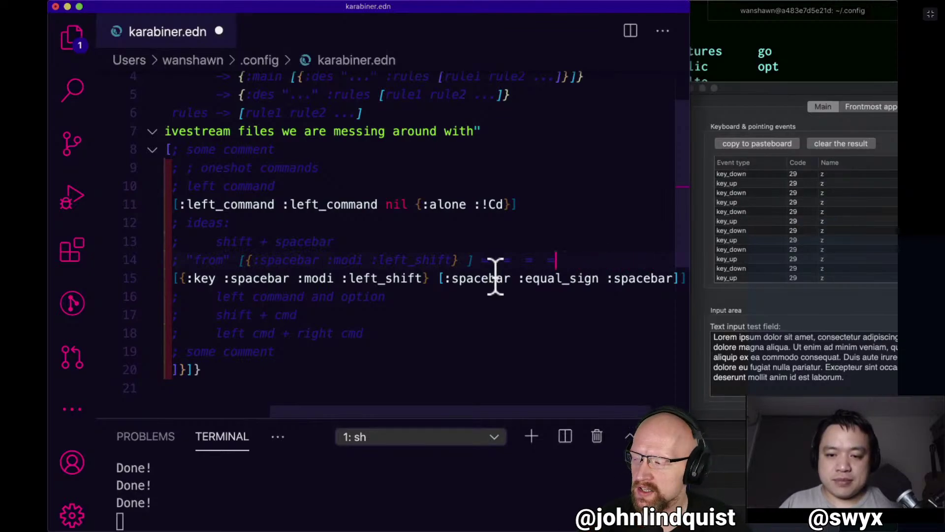
key("super+z")
left_click(505, 276)
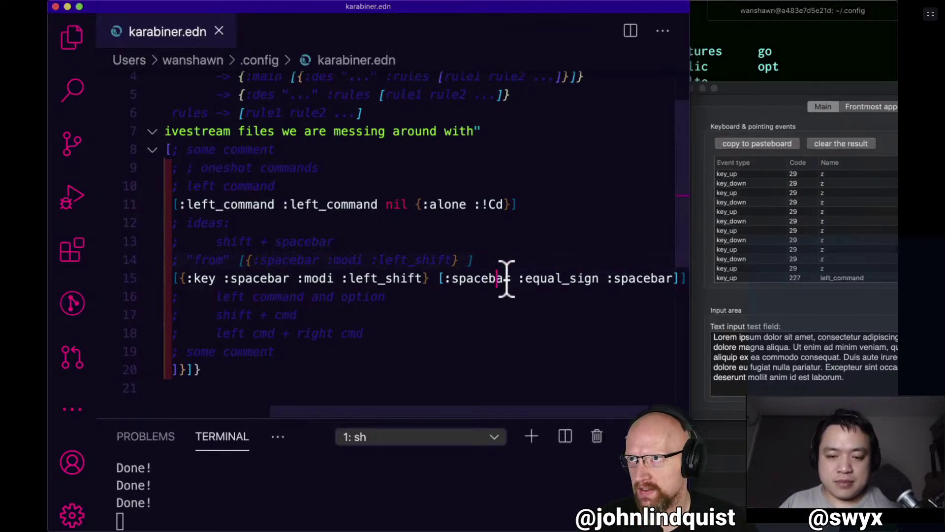
Add "let message" below the left Shift + spacebar rule and test the shortcut several times after it.
key("super+Right")
key("Return")
key("Return")
type("let ")
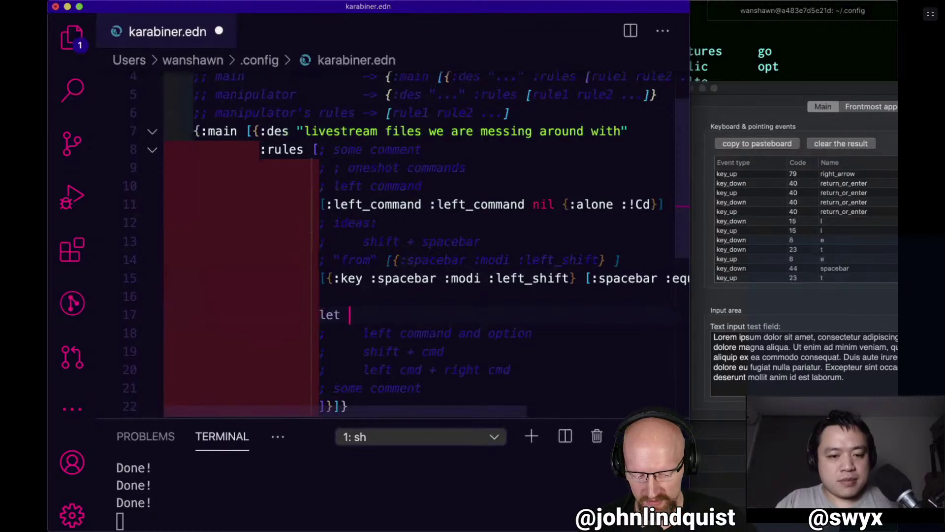
type("message")
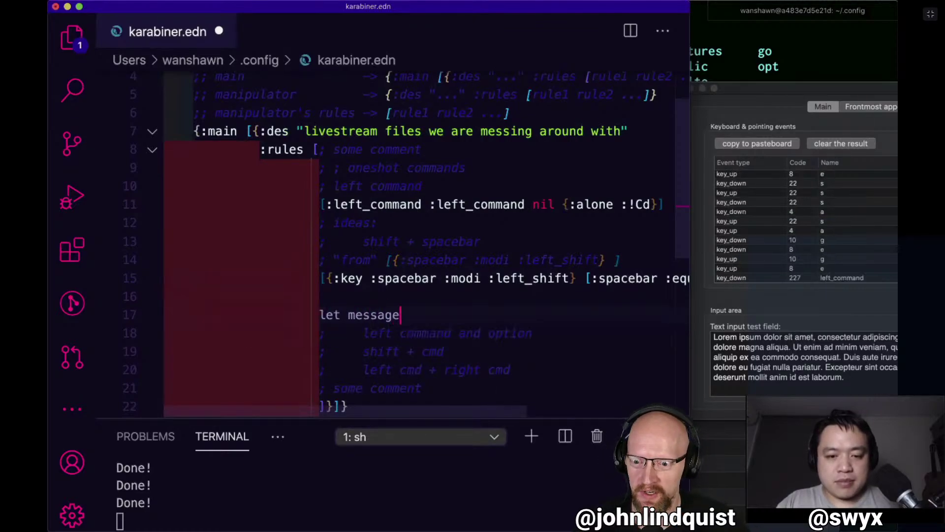
key("super+space")
key("super+space")
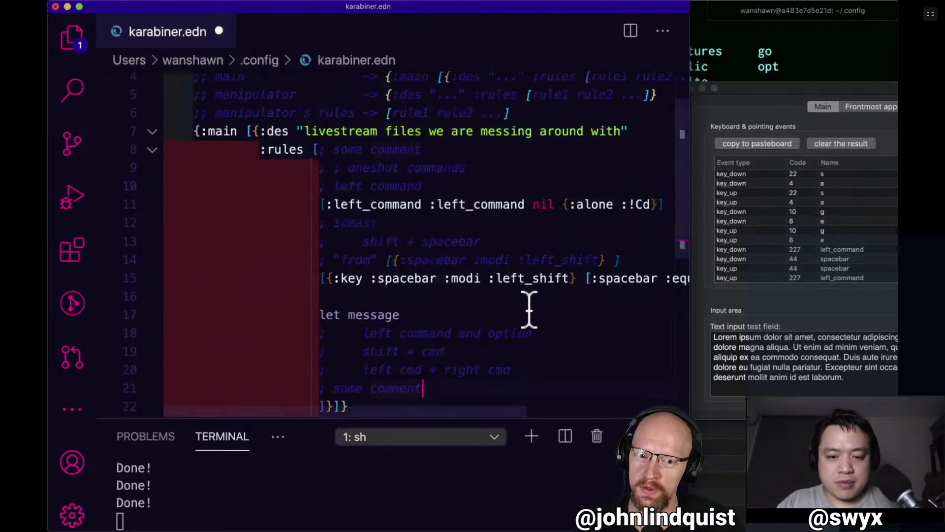
type("=  =  =  =")
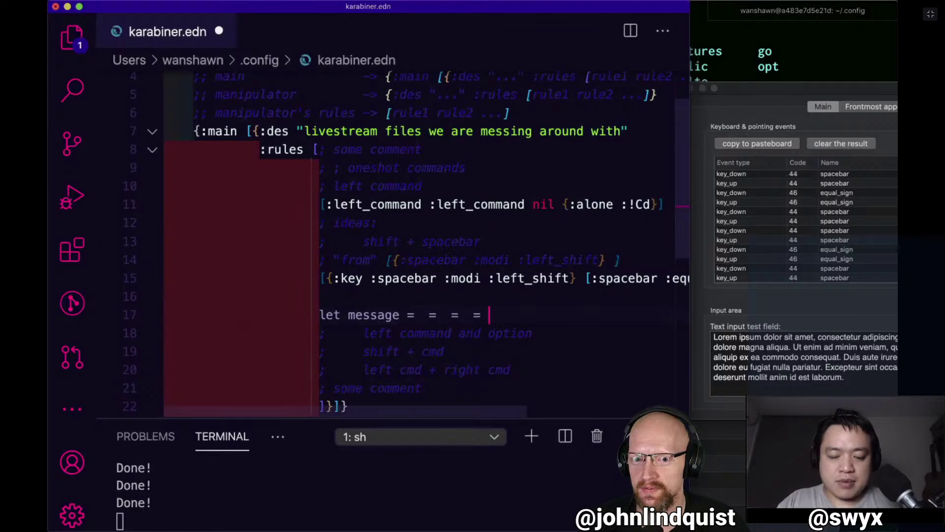
Compare plain equal signs, the left Shift + spacebar shortcut and manually spaced equal signs on the "let message" line.
type(" =====")
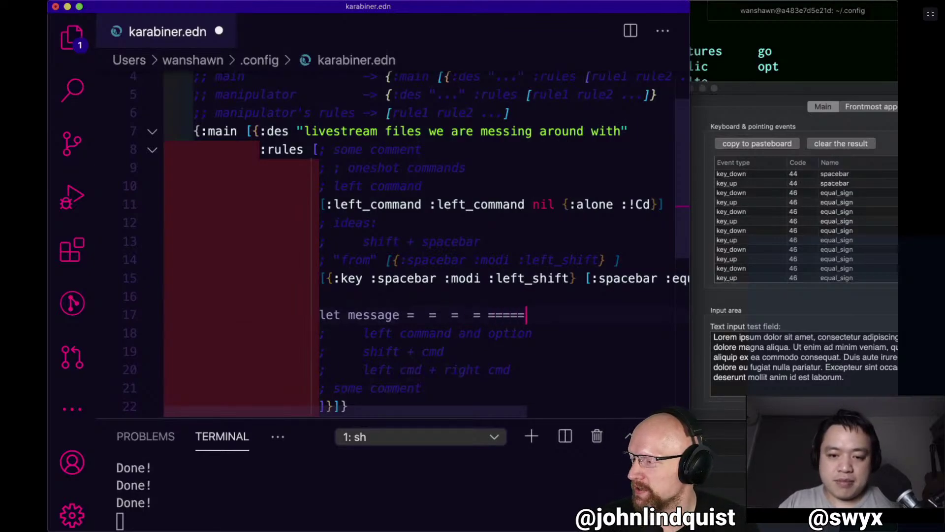
type("===")
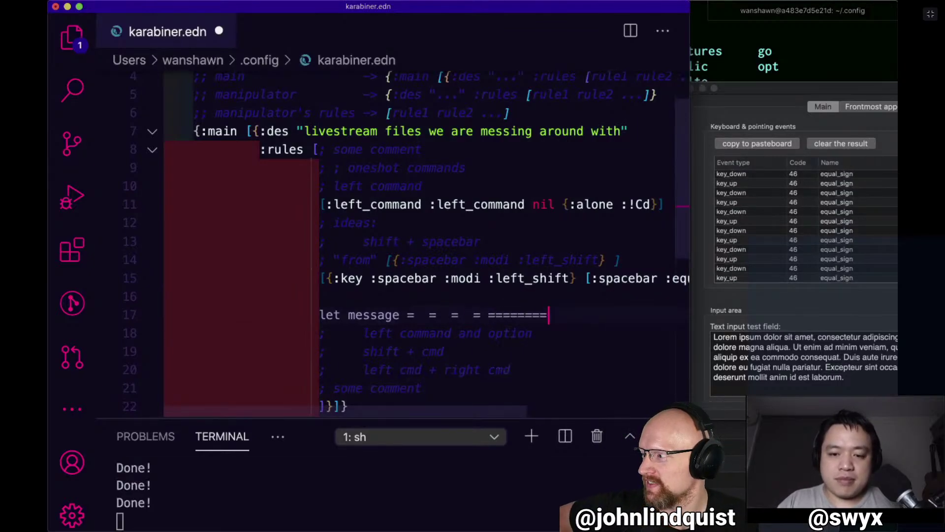
type(" =  =  =  =  =  ")
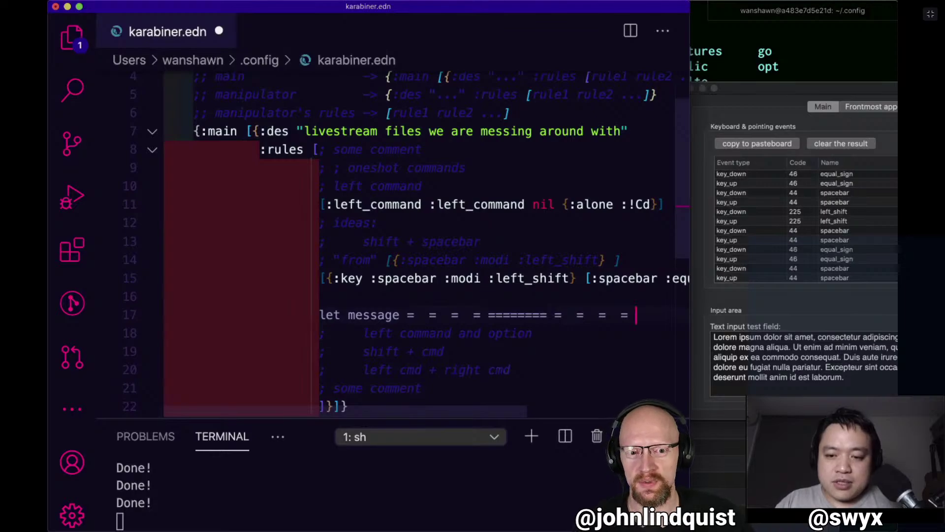
type(" =  =  = ")
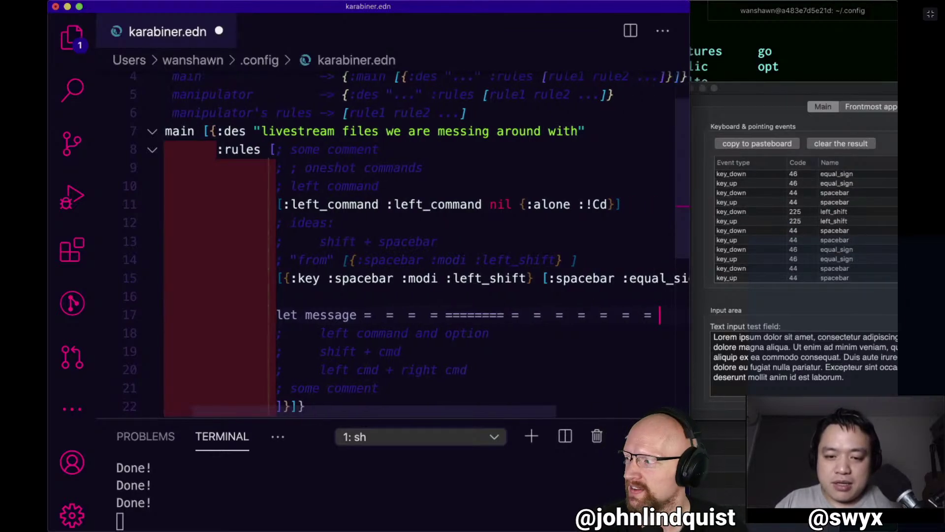
type(" = = = = =")
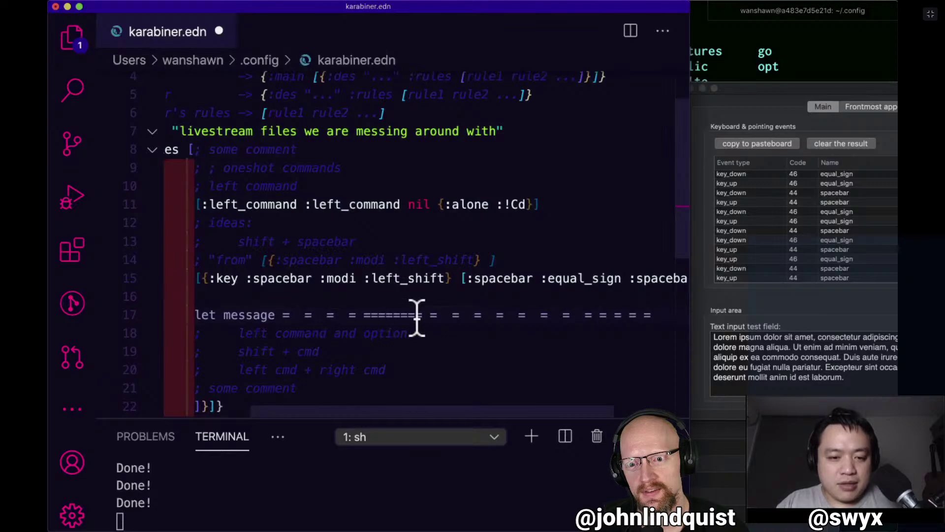
Delete the "let message" test line and the blank lines beneath the left Shift + spacebar rule.
key("super+BackSpace")
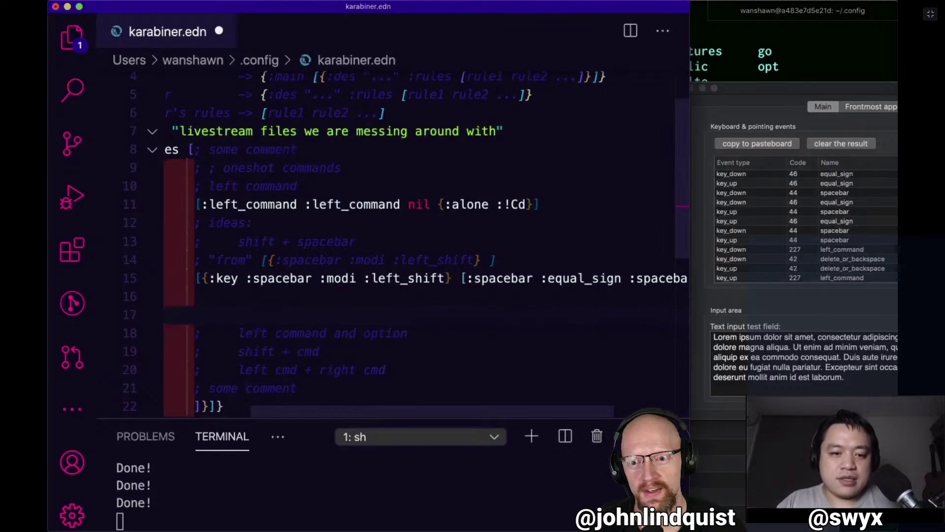
key("BackSpace")
key("BackSpace")
key("super+d")
key("super+d")
key("BackSpace")
key("super+d")
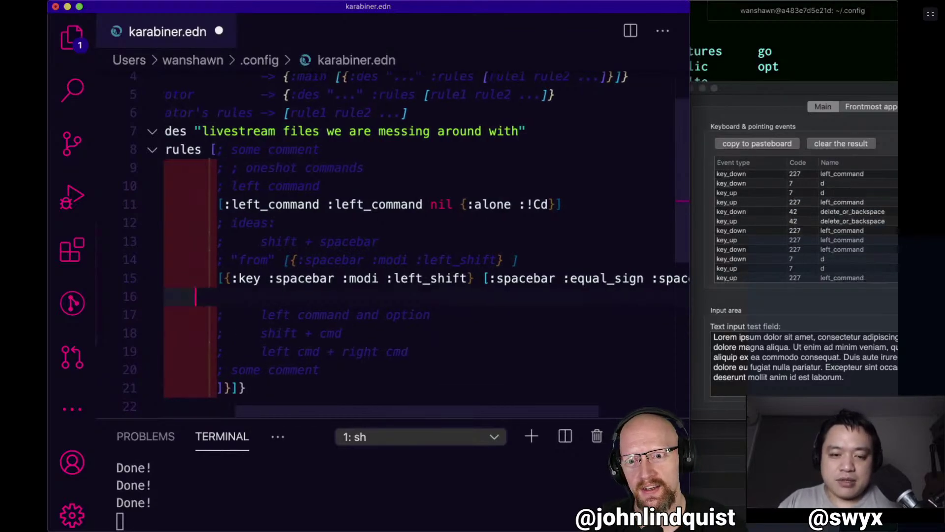
key("super+BackSpace")
key("BackSpace")
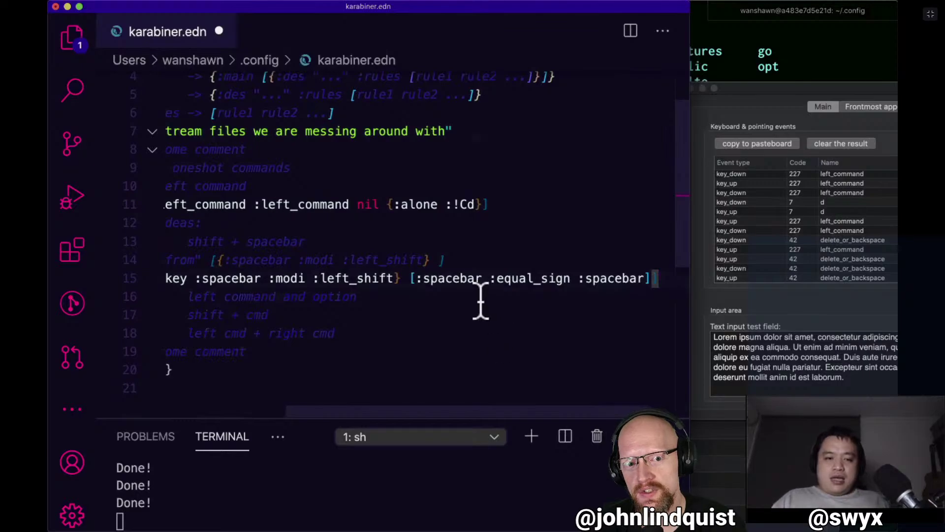
Insert "map " and an opening quotation mark before "shift + spacebar" in the ideas comment.
left_click(511, 249)
scroll(511, 249, "left", 5)
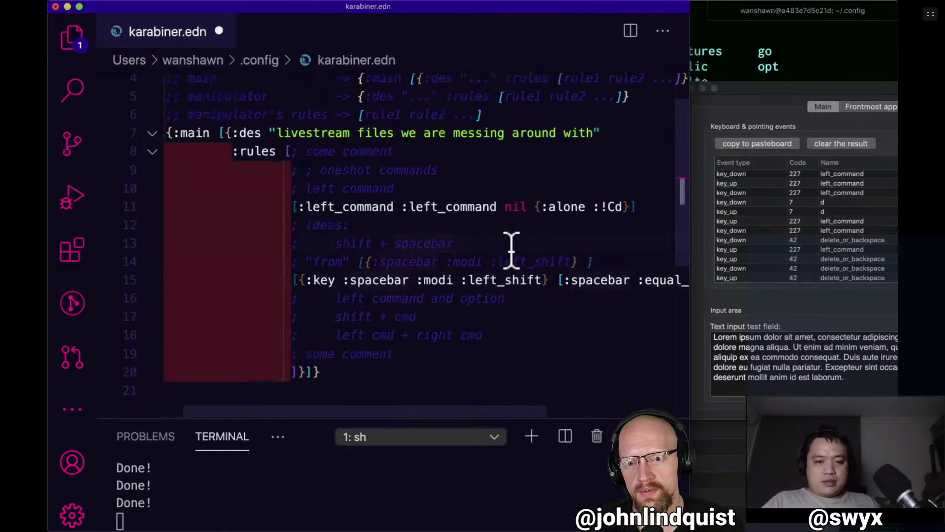
key("alt+Left")
key("alt+Left")
key("alt+Left")
key("alt+Left")
key("alt+Right")
key("Right")
key("Right")
key("Right")
key("Right")
key("Right")
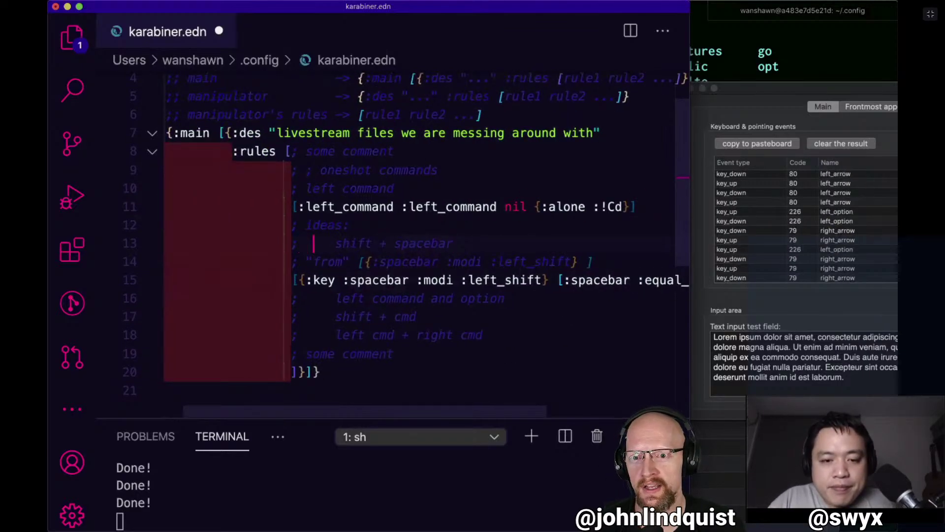
type("map \"\"")
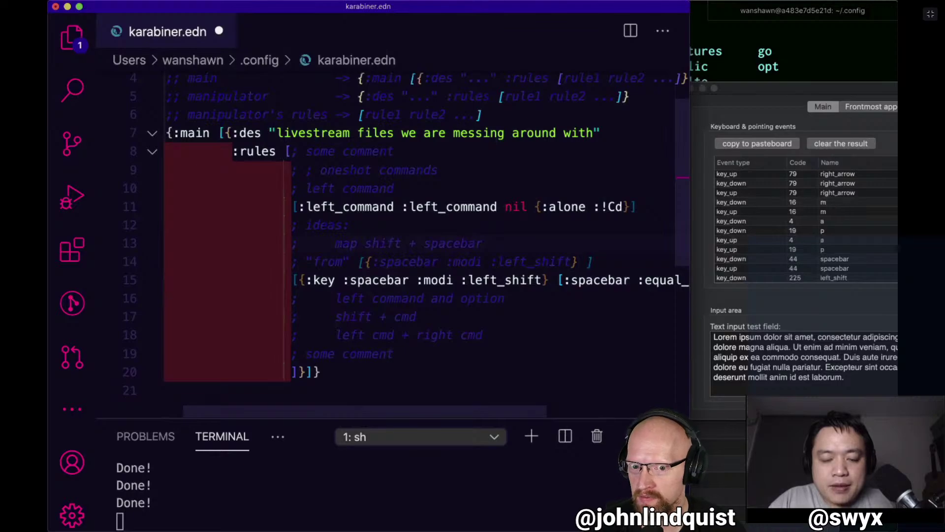
Append a closing quotation mark and "to space" to the "shift + spacebar" comment line.
key("super+Right")
type("\" to")
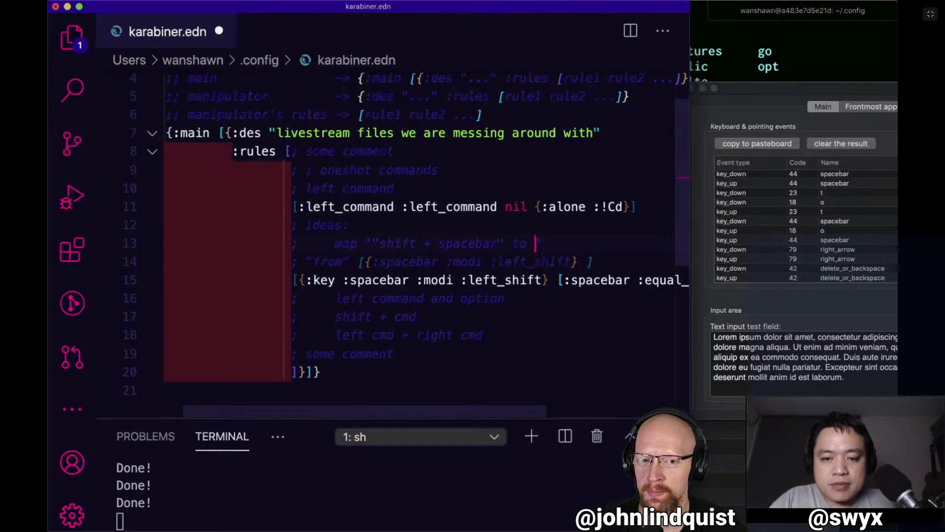
key("Right")
key("BackSpace")
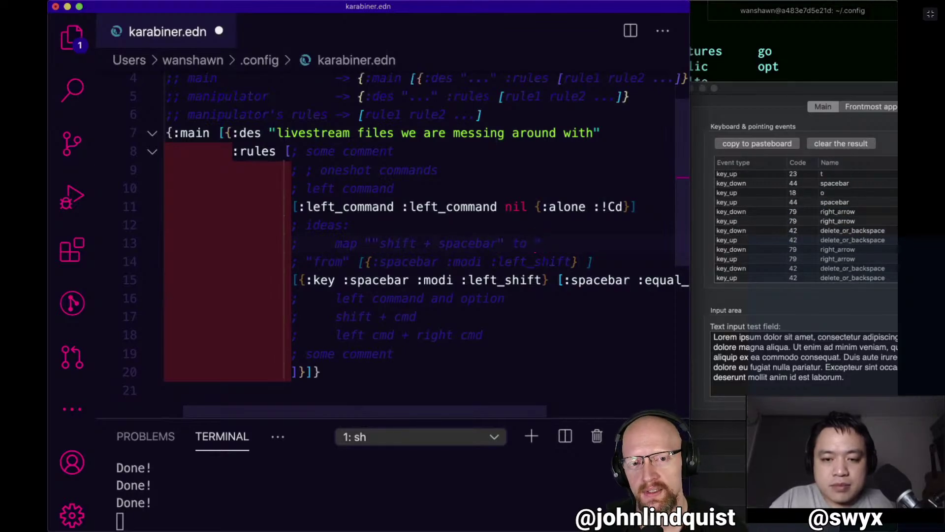
key("Right")
key("BackSpace")
type("space")
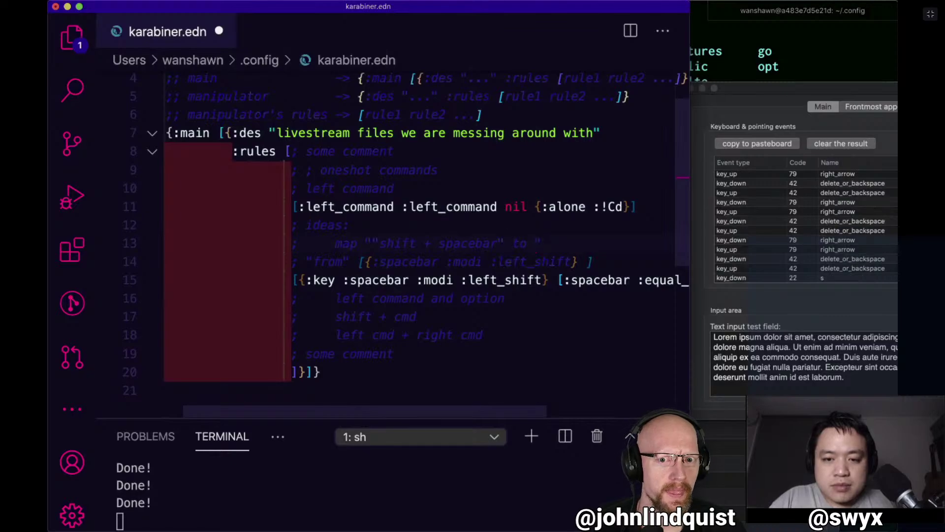
key("Right")
key("BackSpace")
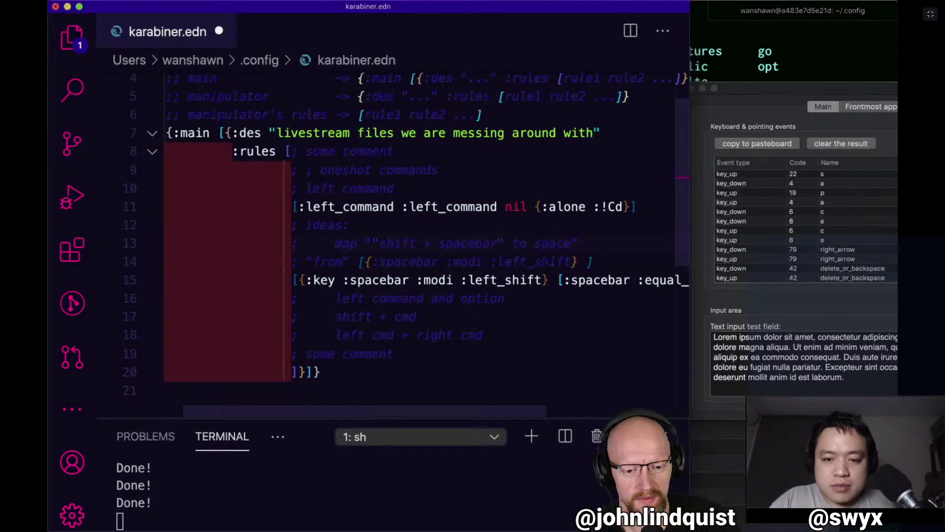
Try to reduce the doubled quotation mark before "shift" to a single one, and save the file.
left_click(505, 298)
left_click(374, 243)
key("BackSpace")
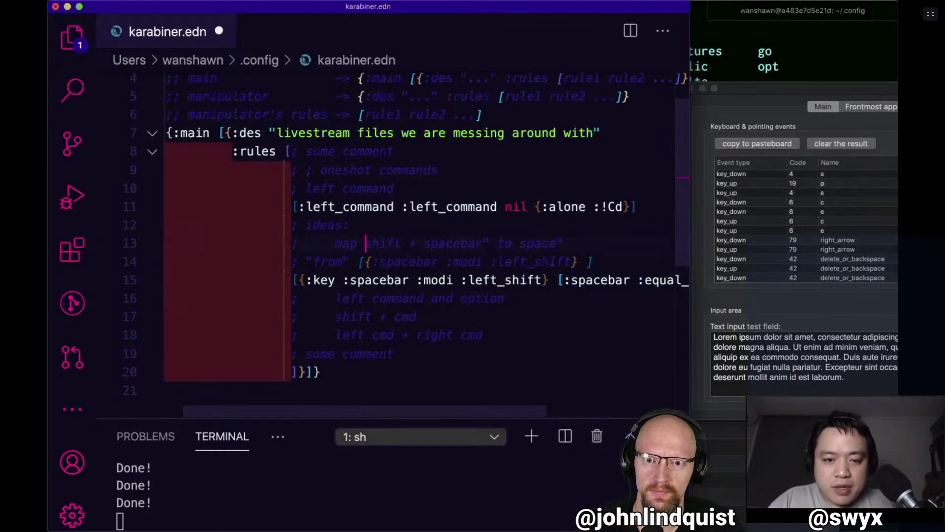
left_click(590, 245)
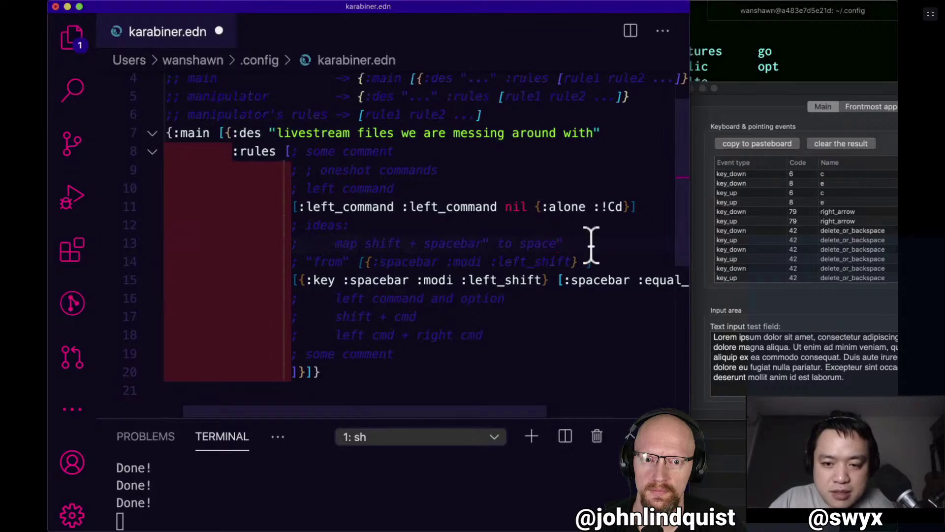
left_click(363, 243)
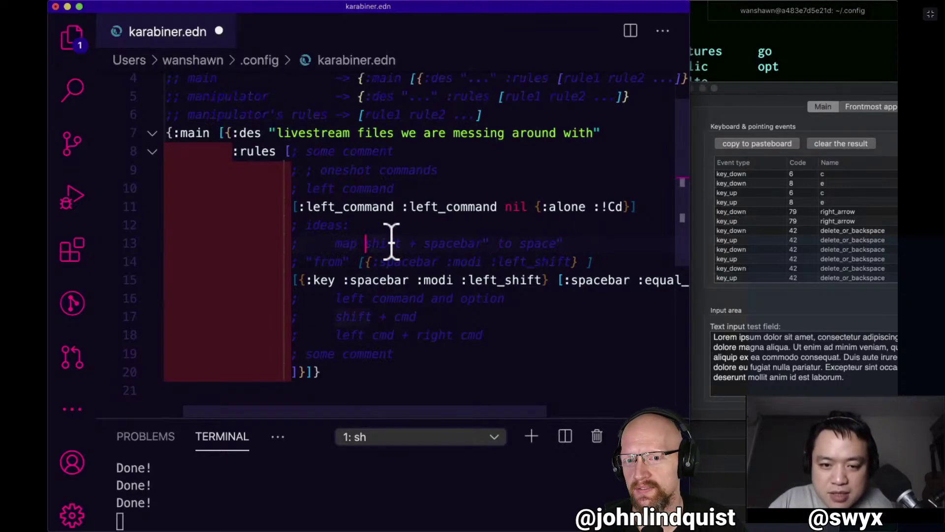
type("\"")
key("Right")
key("BackSpace")
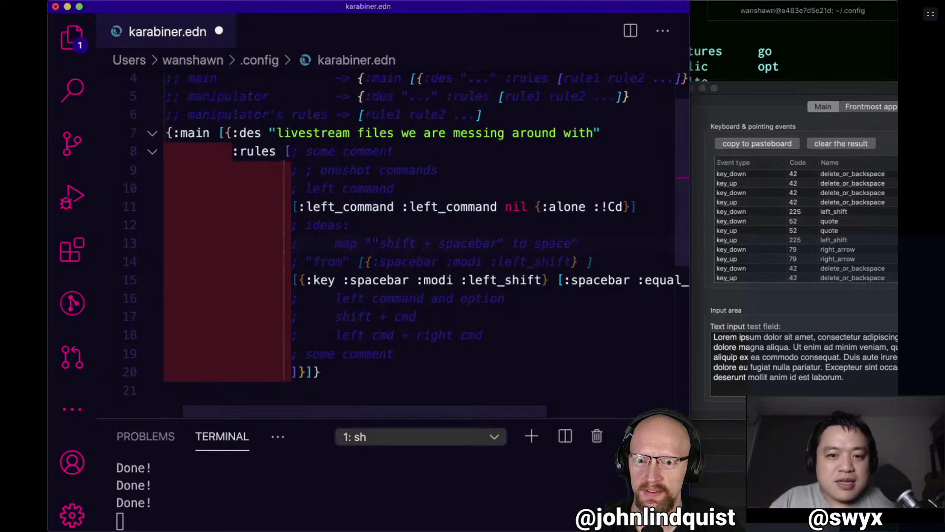
key("cmd+s")
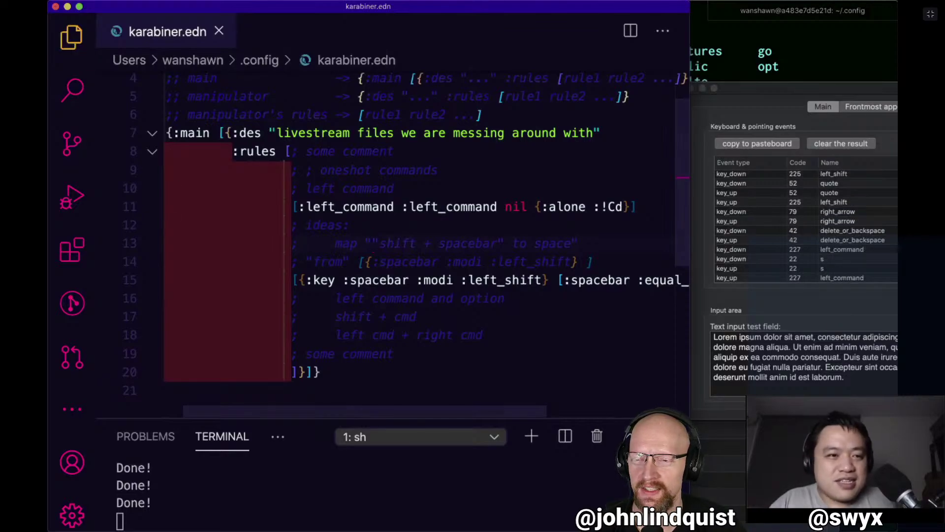
Turn off the Calva: Clojure extension, reload the editor window and return to the file explorer.
left_click(71, 36)
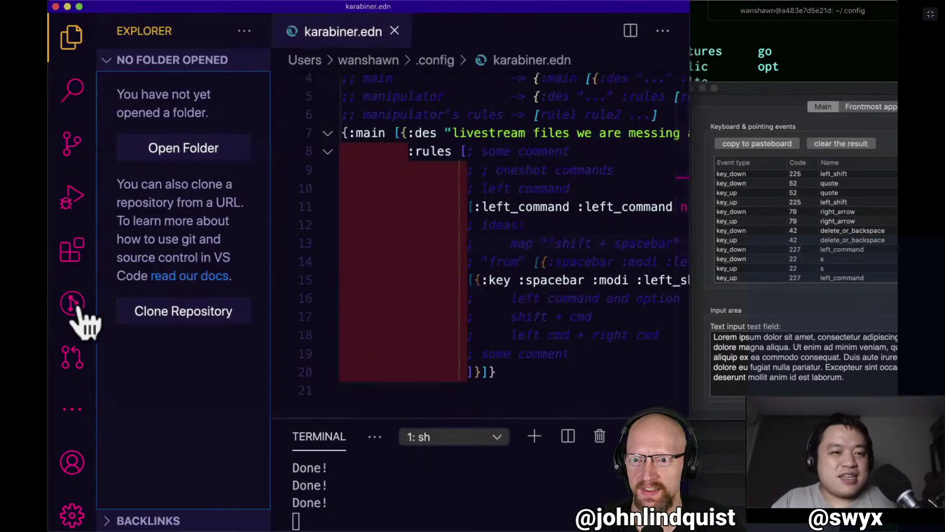
left_click(72, 250)
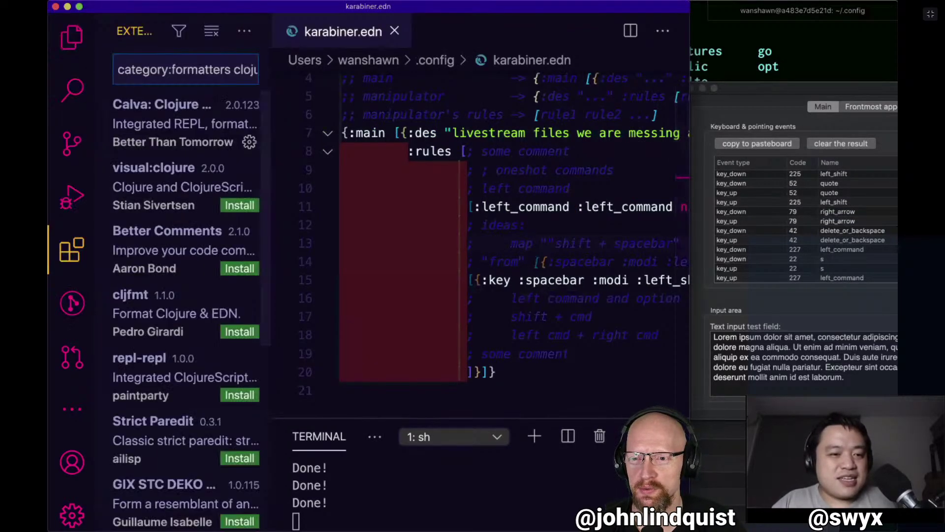
left_click(249, 143)
left_click(293, 195)
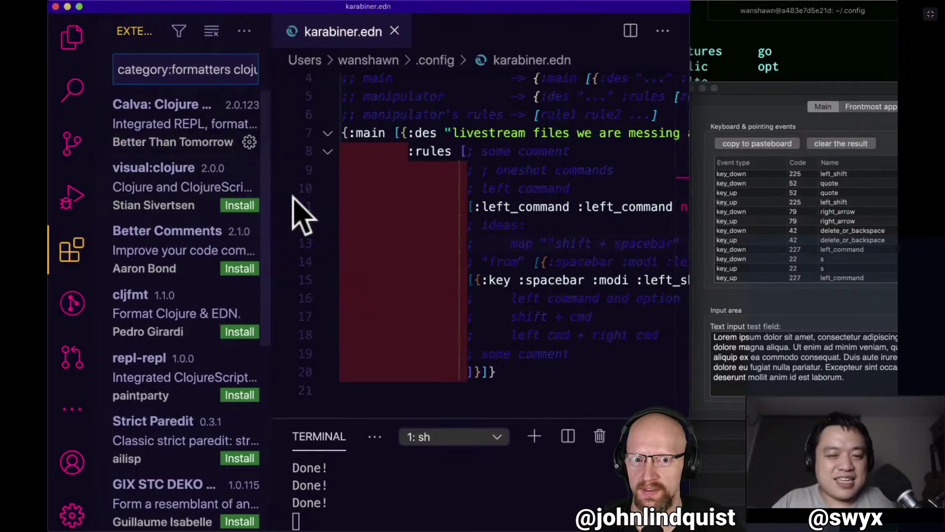
left_click(206, 143)
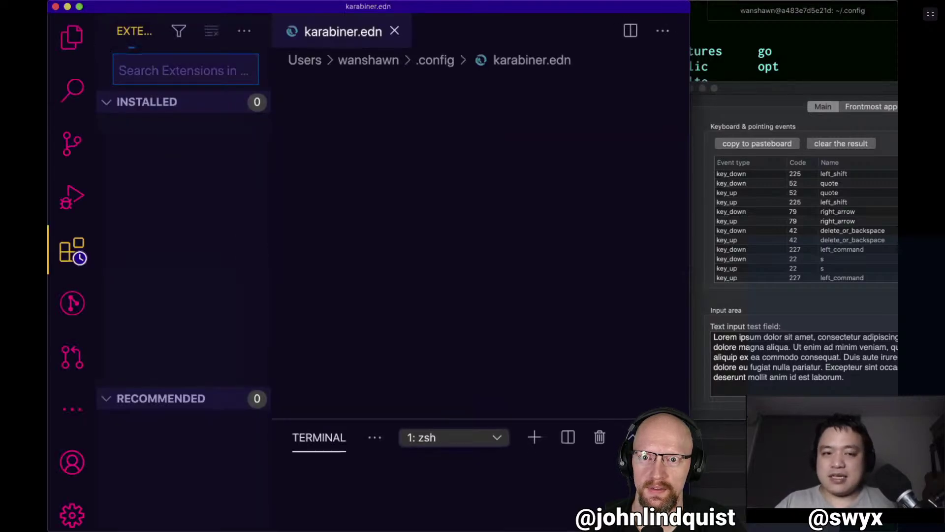
left_click(71, 40)
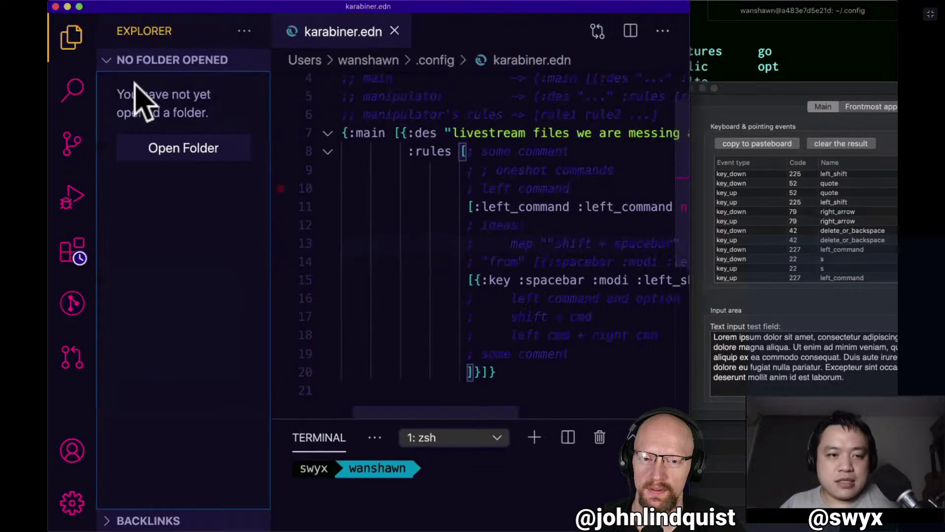
Remove the extra quotation marks before "shift" and after "space" in the map comment, and save the file.
left_click(432, 241)
key("Left")
key("Left")
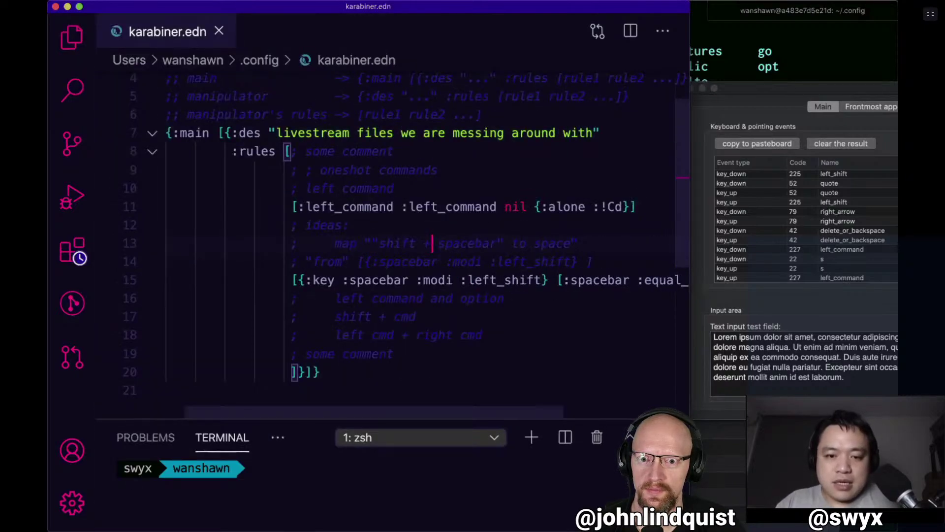
key("Left")
key("Left")
key("Left")
key("Left")
key("Left")
key("Left")
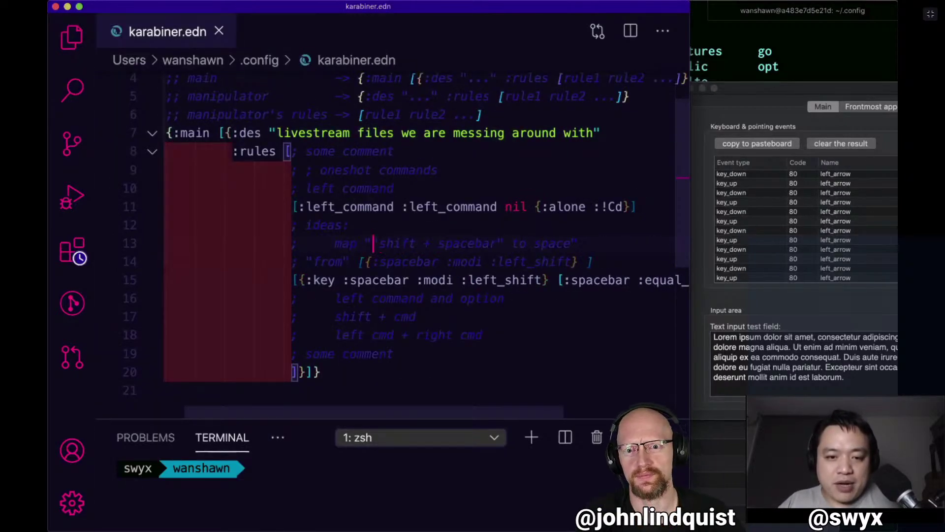
key("Right")
key("BackSpace")
key("cmd+Right")
key("BackSpace")
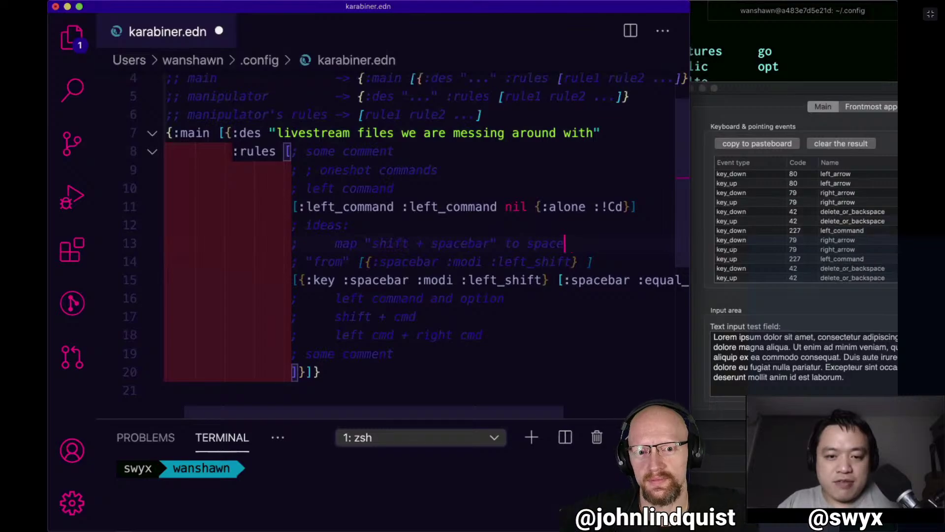
key("super+s")
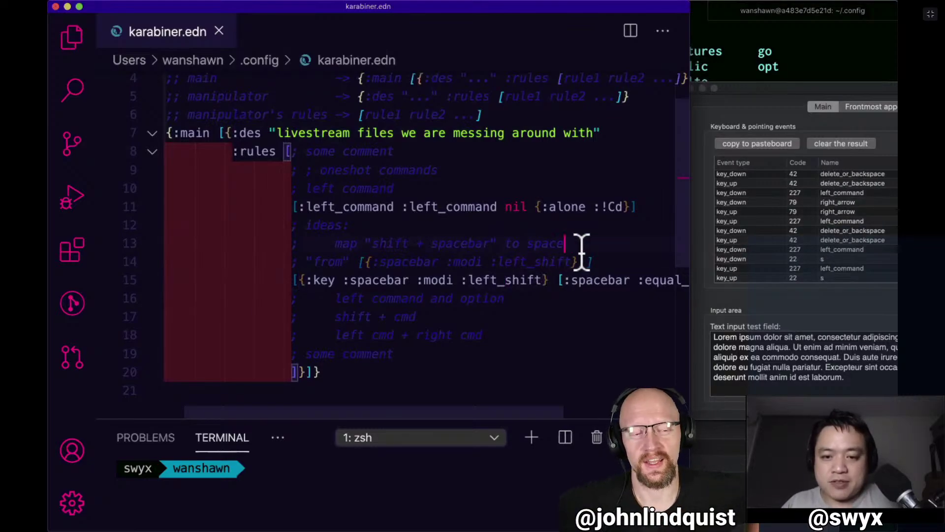
Delete the "from" comment line above the left Shift + spacebar rule and save the file.
left_click(604, 263)
key("super+BackSpace")
key("BackSpace")
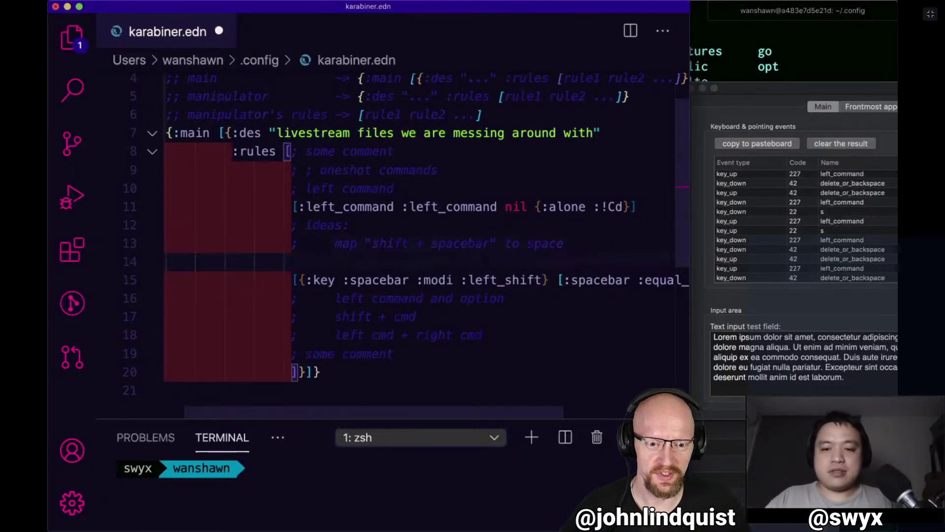
key("super+s")
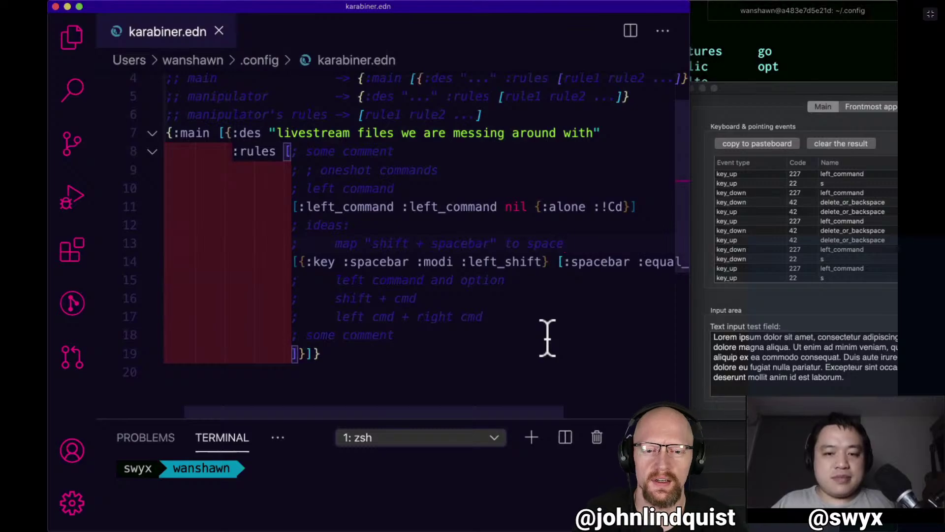
Delete the last "some comment" line just above the closing brackets of the rules.
scroll(547, 337, "right", 5)
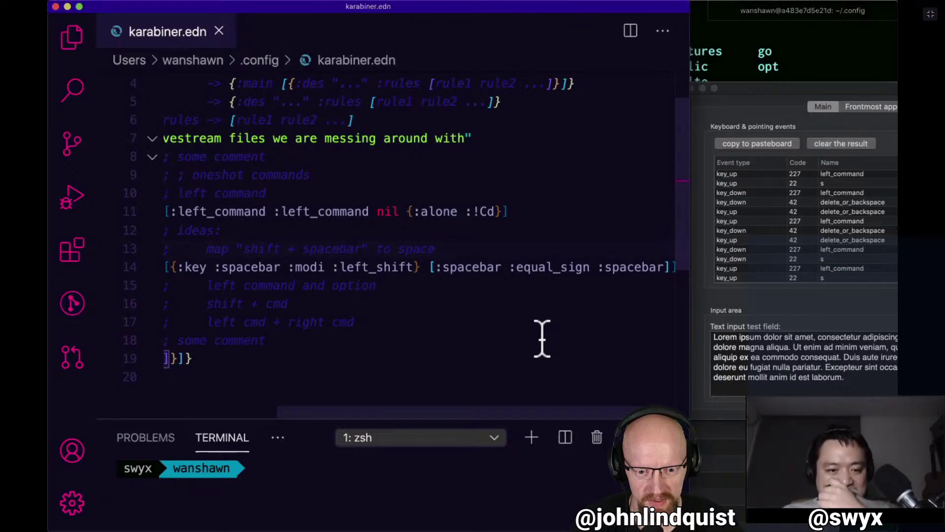
key("Down")
key("Down")
key("Down")
key("Down")
key("Down")
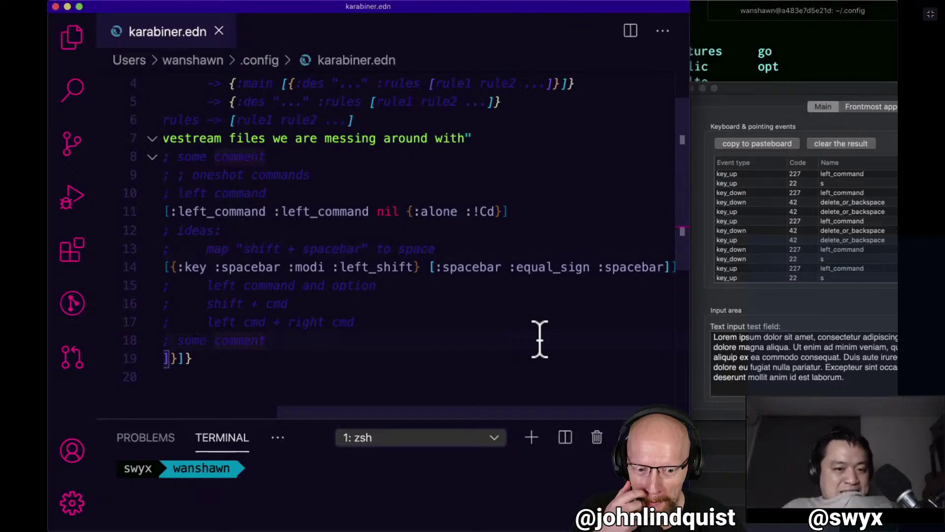
key("super+BackSpace")
key("BackSpace")
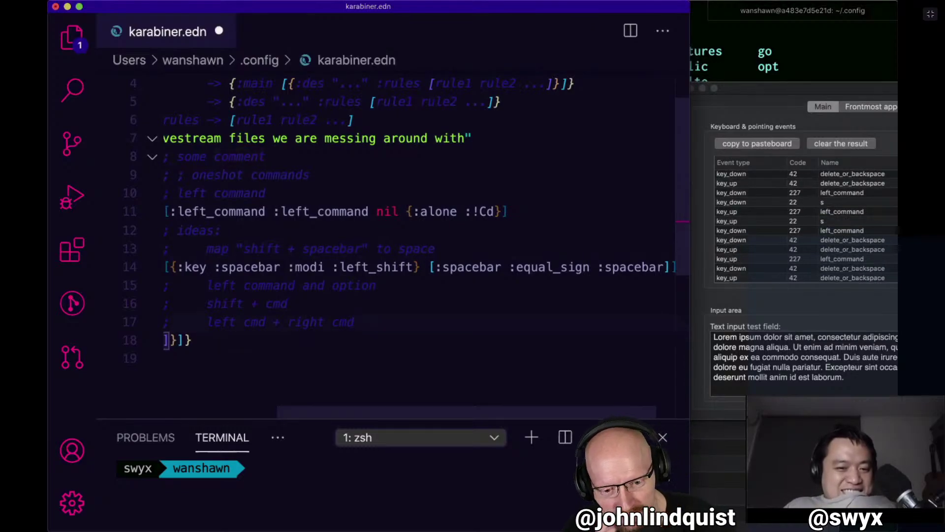
Add the comment "; CAPSLOCK" on a new line below the "left cmd + right cmd" comment.
key("Up")
key("Up")
key("Up")
key("Up")
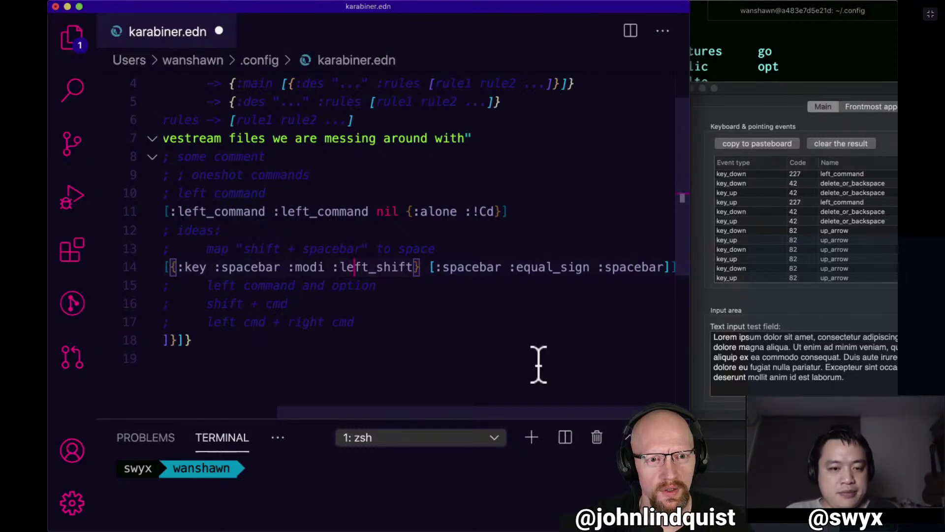
key("Down")
key("Down")
key("Down")
key("Return")
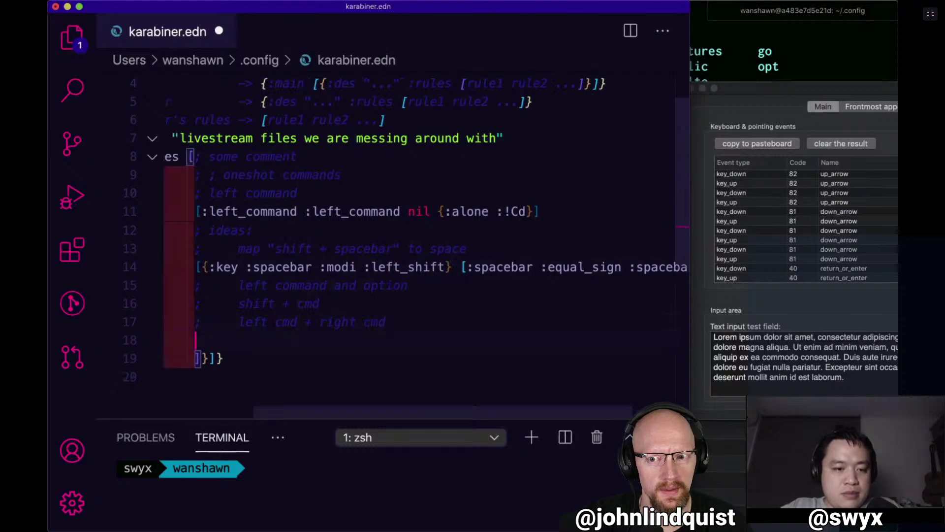
type("; CAPSLCOK")
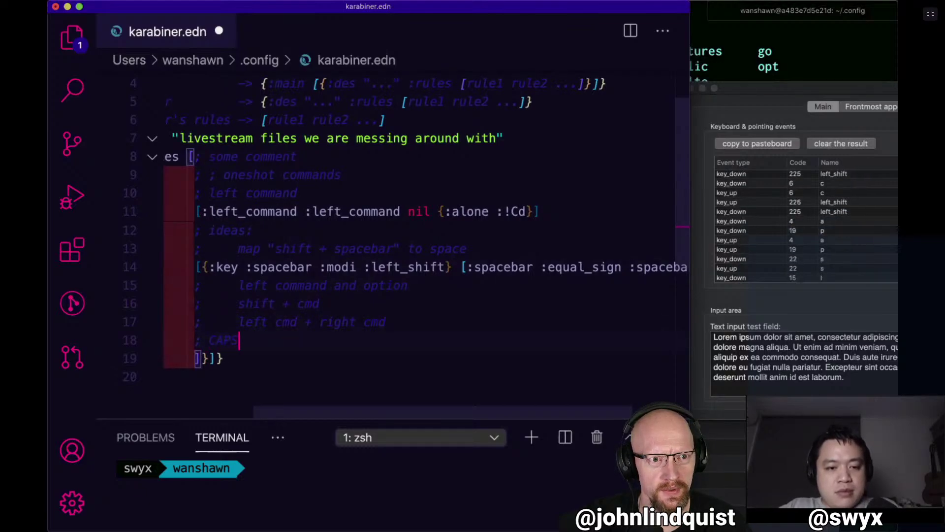
key("BackSpace")
key("BackSpace")
key("BackSpace")
type("OCK")
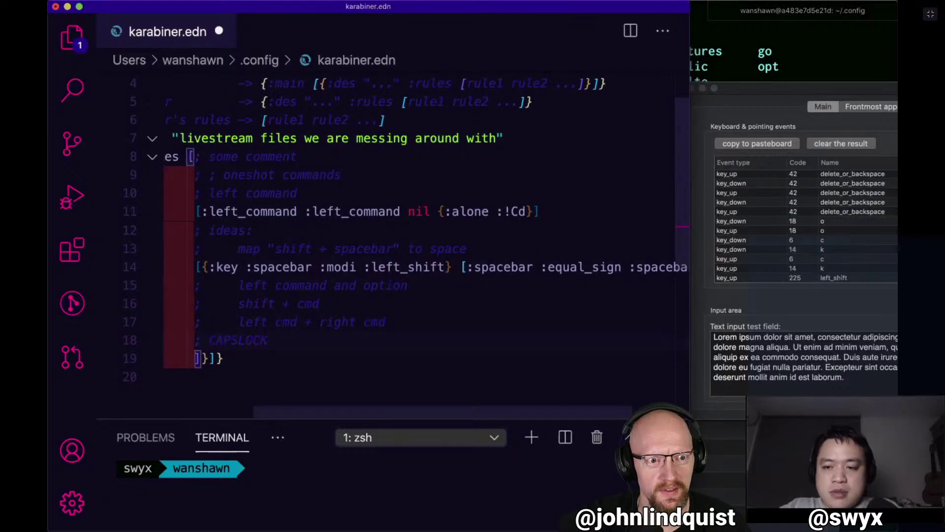
Start a new rule [:caps_lock ] in lowercase on the line below the CAPSLOCK comment.
key("Caps_Lock")
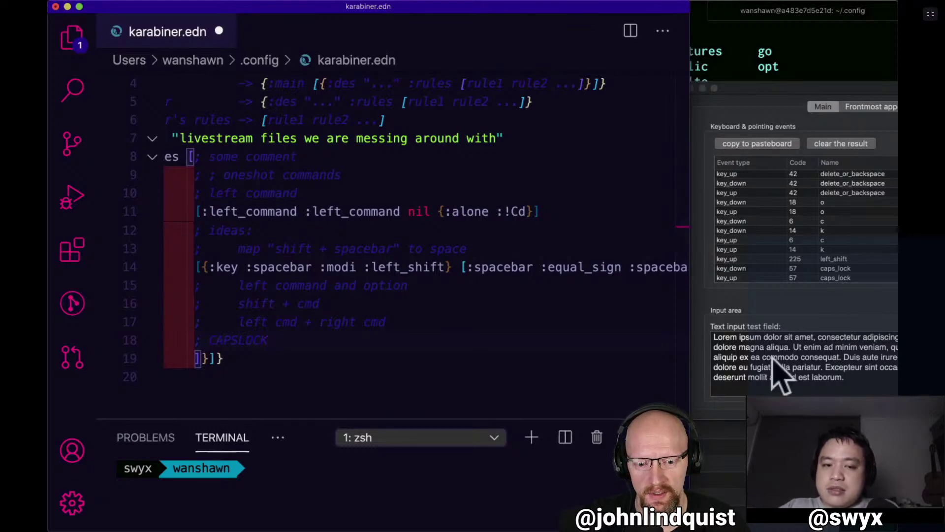
key("Return")
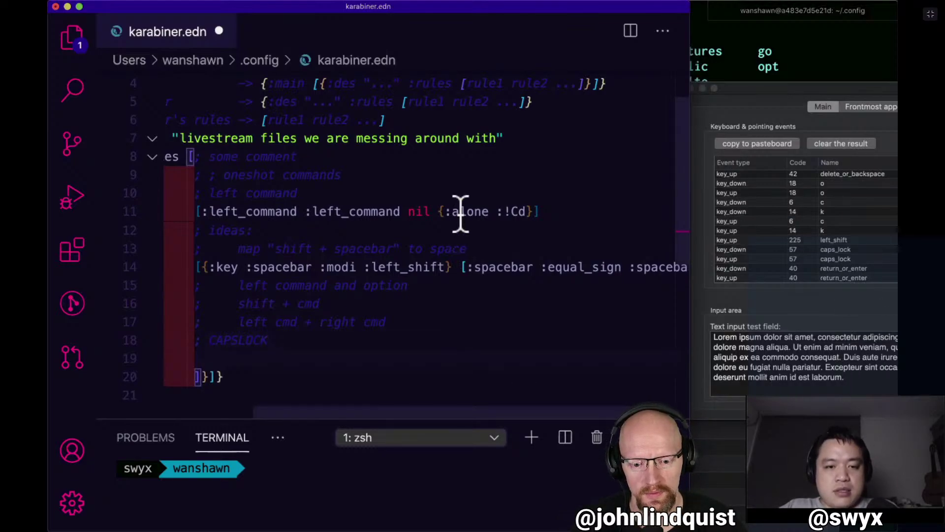
type("[:CAPS_")
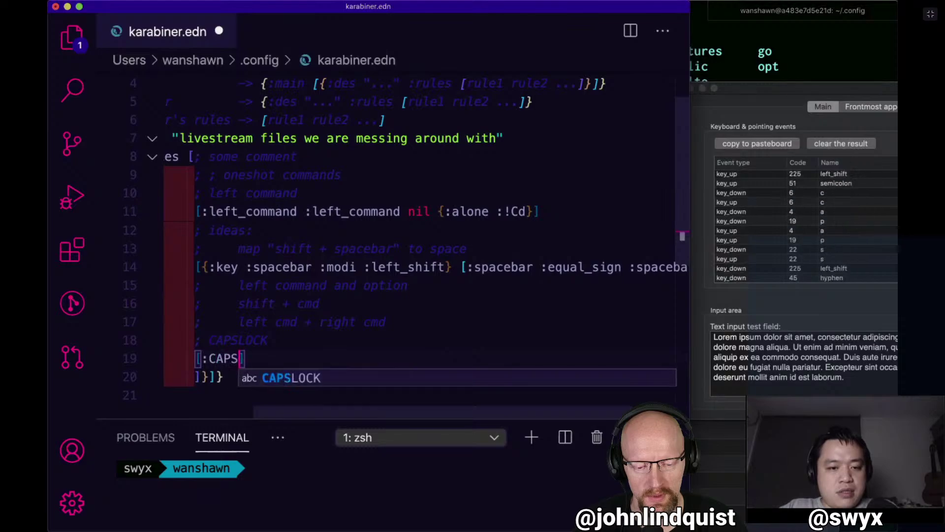
key("alt+BackSpace")
key("alt+BackSpace")
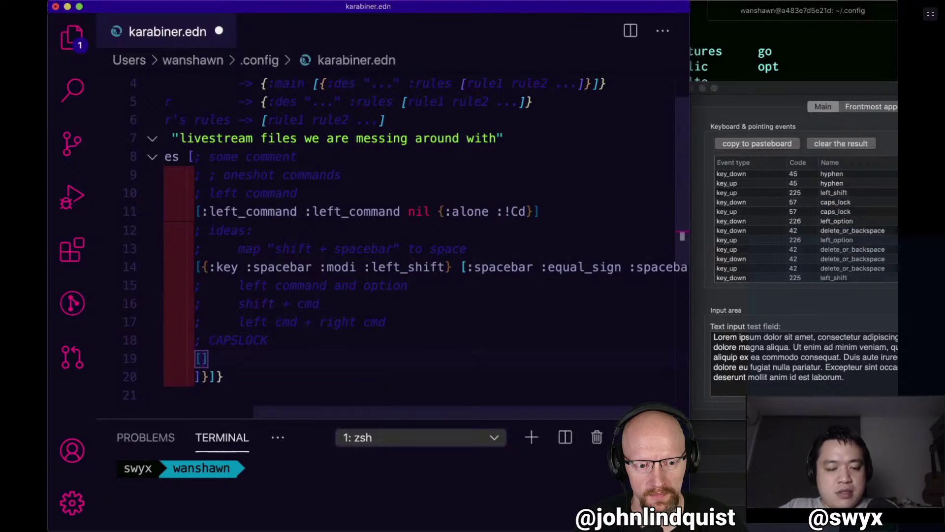
type(":caps_lock")
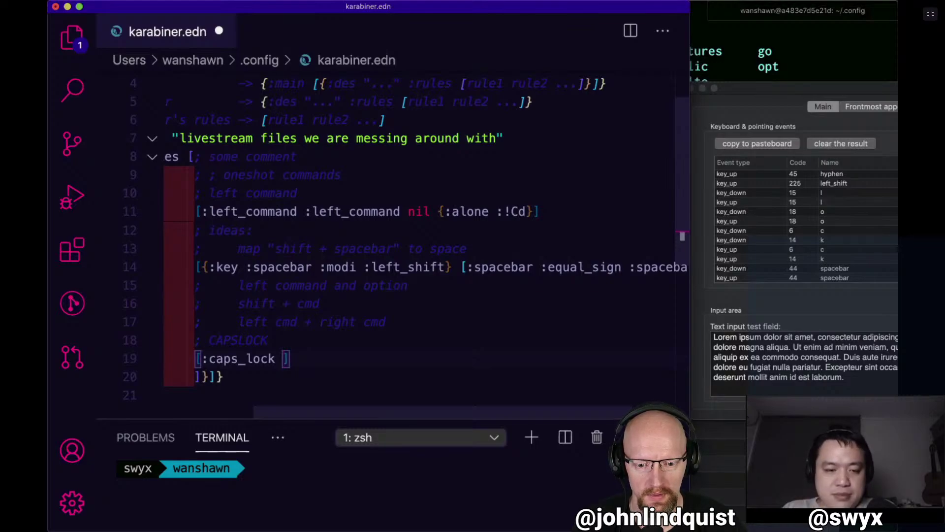
Extend the comment to "CAPSLOCK LAYER" and return inside the brackets of the :caps_lock rule.
type("LAYER")
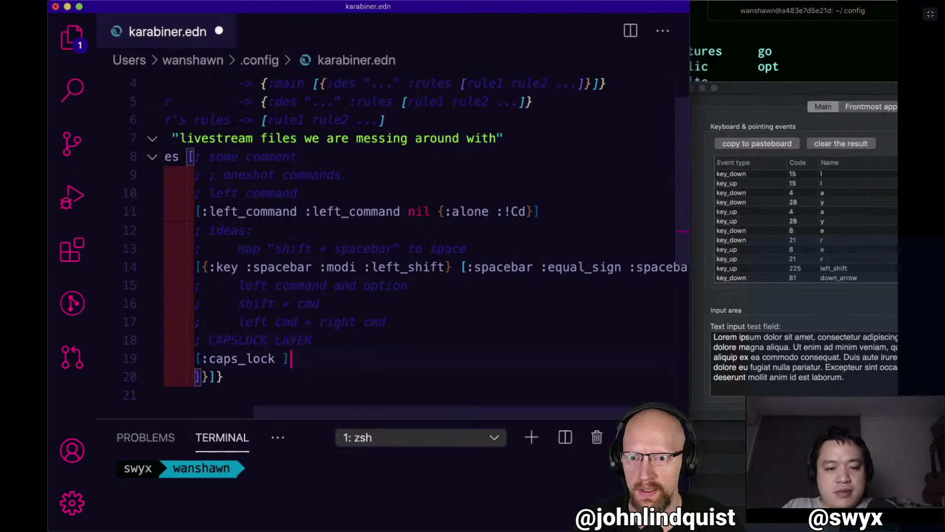
key("Down")
key("Left")
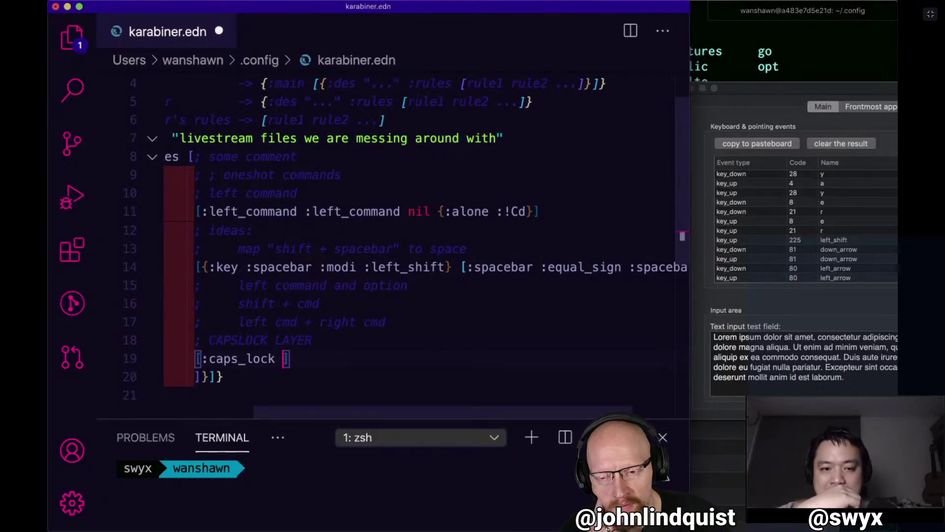
Try to separate the :main key from its list with line breaks, and undo them.
scroll(391, 210, "up", 3)
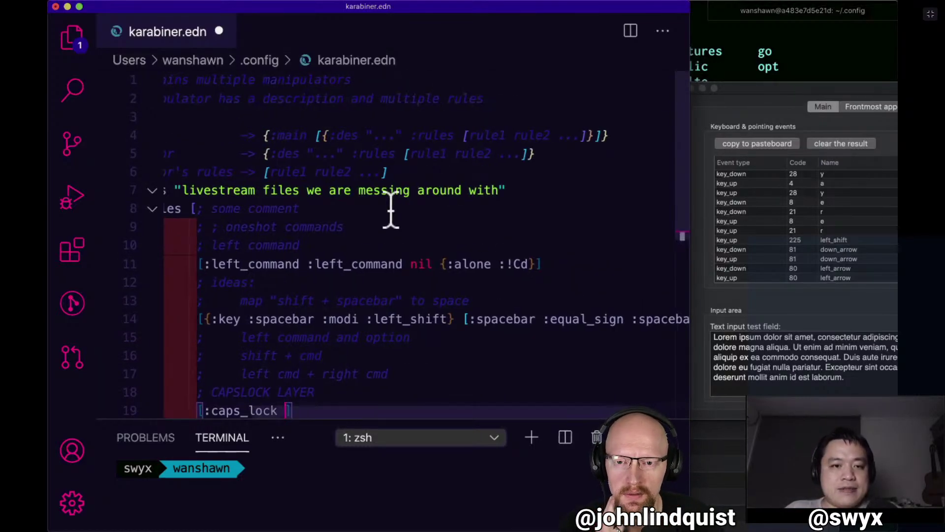
scroll(391, 209, "left", 5)
scroll(391, 209, "right", 3)
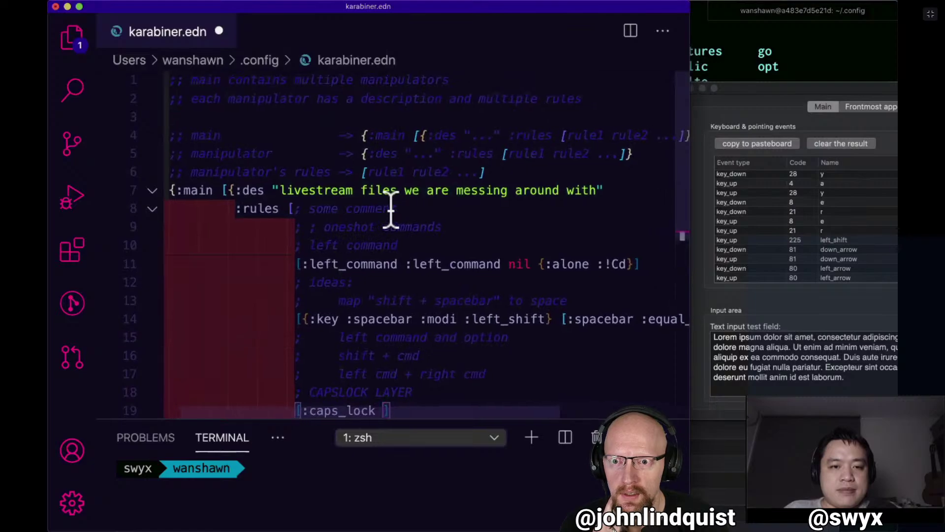
scroll(392, 209, "left", 2)
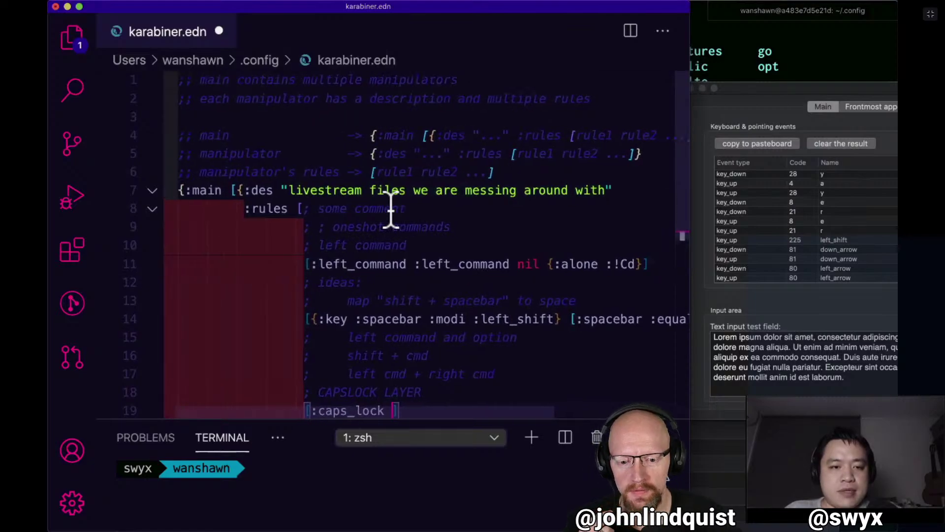
left_click(193, 190)
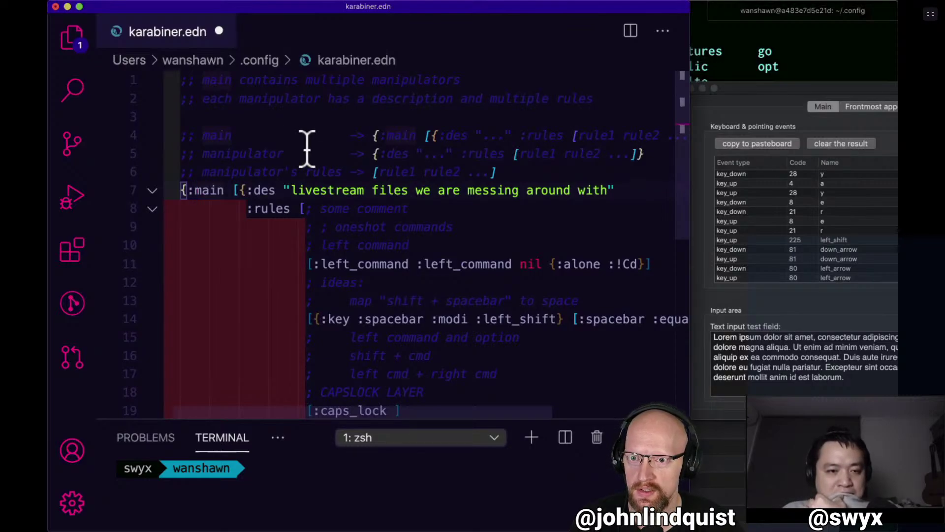
left_click(231, 190)
key("Return")
key("Return")
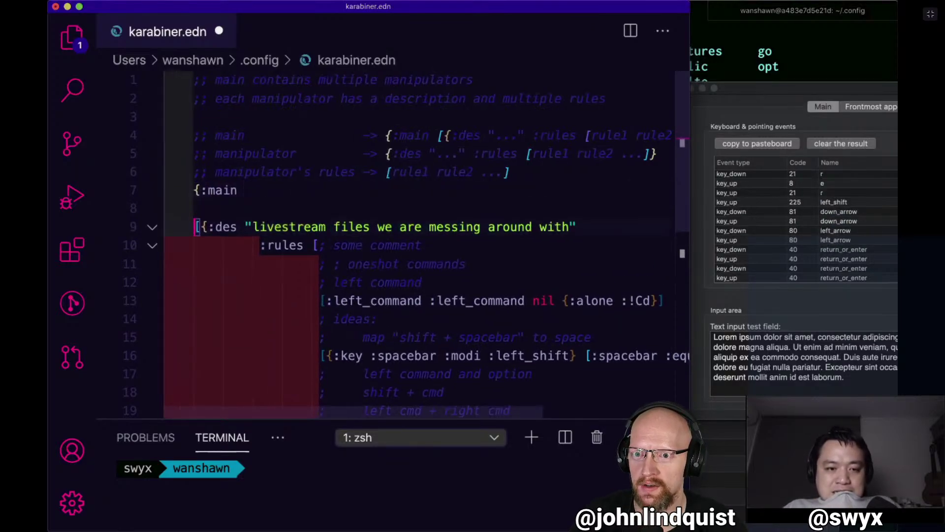
key("Up")
key("super+z")
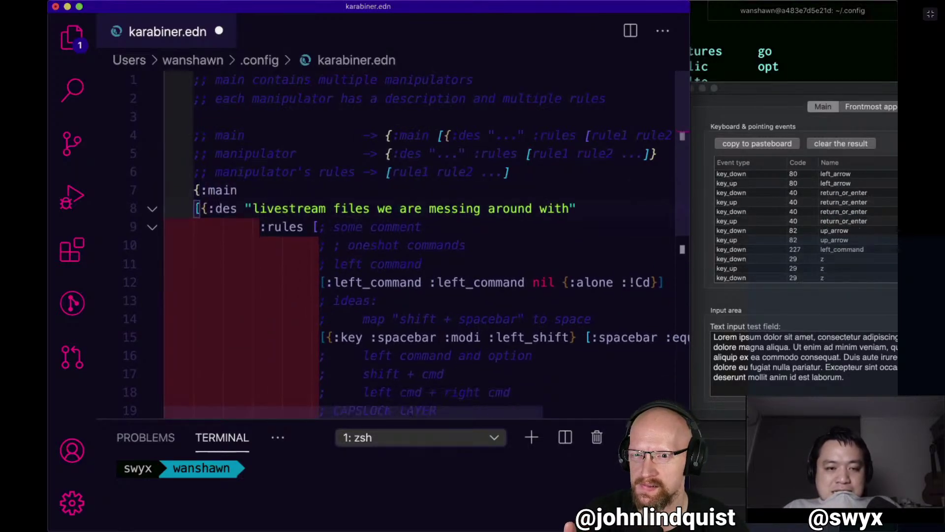
key("super+z")
Insert an empty :layers { } map spread over several lines before :main, inside the outer opening brace.
key("super+Left")
key("Right")
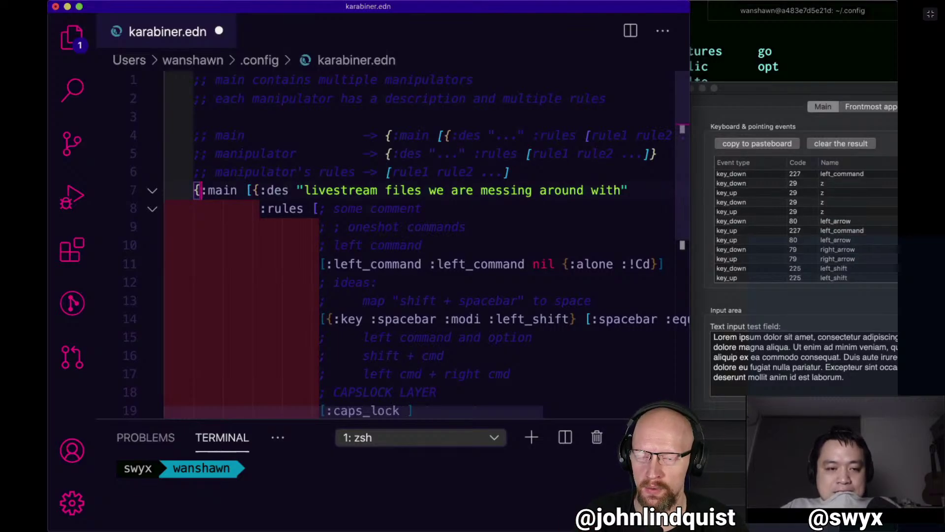
key("Left")
type(":layers")
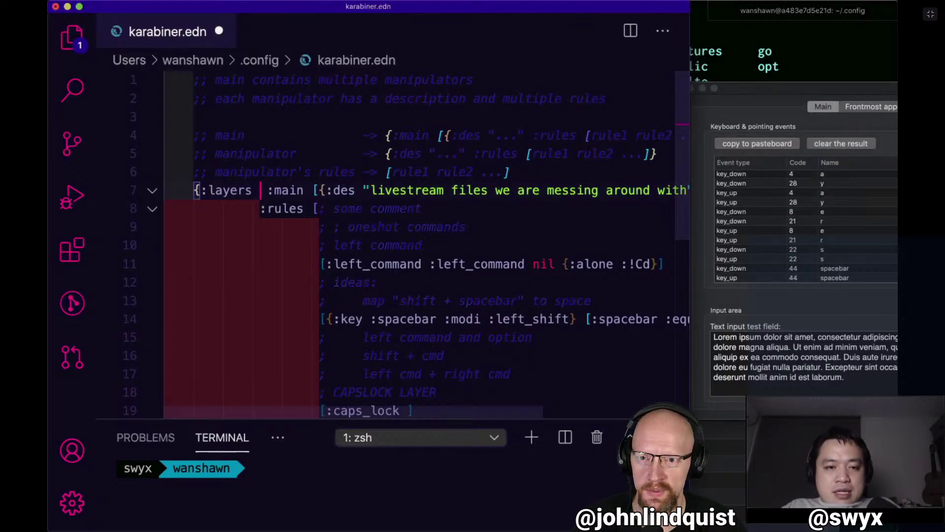
type(" [")
key("BackSpace")
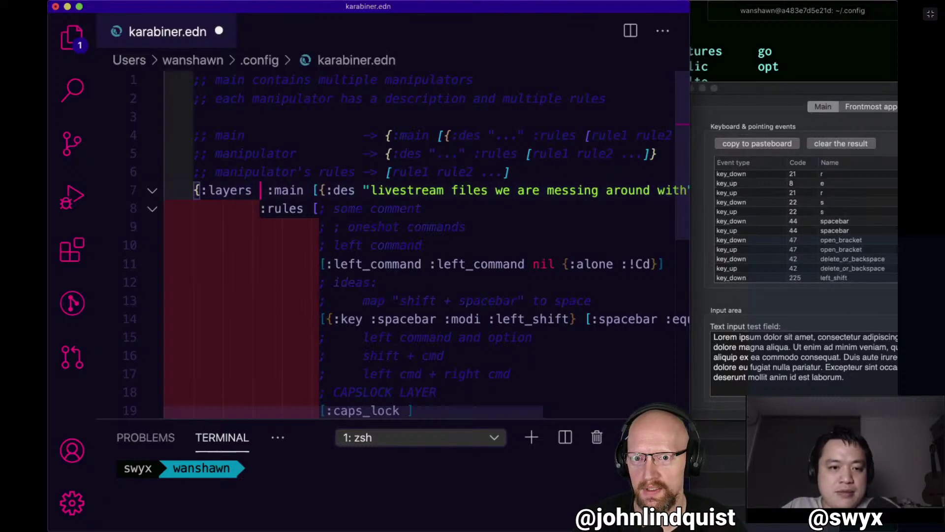
type("{")
key("Return")
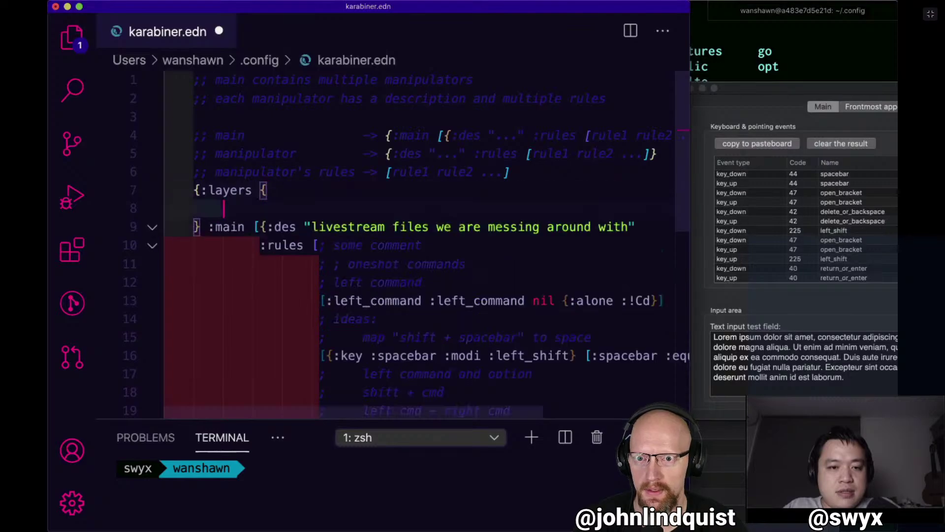
Cut everything from :main through the final closing brackets out of the file.
key("Down")
key("Left")
key("Left")
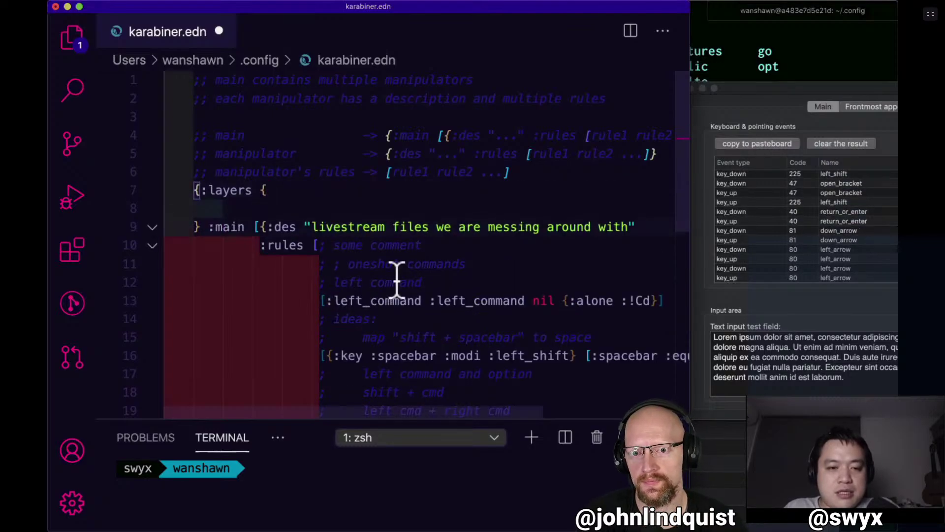
scroll(396, 278, "down", 4)
scroll(397, 278, "up", 3)
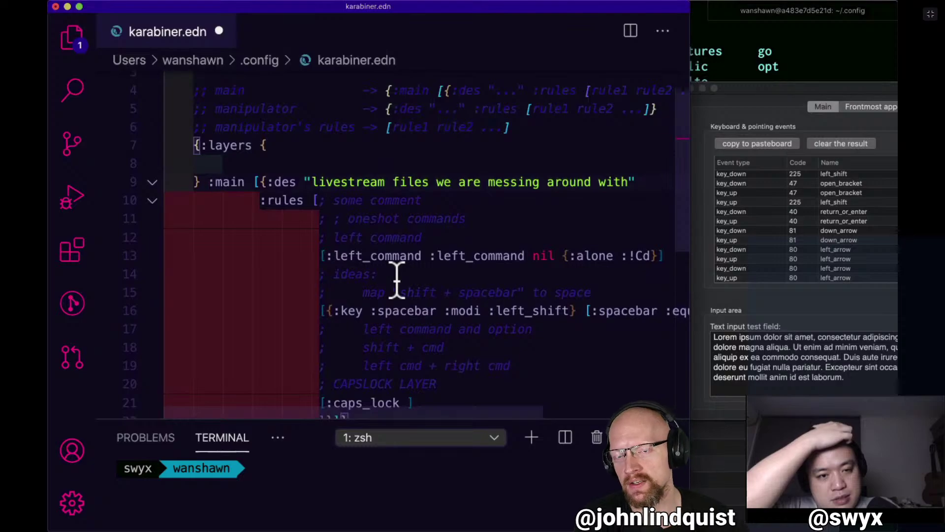
scroll(397, 278, "down", 3)
key("shift")
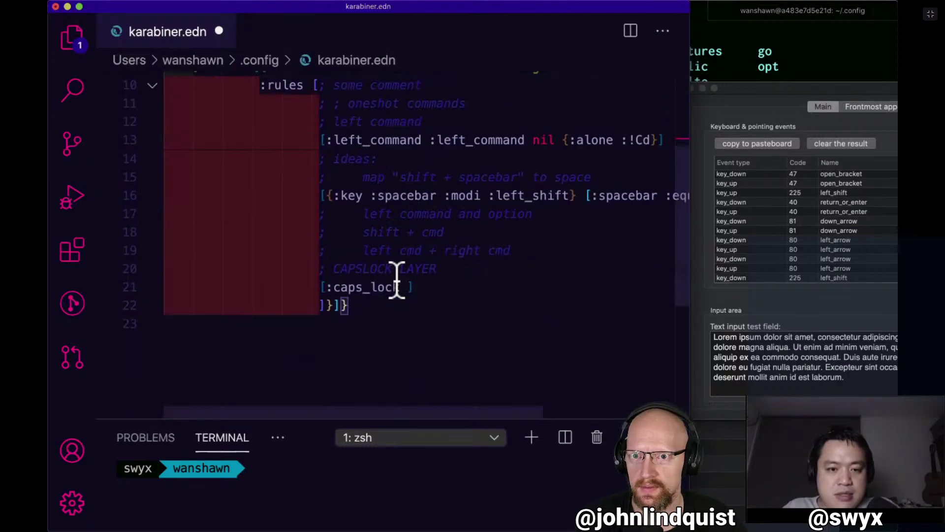
scroll(354, 310, "up", 2)
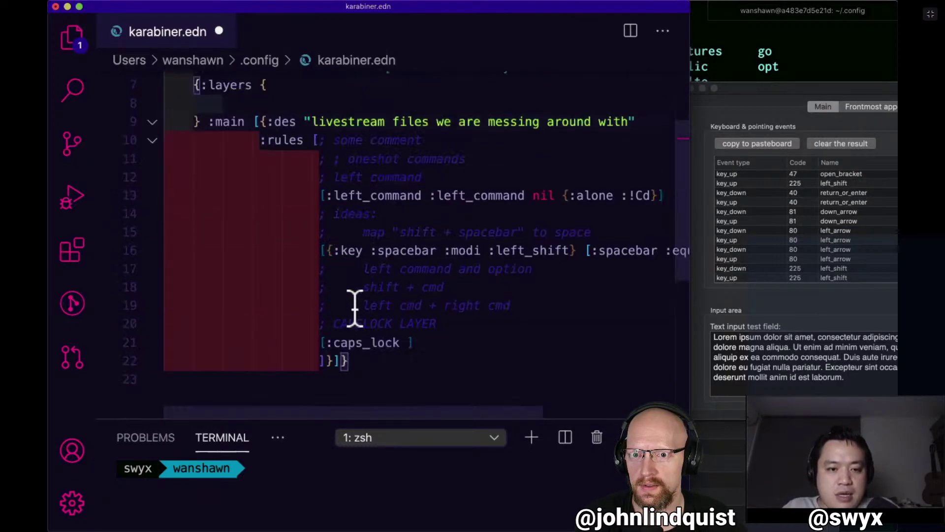
left_click(359, 347, "shift")
key("cmd+d")
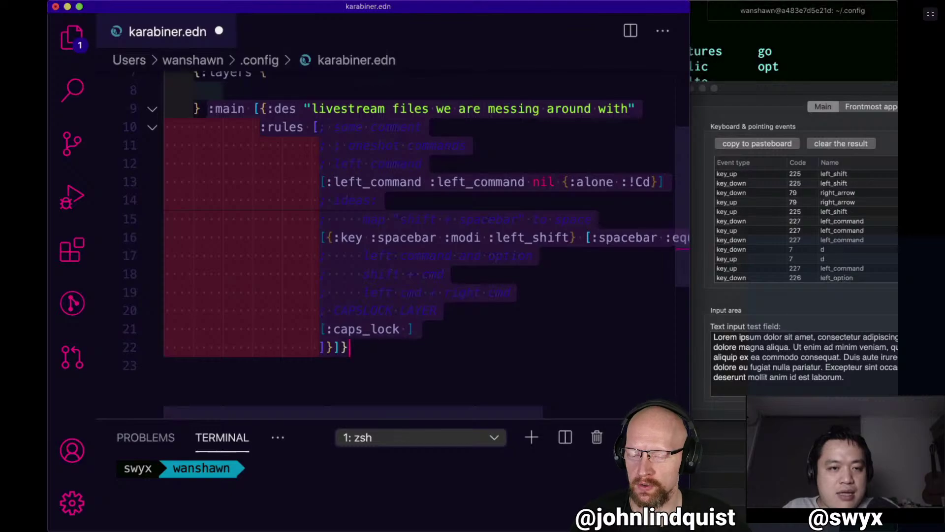
key("alt+Up")
key("cmd+x")
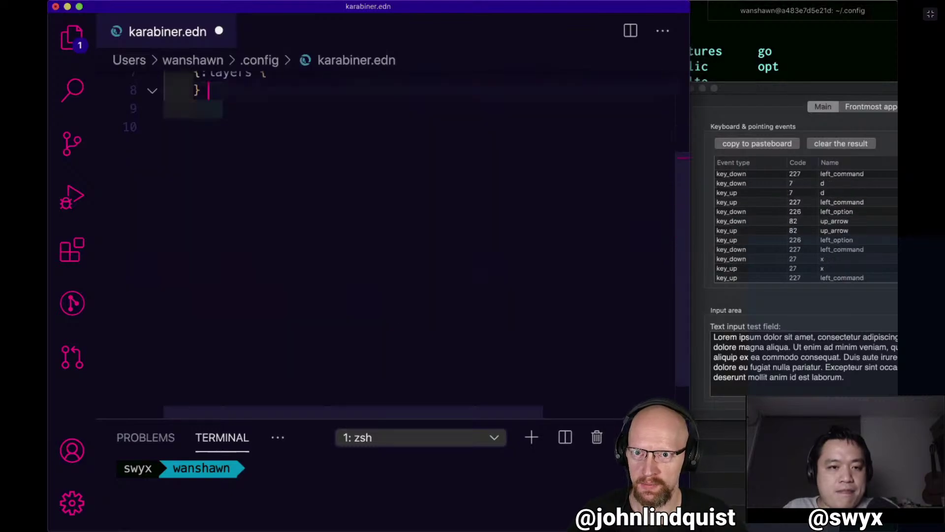
Add an empty line between the opening and closing braces of the :layers map.
scroll(338, 295, "up", 3)
left_click(337, 190)
key("Return")
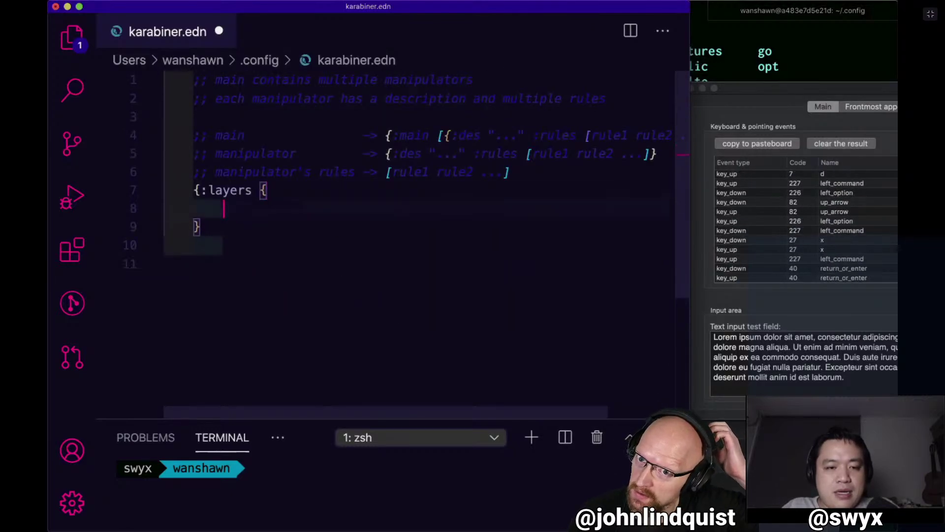
Try replacing the space after the :layers closing brace with an extra closing brace, and undo it.
key("Down")
key("BackSpace")
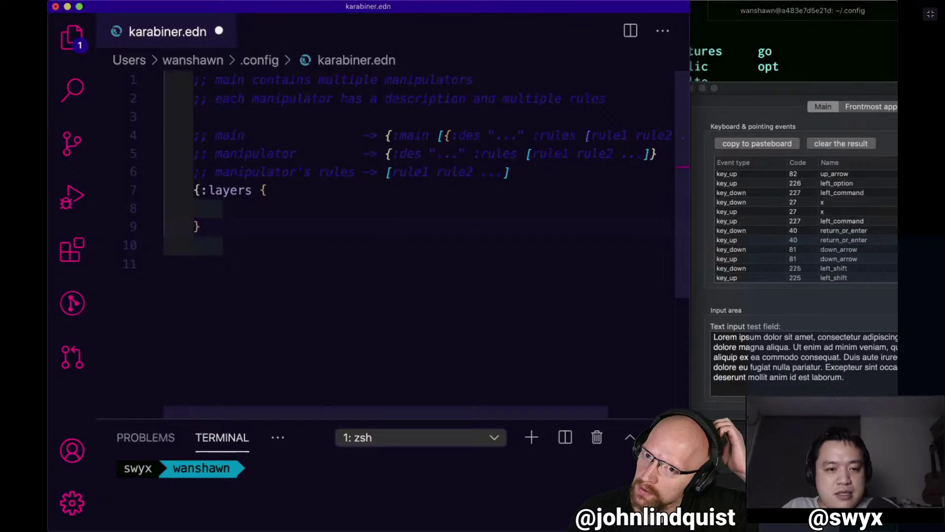
type("}")
key("Up")
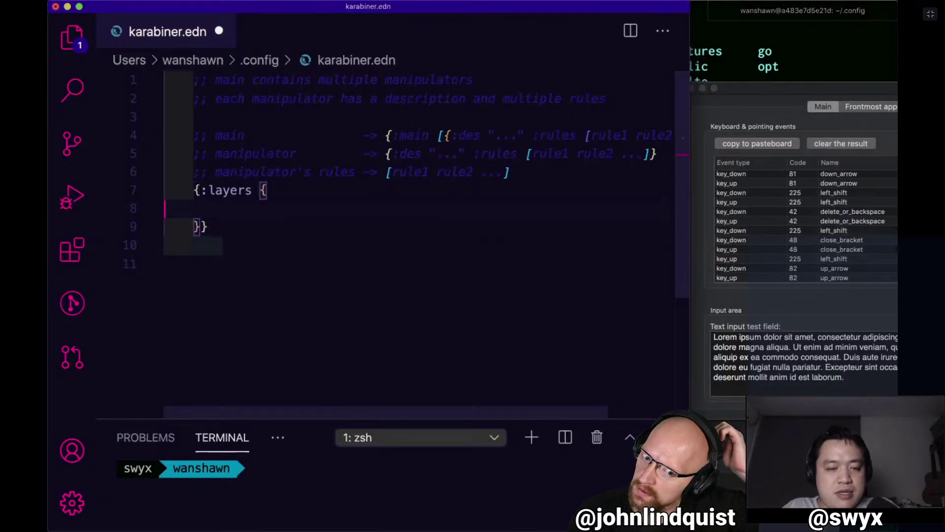
key("super+z")
key("super+z")
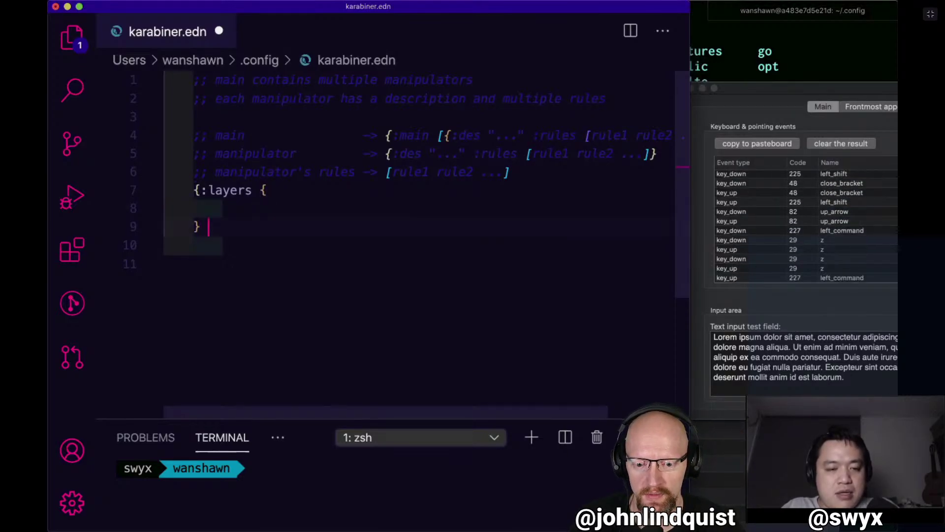
Remove the trailing space after the :layers closing brace and paste the :main block on the line below it.
key("BackSpace")
key("Return")
key("super+v")
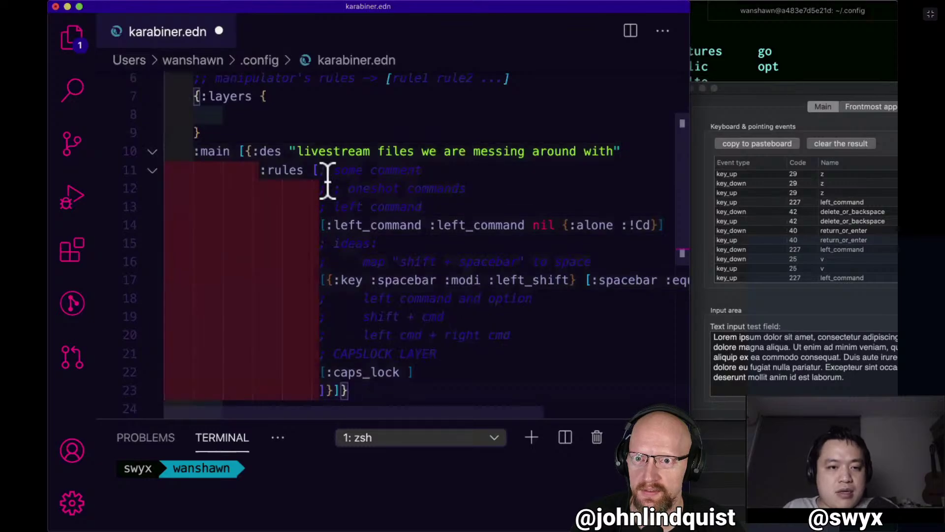
Move the file's final closing brace onto its own line below the :main block and remove all its indentation.
scroll(327, 181, "up", 3)
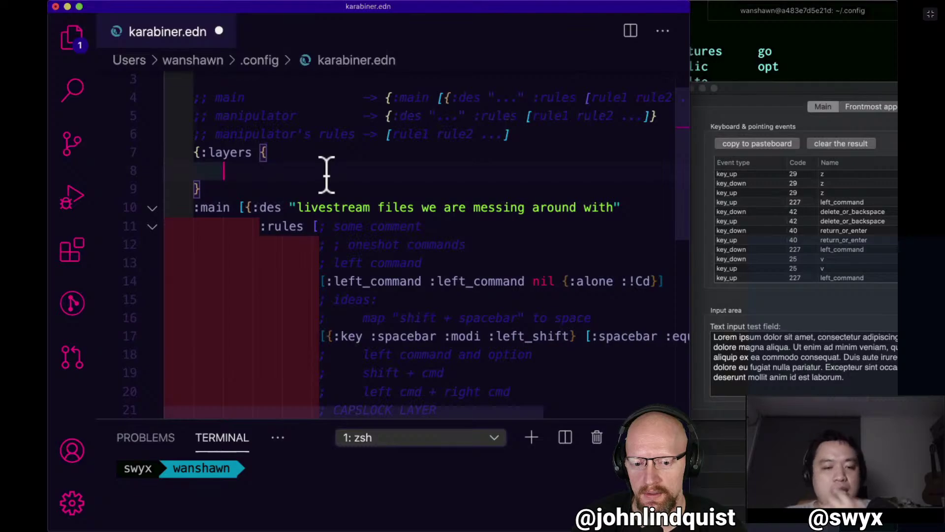
scroll(327, 174, "down", 6)
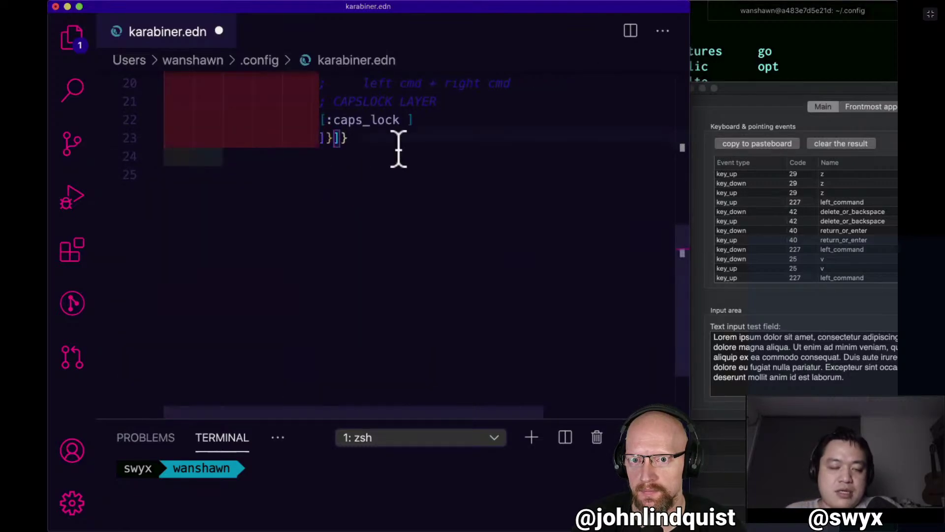
scroll(399, 148, "up", 6)
scroll(396, 143, "down", 3)
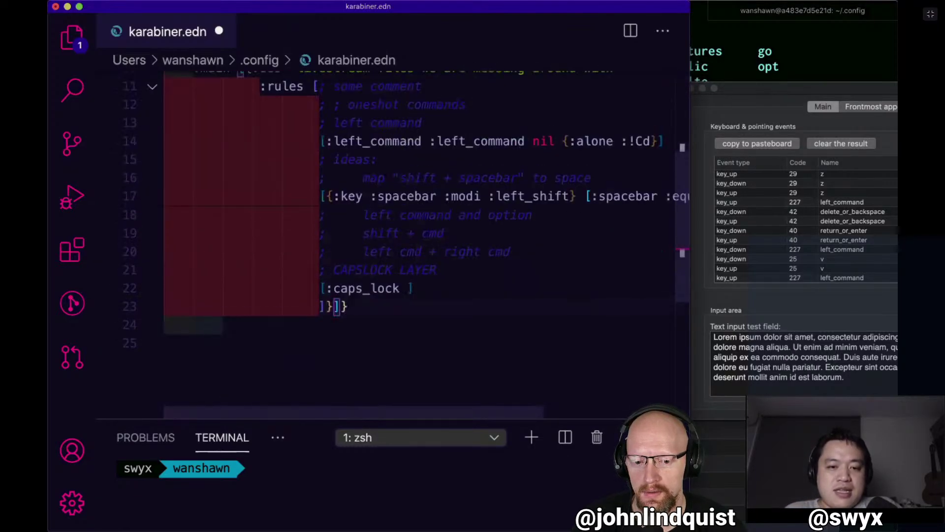
key("Right")
key("Return")
key("shift+Tab")
key("shift+Tab")
key("shift+Tab")
key("shift+Tab")
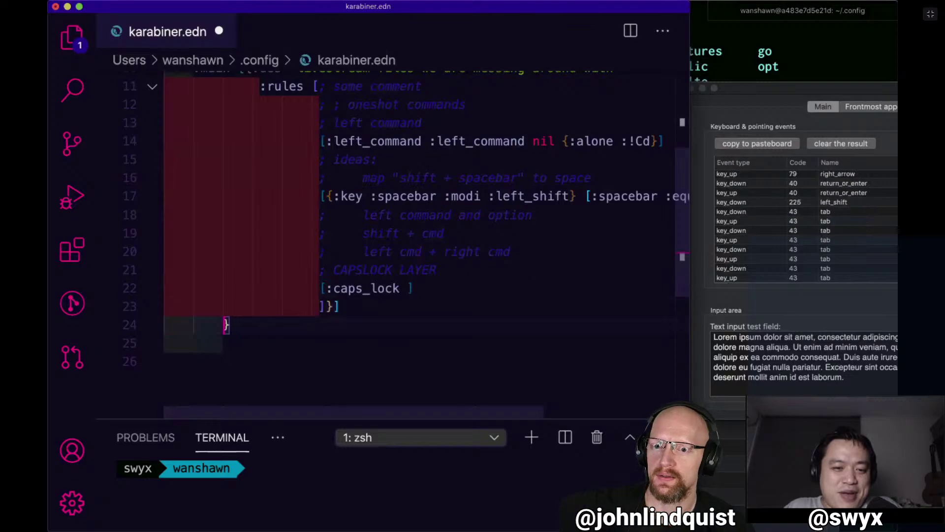
key("shift+Tab")
key("shift+Tab")
Break the line after the outermost opening brace so :layers sits indented on its own line.
scroll(468, 196, "up", 3)
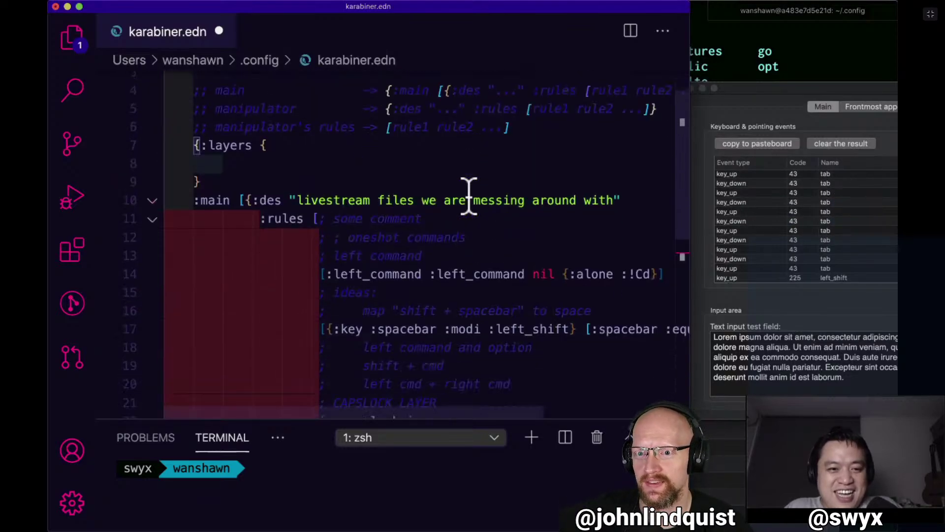
scroll(468, 196, "down", 1)
left_click(369, 164)
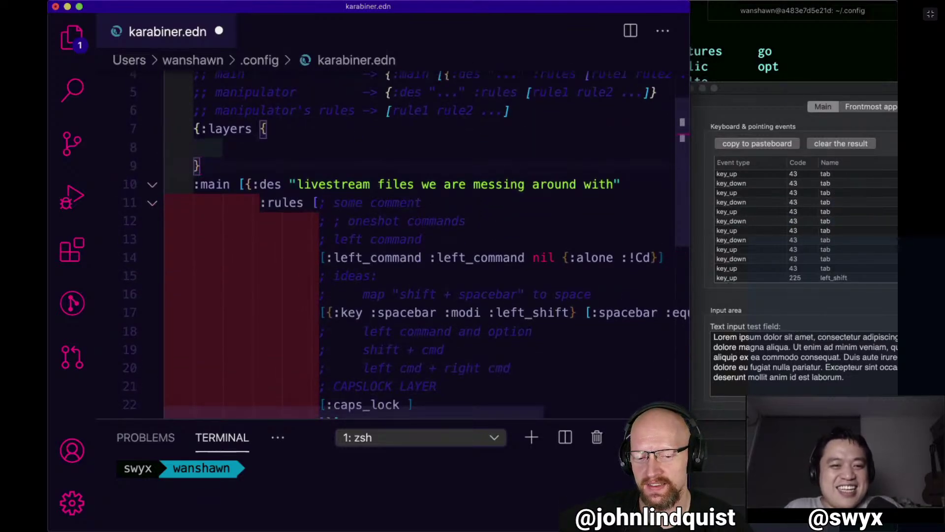
key("Up")
key("Up")
key("Up")
key("Right")
key("Down")
key("Return")
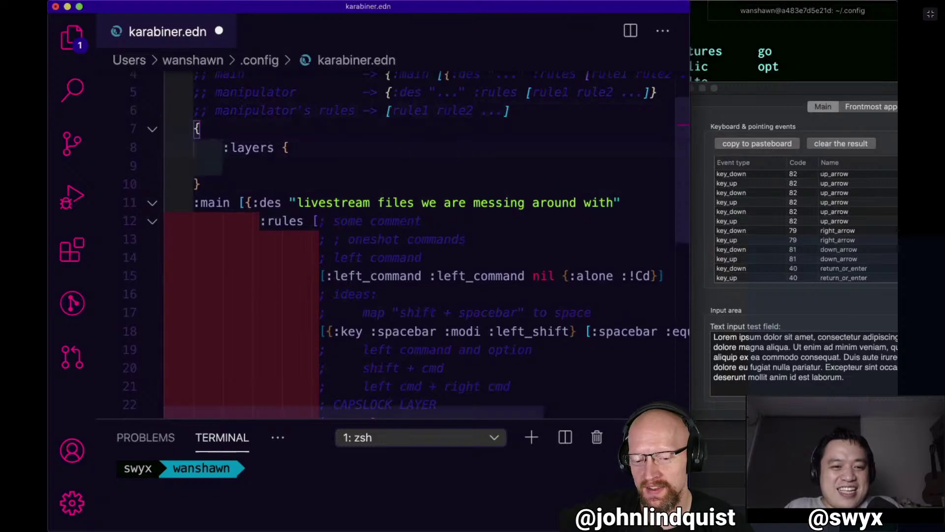
Remove the empty line inside the :layers map and align its closing brace with the :layers keyword.
key("Down")
key("Down")
key("Left")
key("BackSpace")
key("BackSpace")
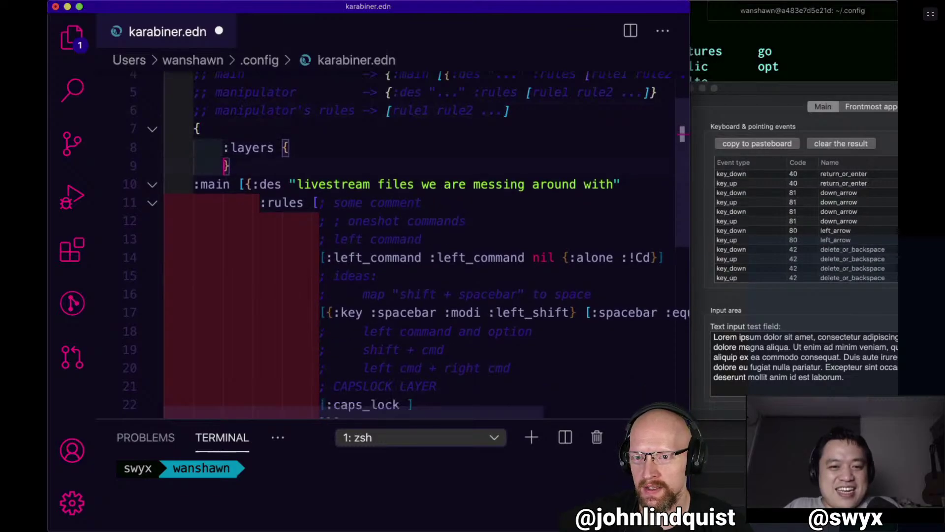
Indent the whole :main block one level so that it lines up with :layers.
key("Down")
scroll(370, 173, "down", 4)
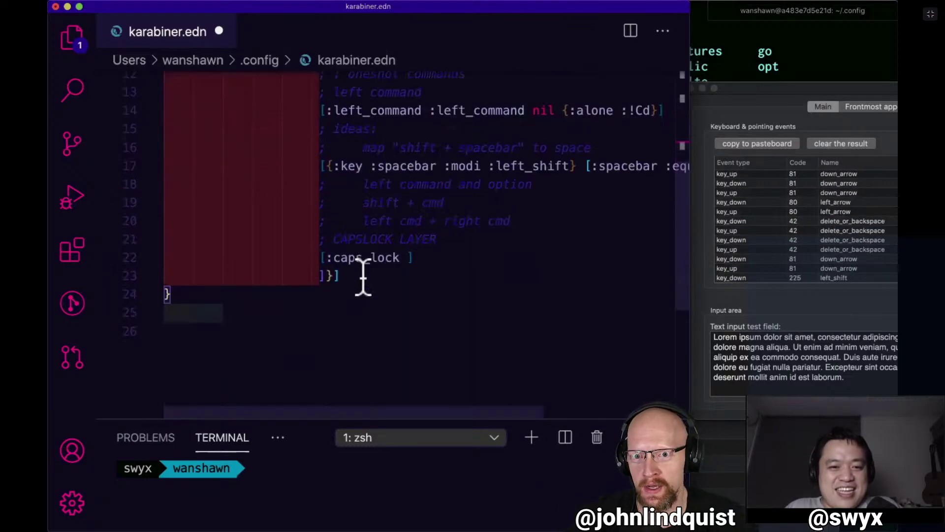
left_click(362, 274, "shift")
key("Tab")
scroll(369, 247, "up", 5)
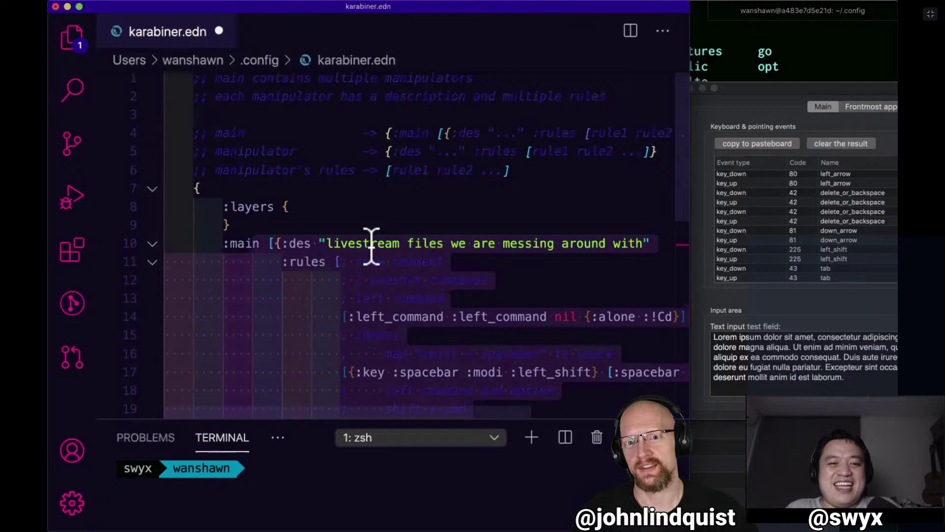
Insert an empty line inside the :layers map, indented one level deeper than :layers.
left_click(368, 208)
key("Return")
key("Tab")
key("BackSpace")
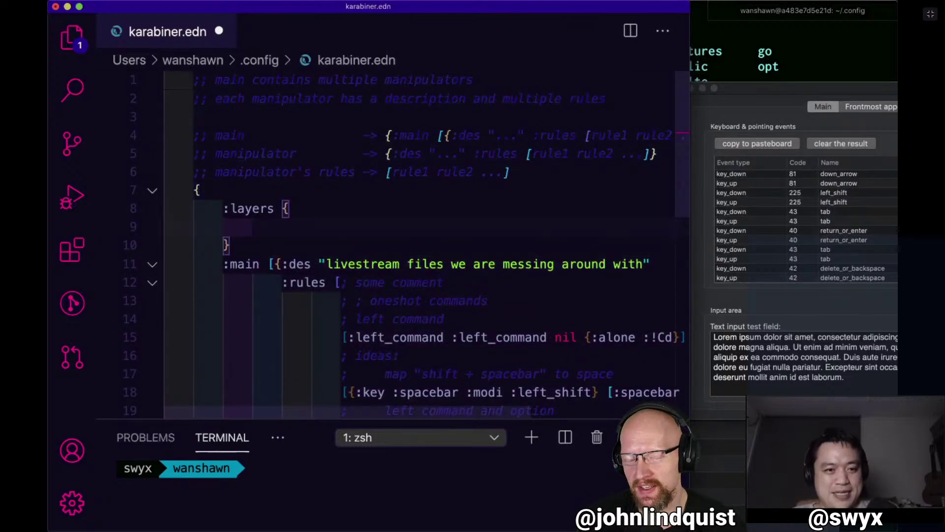
key("Left")
key("Left")
key("Left")
key("Left")
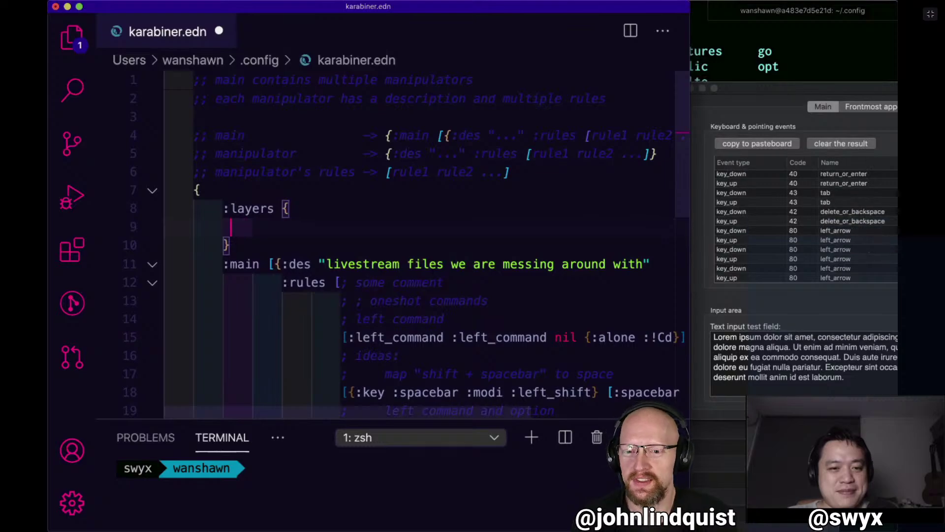
key("Right")
key("Right")
key("Right")
key("Right")
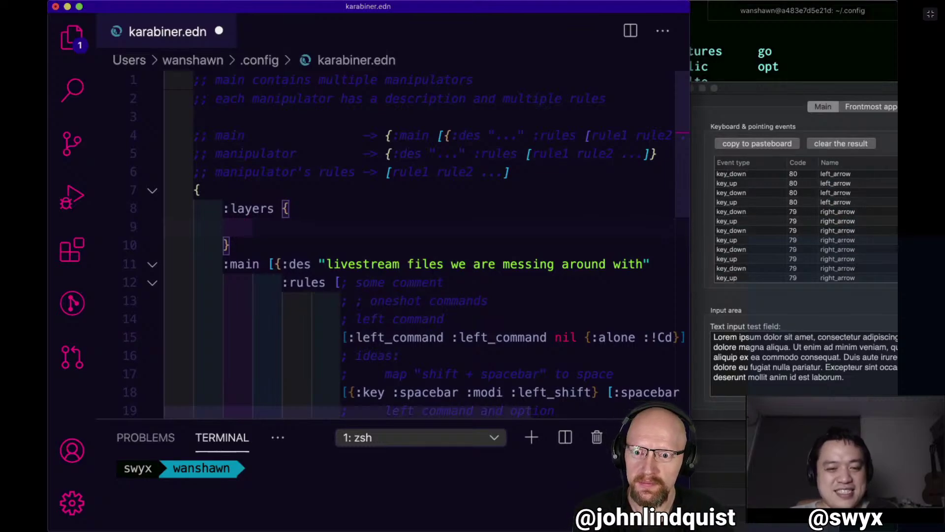
Start a keyword with a colon on the empty line inside the :layers map.
scroll(393, 245, "down", 1)
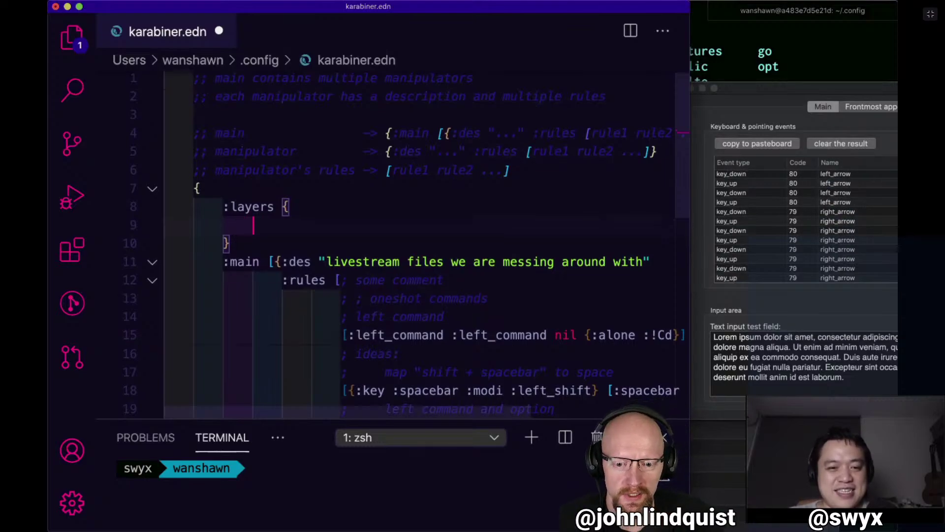
type(":CA")
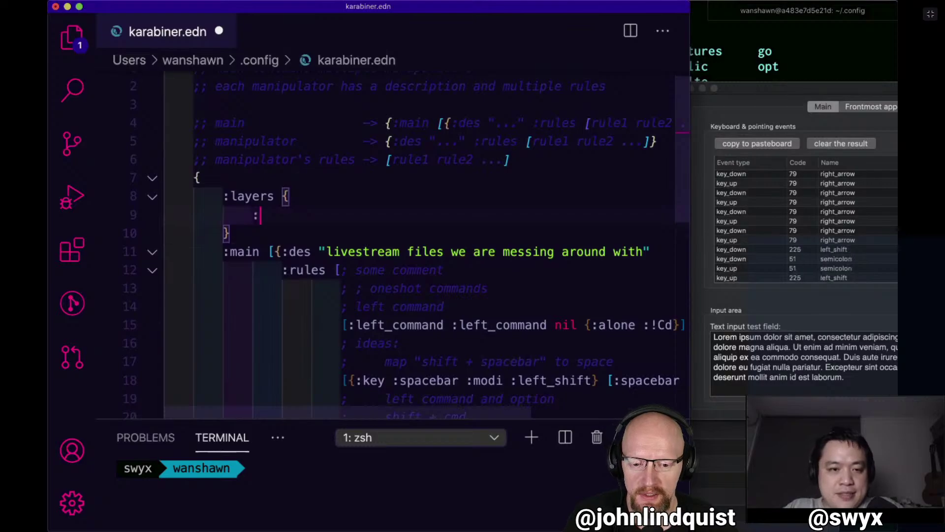
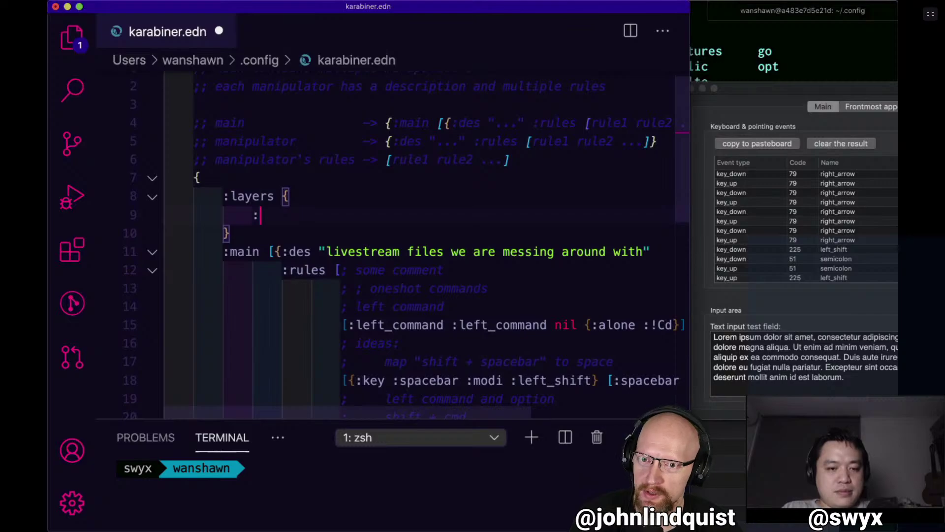
type("CA")
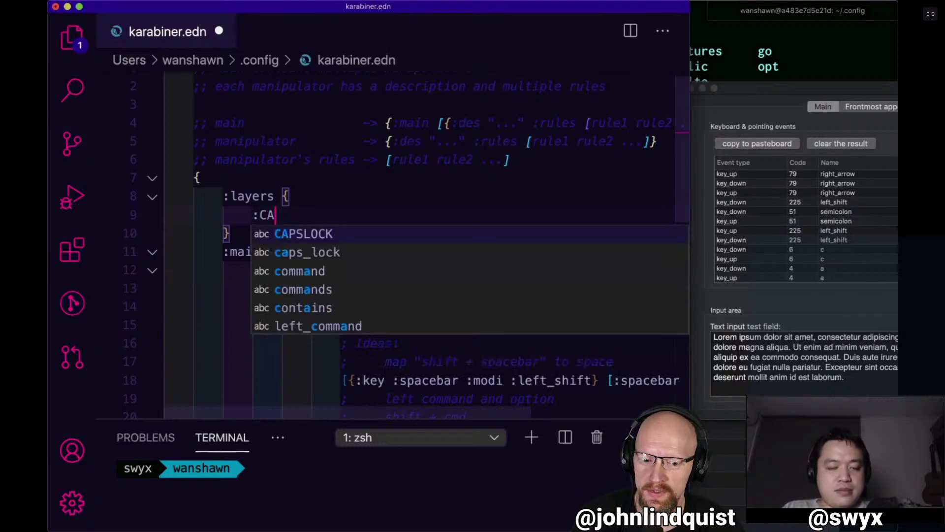
key("BackSpace")
key("BackSpace")
type("des")
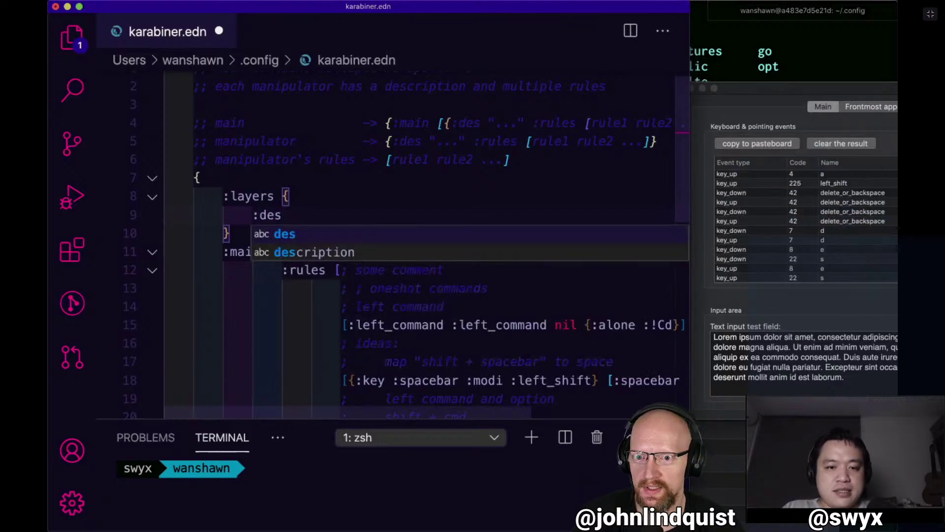
key("BackSpace")
key("BackSpace")
key("BackSpace")
type("CA")
key("BackSpace")
key("BackSpace")
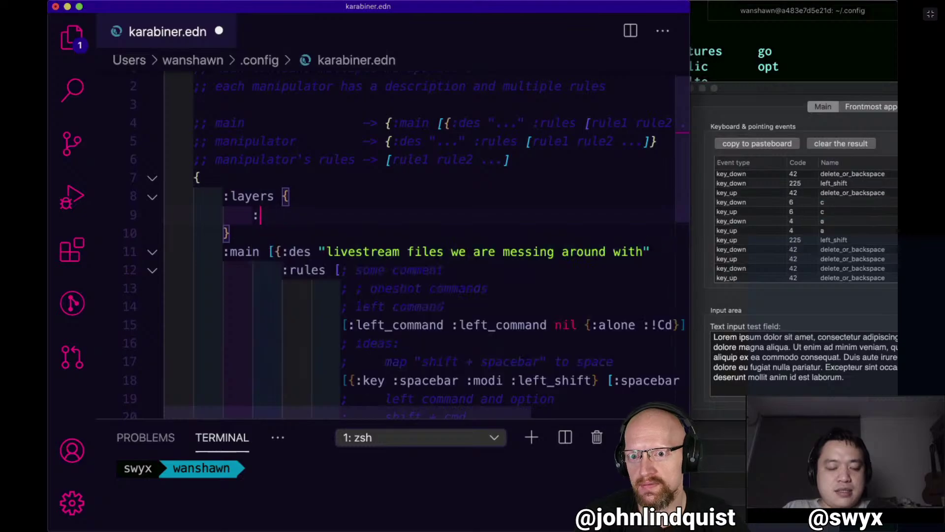
Complete the layer keyword as :caps_mode and open a map across several lines after it.
type("caps_m")
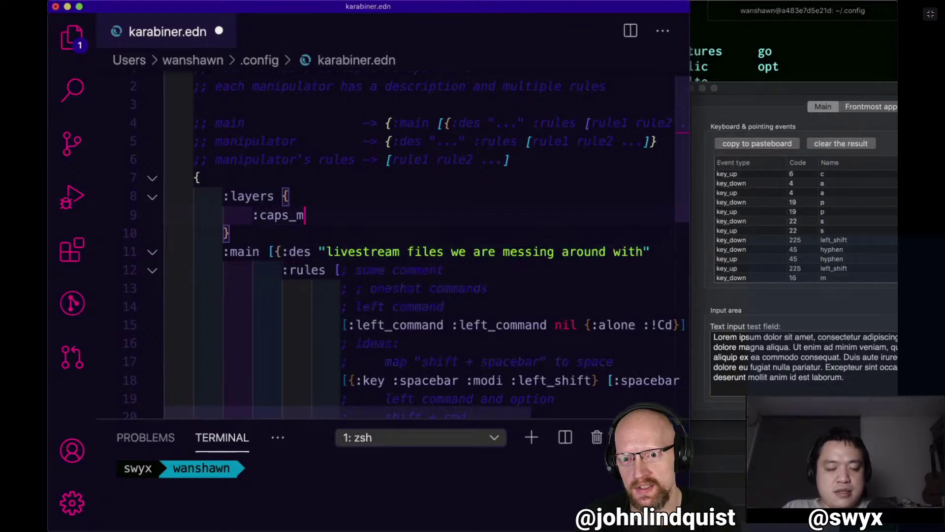
type("ode")
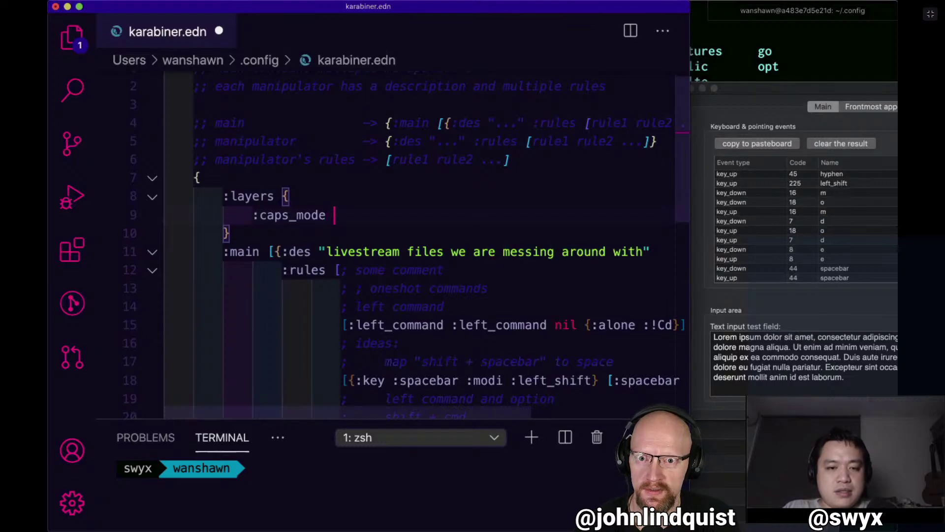
type(" {")
key("Return")
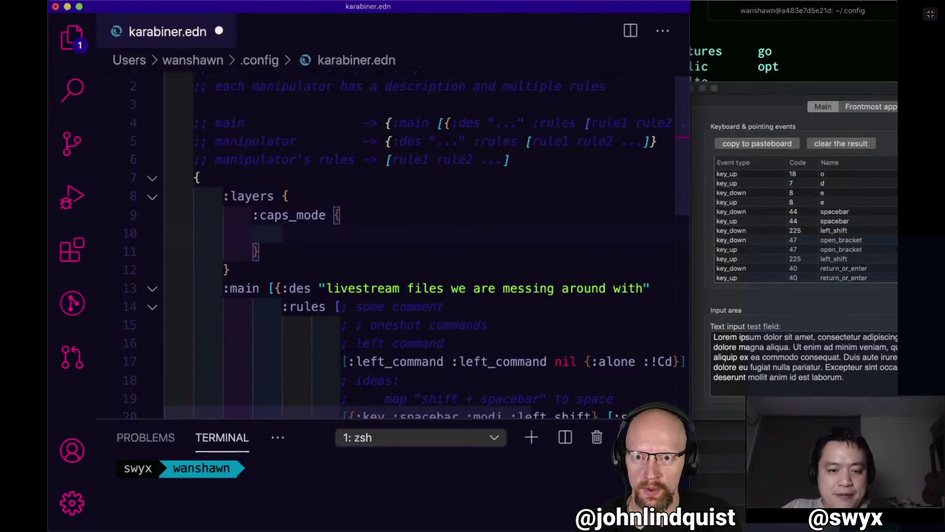
type("[:")
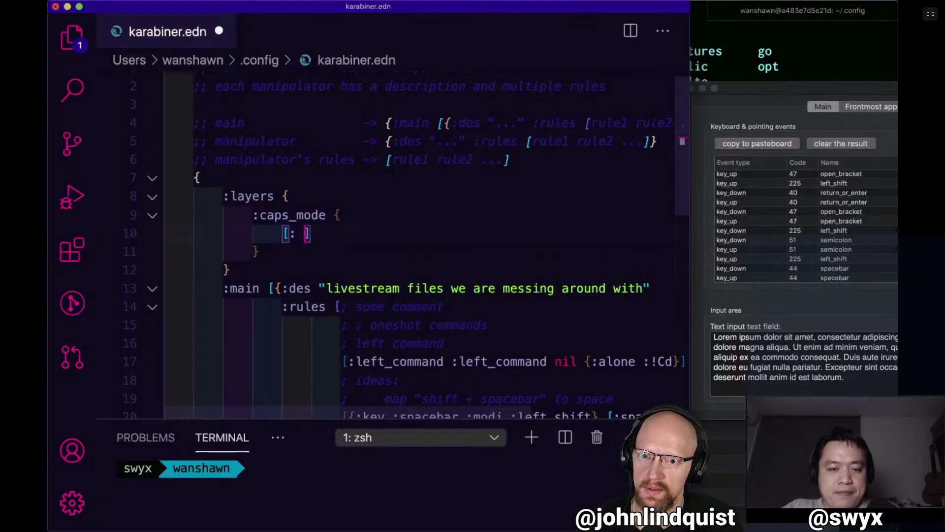
key("BackSpace")
type("key")
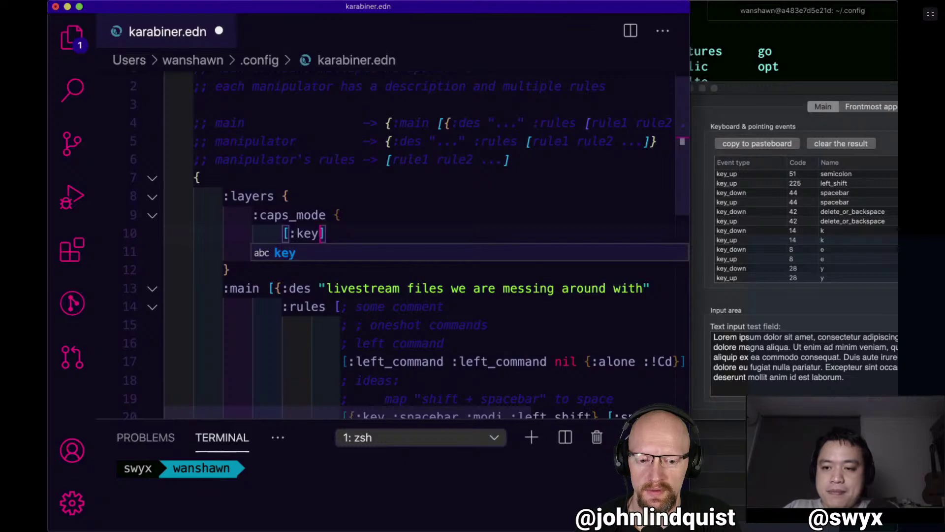
key("BackSpace")
key("BackSpace")
key("BackSpace")
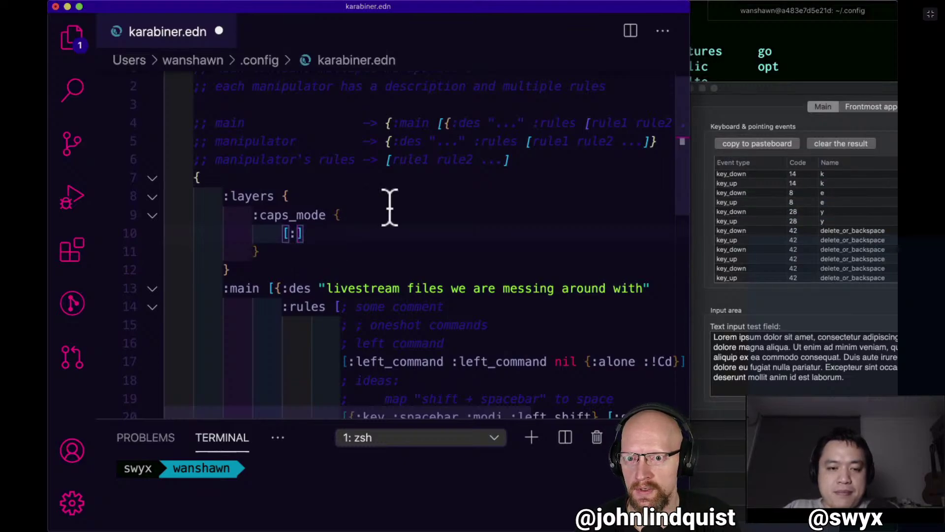
key("BackSpace")
key("BackSpace")
Define the :caps_mode layer as :key :caps_lock without a trailing space and save the file.
type(":")
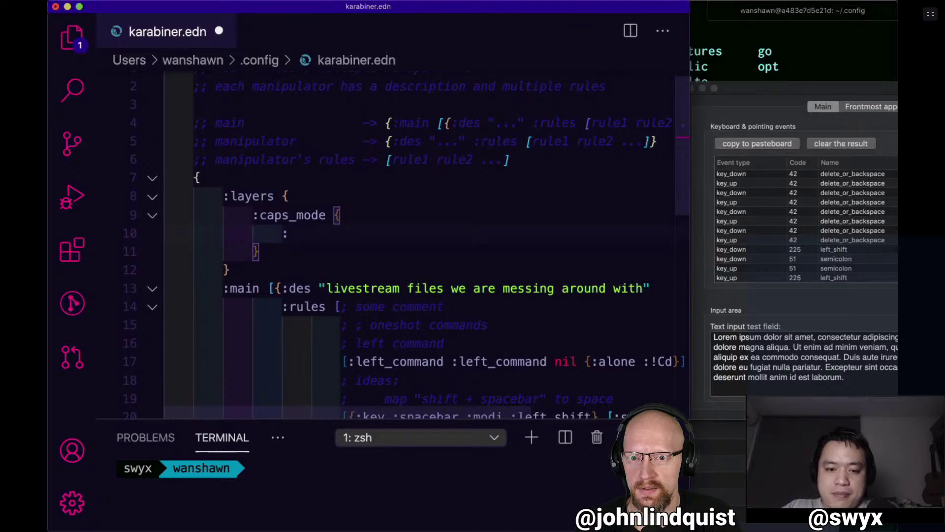
type("key")
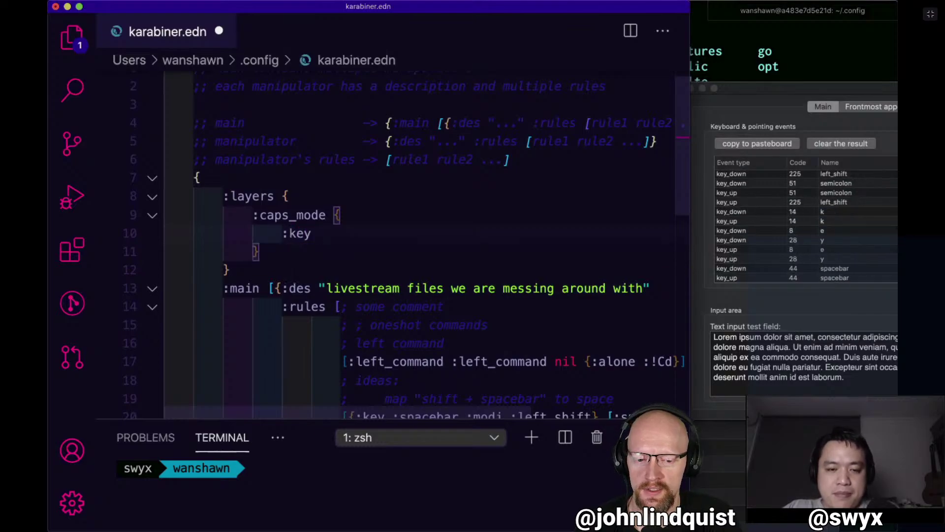
key("shift")
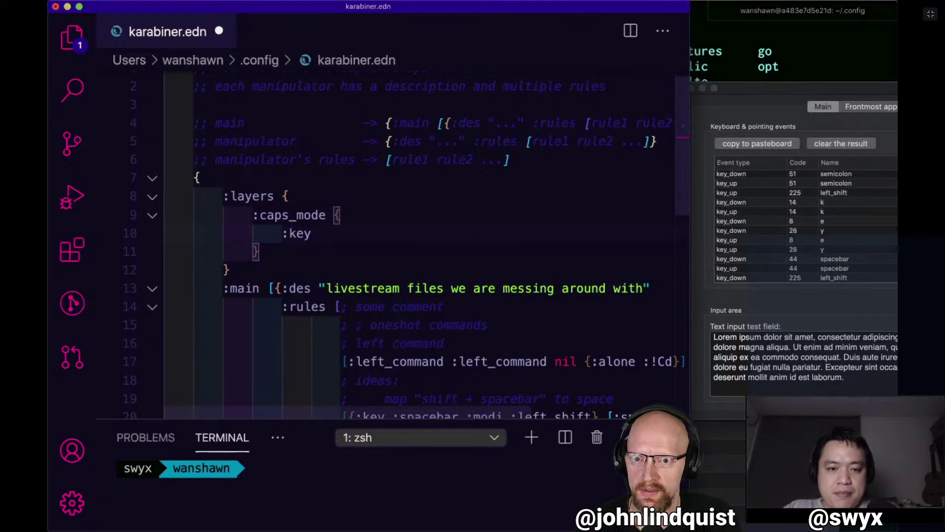
type(":caps_lock")
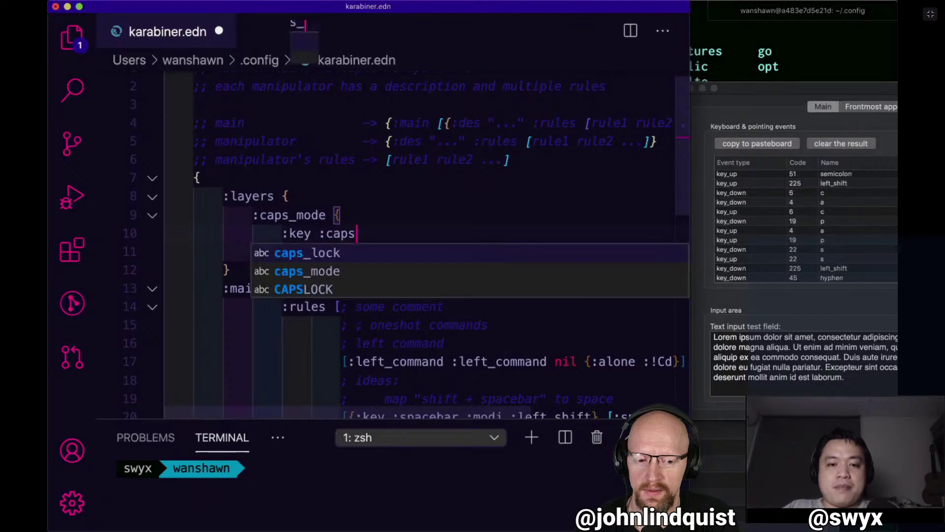
left_click(442, 202)
left_click(442, 230)
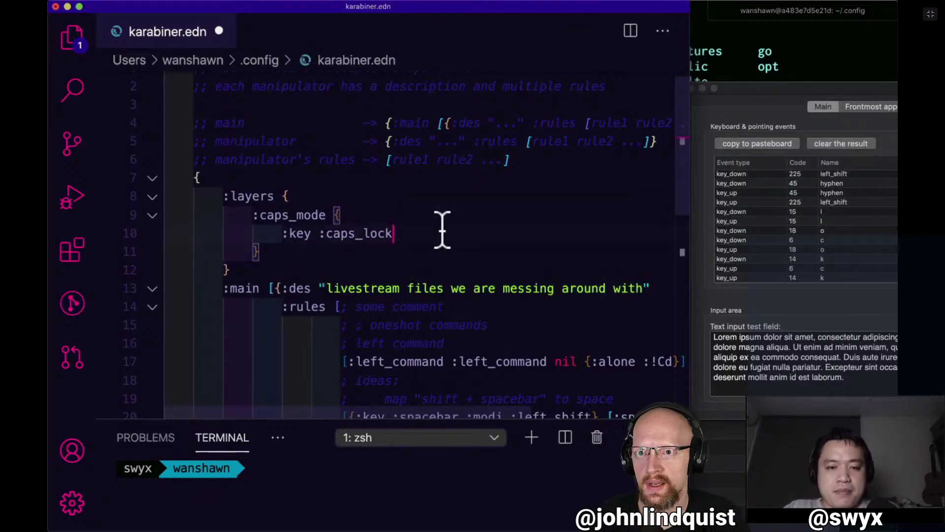
key("BackSpace")
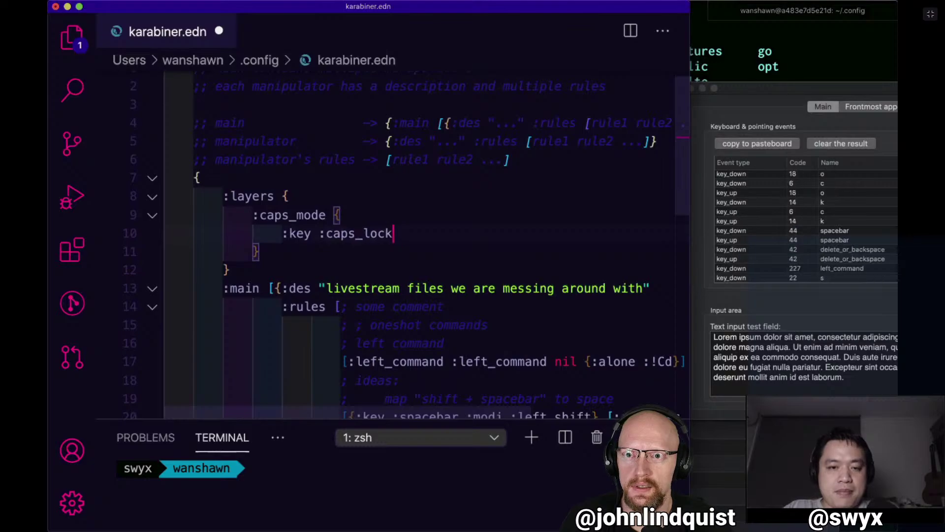
key("super+s")
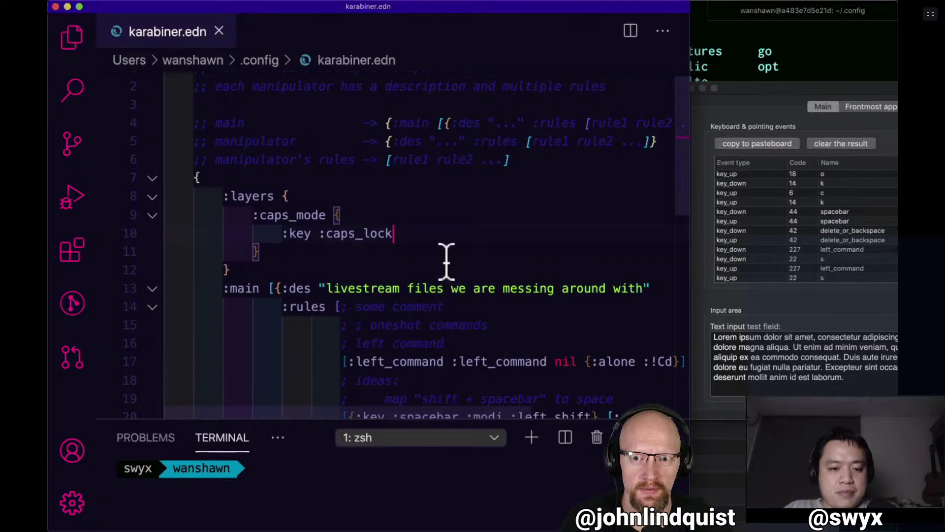
Run gokuw in the terminal and enlarge the terminal area to read its output.
left_click(398, 488)
type("gokuw")
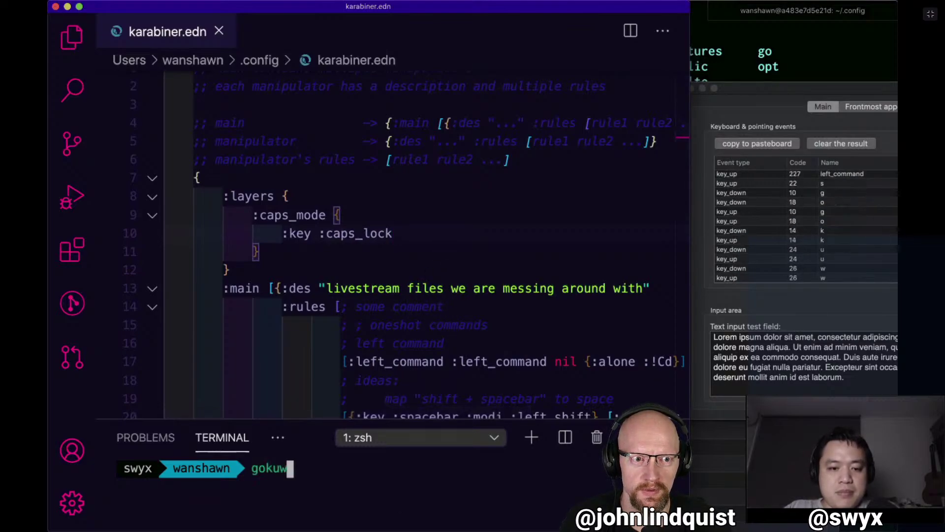
key("Return")
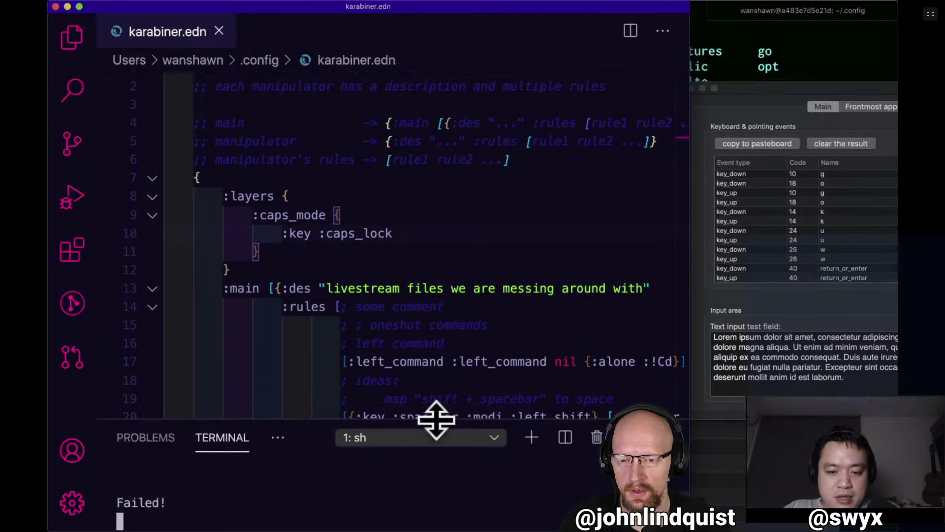
left_click_drag(444, 231, 444, 222)
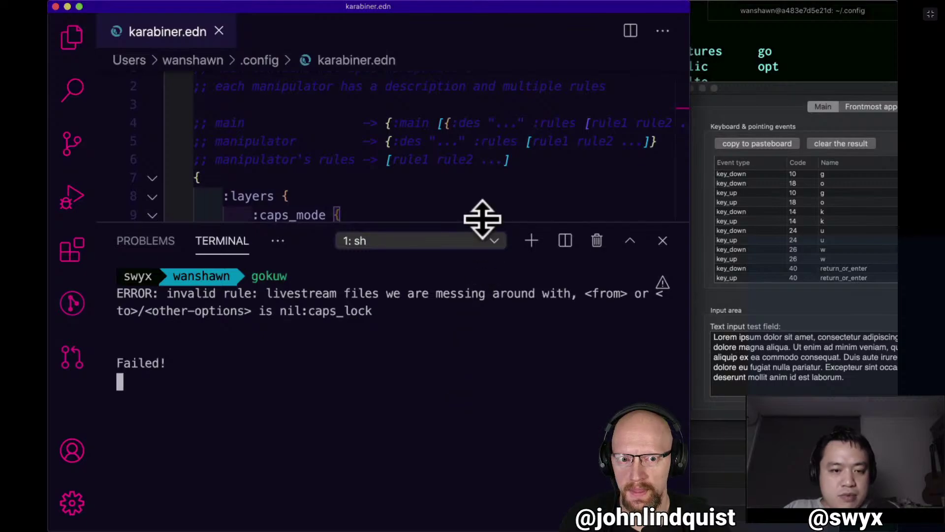
Delete the incomplete :caps_lock rule under the CAPSLOCK LAYER comment in the :rules list and save the file.
left_click_drag(482, 219, 482, 270)
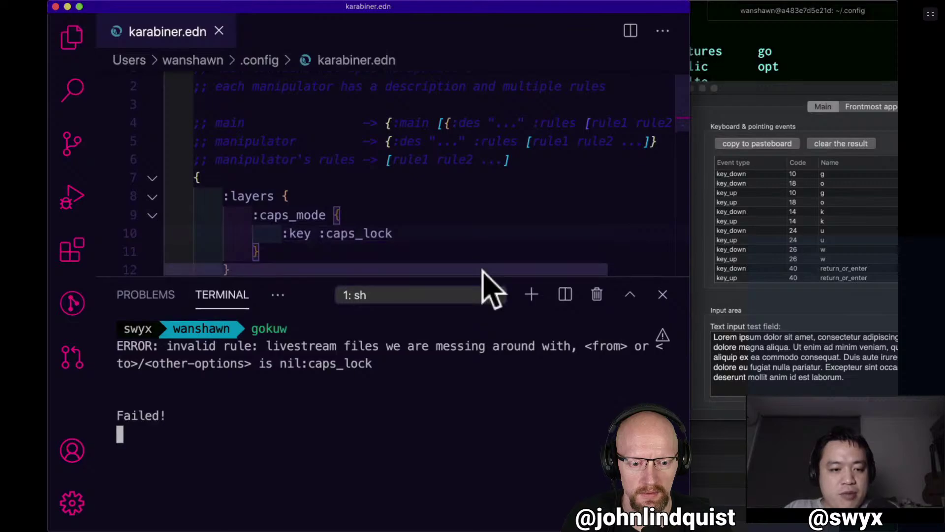
scroll(495, 164, "down", 5)
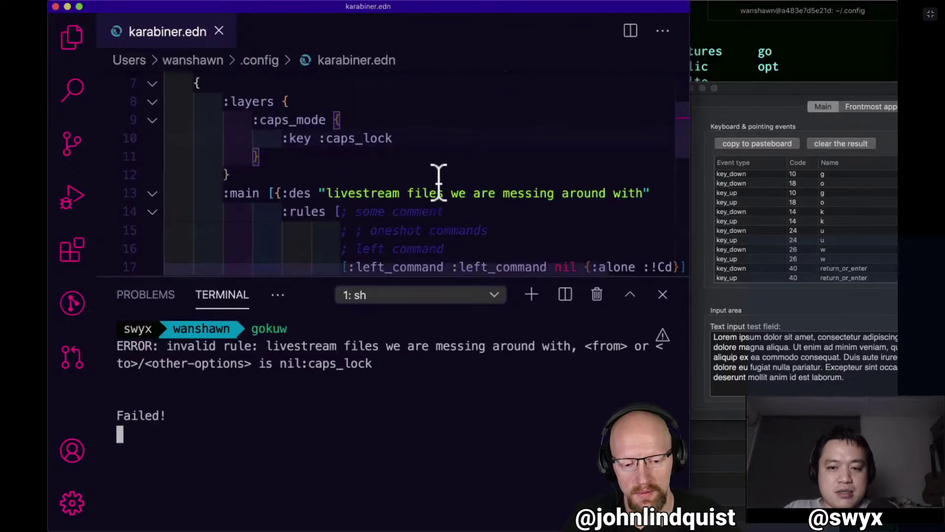
scroll(439, 182, "down", 10)
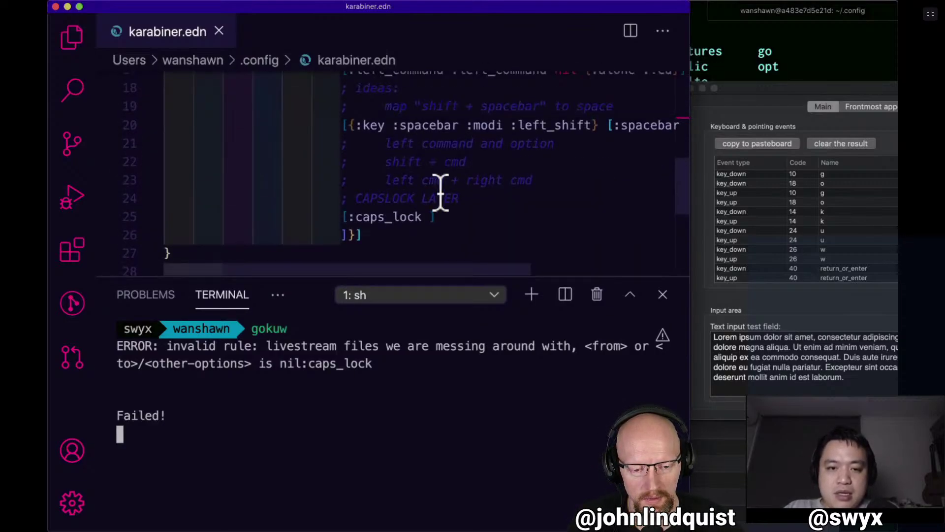
left_click(457, 211)
key("super+BackSpace")
key("BackSpace")
key("super+s")
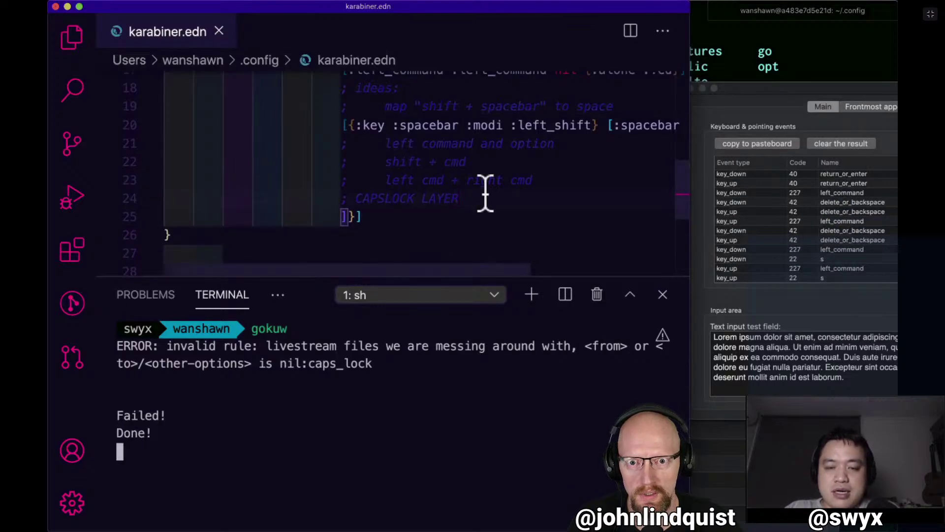
Test the Caps Lock behaviour by entering kjKJkj after :caps_lock in the :caps_mode layer.
scroll(484, 192, "up", 15)
left_click(449, 239)
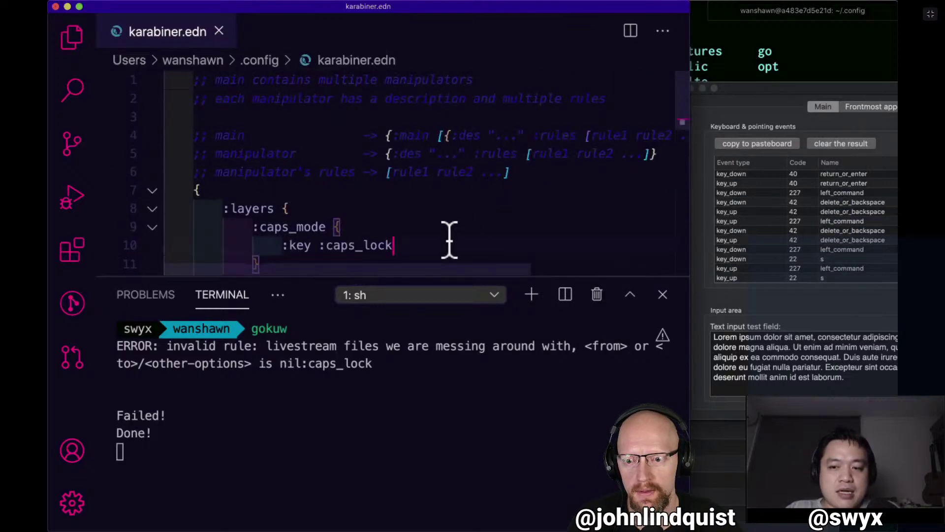
key("Caps_Lock")
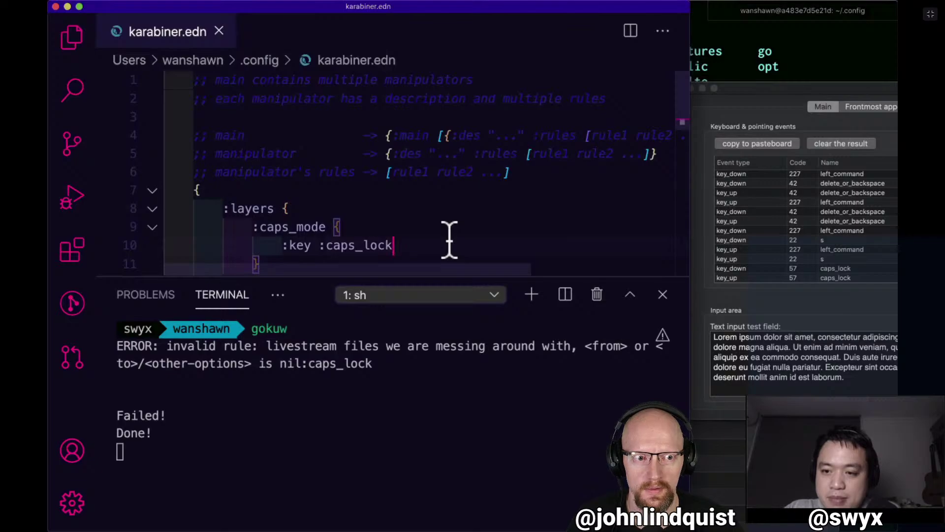
key("Caps_Lock")
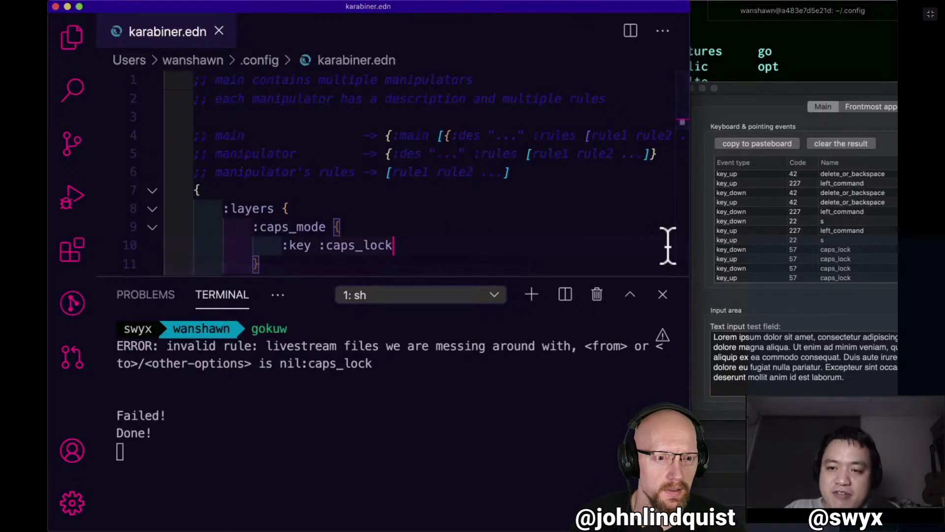
key("Caps_Lock")
type("kj")
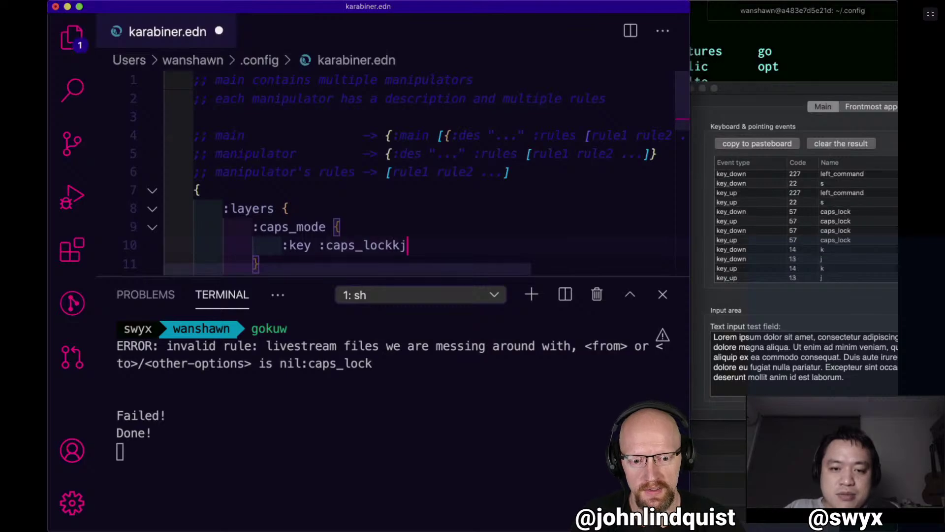
key("Caps_Lock")
type("KJ")
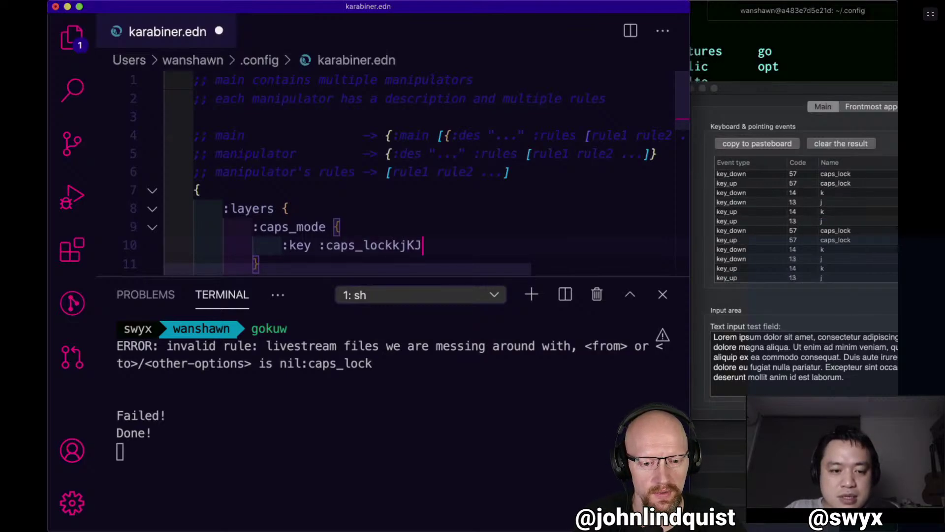
type("kj")
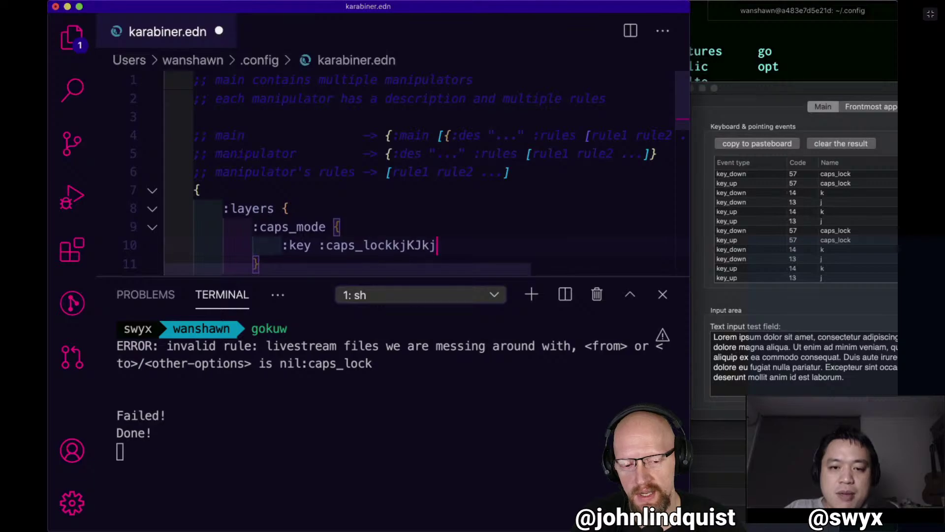
Remove the test letters kjKJkj after :caps_lock.
key("BackSpace")
key("BackSpace")
key("BackSpace")
key("BackSpace")
key("BackSpace")
key("BackSpace")
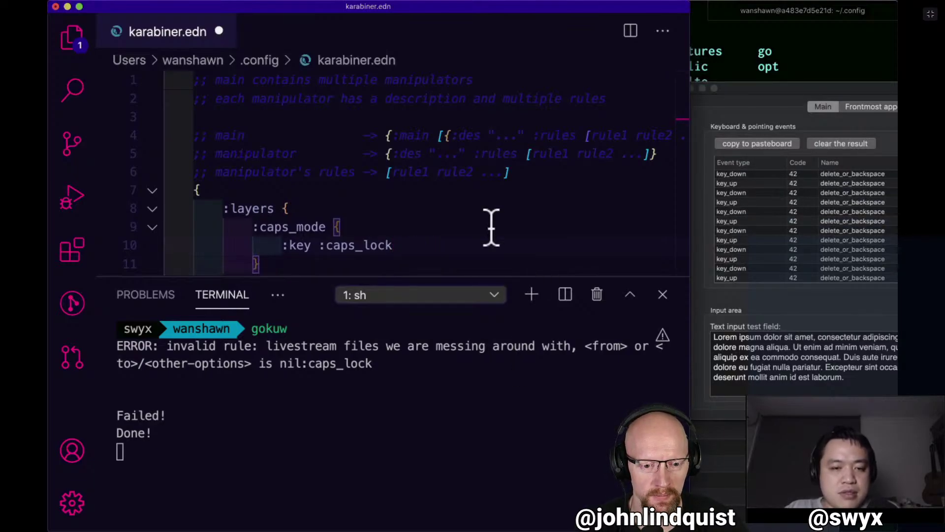
Add the :alone keyword after :key :caps_lock in the :caps_mode layer.
scroll(489, 226, "down", 3)
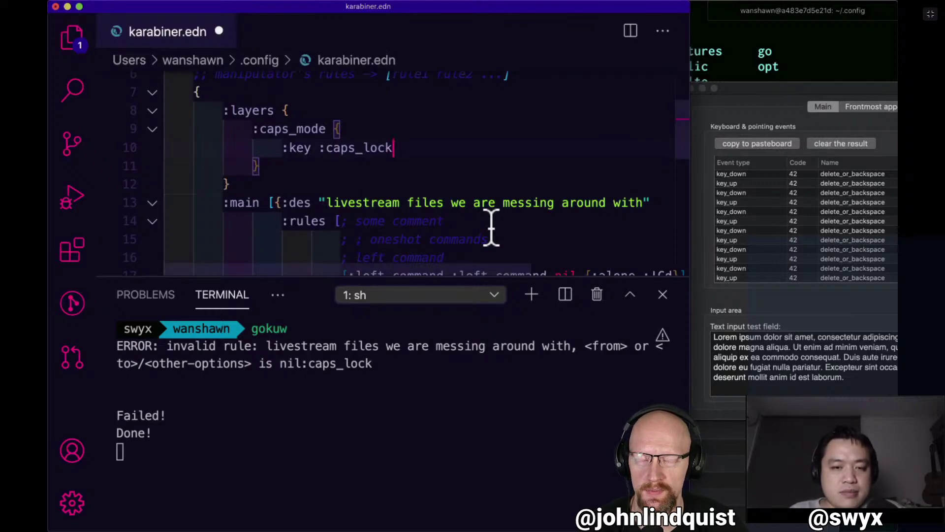
type("a")
key("BackSpace")
type(":")
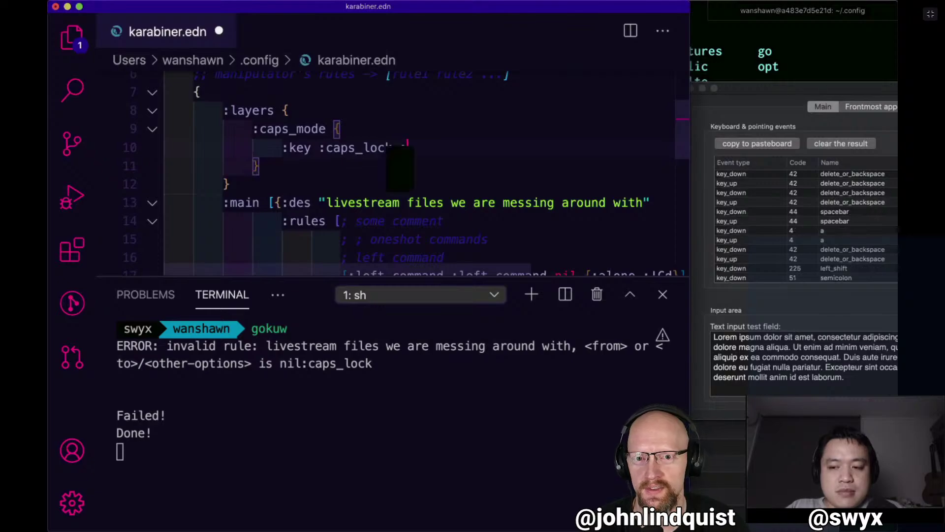
type("alone")
left_click(521, 220)
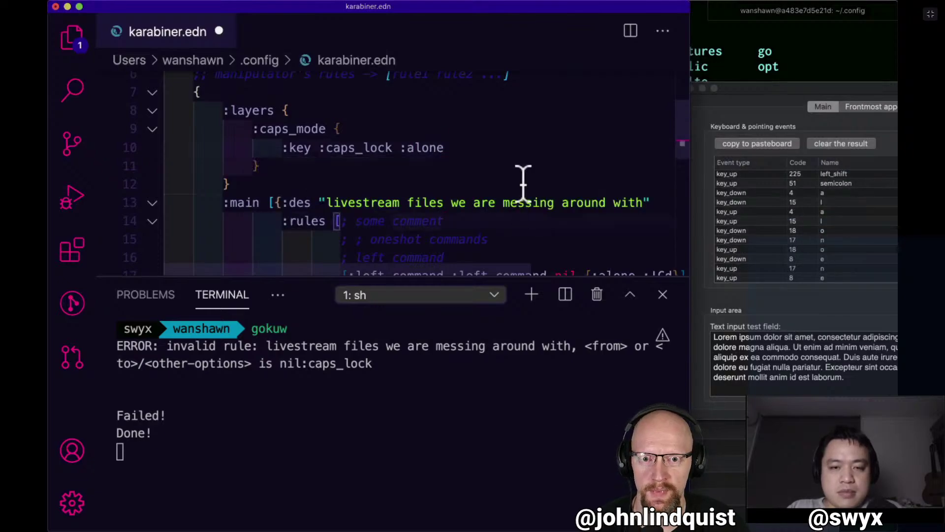
Give :alone the map {:key :escape} in the :caps_mode layer and save the file.
key("super+d")
left_click(513, 146)
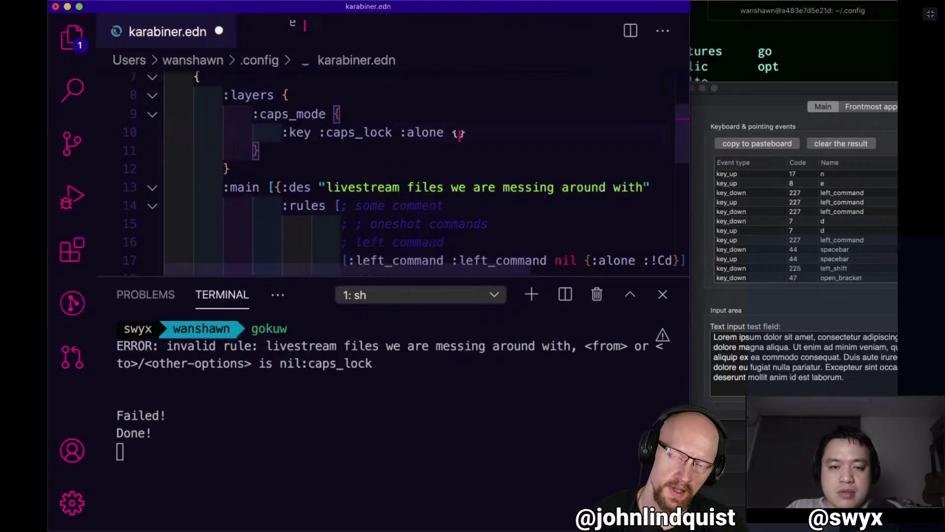
type("{:")
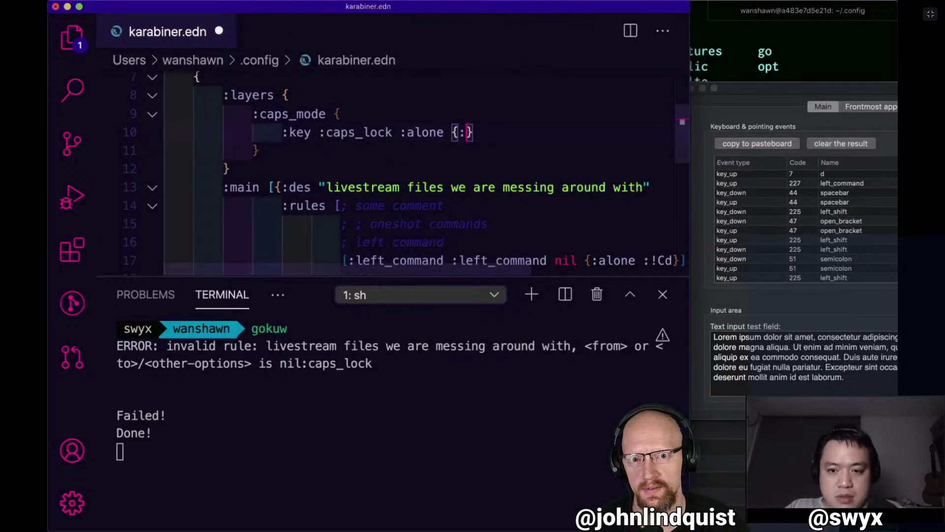
type("e")
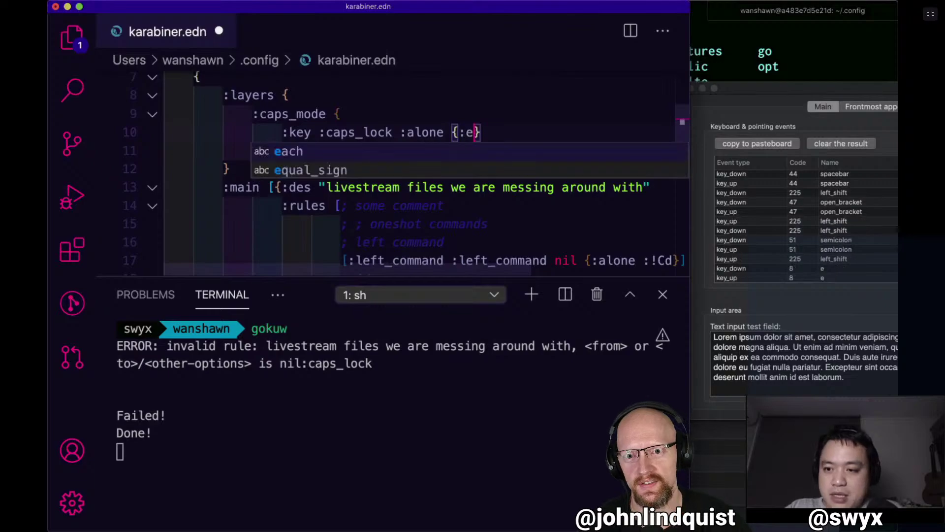
key("BackSpace")
key("Escape")
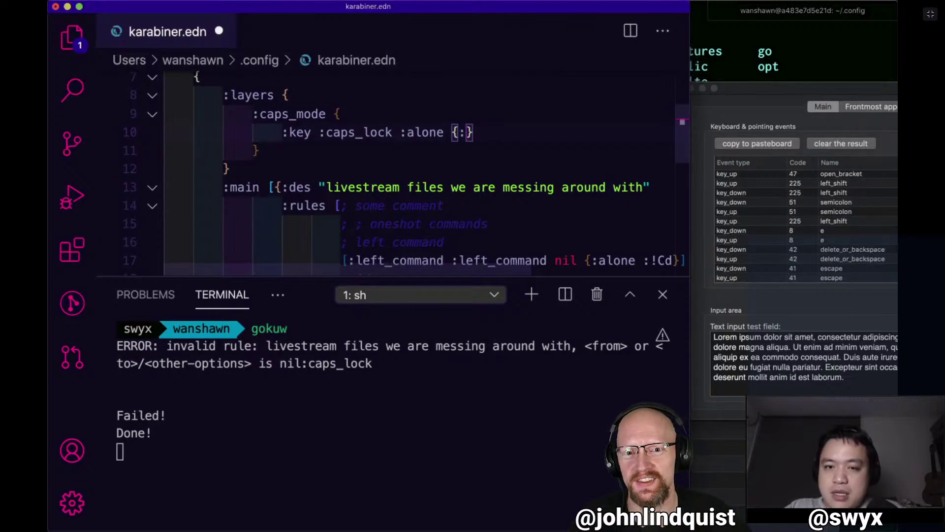
type("escape")
key("alt+Left")
key("alt+Left")
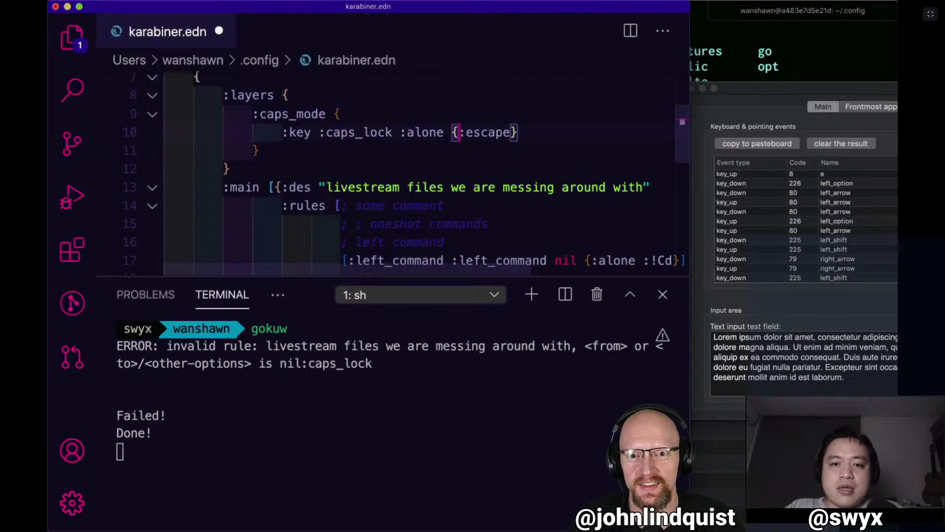
type(":key :")
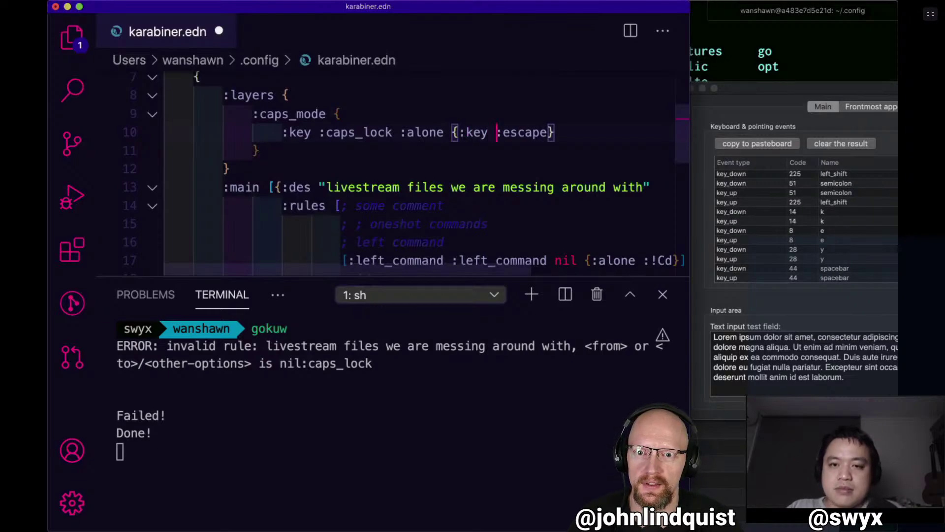
key("super+s")
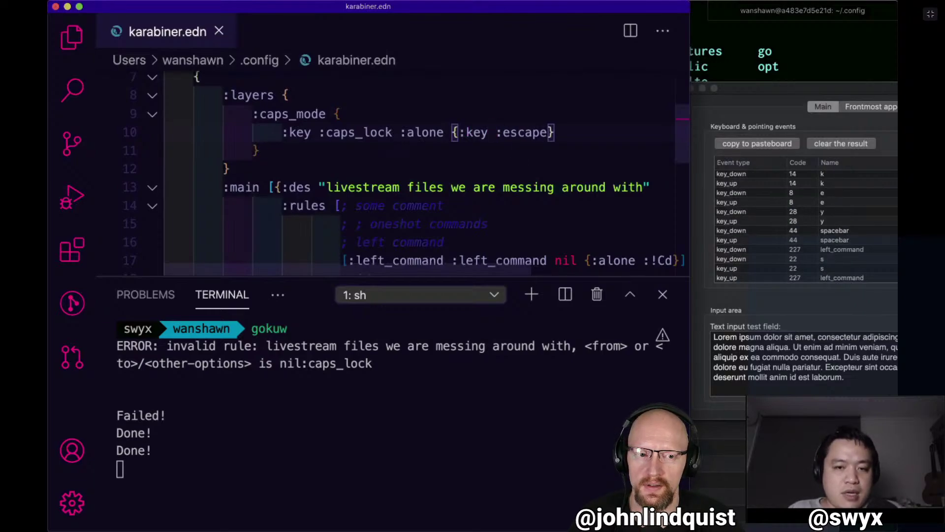
Test Caps Lock with the new :alone setting by entering KJkjKJkj after the {:key :escape} map, and clear the test letters.
left_click(566, 138)
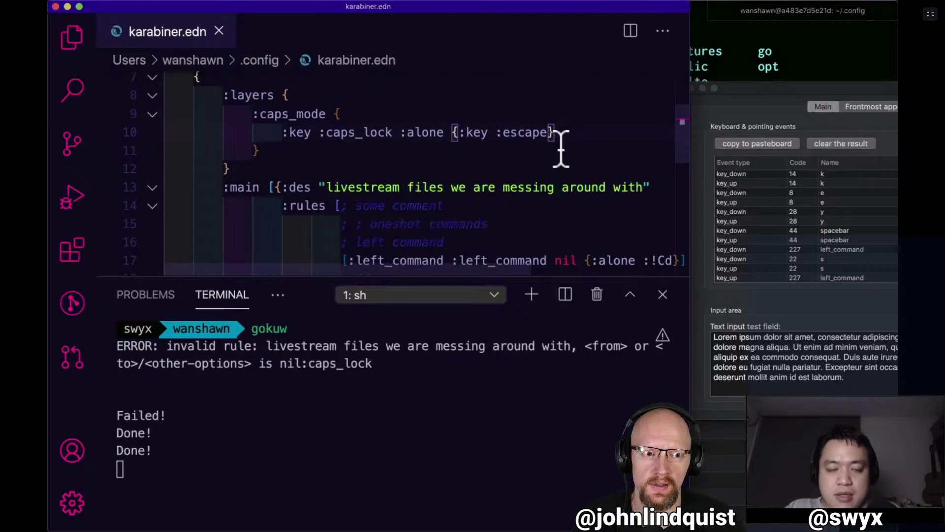
key("Caps_Lock")
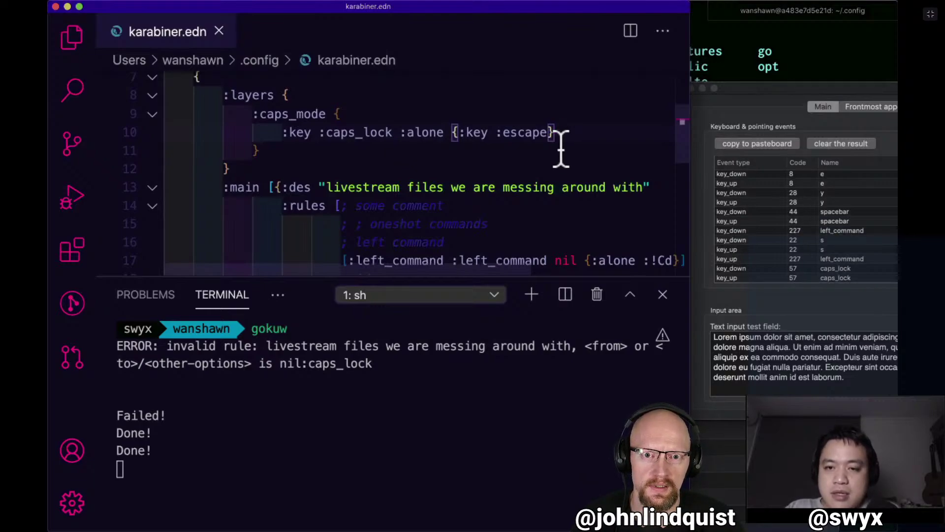
type("KJ")
key("Caps_Lock")
type("kj")
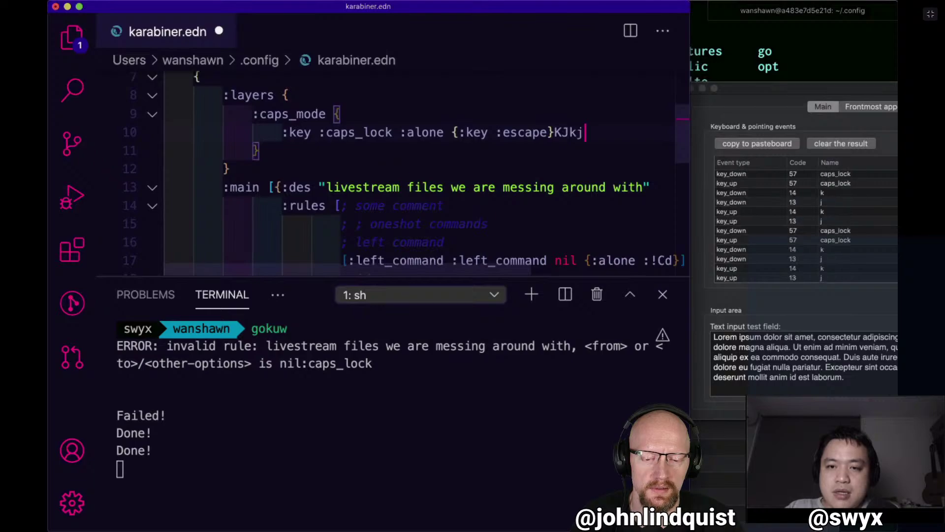
key("Caps_Lock")
type("KJ")
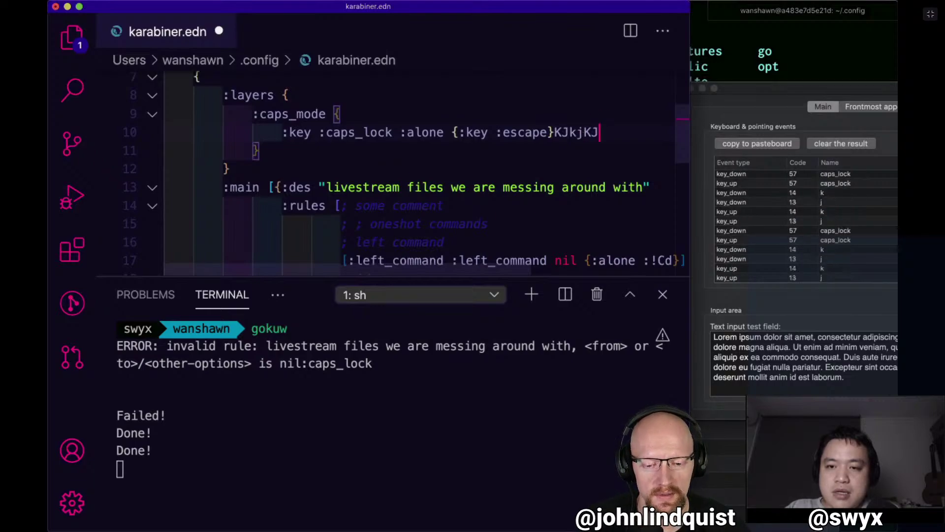
key("Caps_Lock")
type("kj")
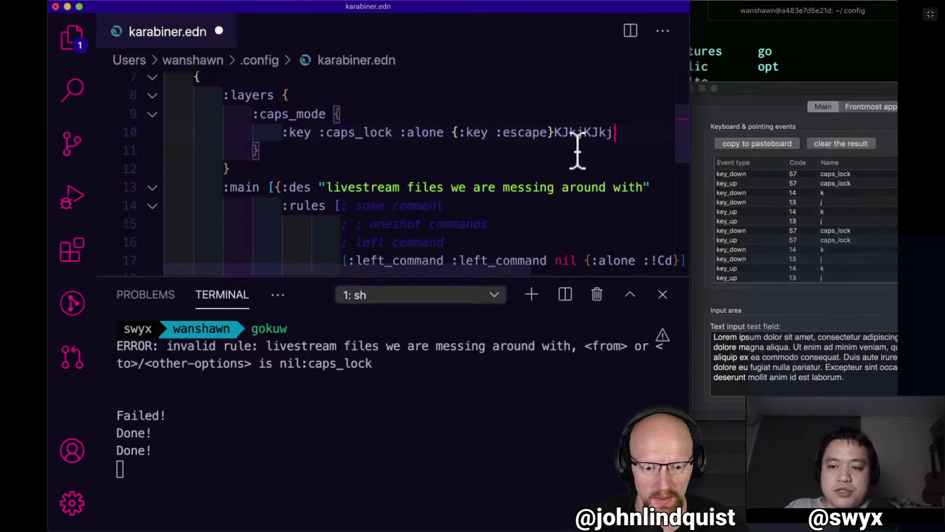
left_click(555, 132)
key("BackSpace")
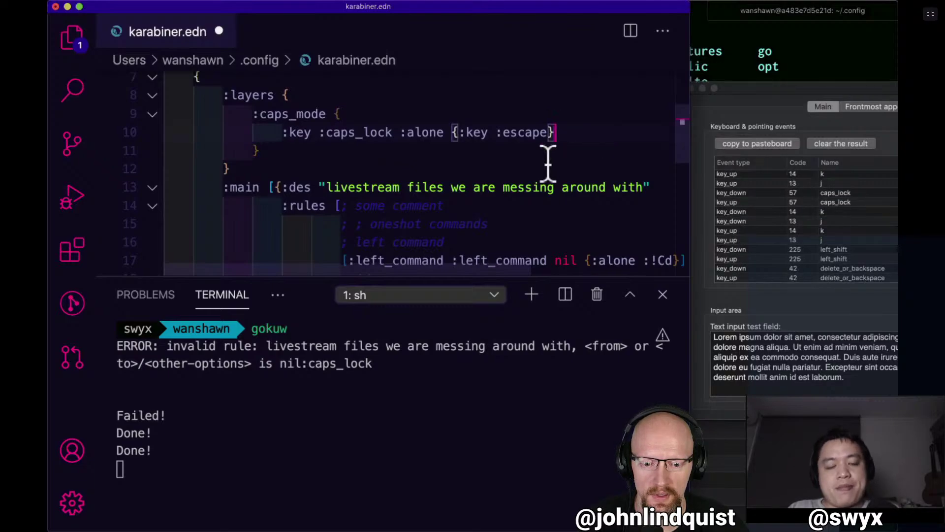
Shrink the terminal area so the editor shows the full :rules list, and save karabiner.edn.
left_click(559, 220)
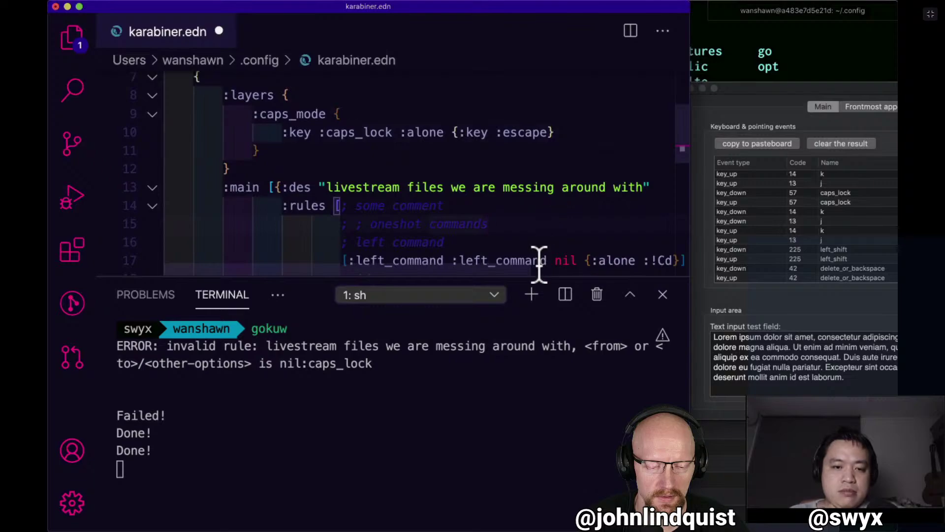
left_click_drag(534, 276, 524, 437)
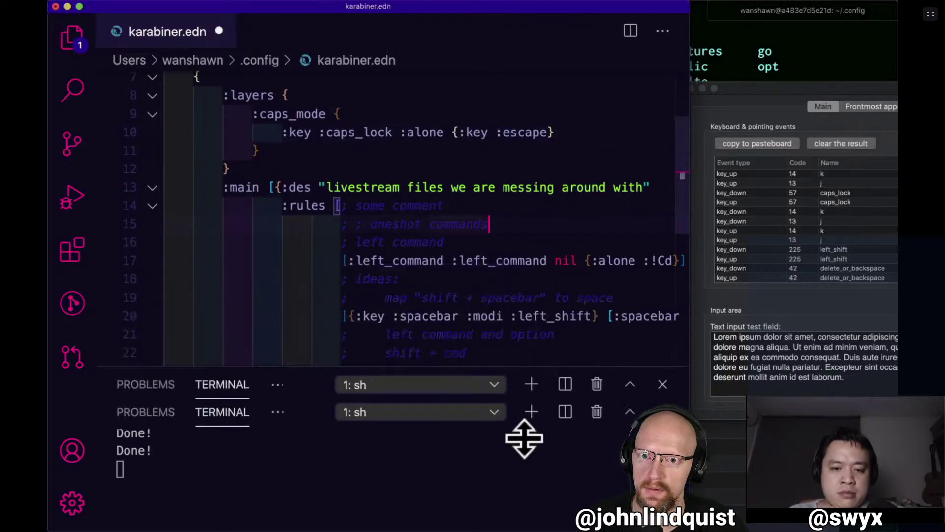
left_click(519, 266)
key("super+s")
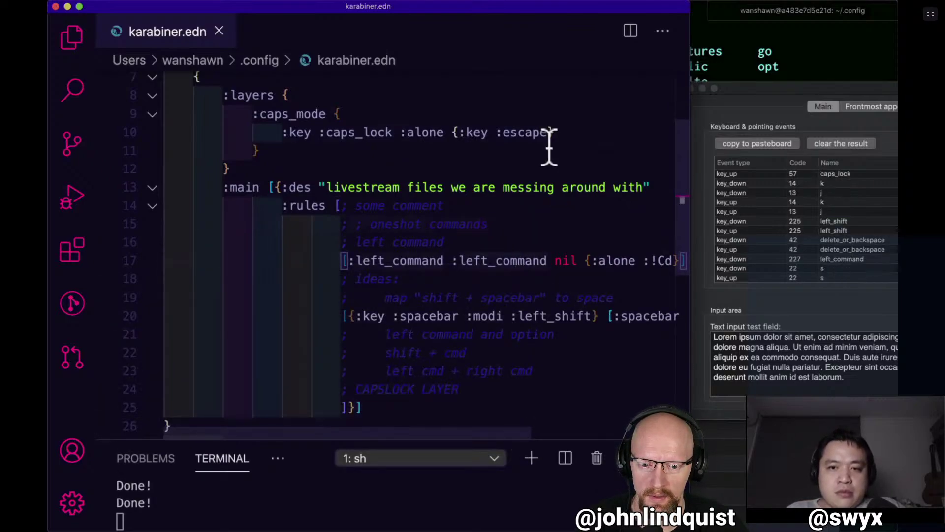
Retest Caps Lock by entering sdLKJlkj at the end of the :alone line, and delete that text again.
left_click(573, 133)
type("sd")
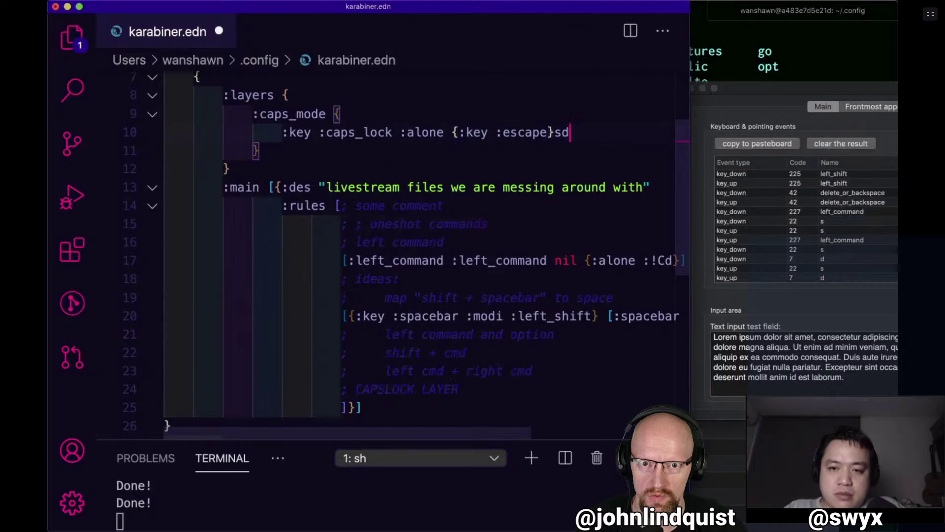
type("LKJlkj")
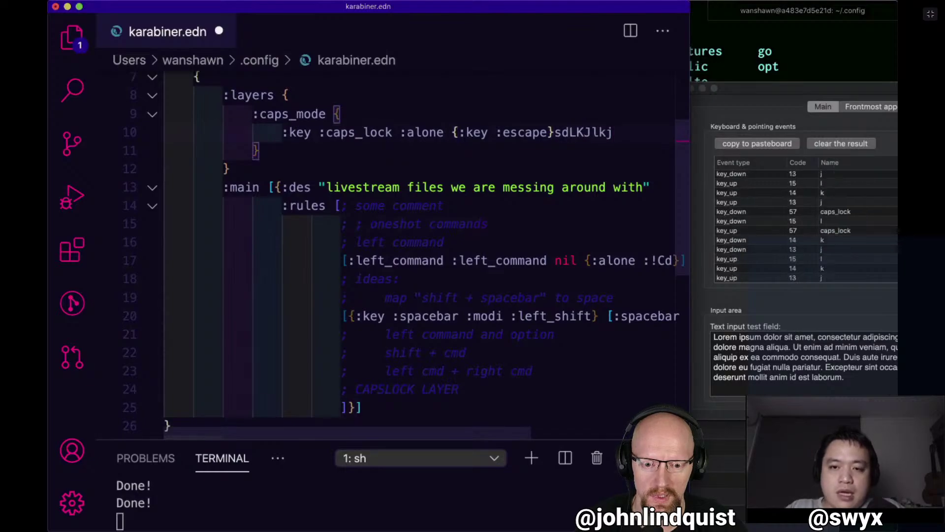
key("BackSpace")
key("BackSpace")
key("BackSpace")
key("BackSpace")
key("BackSpace")
key("BackSpace")
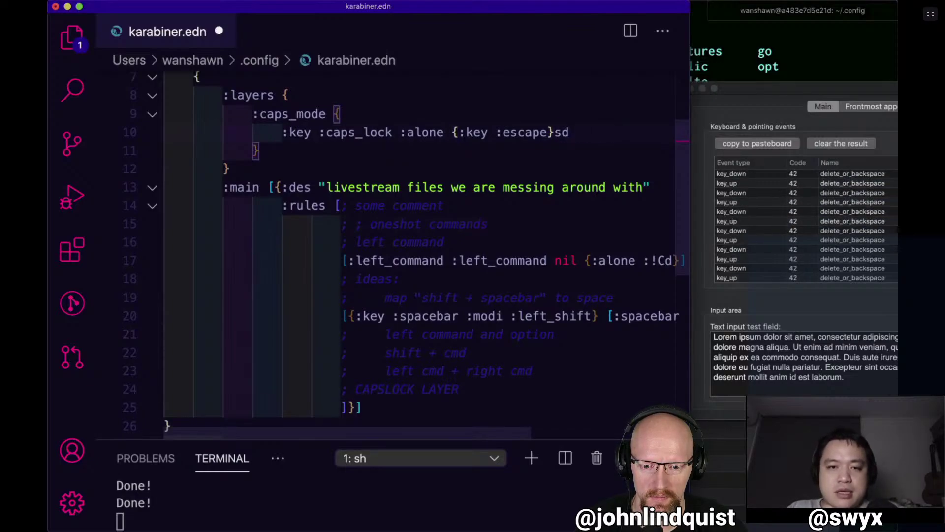
key("BackSpace")
key("BackSpace")
scroll(534, 196, "right", 1)
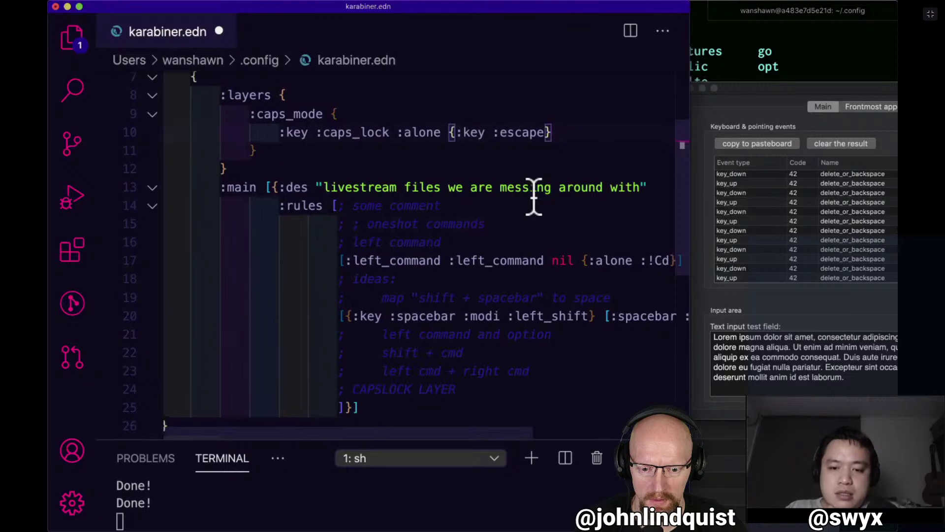
scroll(534, 197, "right", 5)
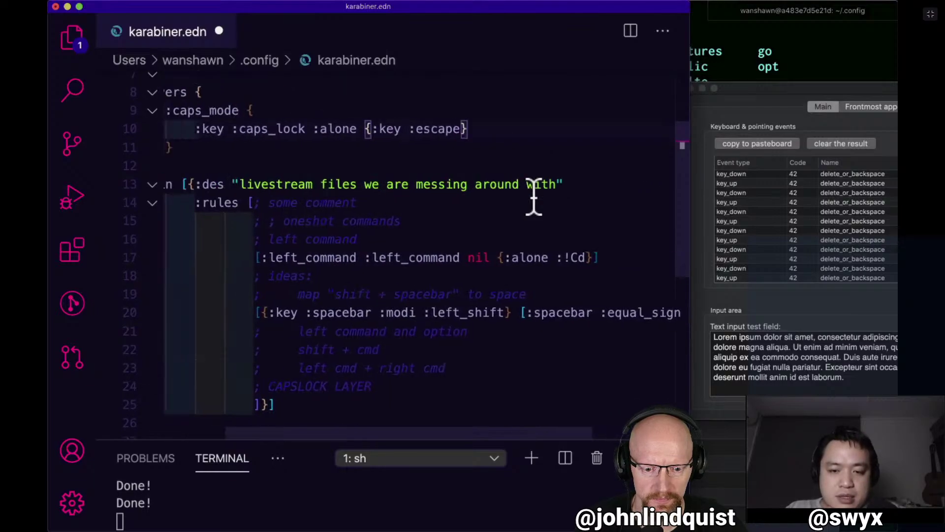
Compare the left_command rule's {:alone :!Cd} map with the :alone {:key :escape} setting in the :caps_mode layer.
scroll(534, 197, "right", 1)
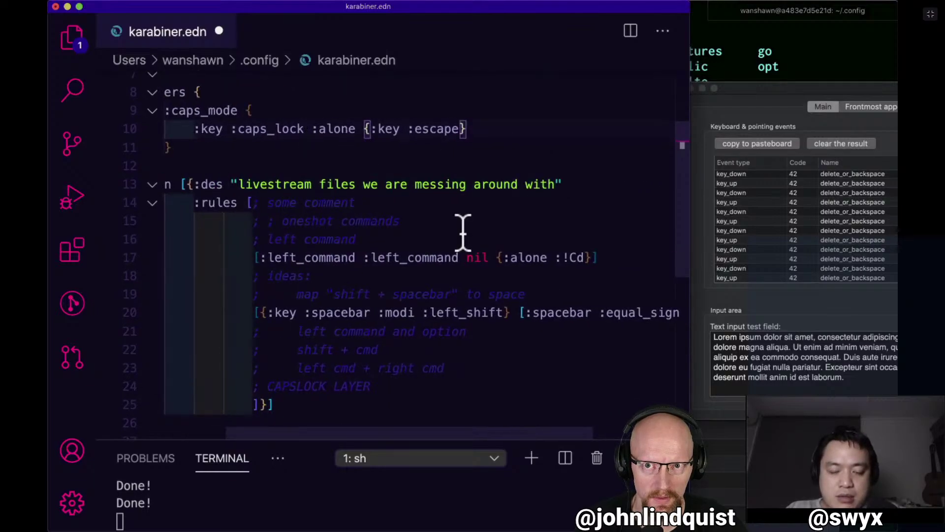
left_click_drag(497, 257, 587, 252)
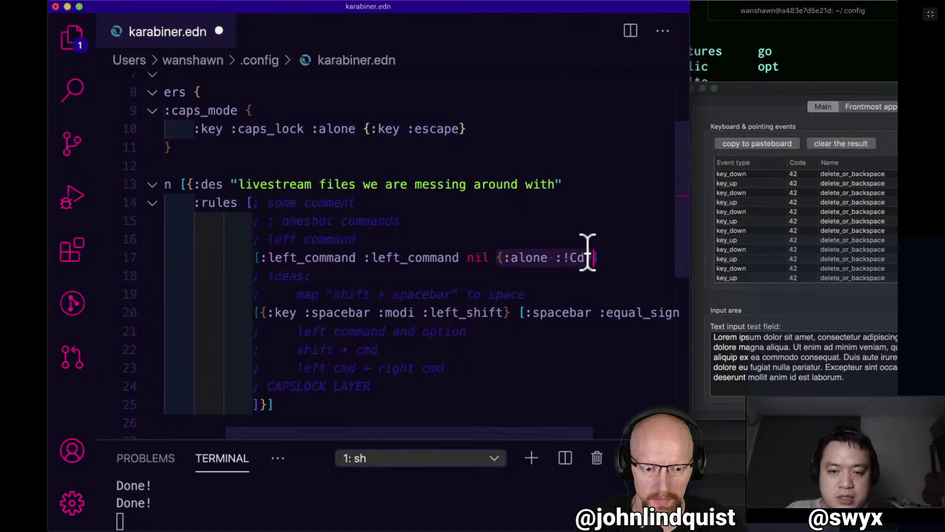
scroll(588, 252, "right", 4)
scroll(587, 252, "left", 7)
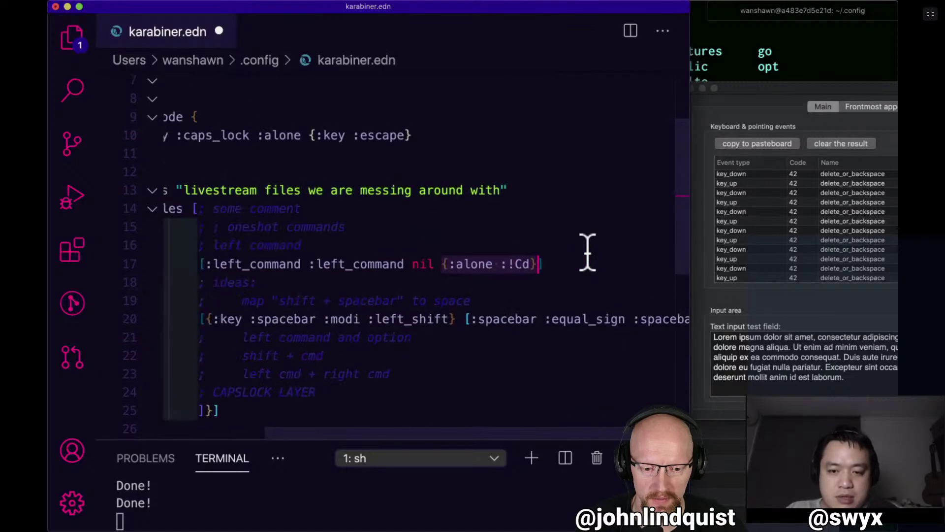
scroll(588, 252, "left", 1)
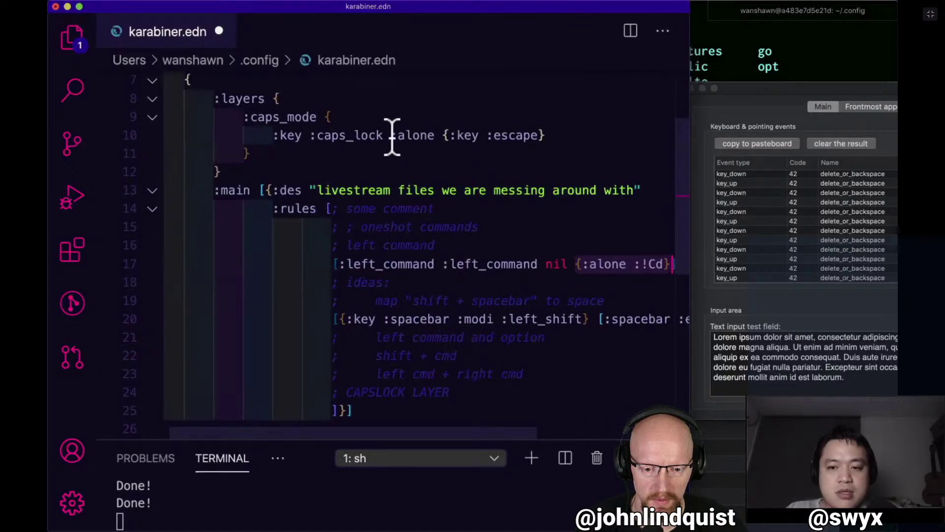
left_click_drag(391, 135, 444, 135)
left_click_drag(523, 129, 548, 133)
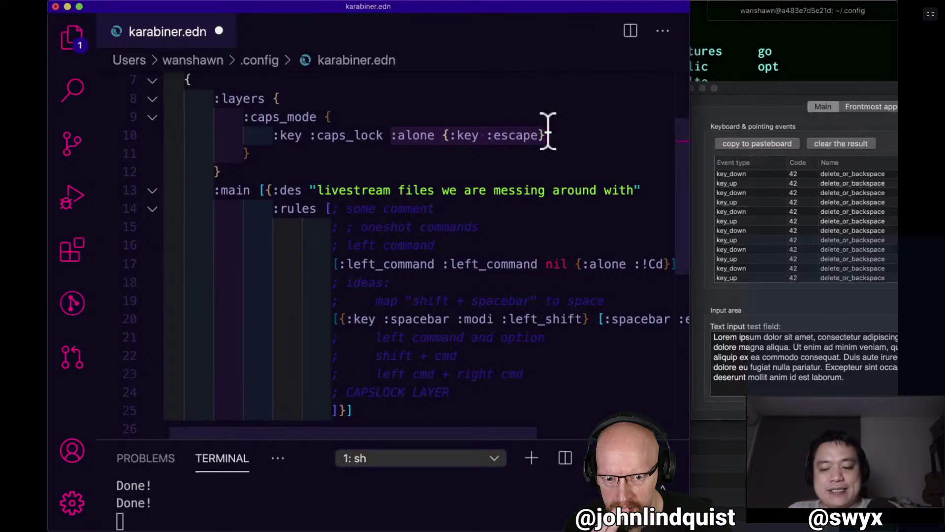
Put the cursor after {:key :escape} and widen the editor window so more of the rule lines fits.
left_click(548, 134)
left_click_drag(692, 144, 791, 150)
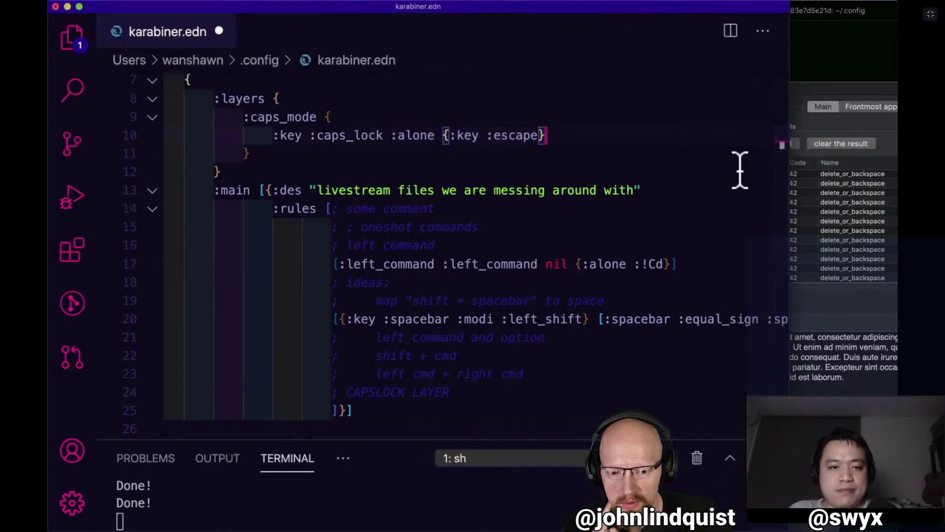
scroll(738, 169, "up", 2)
scroll(740, 171, "down", 1)
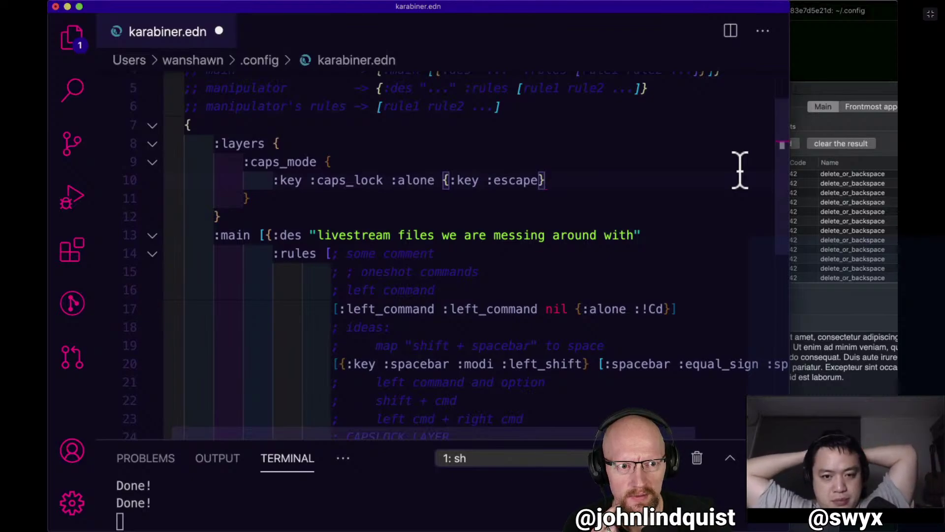
Test tapping left Command alone, and bring the Karabiner-EventViewer window forward to check the key events.
key("super")
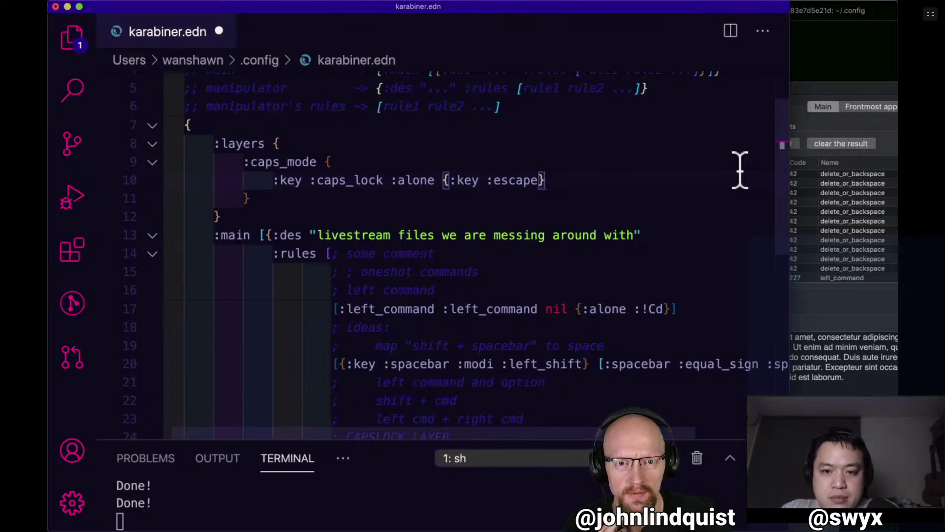
key("super")
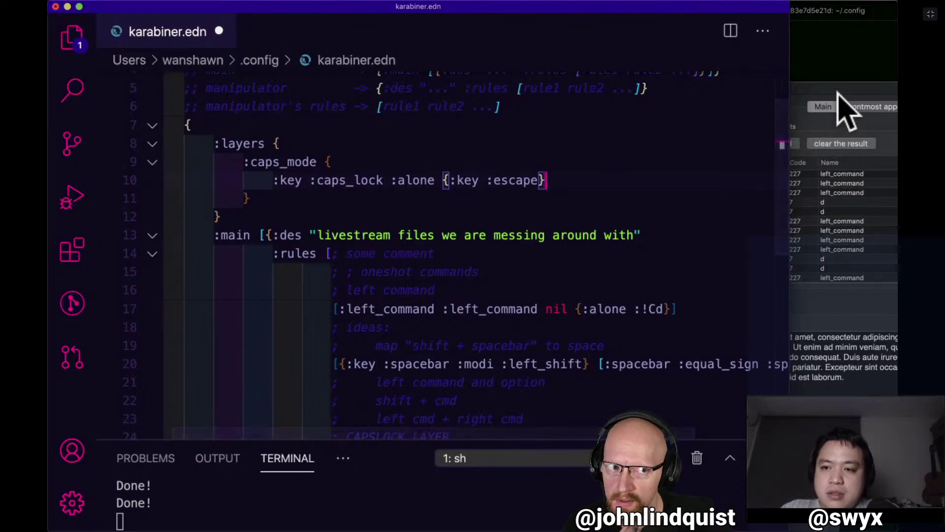
left_click_drag(840, 110, 866, 100)
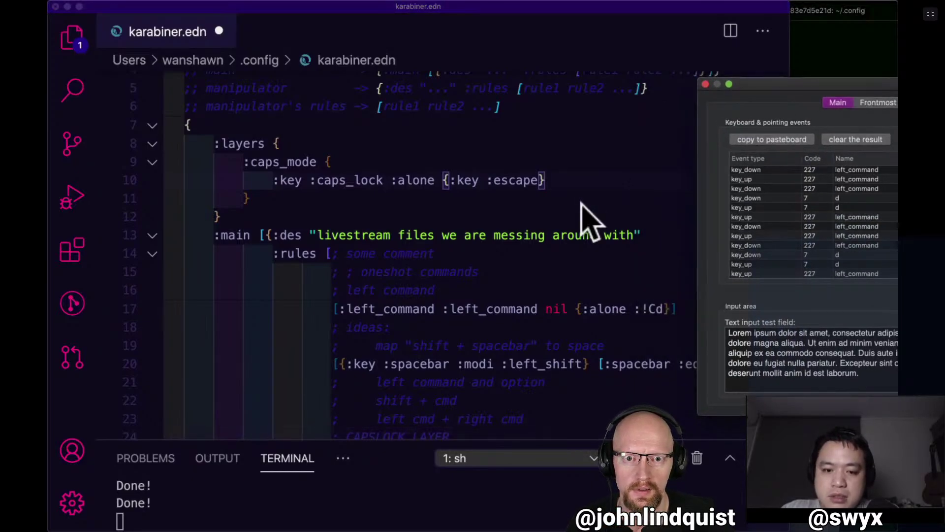
scroll(585, 216, "down", 3)
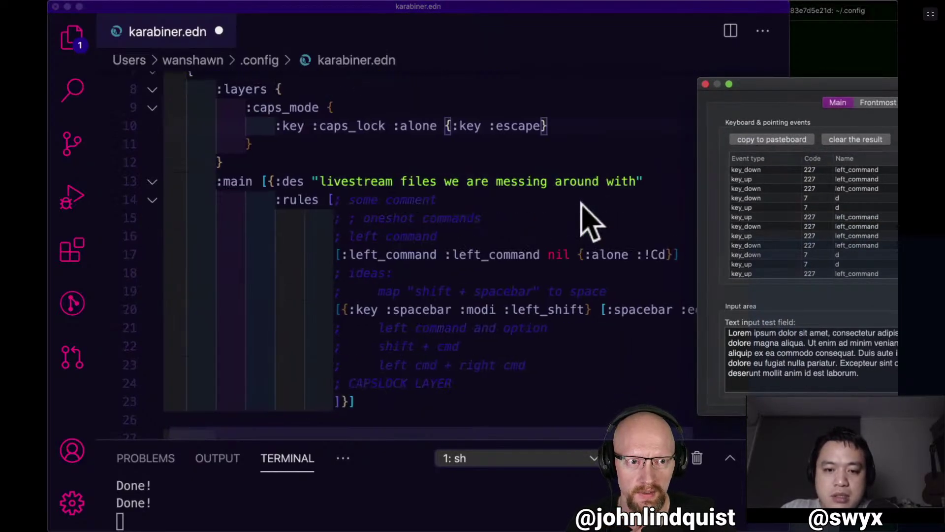
left_click(597, 132)
key("super+space")
type("karab")
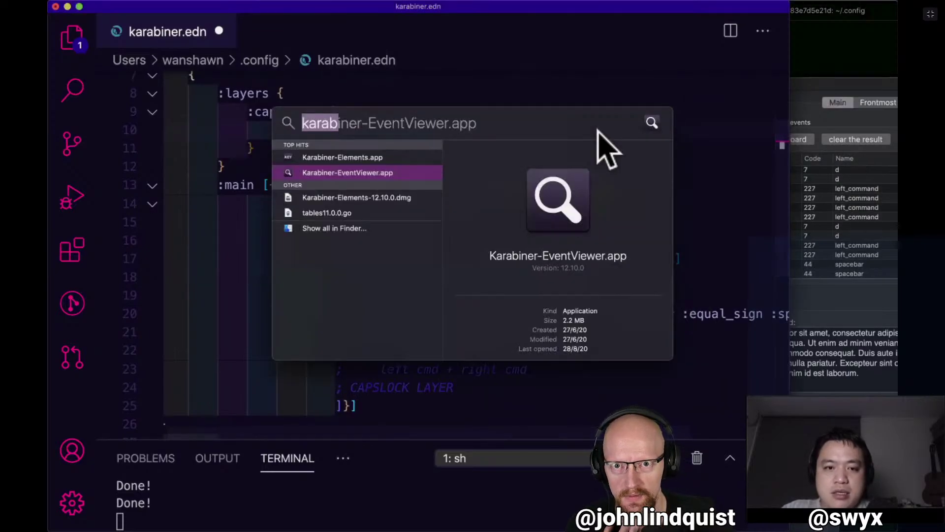
key("Escape")
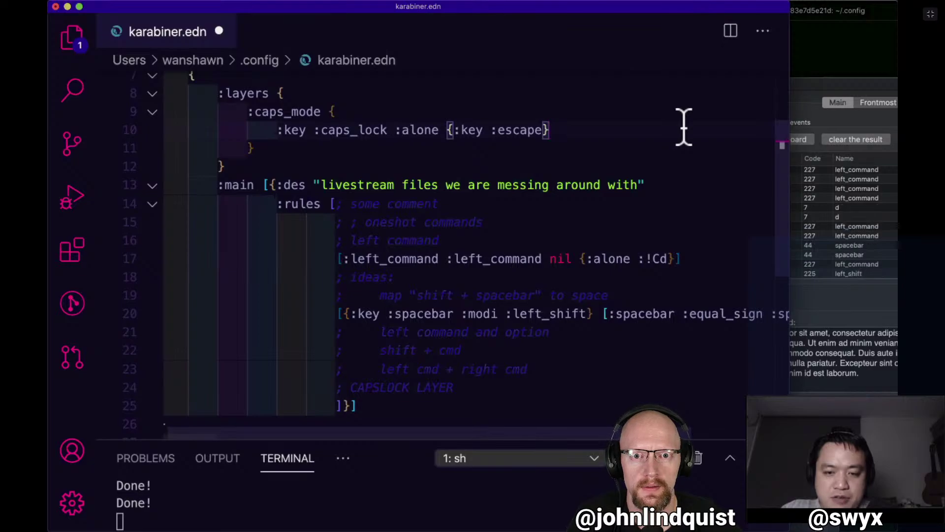
Test the shift + spacebar rule after the {:key :escape} map in karabiner.edn, and delete the inserted test characters.
type("=")
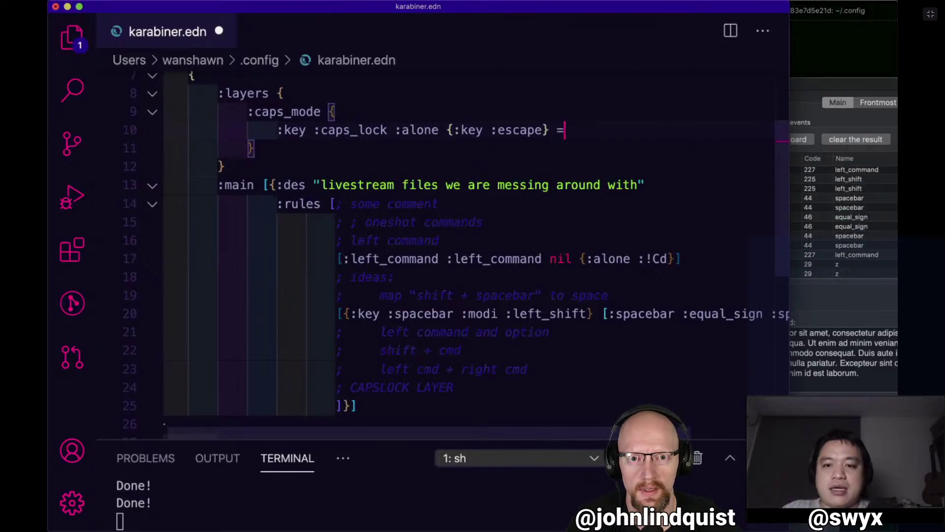
key("BackSpace")
key("BackSpace")
key("BackSpace")
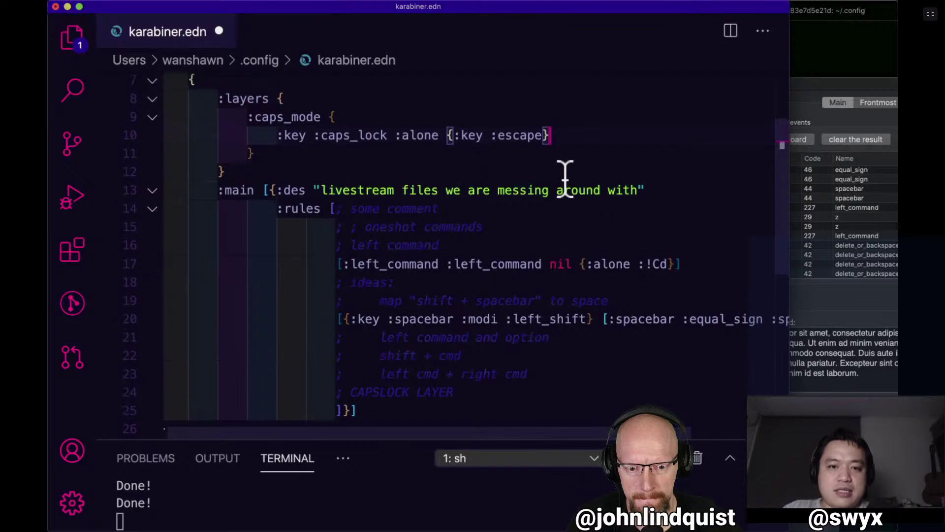
Test the left Command tap rule on the words escape, key and left_shift in karabiner.edn.
scroll(523, 167, "up", 1)
key("super+d")
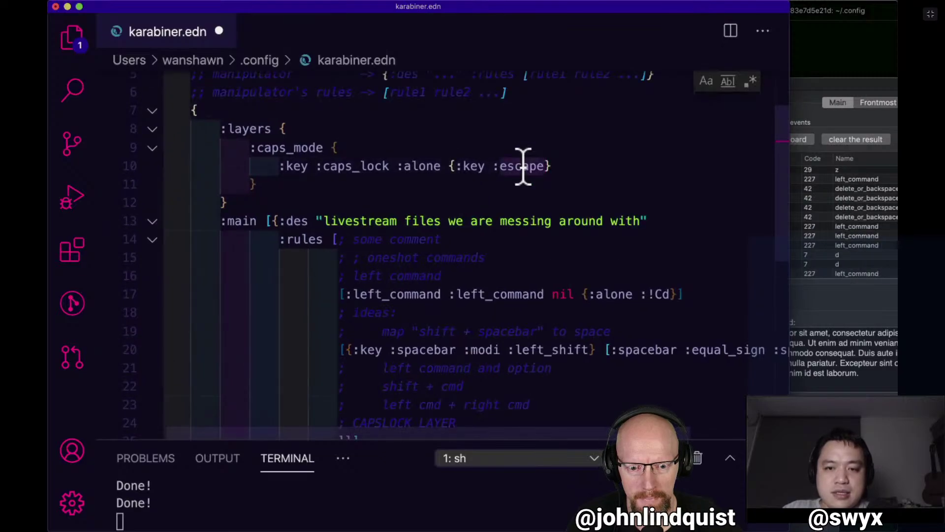
key("super+d")
left_click(395, 180)
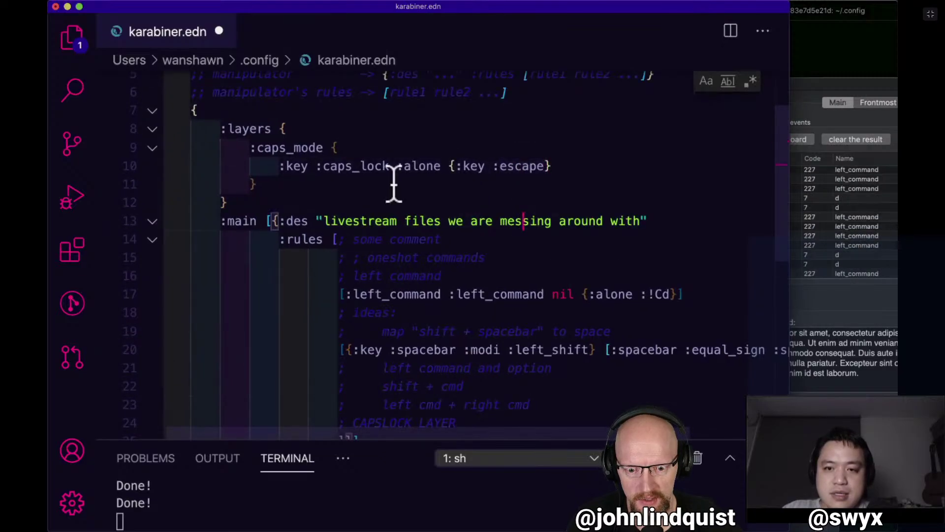
scroll(436, 202, "down", 1)
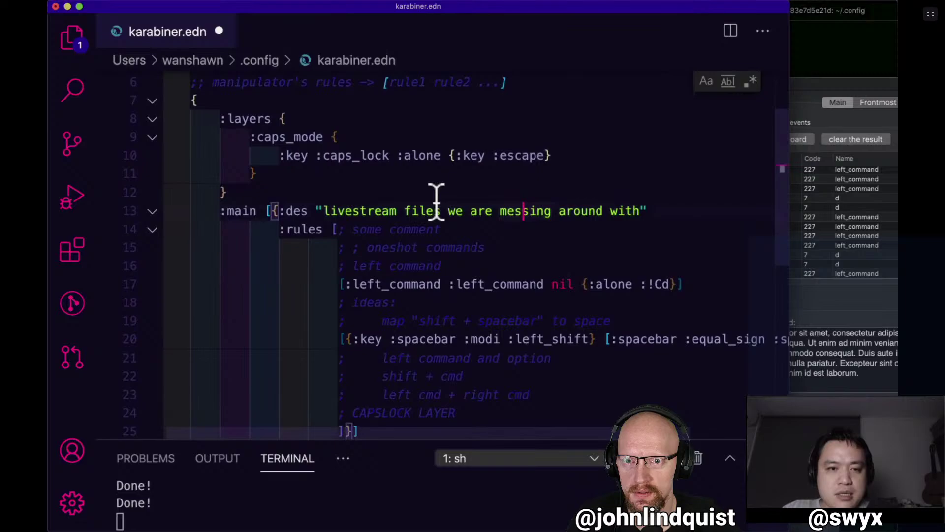
double_click(293, 153)
key("super+d")
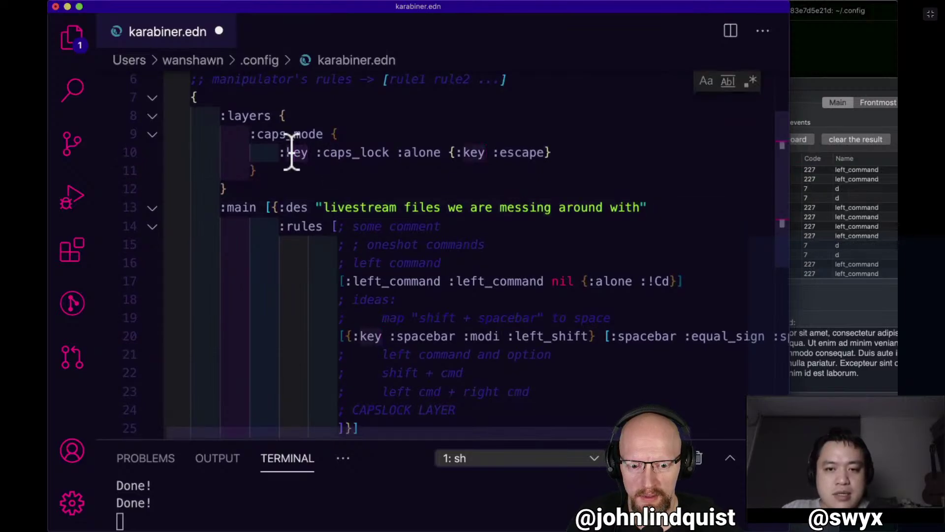
left_click(361, 207)
left_click(555, 339)
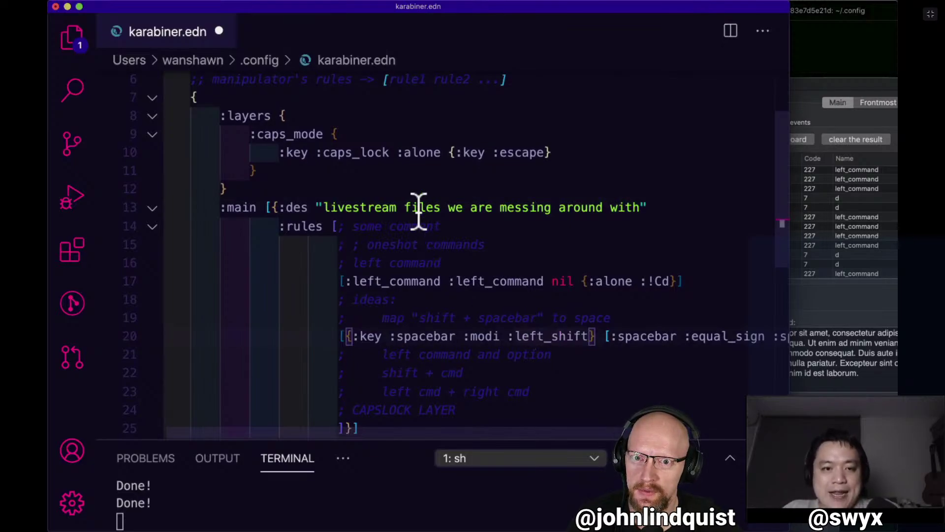
Join the :key :caps_lock :alone {:key :escape} entry onto the line with the :caps_mode opening brace.
left_click(330, 152)
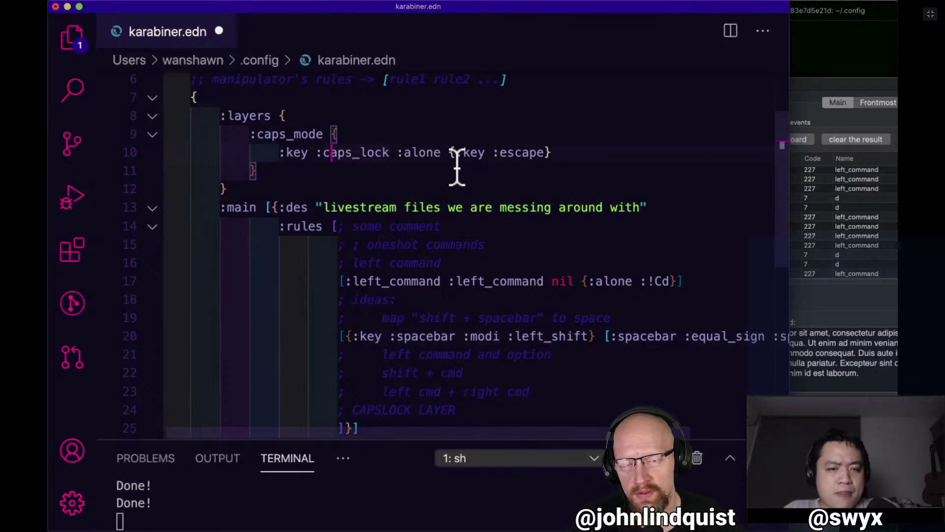
key("Left")
key("Left")
key("Left")
key("Left")
key("Left")
key("Left")
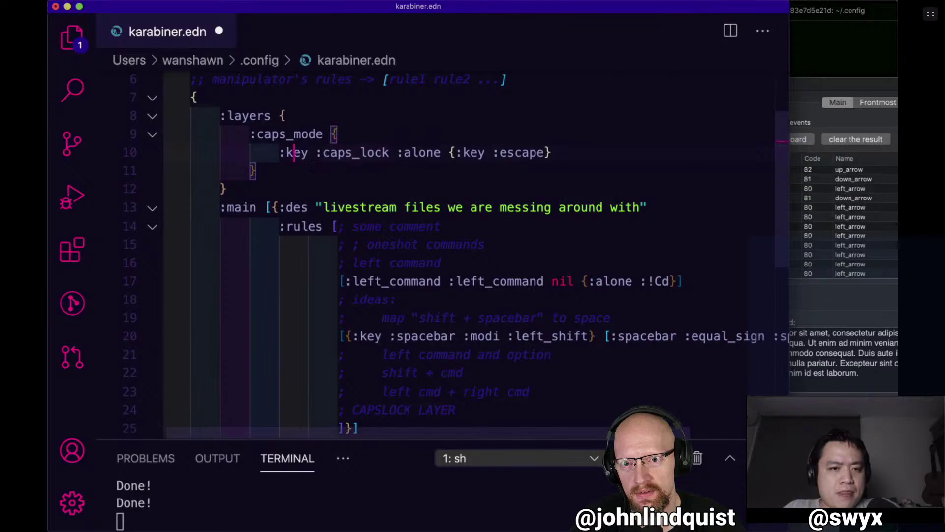
key("super+BackSpace")
key("BackSpace")
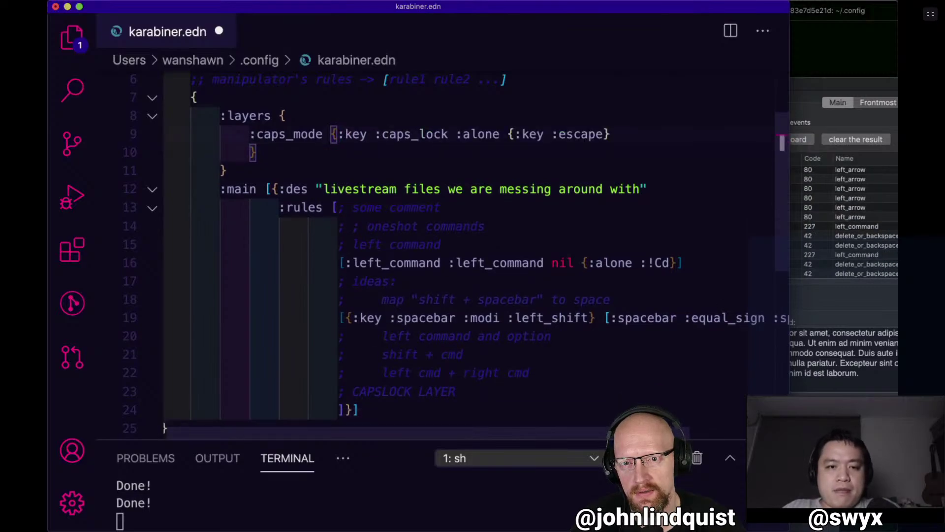
Move the :caps_mode closing brace up to the end of its entry line and save karabiner.edn.
key("Down")
key("super+BackSpace")
key("BackSpace")
key("super+s")
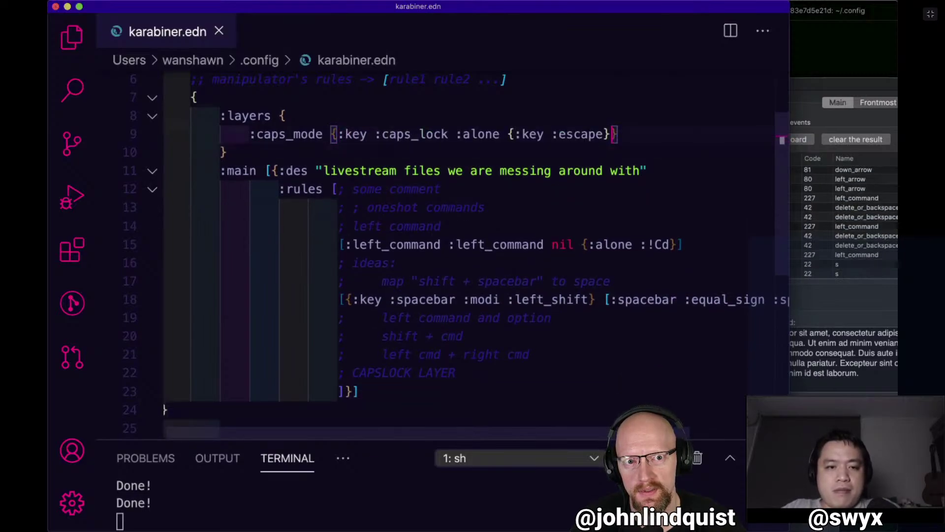
Move the :layers closing brace up to the end of the :caps_mode line and save the file.
key("Up")
key("Down")
key("Down")
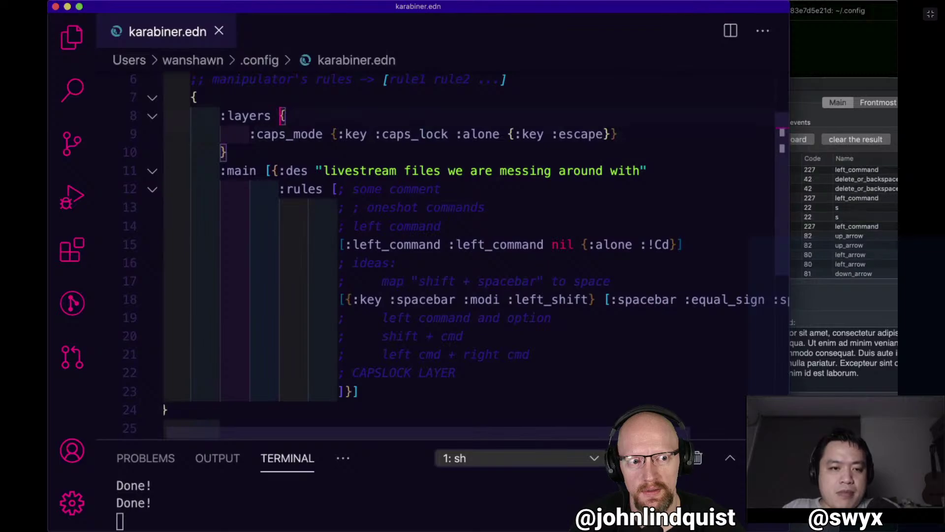
key("Left")
key("Left")
key("Right")
key("super+BackSpace")
key("BackSpace")
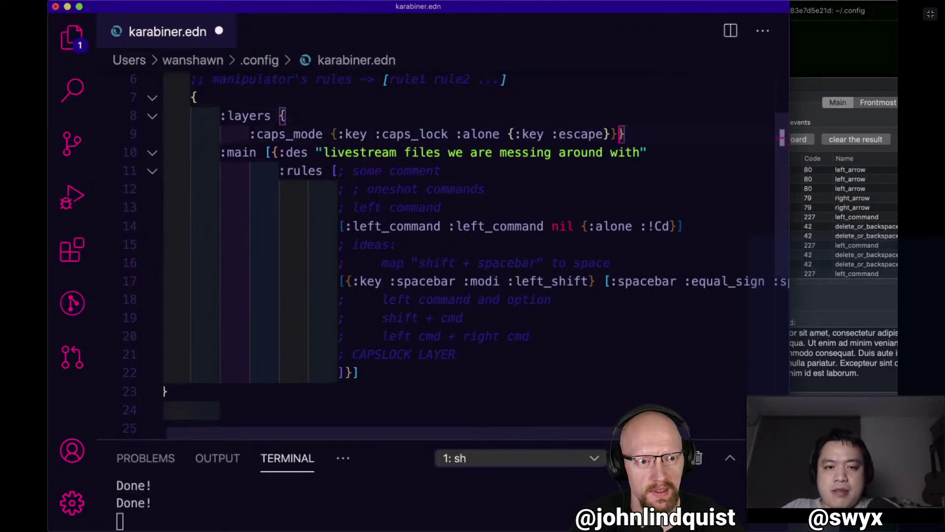
key("super+s")
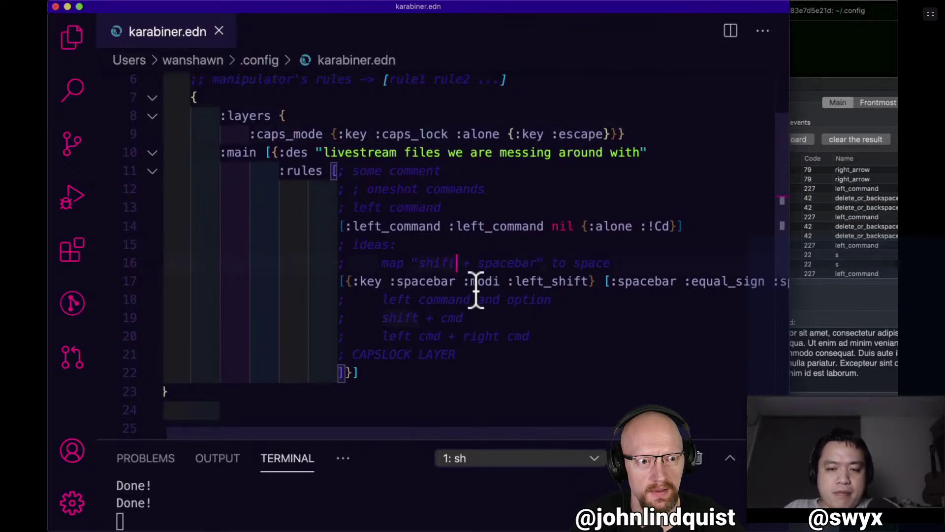
Test Caps Lock by entering KJLKJkjkjKJKJ after the "some comment" line in :rules, and delete the test text.
key("Caps_Lock")
left_click(530, 173)
type("KJLKJ")
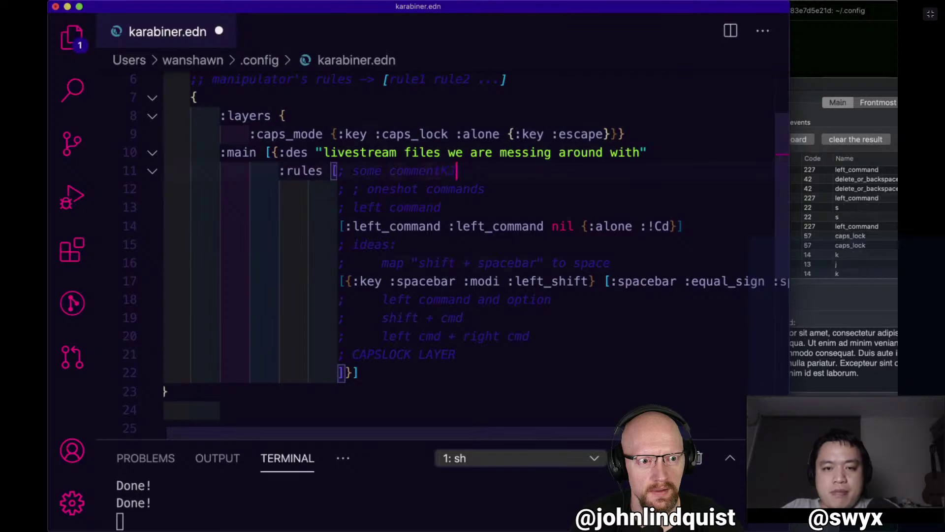
key("Caps_Lock")
type("kjkj")
key("Caps_Lock")
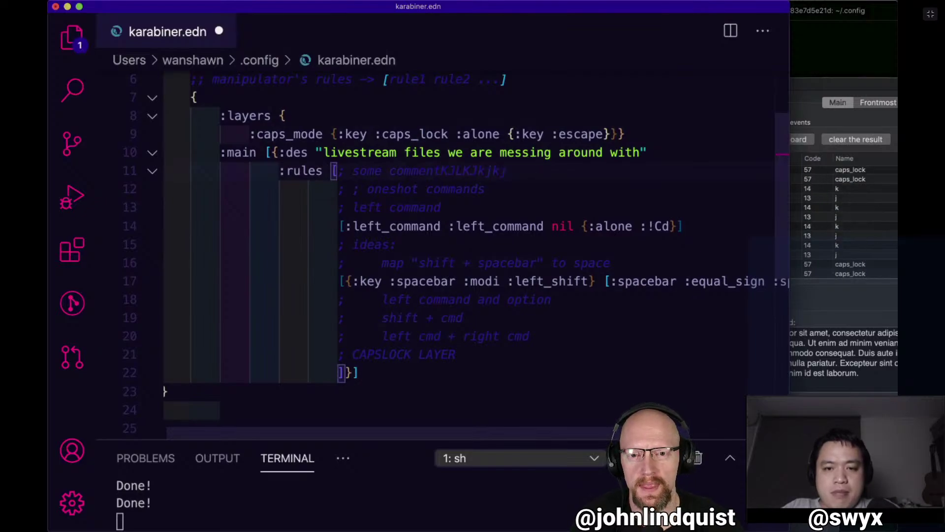
type("KJKJ")
key("alt+BackSpace")
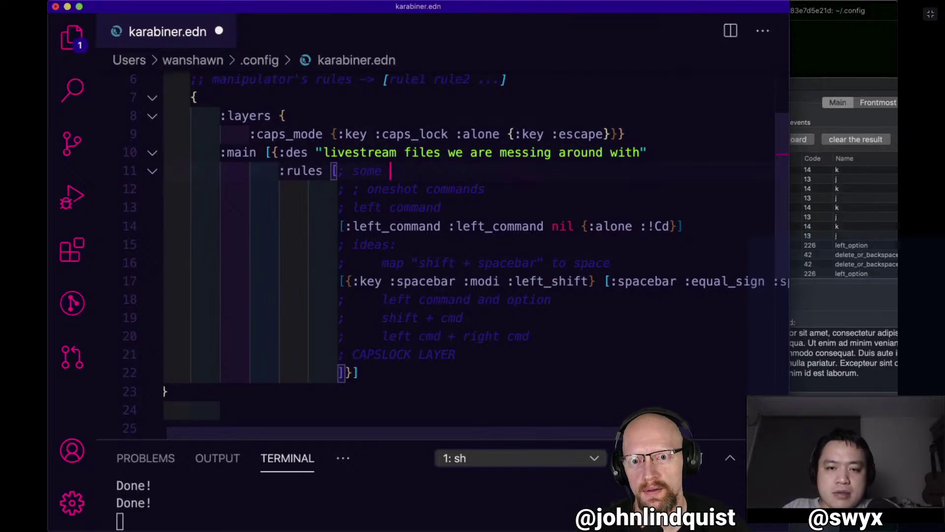
Rewrite the first comment in the :rules list as "some comments" in lowercase and save karabiner.edn.
key("super+z")
key("alt+BackSpace")
type("COME")
key("BackSpace")
key("BackSpace")
key("BackSpace")
key("BackSpace")
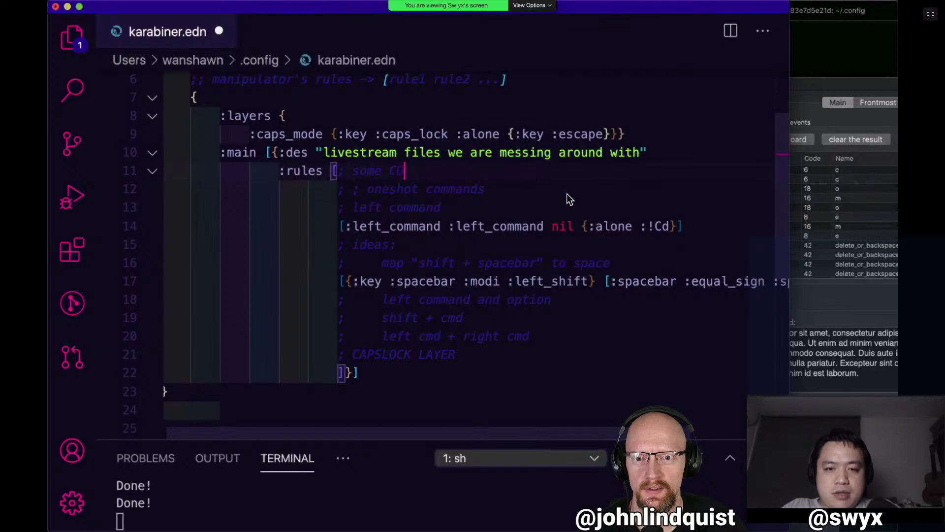
key("Caps_Lock")
type("comments")
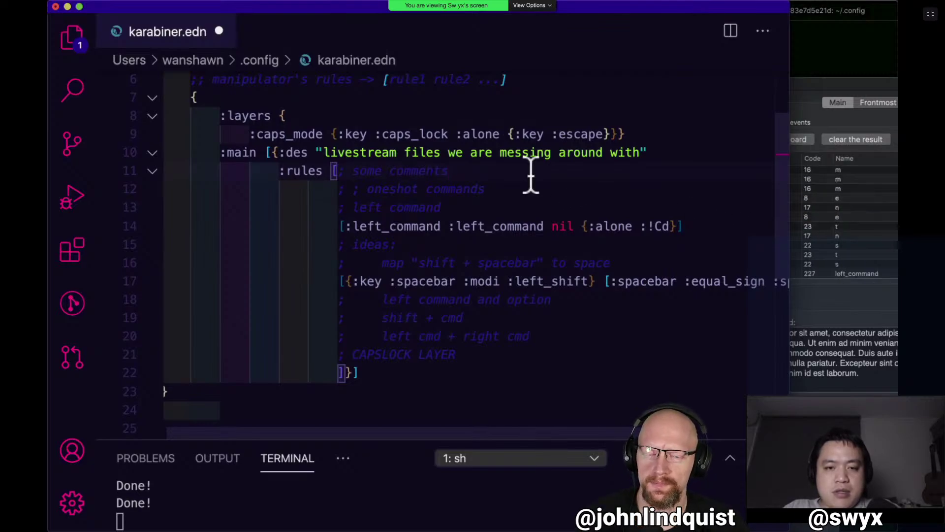
key("super+s")
left_click(545, 226)
left_click(544, 201)
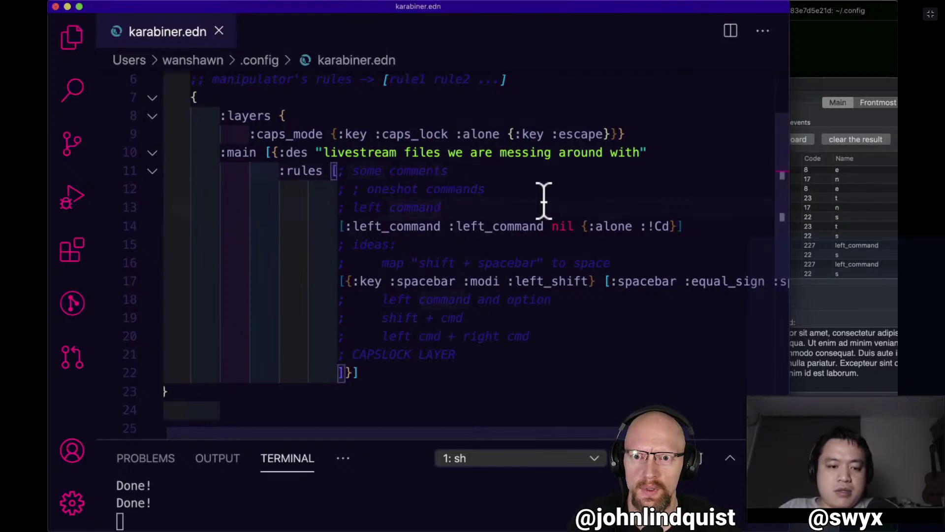
left_click(416, 372)
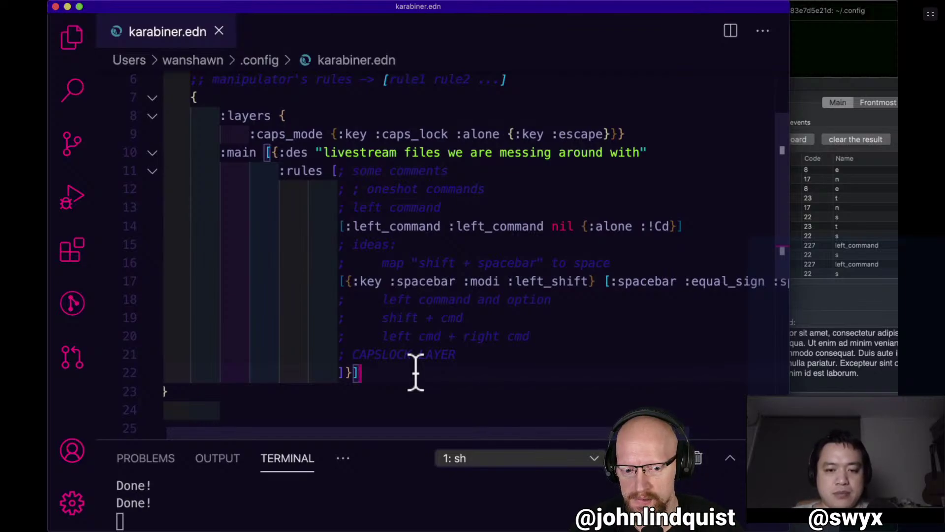
left_click_drag(481, 359, 383, 302)
left_click(383, 302)
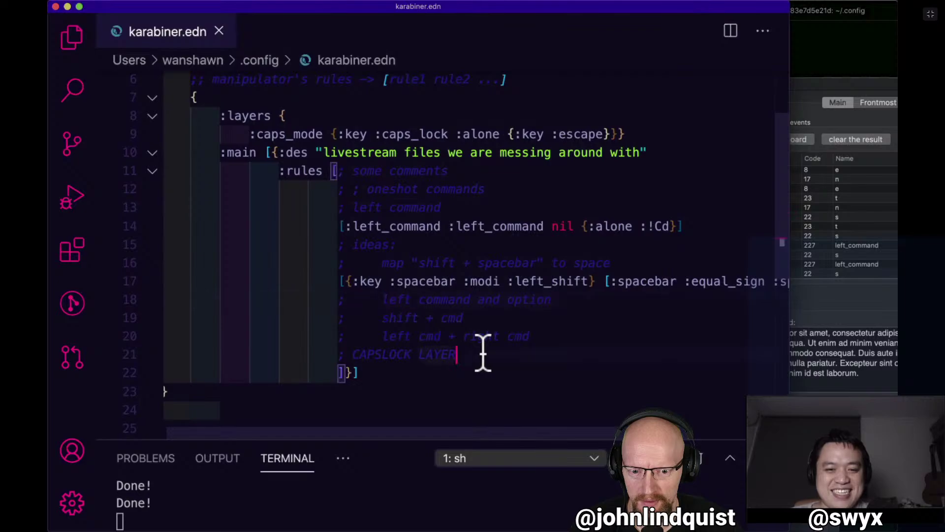
Switch to the Hyper terminal and run code karabiner/karabiner.json to open the generated configuration in the editor.
left_click_drag(483, 354, 359, 354)
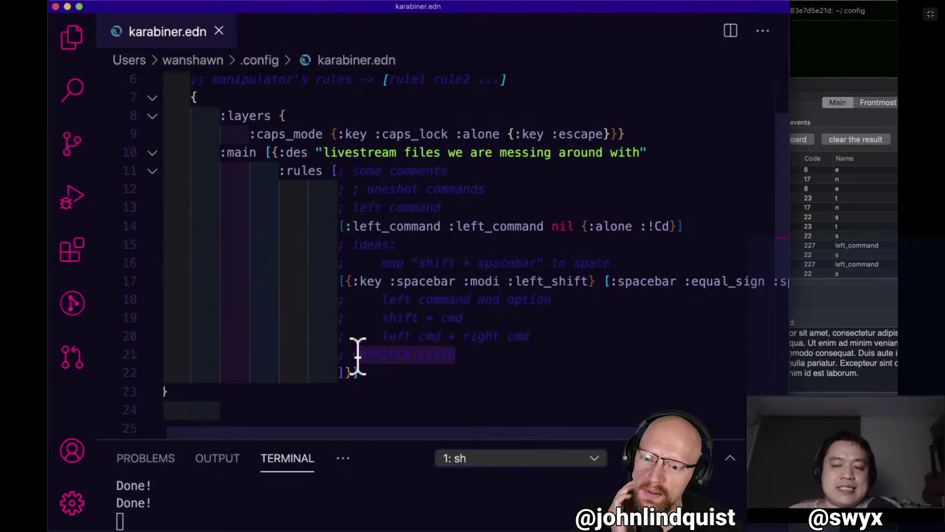
key("super+space")
type("hyp")
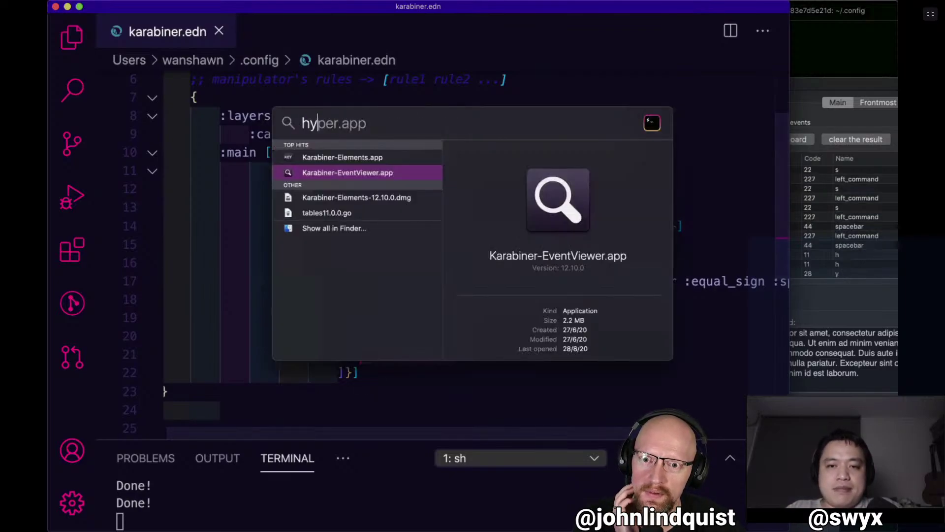
key("Return")
type("cod")
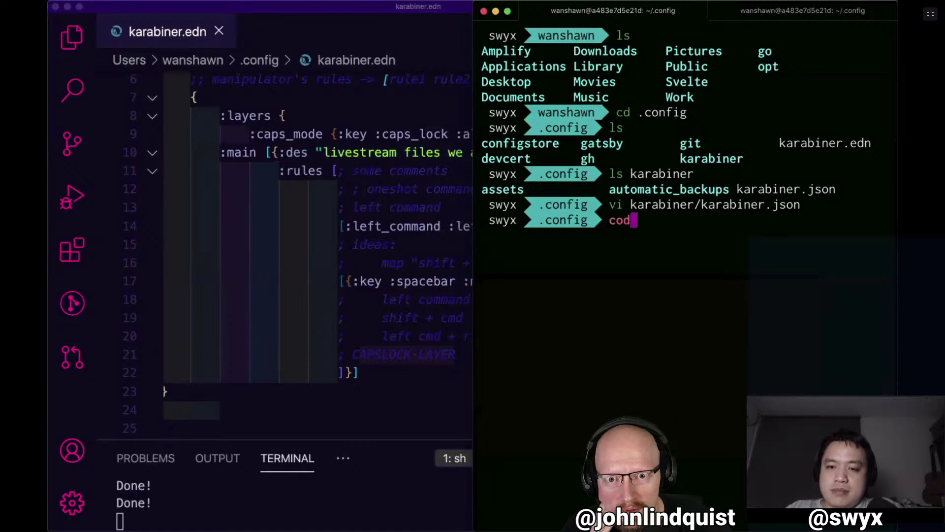
type("e karabiner/karabiner.json")
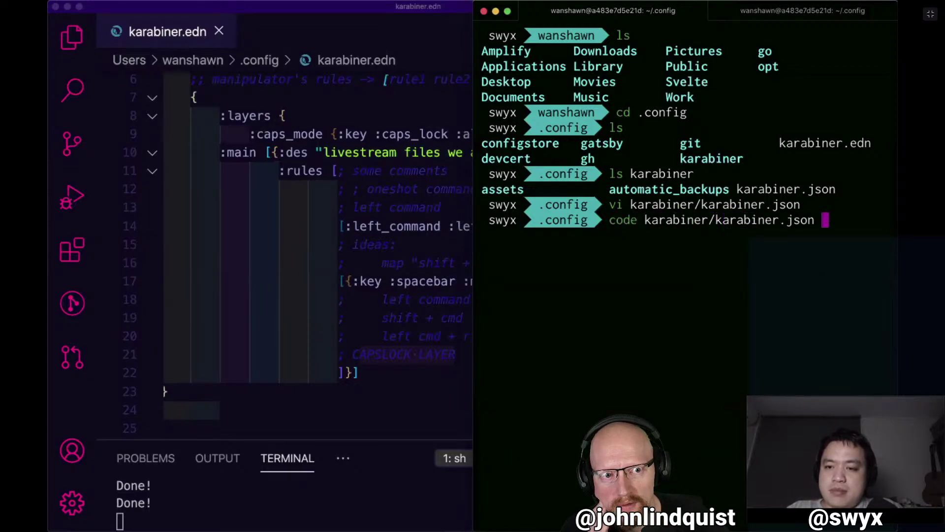
key("Return")
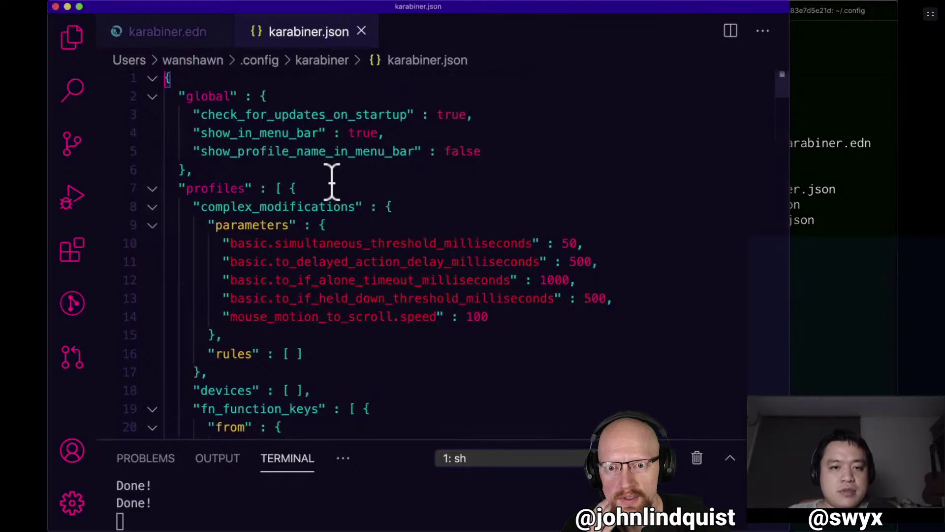
Search karabiner.json for "caps" and read through its profiles and key modifications for a caps lock rule.
scroll(332, 181, "down", 3)
scroll(332, 181, "up", 2)
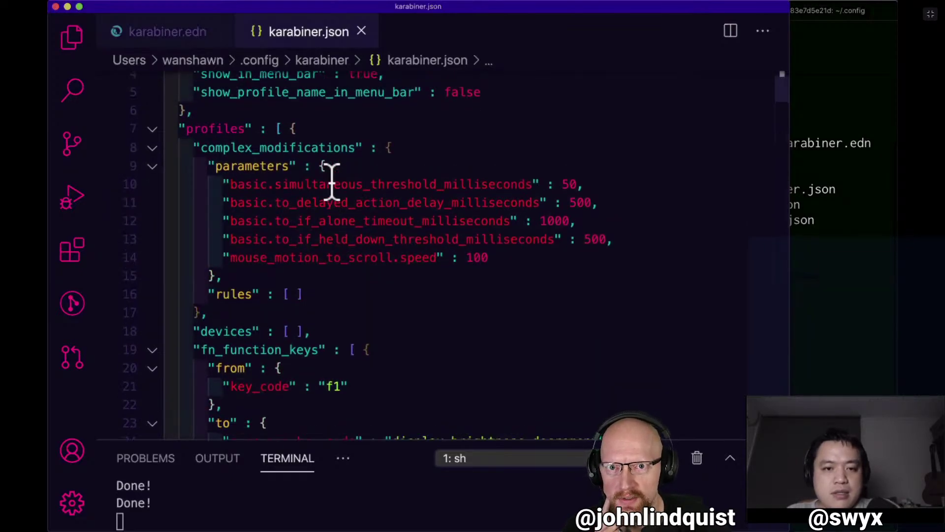
key("super+f")
type("caps")
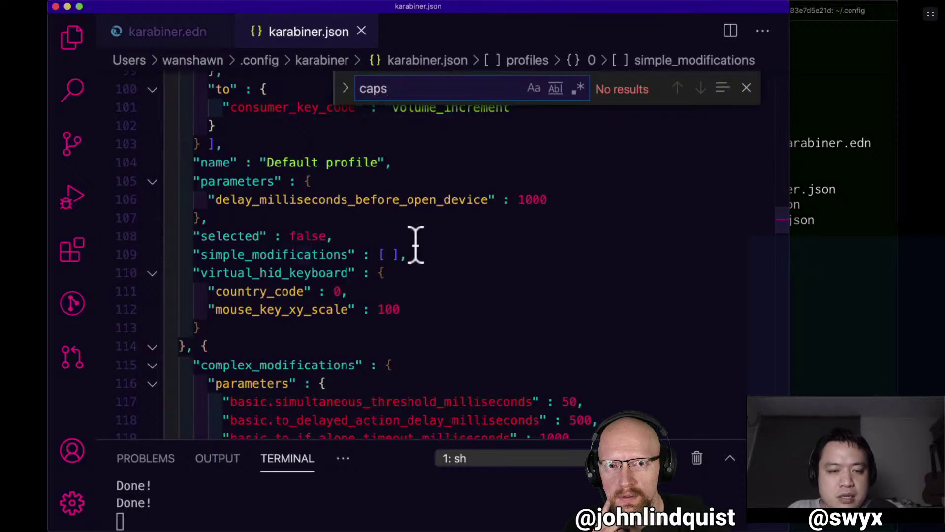
scroll(415, 244, "down", 15)
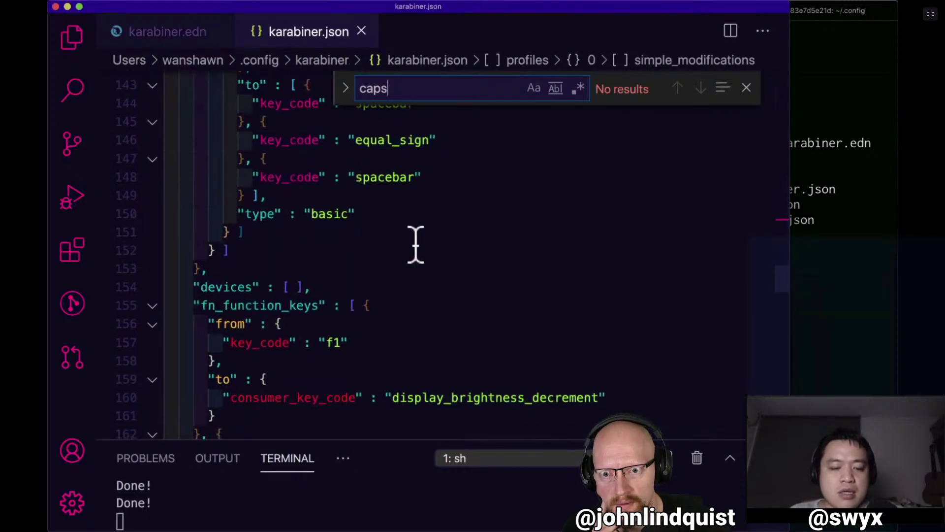
scroll(415, 245, "down", 15)
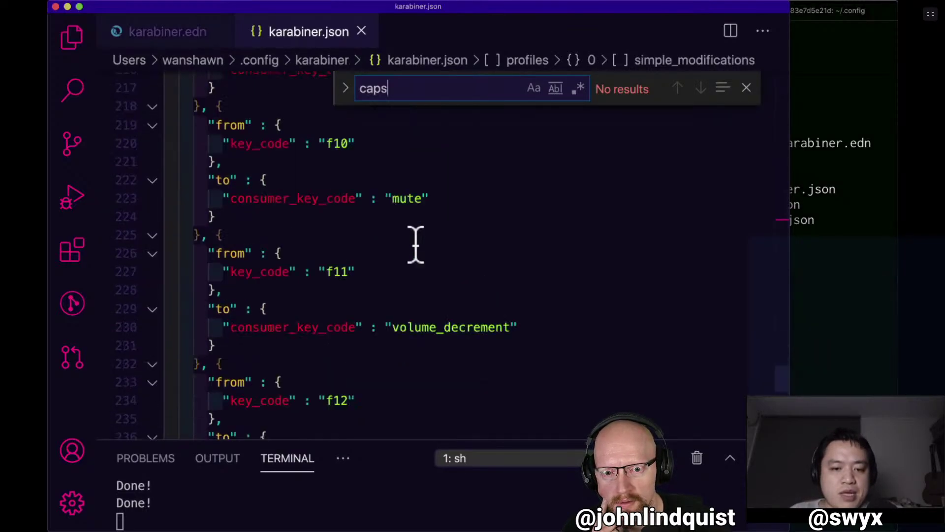
scroll(415, 245, "down", 10)
scroll(415, 245, "up", 7)
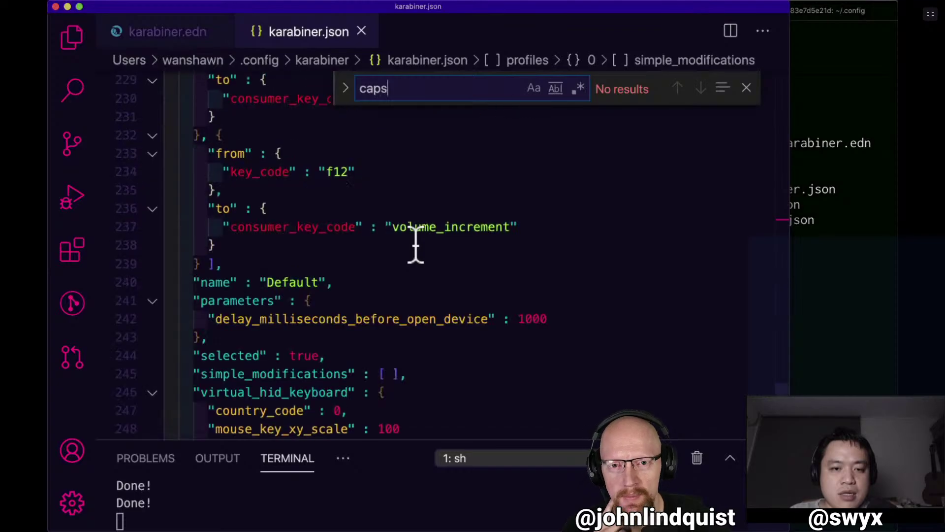
scroll(415, 245, "up", 20)
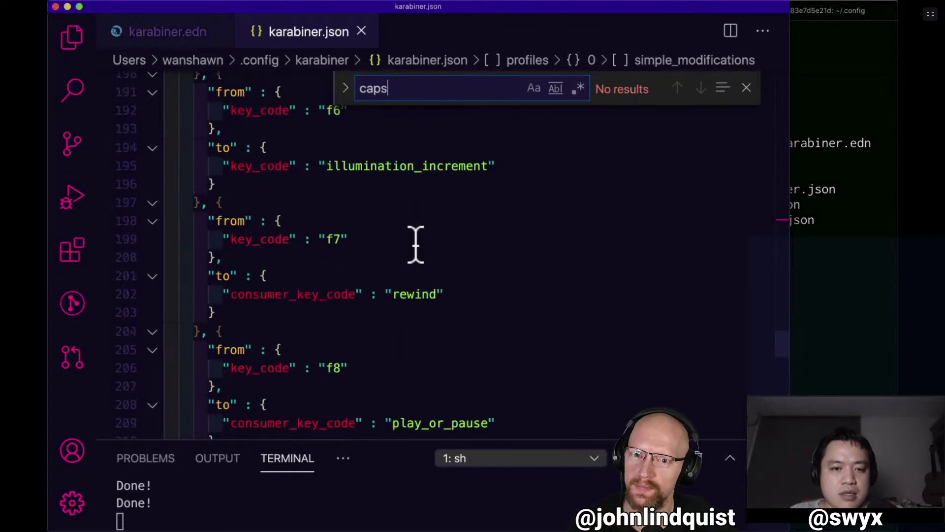
scroll(415, 245, "up", 14)
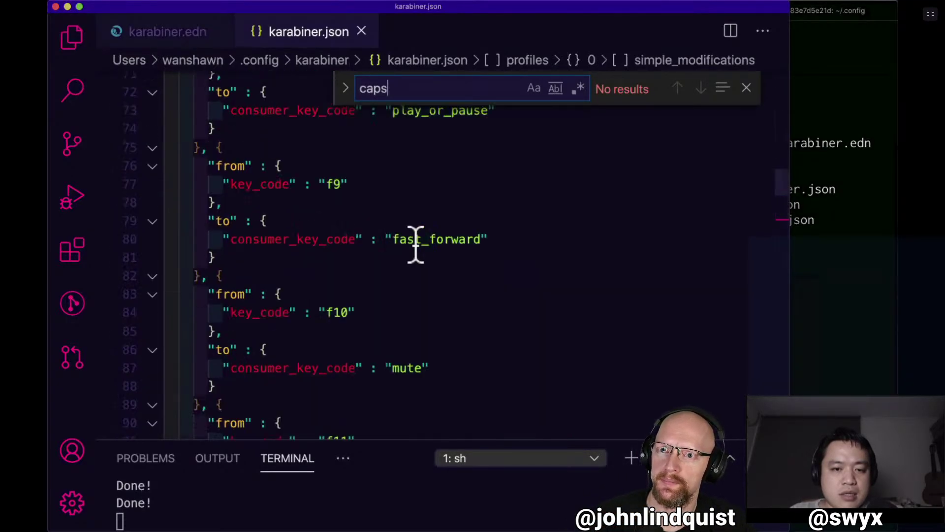
scroll(415, 245, "up", 12)
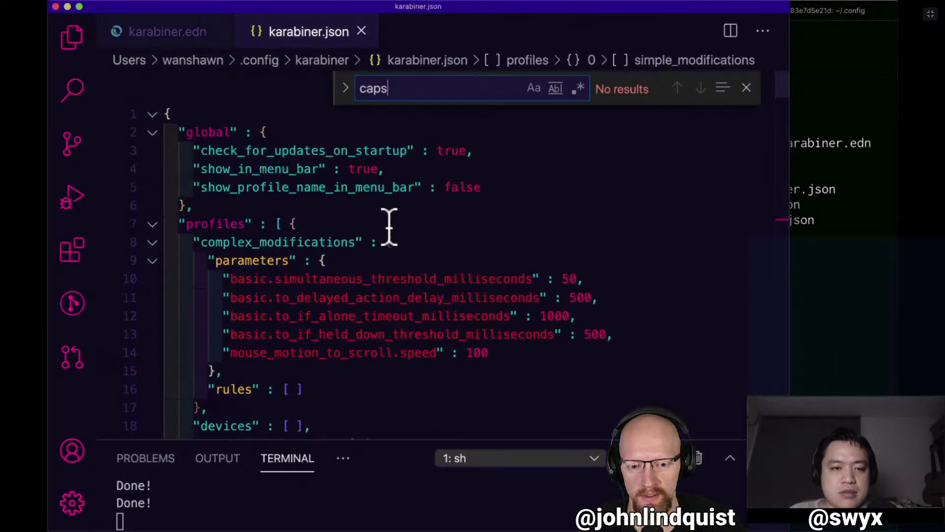
scroll(388, 226, "down", 2)
Return to karabiner.edn, close the search, and examine the extent of the :main rule block.
key("ctrl+Tab")
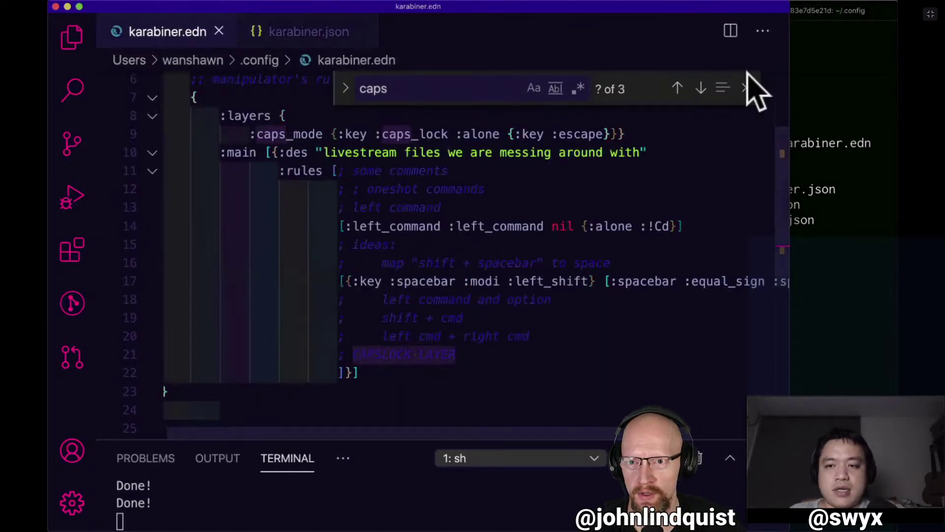
left_click(747, 87)
key("End")
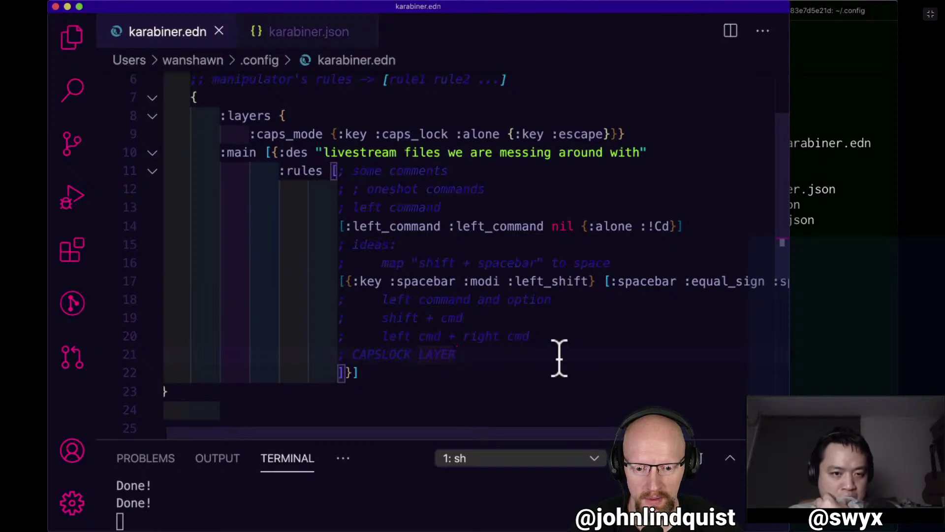
left_click(308, 152)
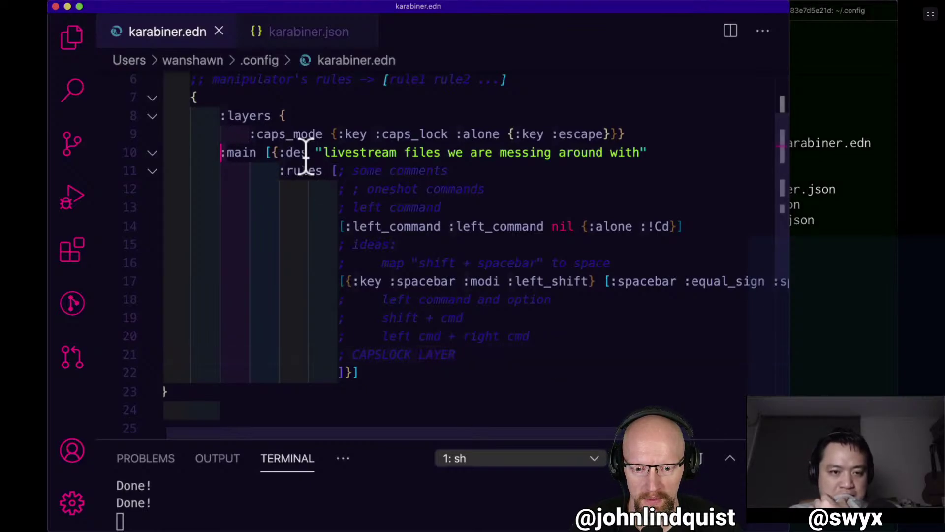
left_click_drag(346, 172, 422, 373)
left_click(473, 377)
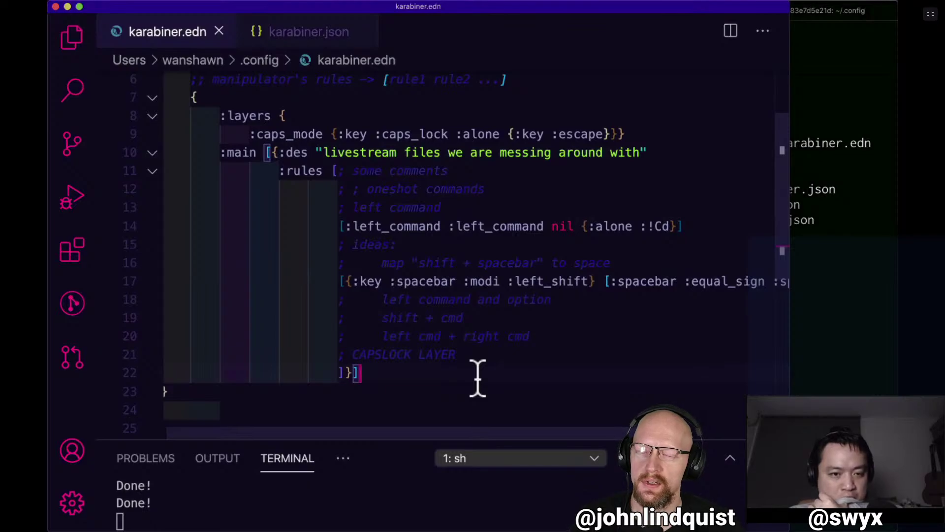
Duplicate the whole {:des ... :rules [...]} block directly below itself, inside the :main closing bracket.
left_click(279, 153)
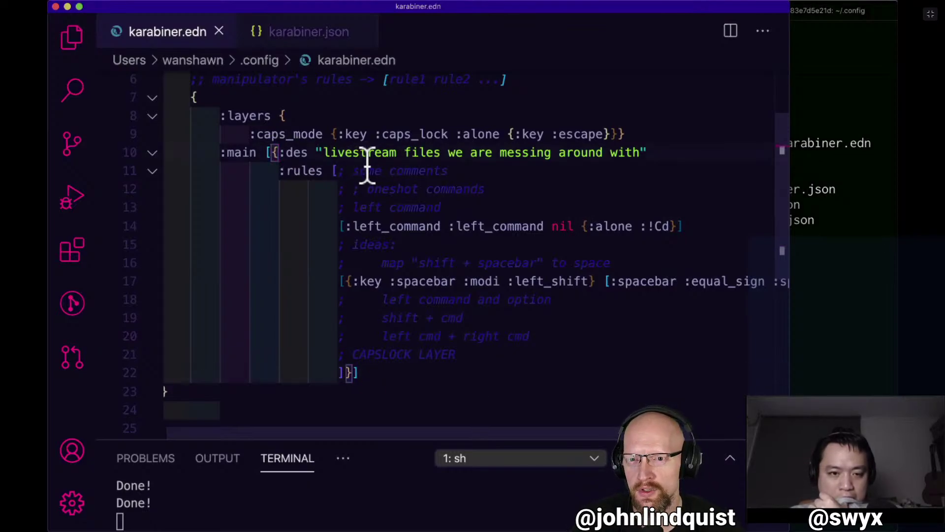
left_click(426, 379, "shift")
key("super+c")
key("Right")
key("Return")
key("Return")
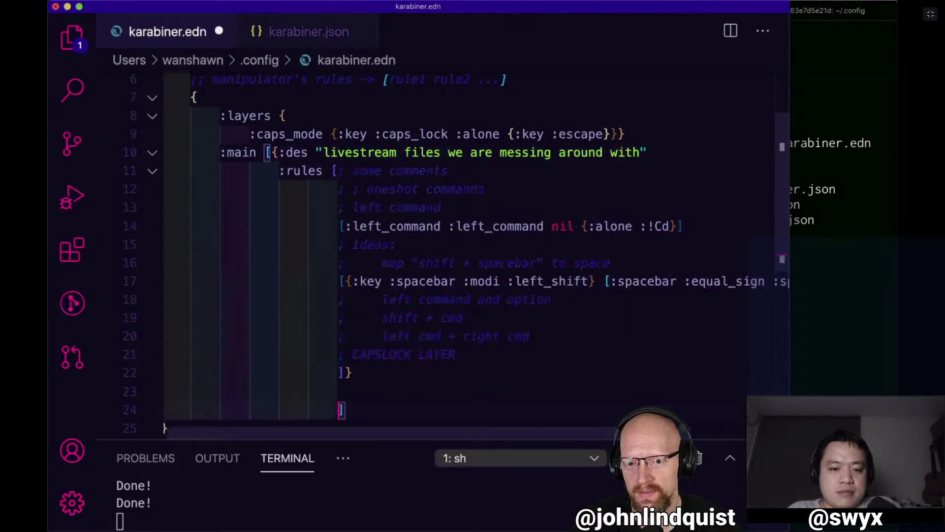
key("Up")
key("super+BackSpace")
key("Tab")
key("Tab")
key("Tab")
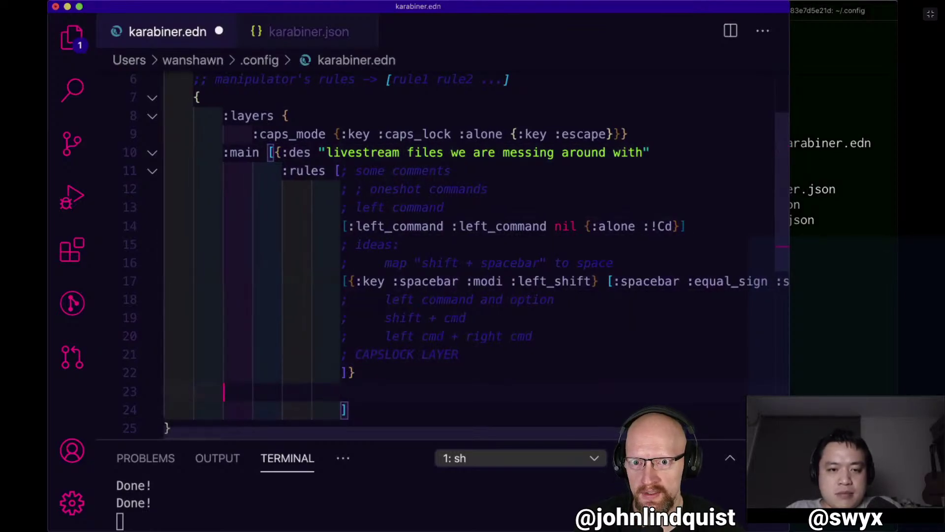
key("super+v")
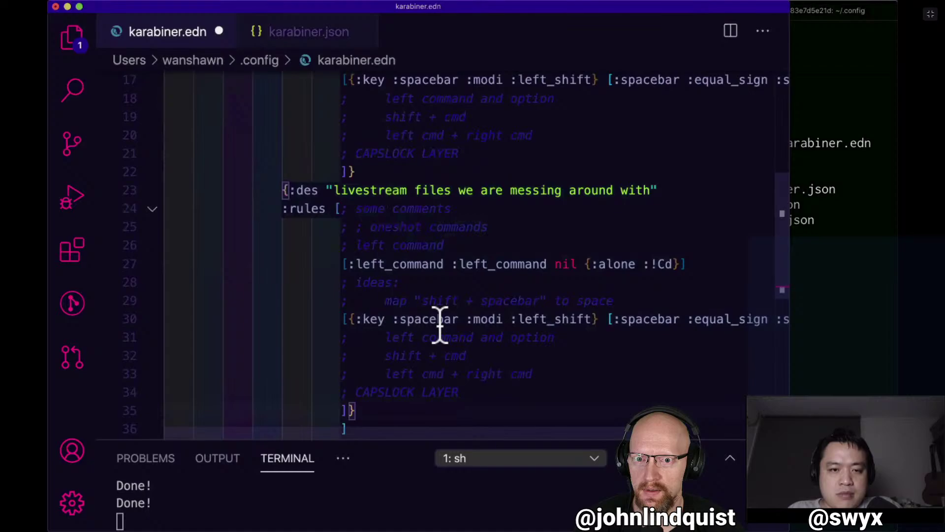
Delete all comments and rules inside the duplicated block's :rules list, keeping its brackets.
left_click(342, 209)
left_click(481, 388, "shift")
key("BackSpace")
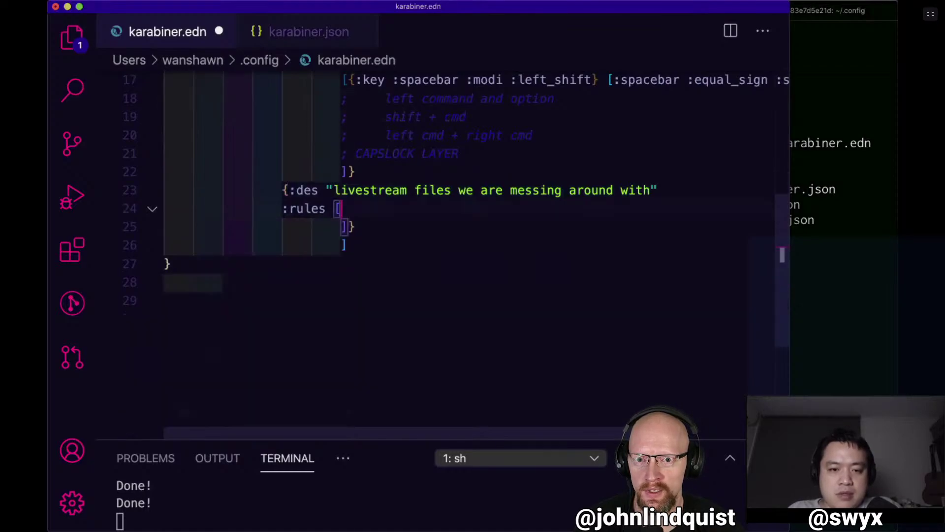
Set the duplicated block's :des text to "capslock layer".
scroll(468, 246, "up", 2)
scroll(339, 399, "up", 4)
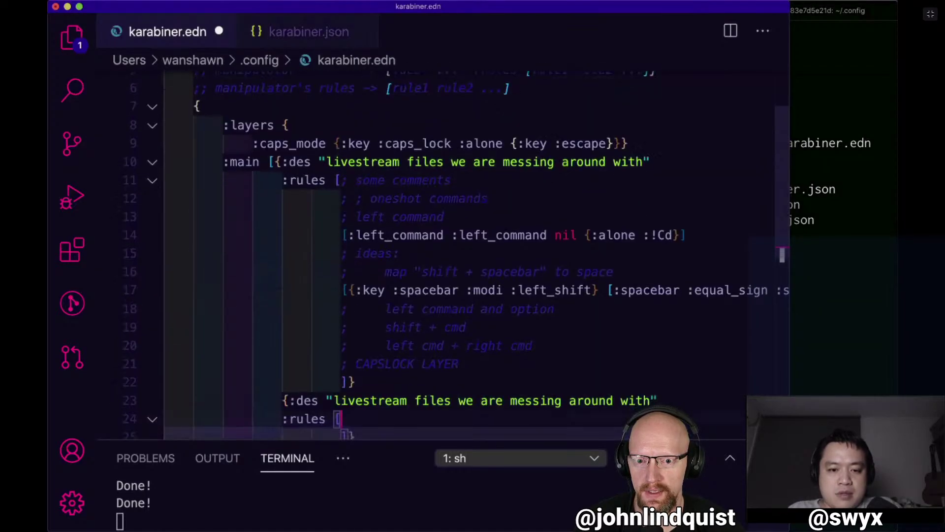
left_click_drag(333, 399, 651, 399)
type("capslo")
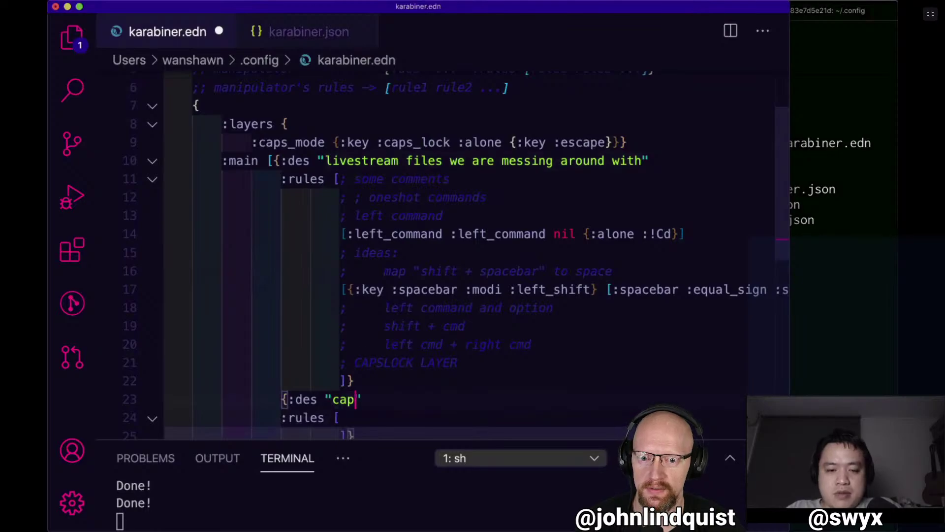
type("ck layer")
Delete the "; CAPSLOCK LAYER" comment line from the first block's :rules list.
left_click(504, 361)
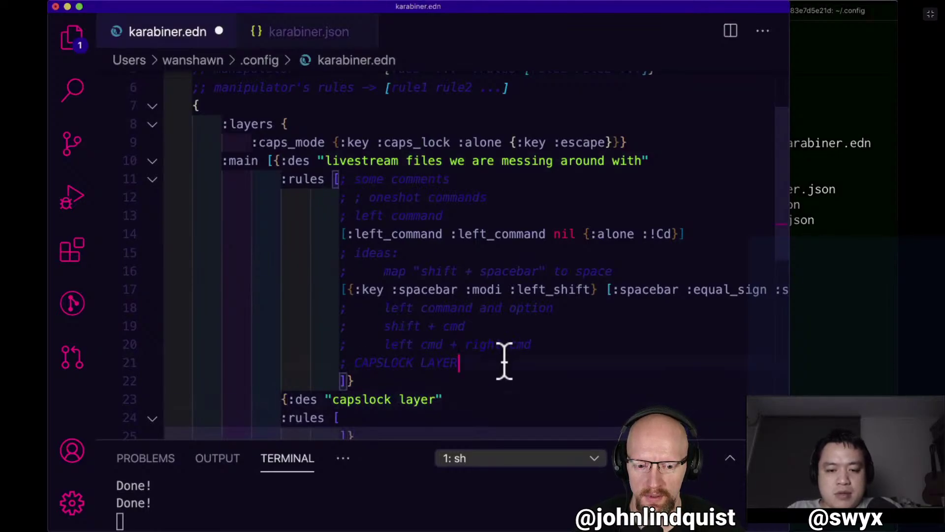
key("super+BackSpace")
key("super+BackSpace")
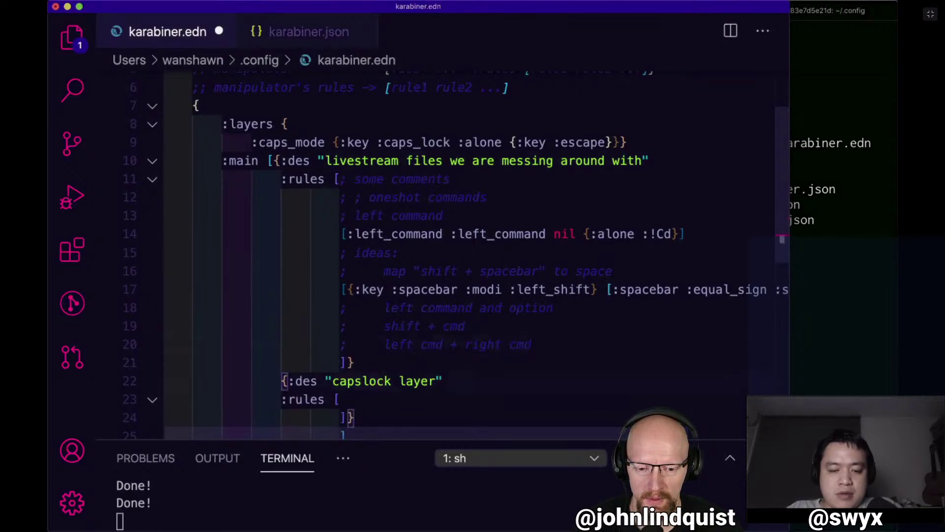
Add :caps_mode on a new line inside the "capslock layer" block's :rules list.
key("Down")
left_click(363, 381)
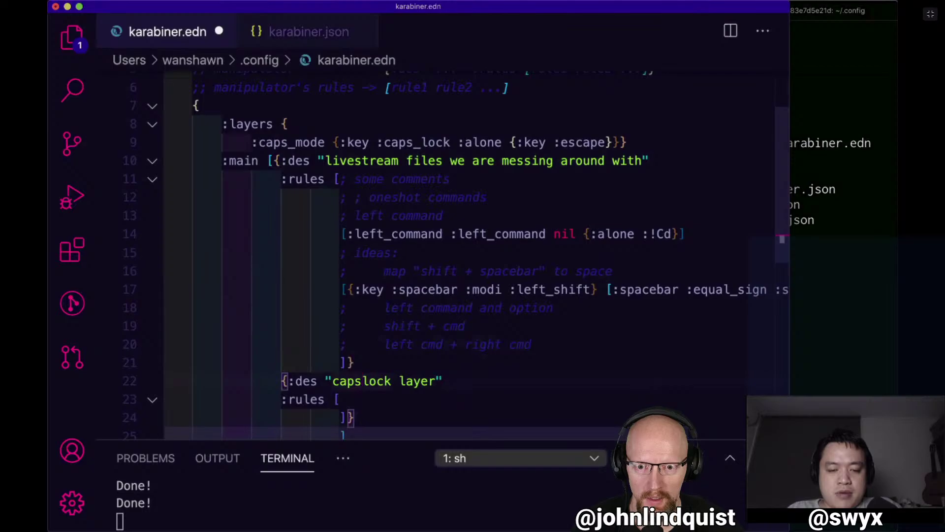
scroll(457, 255, "down", 3)
key("Down")
key("Return")
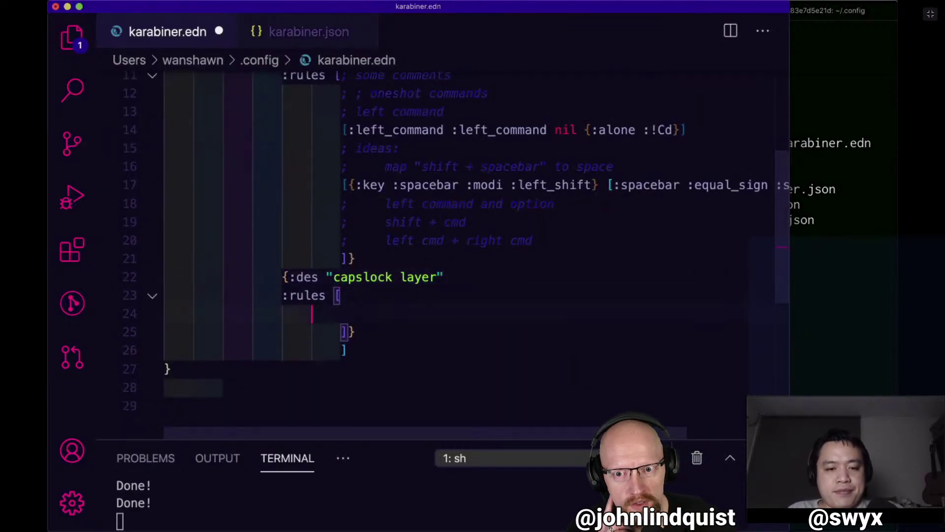
scroll(456, 256, "up", 4)
scroll(457, 256, "down", 4)
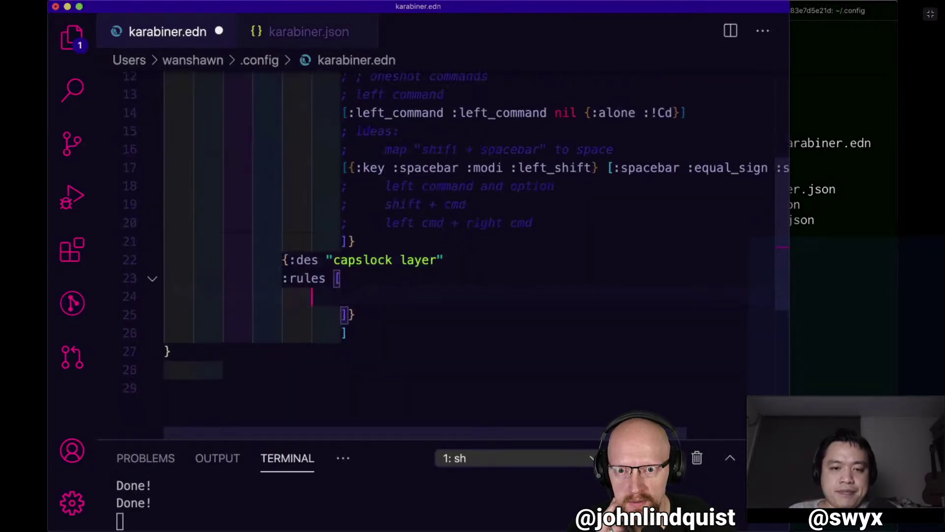
scroll(456, 256, "up", 1)
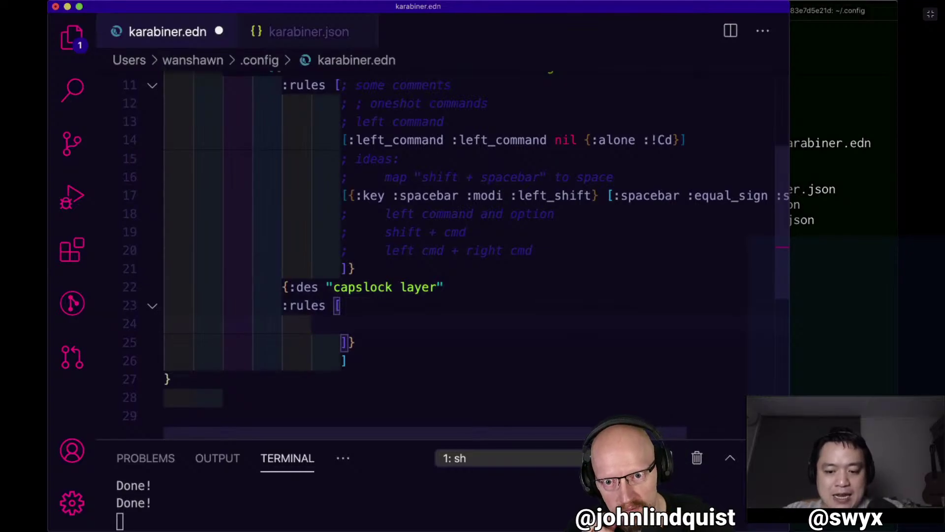
type(":caps_mode")
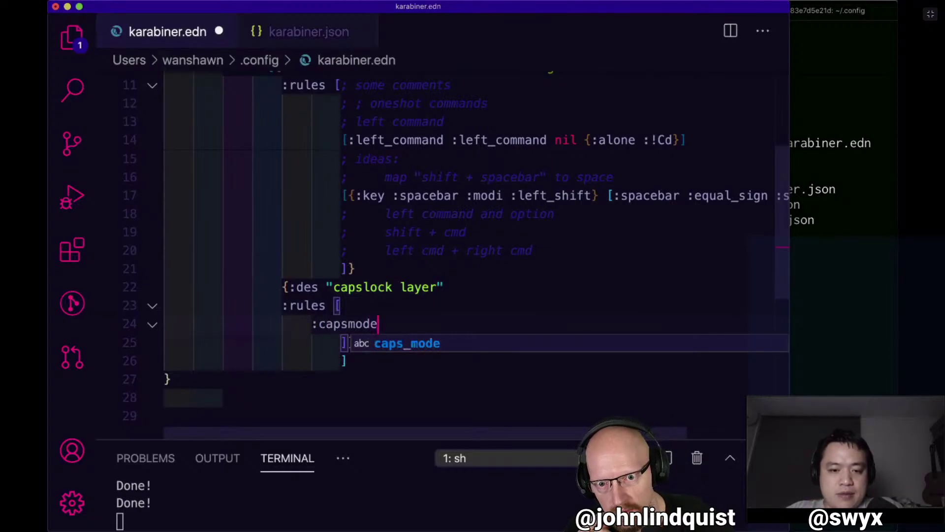
key("Tab")
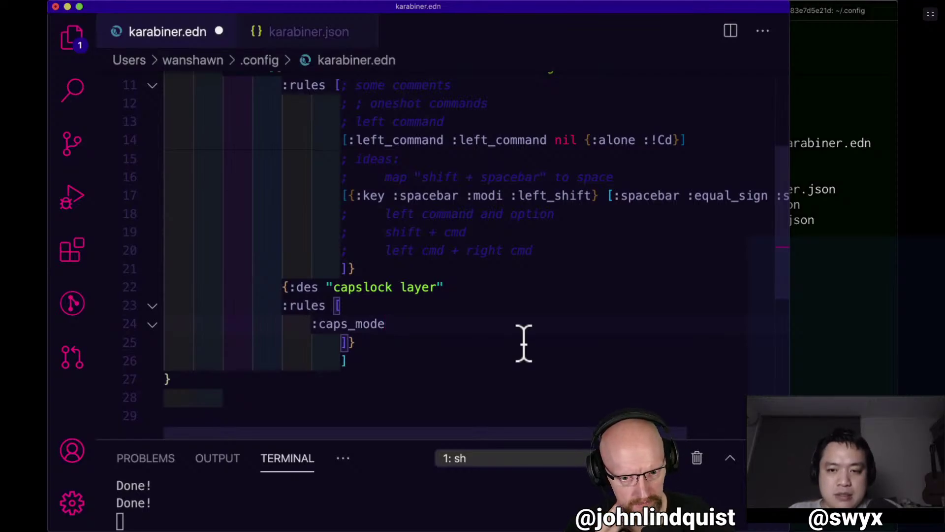
Add the rule [:a :b] on a new line below :caps_mode in the "capslock layer" block and save the file.
key("Return")
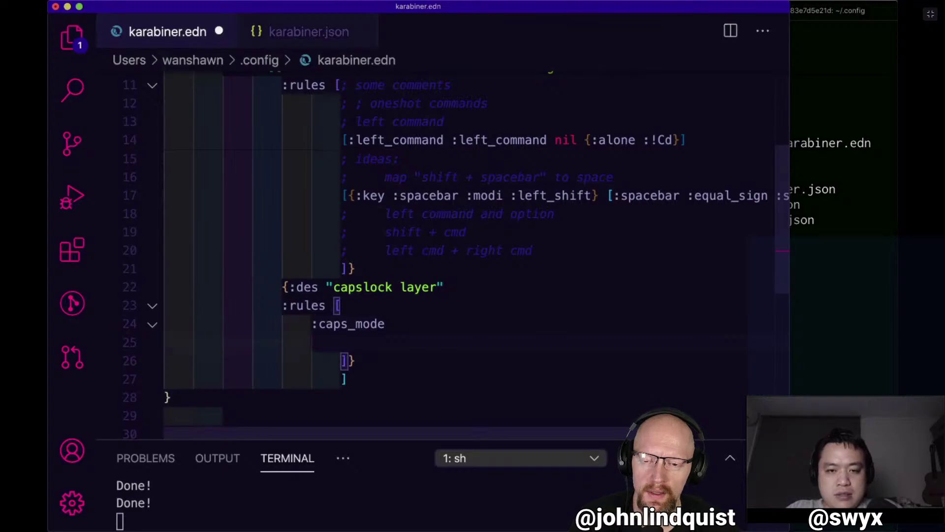
type("[")
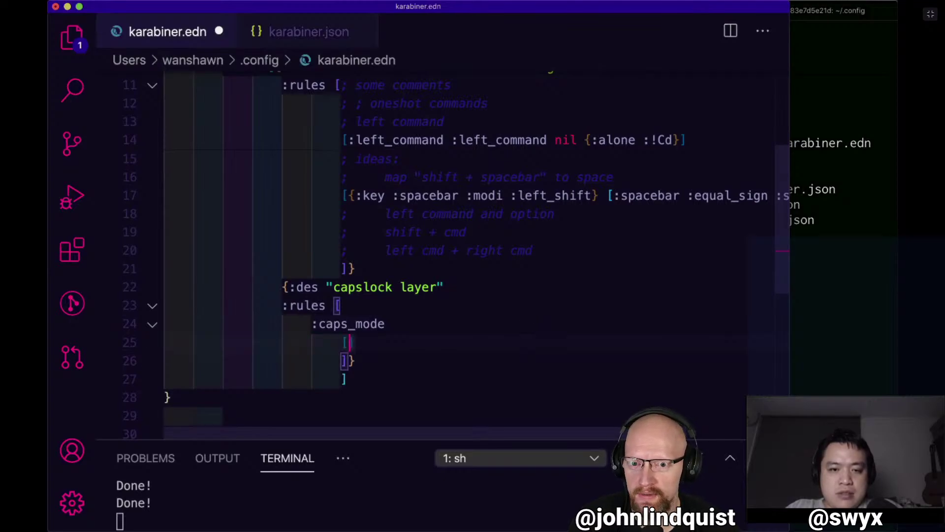
type(":")
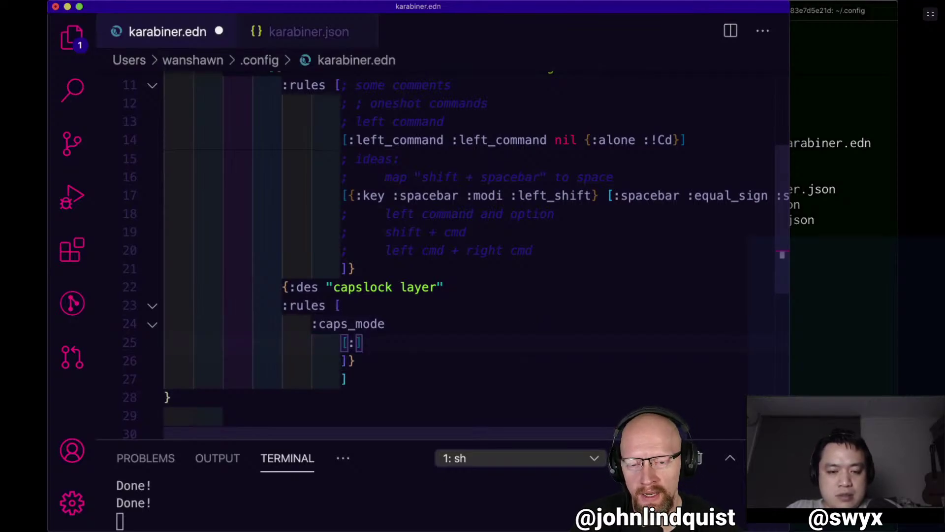
type("a")
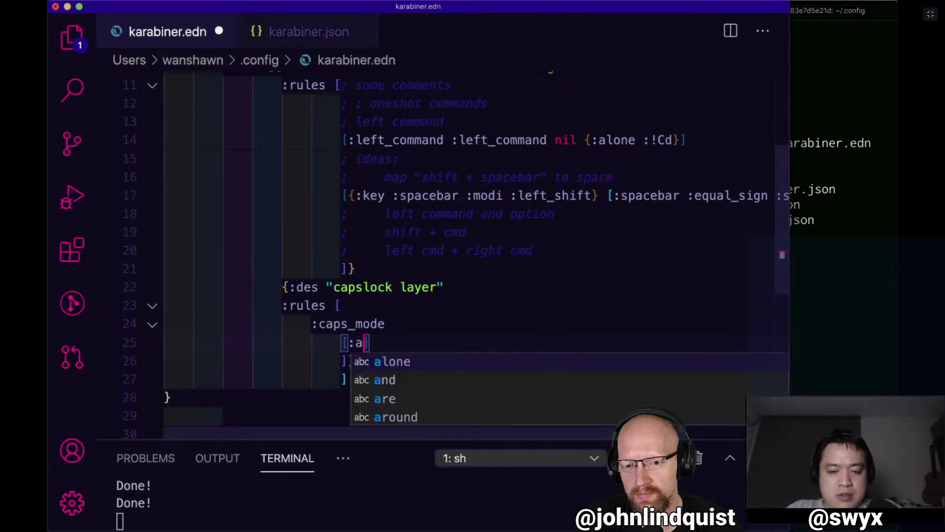
type(" :b")
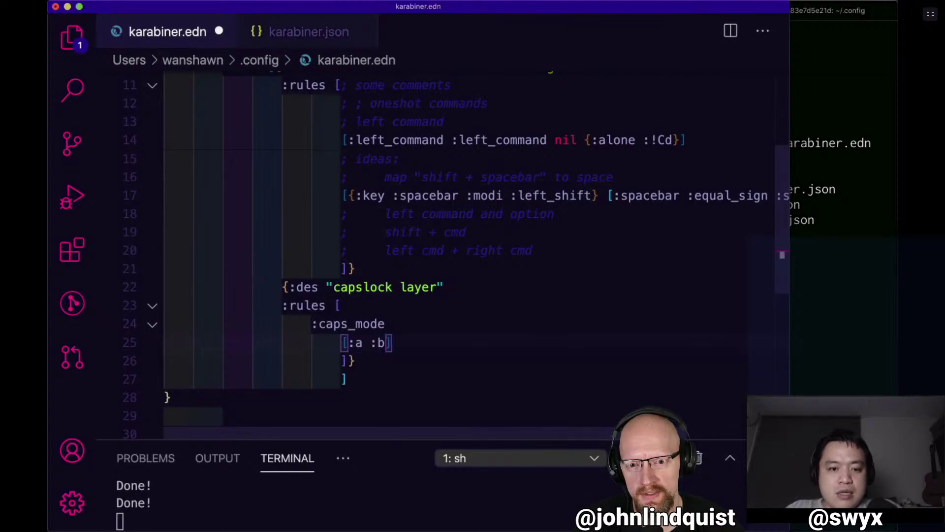
key("cmd+s")
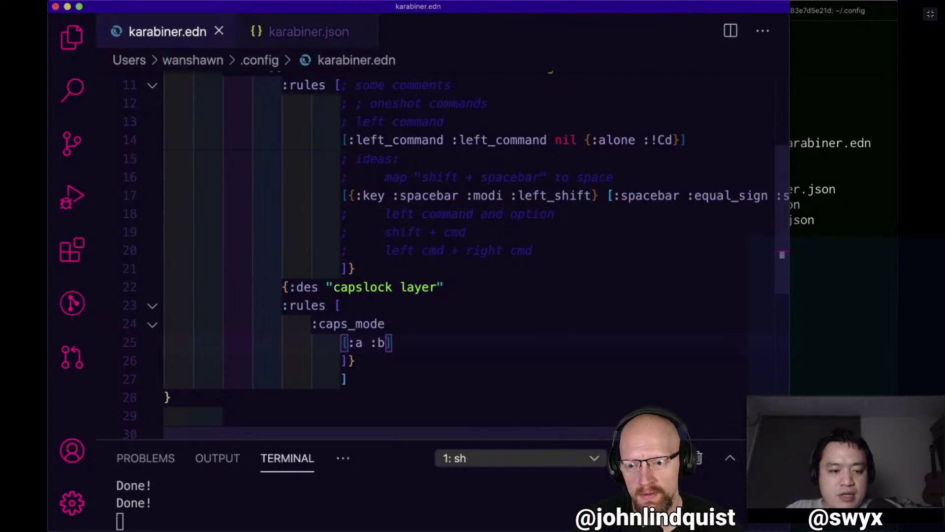
Test the a-to-b mapping by entering "a" after the [:a :b] rule, and delete the test character.
left_click(498, 324)
left_click(498, 341)
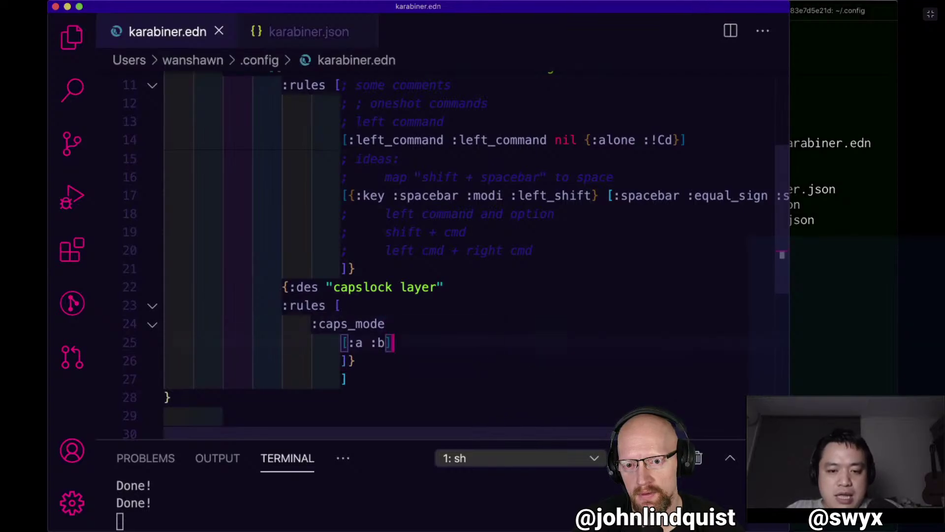
type("a")
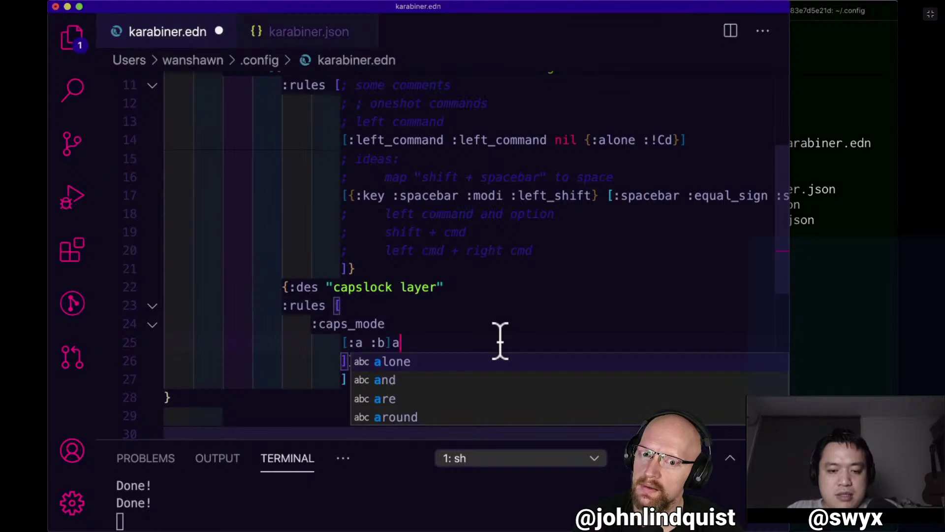
key("BackSpace")
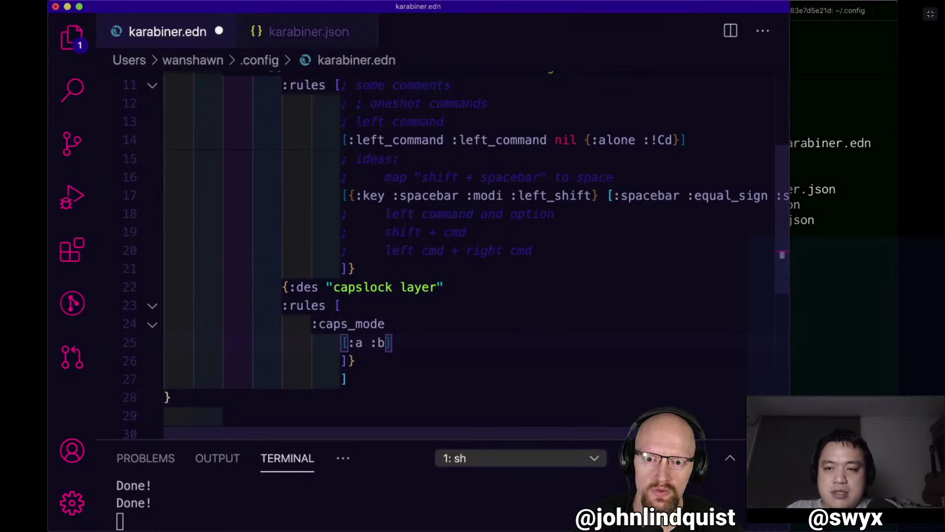
Switch to Karabiner-EventViewer by searching for "event" in Spotlight.
key("super+space")
type("event")
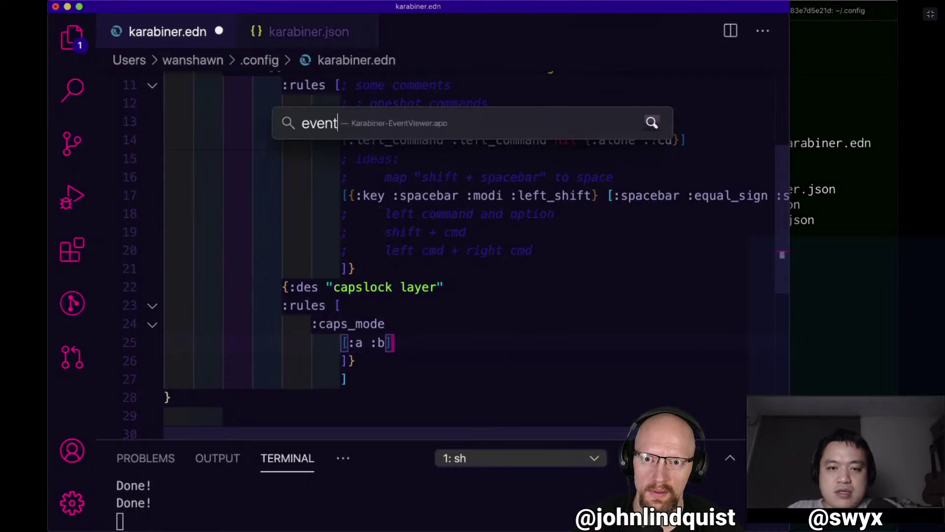
Open Karabiner-EventViewer and narrow the code editor window so the key event list shows beside it.
key("Return")
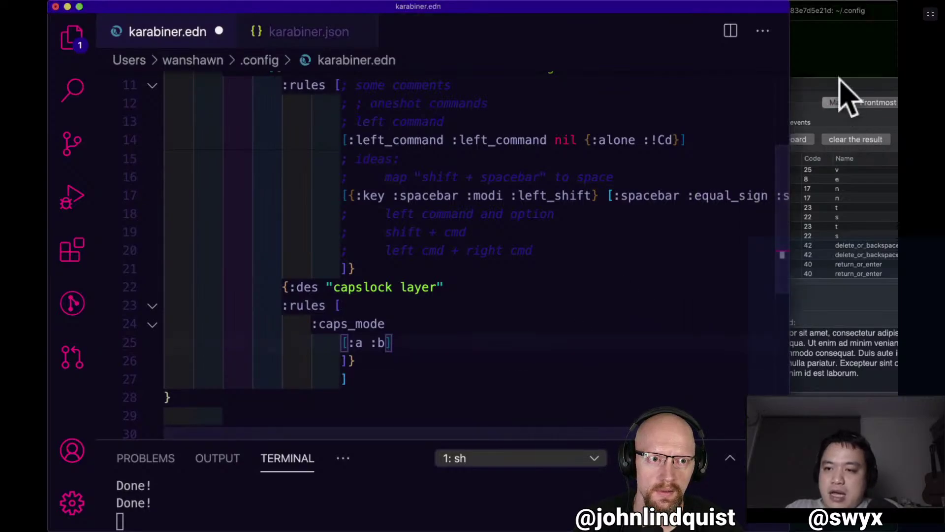
left_click(791, 68)
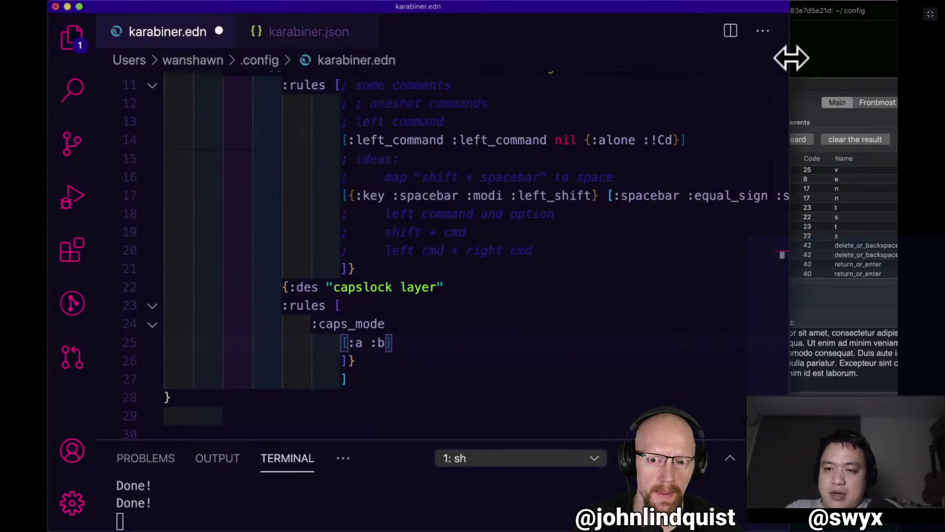
left_click_drag(689, 58, 692, 57)
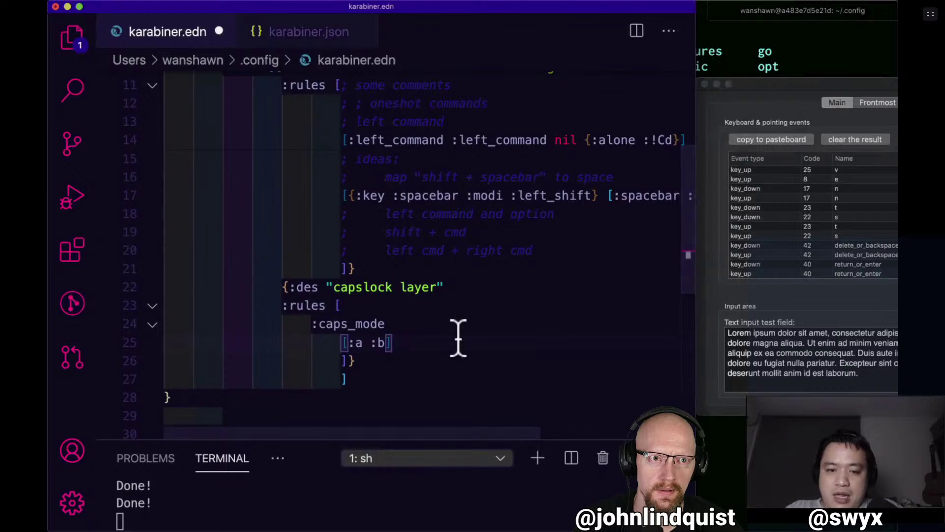
Test the escape, a and b keys in the editor, removing the test letters and examining the events they log.
key("Escape")
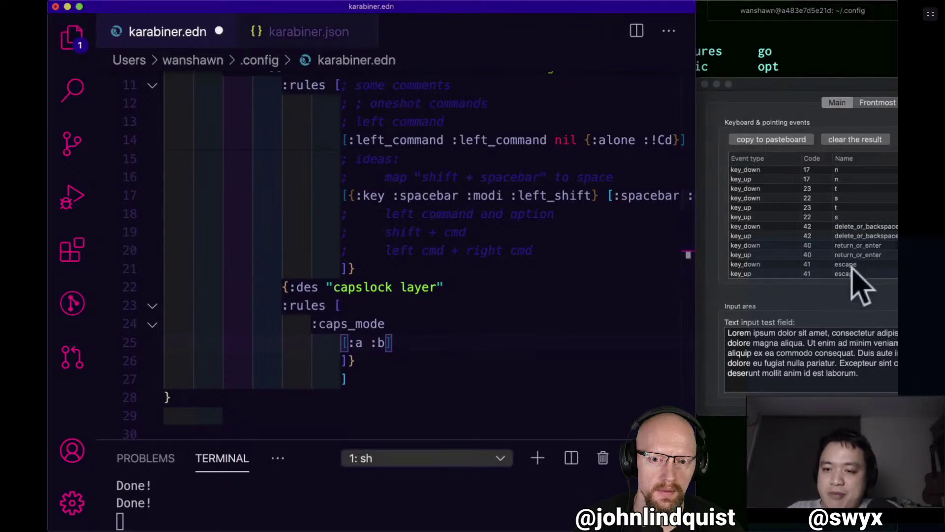
key("Escape")
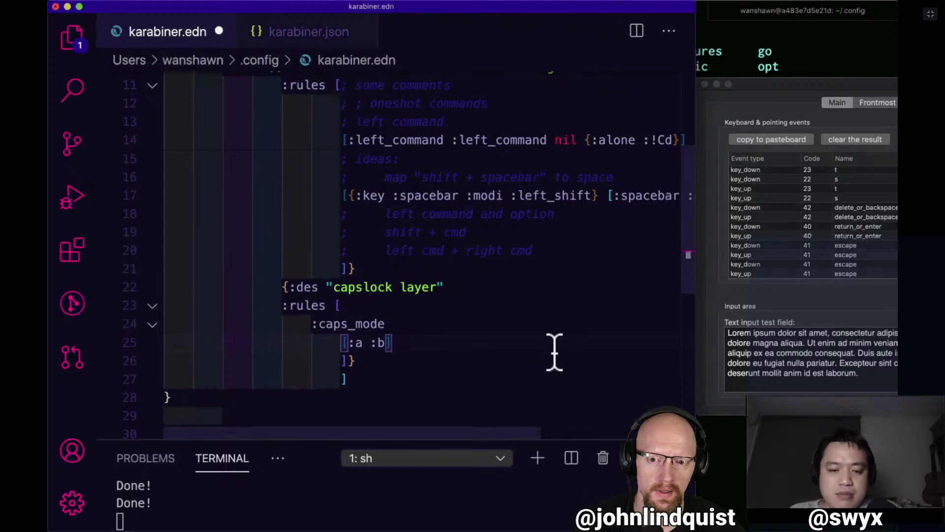
type("a")
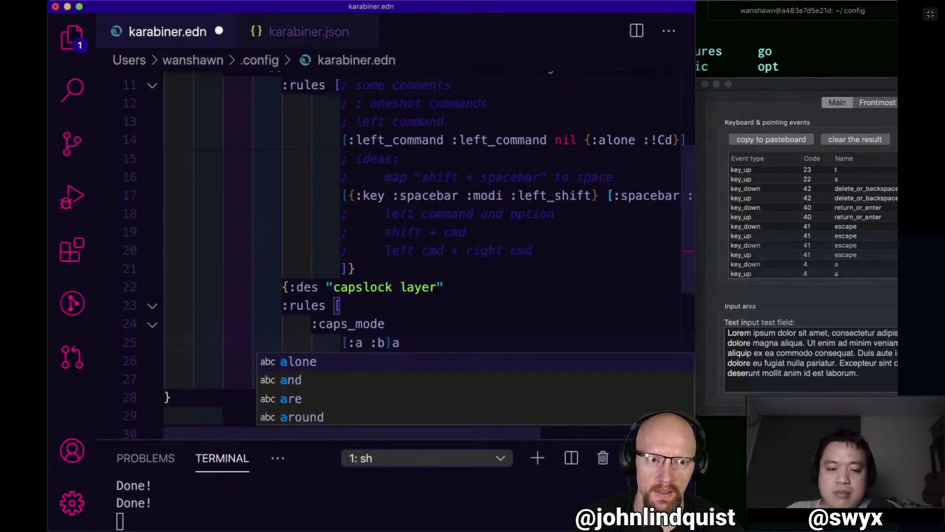
key("BackSpace")
key("Escape")
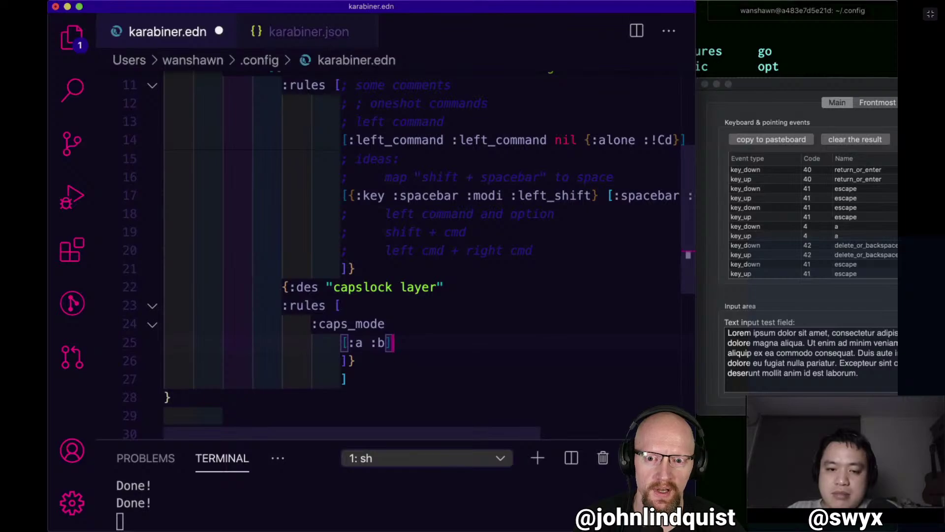
key("Escape")
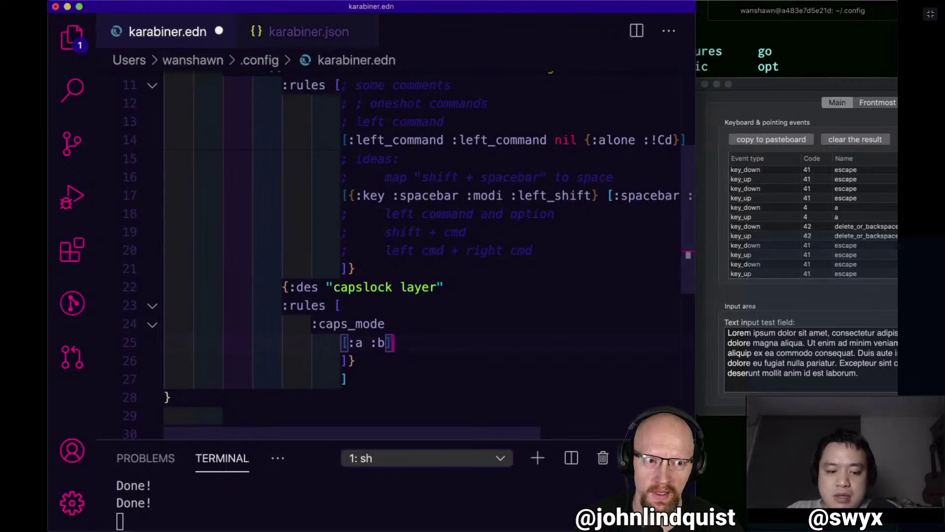
type("b")
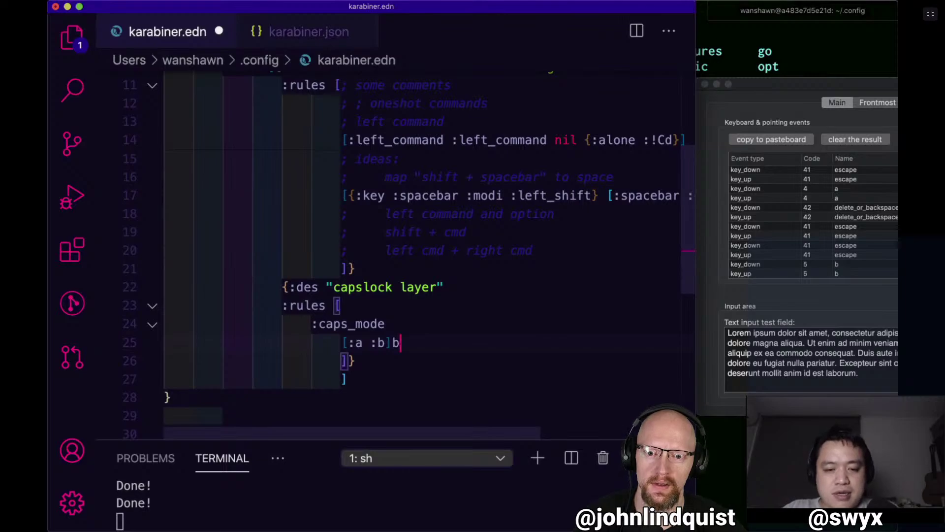
key("BackSpace")
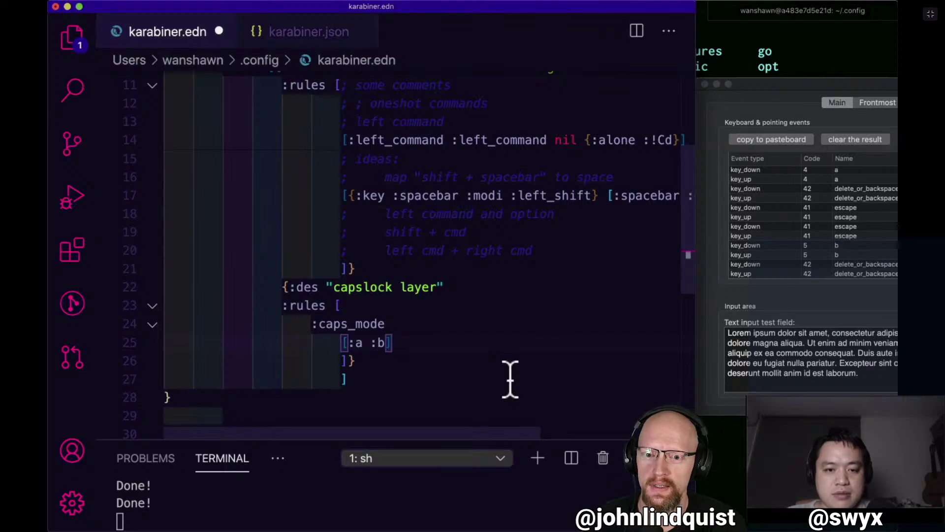
type("b")
key("BackSpace")
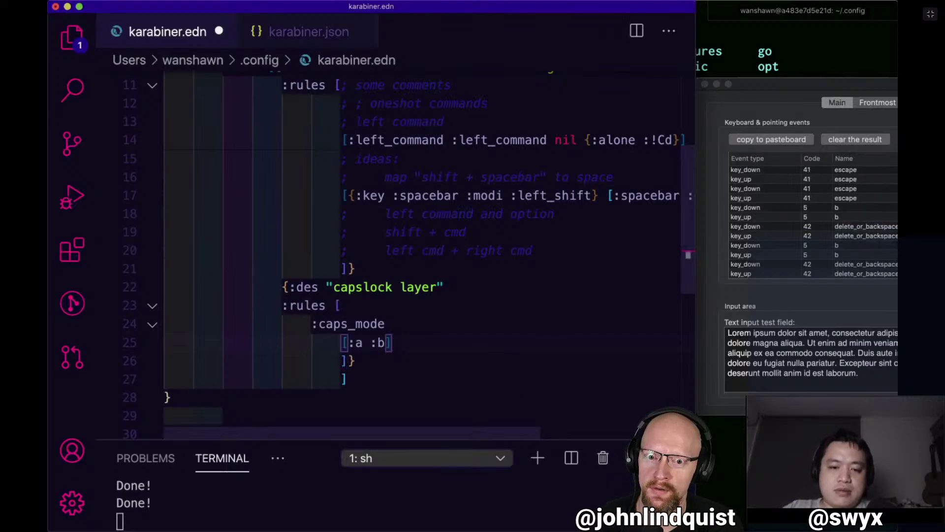
Add the comment "; hold caps and press a" after the [:a :b] rule in the caps_mode rules.
type("; ")
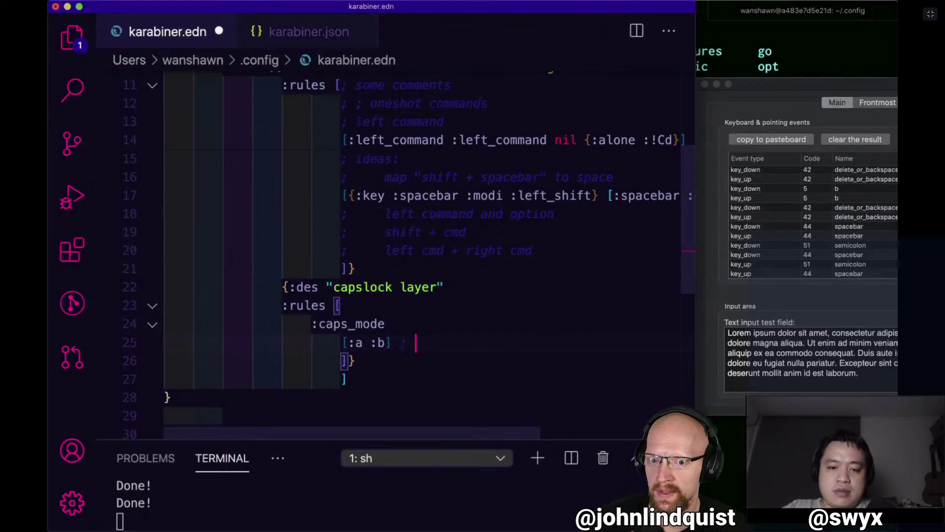
type("hold caps and ")
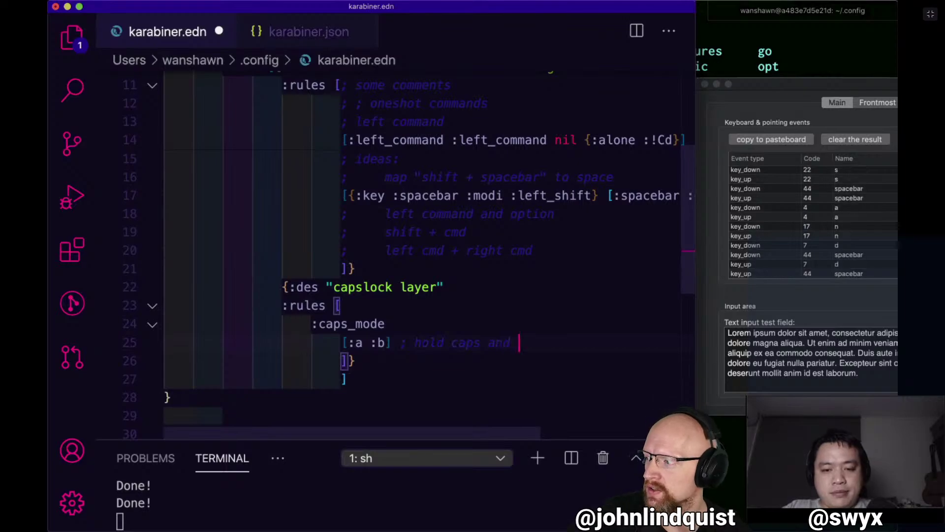
type("press a")
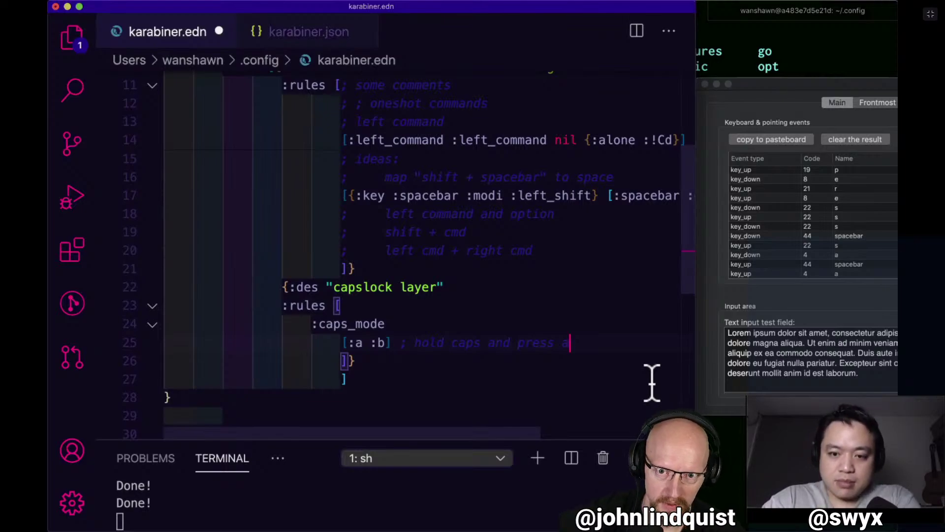
Change the [:a :b] rule under caps_mode to [:h :left_arrow].
left_click(795, 52)
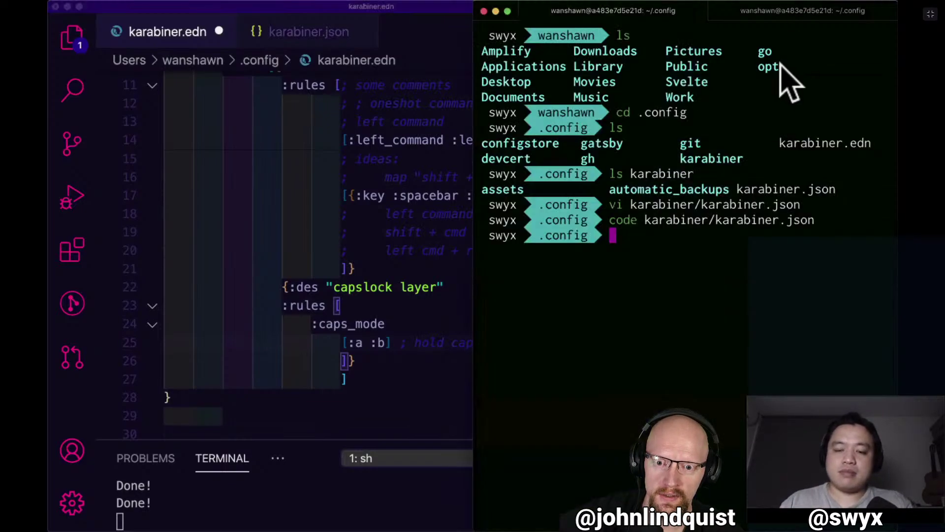
left_click(487, 327)
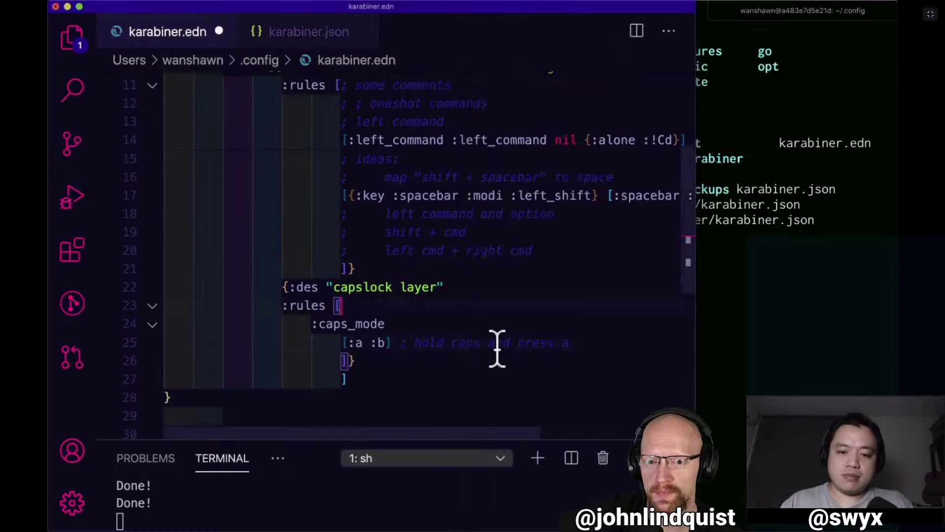
left_click(363, 343)
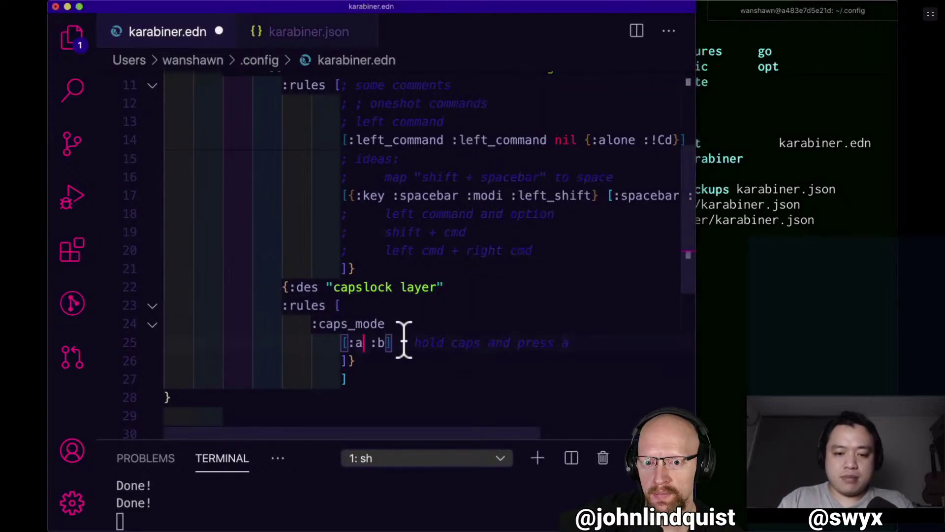
key("BackSpace")
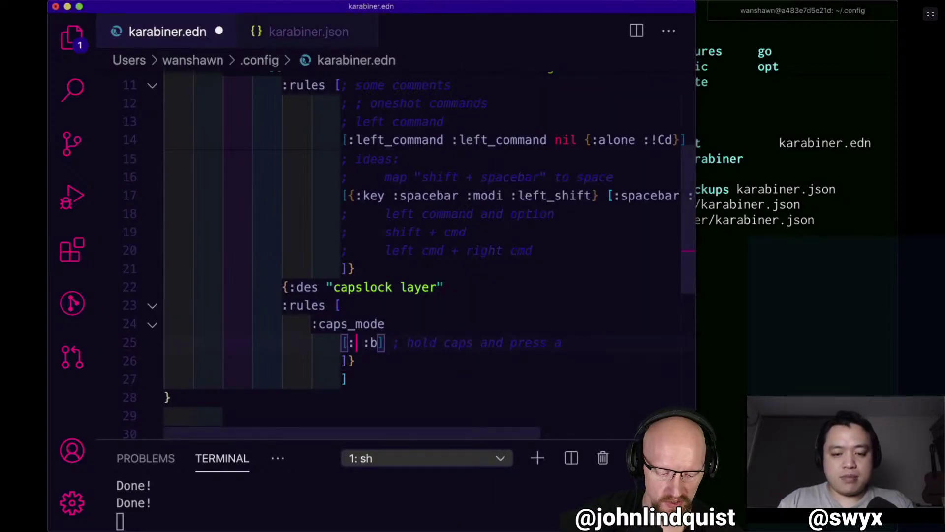
type("h")
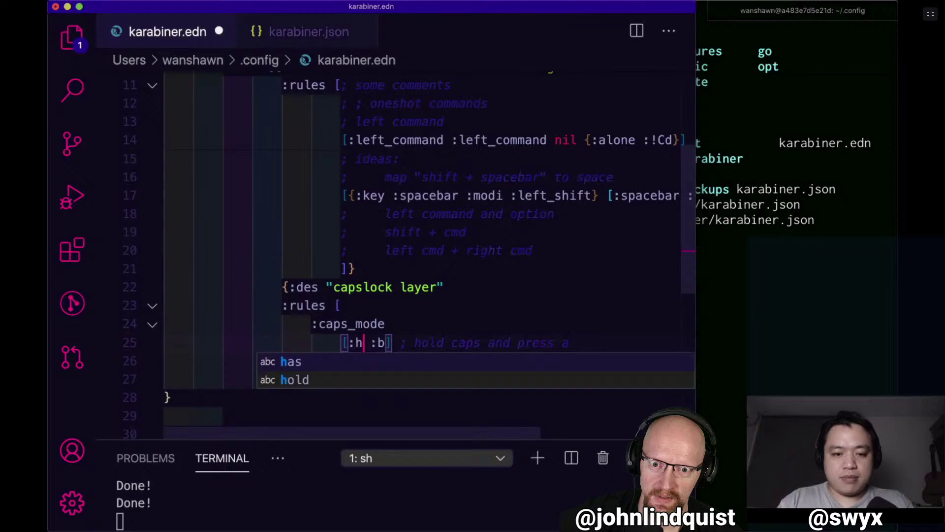
left_click(407, 322)
left_click(385, 342)
key("BackSpace")
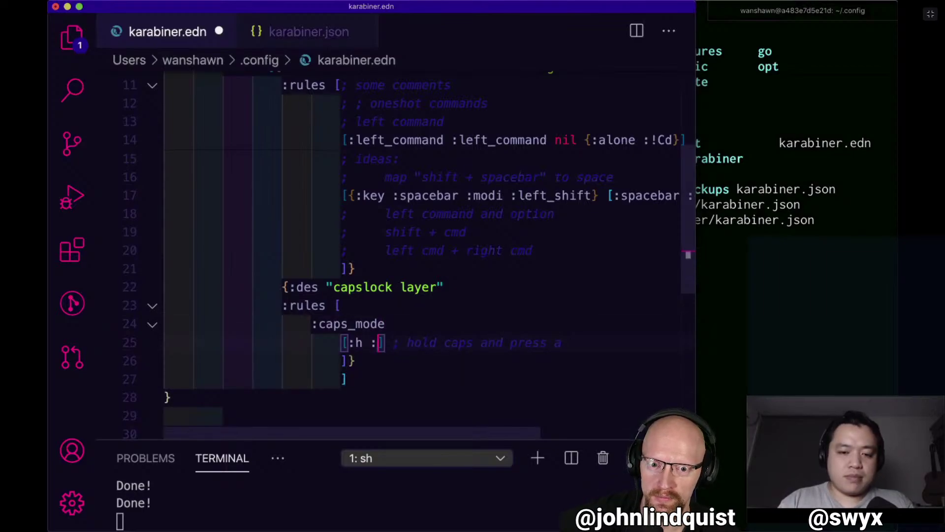
type("left_arrow")
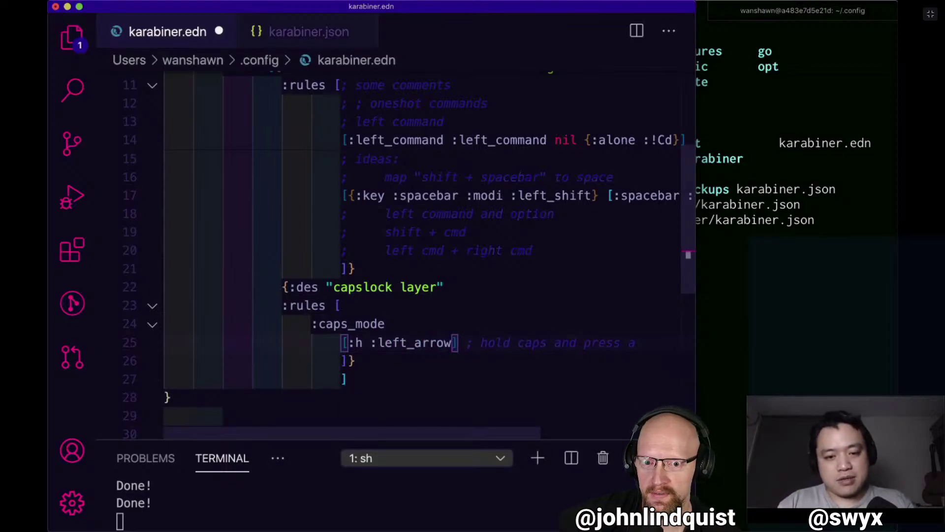
Duplicate the [:h :left_arrow] rule line with its comment until there are five copies.
key("super+d")
key("shift+alt+Down")
key("shift+alt+Down")
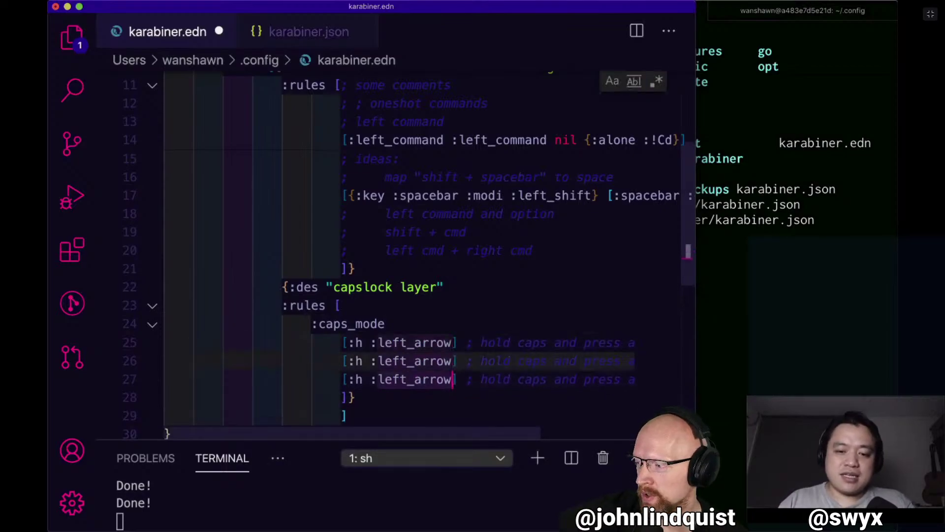
key("shift+alt+Down")
key("shift+alt+Down")
scroll(379, 251, "down", 3)
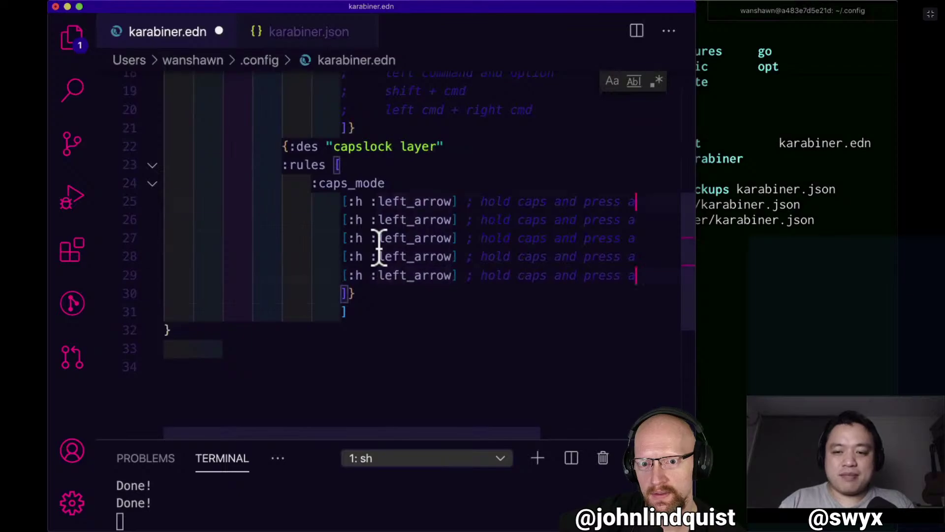
key("super+z")
key("super+z")
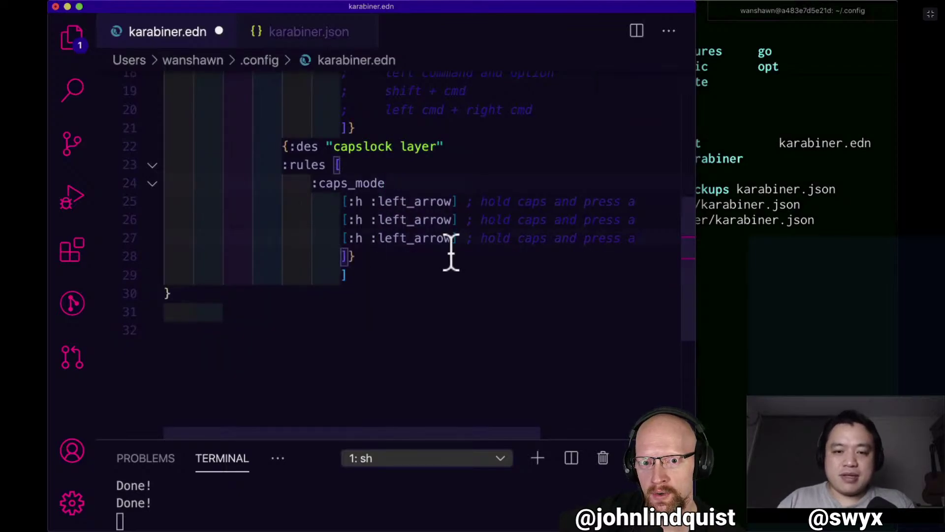
left_click(452, 255)
key("super+z")
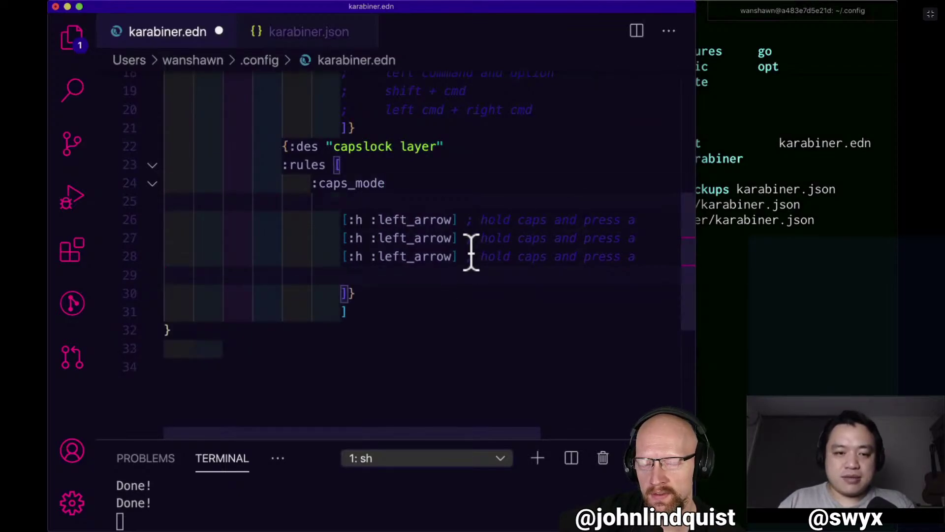
key("super+z")
left_click(495, 247)
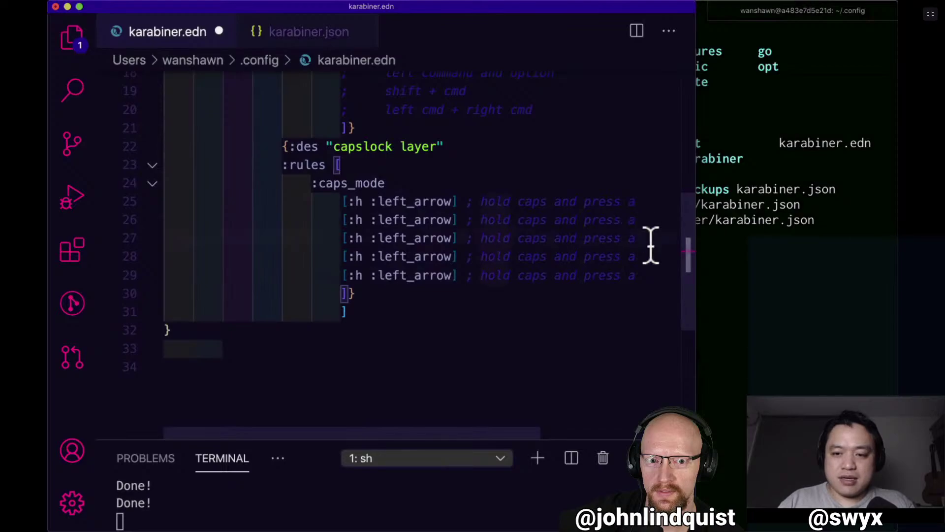
Delete one surplus copy of the [:h :left_arrow] line, leaving four.
left_click(650, 264)
key("super+BackSpace")
key("BackSpace")
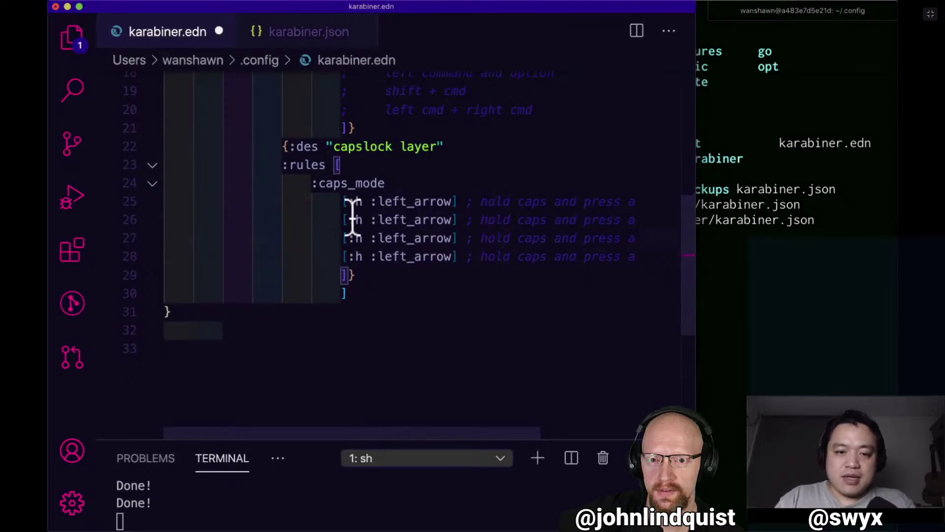
Change the source keys of the second, third and fourth caps_mode rules to :j, :k and :l.
left_click(367, 221)
key("BackSpace")
type("j")
key("Down")
key("BackSpace")
type("k")
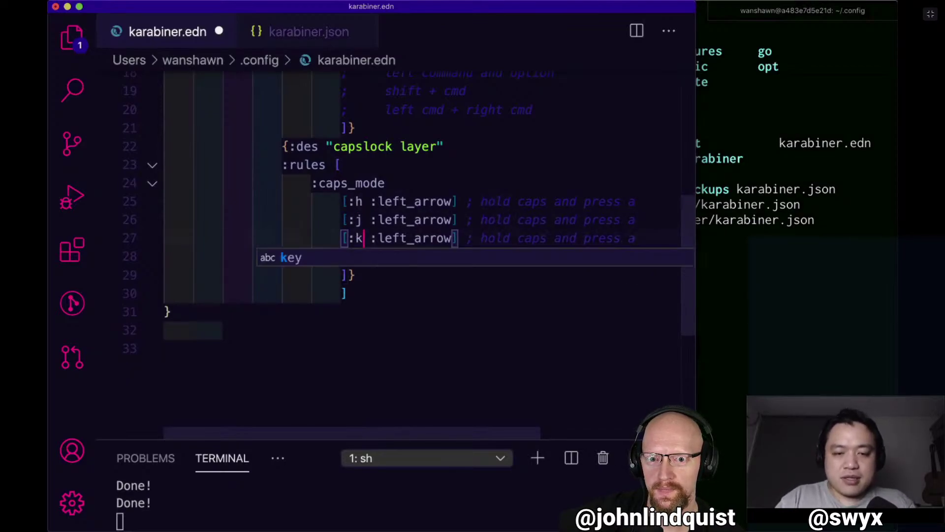
key("Escape")
key("Down")
key("BackSpace")
type("l")
Change the target of the :j rule to :right_arrow.
left_click(400, 220)
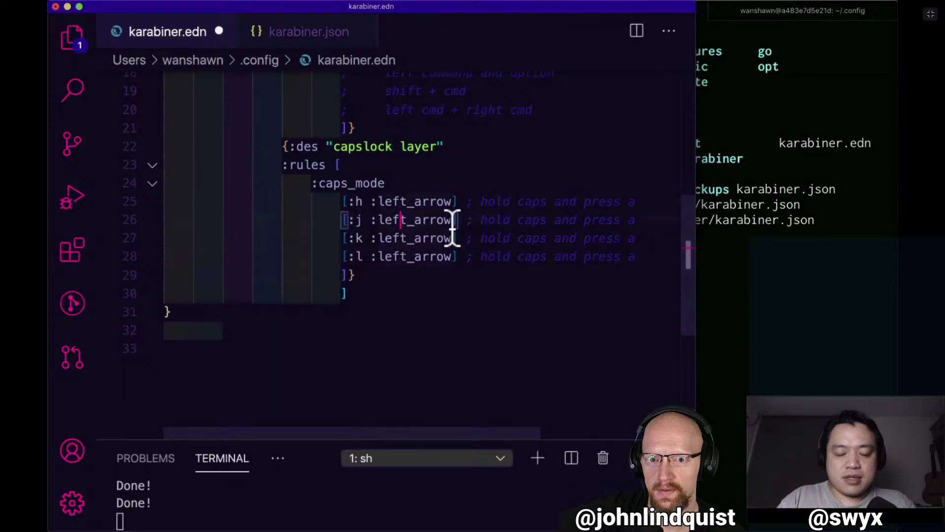
key("Right")
key("alt+BackSpace")
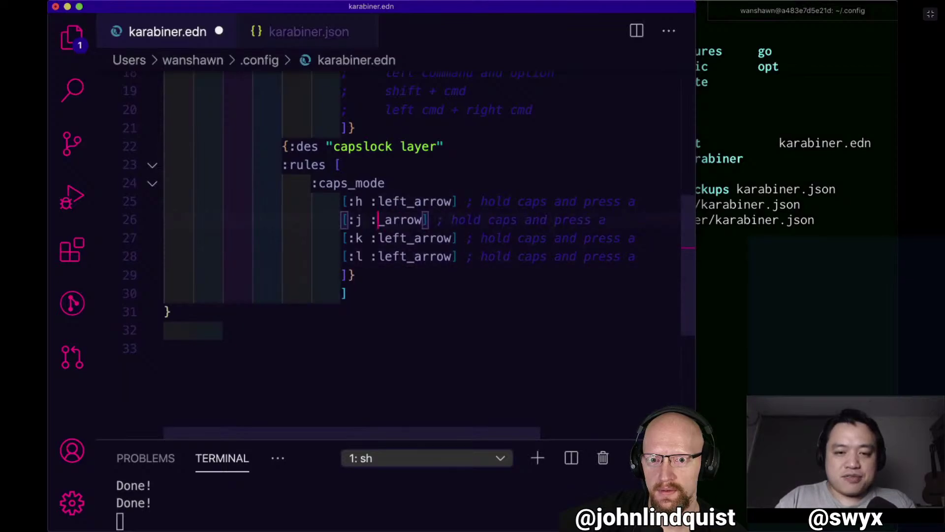
type("right")
Remove the word "left" from the target of the :k rule, keeping "_arrow".
key("Down")
key("Left")
key("BackSpace")
key("BackSpace")
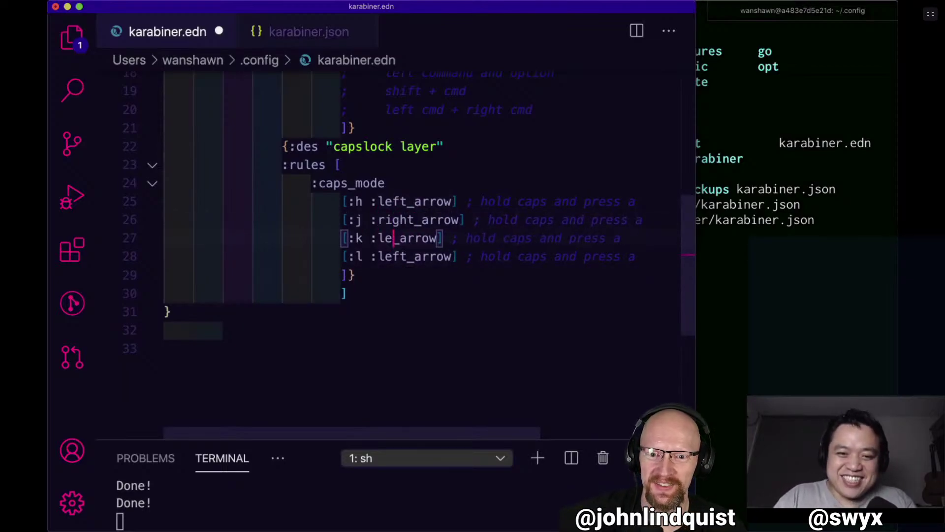
key("BackSpace")
key("BackSpace")
Set the target of the :j rule to :down_arrow.
key("Up")
key("Right")
key("Right")
key("Right")
key("Right")
key("Right")
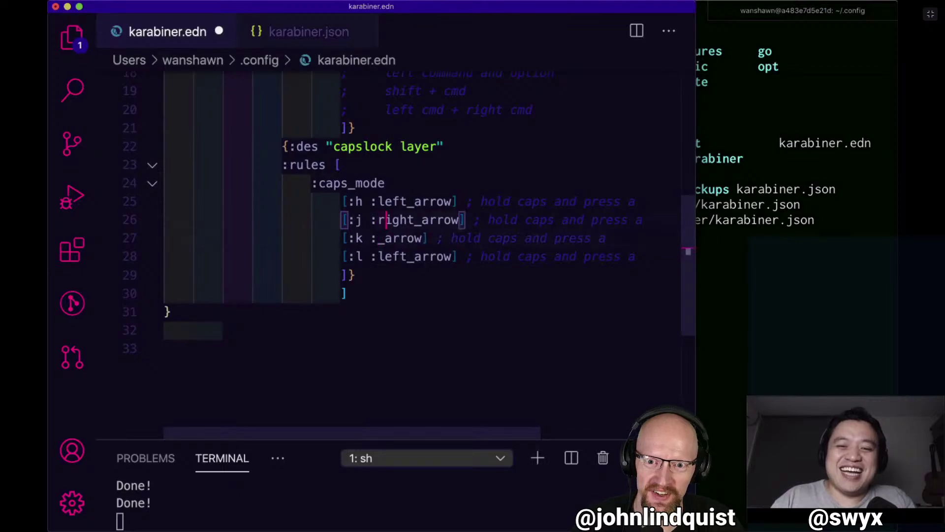
key("alt+BackSpace")
type("down")
Complete the target of the :k rule as :up_arrow.
key("Down")
key("Left")
key("Left")
key("Left")
key("Left")
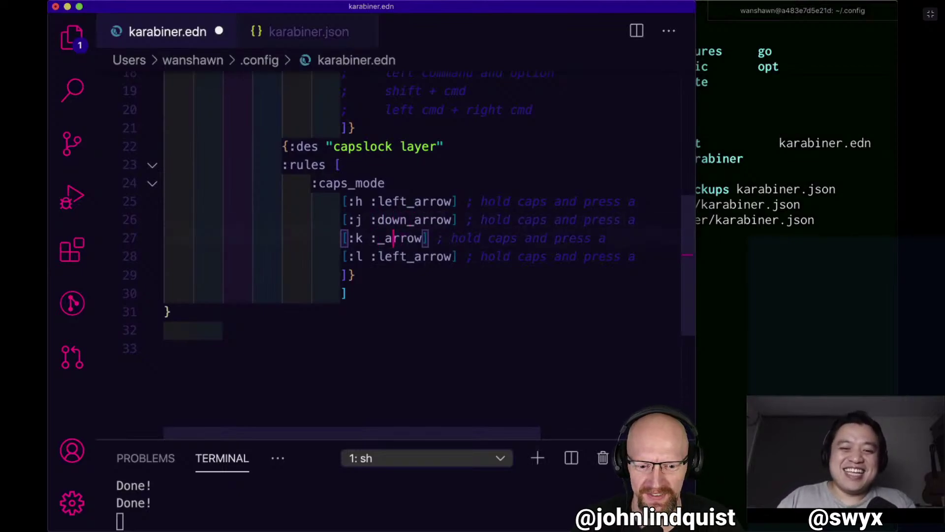
type("up")
Set the target of the :l rule to :right_arrow.
key("Down")
key("Right")
key("Right")
key("alt+BackSpace")
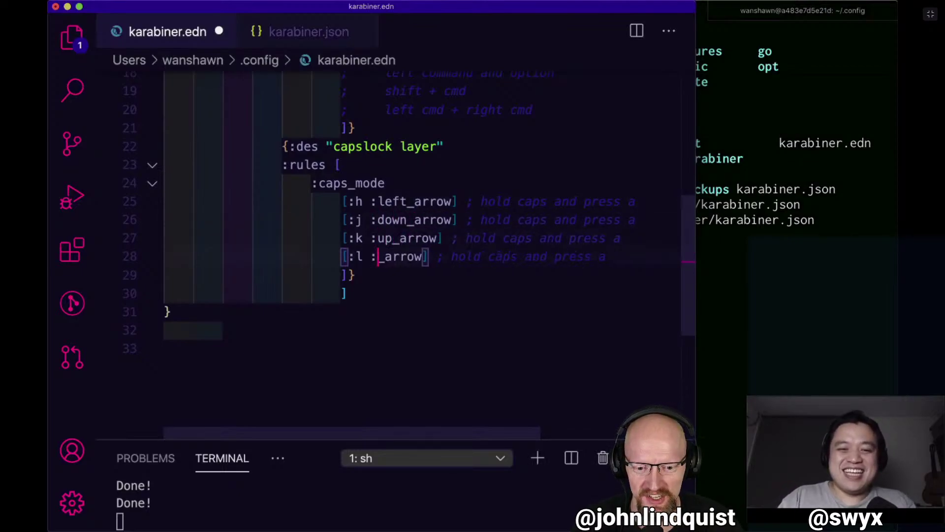
type("right")
key("Down")
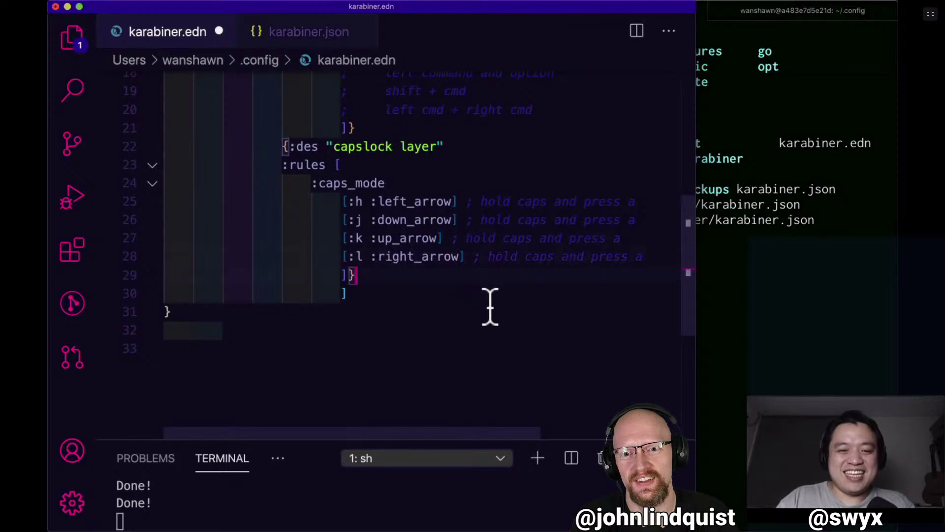
Save karabiner.edn and test the caps lock + h mapping by moving the cursor left along the :h rule line.
key("super+s")
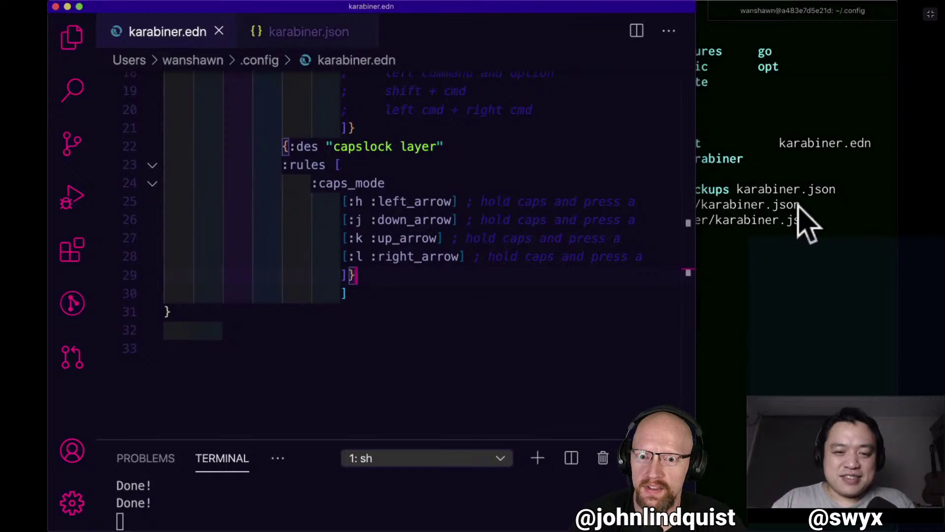
left_click(375, 201)
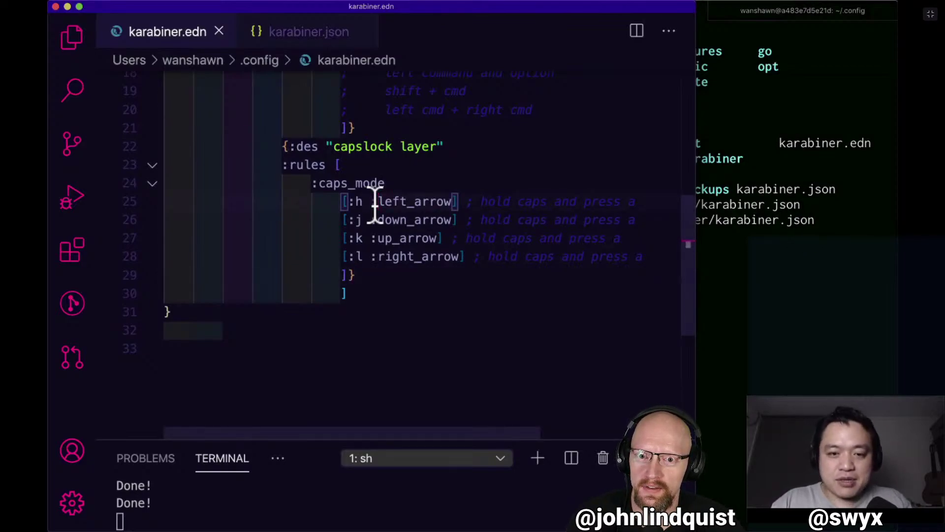
key("Left")
key("Left")
key("Left")
key("Left")
key("Left")
key("Left")
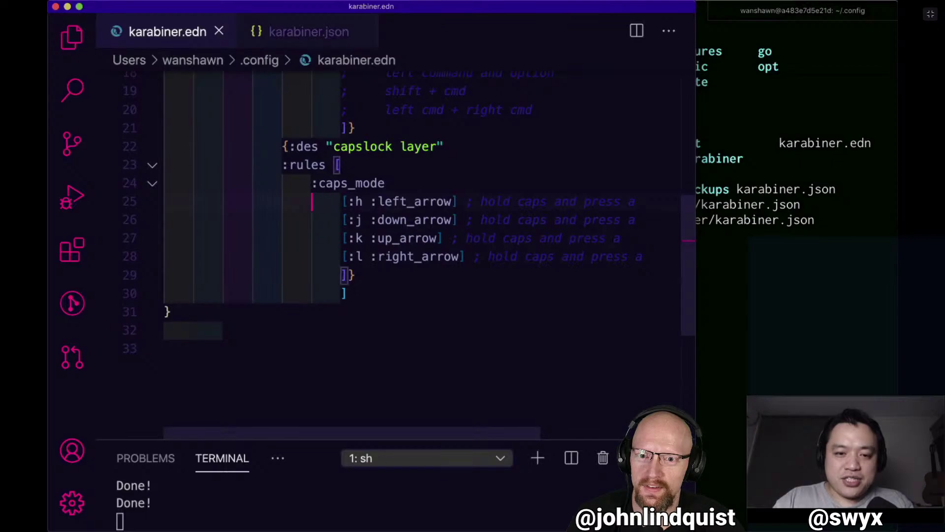
Bring the Karabiner-EventViewer window into view beside the code editor, keeping karabiner.edn in focus.
key("super+Tab")
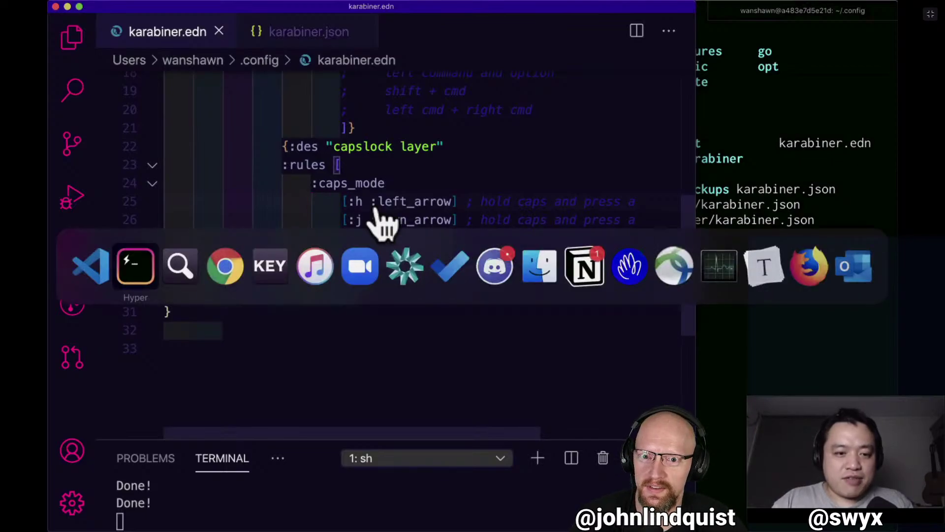
key("super+Tab")
key("super+Tab")
key("super+Tab")
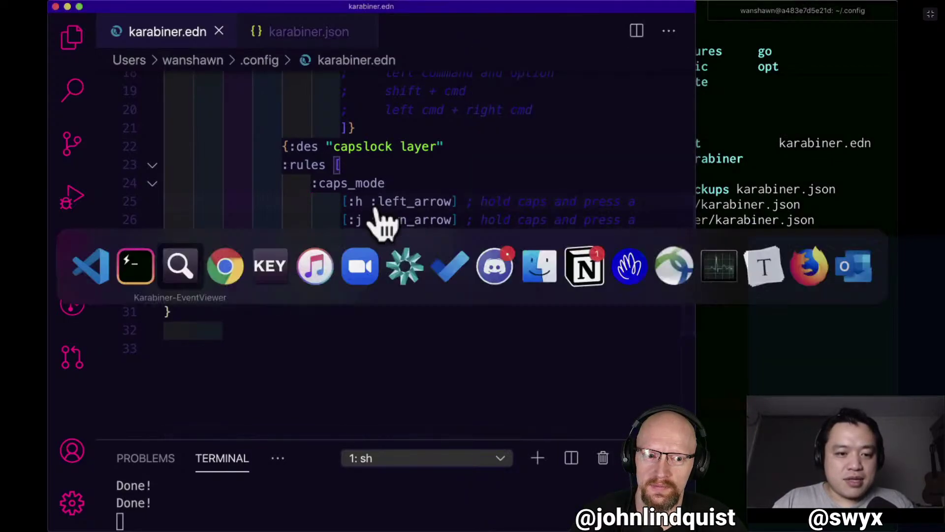
left_click(414, 219)
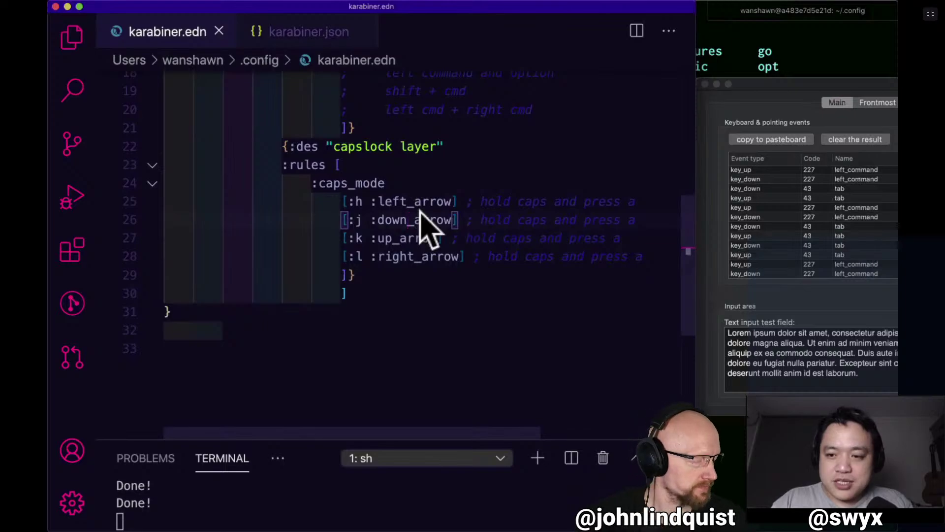
key("super+h")
key("super+h")
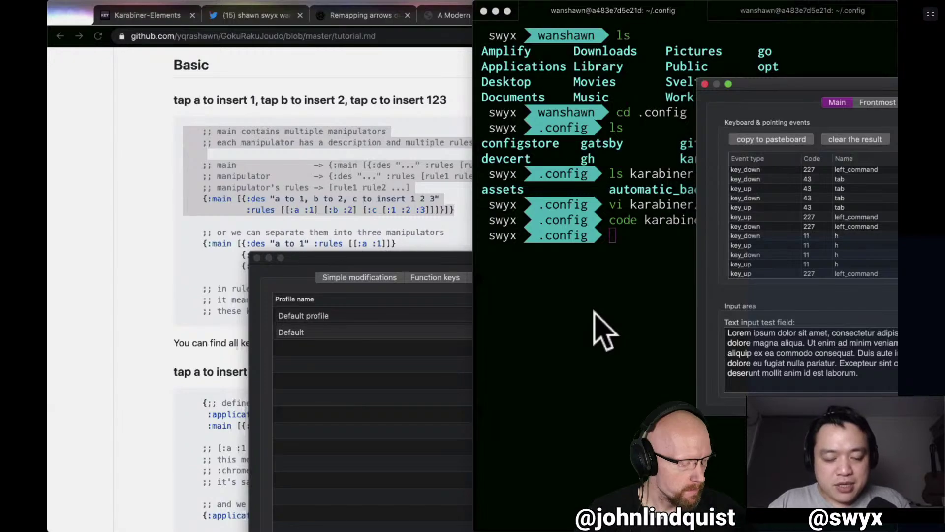
key("super+d")
key("super+Tab")
Test the caps lock + h mapping by moving the cursor left along the :k rule line while EventViewer logs the events.
left_click(486, 240)
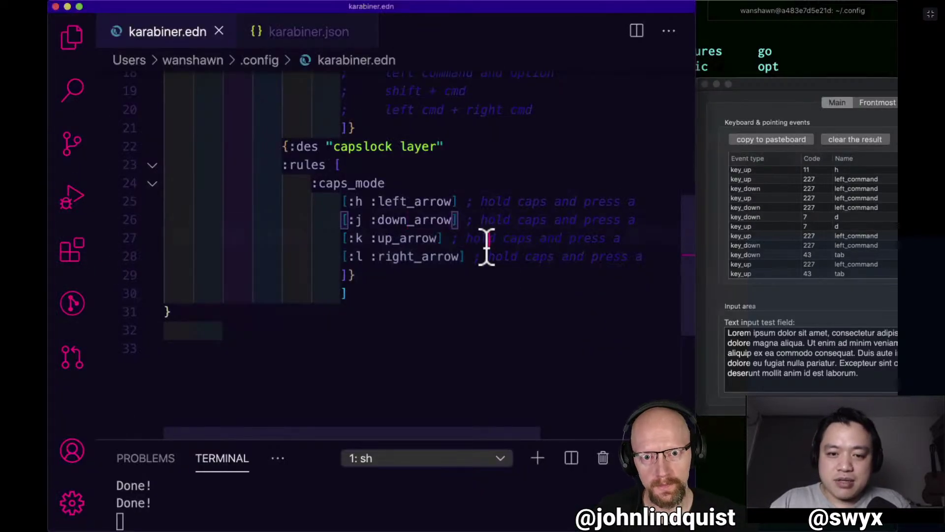
key("Left")
key("Left")
key("Left")
key("Left")
key("Left")
key("Left")
key("Left")
key("Left")
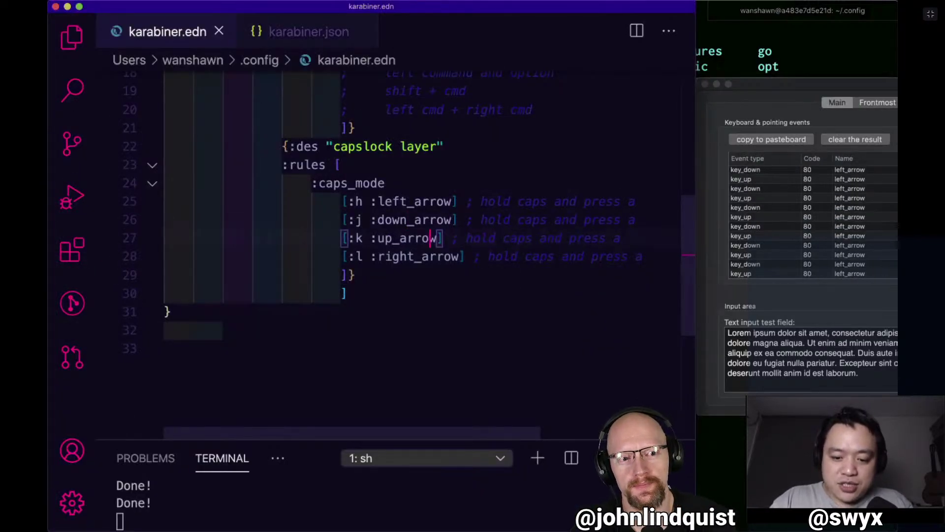
Test the caps lock + j and caps lock + k mappings by moving the cursor down and up through the rules.
key("Down")
key("Down")
key("Down")
key("Down")
key("Up")
key("Up")
key("Up")
key("Up")
key("Up")
key("Up")
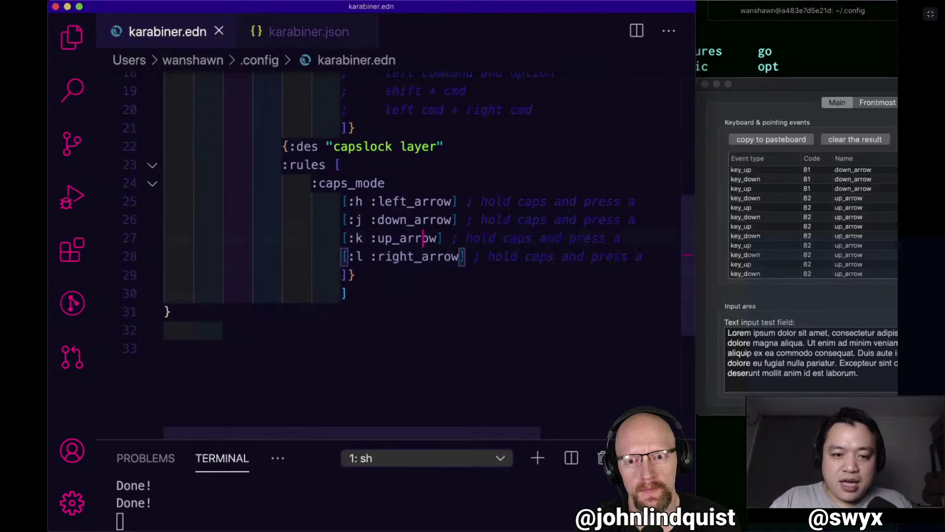
Test the caps lock + l mapping by moving the cursor right into the :h rule's comment.
key("Right")
key("Right")
key("Right")
key("Right")
key("Right")
key("Right")
key("Right")
key("Right")
key("Right")
key("Right")
key("Right")
key("Right")
key("Right")
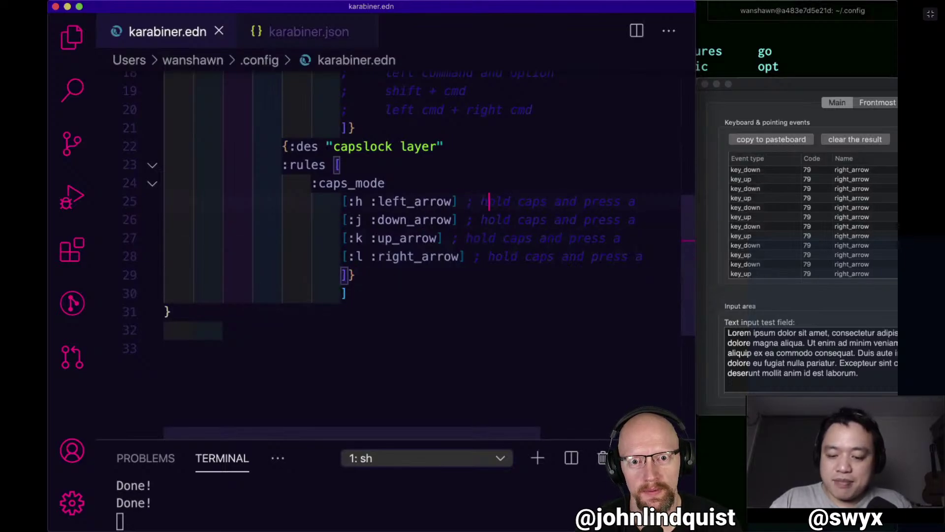
Recheck all four arrow mappings by moving the cursor left, right, down and up among the rule comments.
key("Left")
key("Left")
key("Left")
key("Right")
key("Right")
key("Right")
key("Left")
key("Right")
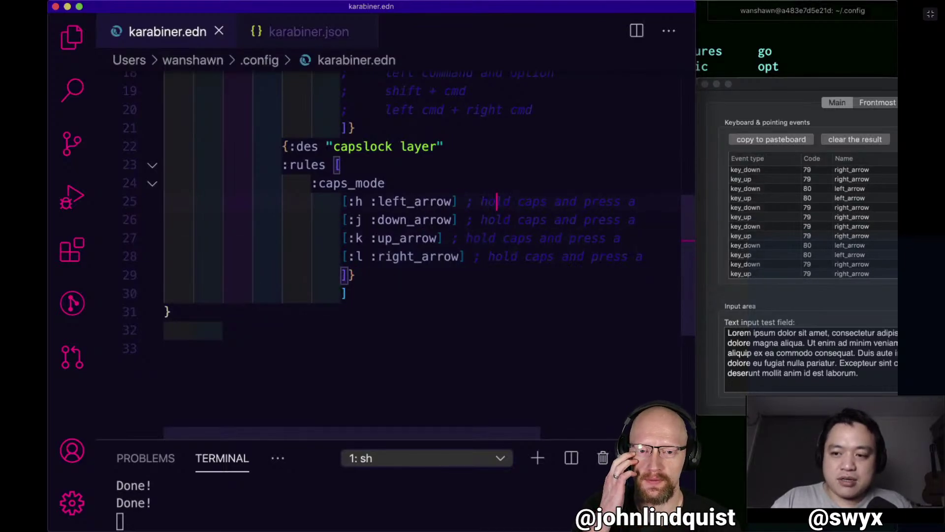
key("Down")
key("Down")
key("Down")
key("Up")
key("Up")
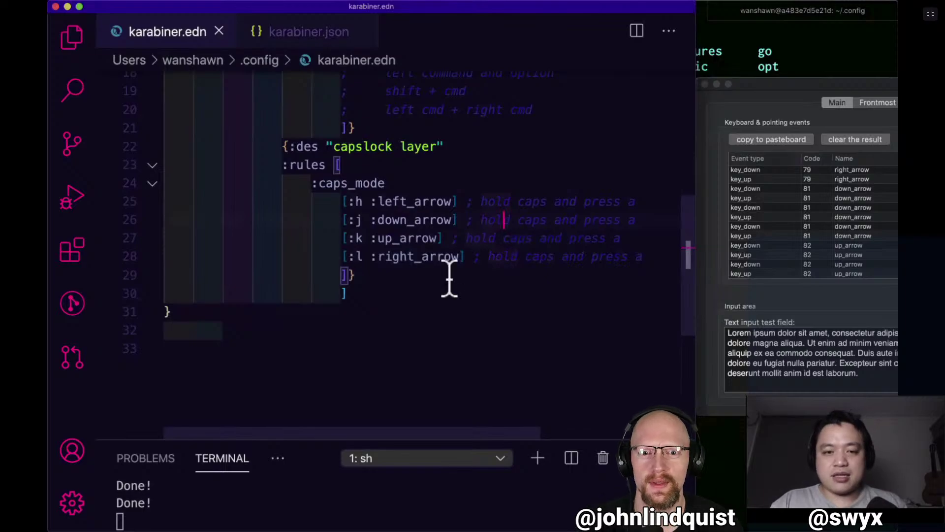
Add the comment "; VIM MODE" on a new line below :caps_mode, aligned with the rules.
left_click(484, 182)
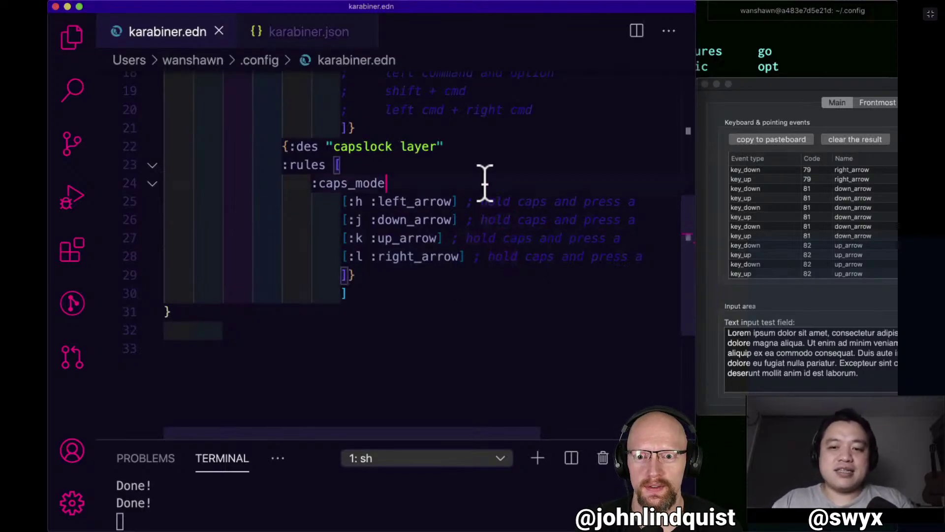
key("Return")
key("Tab")
type("; VIM = MODE")
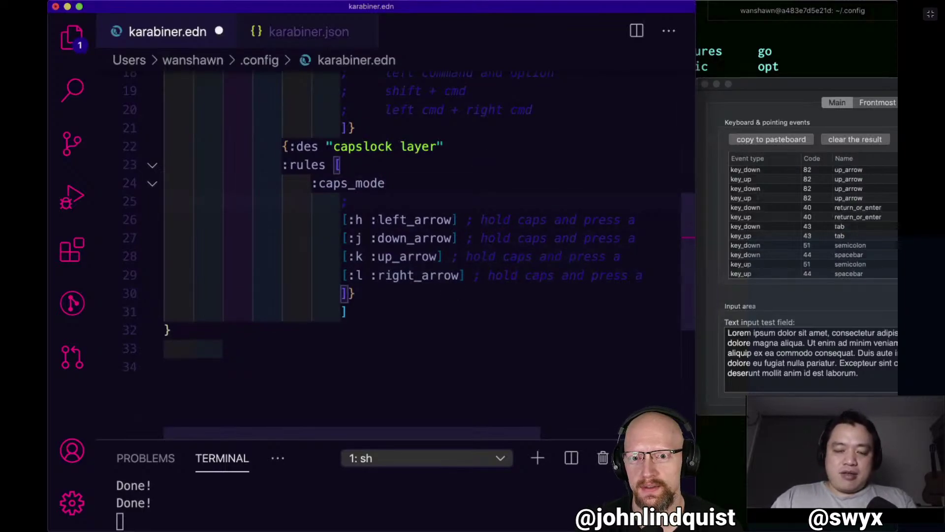
key("Left")
key("Left")
key("Left")
key("Left")
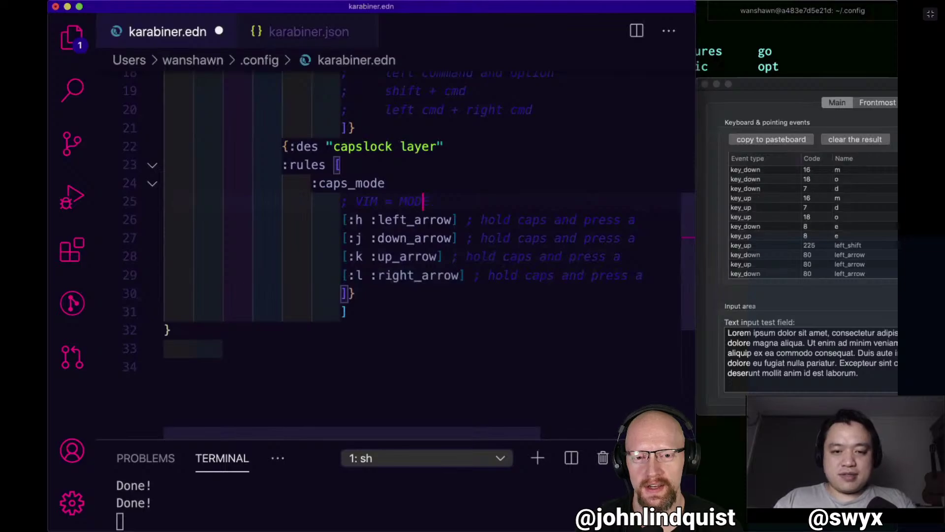
key("BackSpace")
key("BackSpace")
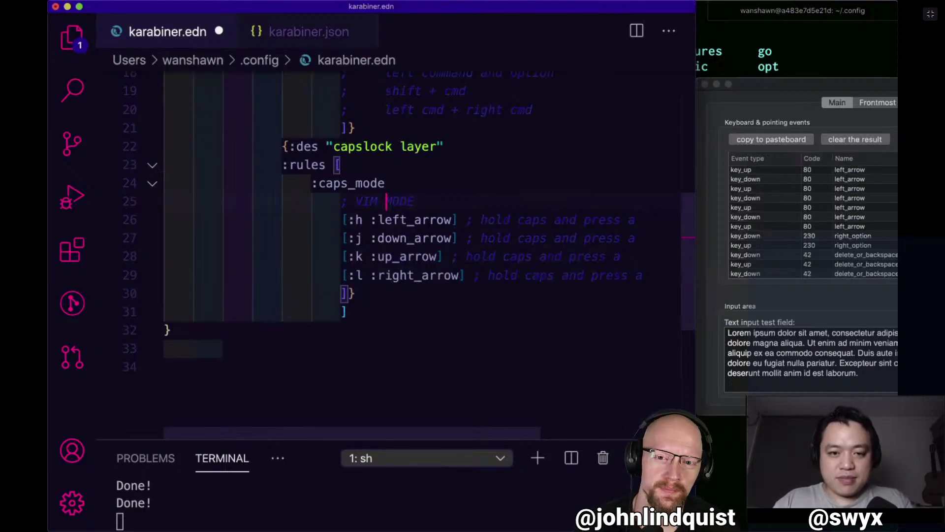
Append "- hold caps and HJKL" to the end of the VIM MODE comment.
key("super+Right")
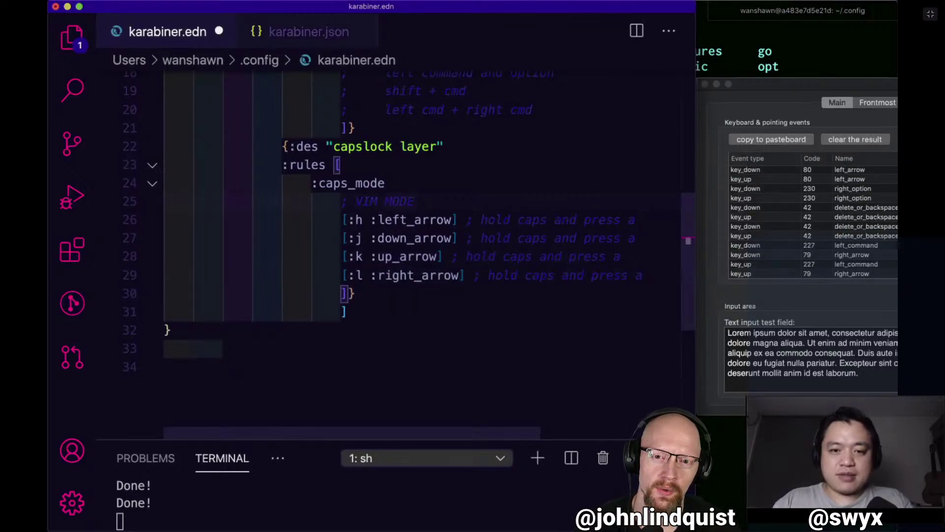
left_click(467, 220)
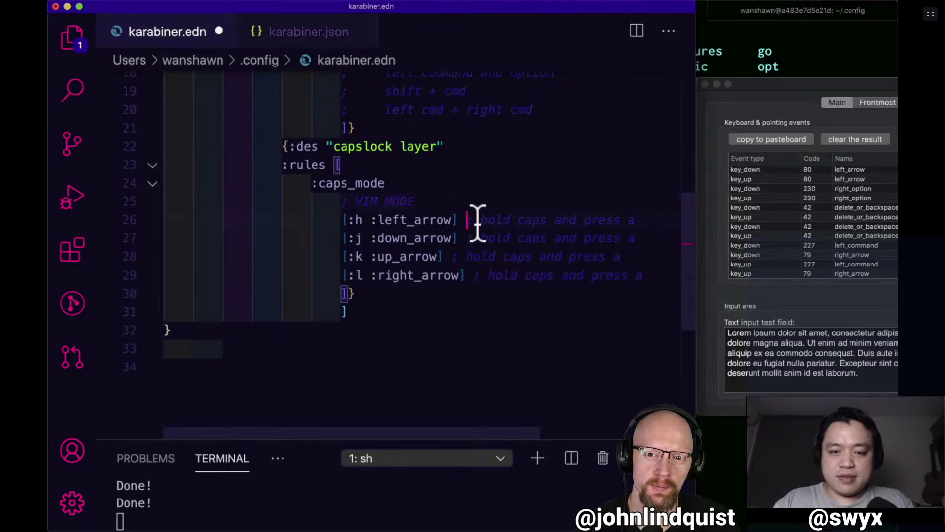
left_click(479, 203)
type("- ho")
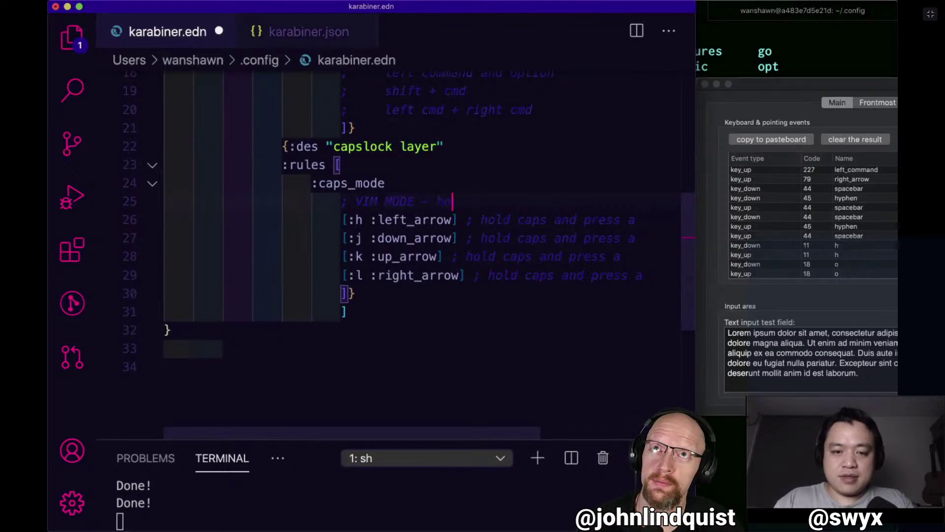
type("ld caps and ")
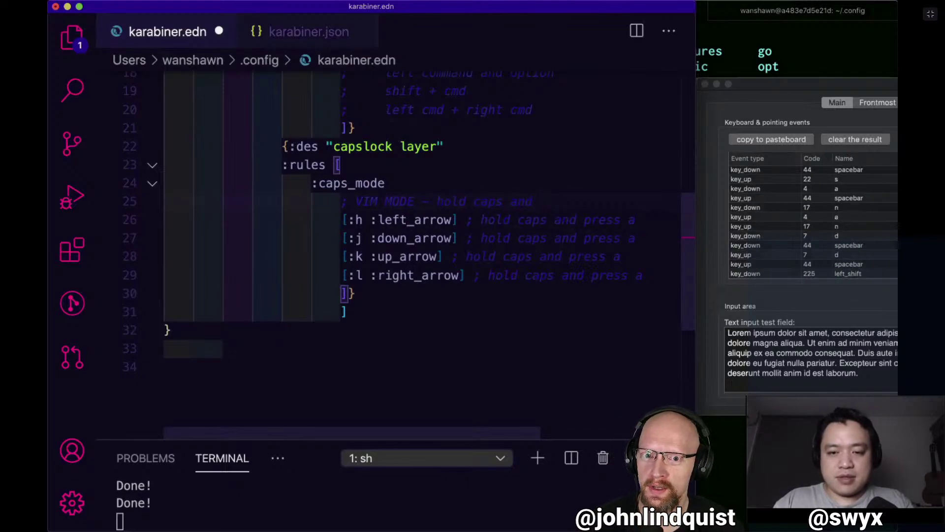
type("HJKL")
Remove the "; hold caps and press a" comments from all four arrow rules at once and save the file.
key("Down")
key("alt+Left")
key("alt+Left")
key("alt+Left")
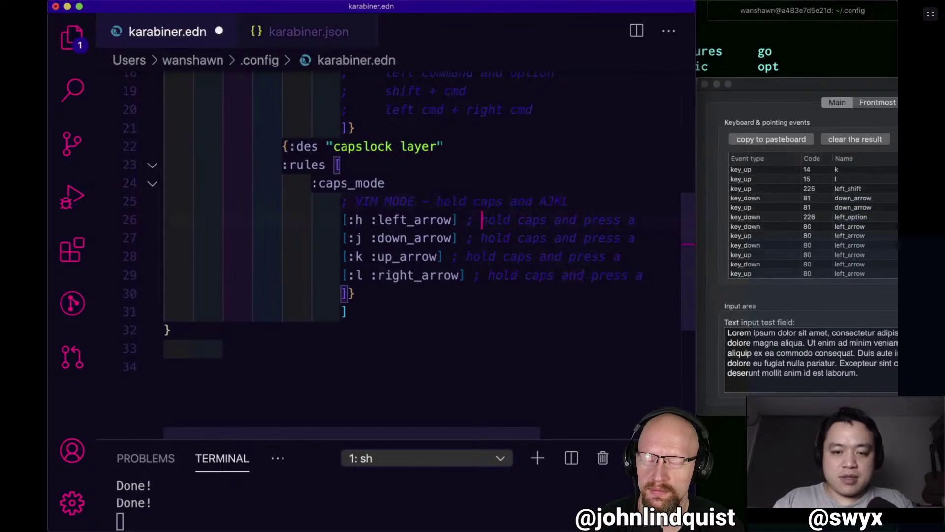
key("alt+Left")
key("shift+super+Right")
key("super+d")
key("super+d")
key("super+d")
key("BackSpace")
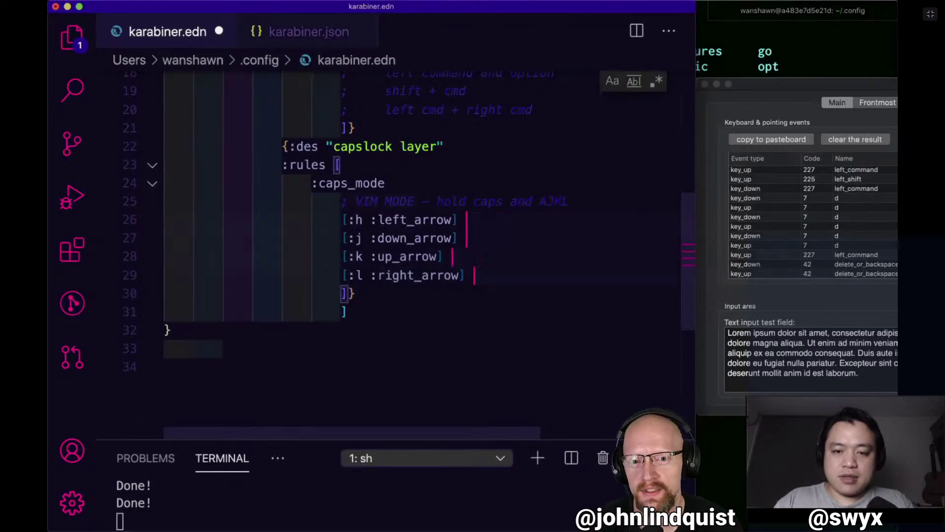
key("BackSpace")
left_click(496, 201)
key("super+s")
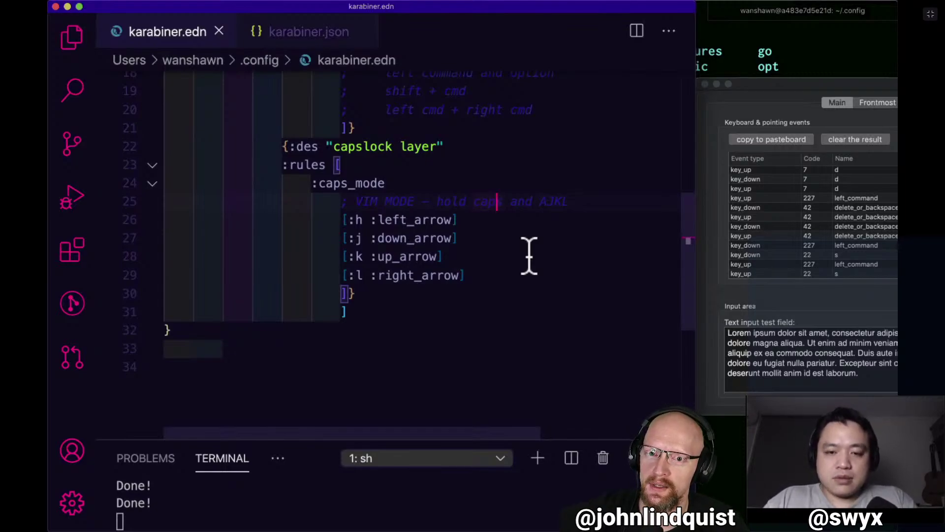
Add the comment "; home row computing" on a new line below the VIM MODE comment and save the file.
left_click(595, 200)
key("Return")
type(";")
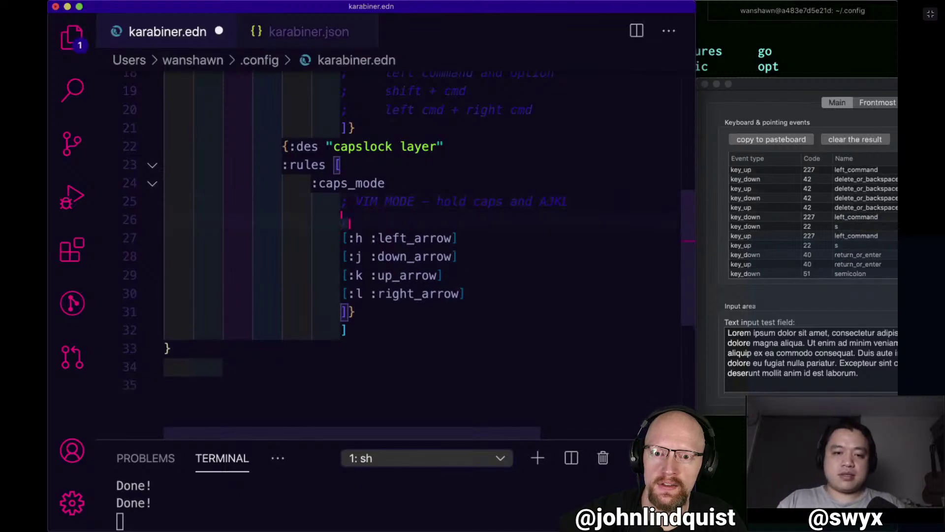
type(" home row computing")
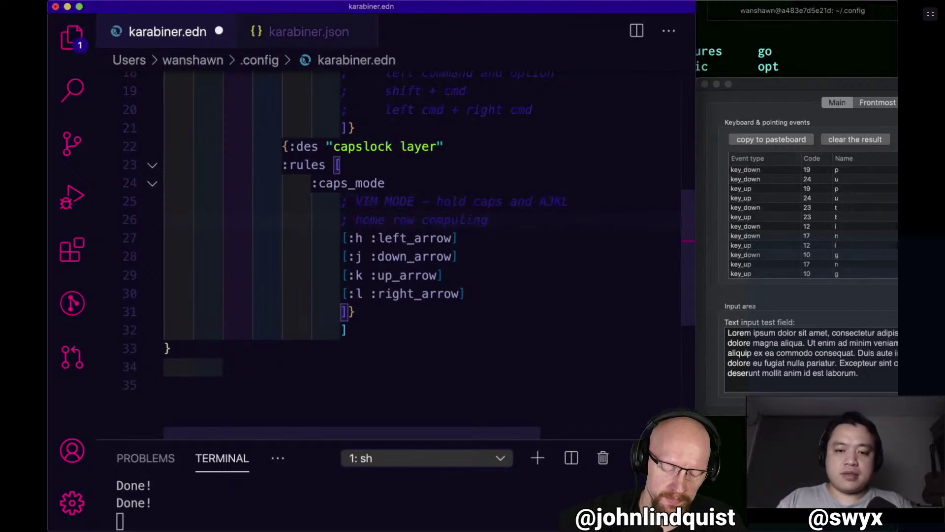
key("super+s")
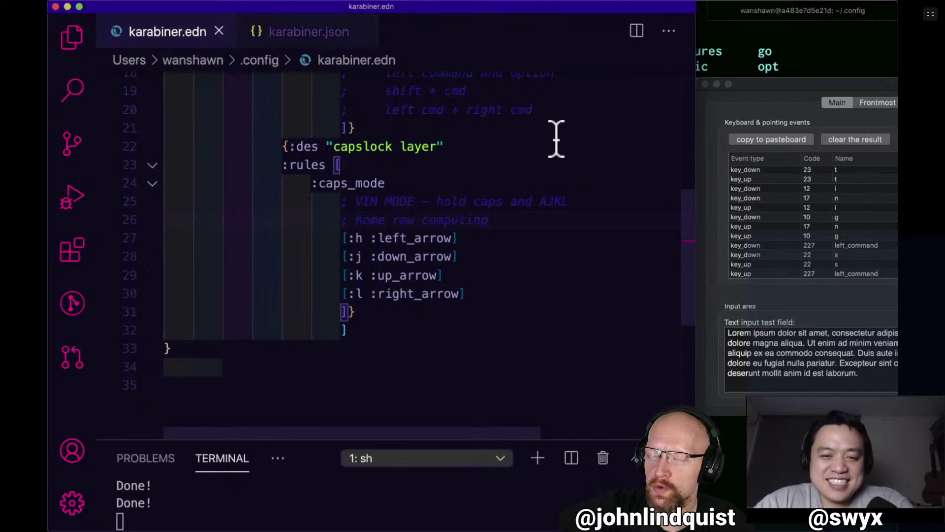
scroll(475, 217, "up", 4)
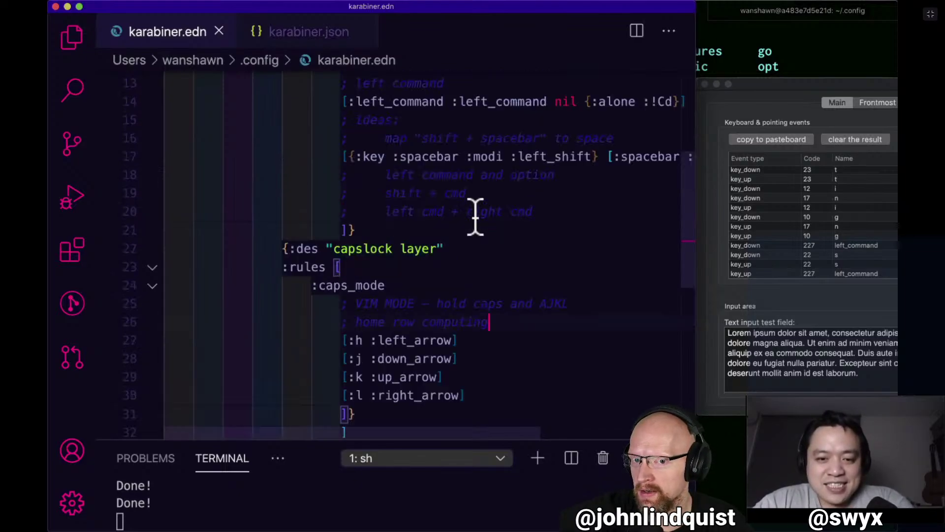
scroll(476, 217, "down", 7)
scroll(476, 217, "up", 5)
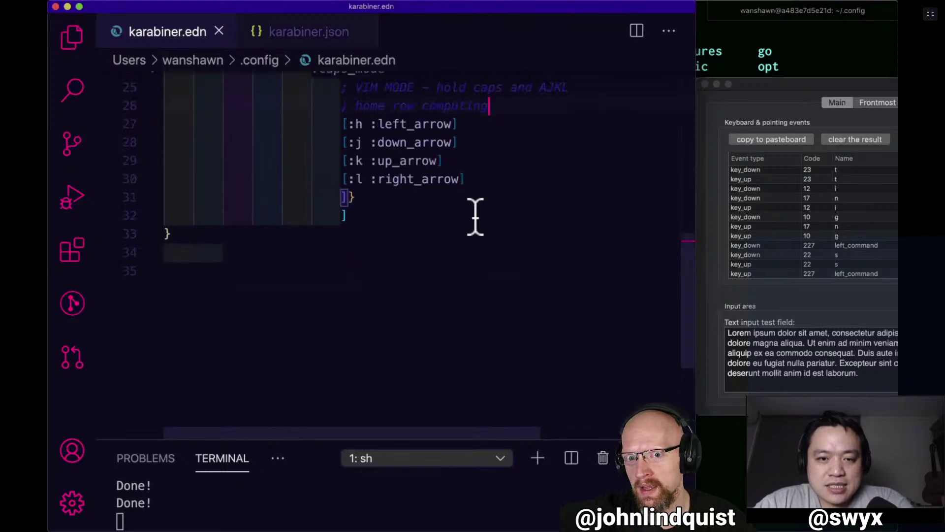
scroll(475, 217, "down", 1)
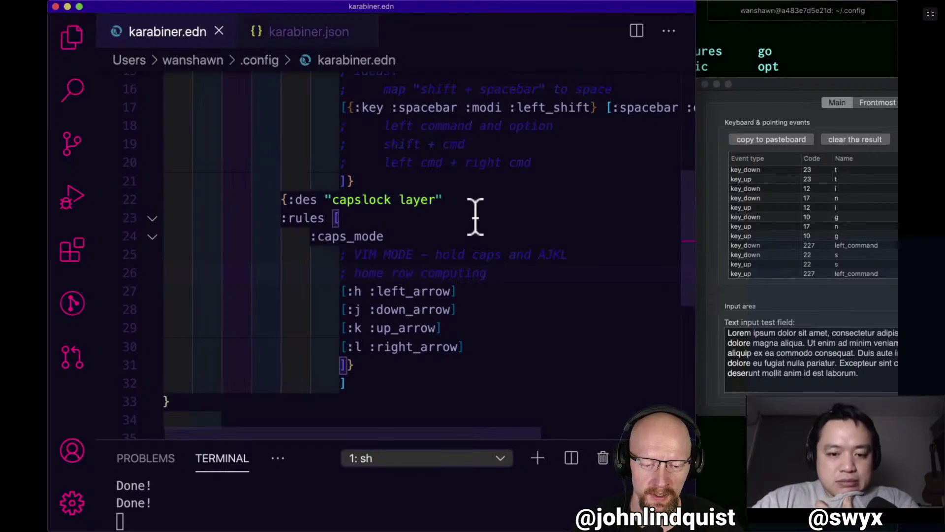
key("Left")
key("Left")
key("Left")
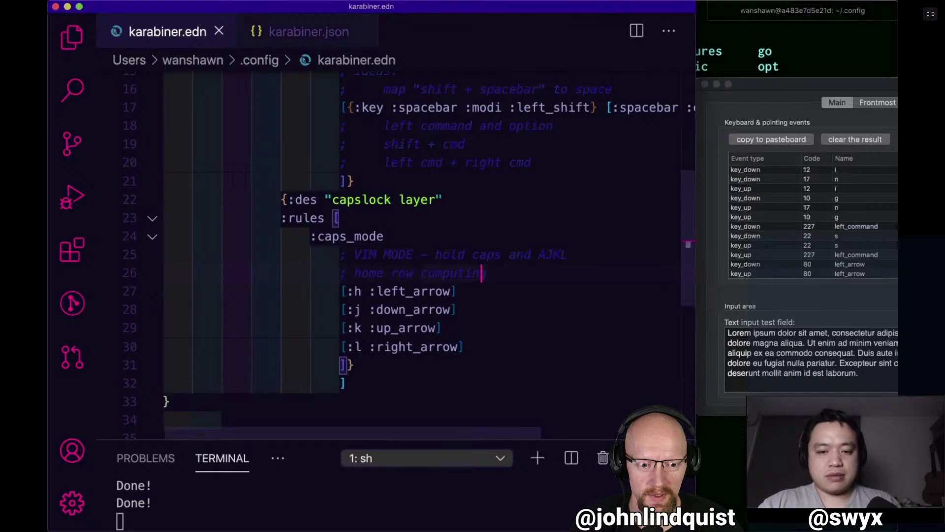
left_click(451, 290)
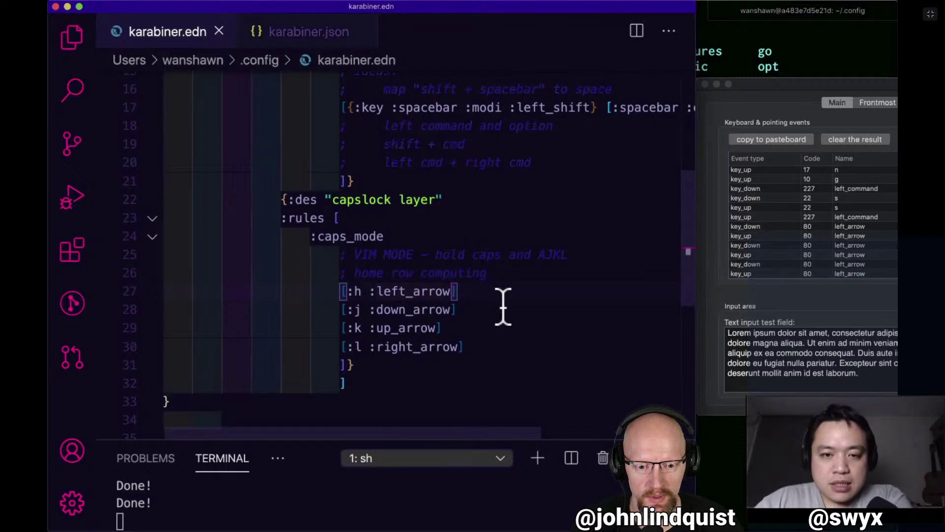
scroll(503, 306, "up", 2)
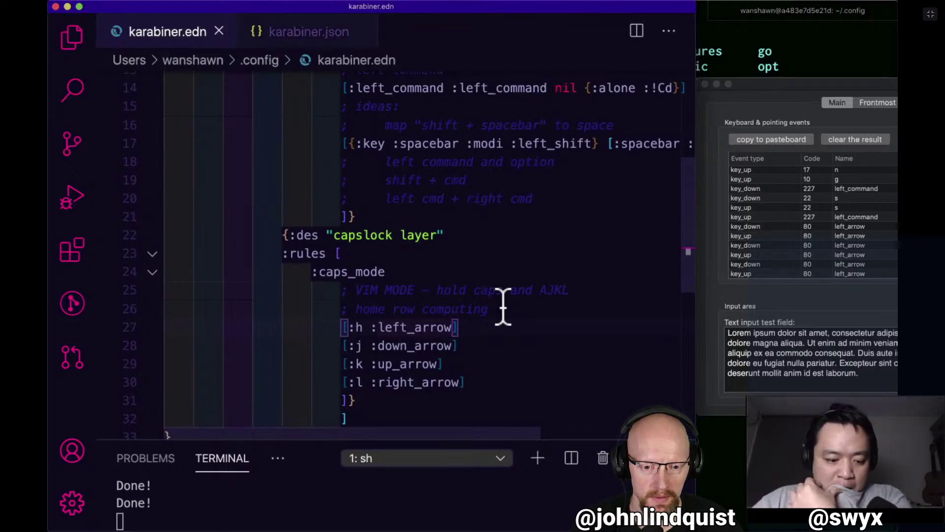
Duplicate the :l rule on a new line below it and change the copy's key to :f.
scroll(503, 306, "down", 2)
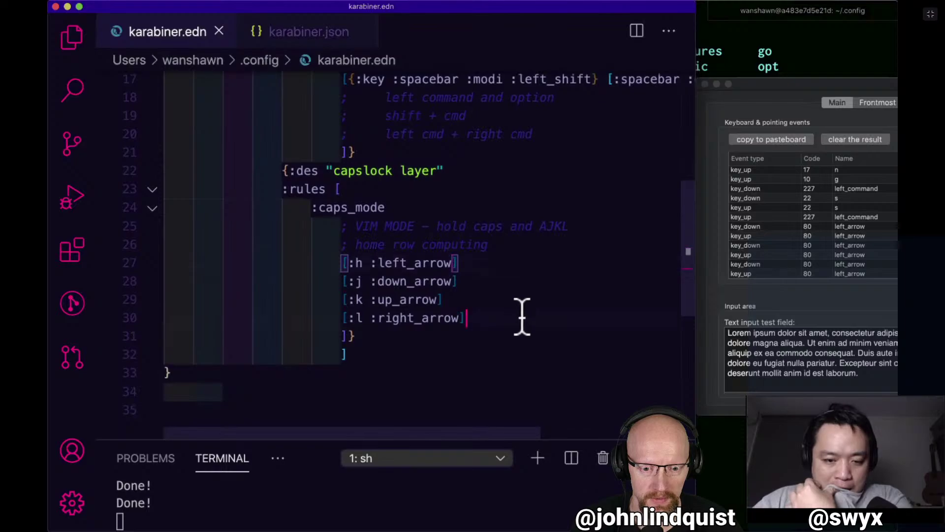
left_click(522, 318)
key("shift+alt+Down")
key("super+Left")
key("alt+Right")
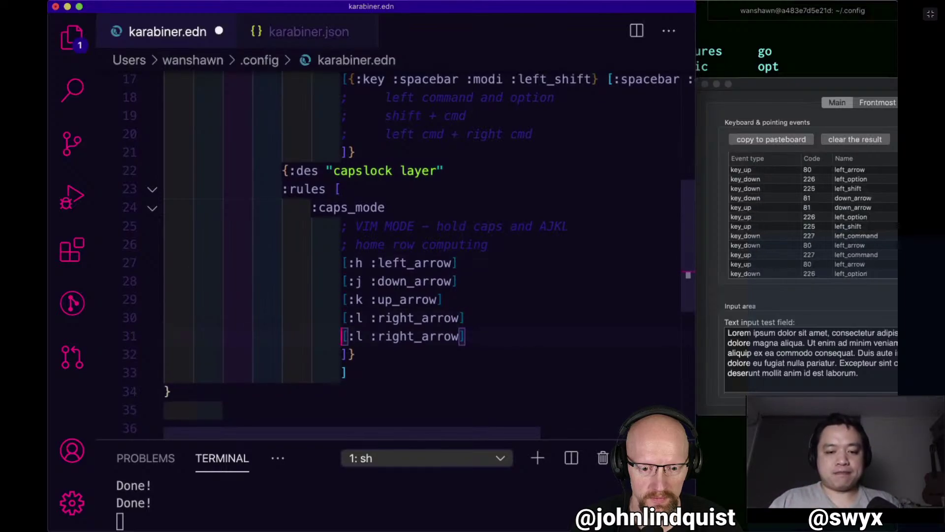
key("Right")
key("BackSpace")
type("f")
Replace the :f rule's target with :left_option and save the file.
key("alt+Right")
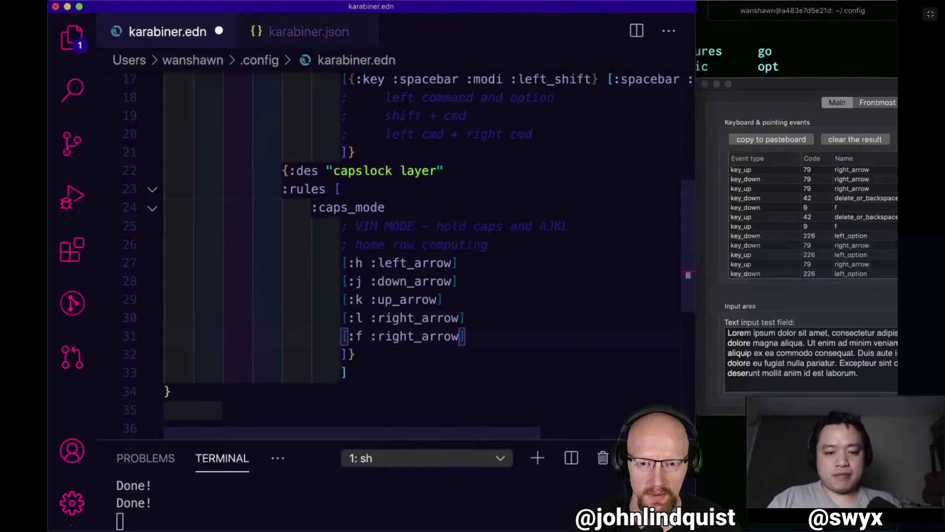
key("alt+BackSpace")
type("left_options")
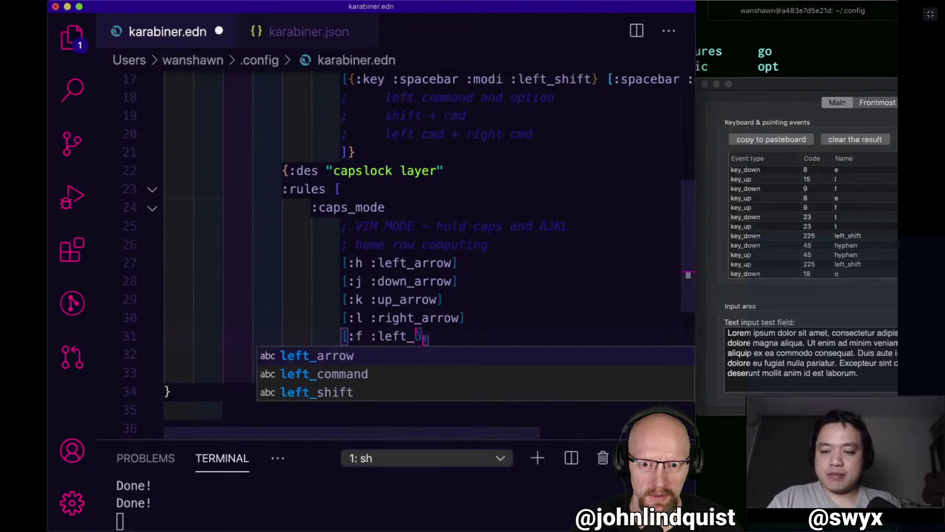
key("BackSpace")
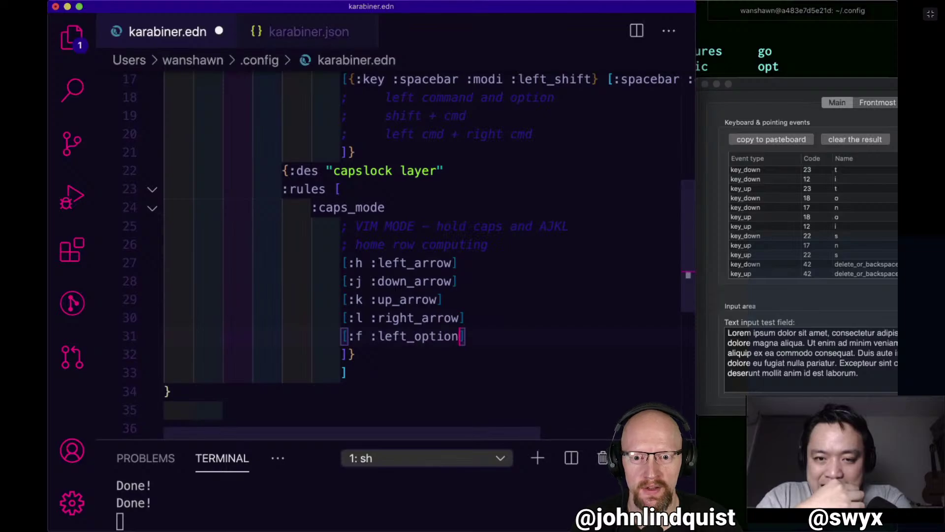
key("alt+Left")
key("alt+Left")
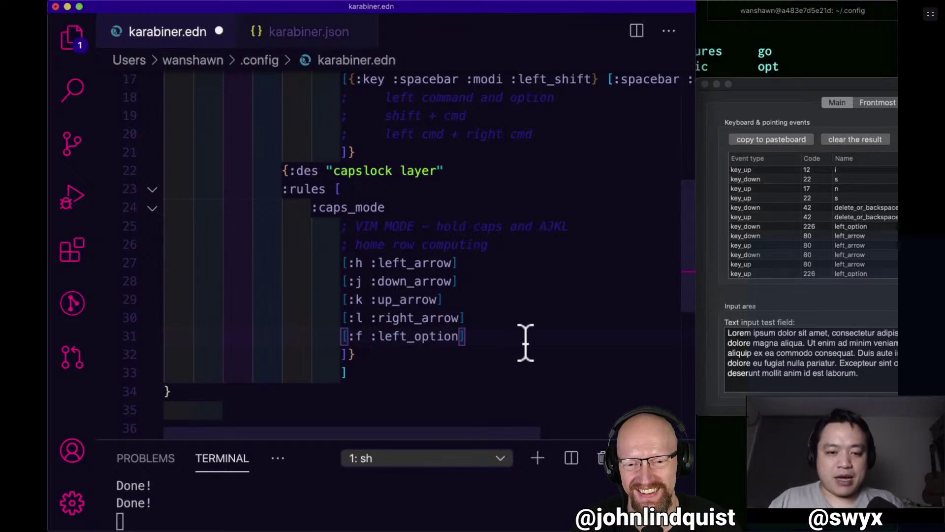
scroll(526, 341, "up", 3)
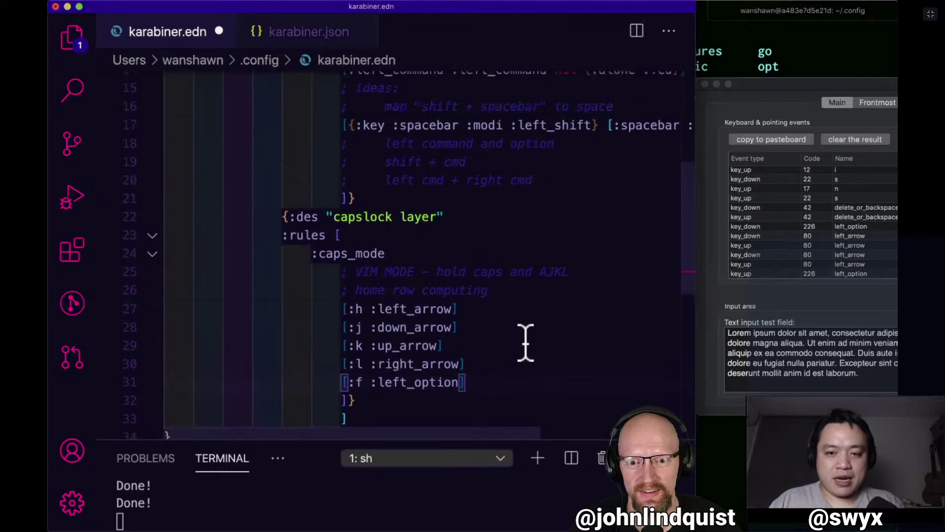
scroll(525, 341, "up", 3)
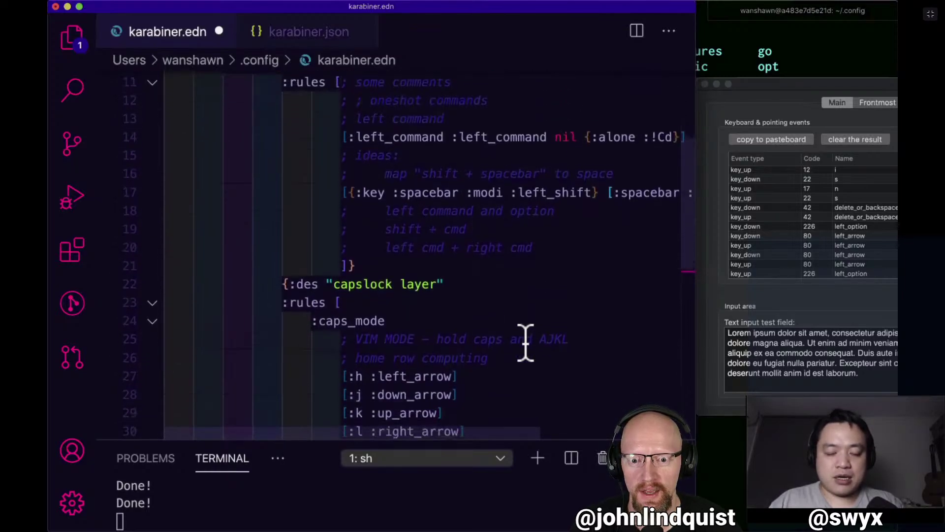
scroll(526, 341, "down", 7)
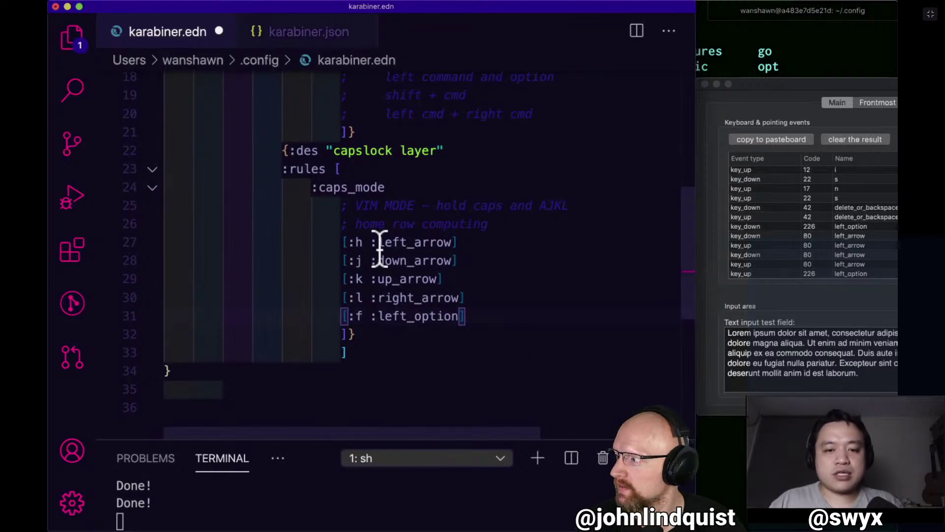
left_click_drag(376, 242, 507, 321)
left_click(518, 321)
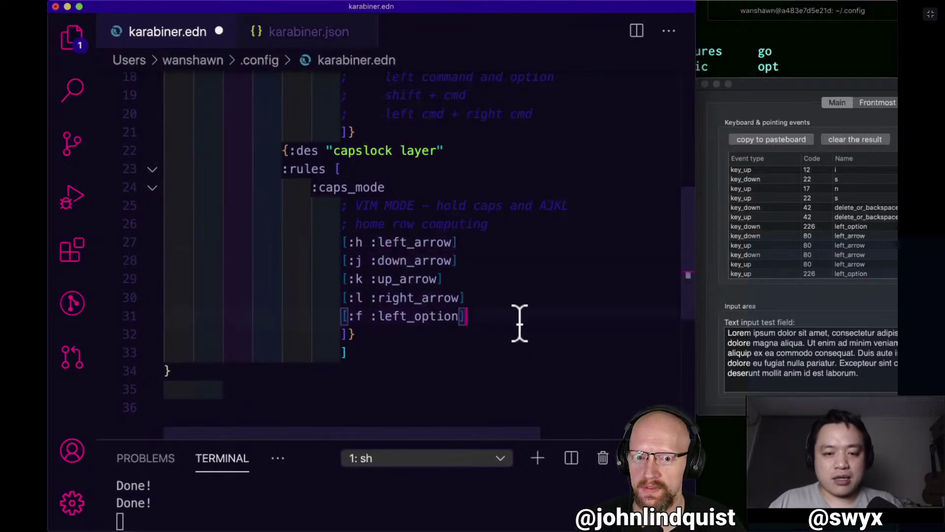
key("super+s")
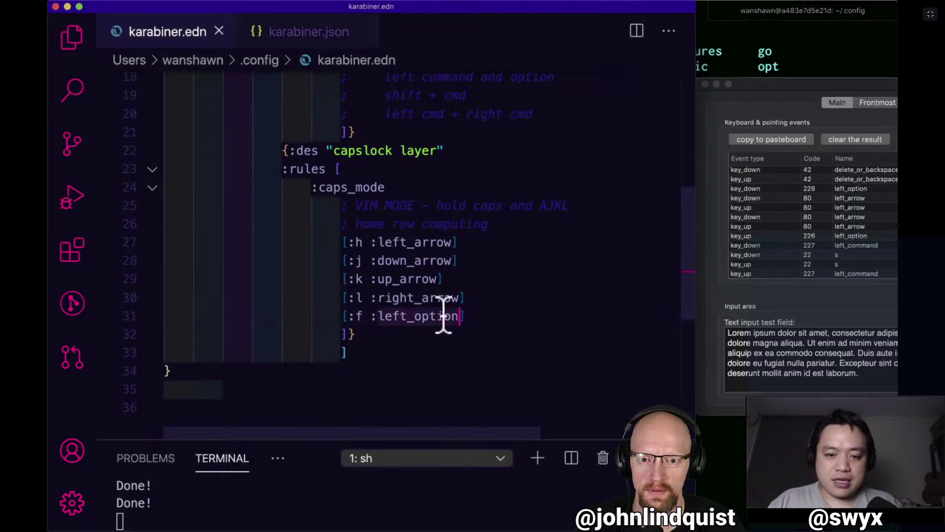
Test holding caps and f together with h inside the :f rule's :left_option text.
key("Left")
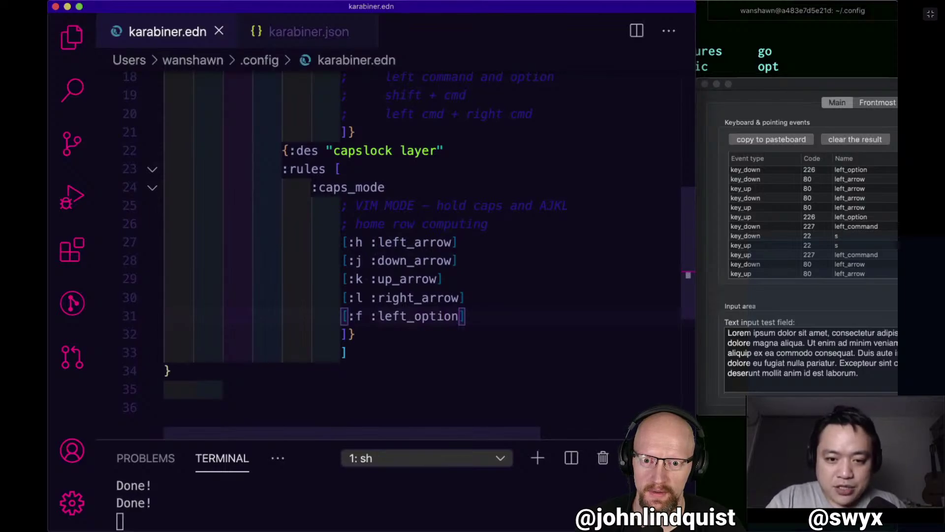
key("Left")
key("alt+h")
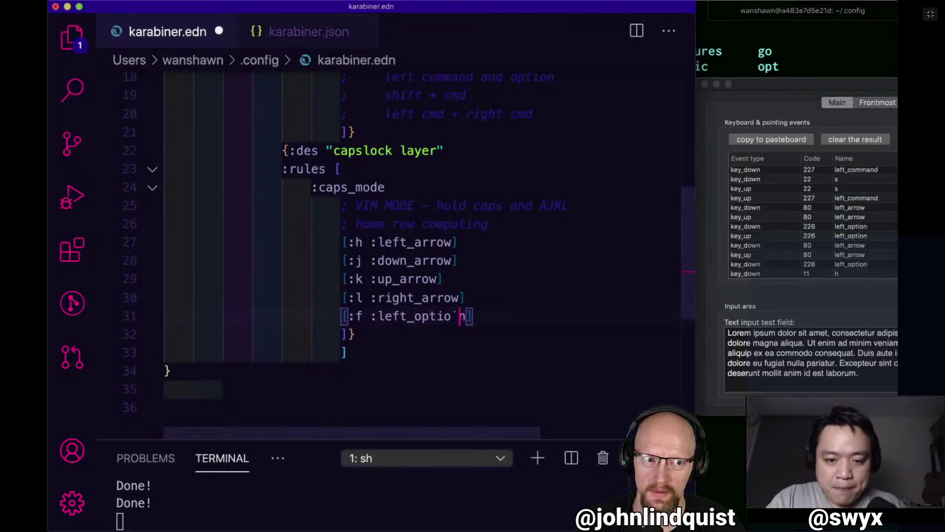
key("alt+h")
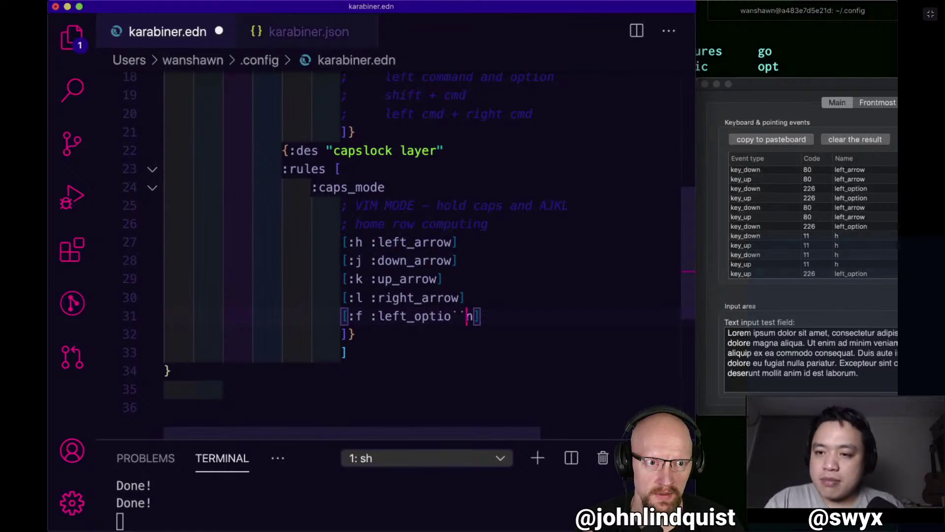
Bring the EventViewer window further into view over the editor and clear its logged events.
left_click_drag(746, 85, 650, 83)
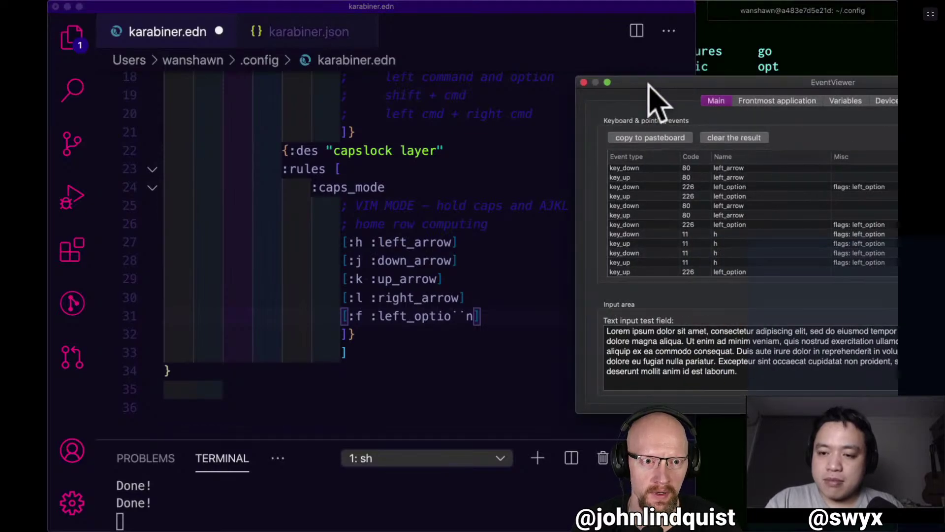
left_click_drag(648, 85, 665, 96)
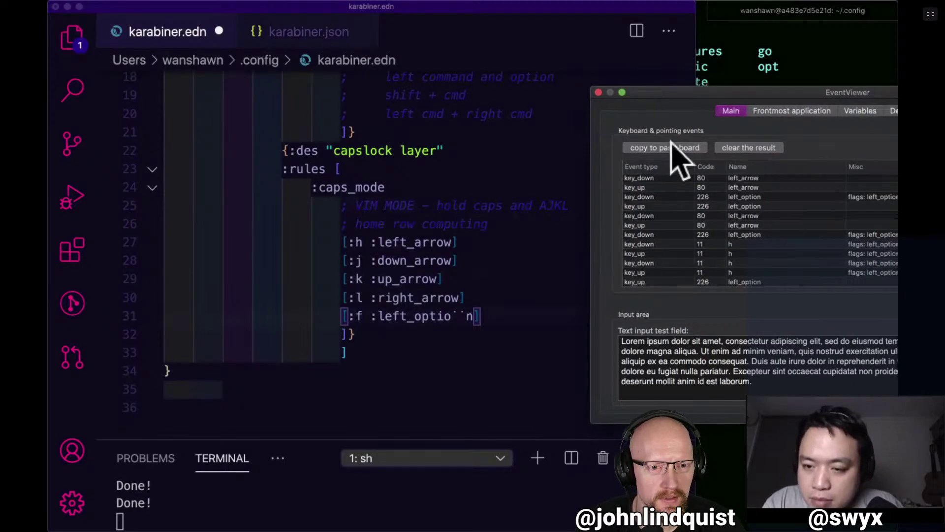
left_click(736, 152)
Delete the two stray backticks from :left_option and clear the EventViewer log again.
left_click(468, 314)
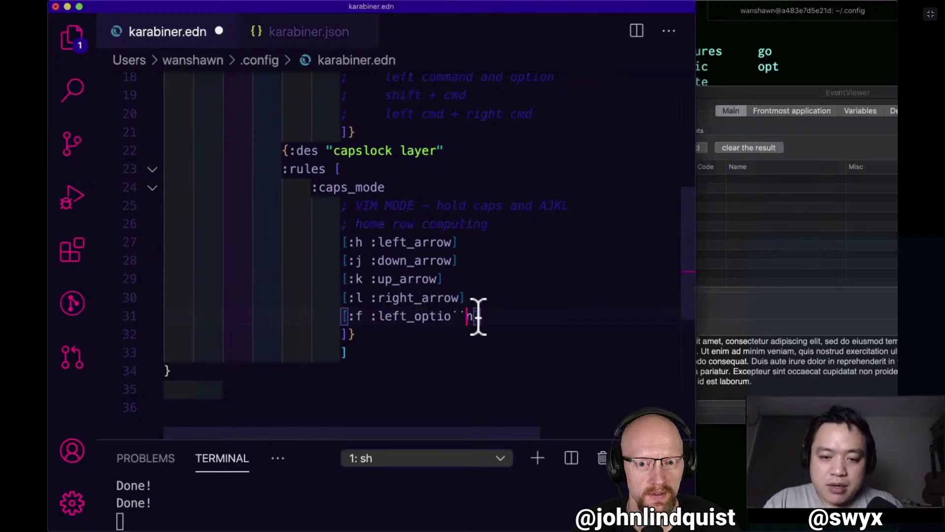
key("BackSpace")
key("BackSpace")
left_click(758, 148)
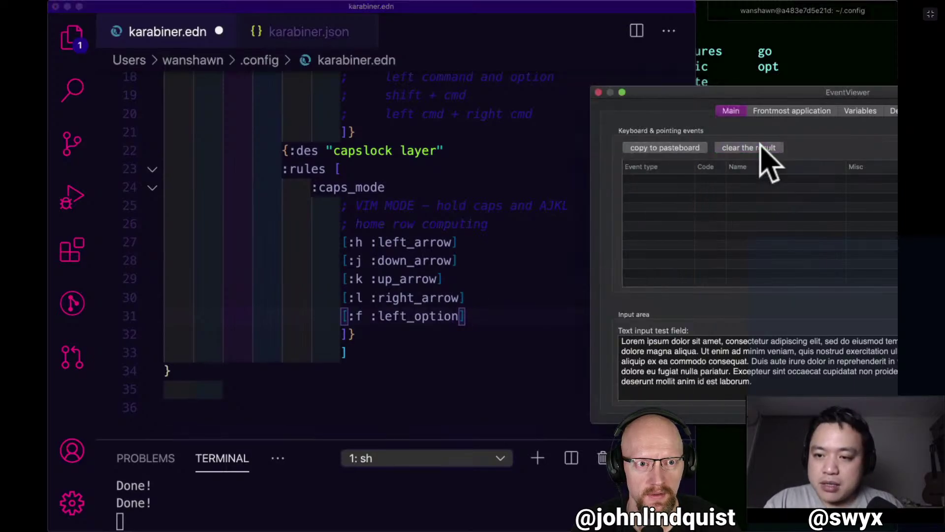
Repeat the caps, f and h test after :left_option and examine the key events logged in EventViewer.
left_click(453, 320)
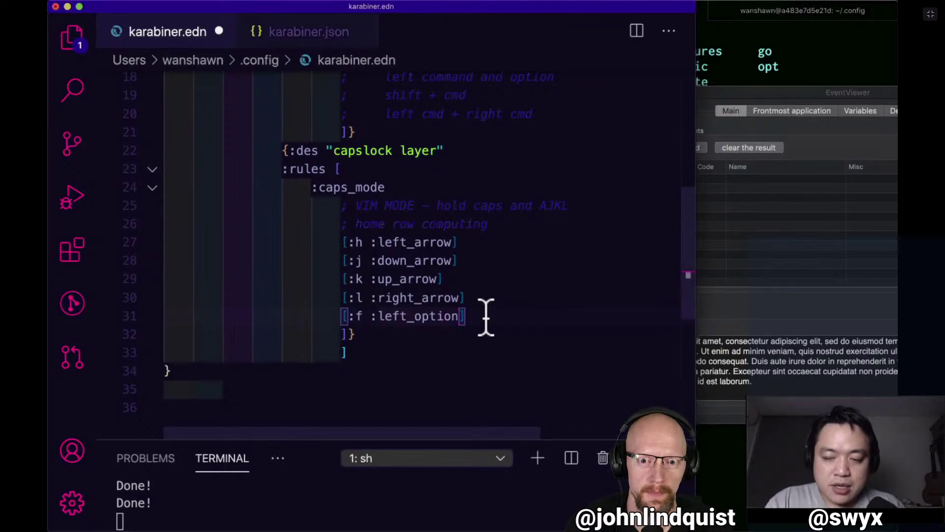
key("alt+h")
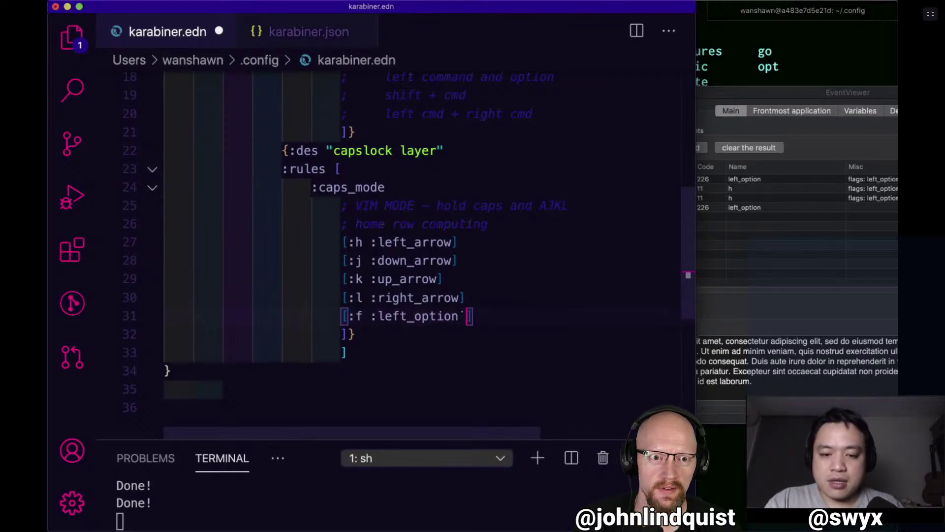
left_click(740, 114)
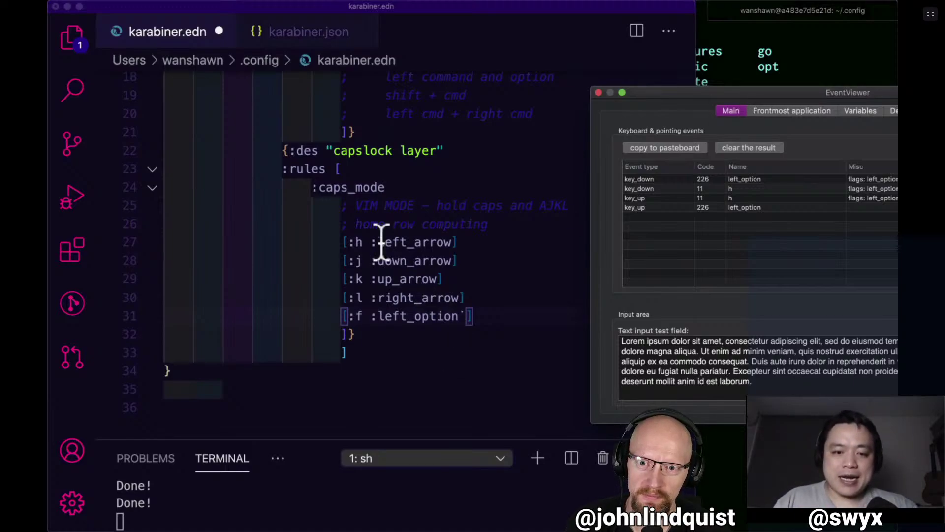
Delete the stray backtick after :left_option, prefix the :h rule's key with ##, and save the file.
left_click(355, 242)
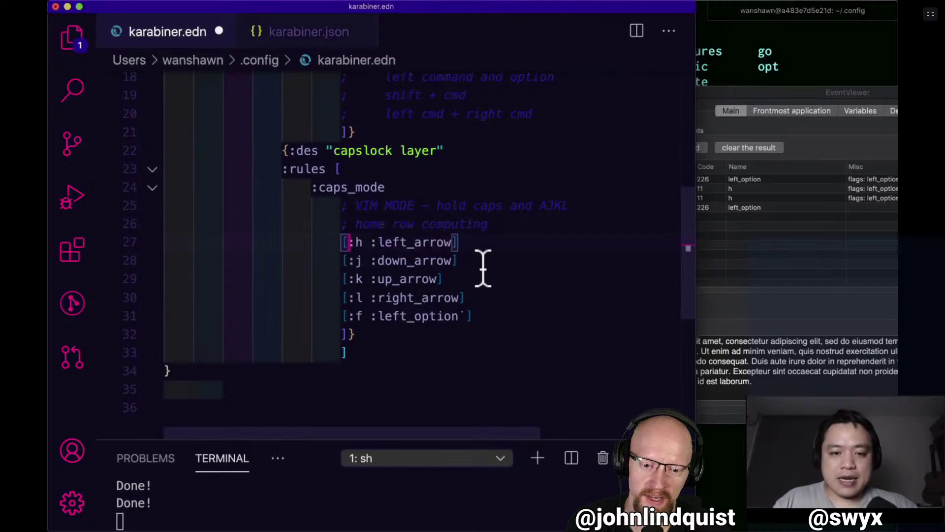
left_click(465, 316)
key("BackSpace")
key("BackSpace")
left_click(358, 242)
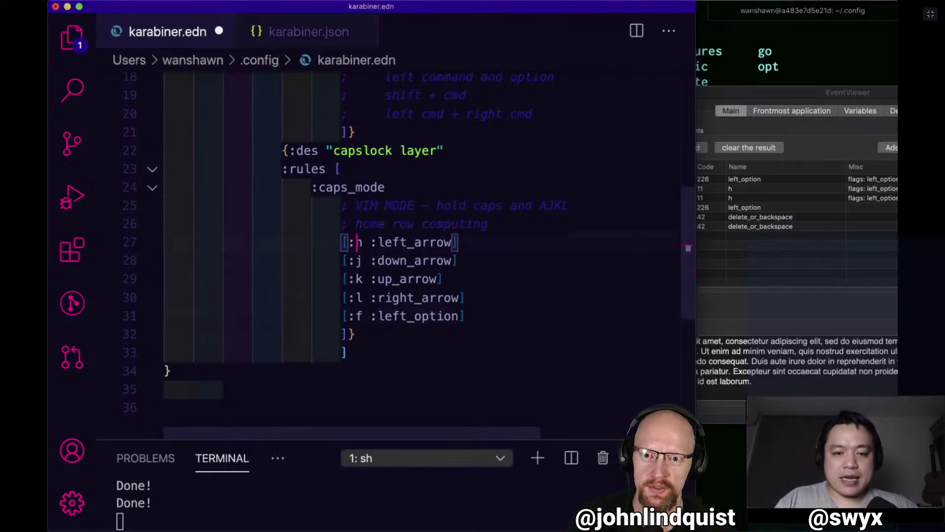
key("Left")
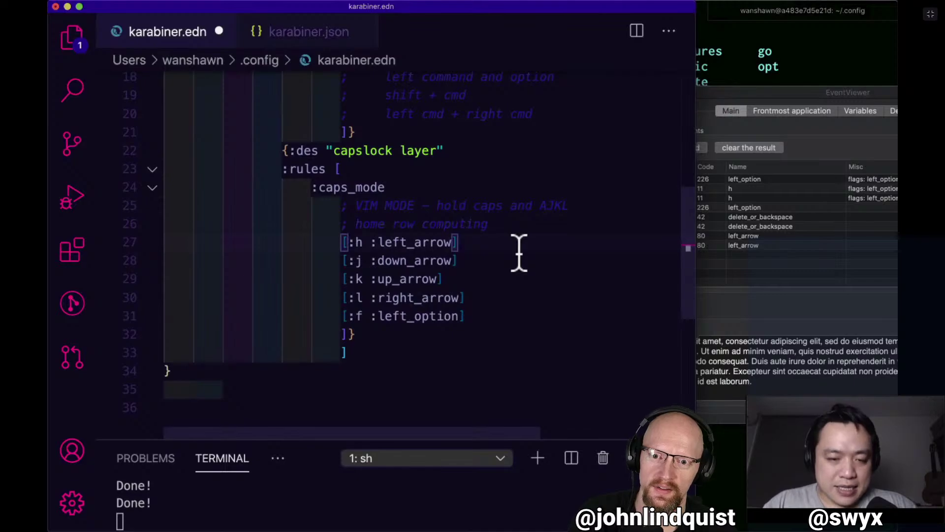
key("Right")
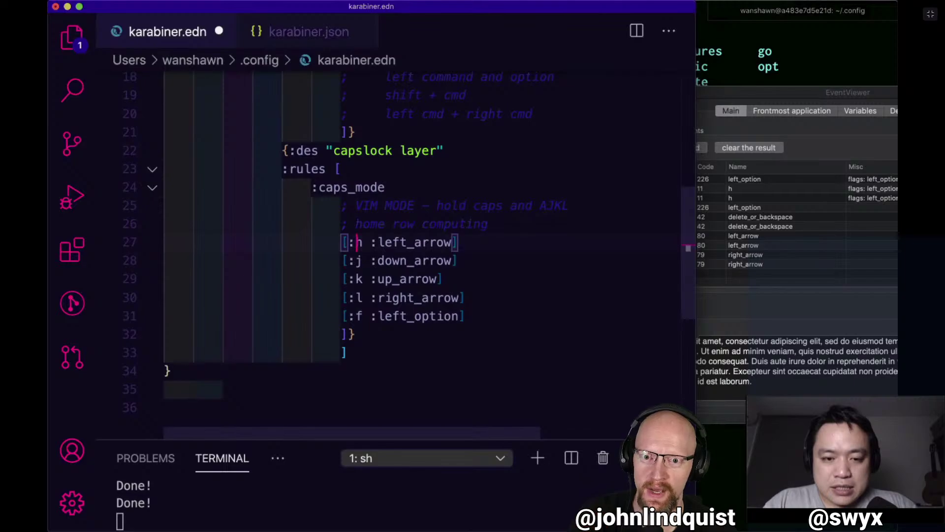
type("##")
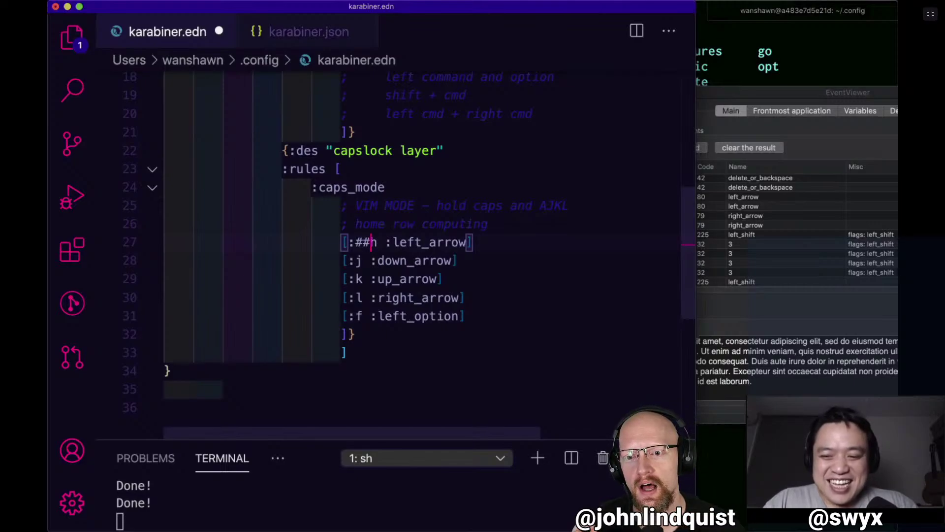
key("super+s")
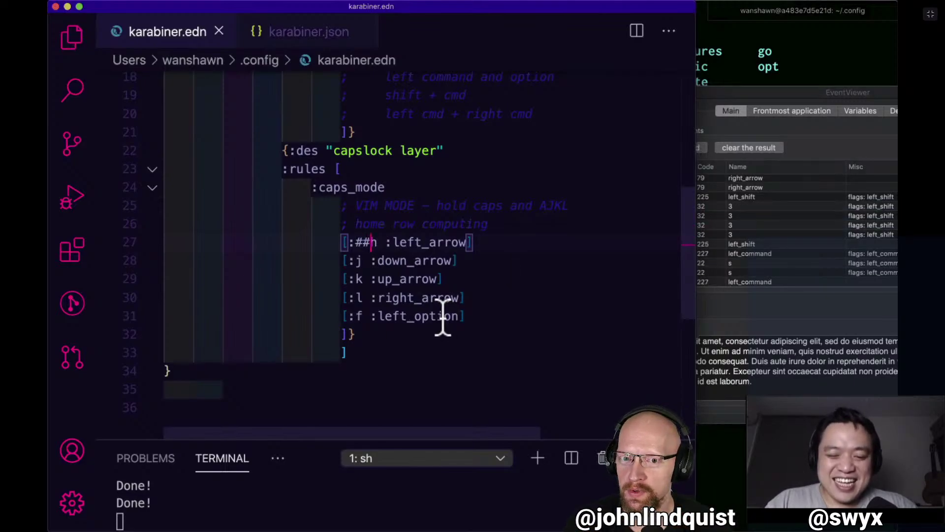
Test moving backward word by word with caps, f and h, from the :f rule up to the "home row computing" comment.
left_click(496, 316)
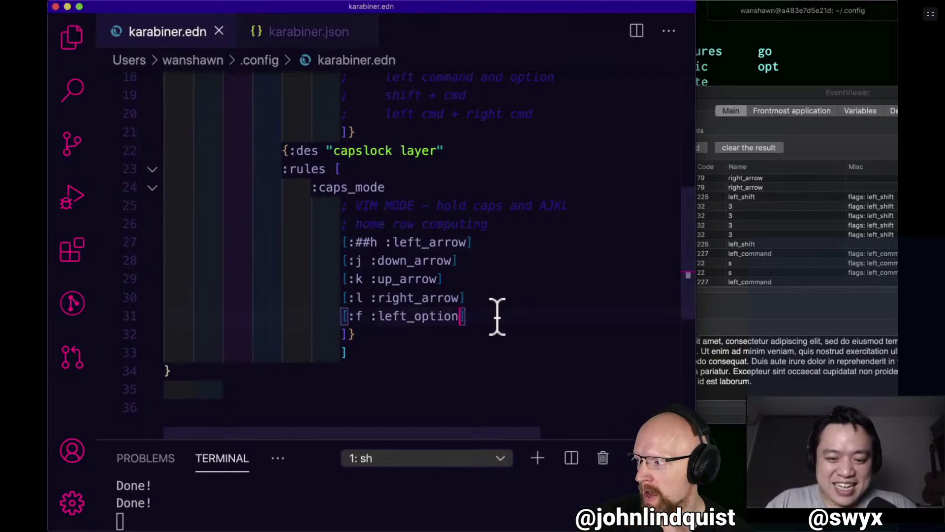
key("alt+Left")
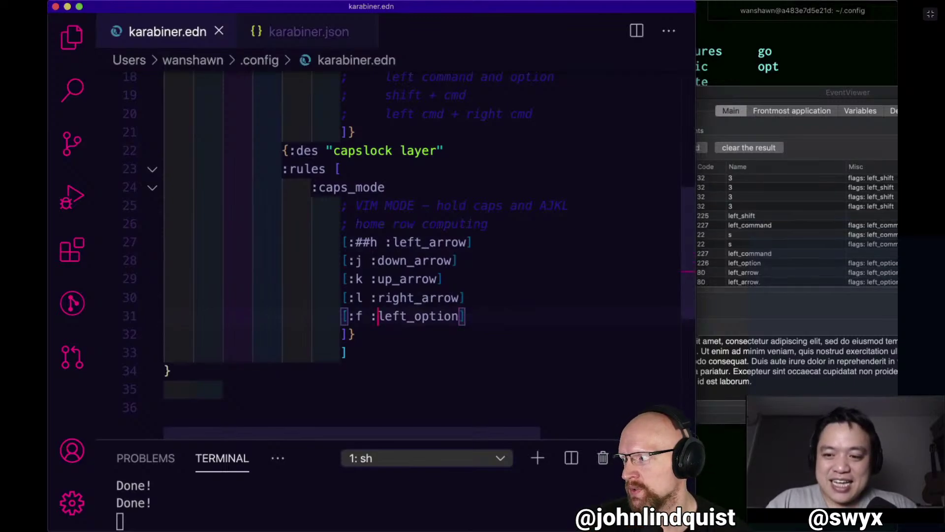
key("alt+Left")
key("alt+Left")
key("alt+Left")
key("alt+Left")
key("alt+Left")
key("alt+Left")
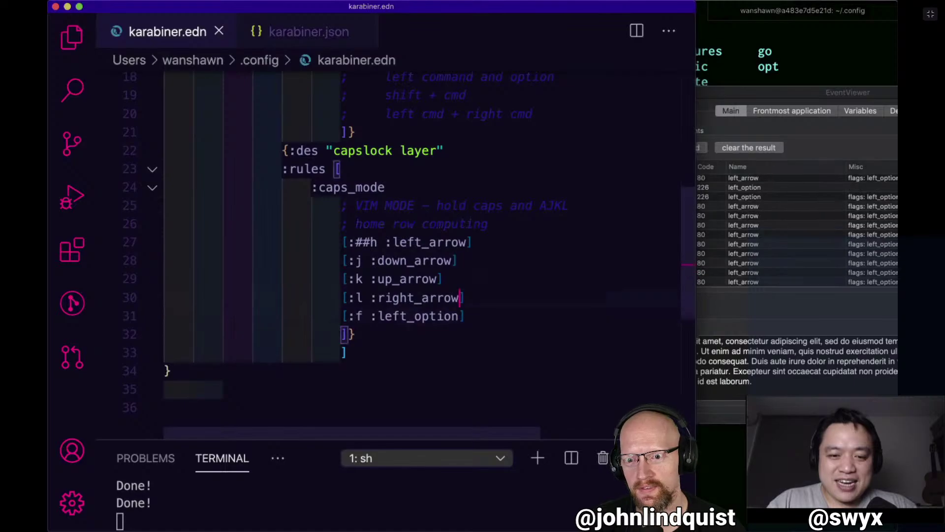
key("alt+Left")
key("alt+Left")
key("alt+Left")
key("alt+Left")
key("alt+Left")
key("alt+Left")
key("alt+Left")
key("alt+Left")
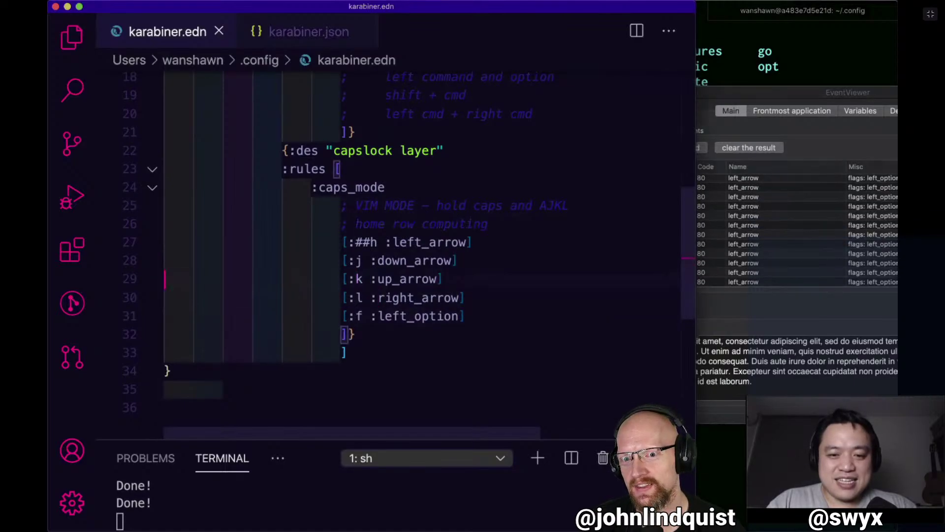
key("alt+Left")
key("alt+Left")
key("alt+Left")
key("alt+Left")
key("alt+Left")
key("alt+Left")
key("alt+Left")
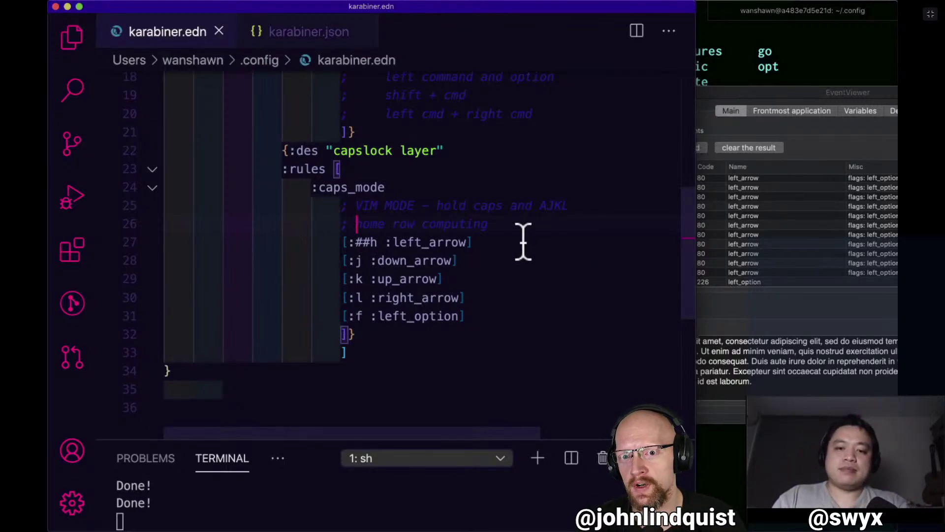
Add the comment "; even with f, still do left arrow" after the :##h :left_arrow rule.
left_click(522, 242)
type("; even hold")
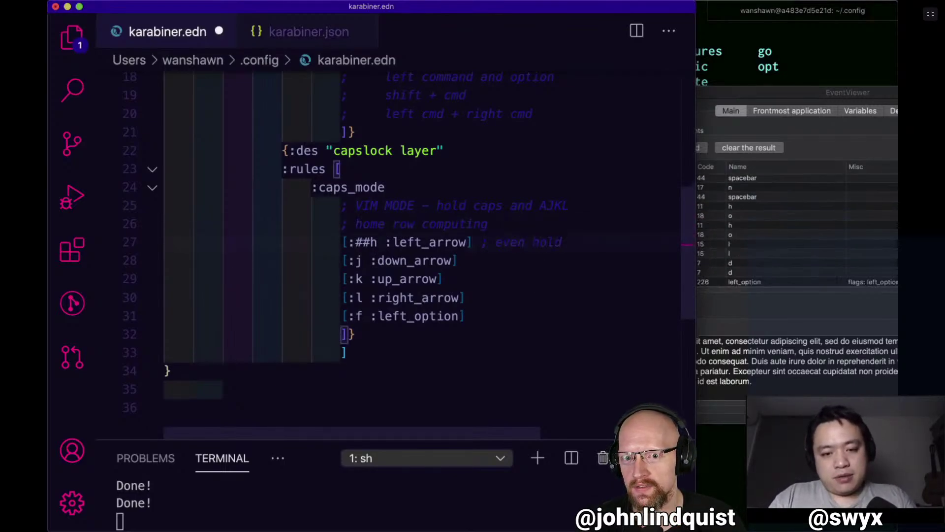
key("alt+BackSpace")
type("with f")
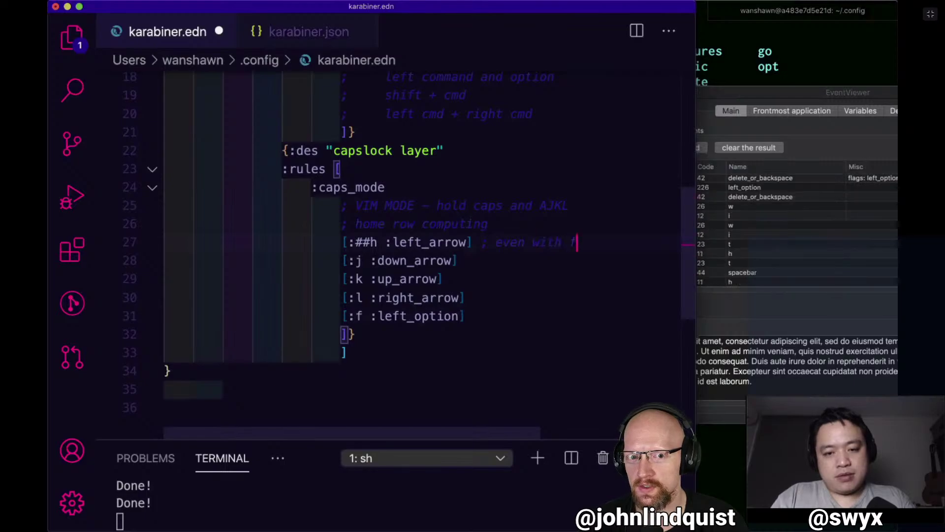
type(", still d")
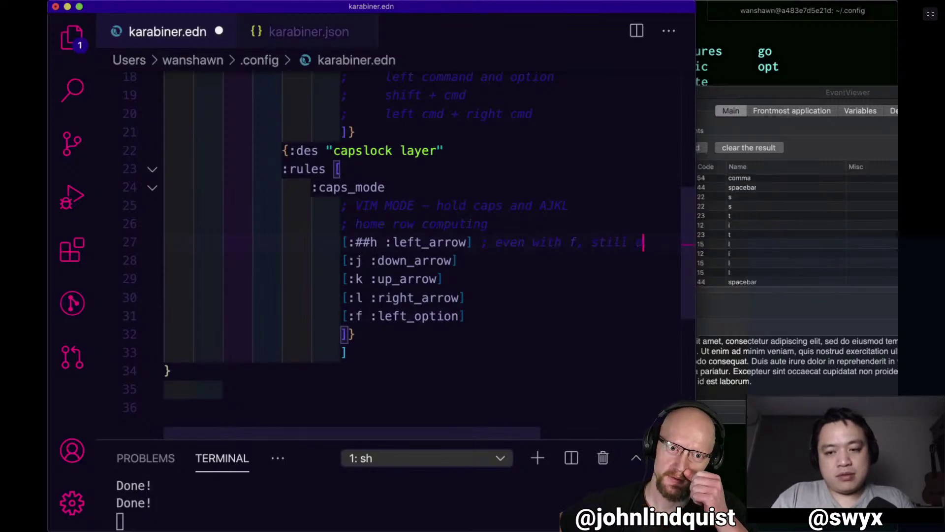
type("o left arrow")
key("Down")
key("Left")
key("super+Left")
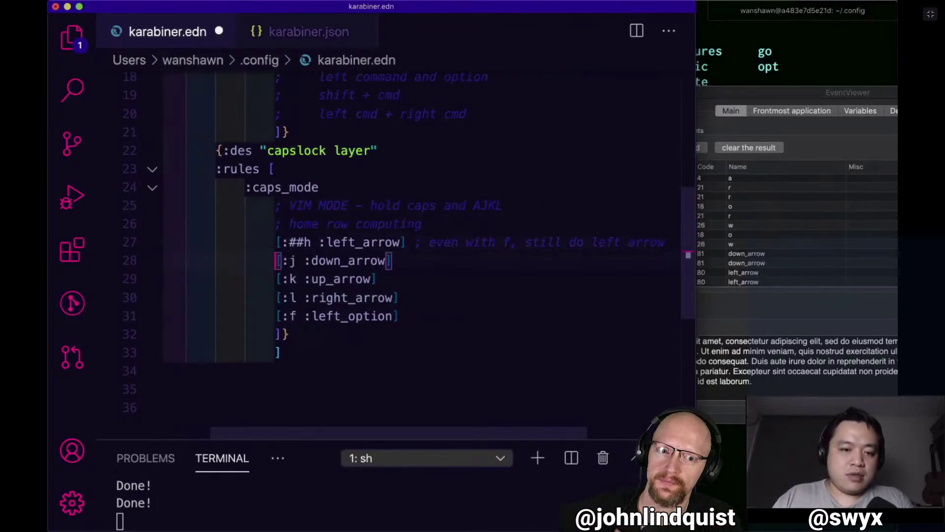
key("Right")
key("Right")
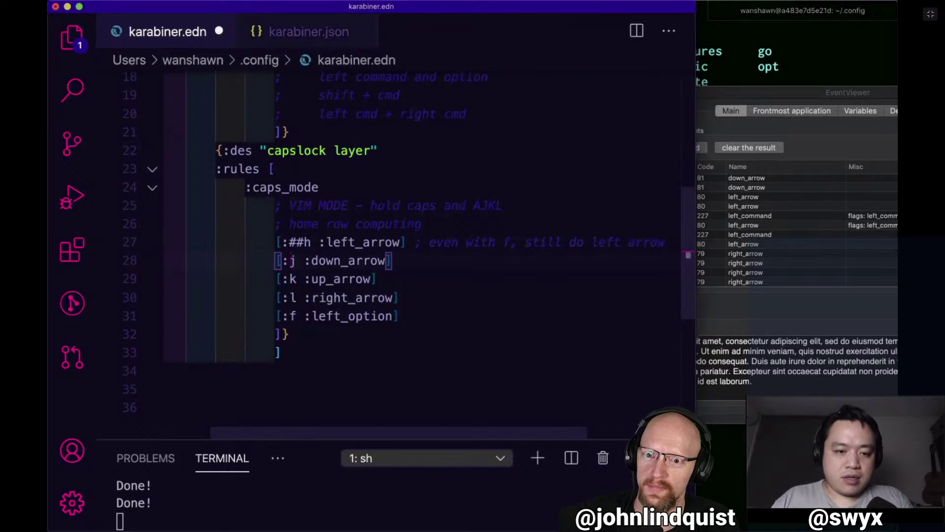
key("shift+Left")
key("super+d")
key("super+d")
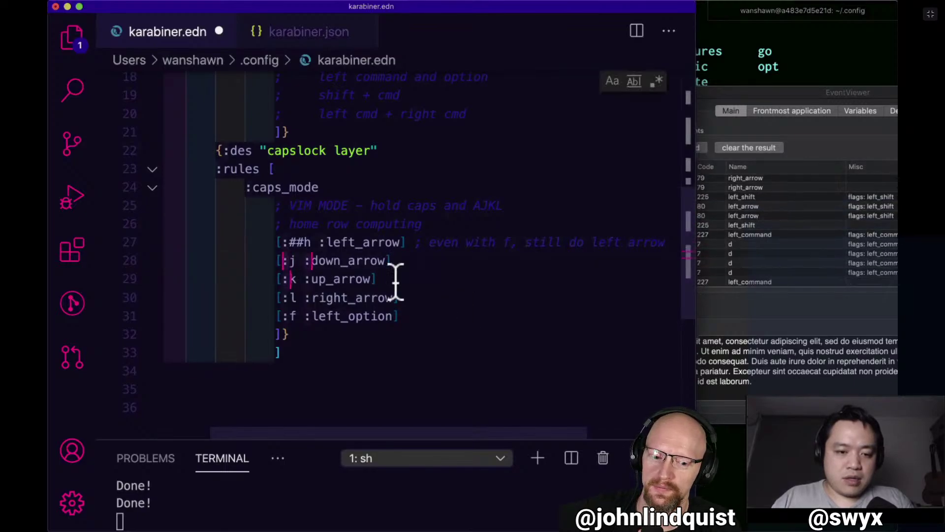
key("Escape")
Prefix the keys of the :j, :k and :l rules with ## at once and save the file.
key("shift+Left")
key("shift+Left")
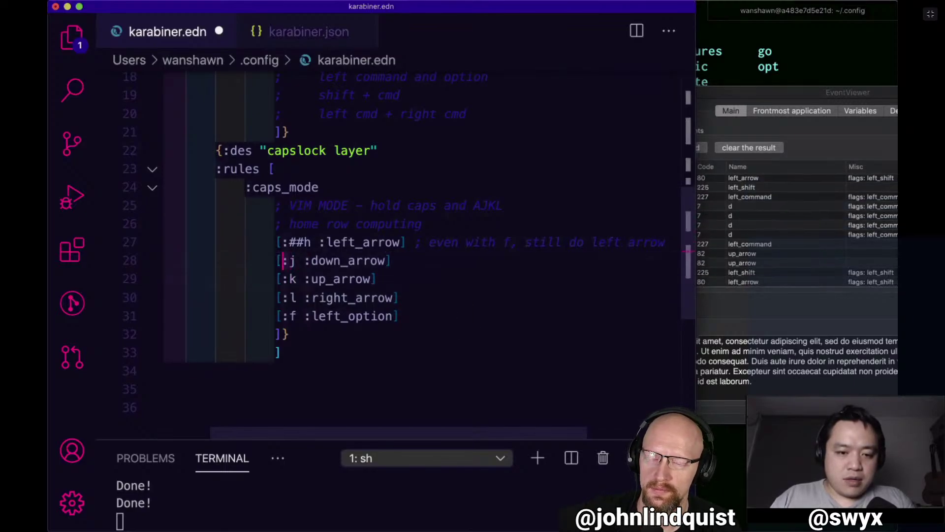
key("super+d")
key("super+d")
key("Right")
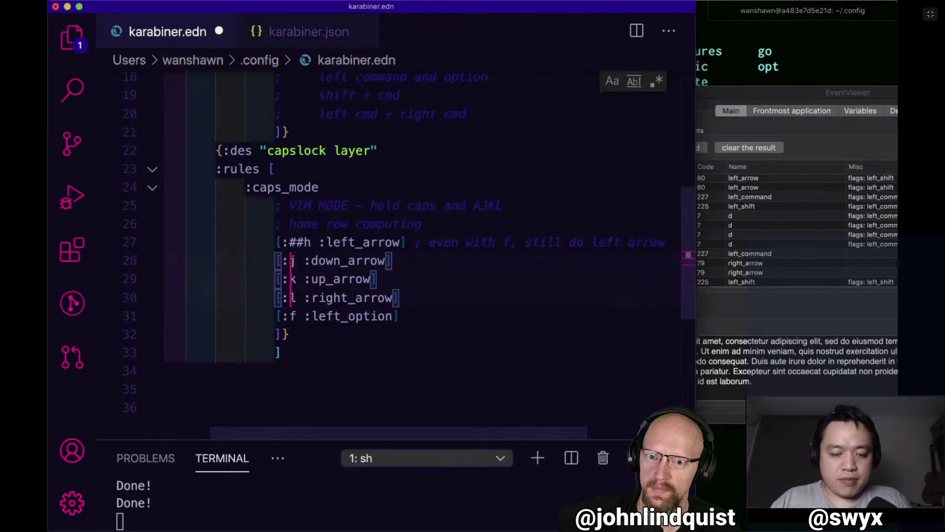
type("##")
key("super+s")
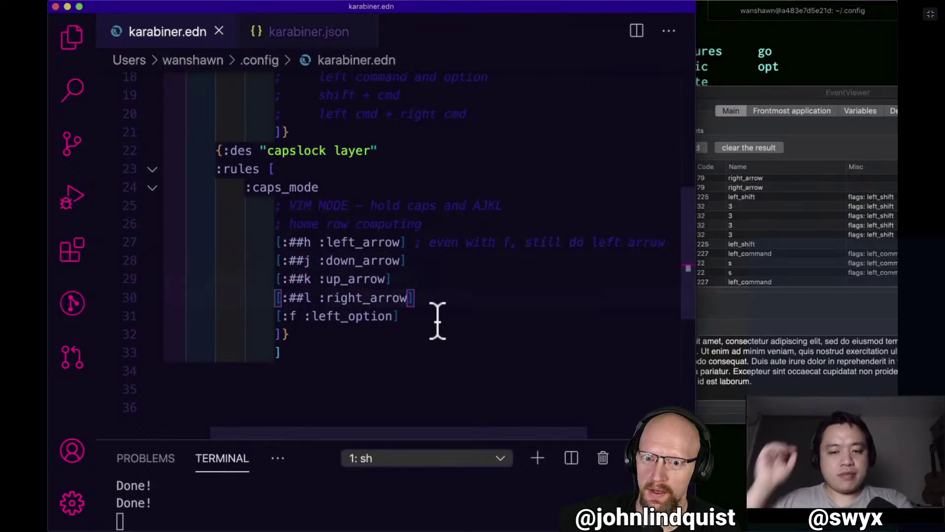
Test moving the "home row computing" comment line down one line and back up with caps, f and j or k.
left_click(312, 224)
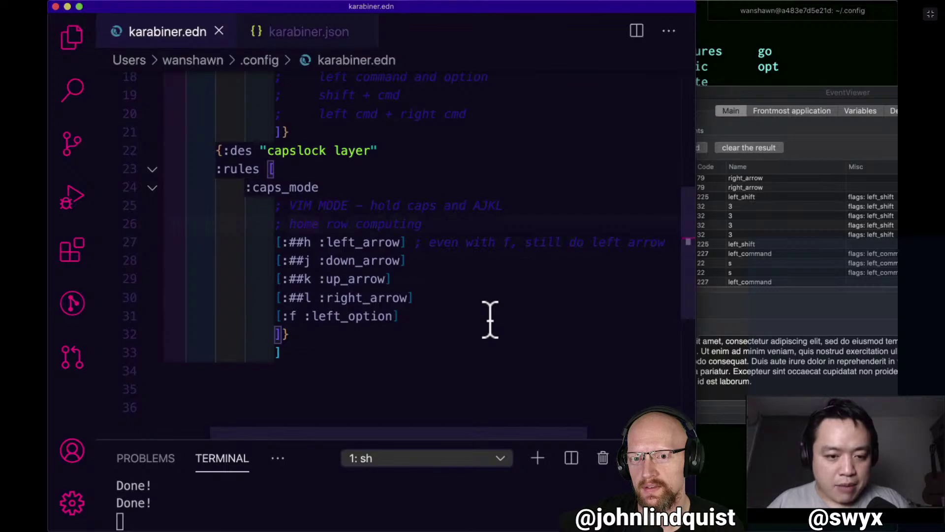
key("alt")
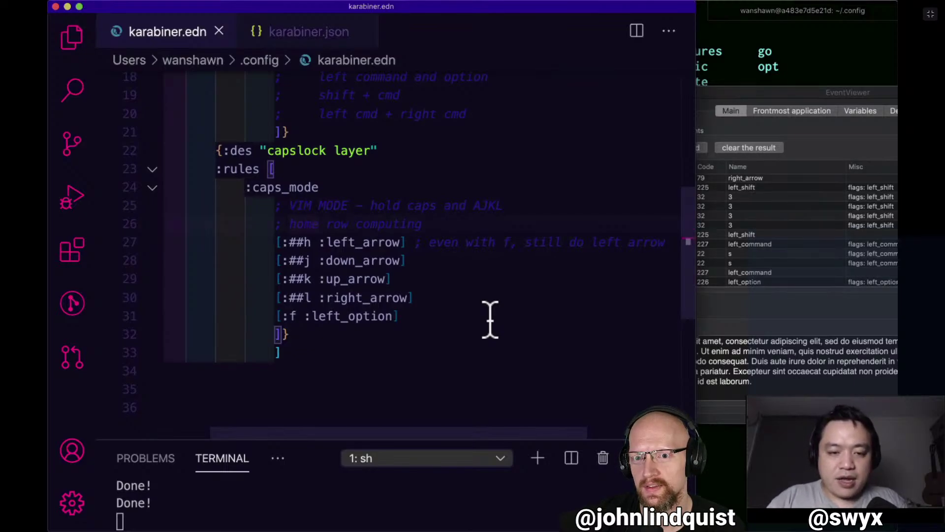
key("alt+Down")
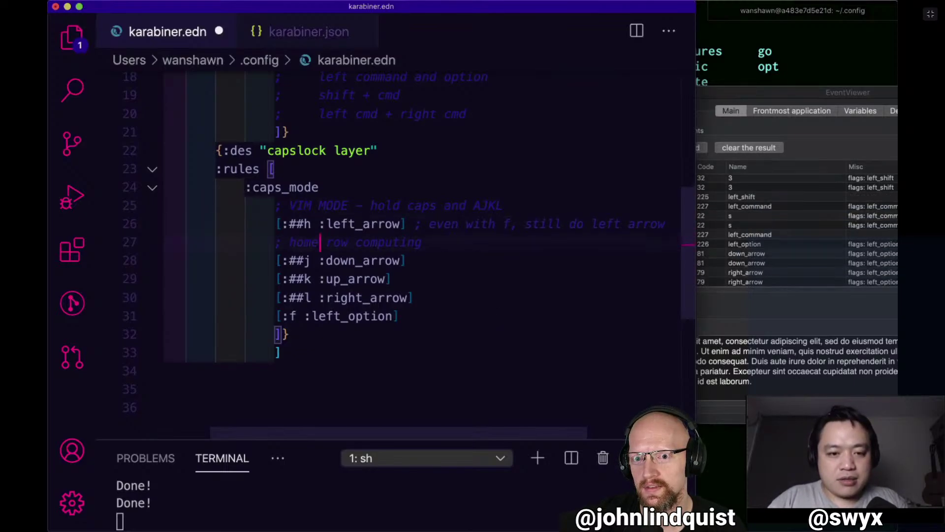
key("alt+Up")
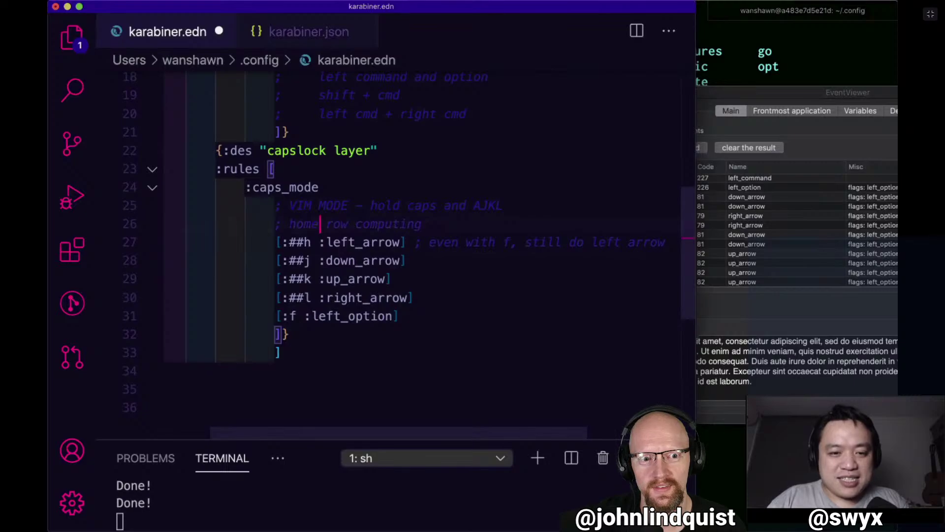
Test moving forward word by word with caps, f and l, from the "home row computing" comment to the :##k rule.
key("alt+Right")
key("alt+Right")
key("alt+Right")
key("alt+Right")
key("alt+Right")
key("alt+Right")
key("alt+Right")
key("alt+Right")
key("alt+Right")
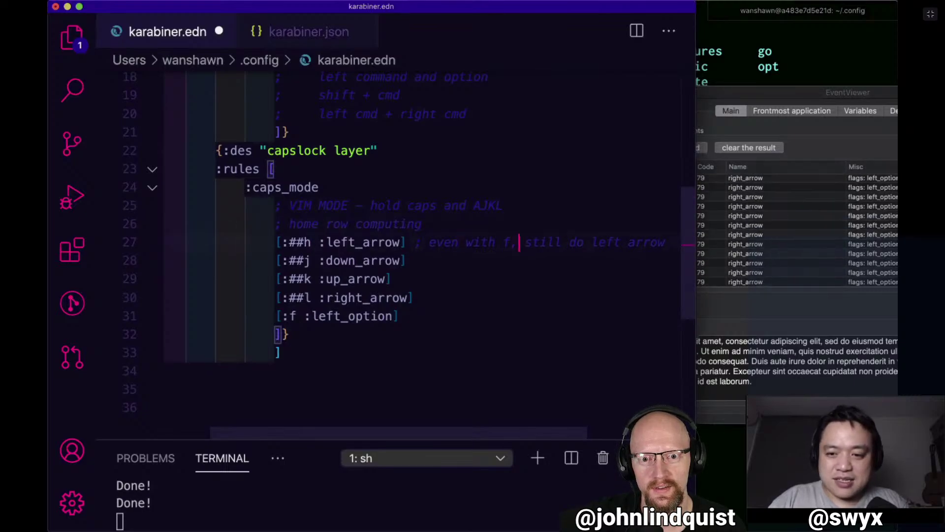
key("alt+Right")
key("alt+Right")
key("alt+Right")
key("alt+Right")
key("alt+Right")
key("alt+Right")
key("Down")
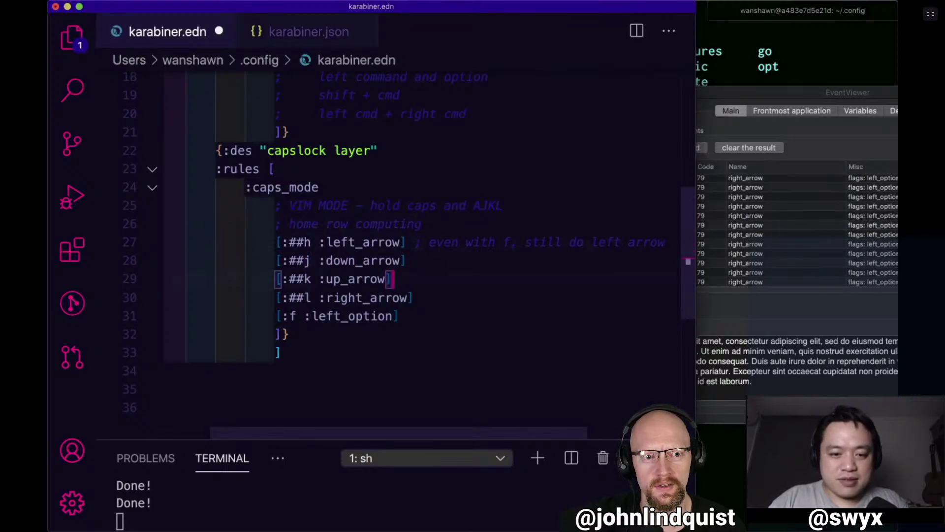
Test moving back word by word with caps, f and h within the :##k rule.
key("alt+Left")
key("alt+Left")
key("alt+Left")
key("alt+Left")
key("alt+Left")
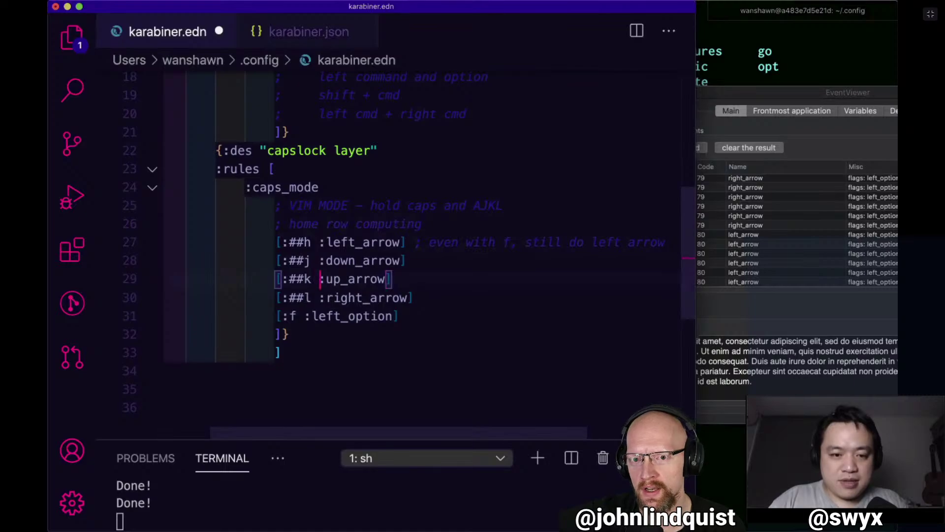
Test moving the :##k :up_arrow line down and up, leave it above the :##j rule, and save the file.
key("alt+Down")
key("alt+Down")
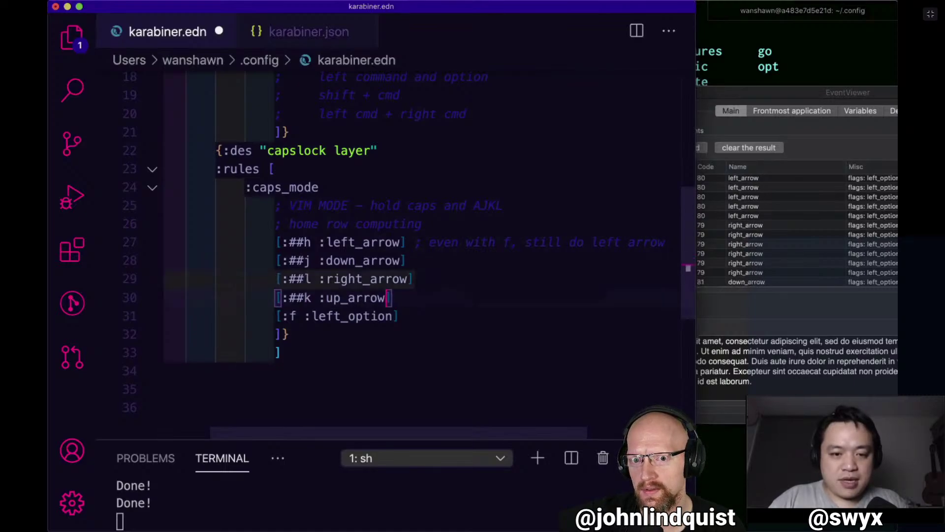
key("alt+Up")
key("alt+Up")
key("alt+Up")
key("alt+Down")
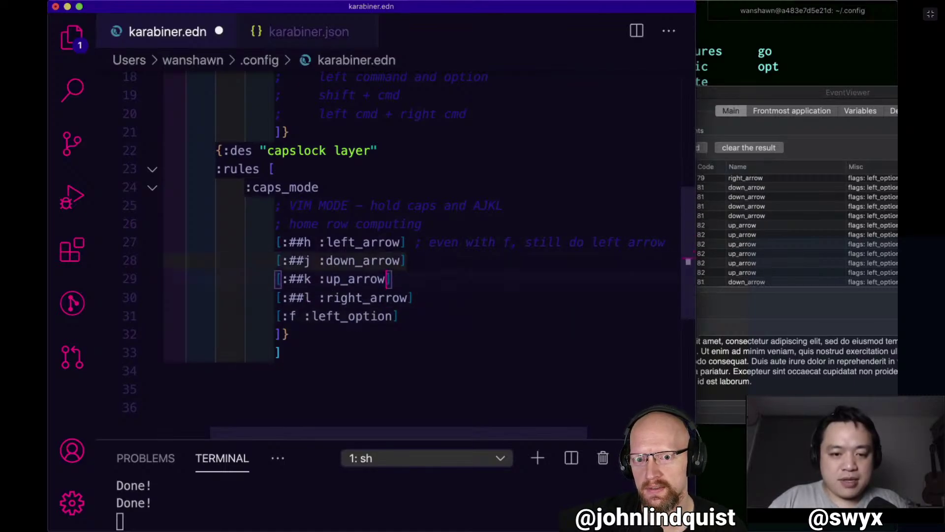
key("alt+Up")
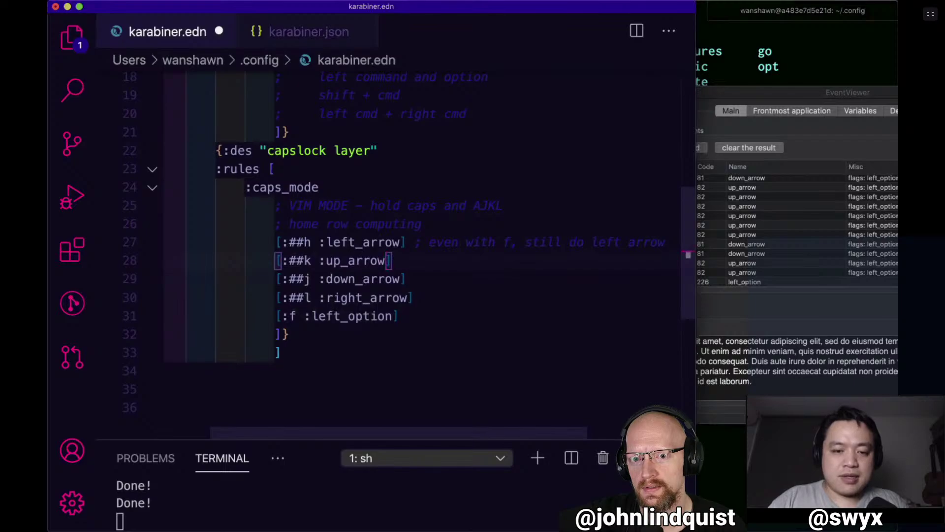
key("Down")
key("Down")
key("Down")
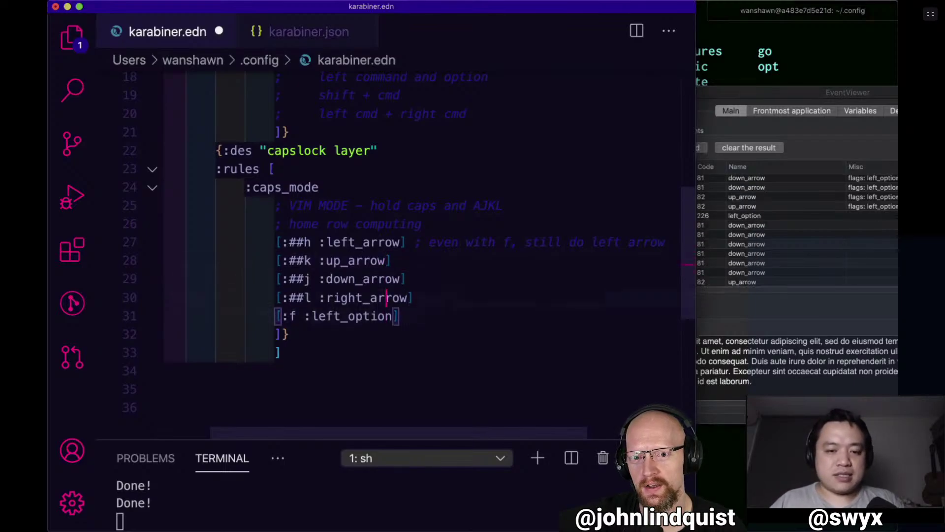
key("Up")
key("super+s")
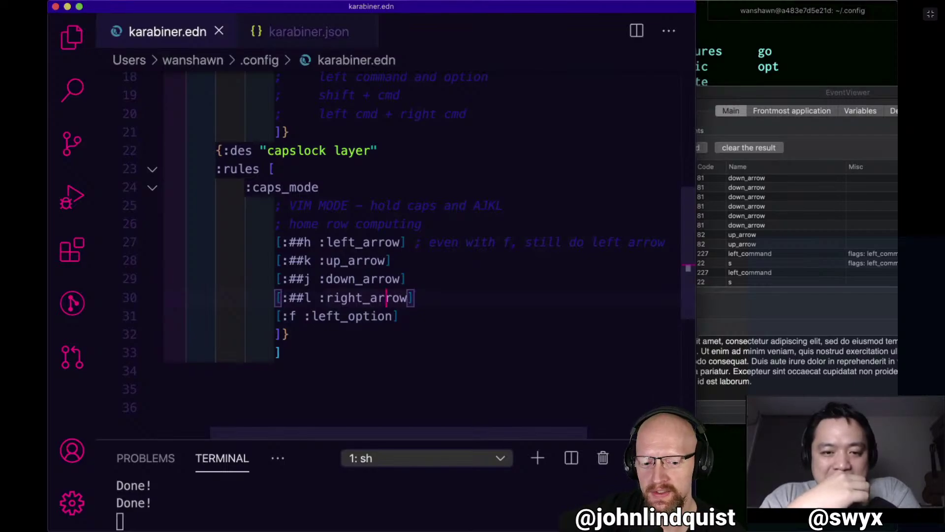
Review the configuration from the :layers definition through the main rules to the capslock layer rules.
scroll(470, 367, "up", 6)
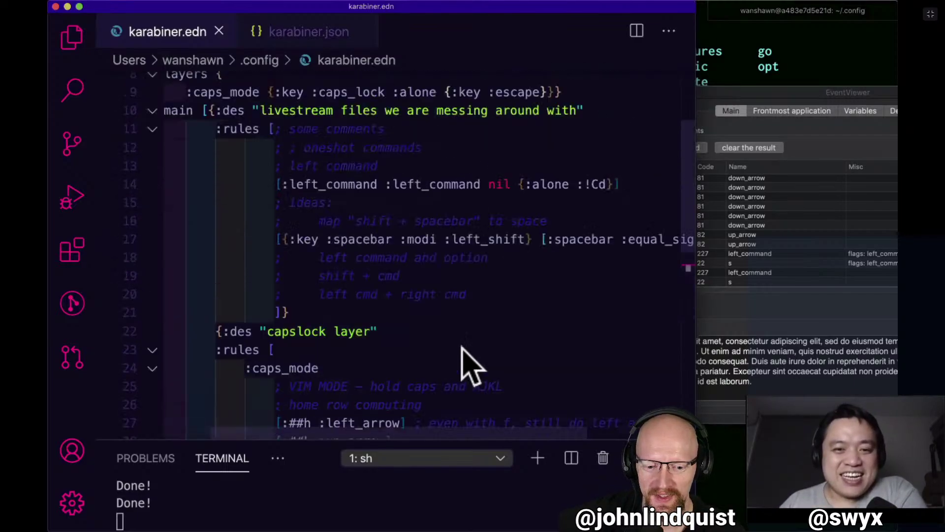
scroll(470, 367, "down", 3)
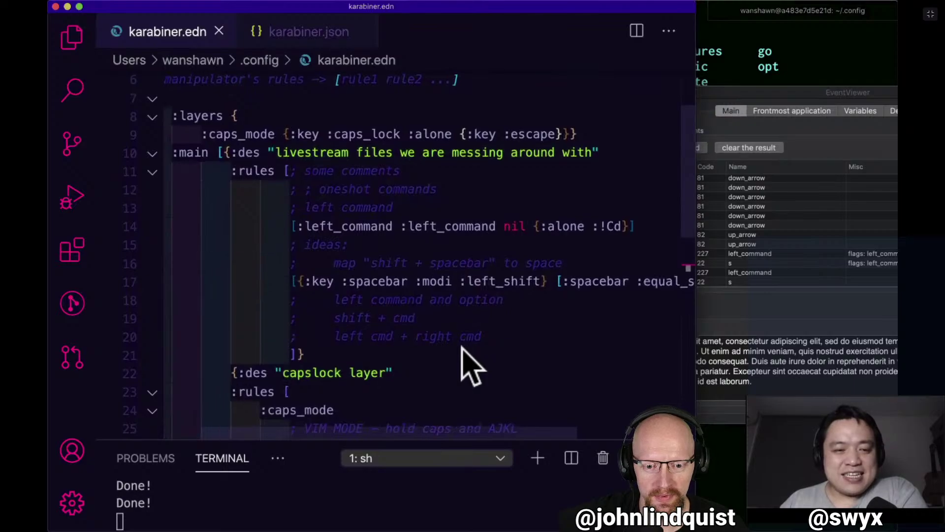
scroll(470, 366, "up", 3)
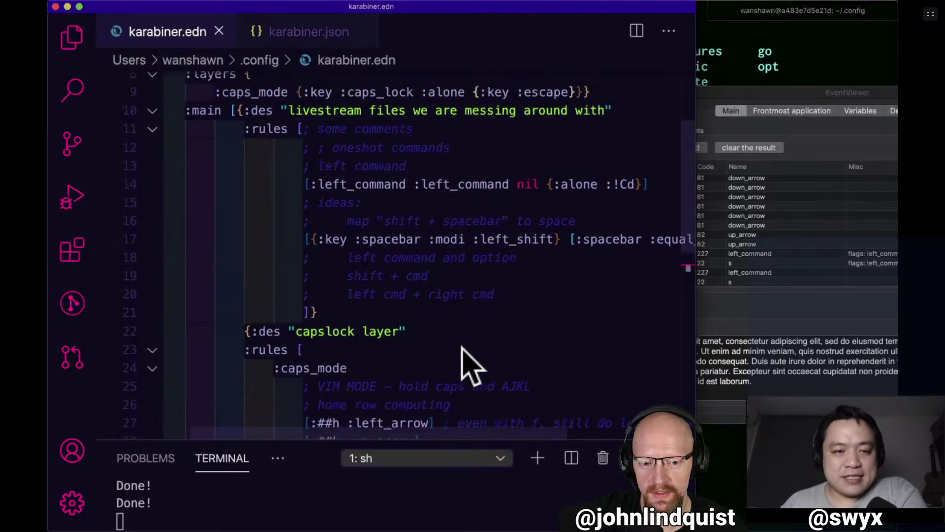
scroll(470, 366, "down", 8)
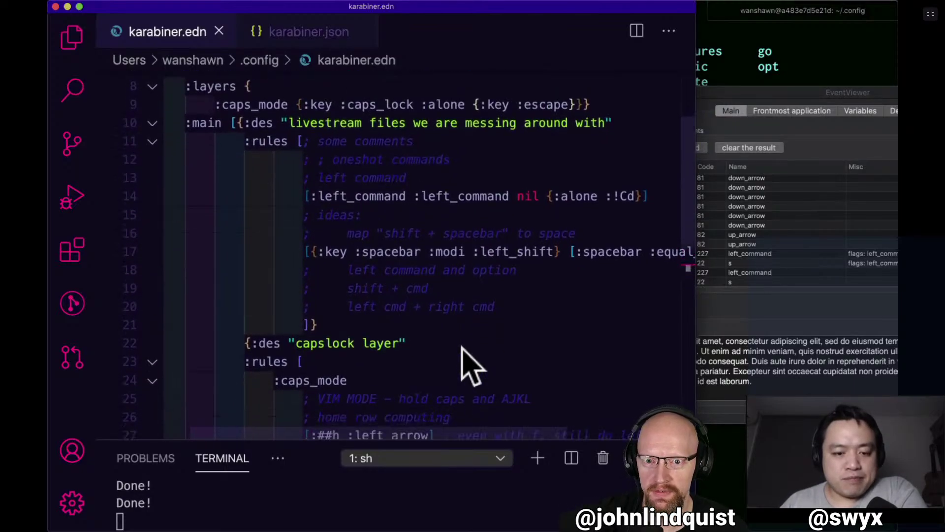
scroll(463, 347, "down", 3)
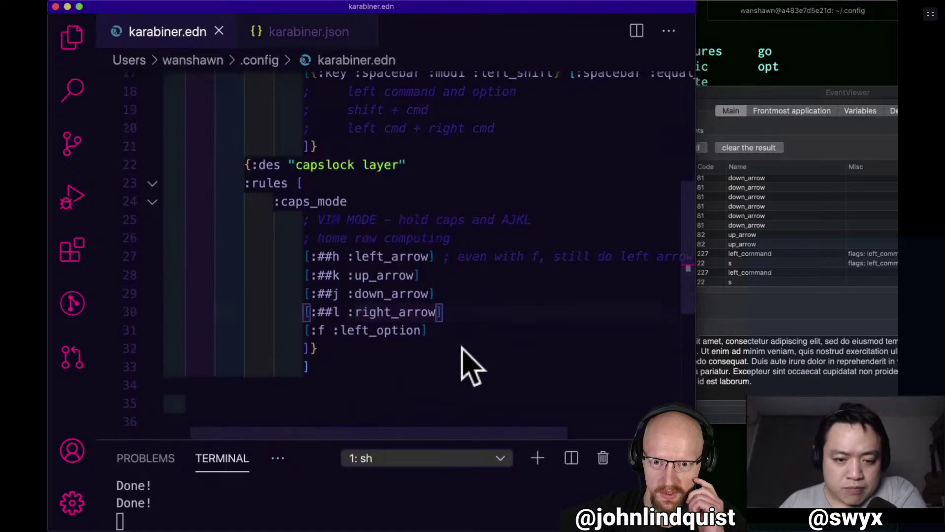
scroll(462, 347, "up", 3)
scroll(460, 340, "down", 4)
scroll(460, 333, "down", 1)
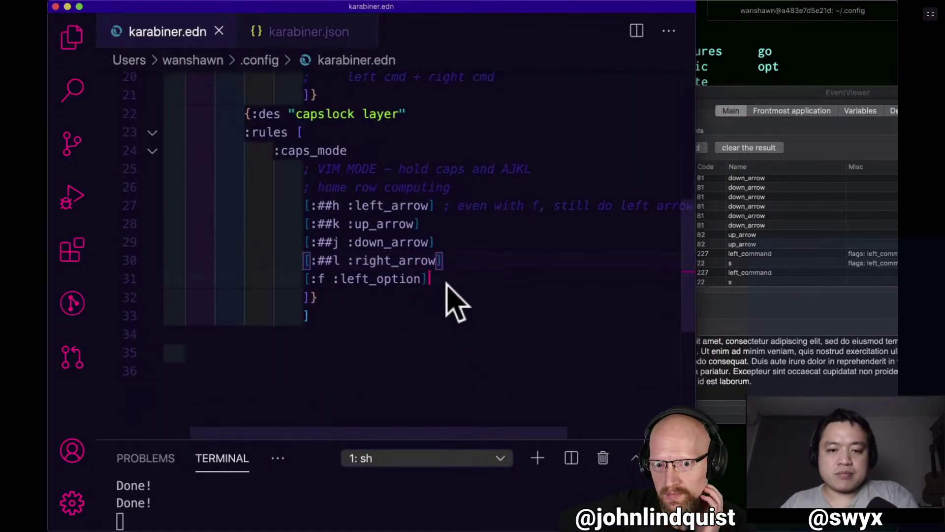
Duplicate the :f :left_option rule, change the copy to [:d :left_shift], and save the file.
left_click(446, 279)
key("shift+alt+Down")
key("alt+BackSpace")
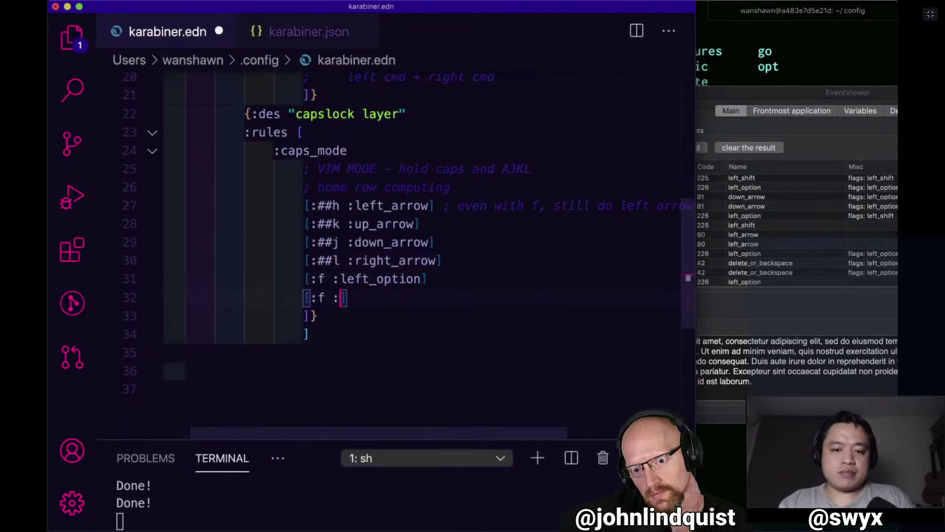
type("left_shi")
key("Tab")
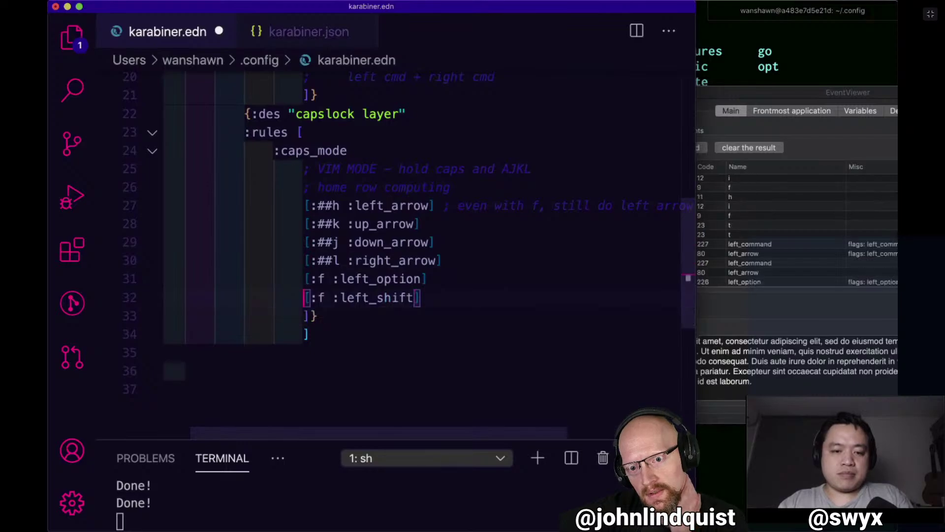
key("alt+Left")
key("alt+Left")
key("Right")
key("BackSpace")
type("d")
key("super+s")
Test left shift with caps and d, selecting backward with h from the end of the :##l rule to "right".
key("Escape")
key("Up")
key("Up")
key("End")
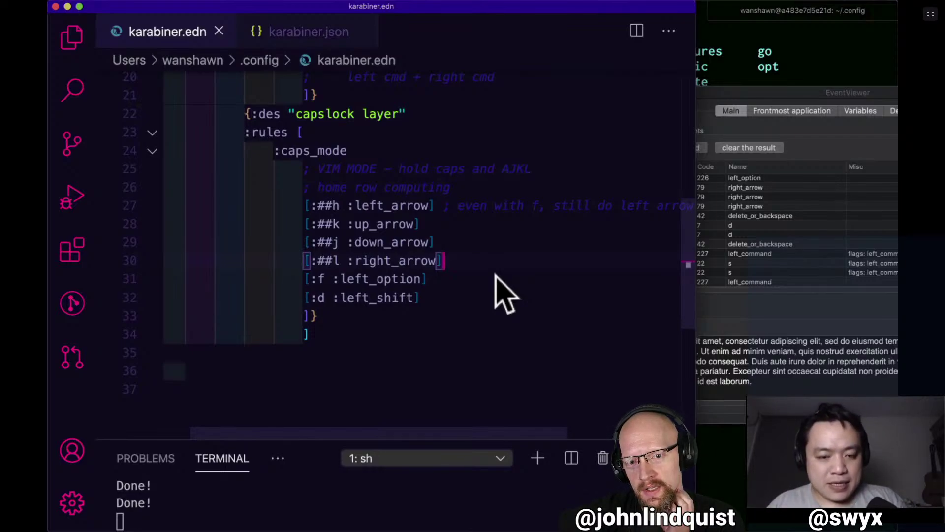
key("shift")
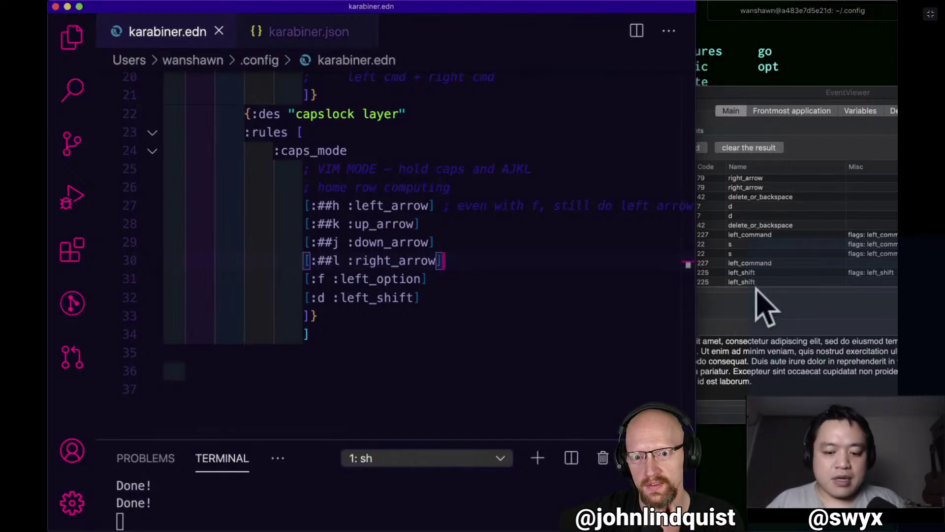
key("shift")
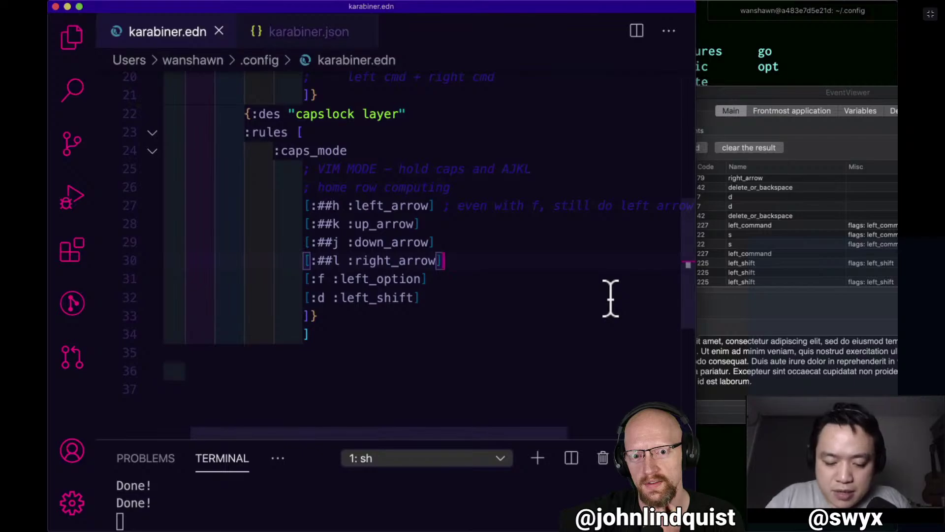
key("Left")
key("Left")
key("Left")
key("Left")
key("Left")
key("Left")
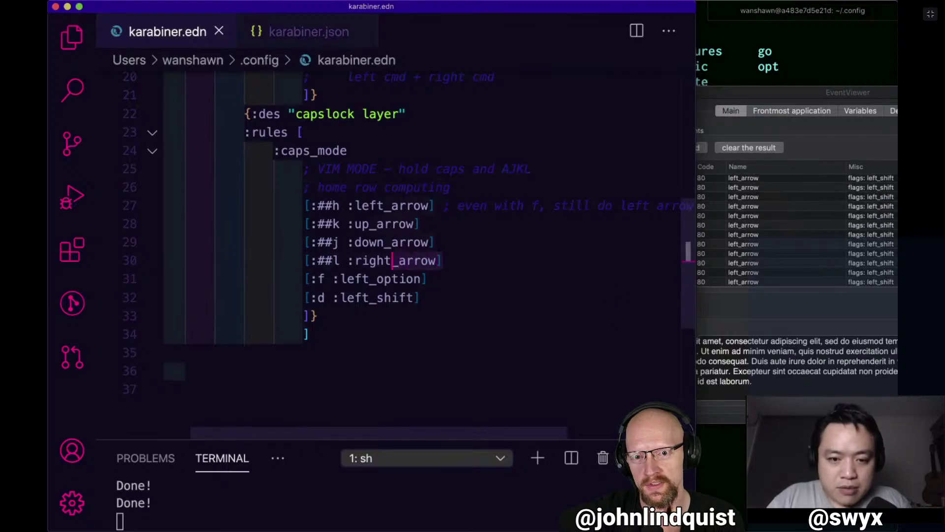
Test extending the selection with caps, d and j, k or l, down a few lines and up into the "VIM MODE" comment.
key("Down")
key("Down")
key("Down")
key("Up")
key("Up")
key("Up")
key("Up")
key("Up")
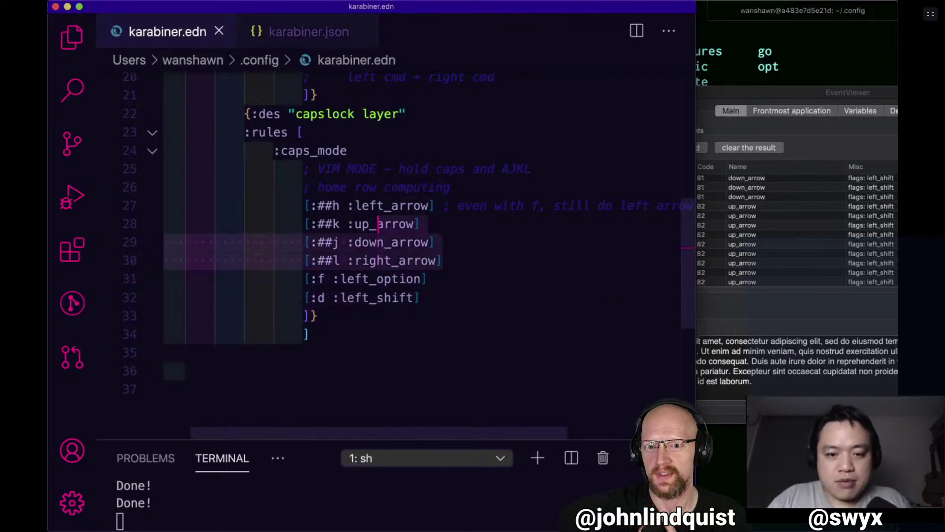
key("shift+Up")
key("shift+Up")
key("shift+Up")
key("shift+Right")
key("shift+Right")
key("shift+Right")
key("shift+Right")
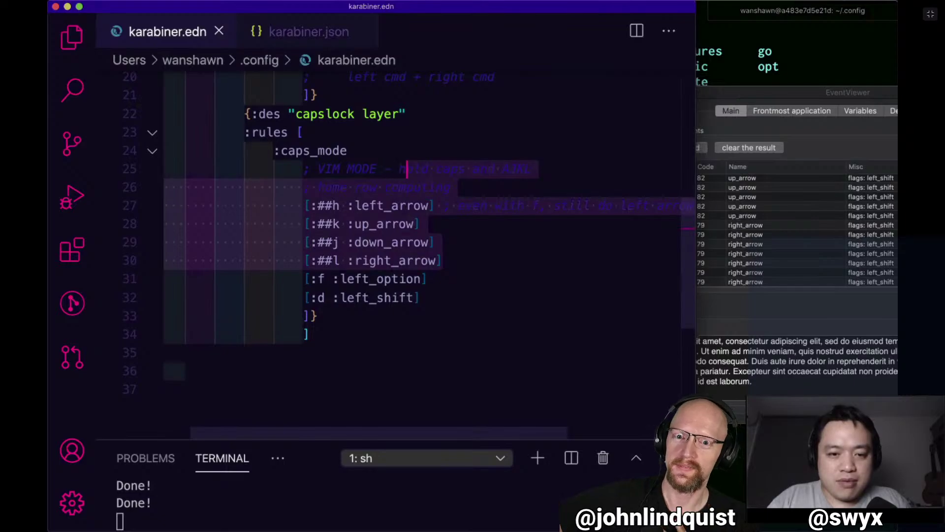
Test shrinking and growing the selection with caps, d and j or k between the "VIM MODE" comment and the rules below.
key("shift+Up")
key("shift+Up")
key("shift+Down")
key("shift+Down")
key("shift+Down")
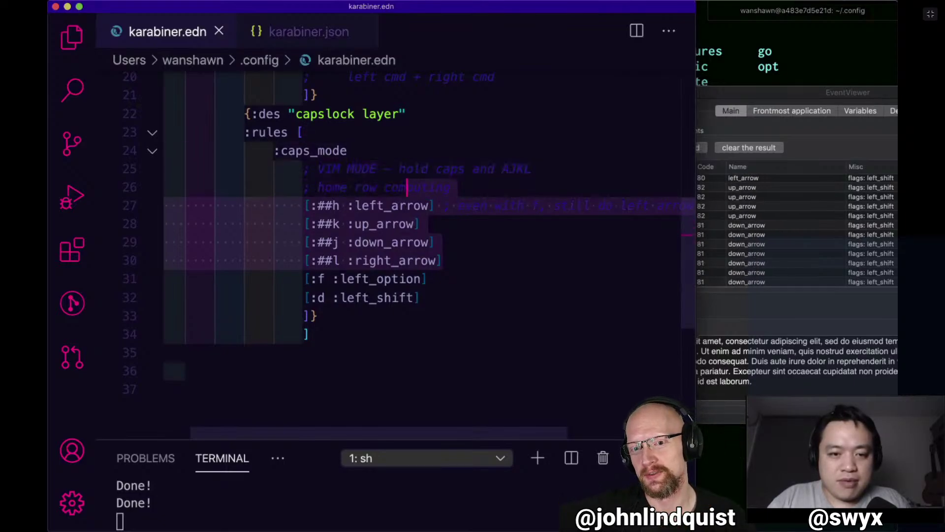
key("shift+Down")
key("shift+Down")
key("shift+Down")
key("shift+Down")
key("shift+Down")
key("shift+Down")
key("shift+Up")
key("shift+Up")
key("shift+Up")
key("shift+Up")
key("shift+Up")
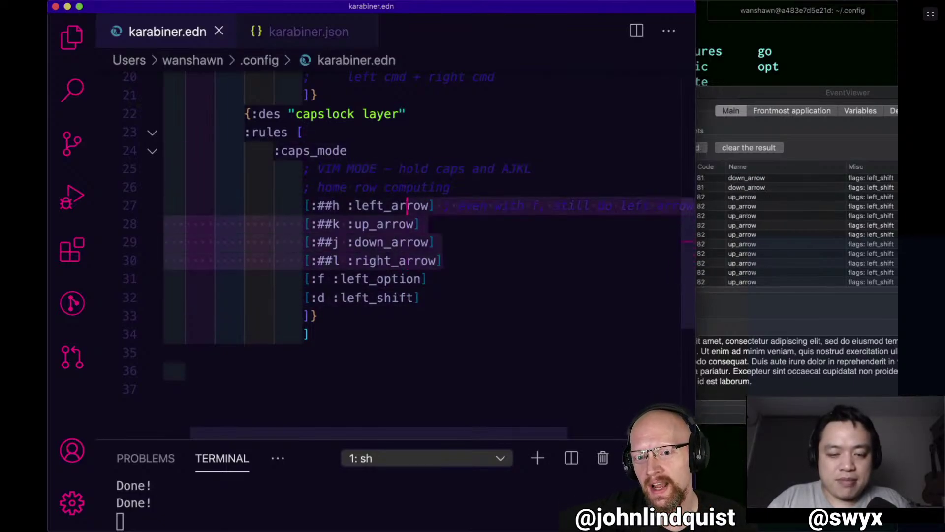
key("shift+Up")
key("shift+Up")
key("shift+Down")
key("shift+Down")
key("shift+Down")
key("shift+Down")
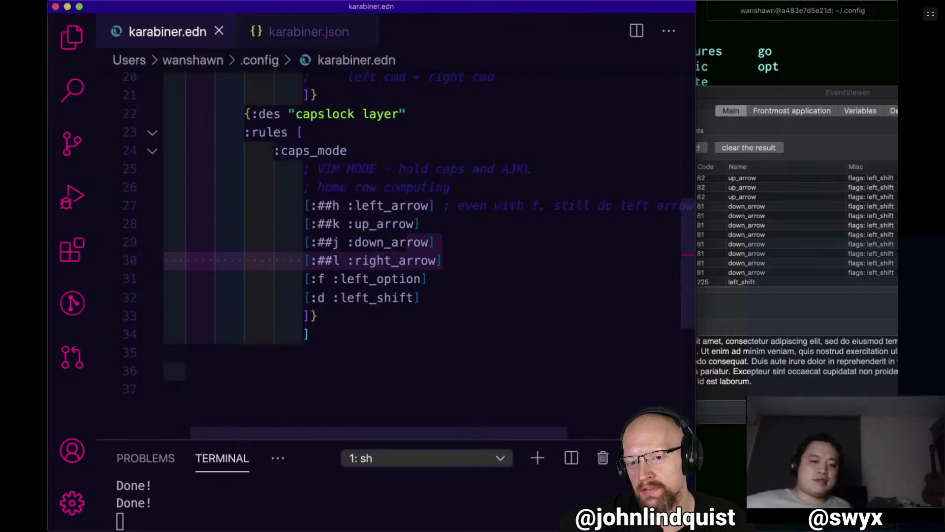
left_click(438, 312)
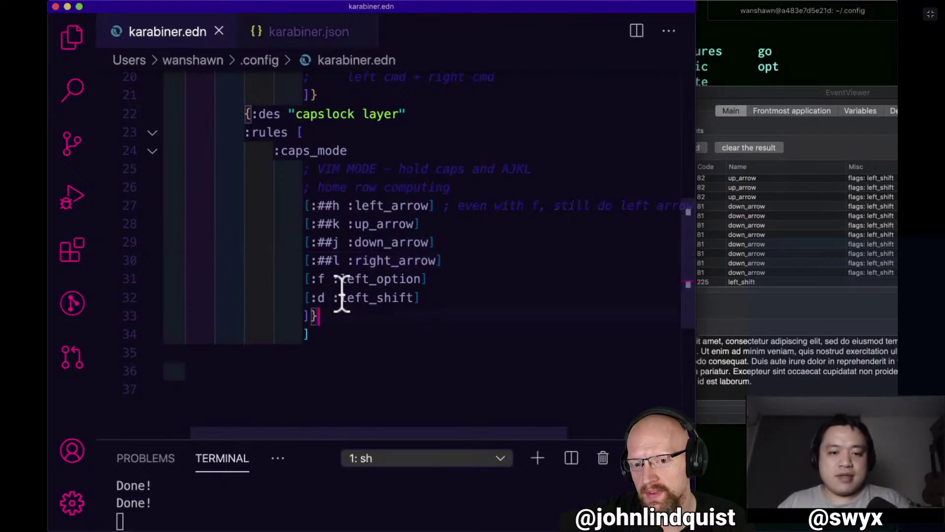
Try to insert "#" after "[:" in the :f and :d rules by selecting matching occurrences.
left_click(315, 279)
key("shift+Left")
key("shift+Left")
key("cmd+d")
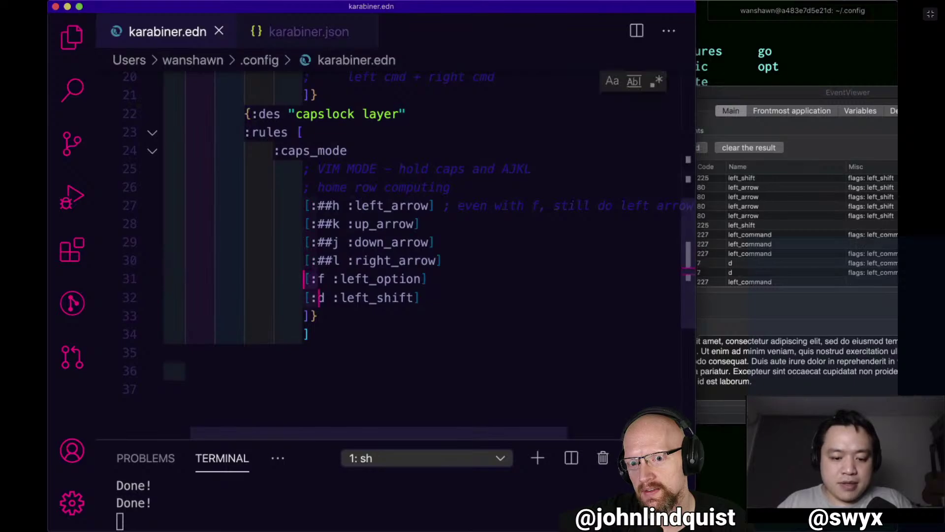
key("cmd+d")
key("Right")
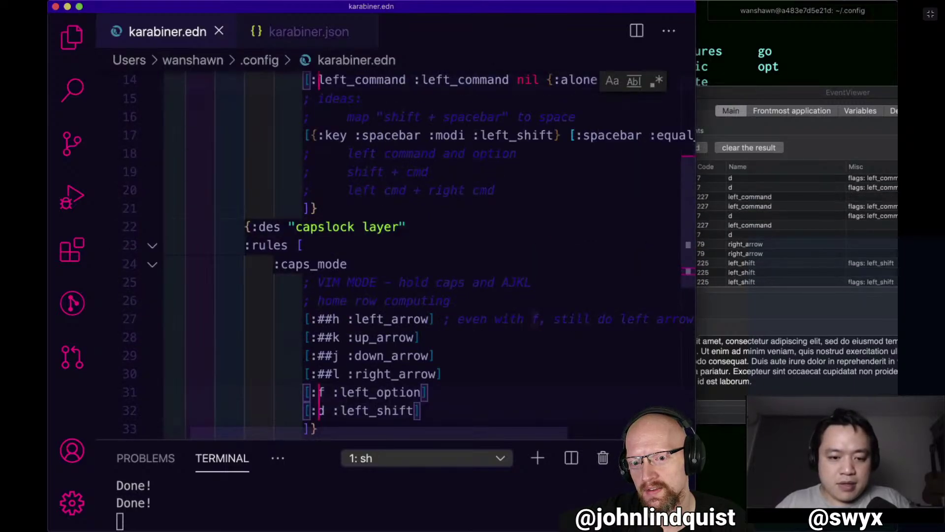
type("#")
key("cmd+z")
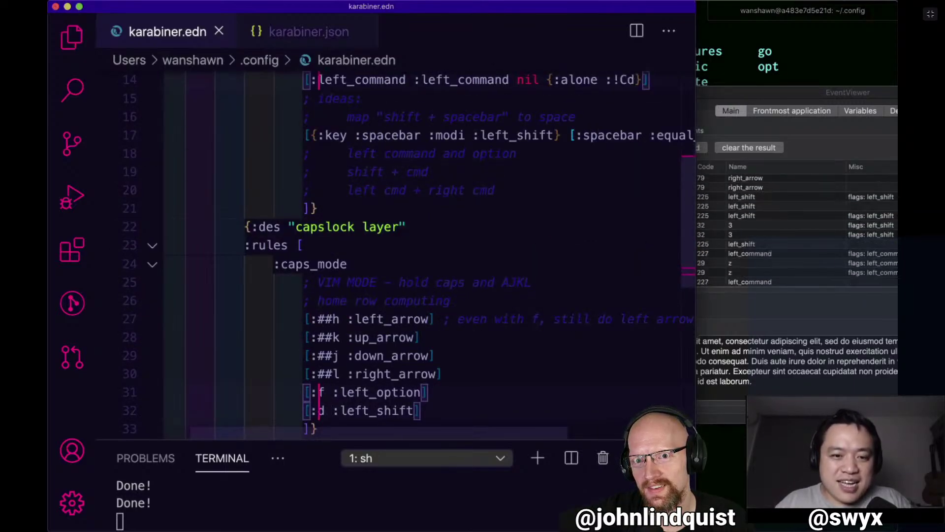
Change the option and shift rules to [:#f :left_option] and [:#d :left_shift], and save the file.
scroll(321, 275, "up", 4)
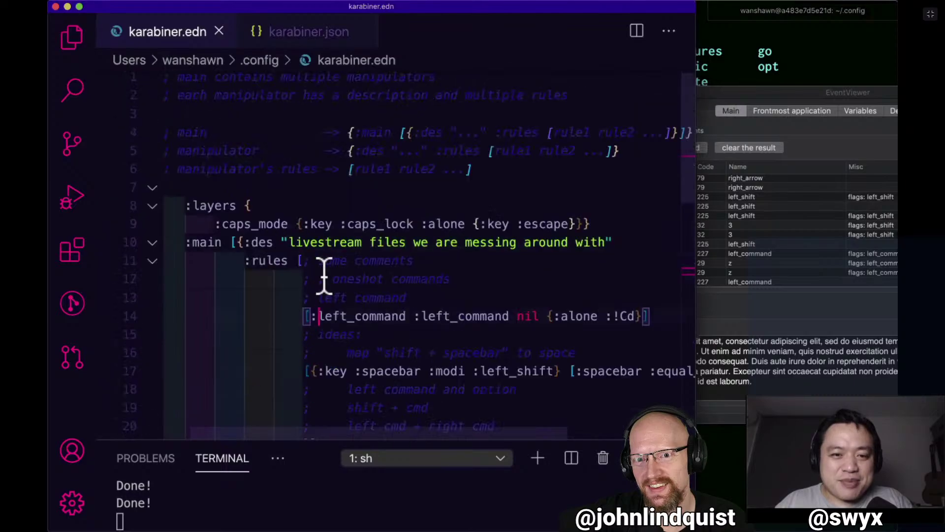
scroll(325, 276, "down", 10)
scroll(334, 197, "left", 2)
scroll(340, 163, "up", 3)
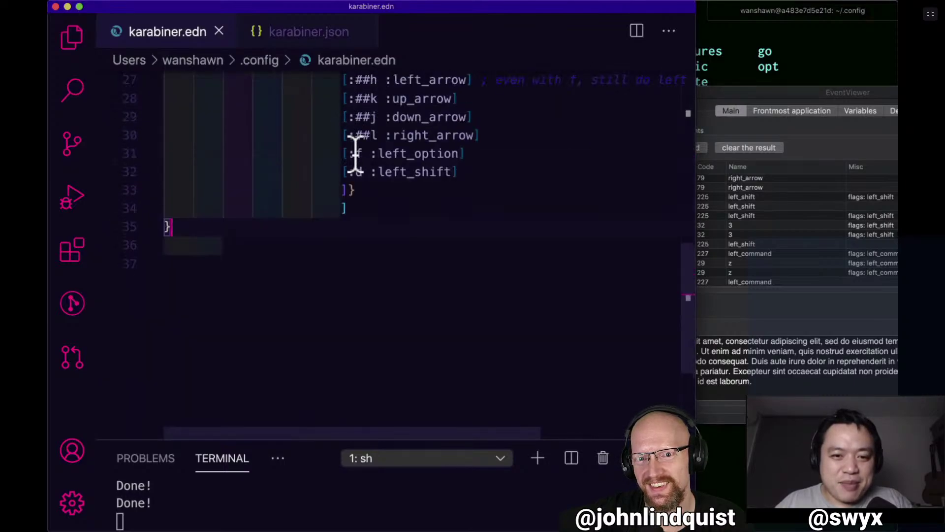
left_click(355, 153)
type("#")
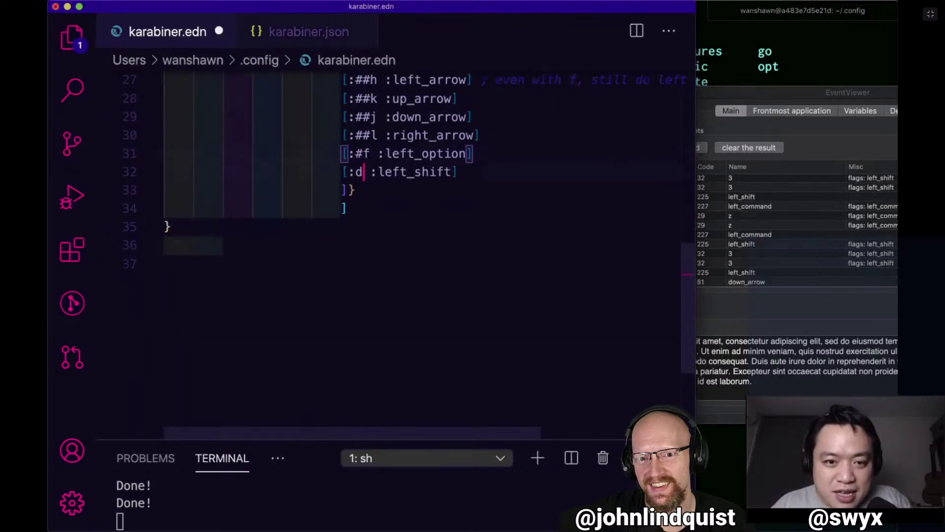
key("Down")
key("Left")
type("#")
key("super+s")
Add a second # to both rules, making them [:##f :left_option] and [:##d :left_shift], and save the file.
scroll(392, 274, "up", 3)
key("Up")
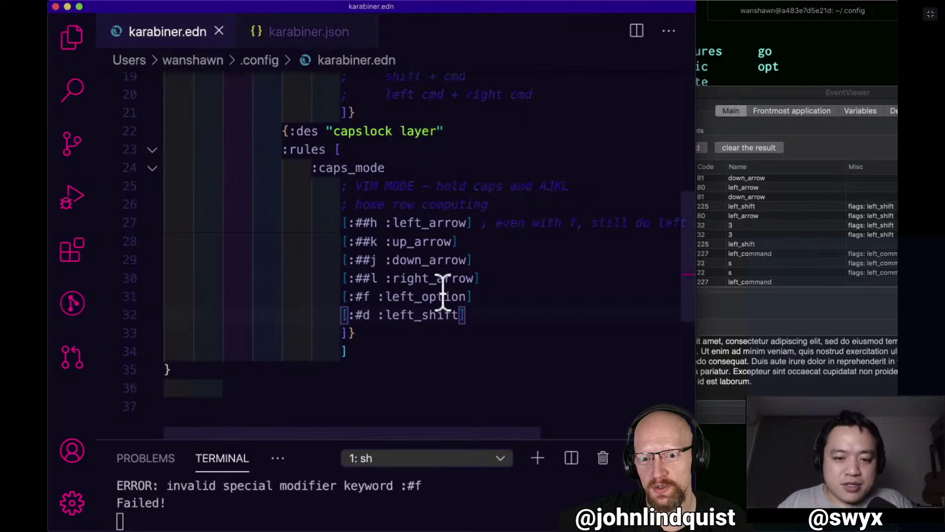
type("#")
key("Down")
key("Left")
type("#")
key("super+s")
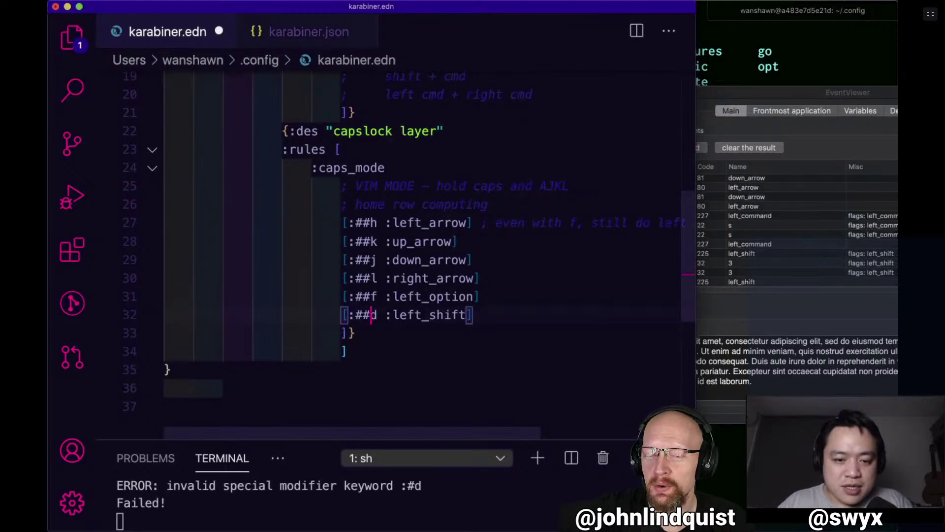
key("Up")
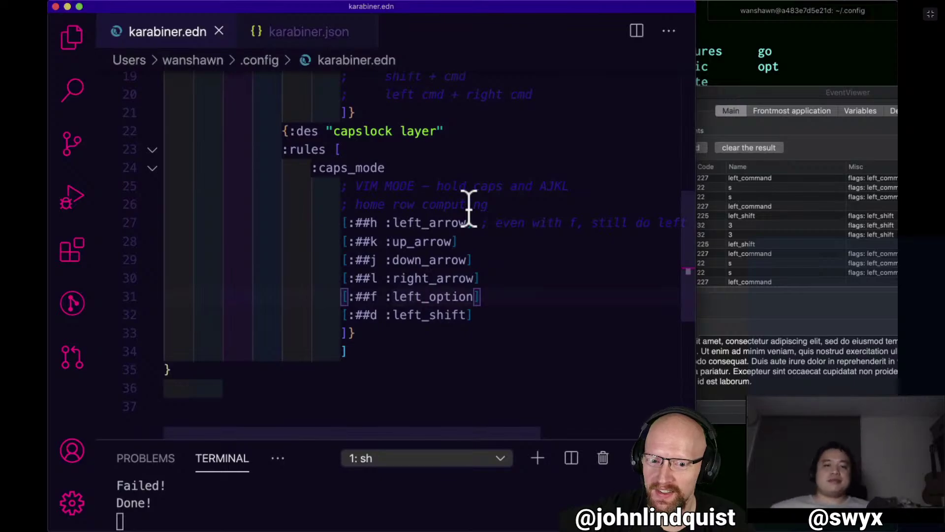
Test caps with f, d and h, selecting word by word backward from the end of the :##d rule.
left_click(447, 266)
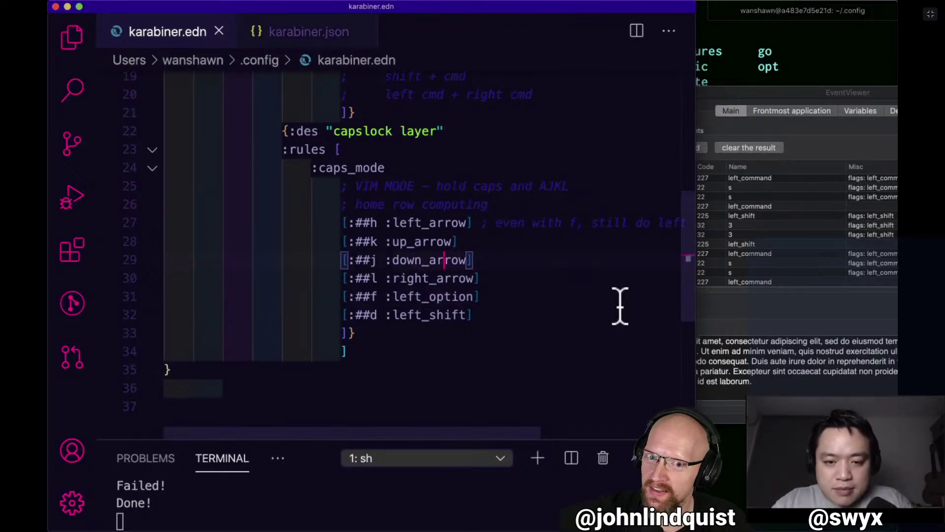
key("alt")
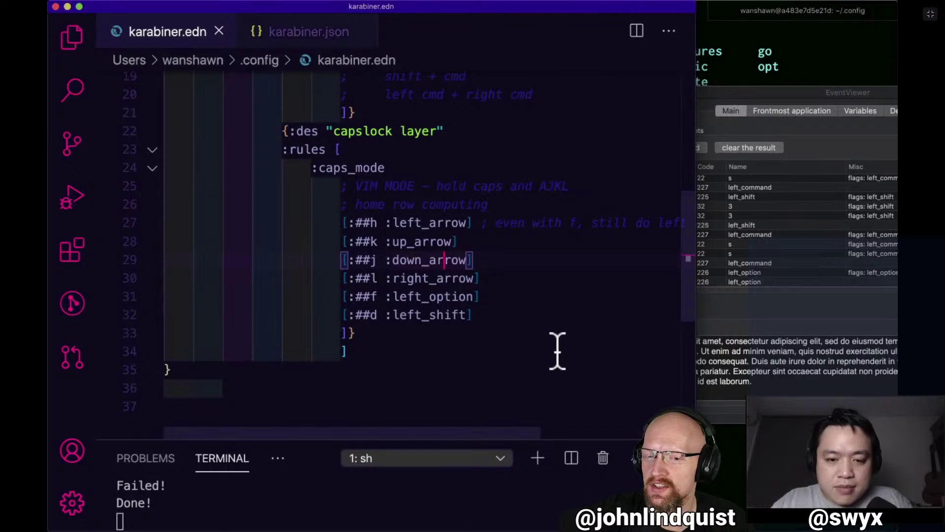
left_click(416, 295)
left_click(492, 311)
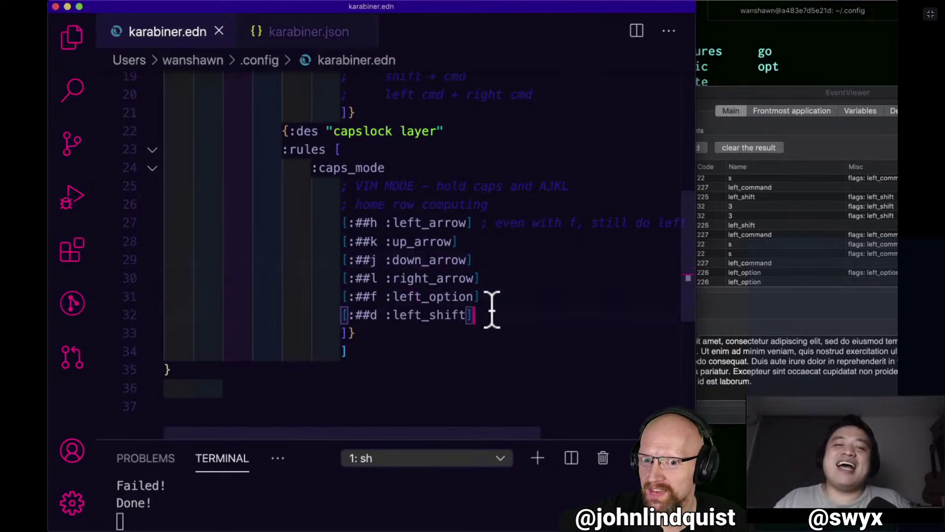
key("alt+shift+Left")
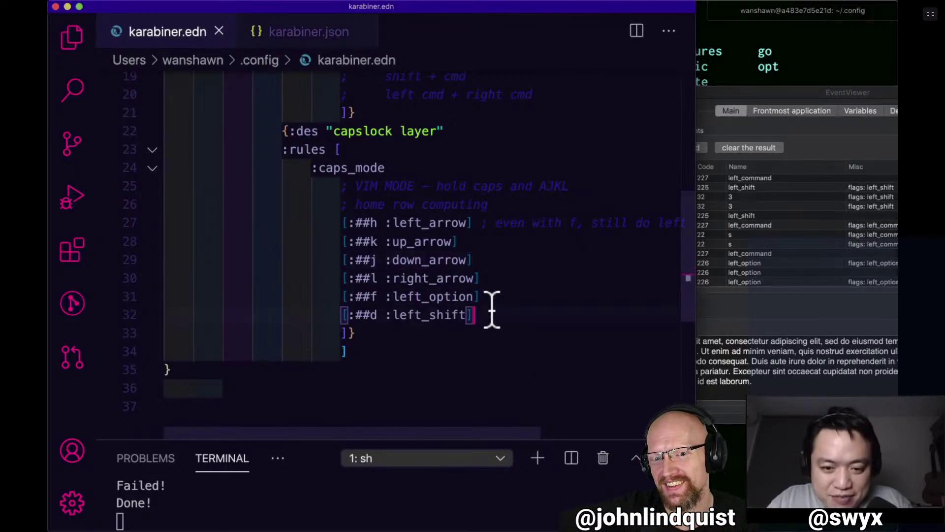
key("alt+shift+Left")
key("alt+shift+Left")
key("alt+shift+Left")
key("alt+shift+Left")
key("alt+shift+Left")
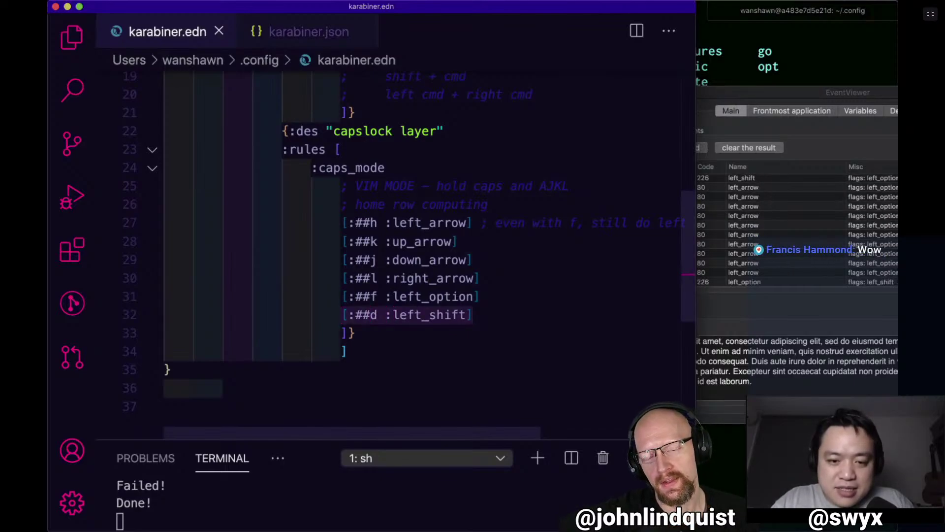
Test caps with d and h, j, k, l by adjusting the selection around the :##d rule, and clear it.
key("shift+Down")
key("shift+Left")
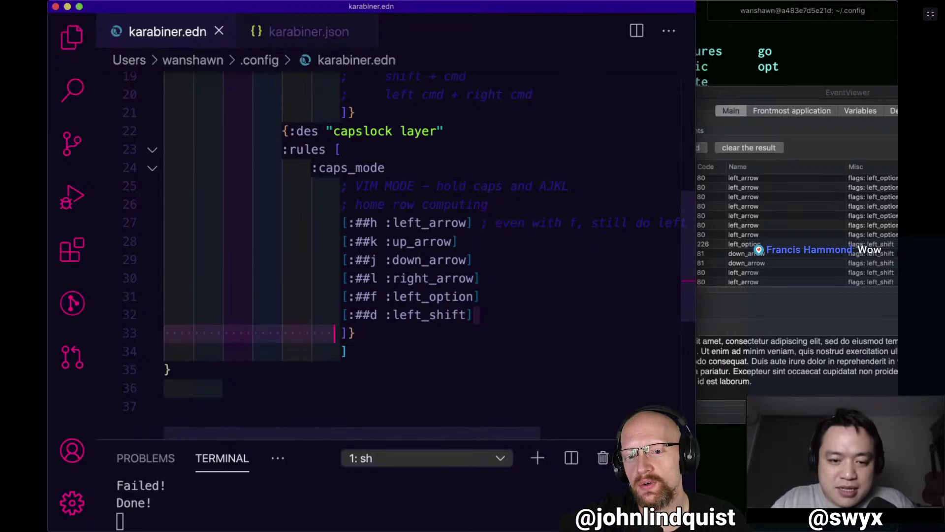
key("shift+Left")
key("shift+Up")
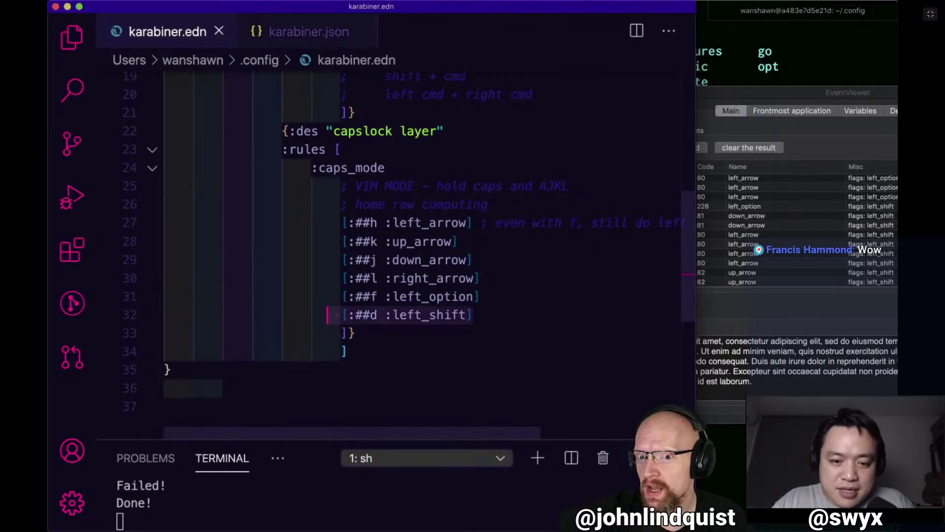
key("shift+Right")
key("shift+Right")
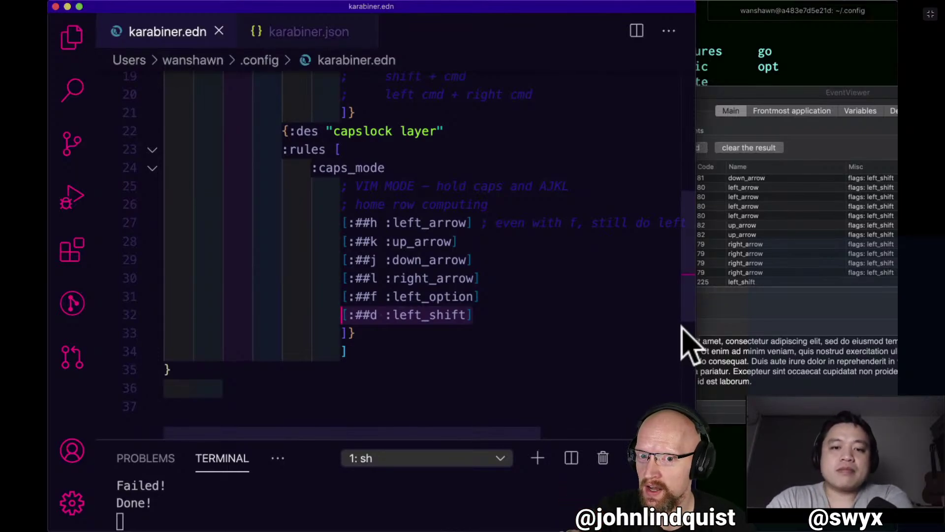
left_click(571, 203)
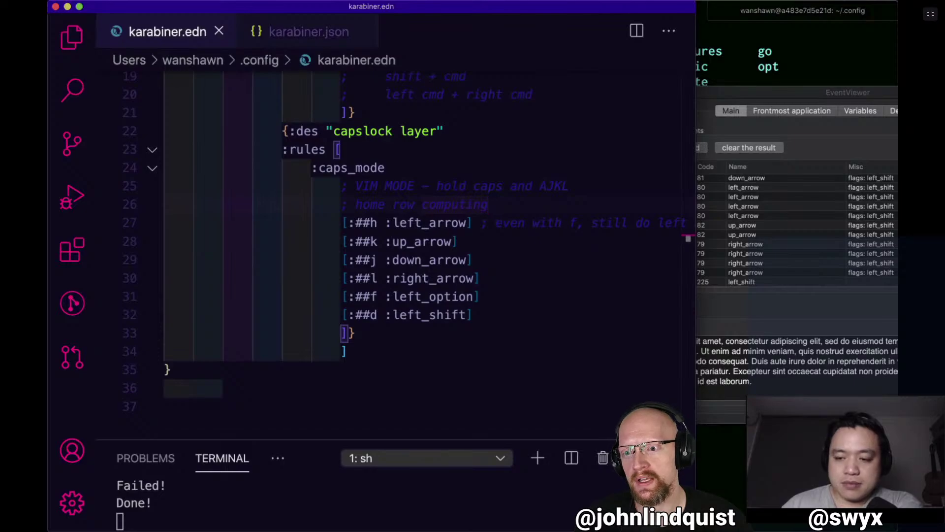
key("super+Tab")
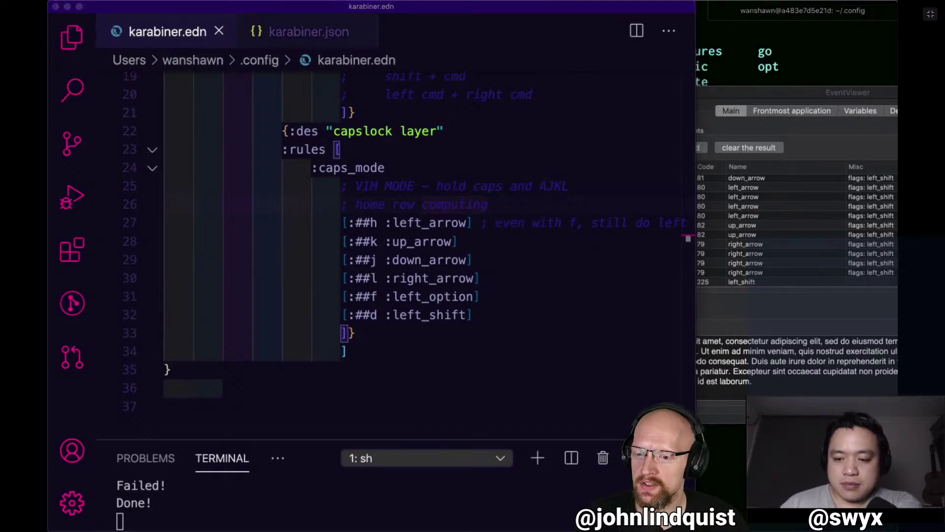
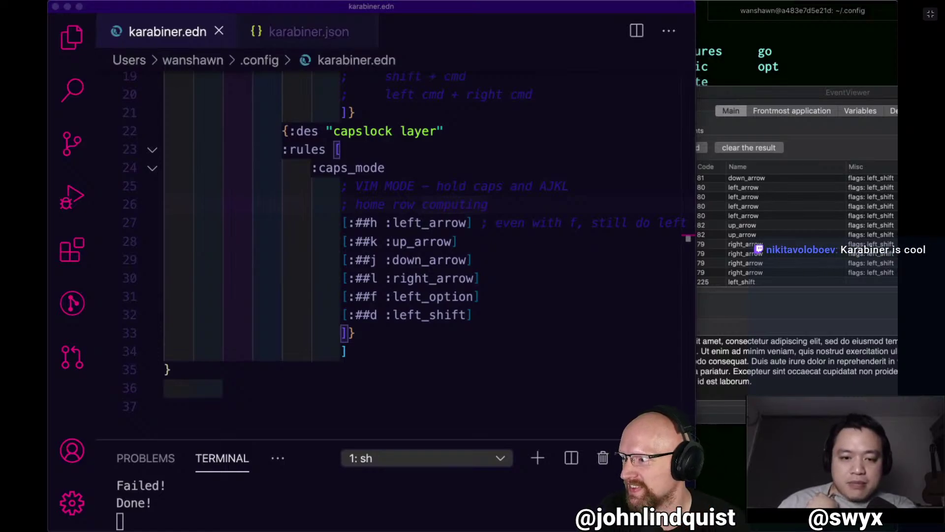
Review the configuration from the :layers definition down to the end of the selected capslock layer rules.
left_click(569, 337)
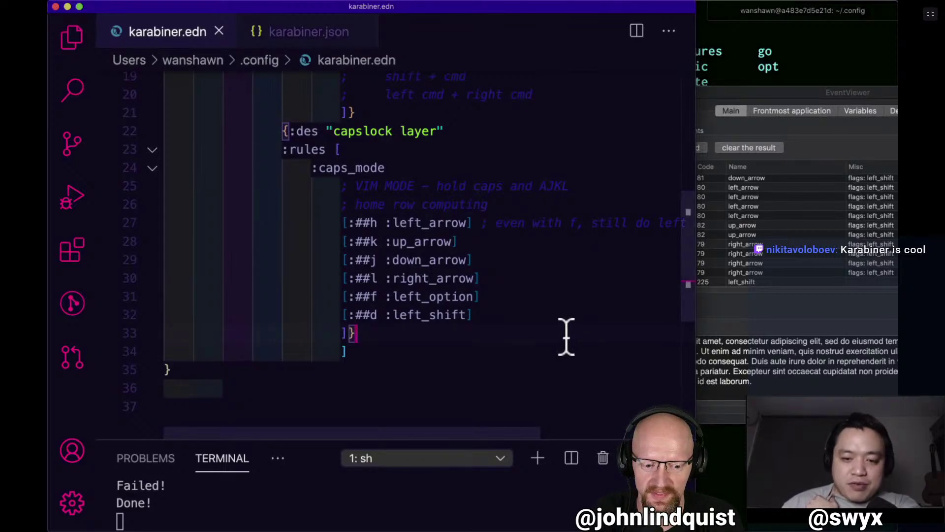
left_click(523, 345)
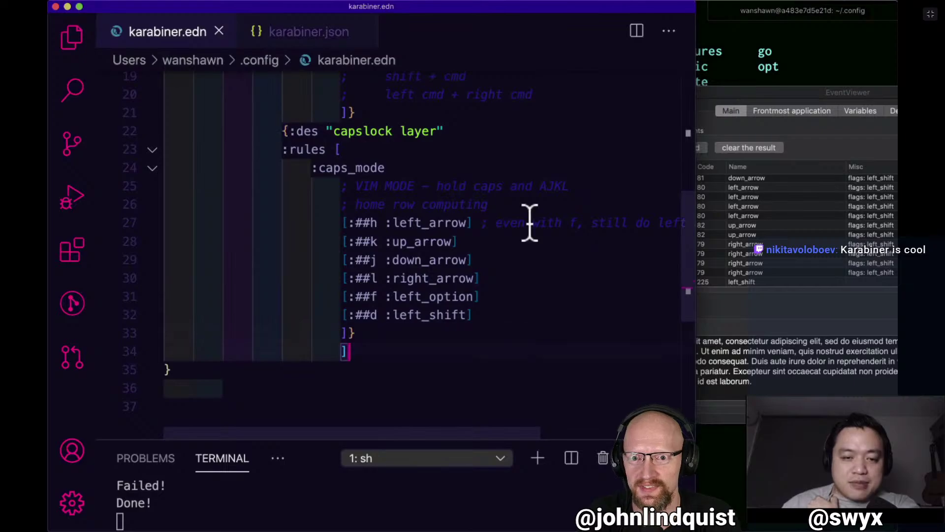
left_click(533, 196, "shift")
scroll(533, 195, "up", 6)
scroll(533, 195, "down", 4)
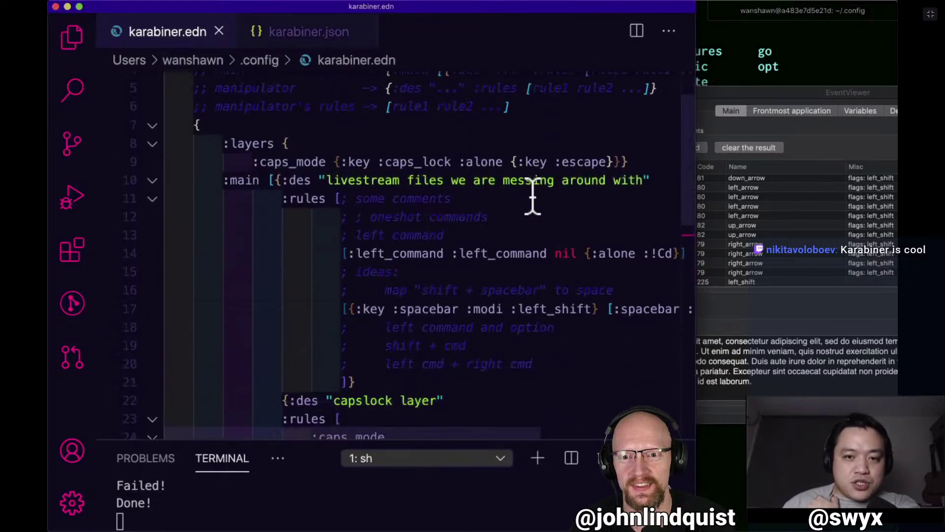
scroll(533, 196, "down", 5)
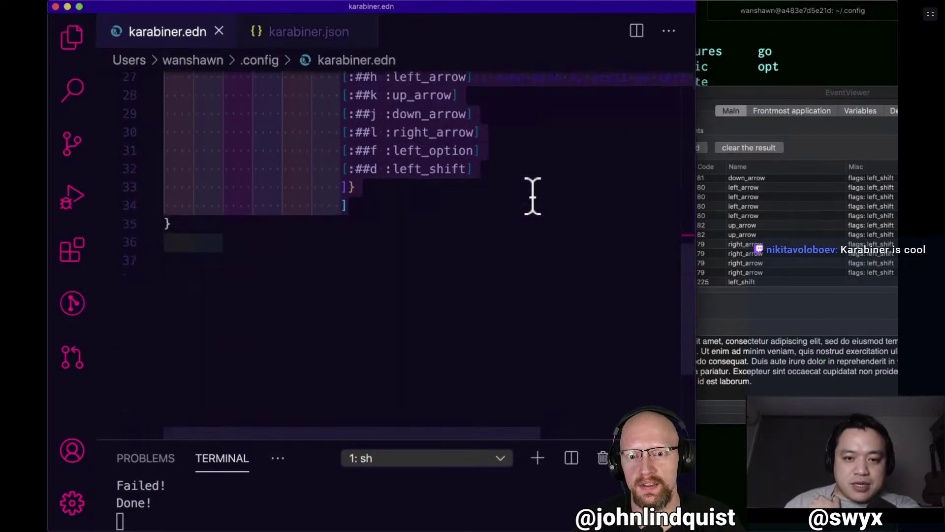
scroll(533, 195, "up", 4)
scroll(533, 195, "down", 2)
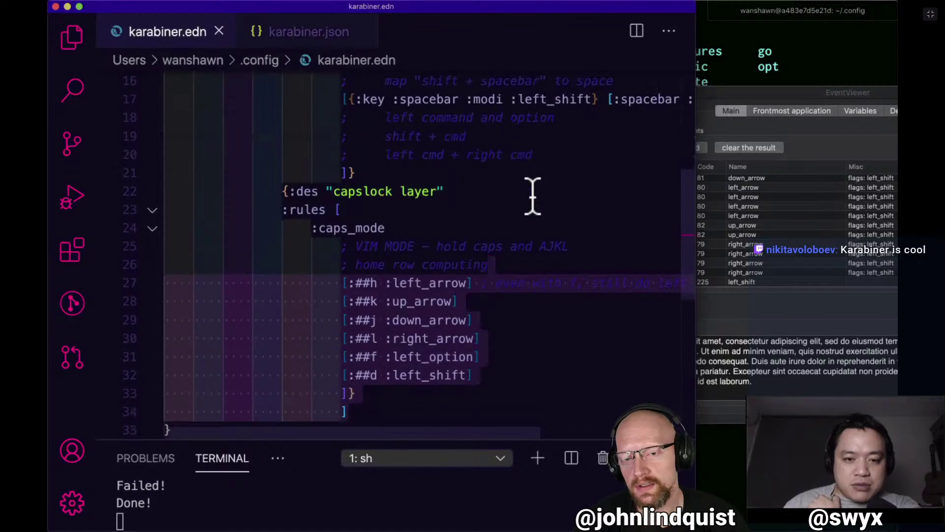
left_click(497, 261)
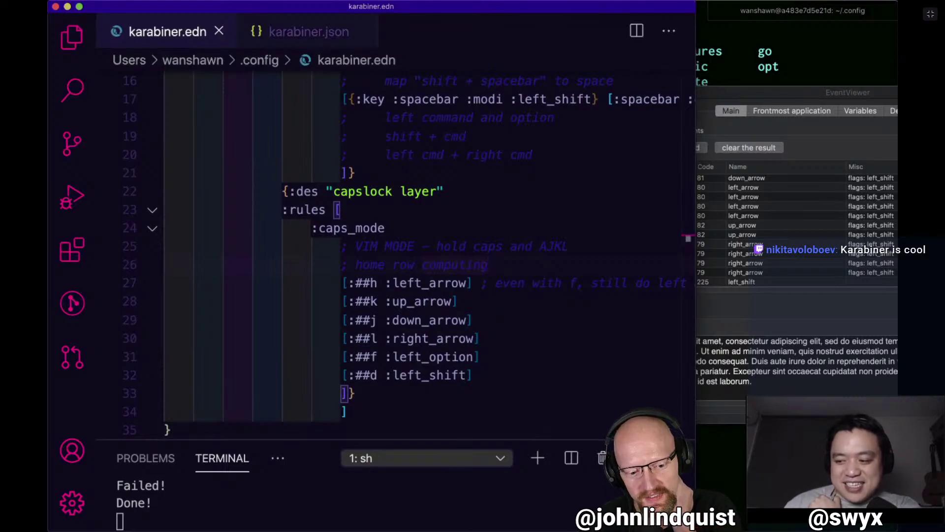
Switch to the livestream chat and send the message "hello!".
key("super+Tab")
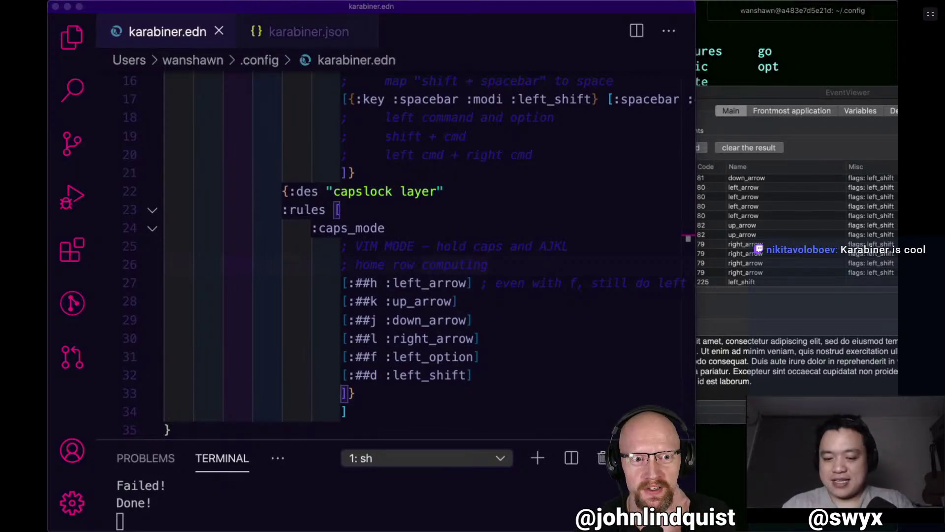
key("h")
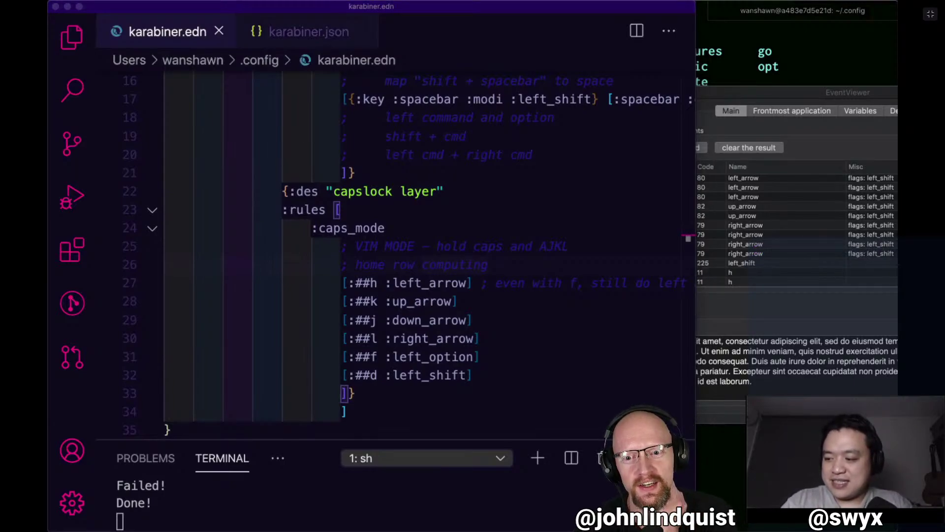
key("e")
key("l")
key("l")
key("o")
key("shift+1")
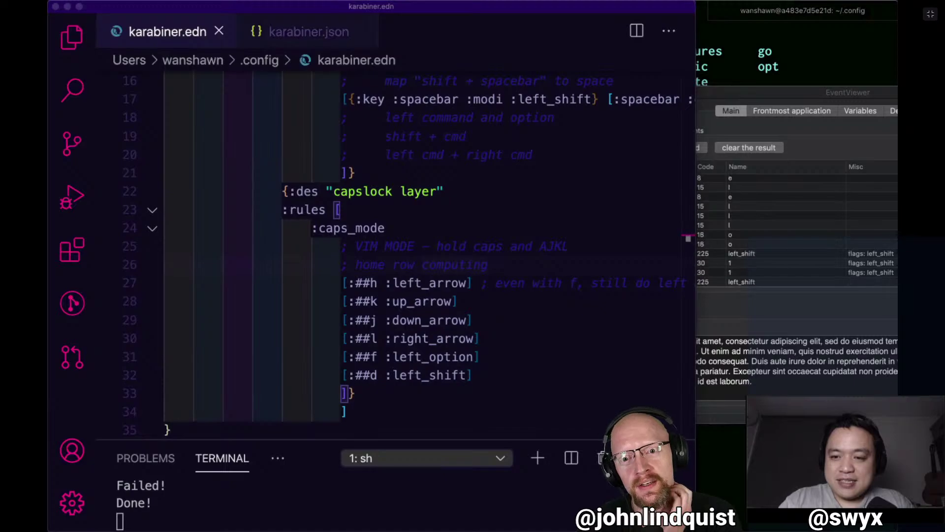
key("Return")
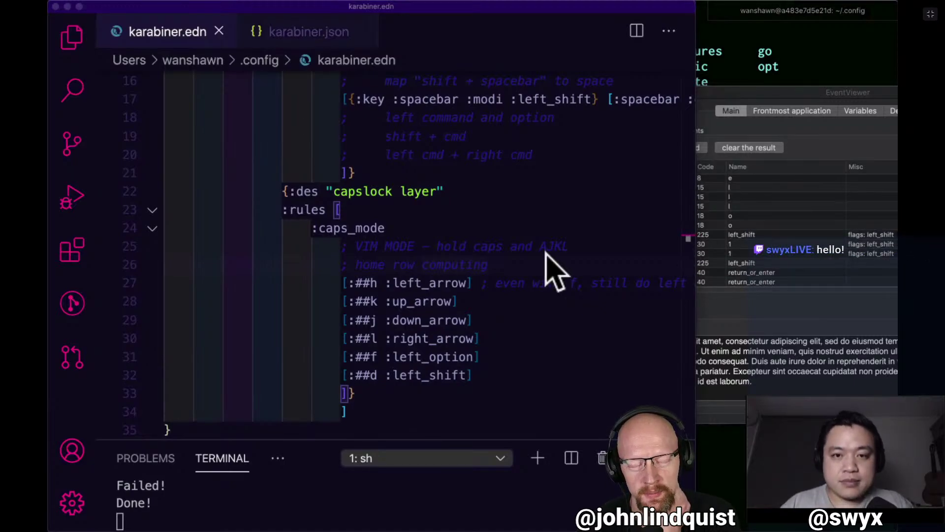
key("super+Tab")
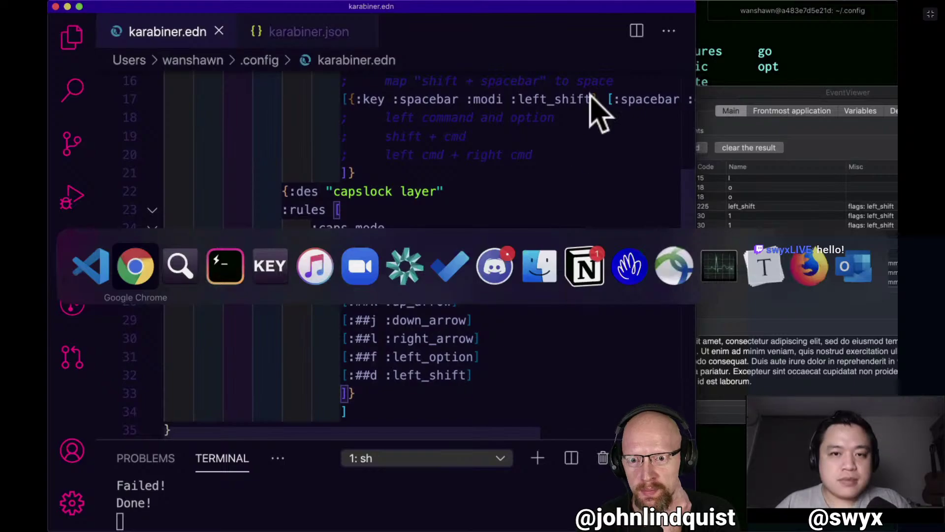
key("super+r")
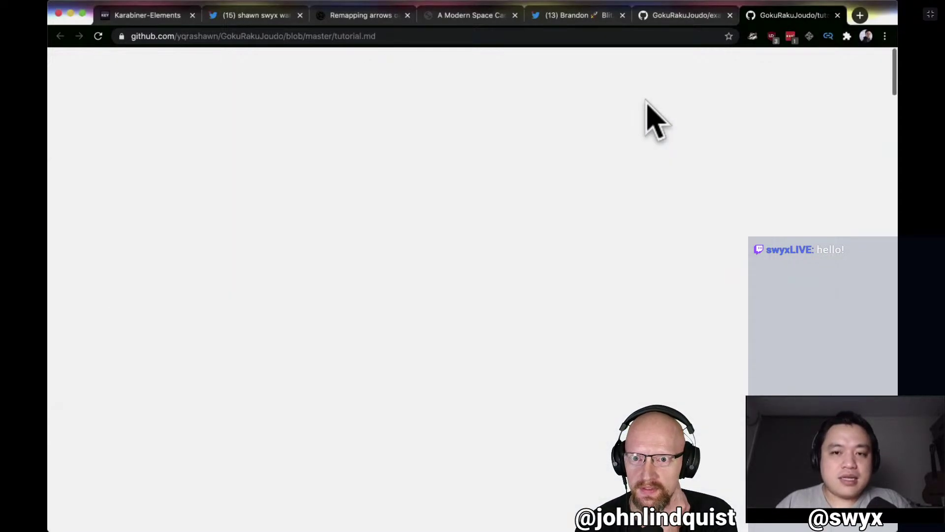
left_click(197, 63)
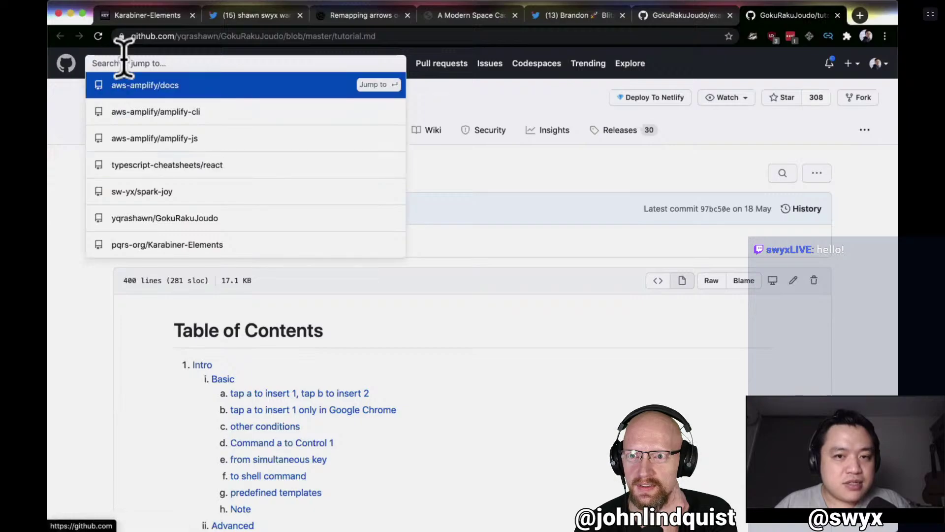
left_click(333, 85)
left_click(205, 63)
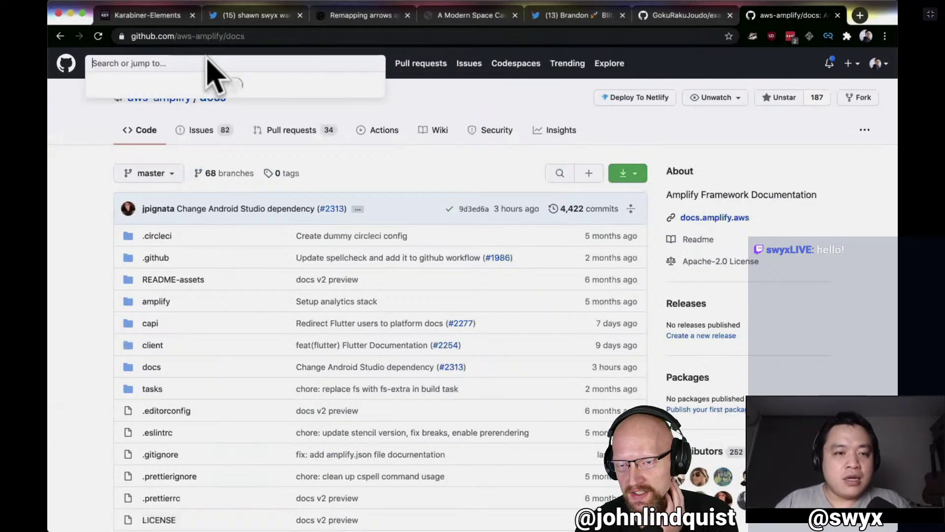
Go to GitHub's advanced search page at github.com/search/advanced.
left_click_drag(176, 38, 386, 46)
type("searc")
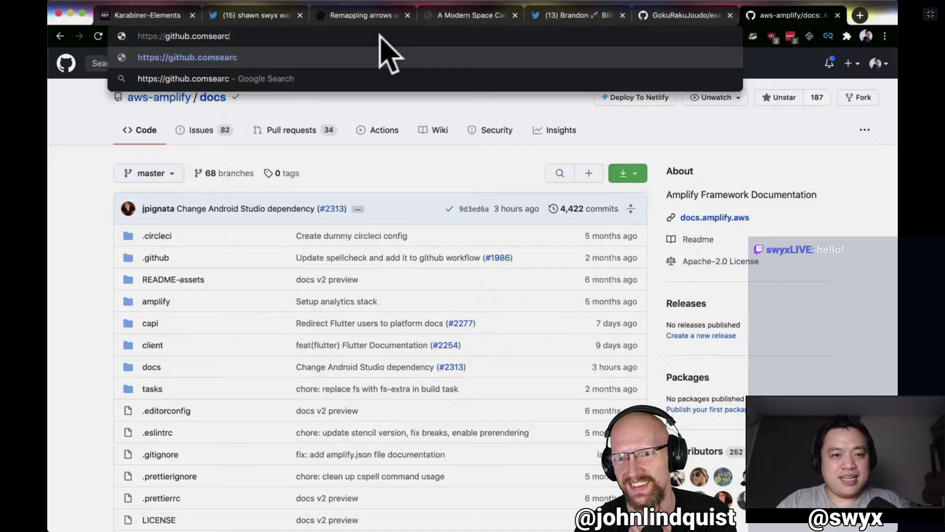
key("BackSpace")
key("BackSpace")
key("BackSpace")
key("BackSpace")
key("BackSpace")
type("/")
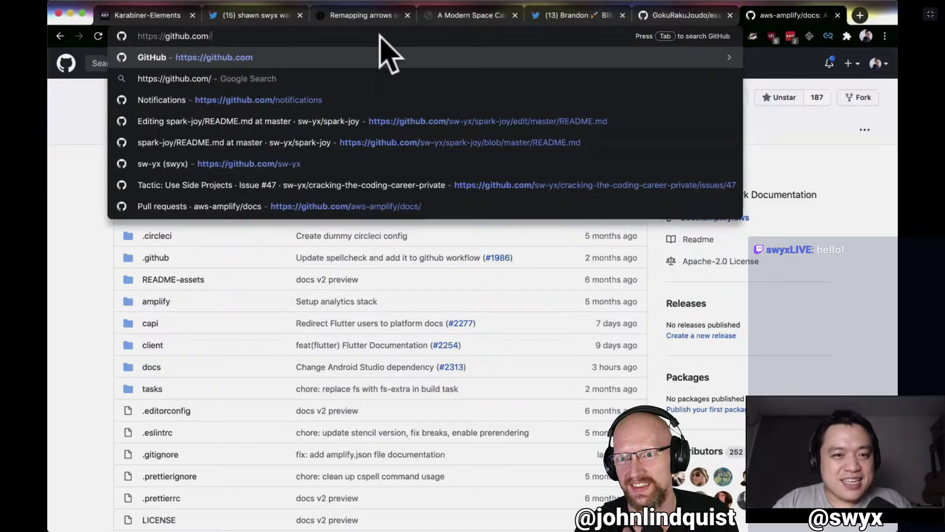
type("search/advanced")
key("Return")
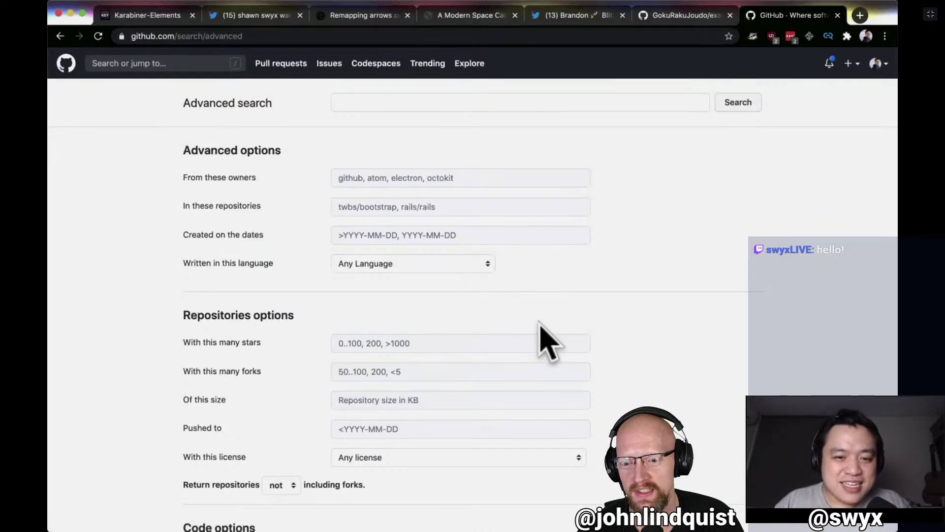
Search GitHub for files with the file name karabiner.edn and show the code results.
scroll(546, 339, "down", 7)
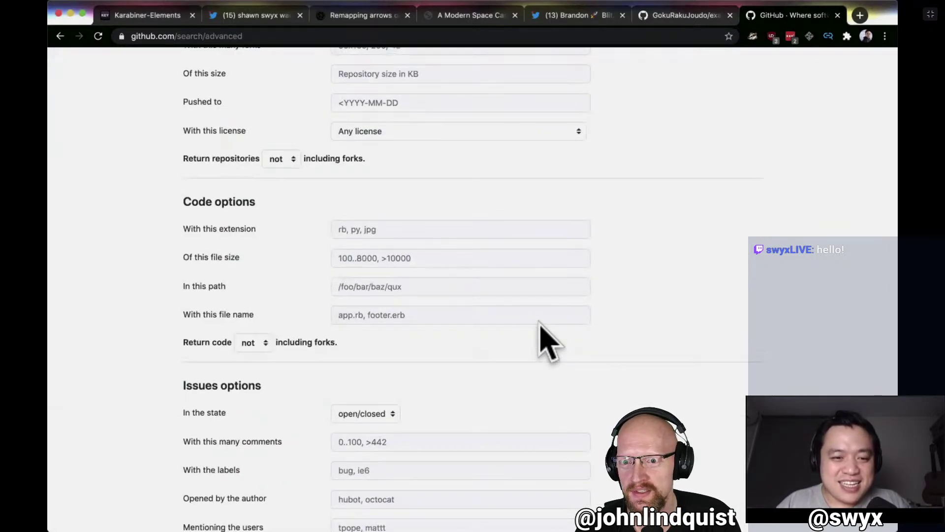
left_click(515, 309)
type("karab")
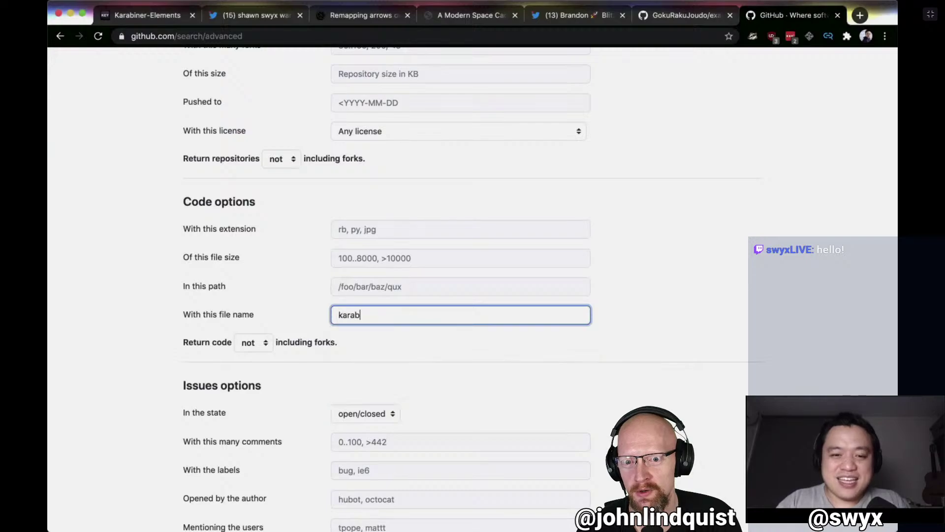
type("iner.edn")
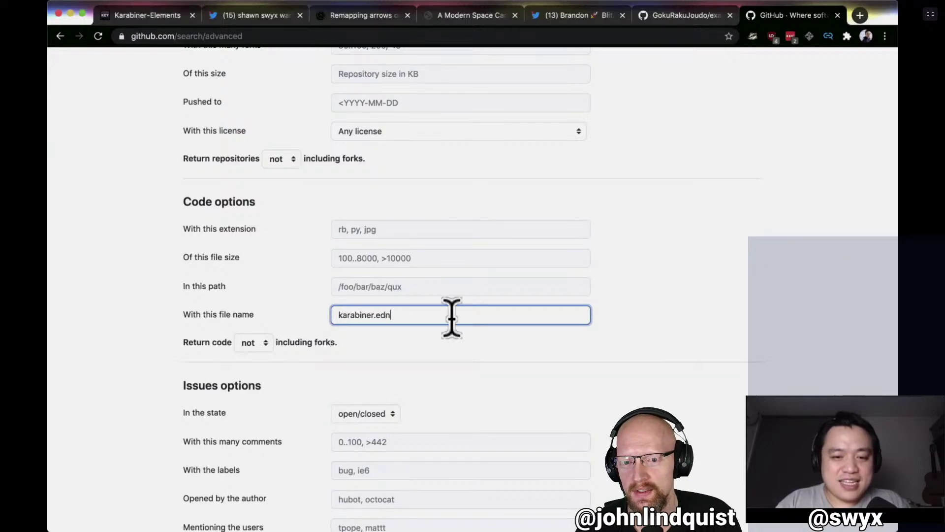
scroll(227, 348, "down", 10)
left_click(207, 429)
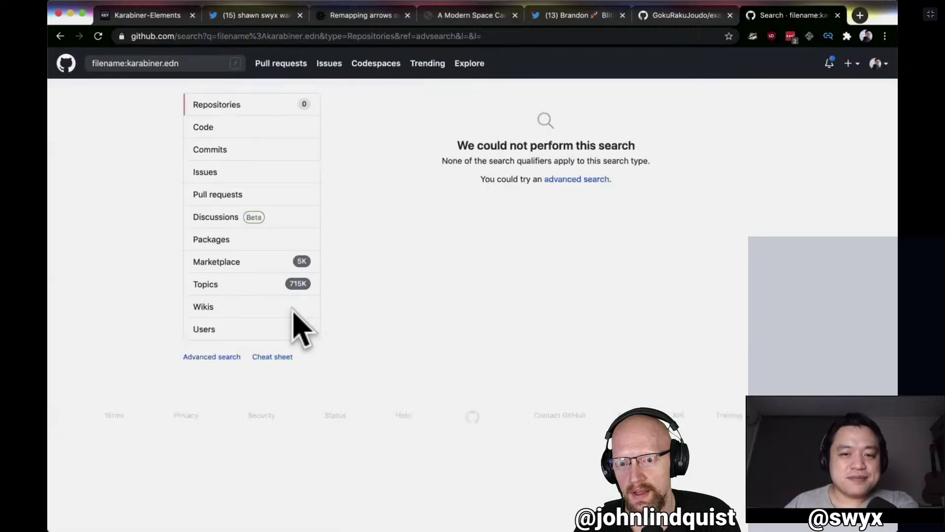
left_click(270, 127)
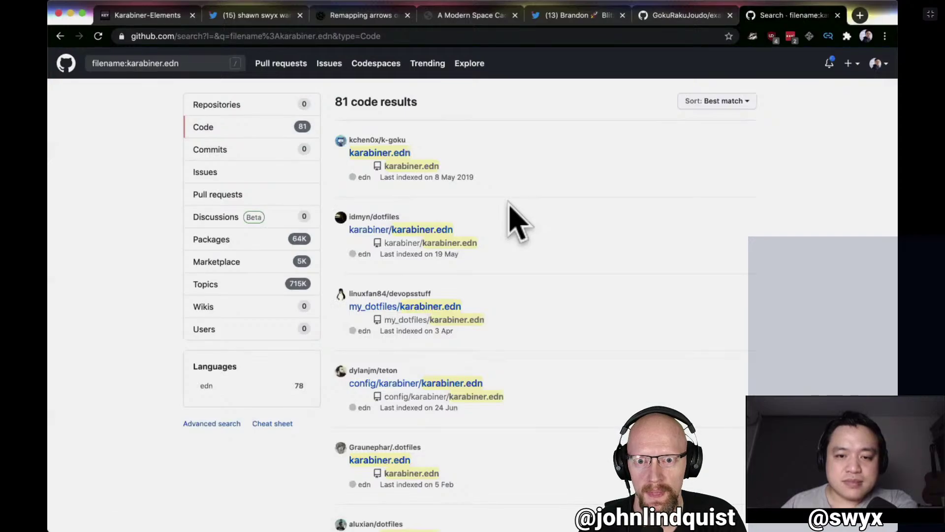
Look through the code results and their sort options, and open the second result's karabiner/karabiner.edn file.
scroll(514, 222, "down", 5)
scroll(514, 221, "down", 3)
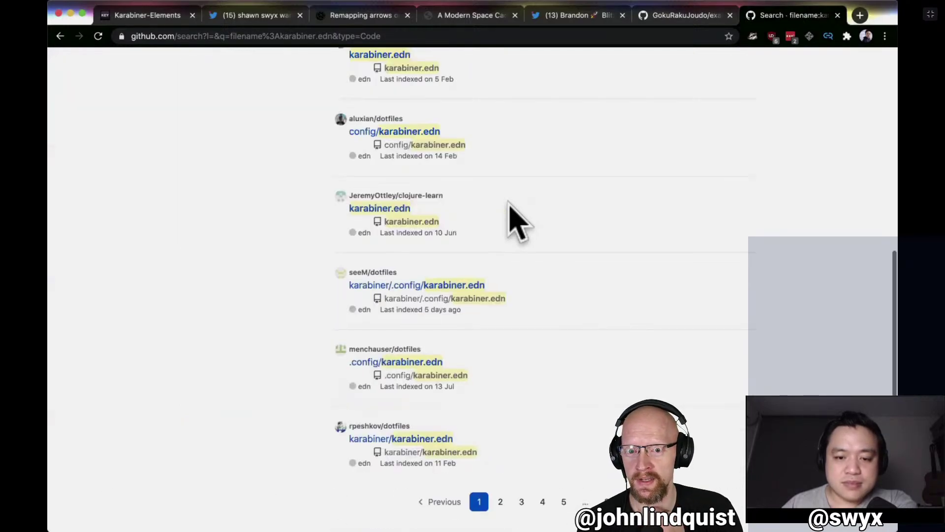
scroll(514, 221, "up", 10)
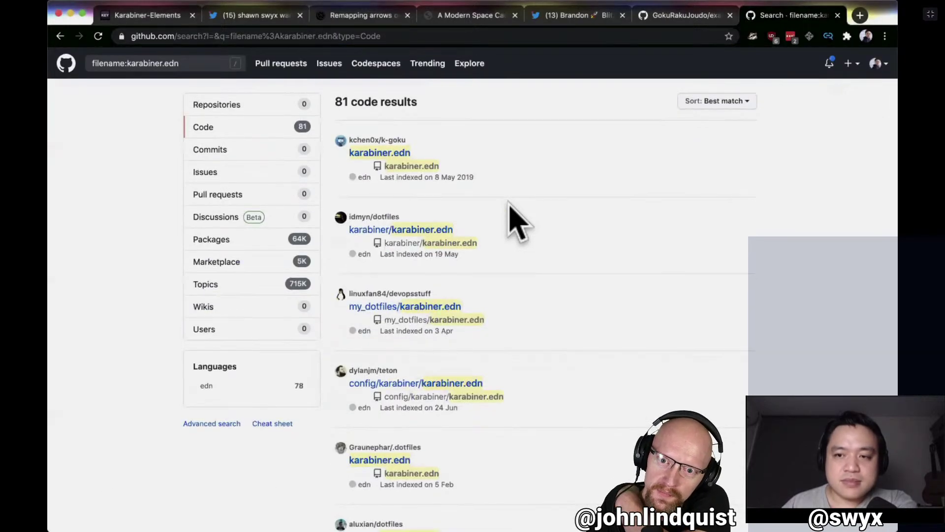
left_click(742, 102)
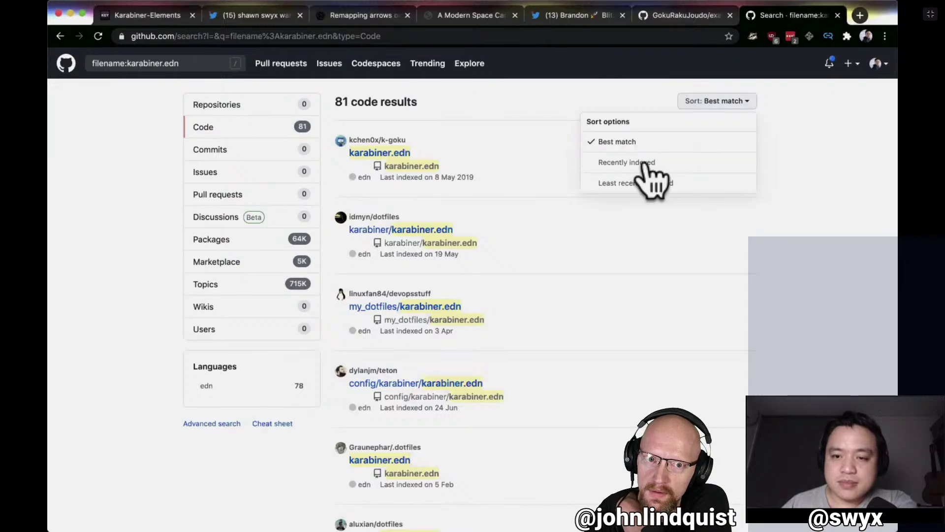
left_click(621, 267)
scroll(517, 169, "down", 2)
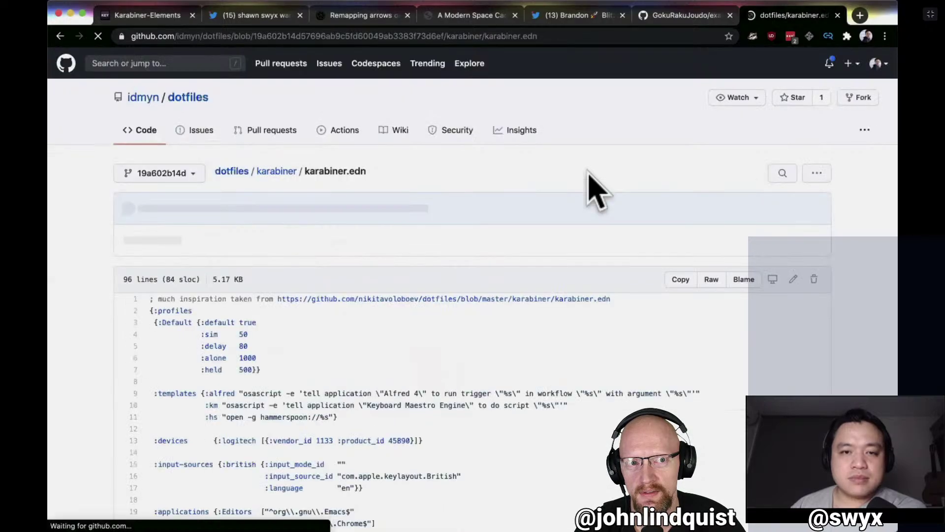
Skim this karabiner.edn and open the inspiration link from its first comment line in a new browser tab.
scroll(596, 189, "down", 4)
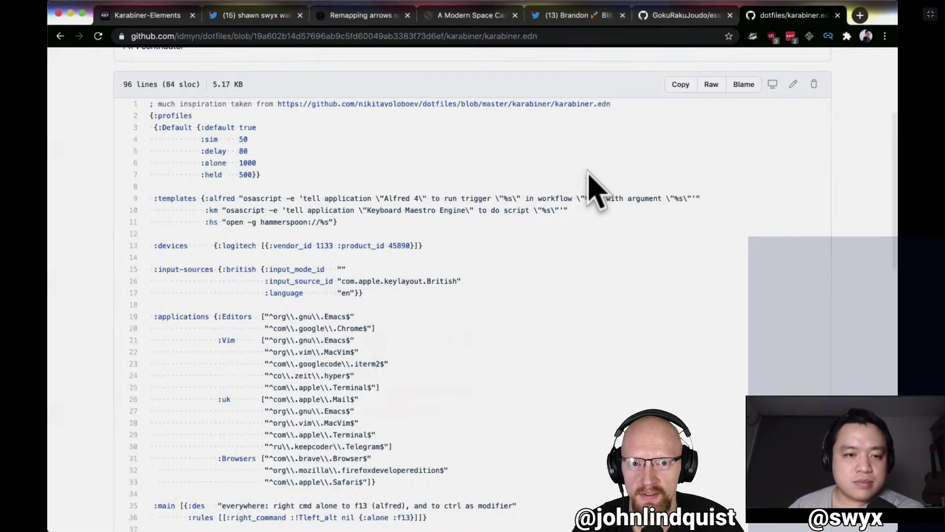
scroll(595, 190, "down", 2)
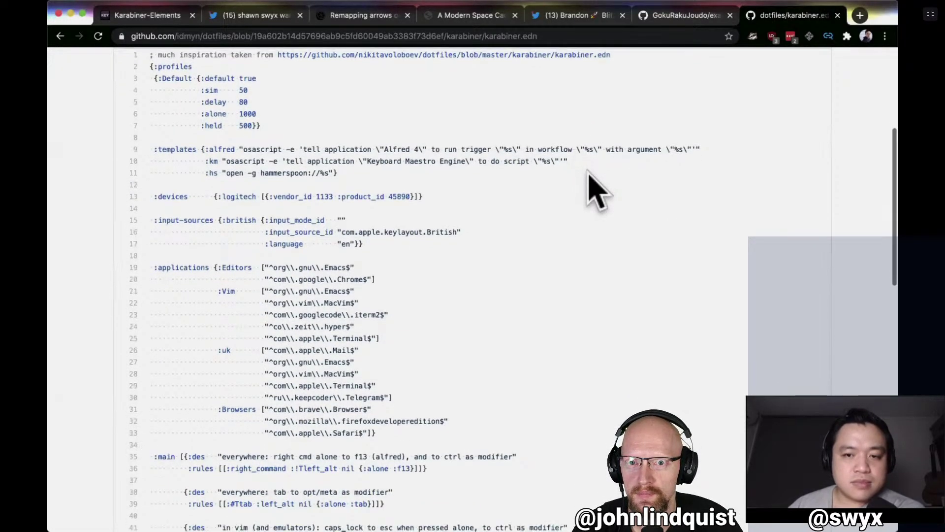
scroll(595, 189, "down", 2)
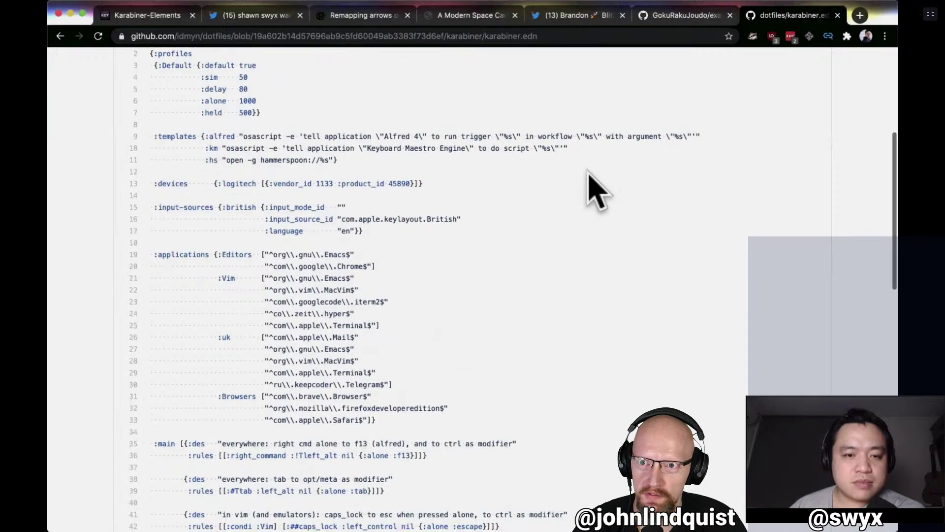
scroll(595, 190, "up", 2)
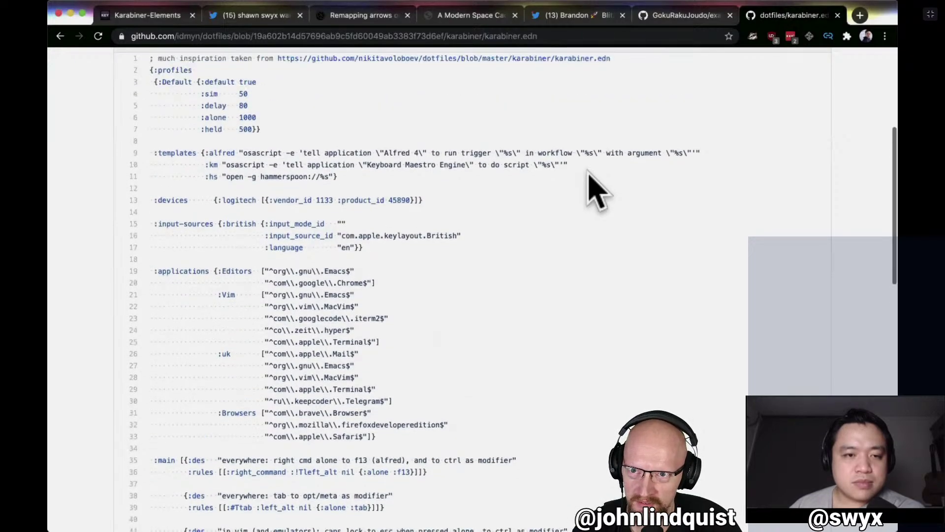
scroll(596, 190, "up", 1)
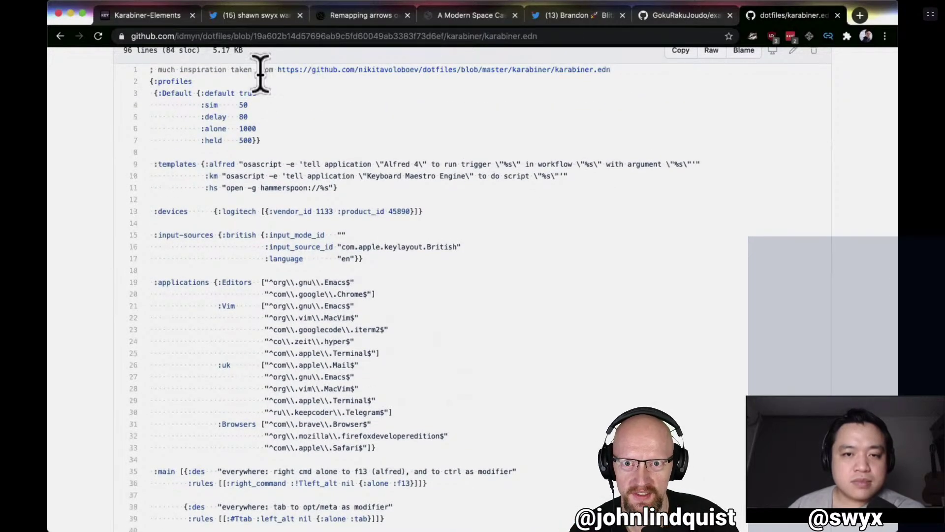
left_click_drag(243, 70, 622, 80)
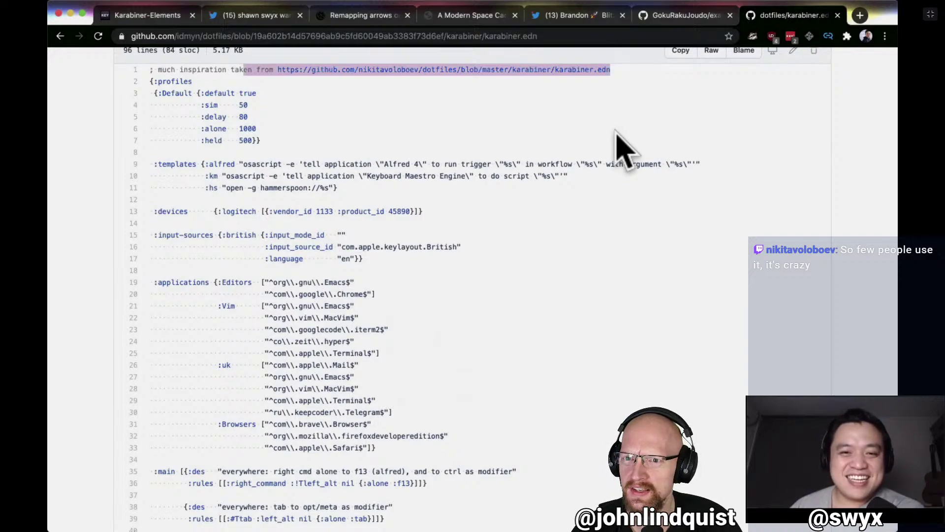
right_click(581, 70)
left_click(606, 73)
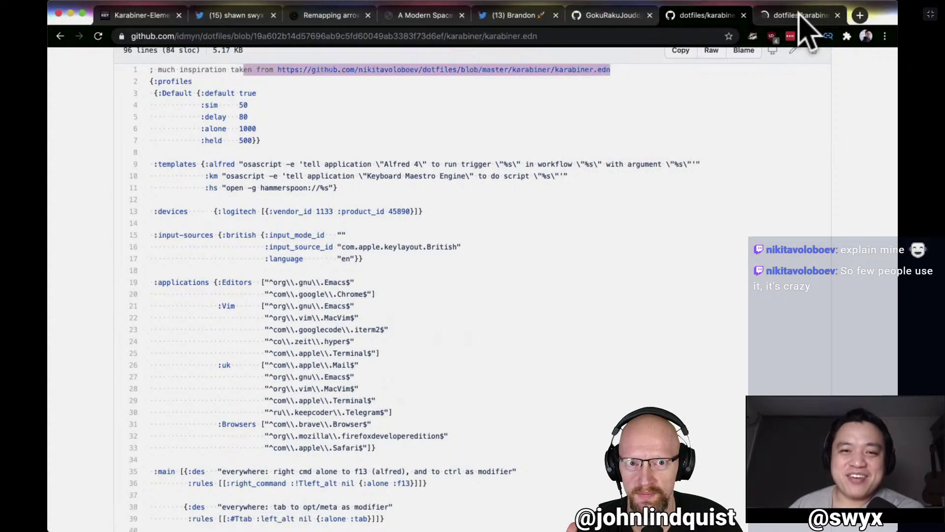
left_click(801, 16)
Star the dotfiles repository that contains the linked karabiner.edn.
scroll(545, 242, "down", 5)
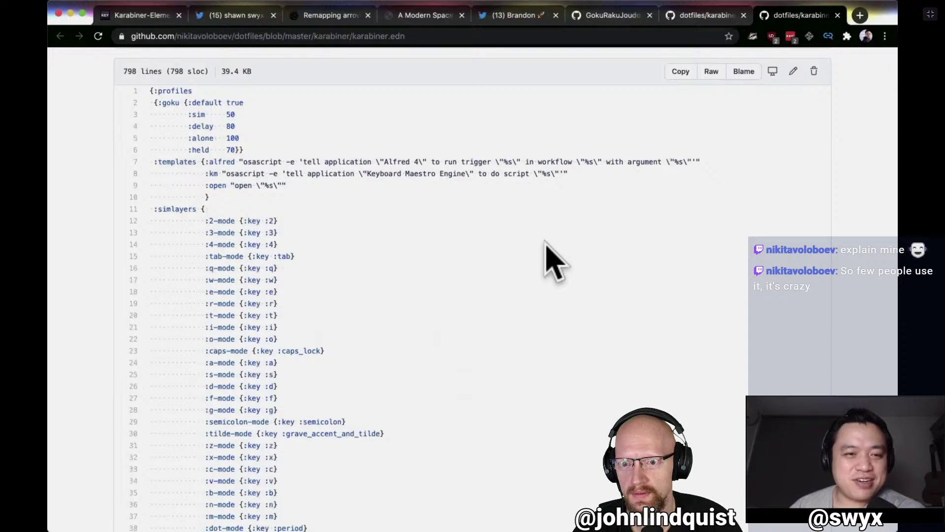
scroll(552, 256, "up", 5)
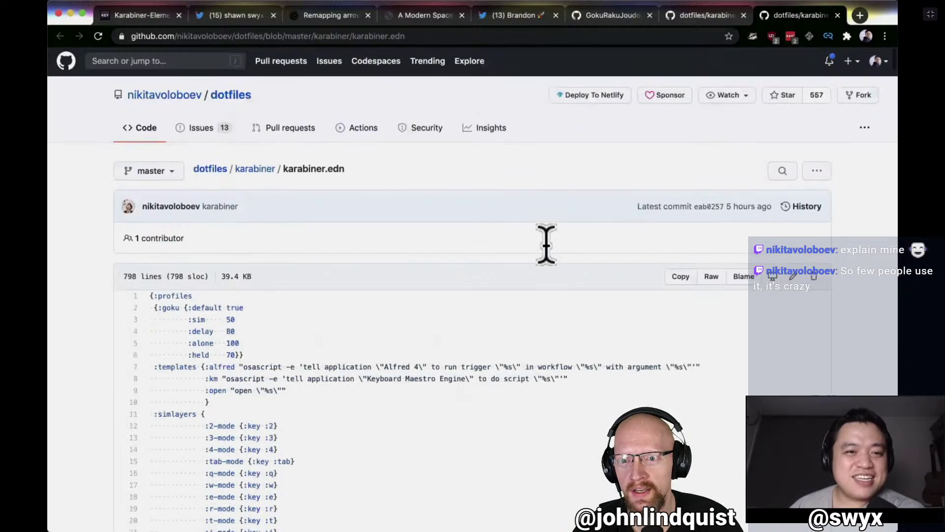
left_click(768, 94)
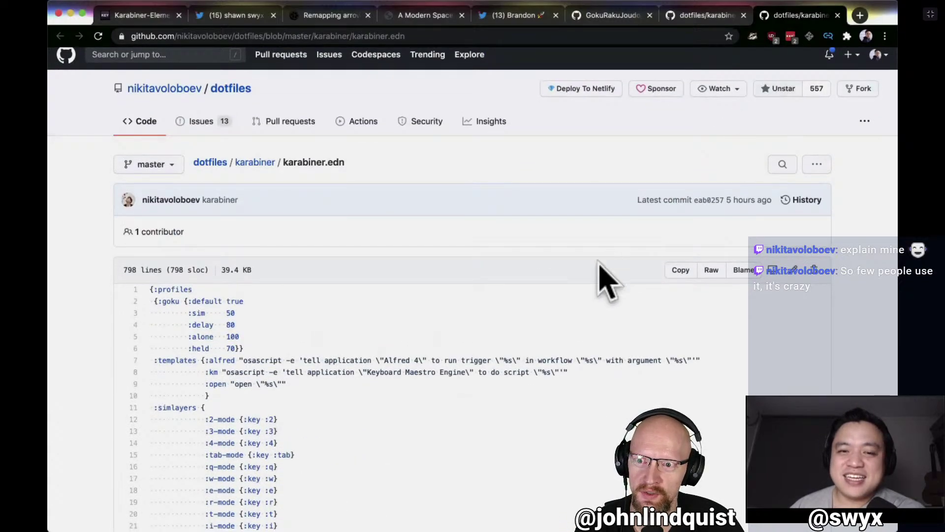
Examine the file's profile settings and :simlayers definitions down to the start of :main, and highlight the :sim setting.
scroll(597, 275, "down", 5)
scroll(598, 262, "up", 1)
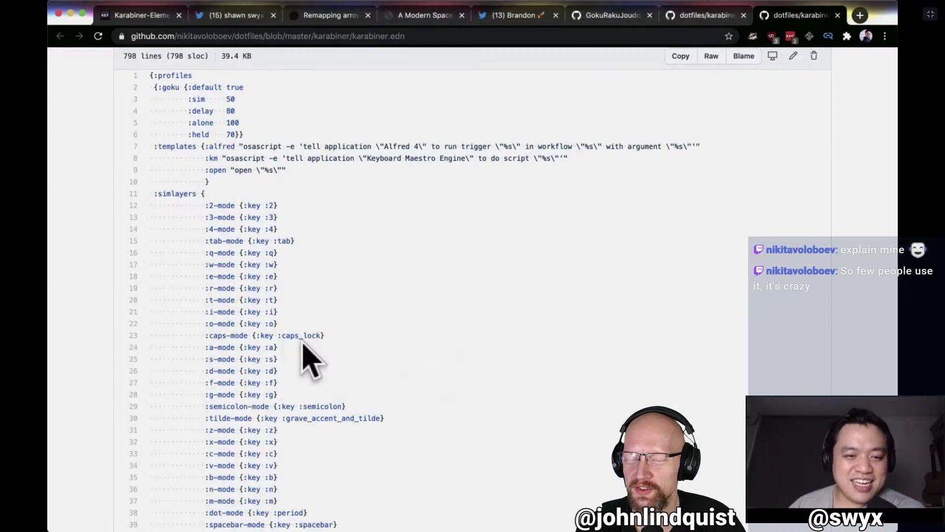
scroll(303, 345, "down", 2)
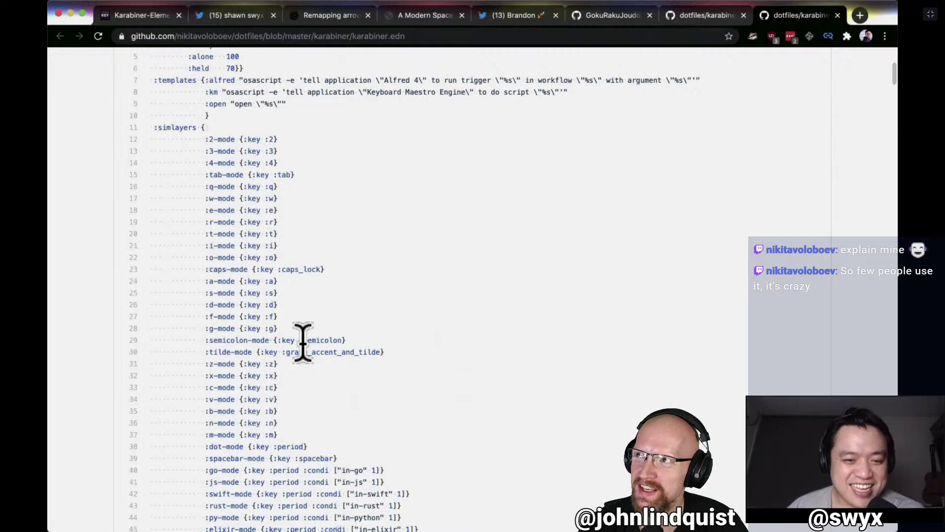
scroll(302, 340, "up", 2)
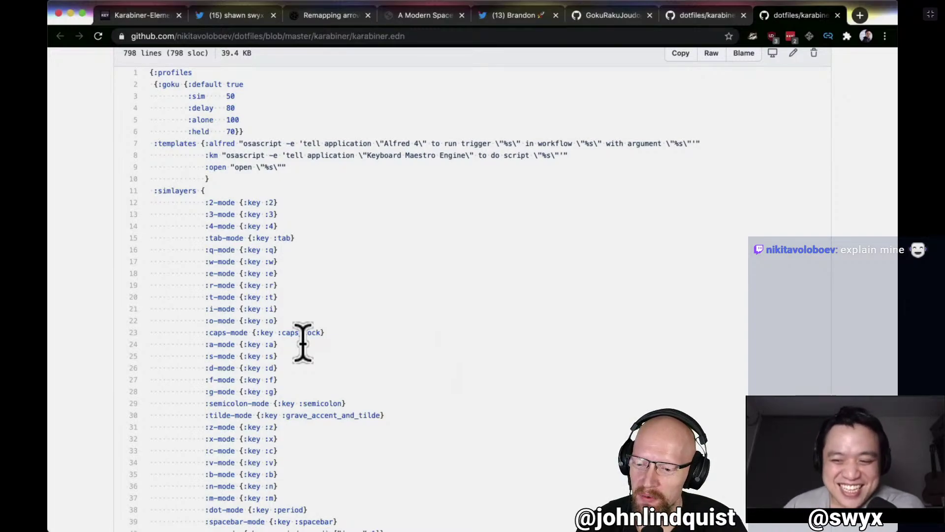
scroll(302, 343, "down", 10)
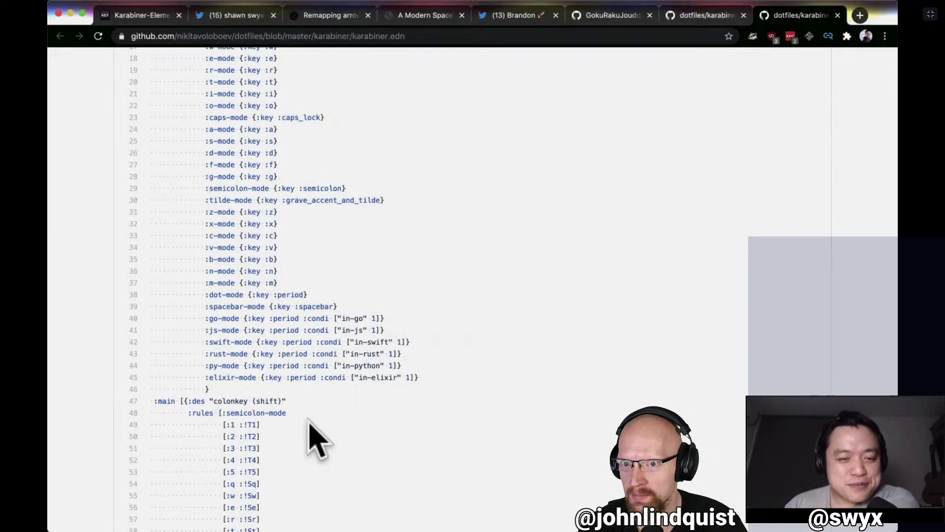
scroll(310, 423, "up", 8)
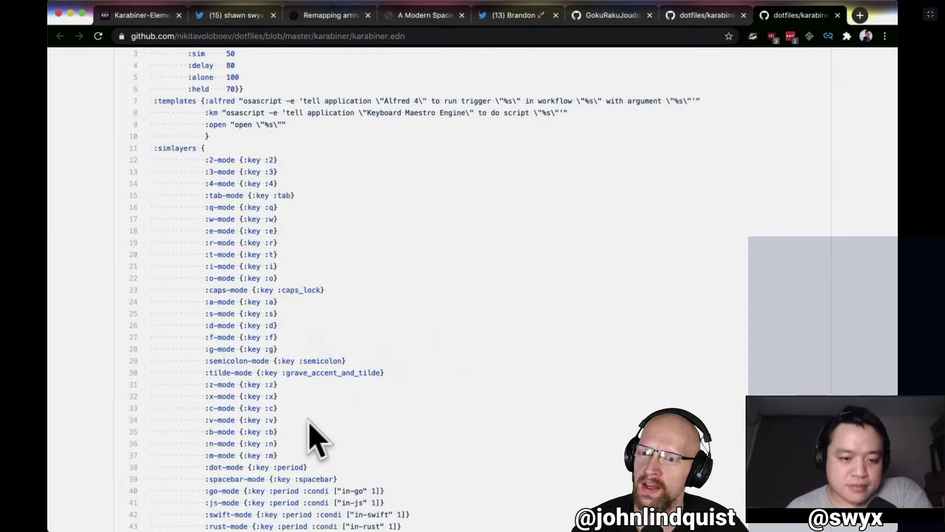
scroll(309, 421, "down", 1)
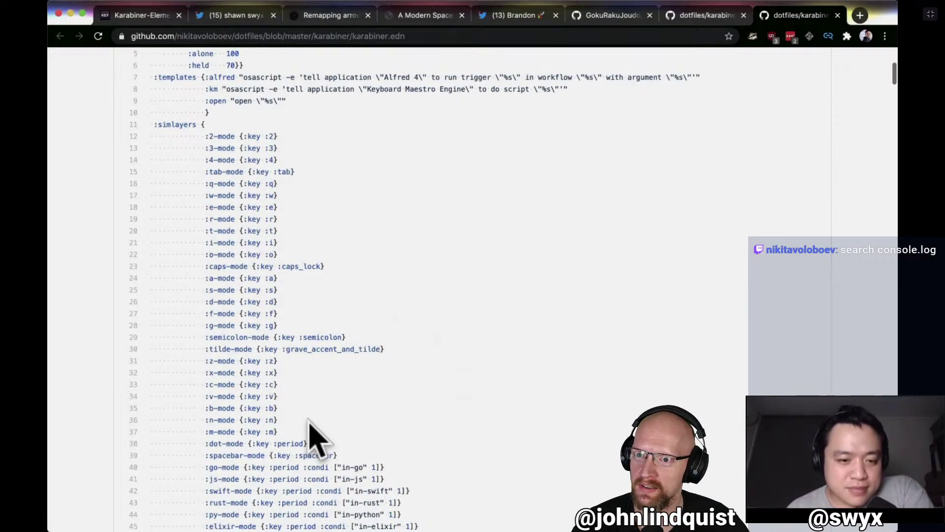
scroll(309, 421, "down", 3)
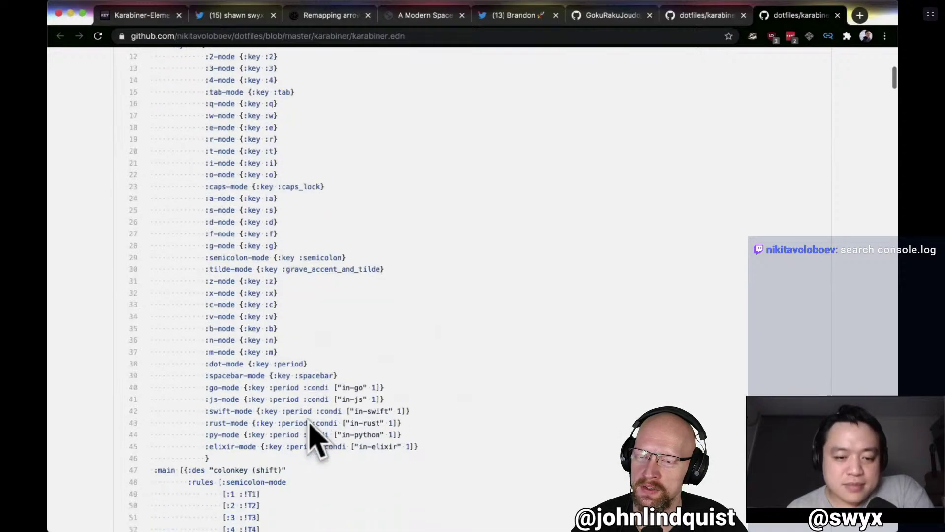
scroll(309, 420, "up", 1)
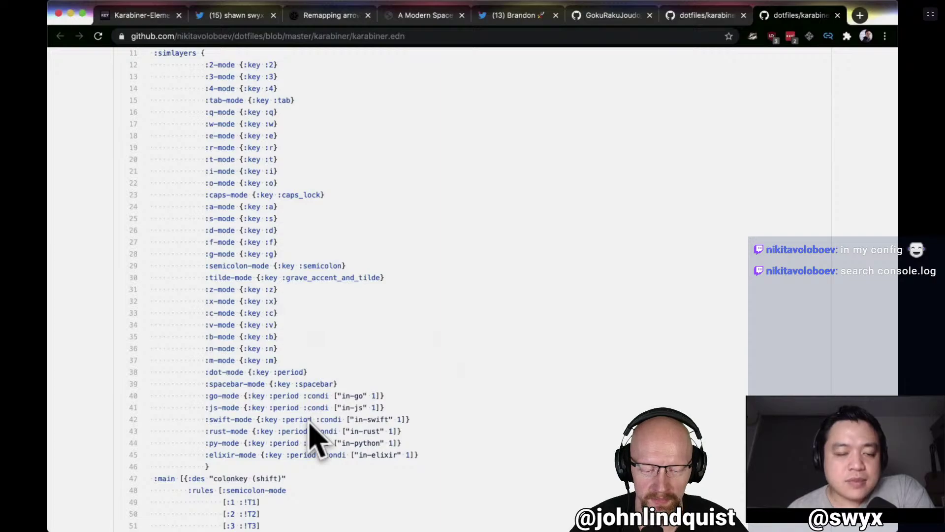
scroll(315, 438, "up", 3)
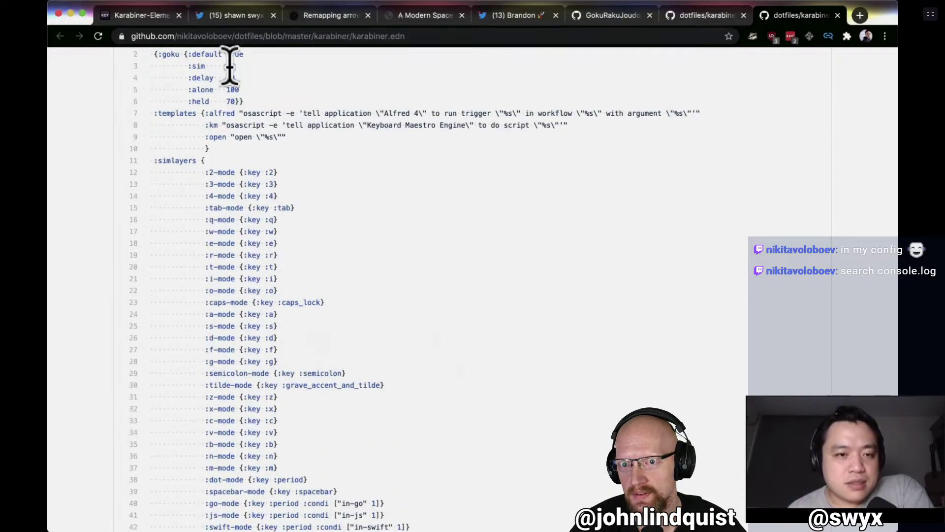
left_click_drag(188, 66, 230, 66)
scroll(229, 91, "up", 3)
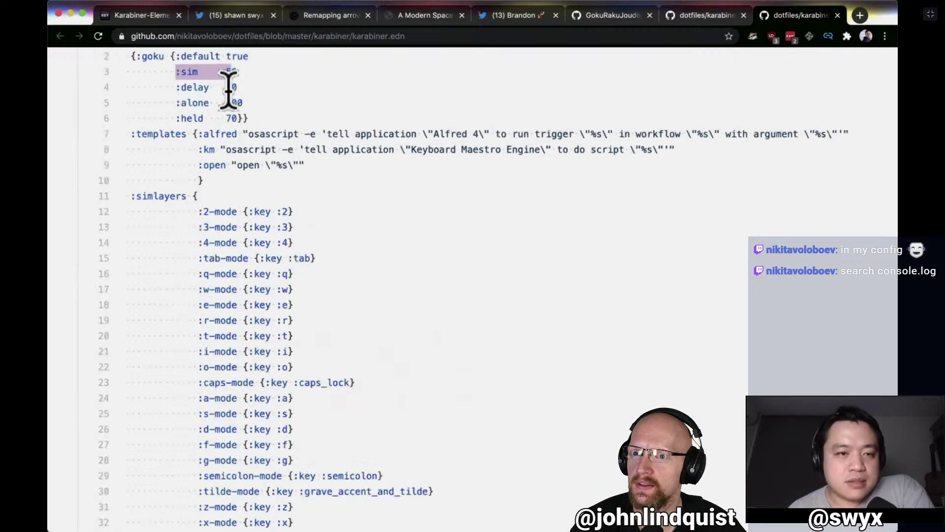
Skim the :simlayers and :main sections, and search the file for console.log to view the js-mode rules.
scroll(228, 91, "up", 3)
scroll(228, 91, "down", 5)
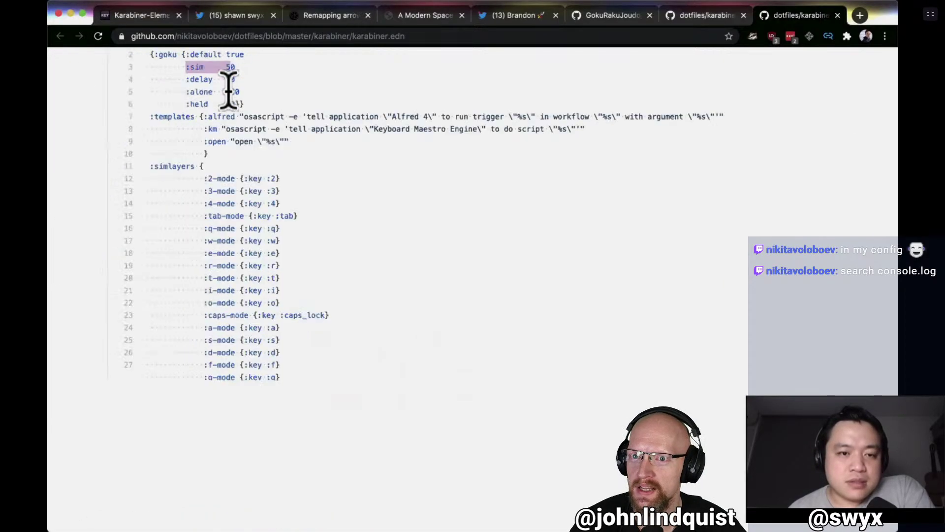
scroll(229, 91, "down", 5)
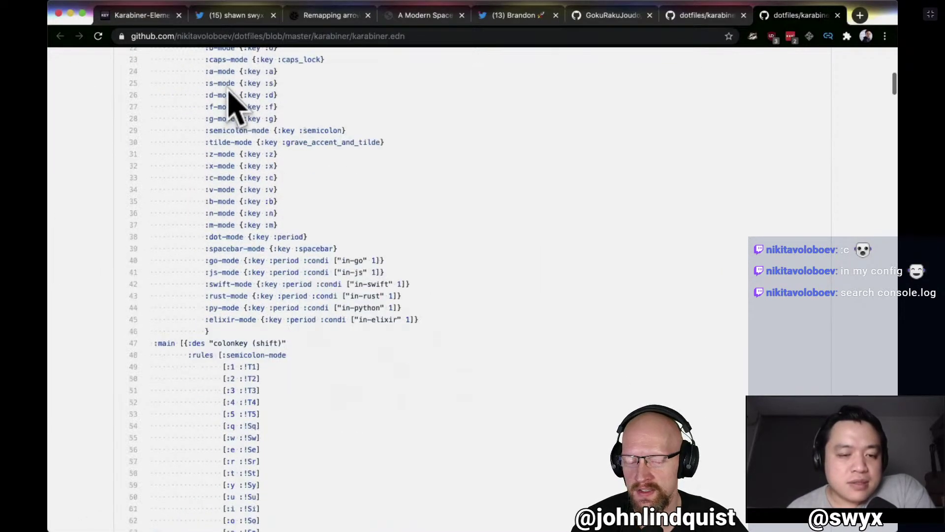
scroll(228, 91, "down", 5)
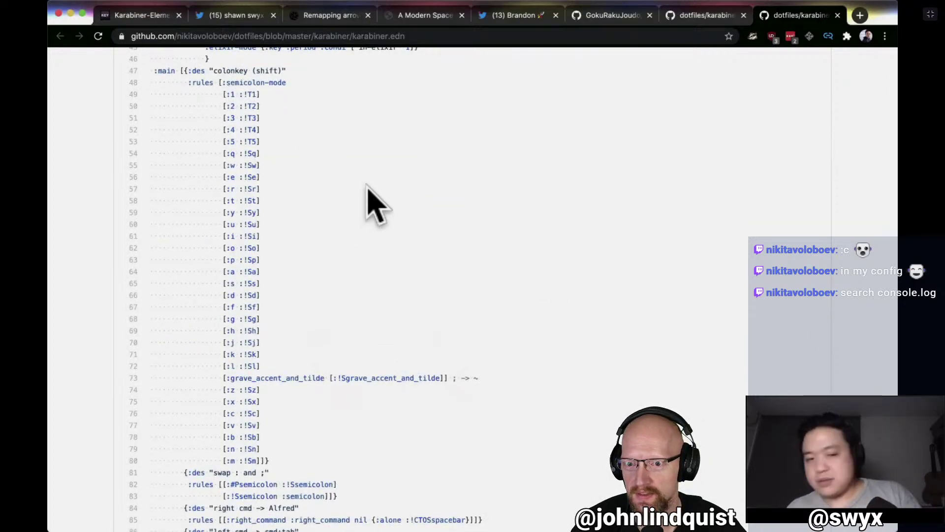
key("super+f")
type("console.log")
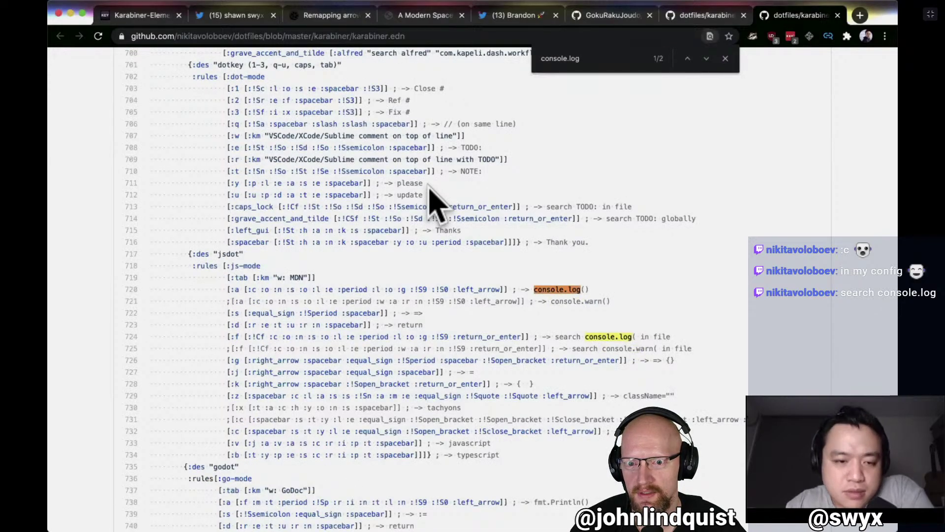
scroll(437, 204, "down", 2)
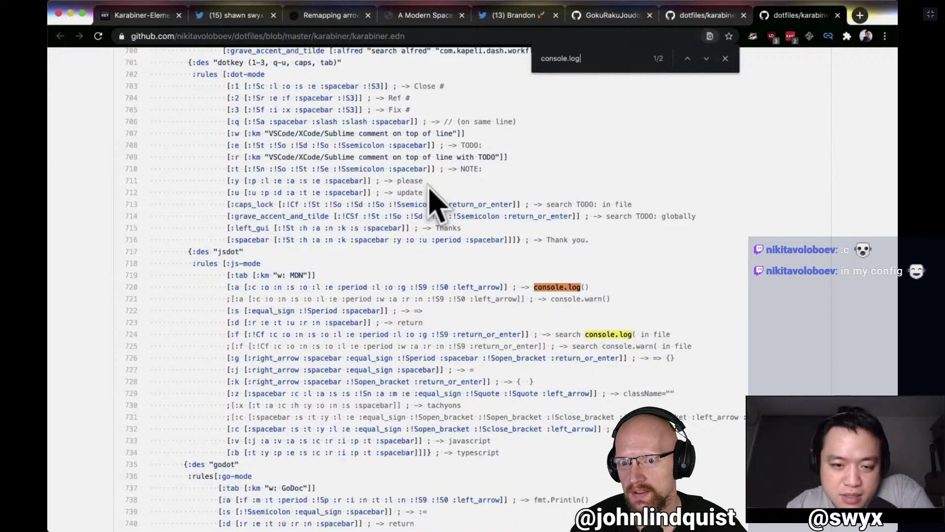
scroll(434, 204, "down", 1)
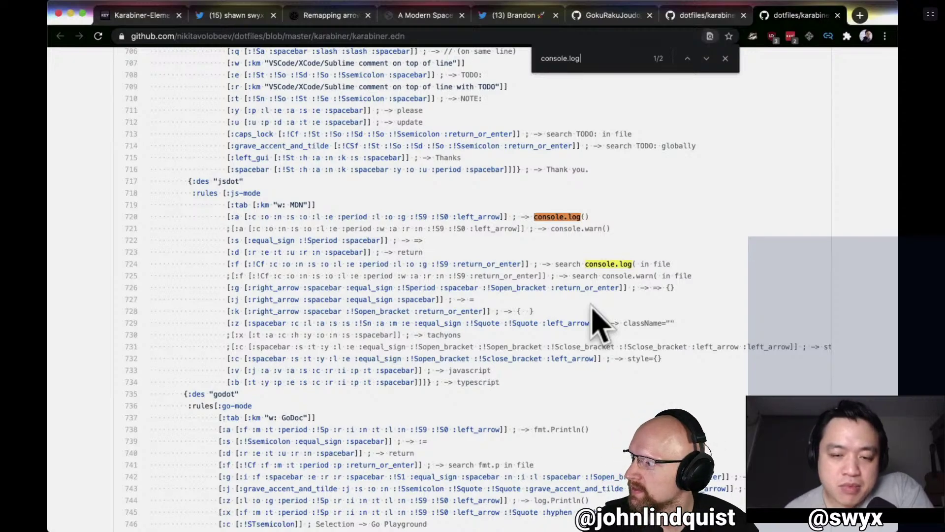
Examine the js-mode rules, highlighting left_arrow and the S9 and S0 keys in the console.log rule, the search rules and the jsdot heading.
double_click(476, 217)
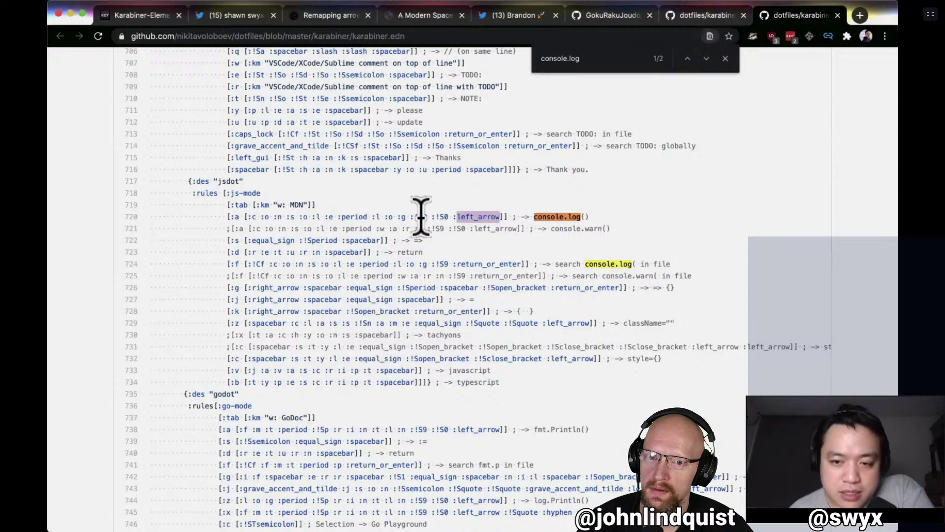
left_click_drag(418, 216, 455, 216)
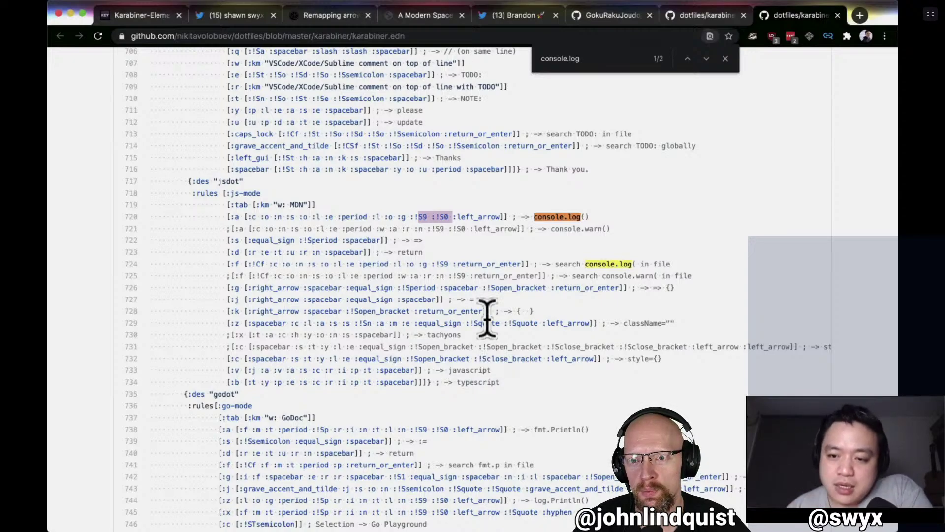
left_click_drag(474, 264, 686, 329)
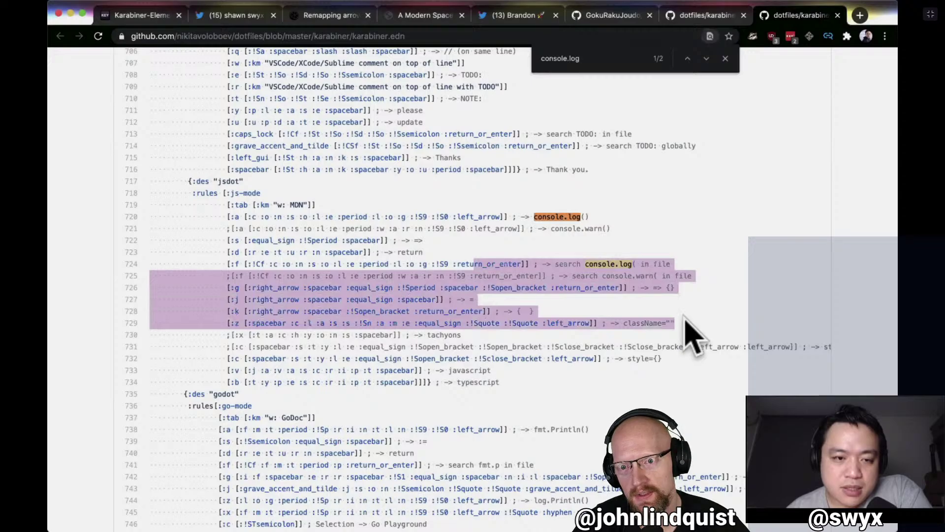
left_click_drag(229, 181, 295, 204)
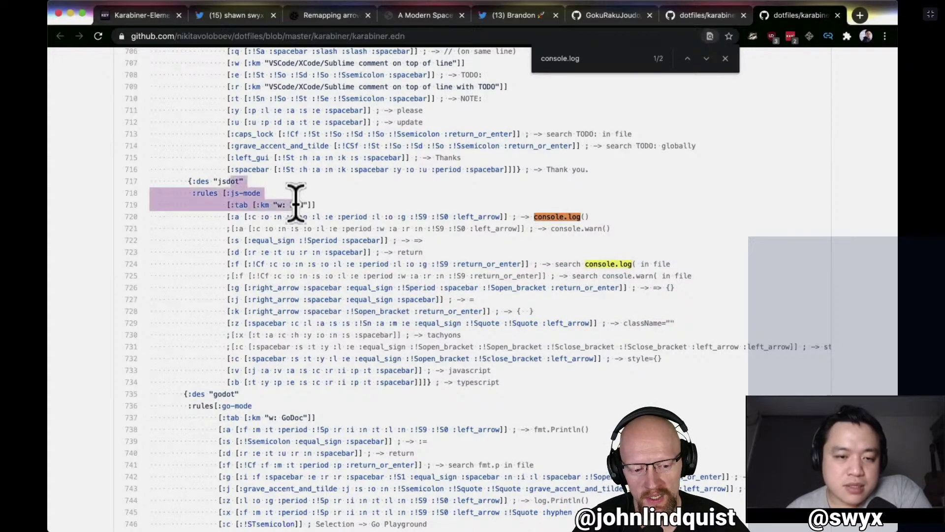
Search the file for js-mode and highlight its definition line under :simlayers.
scroll(400, 298, "up", 5)
scroll(401, 298, "up", 20)
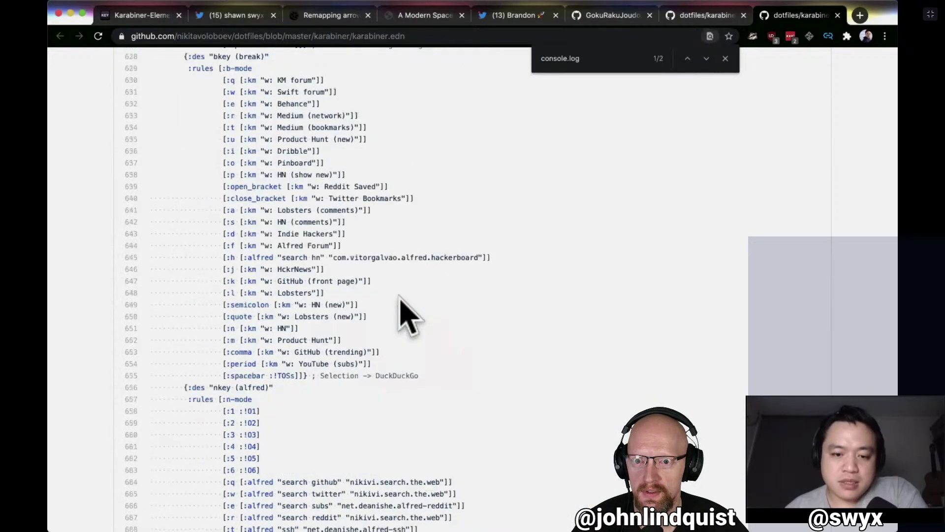
left_click_drag(401, 297, 401, 298)
left_click(488, 300)
key("super+f")
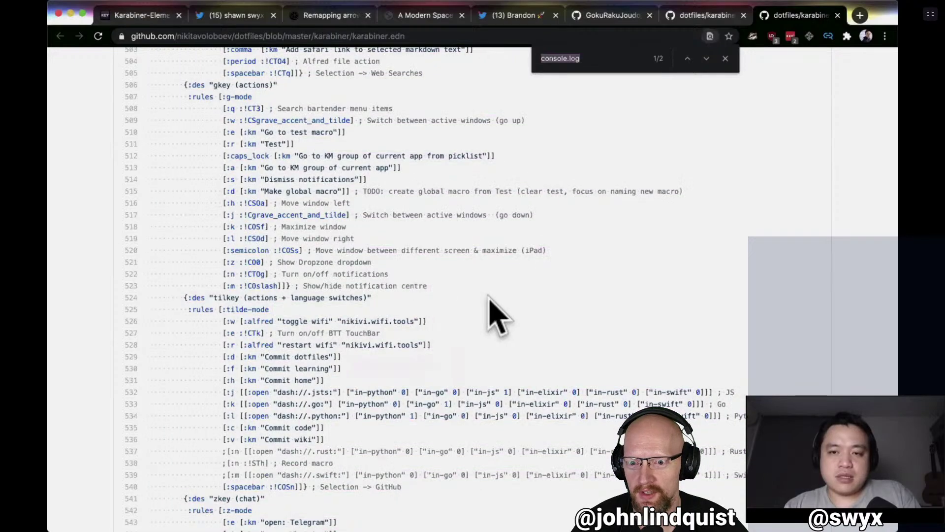
type("js-mode")
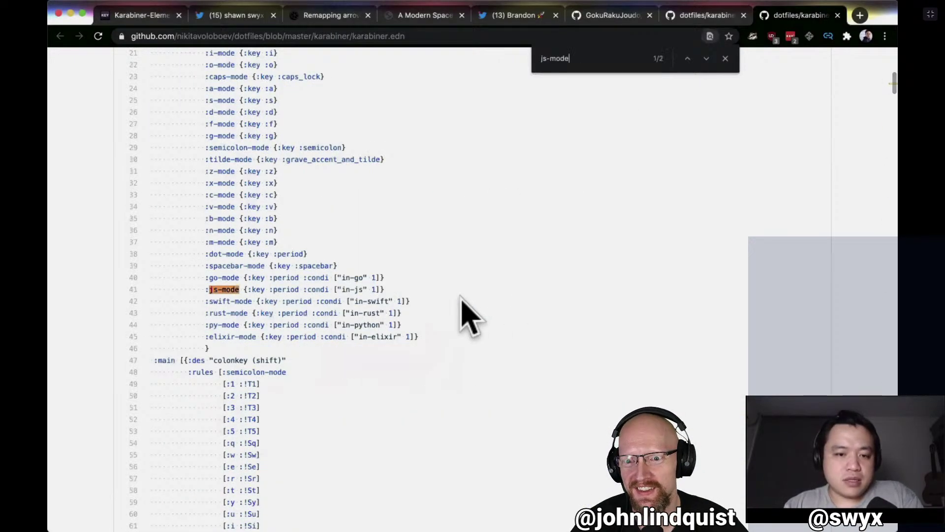
left_click_drag(431, 286, 187, 293)
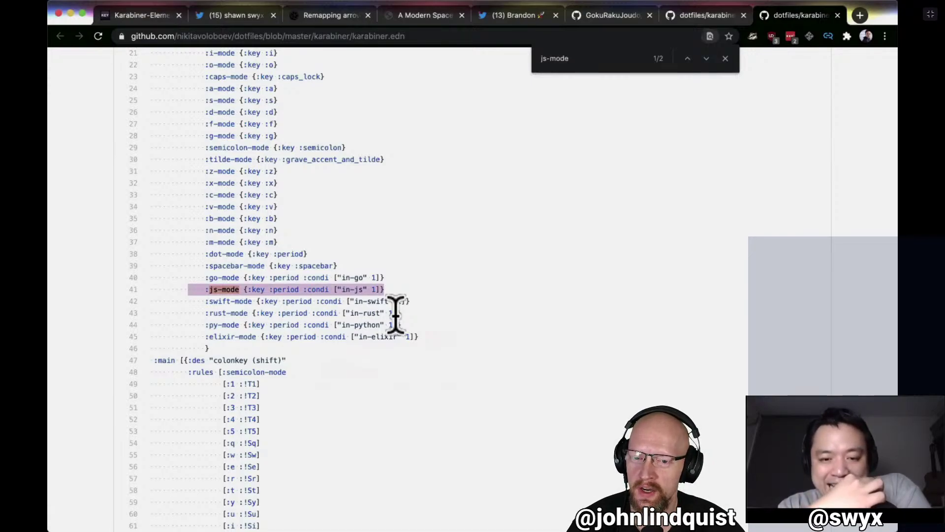
Search the file for in-js, step through the matches, and highlight the :j rule's conditions in the tilde-mode rules.
key("super+f")
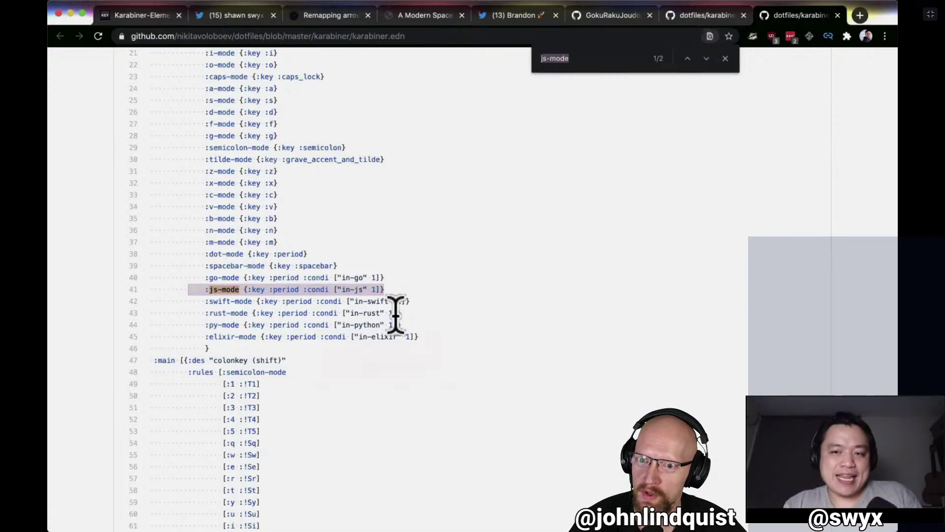
type("in-js")
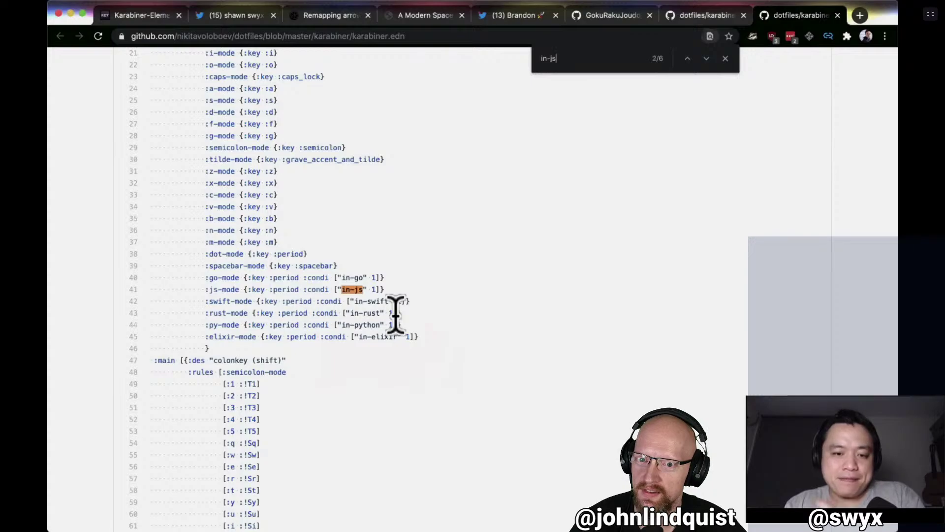
key("Return")
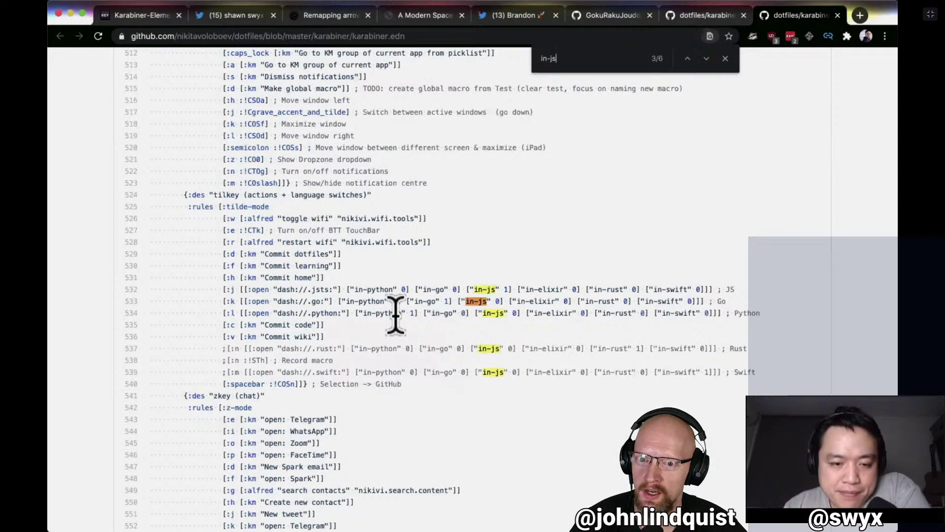
key("Return")
key("Return")
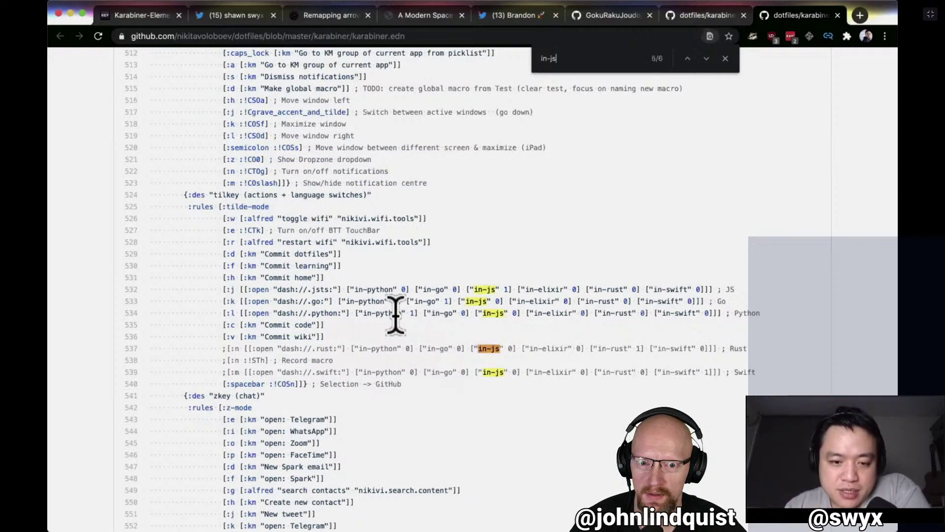
key("Return")
left_click_drag(342, 371, 386, 347)
left_click(317, 287)
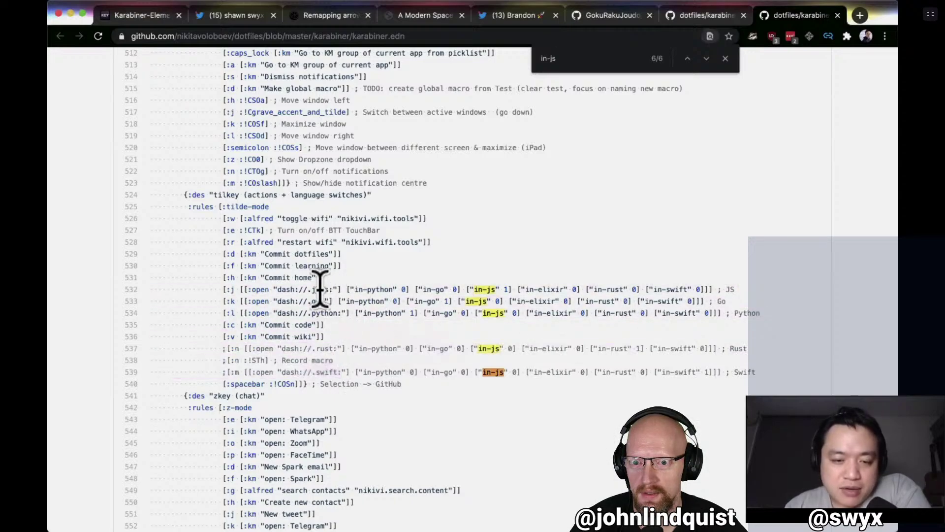
left_click_drag(307, 288, 512, 289)
left_click(507, 288)
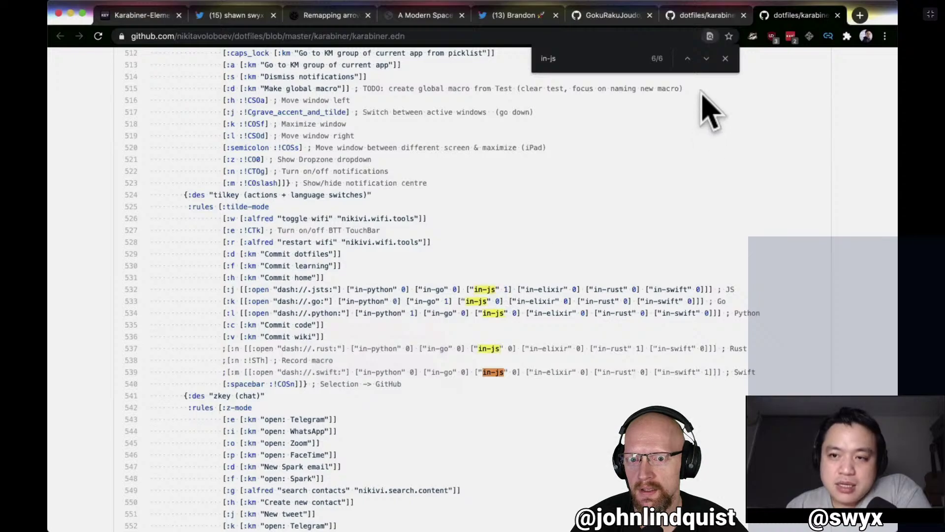
Cycle through the in-js matches again to compare the js-mode definition with the :j rule, highlighting that rule's key and variables.
left_click(707, 58)
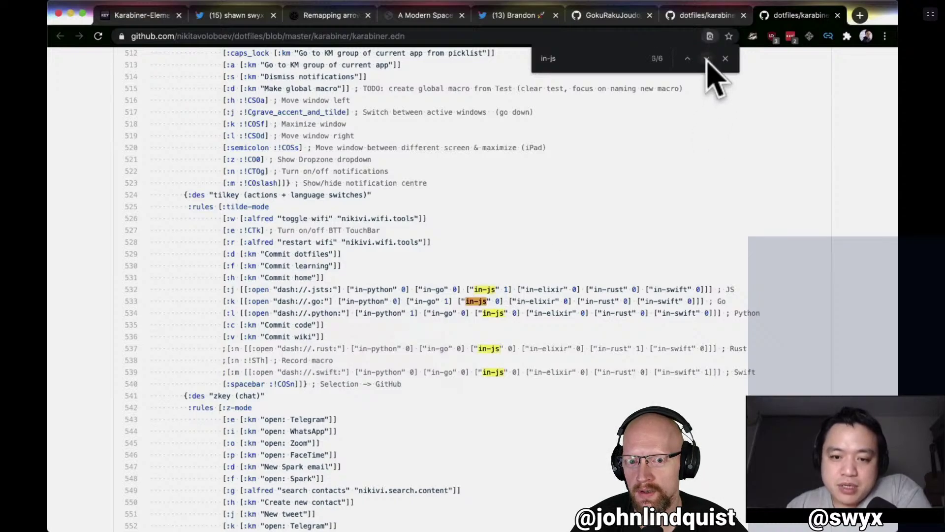
left_click(706, 59)
left_click(706, 58)
left_click(707, 58)
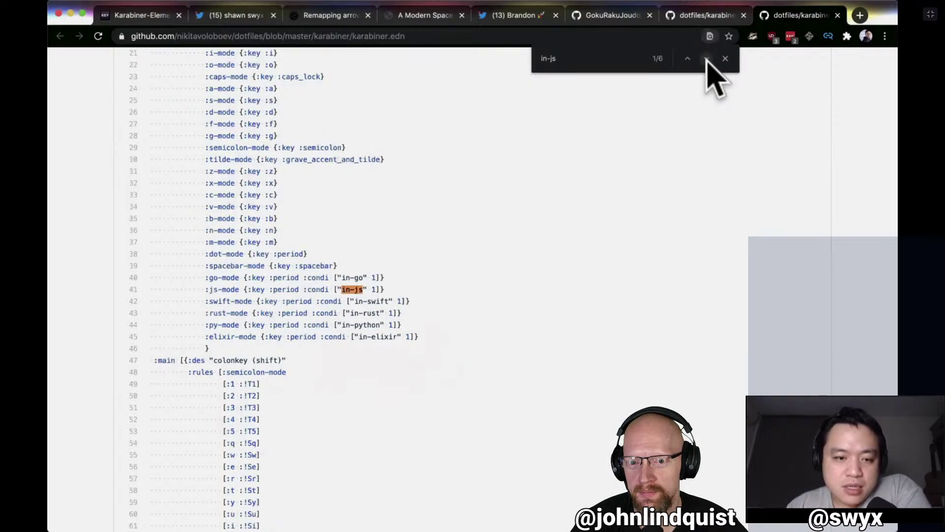
left_click(706, 58)
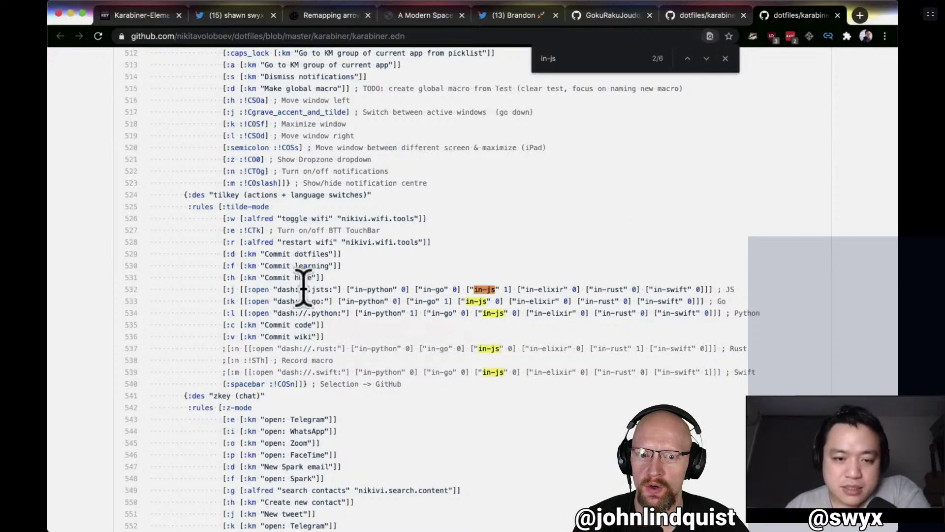
left_click_drag(358, 286, 511, 288)
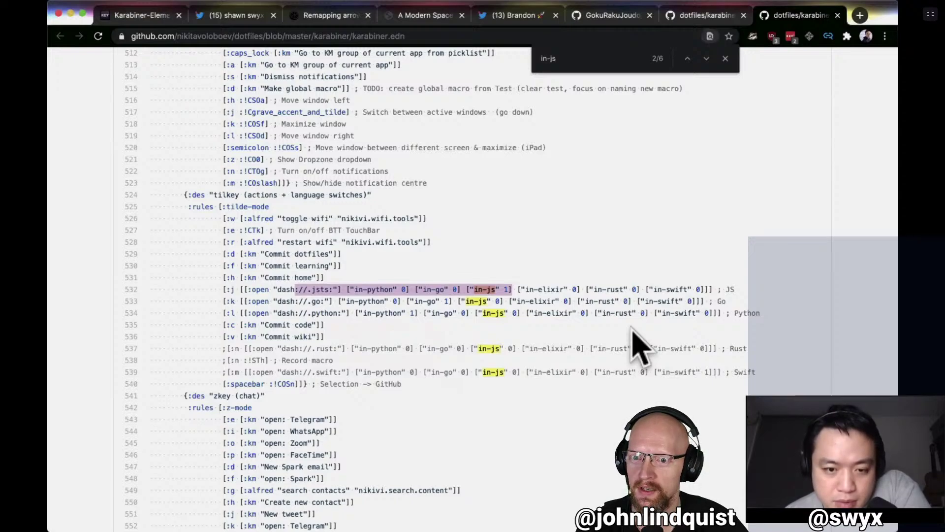
left_click_drag(224, 288, 237, 290)
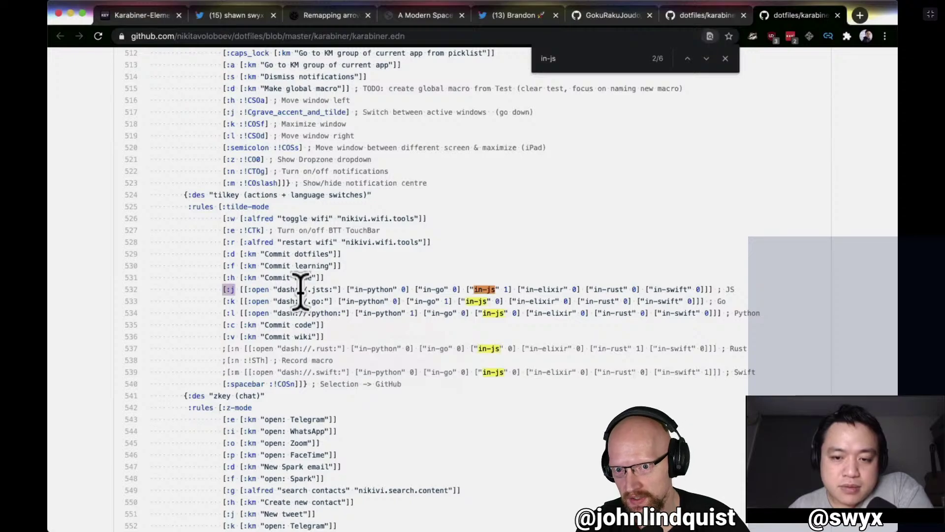
Examine the tilde-mode block up close, highlighting :tilde-mode, the :j rule's dash://.jsts: open action and its language variables from in-python to in-swift.
scroll(301, 291, "up", 5)
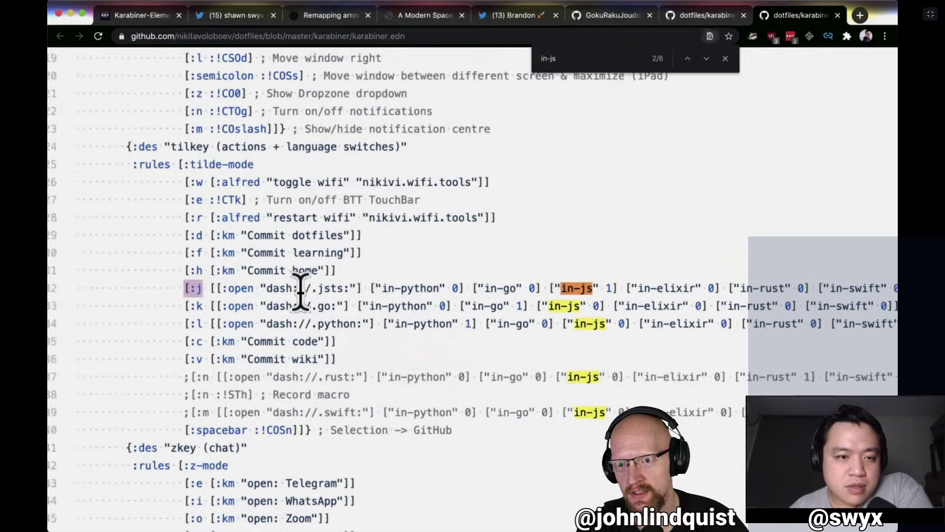
scroll(300, 291, "right", 4)
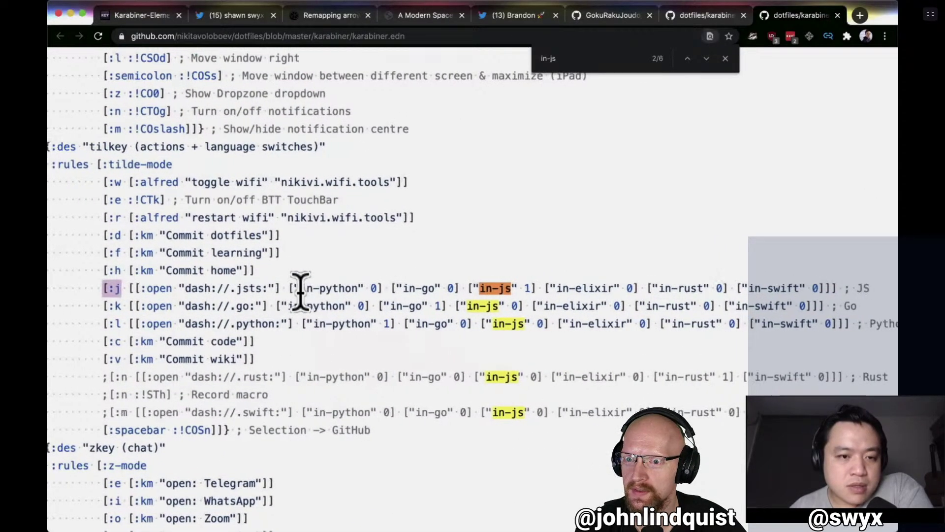
scroll(301, 290, "left", 1)
left_click_drag(118, 164, 205, 170)
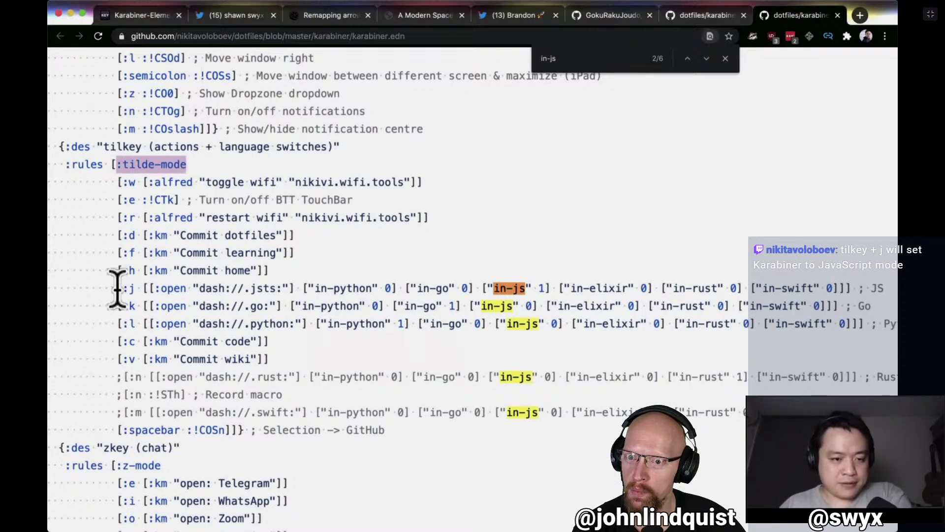
left_click_drag(116, 288, 306, 290)
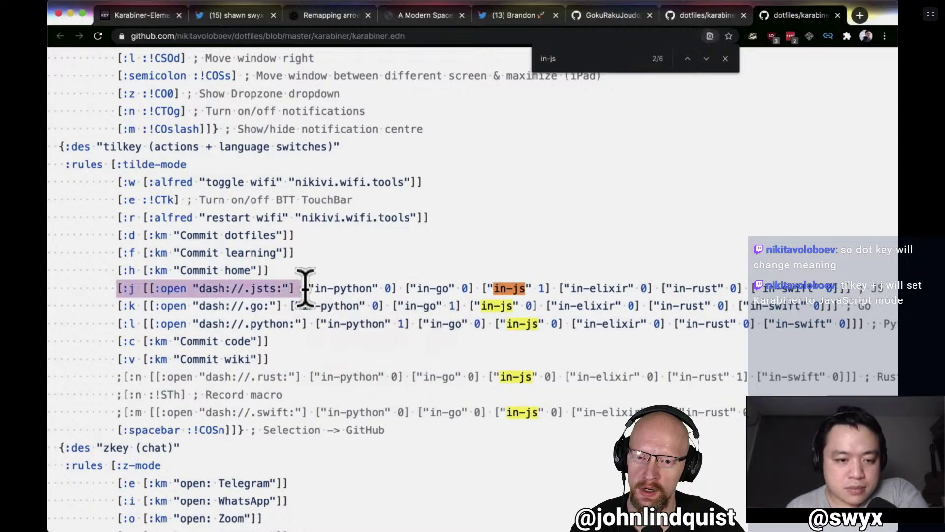
left_click(308, 290)
left_click_drag(302, 290, 675, 282)
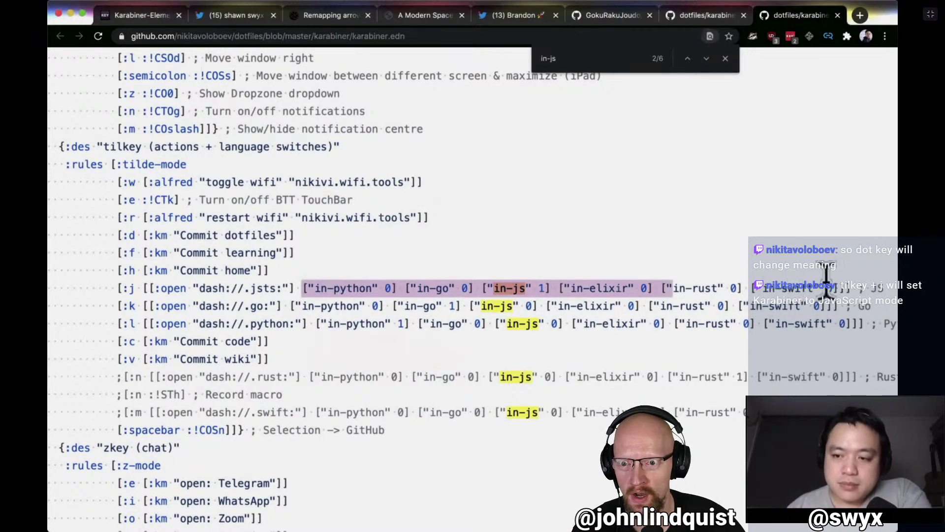
left_click(513, 290)
left_click_drag(513, 290, 313, 290)
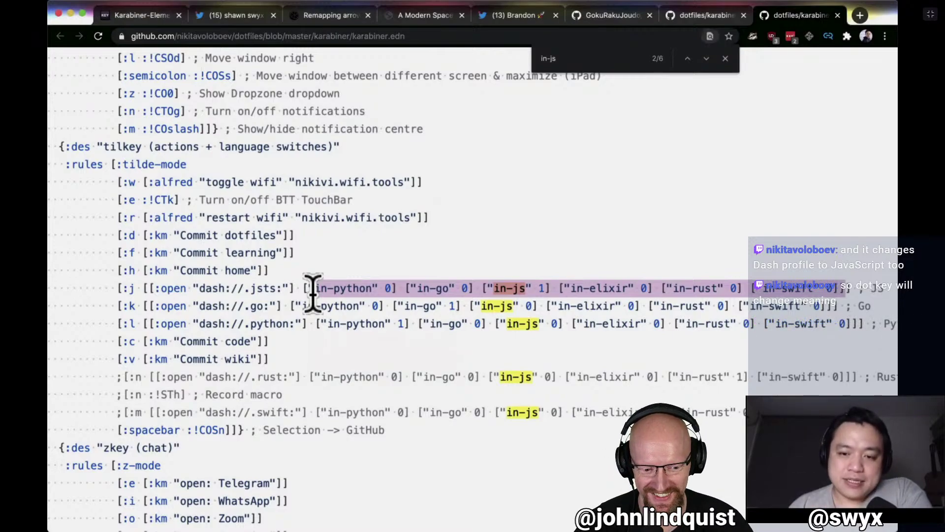
Zoom the page back out and search the karabiner.edn file for console.log.
key("super+minus")
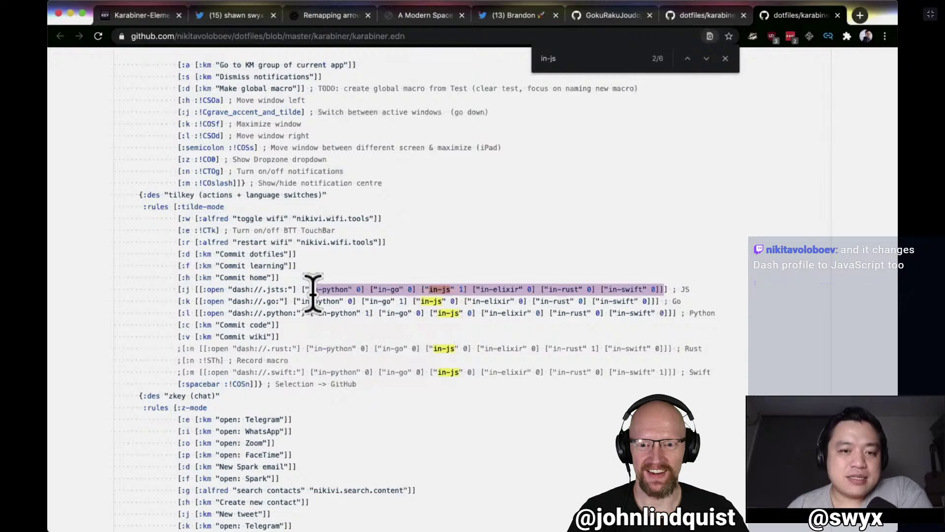
key("super+minus")
scroll(416, 323, "up", 8)
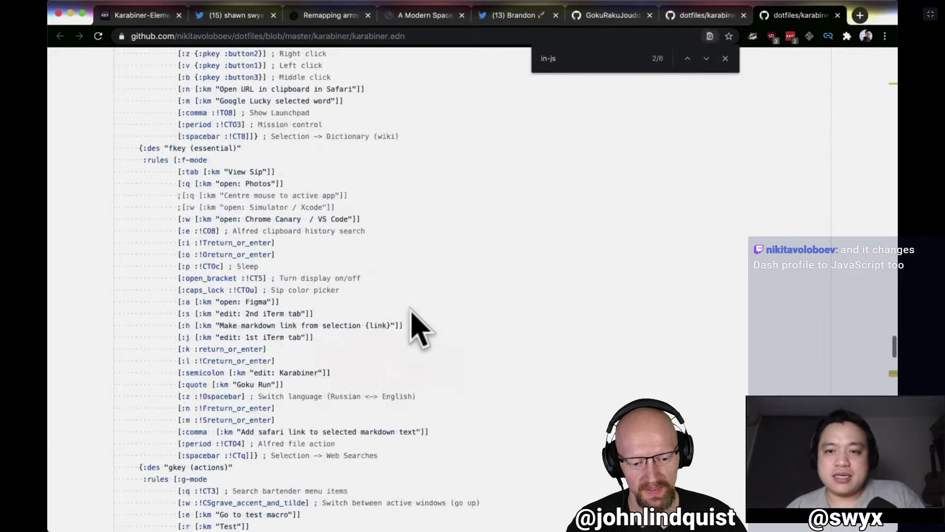
scroll(416, 322, "down", 5)
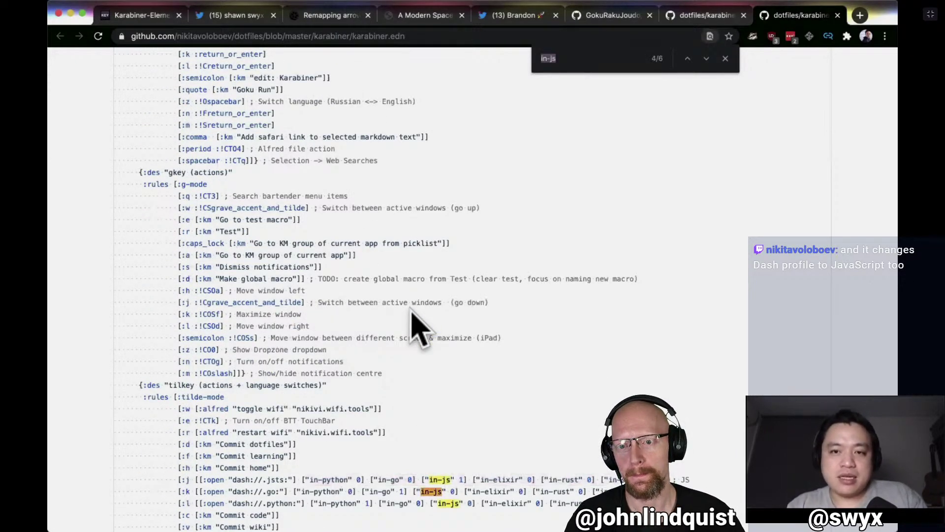
key("Return")
type("co")
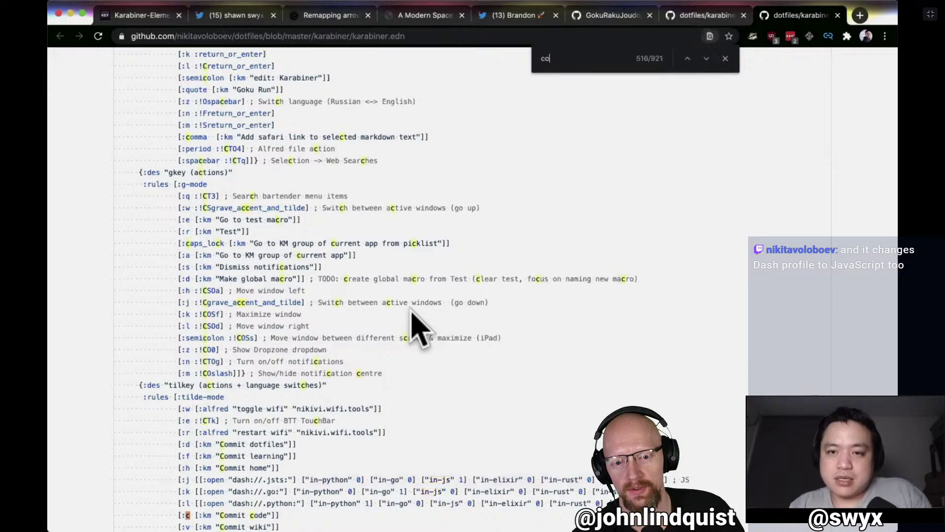
type("nsole.log")
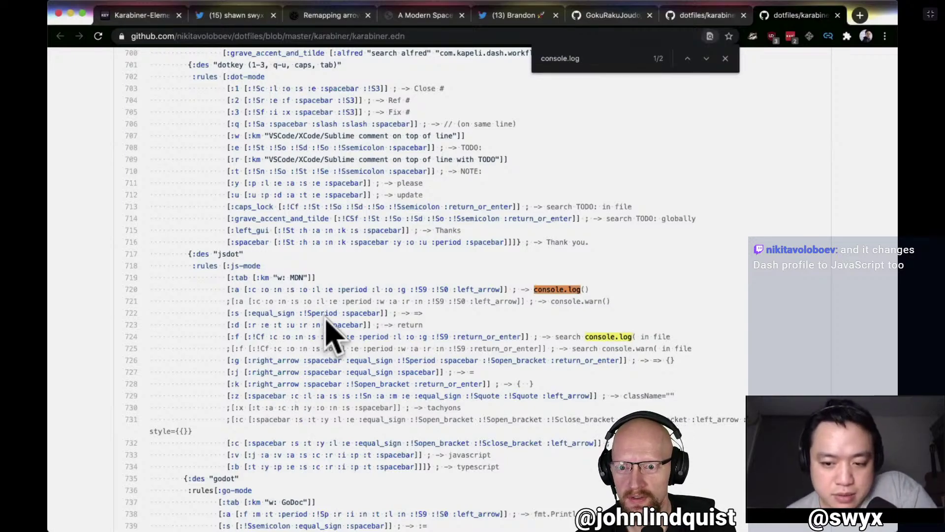
Examine the js-mode rules in the jsdot block, highlighting the return, className and commented-out style={{}} snippets.
scroll(326, 319, "down", 5)
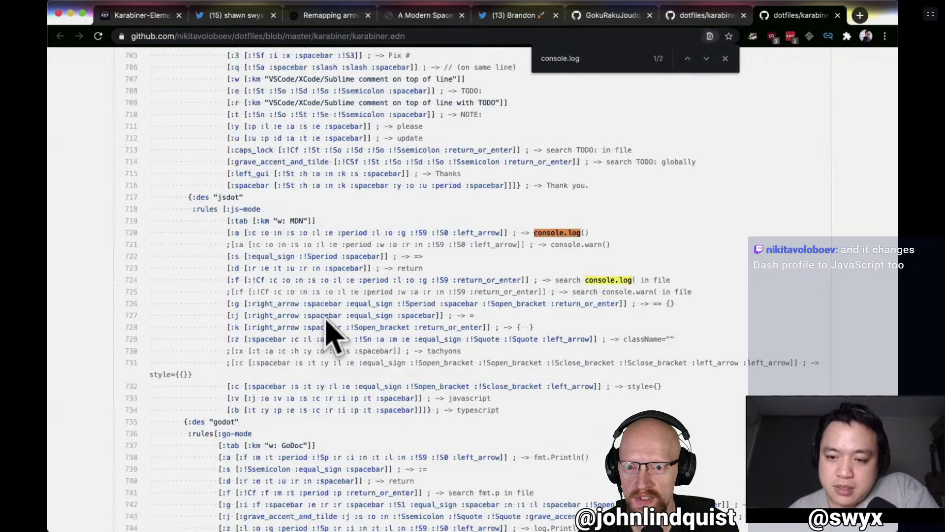
left_click_drag(282, 184, 456, 186)
left_click(461, 196)
scroll(433, 217, "down", 2)
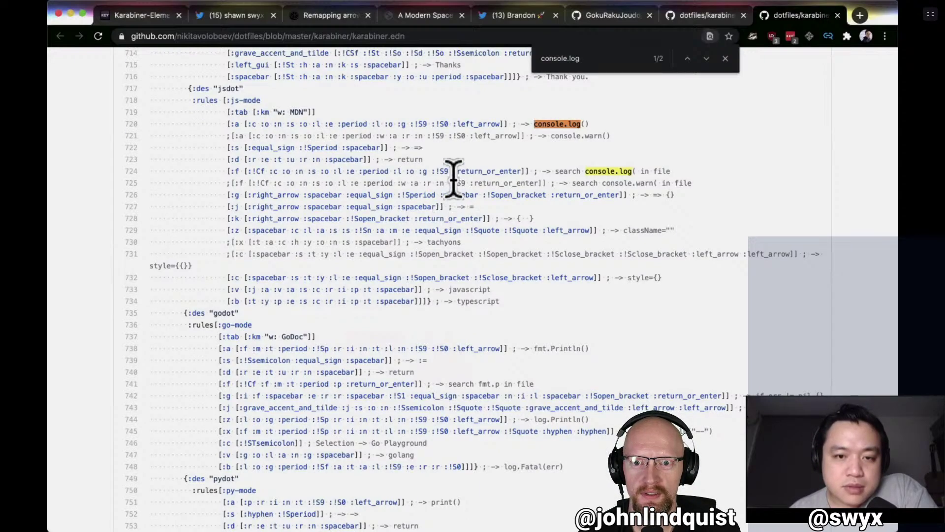
left_click_drag(387, 159, 423, 159)
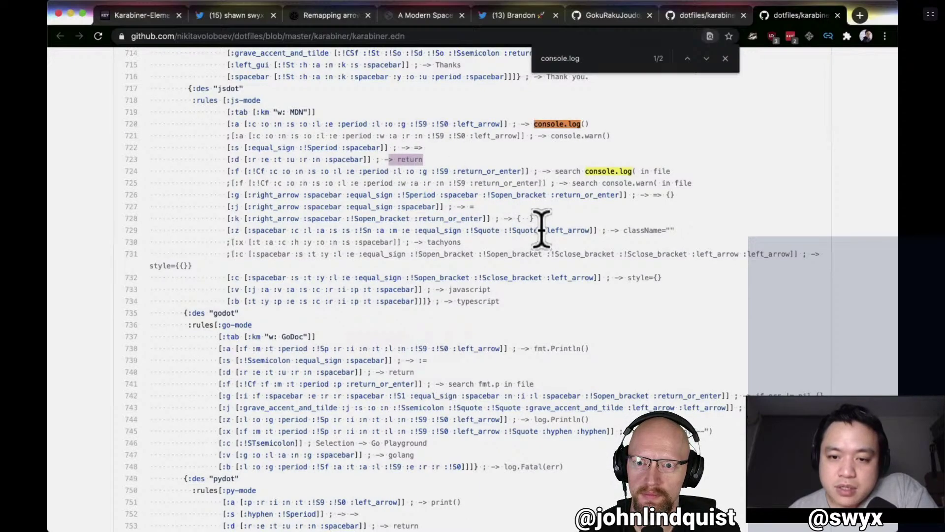
left_click_drag(543, 230, 682, 230)
left_click(426, 244)
left_click_drag(427, 244, 134, 261)
left_click(481, 238)
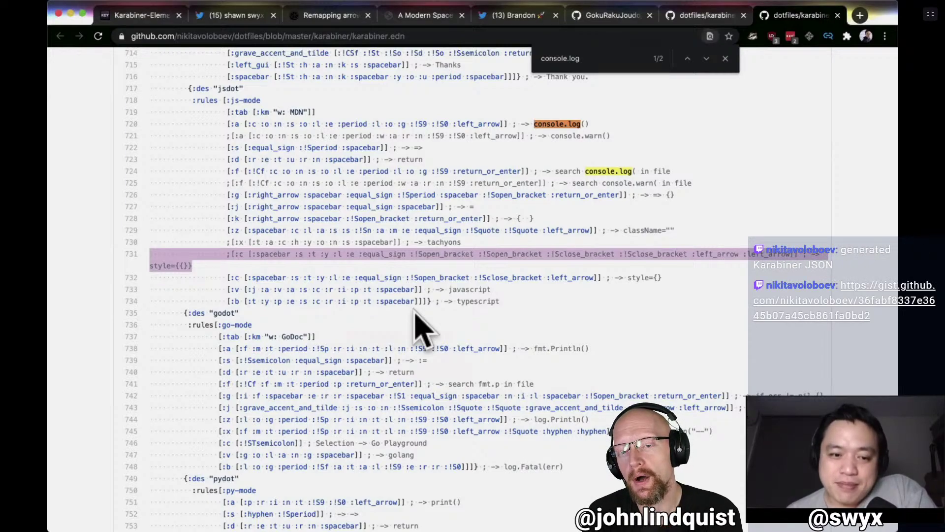
Search the file for ## and cycle repeatedly through the matches in the s-mode rules.
left_click(604, 52)
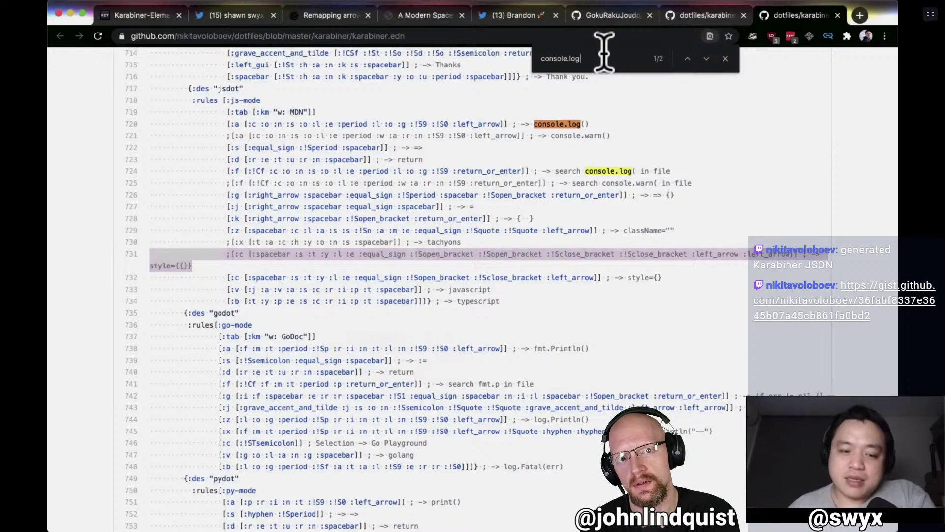
key("super+a")
type("##")
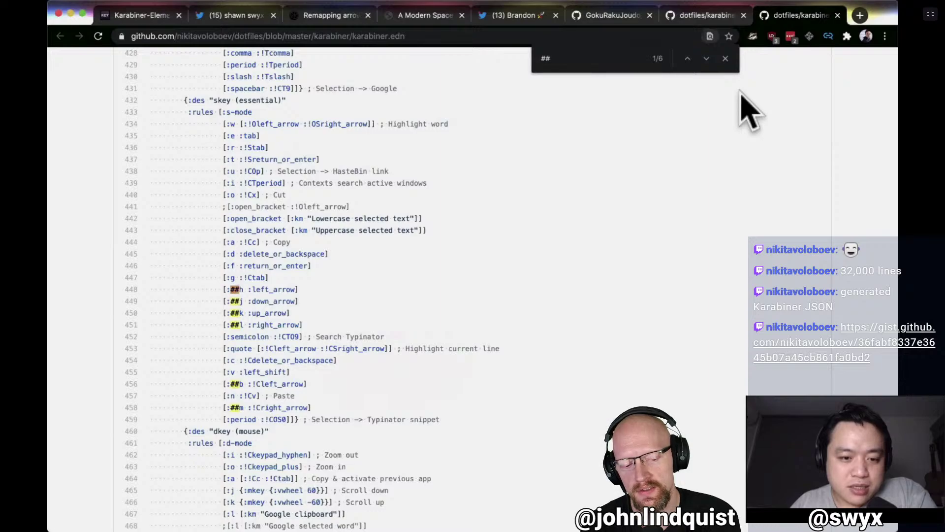
left_click(706, 58)
left_click(706, 59)
left_click(707, 59)
left_click(706, 58)
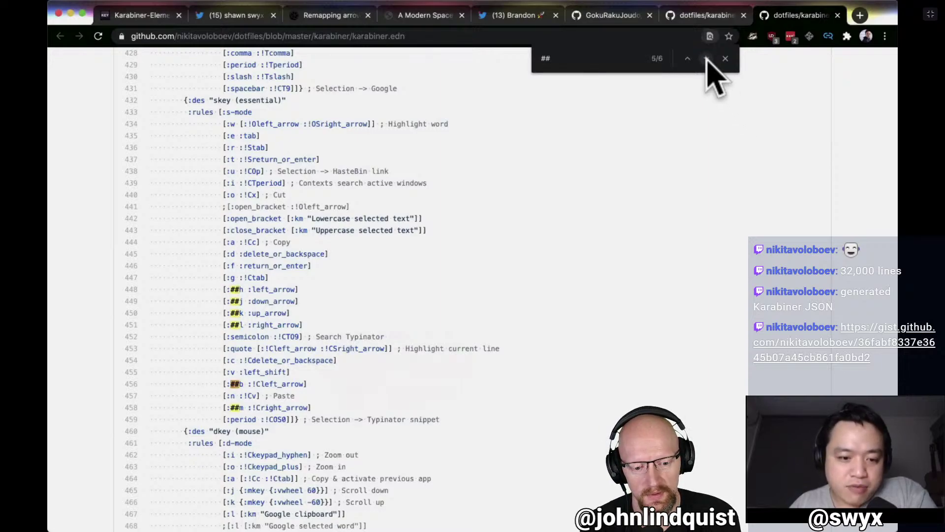
left_click(706, 58)
left_click(706, 59)
left_click(706, 58)
left_click(706, 59)
left_click(707, 59)
left_click(706, 58)
left_click(706, 59)
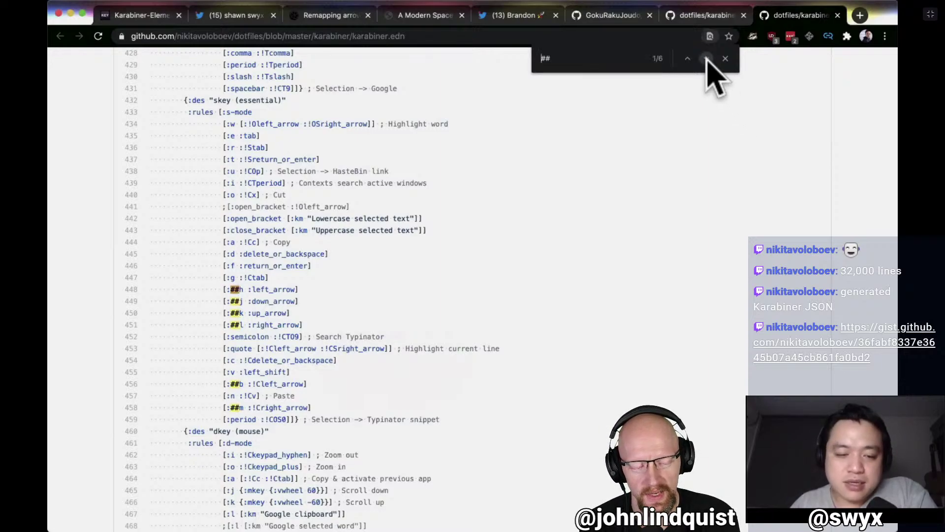
left_click(707, 59)
left_click(706, 59)
left_click(706, 58)
left_click(706, 59)
left_click(706, 59)
left_click(707, 59)
left_click(706, 58)
left_click(706, 58)
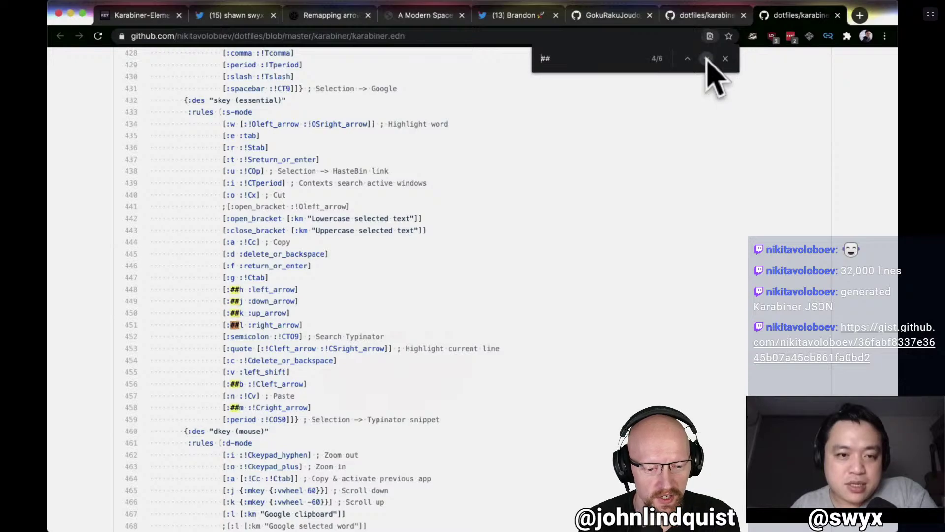
left_click(706, 58)
left_click(706, 59)
left_click(707, 59)
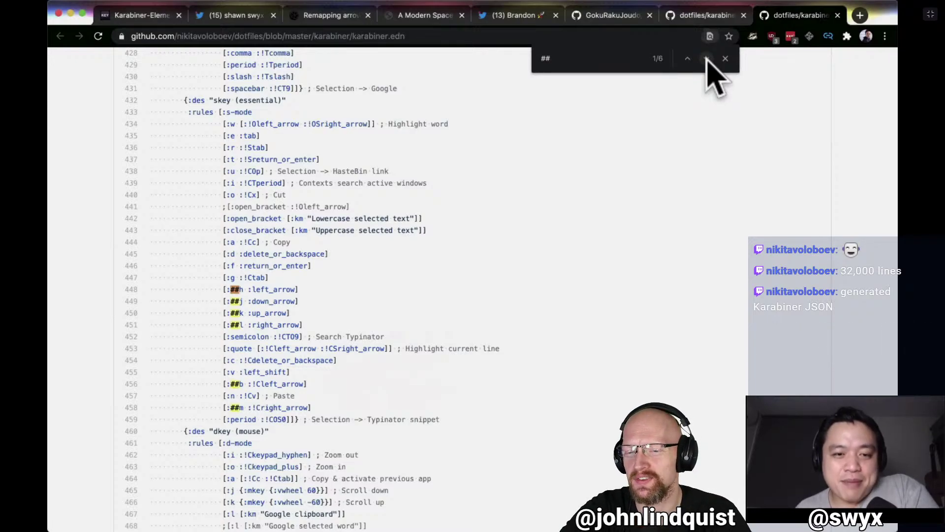
Highlight km in the s-mode open_bracket rule and review the chat, Spotify, run and media layers further down the file.
double_click(298, 218)
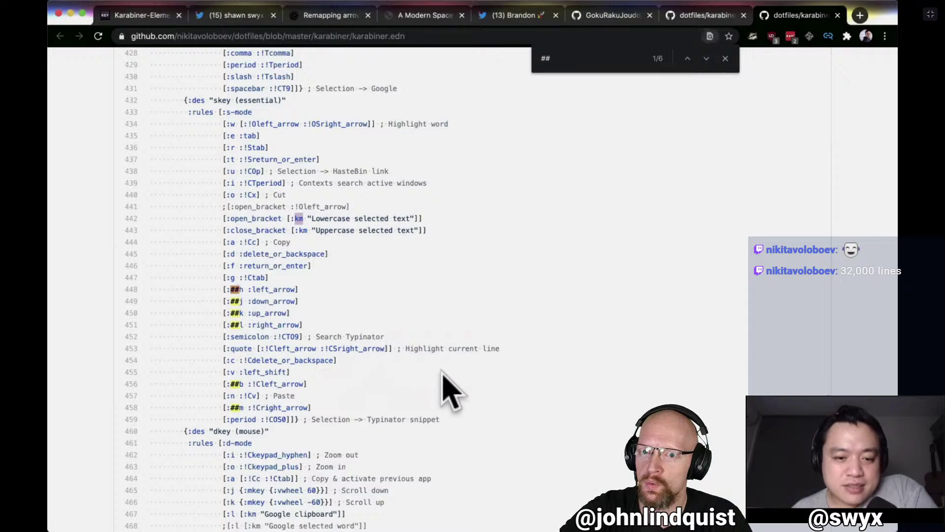
scroll(442, 372, "down", 2)
scroll(442, 372, "up", 3)
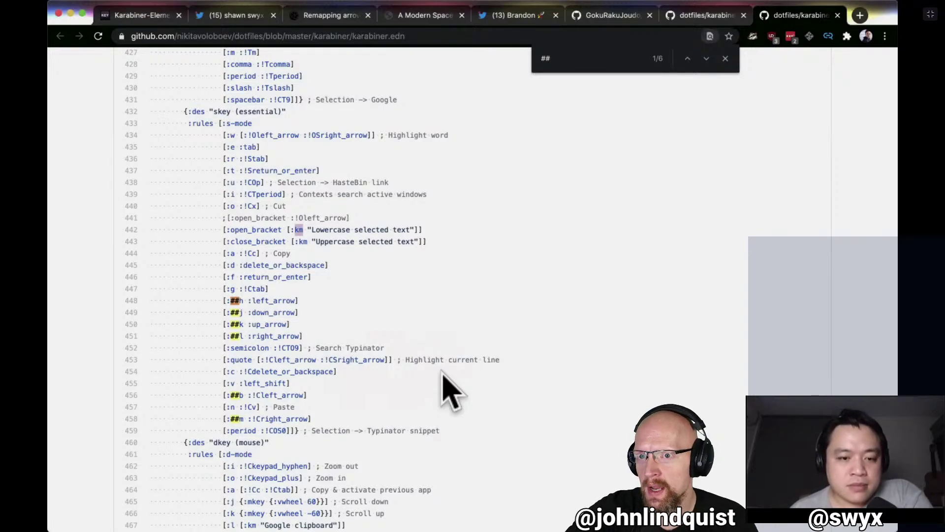
scroll(450, 392, "down", 20)
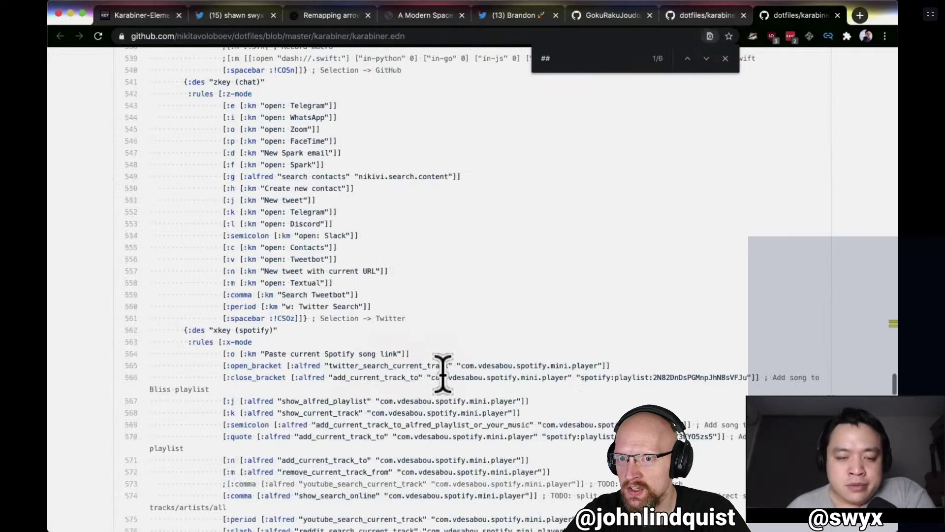
scroll(443, 374, "up", 3)
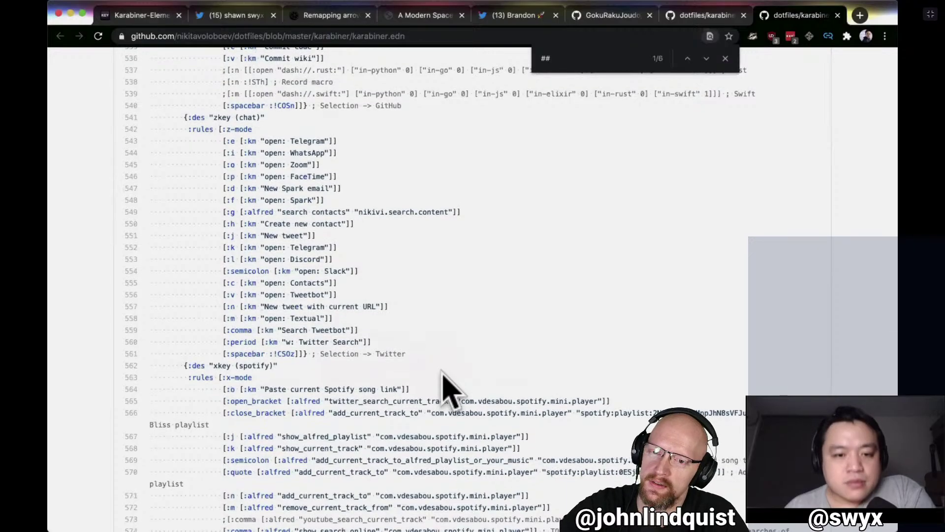
scroll(442, 373, "down", 4)
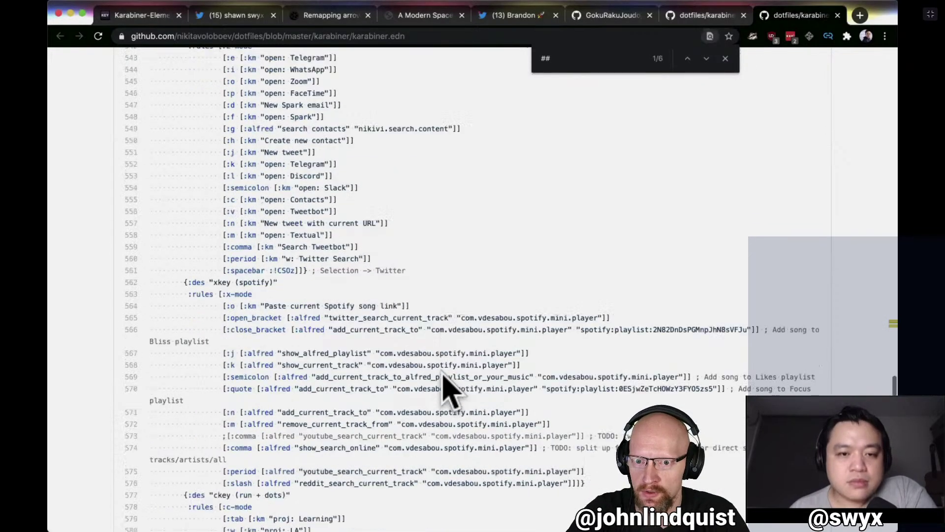
scroll(443, 374, "down", 10)
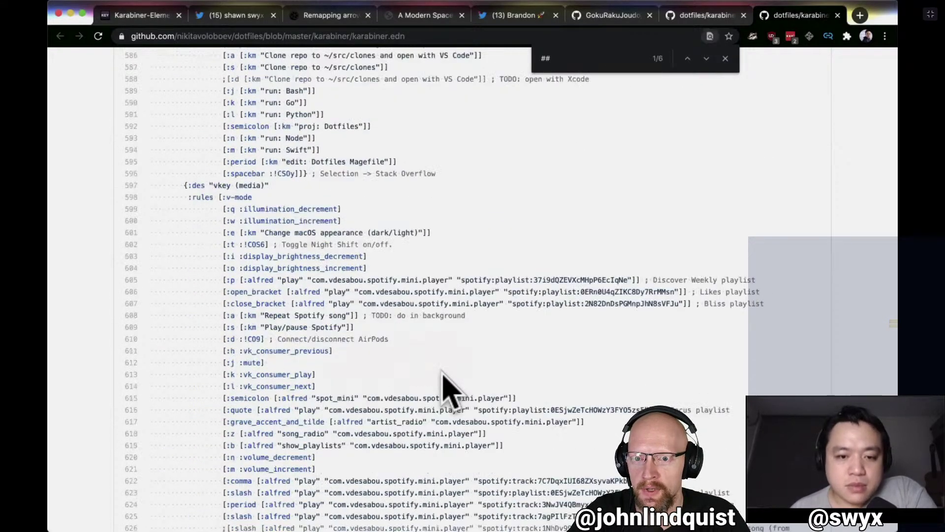
scroll(443, 373, "down", 3)
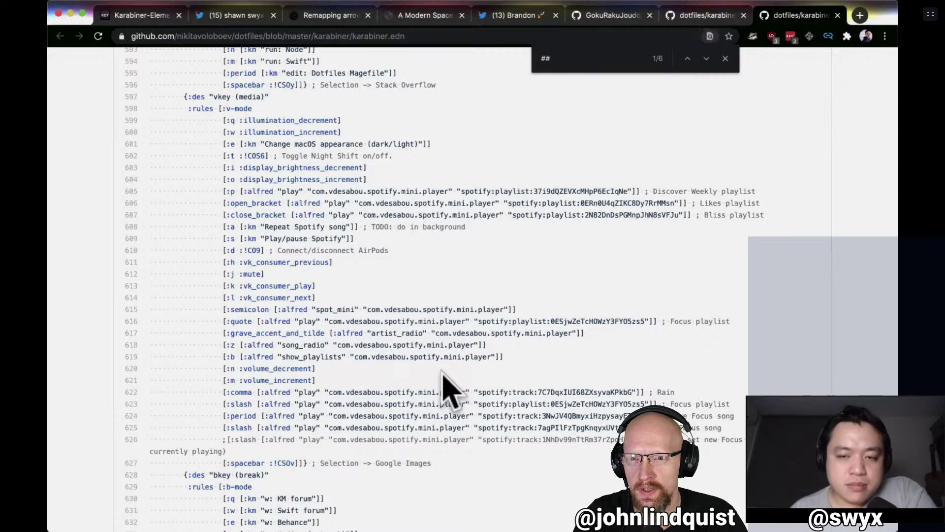
scroll(443, 373, "down", 4)
Search the file for km and for :template, and highlight the :km Keyboard Maestro line under :templates.
key("super+f")
type("km")
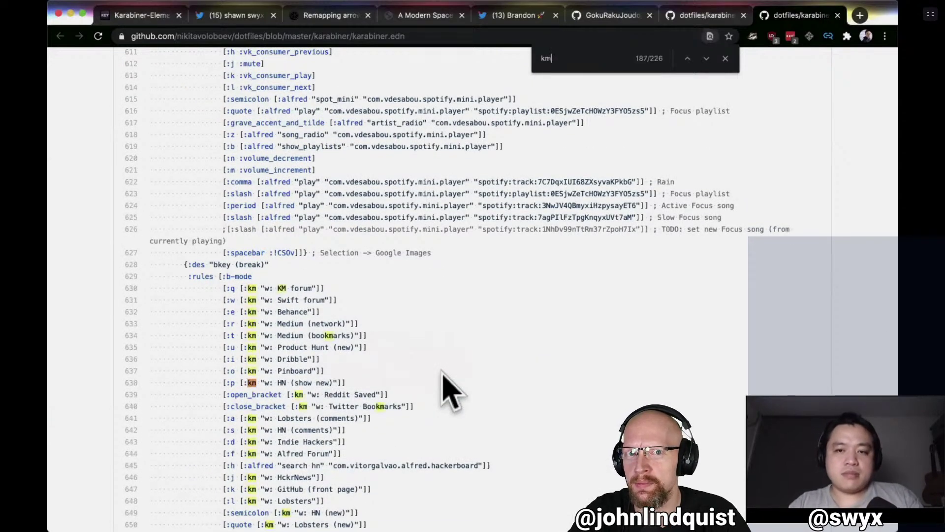
scroll(446, 389, "up", 20)
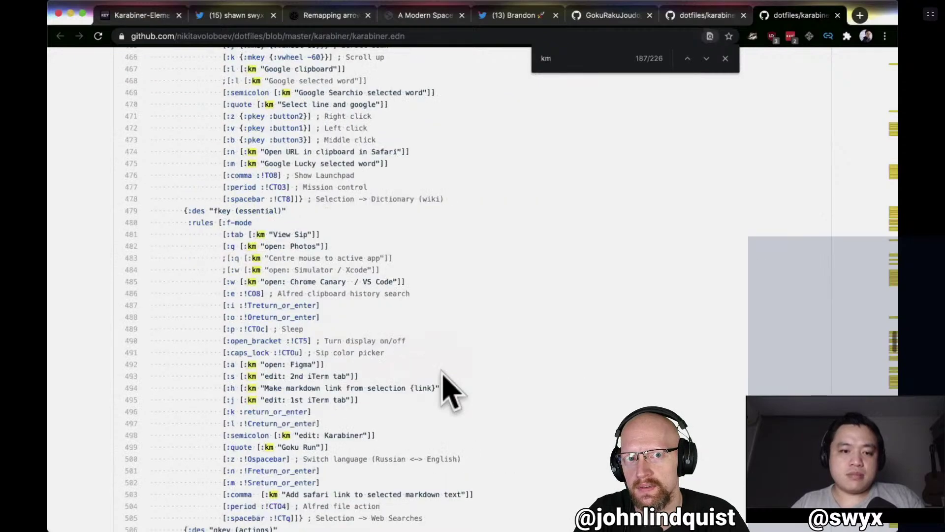
type(":template")
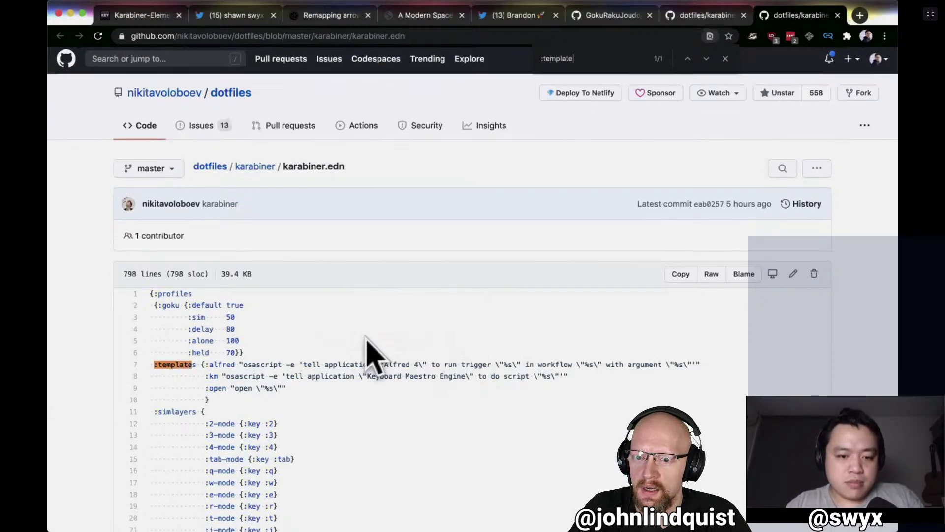
scroll(365, 337, "down", 1)
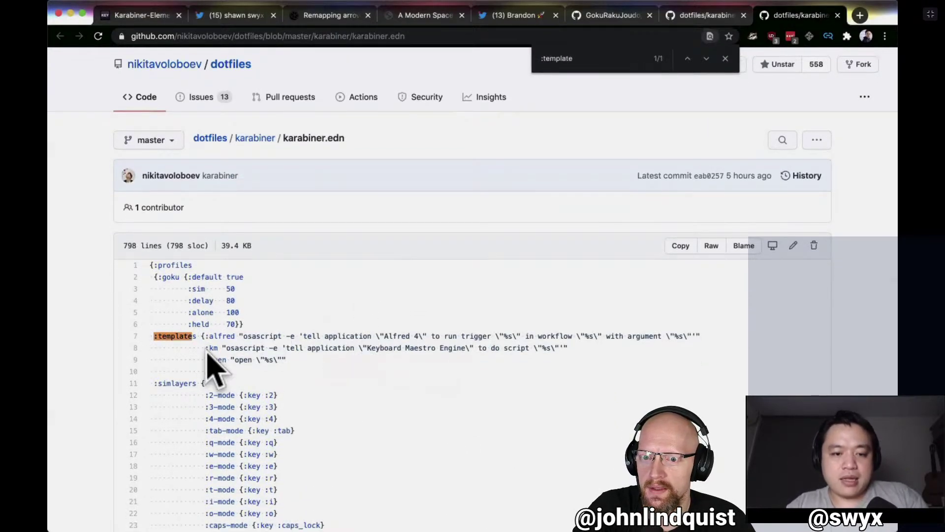
left_click_drag(204, 348, 575, 345)
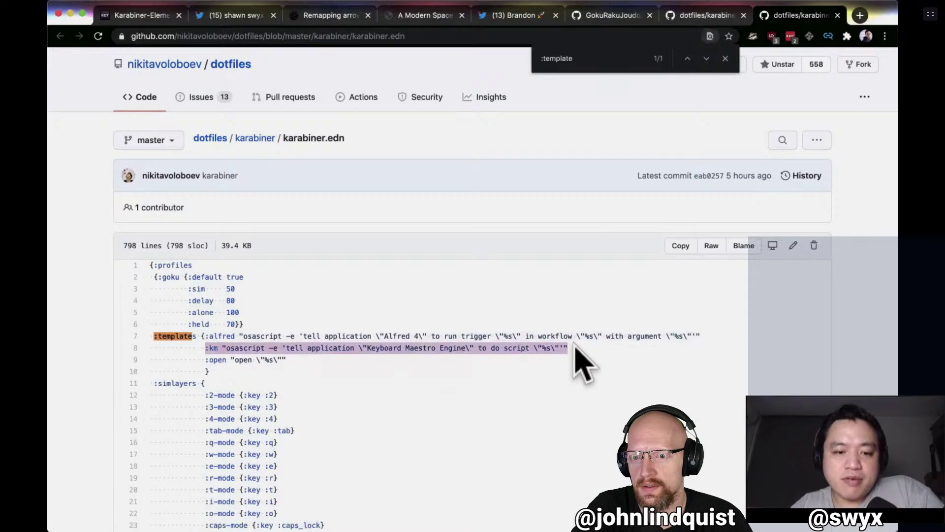
left_click(574, 346)
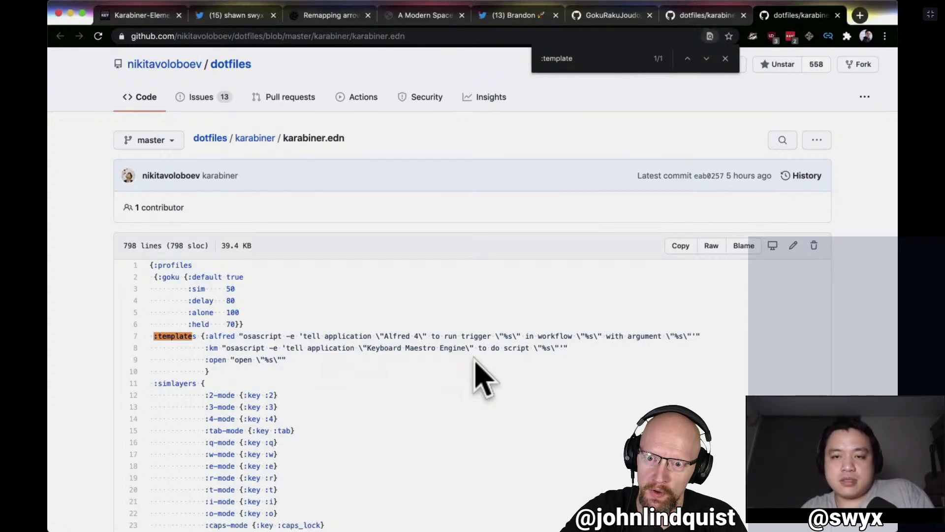
Search the file for :km and advance through the matches to the Git config rule in 3-mode.
key("cmd+a")
left_click(527, 348)
key("cmd+f")
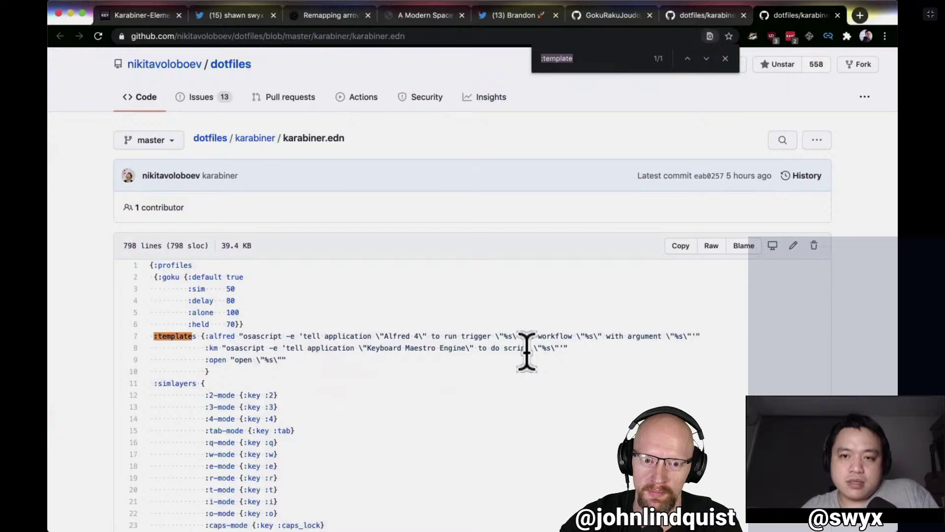
type(":km")
key("Return")
key("Return")
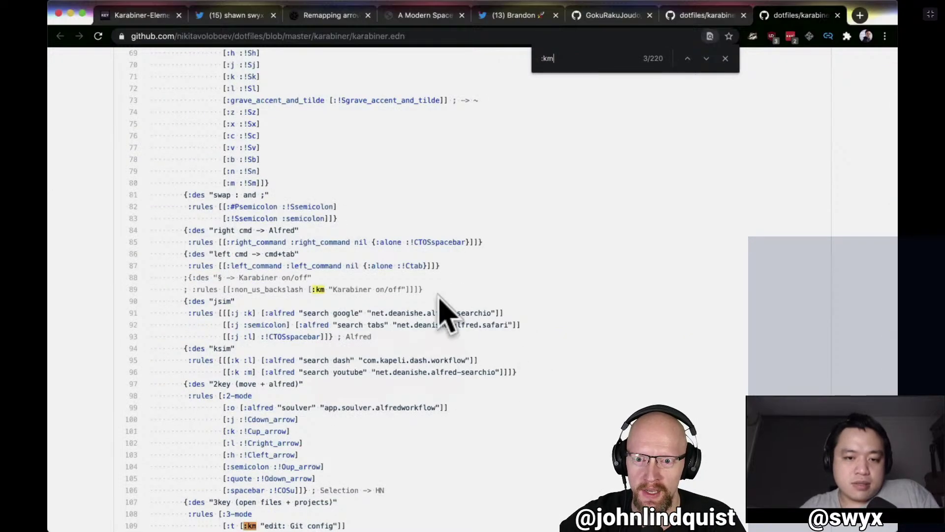
Examine how the :km template is used in the 3-mode and 4-mode rules, continuing through the tab-mode and q-mode rules.
scroll(440, 297, "down", 5)
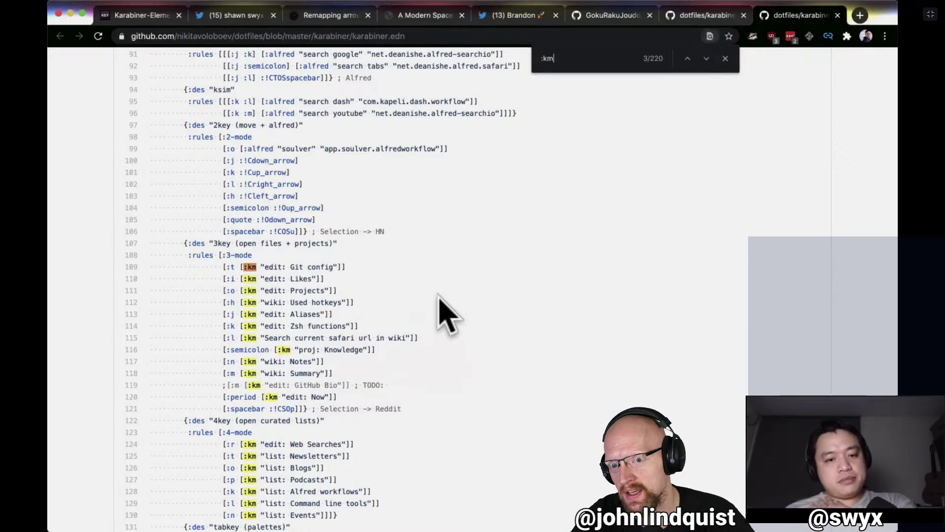
scroll(445, 315, "down", 3)
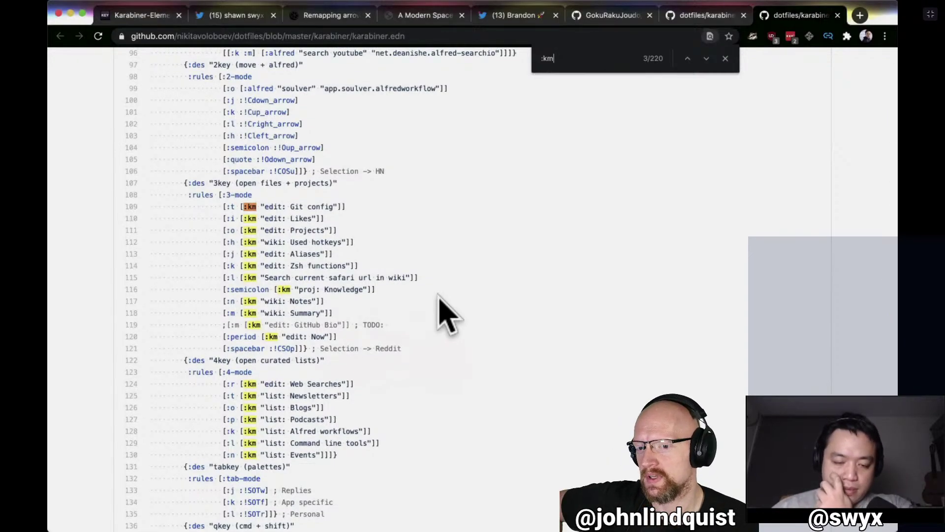
scroll(446, 315, "down", 5)
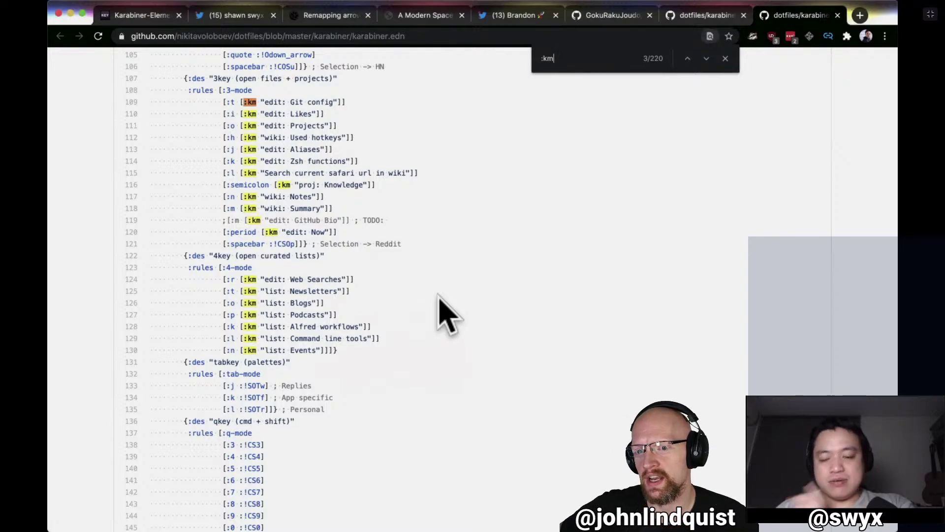
scroll(445, 313, "down", 1)
scroll(446, 312, "down", 8)
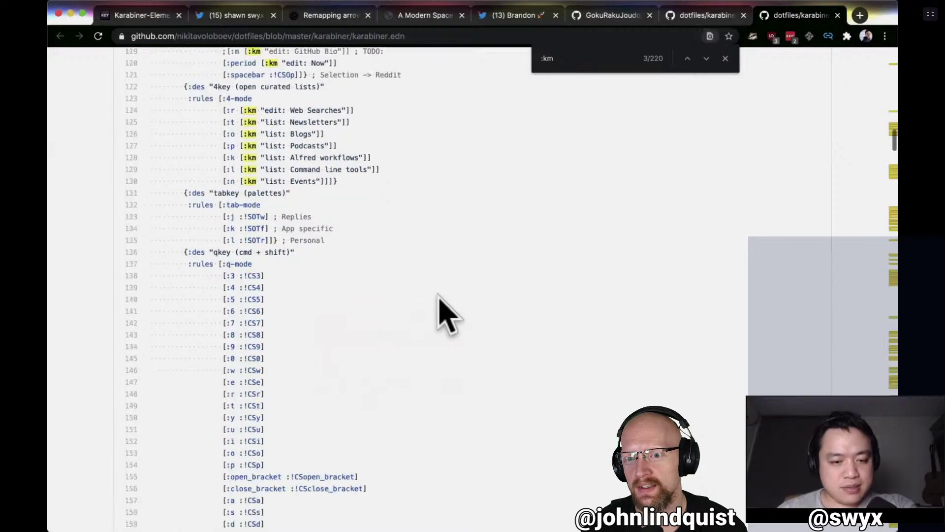
scroll(445, 312, "up", 2)
scroll(445, 313, "down", 4)
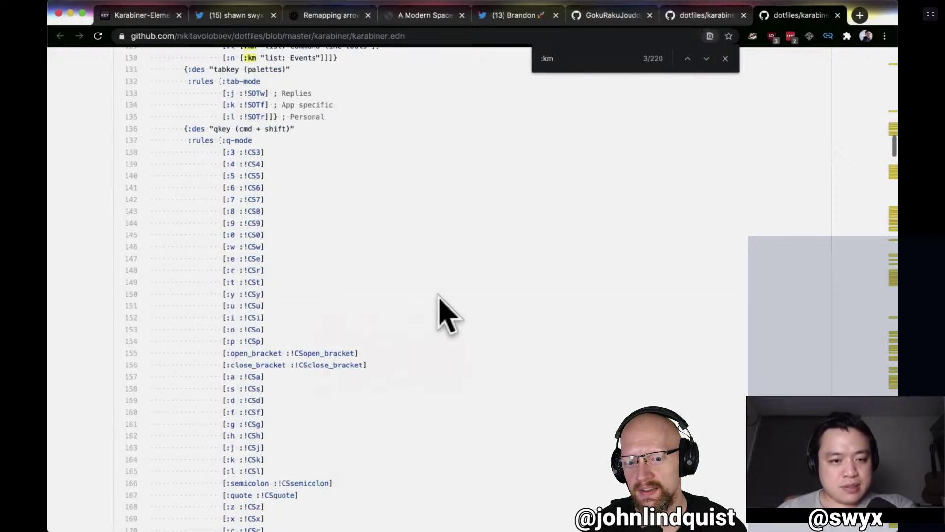
Examine the rest of the file from the 4-mode rules to its end, covering the m-mode, language-mode and spacebar-mode rules.
scroll(446, 313, "up", 8)
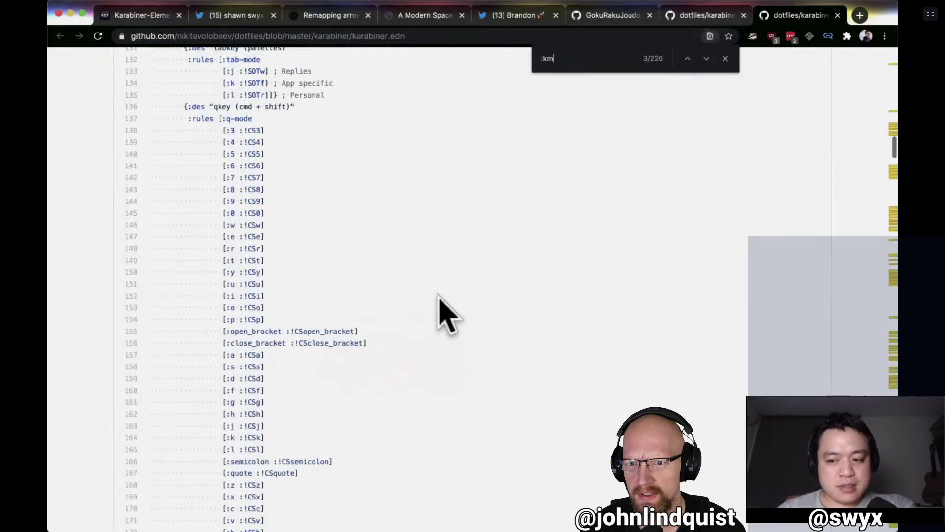
scroll(445, 312, "up", 2)
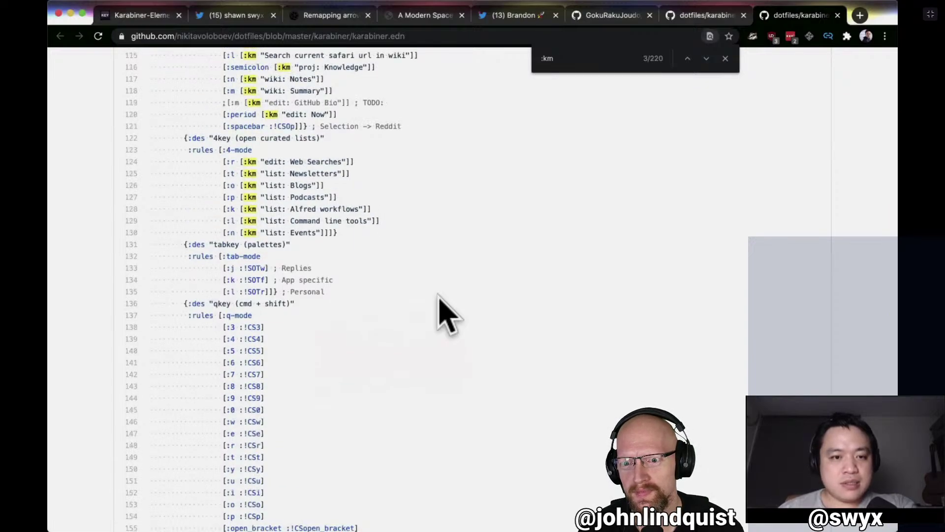
scroll(445, 312, "down", 20)
scroll(445, 312, "down", 20)
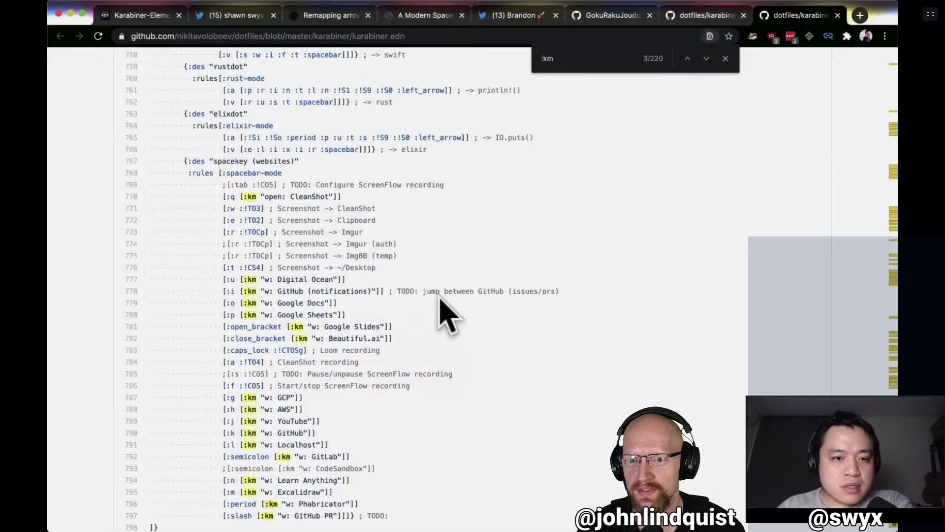
scroll(439, 296, "up", 3)
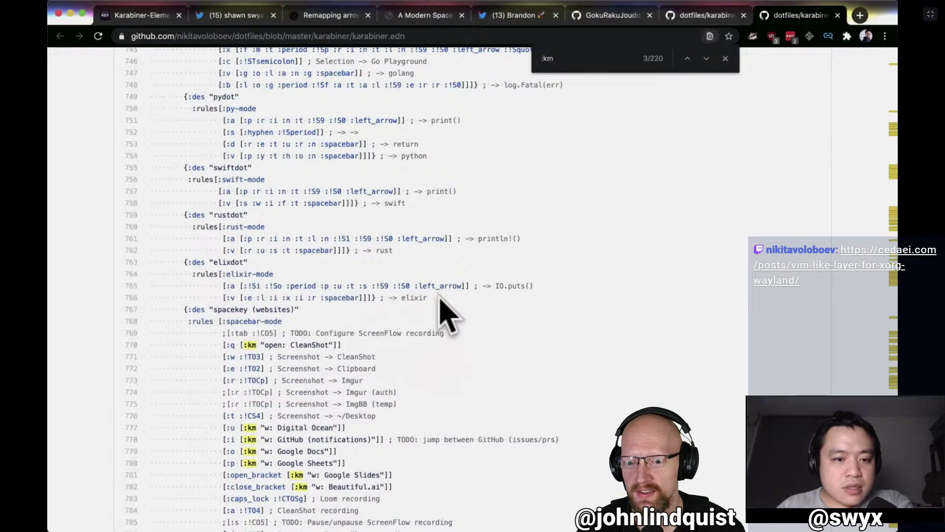
scroll(445, 313, "down", 4)
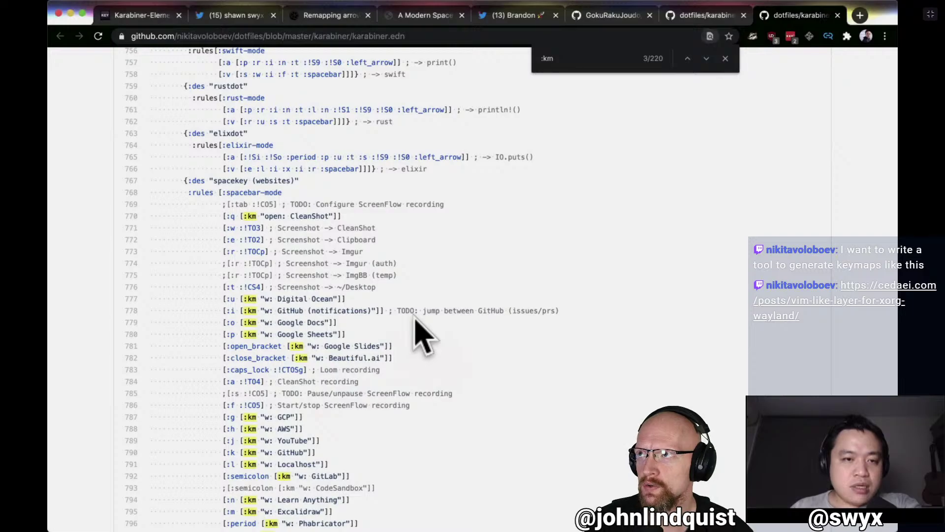
scroll(422, 335, "up", 5)
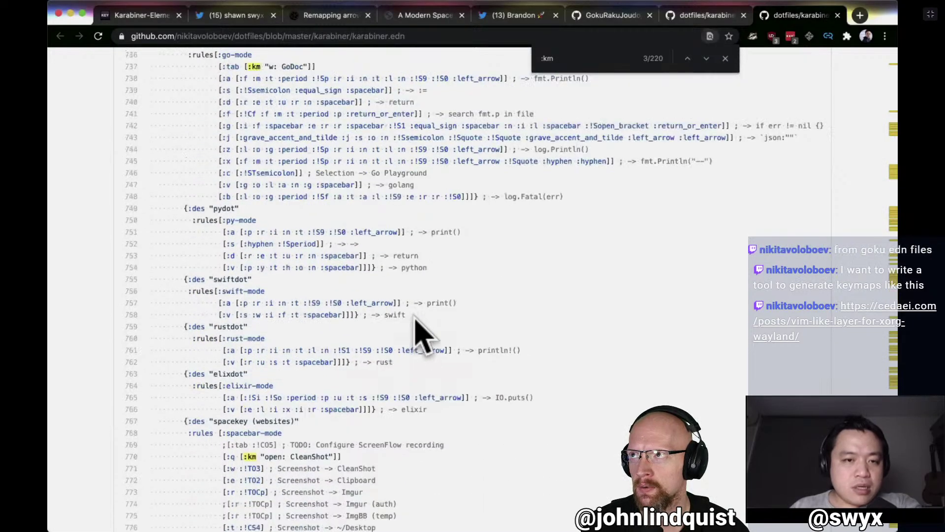
scroll(419, 330, "up", 6)
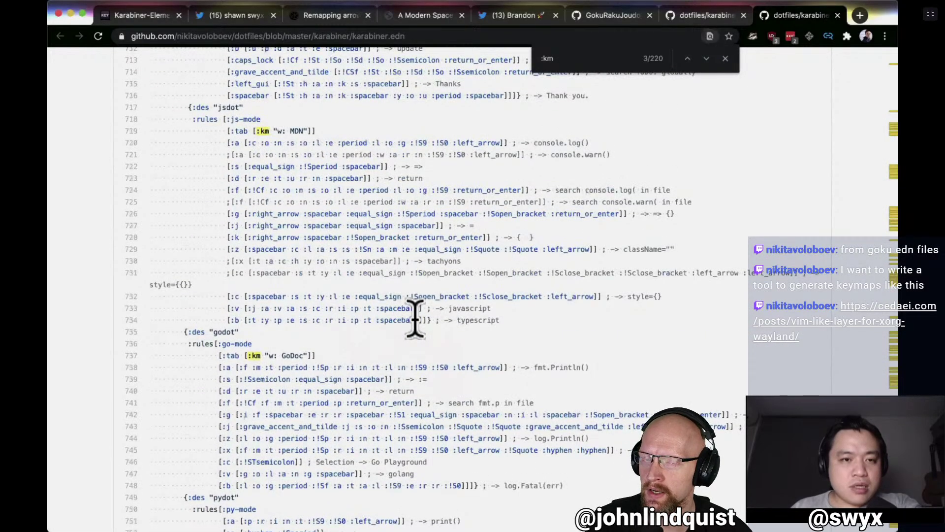
scroll(415, 318, "up", 11)
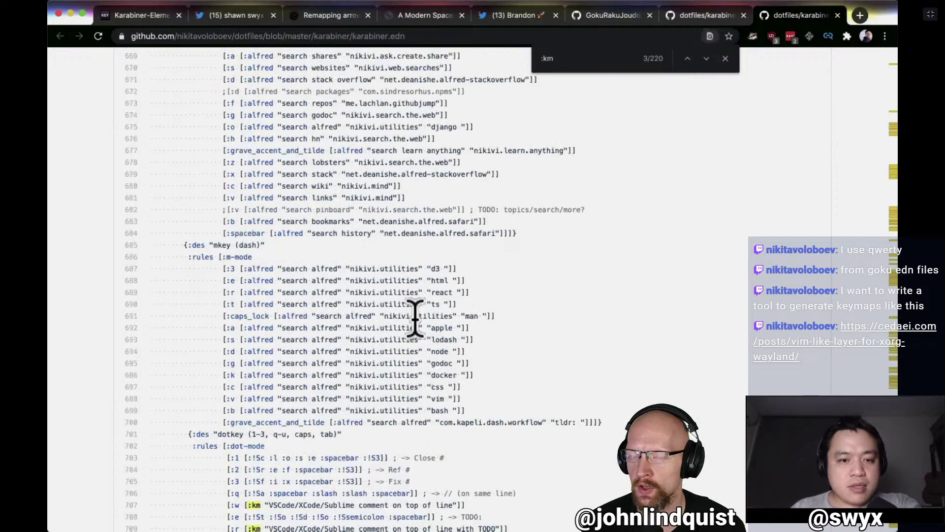
scroll(415, 318, "down", 20)
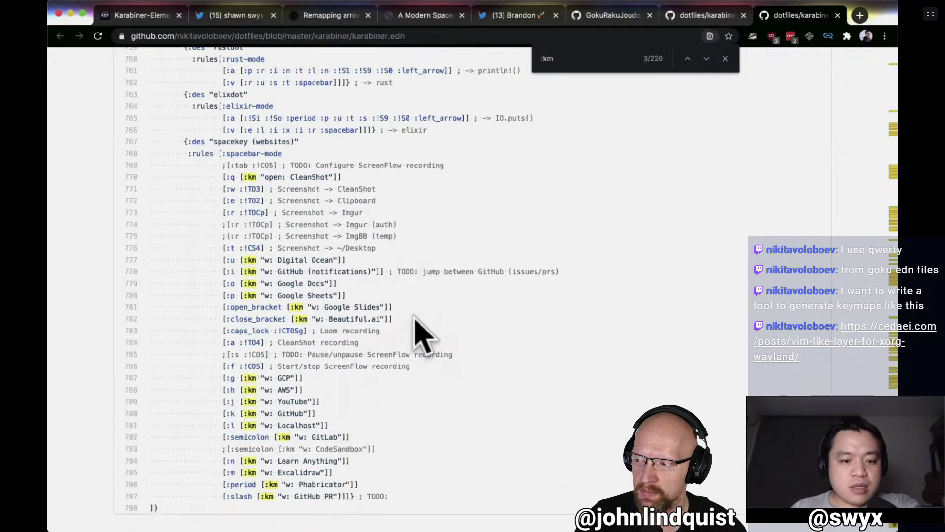
scroll(415, 318, "down", 2)
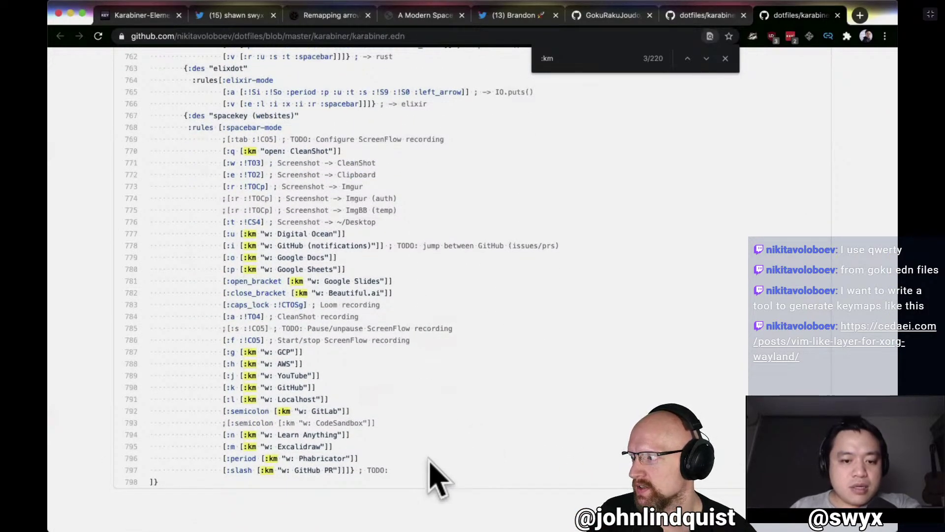
Highlight the website and screenshot rules in spacebar-mode, including the GCP to Localhost lines, while reading through them.
left_click_drag(430, 458, 460, 348)
left_click(500, 362)
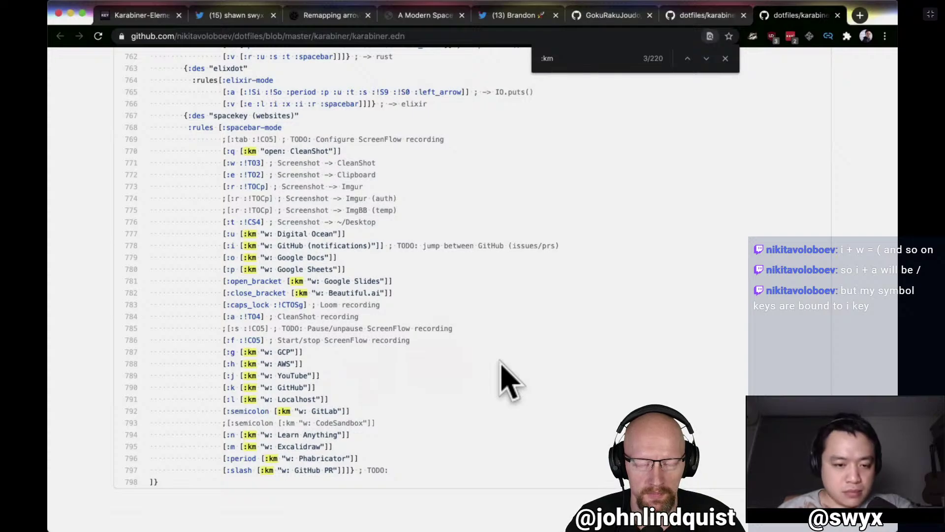
left_click_drag(274, 353, 428, 401)
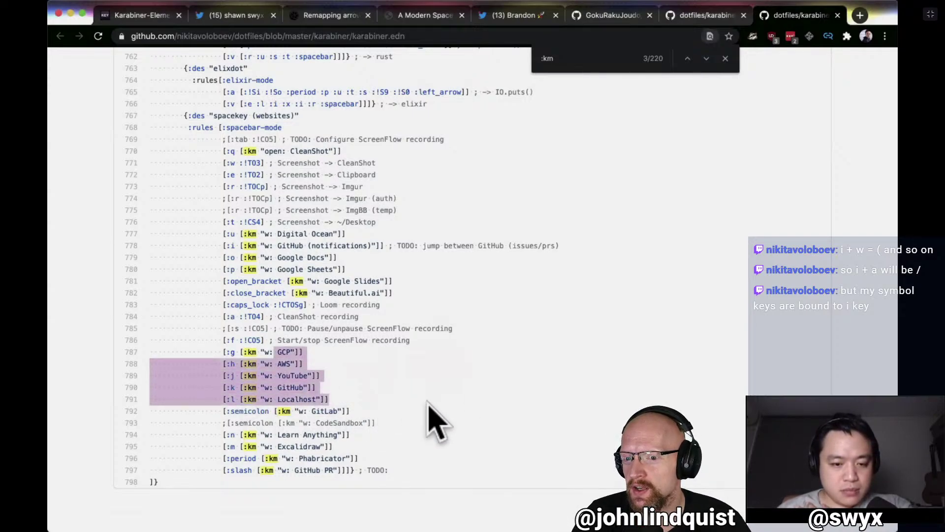
left_click(456, 455)
left_click_drag(456, 463, 474, 289)
scroll(474, 289, "up", 3)
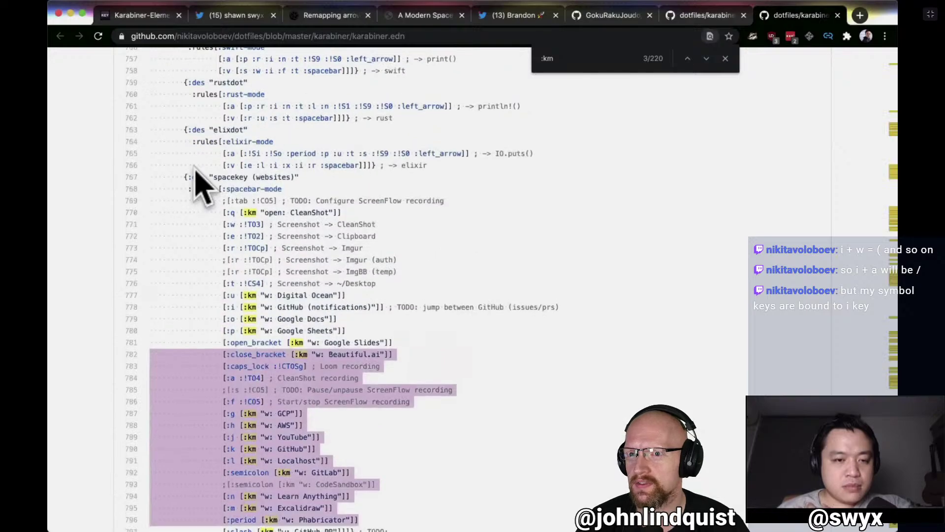
left_click(299, 212)
left_click_drag(300, 213, 401, 312)
left_click(445, 384)
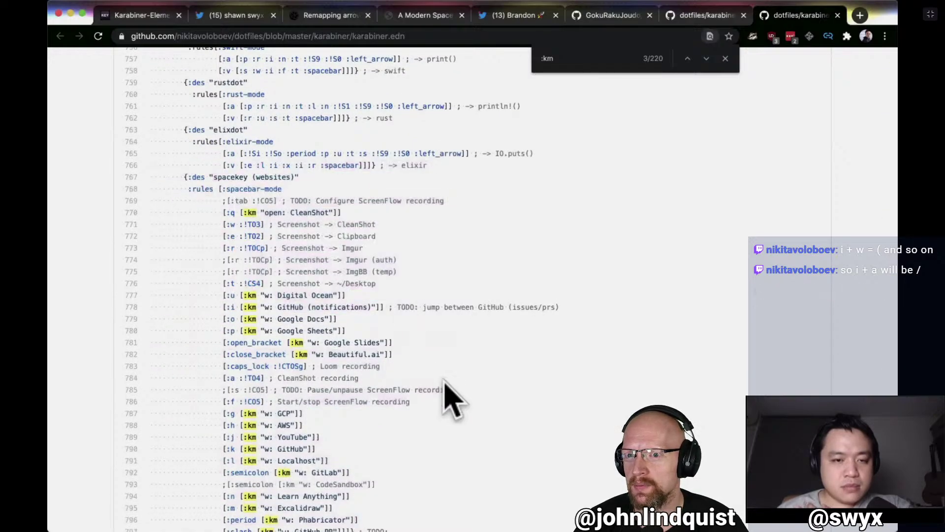
Review the js, go, py, swift, rust and elixir snippet modes above the spacebar-mode rules.
scroll(444, 387, "down", 1)
scroll(453, 400, "down", 1)
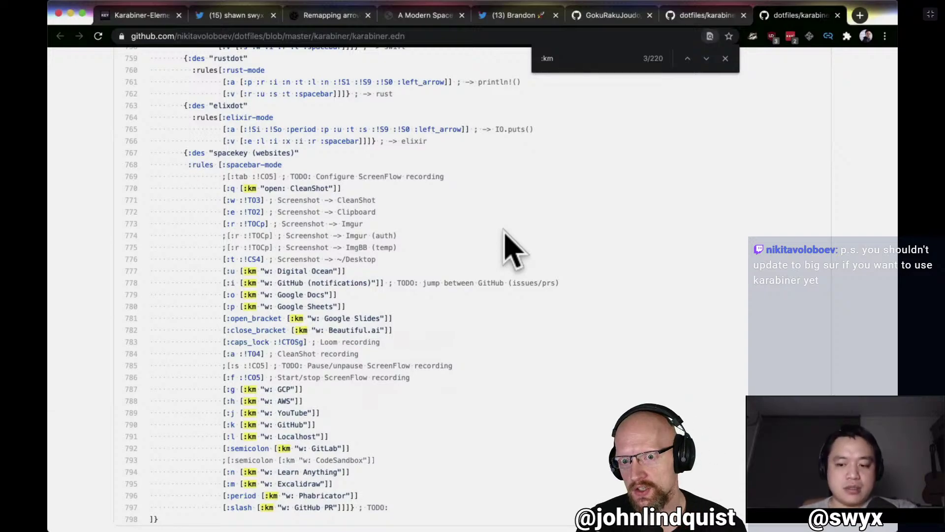
scroll(504, 230, "up", 10)
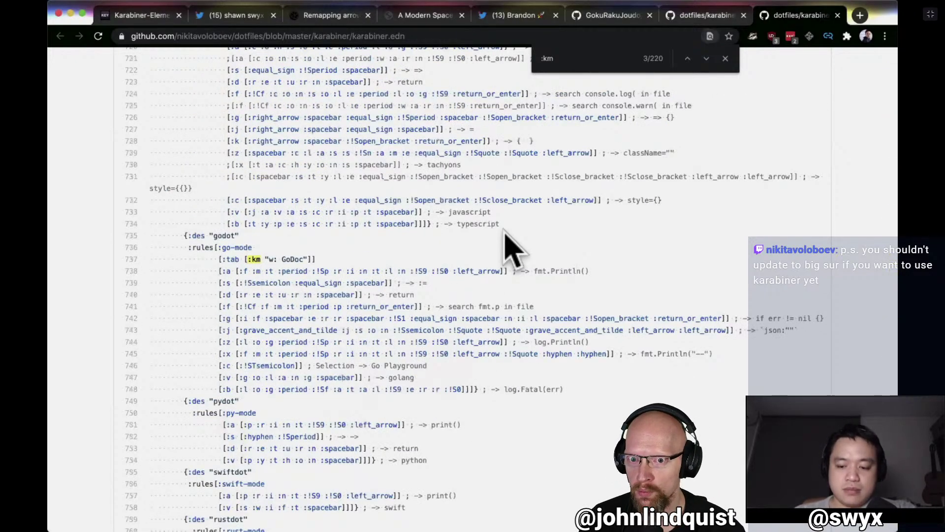
scroll(505, 231, "down", 8)
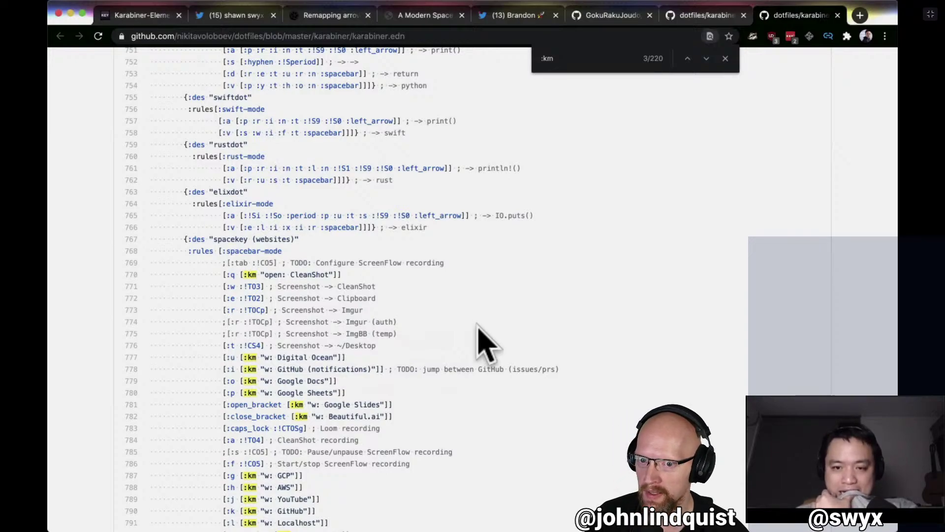
scroll(479, 339, "up", 2)
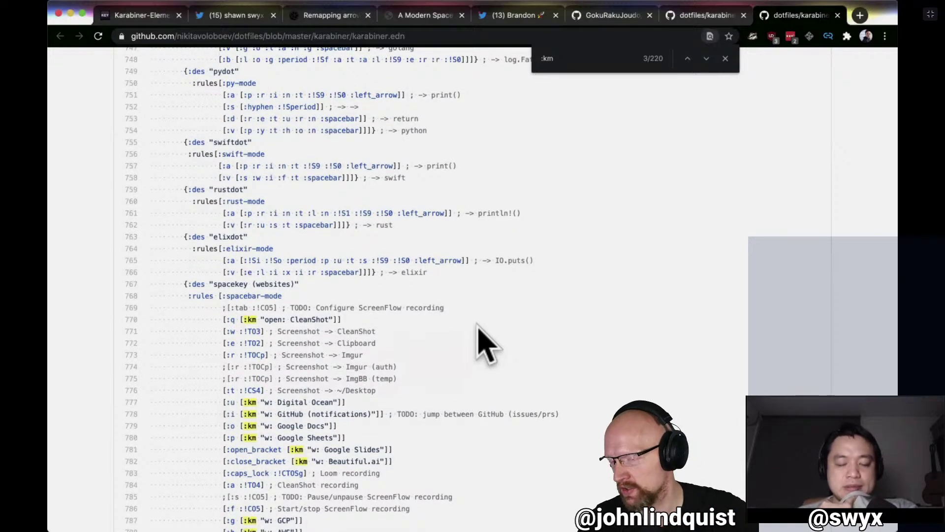
scroll(476, 324, "down", 1)
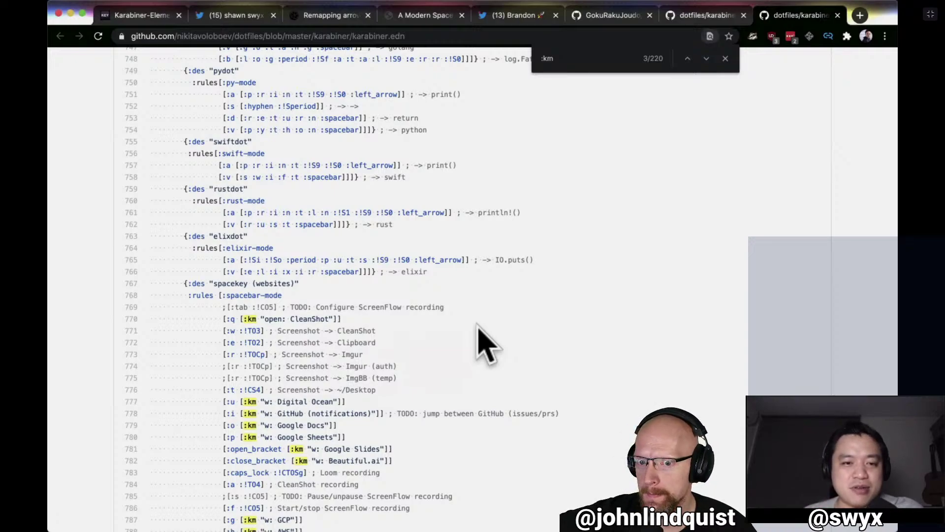
scroll(487, 345, "down", 5)
scroll(488, 344, "up", 10)
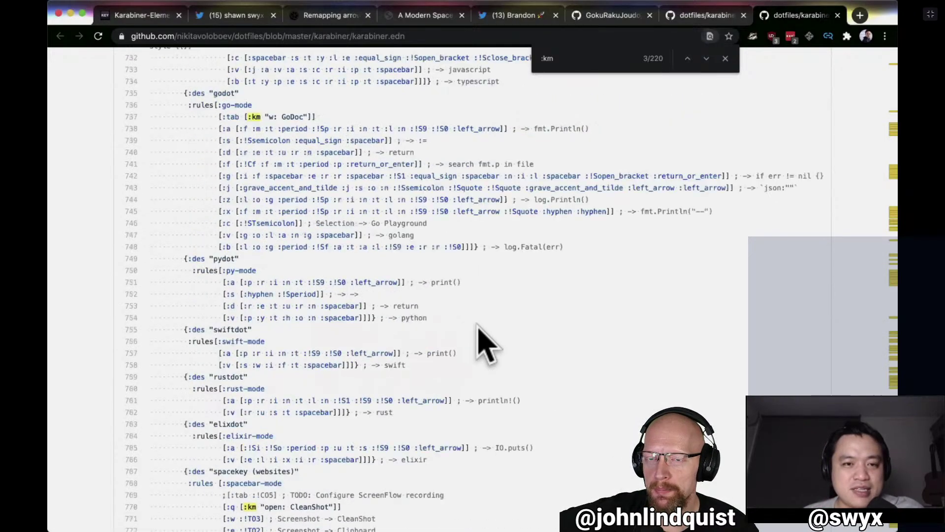
Review the n-mode, b-mode, v-mode and c-mode rules, highlighting the Spotify track and playlist lines at the end of v-mode.
scroll(487, 344, "up", 10)
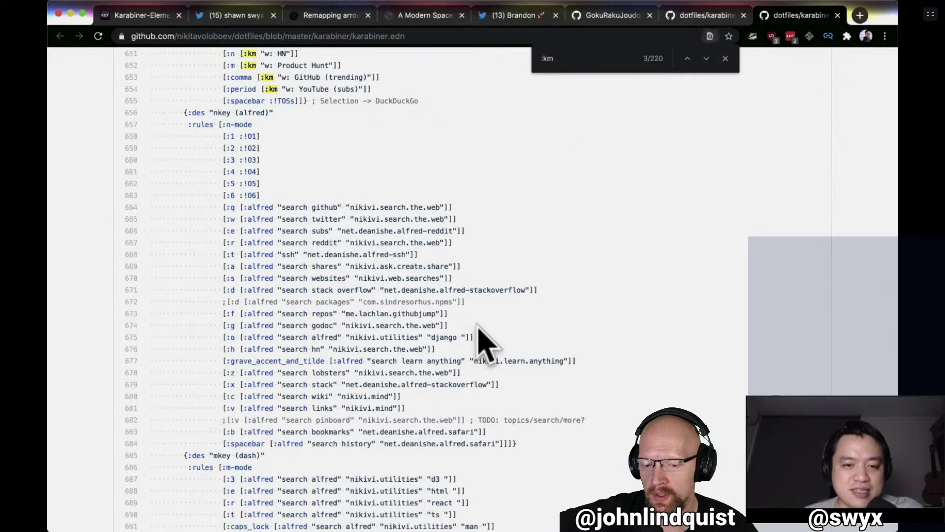
scroll(477, 339, "down", 2)
scroll(476, 340, "up", 3)
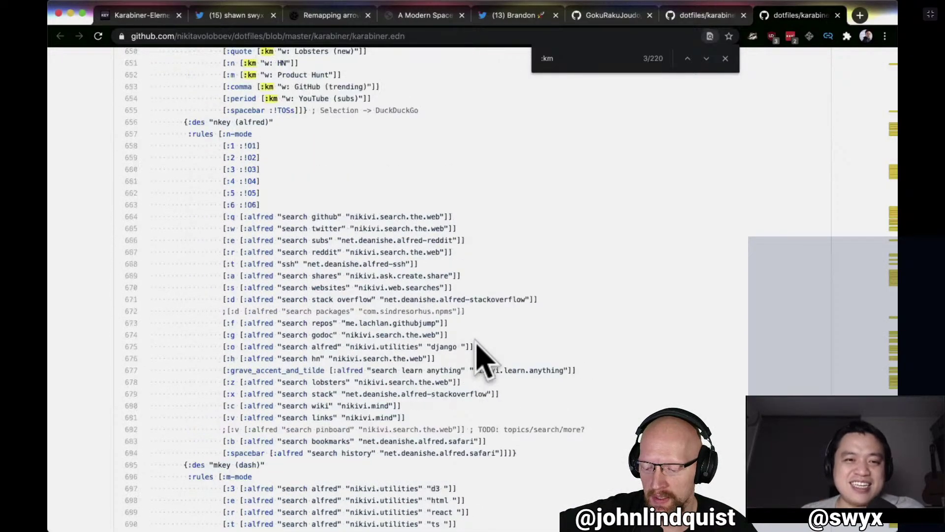
scroll(477, 340, "up", 8)
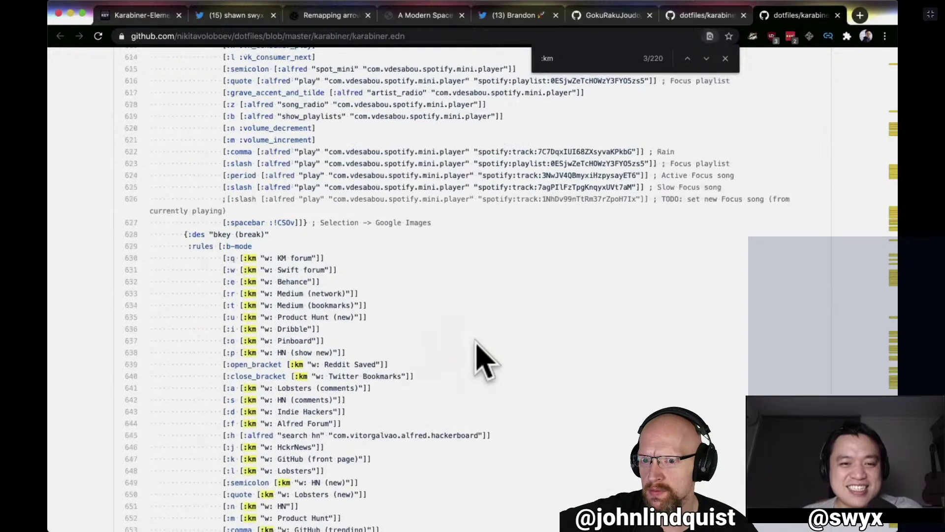
scroll(478, 340, "up", 5)
scroll(504, 374, "up", 2)
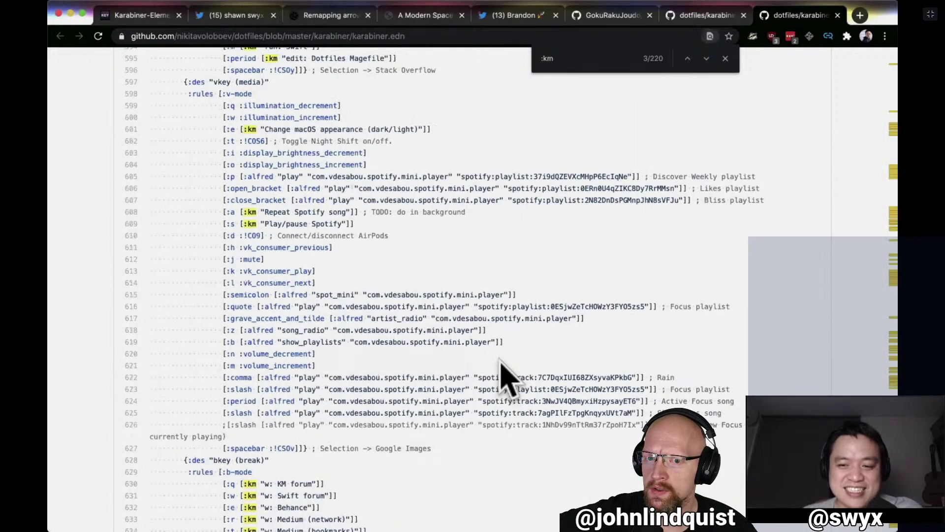
scroll(505, 374, "down", 1)
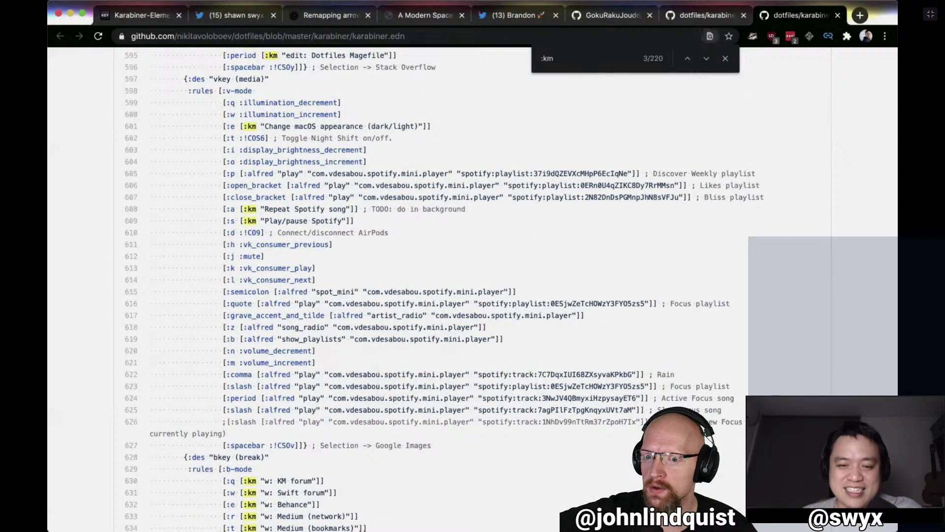
left_click_drag(150, 373, 721, 463)
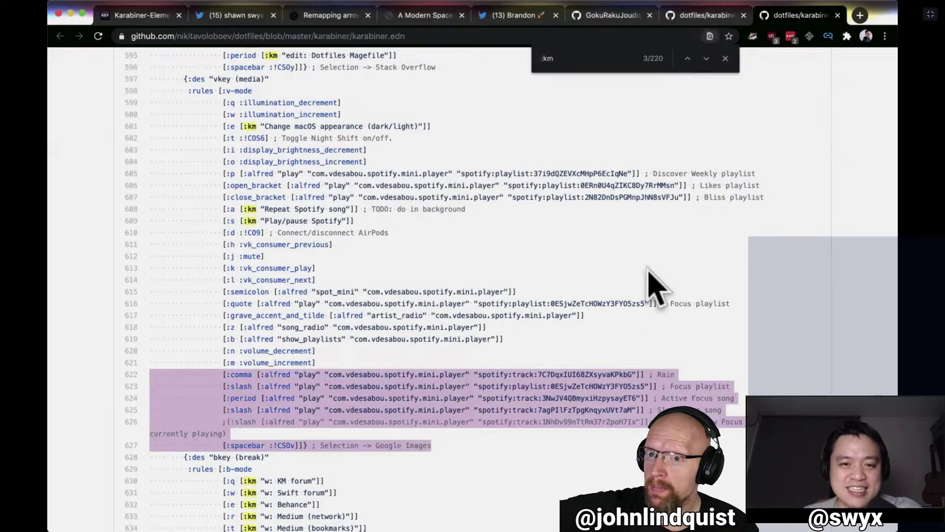
left_click(612, 294)
scroll(610, 292, "up", 2)
scroll(612, 294, "up", 5)
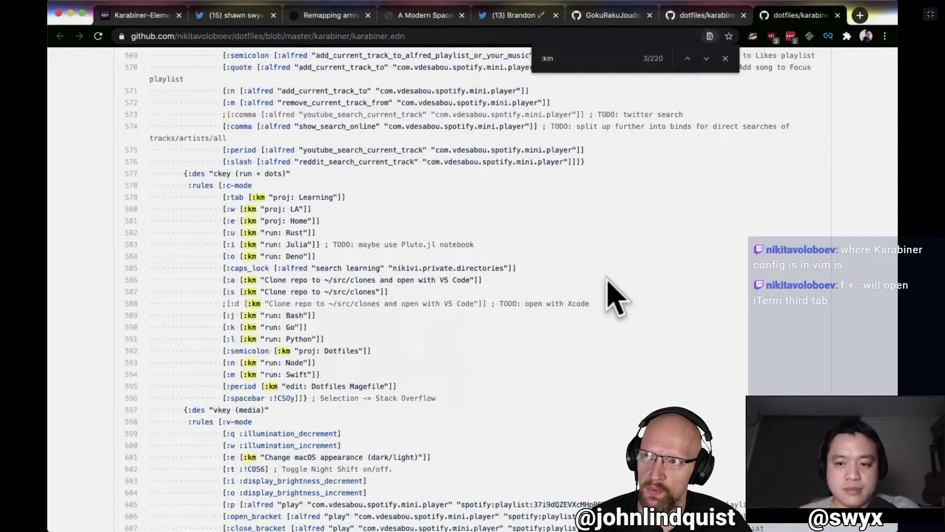
Switch to ScreenFlow, open the recent document amplifyflutter, and move its window down to uncover the browser.
key("super+space")
type("scr")
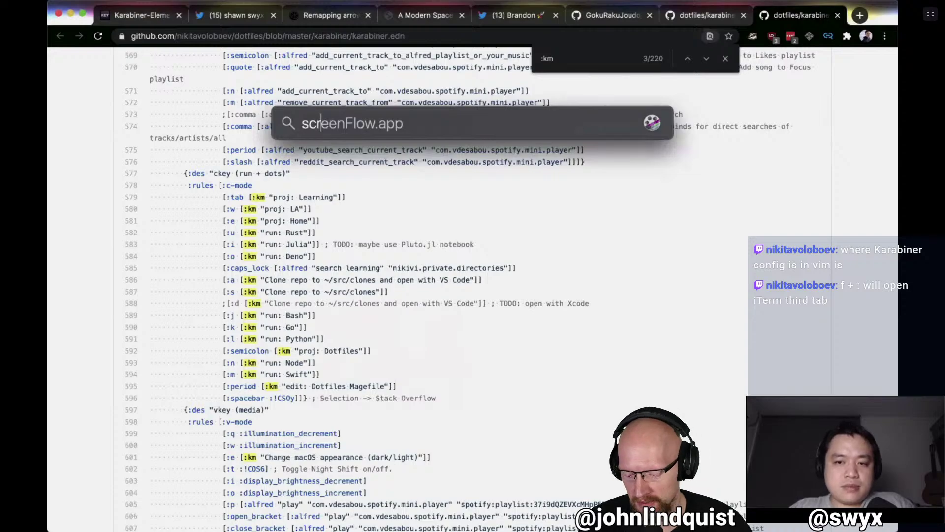
key("Return")
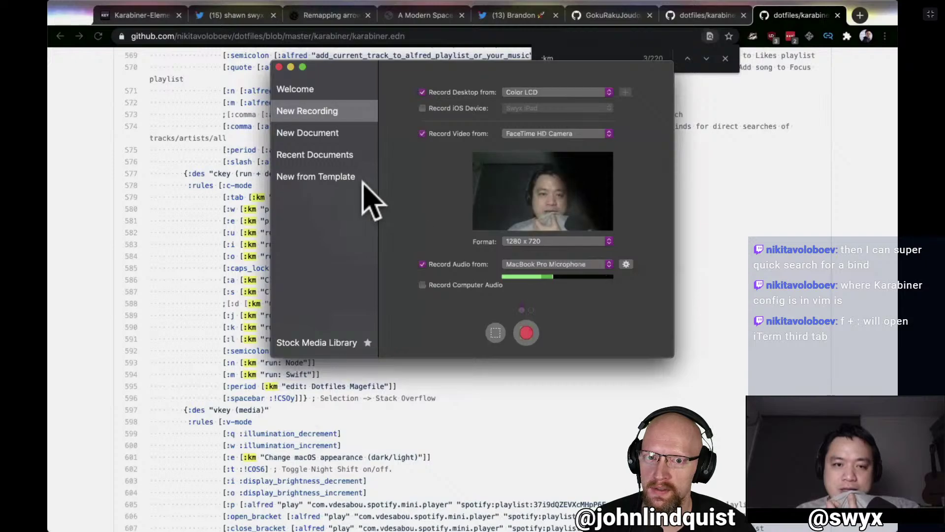
left_click(322, 155)
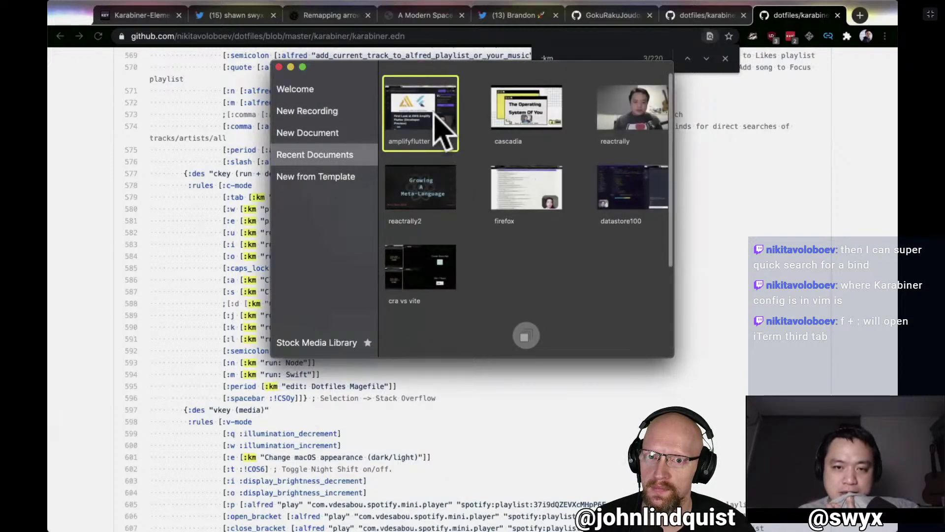
double_click(439, 122)
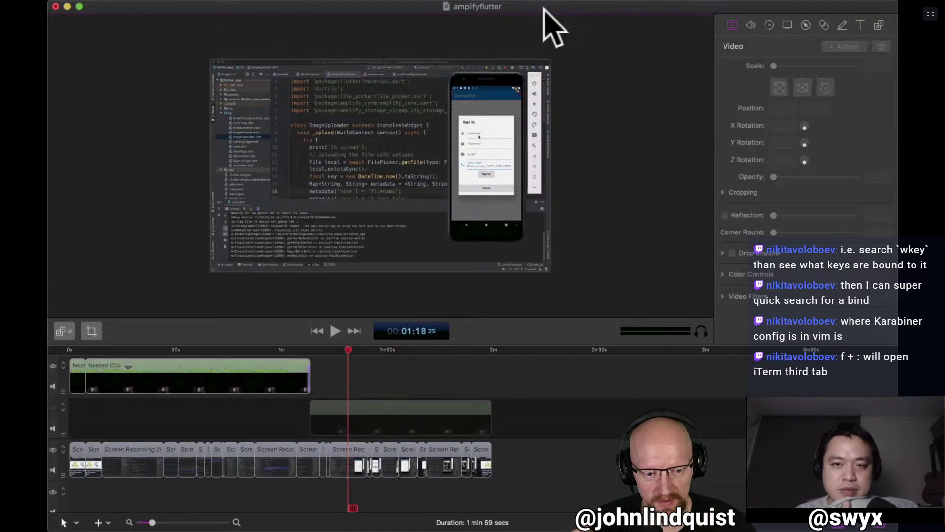
left_click_drag(544, 8, 586, 308)
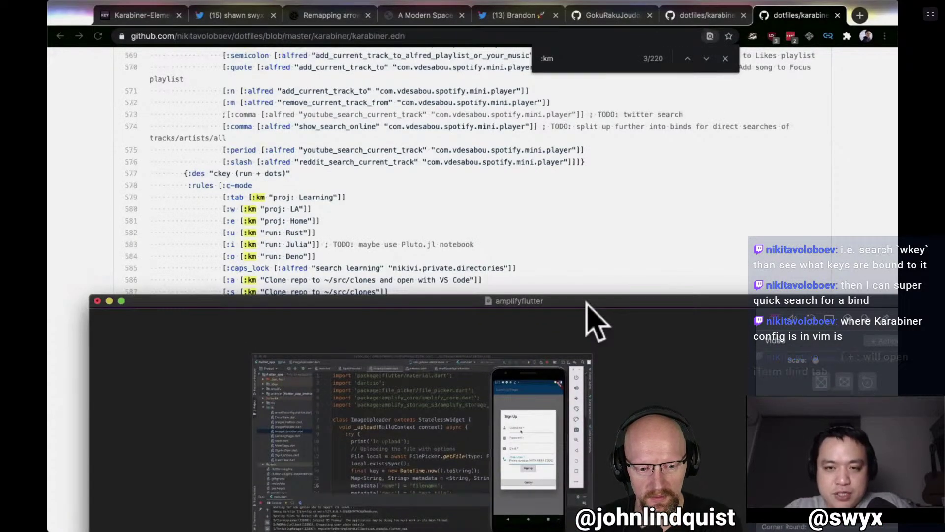
Switch to Karabiner's EventViewer, move its window fully into view, and show the internal variables to inspect the frontmost application's bundle identifier.
key("super+space")
type("ev")
key("Return")
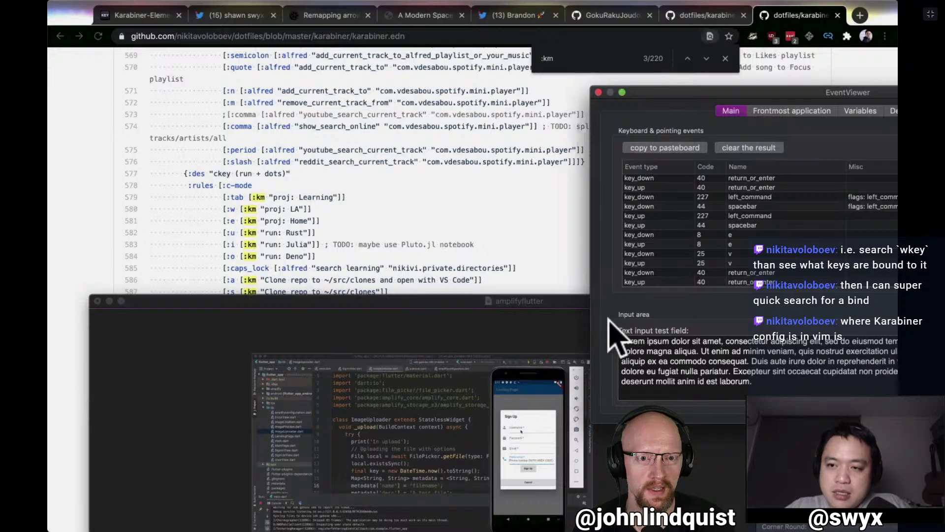
left_click_drag(680, 92, 364, 66)
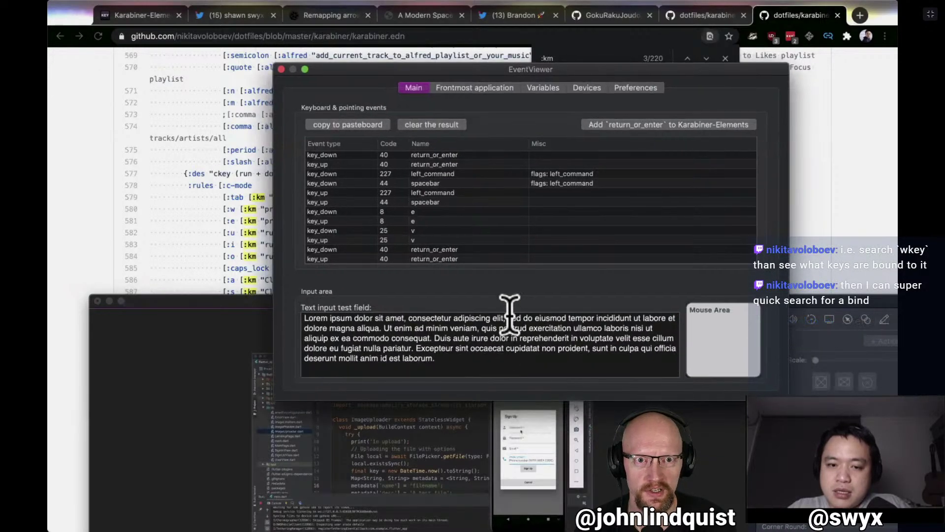
left_click(543, 92)
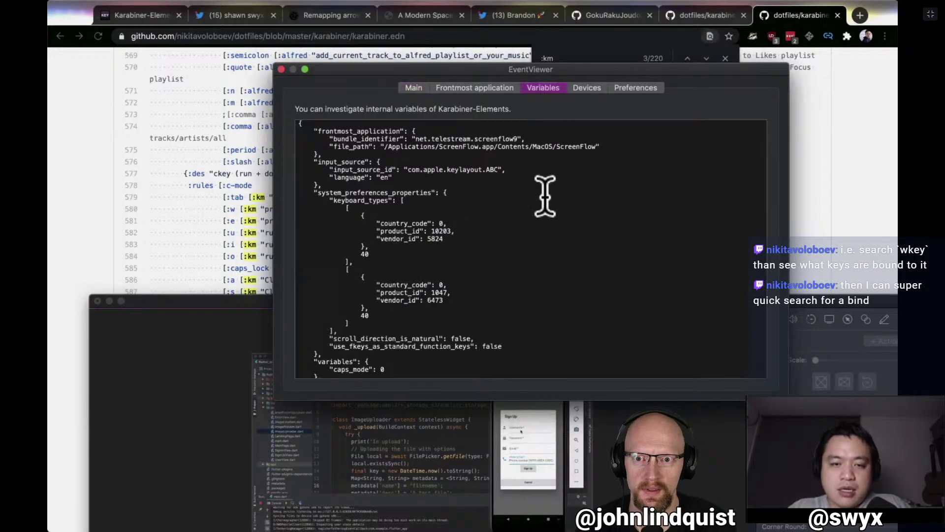
Review the frontmost application, input source, keyboard type and caps_mode entries in the internal variables listing.
scroll(547, 209, "down", 3)
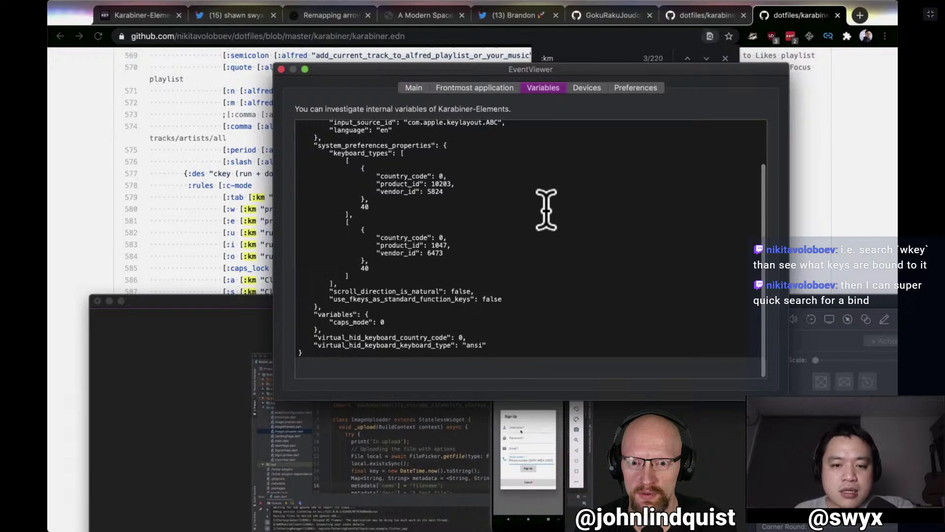
scroll(538, 225, "up", 2)
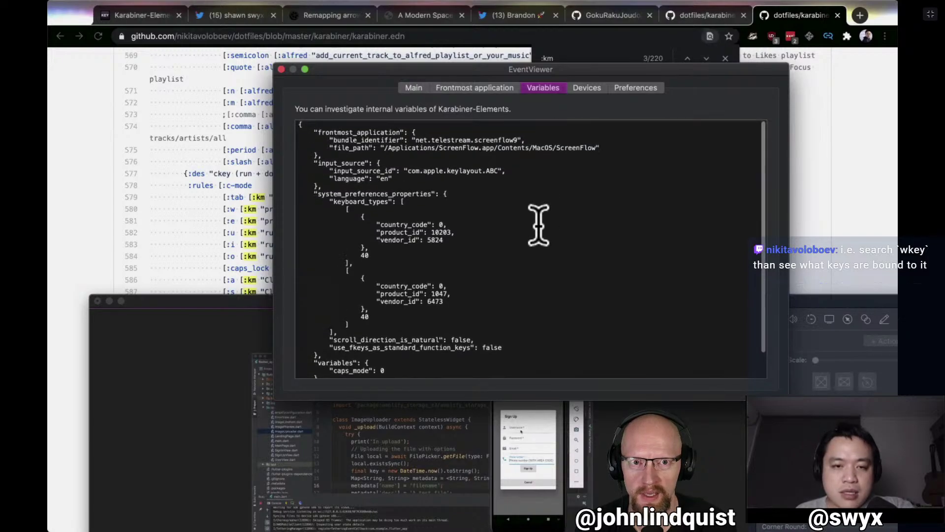
scroll(538, 225, "down", 2)
scroll(538, 225, "up", 2)
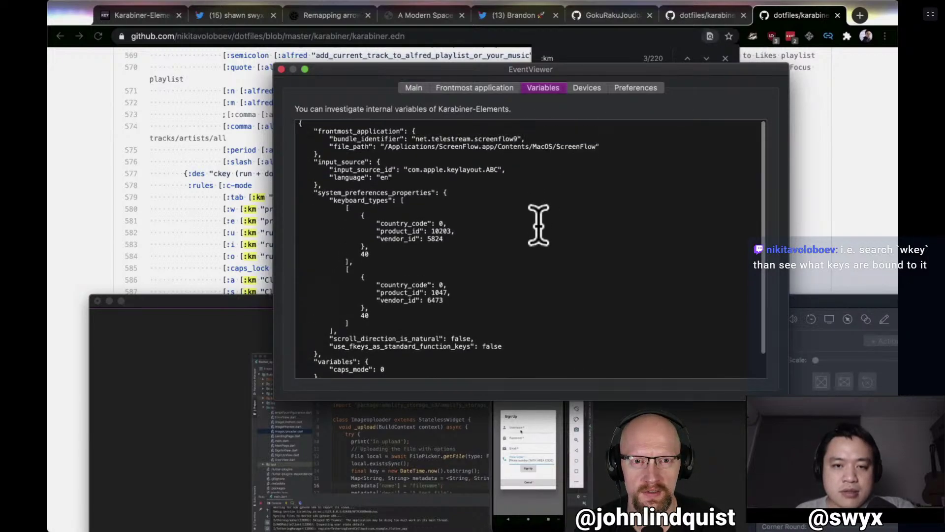
Force EventViewer to stay on top of other windows, and reposition the ScreenFlow window higher with EventViewer over it.
left_click(635, 88)
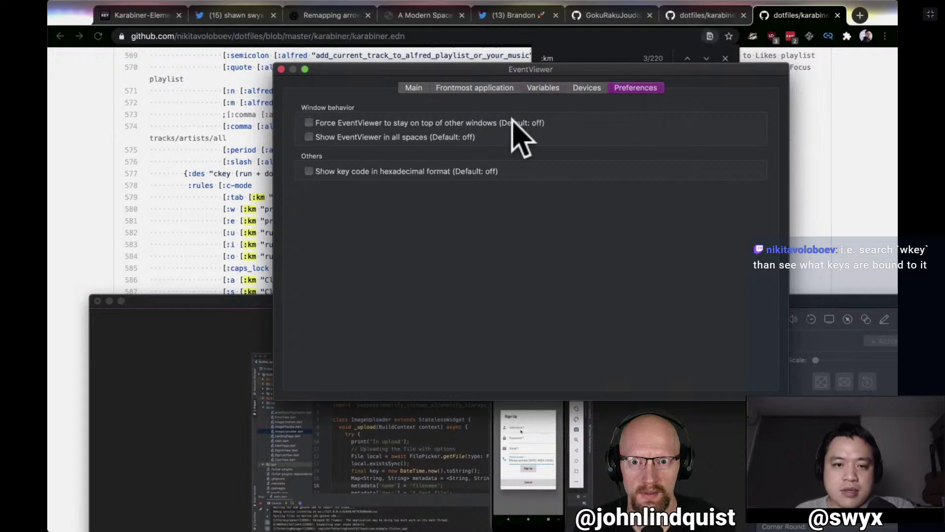
left_click(468, 122)
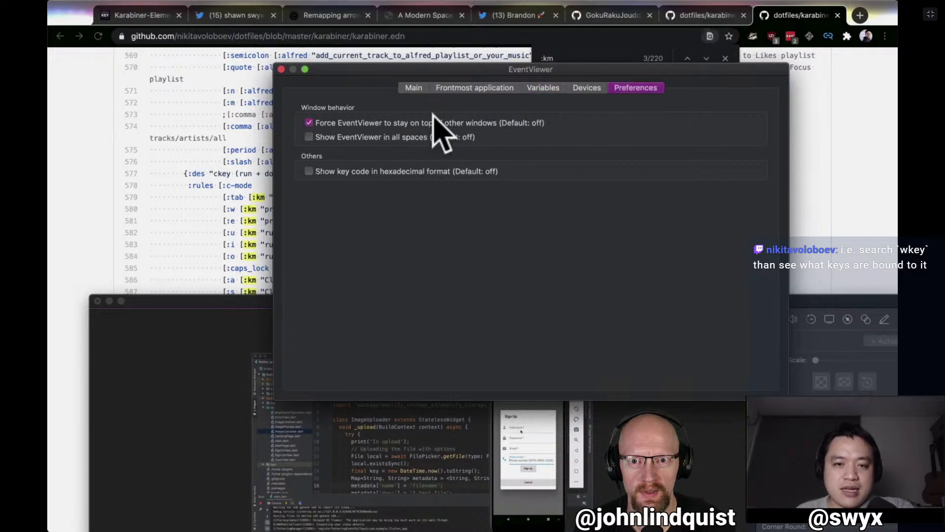
left_click_drag(246, 299, 211, 178)
left_click_drag(337, 67, 353, 76)
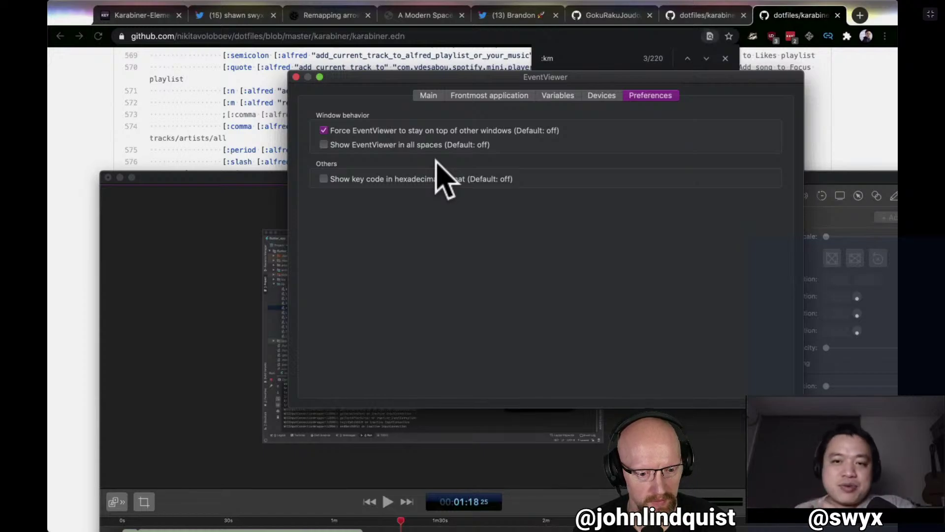
Switch to the terminal at the .config folder and enlarge its window to fill the screen.
key("super+space")
type("h")
key("Return")
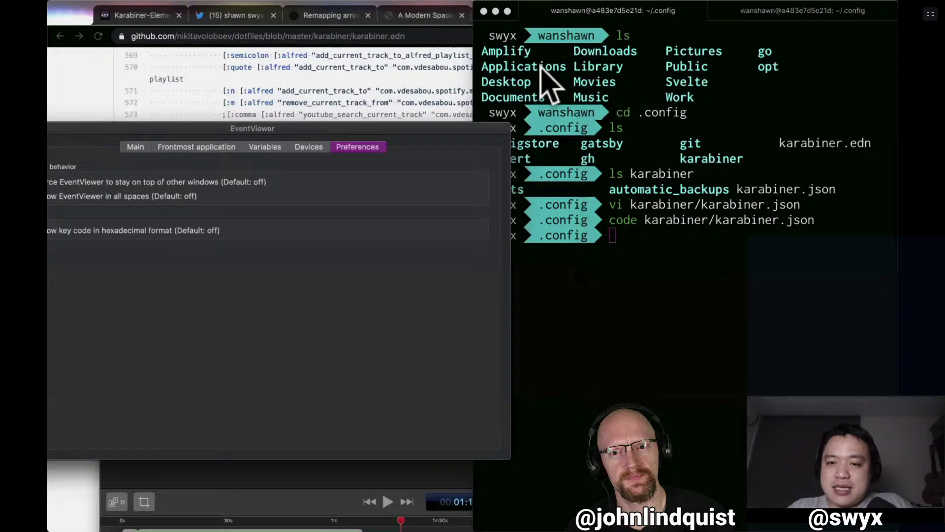
left_click_drag(542, 66, 897, 27)
left_click(789, 178)
key("ctrl+alt+Return")
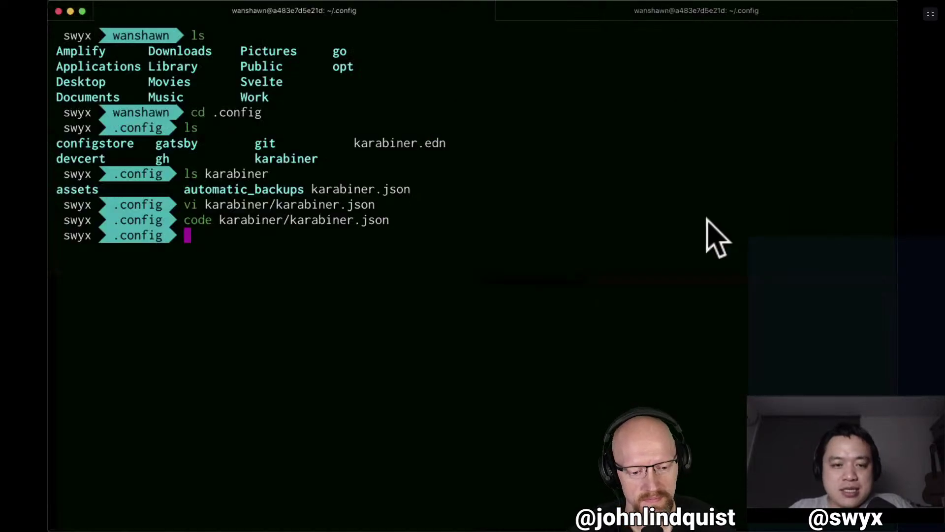
Open ~/.zshrc in vi with the zshrc alias and review the git, react, yarn and amplify aliases.
type("zshrc")
key("Return")
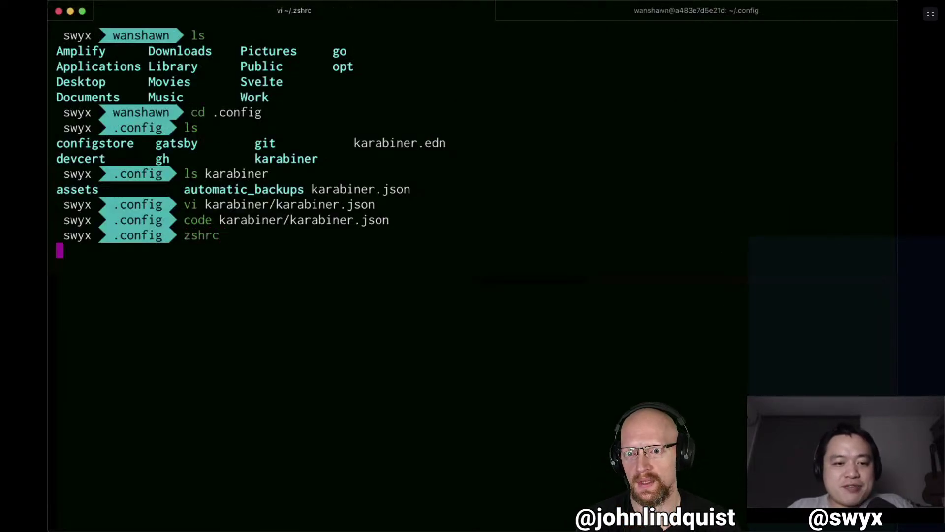
scroll(493, 281, "down", 20)
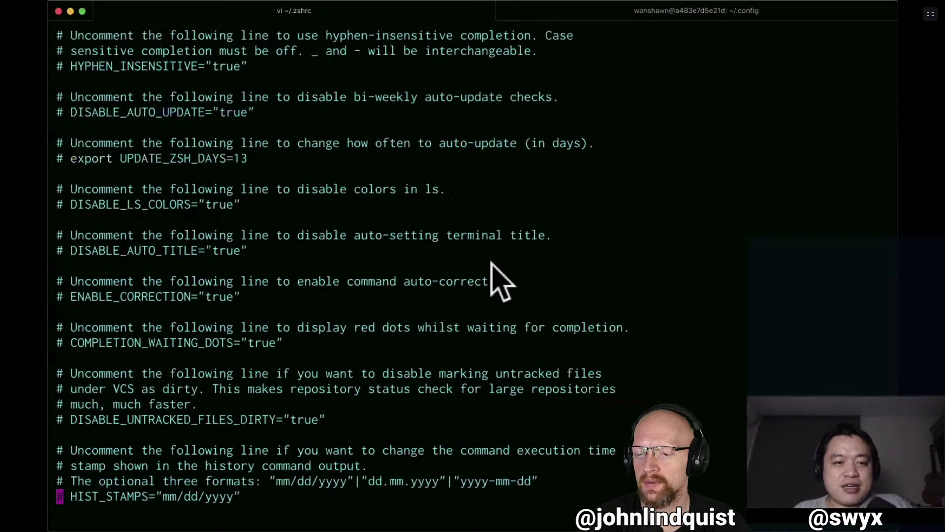
scroll(492, 281, "down", 9)
scroll(492, 280, "up", 2)
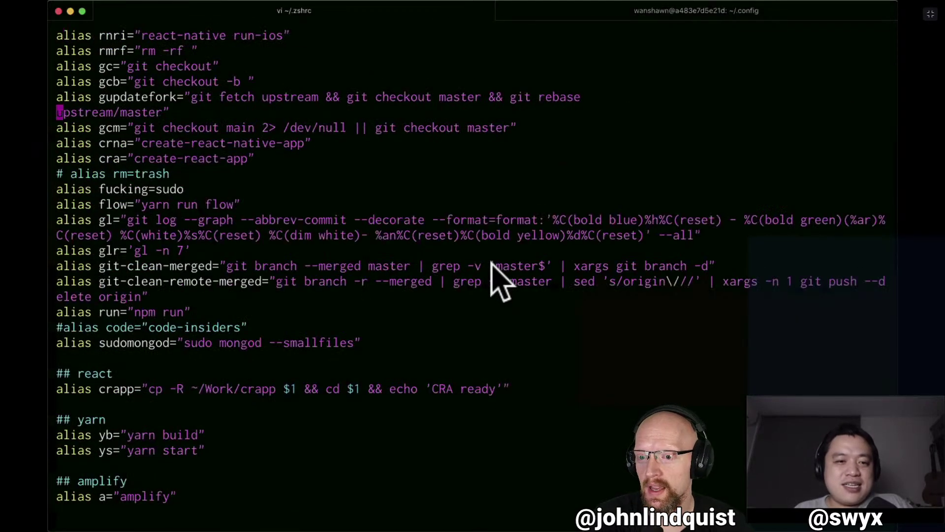
Quit vi without saving .zshrc and tile the terminal window to the right half of the screen.
type(":q!")
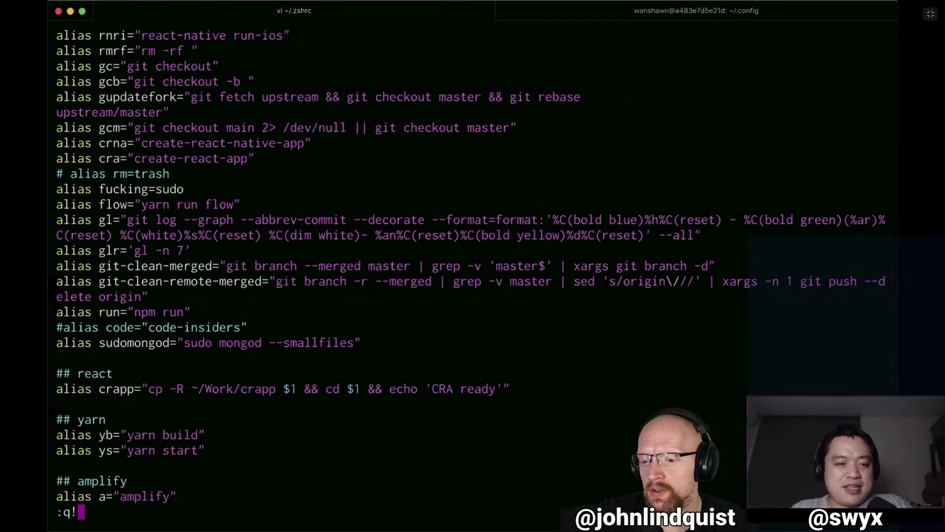
key("Return")
key("ctrl+alt+Right")
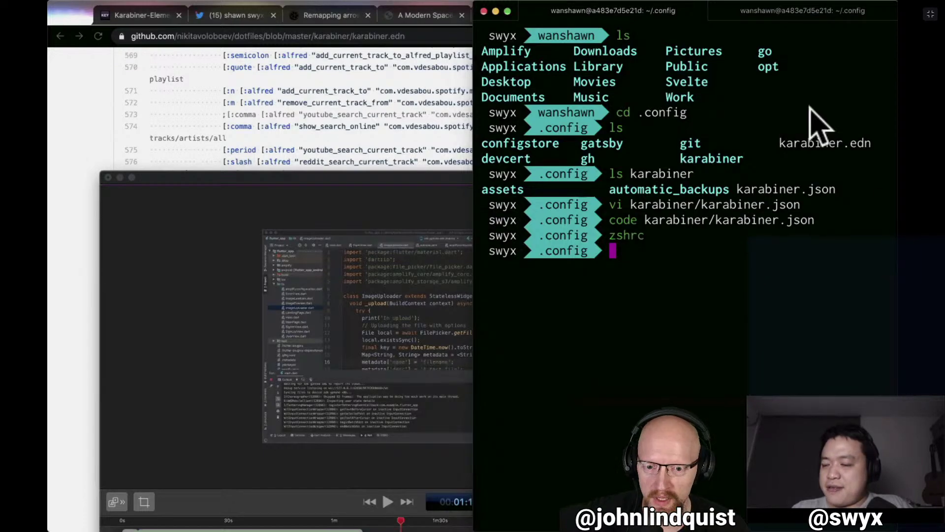
Switch to EventViewer, move its window over the terminal, and show the keyboard and pointing events.
key("super+Tab")
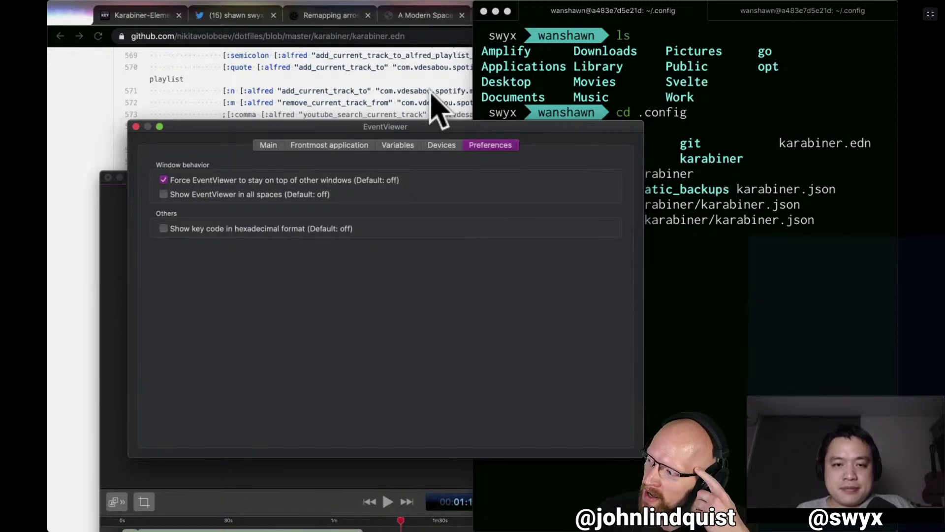
left_click_drag(432, 126, 801, 116)
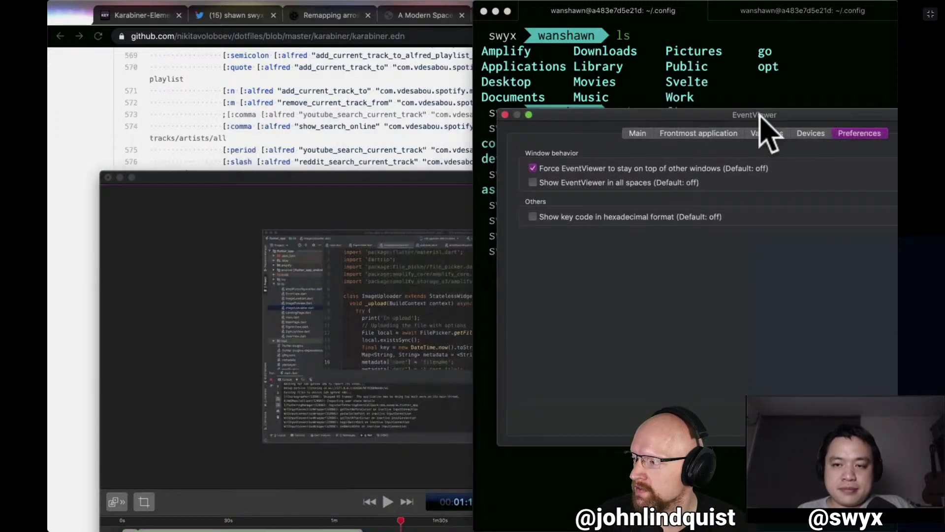
left_click(644, 133)
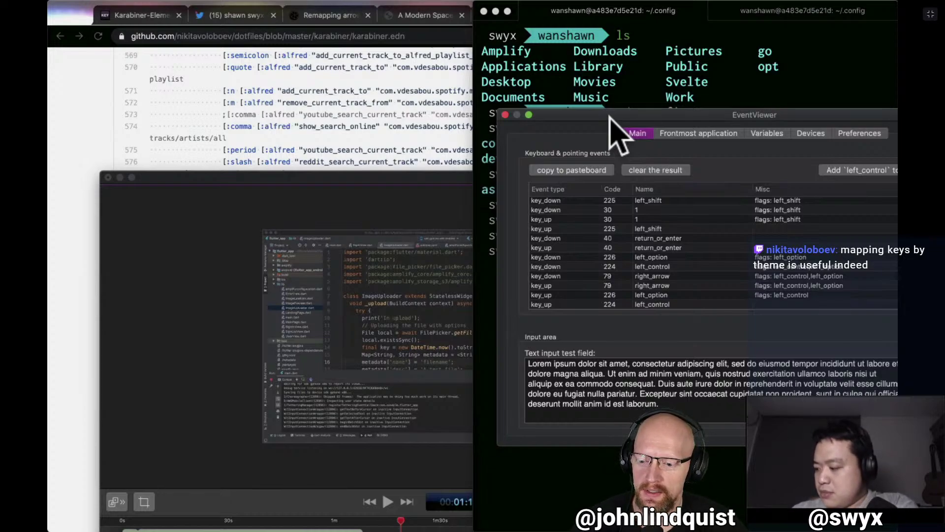
left_click_drag(628, 116, 596, 122)
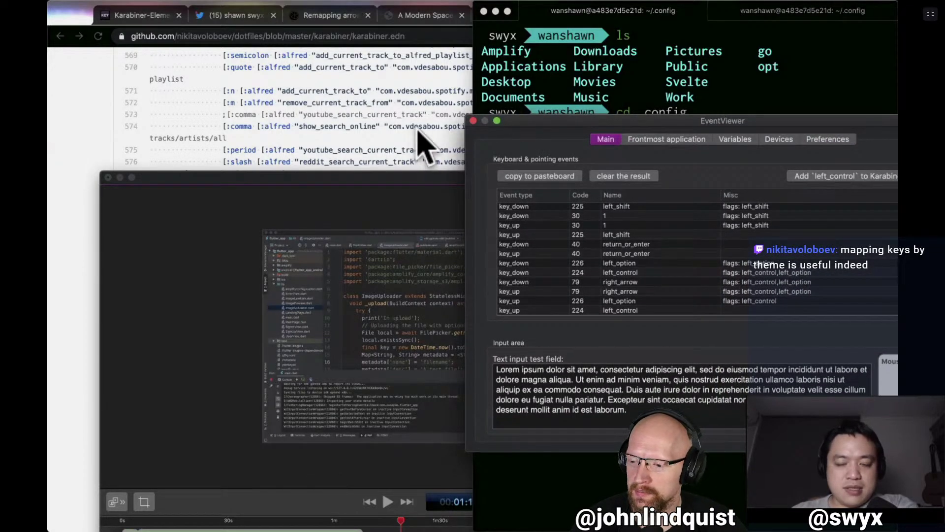
Bring the karabiner.edn page on GitHub to the front, move EventViewer aside, and close the page's ":km" search.
left_click(432, 123)
scroll(421, 316, "up", 3)
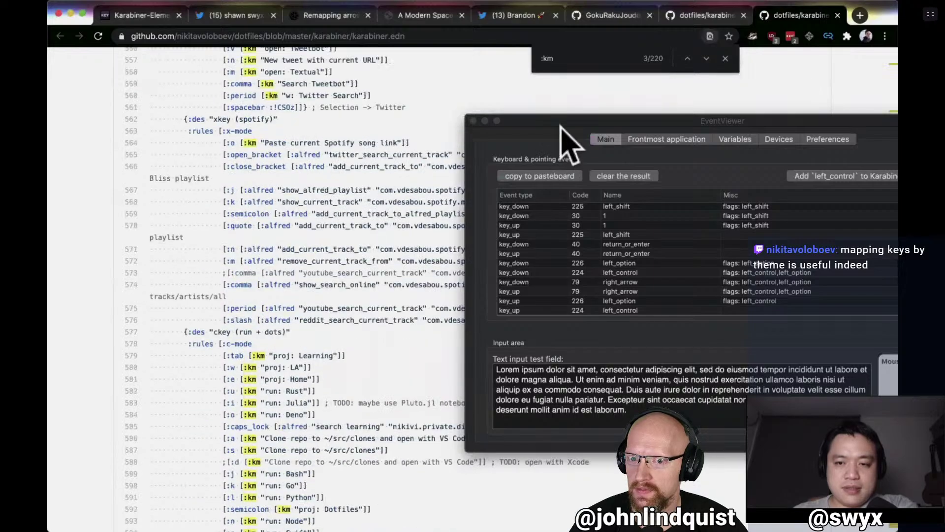
left_click_drag(620, 117, 682, 110)
left_click_drag(541, 81, 632, 97)
scroll(420, 321, "up", 1)
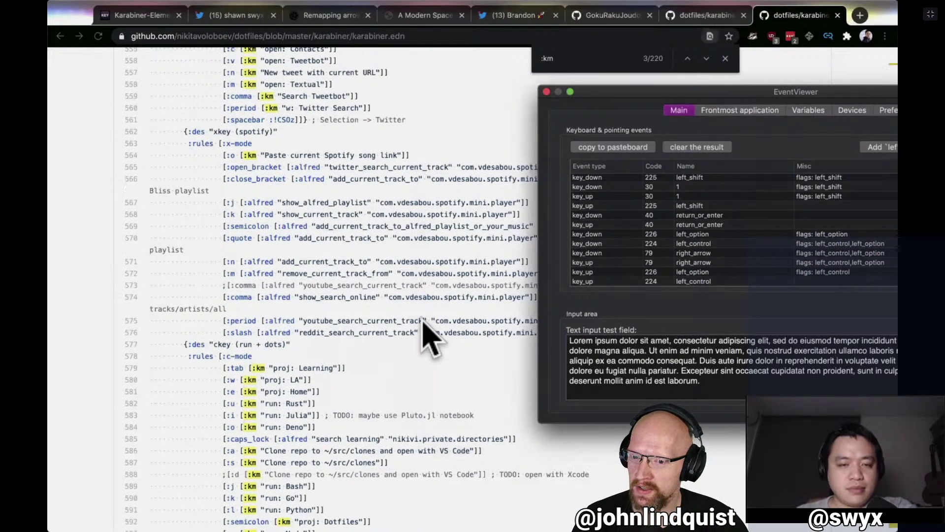
left_click(725, 58)
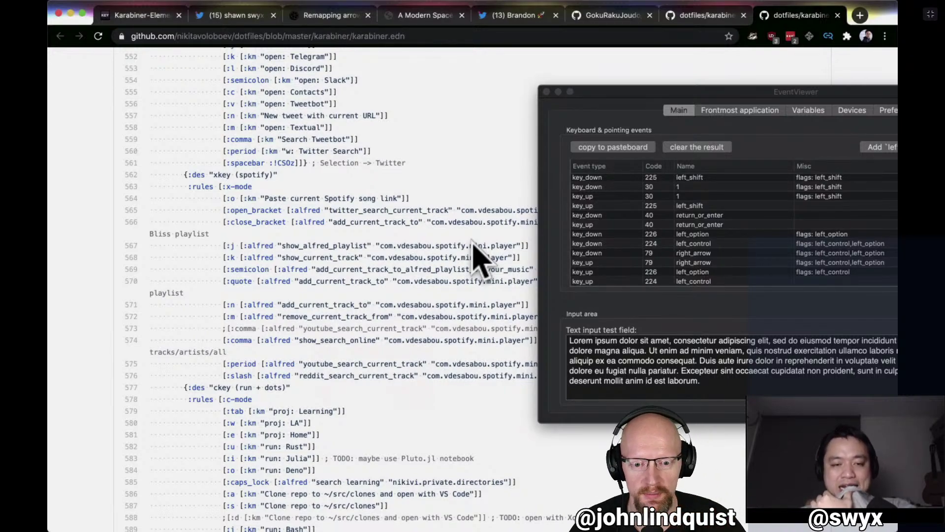
Move EventViewer fully into view and examine Karabiner-Elements' internal variables and the connected devices' details.
left_click_drag(630, 94, 273, 69)
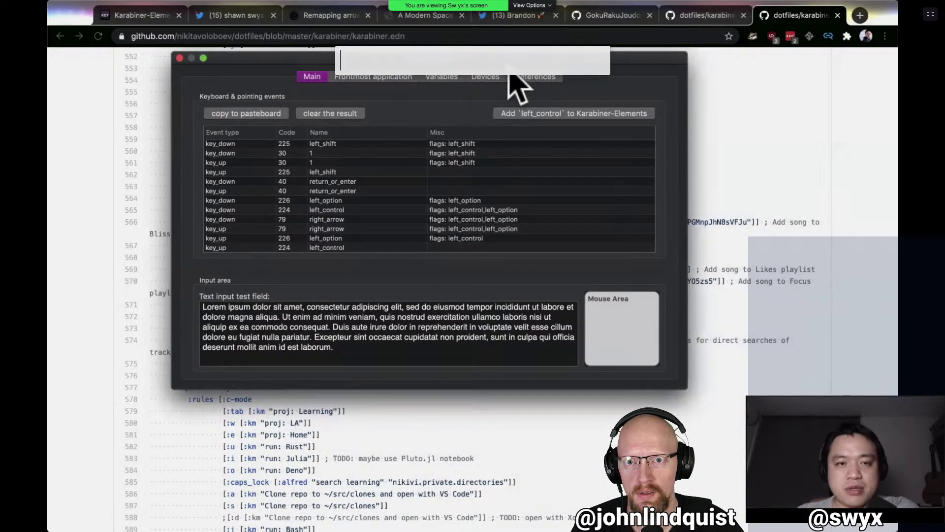
left_click(442, 77)
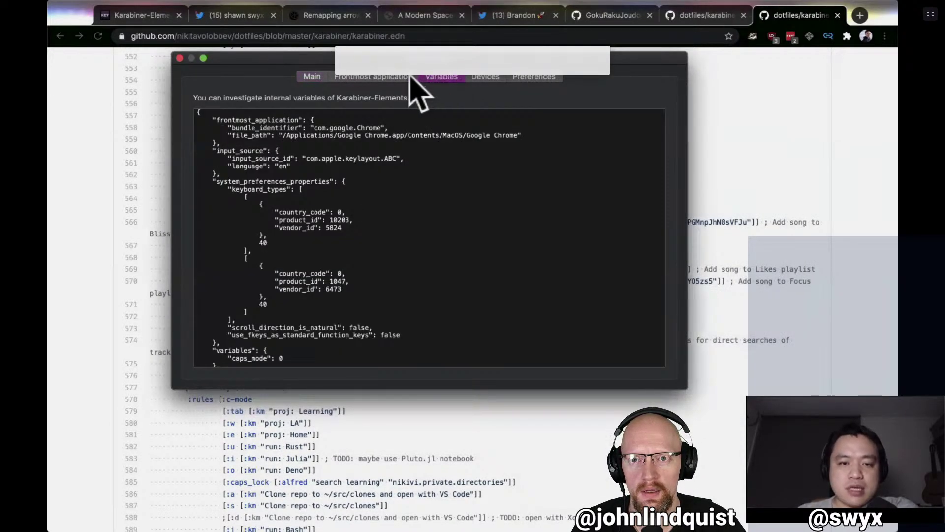
scroll(417, 221, "down", 3)
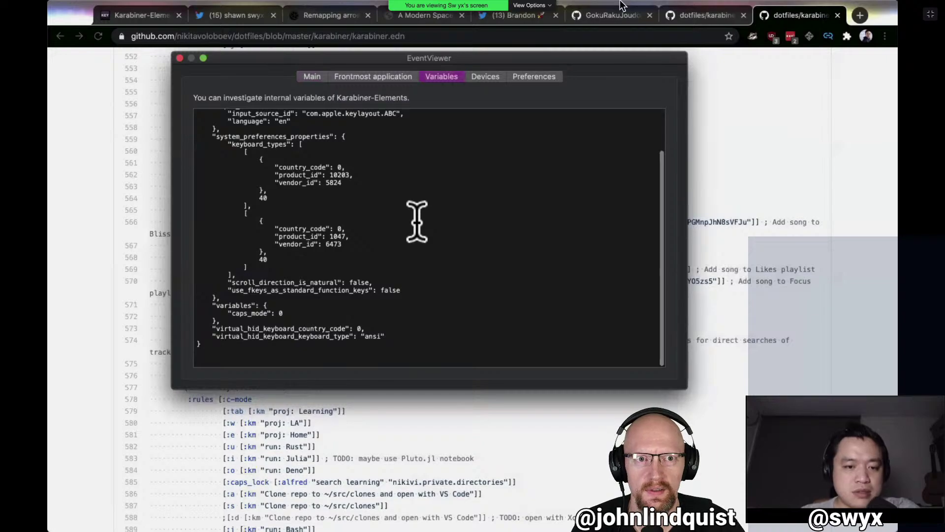
left_click(485, 77)
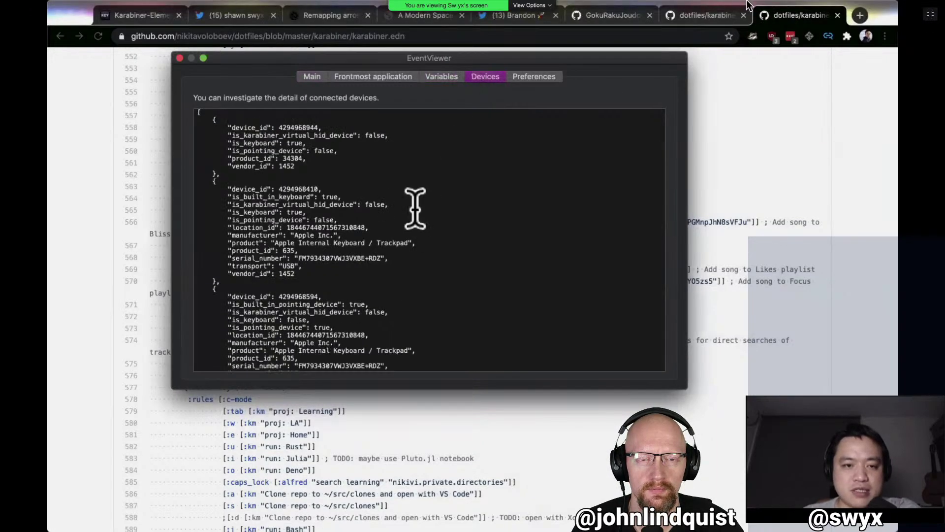
scroll(415, 206, "down", 5)
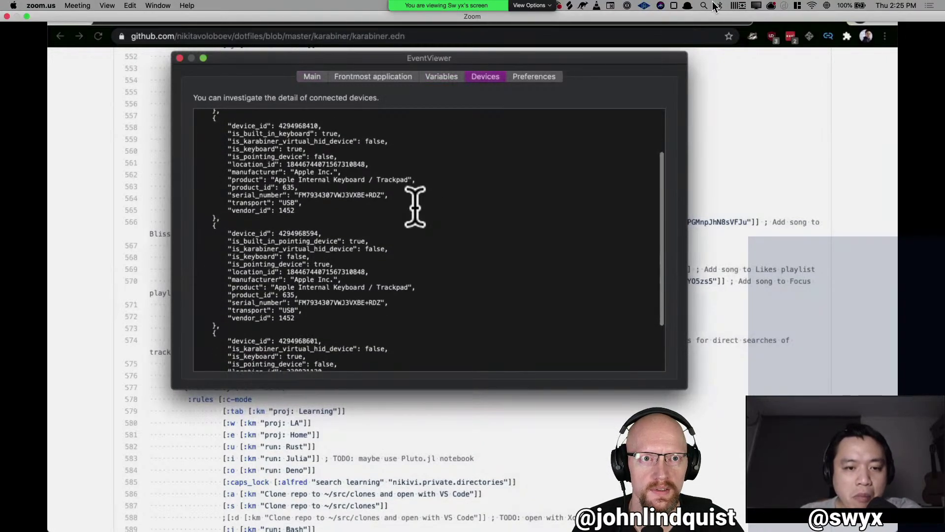
Try to open the Karabiner-Elements preferences on the local Mac.
left_click(673, 5)
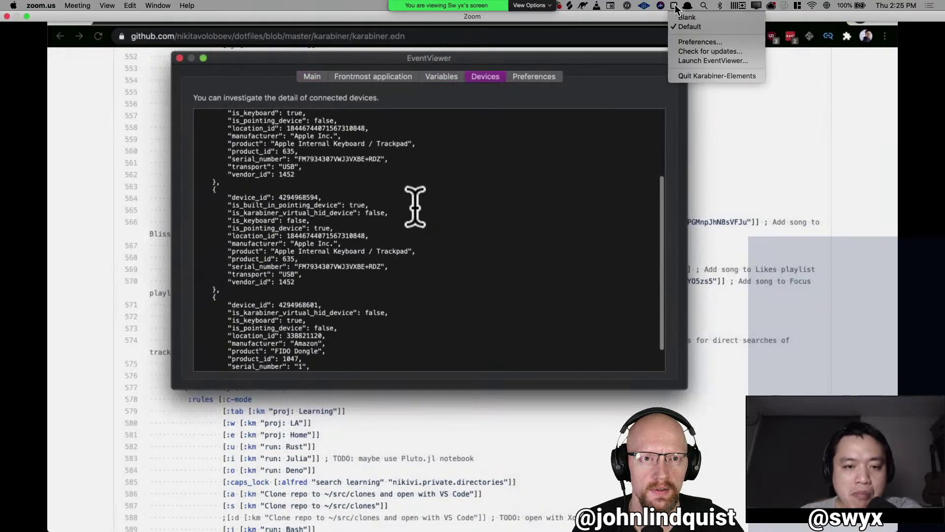
left_click(689, 40)
left_click_drag(271, 177, 427, 254)
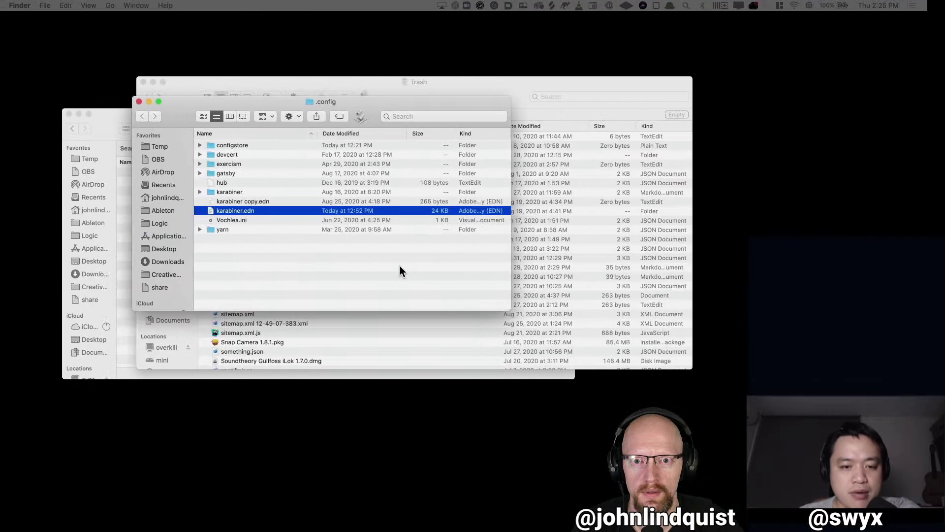
left_click(673, 6)
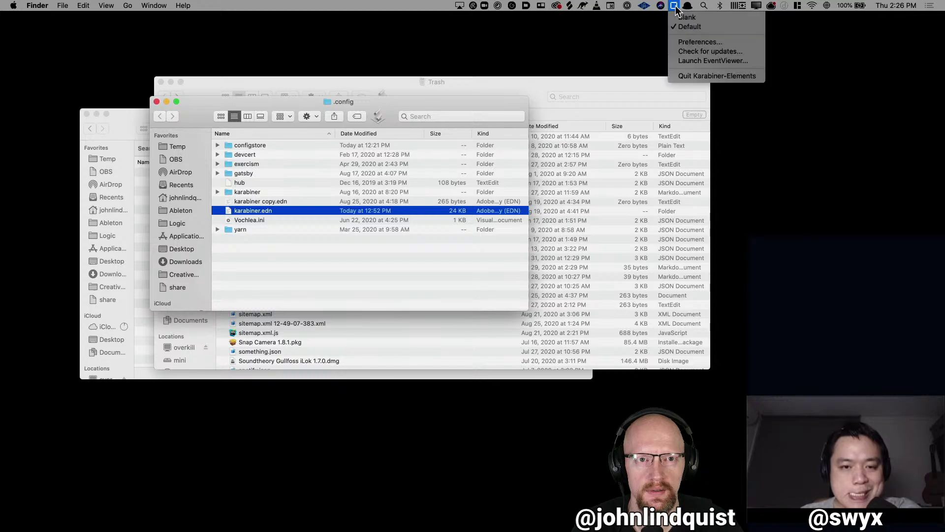
left_click(691, 42)
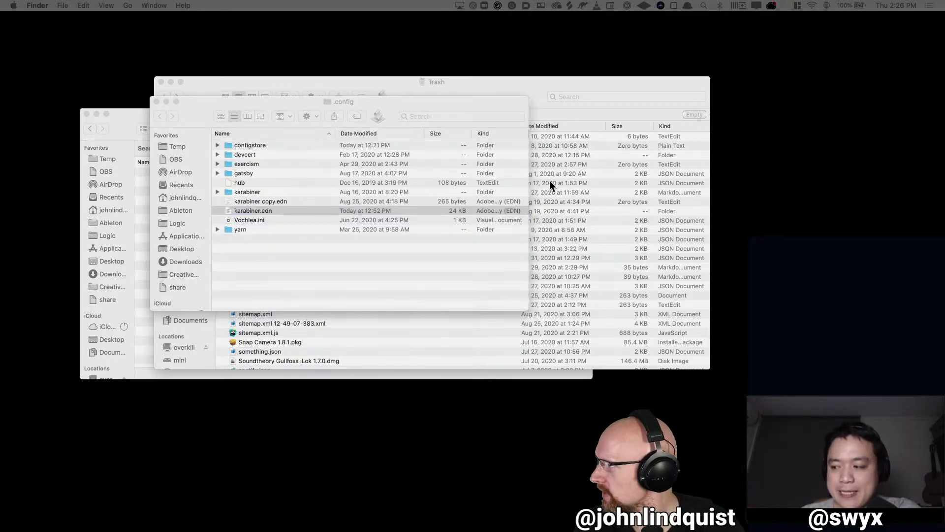
Look through the open windows and desktops for the Karabiner-Elements preferences window.
key("ctrl+Up")
key("ctrl+Up")
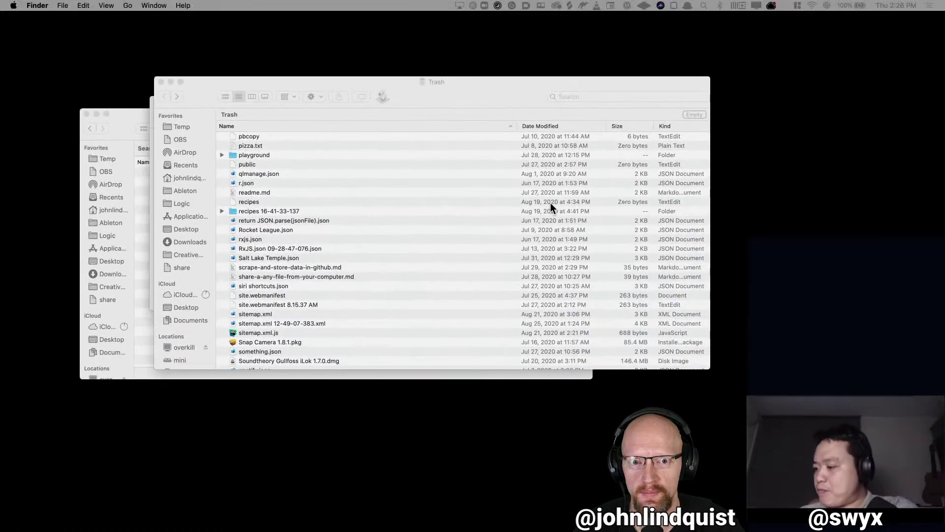
key("ctrl+Right")
key("ctrl+Right")
key("ctrl+Right")
key("ctrl+Left")
key("ctrl+Left")
key("ctrl+Left")
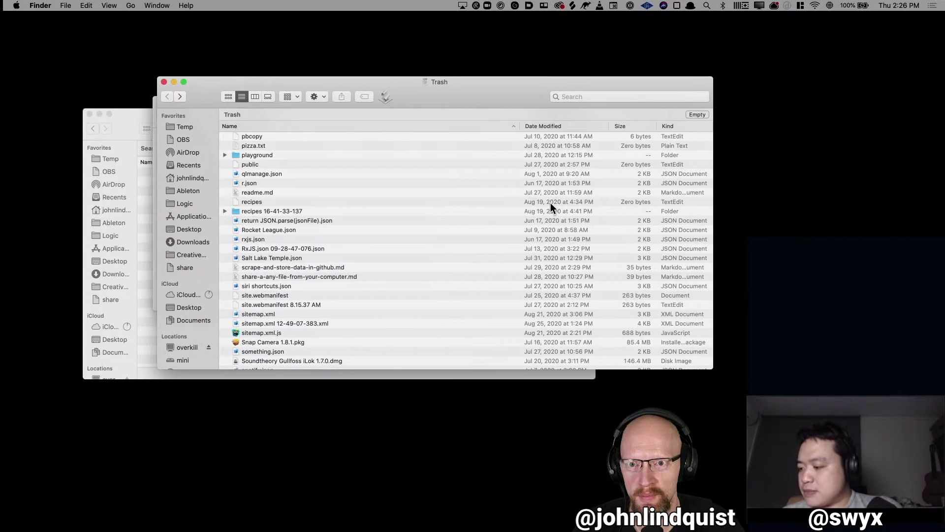
left_click_drag(381, 93, 341, 137)
key("ctrl+Right")
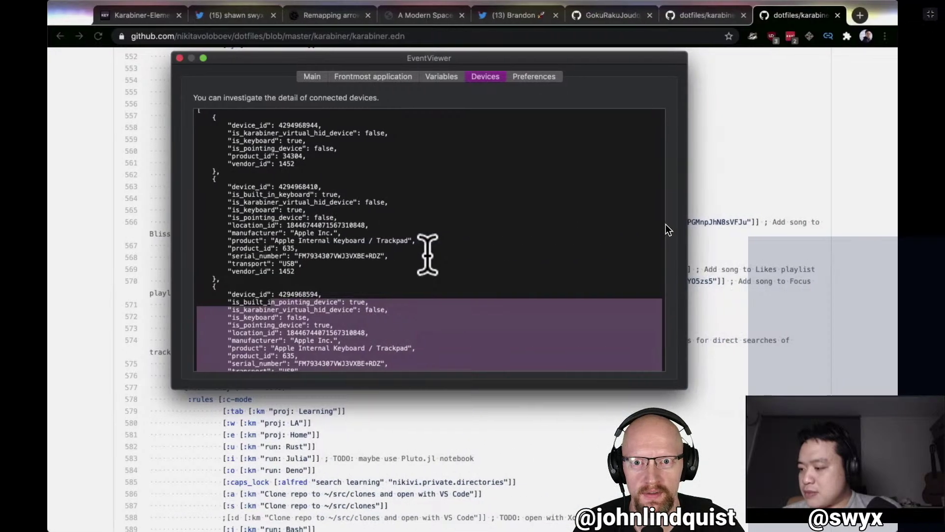
key("ctrl+Up")
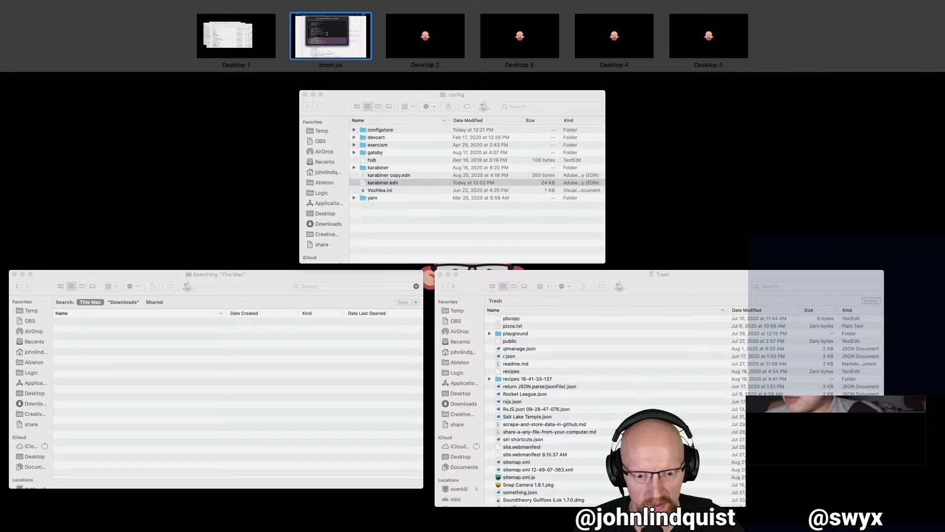
key("ctrl+Up")
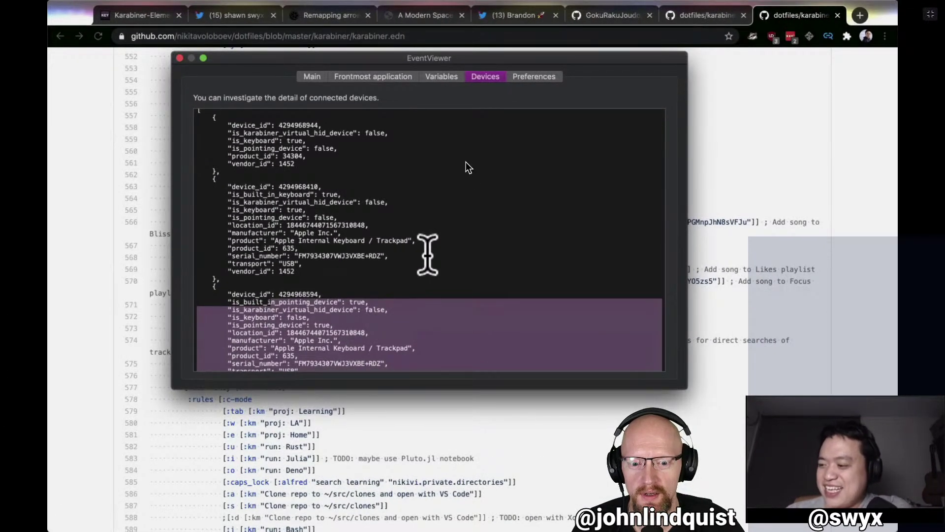
key("ctrl+Right")
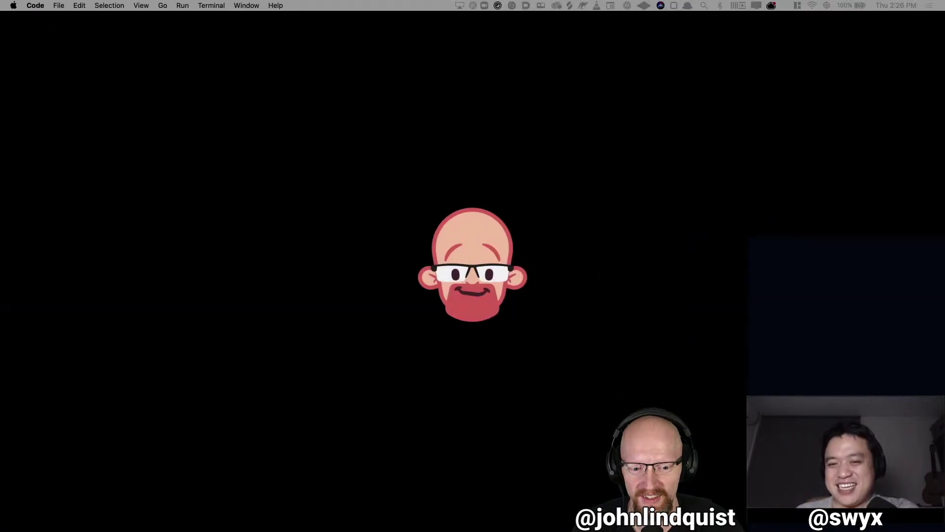
Show the preferences of the local EventViewer and try again to open the Karabiner-Elements preferences.
left_click(460, 67)
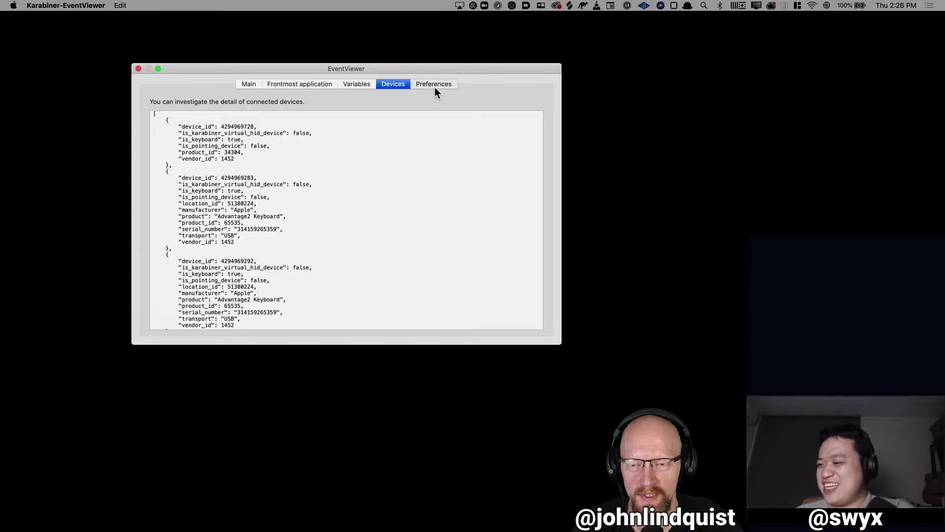
left_click(435, 87)
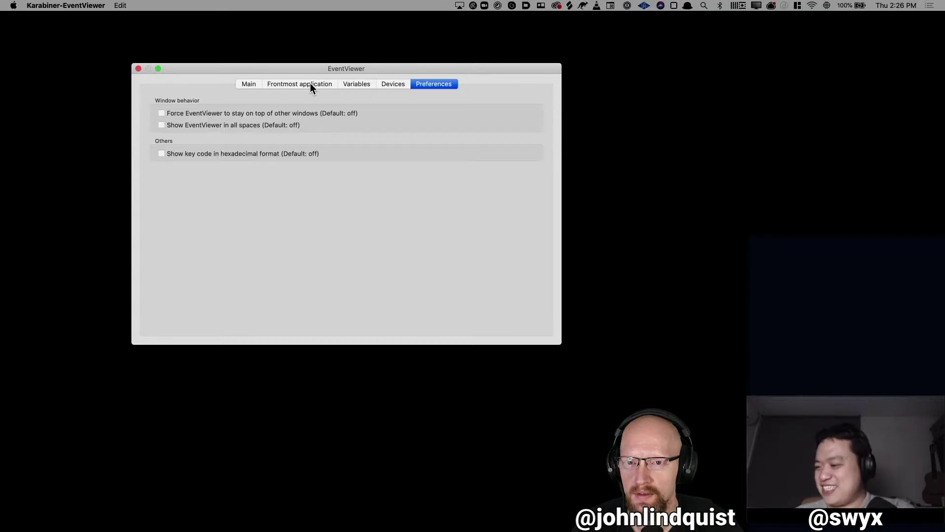
left_click(674, 5)
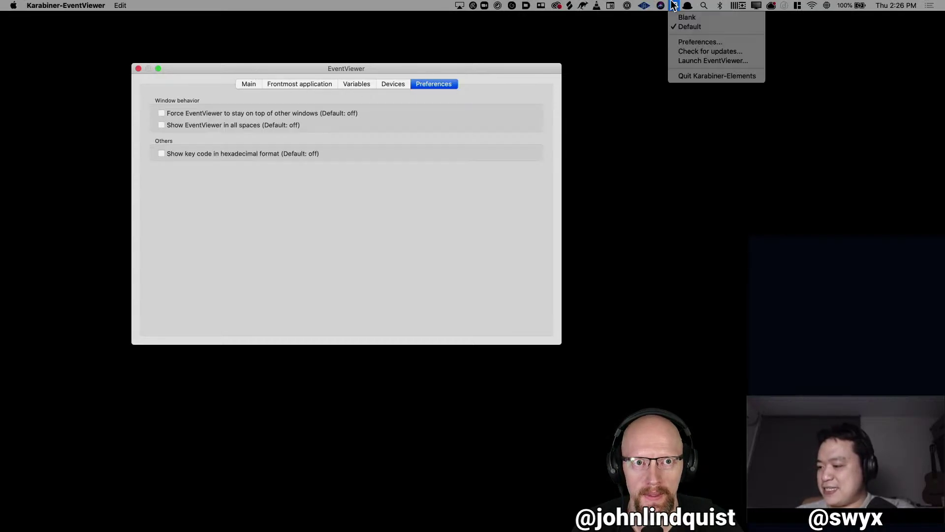
left_click(690, 42)
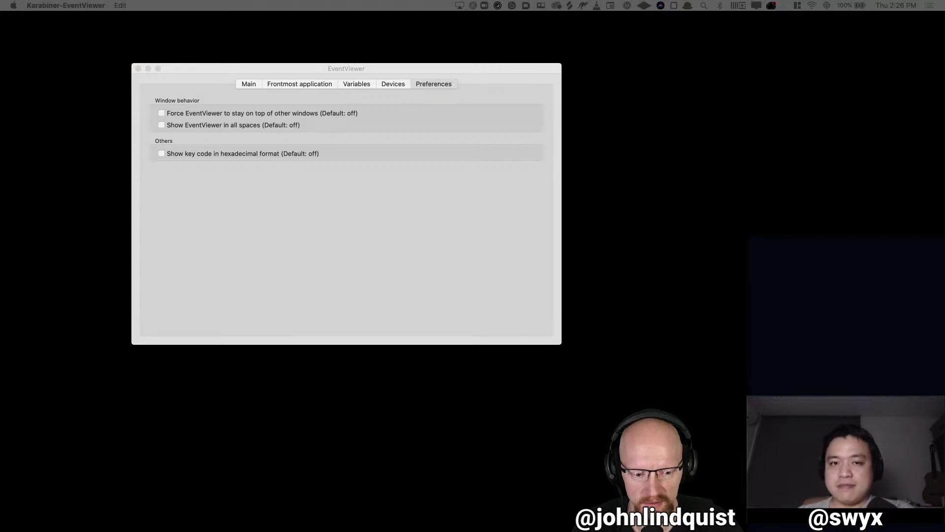
Check the neighbouring desktops for the preferences window and return to the shared Zoom screen.
key("ctrl+Up")
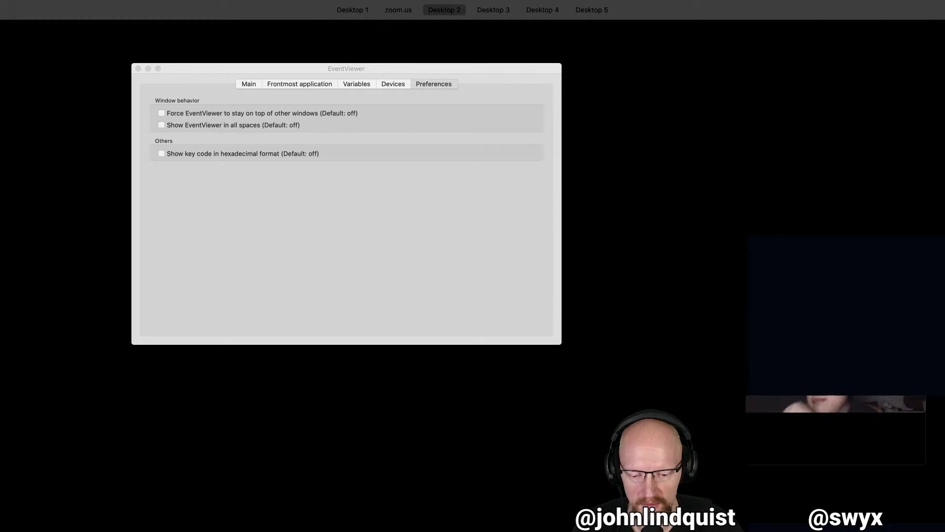
key("ctrl+Up")
key("ctrl+Left")
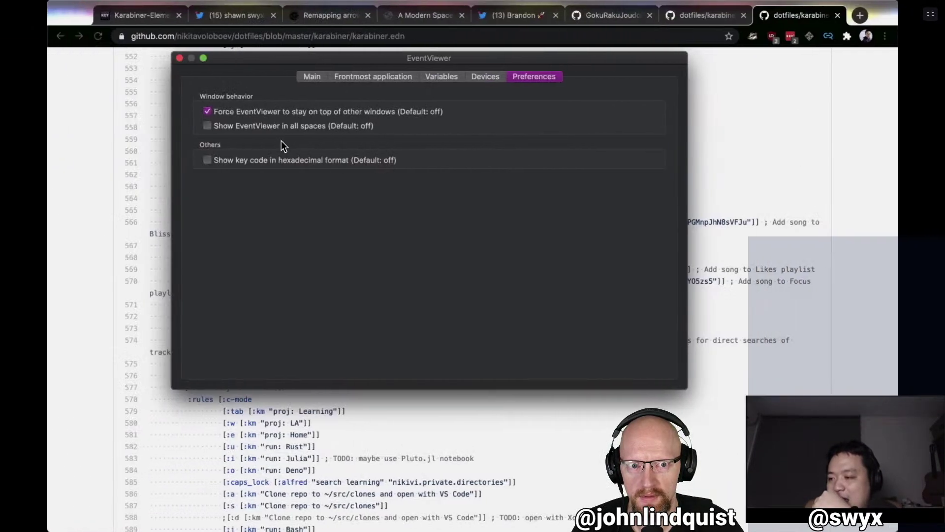
key("ctrl+Left")
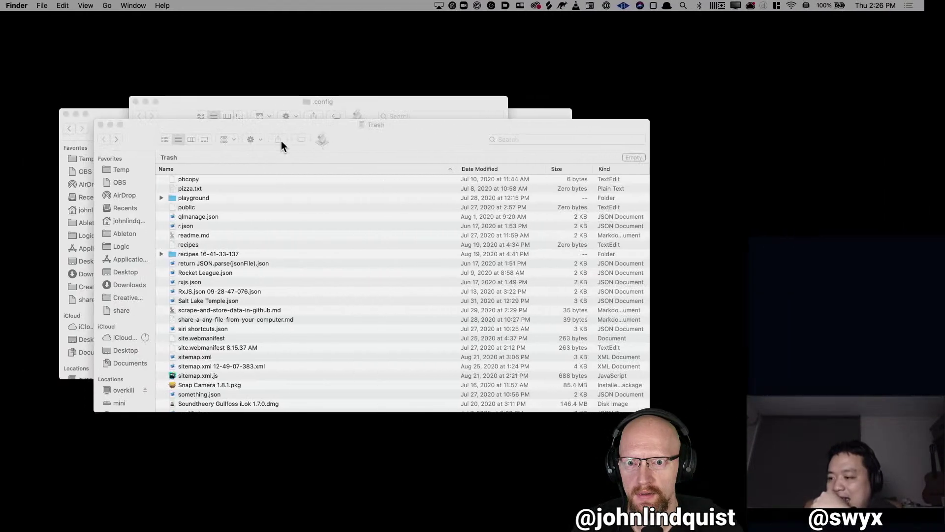
key("ctrl+Right")
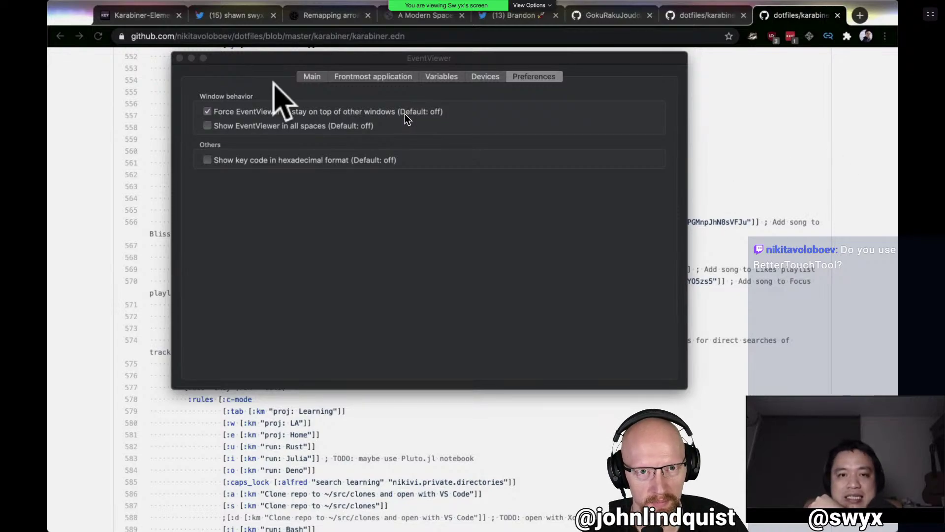
Search Spotlight for "kara" and launch Karabiner-Elements.app.
left_click(235, 60)
key("super+space")
type("k")
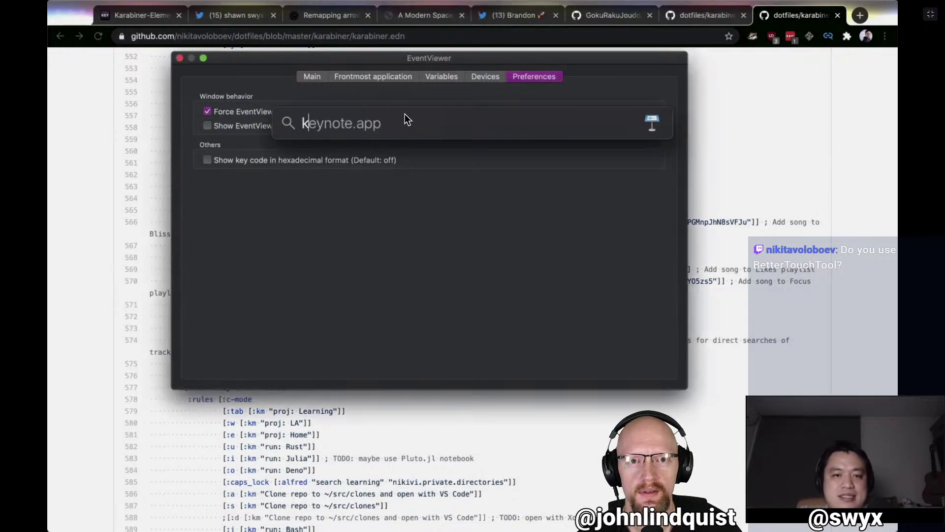
type("ara")
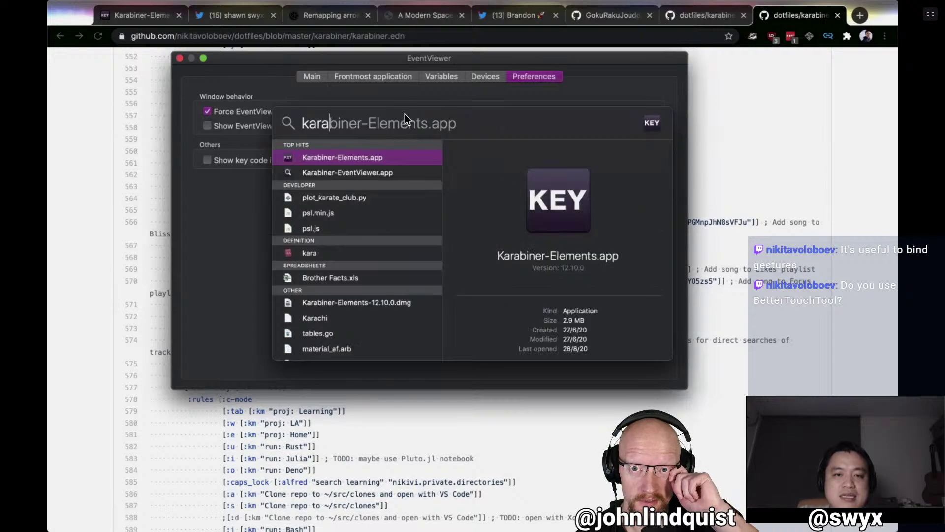
key("Return")
Place the Karabiner-Elements Preferences and EventViewer windows side by side and show the simple modifications.
left_click_drag(242, 62, 584, 58)
left_click_drag(406, 253, 226, 68)
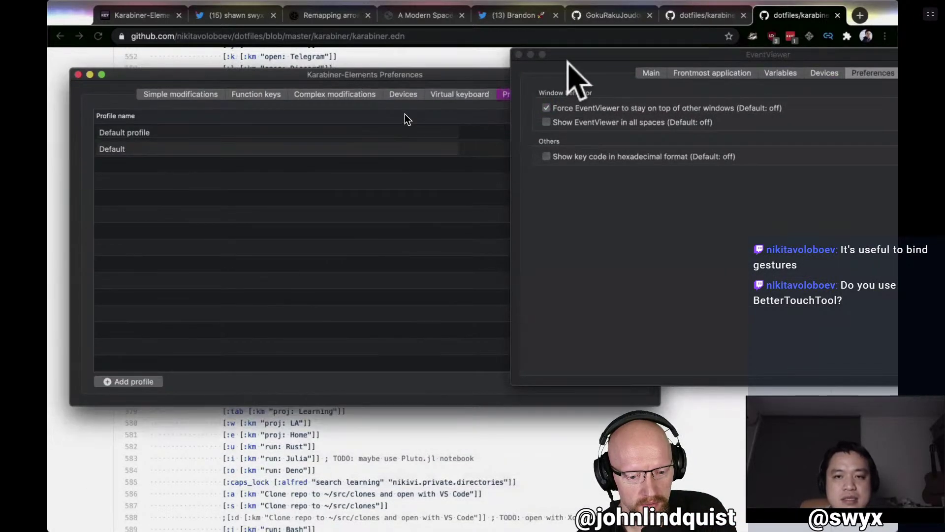
left_click_drag(574, 52, 747, 66)
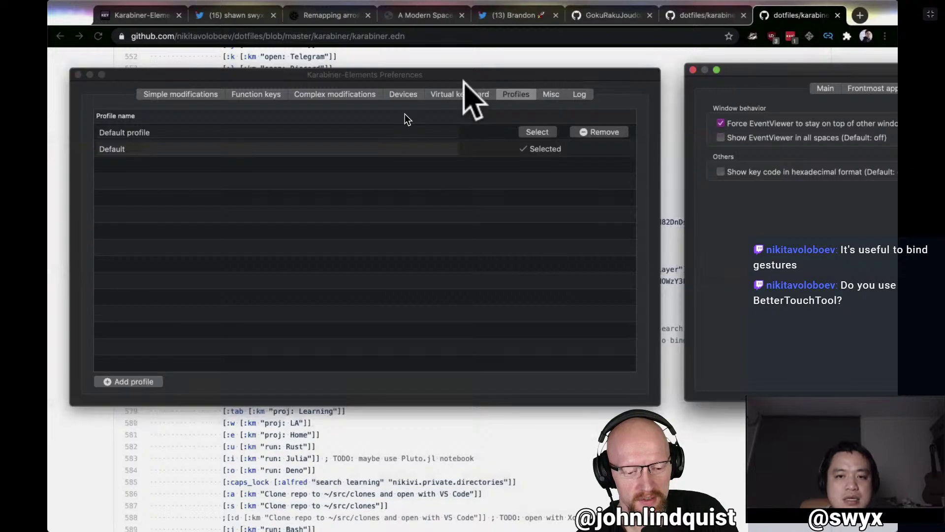
left_click(176, 95)
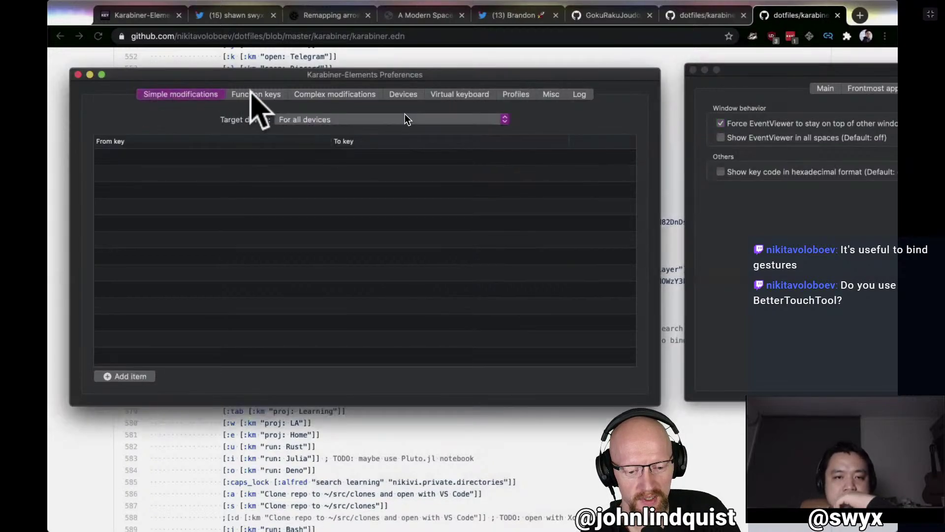
Review the function keys, complex modifications and devices preferences, including the basic and advanced device configuration.
left_click(261, 94)
left_click(317, 94)
left_click(405, 94)
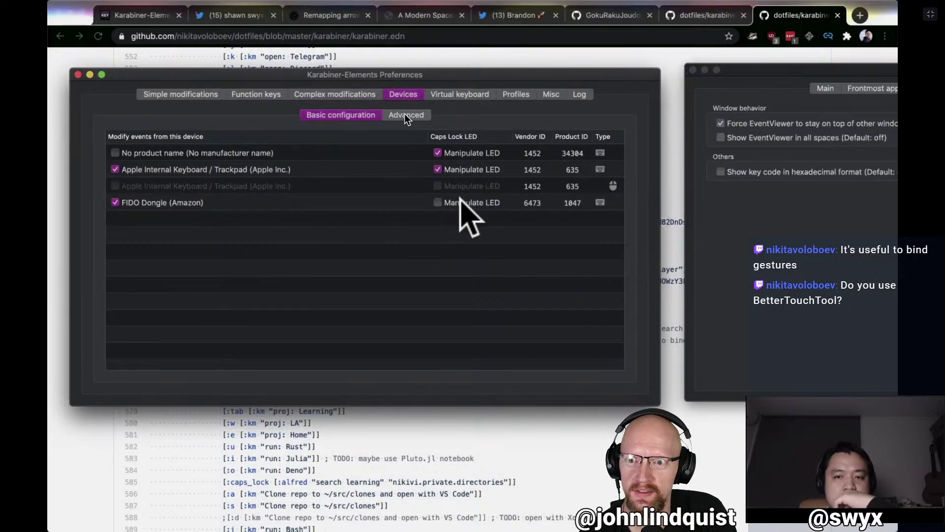
left_click(117, 186)
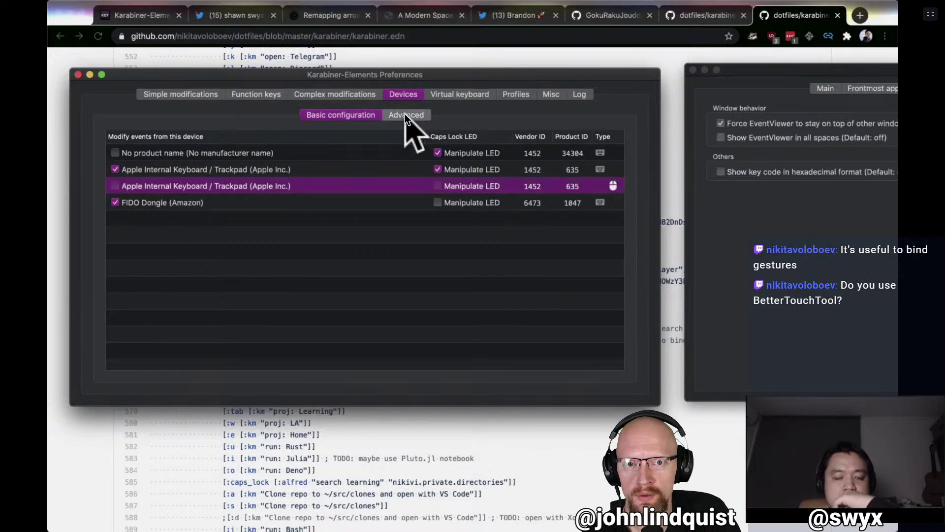
left_click(405, 116)
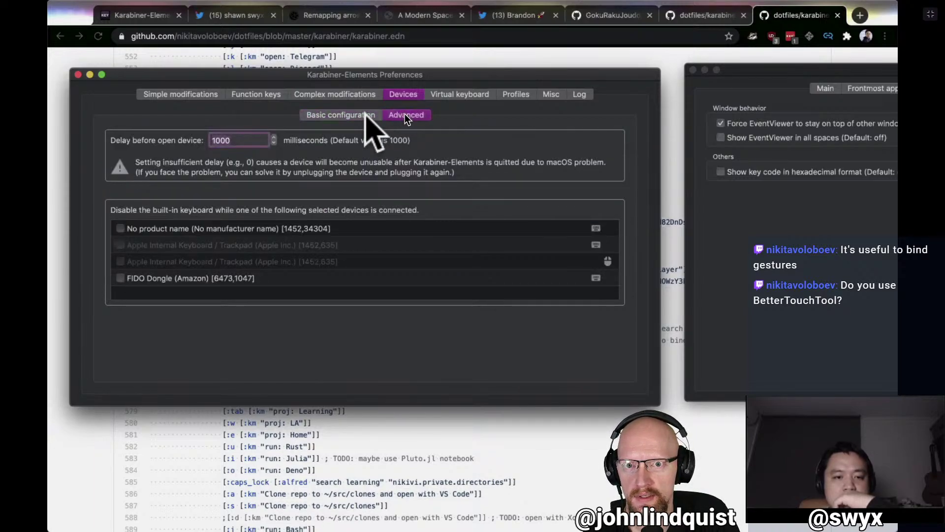
left_click(365, 115)
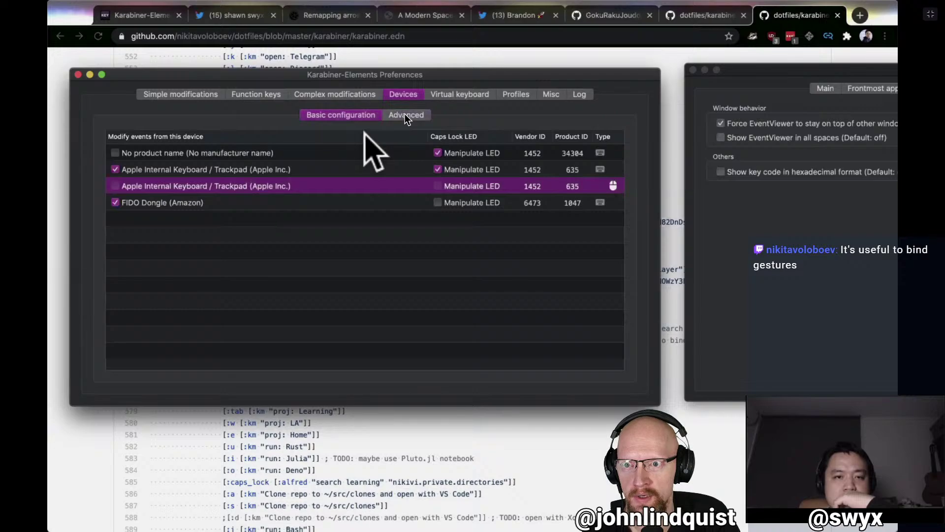
Launch the Karabiner-MultitouchExtension app from the miscellaneous preferences.
left_click(548, 95)
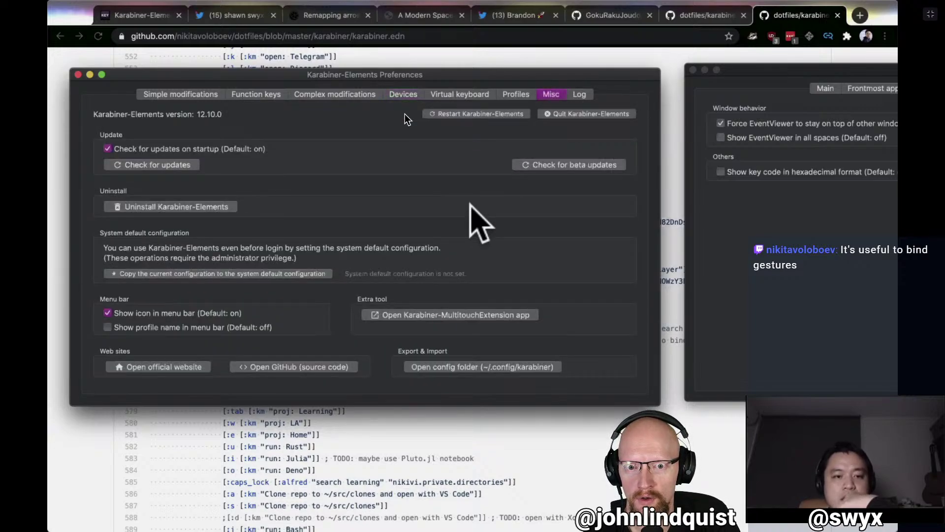
left_click(457, 315)
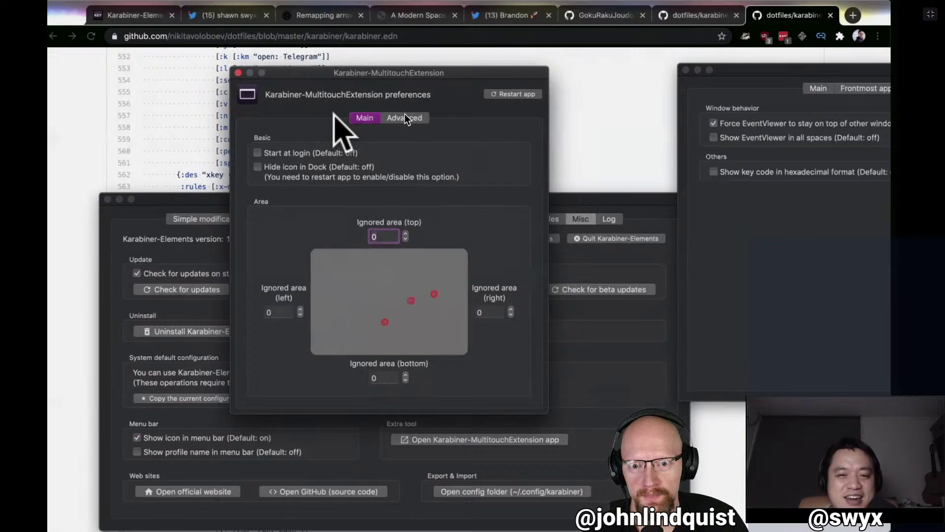
Show Karabiner's internal variables in EventViewer and stretch its window to full screen height beside the MultitouchExtension preferences.
left_click(776, 78)
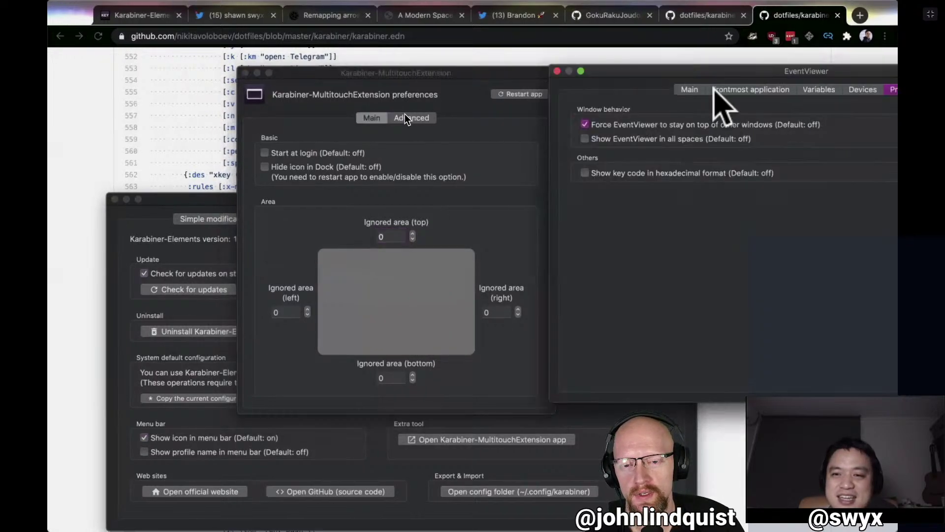
left_click(695, 90)
left_click(401, 303)
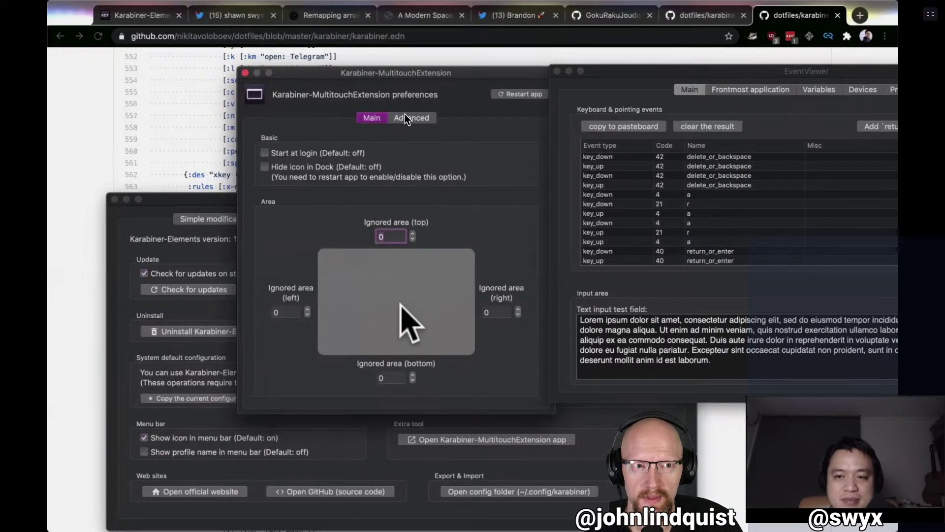
left_click(826, 94)
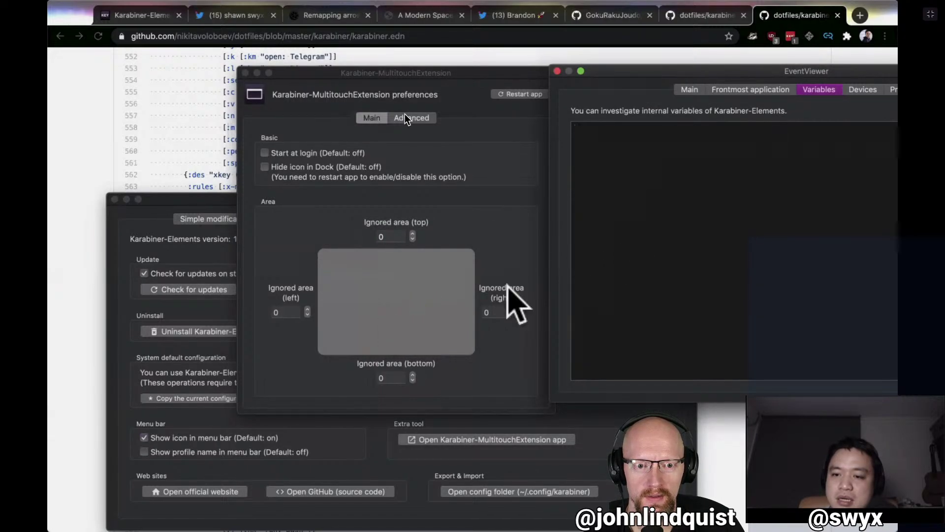
scroll(643, 276, "down", 3)
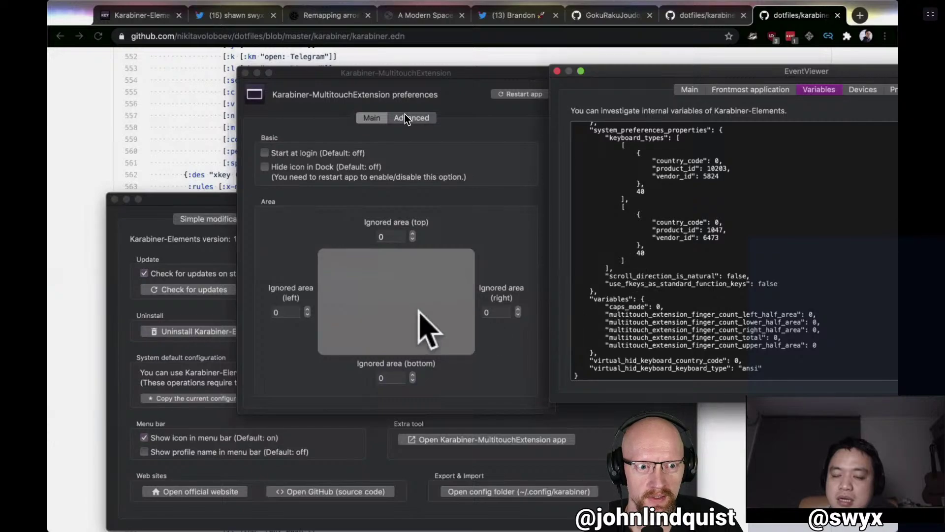
left_click_drag(692, 71, 692, 6)
left_click_drag(670, 401, 671, 527)
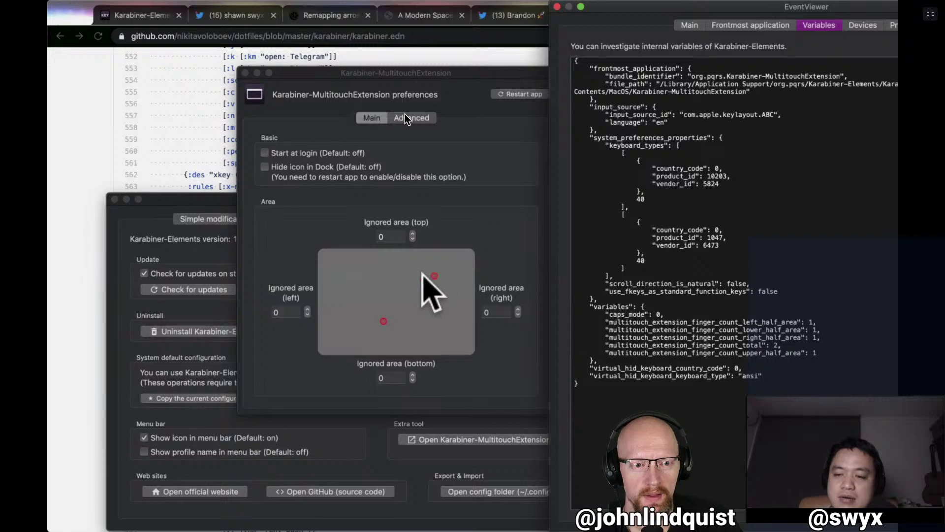
Test multi-finger trackpad touches in MultitouchExtension and examine the matching multitouch_extension_finger_count variables in EventViewer.
left_click(406, 118)
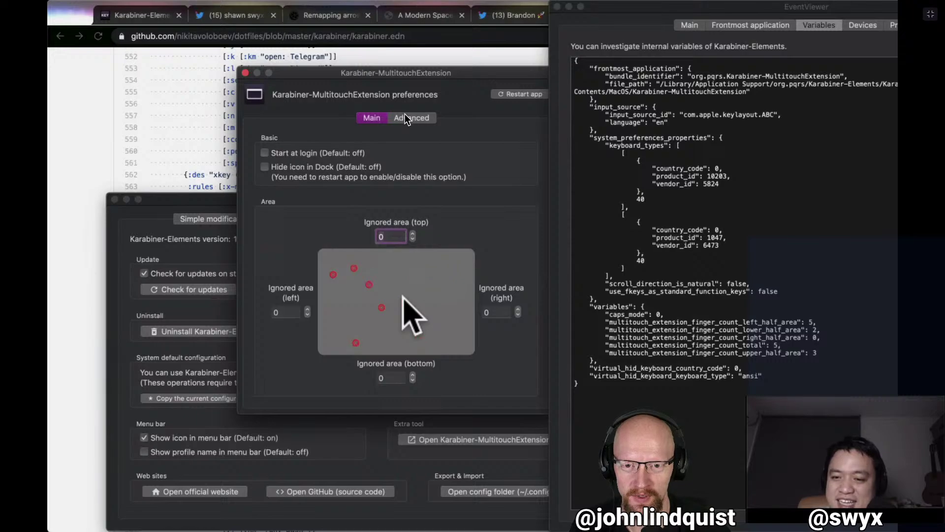
left_click(668, 344)
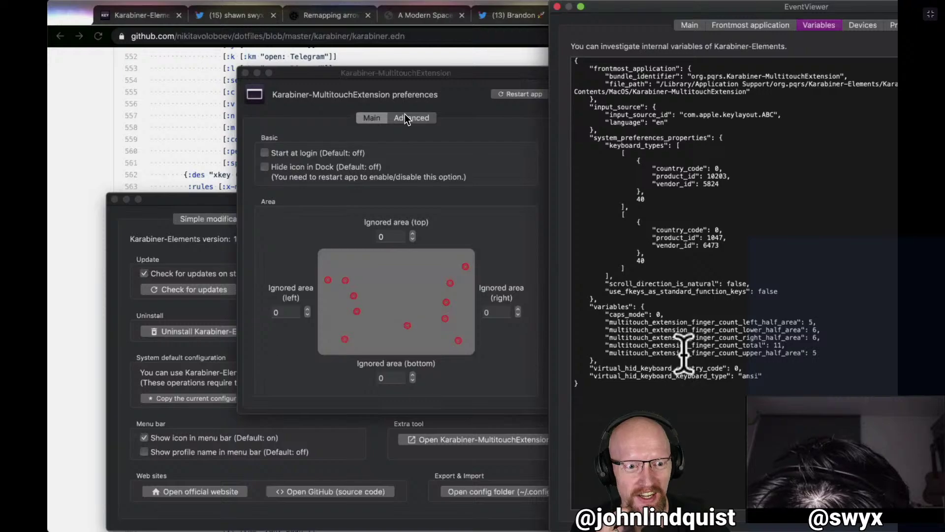
right_click(683, 348)
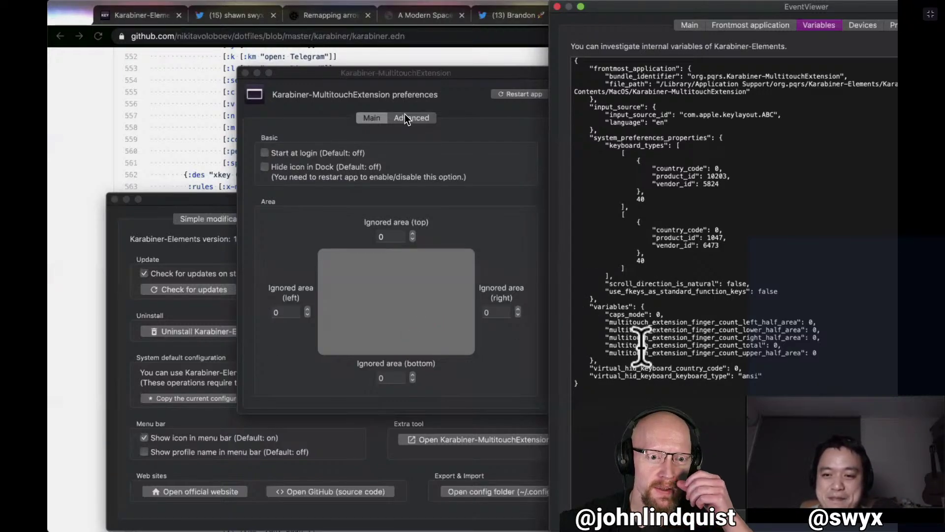
double_click(728, 338)
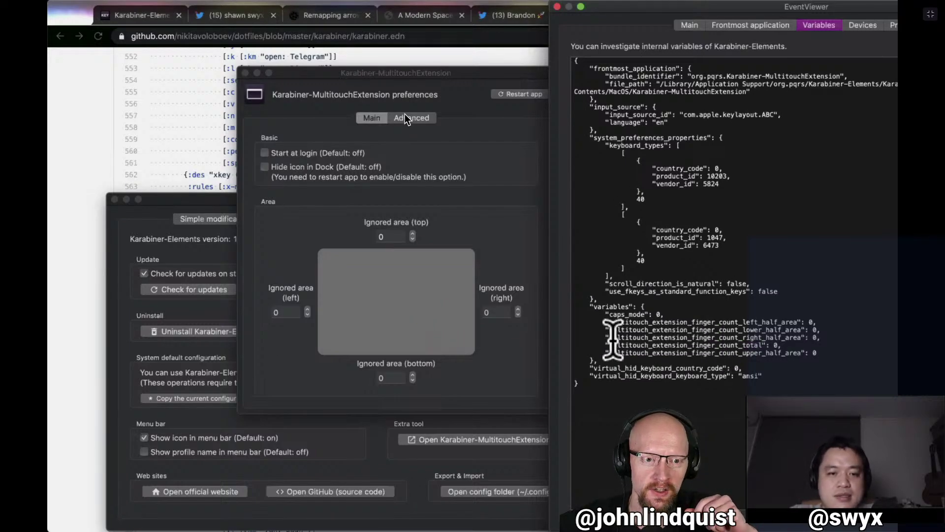
Switch to VS Code, hide the terminal below karabiner.edn and move the EventViewer window aside to uncover the editor.
key("super+space")
type("vs")
key("Return")
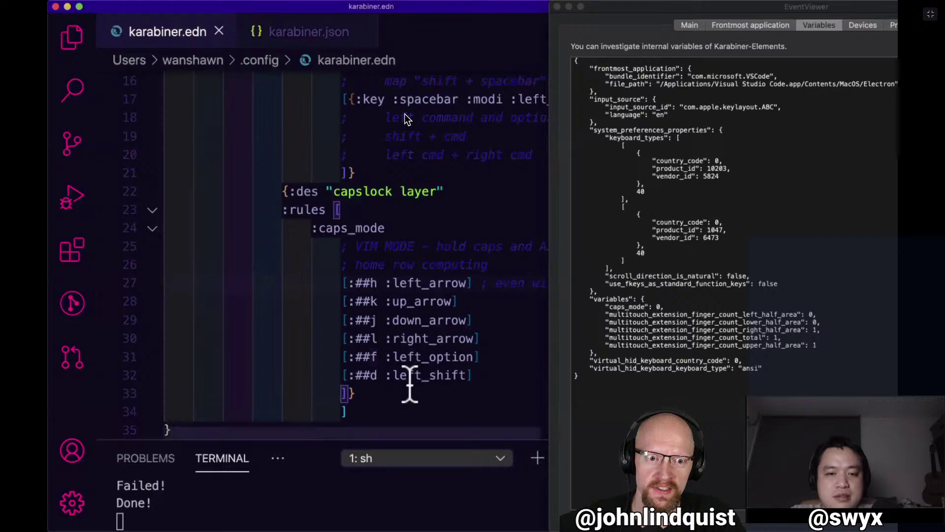
scroll(454, 290, "up", 5)
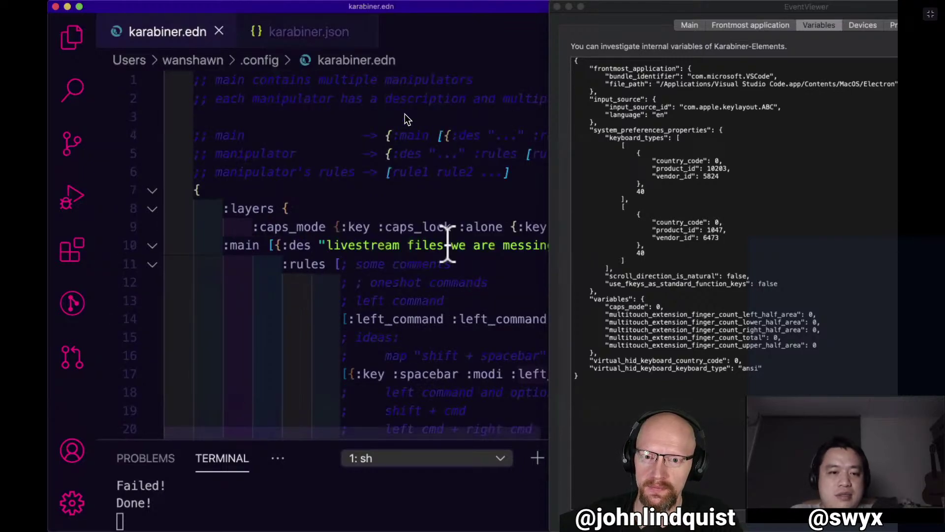
key("super+j")
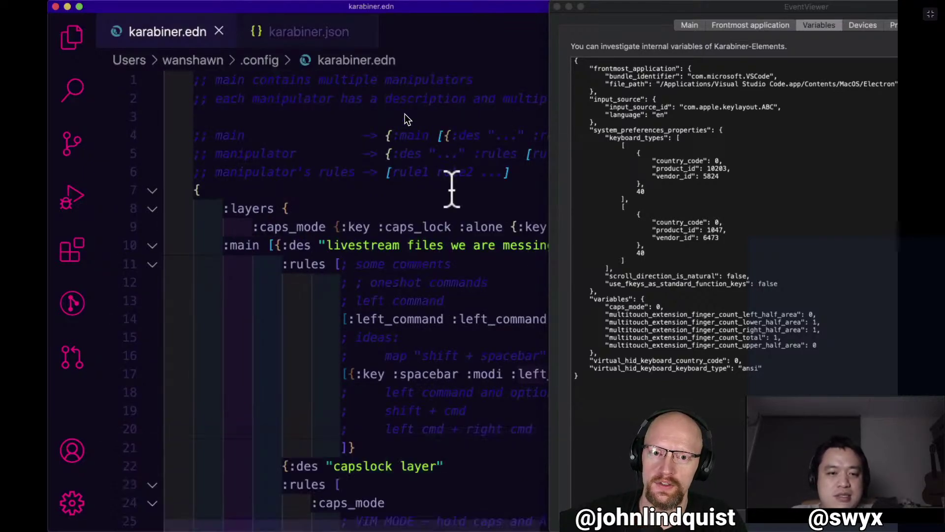
left_click(445, 226)
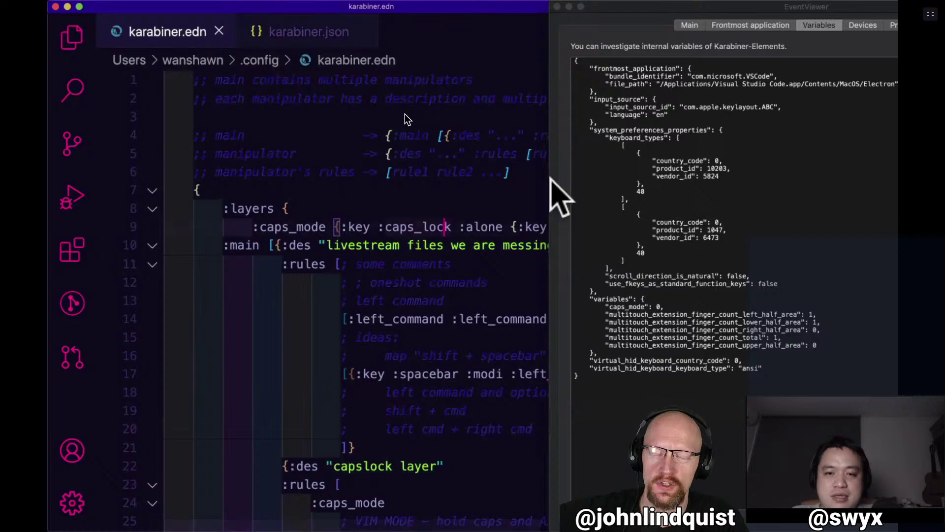
left_click_drag(635, 7, 802, 7)
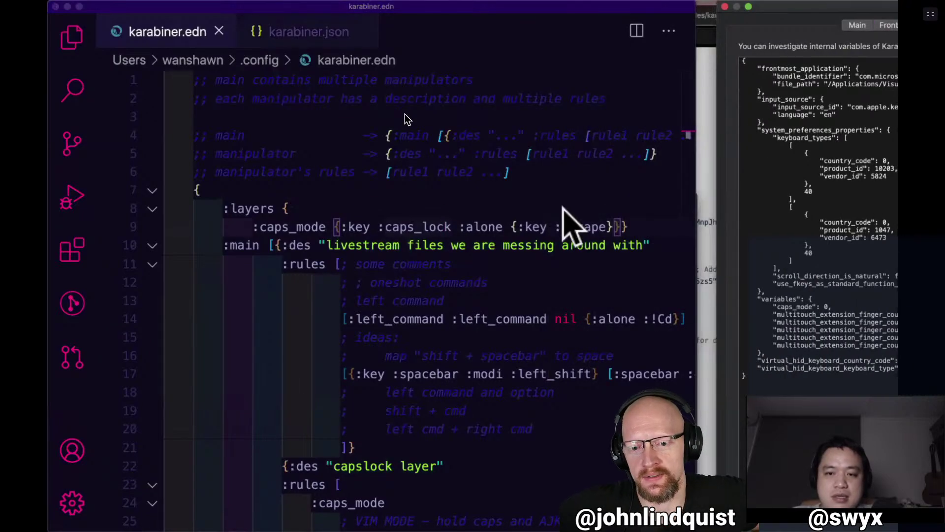
left_click(602, 226)
key("shift+alt+Down")
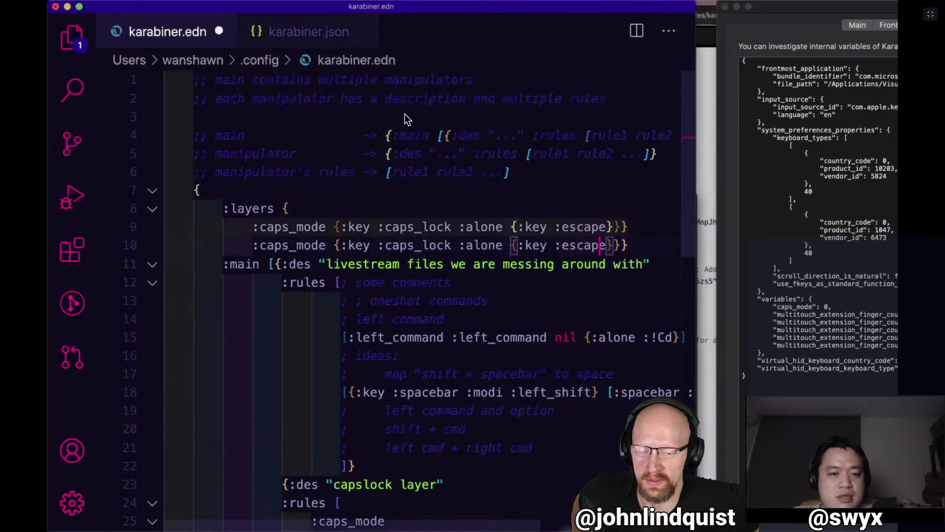
key("super+z")
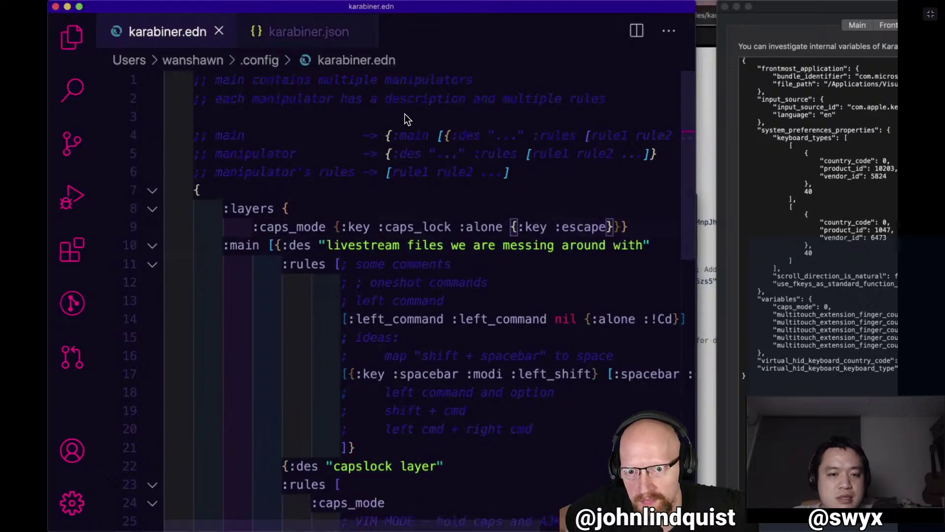
Fold the rules of the "livestream files we are messing around with" manipulator, leaving the "capslock layer" rules expanded.
left_click(152, 245)
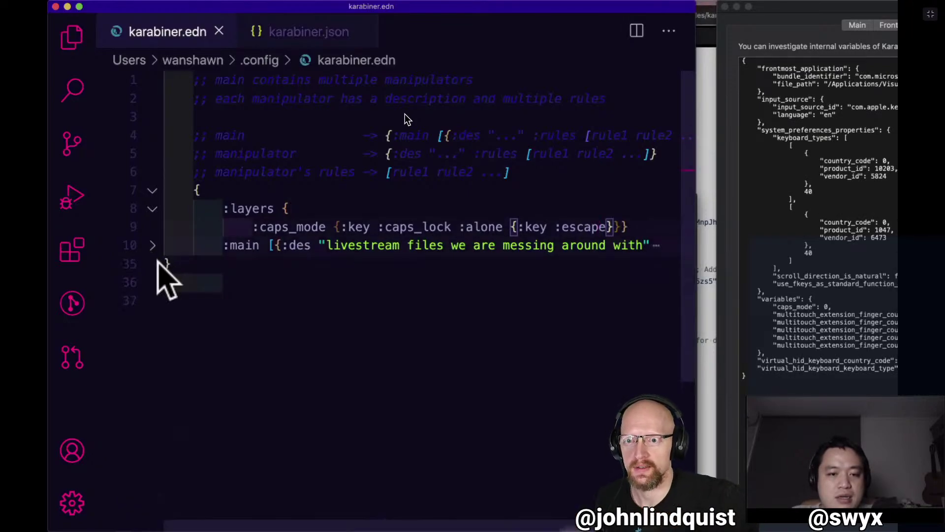
left_click(152, 245)
left_click(152, 264)
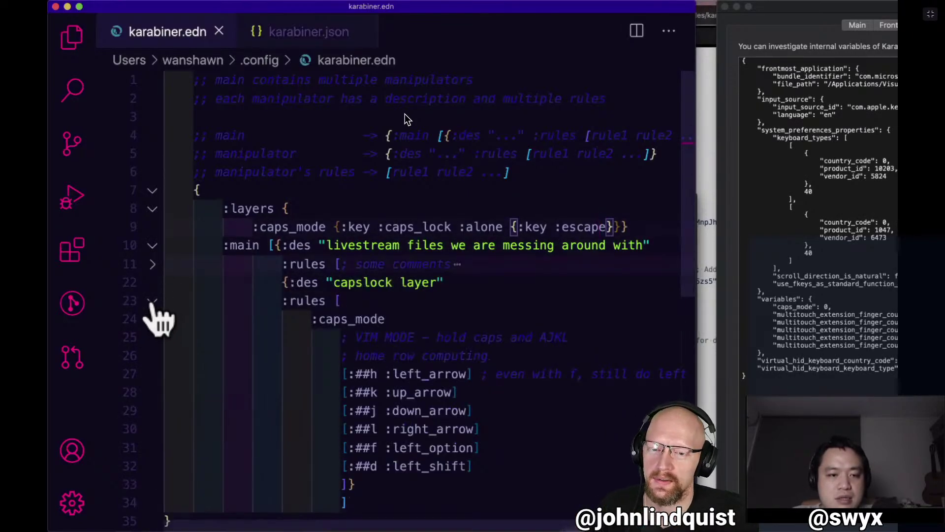
left_click(153, 301)
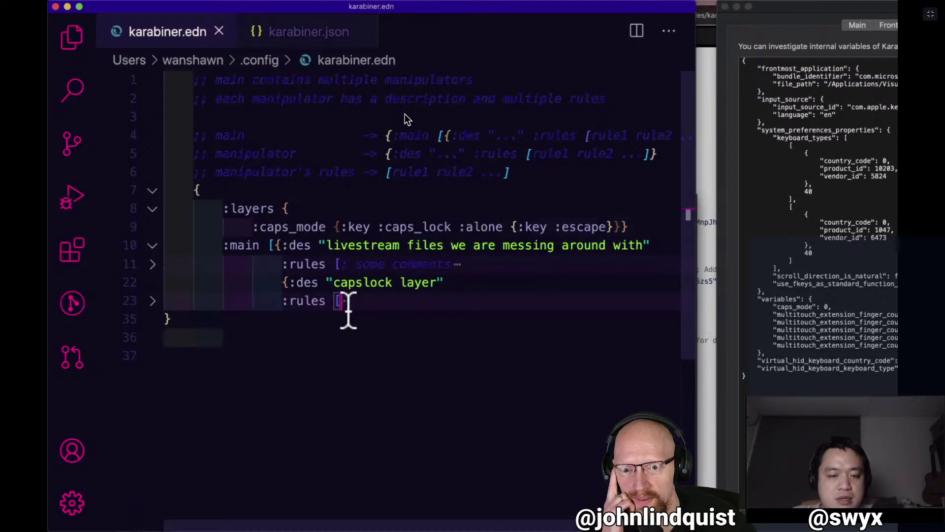
left_click(153, 302)
Add a new manipulator with the description {:des "trackpad"} after the capslock layer, inside the :main vector.
scroll(368, 325, "down", 2)
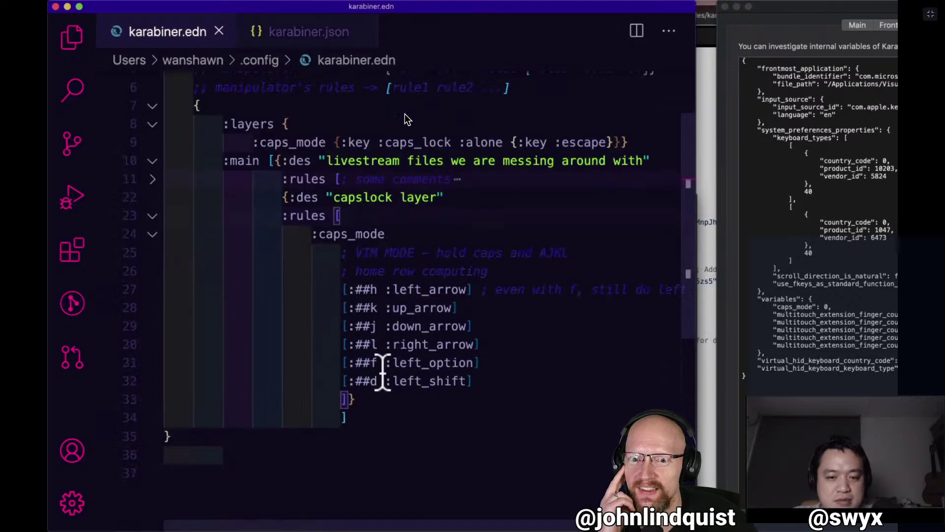
scroll(383, 372, "down", 1)
left_click(406, 367)
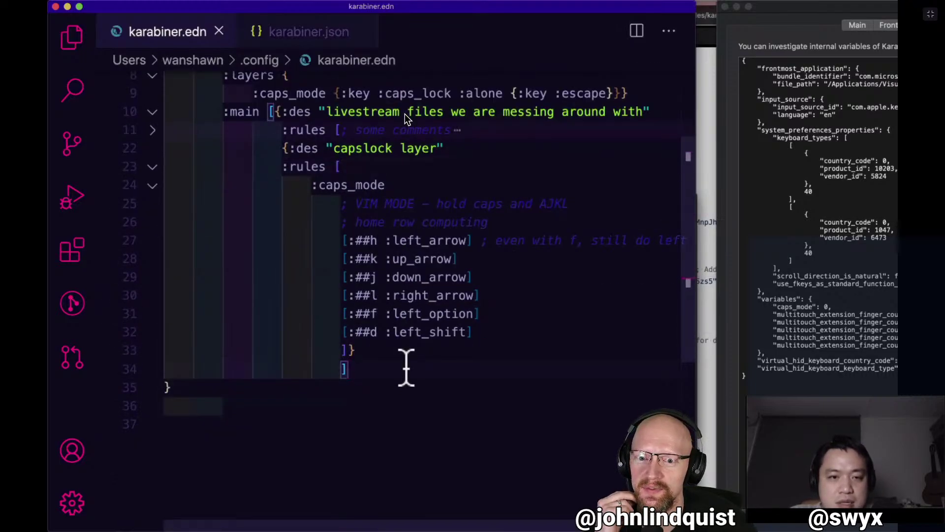
key("Up")
key("Right")
key("Return")
key("BackSpace")
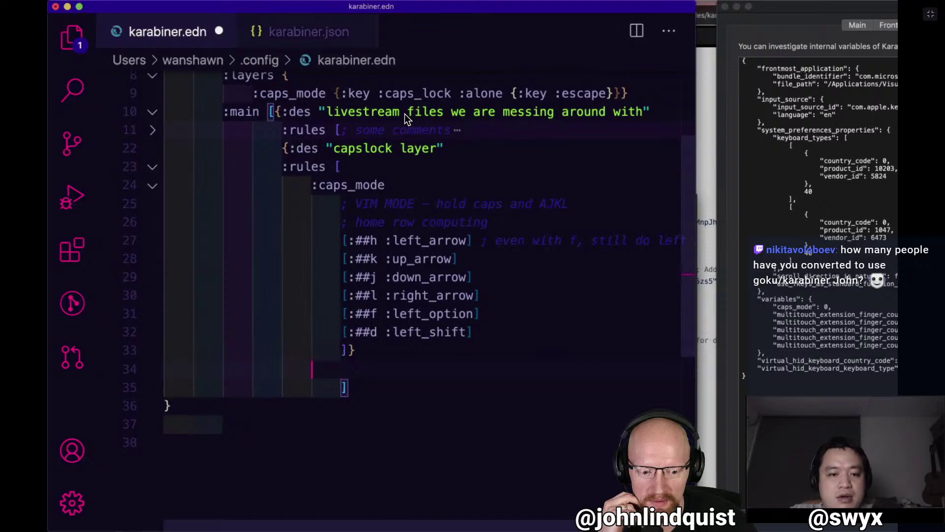
key("BackSpace")
type("{:de")
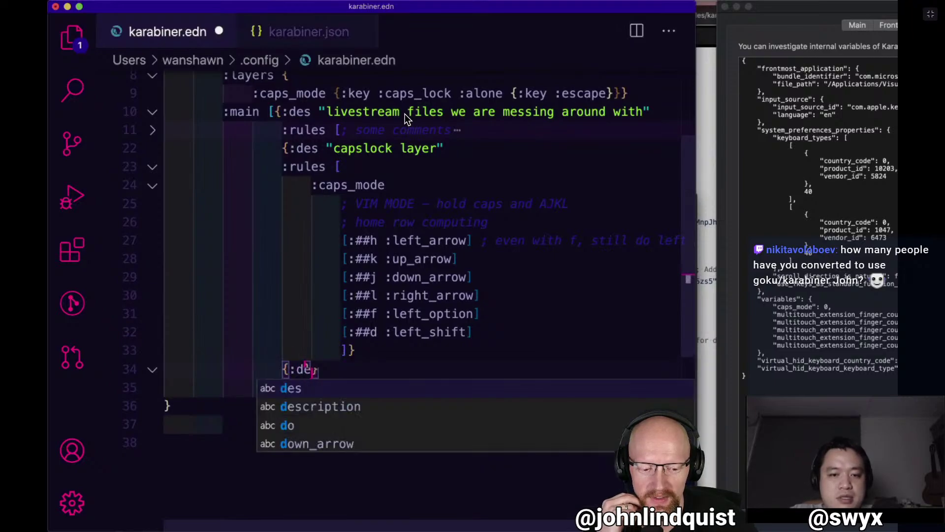
type("s \"trackpad")
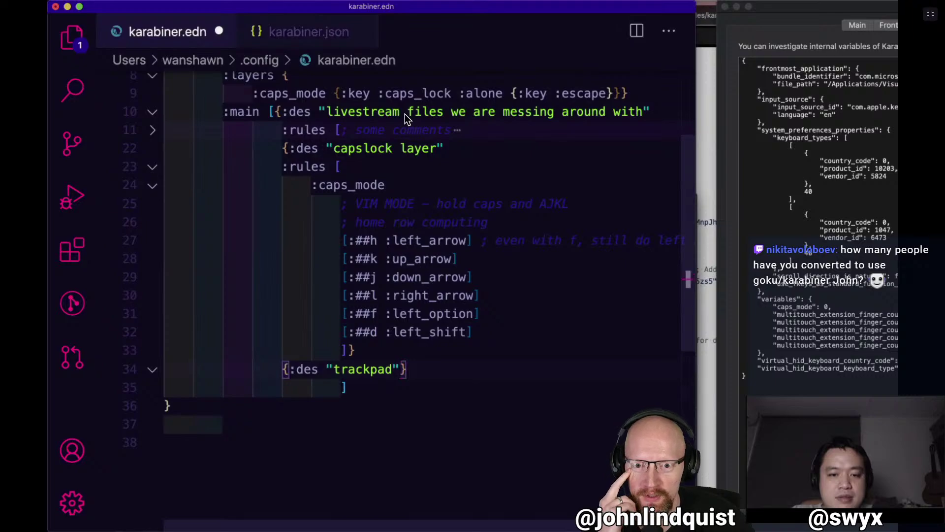
Give the trackpad manipulator an empty :rules vector with a blank line between its brackets.
key("Return")
type(":rules [")
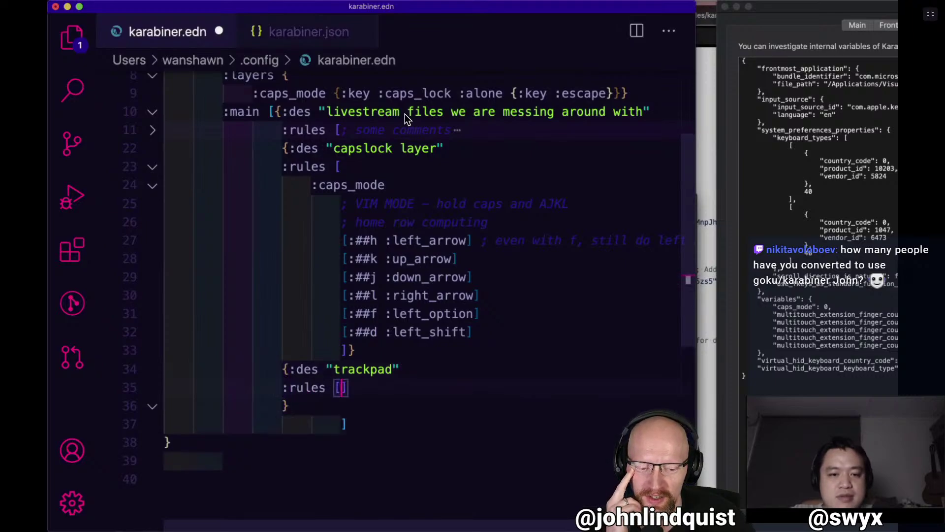
key("Return")
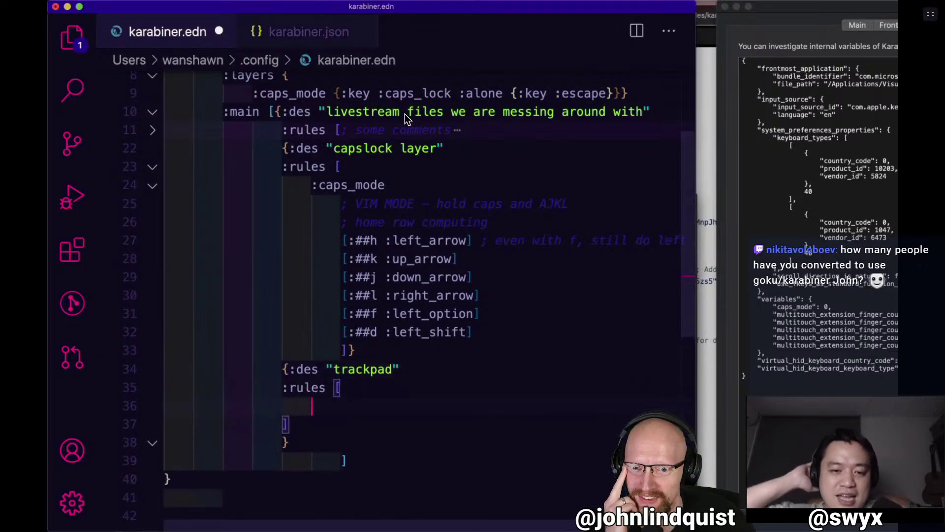
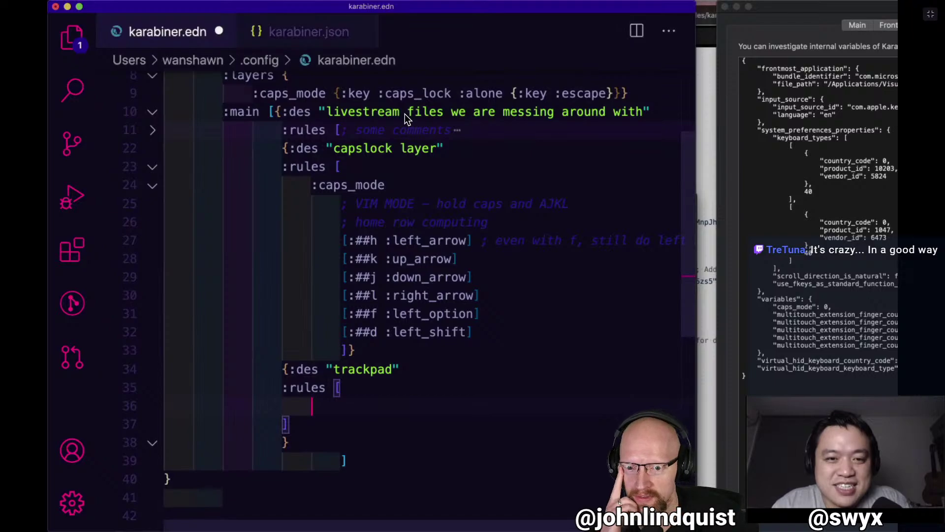
scroll(433, 361, "up", 4)
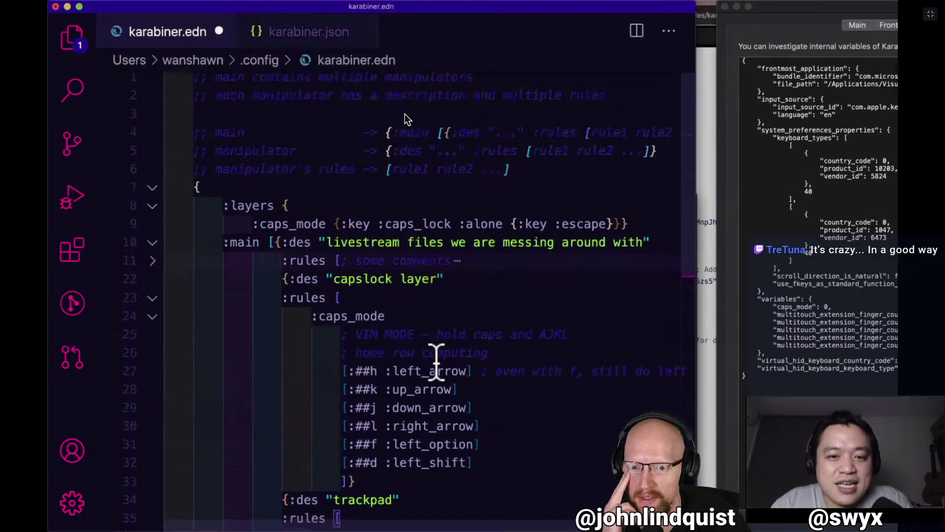
scroll(433, 361, "down", 3)
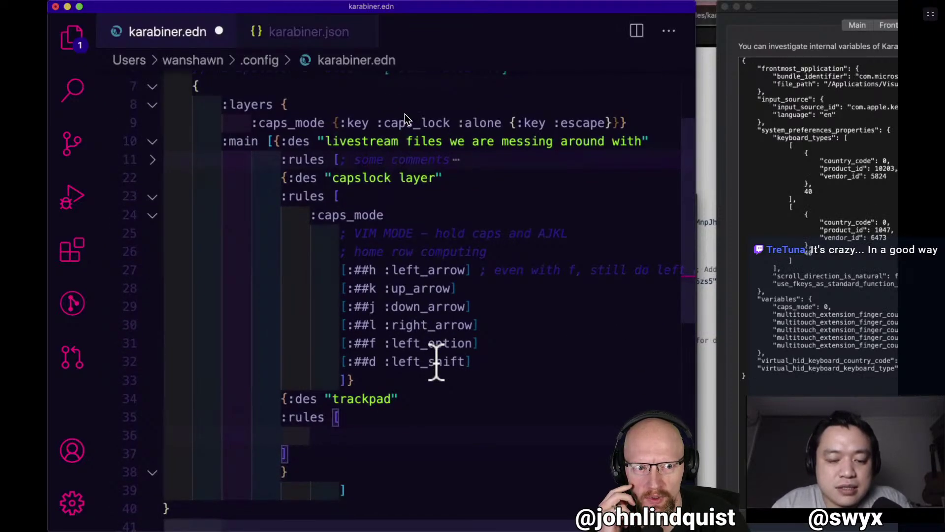
Add multitouch_extension_finger_count_total as the first line inside the trackpad manipulator's :rules vector, with a blank line below it.
type("multitouch_extension_finger_count_total")
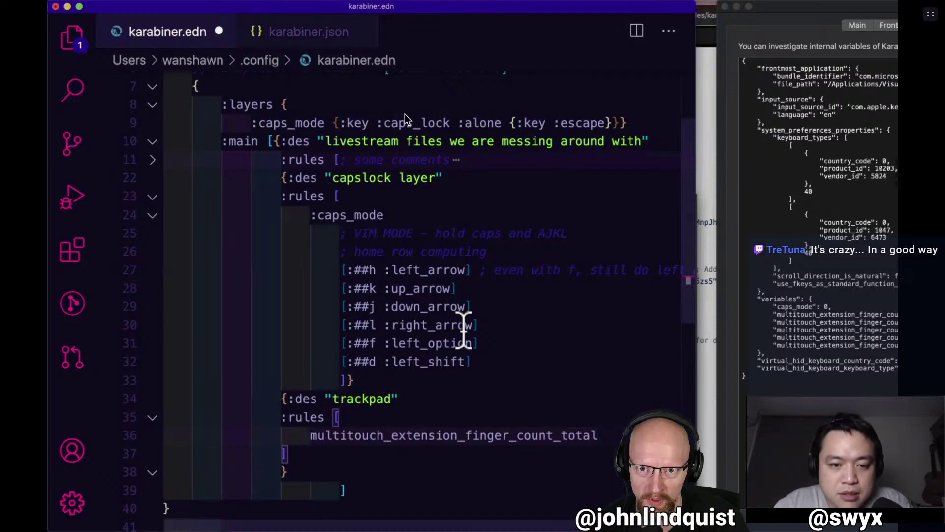
key("End")
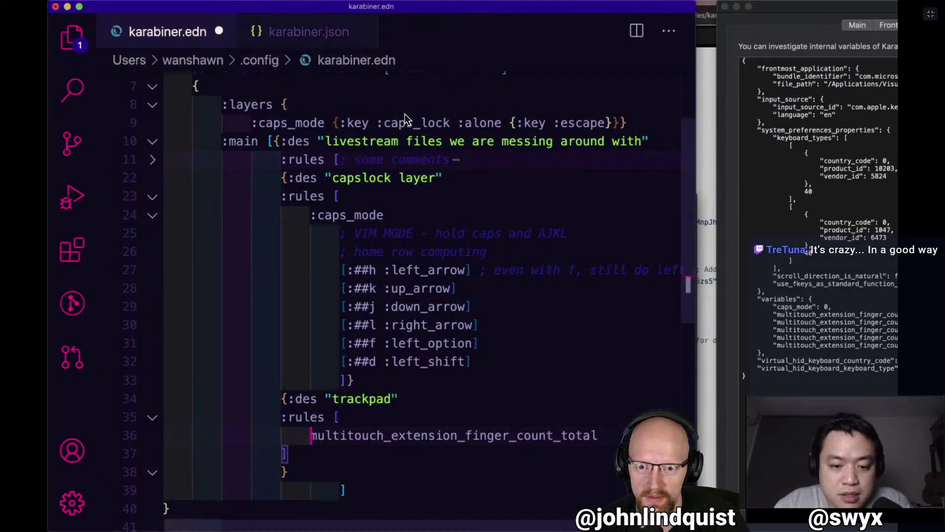
key("Return")
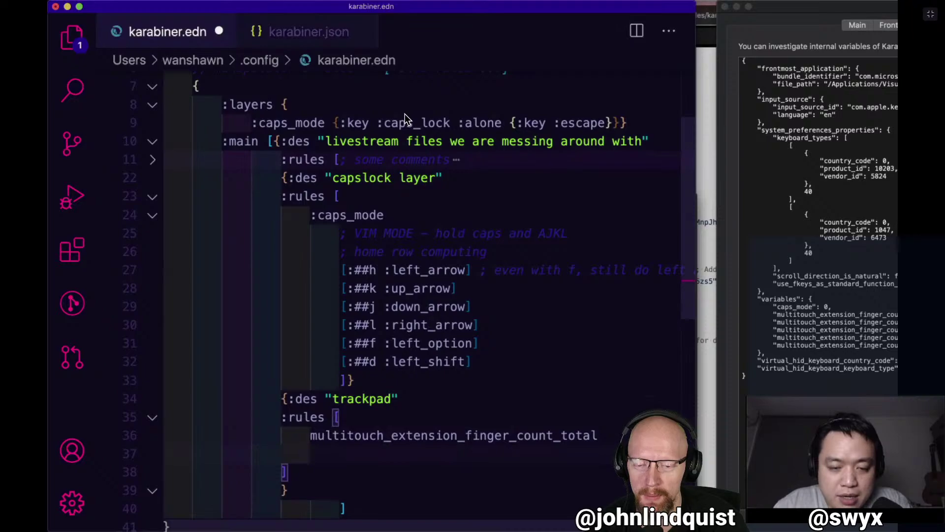
Begin a rule vector for :f below the multitouch line, with ":bu" as the start of its target.
type("[:f")
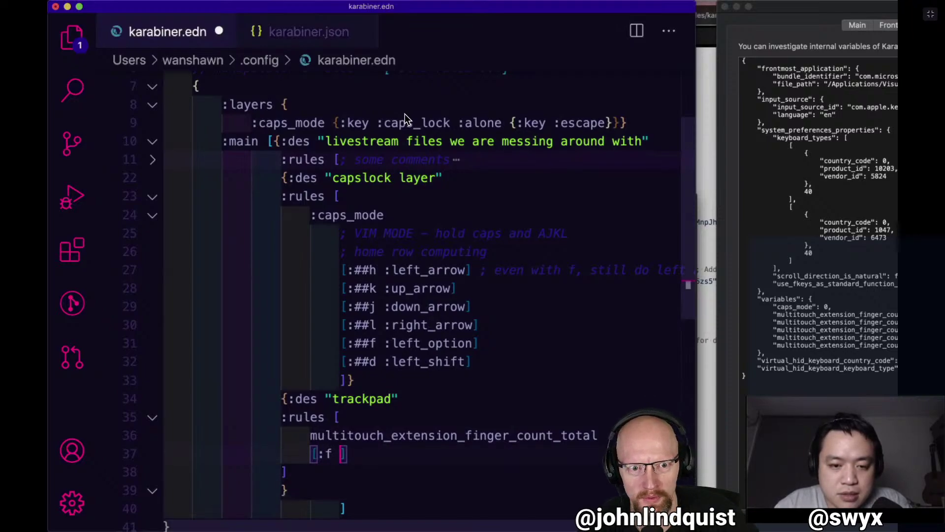
scroll(443, 268, "down", 1)
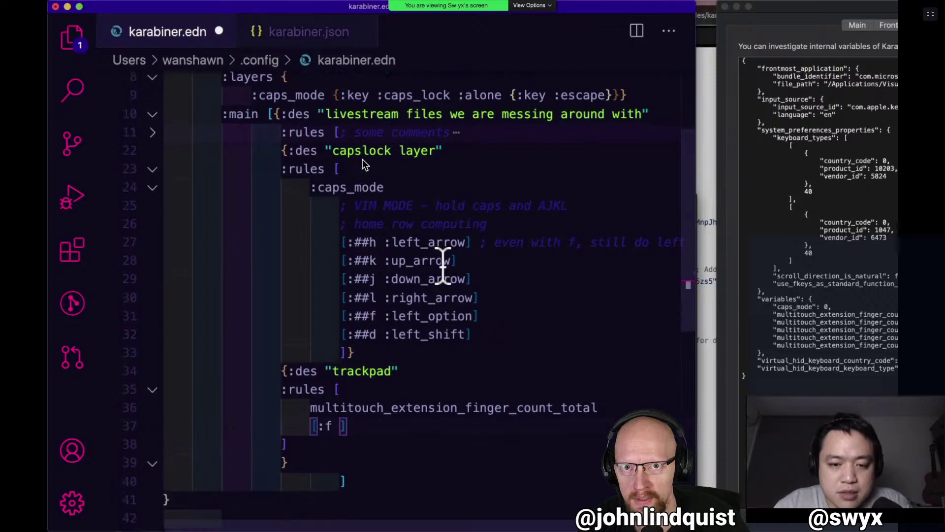
scroll(443, 269, "down", 4)
key("ctrl+Left")
key("ctrl+Right")
type(":")
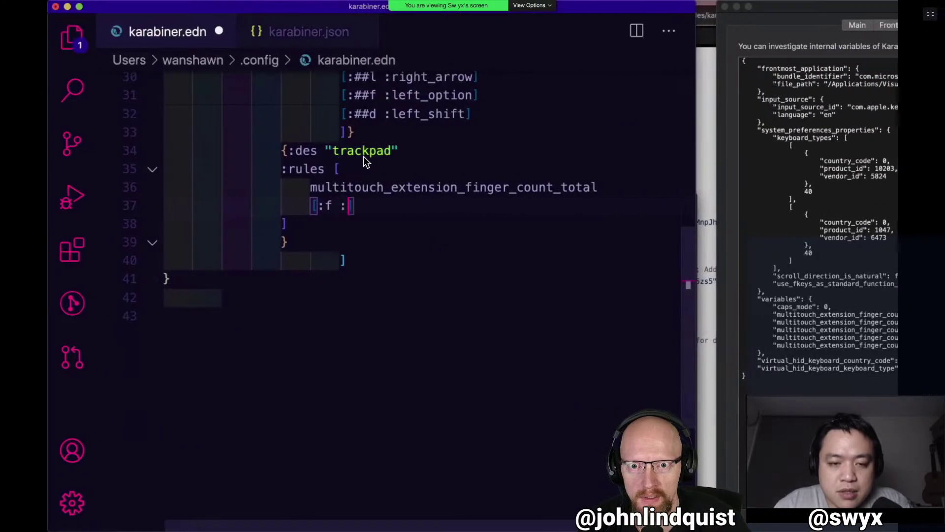
type("bu")
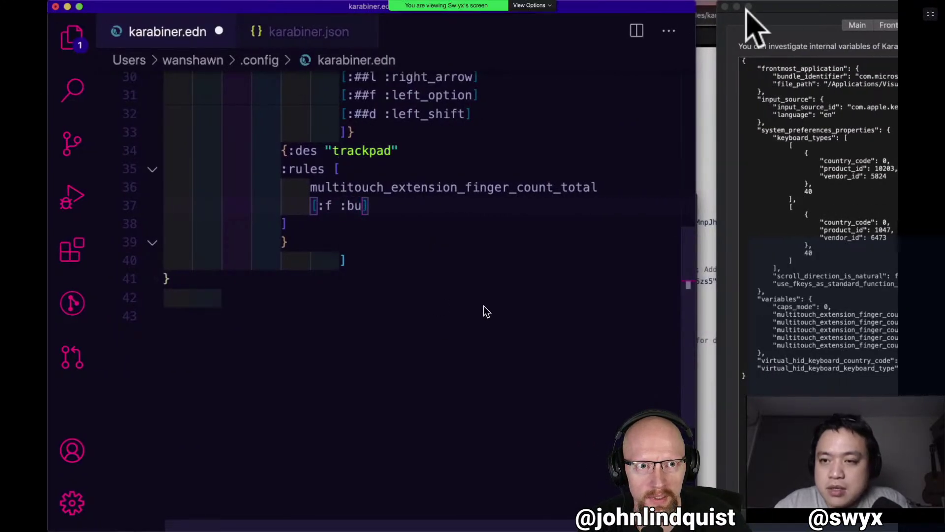
Bring the EventViewer window further into view and show its main keyboard and pointing events.
left_click(796, 24)
left_click_drag(845, 4, 800, 5)
left_click(798, 44)
key("ctrl+Up")
key("ctrl+Up")
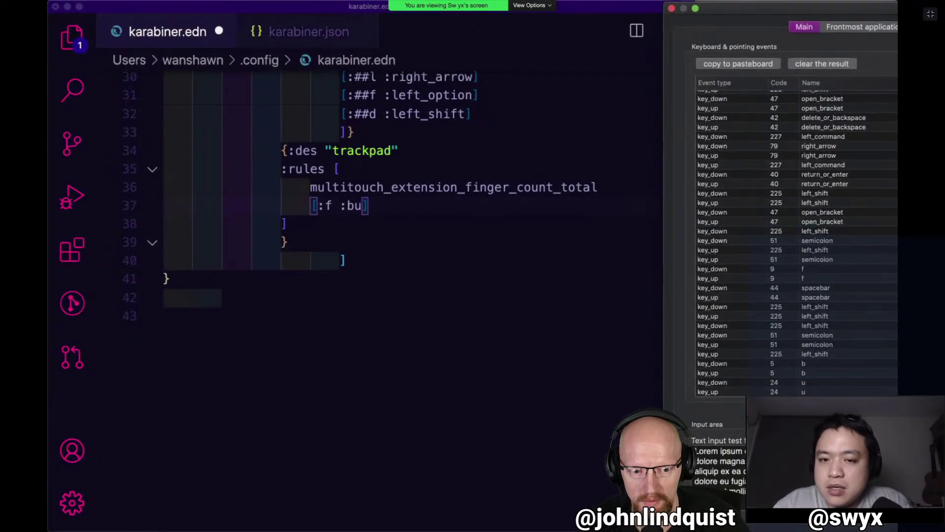
Complete the trackpad rule as [:f :button1] and save karabiner.edn.
left_click(517, 208)
key("Left")
type("t")
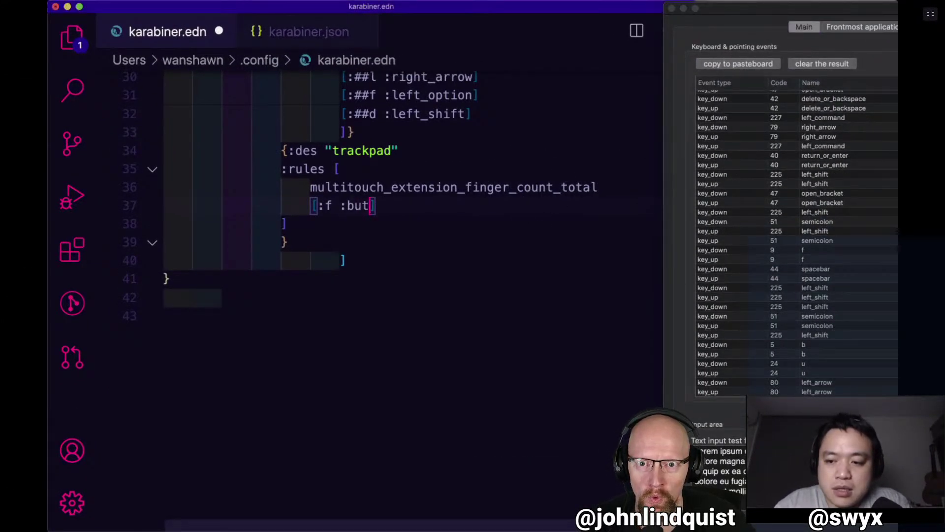
type("o")
key("BackSpace")
type("ton1")
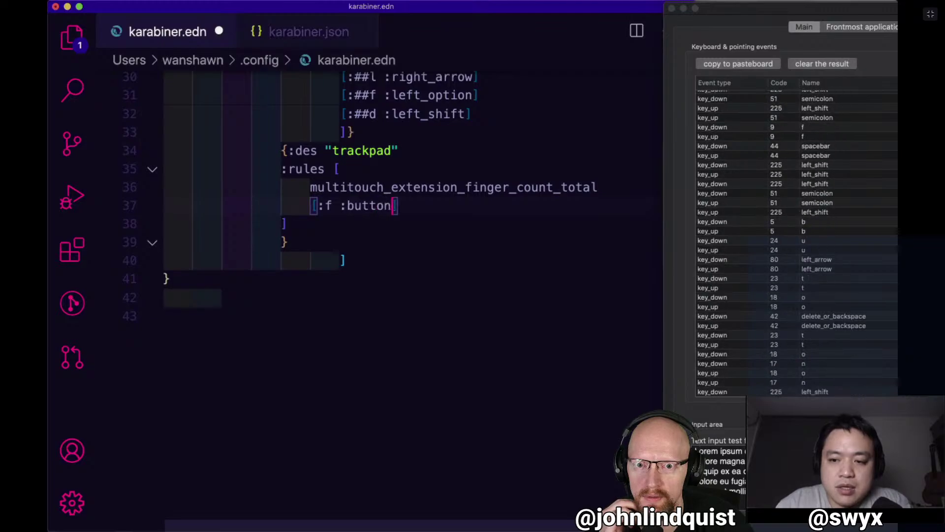
key("Left")
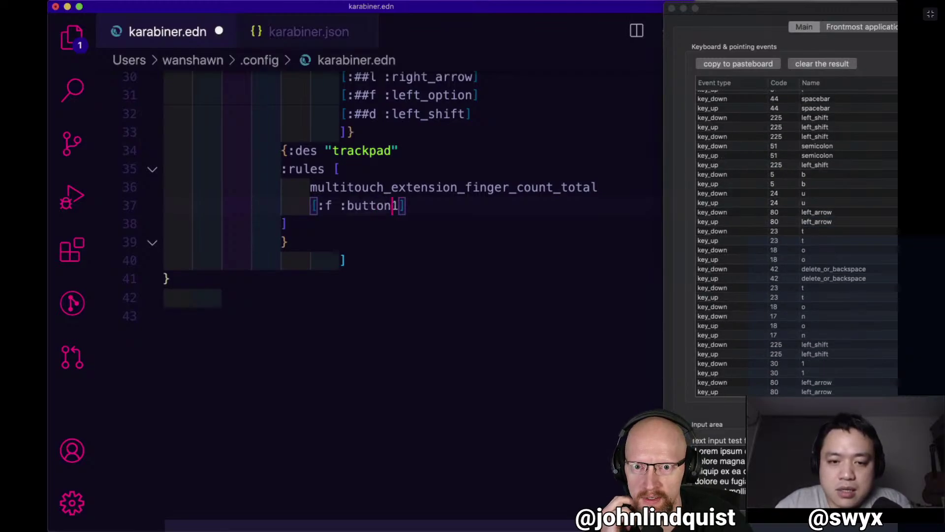
key("Right")
key("super+s")
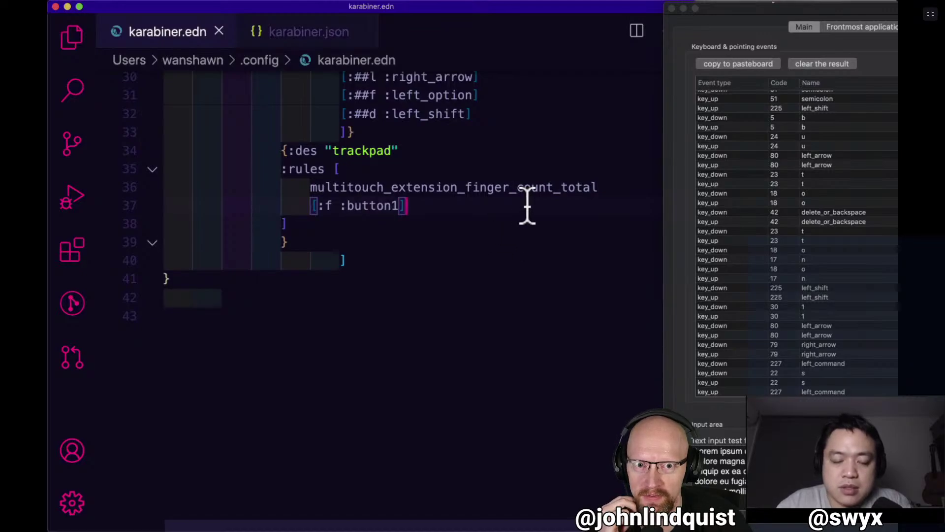
Test the new mapping by entering the letter f several times after the [:f :button1] rule.
type("f")
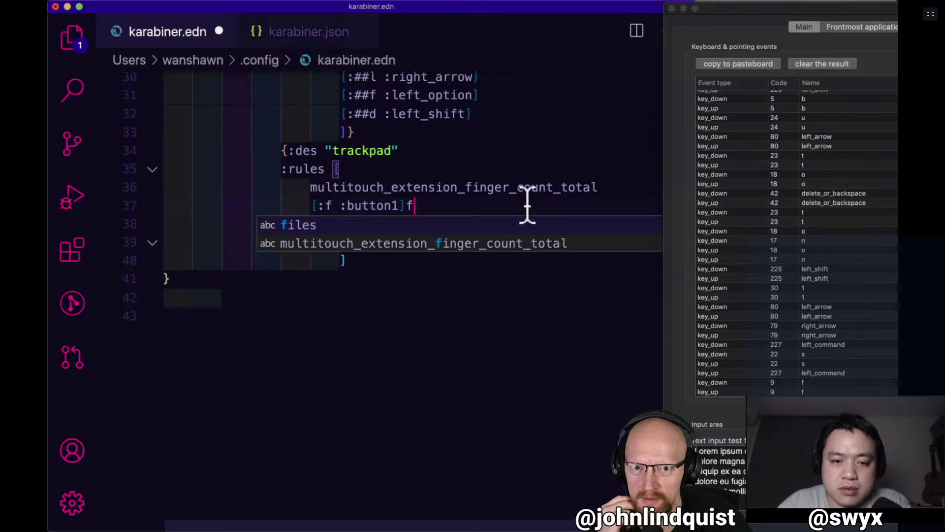
type("f")
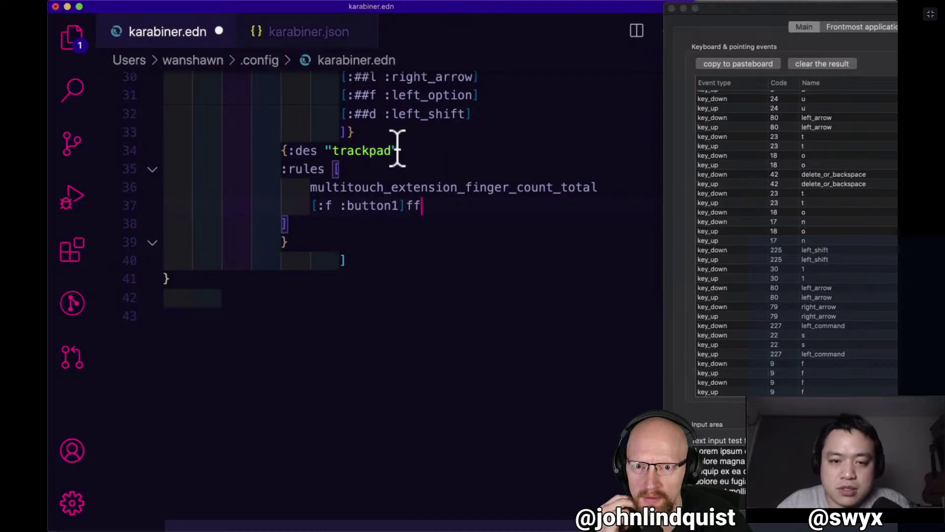
type("f")
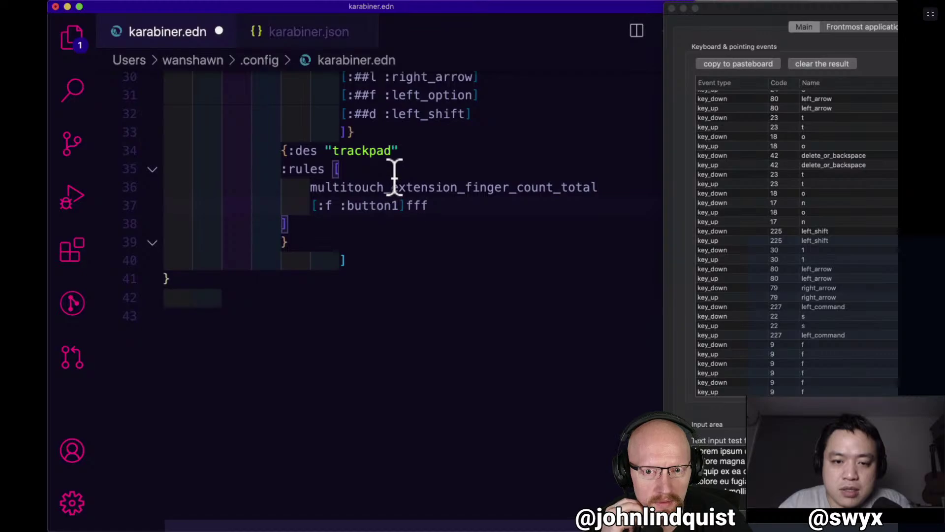
type("ff")
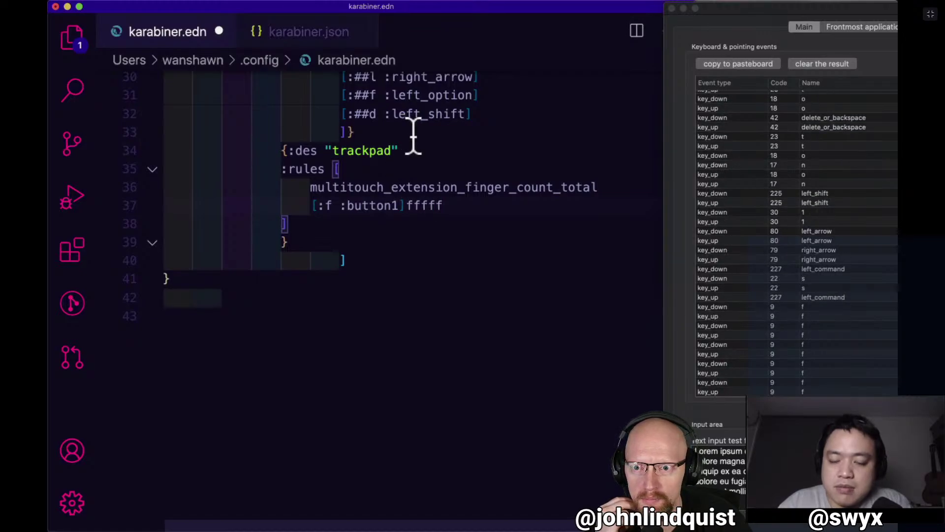
Show the terminal and examine the configurator's error output, enlarging the pane to read it and shrinking it again.
key("ctrl+grave")
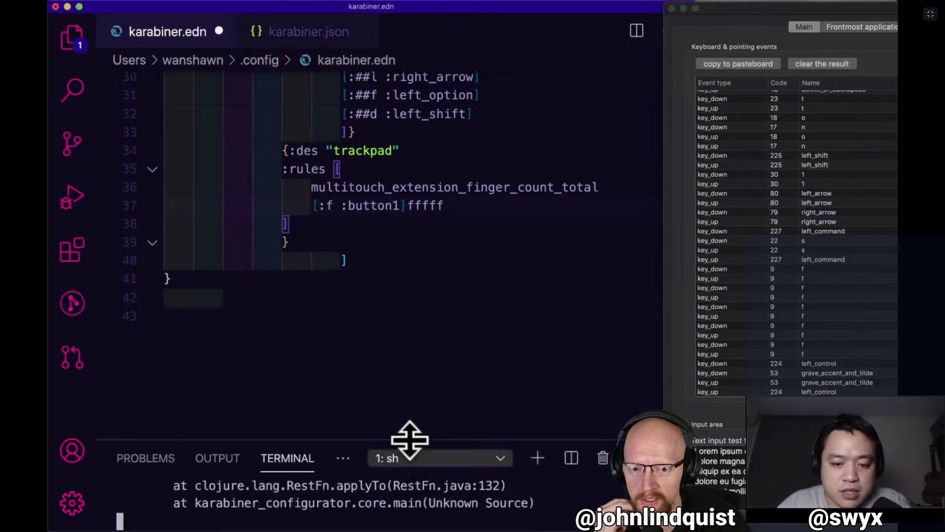
left_click_drag(410, 439, 417, 205)
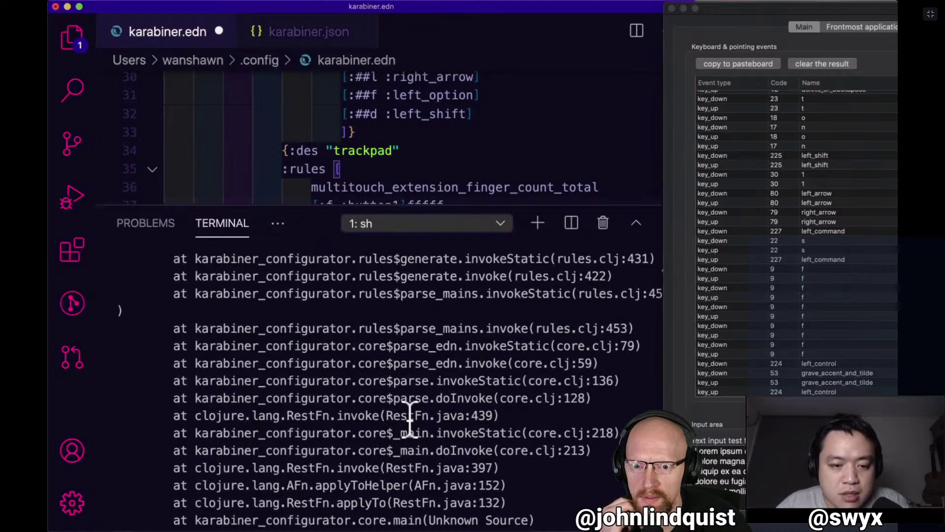
scroll(410, 418, "up", 15)
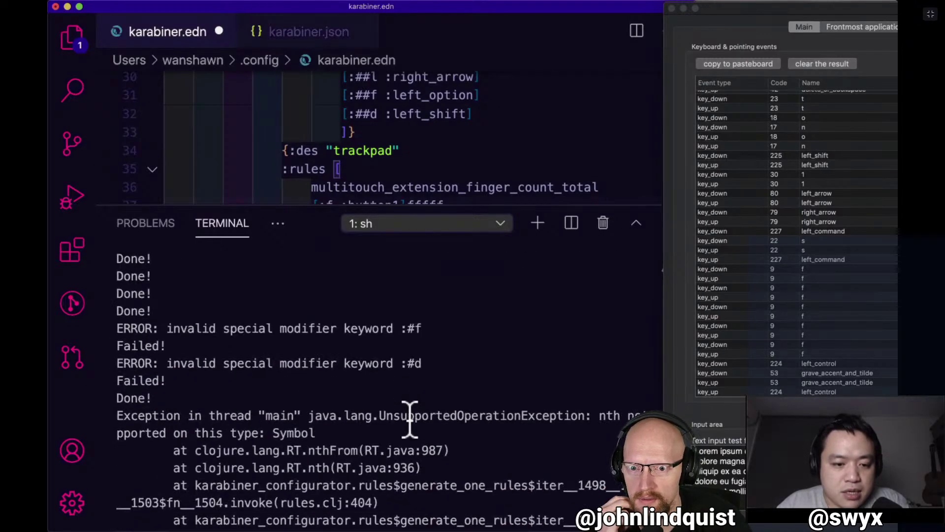
scroll(409, 429, "down", 1)
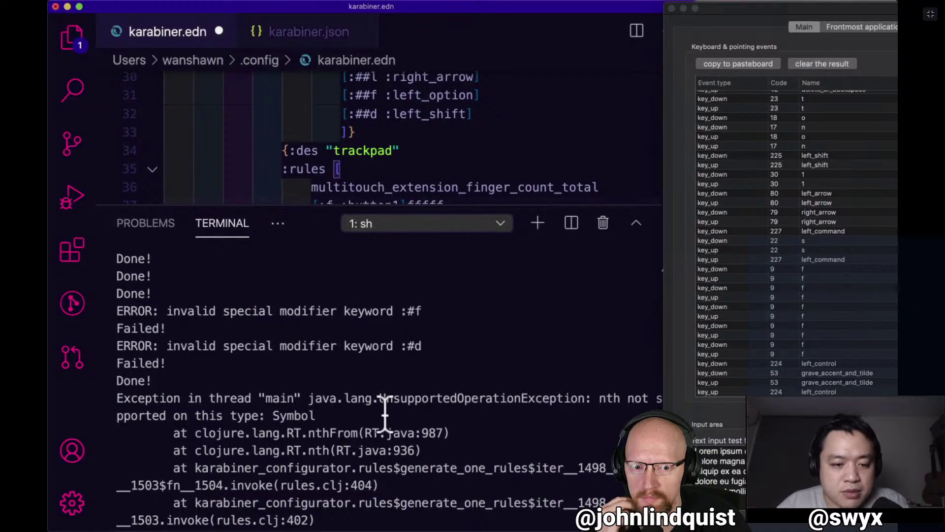
key("ctrl+alt+Return")
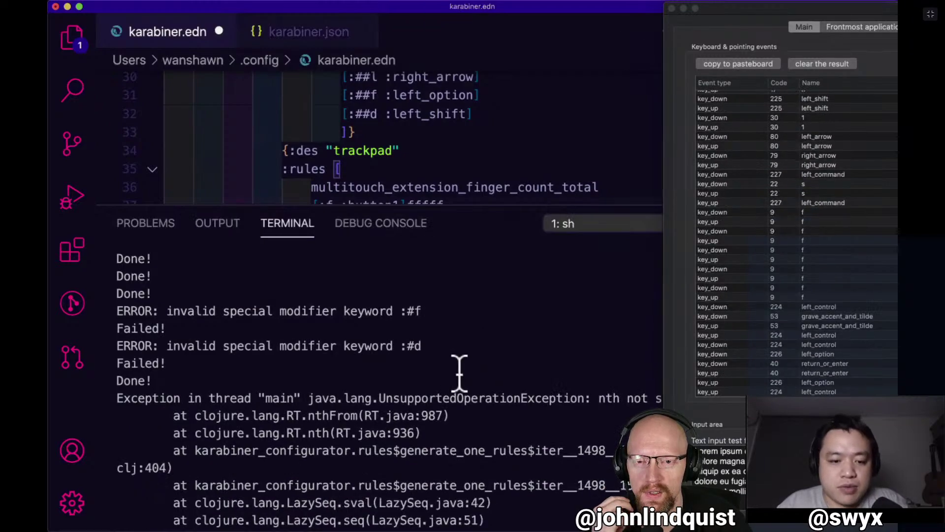
left_click_drag(460, 365, 460, 378)
left_click_drag(494, 205, 494, 365)
Delete the stray test characters after [:f :button1] and save the file.
left_click(408, 205)
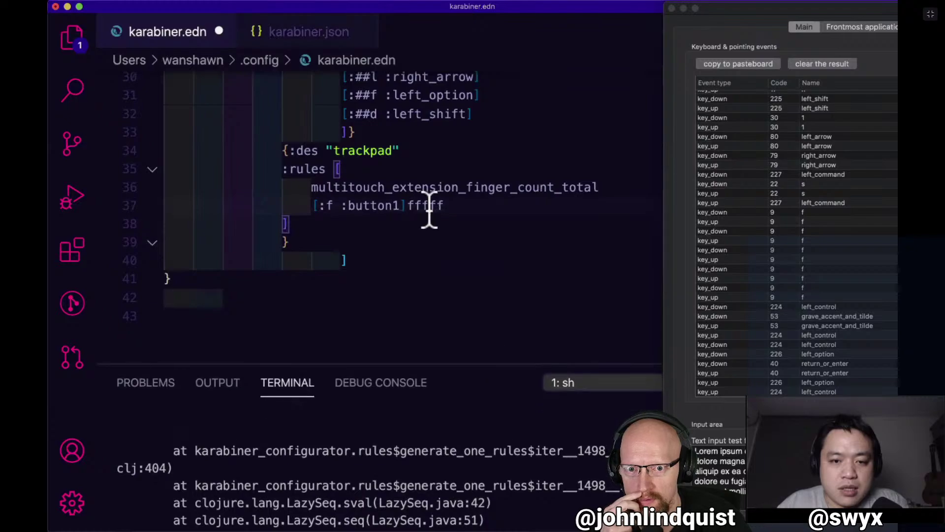
double_click(462, 205)
key("BackSpace")
key("super+s")
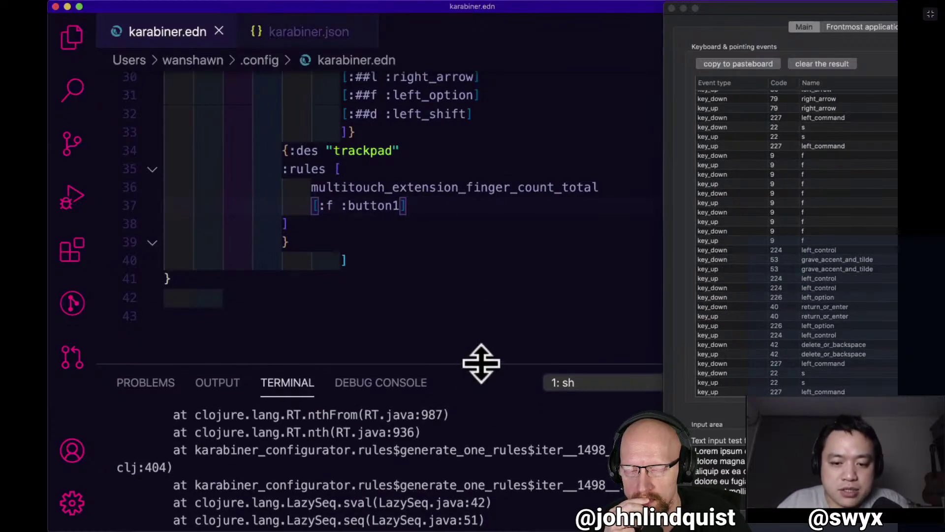
Stop the process running in the terminal and run goku in the cleared terminal.
left_click_drag(481, 363, 497, 180)
key("ctrl+c")
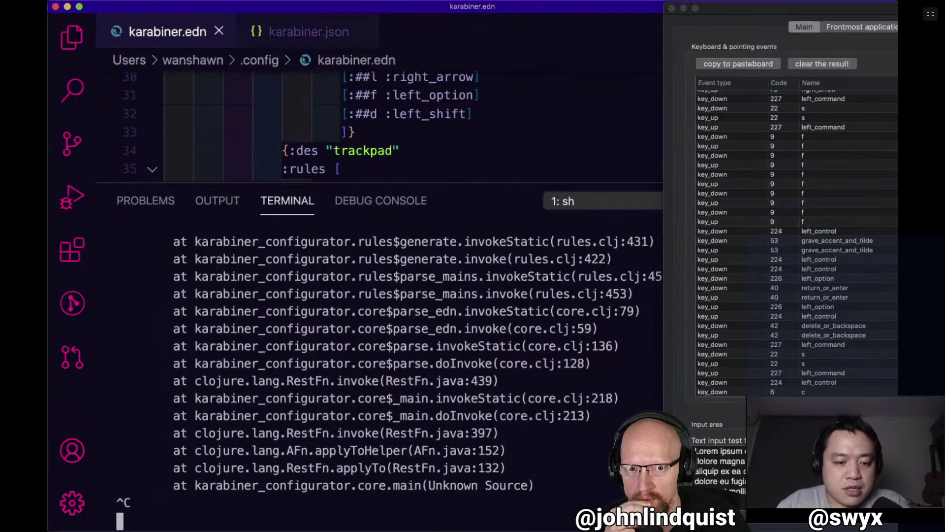
key("super+k")
key("Up")
key("BackSpace")
key("Return")
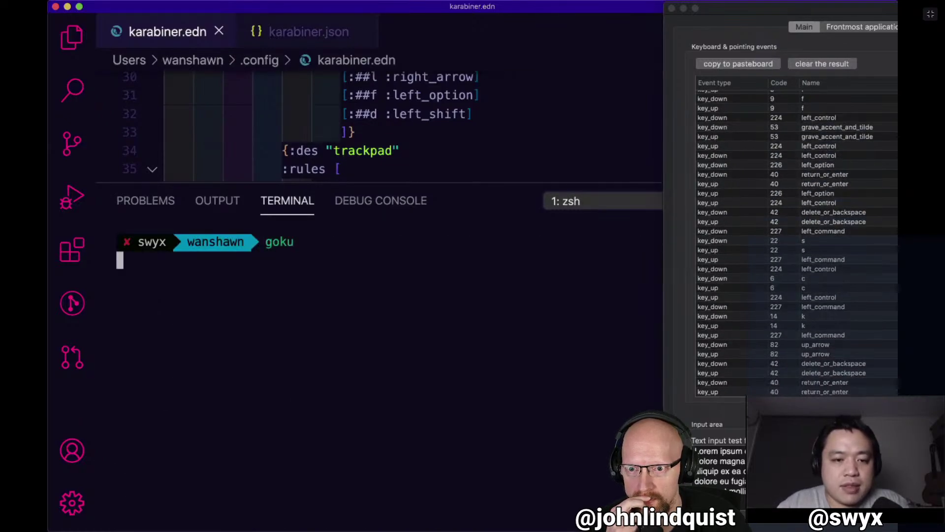
scroll(460, 311, "up", 15)
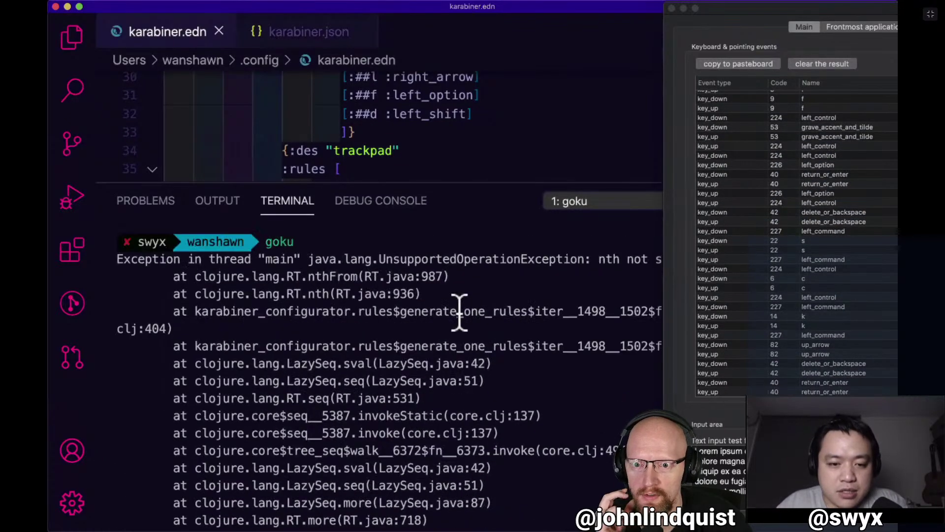
Move the EventViewer window lower and hide the terminal to uncover karabiner.edn.
key("ctrl+alt")
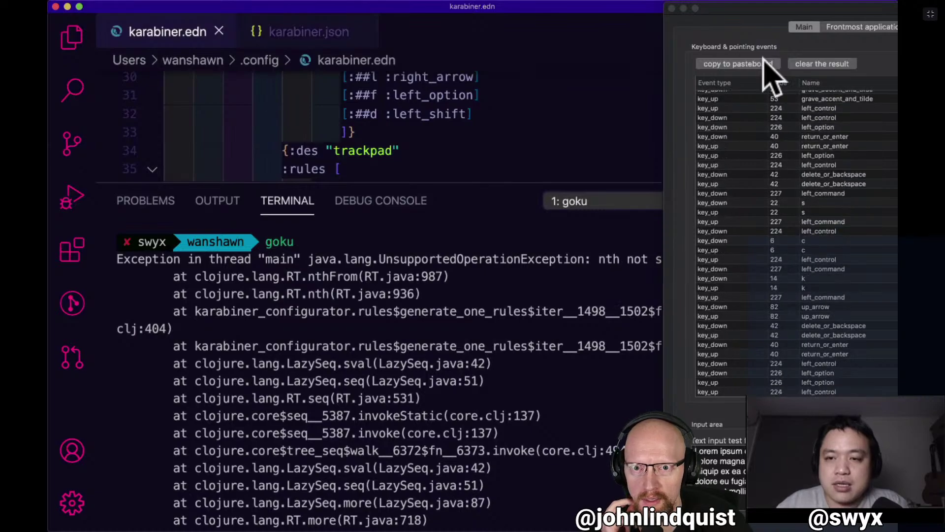
left_click_drag(771, 8, 797, 192)
left_click(532, 133)
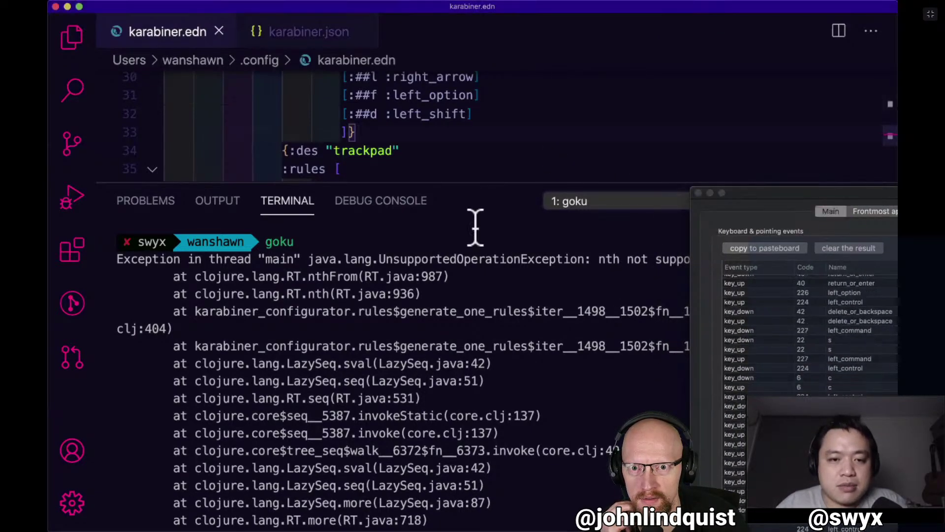
key("ctrl+grave")
Outdent the closing bracket of the :main vector to sit one level left of the manipulators.
scroll(459, 266, "up", 1)
scroll(458, 266, "up", 5)
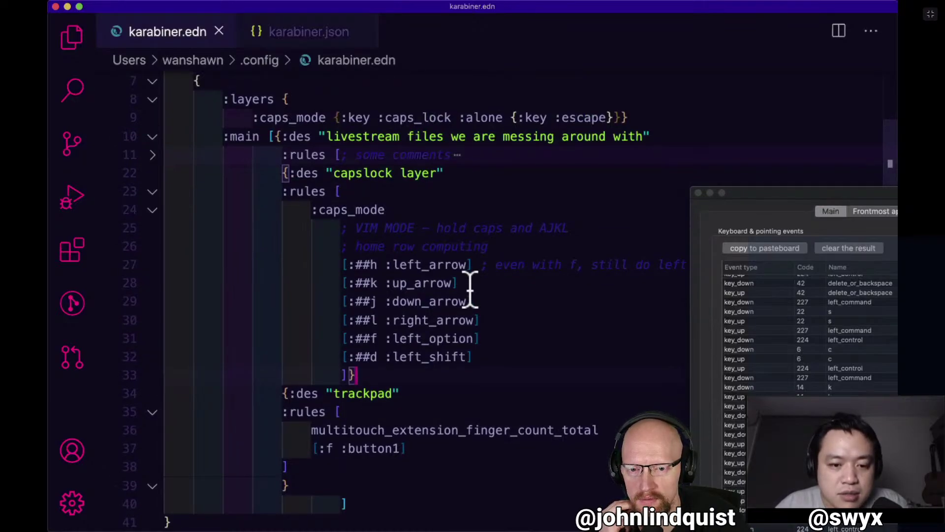
scroll(468, 285, "up", 3)
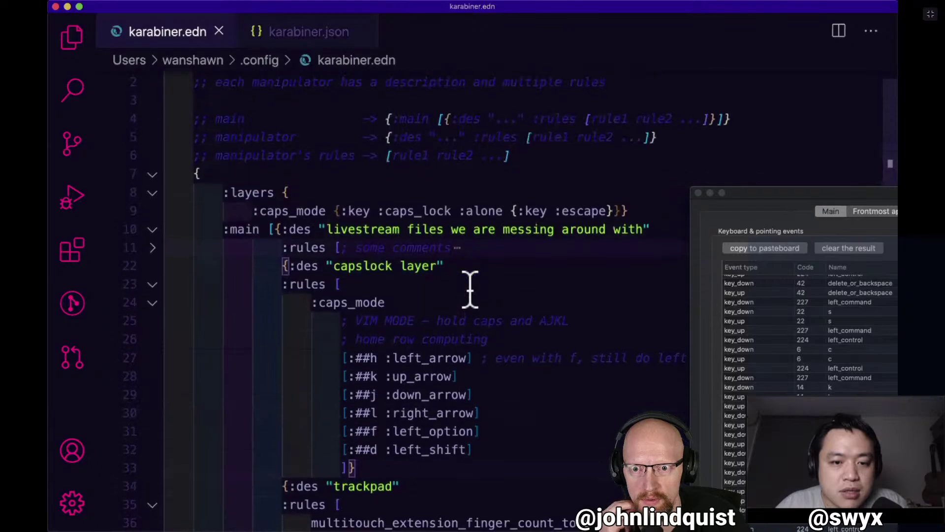
scroll(469, 287, "down", 4)
left_click(416, 437)
scroll(416, 437, "up", 2)
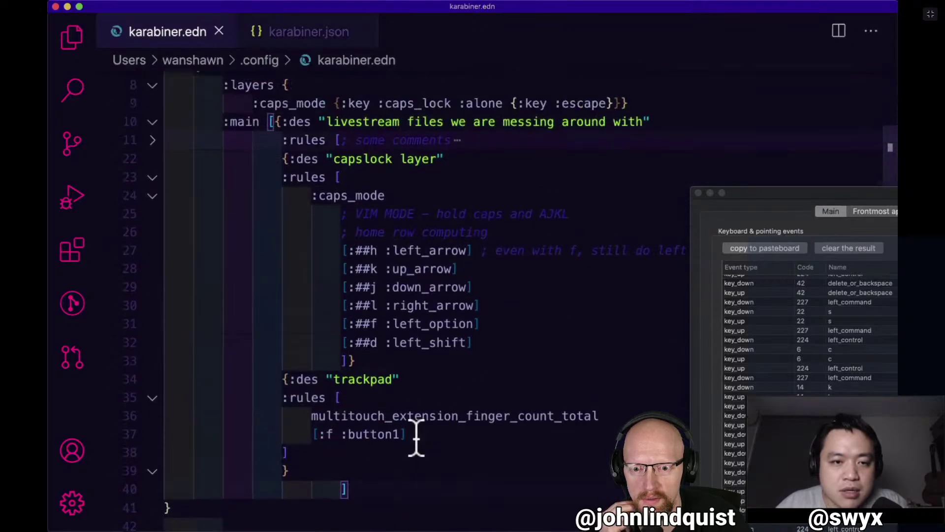
key("Home")
key("BackSpace")
key("BackSpace")
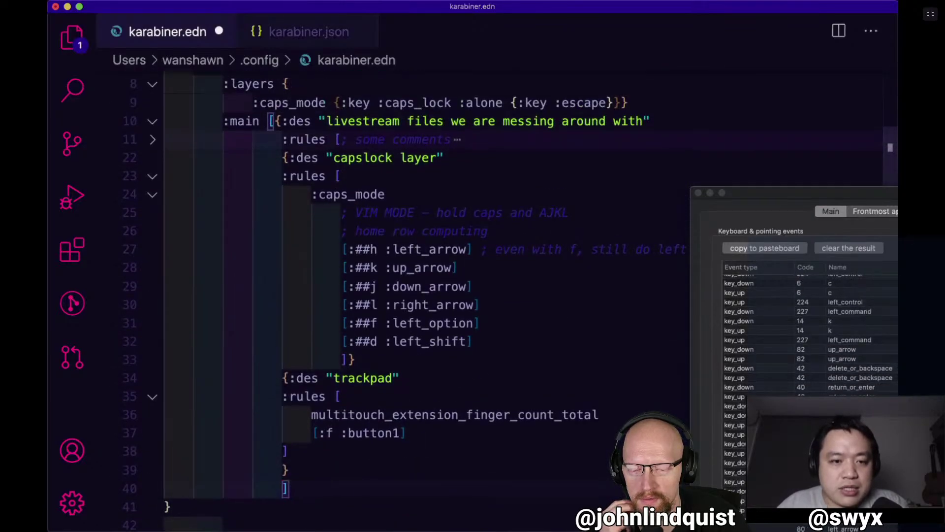
key("shift+Tab")
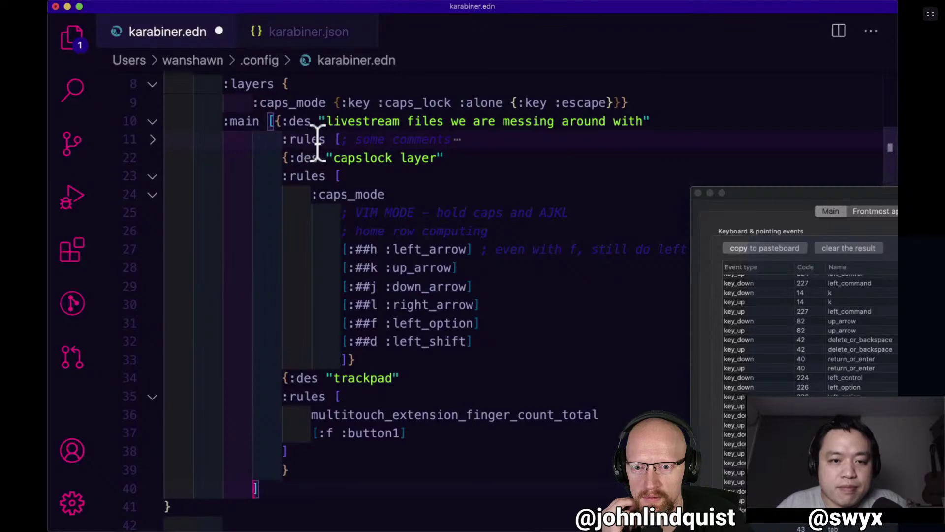
Unfold the rules of the "livestream files we are messing around with" manipulator and review the manipulators down to the trackpad one.
left_click(152, 140)
scroll(332, 317, "down", 2)
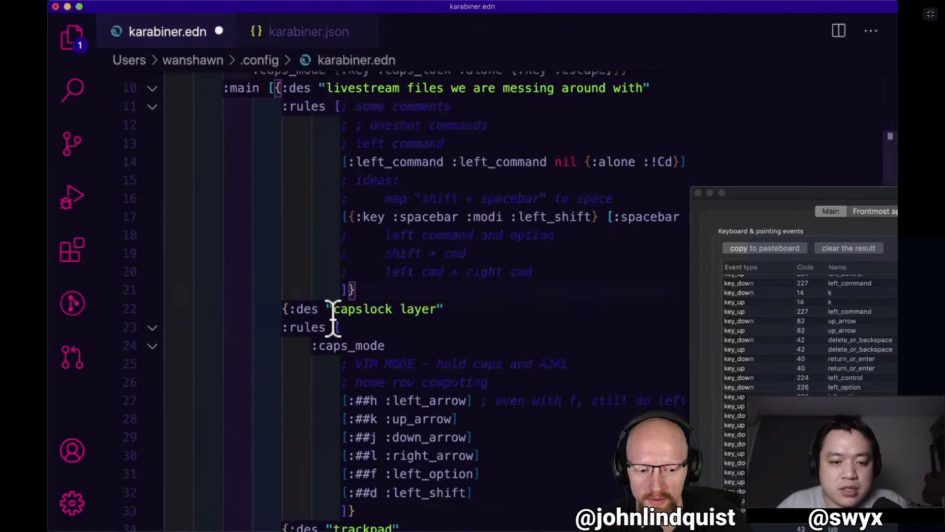
scroll(332, 317, "down", 4)
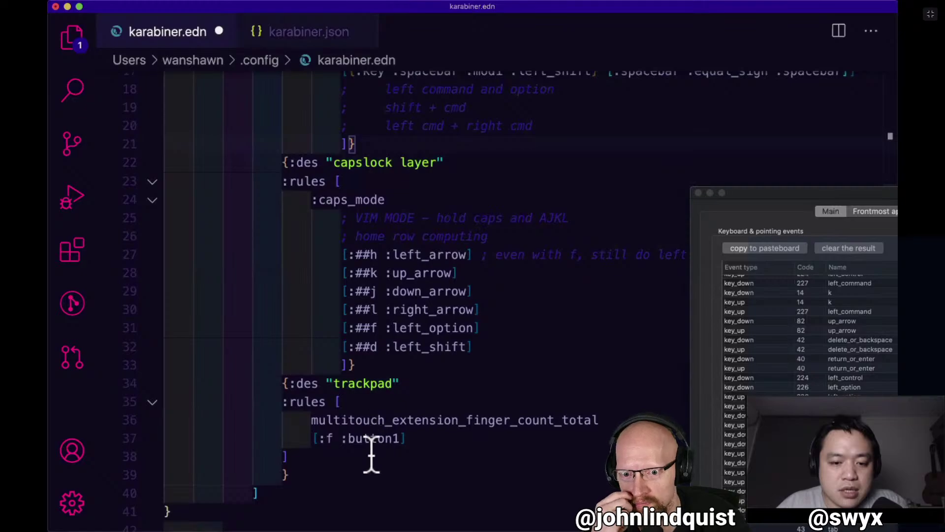
Prefix multitouch_extension_finger_count_total with a colon in the trackpad rules and save karabiner.edn.
left_click(313, 419)
type(":")
key("super+s")
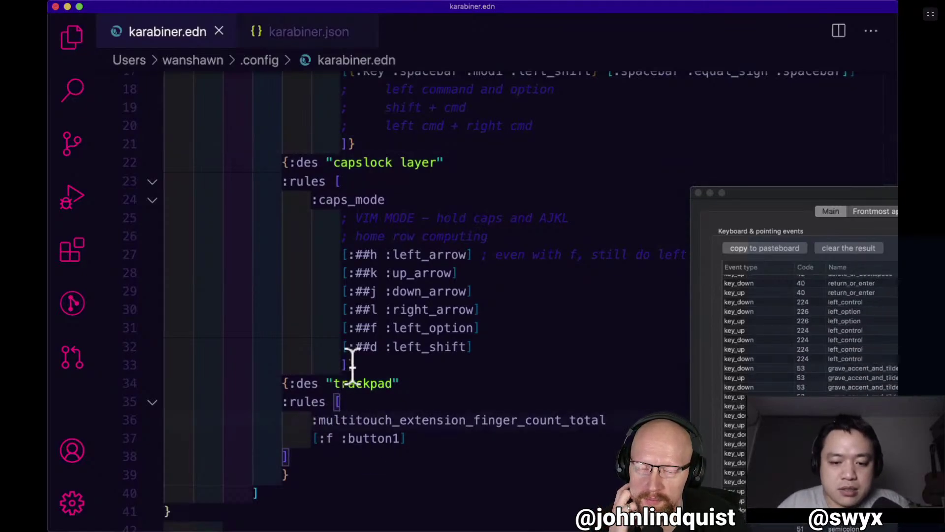
Stop the process in the terminal, clear the output and run gokuw.
left_click(351, 363)
key("ctrl+grave")
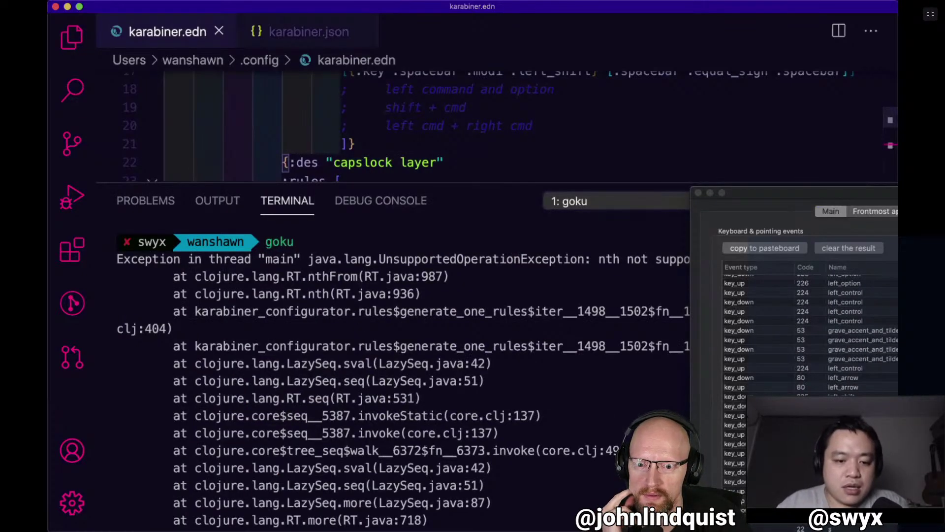
key("Up")
key("super+k")
key("ctrl+c")
key("Up")
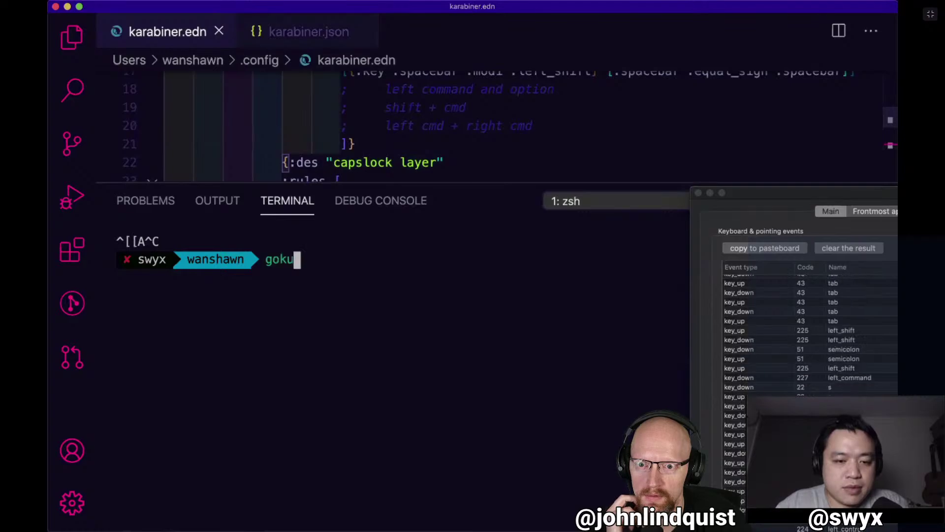
type("w")
key("Return")
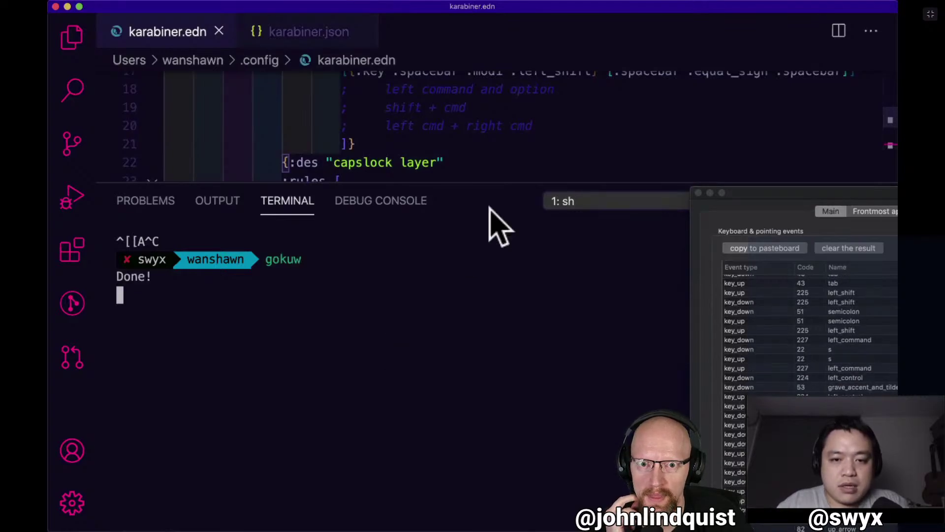
Hide the terminal to uncover karabiner.edn and dismiss the eye-break reminder.
key("ctrl+grave")
key("ctrl+grave")
key("ctrl+grave")
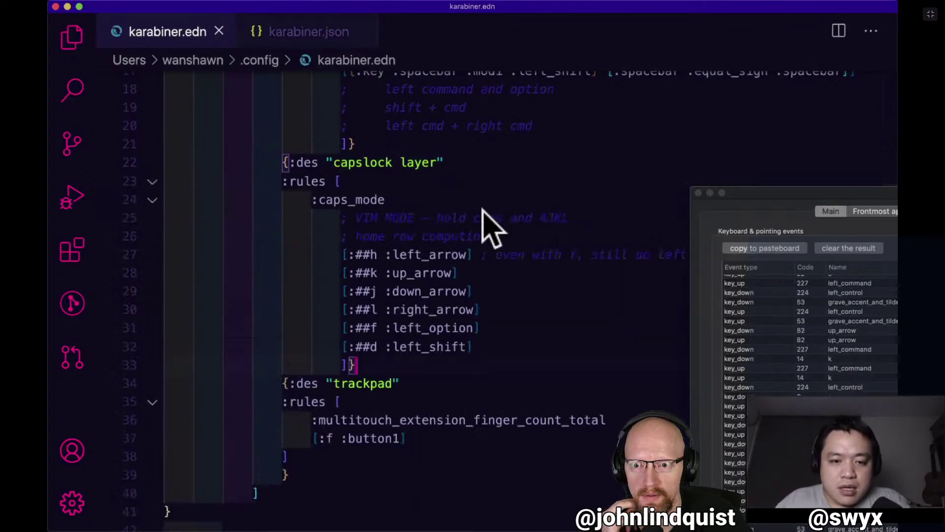
key("ctrl+grave")
key("ctrl+grave")
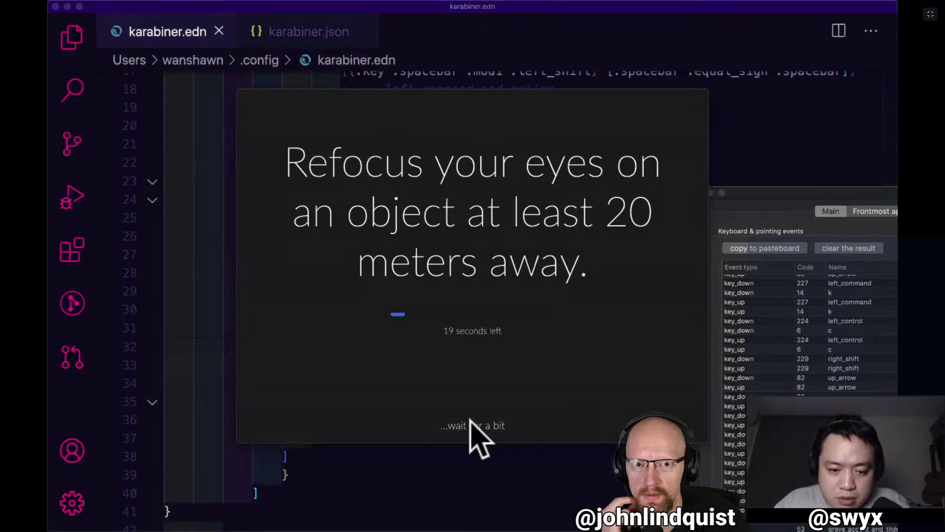
left_click(469, 413)
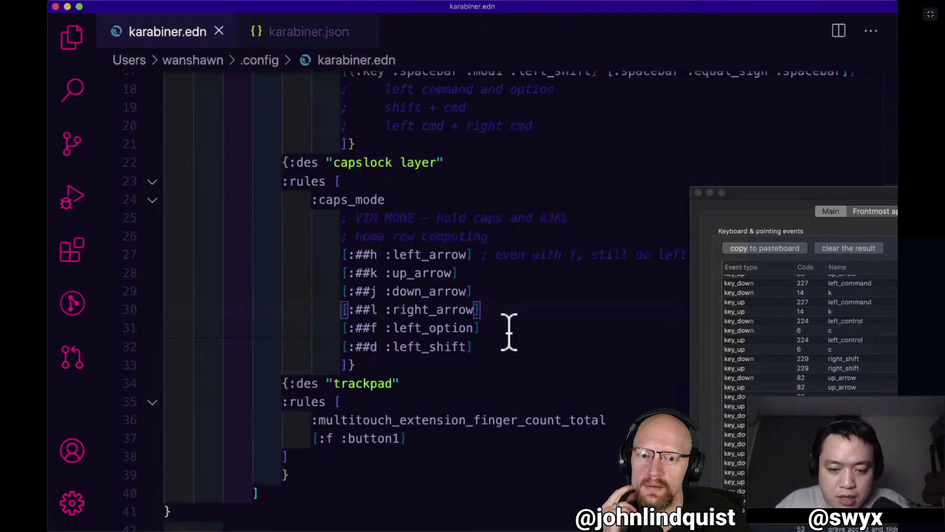
Test the trackpad rule by selecting text across the capslock layer manipulator.
left_click(358, 162)
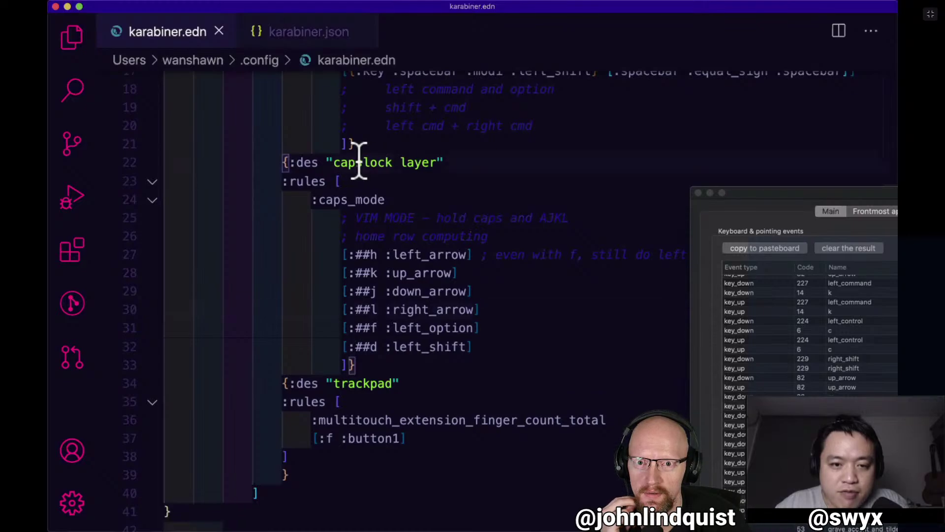
left_click(465, 292)
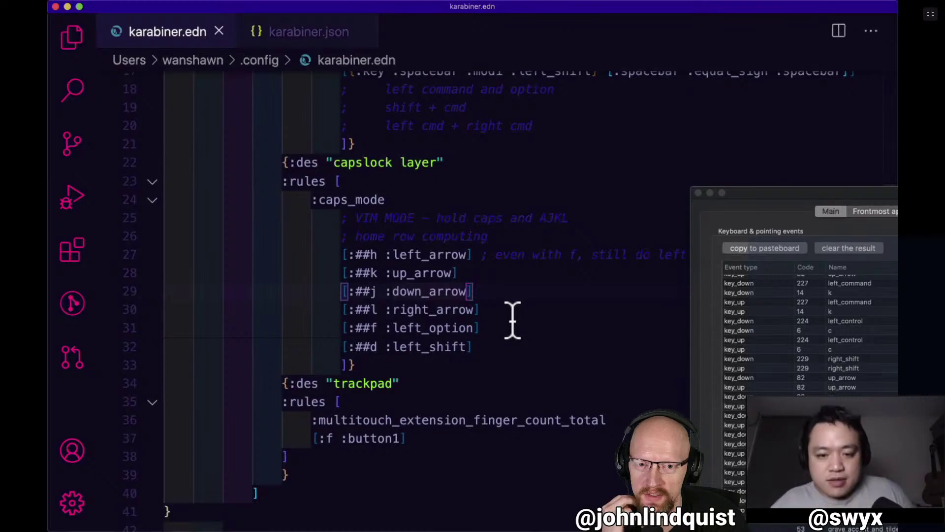
left_click_drag(443, 162, 374, 364)
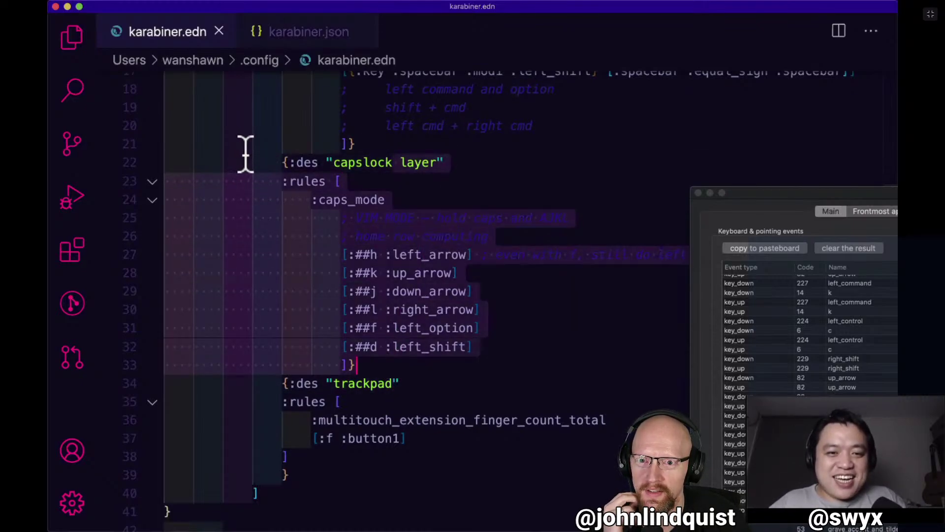
left_click_drag(312, 108, 450, 270)
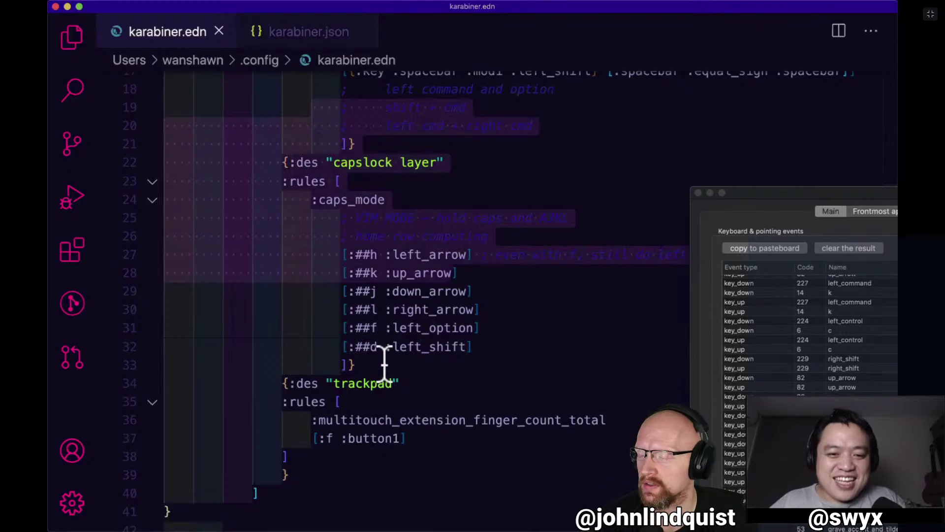
left_click_drag(385, 363, 492, 177)
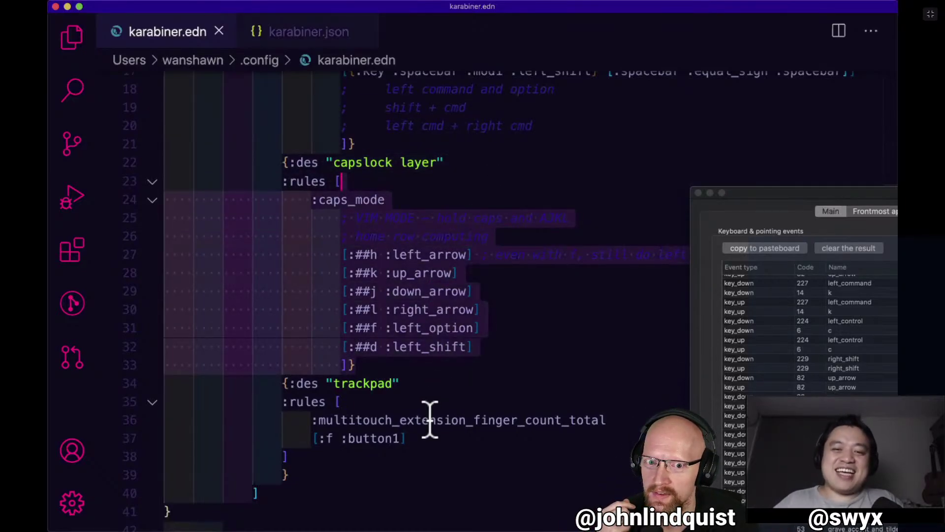
left_click(452, 146, "shift")
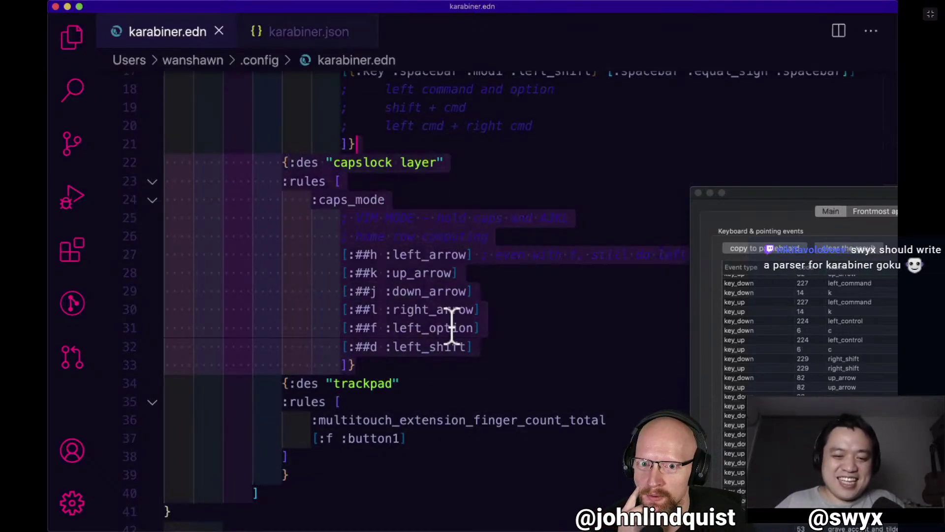
Add the comment "; hit and drag your mouse around" above the multitouch condition in the trackpad rules and save the file.
left_click(441, 397)
key("Return")
type("; ")
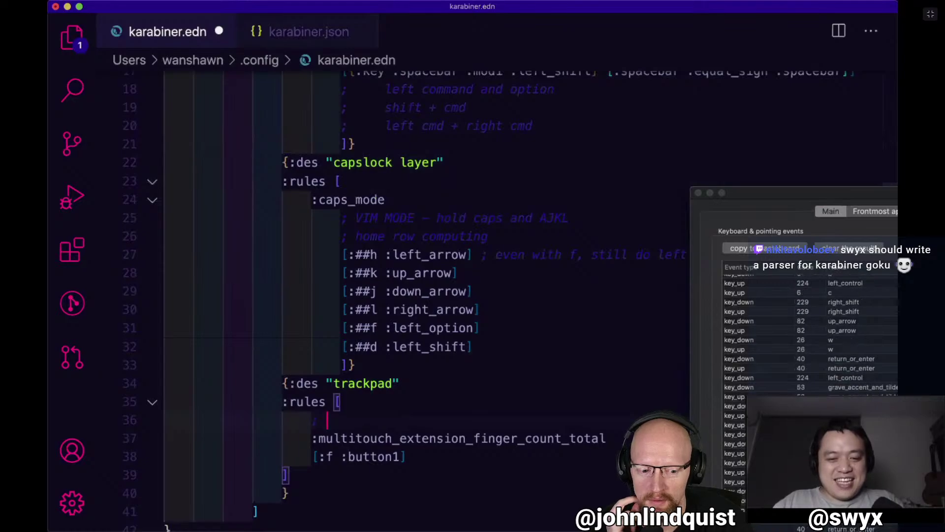
type("hit")
left_click(481, 401)
type("and")
key("BackSpace")
key("BackSpace")
key("BackSpace")
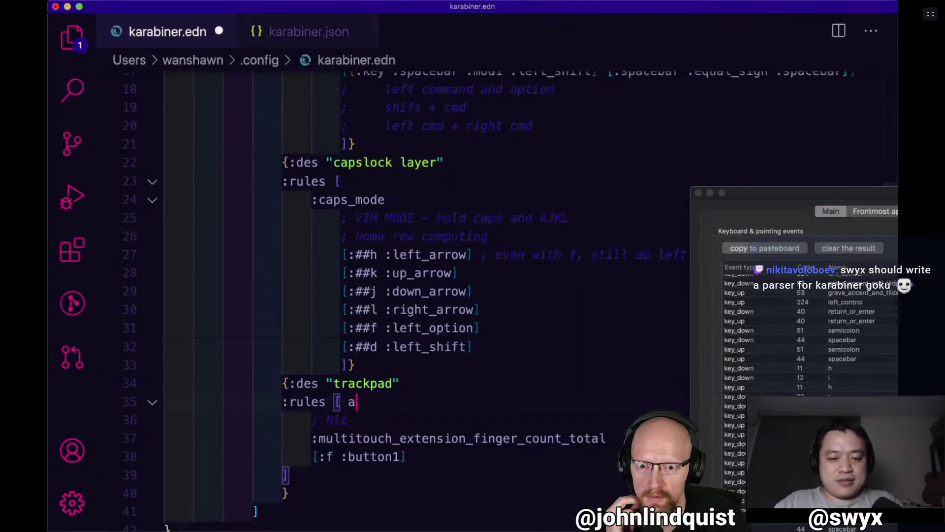
key("BackSpace")
key("Down")
type("and d")
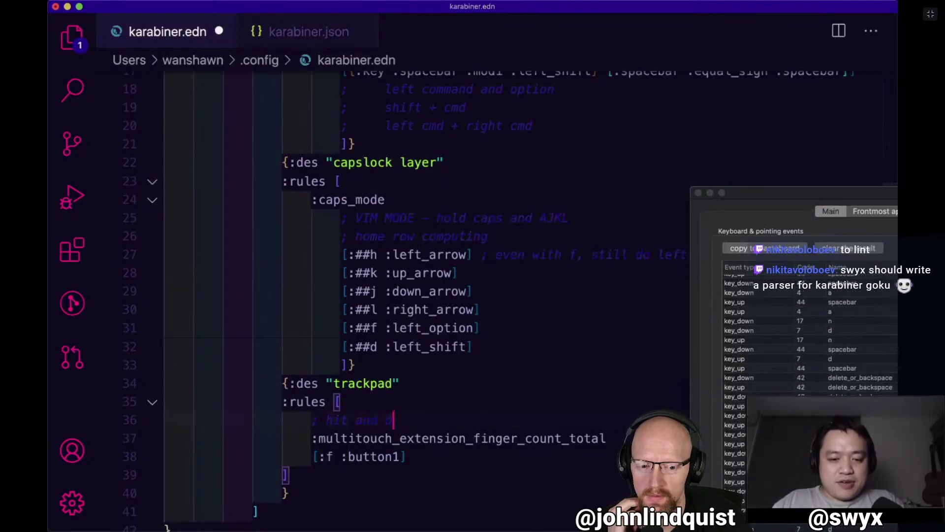
type("rag your tr")
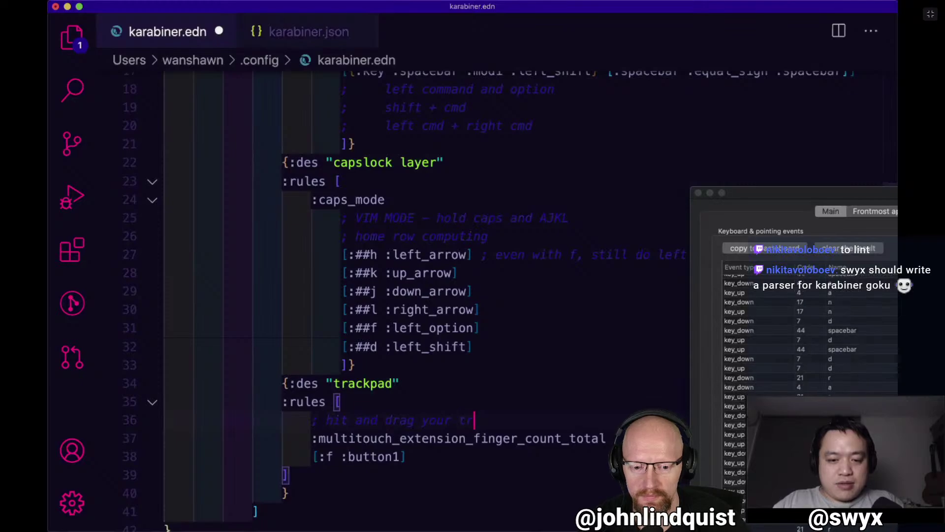
key("BackSpace")
key("BackSpace")
type("mouse ar")
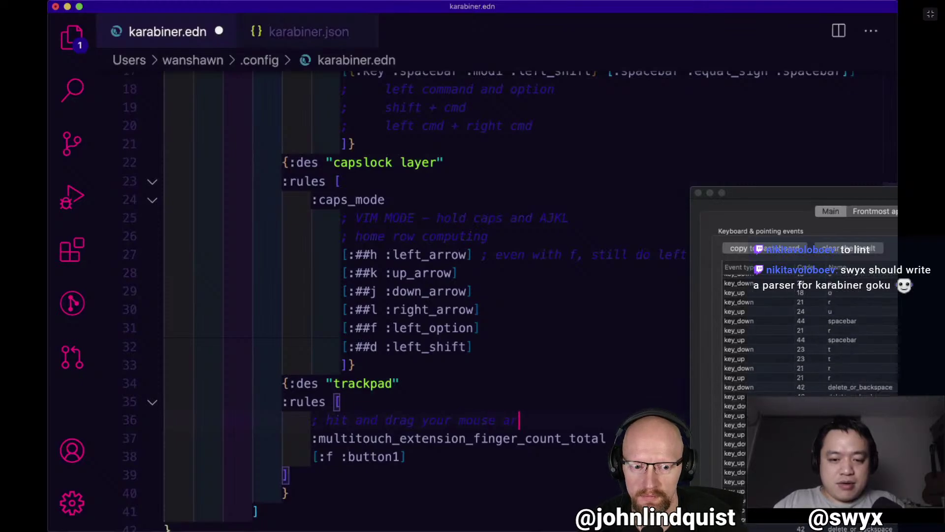
type("ound")
key("super+s")
Try selecting lines in the :cams_mode rules again and review the trackpad manipulator down to the end of the file.
left_click(477, 349)
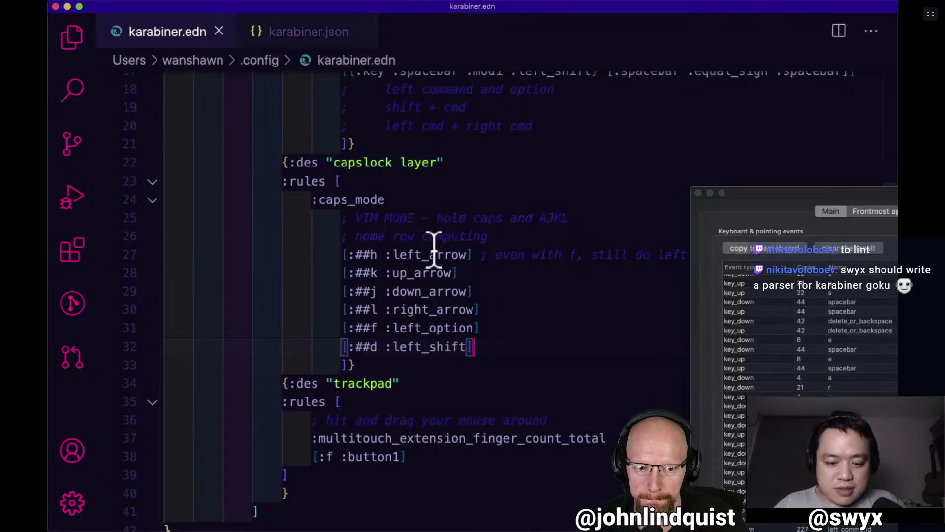
left_click_drag(434, 251, 521, 289)
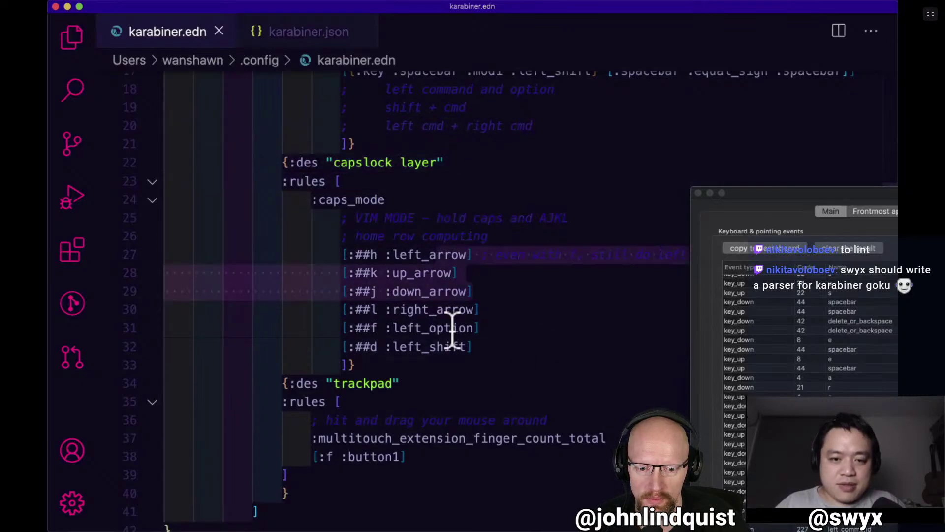
left_click_drag(452, 335, 440, 217)
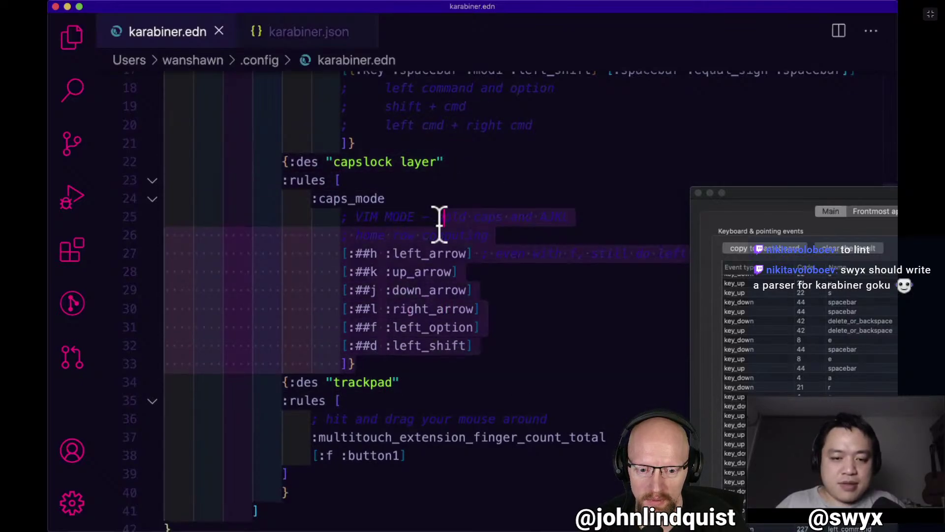
scroll(439, 219, "down", 5)
left_click(488, 217)
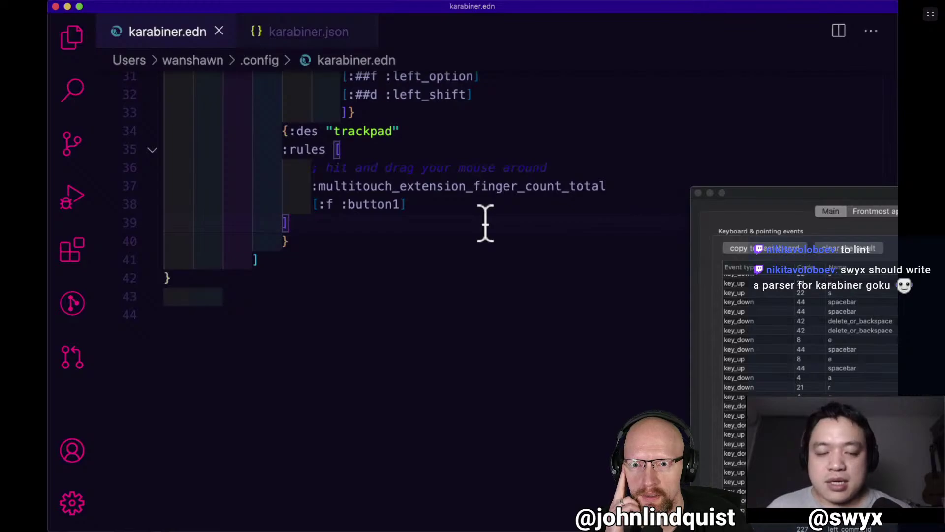
scroll(486, 222, "up", 5)
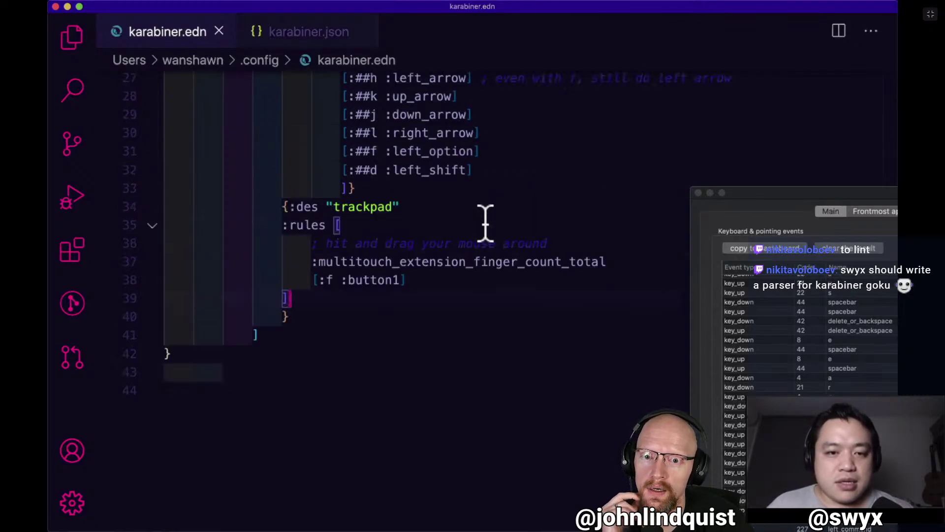
scroll(485, 222, "down", 1)
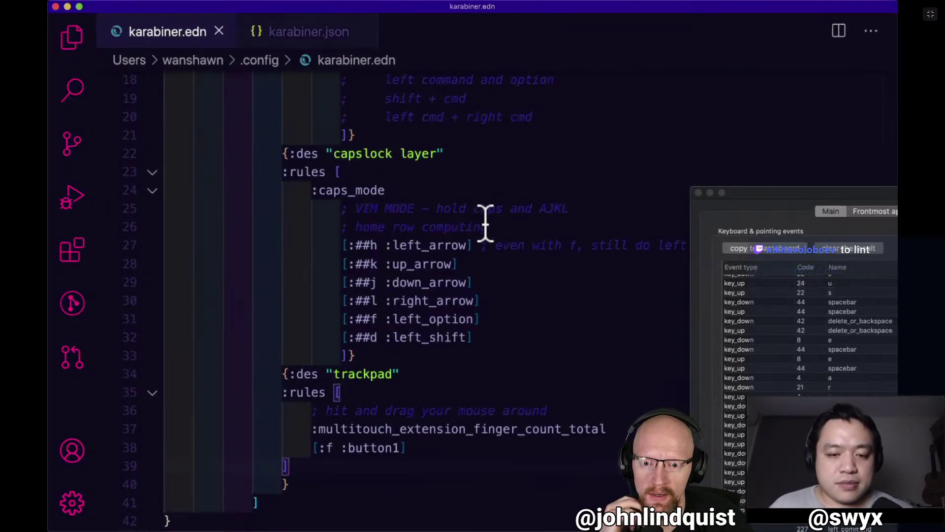
scroll(449, 337, "down", 1)
left_click(435, 375)
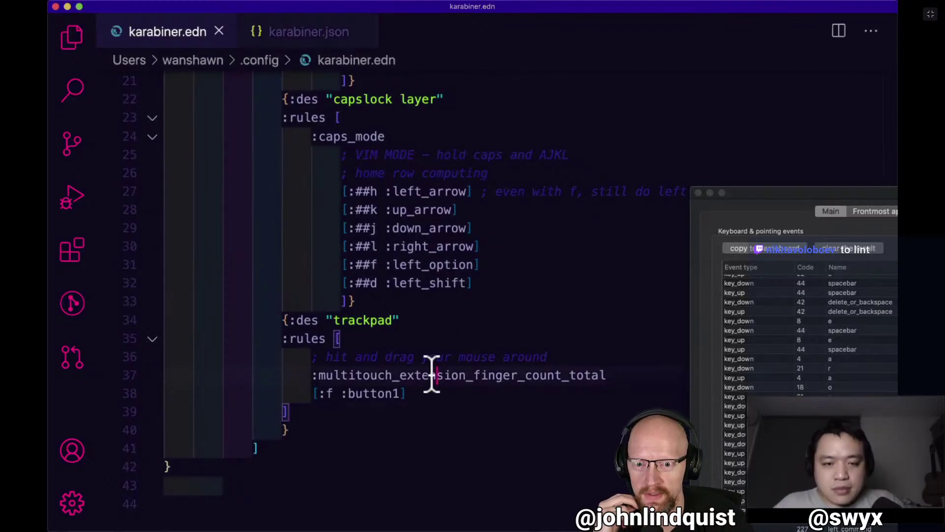
Join the trackpad manipulator's closing brace onto the line of its rules' closing bracket.
left_click(343, 430)
key("Left")
key("shift+Up")
key("shift+Right")
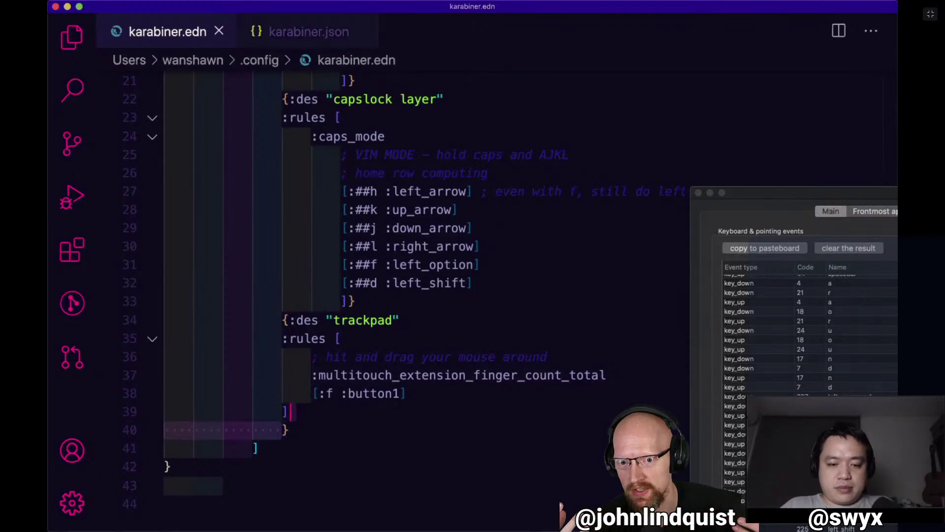
key("BackSpace")
Duplicate the whole trackpad manipulator directly below the original.
left_click_drag(339, 411, 379, 302)
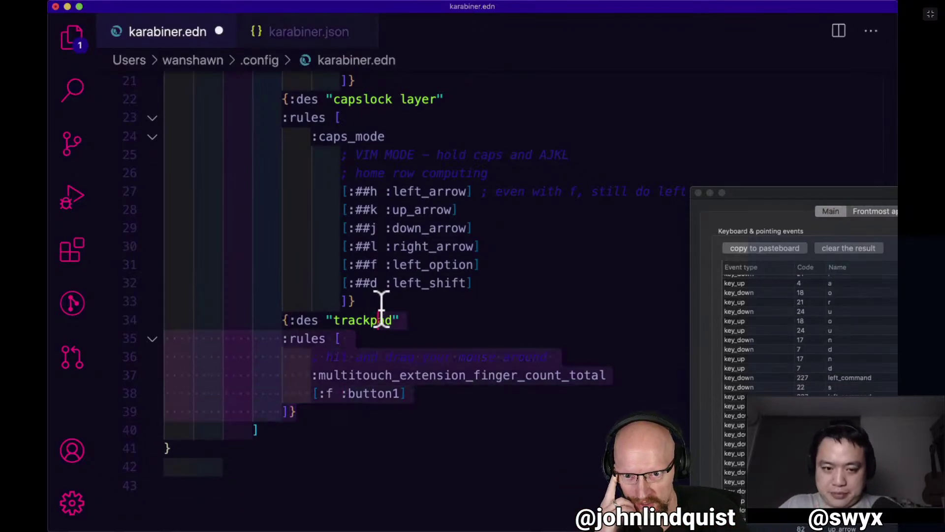
key("super+c")
key("Right")
key("super+v")
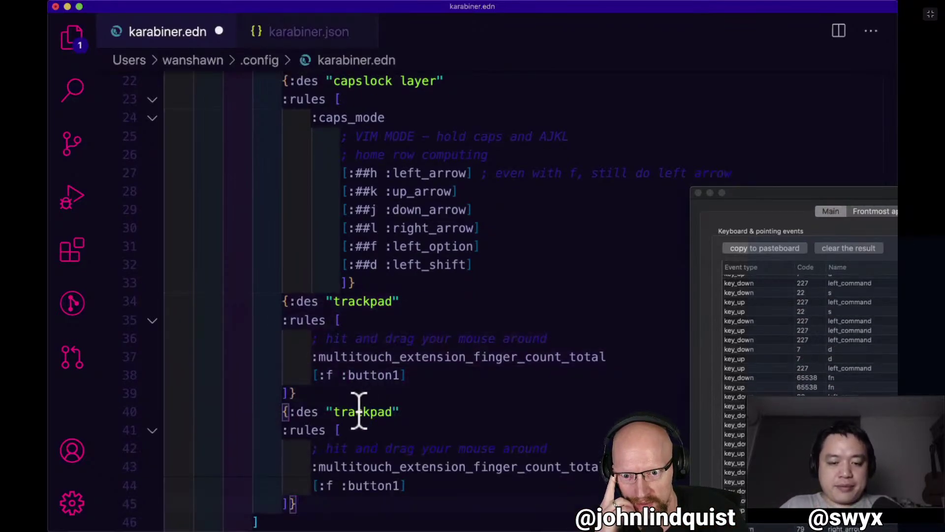
Rename the descriptions of the two trackpad manipulators to "trackpadF" and "trackpad2".
key("super+Right")
key("Left")
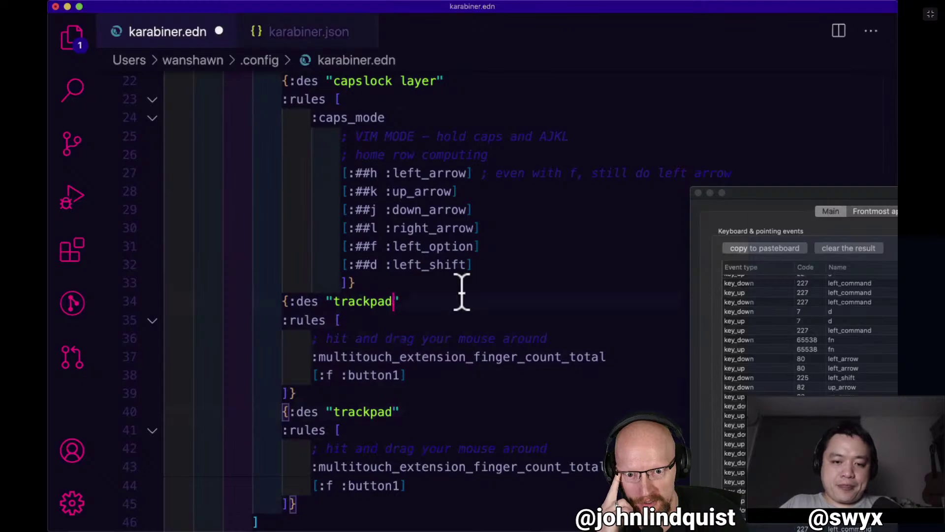
key("Up")
key("Up")
key("Up")
key("Up")
key("Up")
key("Up")
type("F")
type("2")
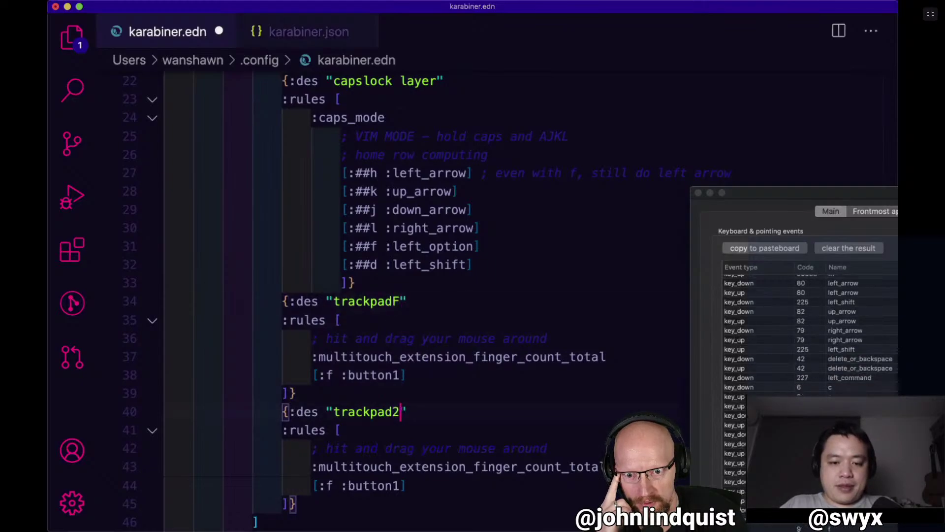
Replace the comment in the trackpad2 rules with "; 2 fingers".
scroll(457, 329, "down", 5)
key("Down")
key("Down")
key("Down")
key("Down")
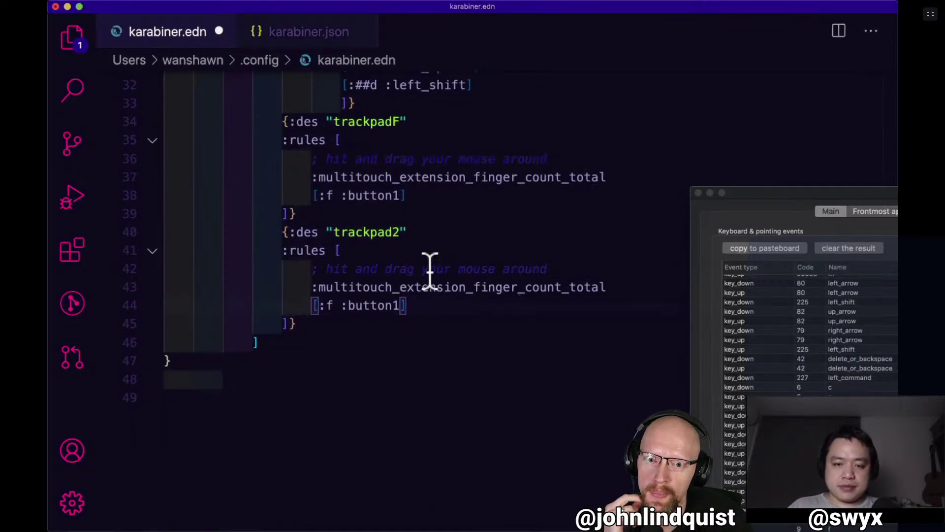
key("Up")
key("Up")
key("alt+Left")
key("alt+Left")
key("alt+Left")
key("shift+End")
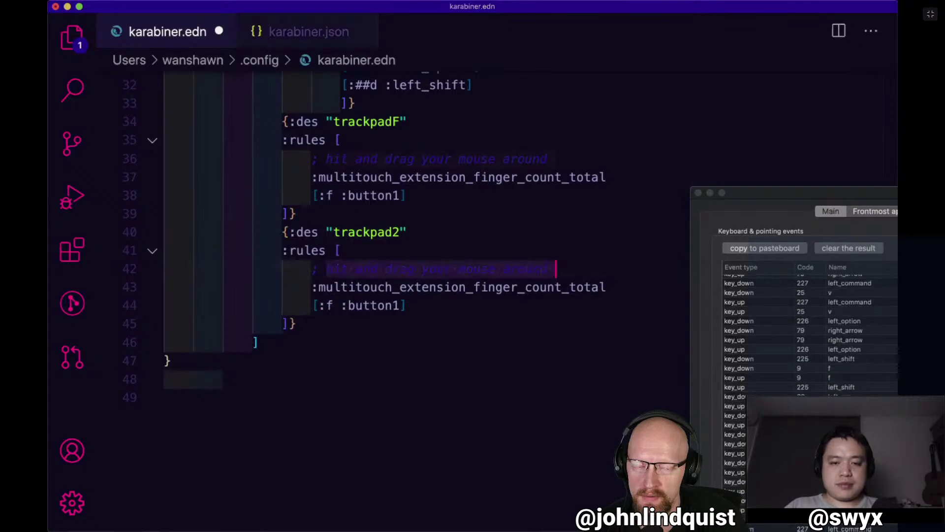
type("2")
key("BackSpace")
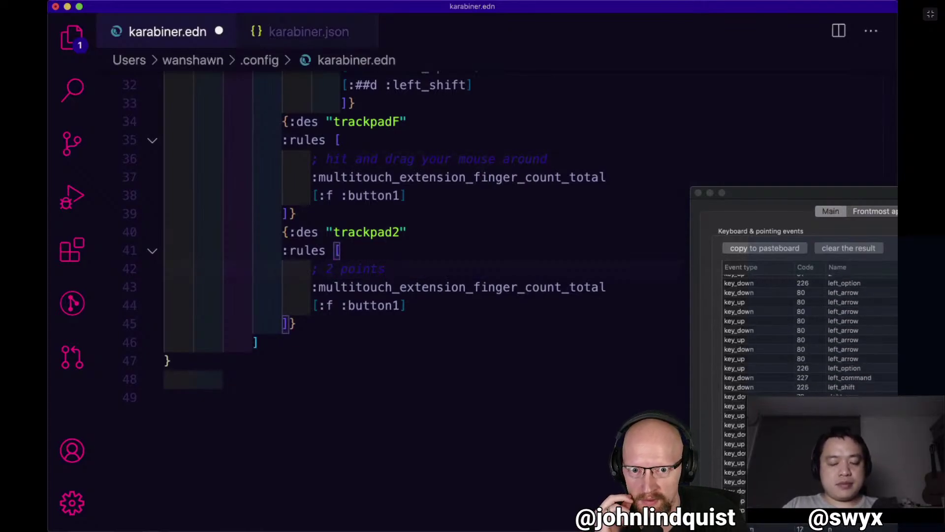
type("fingers")
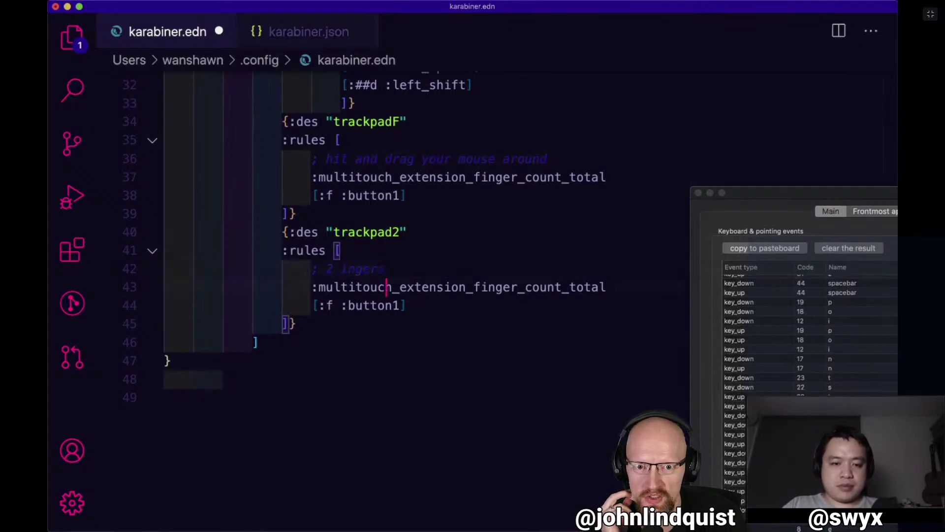
Enclose the :multitouch_extension_finger_count_total line of the trackpad2 rules in square brackets.
key("Left")
key("super+d")
key("Left")
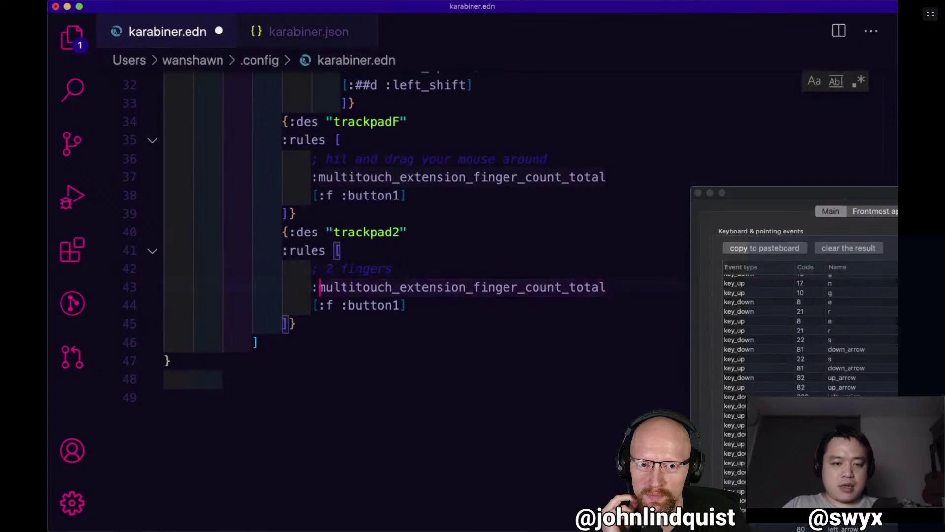
key("Left")
type("[")
key("super+Right")
key("super+Left")
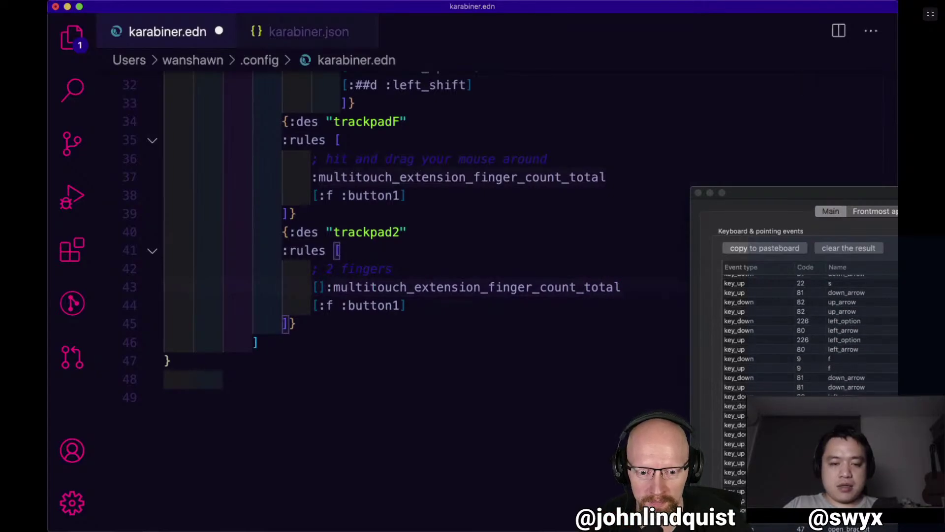
key("Right")
key("Delete")
key("super+Right")
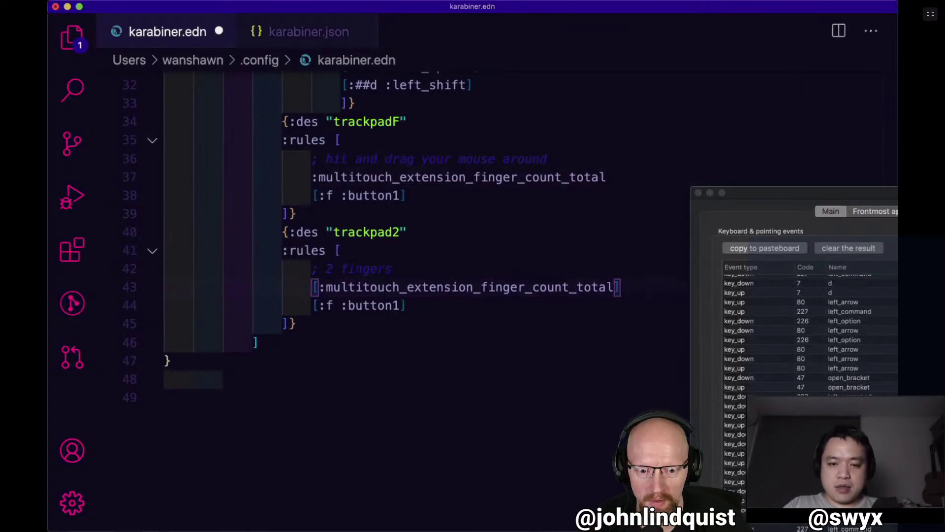
type("]")
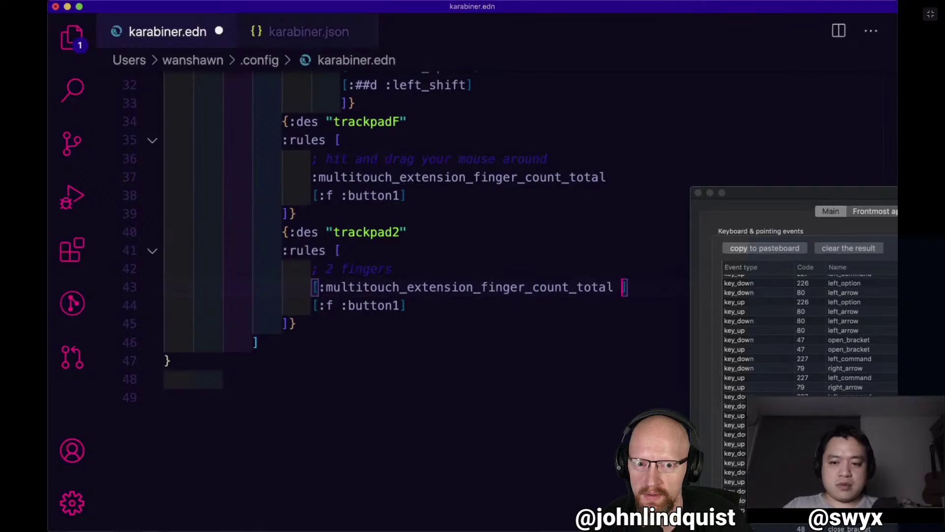
Add :condi before the finger-count name in the trackpad2 brackets and the value 2 after it.
key("BackSpace")
key("super+Left")
key("Right")
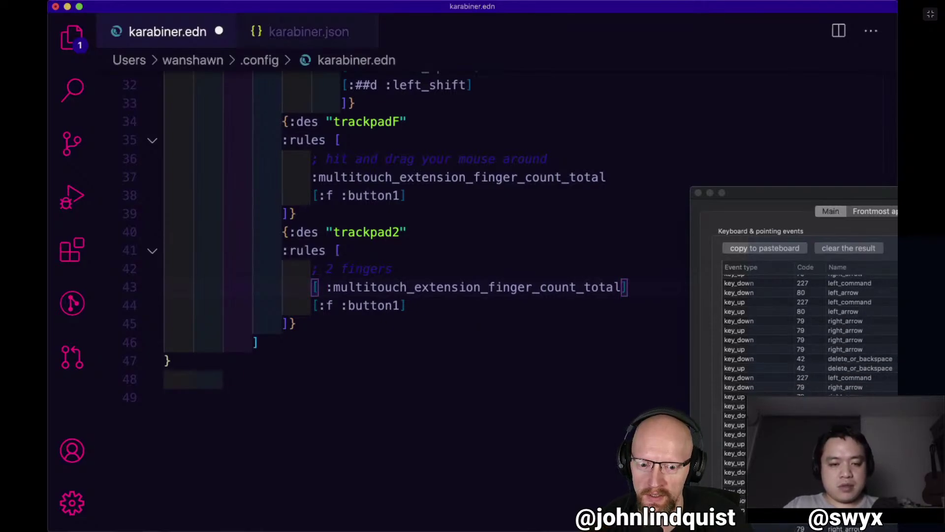
key("Left")
type(":conid")
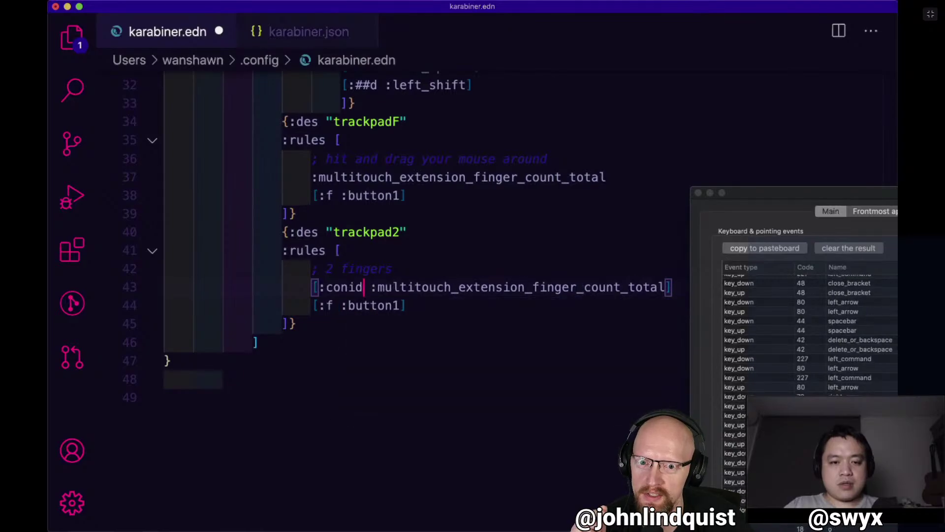
key("BackSpace")
key("BackSpace")
type("di")
key("BackSpace")
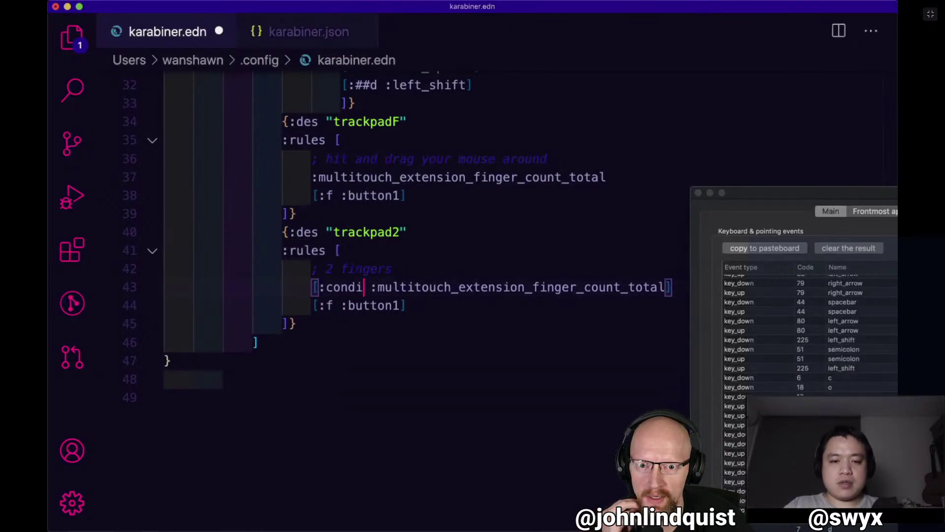
type("2")
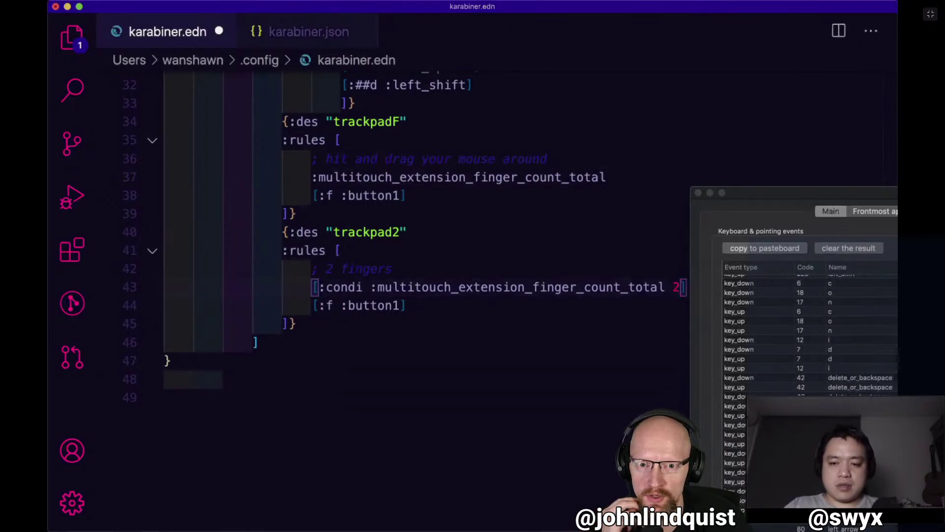
Turn the finger-count name in the trackpad2 condition into the quoted string "multitouch_extension_finger_count_total", and move the event viewer window clear of the code.
left_click(379, 291)
key("BackSpace")
type("\"")
key("super+Right")
key("Left")
key("Left")
key("Left")
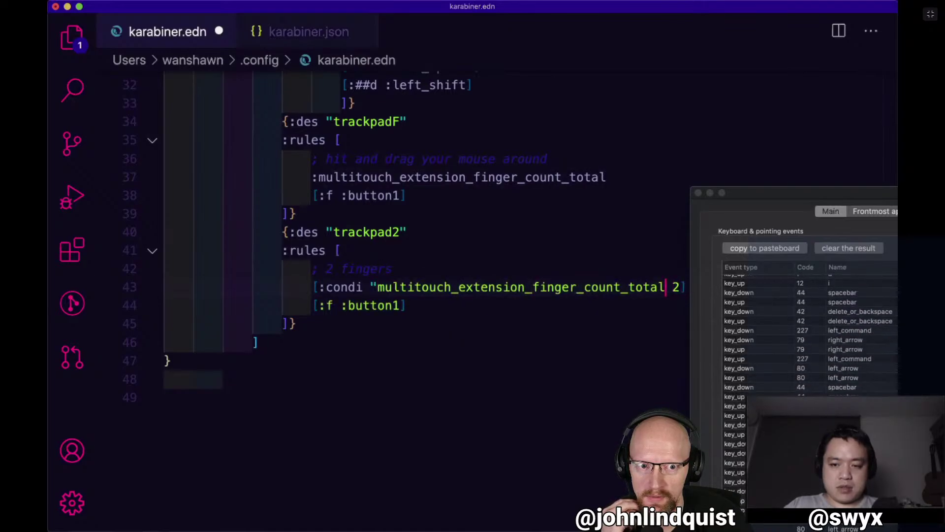
type("\"")
key("Right")
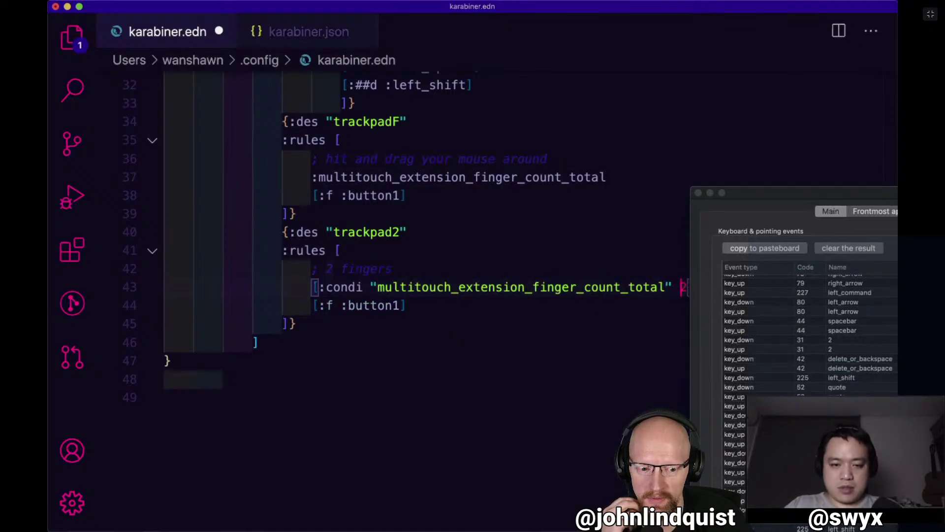
left_click_drag(753, 205, 829, 174)
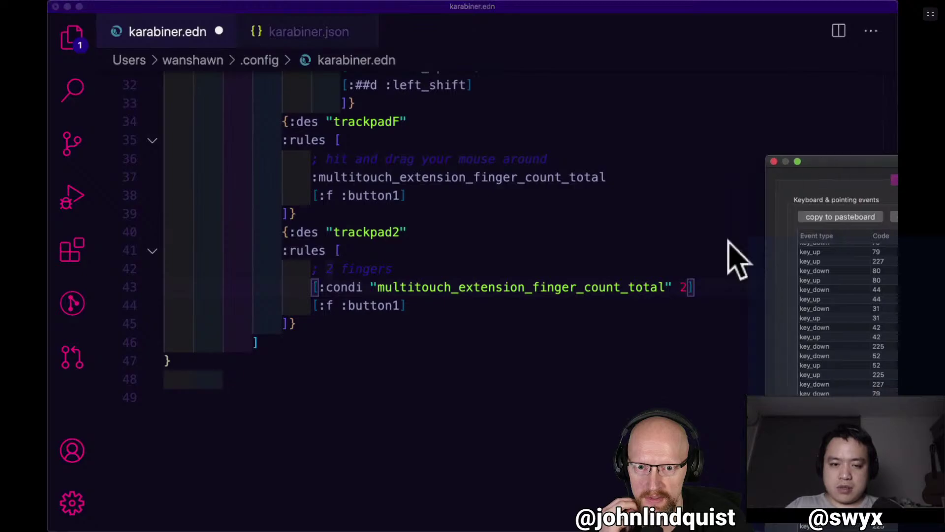
left_click(670, 293)
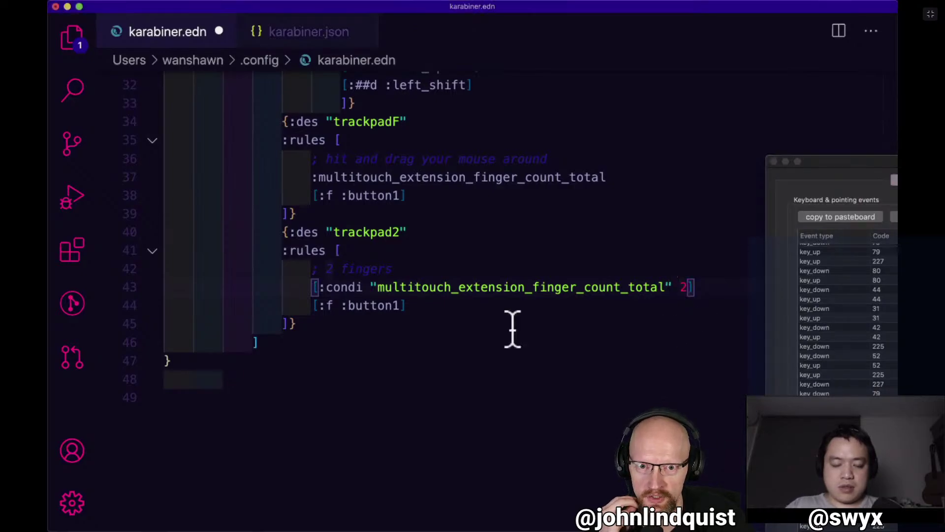
Change the trigger key of the trackpad2 button rule to :g, dismiss the break reminder and save the file.
left_click(358, 301)
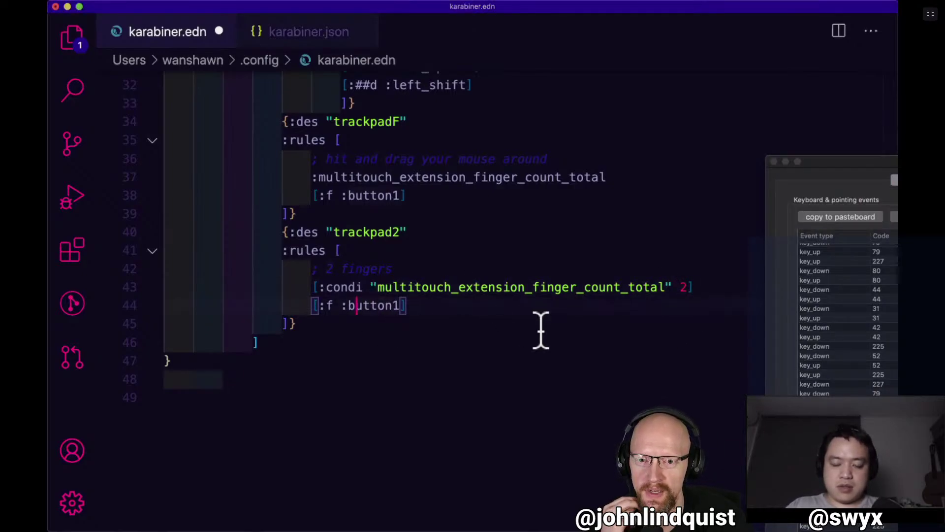
key("Right")
key("Right")
key("Right")
key("Right")
key("Right")
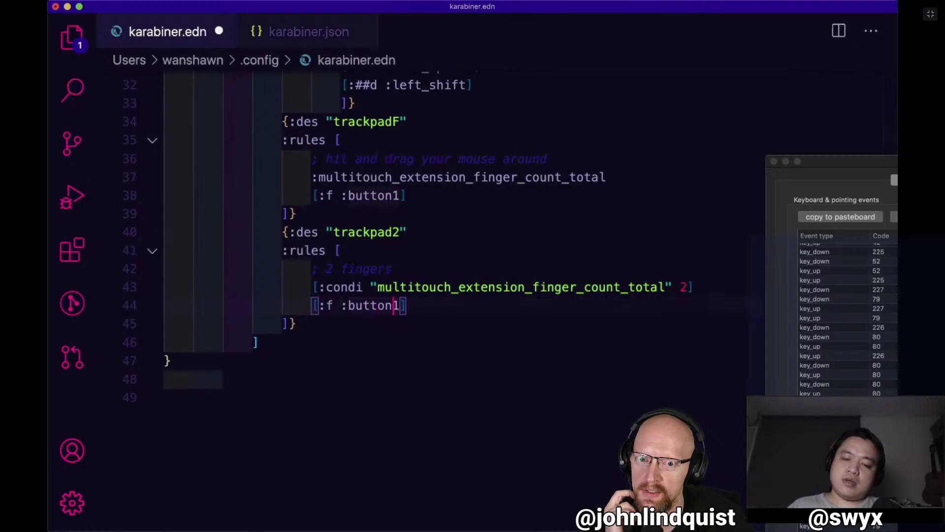
key("shift+apostrophe")
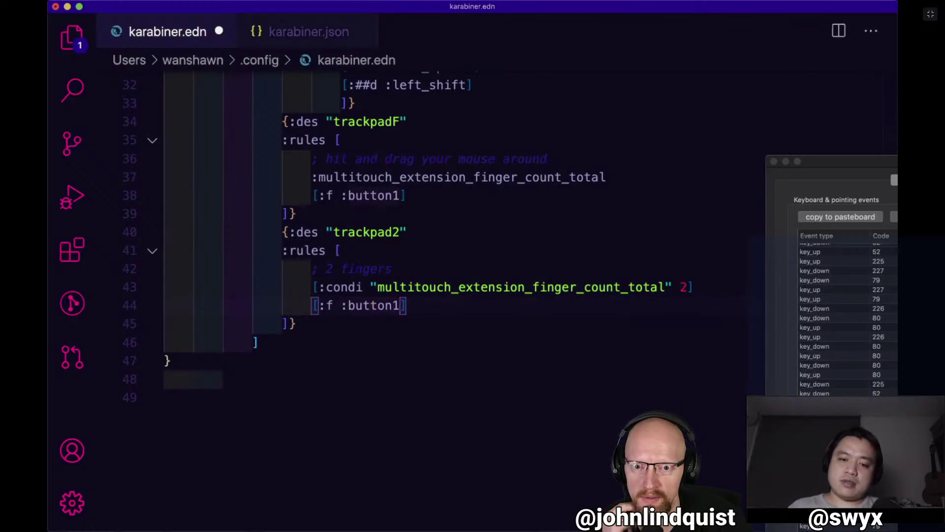
key("Right")
key("Right")
key("Right")
key("Right")
key("Right")
key("Right")
key("Right")
key("Left")
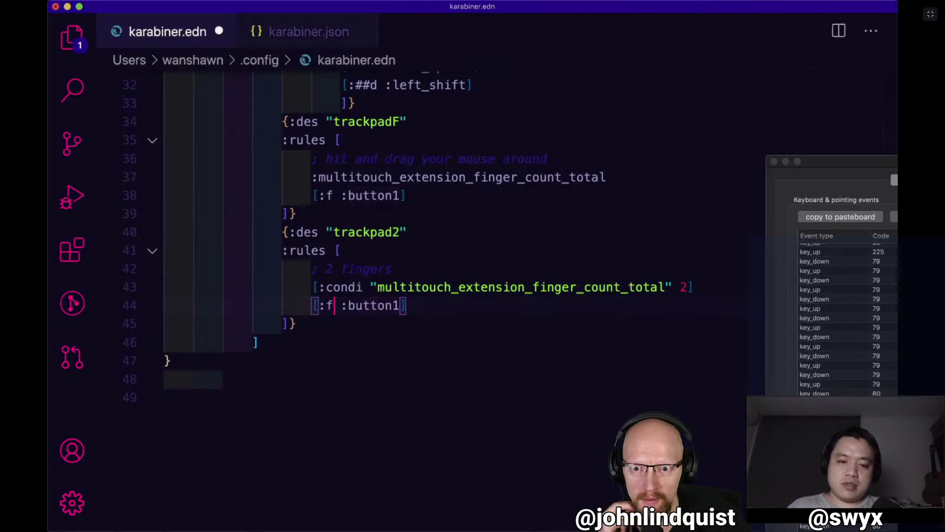
key("BackSpace")
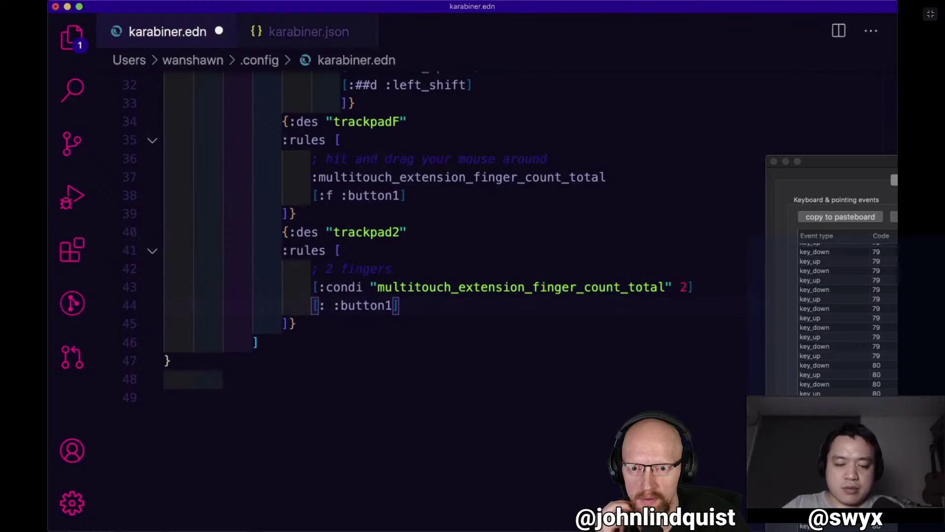
type("g")
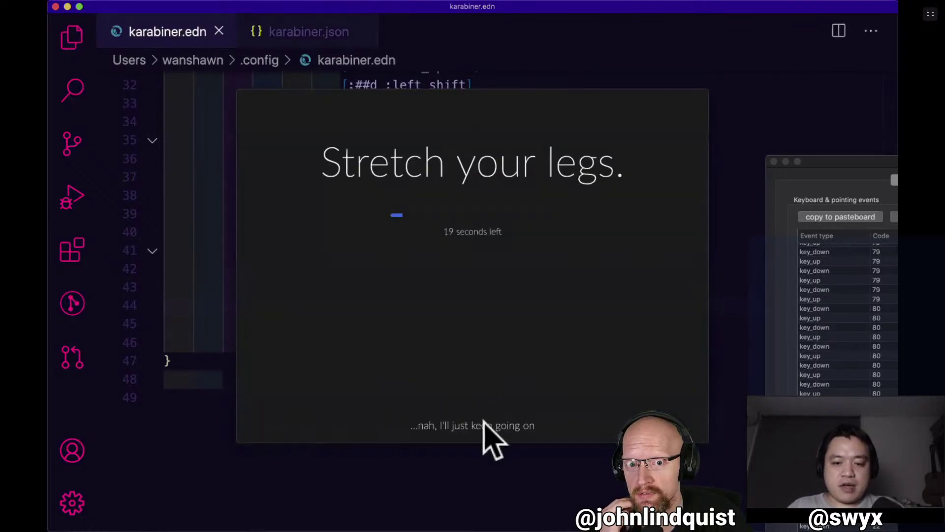
left_click(484, 424)
key("super+s")
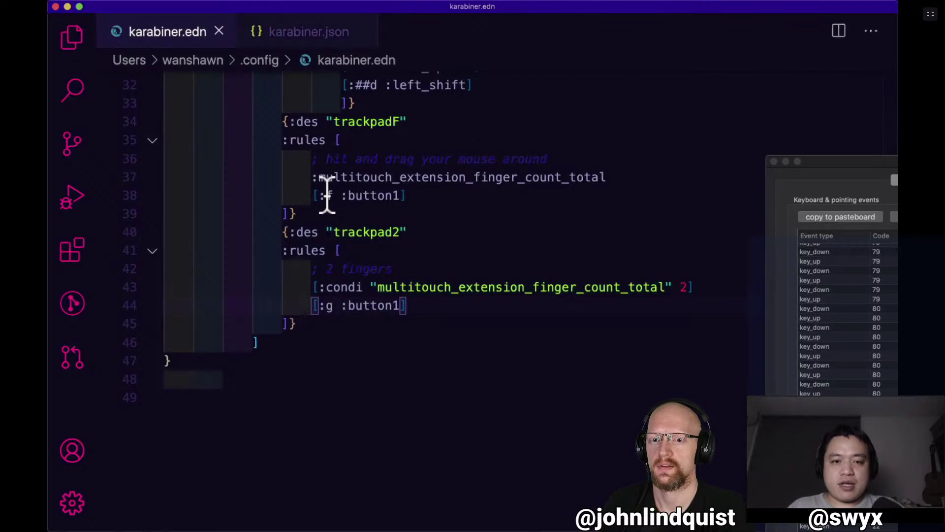
Set the trackpad2 button rule to [:f :button2] and save the file.
left_click_drag(327, 197, 408, 197)
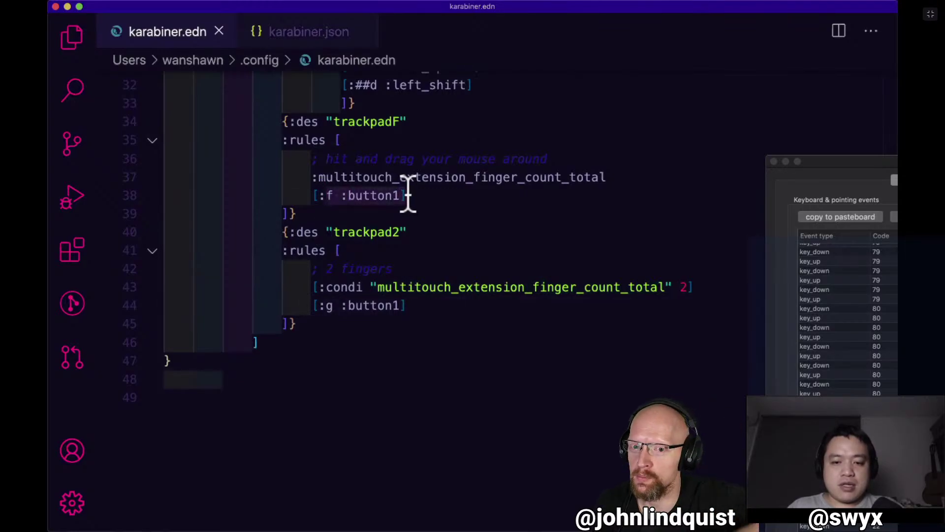
left_click(428, 232)
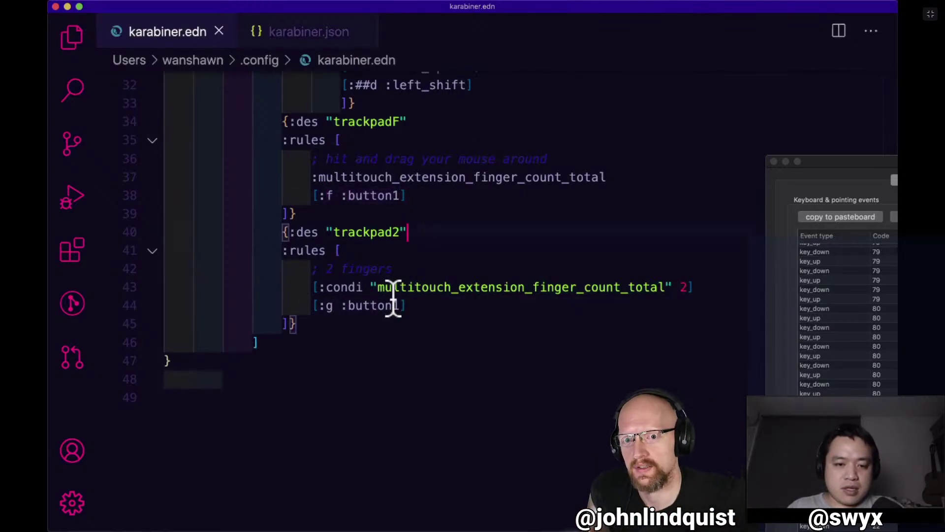
left_click(401, 306)
key("BackSpace")
type("2")
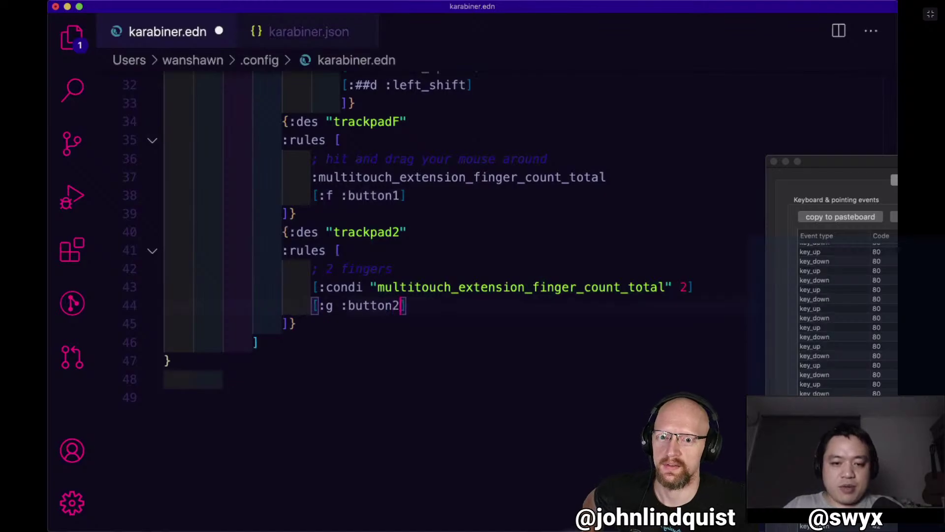
key("Right")
key("Right")
key("BackSpace")
type("f")
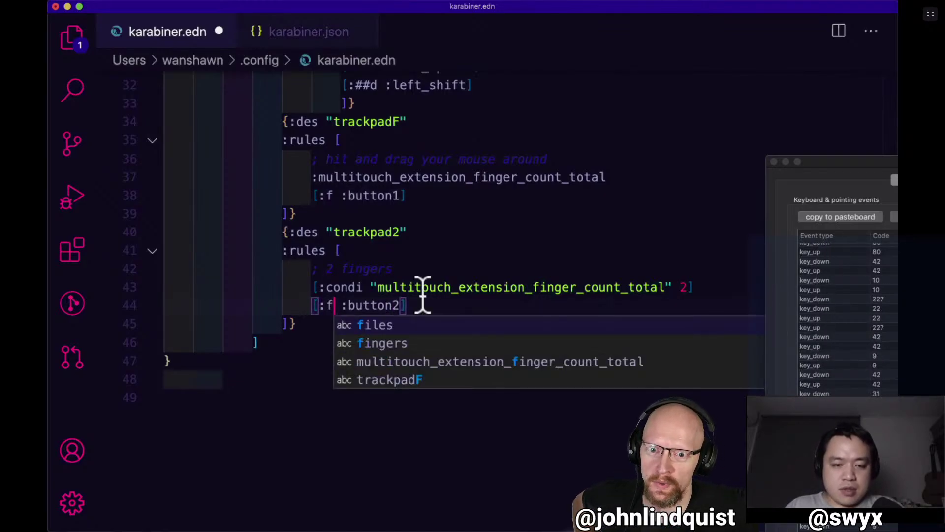
key("super+s")
left_click(423, 281)
left_click(434, 306)
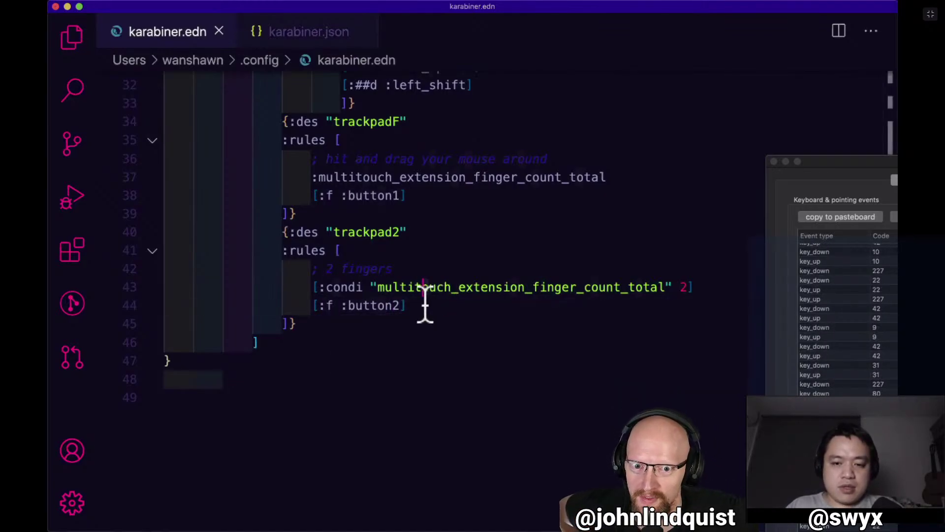
Test the f key at the end of the trackpadF rule's [:f :button1] line.
scroll(426, 268, "up", 3)
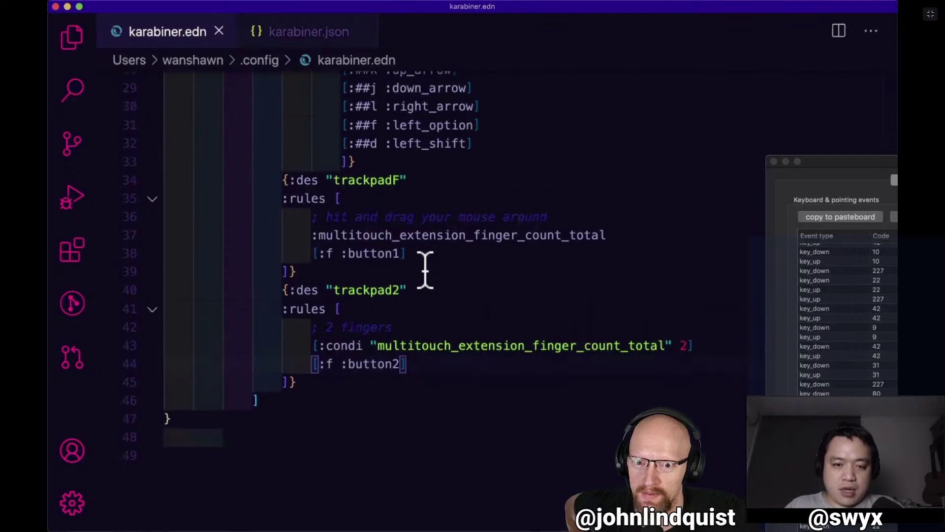
left_click(430, 256)
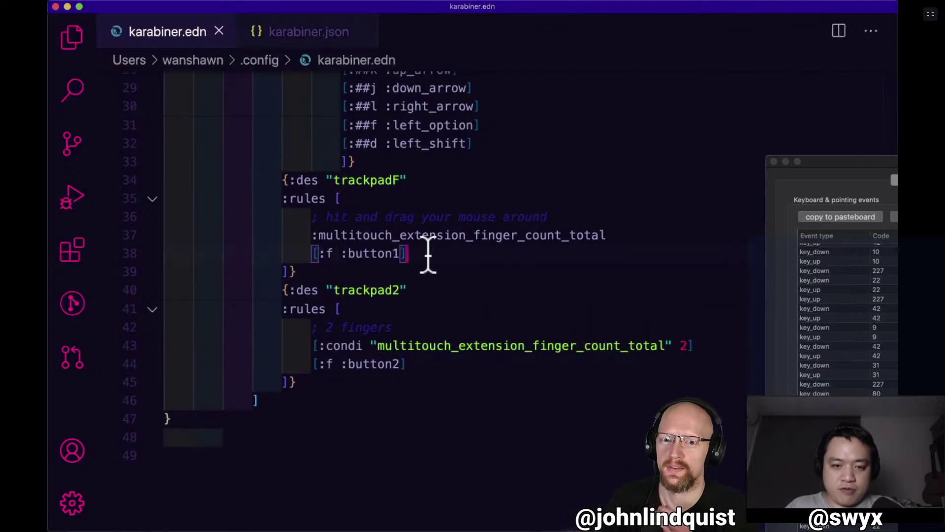
type("f")
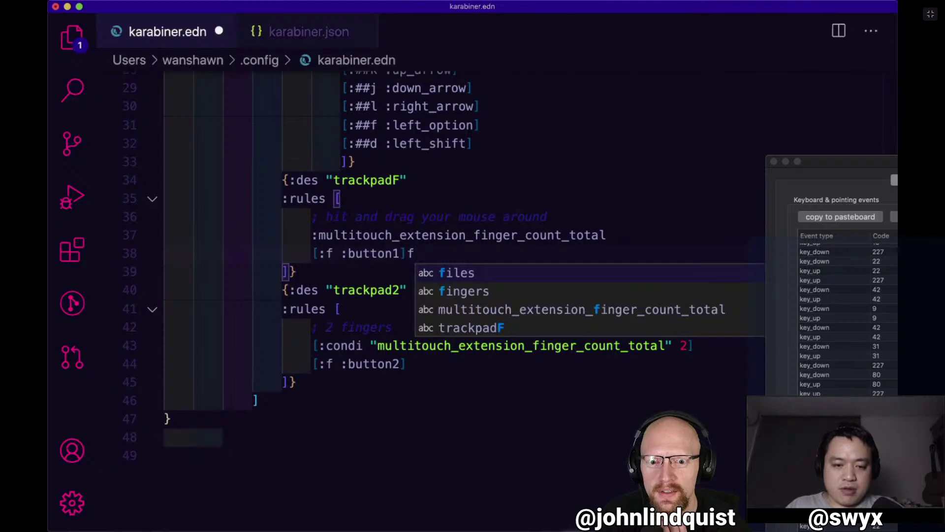
Check the gokuw output in the terminal and enlarge the editor area to show the trackpad2 rules beside it.
key("ctrl+grave")
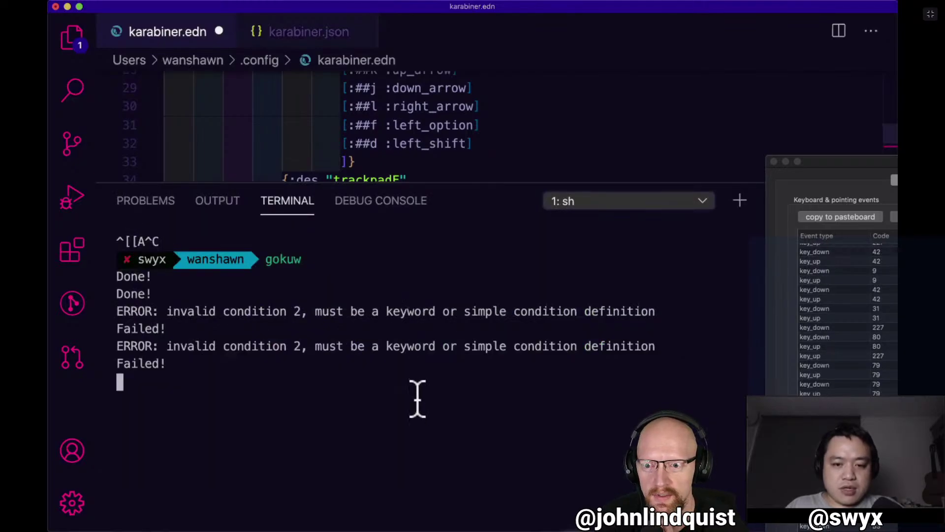
scroll(449, 120, "down", 4)
scroll(449, 120, "down", 1)
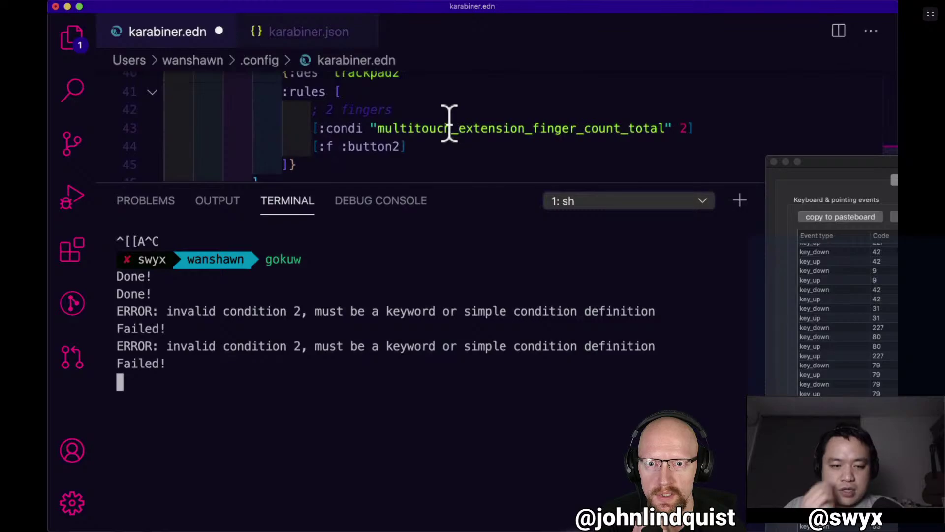
left_click_drag(455, 183, 456, 298)
scroll(483, 207, "up", 1)
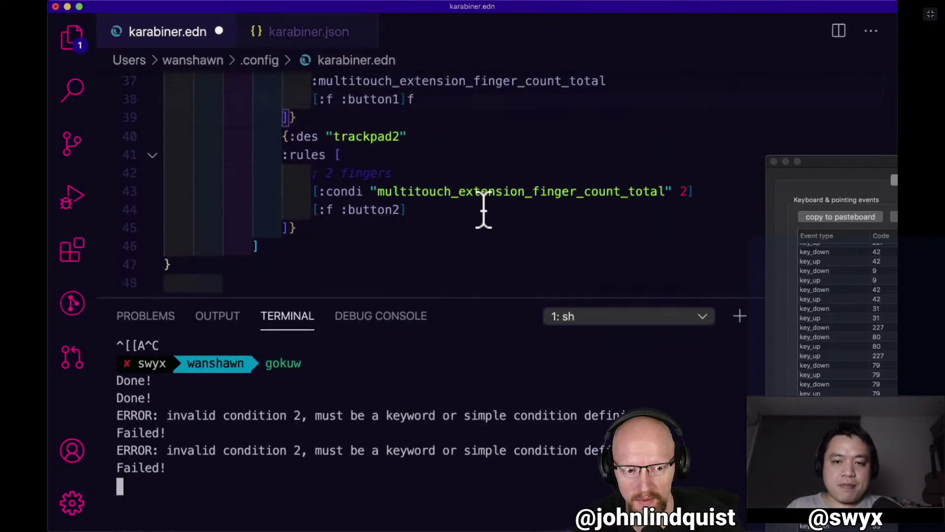
Try to enclose the quoted finger-count name and its value after :condi in curly braces, and undo the attempt.
left_click(687, 191)
type("]")
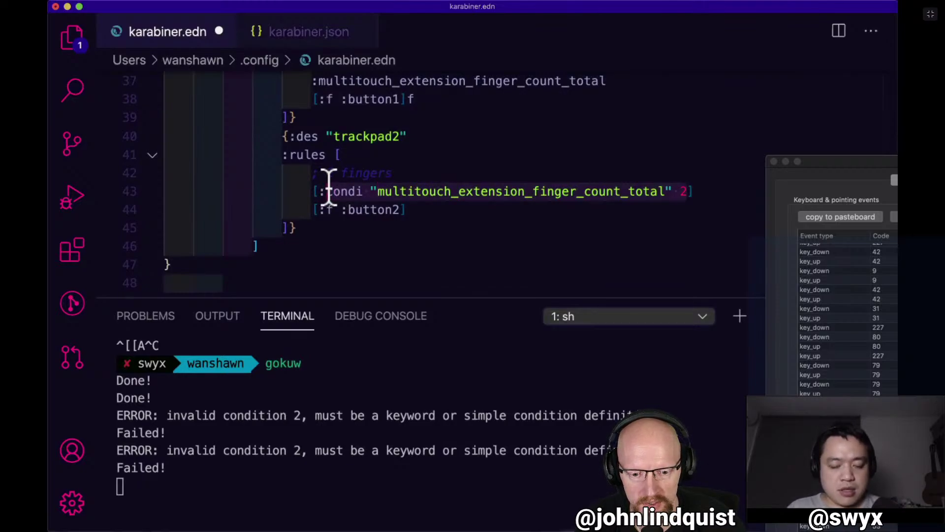
left_click(465, 190)
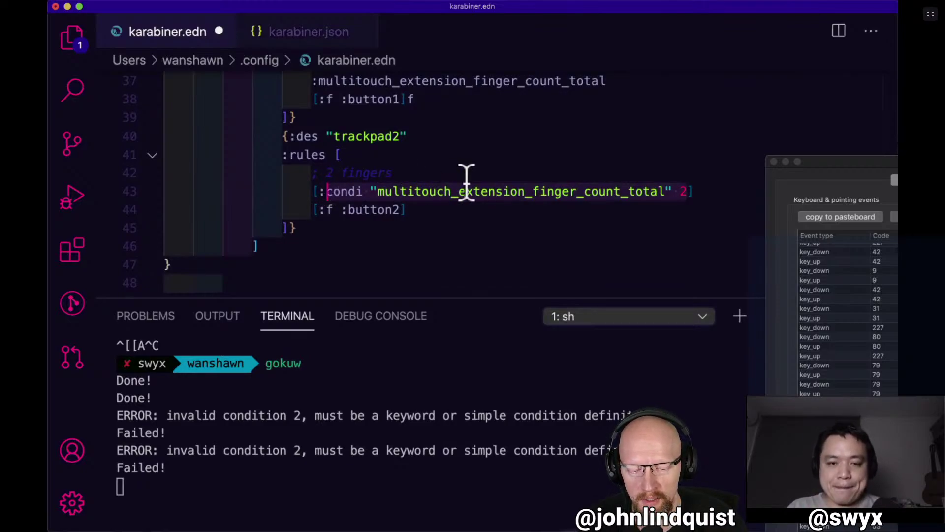
left_click(370, 190)
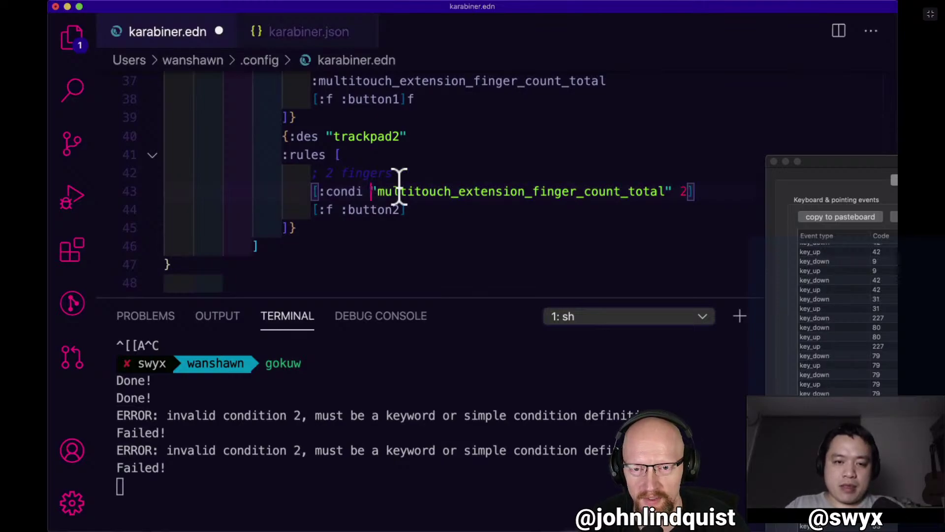
type("{")
key("End")
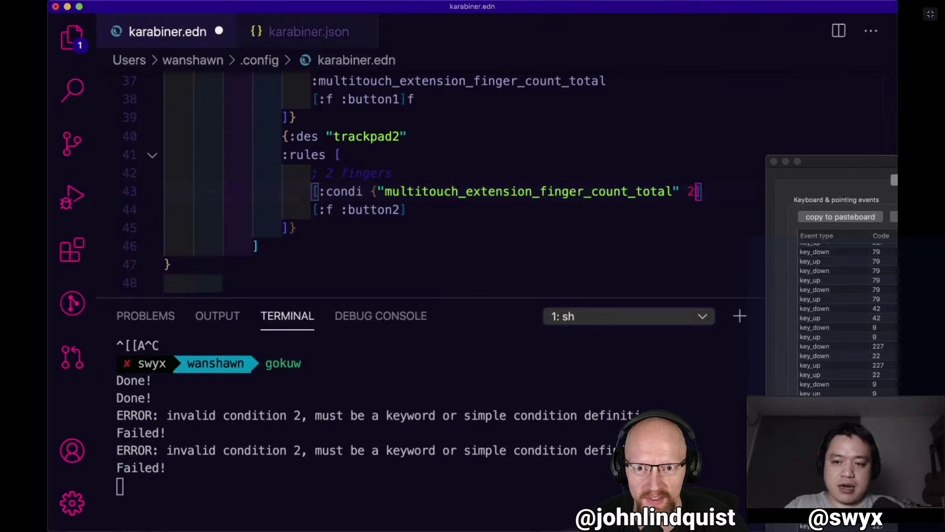
type("}")
key("super+z")
key("super+z")
Enclose the quoted finger-count name and its value 2 after :condi in square brackets and save the file.
type("[")
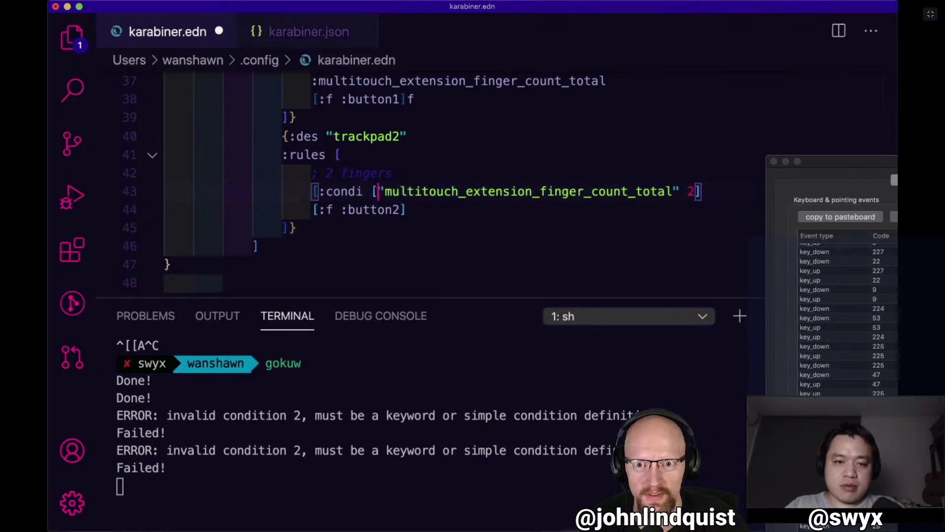
key("super+Right")
key("Left")
type("]")
key("super+s")
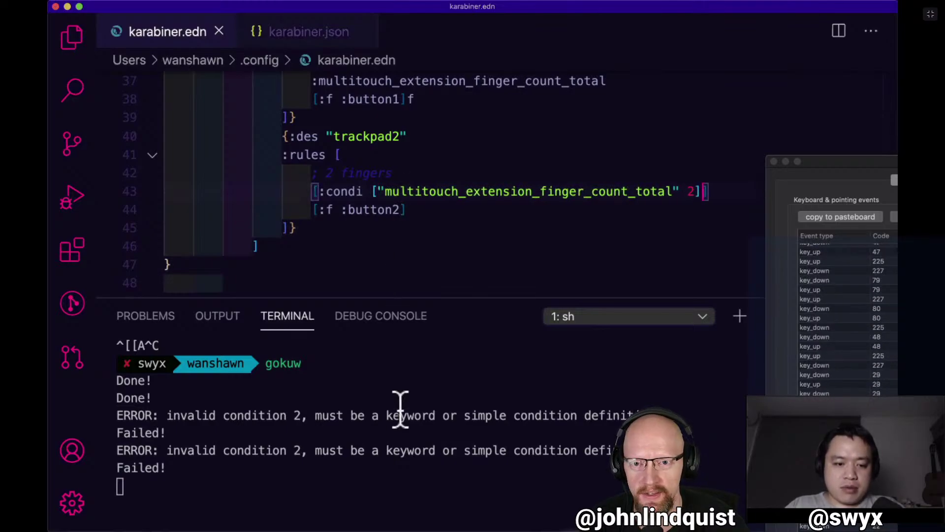
Examine the latest gokuw error output in the terminal, with the event viewer window moved slightly aside.
scroll(402, 415, "up", 20)
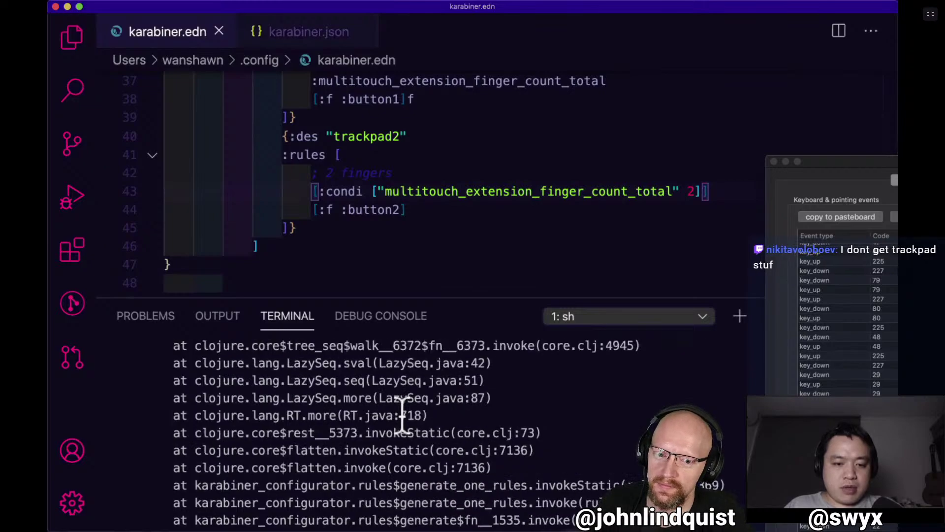
scroll(402, 416, "down", 3)
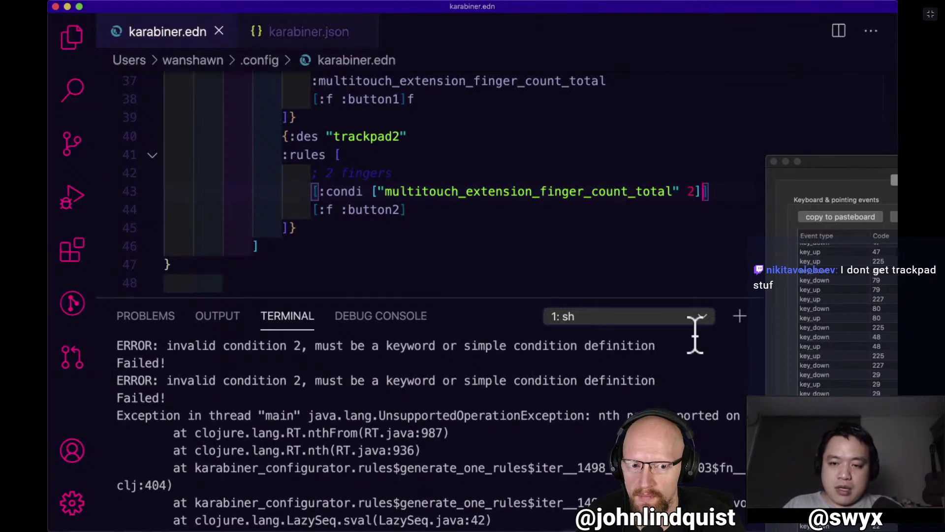
left_click_drag(811, 159, 828, 139)
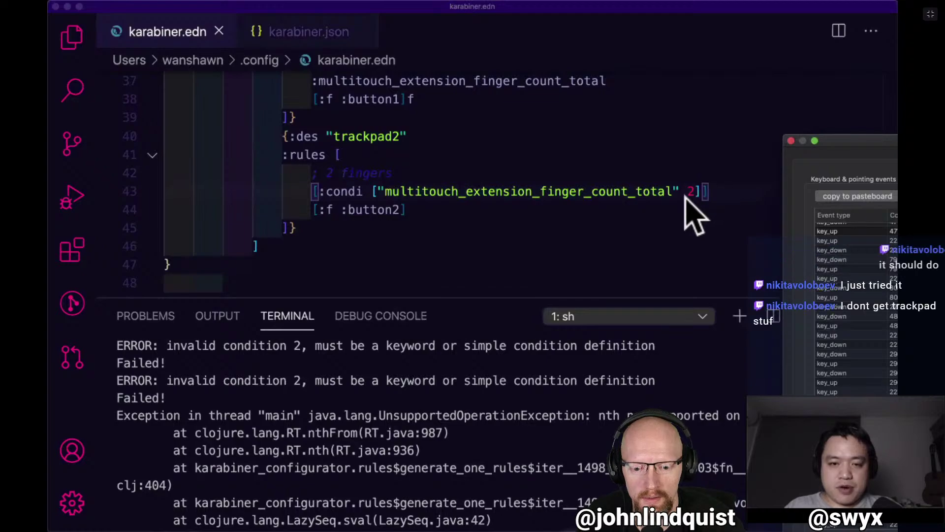
left_click(407, 192)
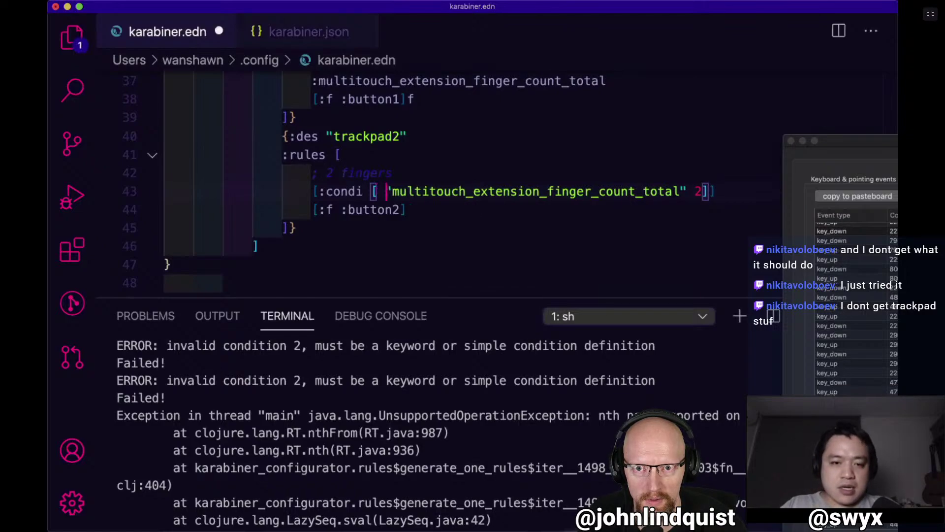
key("Left")
key("Right")
key("BackSpace")
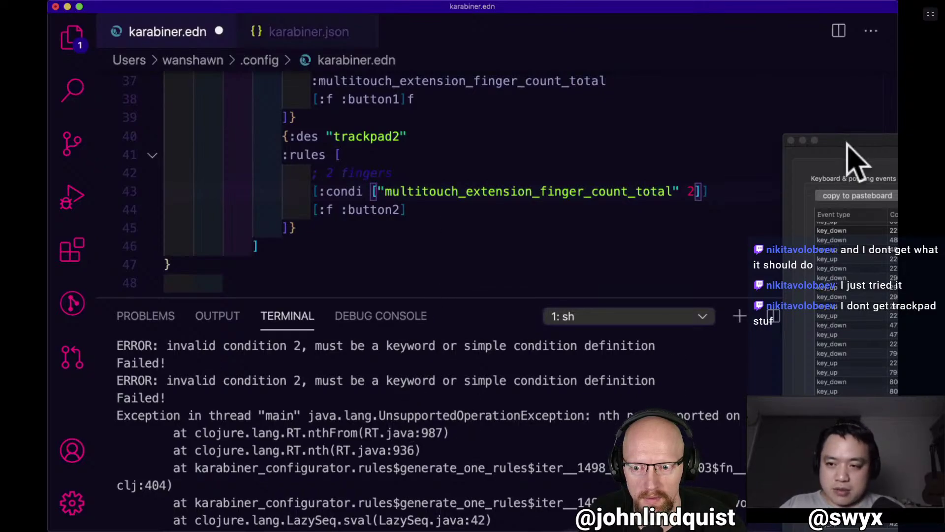
Move the event viewer window further away from the code and return to the trackpad2 condition line.
left_click(852, 158)
key("super+w")
left_click_drag(890, 229, 885, 193)
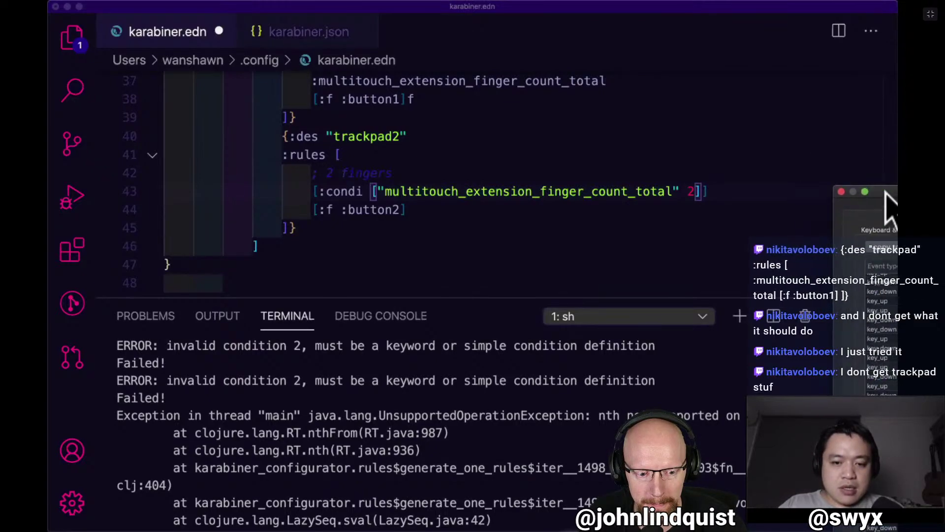
left_click(656, 248)
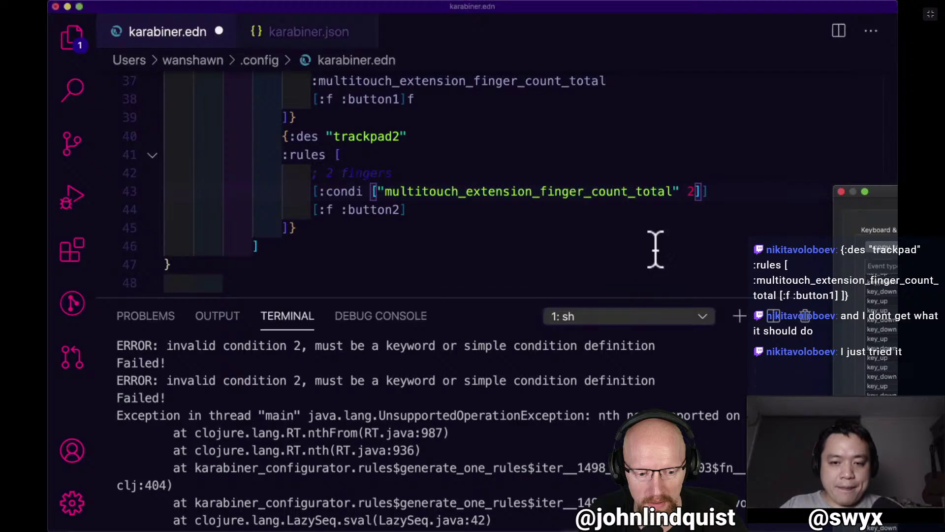
left_click(370, 192)
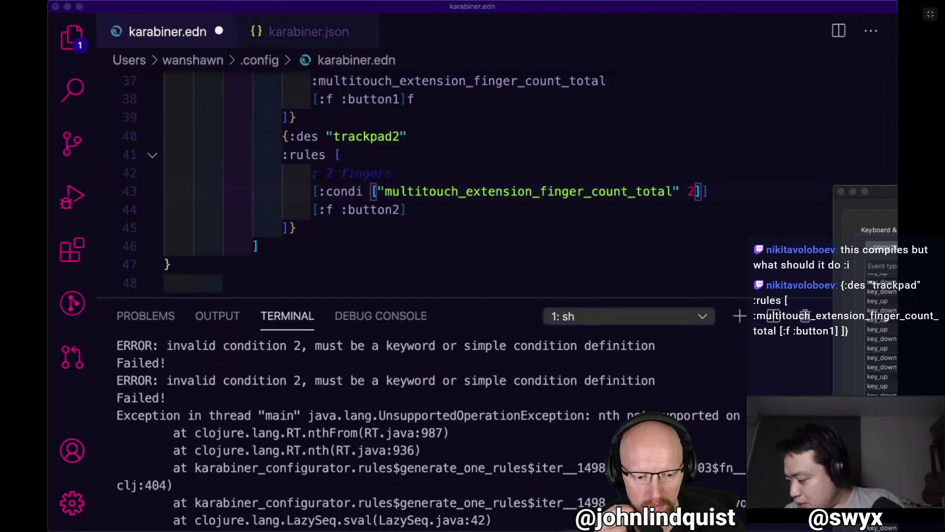
Try to insert the one-line "trackpad" rule mapping :f to :button1 between the trackpadF and trackpad2 rules, and undo the insertion.
scroll(544, 215, "up", 5)
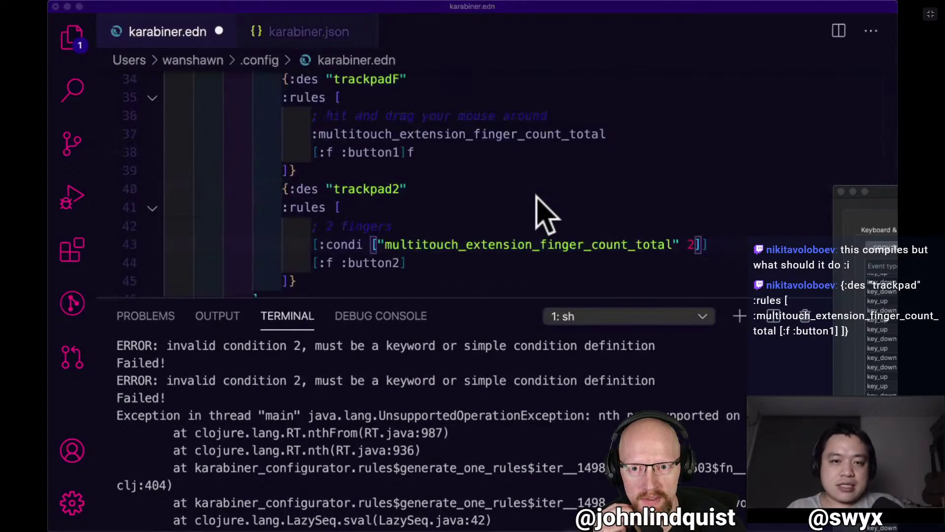
left_click(532, 197)
key("Down")
key("Return")
type("{:des \"trackpad\" :rules [ :multitouch_extension_finger_count_total [:f :button1] ]}")
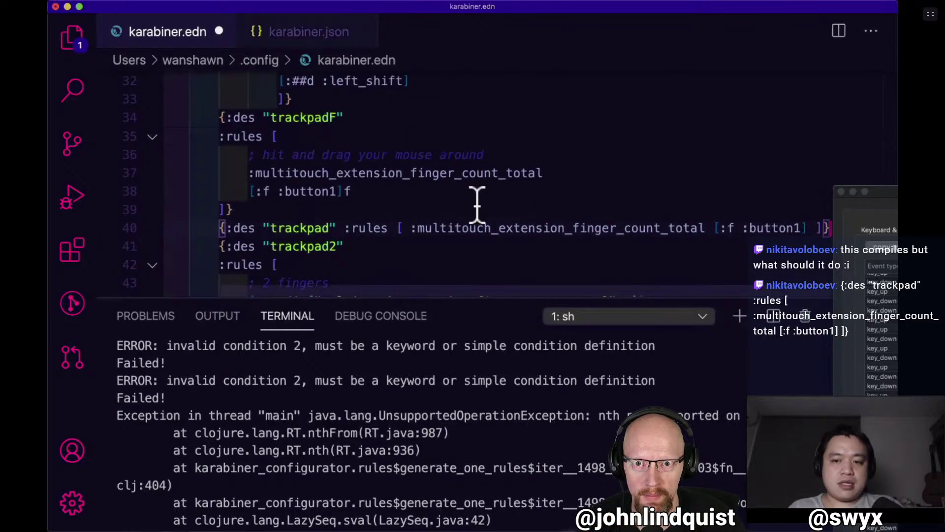
scroll(477, 203, "down", 2)
key("super+z")
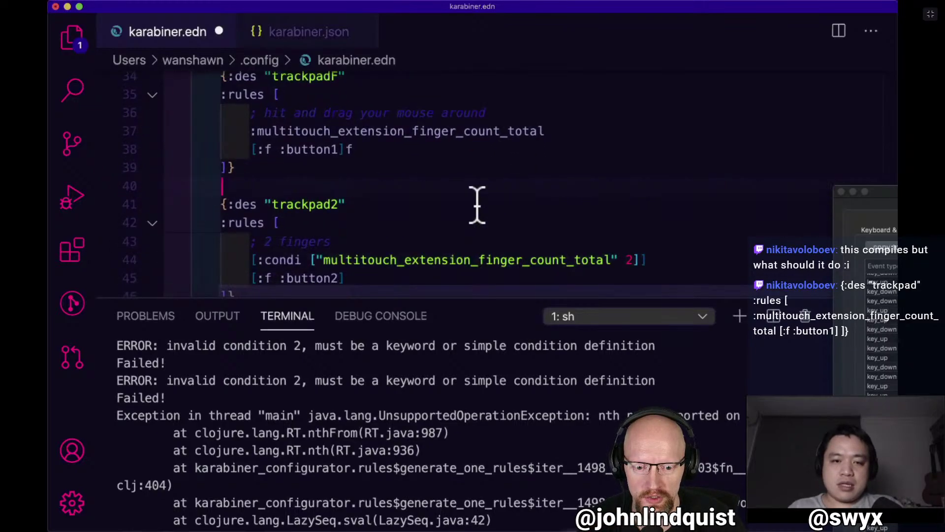
Remove the stray f after [:f :button1] and the blank line below the trackpadF rule, and save the file.
left_click(431, 150)
key("BackSpace")
key("Down")
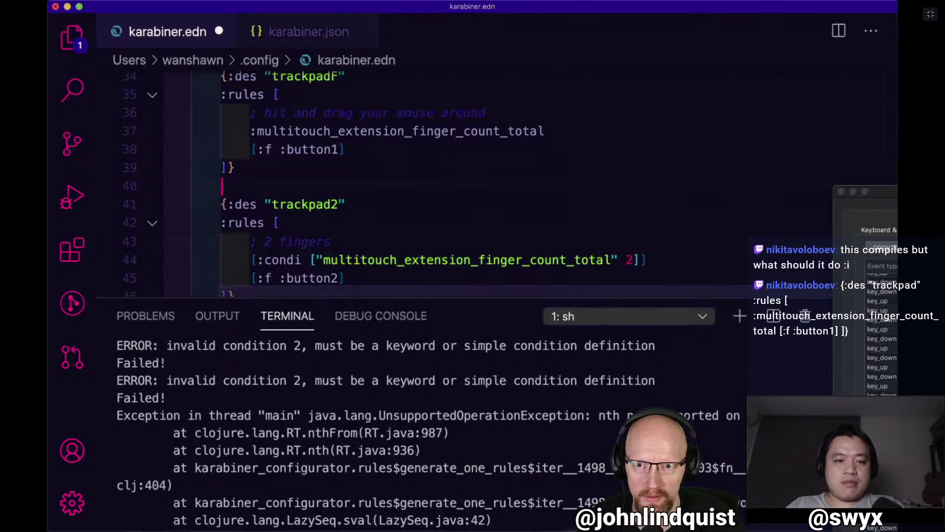
key("Delete")
key("super+s")
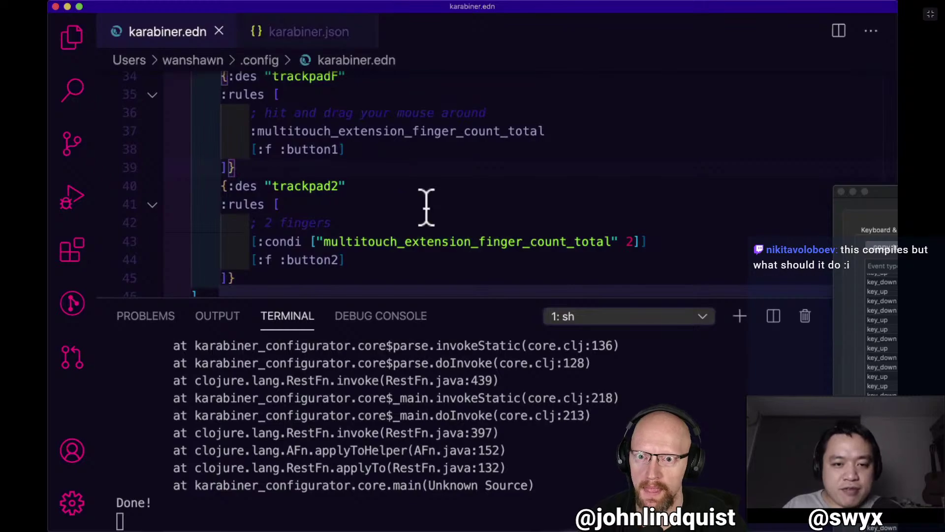
Test the secondary-click trigger at several spots around the trackpad rules, with the event viewer brought back into view.
right_click(409, 180)
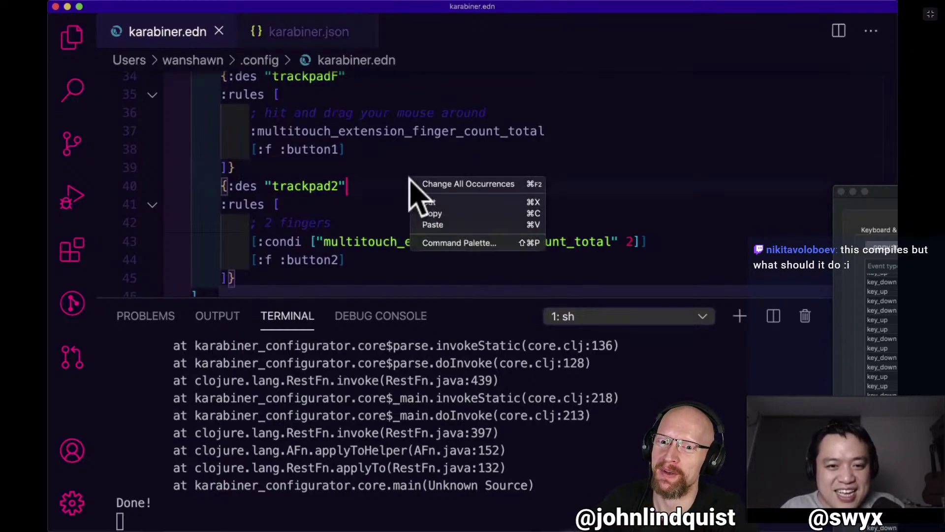
left_click(401, 150)
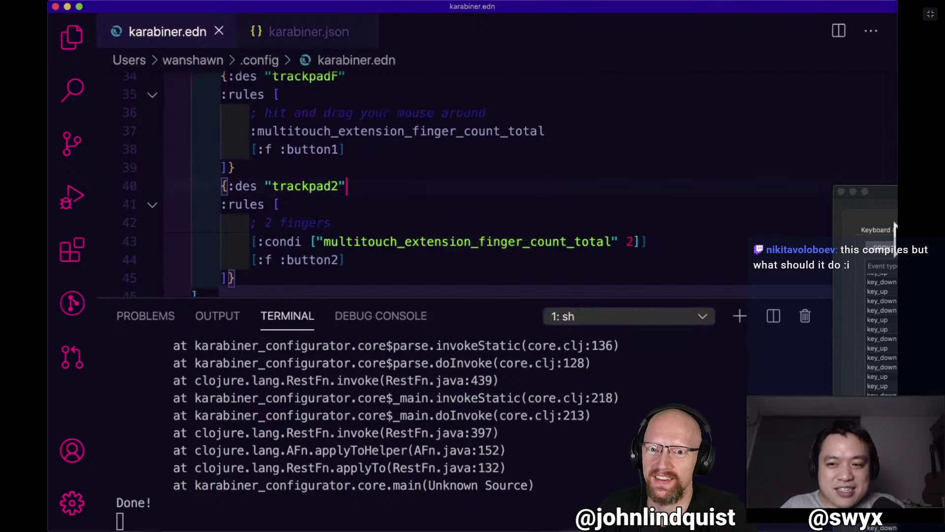
left_click_drag(878, 193, 770, 73)
right_click(436, 198)
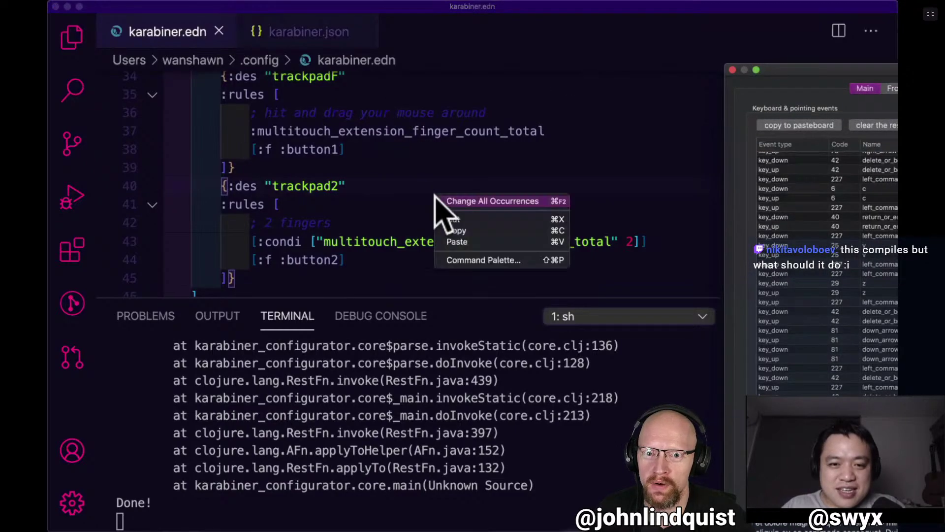
left_click(428, 90)
right_click(399, 95)
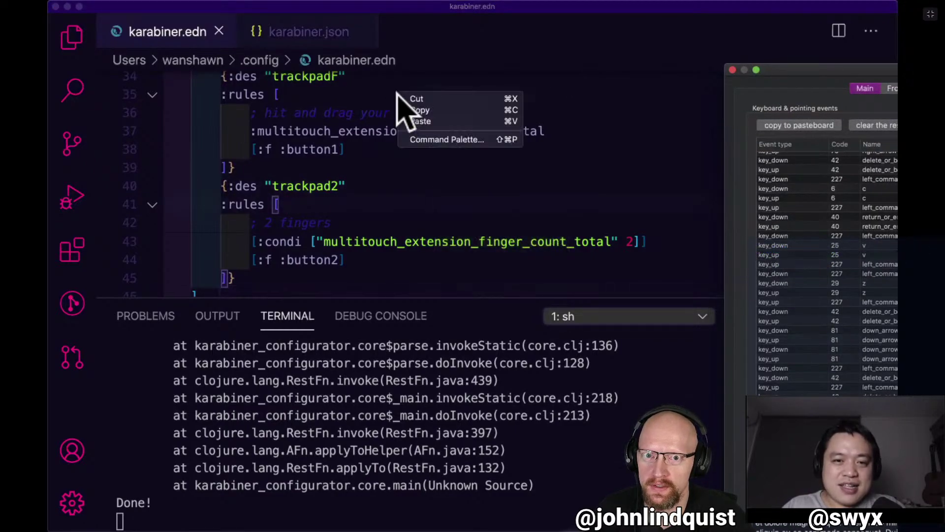
left_click(421, 175)
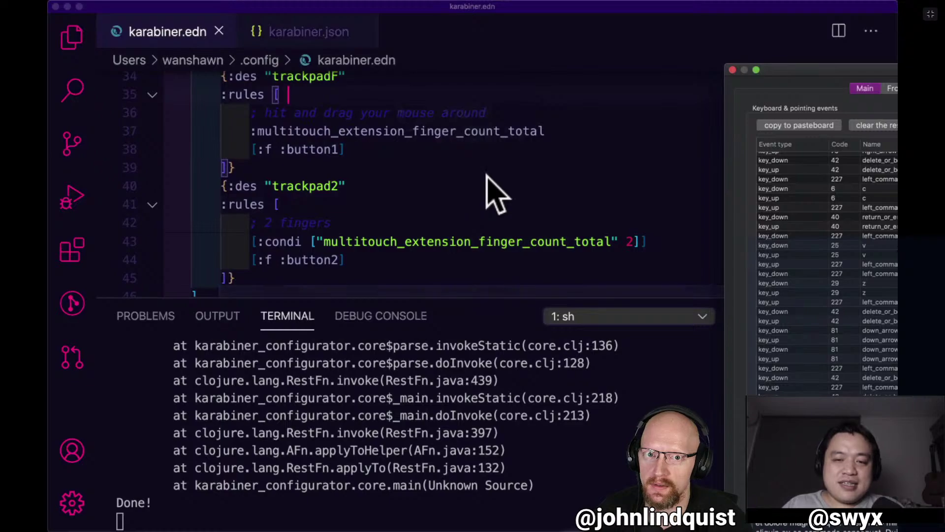
right_click(487, 176)
left_click(451, 171)
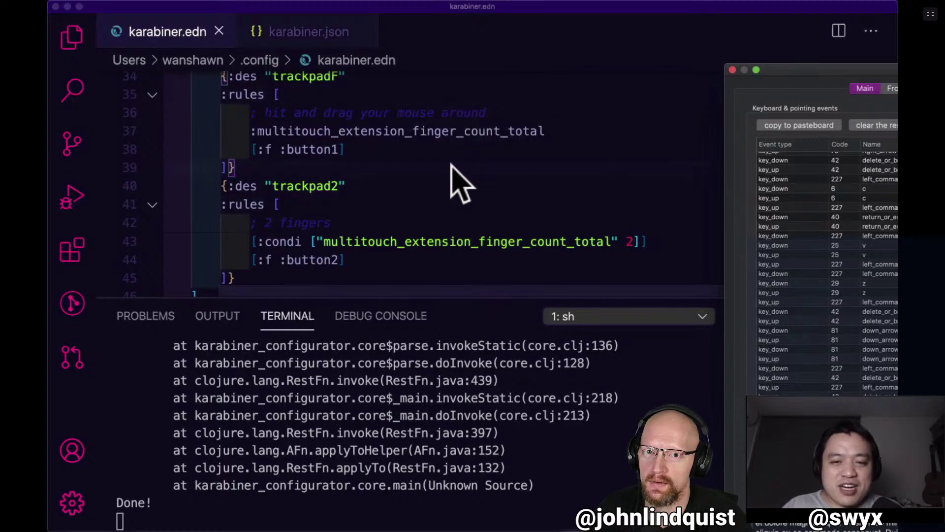
right_click(452, 169)
left_click(452, 168)
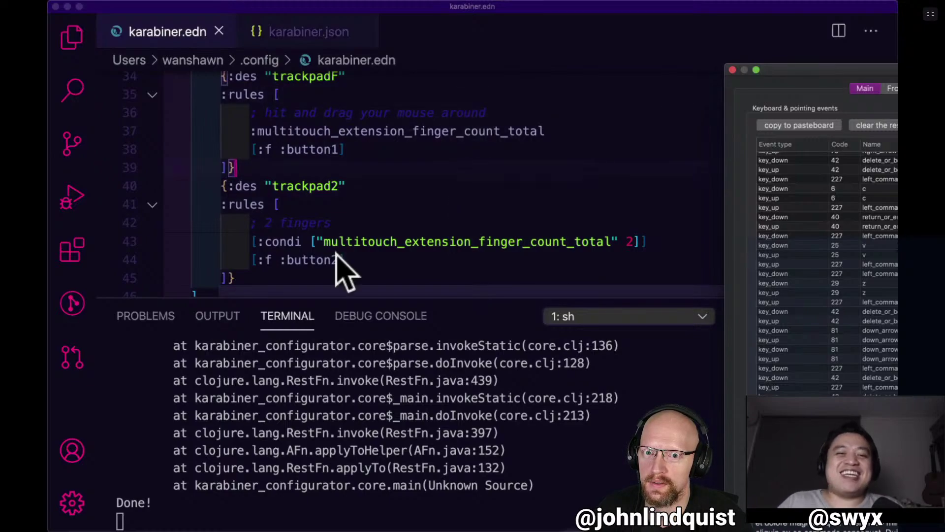
left_click(379, 224)
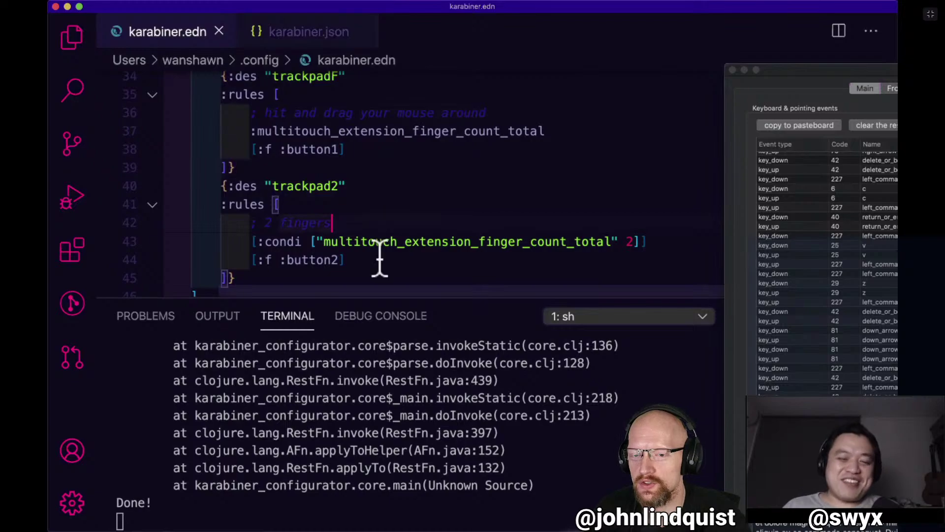
Bring more of the event viewer's log into view and test the secondary-click trigger again over the code.
left_click_drag(767, 65, 688, 32)
right_click(469, 218)
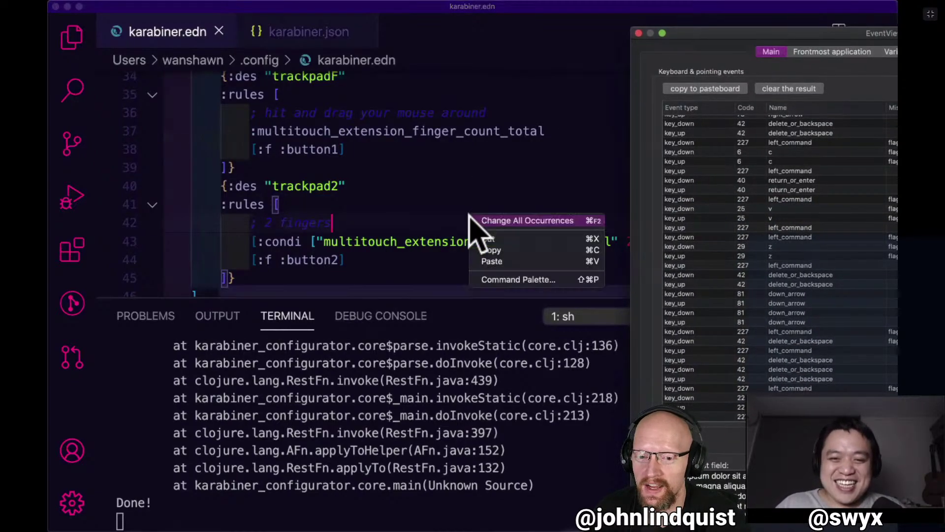
left_click(439, 188)
right_click(434, 162)
left_click(431, 154)
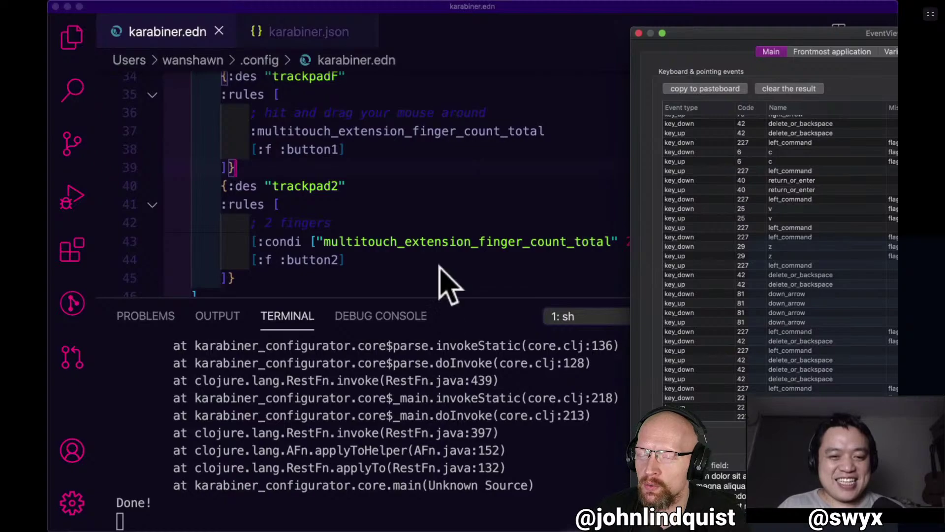
left_click(443, 242)
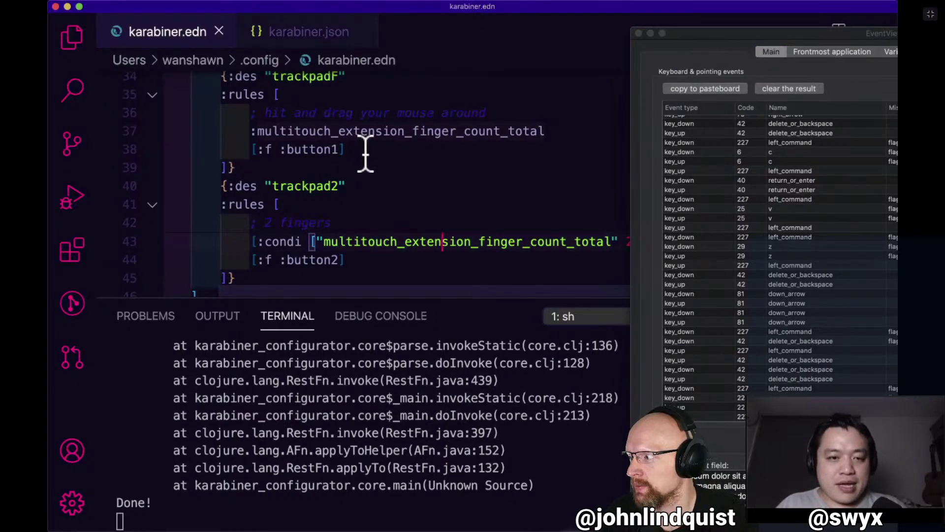
Replace the "2 fingers" comment in the trackpad2 rules with "todo: = map to shift click??".
left_click(358, 222)
key("alt+BackSpace")
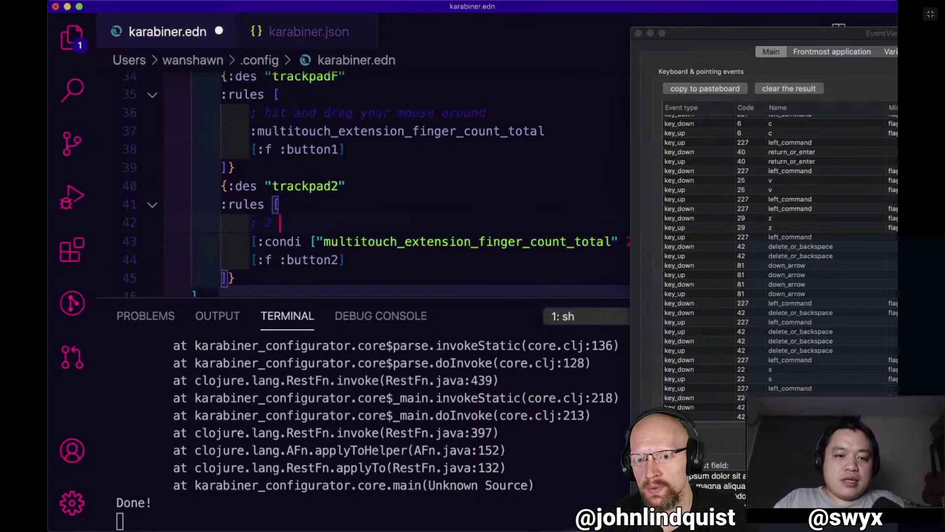
key("alt+BackSpace")
type("todo: = map t")
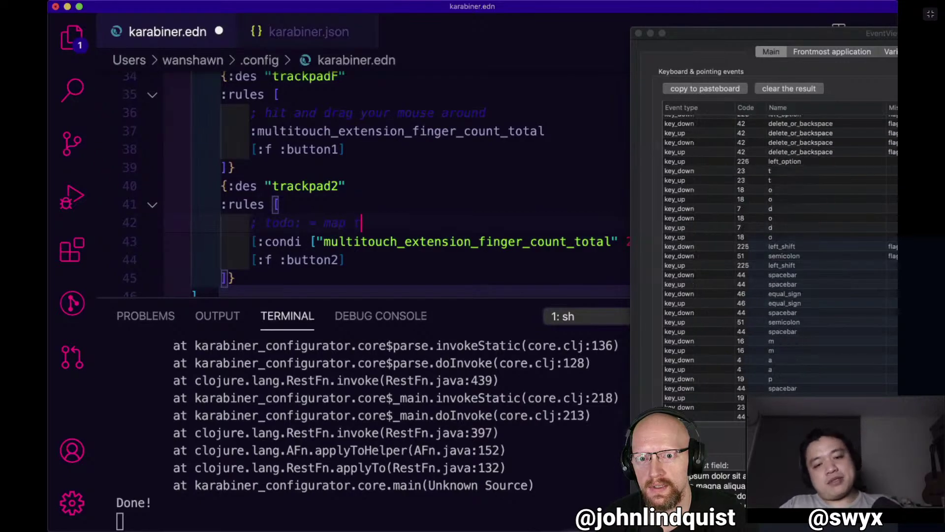
type("o shit c")
key("BackSpace")
key("BackSpace")
key("BackSpace")
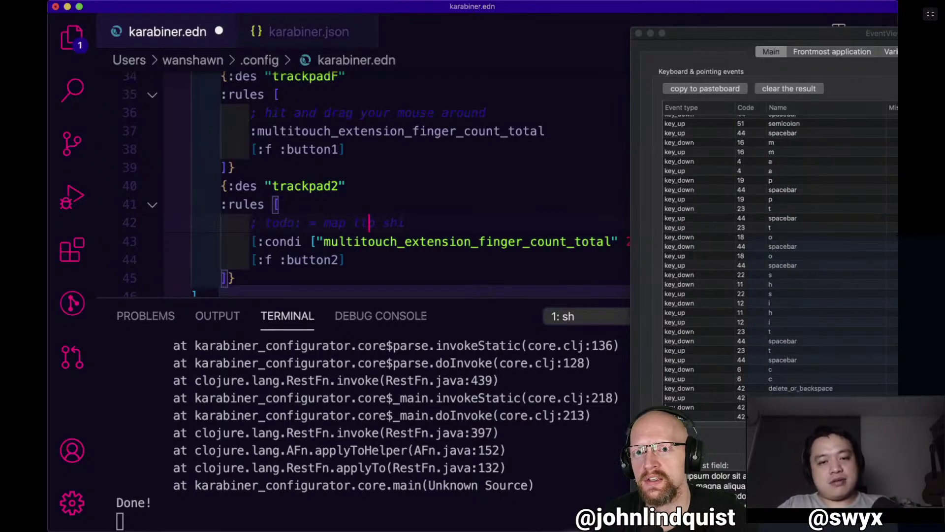
key("super+Right")
type("ft c")
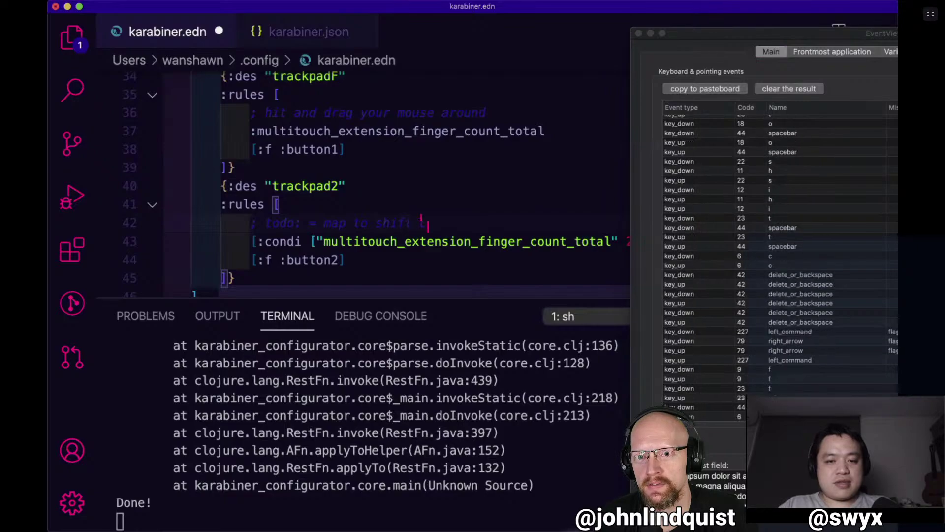
type("lick??")
Relocate the todo comment line up to the end of the trackpadF rules, directly below [:f :button1].
key("alt+Up")
key("alt+Up")
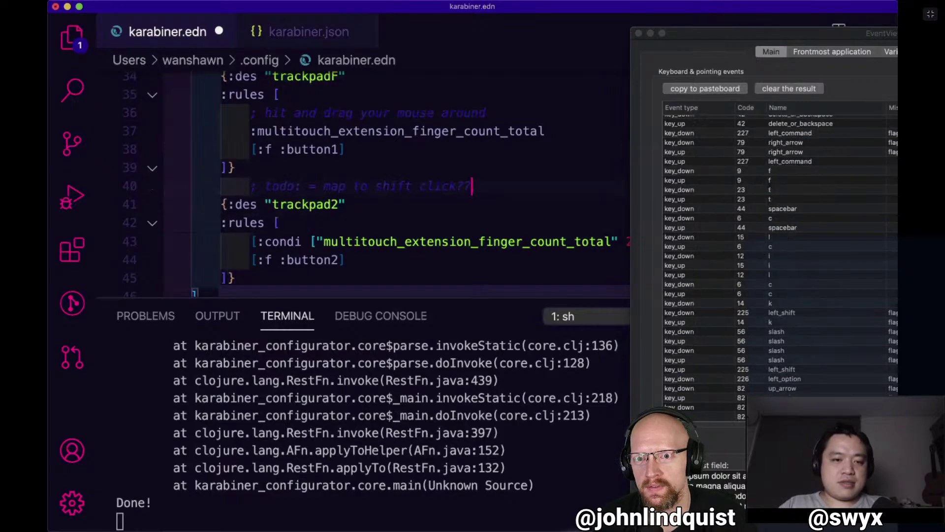
key("alt+Up")
scroll(370, 184, "up", 3)
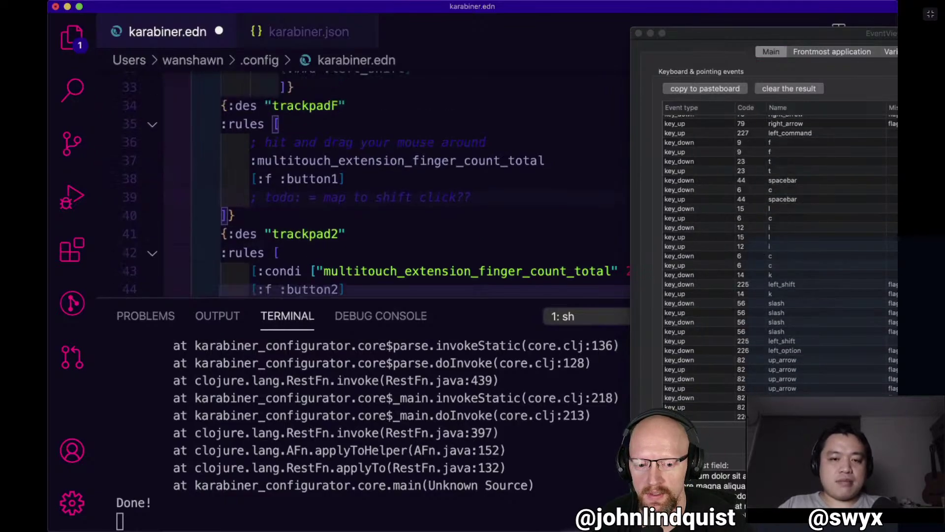
scroll(334, 183, "down", 1)
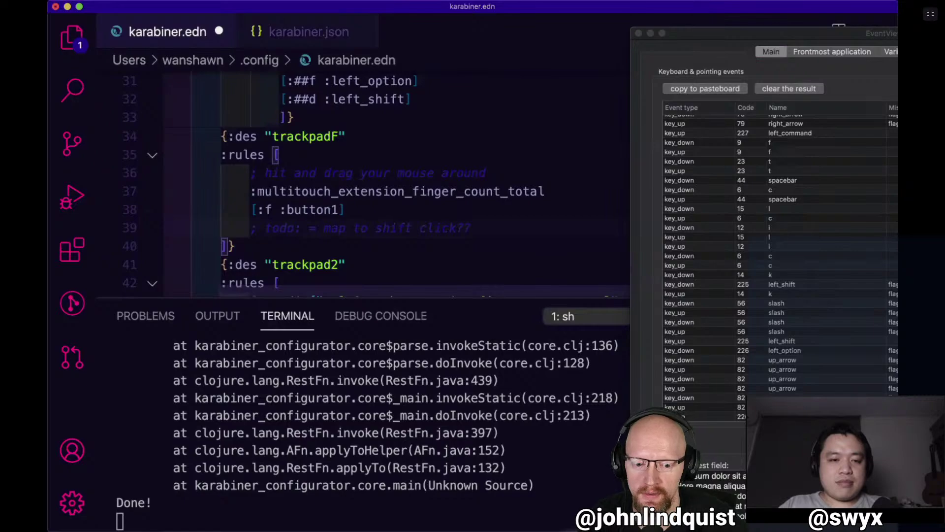
Delete the todo comment from the end of the trackpadF rules together with its empty line.
key("super+BackSpace")
key("Down")
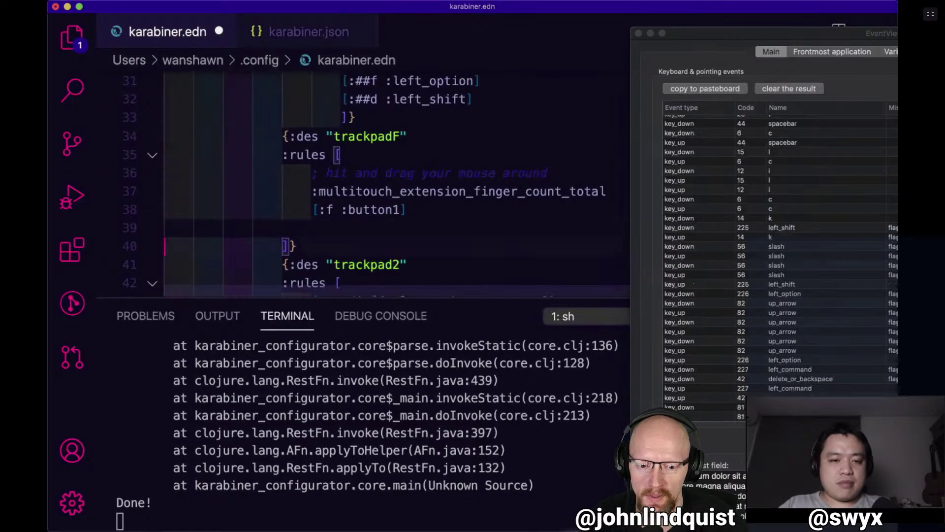
key("BackSpace")
key("Up")
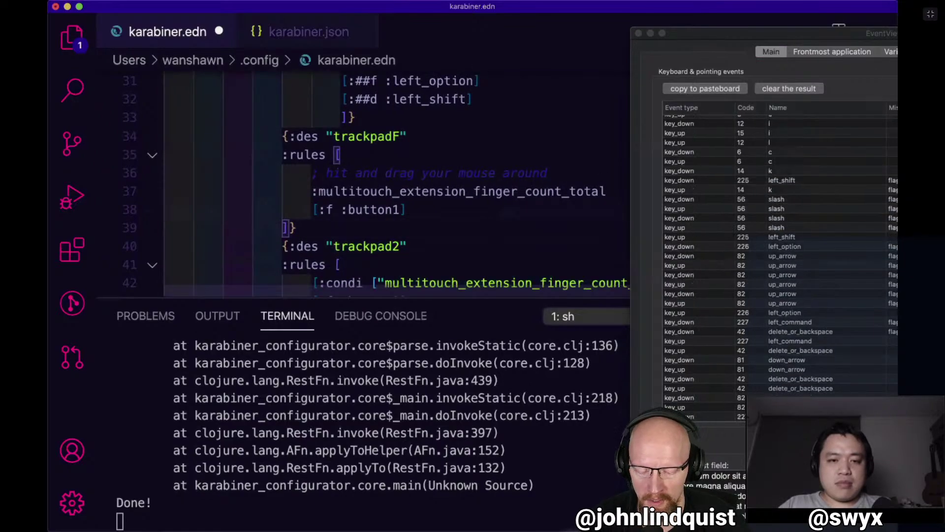
Duplicate the :multitouch_extension_finger_count_total and [:f :button1] lines directly below themselves in the trackpadF rules.
key("Up")
key("Up")
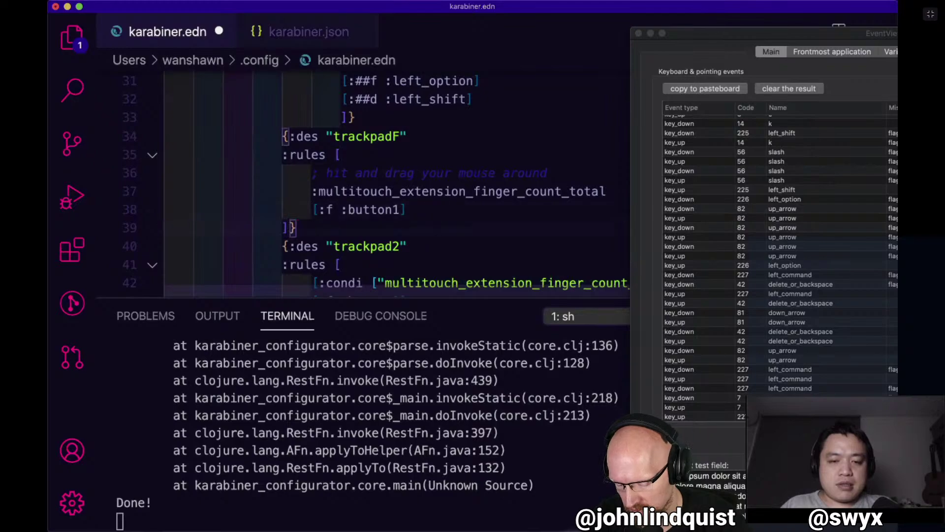
left_click(479, 210)
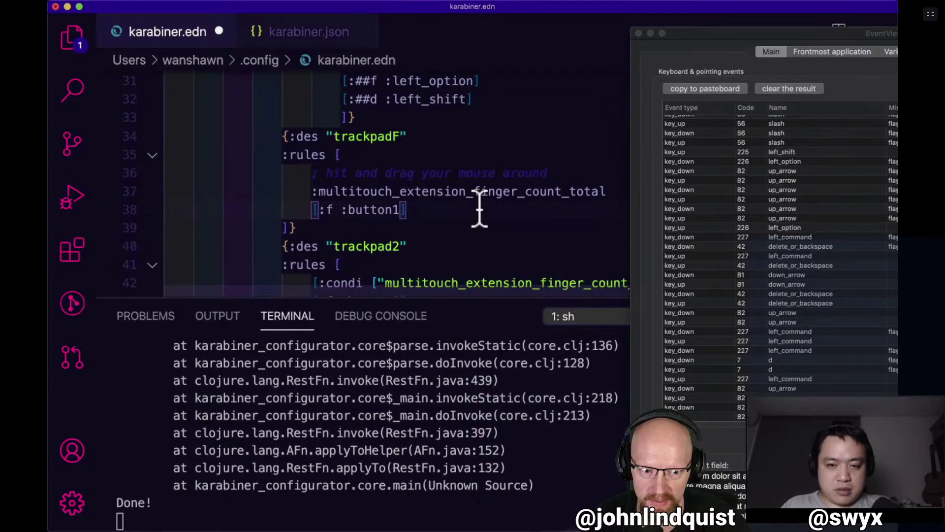
key("super")
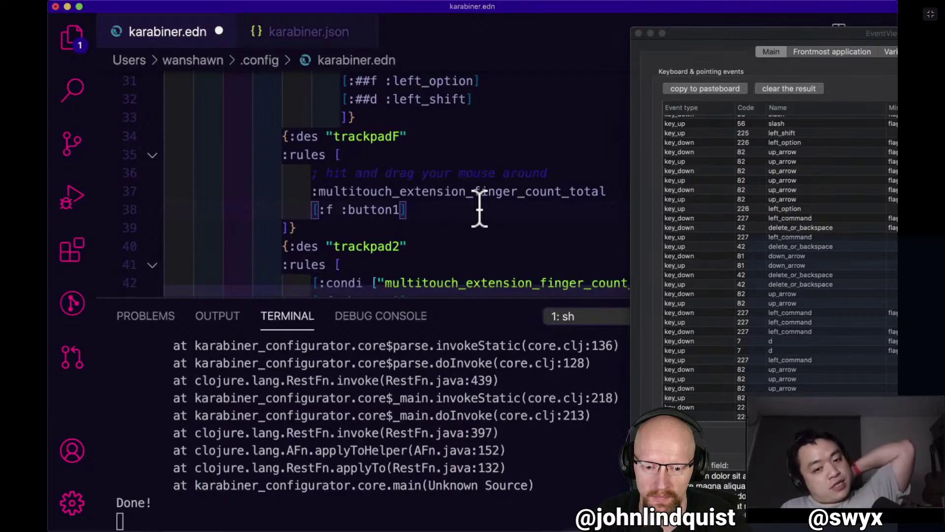
scroll(481, 204, "down", 1)
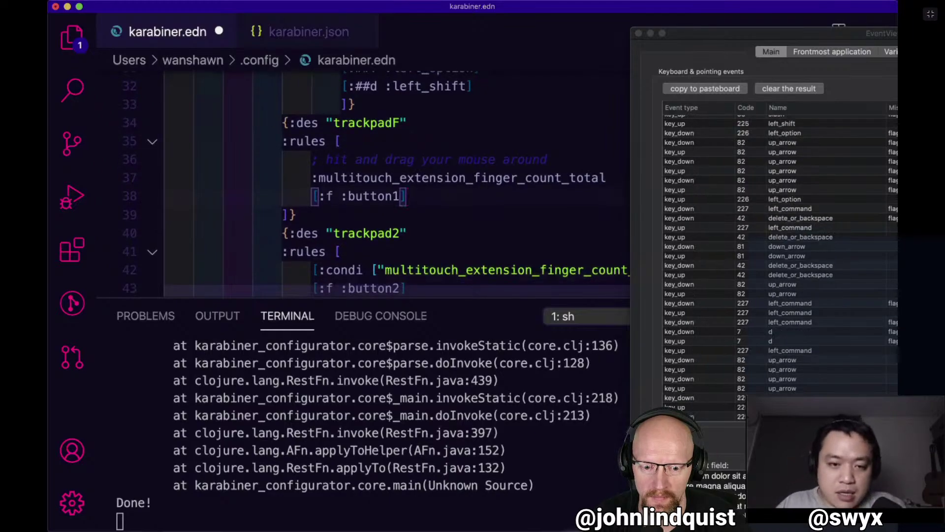
key("shift+Up")
key("alt+shift+Down")
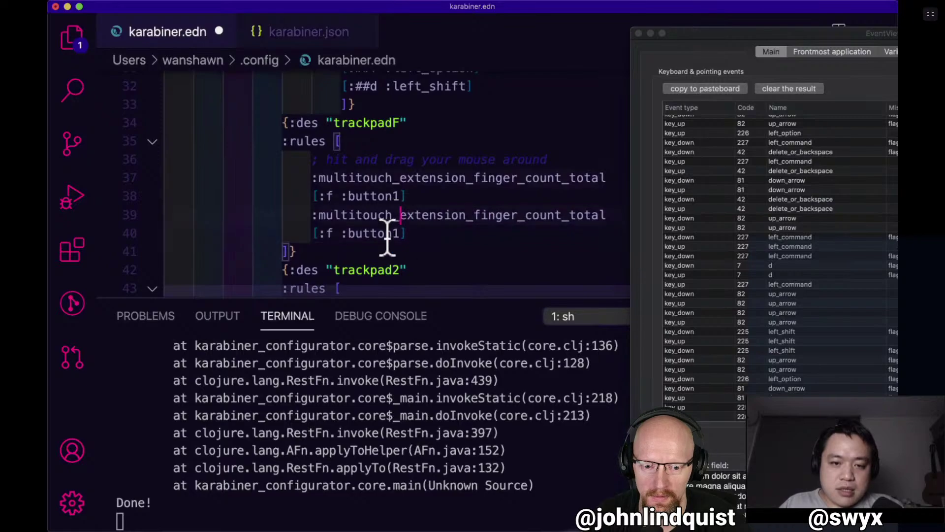
left_click(334, 233)
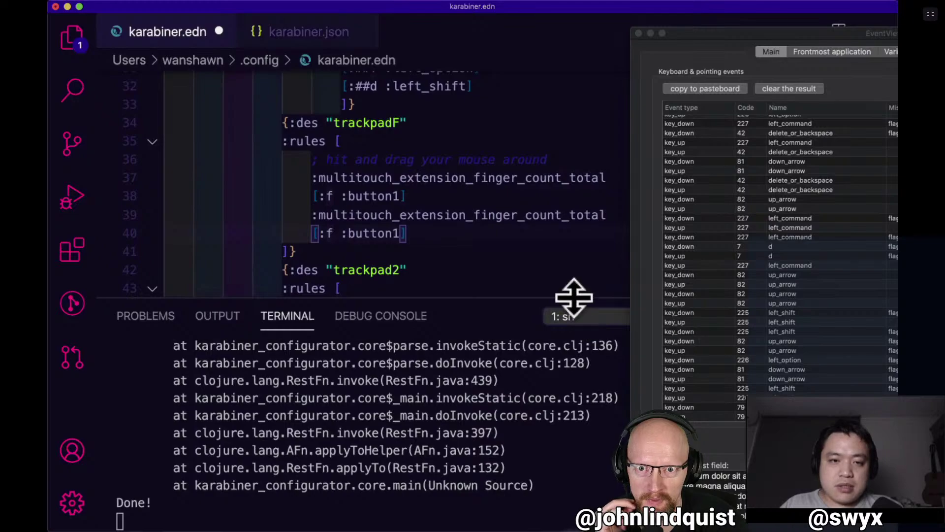
Hide the terminal, shift the event viewer aside and copy {:key :spacebar :modi :left_shift} from the shift + spacebar rule.
key("super+j")
scroll(454, 120, "up", 5)
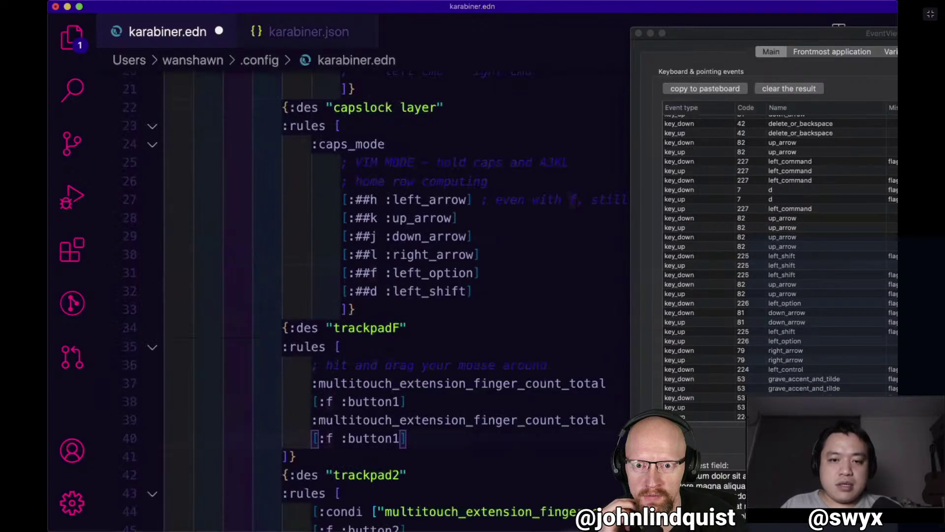
left_click_drag(364, 94, 593, 98)
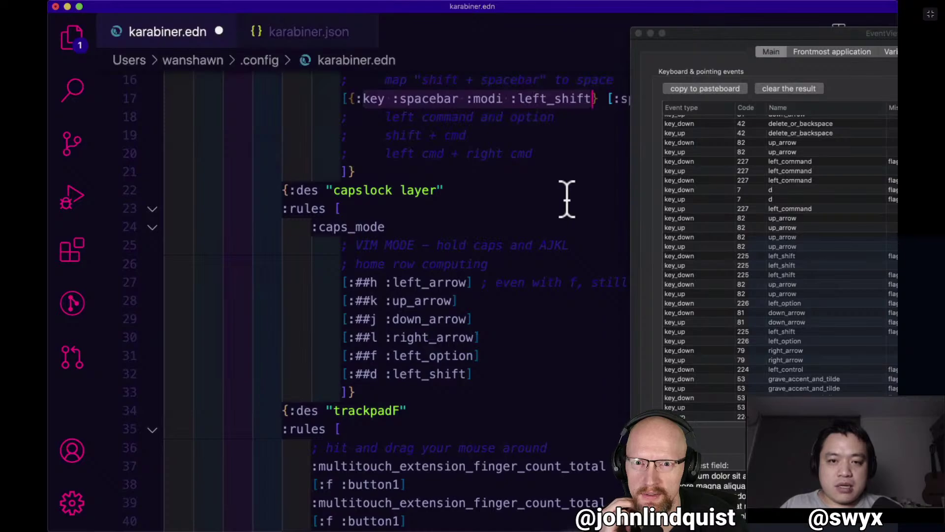
left_click_drag(705, 31, 841, 51)
left_click(597, 96)
key("super+shift+backslash")
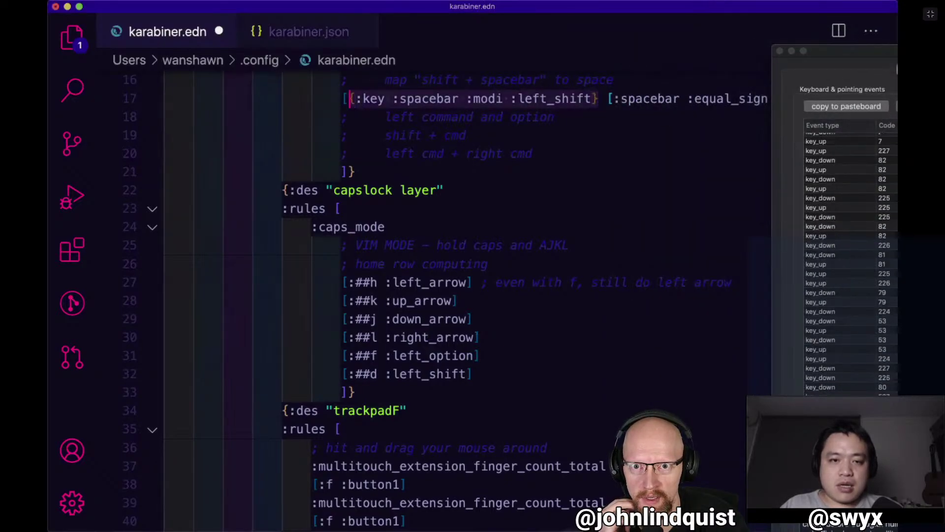
scroll(421, 321, "down", 5)
left_click(335, 287)
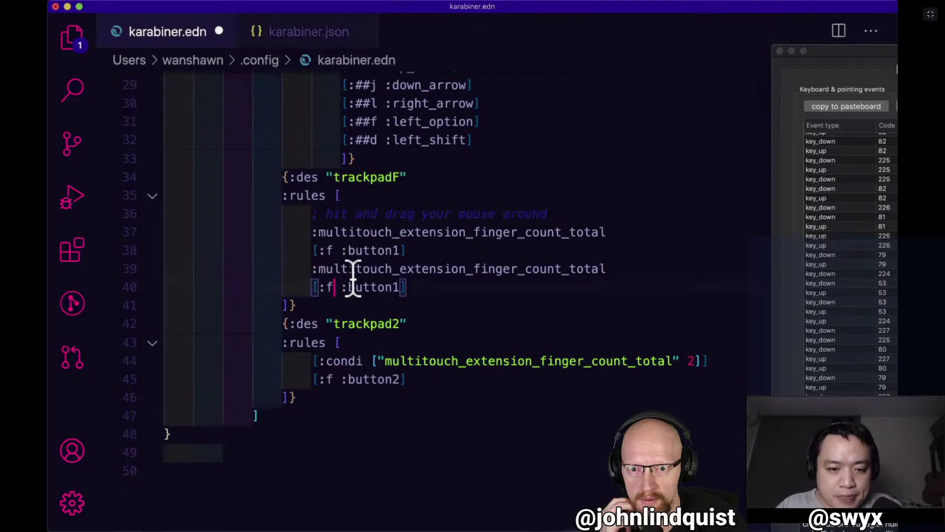
key("BackSpace")
type("{:key :spacebar :modi :left_shift}")
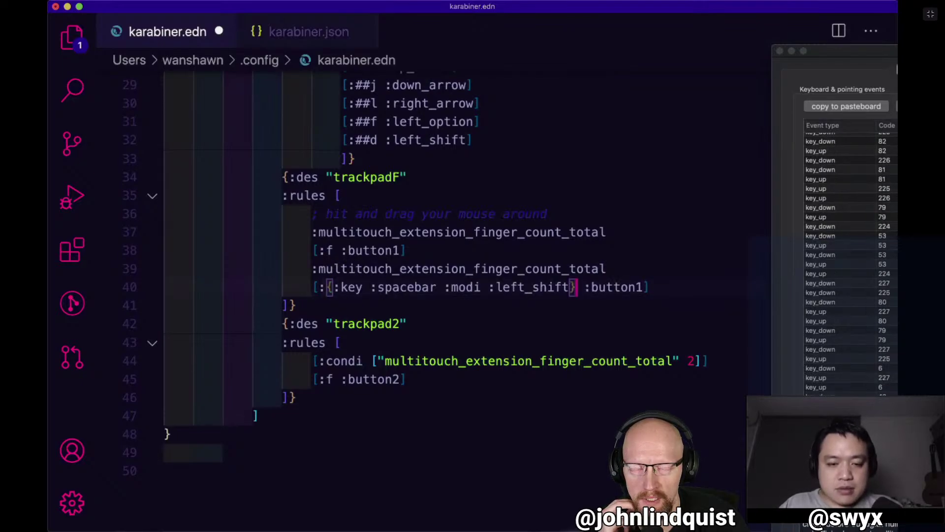
key("super+z")
key("BackSpace")
type("{:key :spacebar :modi :left_shift}")
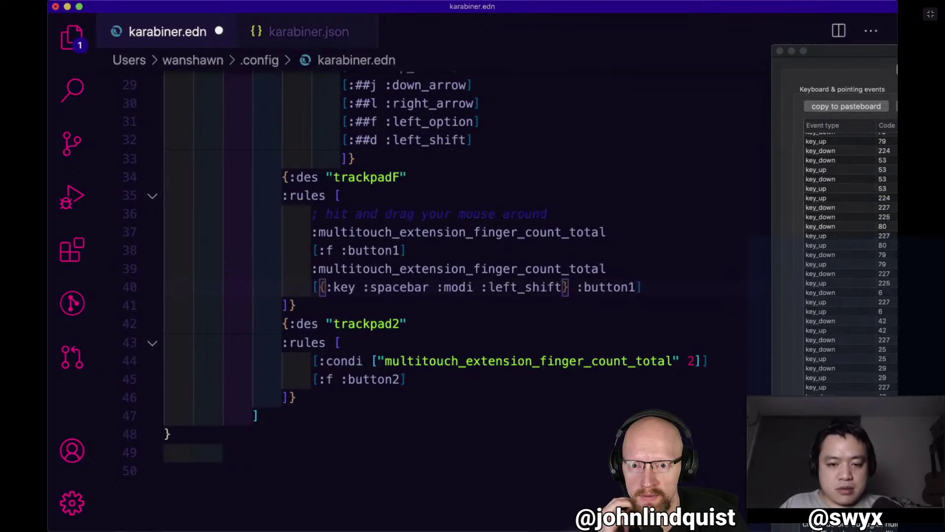
key("super+z")
key("super+z")
key("super+z")
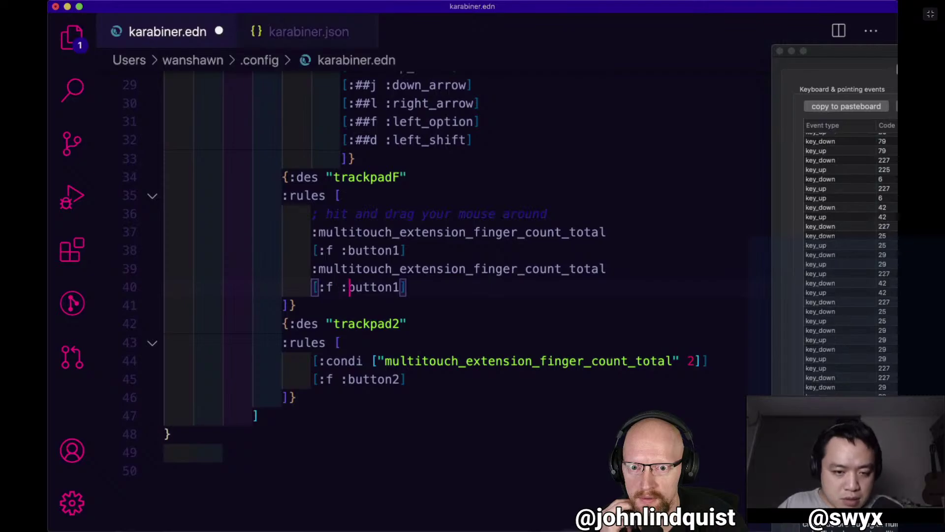
Replace :button1 in the duplicated trackpadF rule with {:key :spacebar :modi :left_shift}, removing the stray colon before it.
key("Right")
key("Right")
type("{:key :spacebar :modi :left_shift}")
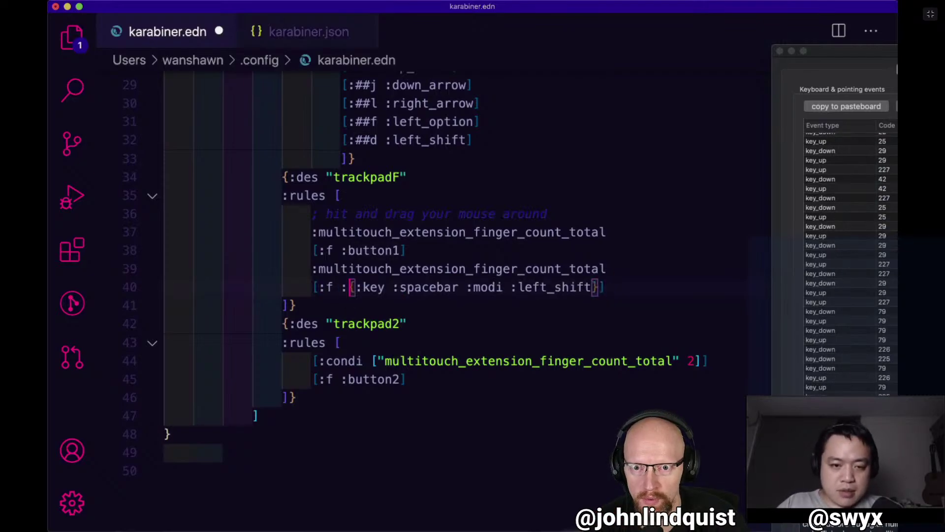
key("BackSpace")
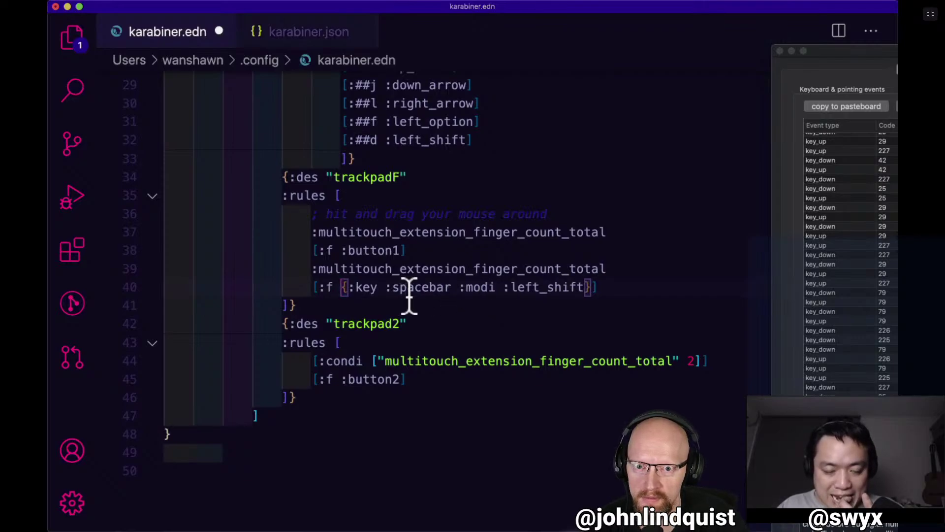
Change :key to :pkey and the spacebar value to button1 in the duplicated rule's left_shift map.
left_click(356, 287)
type("p")
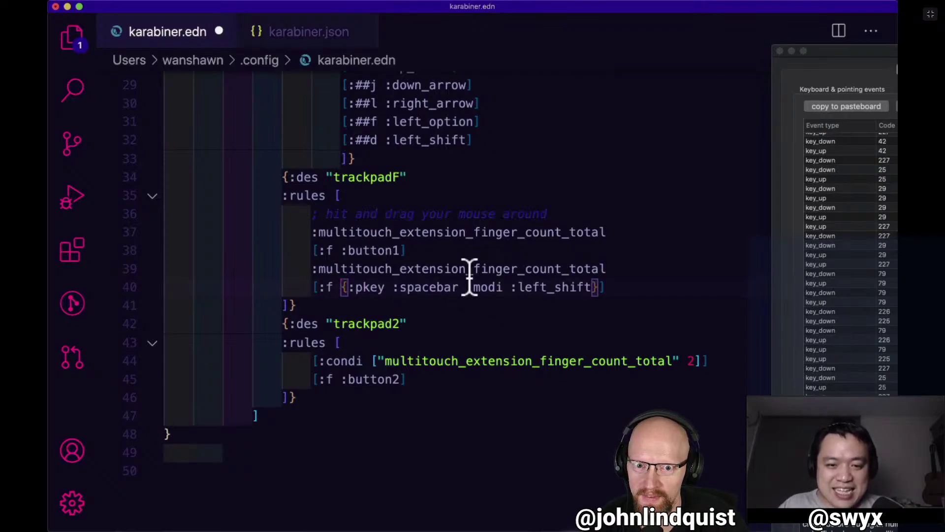
left_click(437, 285)
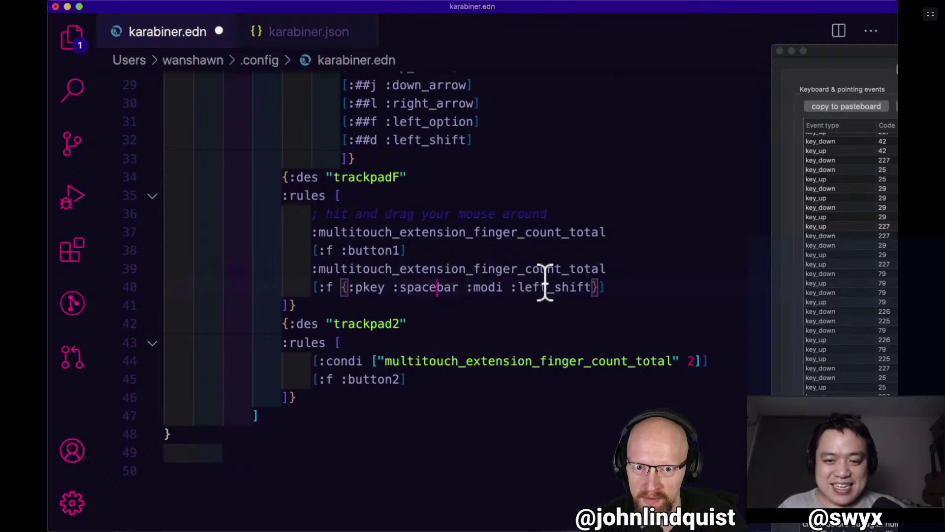
double_click(437, 287)
key("BackSpace")
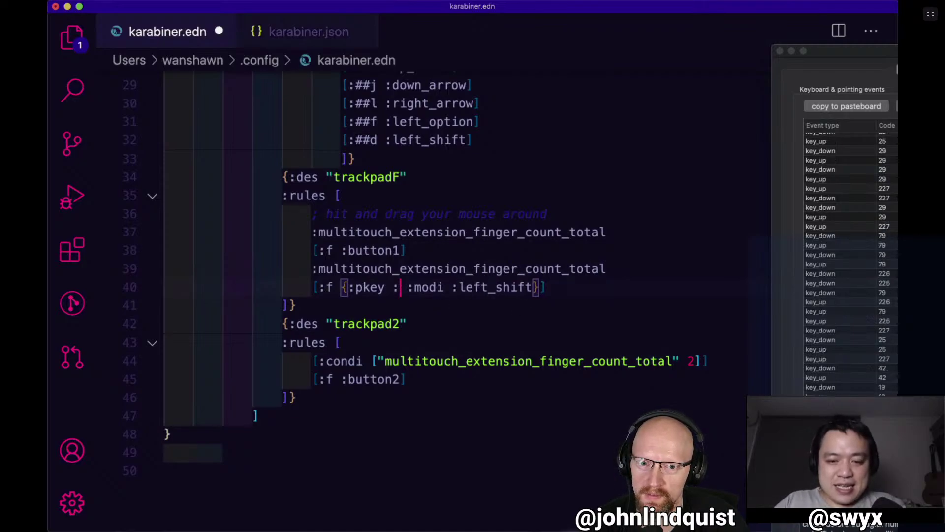
type("button1")
left_click(481, 249)
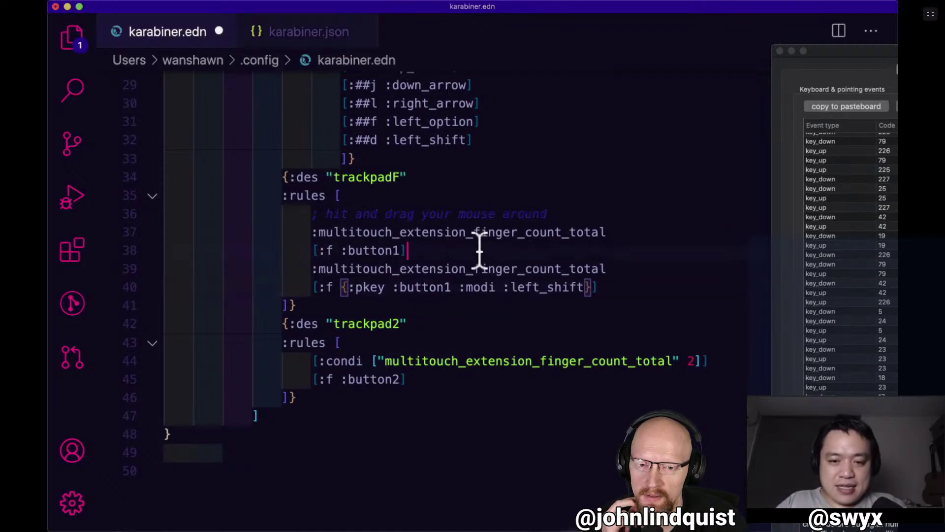
Set the trigger key of the left_shift button1 rule to s and save karabiner.edn.
left_click(481, 287)
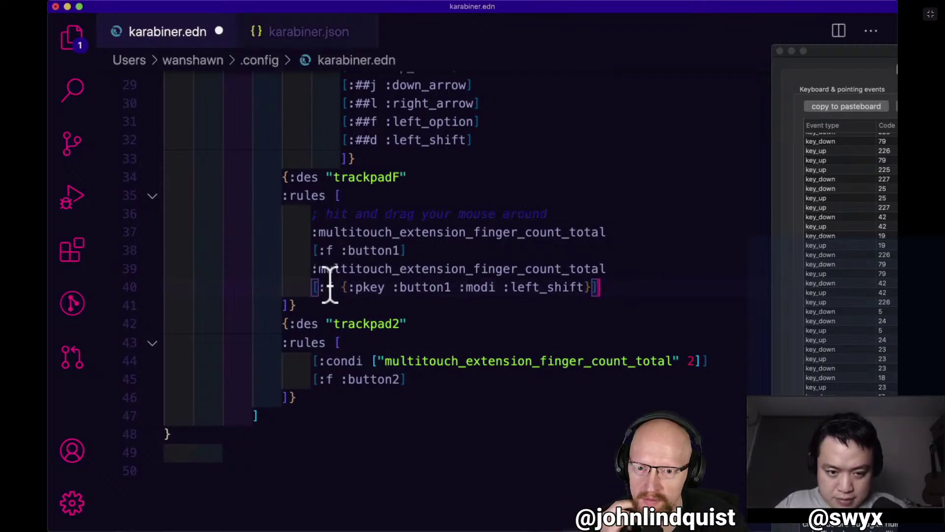
key("BackSpace")
type("s")
key("super+s")
left_click(379, 249)
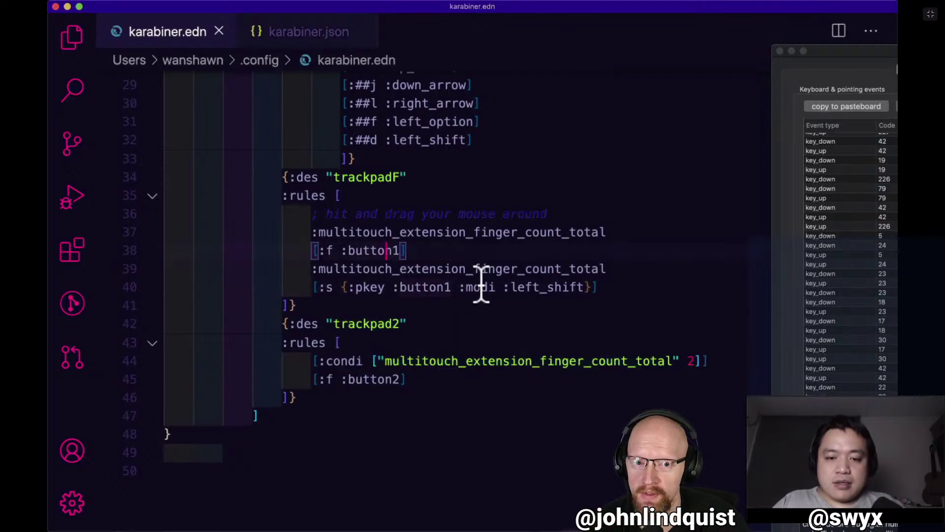
key("ctrl+grave")
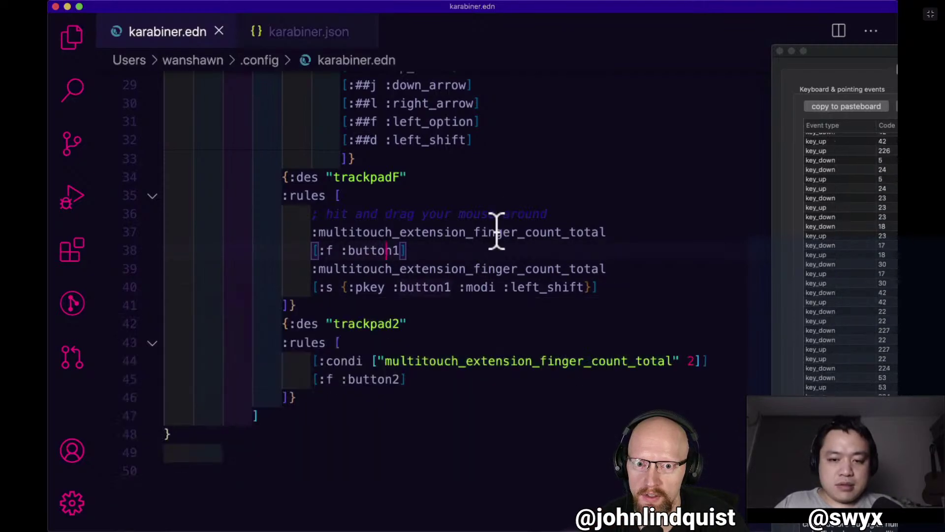
Test the f and s triggers by extending a selection from the [:##f :left_option] line down to the trackpad2 condition.
left_click(485, 287)
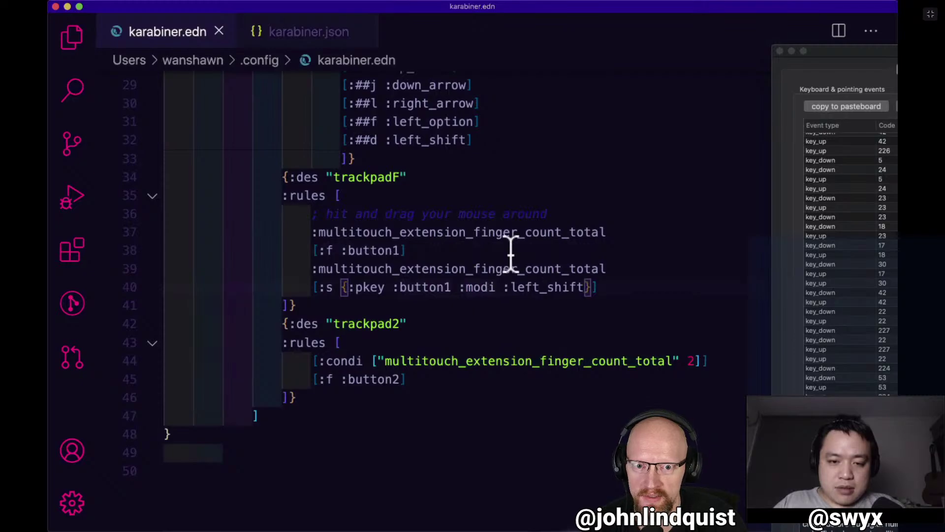
left_click(532, 143)
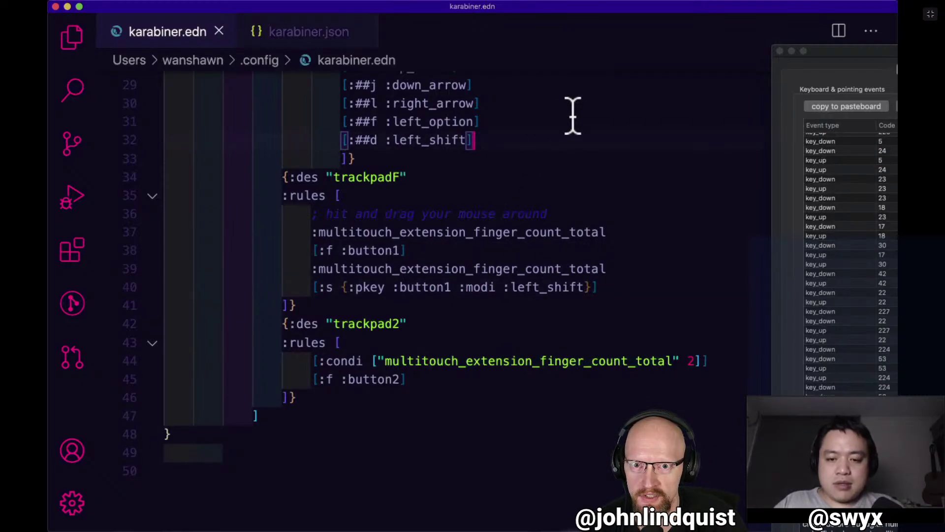
left_click(572, 116)
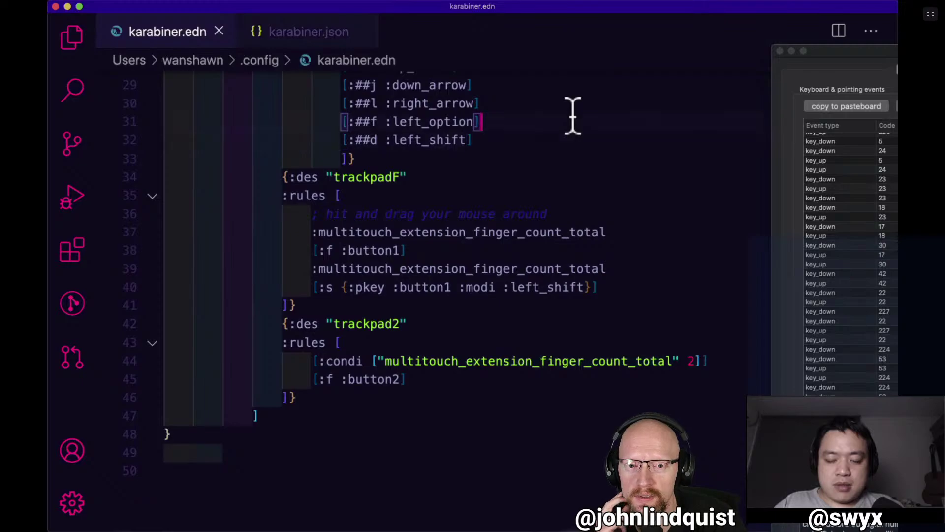
left_click(525, 294, "shift")
left_click(500, 361, "shift")
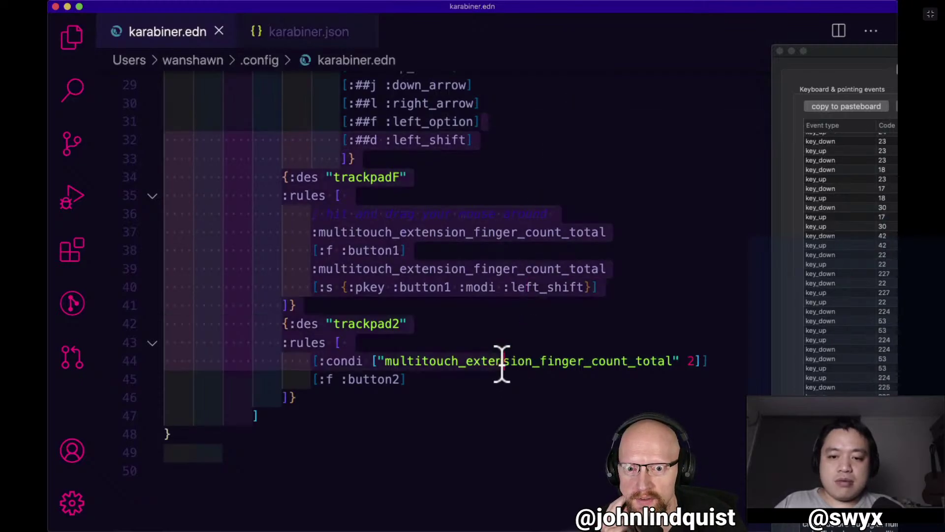
Delete the selected block of rules and undo the deletion.
key("BackSpace")
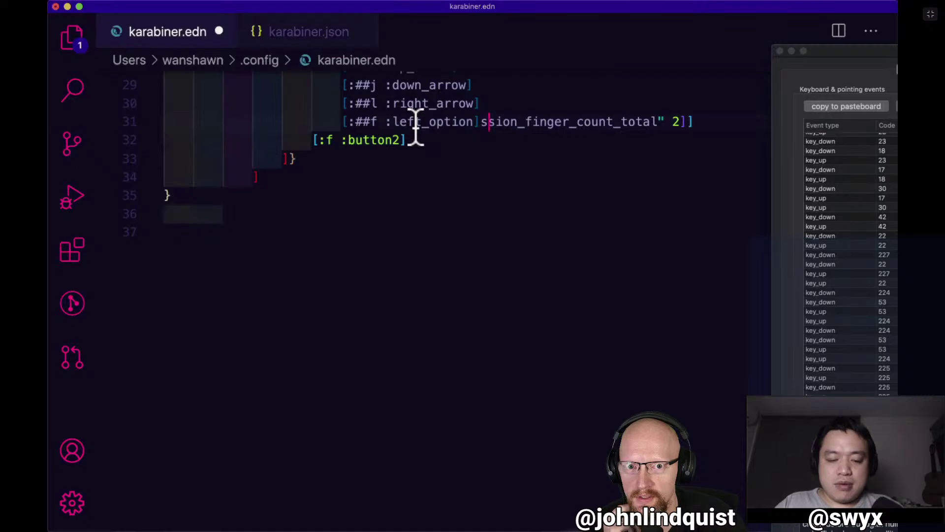
key("super+z")
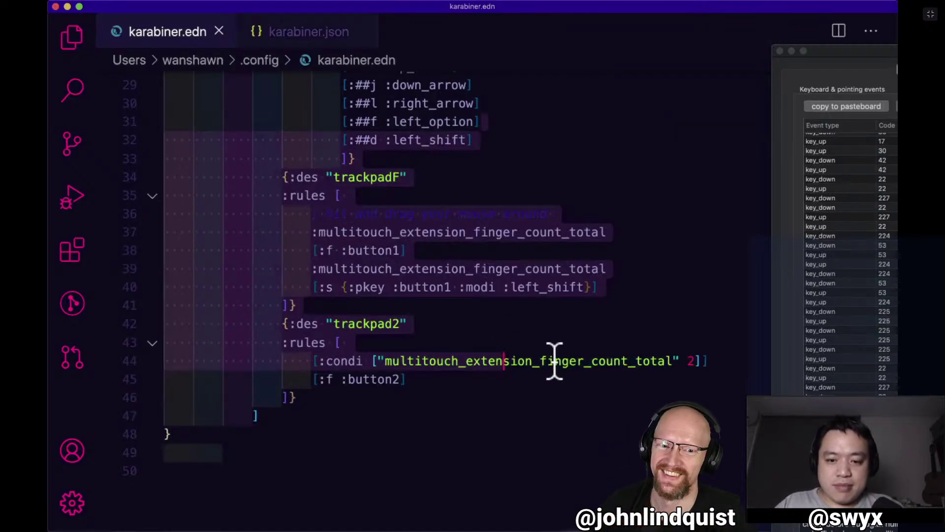
key("super+z")
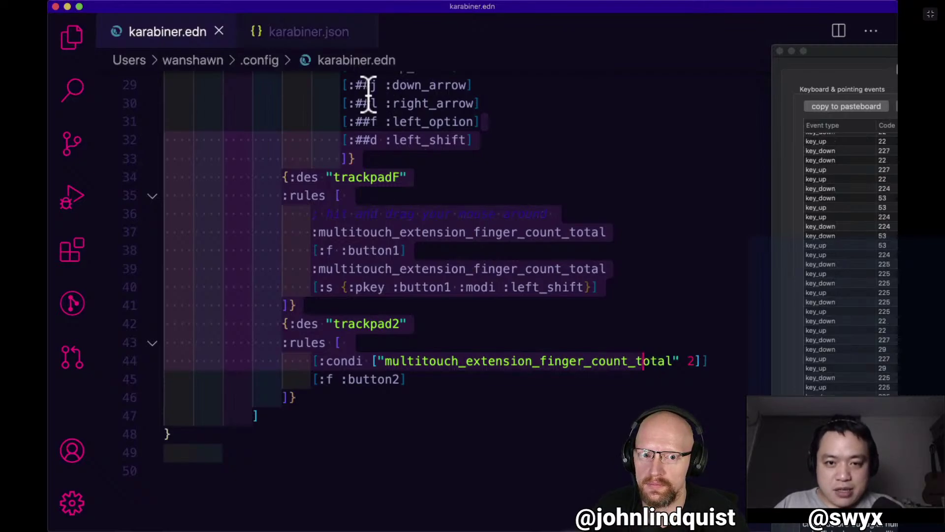
Test the plain-click and shift-click triggers again by making and clearing selections across the trackpadF and trackpad2 rules.
left_click(368, 94, "shift")
left_click(407, 330)
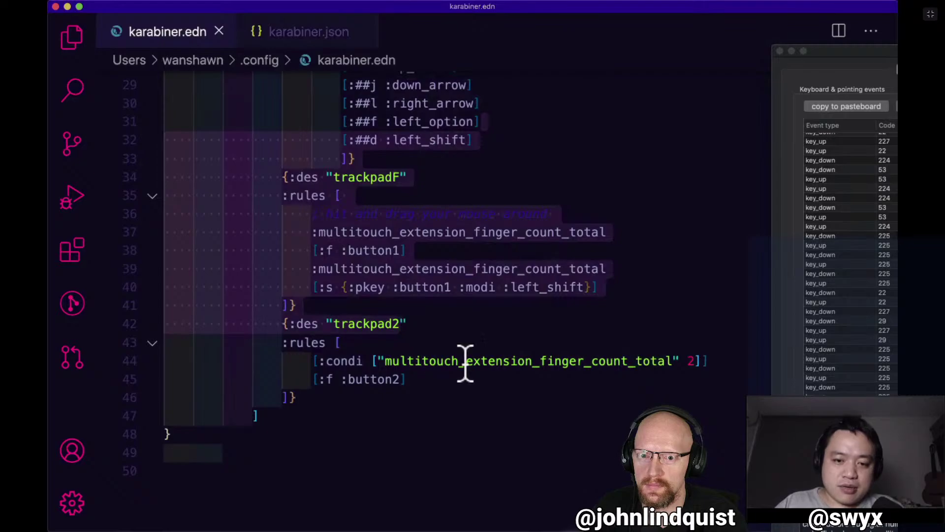
left_click(502, 361)
left_click(481, 268)
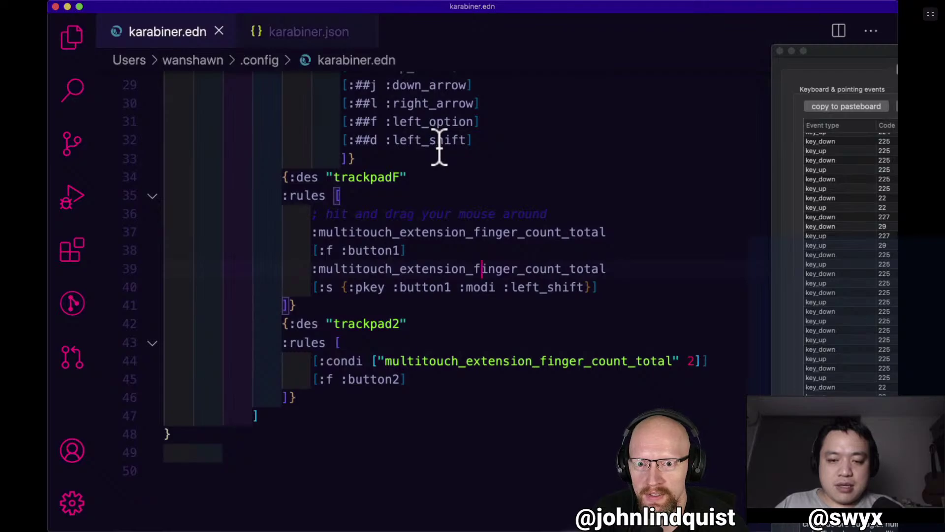
left_click(474, 232)
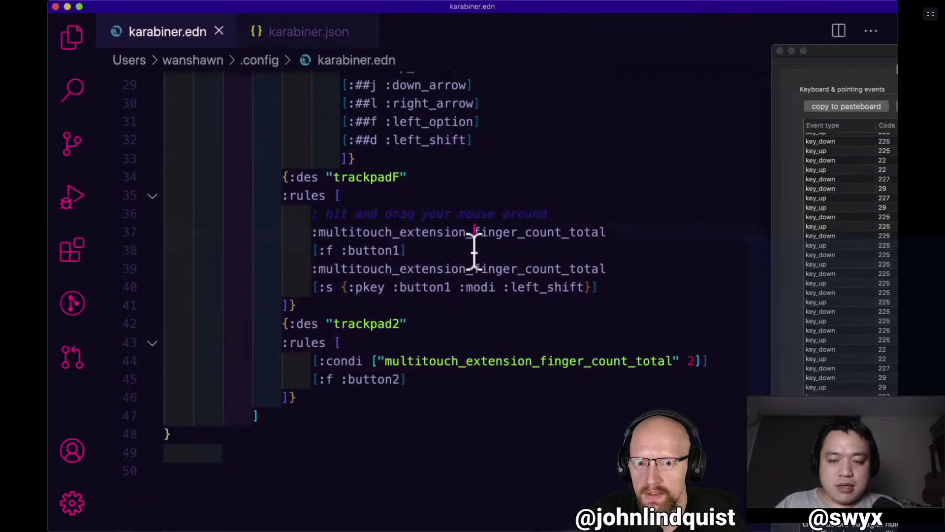
left_click(475, 268, "shift")
left_click(496, 273)
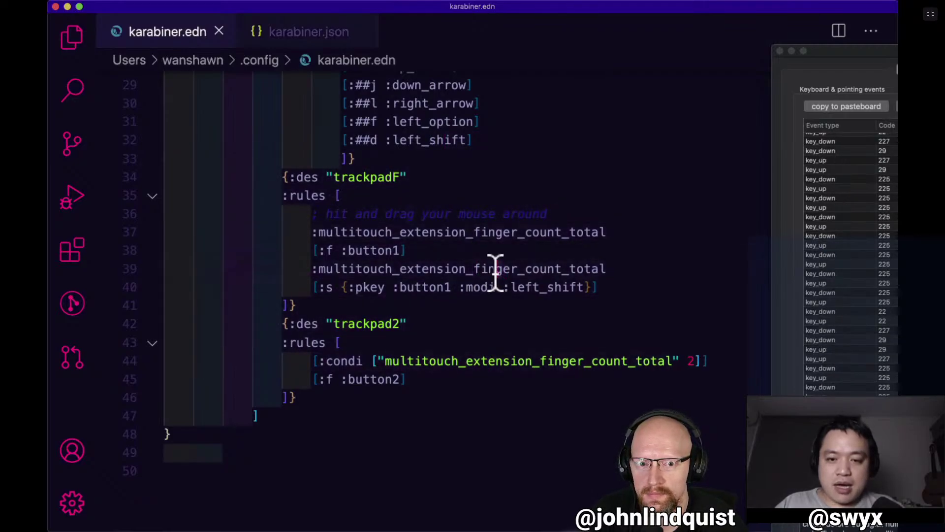
Add the comment "; simulate shift click" below the [:f :button1] rule in trackpadF and save karabiner.edn.
left_click(555, 252)
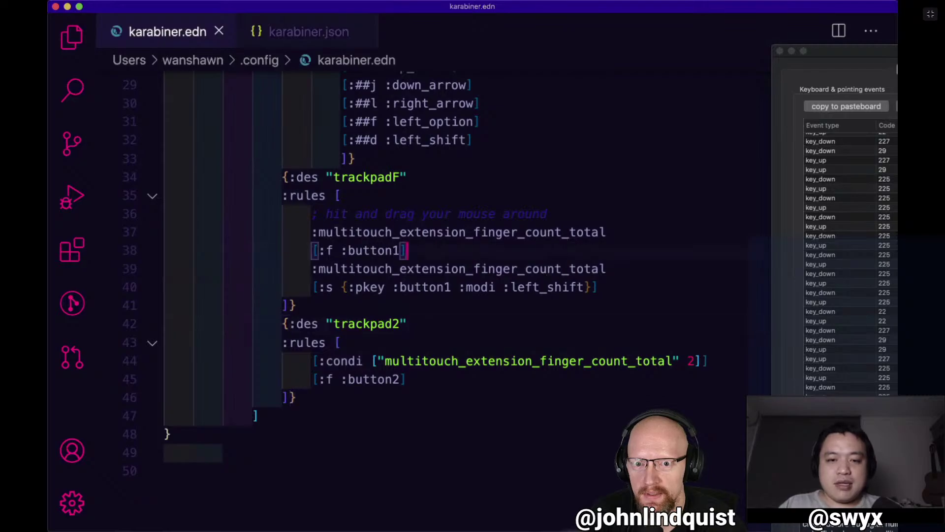
key("Return")
type(";")
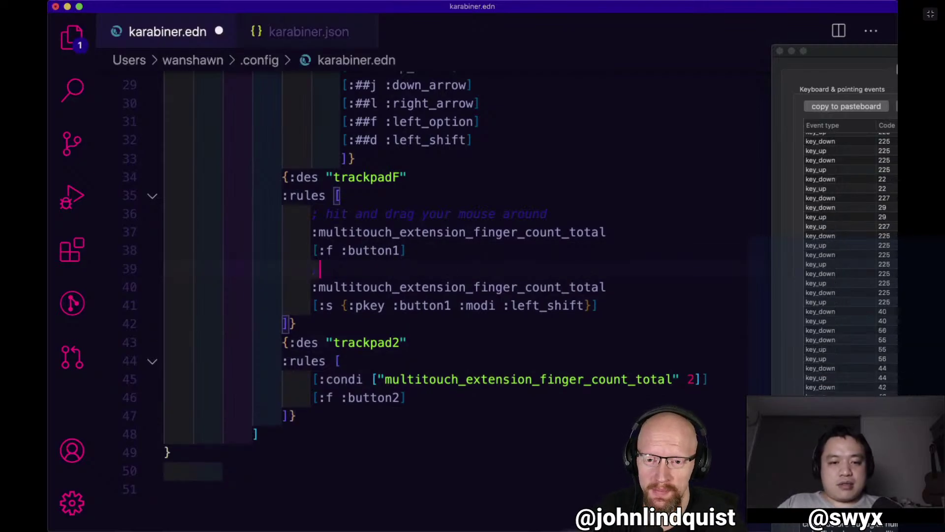
type(" simulate")
left_click(559, 257, "shift")
type("hift")
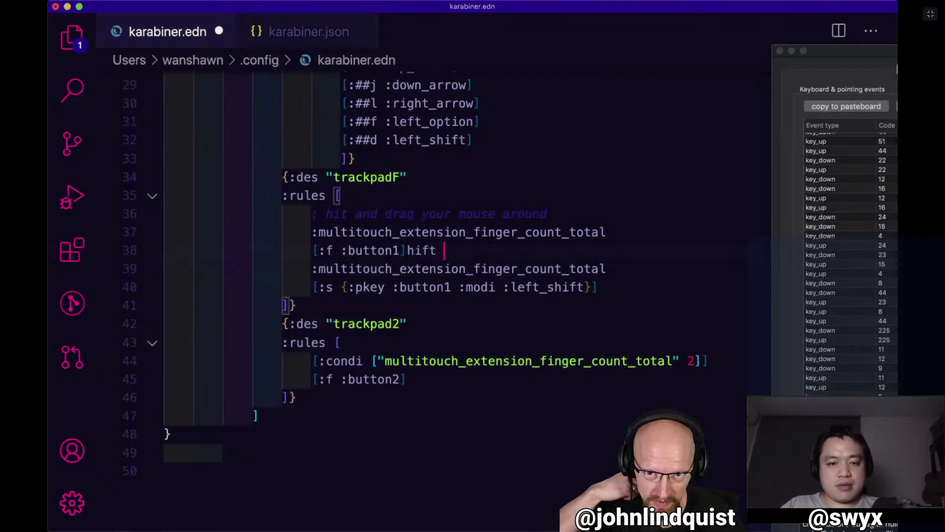
key("super+z")
type("'")
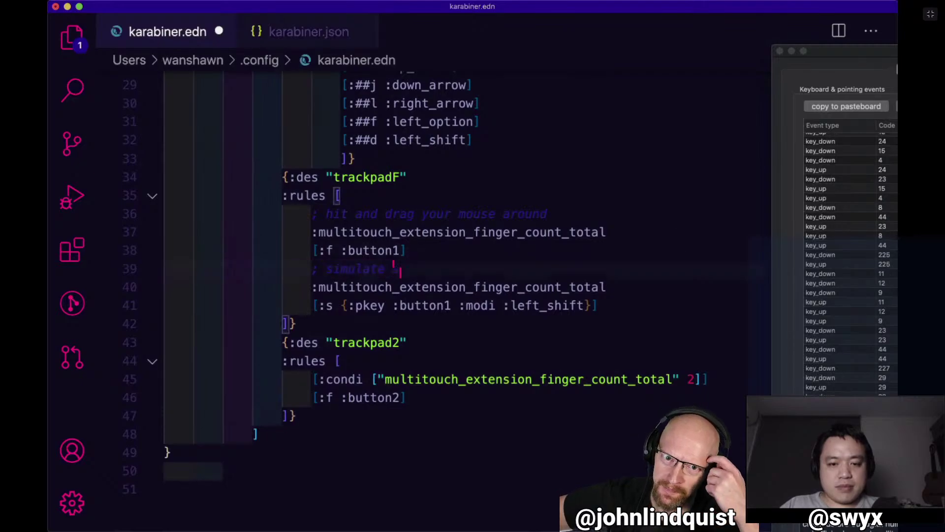
key("BackSpace")
type("shift click")
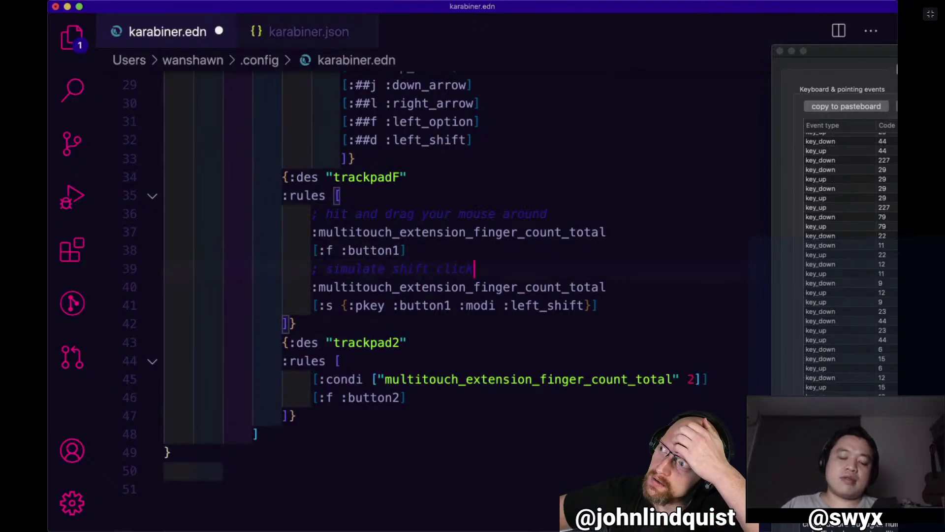
key("Return")
key("BackSpace")
key("BackSpace")
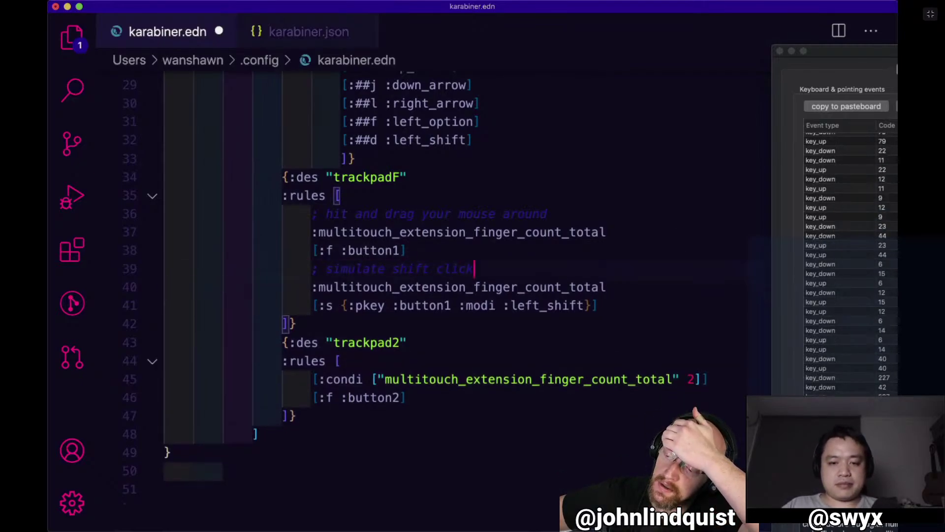
key("super+s")
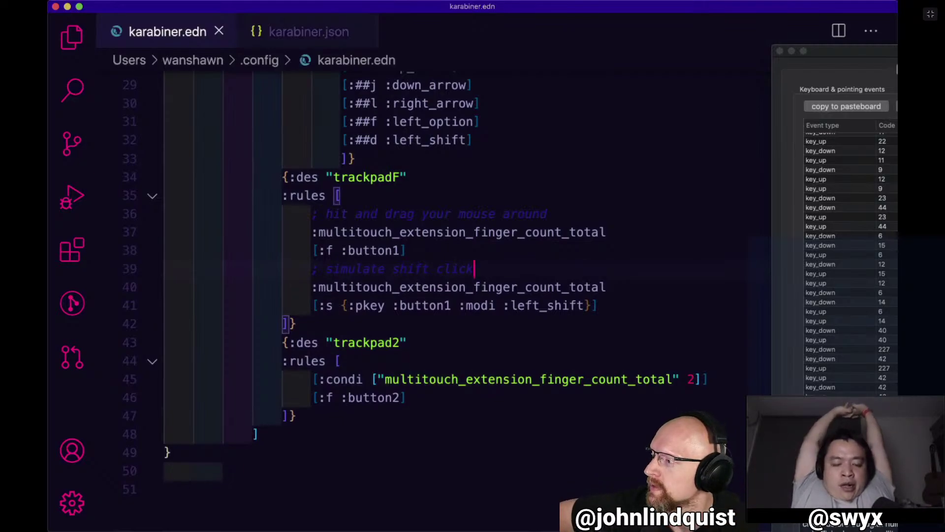
Start a comment line at the beginning of the trackpad2 rules, above the finger count condition.
left_click(660, 359)
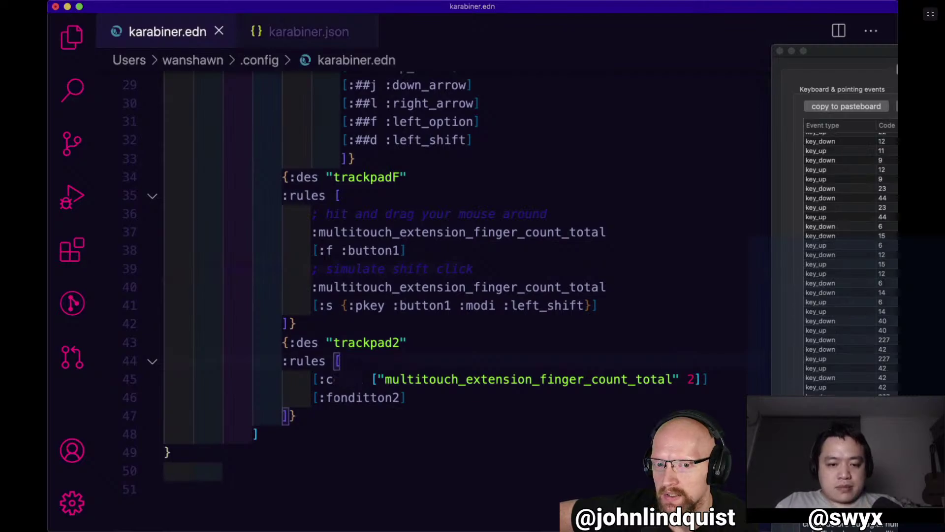
key("Return")
type(";")
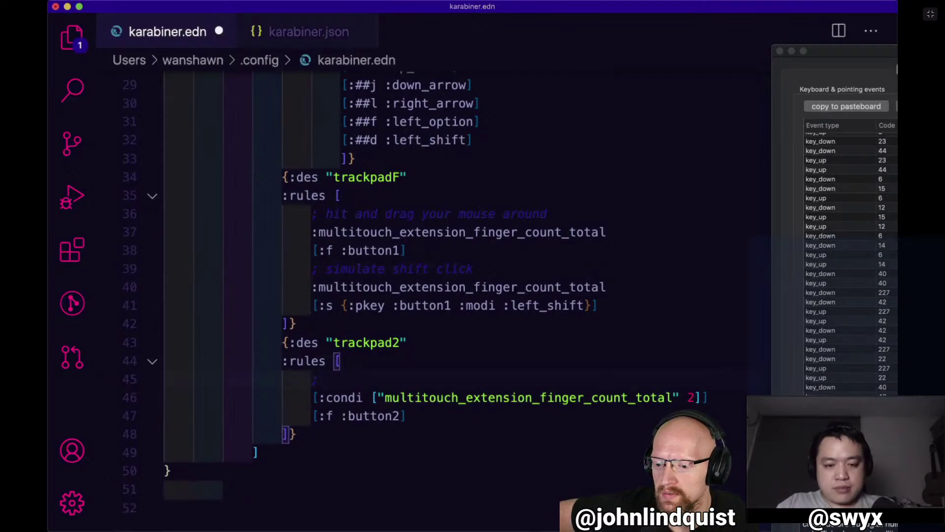
Add the comment "; ideas: = doubleclick - button1 x 2" below the left_shift rule in trackpadF.
left_click(660, 298)
key("Return")
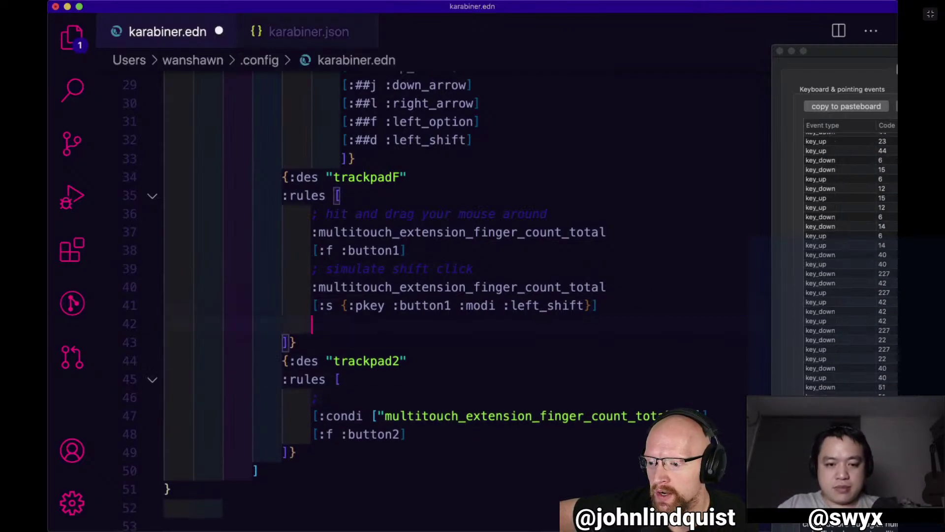
type("; ideas;")
key("BackSpace")
key("BackSpace")
key("BackSpace")
key("BackSpace")
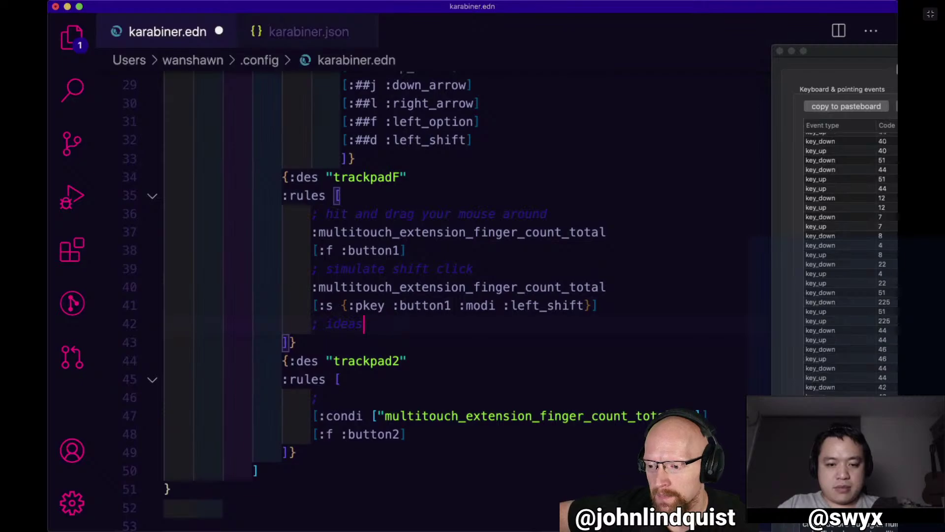
type(": = ")
type("double")
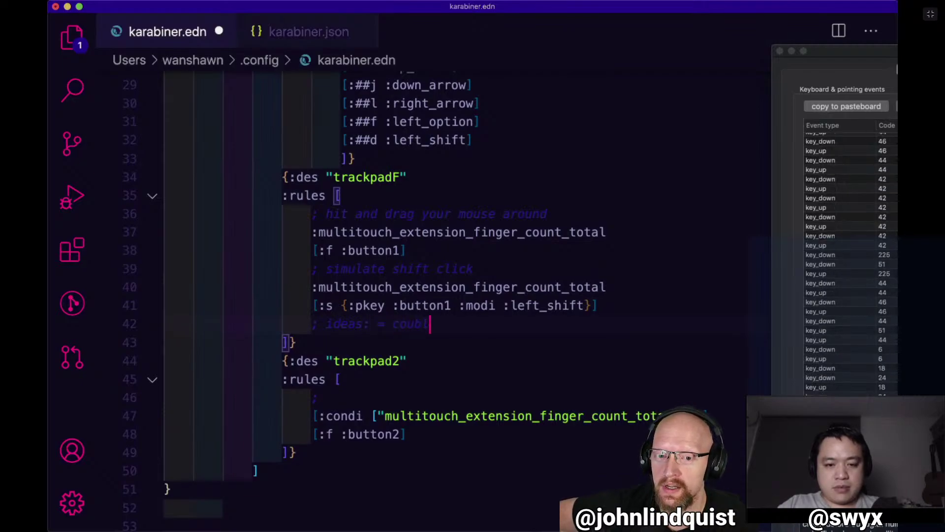
type("click - bu")
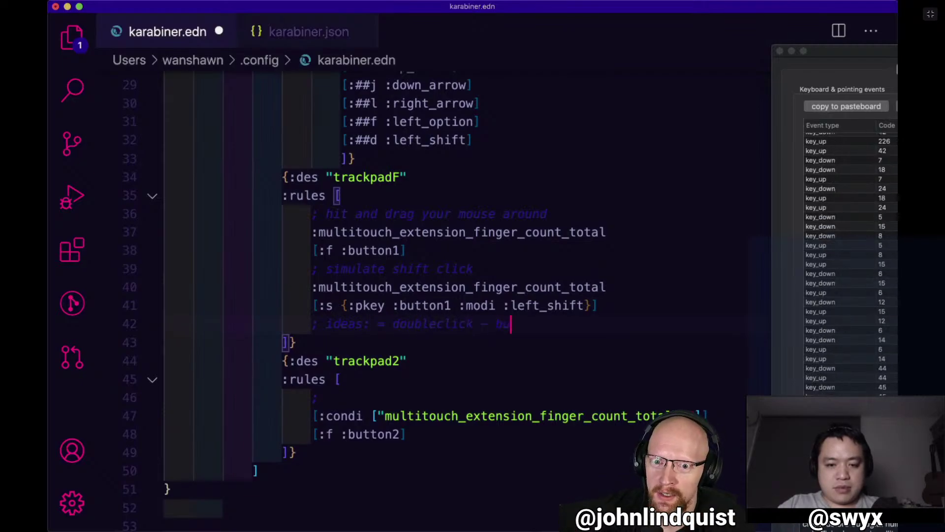
type("tton1 x 2")
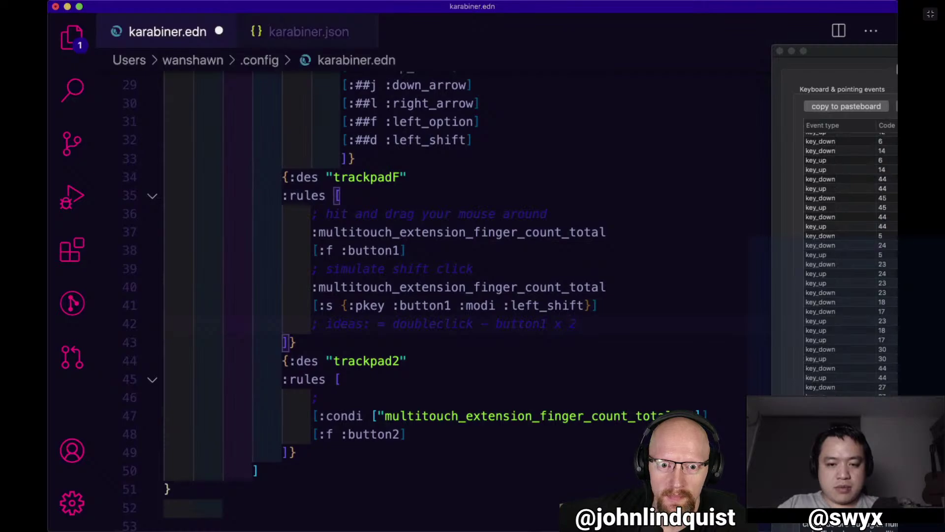
Complete the trackpad2 comment with "2 fingers down" and save karabiner.edn.
left_click(630, 399)
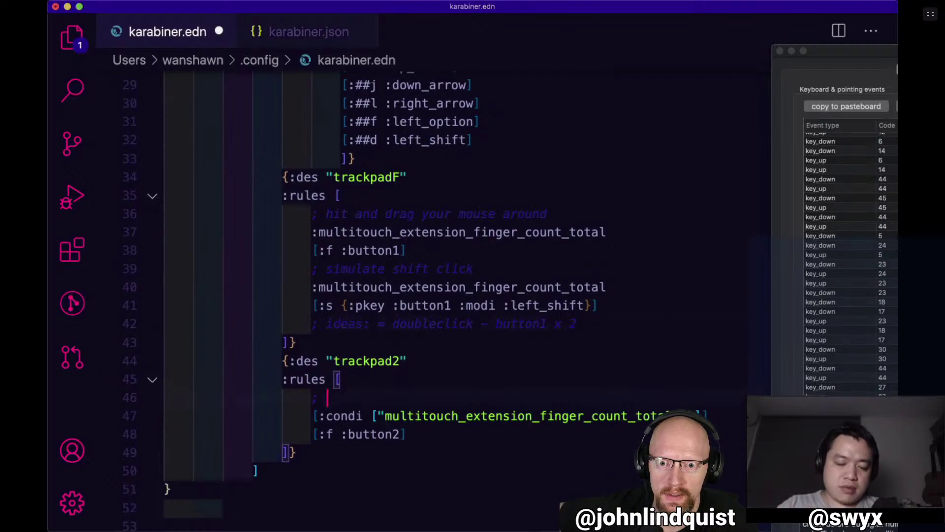
type("2 fingers down")
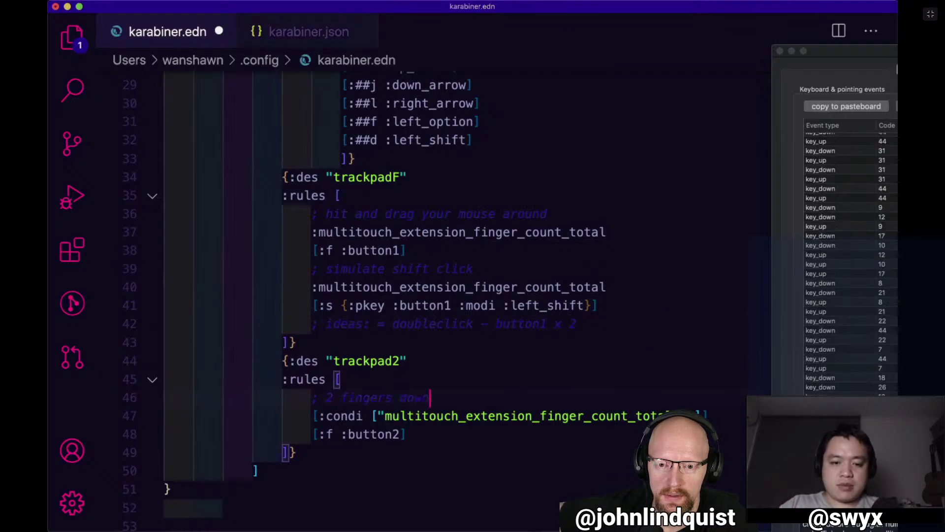
key("super+s")
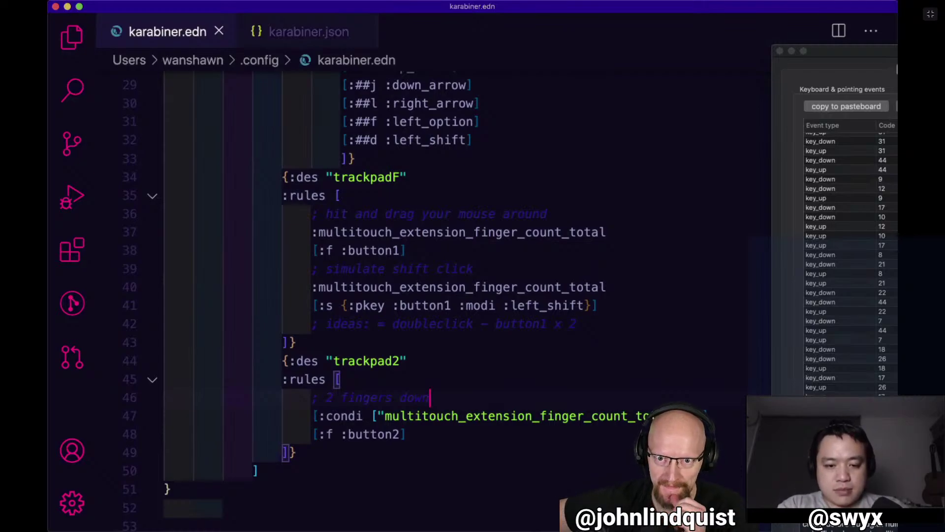
Duplicate the finger count condition and its s left_shift rule, placing the copy below the ideas comment.
left_click(632, 304)
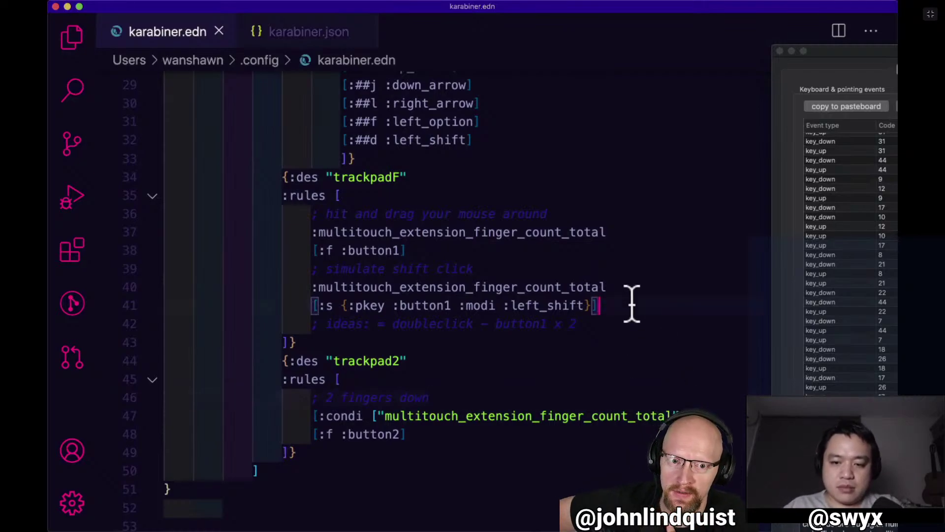
key("Up")
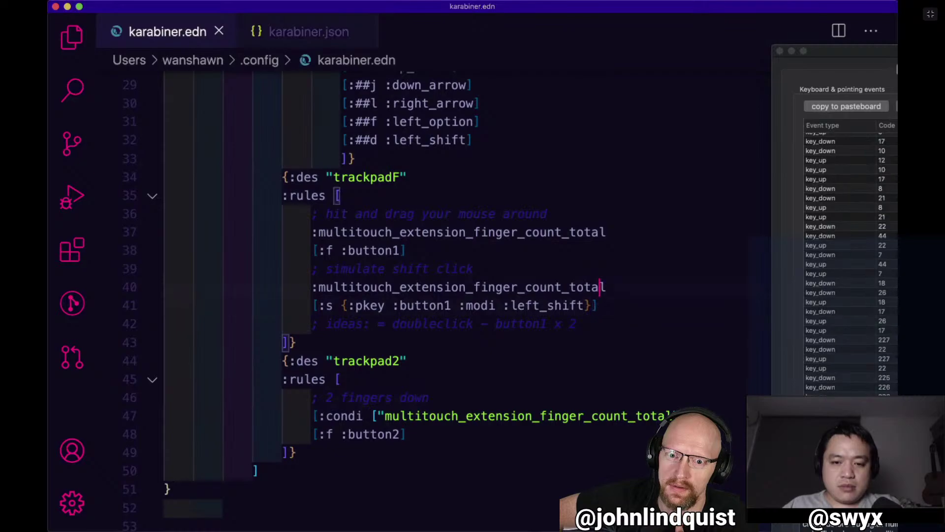
key("shift+Down")
key("alt+shift+Down")
key("alt+Down")
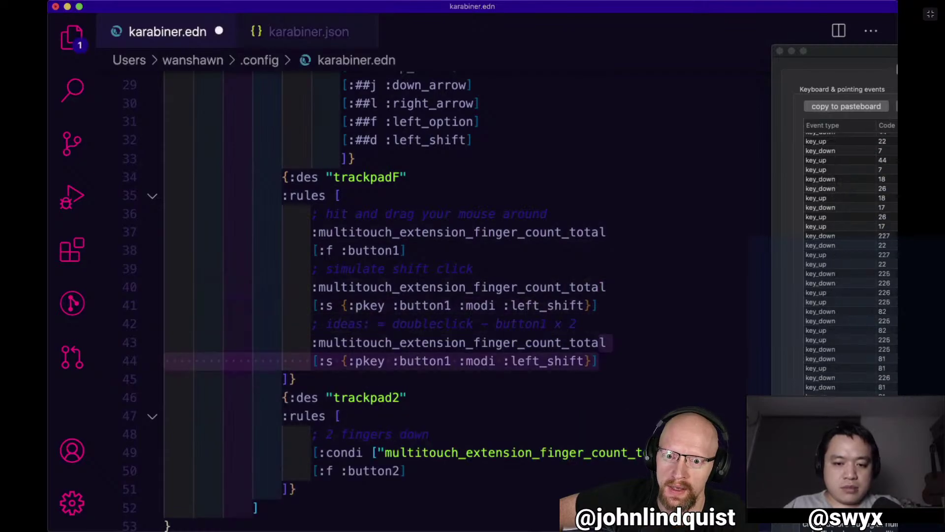
key("Right")
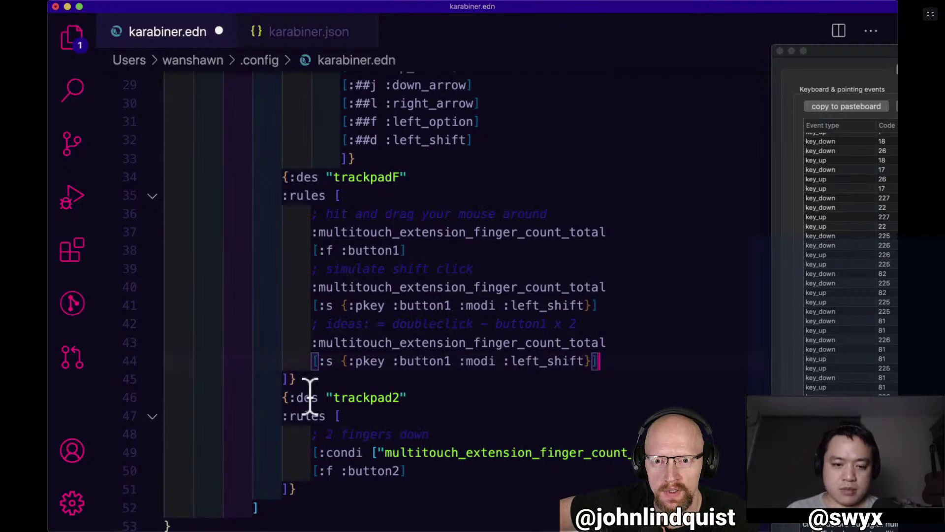
left_click(373, 361)
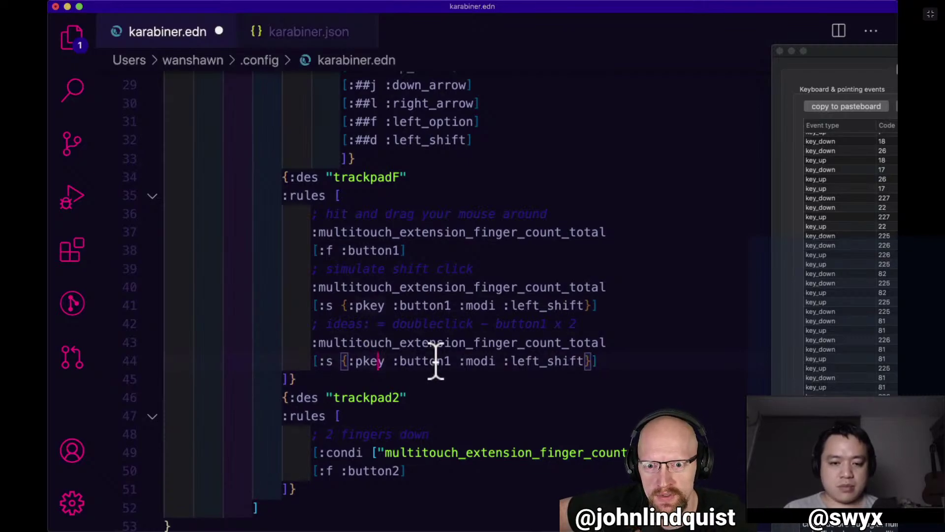
Delete the repeated finger count condition lines above both s rules, keeping only the first condition in trackpadF.
left_click(656, 340)
key("super+BackSpace")
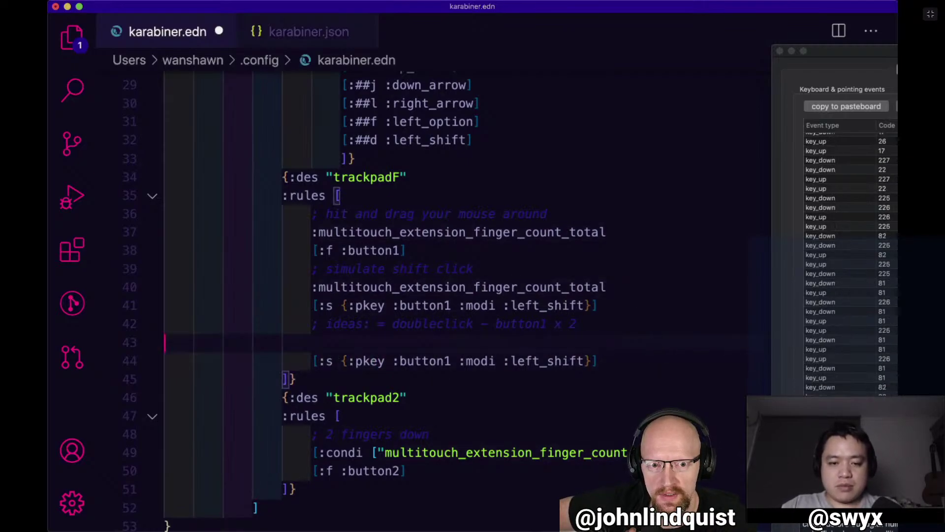
key("BackSpace")
left_click(660, 283)
key("super+BackSpace")
key("BackSpace")
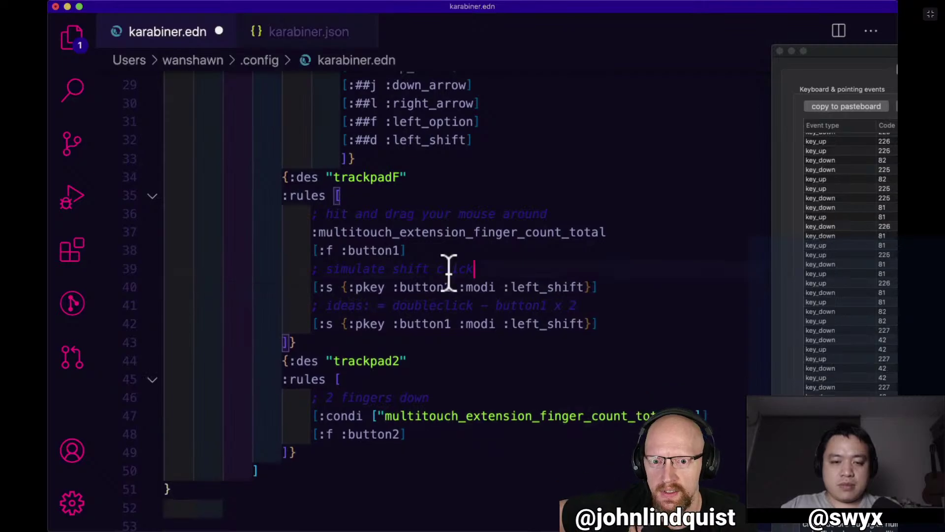
Indent the f and s rules with their comments one level under the remaining trackpadF condition.
left_click_drag(360, 266, 372, 325)
key("Tab")
left_click(510, 355)
left_click(660, 307)
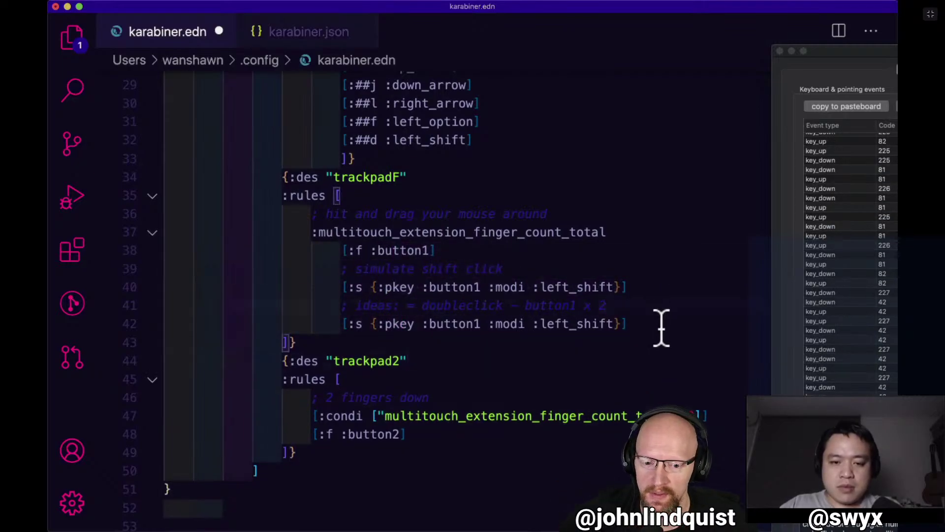
Set the trigger key of the duplicated rule below the ideas comment to c.
left_click(373, 324)
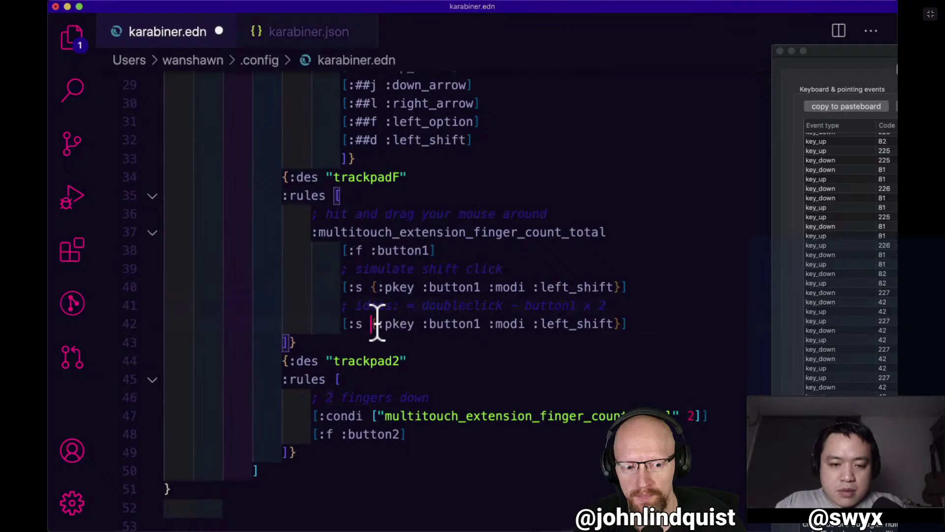
key("Left")
key("BackSpace")
type("c")
key("Right")
key("Right")
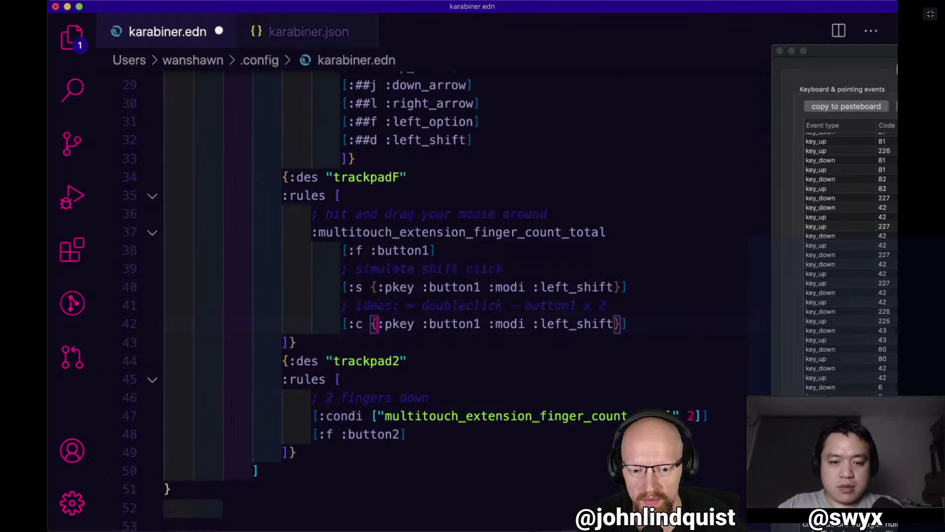
Replace the c rule's button1 left_shift mapping with an empty pair of curly braces.
key("Left")
key("super+shift+Right")
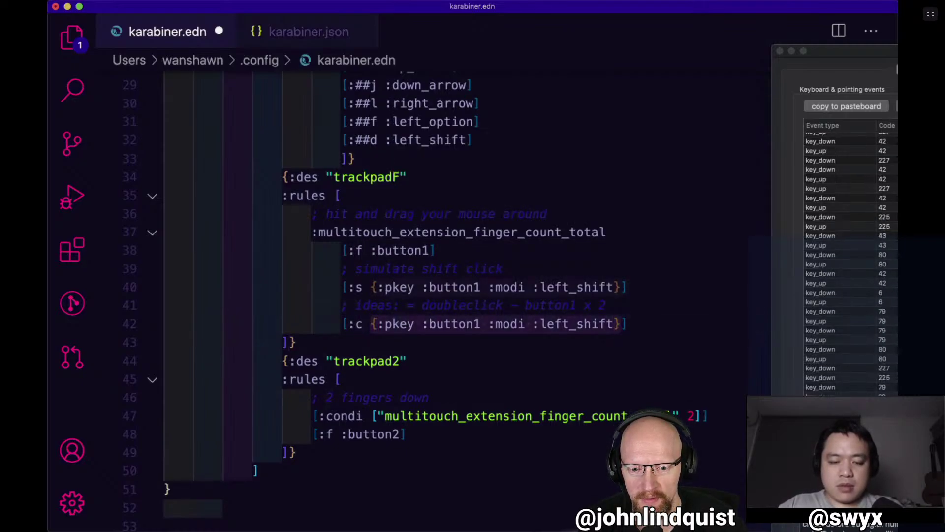
key("BackSpace")
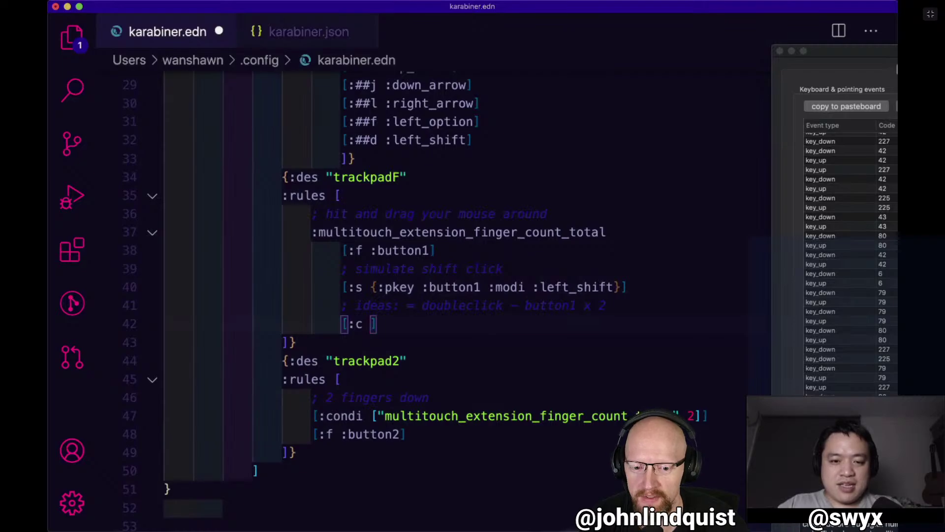
key("Left")
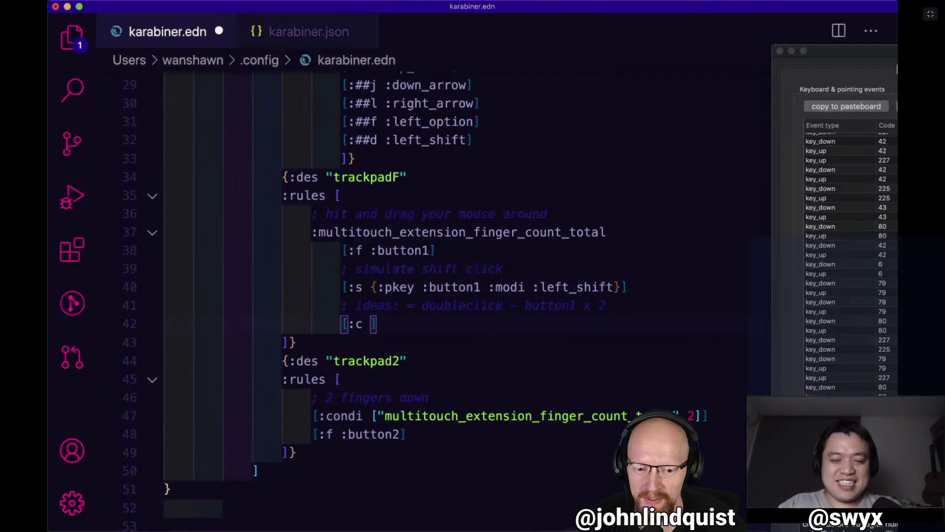
type("{")
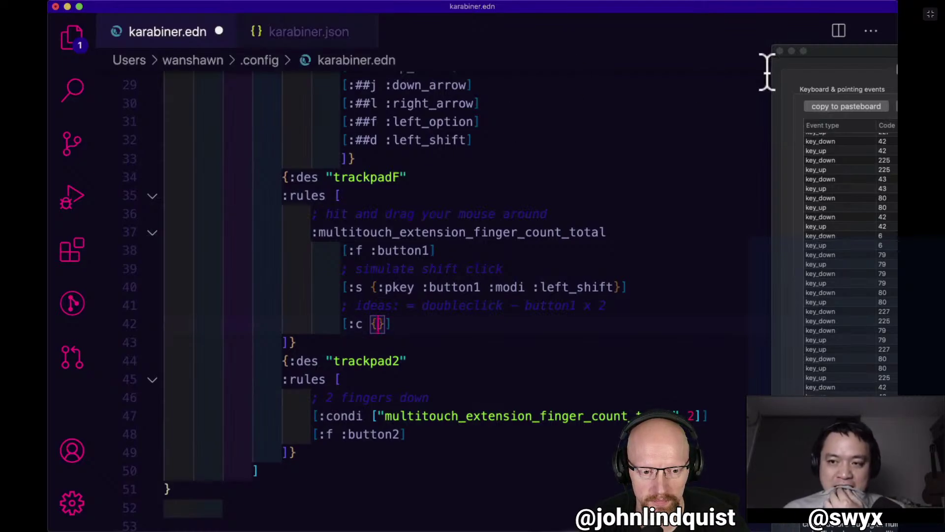
Move the event viewer window further into view and scroll its event log to the latest entries.
left_click_drag(841, 51, 817, 70)
scroll(818, 171, "down", 10)
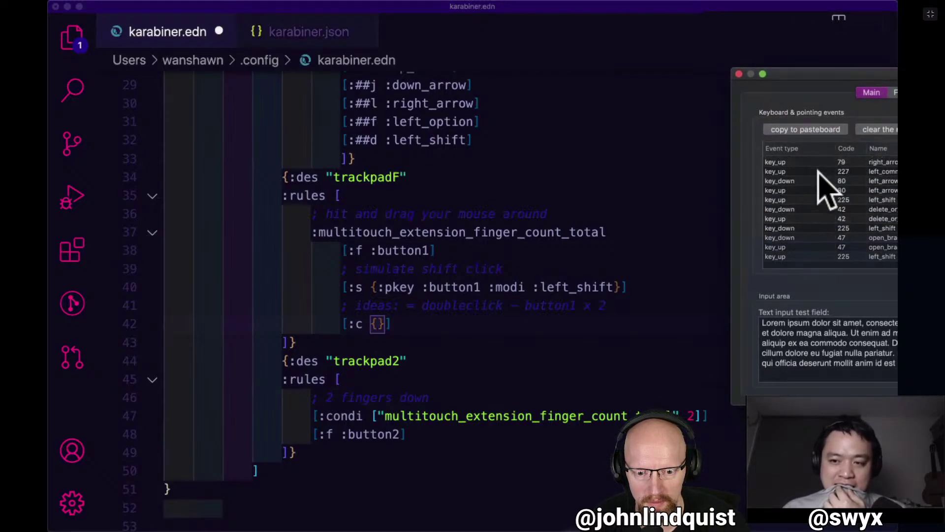
Remove the empty curly braces from the c rule, leaving its mapping blank.
left_click(543, 323)
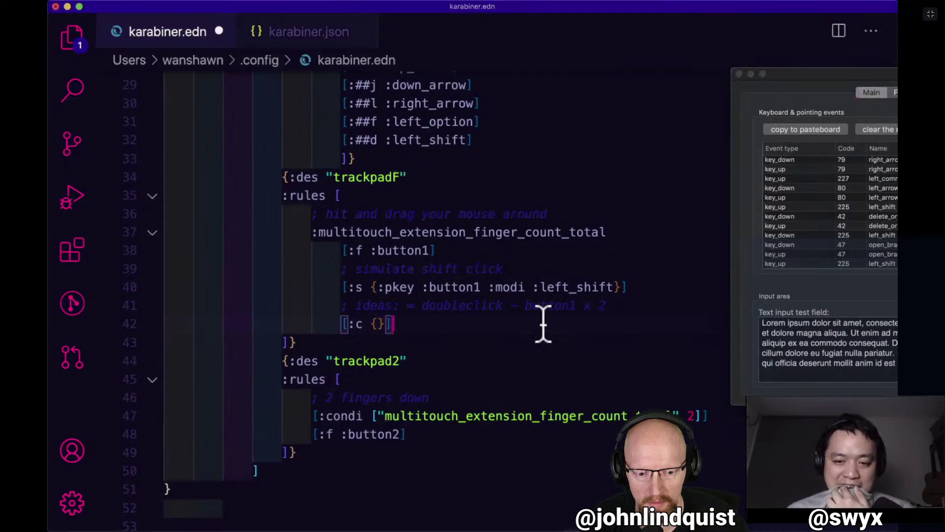
key("Left")
key("Left")
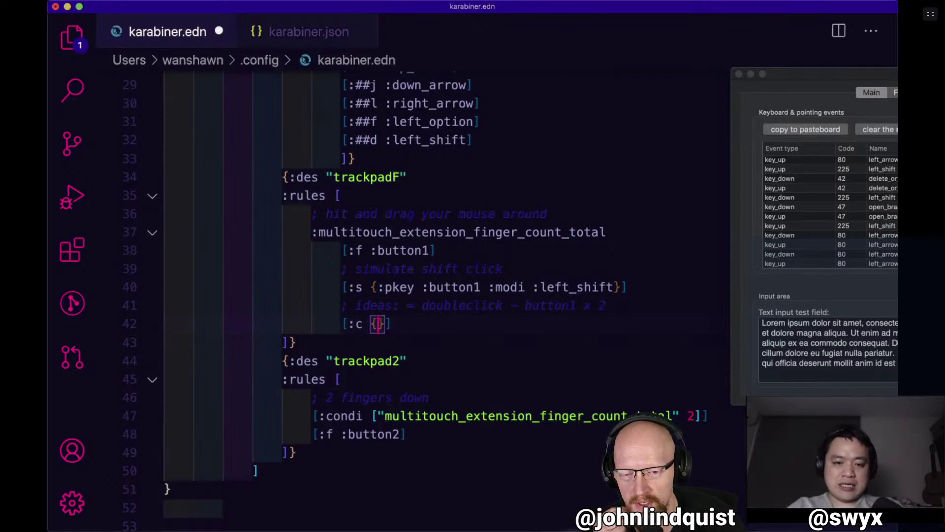
key("BackSpace")
type("[")
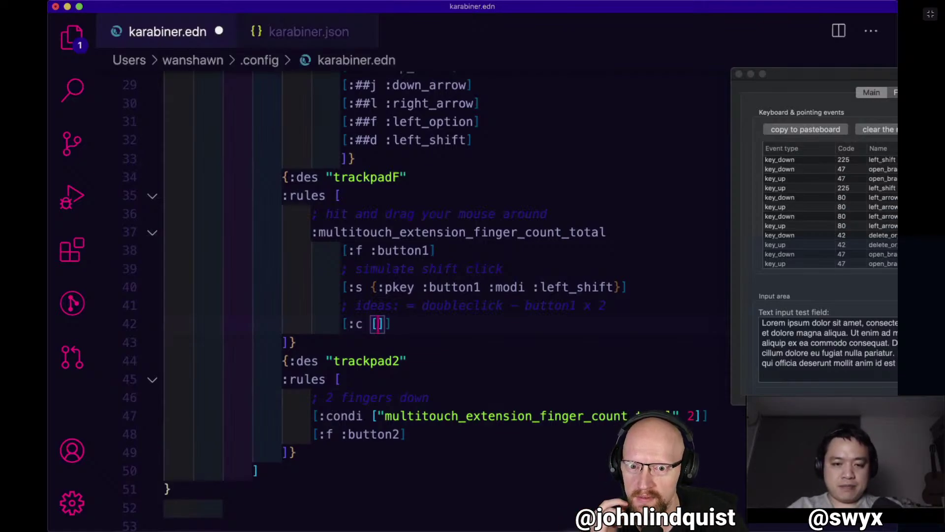
key("BackSpace")
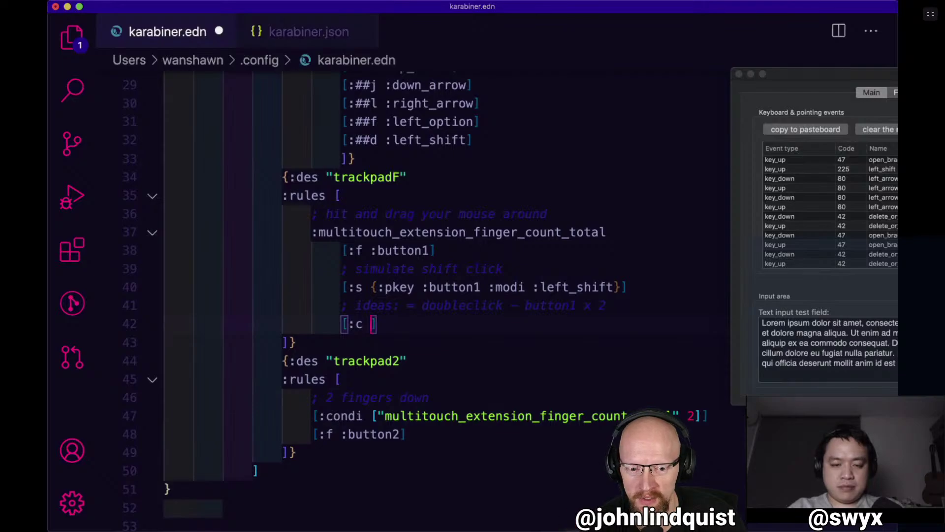
Map the c rule to :!Cc and save karabiner.edn.
type(":")
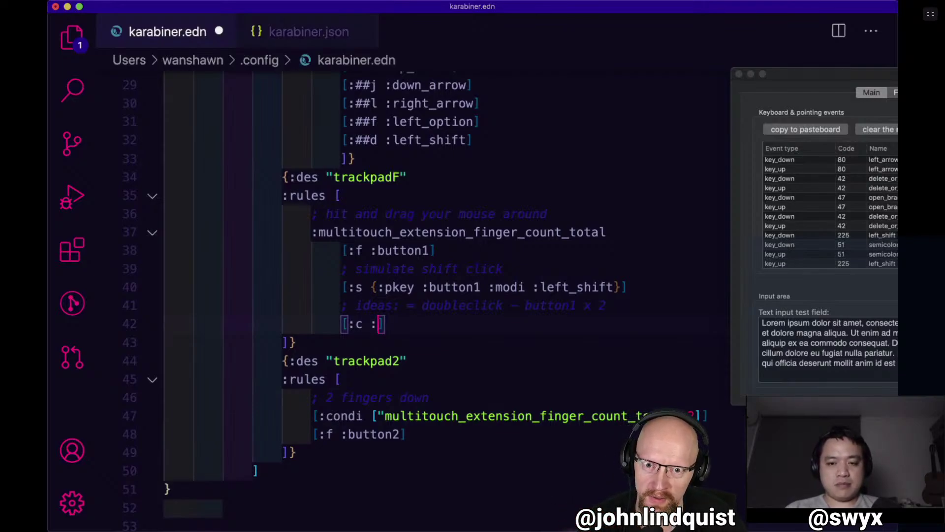
type("!")
scroll(499, 331, "up", 5)
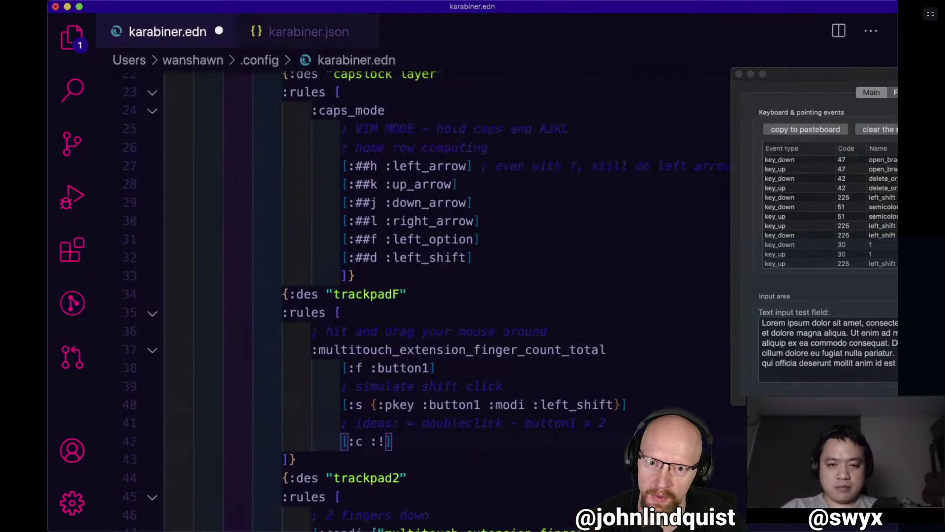
scroll(499, 331, "down", 5)
type("C")
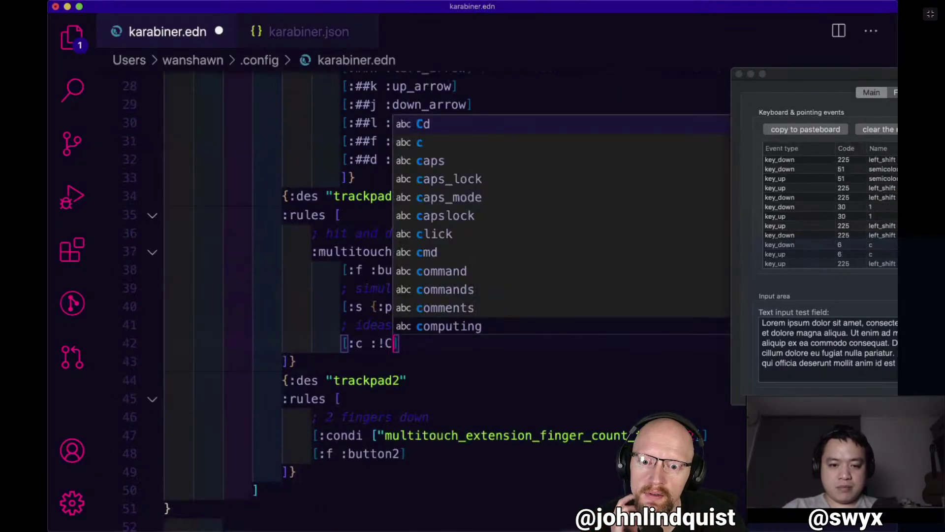
type("c")
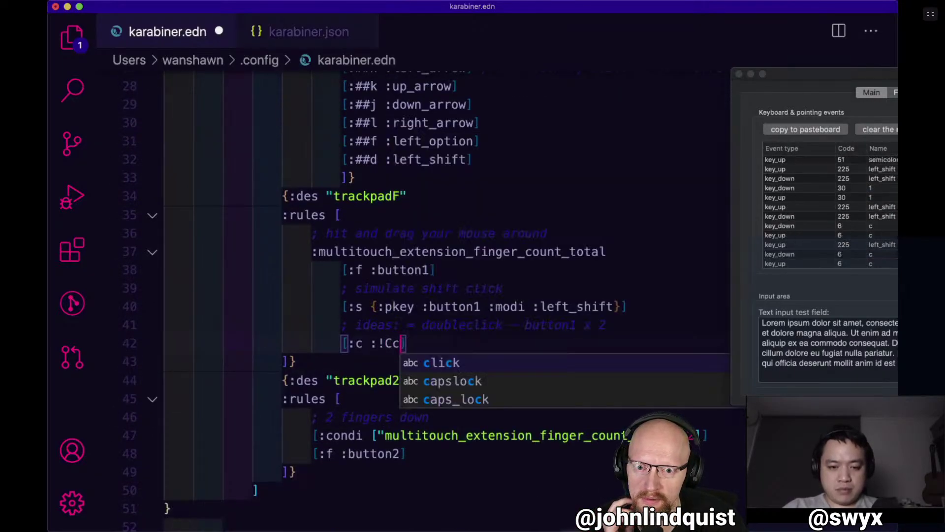
left_click(481, 323)
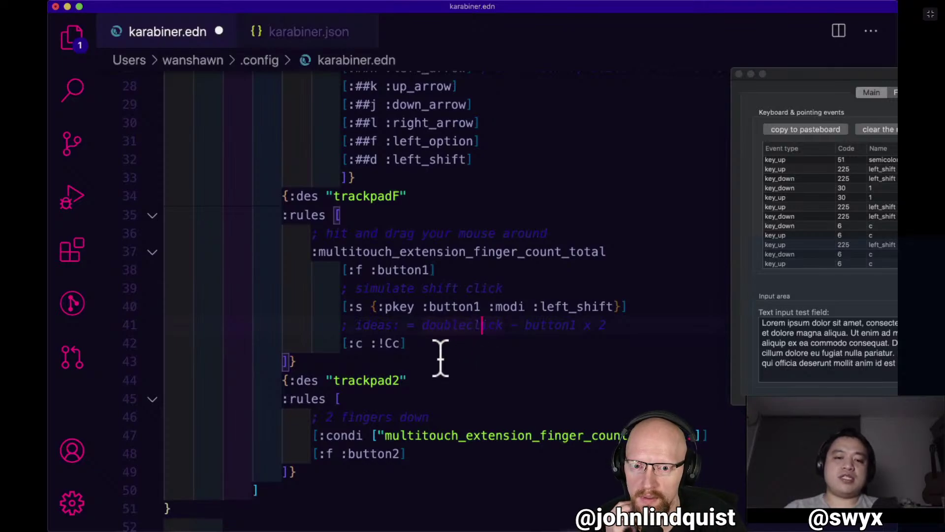
key("super+s")
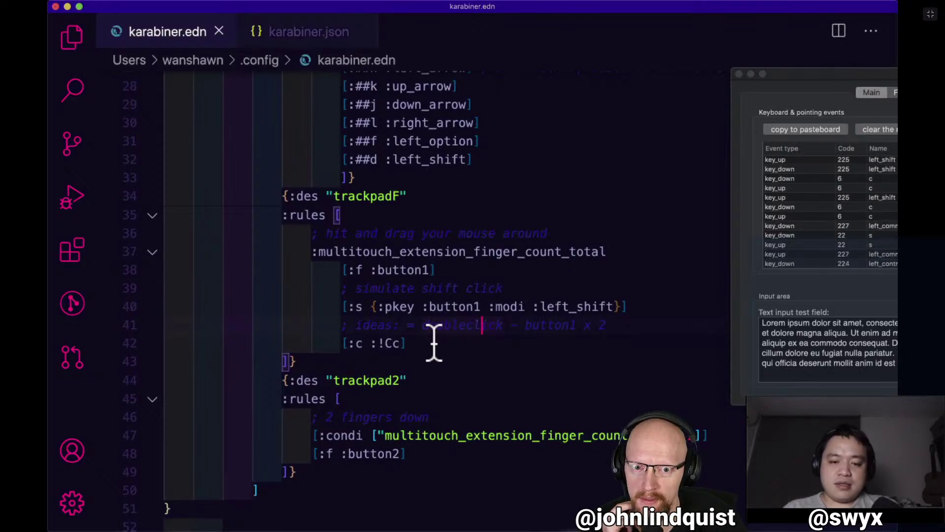
key("ctrl+grave")
key("ctrl+grave")
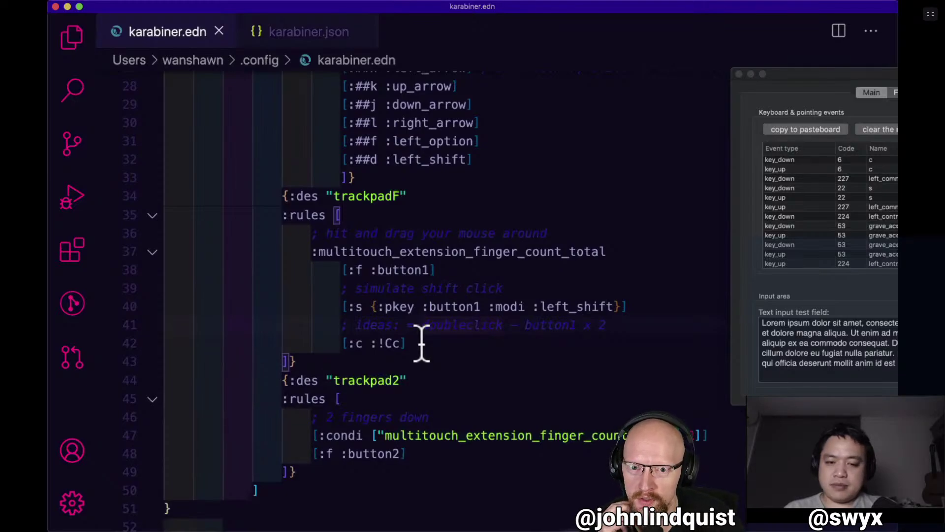
Test the trackpad rules by extending a selection from line 39 to line 30, copying it and opening the clipboard history.
left_click_drag(421, 343, 283, 196)
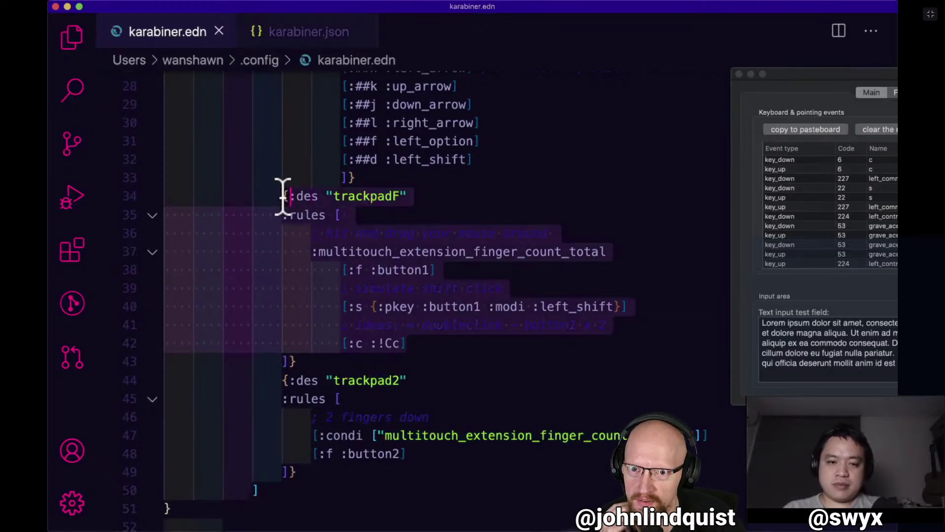
left_click(467, 291)
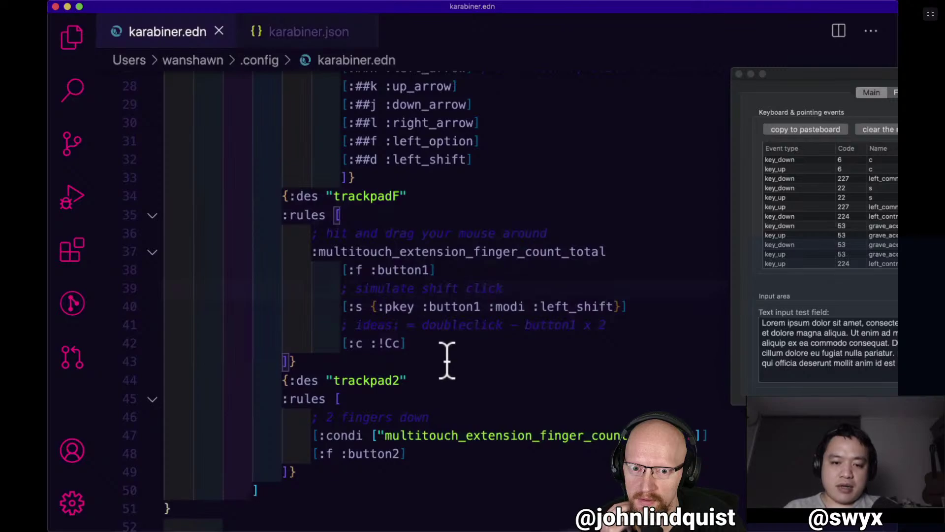
left_click(400, 123, "shift")
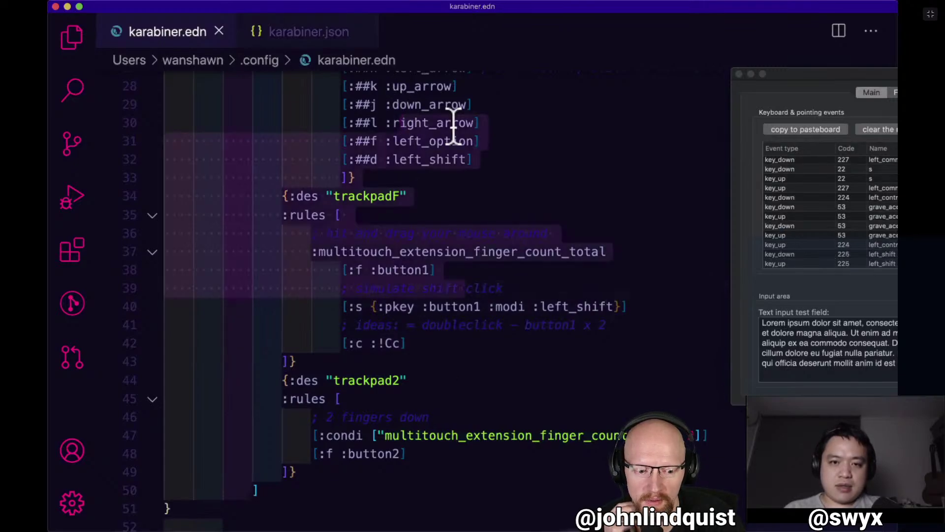
key("super+c")
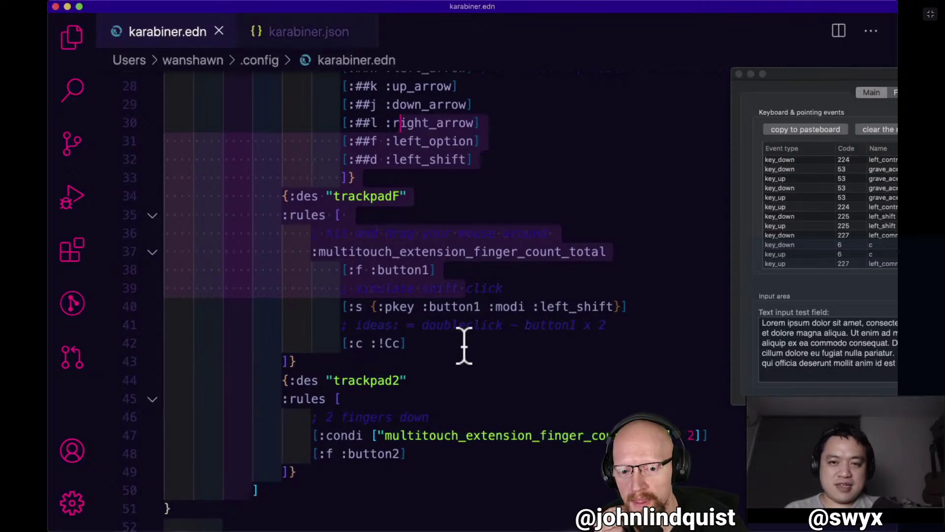
key("super+shift+v")
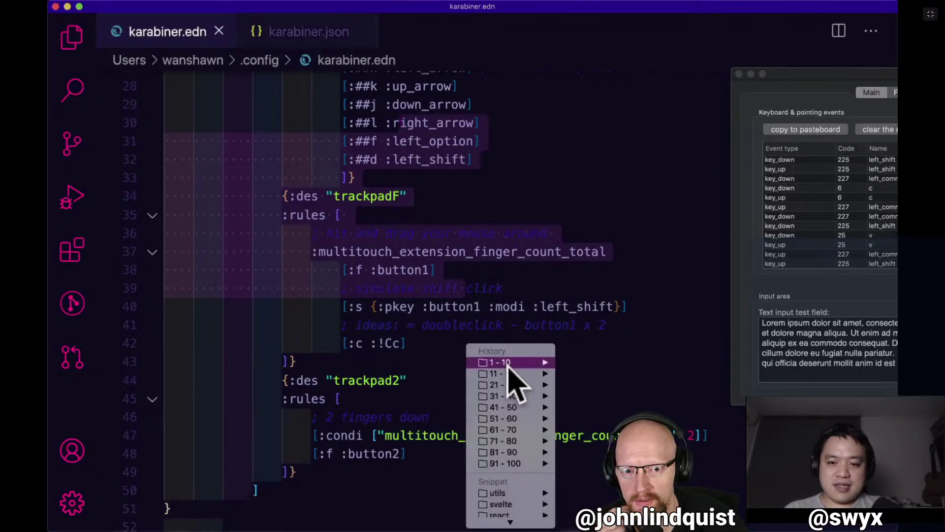
mouse_move(507, 362)
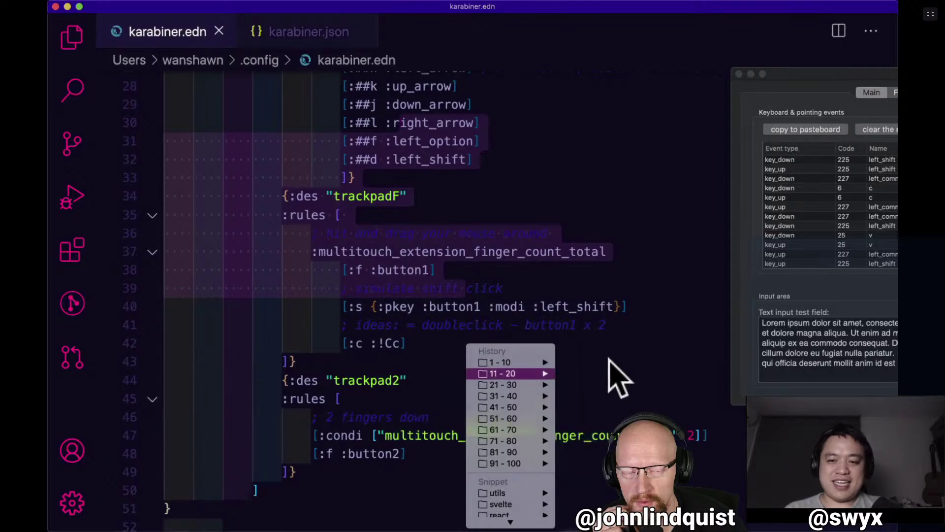
left_click(538, 269)
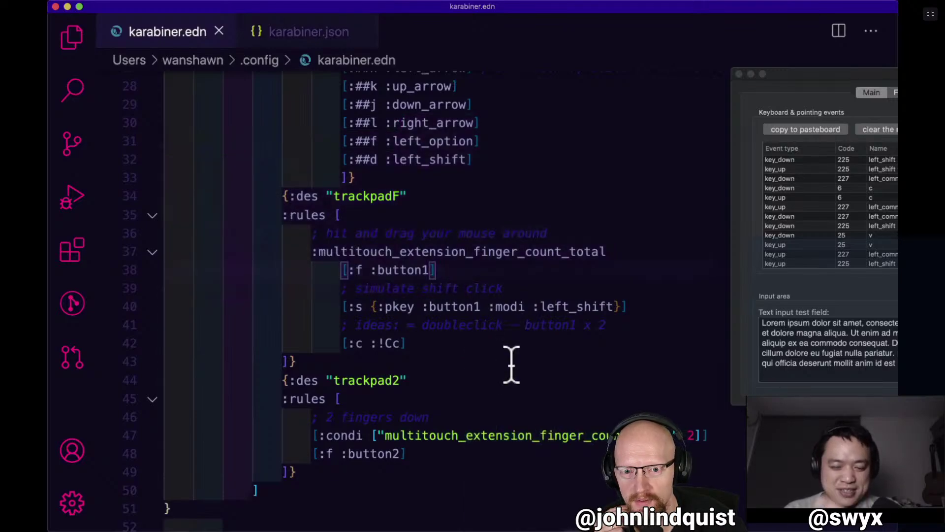
Test the shift-click and copy rules by selecting and copying the whole trackpadF block.
left_click(422, 345)
left_click(359, 361)
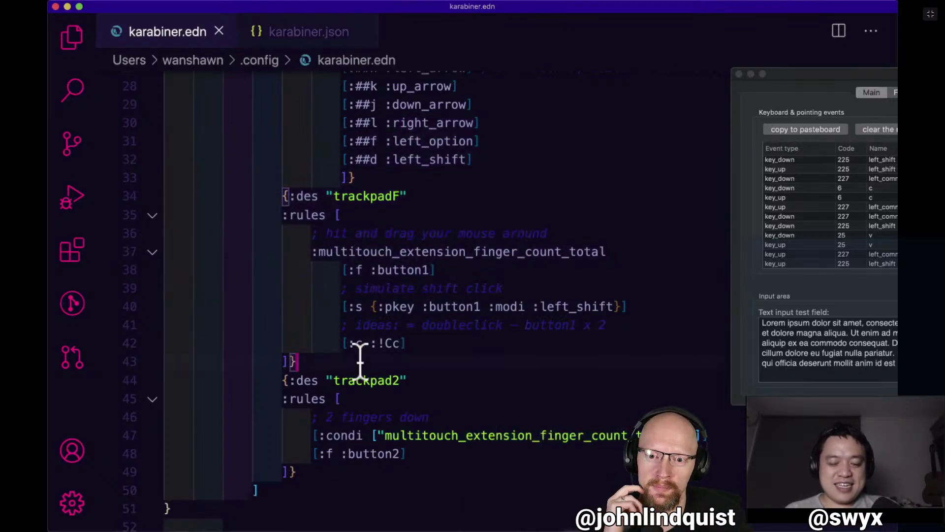
left_click(283, 196, "shift")
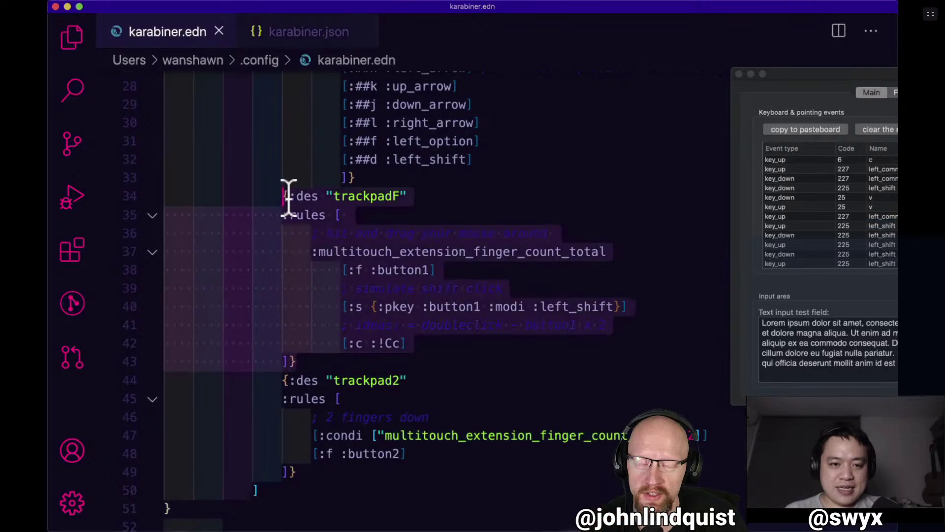
key("super+c")
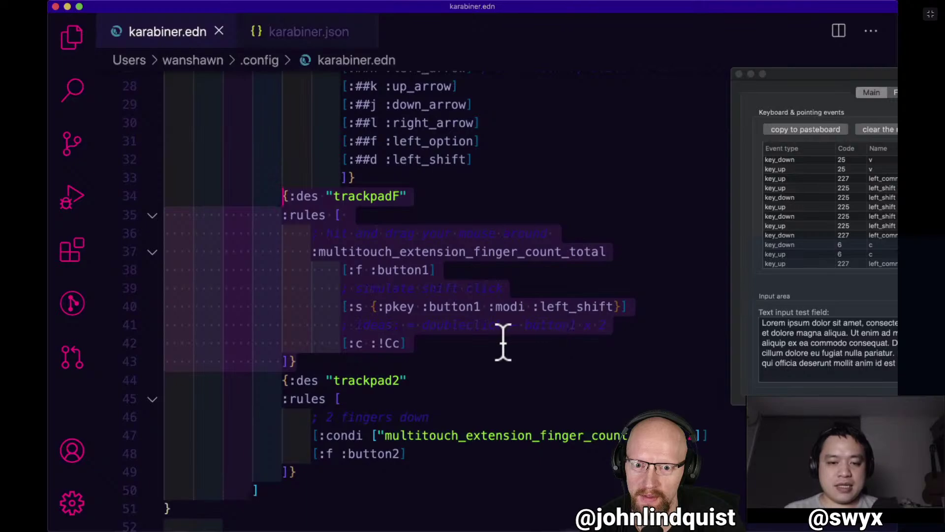
left_click(524, 343)
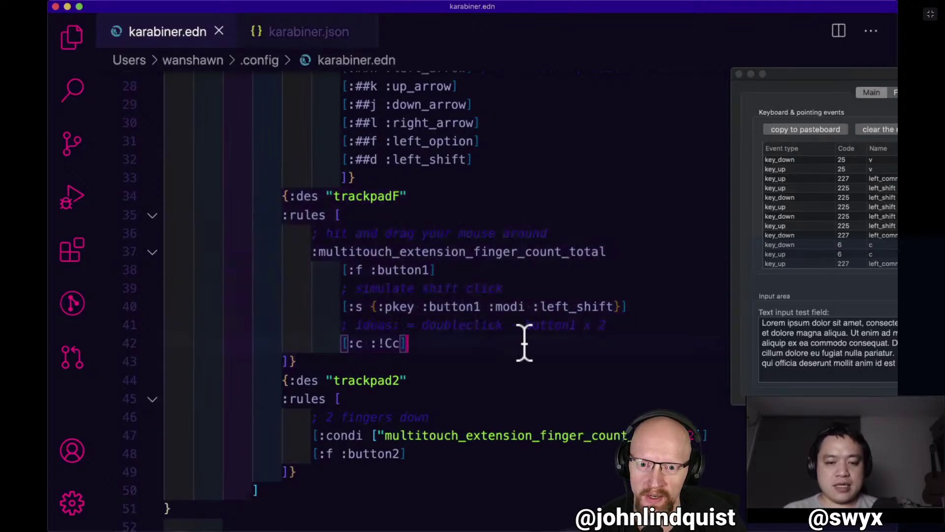
Move the c rule above the ideas comment and duplicate it below with p as the trigger key.
key("alt+Up")
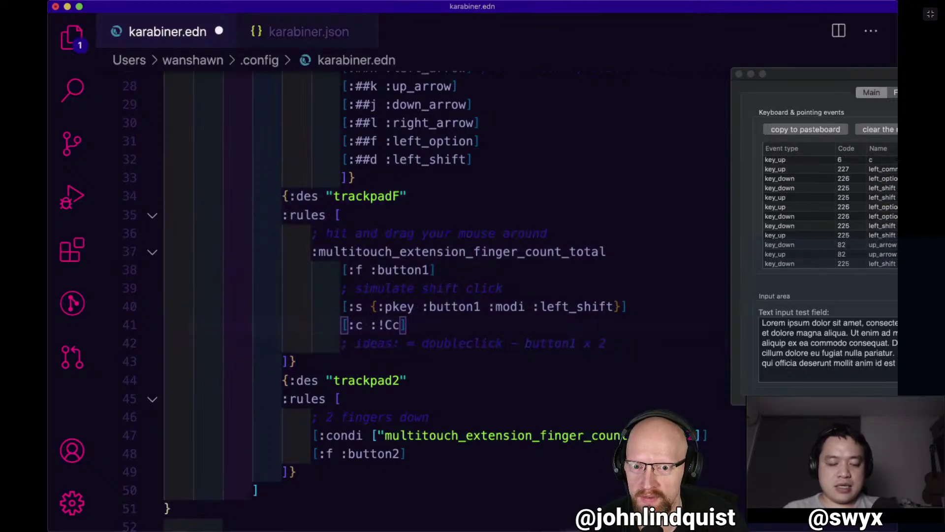
key("shift+alt+Down")
key("alt+Left")
key("alt+Left")
key("Left")
key("BackSpace")
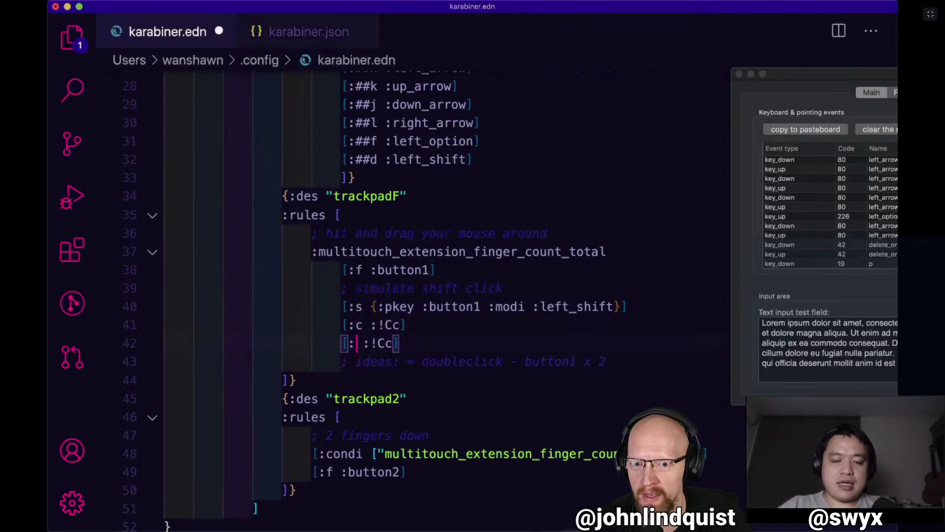
type("p")
Change the p rule's mapping to :!Cv and save the file.
key("super+Right")
key("Left")
key("BackSpace")
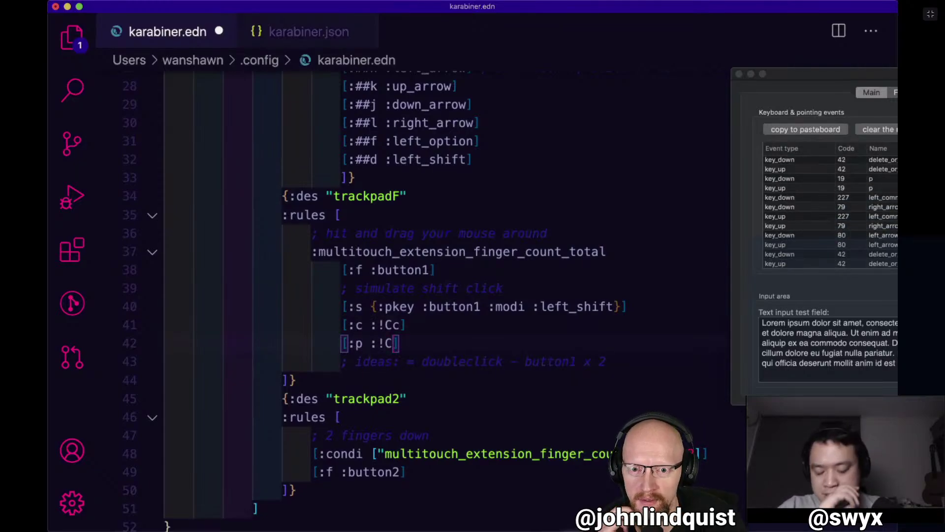
type("v")
key("super+s")
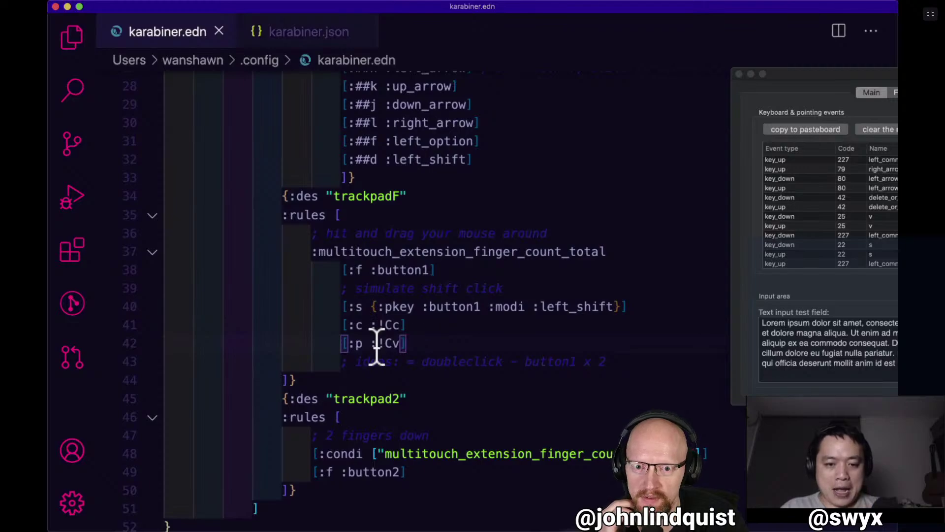
Copy the p rule together with its preceding line break to try out the copy rule.
key("shift")
left_click(343, 343, "shift")
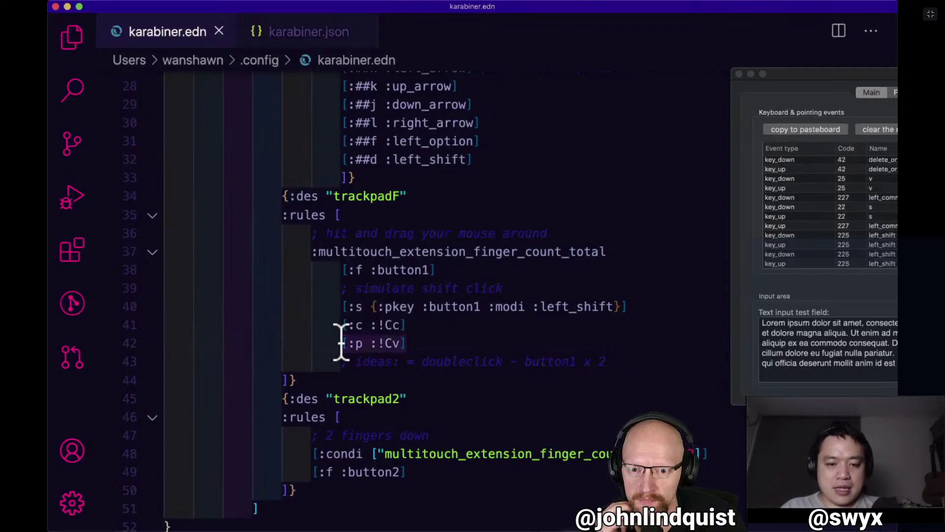
key("super+c")
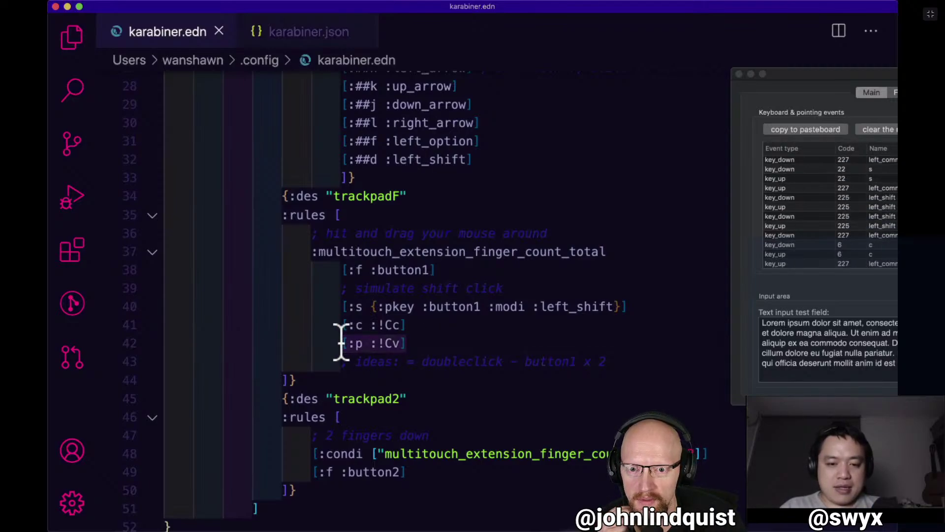
left_click(416, 343)
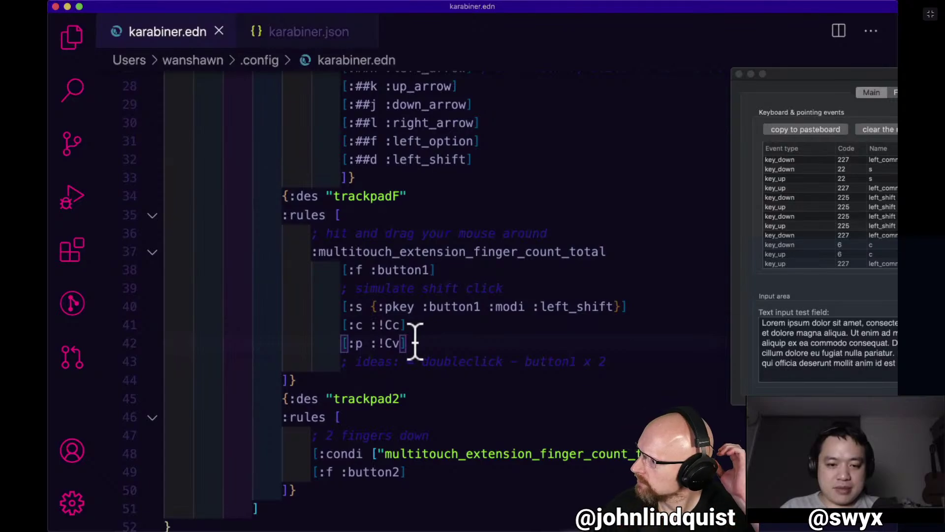
key("shift")
left_click(413, 325, "shift")
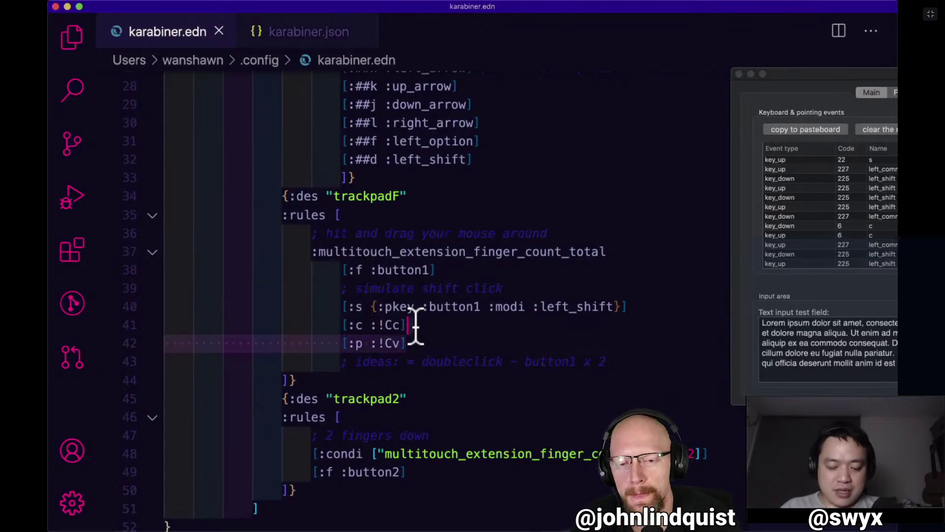
key("super+c")
Test pasting by inserting five copies of the p rule beneath it and deleting them again.
left_click(420, 343)
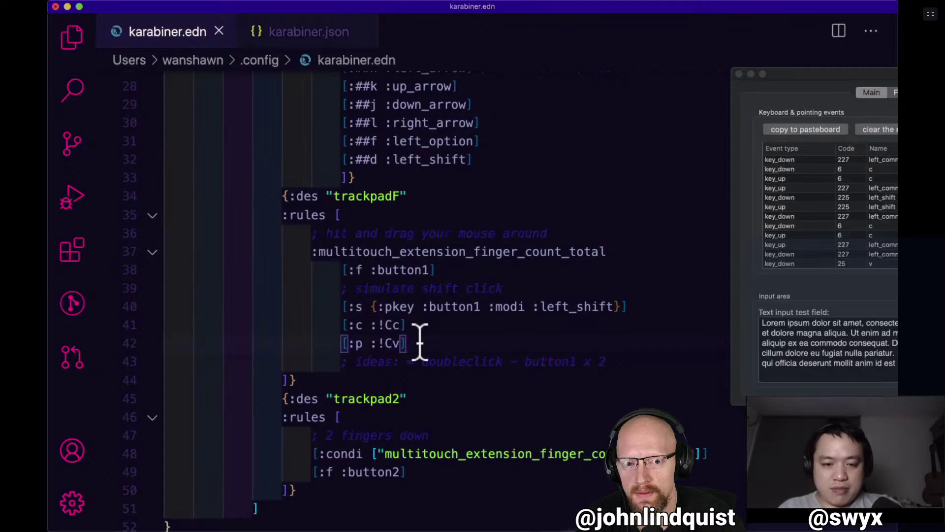
key("super+v")
key("super+v")
key("super+v")
key("super+v")
key("super+v")
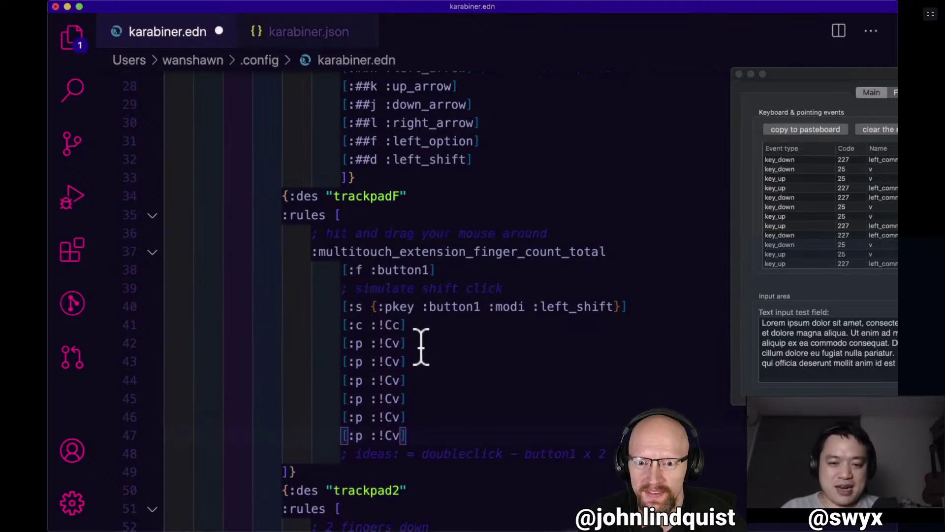
left_click(421, 344, "shift")
key("BackSpace")
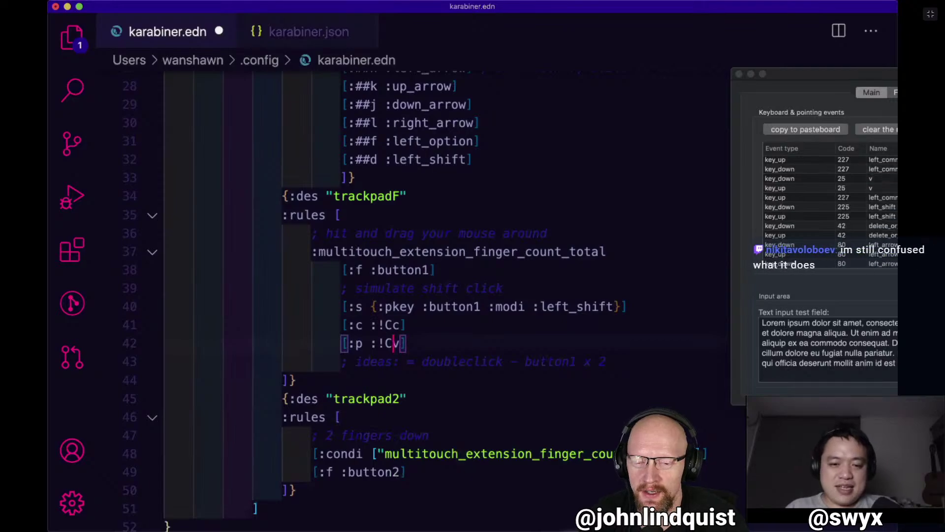
Change the :!Cv rule's trigger key from p to v and save the file.
key("Left")
key("Left")
key("Left")
key("Left")
key("Left")
key("Left")
key("BackSpace")
type("v")
key("super+s")
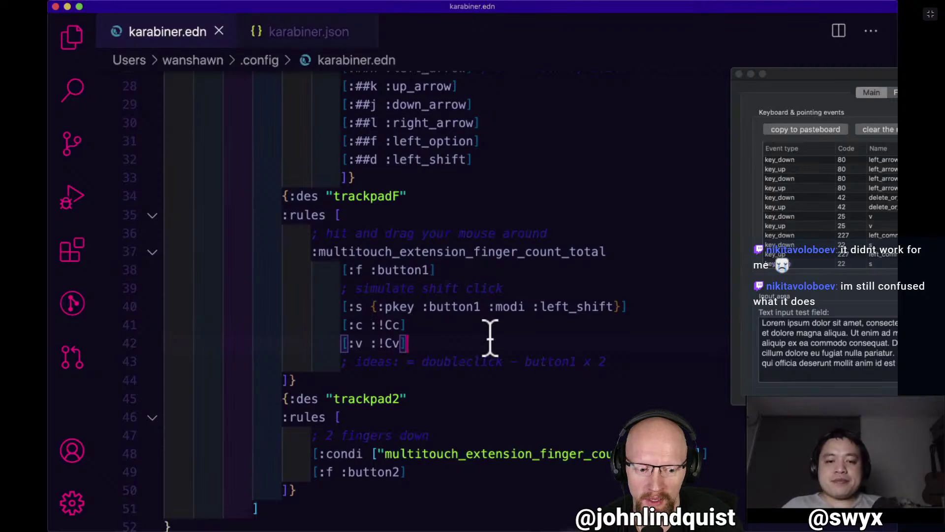
Add the comment "; one finger copy and paste" on its own line above the c rule in trackpadF.
left_click(632, 310)
key("Return")
type("; ")
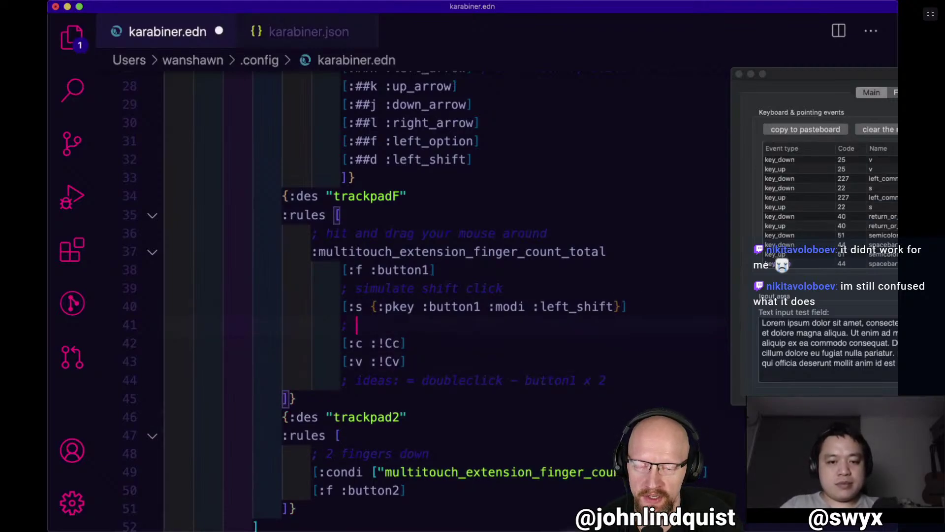
type("one fing")
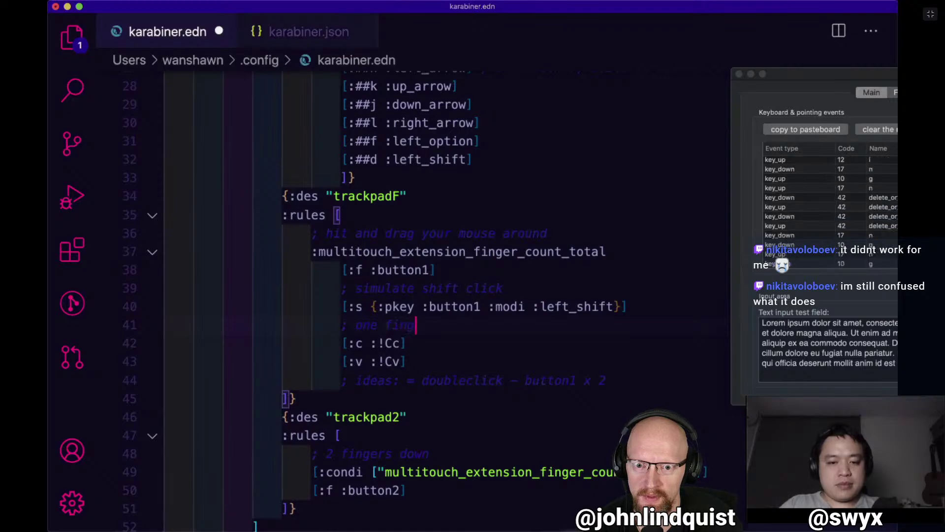
type("er c ")
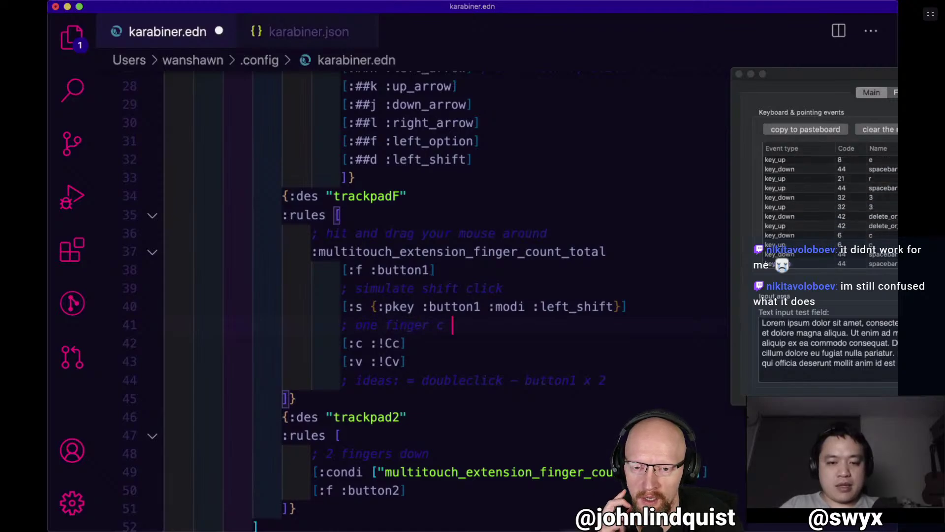
type(" and")
key("super+v")
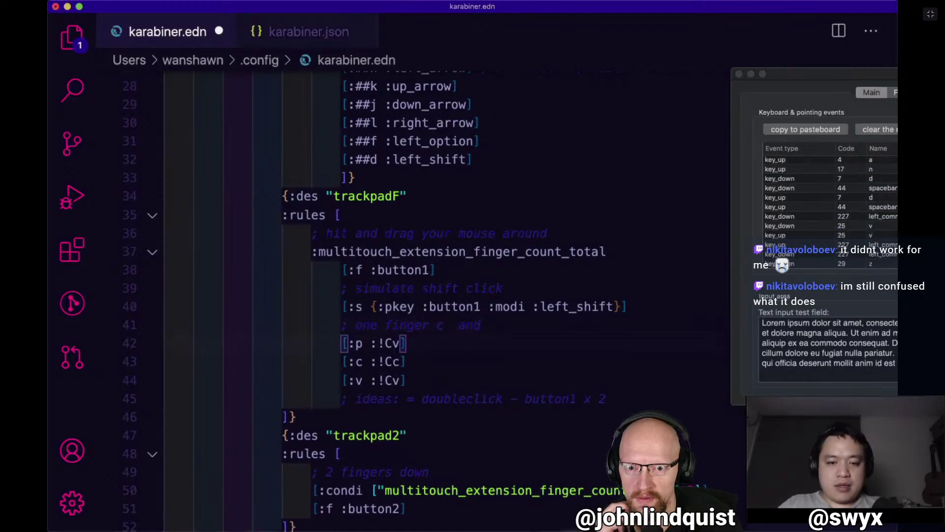
key("super+z")
key("alt+BackSpace")
key("BackSpace")
key("BackSpace")
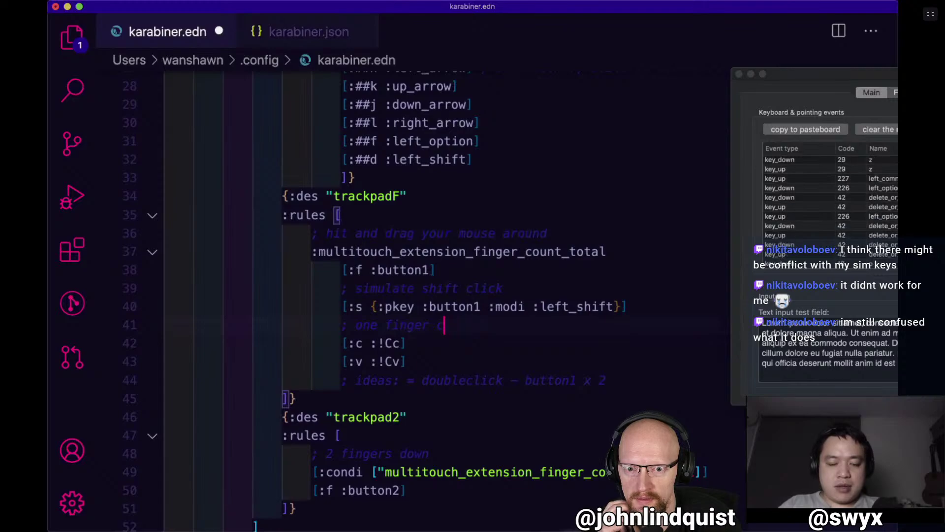
type("opy and")
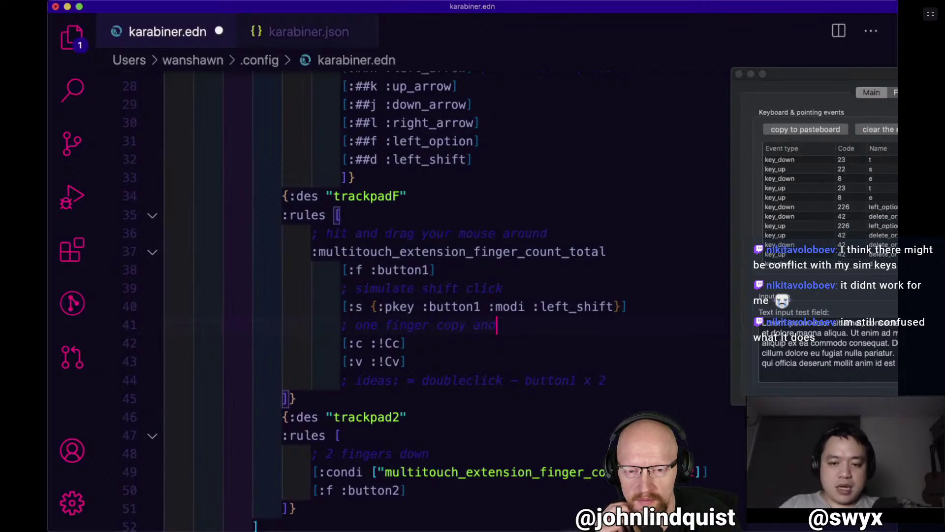
type(" paste")
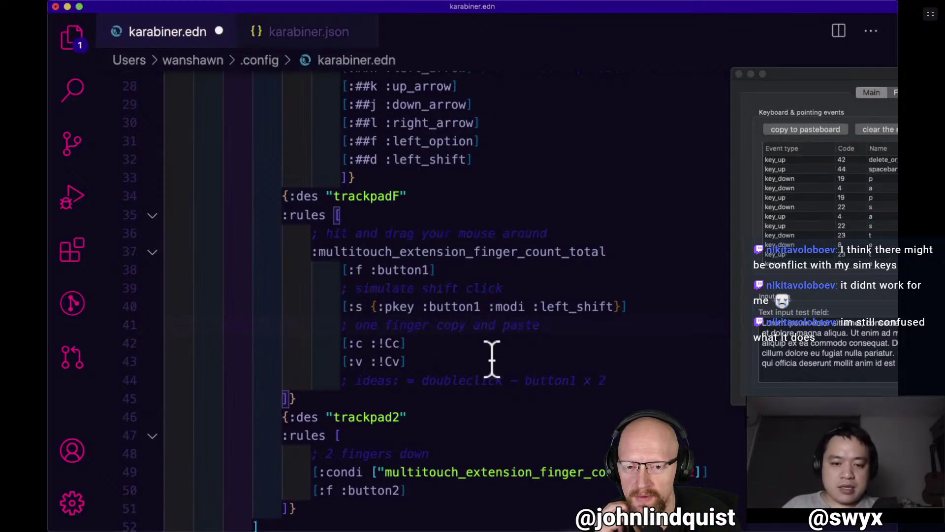
Copy the [:v :!Cv] rule from trackpadF and paste it beneath the [:f :button2] rule in trackpad2.
left_click_drag(492, 358, 616, 338)
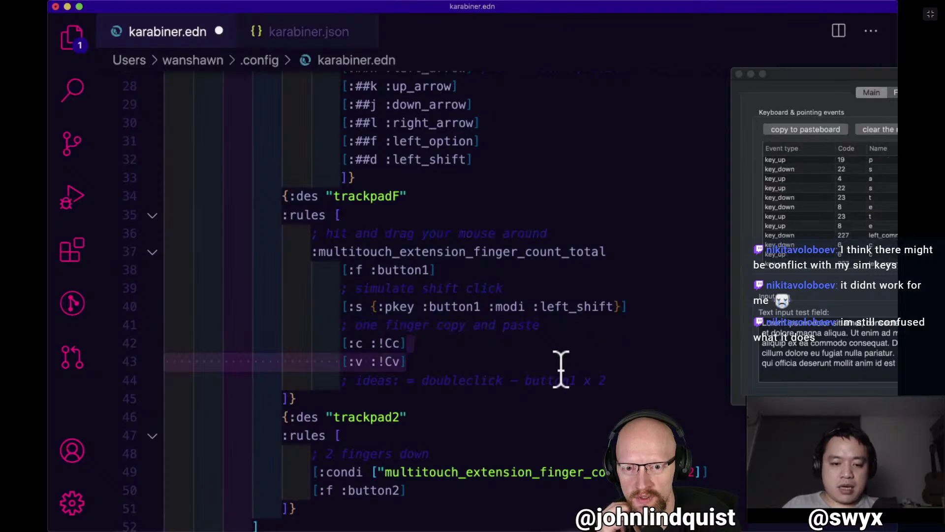
scroll(561, 374, "down", 3)
left_click(569, 419)
key("super+v")
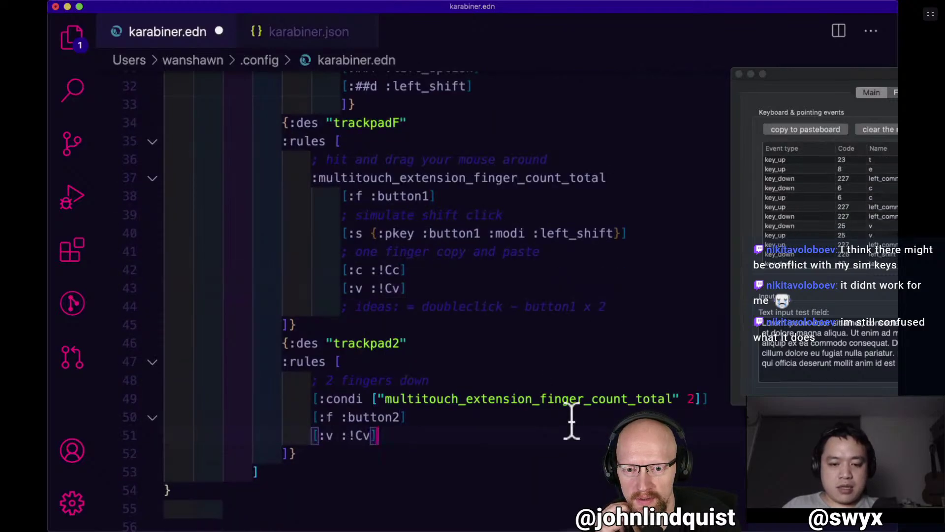
Indent the f and v rules in trackpad2 one level beneath their two-finger :condi line.
key("shift+Tab")
key("Tab")
key("super+Left")
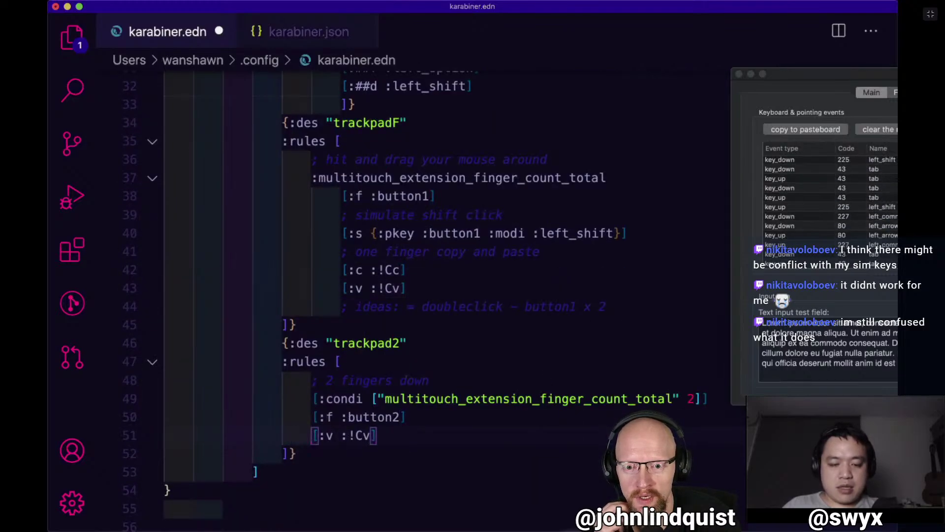
key("shift+Up")
key("Tab")
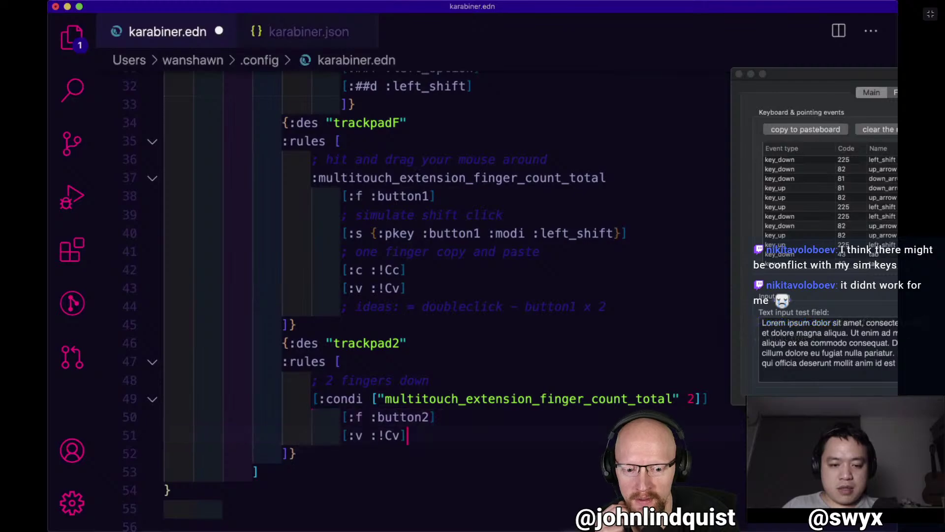
Insert an empty line between the f and v rules in trackpad2 and go to the v rule.
key("Return")
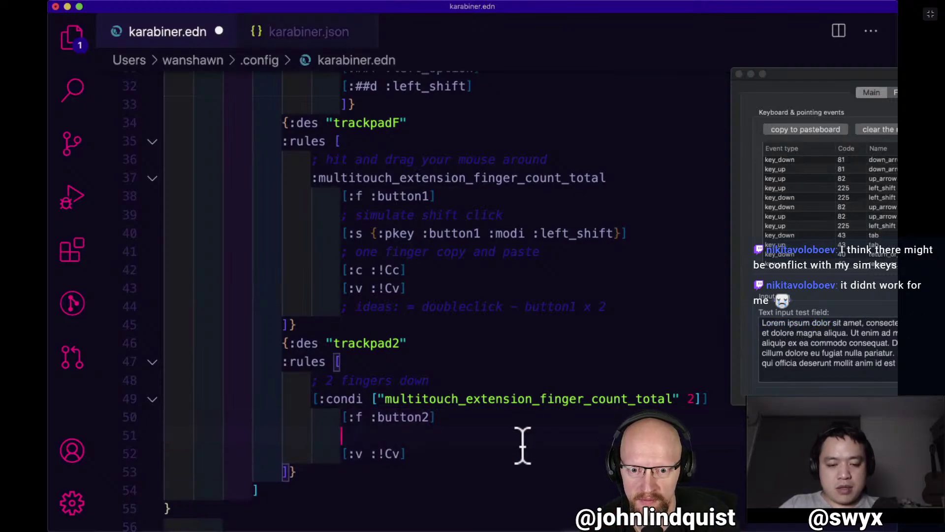
key("Down")
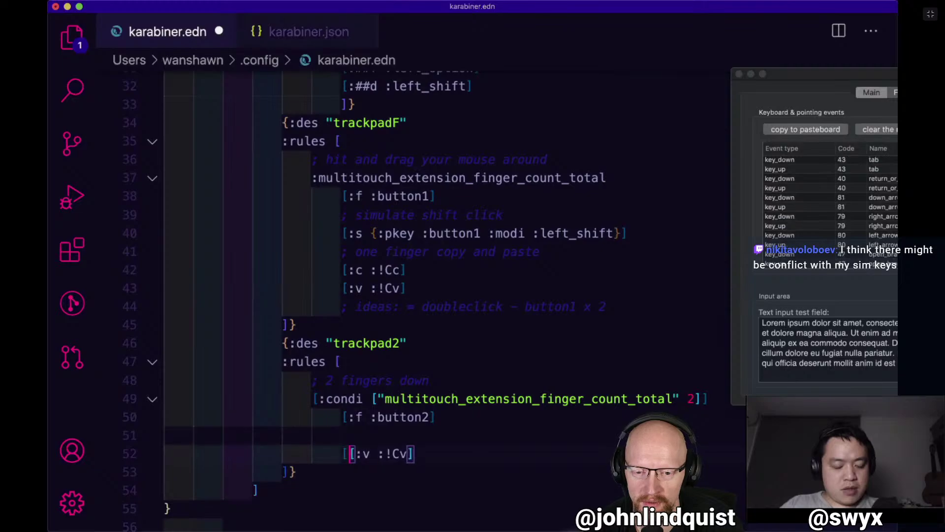
key("Right")
type("[]button")
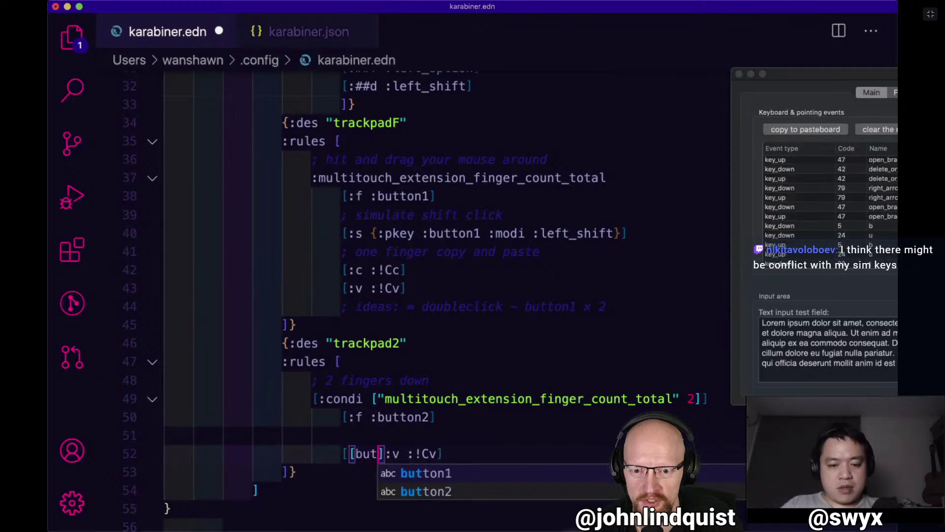
key("alt+BackSpace")
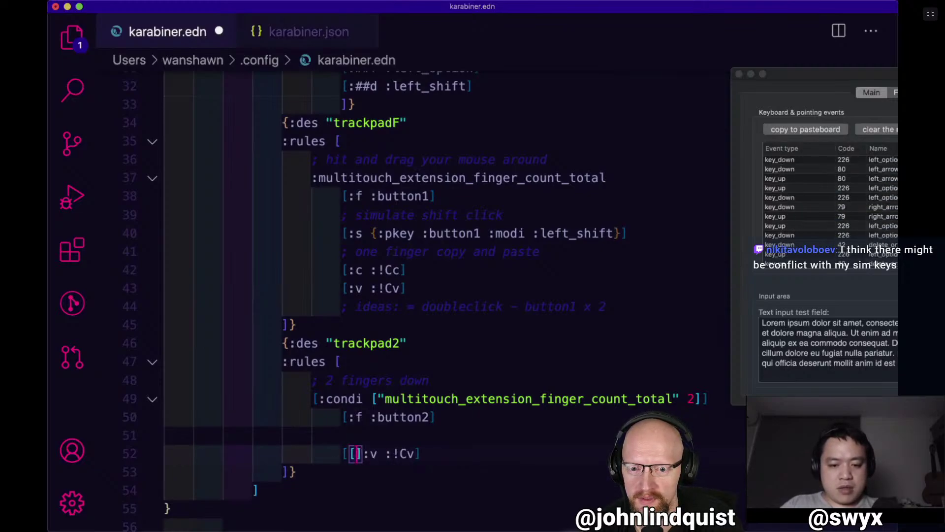
key("Right")
key("BackSpace")
type("]")
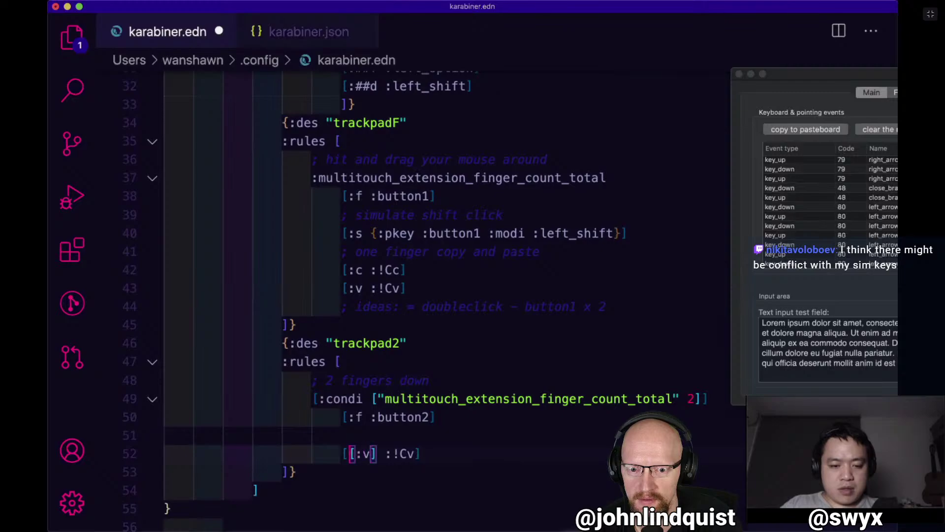
key("Up")
left_click(358, 450)
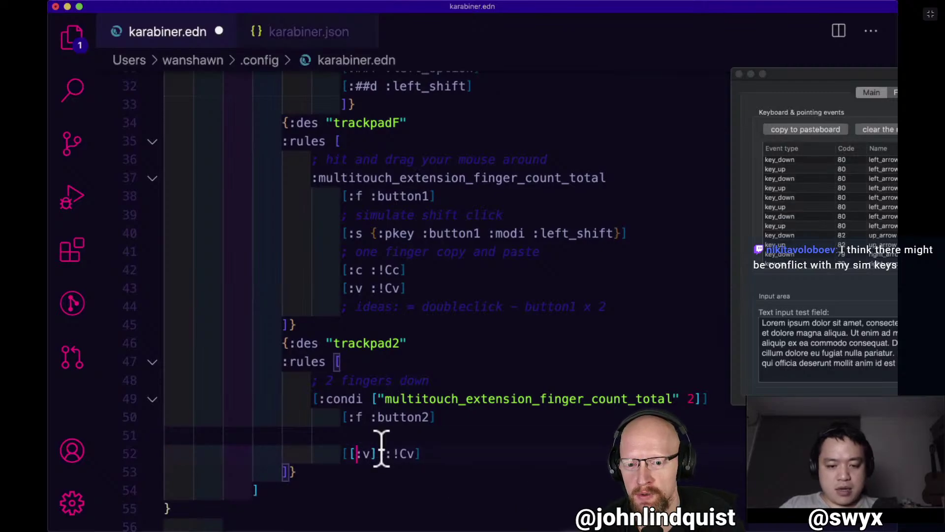
Remove the extra brackets around :v on line 52 so that the rule reads [:v :!Cv].
scroll(458, 358, "down", 1)
scroll(458, 358, "down", 5)
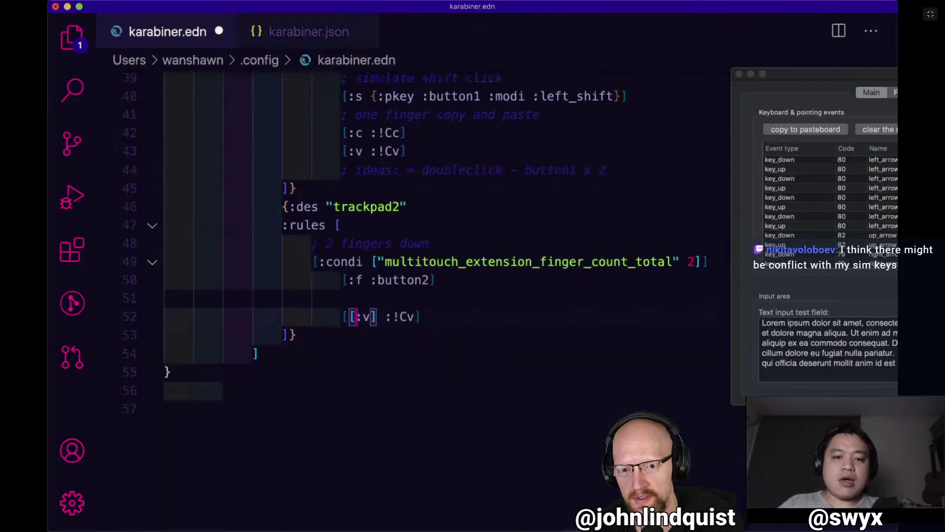
key("BackSpace")
key("alt+Right")
key("Right")
key("Right")
key("BackSpace")
key("Right")
key("Right")
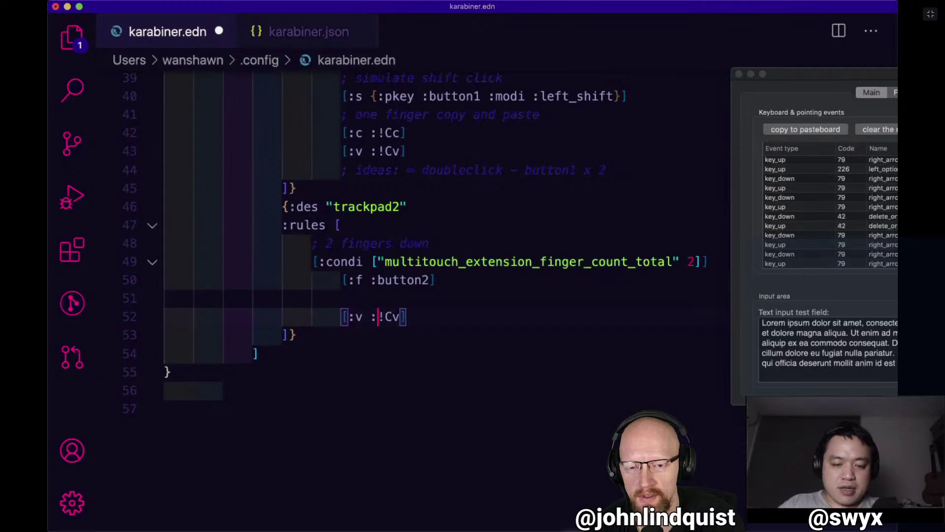
Enclose :!Cv in its own square brackets so that the rule reads [:v [:!Cv]].
key("Left")
type("[")
key("super+Right")
key("Left")
key("alt+Left")
key("alt+Left")
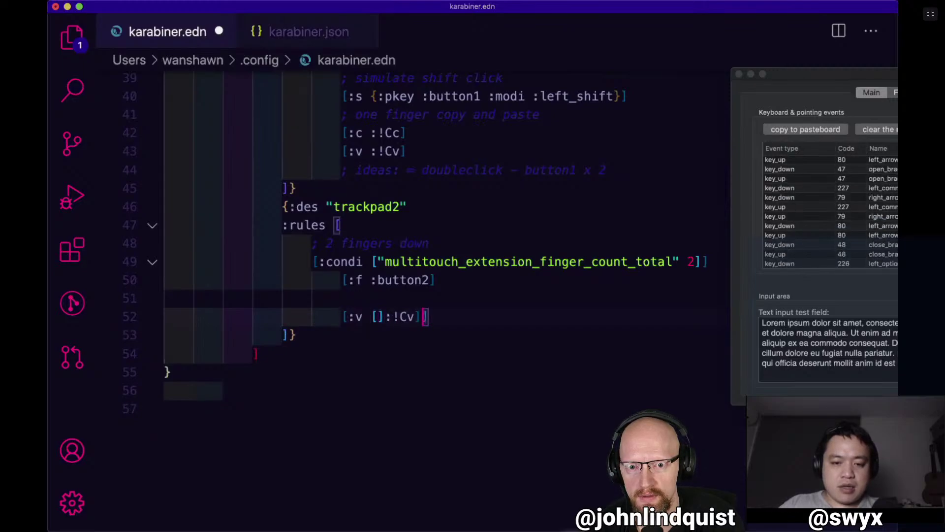
key("Left")
key("Left")
key("BackSpace")
Insert :button1 before :!Cv in the trackpad2 :v rule's action list and save the file.
type(":button 1")
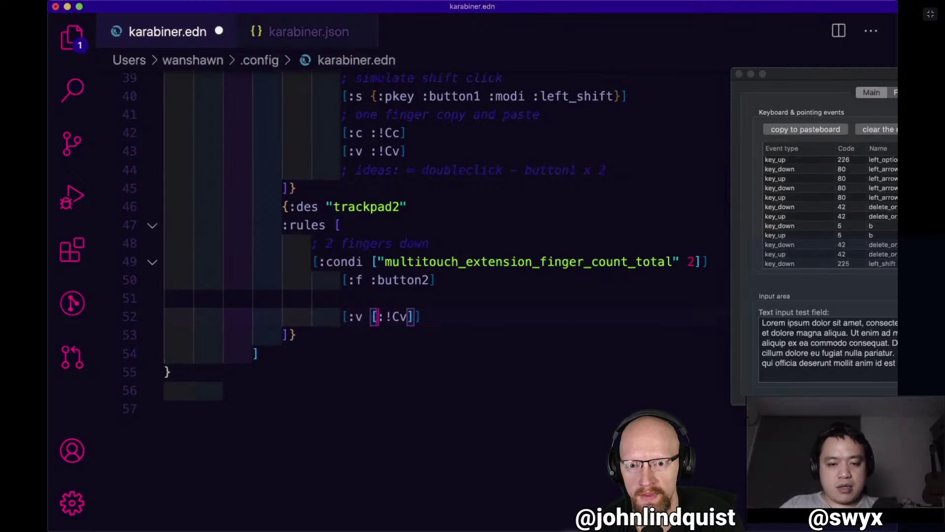
key("BackSpace")
key("BackSpace")
type("1 :")
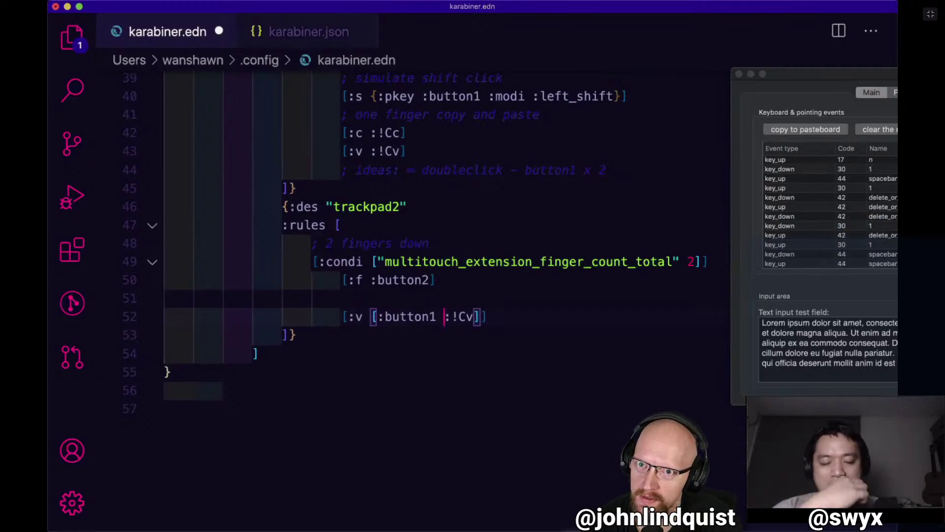
key("super+s")
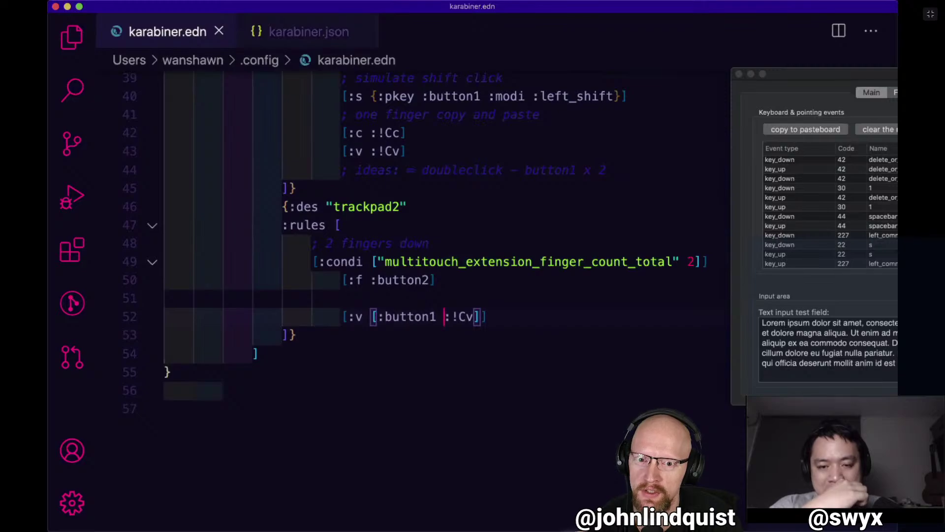
Copy the [:v [:button1 :!Cv]] rule and paste it twice after the [:f :button1] rule on line 38.
left_click(450, 296)
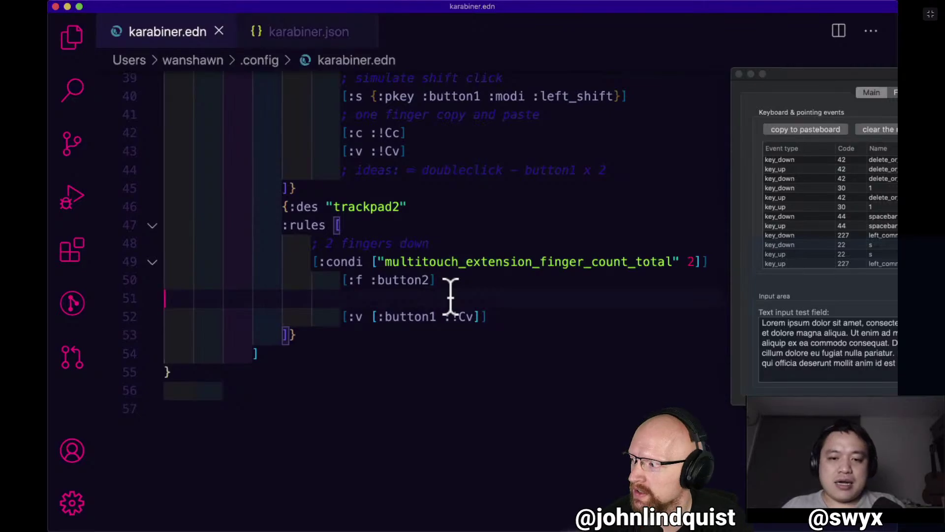
scroll(449, 296, "up", 3)
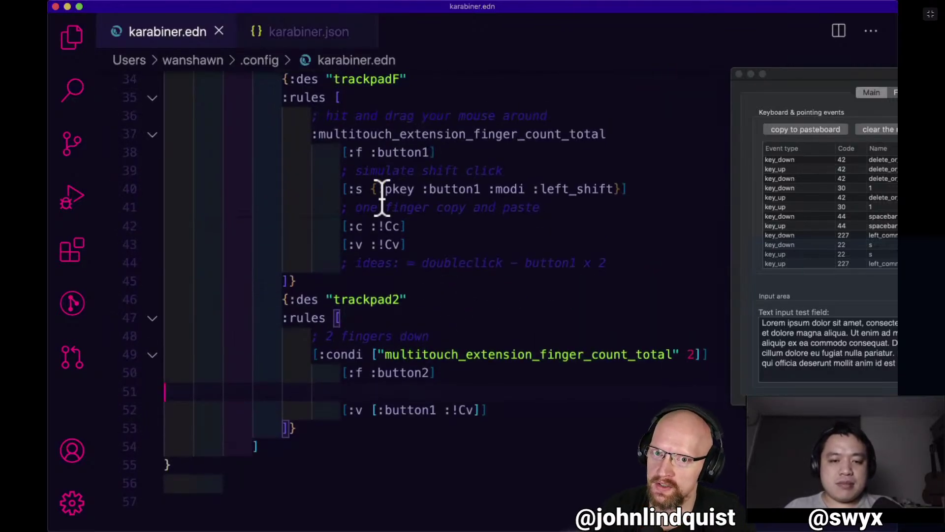
scroll(468, 335, "down", 1)
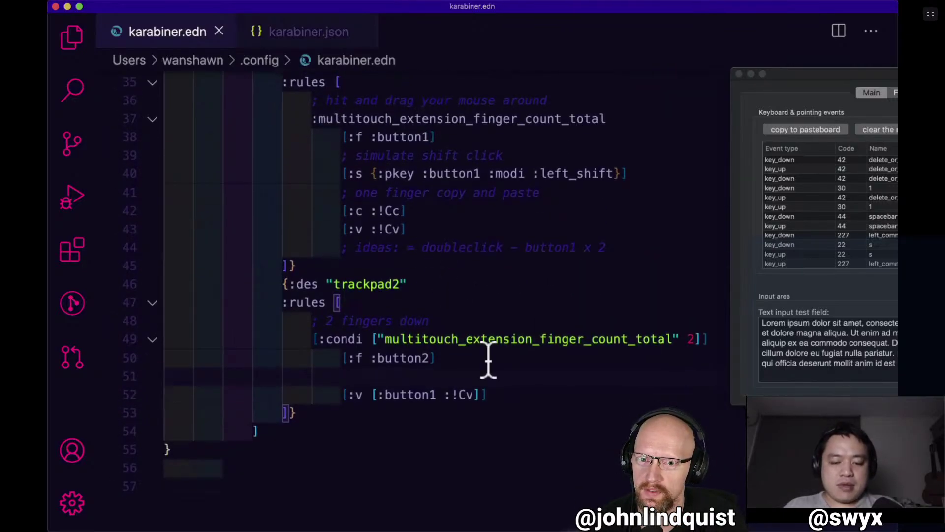
left_click(498, 394)
left_click(341, 395, "shift")
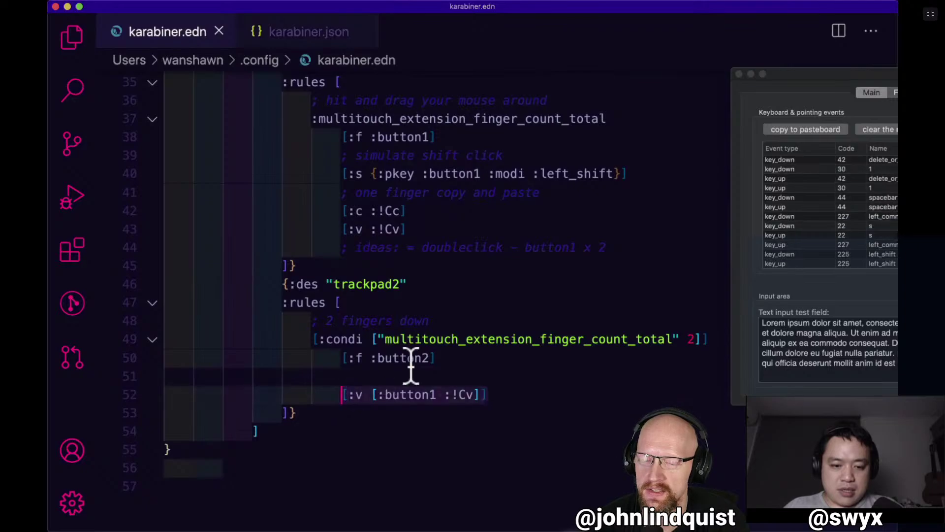
key("super+c")
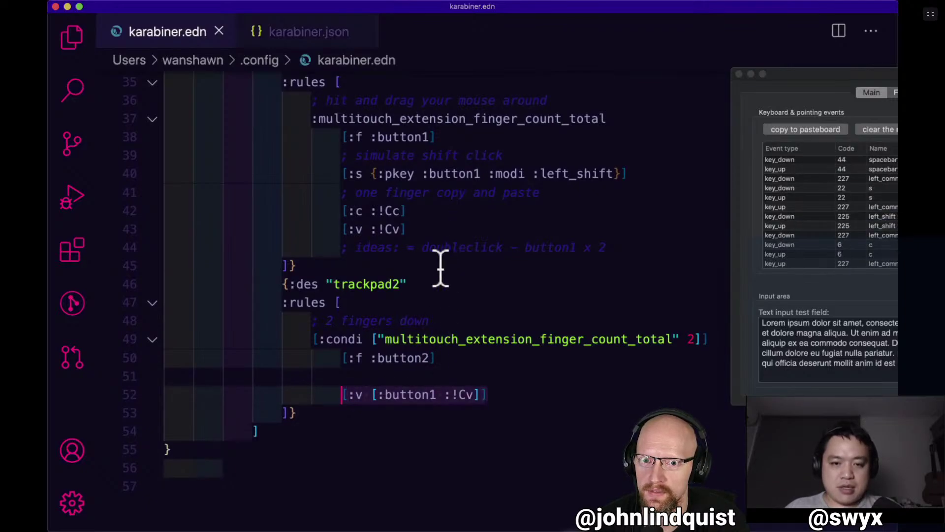
left_click(481, 138)
key("super+v")
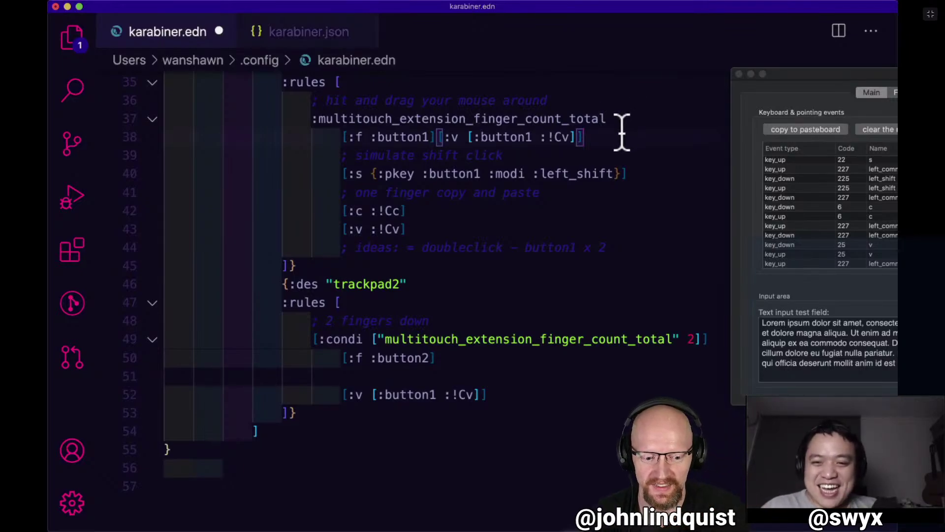
key("super+v")
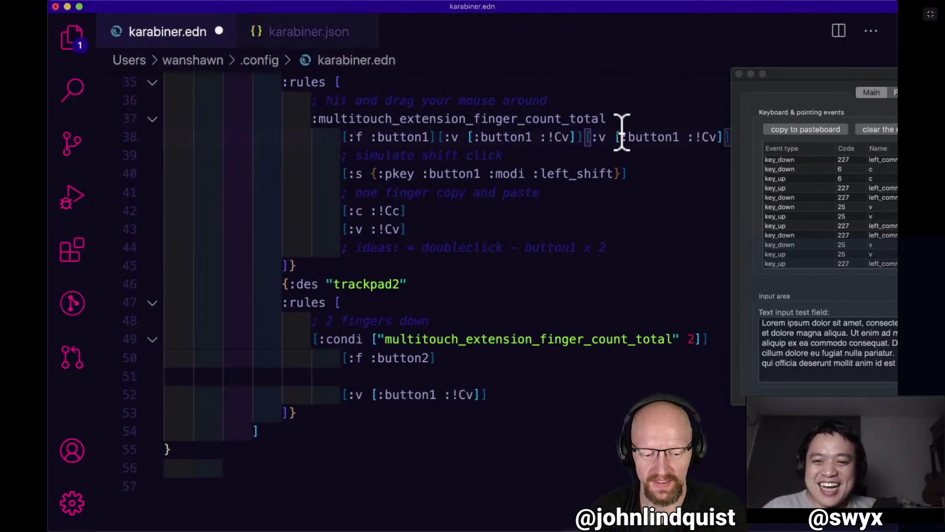
Paste the copied rule after "trackpad2", after [:c :!Cc], at the end of line 52, and before :rules on line 47.
left_click(500, 282)
key("super+v")
left_click(508, 211)
key("super+v")
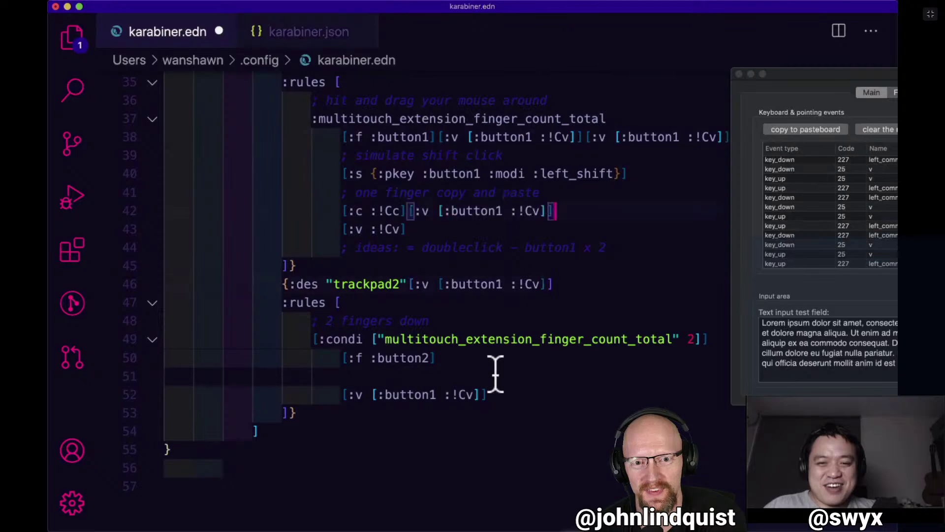
left_click(488, 394)
key("super+v")
left_click(260, 302)
key("super+v")
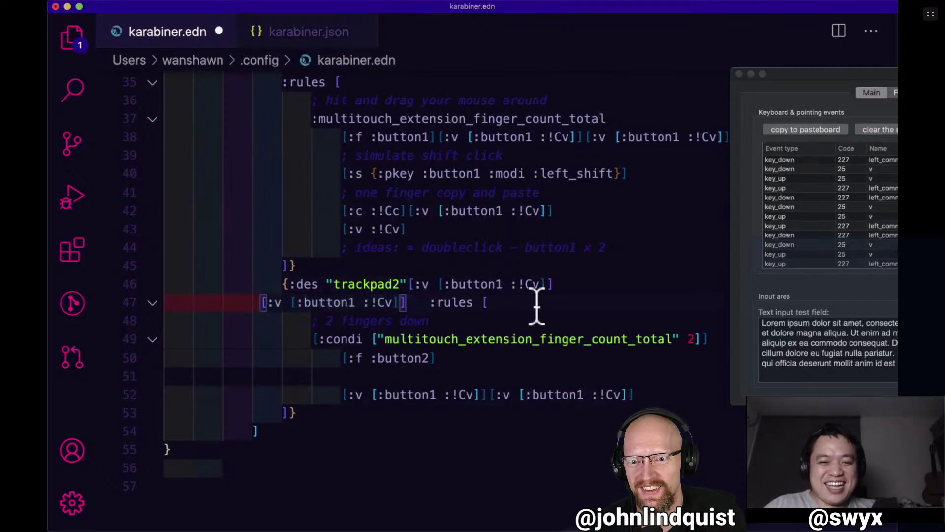
Undo all the test pastes of the copied :v rule.
key("super+z")
key("super+z")
key("super+z")
key("super+z")
key("super+z")
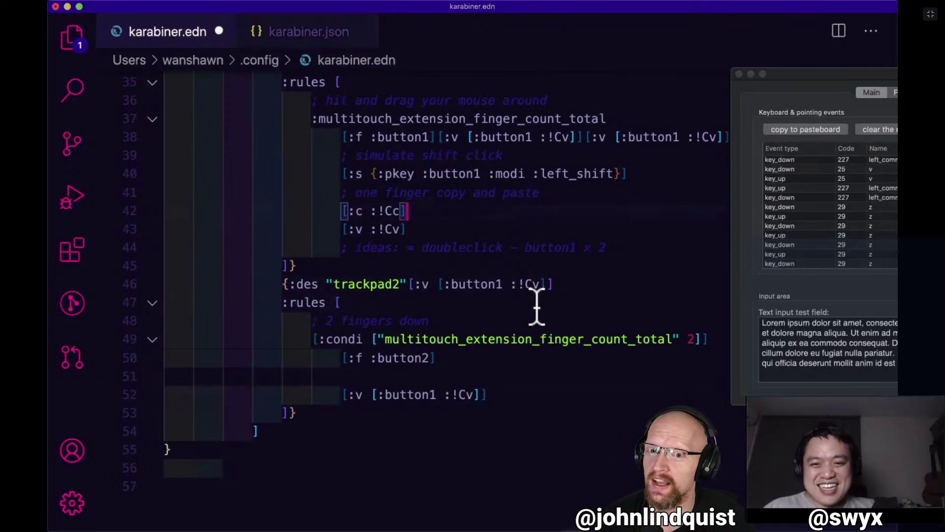
key("super+z")
key("super+z")
key("super+z")
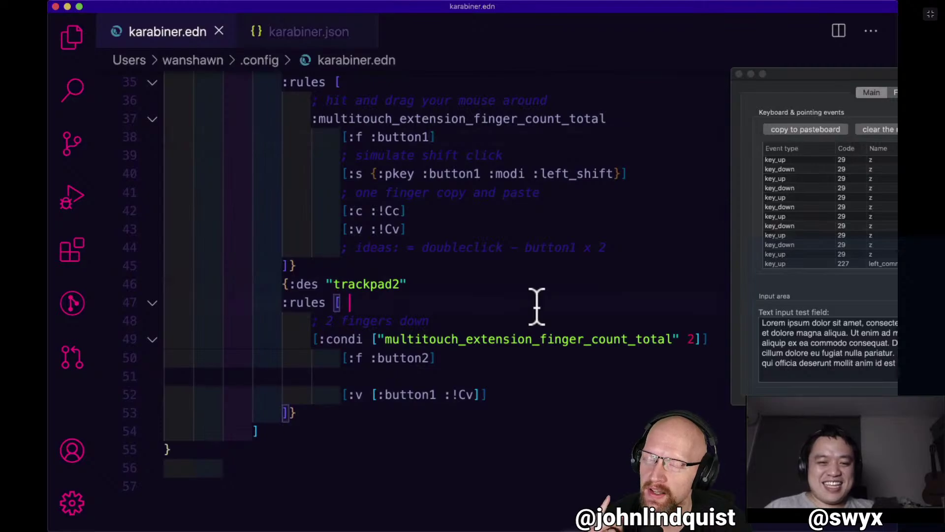
key("super+d")
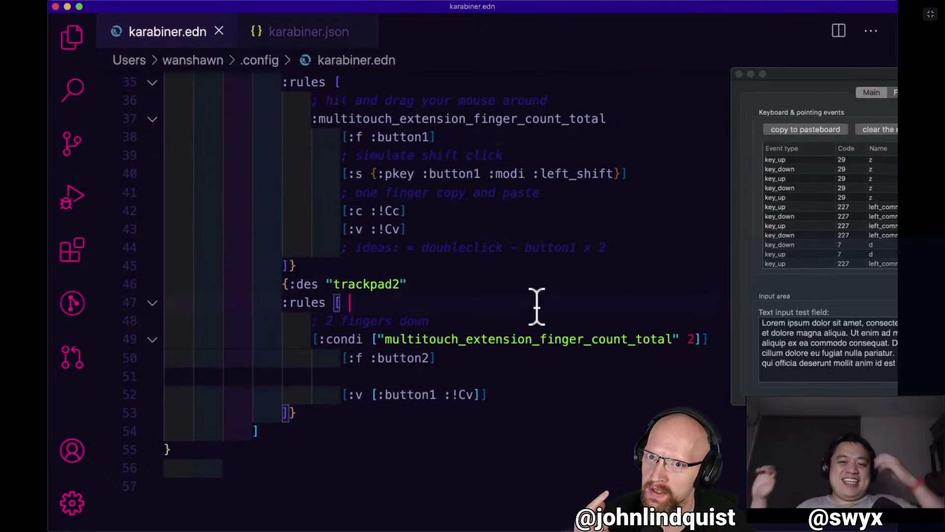
Add the comment "; go around and paste" after the trackpad2 :v rule and save the file.
left_click(541, 392)
key("space")
type("; ")
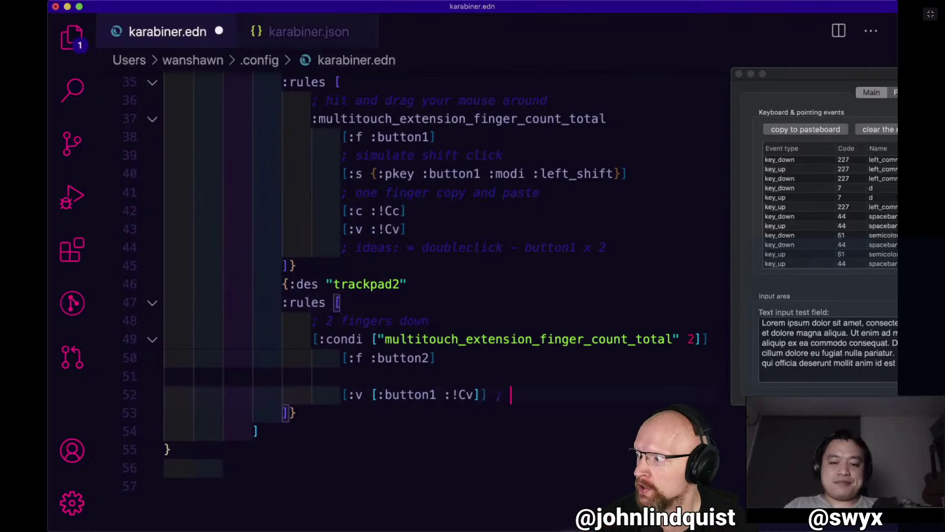
type("go around and pa")
left_click(540, 395, "shift")
type("te")
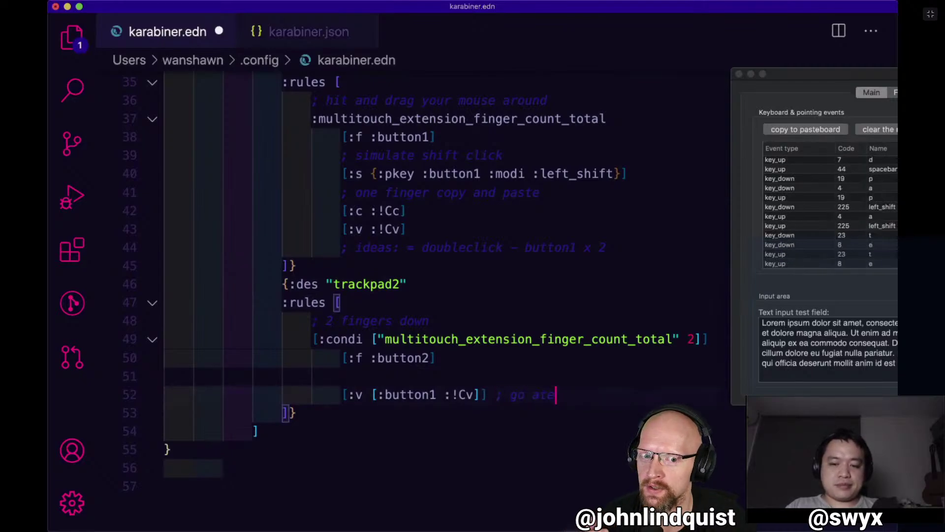
key("super+z")
key("Up")
key("Right")
type("s")
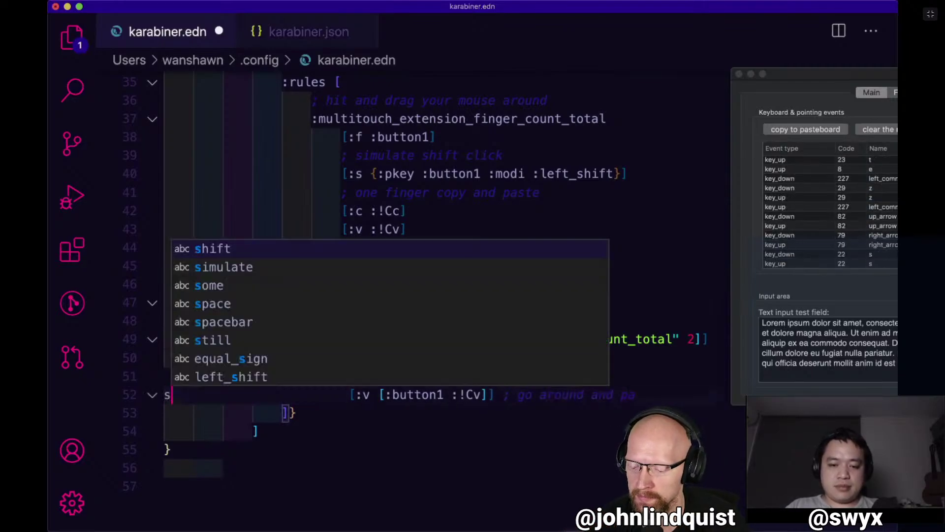
type("te")
key("super+s")
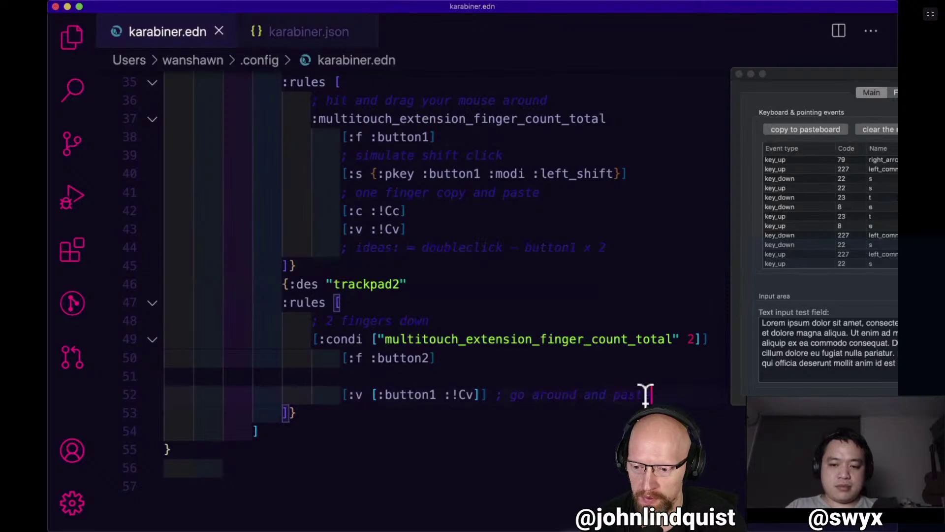
Delete the blank line above the trackpad2 :v rule and start a semicolon comment after [:f :button2].
key("Down")
key("BackSpace")
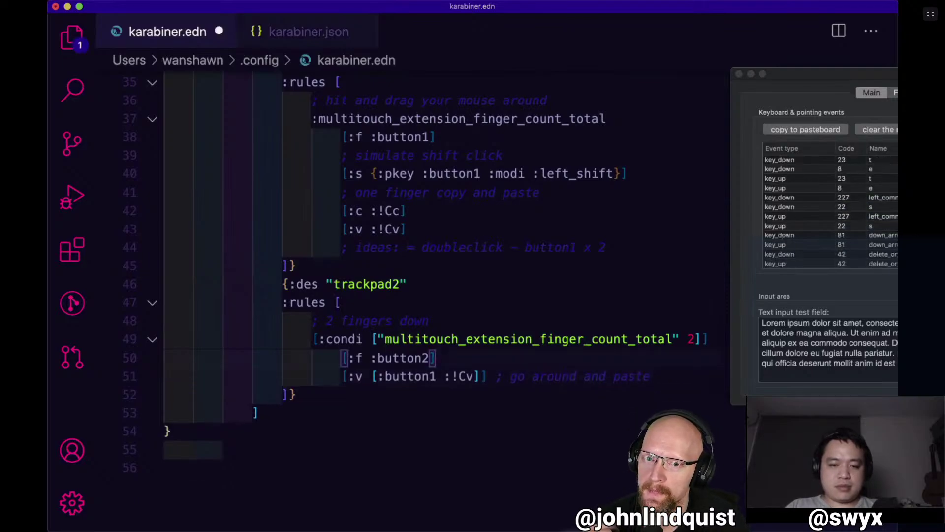
type(";")
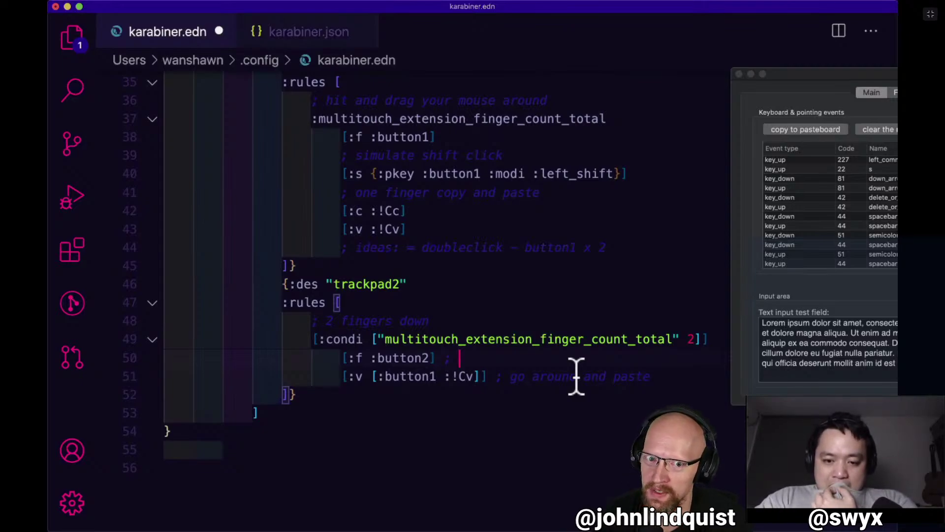
left_click(511, 376)
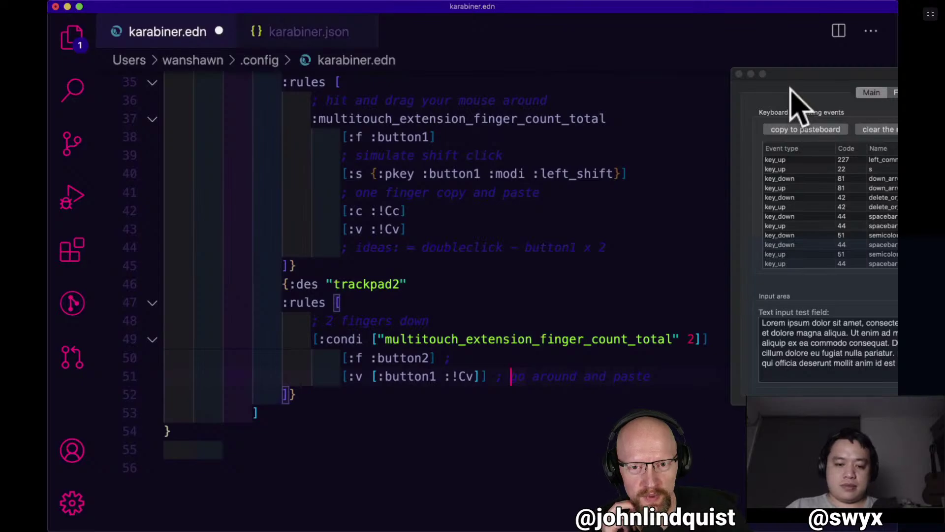
Switch to Karabiner-Elements Preferences and open the Karabiner-MultitouchExtension app from its extra tools.
key("super+space")
type("key")
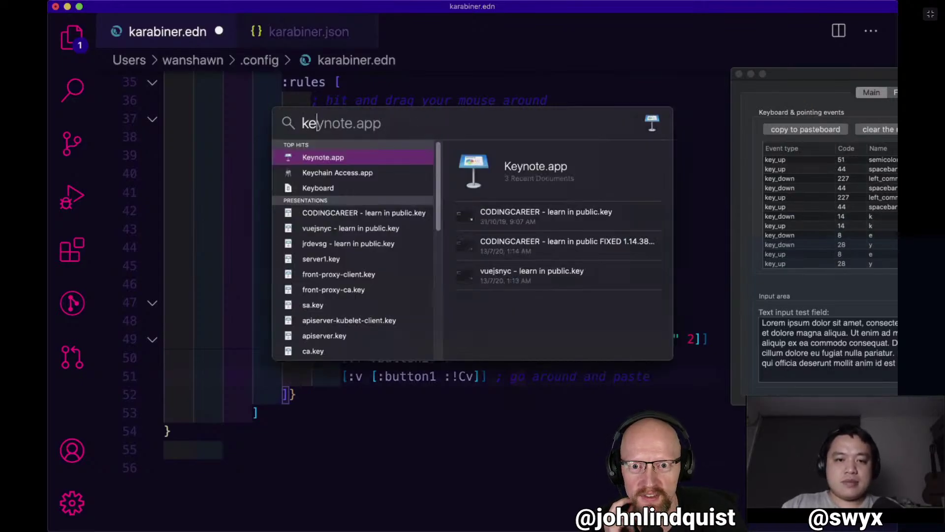
key("BackSpace")
key("BackSpace")
type("ara")
key("Return")
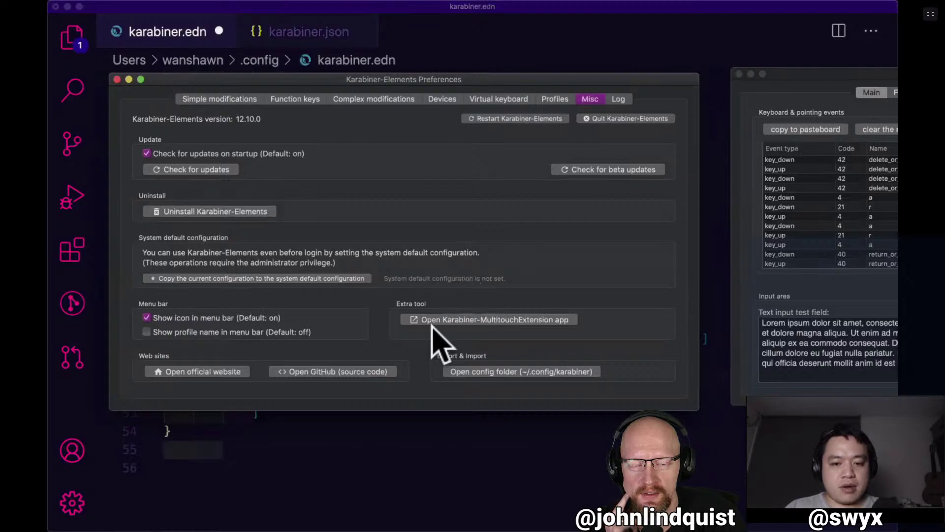
left_click(449, 320)
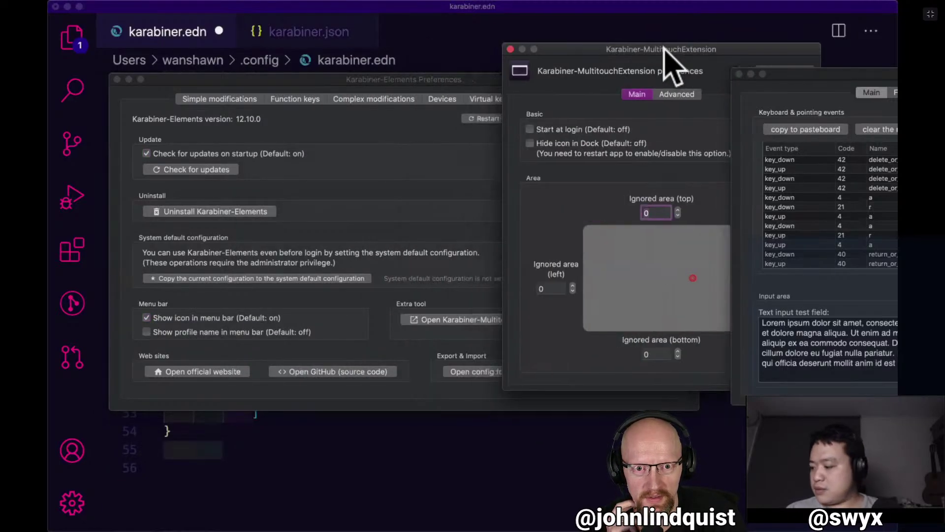
Move the Karabiner-Elements Preferences window aside and bring the MultitouchExtension preferences forward to view the trackpad touch area.
left_click_drag(442, 77, 380, 120)
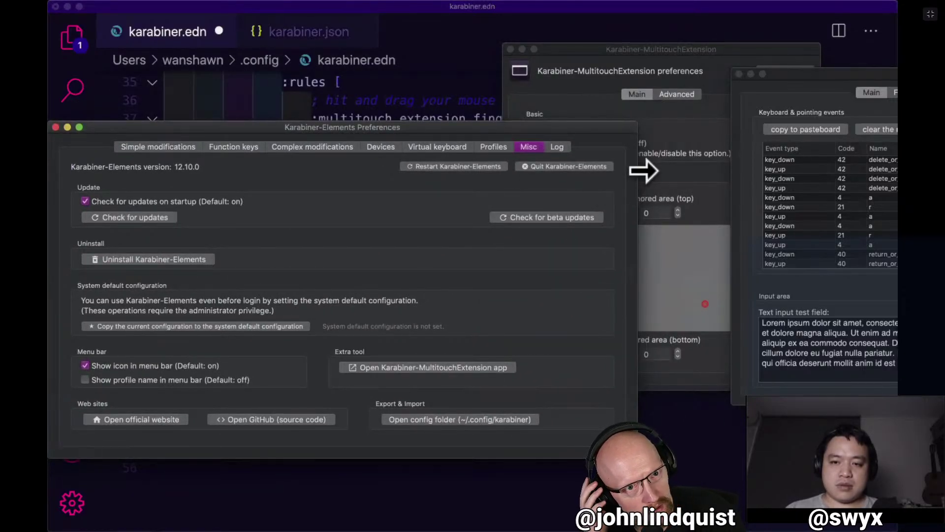
left_click(603, 48)
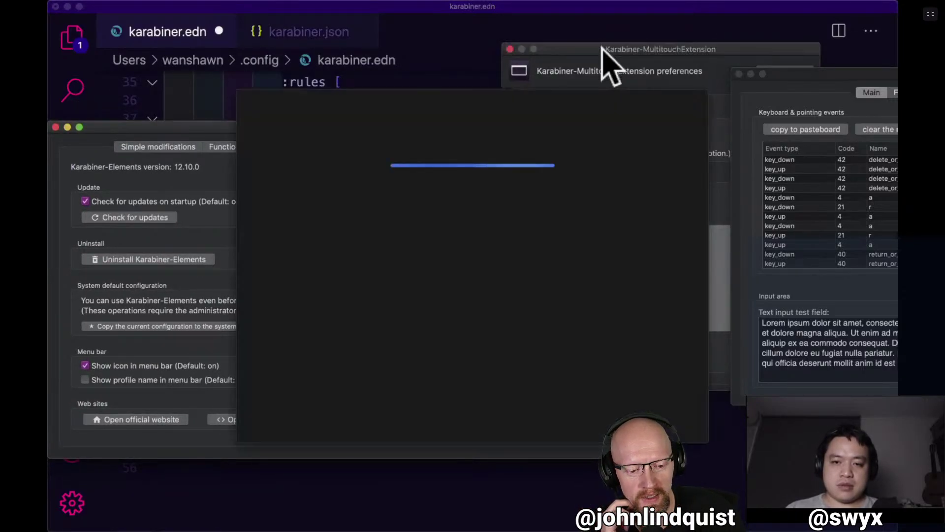
left_click(456, 426)
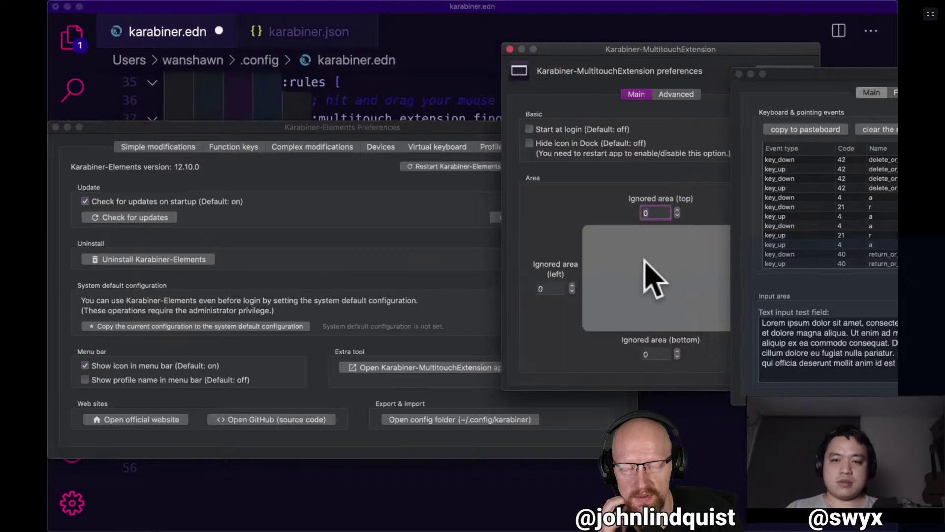
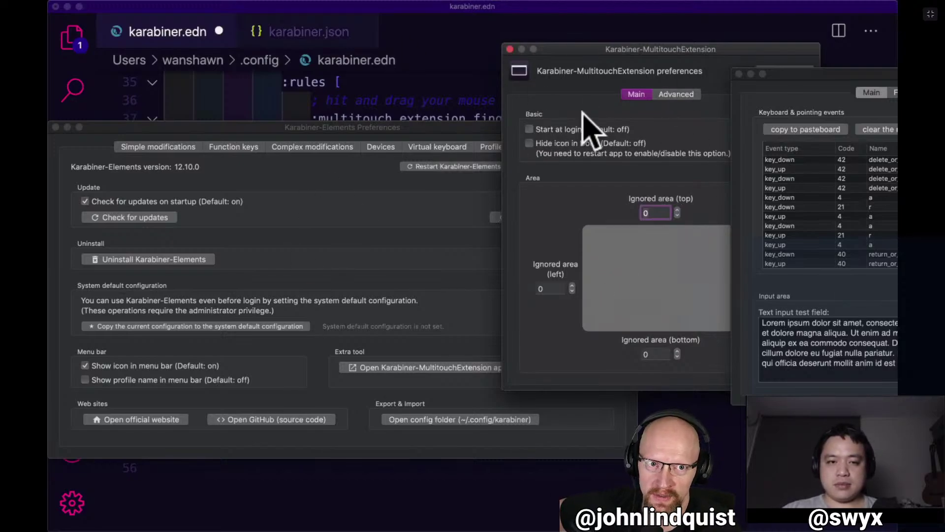
Return to karabiner.edn in the code editor and save the file.
left_click(403, 81)
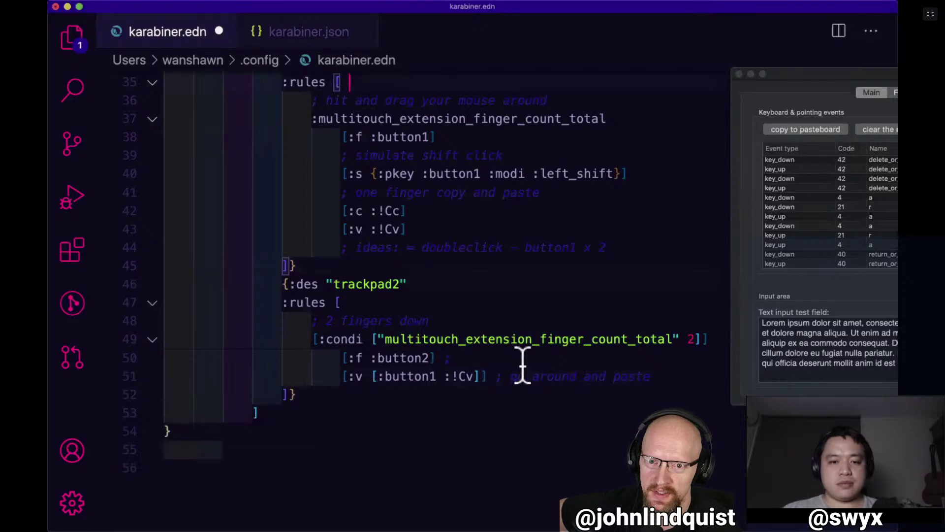
scroll(523, 365, "up", 10)
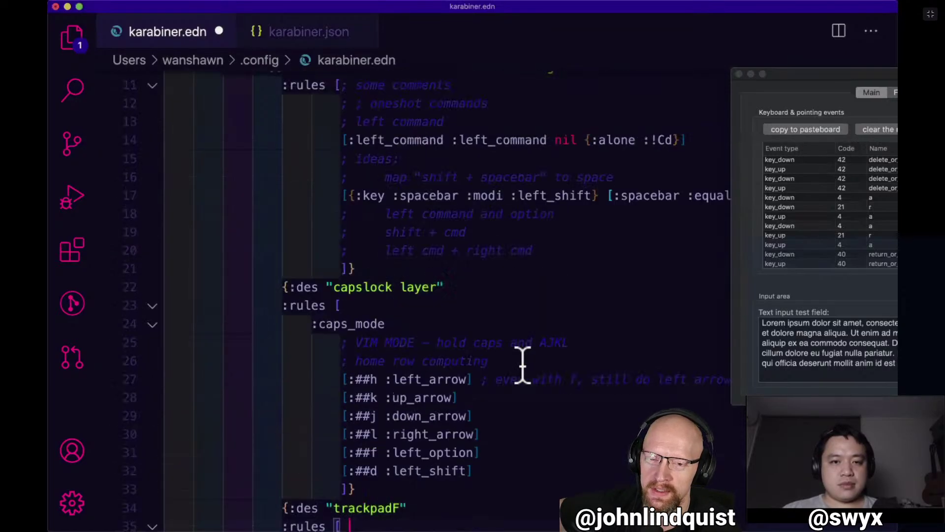
scroll(523, 365, "up", 4)
left_click(538, 354)
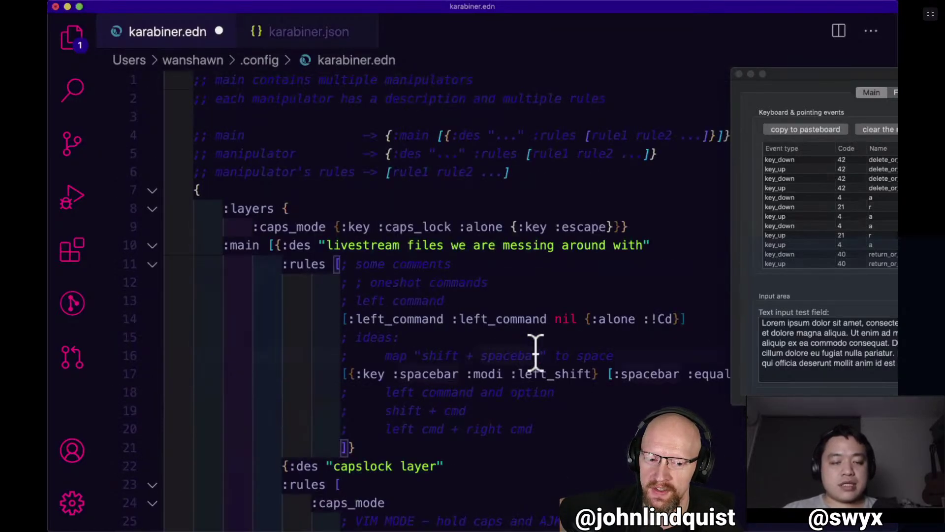
key("super+s")
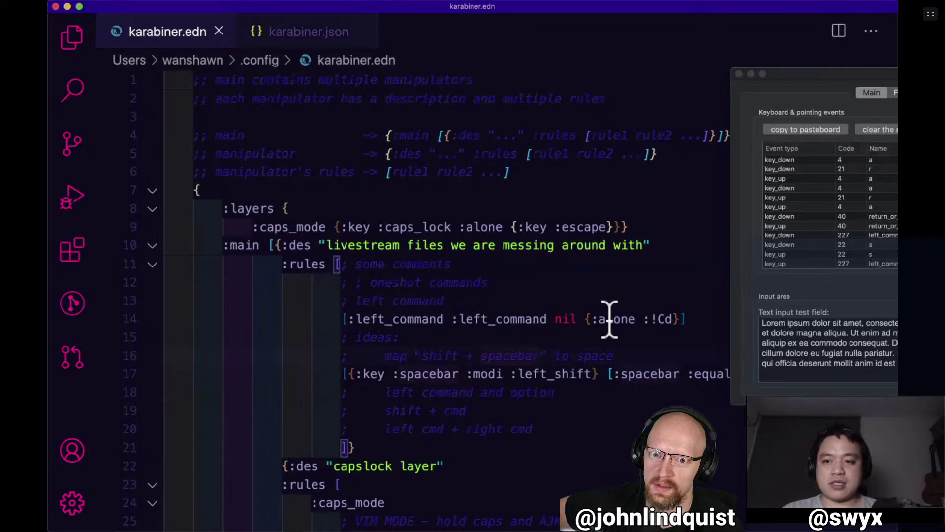
Check the integrated terminal's output and review the capslock layer, trackpadF and trackpad2 rules in karabiner.edn.
scroll(619, 311, "down", 1)
scroll(619, 315, "down", 12)
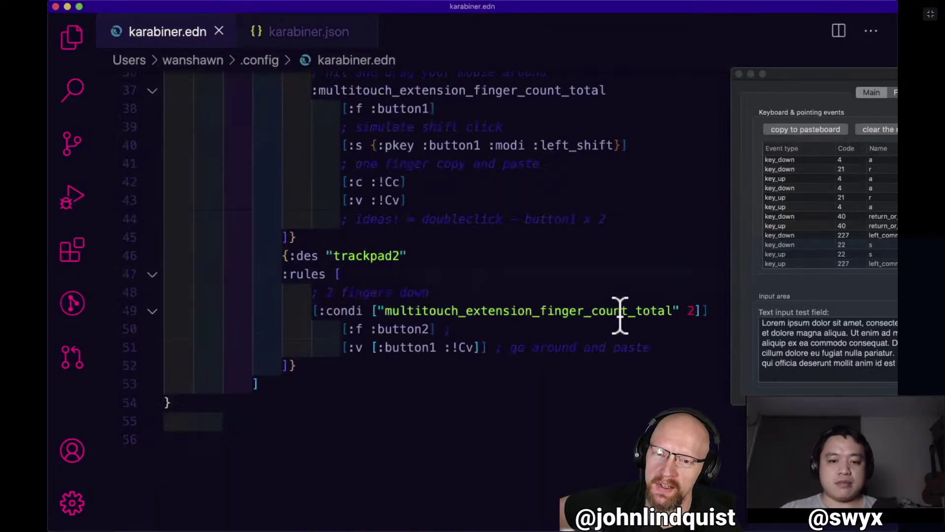
key("ctrl+grave")
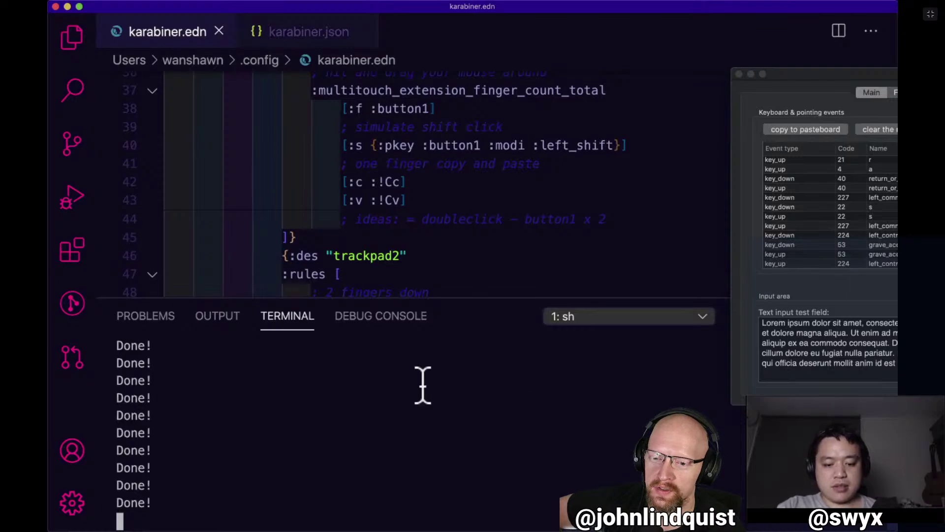
key("ctrl+grave")
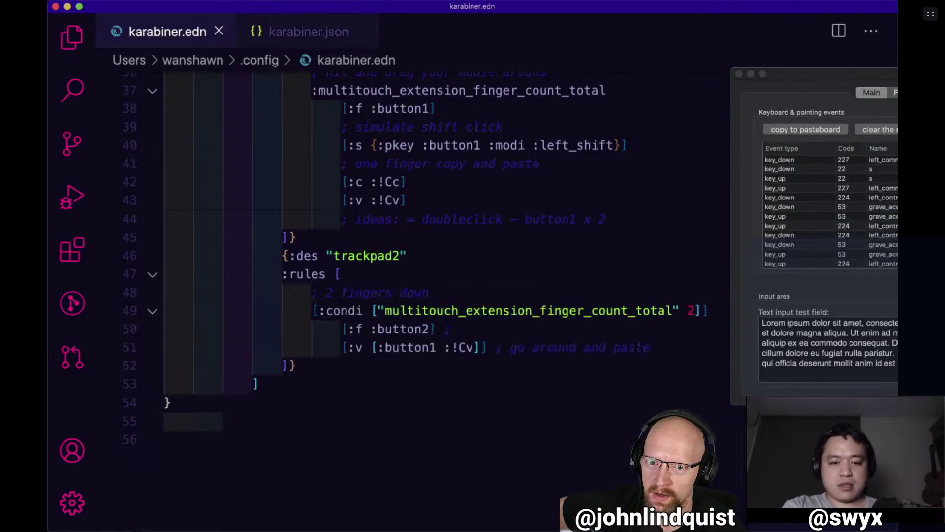
scroll(540, 292, "up", 10)
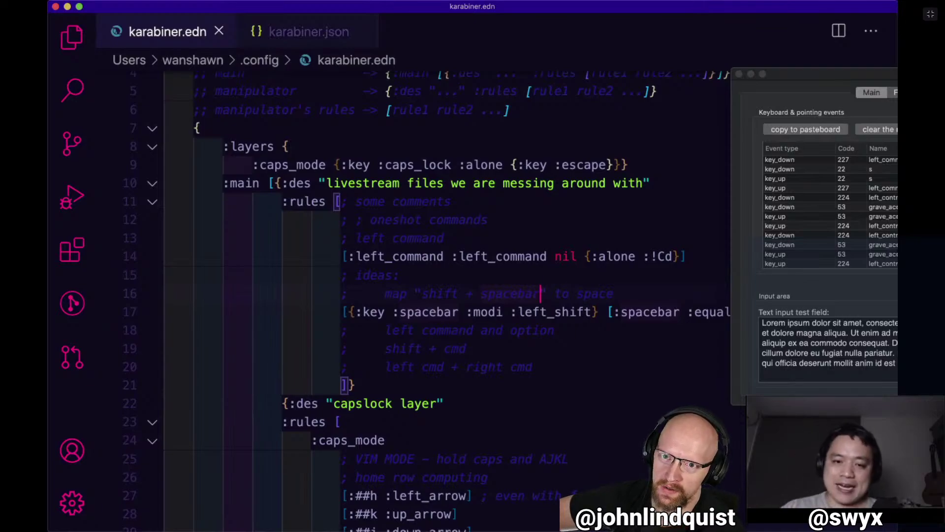
scroll(354, 320, "down", 5)
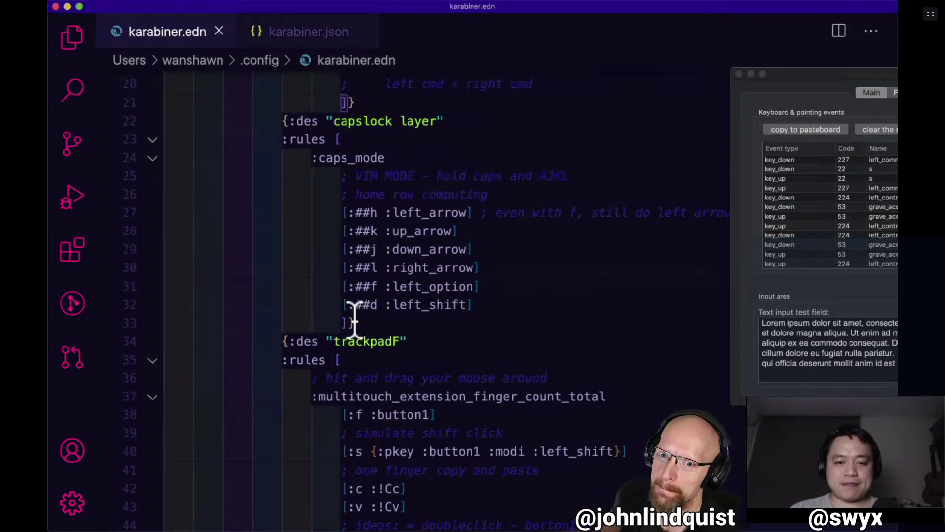
scroll(354, 320, "down", 1)
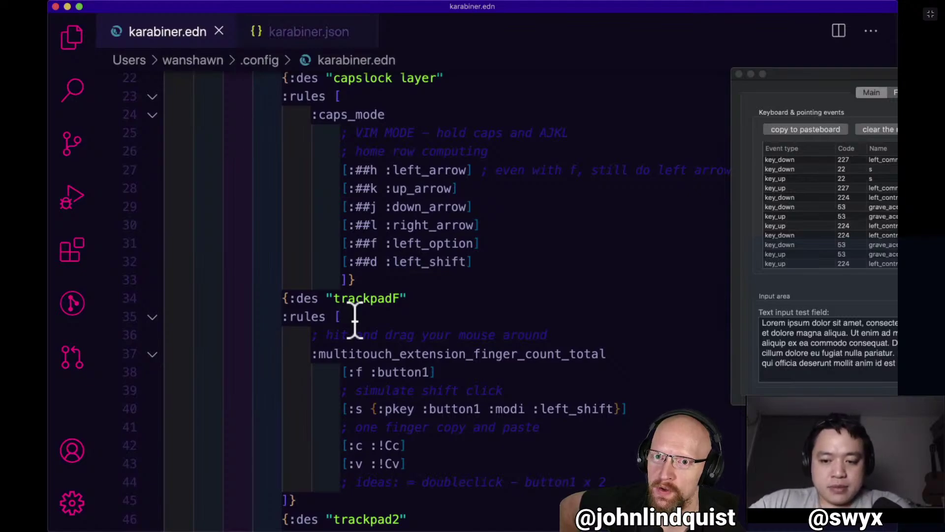
scroll(355, 320, "down", 2)
scroll(354, 319, "up", 5)
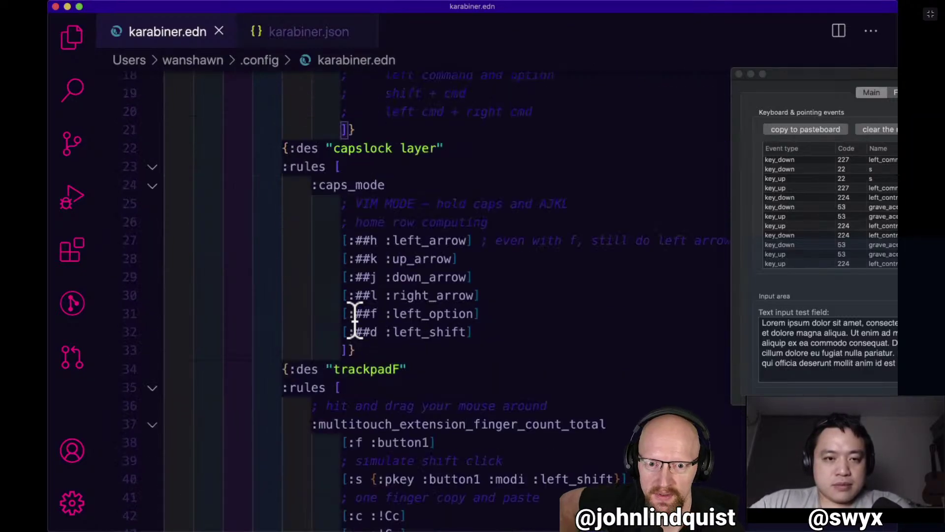
Switch to Google Chrome and look through the karabiner.edn file in the GitHub dotfiles repository, going back up to its profiles and simlayers definitions.
key("super+Tab")
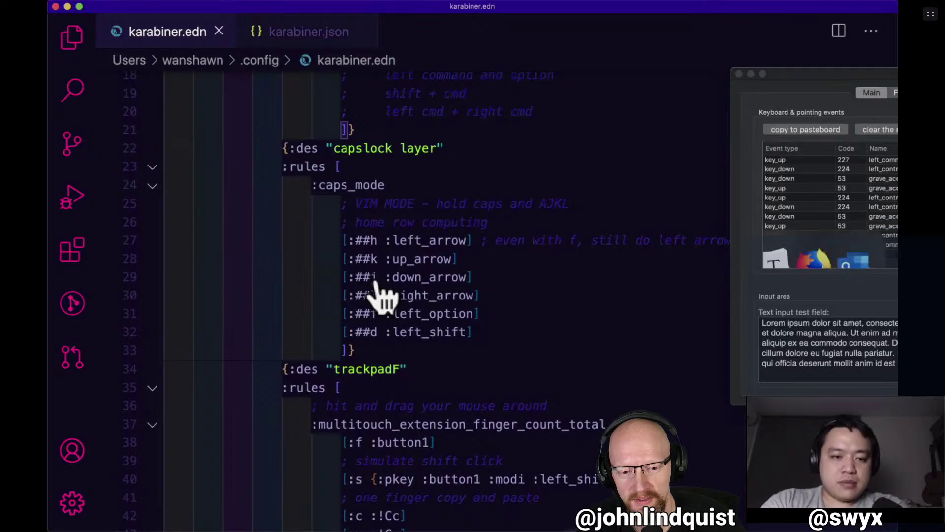
key("super+Tab")
key("super+Tab")
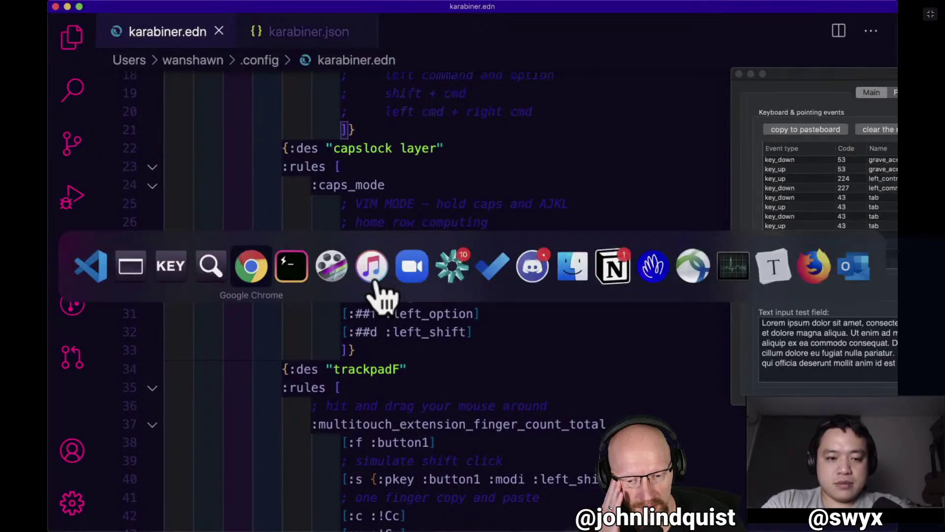
key("super+Tab")
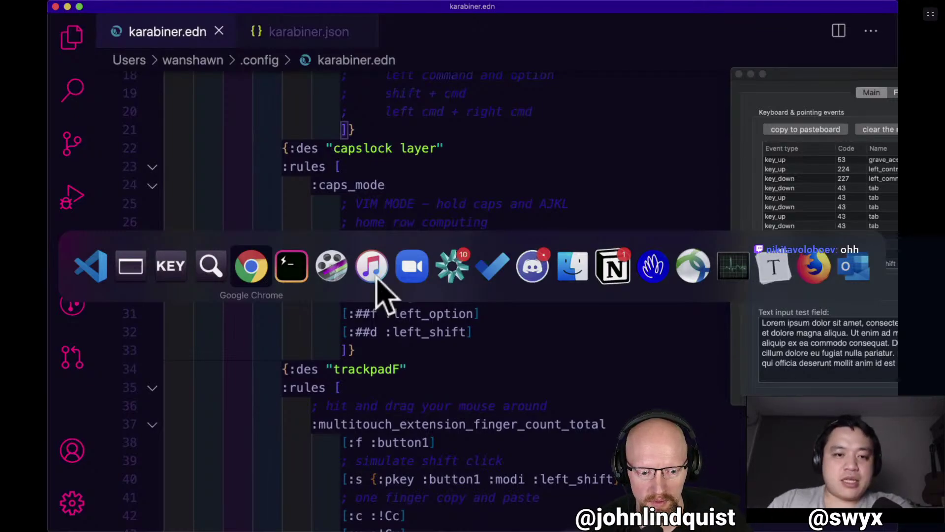
key("super+tab")
scroll(378, 278, "up", 15)
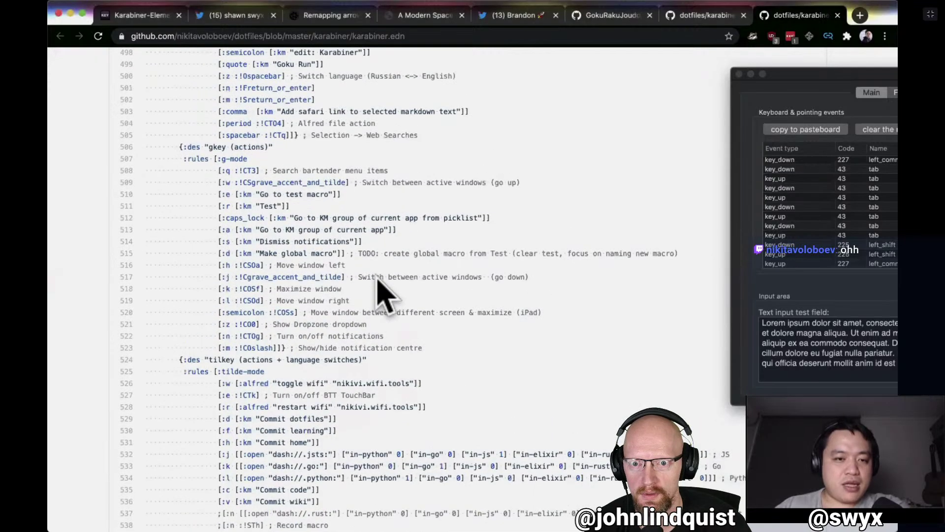
scroll(377, 276, "up", 10)
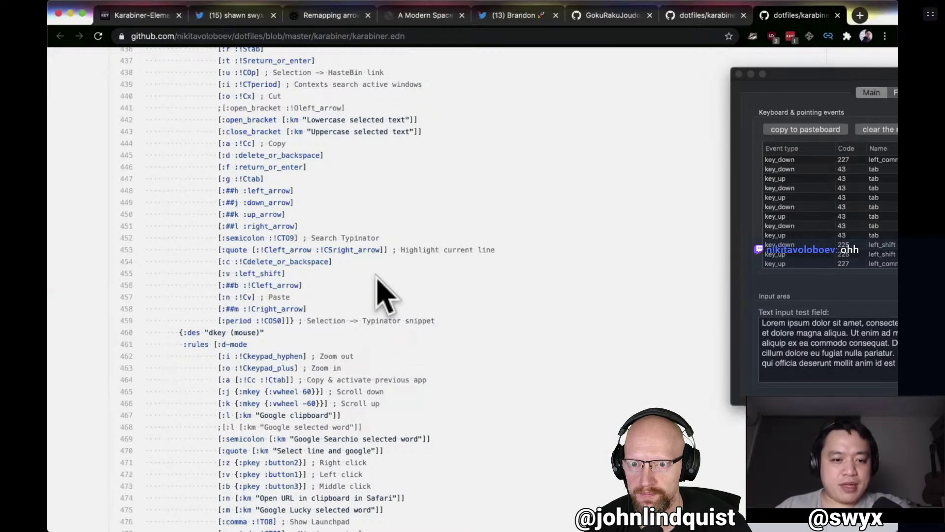
scroll(379, 286, "up", 10)
scroll(384, 295, "up", 20)
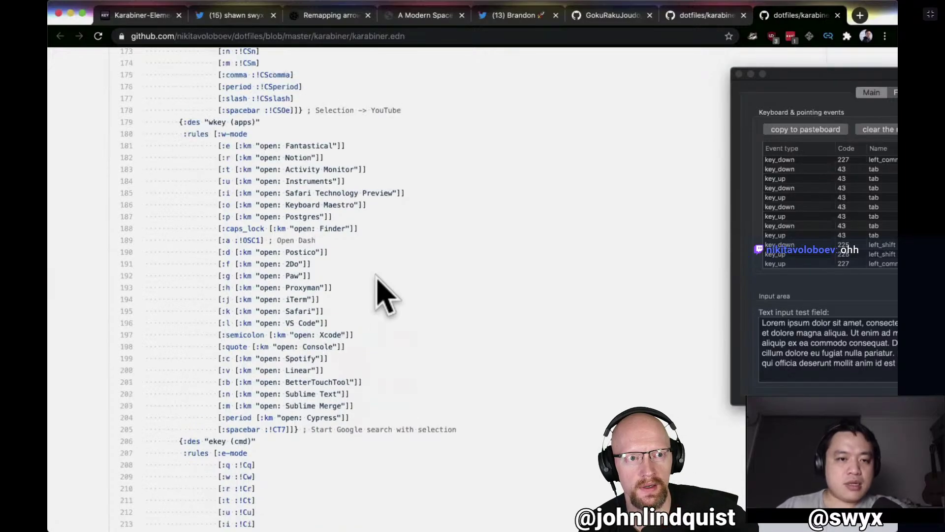
key("super+Up")
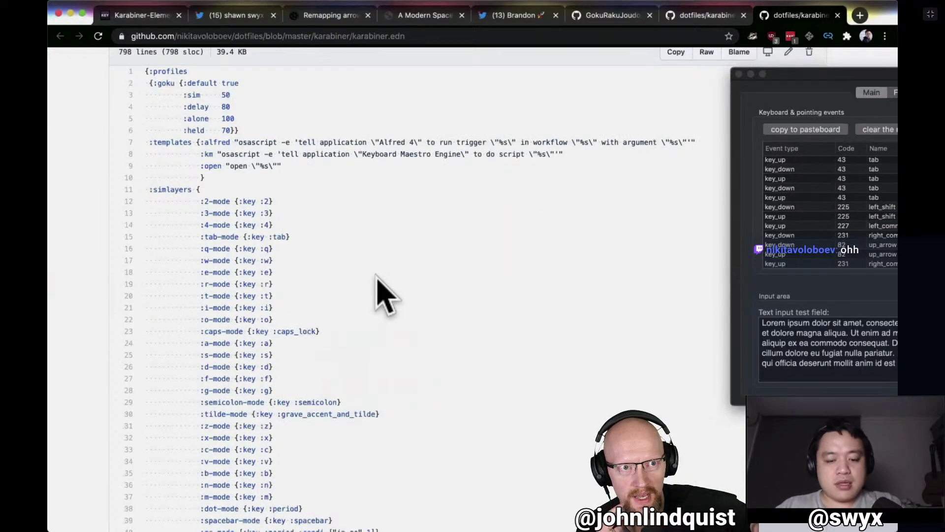
Search the system for Karabiner-EventViewer and open it.
key("super+space")
type("e")
type("[:v [:button1 :!Cv]]")
type("e")
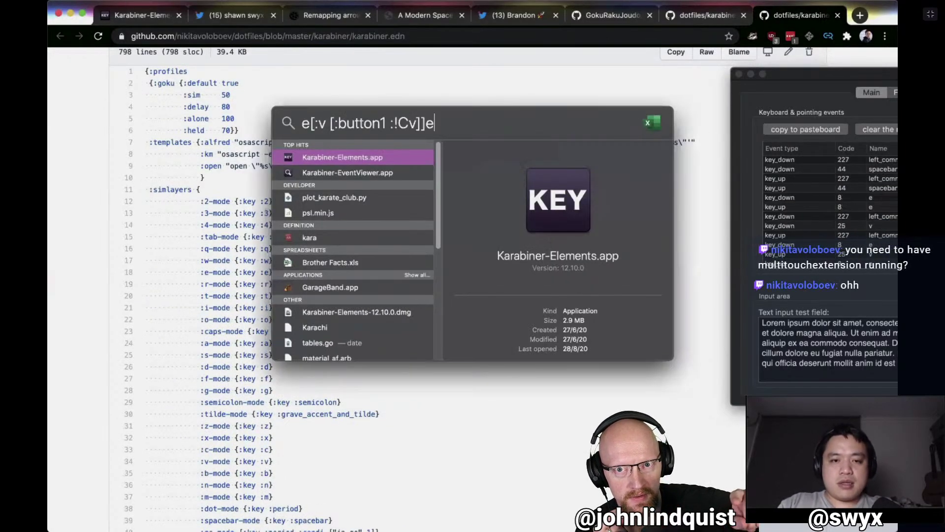
double_click(356, 170)
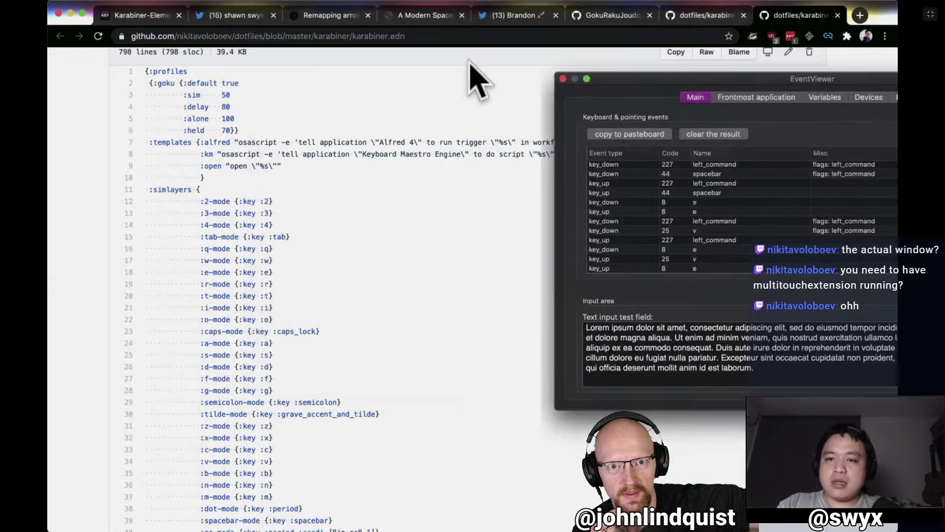
Show EventViewer's frontmost application log and highlight Chrome's bundle identifier.
left_click(601, 84)
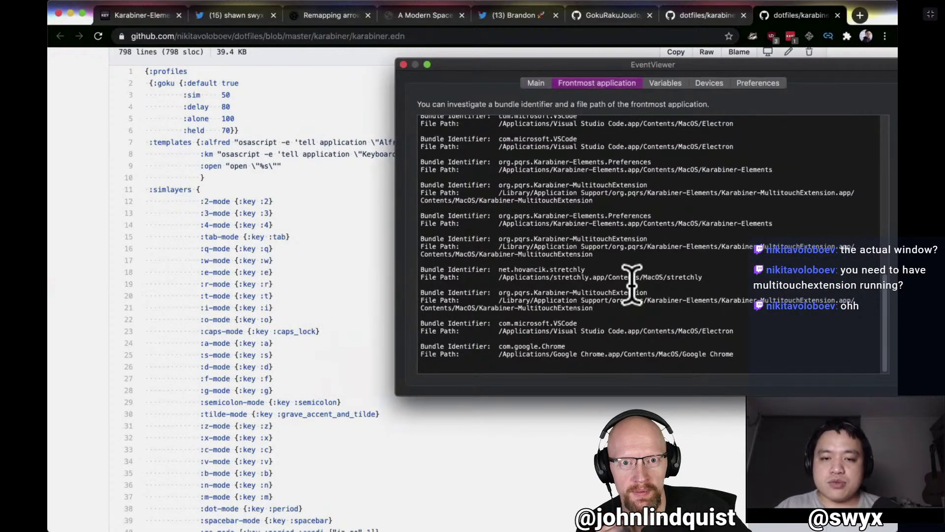
left_click_drag(597, 346, 501, 346)
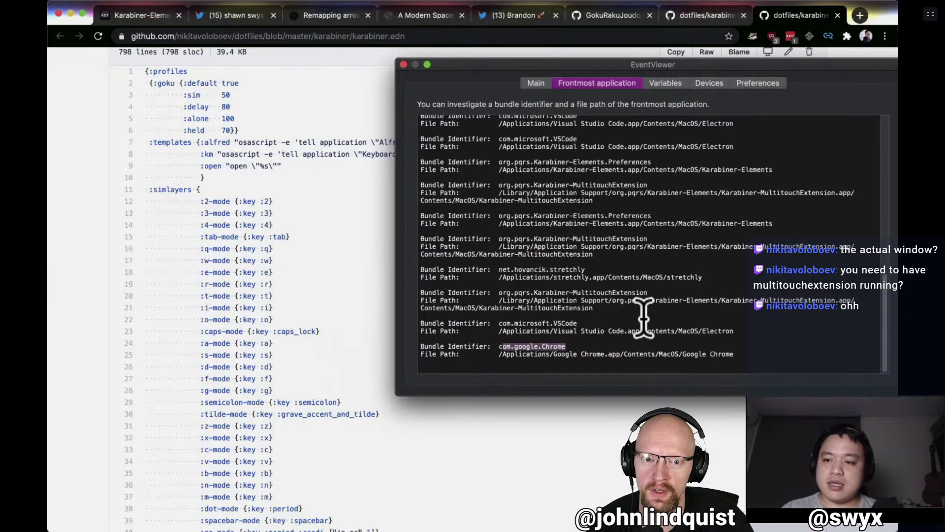
scroll(644, 318, "up", 10)
scroll(644, 318, "down", 10)
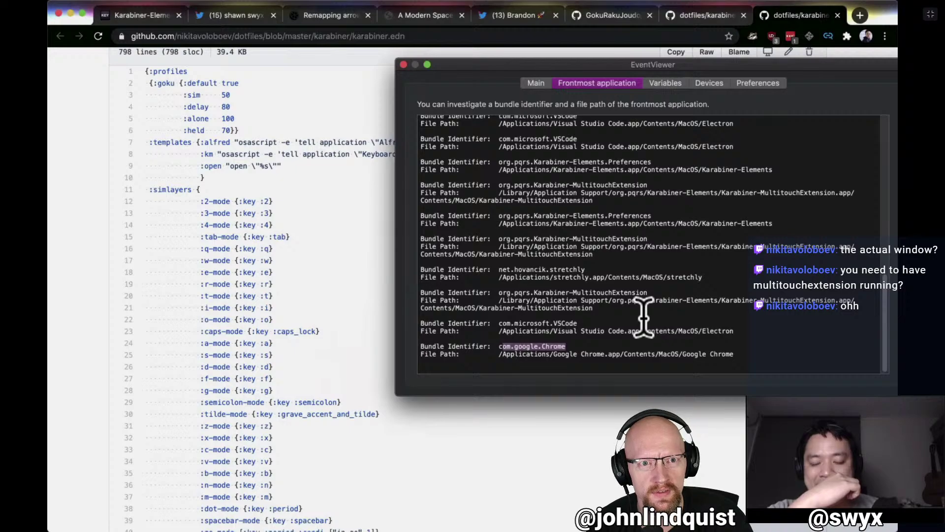
Show Karabiner's internal variables, skip the break reminder, and make the EventViewer window taller to fit the multitouch finger counts.
left_click(666, 84)
left_click_drag(613, 134, 448, 131)
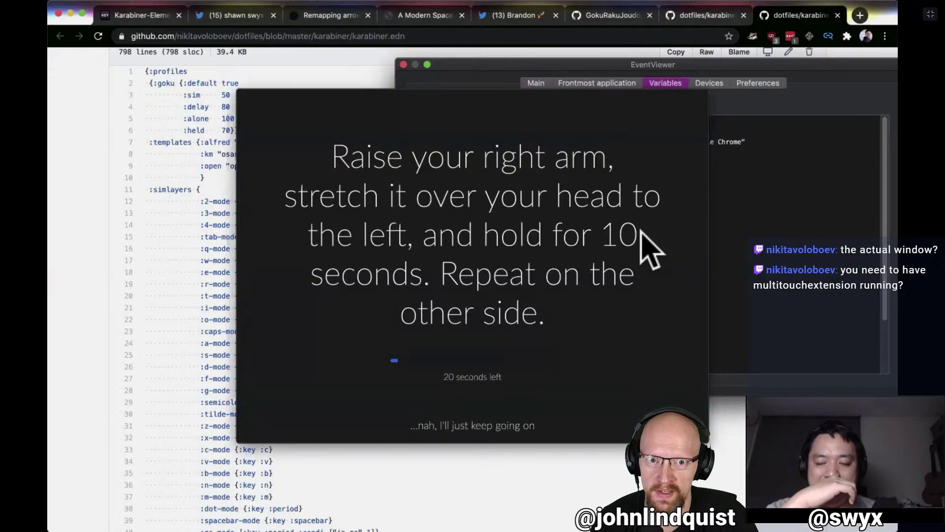
left_click(494, 427)
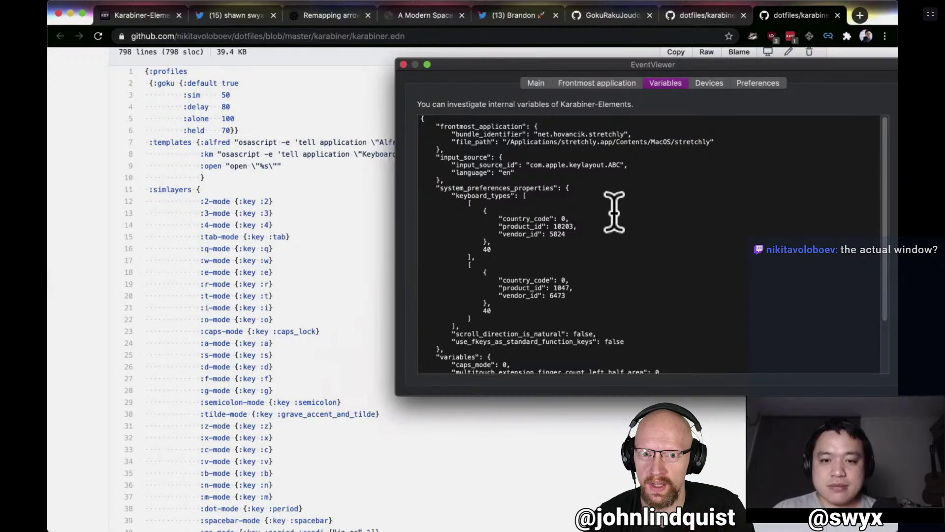
scroll(622, 202, "down", 5)
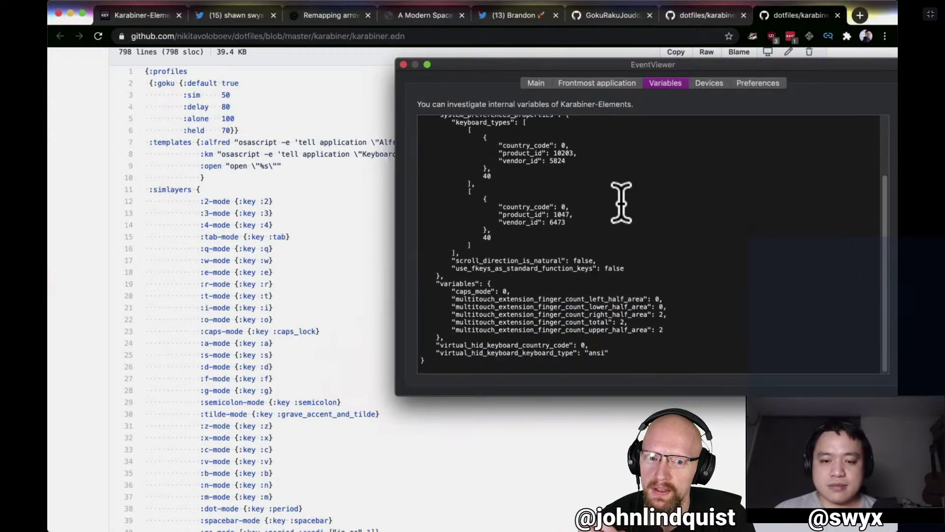
scroll(621, 201, "up", 5)
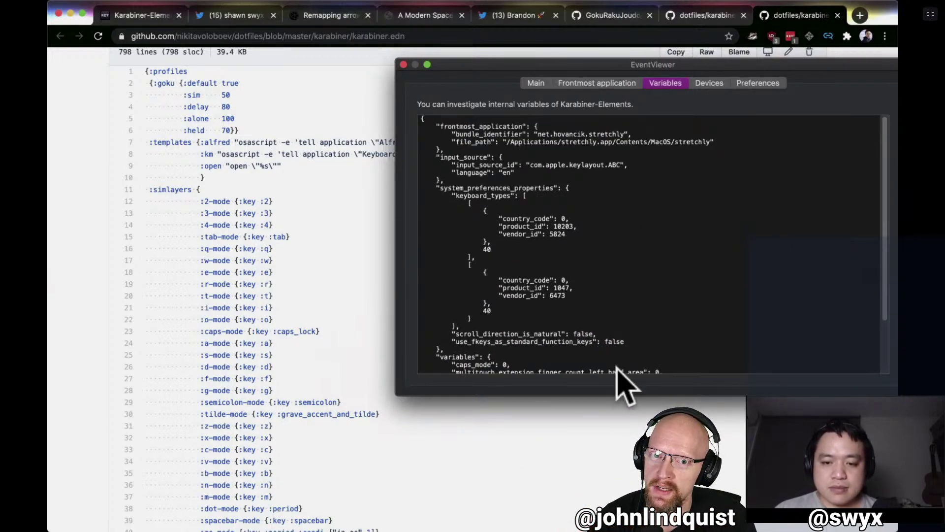
left_click_drag(615, 396, 616, 529)
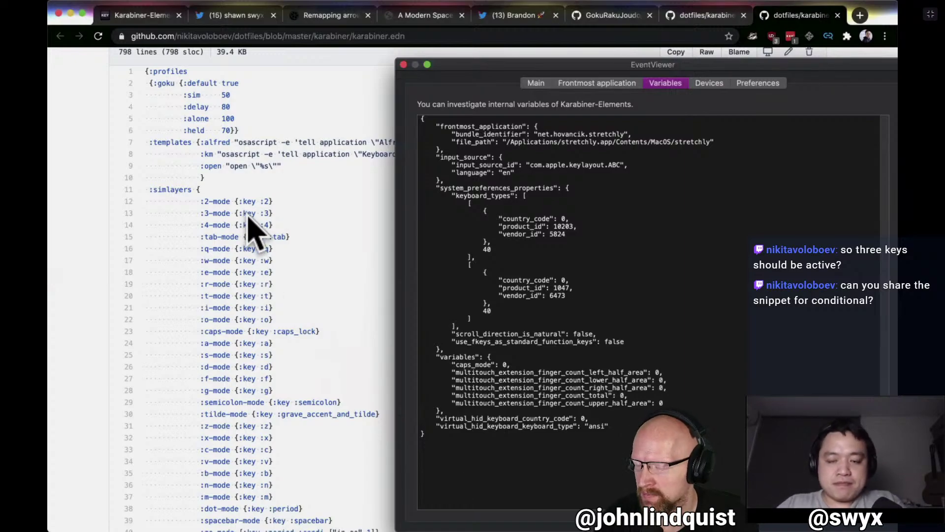
Switch to VS Code and move the EventViewer window aside so the trackpad2 rules and the live variables are both in view.
key("super+space")
type("vs")
key("Return")
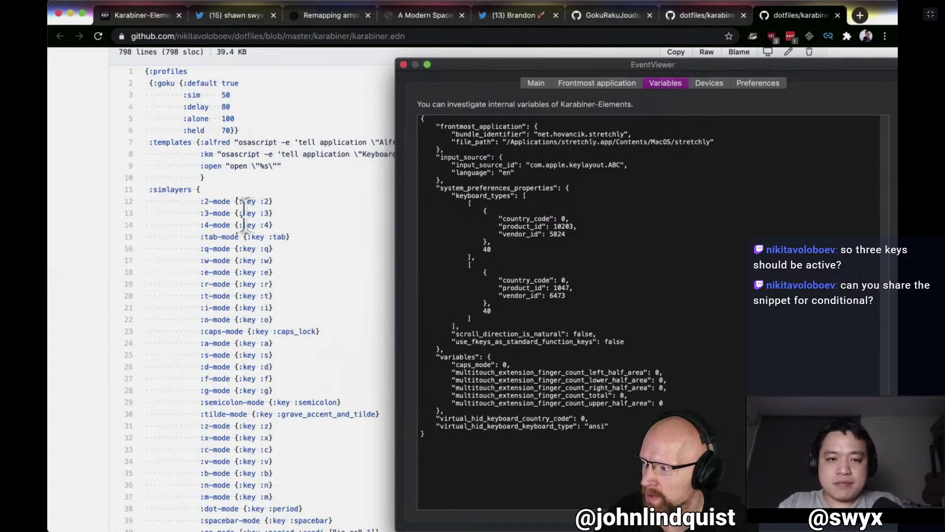
left_click_drag(453, 74, 672, 15)
scroll(385, 268, "down", 15)
scroll(385, 268, "up", 5)
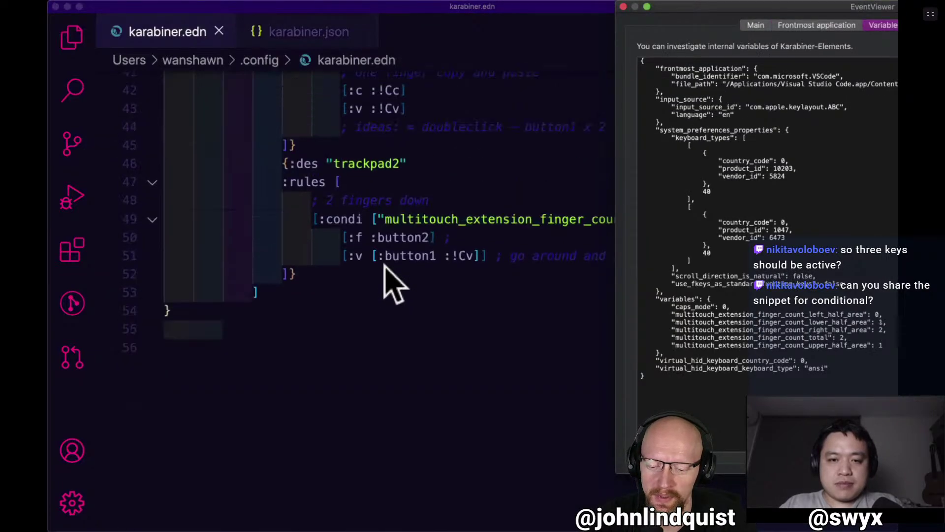
Select the whole trackpad2 rule block in karabiner.edn for sharing and switch to Google Chrome.
left_click(386, 255)
left_click_drag(372, 145, 376, 270)
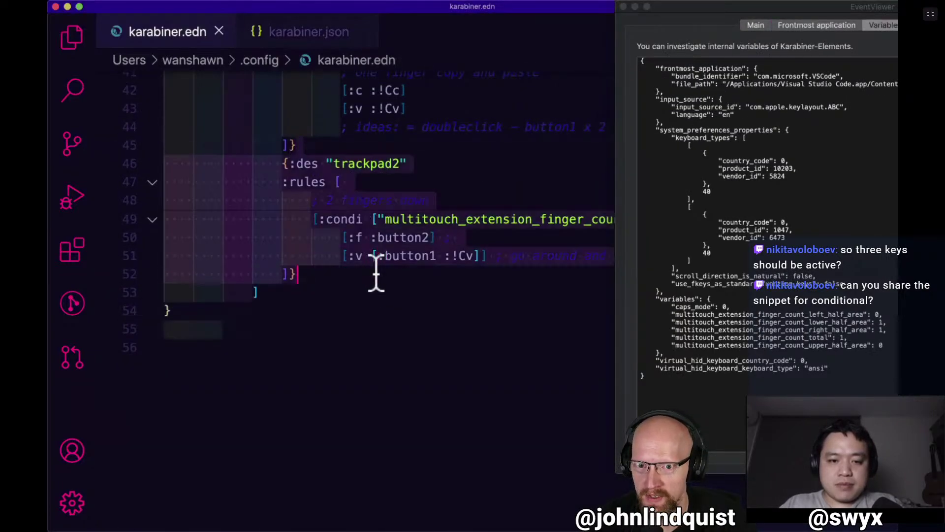
key("super+Tab")
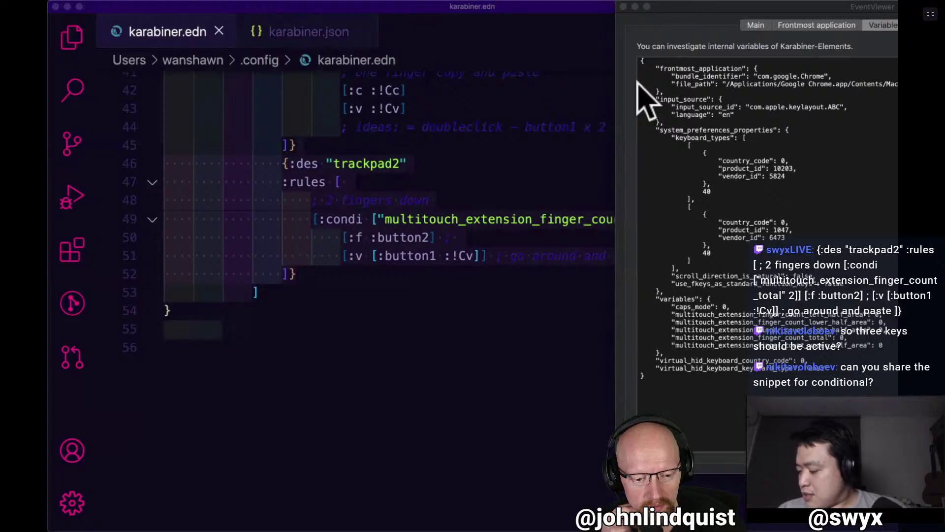
Bring EventViewer to the front and move its window back over the middle of the editor.
left_click(660, 13)
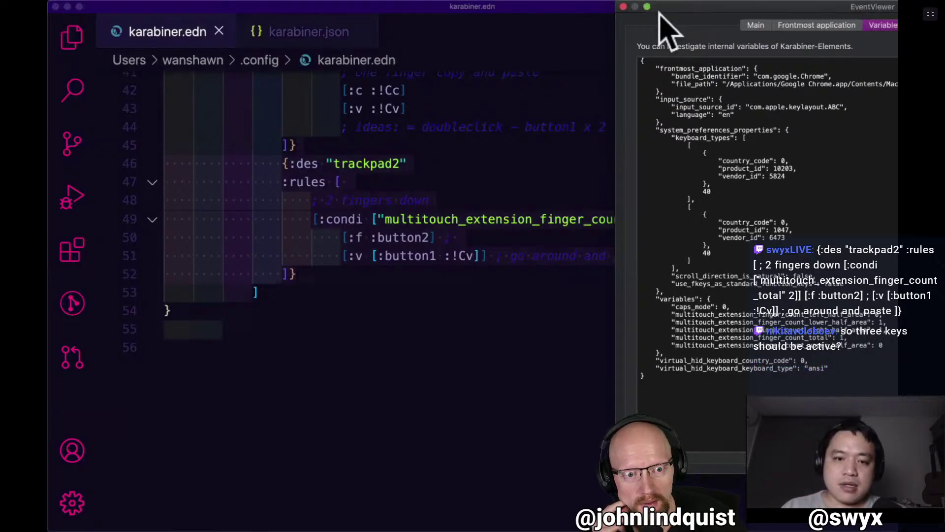
left_click_drag(660, 13, 249, 71)
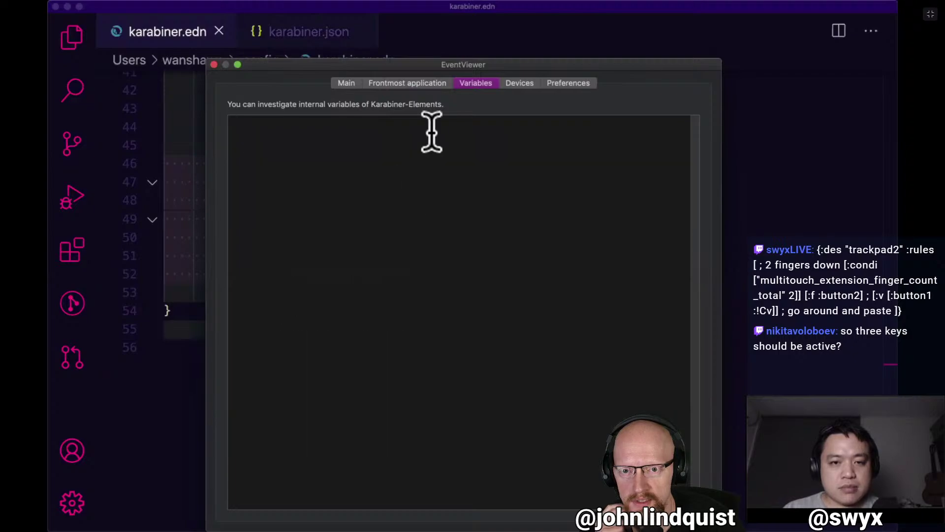
Reload Karabiner's internal variables in EventViewer and move its window aside so karabiner.edn and the variables are both in view.
left_click(419, 83)
left_click(475, 83)
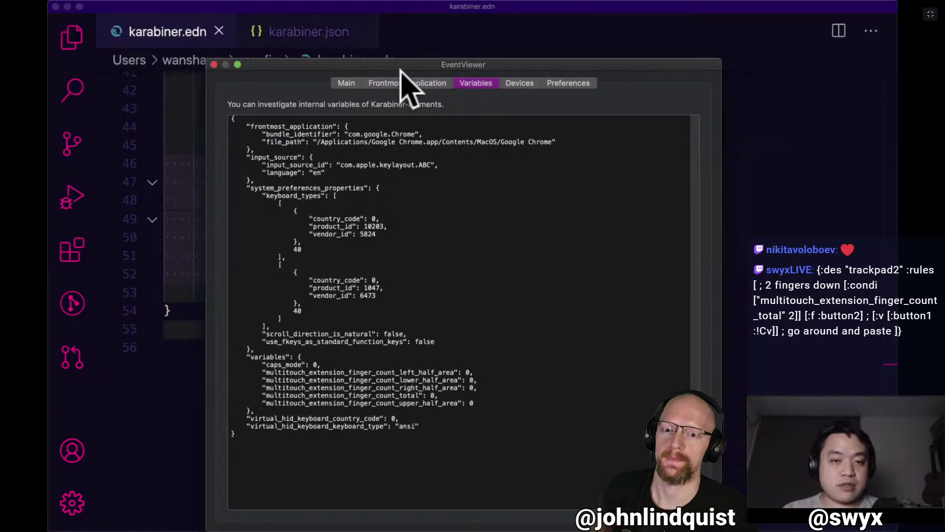
left_click_drag(285, 78, 507, 63)
scroll(384, 197, "up", 10)
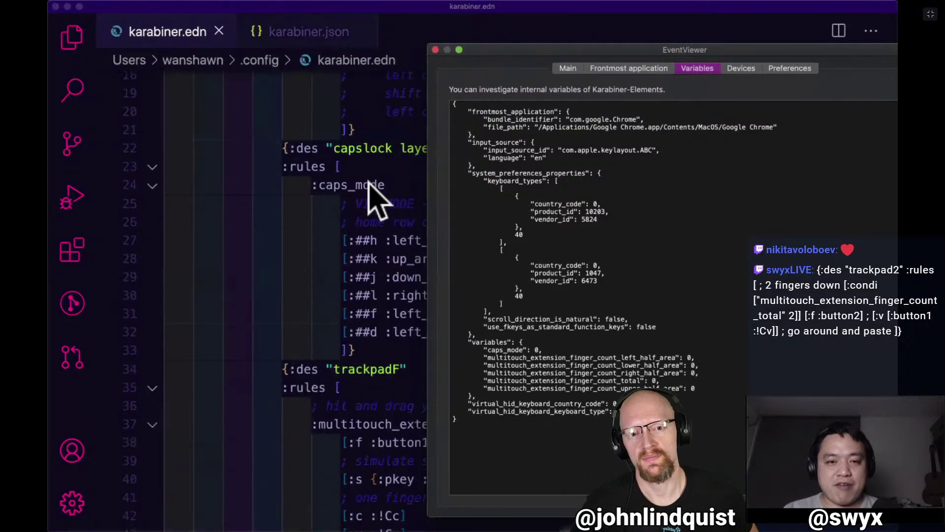
left_click(297, 265)
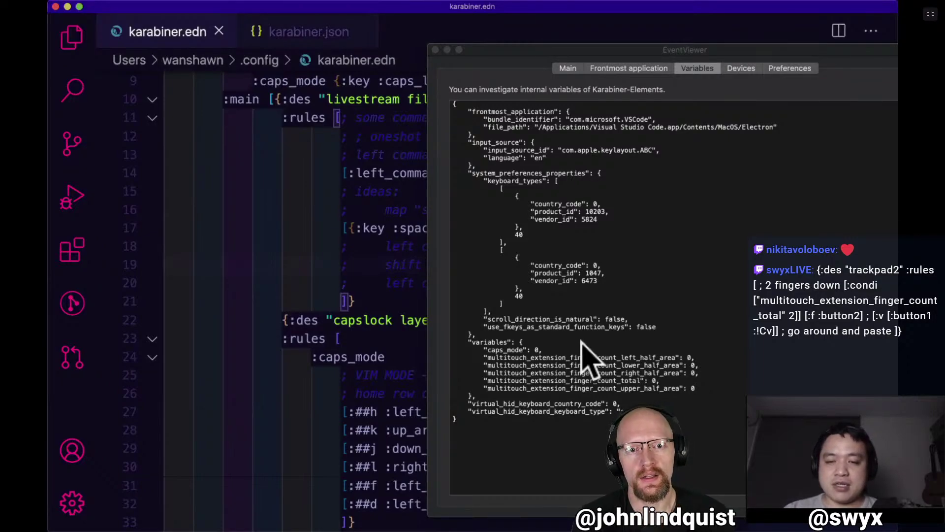
left_click(599, 278)
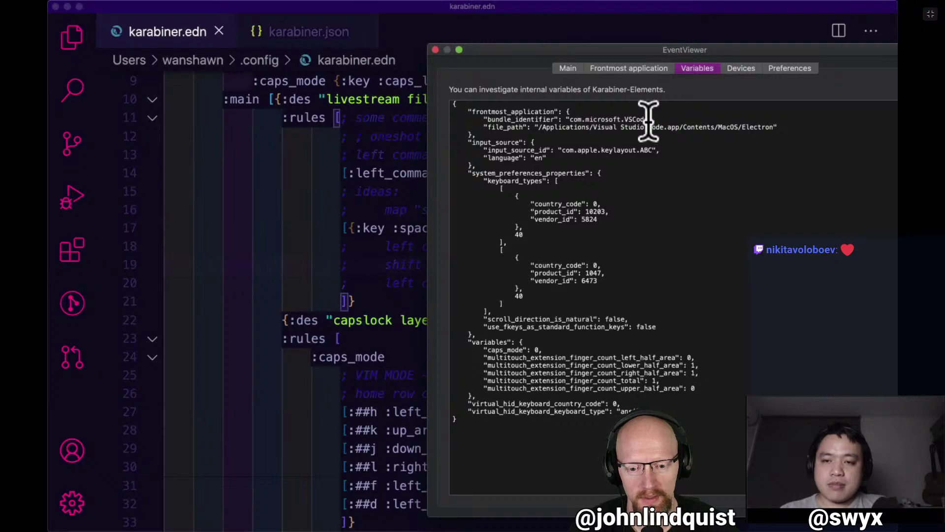
Copy the bundle identifier com.microsoft.VSCode from EventViewer's list of frontmost applications.
left_click_drag(648, 119, 579, 119)
left_click(573, 117)
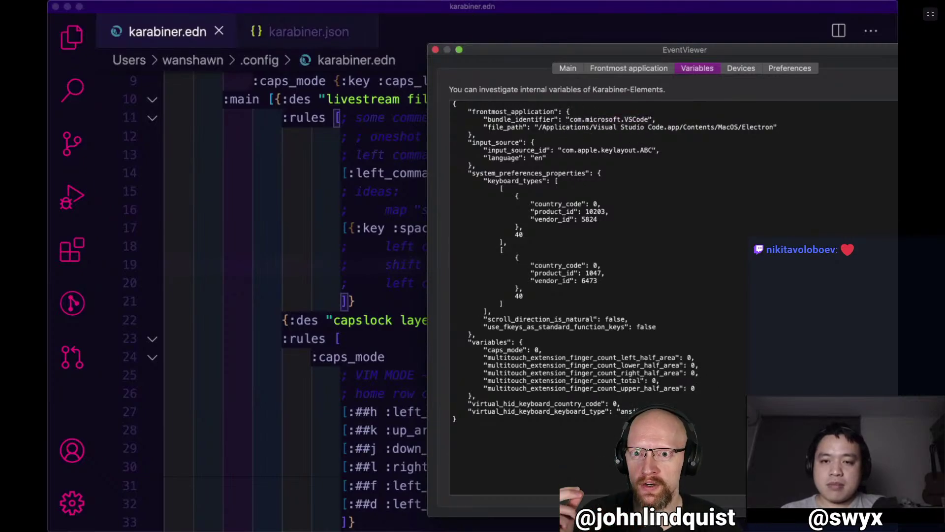
left_click(611, 71)
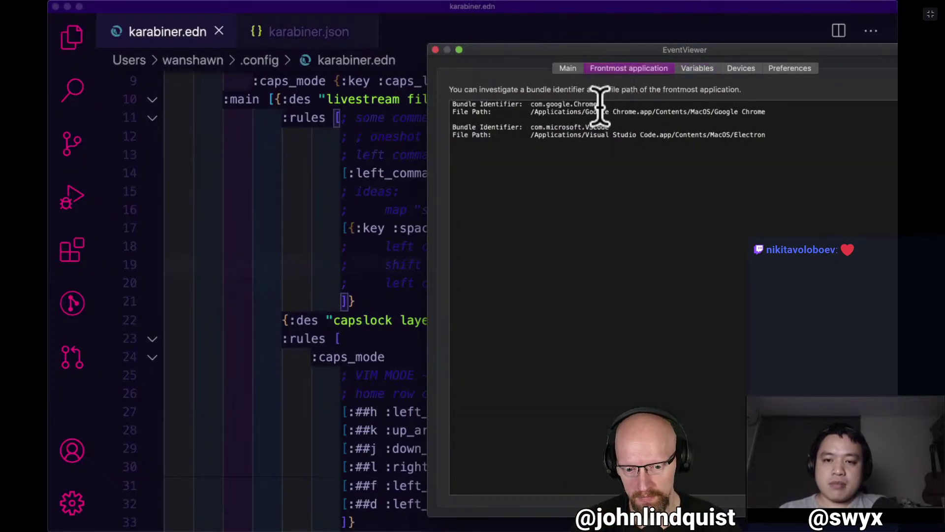
left_click_drag(598, 104, 610, 127)
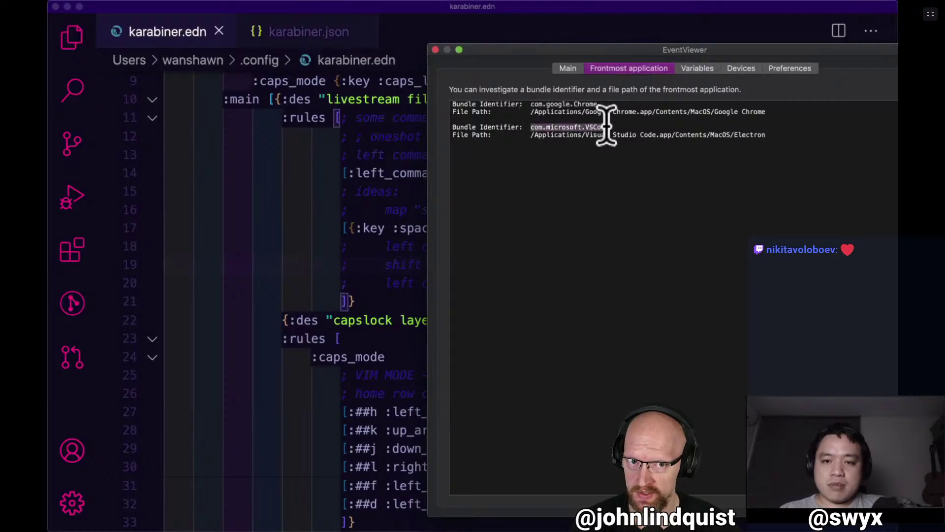
Move the EventViewer window mostly out of the way so the :layers and :main sections of karabiner.edn are uncovered.
left_click(362, 228)
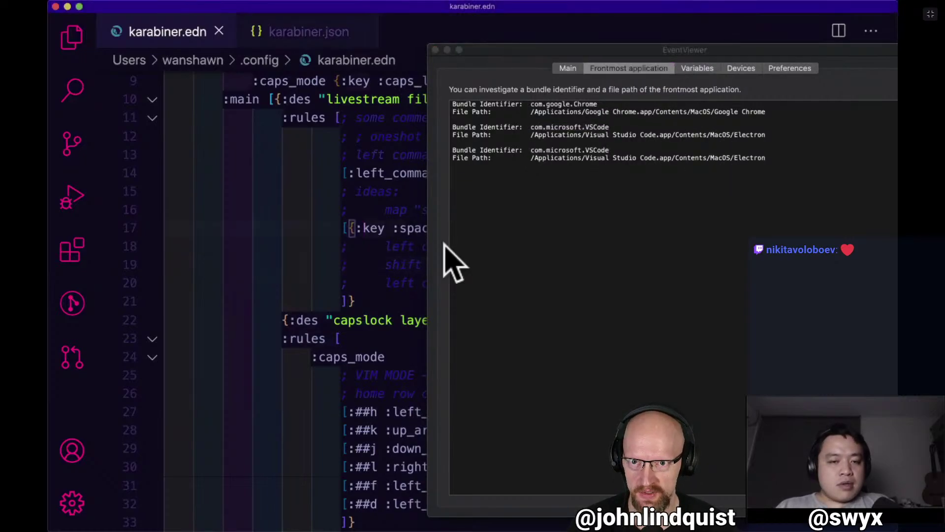
left_click(621, 53)
left_click_drag(559, 52, 743, 55)
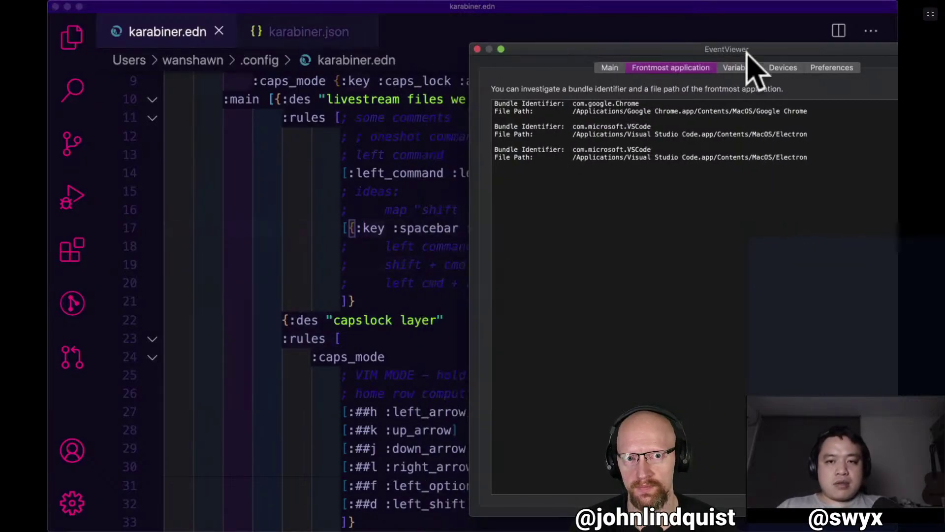
left_click(340, 343)
scroll(339, 344, "up", 3)
scroll(340, 343, "up", 5)
scroll(337, 337, "down", 2)
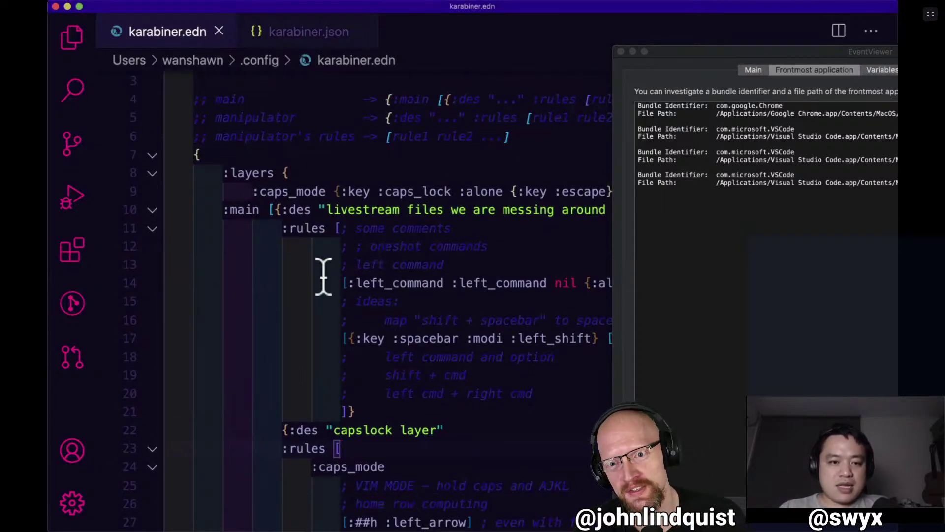
scroll(364, 305, "down", 3)
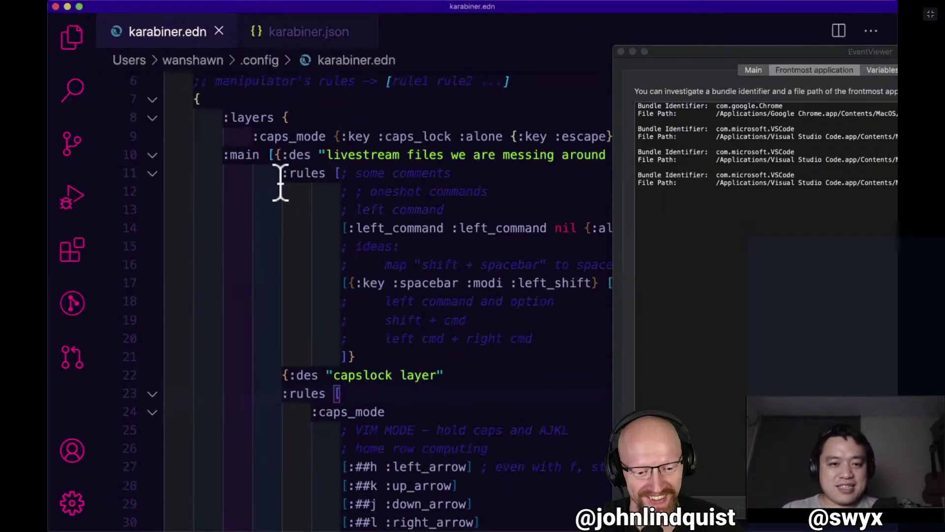
left_click_drag(681, 51, 832, 40)
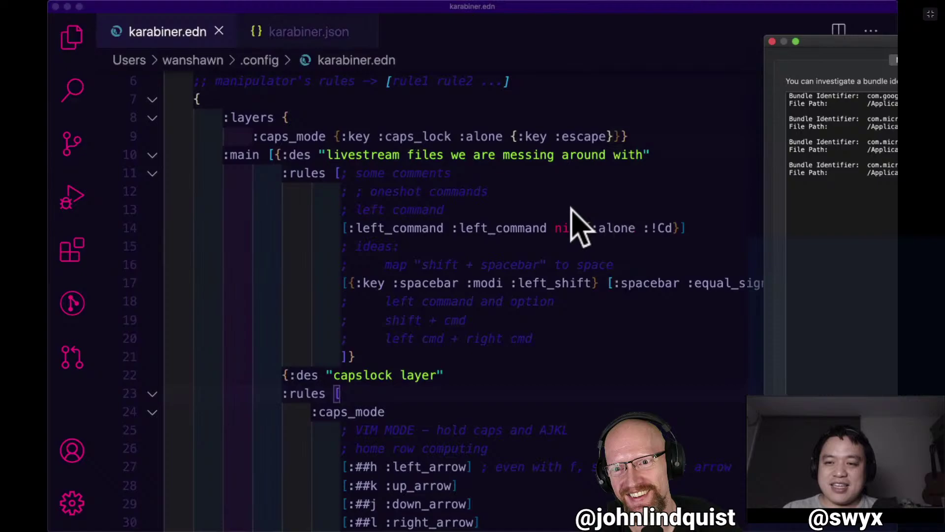
left_click(323, 213)
left_click(273, 155)
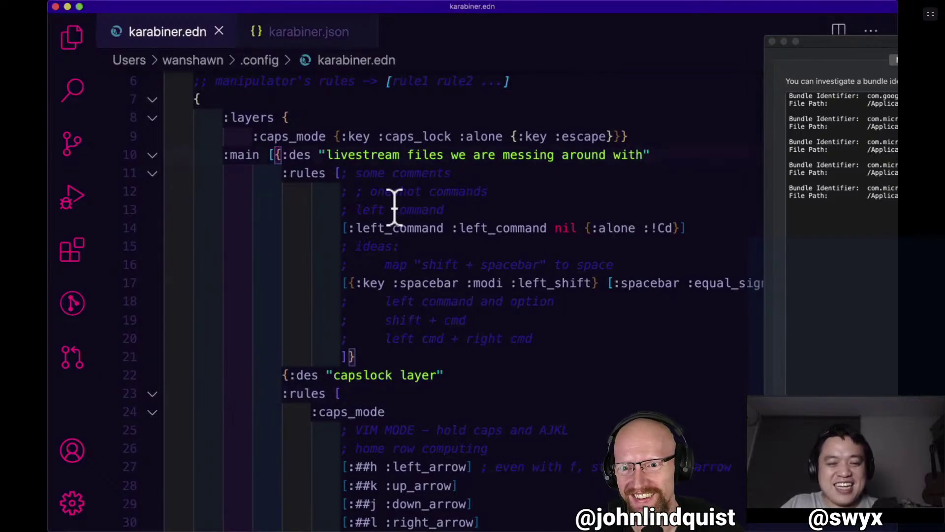
key("Return")
key("Return")
key("Return")
key("Return")
key("Up")
key("Up")
key("Up")
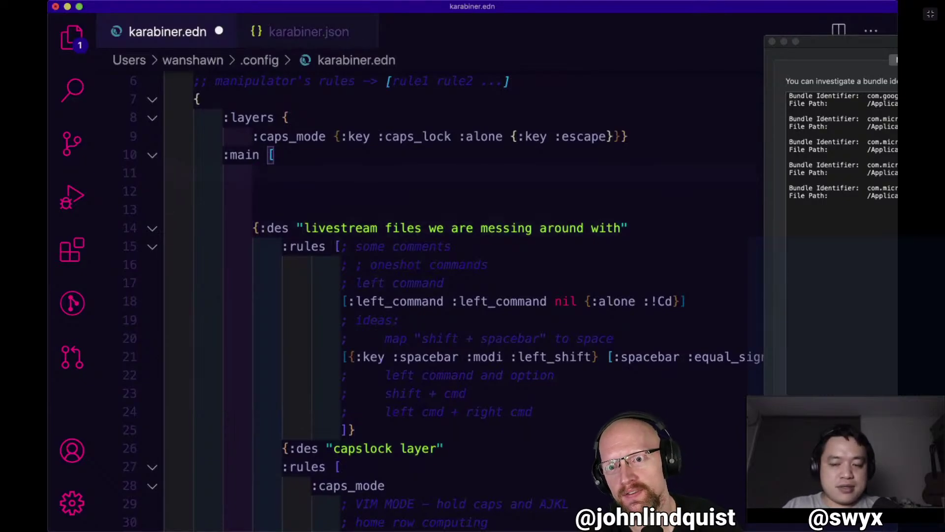
key("super+z")
key("super+z")
key("super+z")
key("super+z")
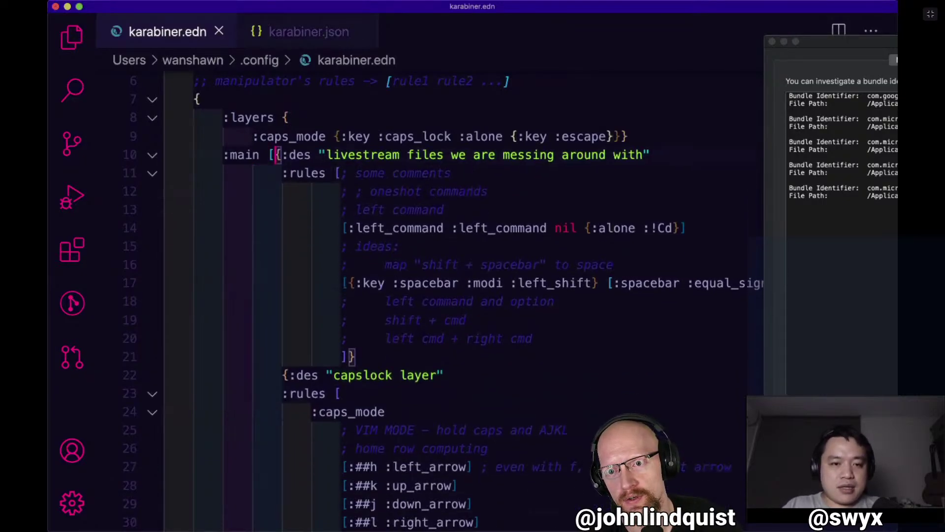
Add an empty :applications { } block between the :layers and :main sections of karabiner.edn.
key("Up")
key("Return")
key("Return")
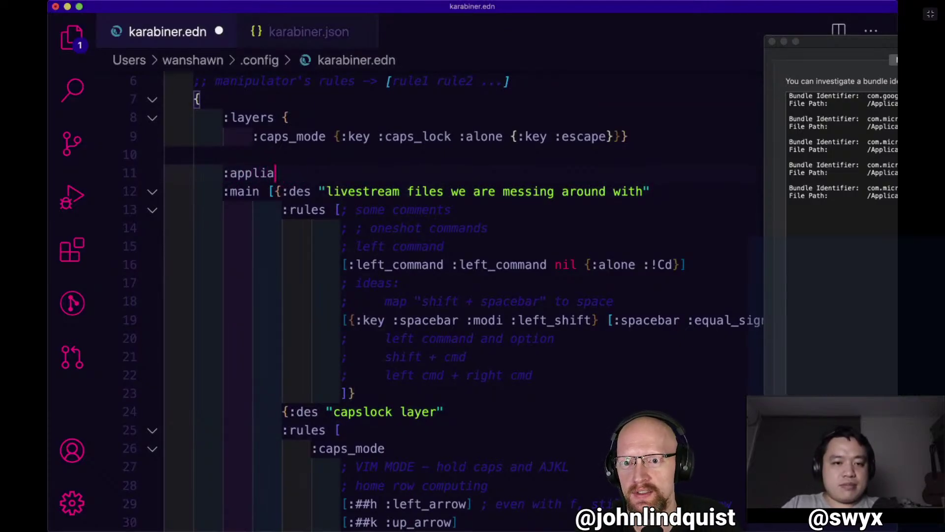
type("ion")
left_click(395, 209, "shift")
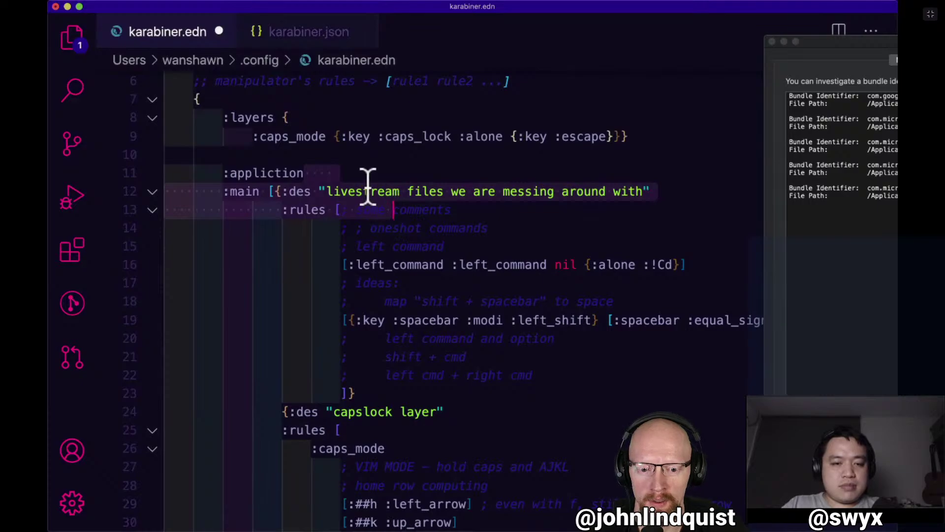
left_click(384, 173)
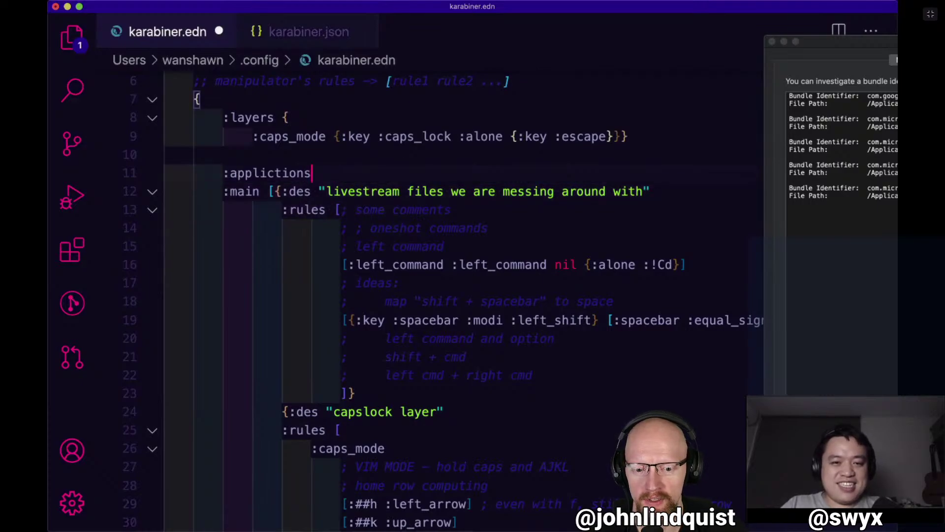
type("s {")
key("Return")
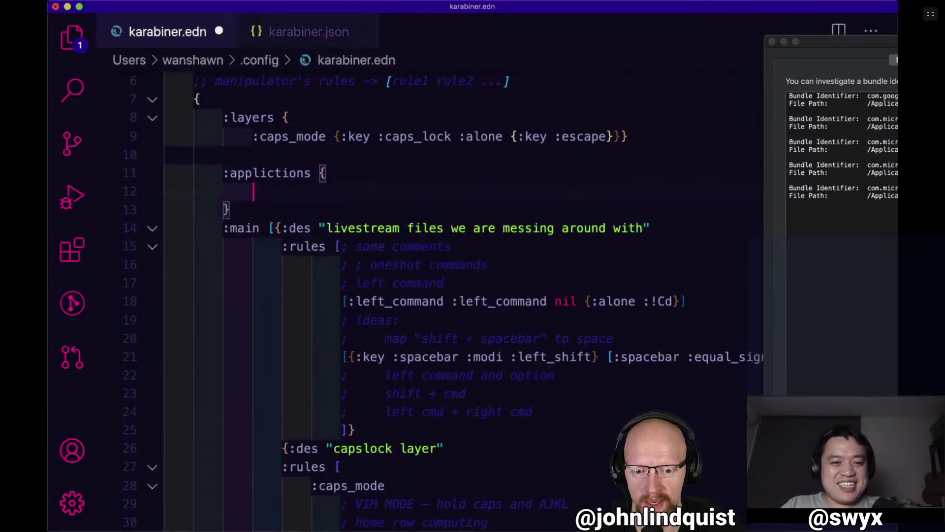
key("Up")
key("Right")
key("Right")
key("Right")
type("a")
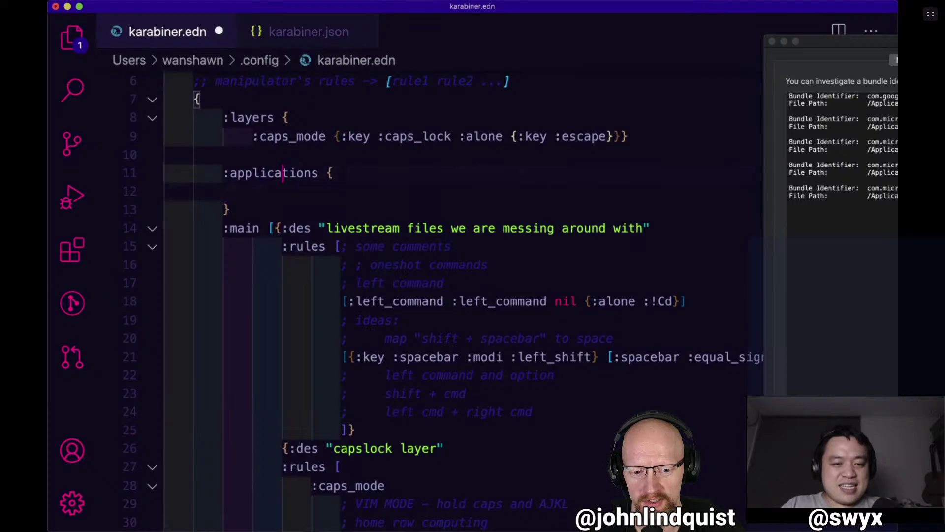
Add an indented :code entry holding an empty string in square brackets inside the :applications block.
key("Down")
key("Tab")
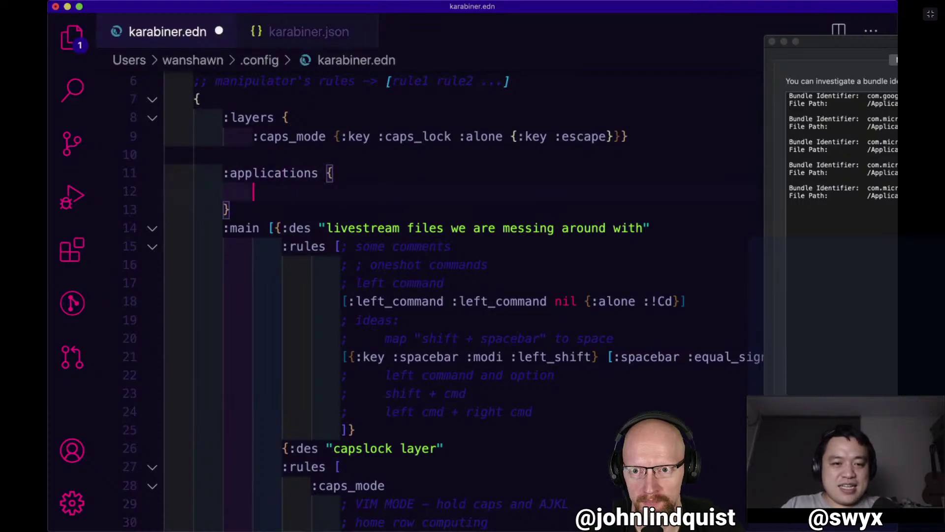
key("Tab")
key("BackSpace")
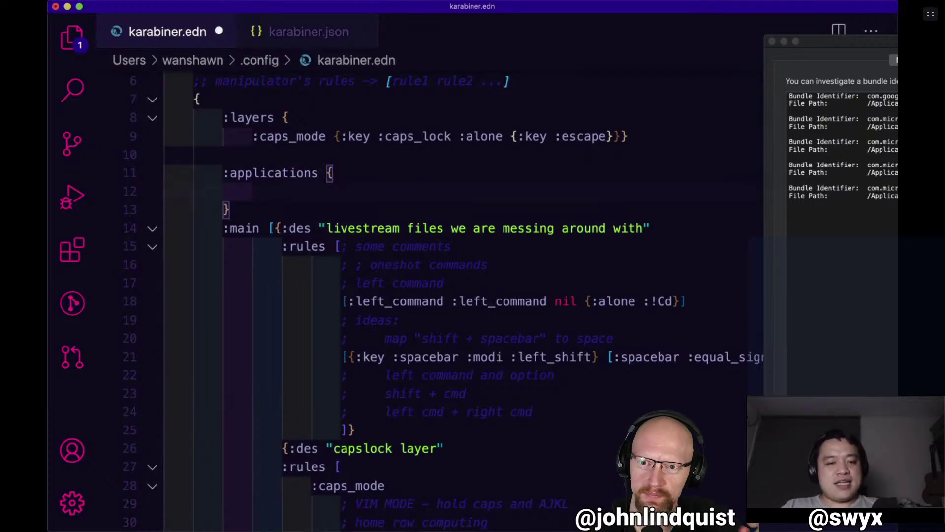
type(":code")
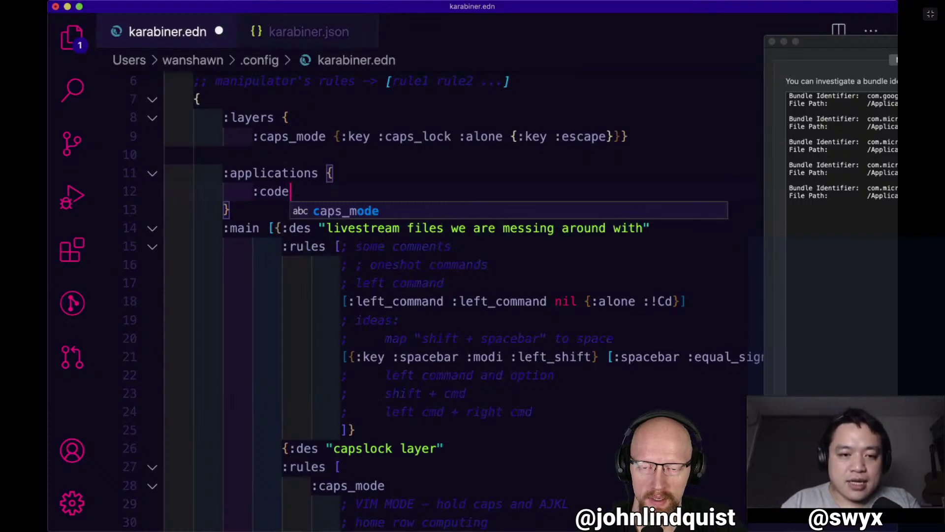
type(" {")
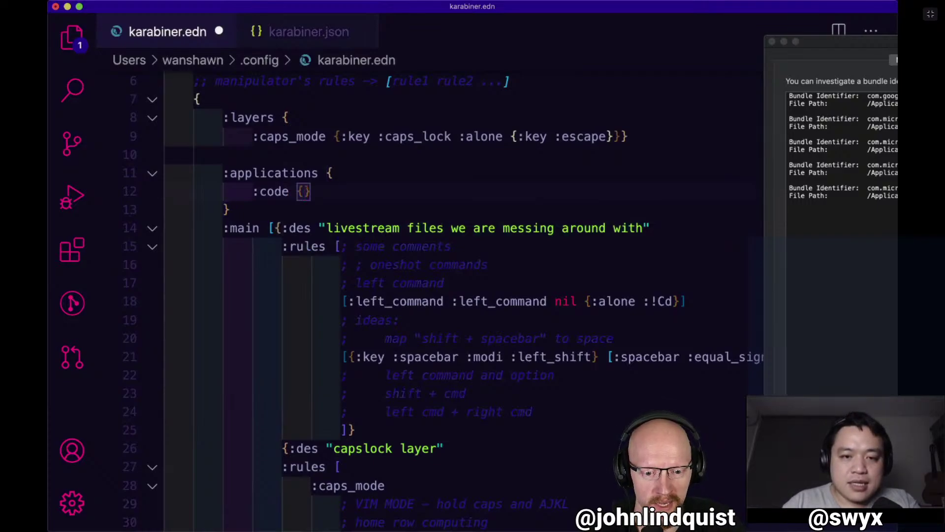
type(":")
key("BackSpace")
key("BackSpace")
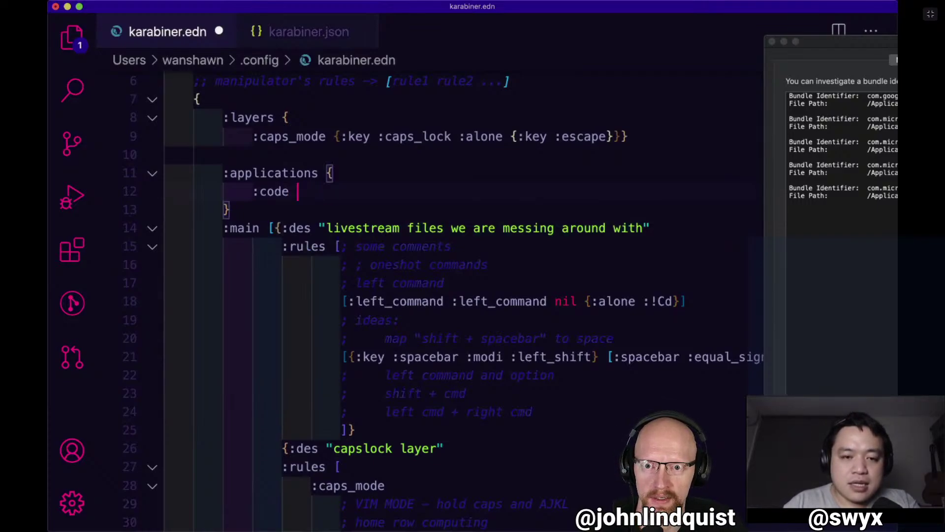
type("[")
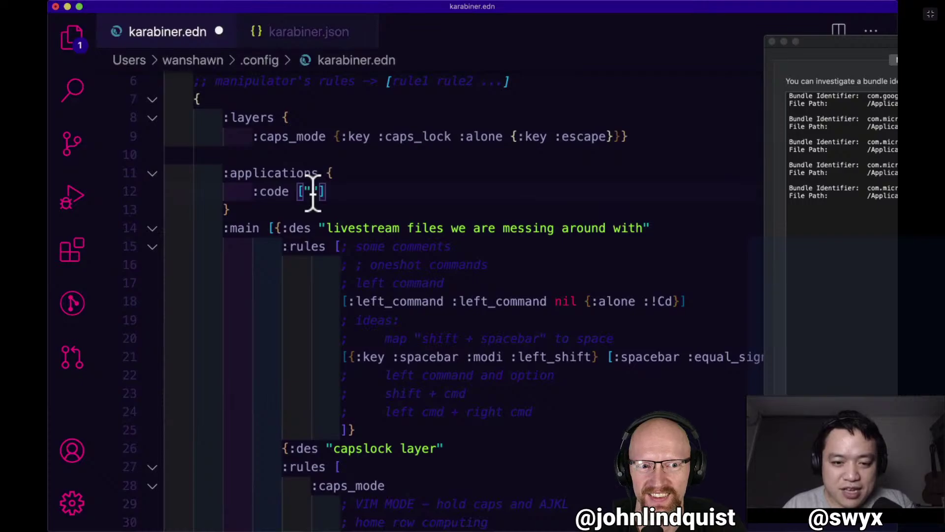
Comment out the :left_command rule under the livestream rules and save karabiner.edn.
scroll(313, 192, "down", 1)
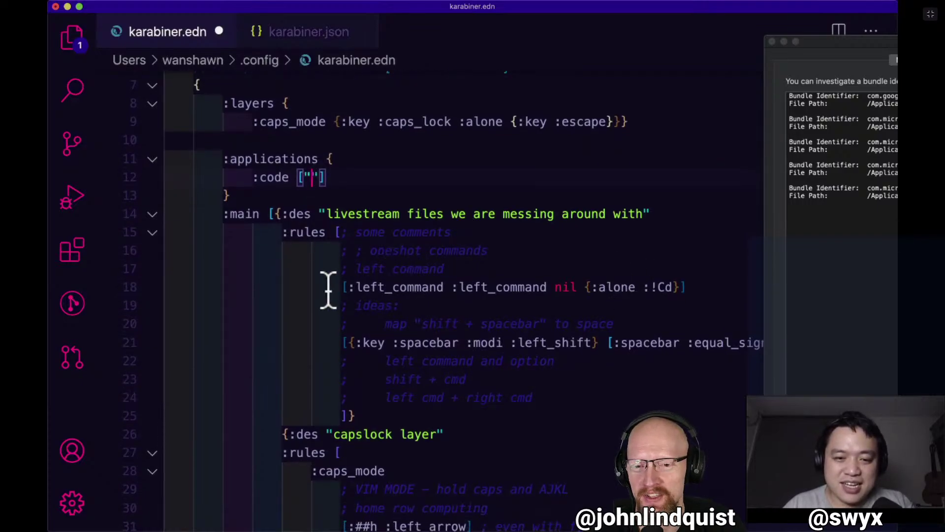
left_click(351, 287)
key("super+slash")
key("super+s")
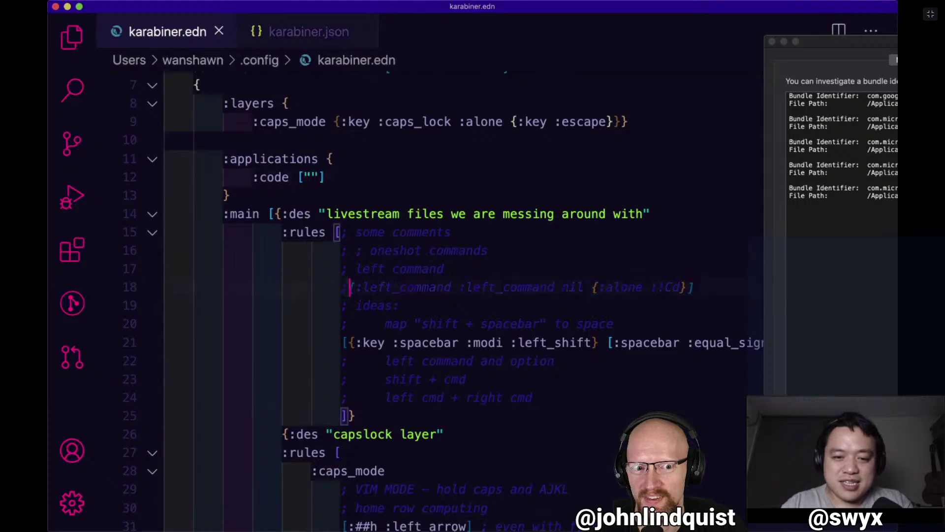
Fill the empty string of the :code entry with com.microsoft.VSCode from the clipboard history.
left_click(310, 176)
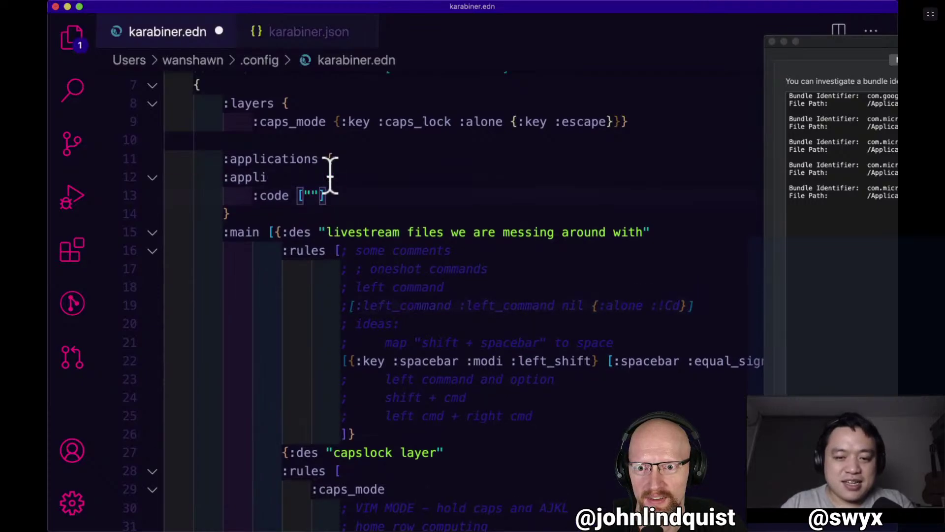
key("super+z")
scroll(386, 248, "down", 5)
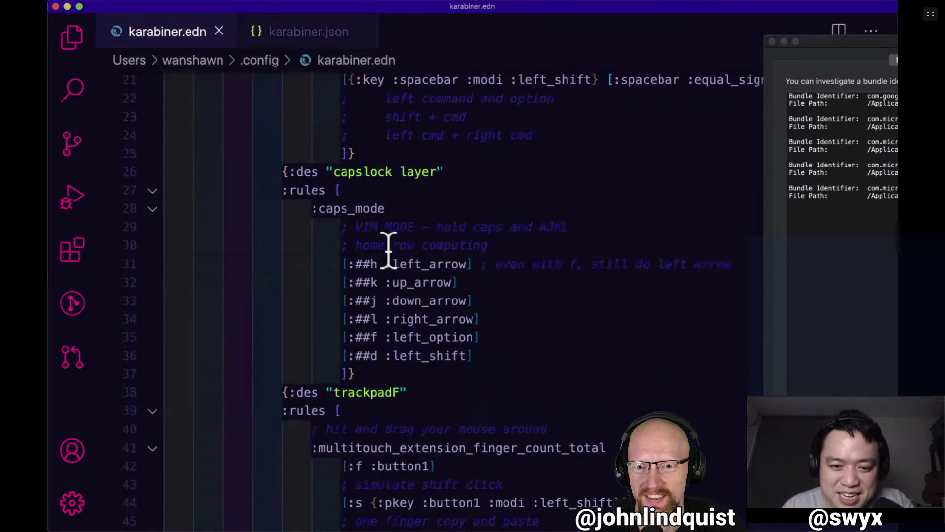
scroll(388, 251, "down", 6)
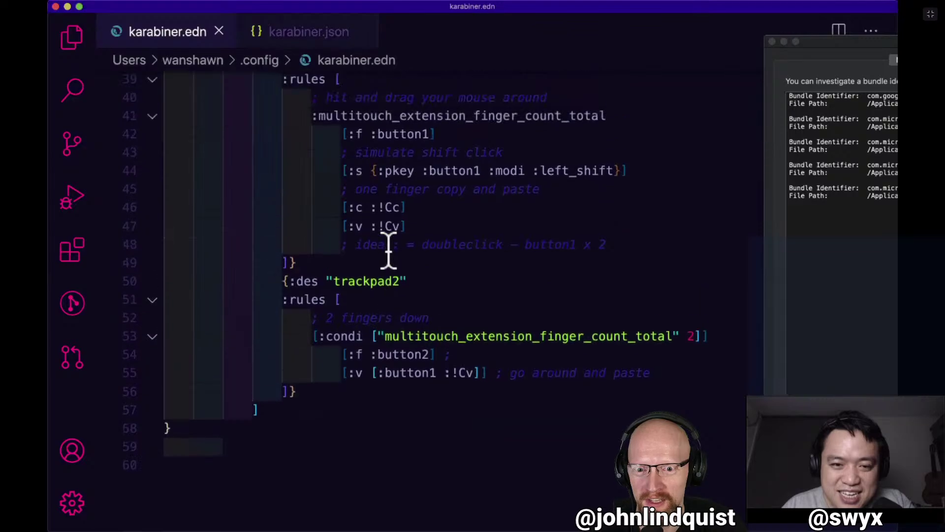
scroll(389, 249, "up", 12)
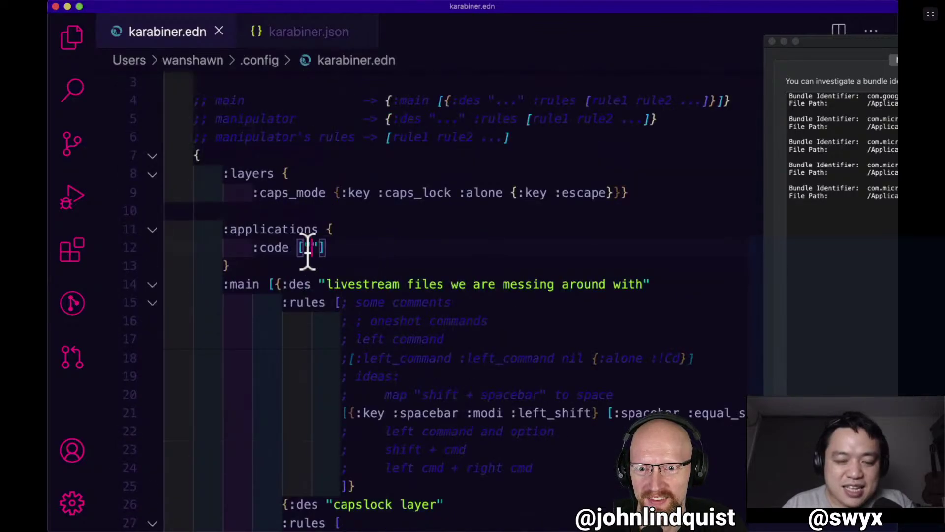
right_click(311, 249)
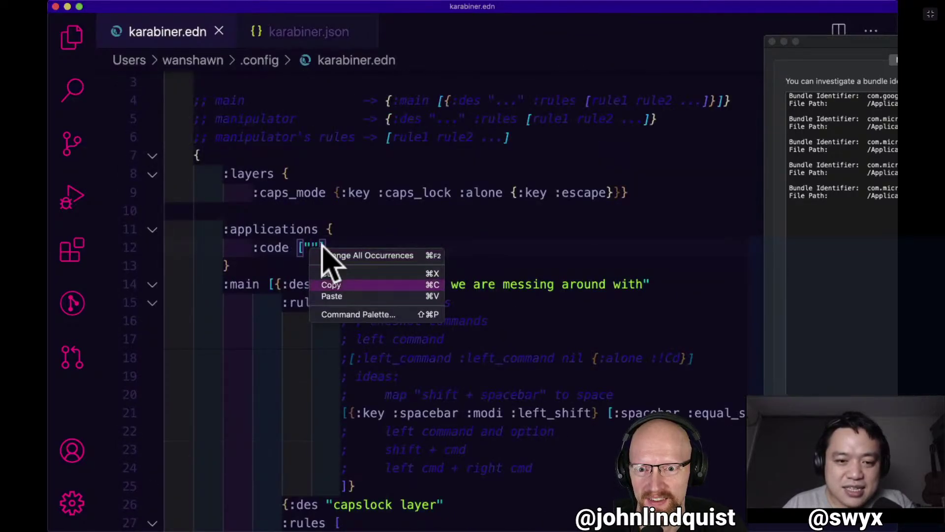
key("Escape")
key("super+shift+v")
mouse_move(392, 264)
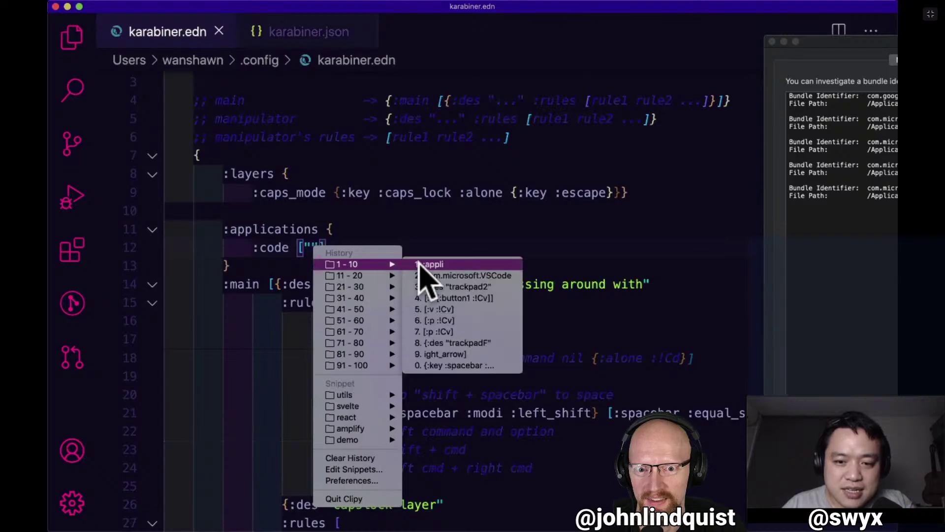
left_click(453, 277)
left_click(452, 284)
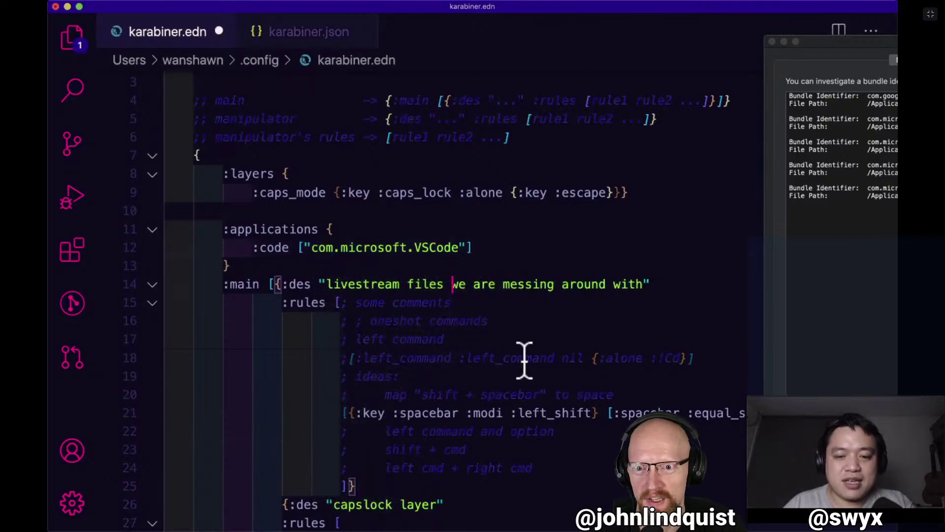
Remove the blank line between the :layers and :applications sections.
left_click(545, 211)
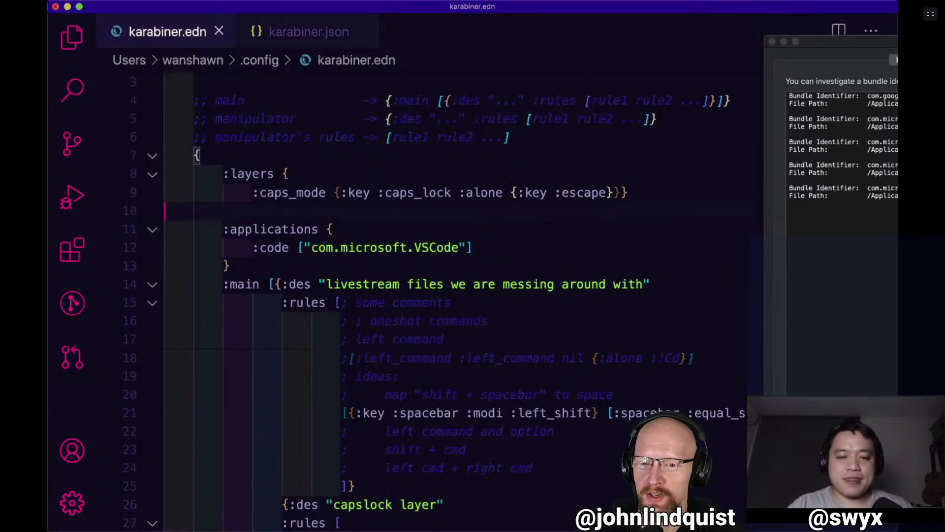
key("BackSpace")
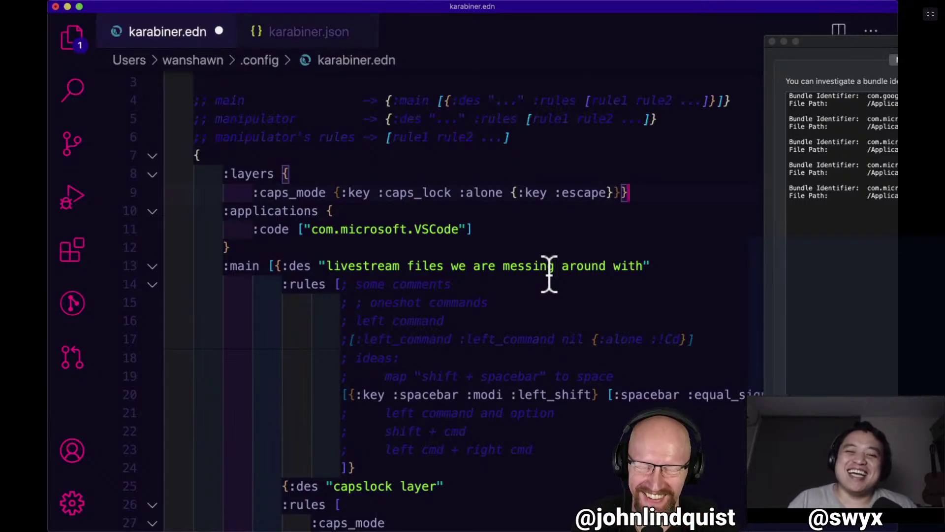
key("Down")
key("Down")
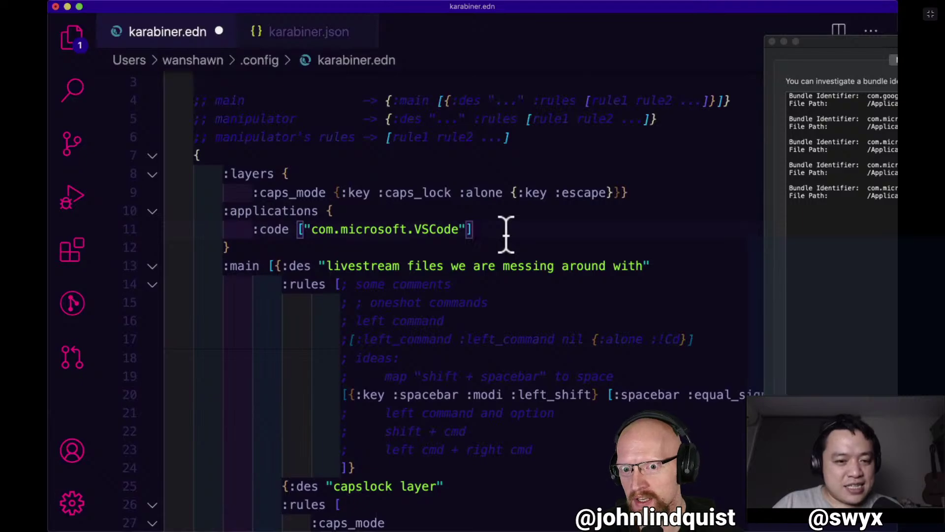
Duplicate the trackpad2 rule block directly below itself and change the copy's description to vscode.
scroll(506, 234, "down", 5)
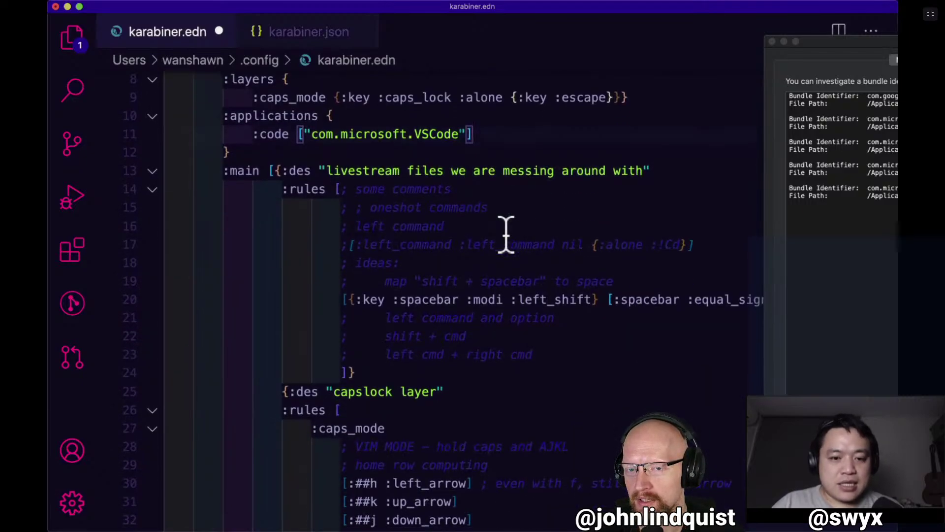
scroll(506, 236, "down", 15)
left_click_drag(323, 261, 296, 139)
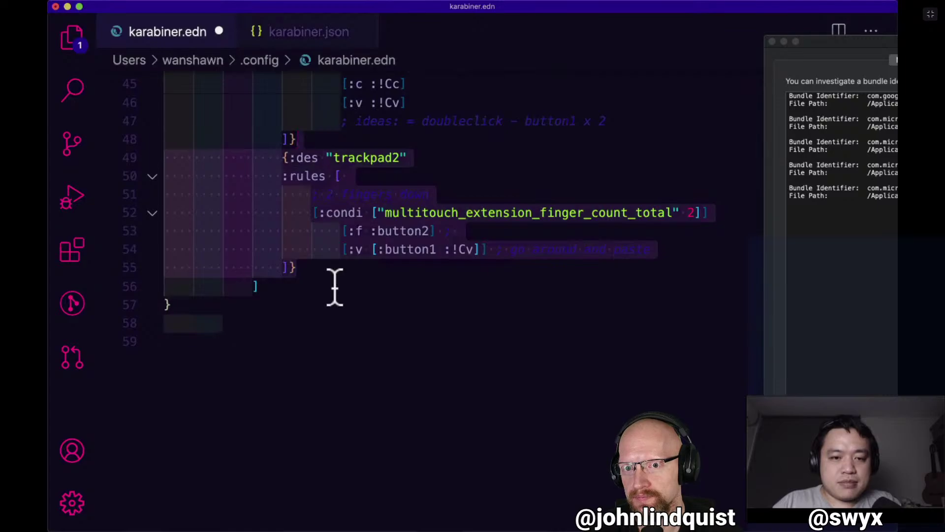
key("super+c")
left_click(331, 276)
key("super+v")
double_click(351, 285)
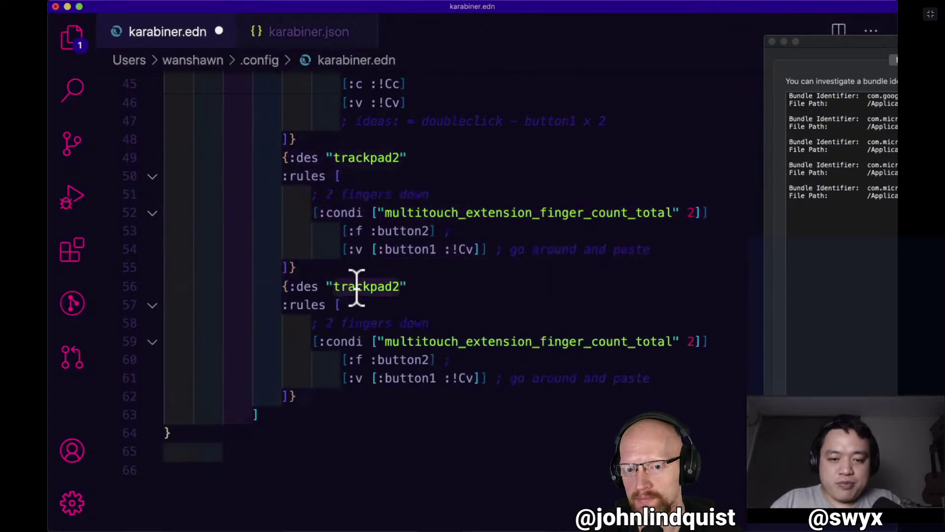
type("v")
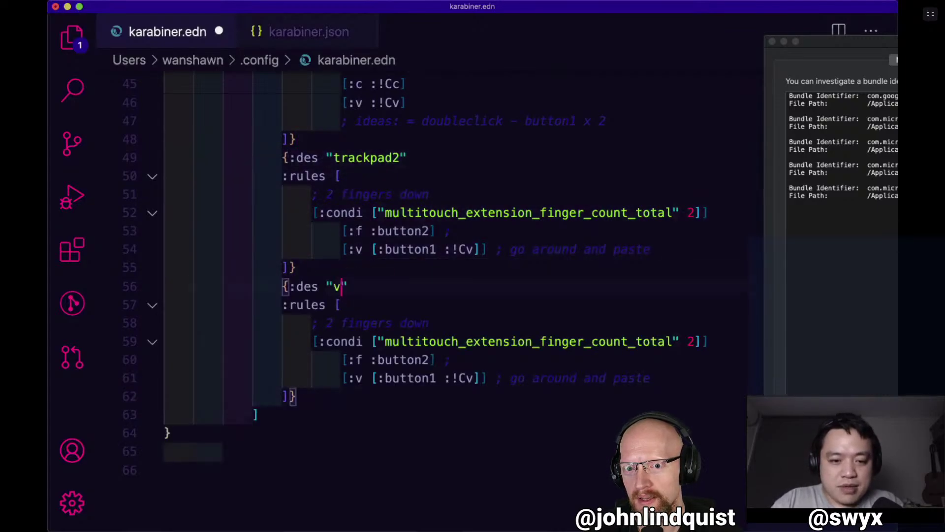
type("scode")
Replace the "2 fingers down" comment in the vscode block with :code.
key("Down")
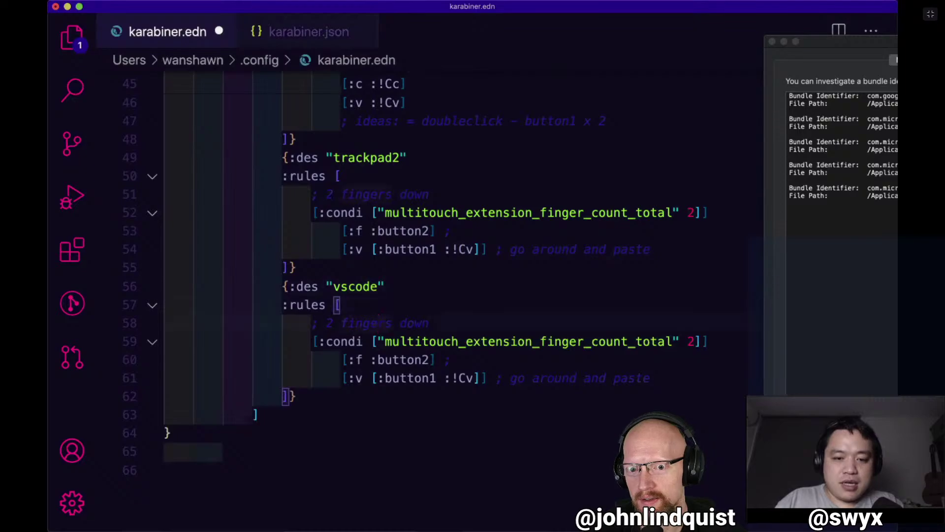
key("super+shift+Left")
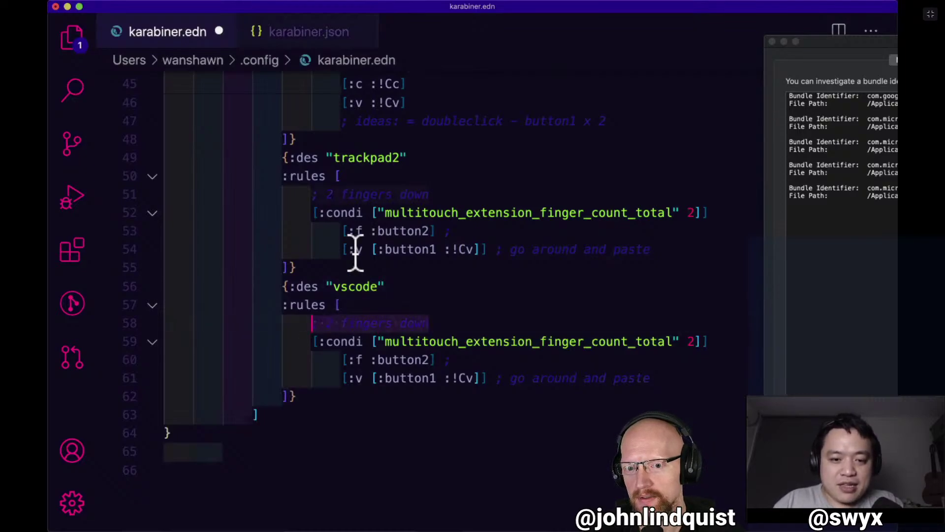
scroll(354, 248, "up", 5)
scroll(355, 251, "down", 3)
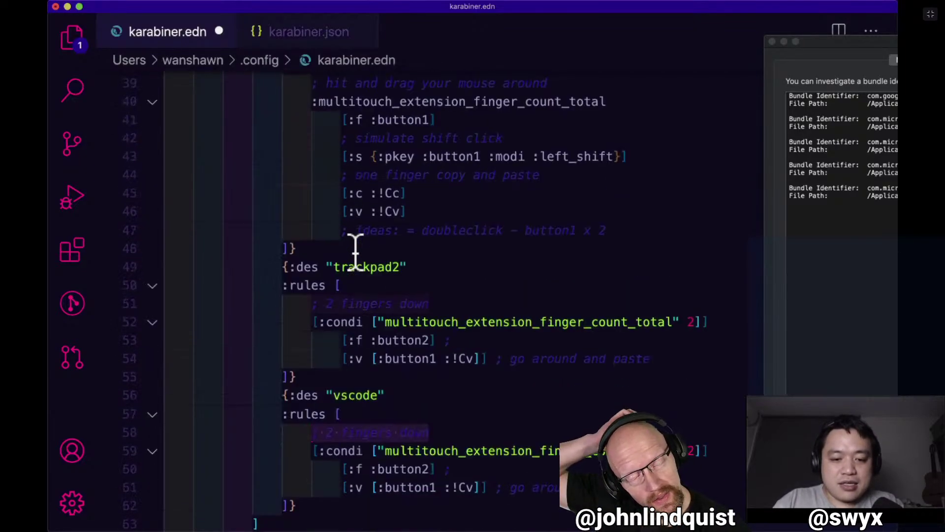
type(":code")
key("Escape")
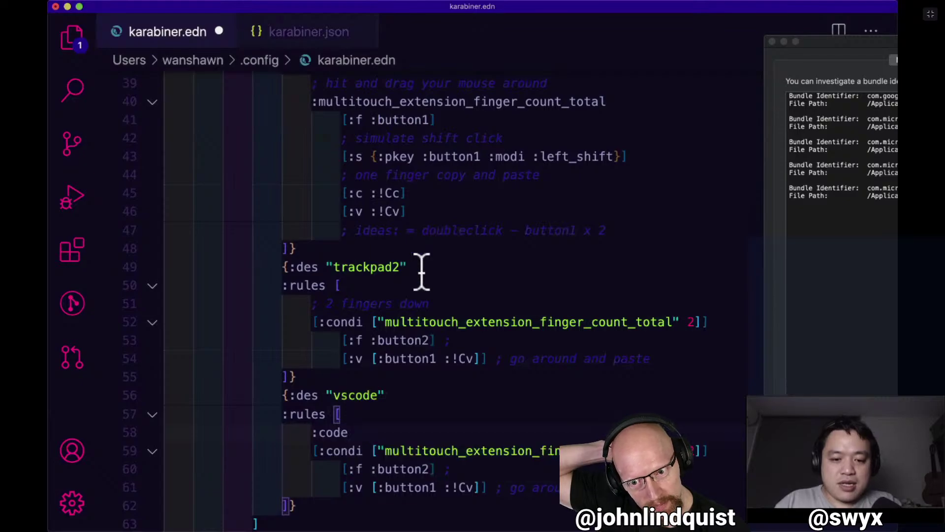
Indent the :condi line and its two rules one level under :code.
key("Down")
key("shift+Down")
key("shift+Down")
key("Tab")
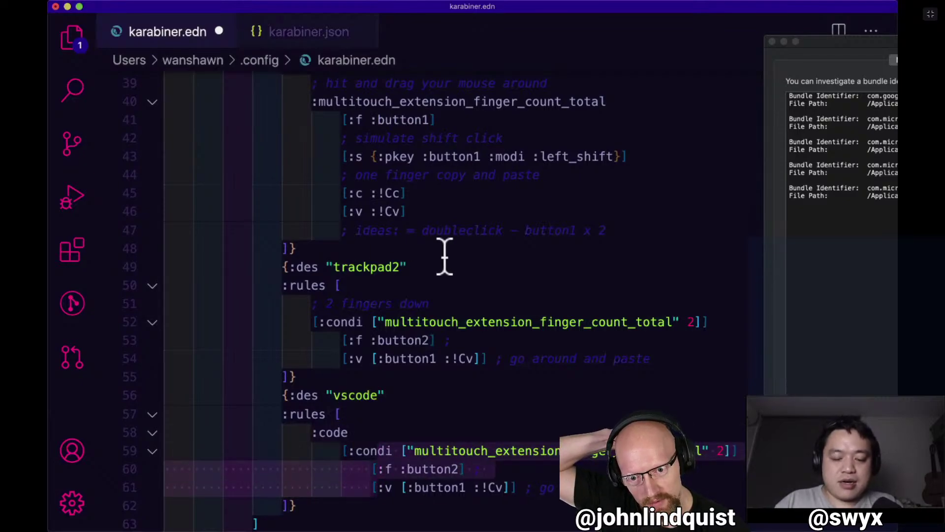
Delete the :condi line from the vscode block and outdent its :f and :v rules one level.
scroll(438, 259, "down", 4)
left_click(348, 353)
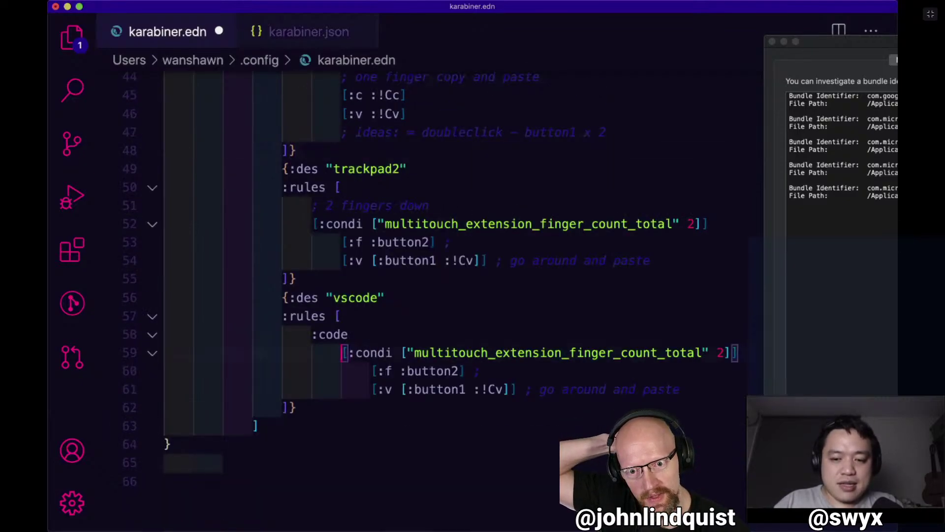
key("shift+Down")
key("shift+Down")
key("shift+Up")
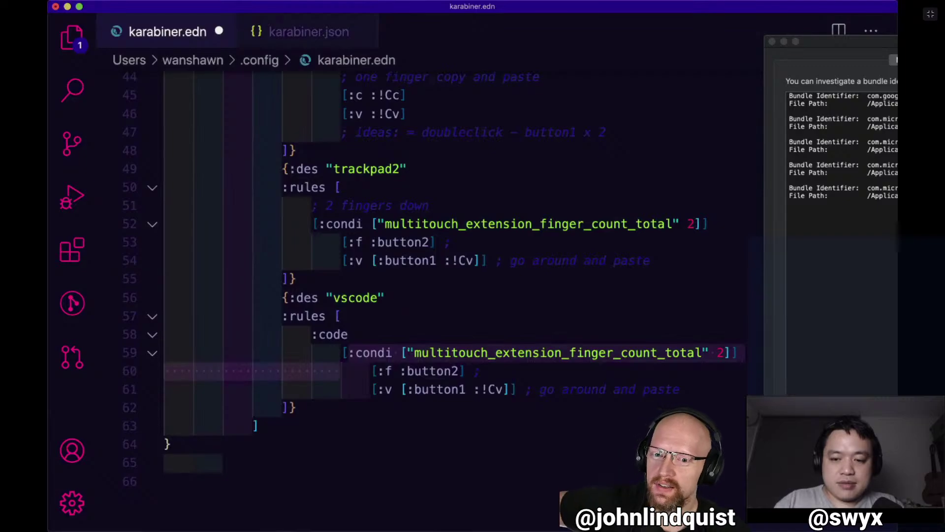
key("BackSpace")
key("shift+Down")
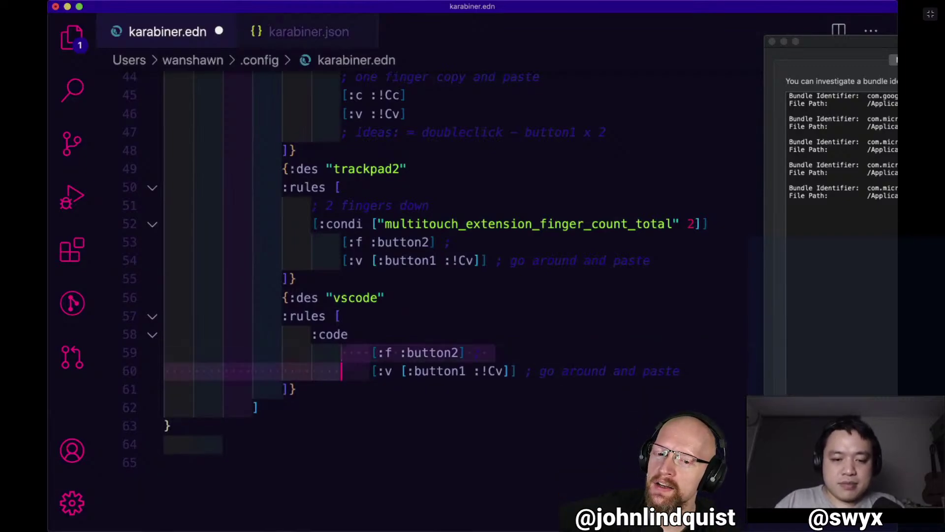
key("shift+Tab")
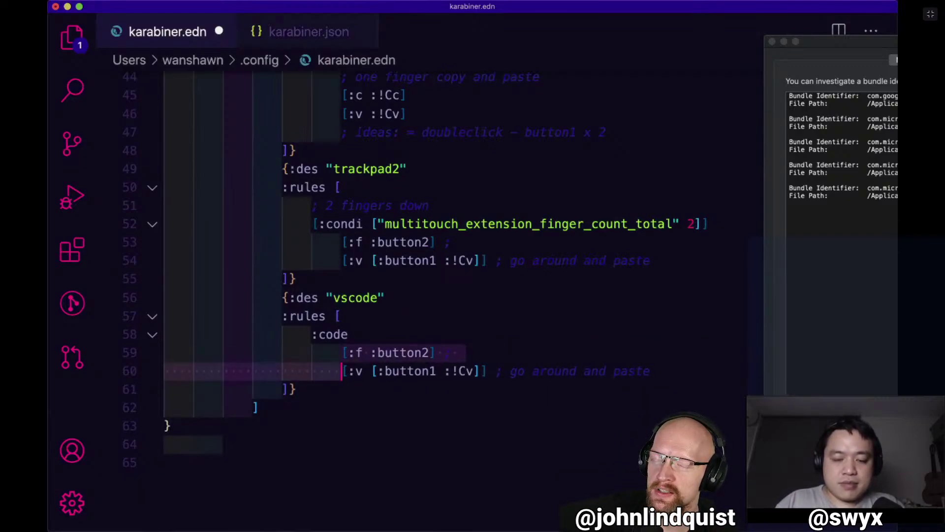
left_click(407, 371)
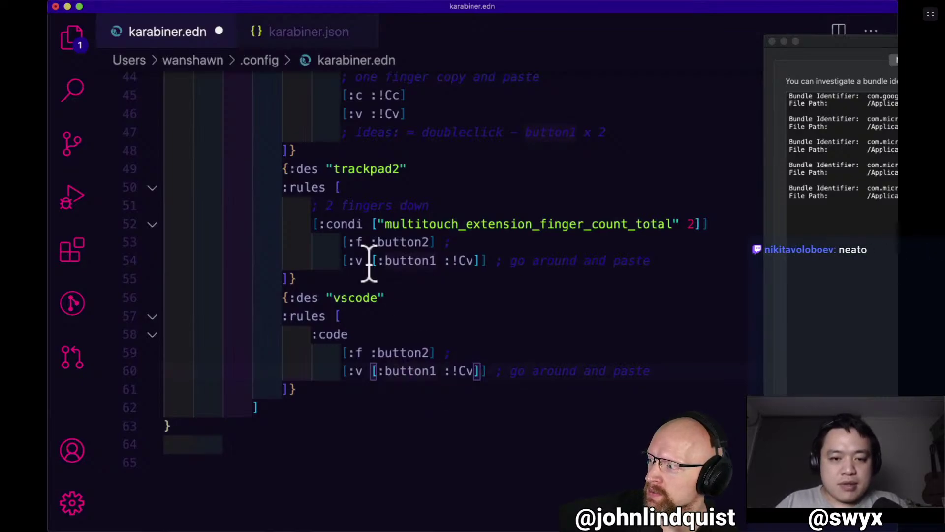
left_click(323, 223)
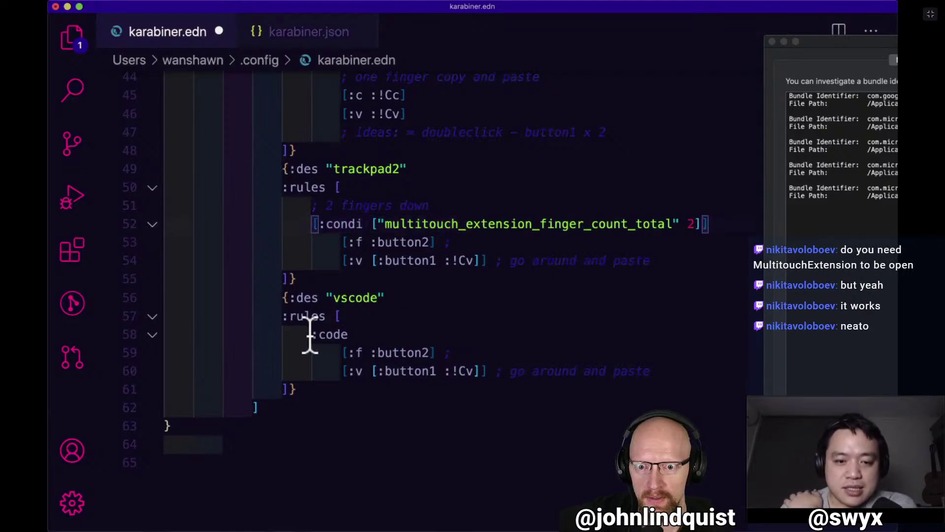
Add the comment "; either 0 or 1 based on frontmost app" after :code in the vscode block and save the file.
left_click(403, 335)
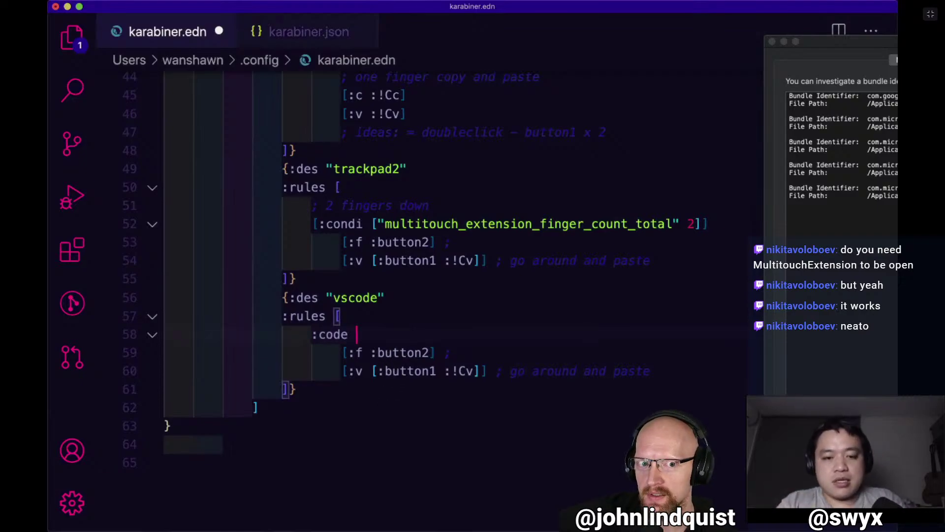
type("; either 0 or 1")
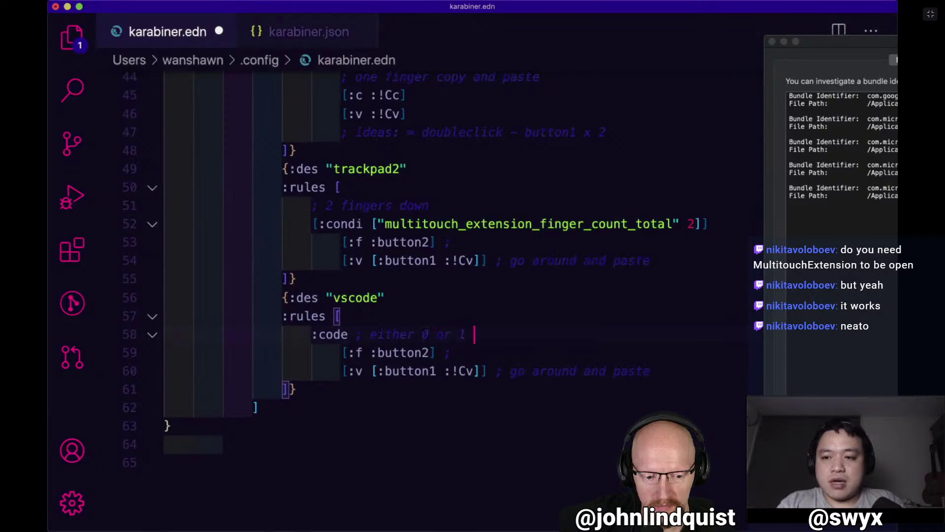
type(" based ")
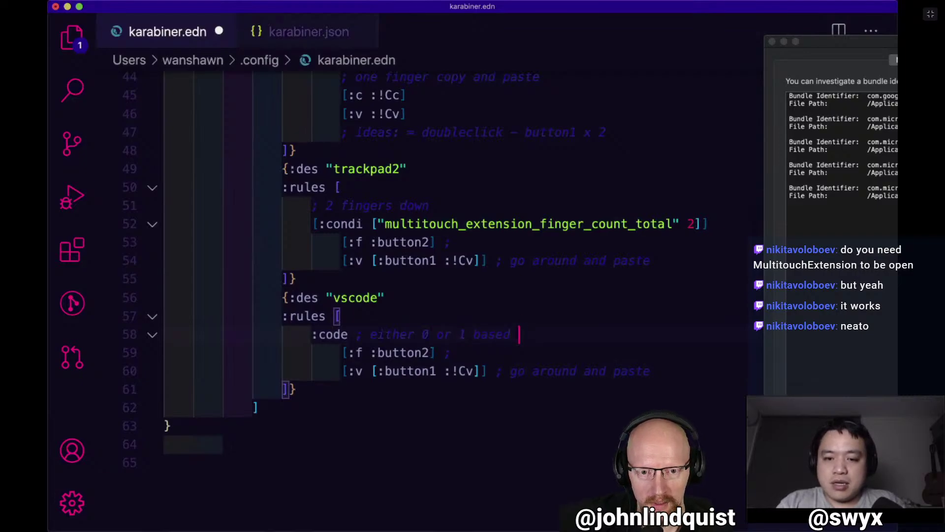
type("frontmost app")
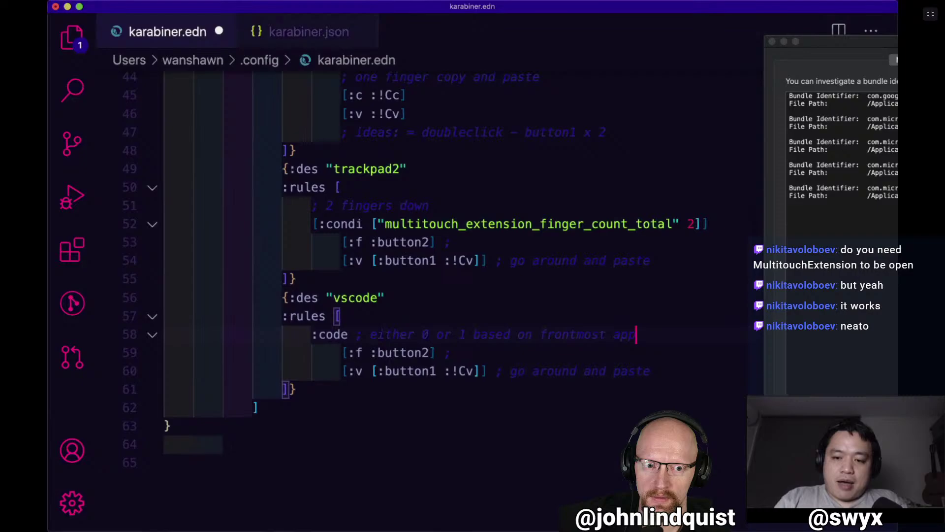
key("super+s")
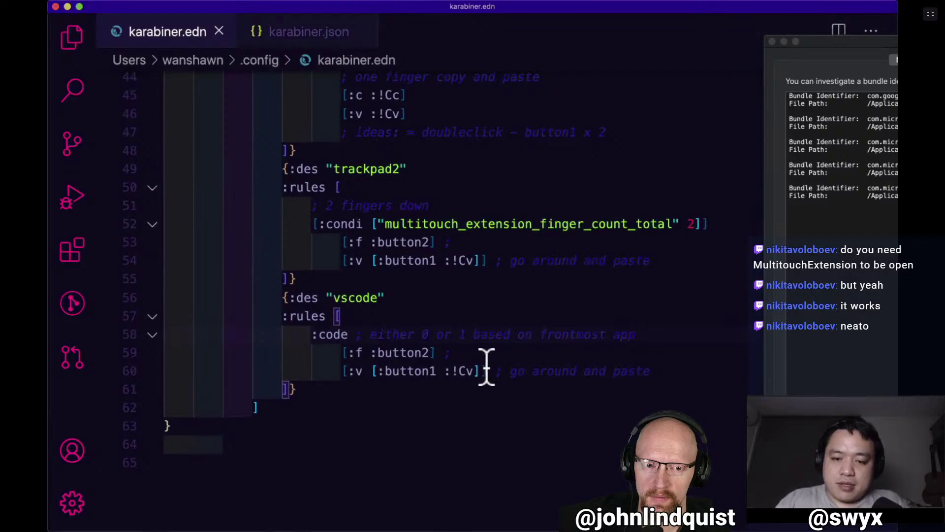
Delete the :f and :v rules below :code in the vscode block.
left_click(347, 352)
key("End")
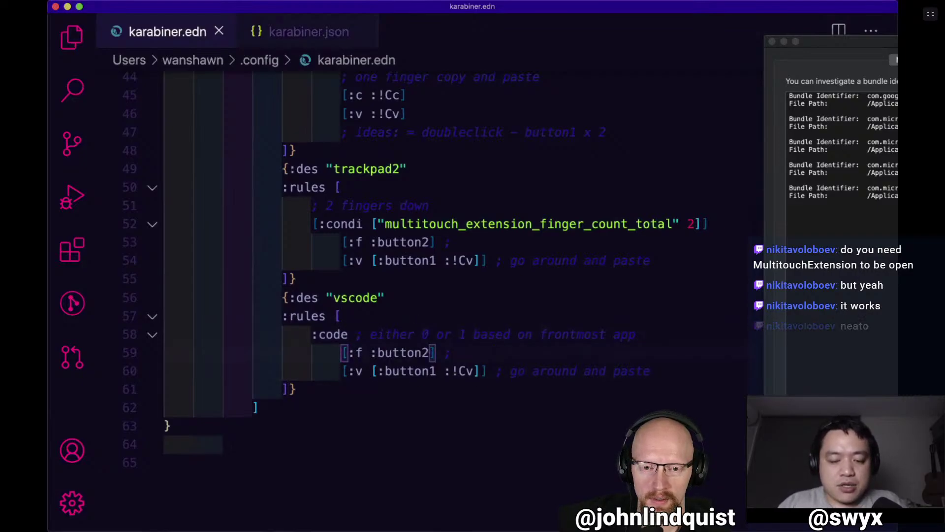
key("shift+Down")
key("shift+End")
key("BackSpace")
Try starting a new [:] rule below :code, undo it, and save karabiner.edn.
type("[:")
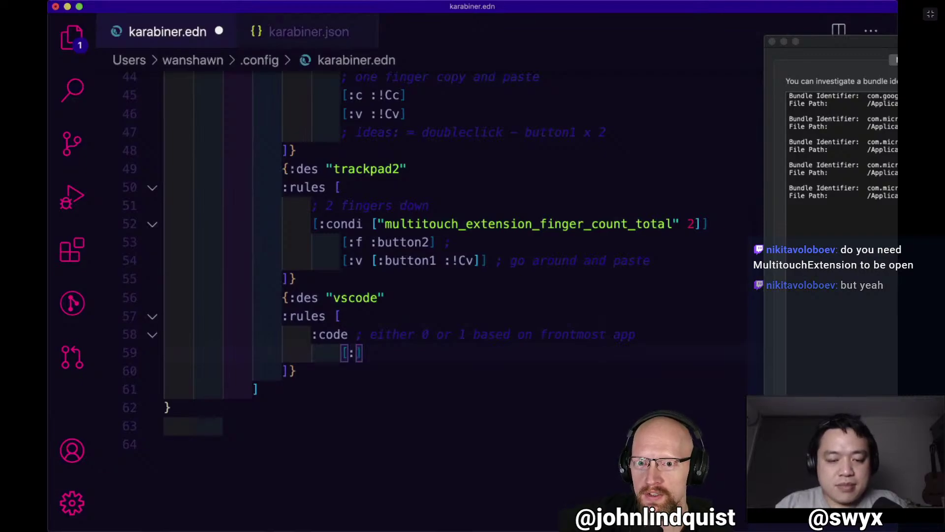
scroll(400, 310, "up", 10)
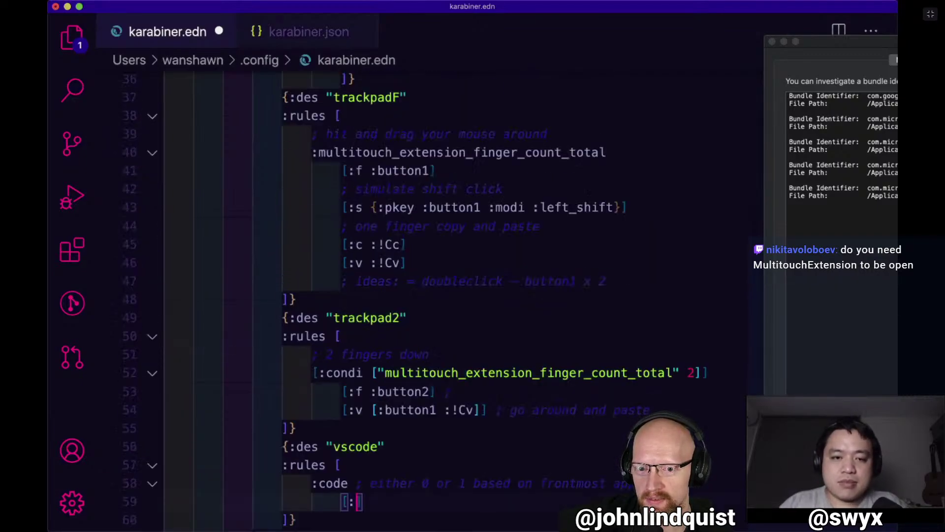
scroll(400, 310, "down", 4)
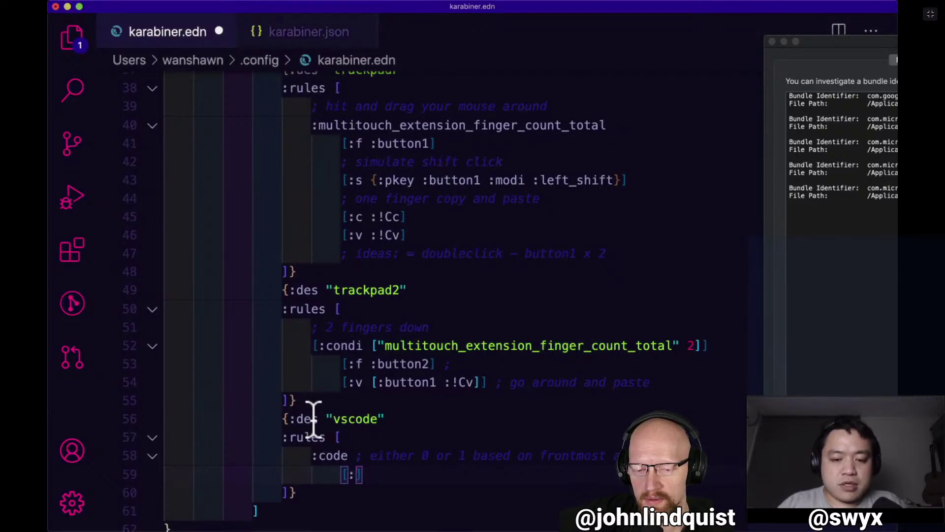
scroll(314, 420, "down", 3)
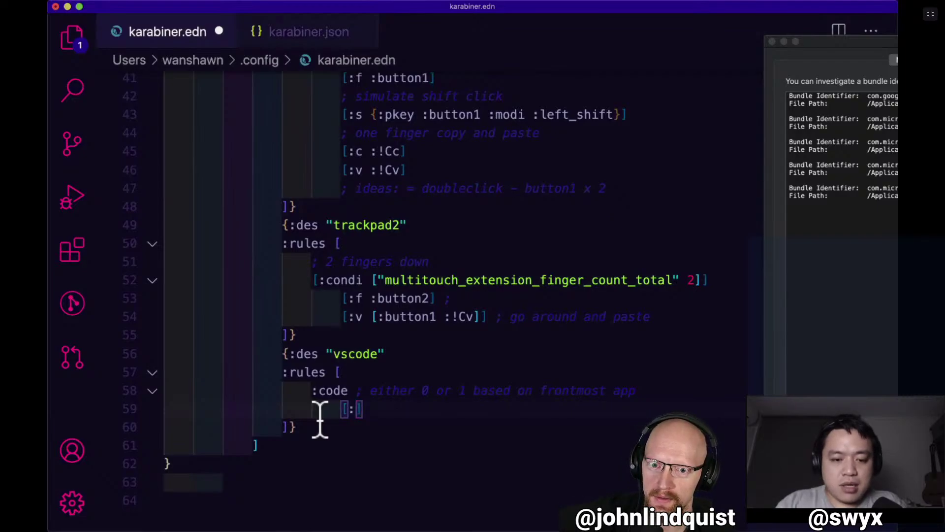
key("super+z")
key("super+s")
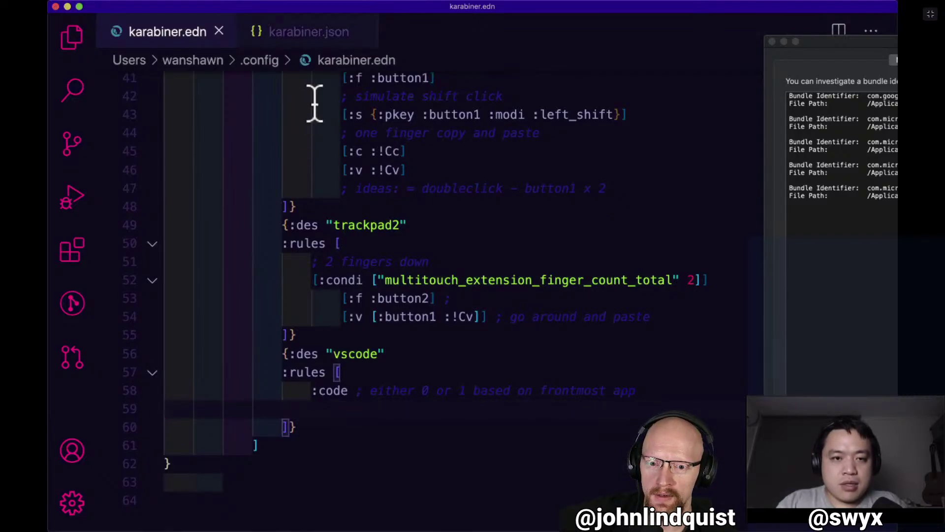
Switch to karabiner.json and search it for code.
left_click(278, 32)
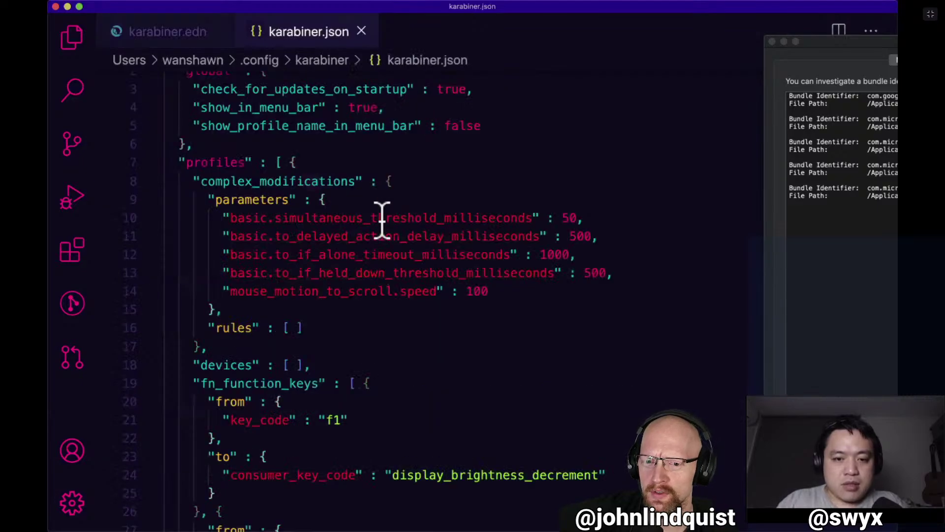
scroll(379, 217, "down", 4)
scroll(381, 219, "up", 5)
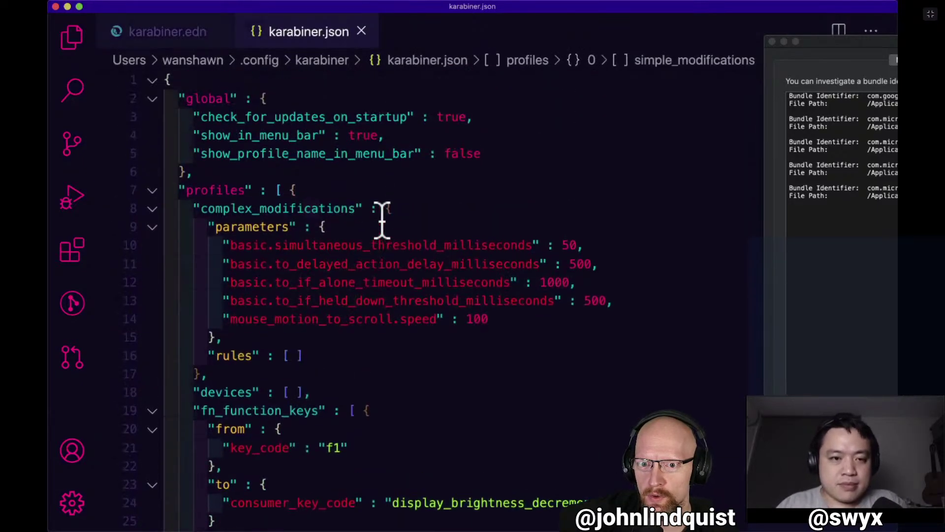
left_click(267, 132)
key("super+f")
type("ode")
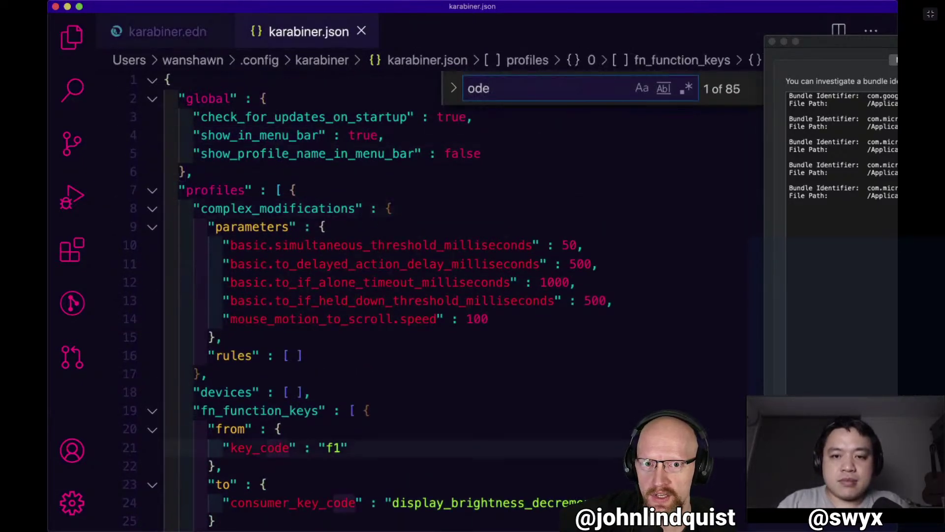
key("Home")
type("c")
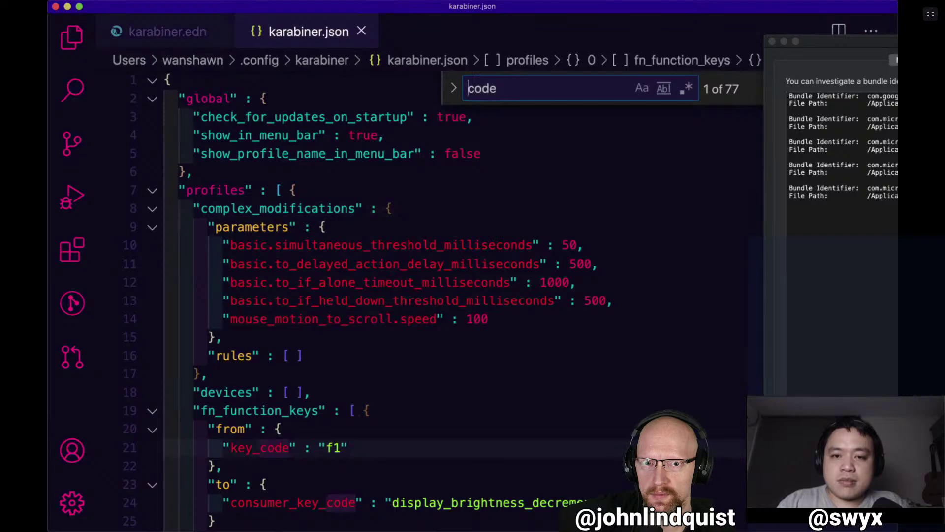
Search karabiner.json for com.mic and then for code again.
key("super+a")
type("com.mic")
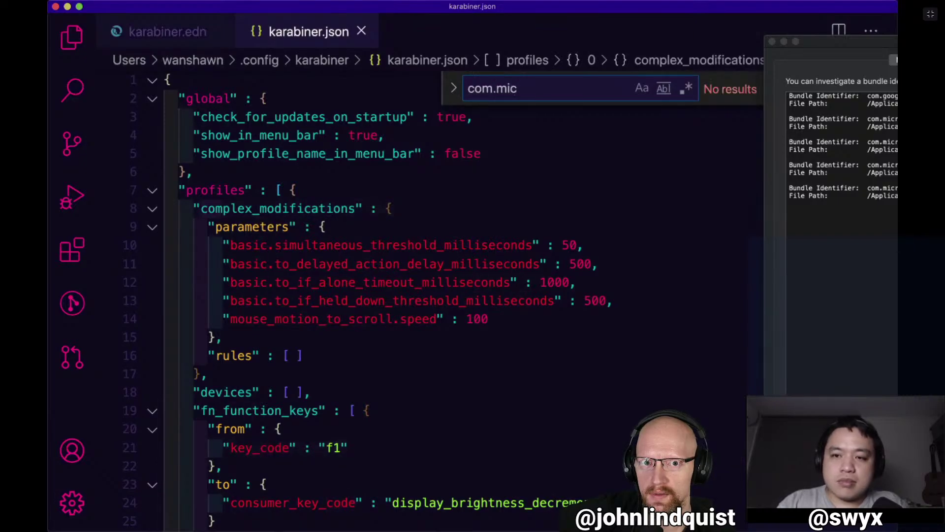
mouse_move(821, 37)
left_mouse_down()
mouse_move(540, 37)
mouse_move(832, 38)
mouse_move(821, 41)
left_mouse_up()
left_click(613, 89)
key("super+a")
type("code")
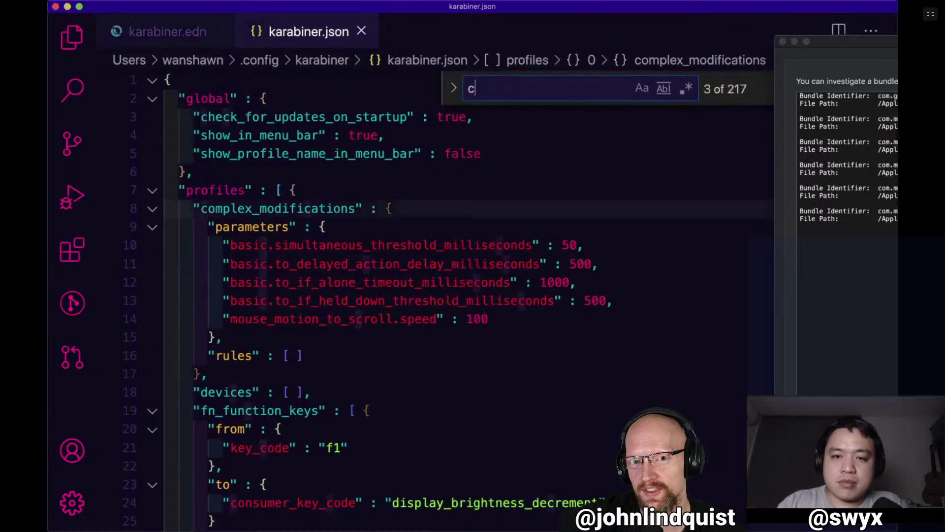
Step through the matches for code in karabiner.json.
key("Return")
key("Return")
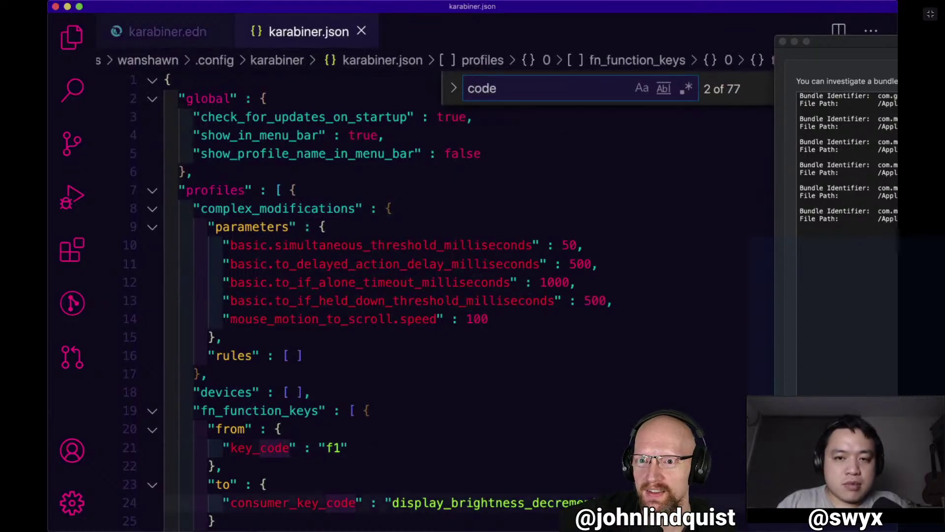
Add a [:p :m] rule below :code in the vscode block of karabiner.edn and save the file.
left_click(167, 33)
key("Tab")
key("Tab")
key("Tab")
key("Tab")
key("Tab")
key("Tab")
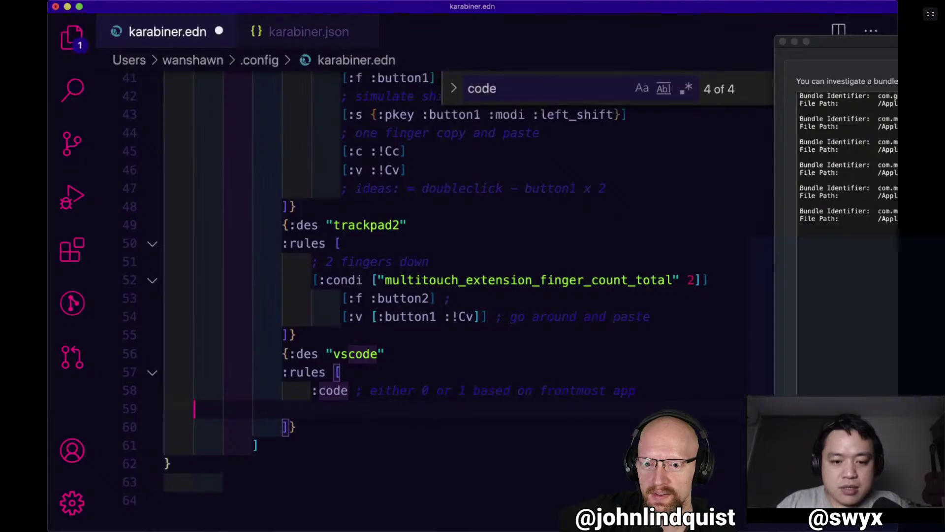
type("[:")
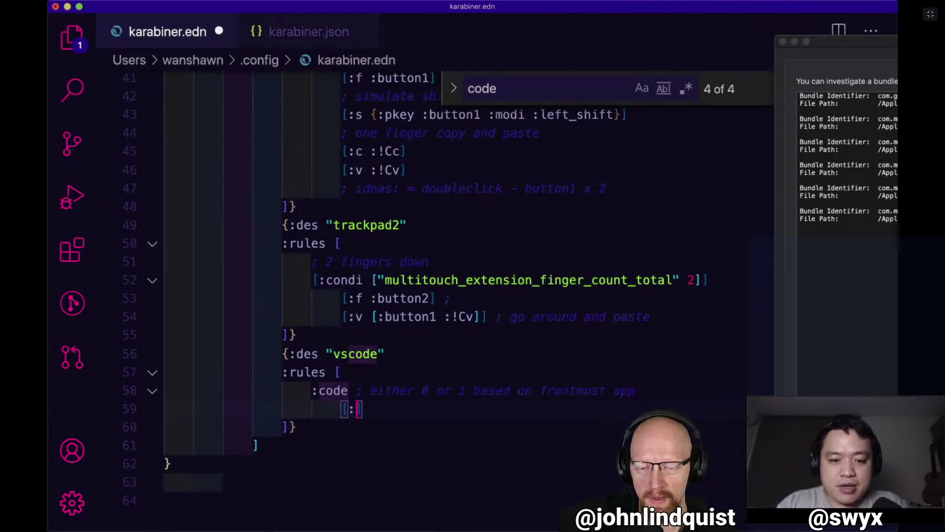
type("potato")
key("BackSpace")
key("BackSpace")
key("BackSpace")
key("BackSpace")
key("BackSpace")
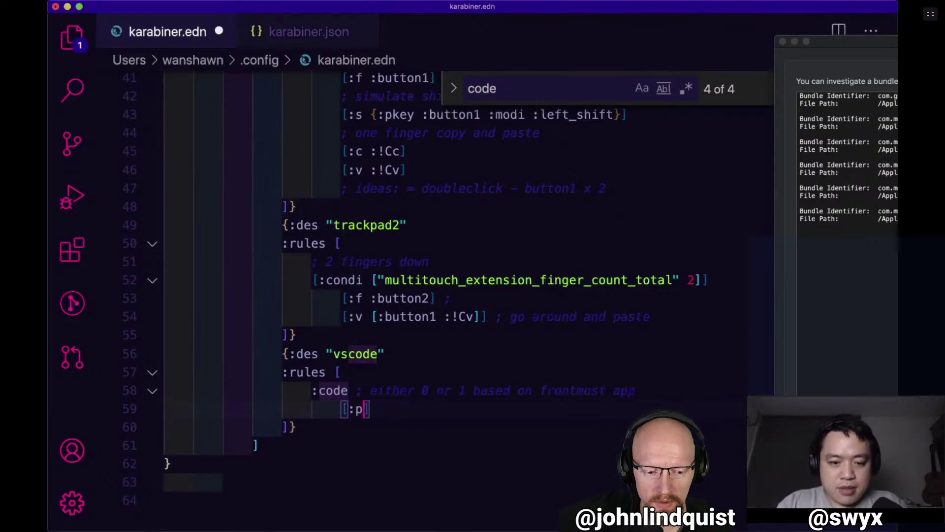
type(":m")
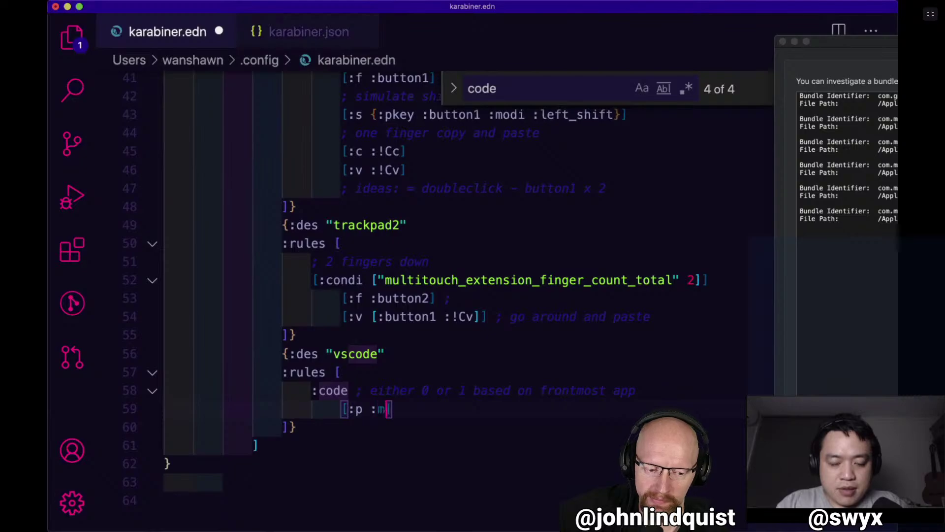
key("cmd+s")
key("Escape")
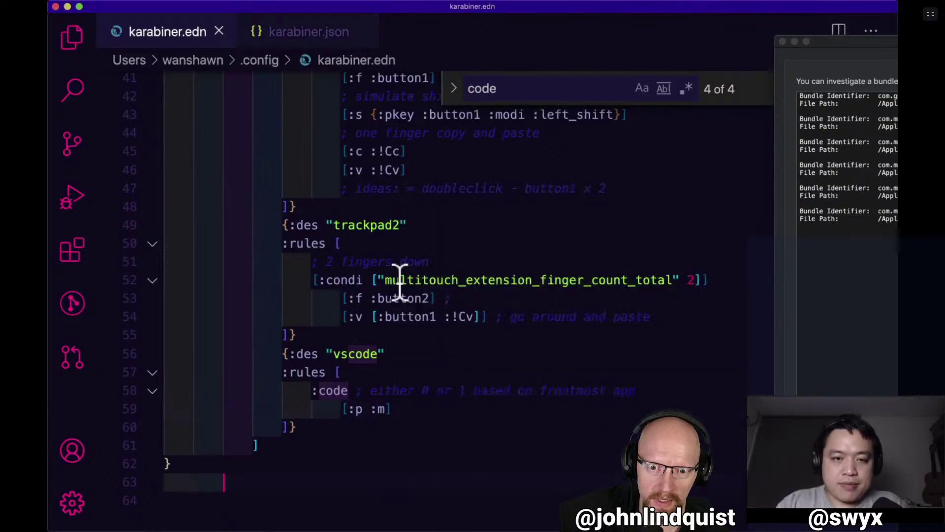
Return to karabiner.json and search it for code.
left_click(289, 35)
key("super+f")
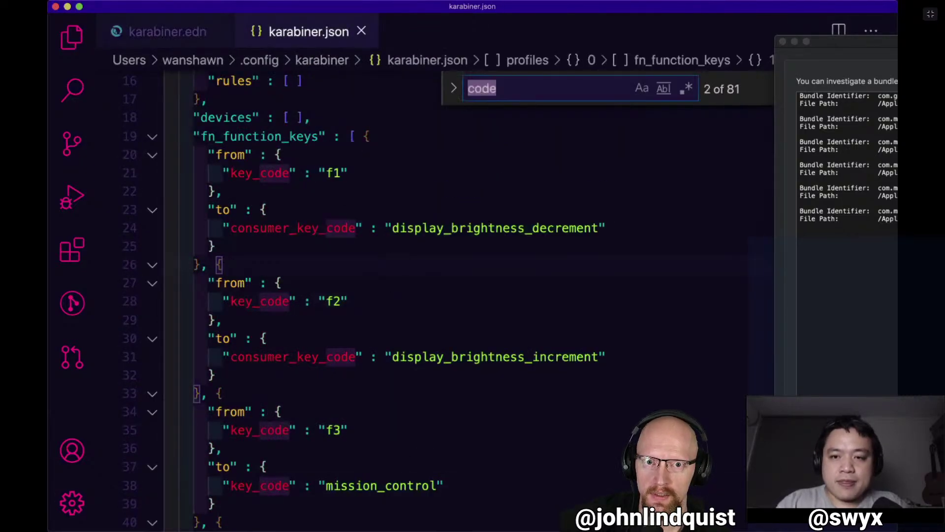
key("BackSpace")
type("code")
key("Return")
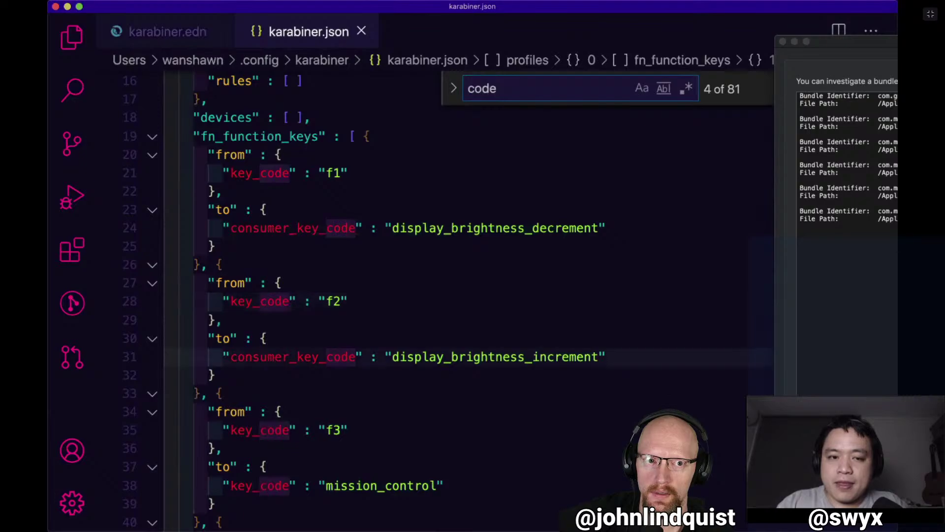
Search karabiner.json for vscode and examine the manipulators generated for that rule, including its frontmost application condition.
key("ctrl+a")
type("show_in_menu_bar")
left_click(392, 270, "shift")
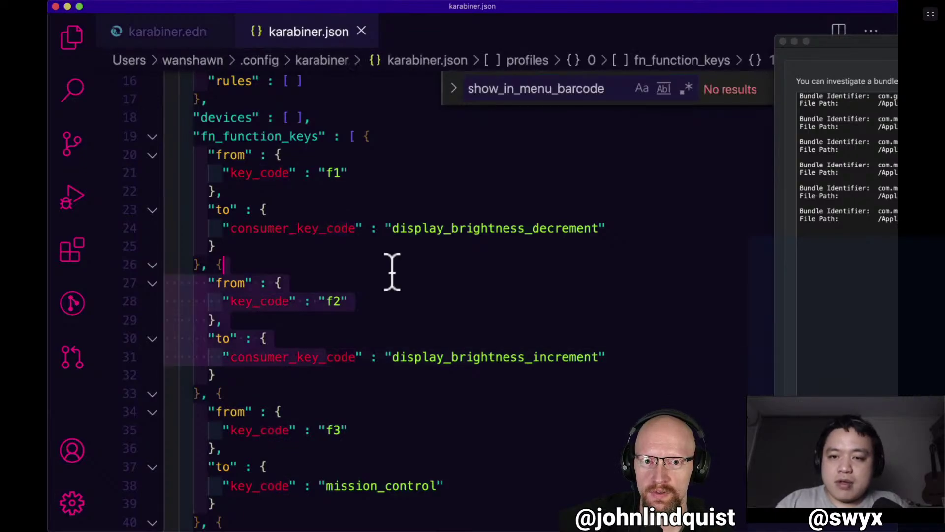
left_click(589, 88)
double_click(589, 89)
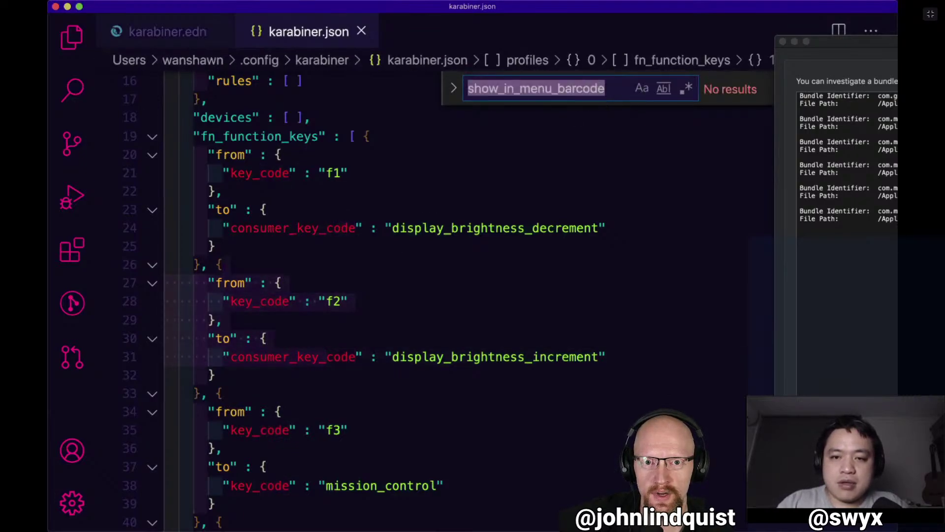
type("vscode")
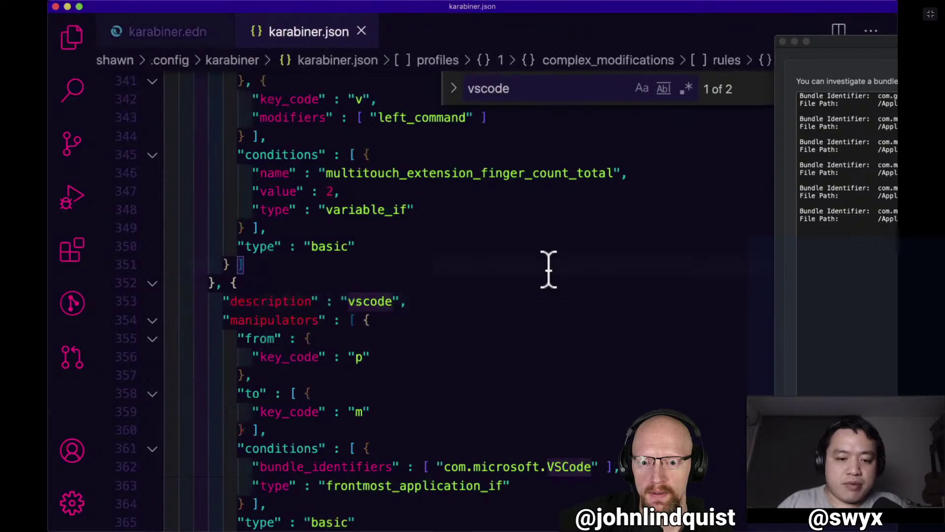
scroll(548, 268, "down", 4)
scroll(547, 247, "up", 1)
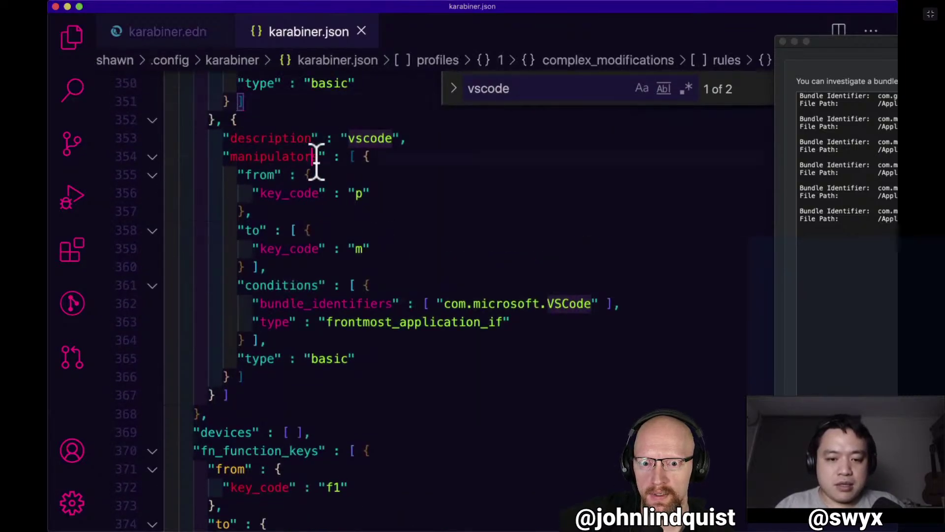
left_click_drag(226, 157, 409, 366)
left_click(409, 366)
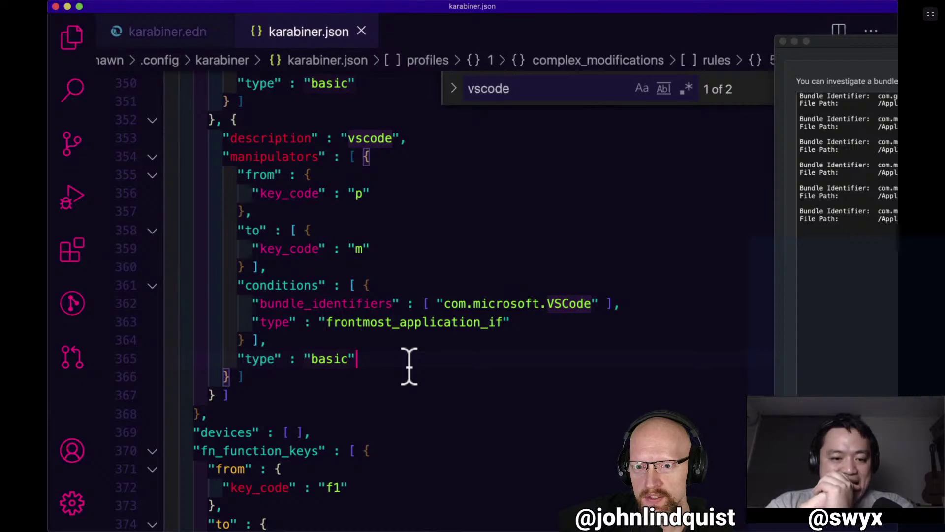
Replace the comment after :code in karabiner.edn with the "type" : "frontmost_application_if" line from karabiner.json, keeping it commented, and save.
left_click(148, 33)
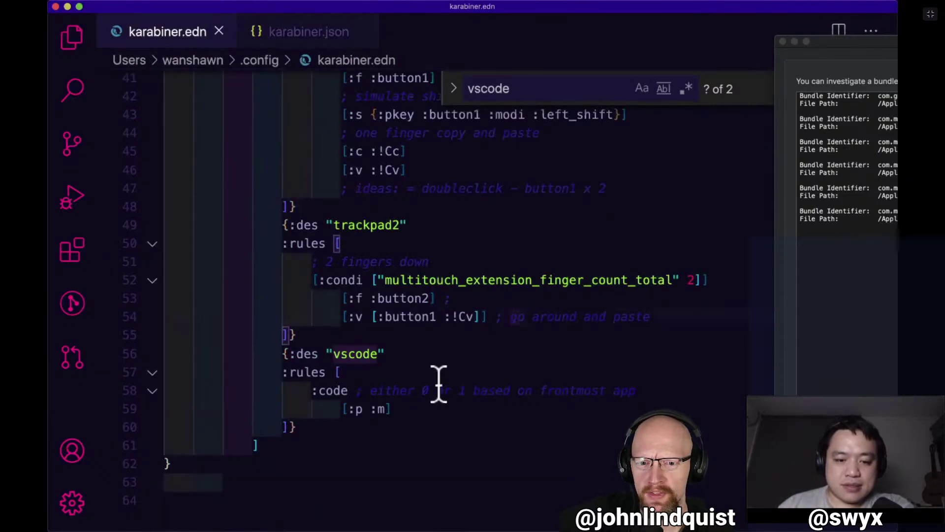
left_click(378, 409)
left_click(351, 409)
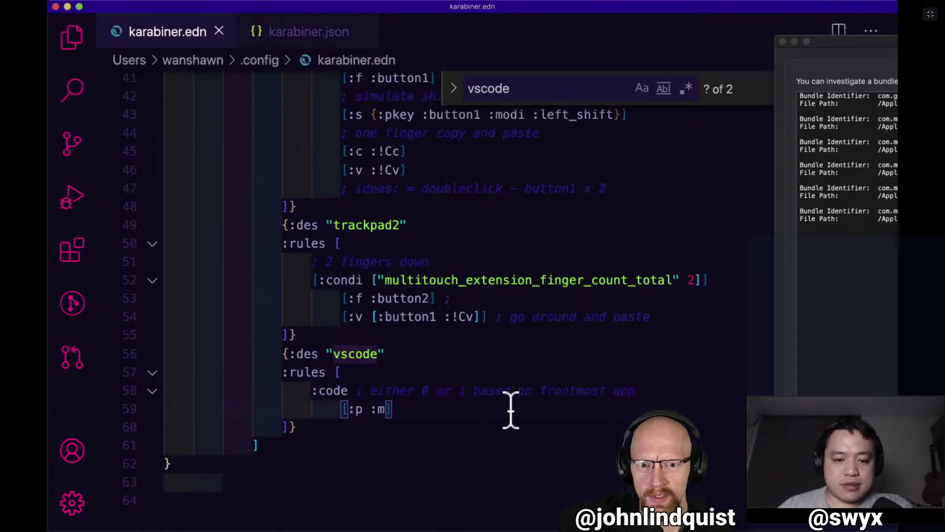
left_click_drag(357, 390, 658, 389)
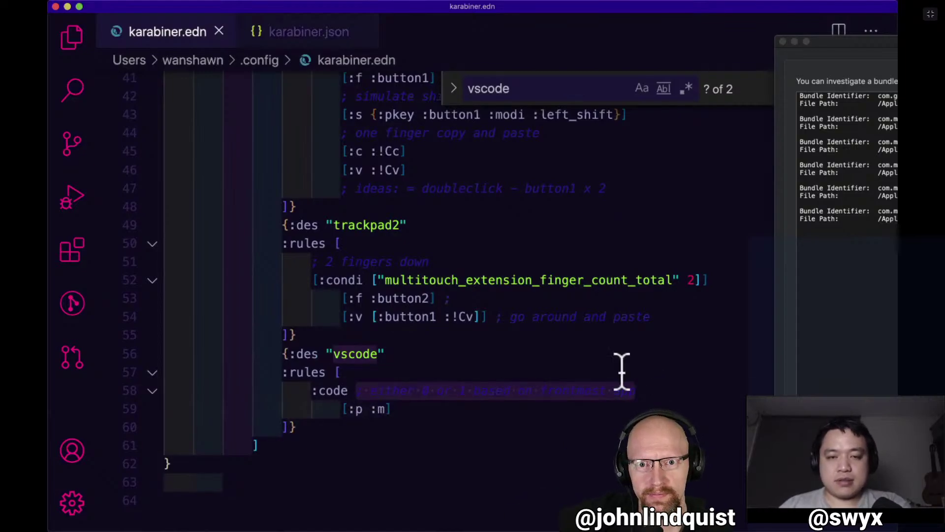
left_click(281, 40)
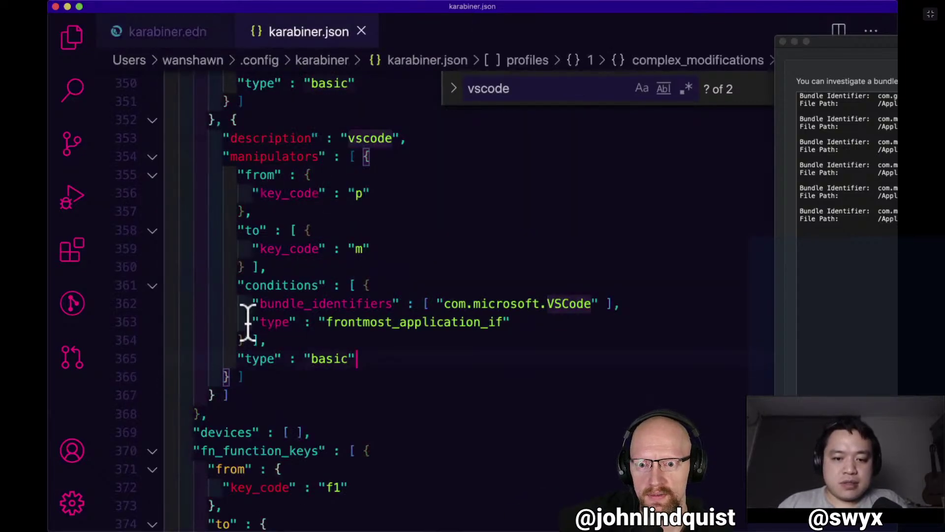
left_click_drag(545, 320, 216, 319)
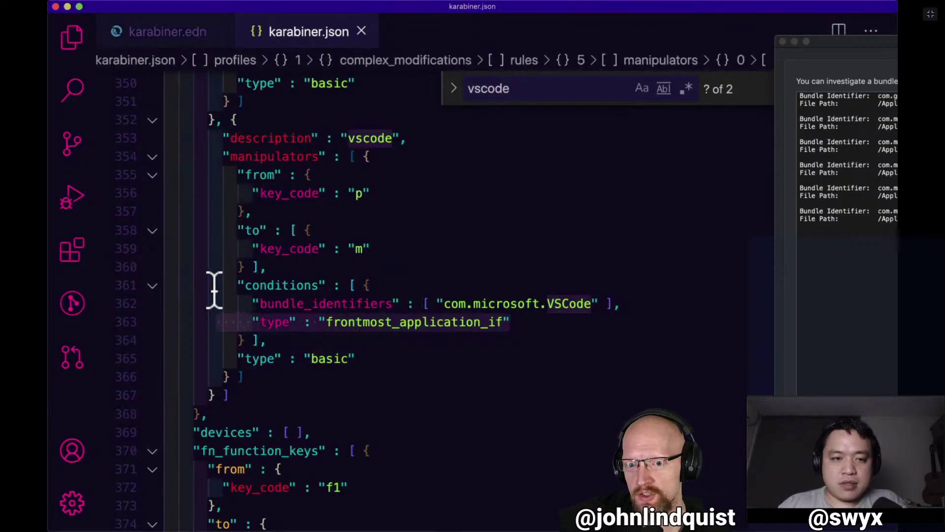
left_click(185, 35)
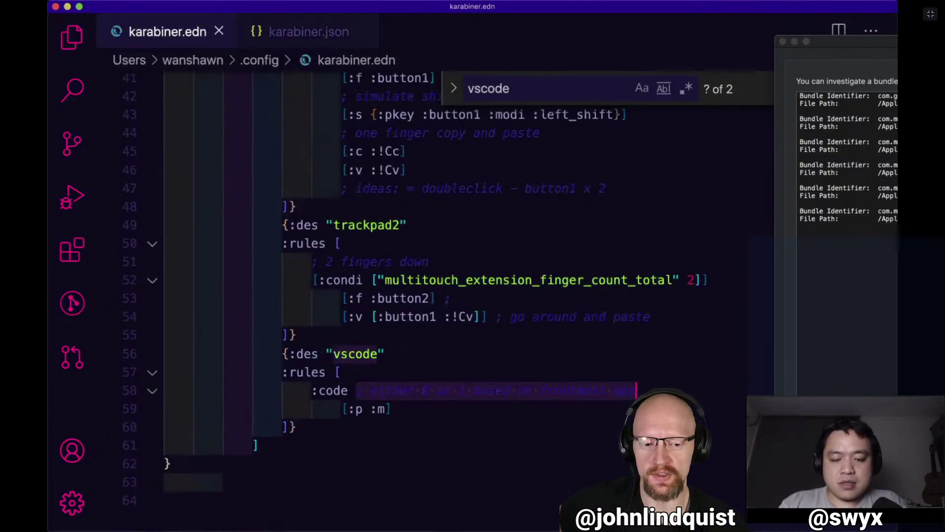
type("\"type\": \"frontmost_application_if\"")
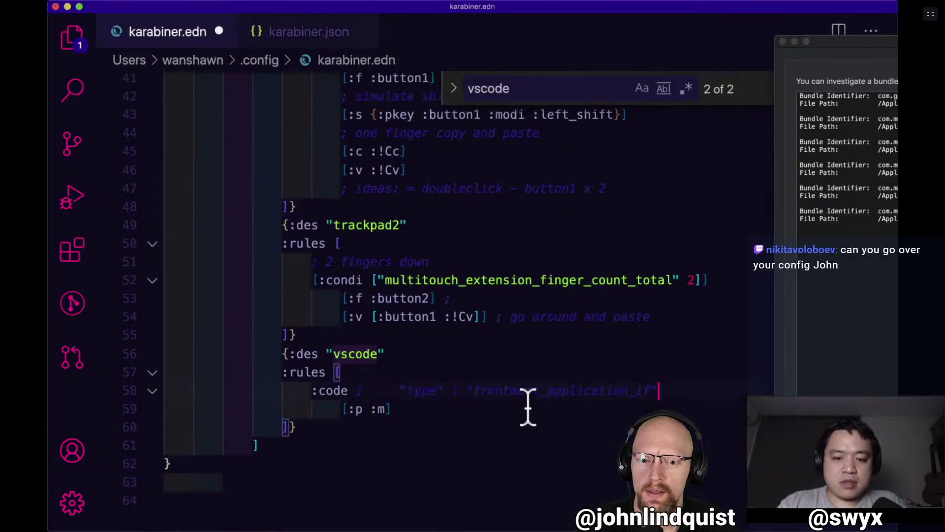
key("super+s")
Test the remapped p key after the [:p :m] rule and delete the test character.
key("Down")
key("Left")
key("Left")
key("Left")
key("Left")
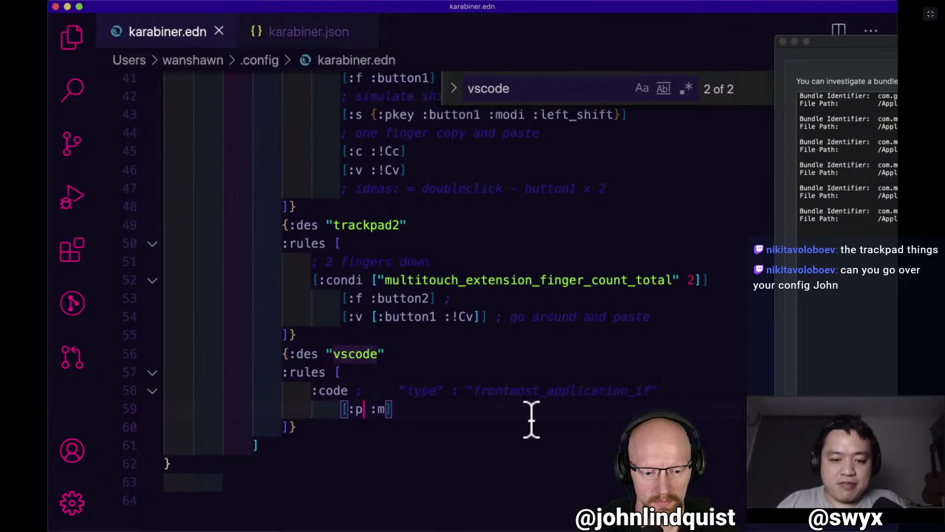
type("m")
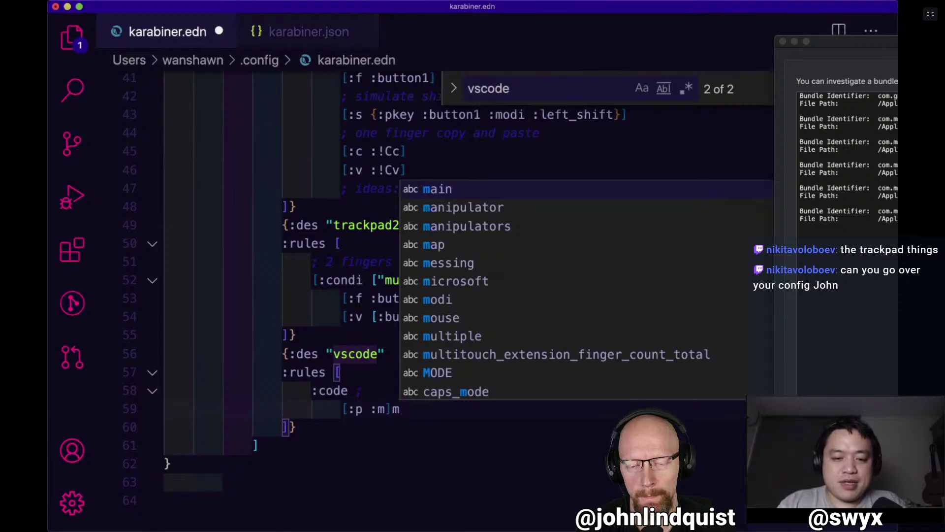
key("BackSpace")
Switch to the Hyper terminal and enter p at the prompt to test the key outside VS Code.
key("super+space")
type("h")
key("BackSpace")
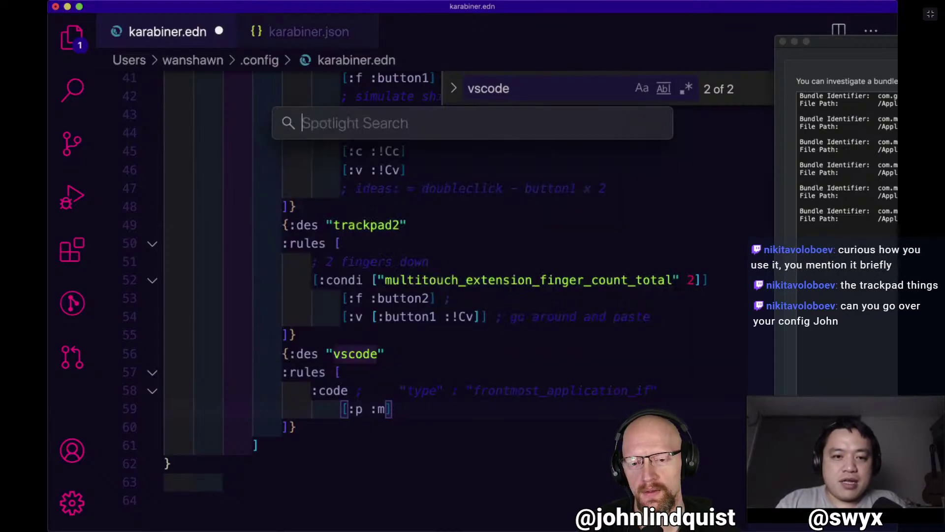
type("h")
key("Return")
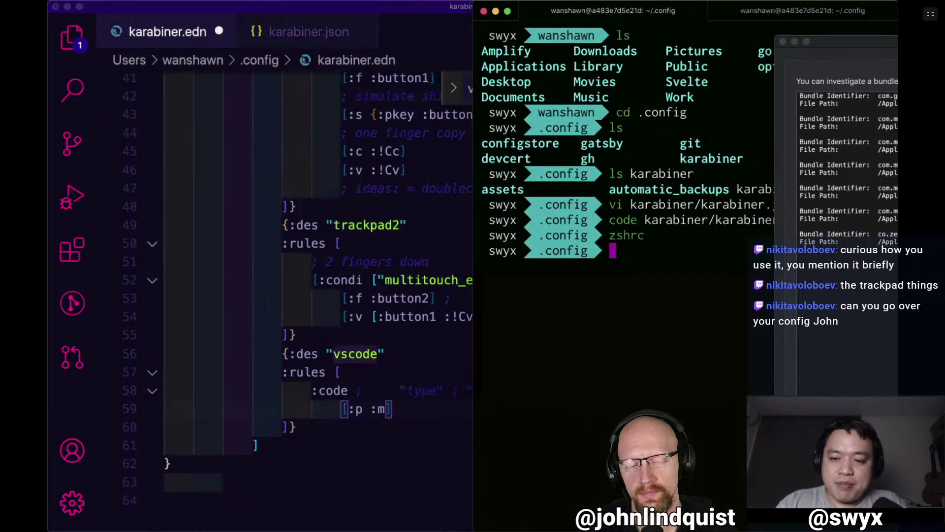
type("p")
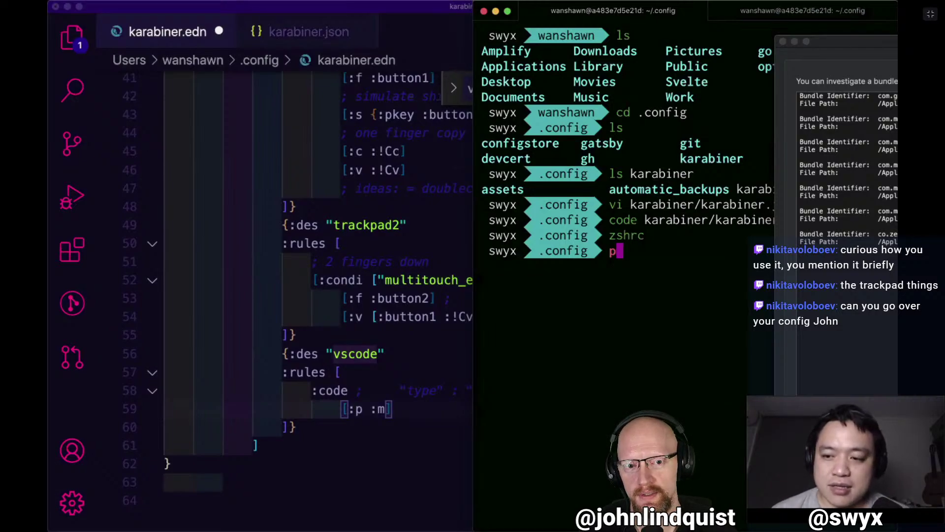
Bring EventViewer into view and show its keyboard and pointing events.
left_click_drag(843, 56, 685, 56)
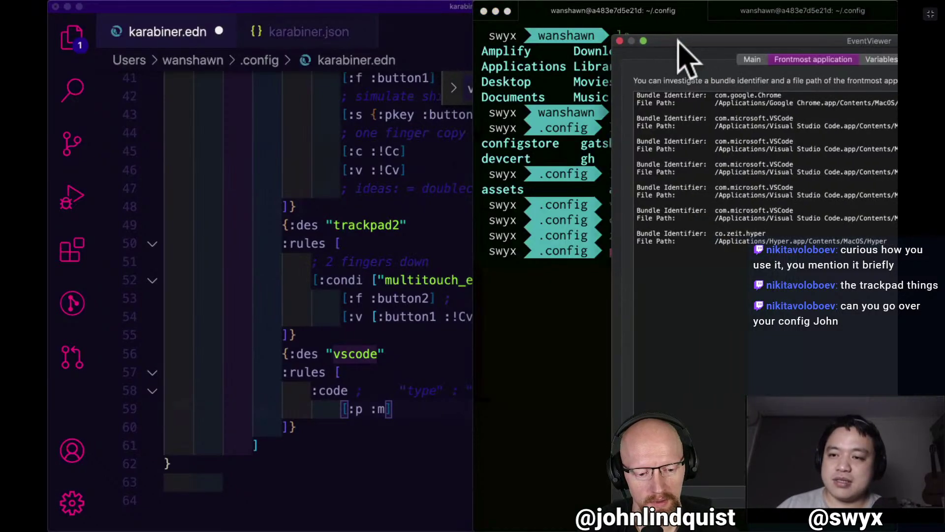
left_click(753, 60)
left_click_drag(743, 59, 829, 54)
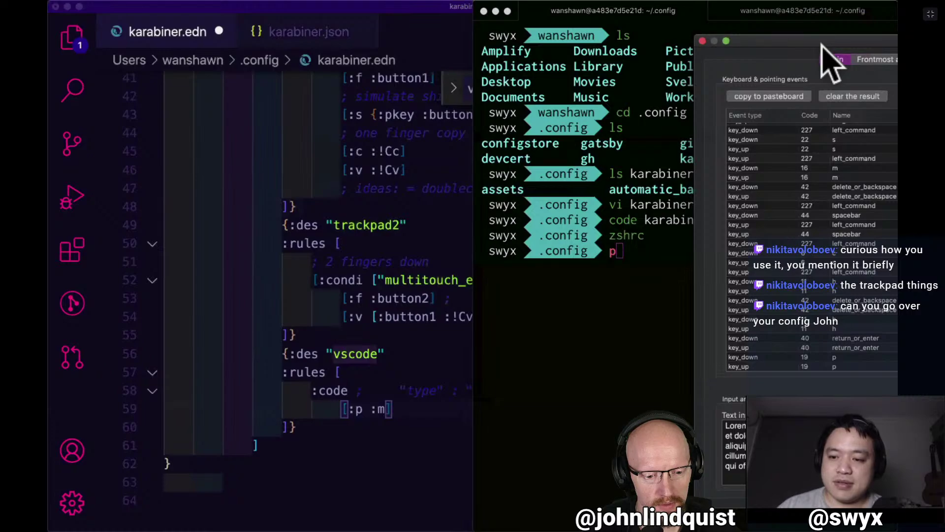
Return to the trackpad rules in karabiner.edn, move the EventViewer window out of the way and close the vscode search.
left_click(415, 404)
scroll(473, 389, "up", 3)
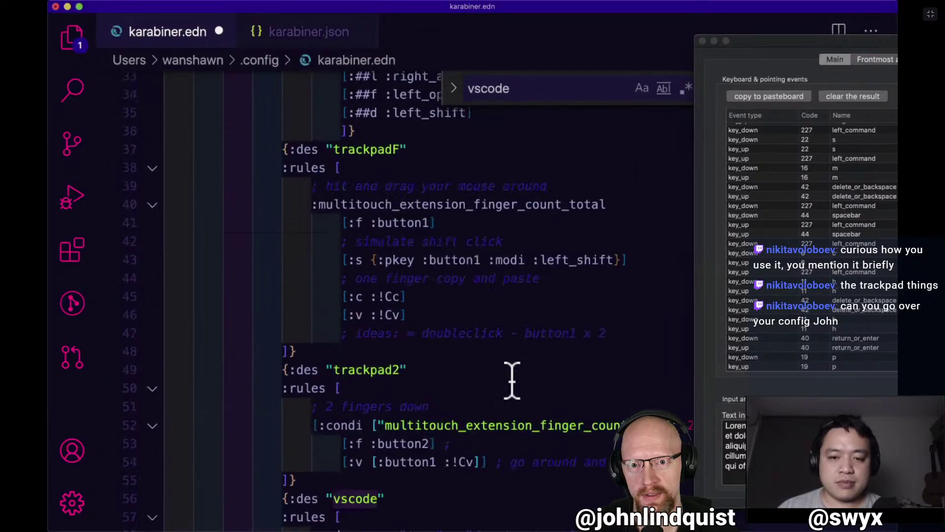
left_click(527, 373)
left_click_drag(865, 42, 944, 45)
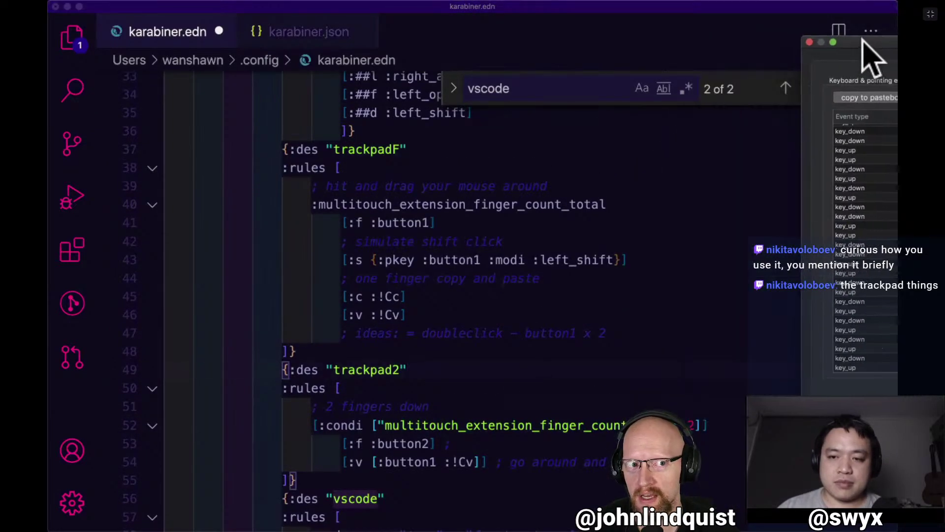
left_click_drag(851, 42, 851, 132)
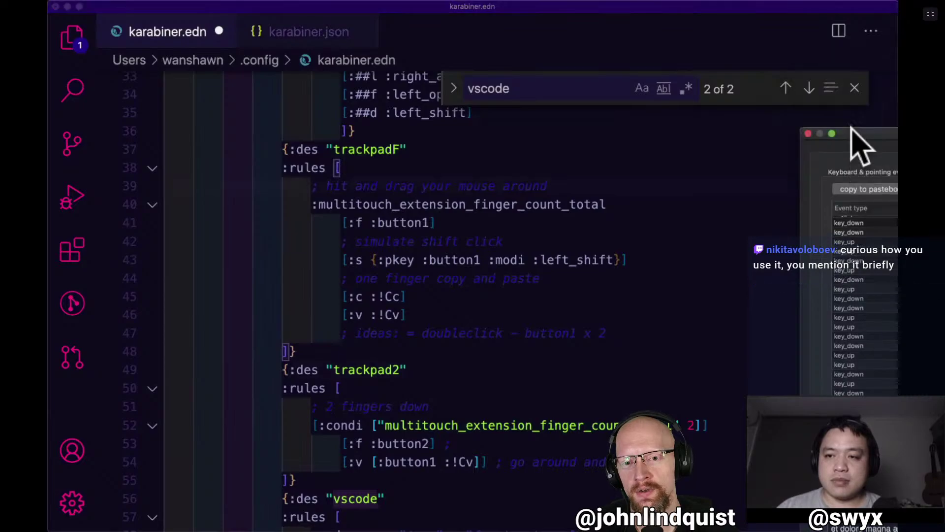
left_click(851, 81)
left_click(854, 86)
scroll(633, 300, "down", 2)
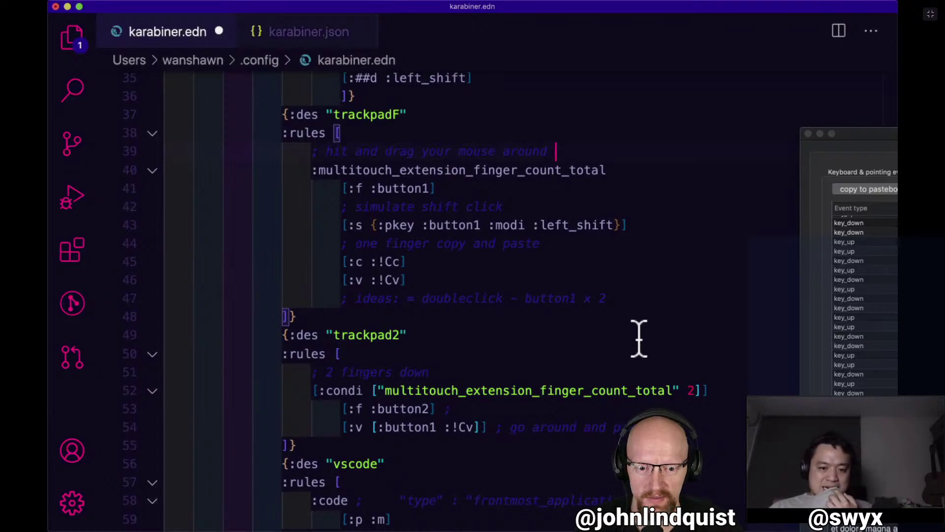
Switch to the other VS Code window with the .config project and search its karabiner.edn for :button1.
key("super+Tab")
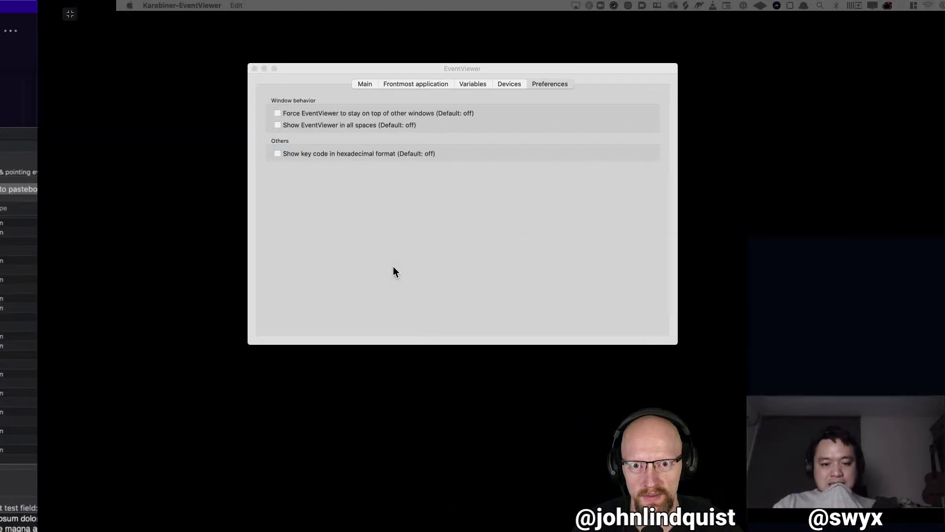
key("super+Tab")
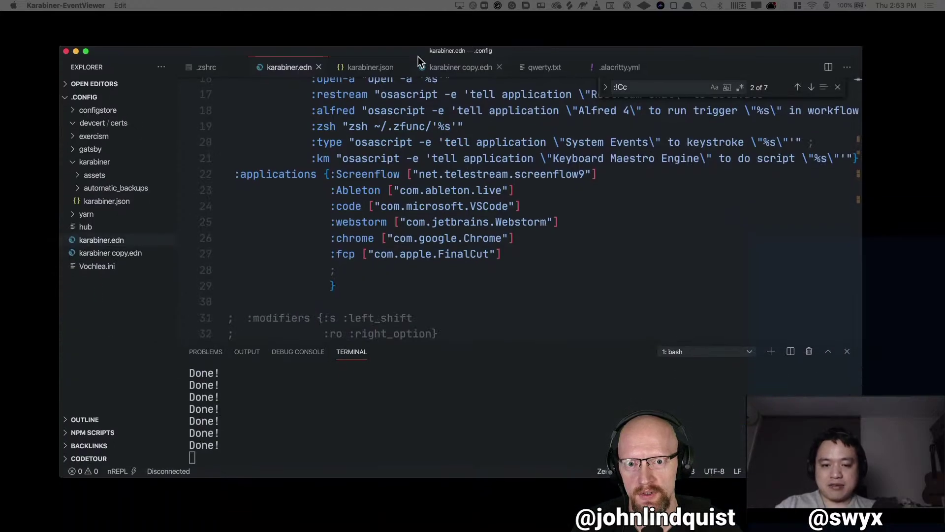
key("super+f")
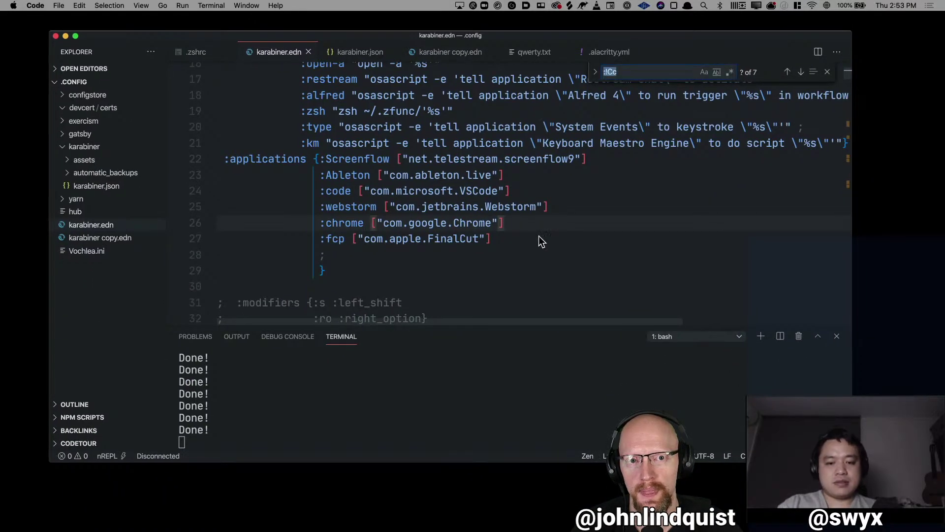
type(":but")
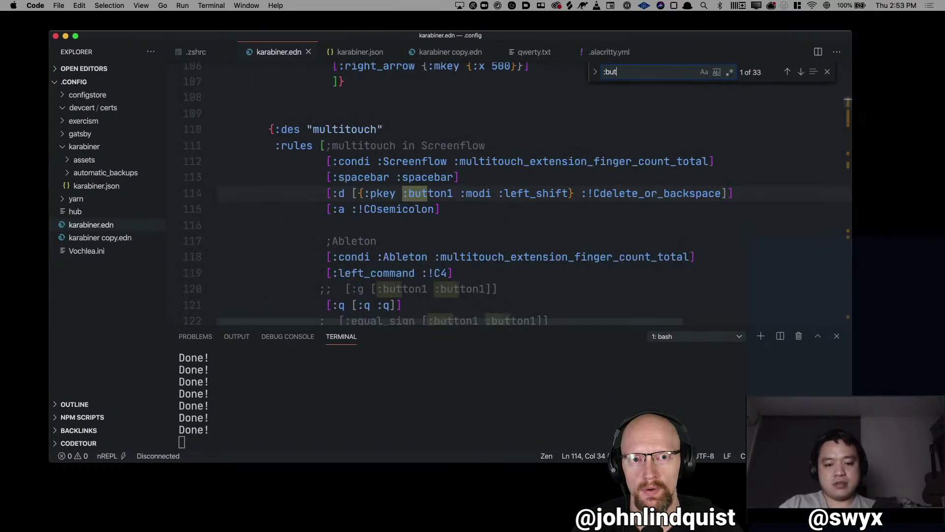
type("ton1")
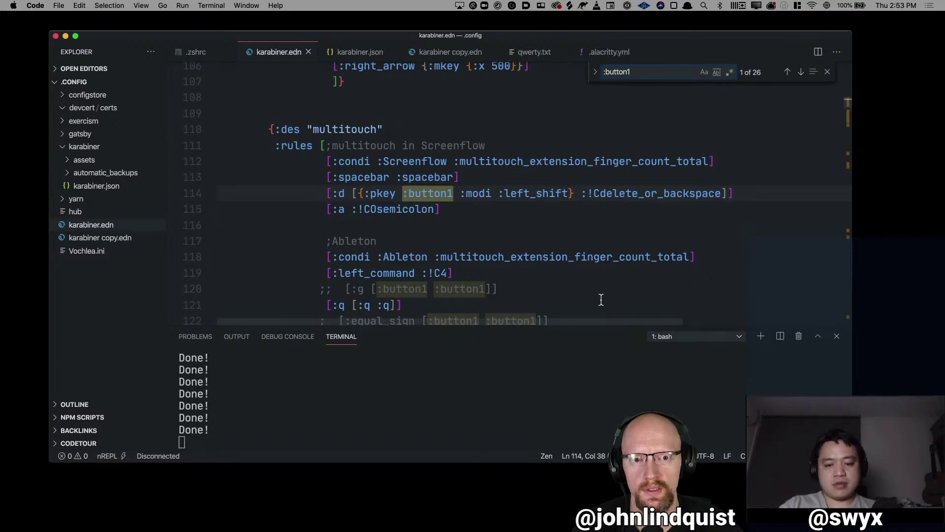
Shrink the terminal pane, make the window taller, and highlight the Screenflow multitouch condition on line 112.
left_click(314, 155)
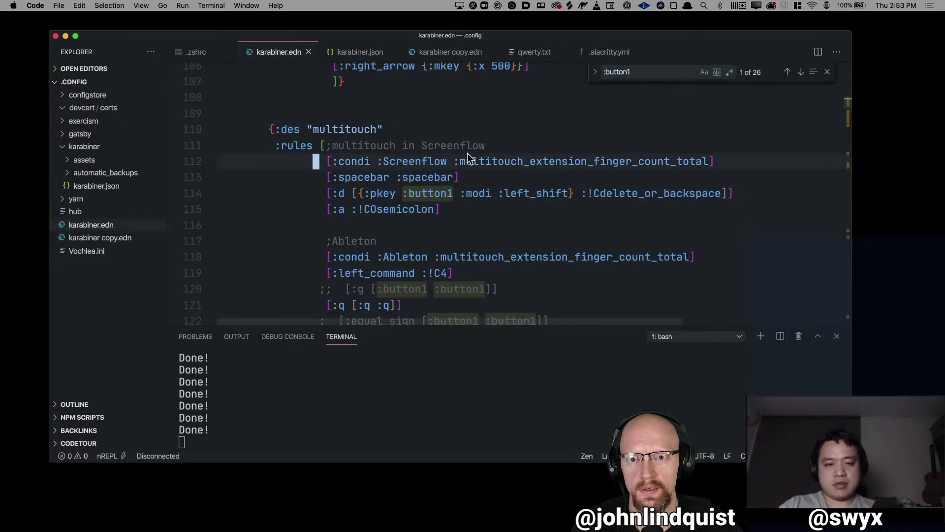
left_click_drag(556, 323, 556, 370)
left_click_drag(492, 462, 490, 504)
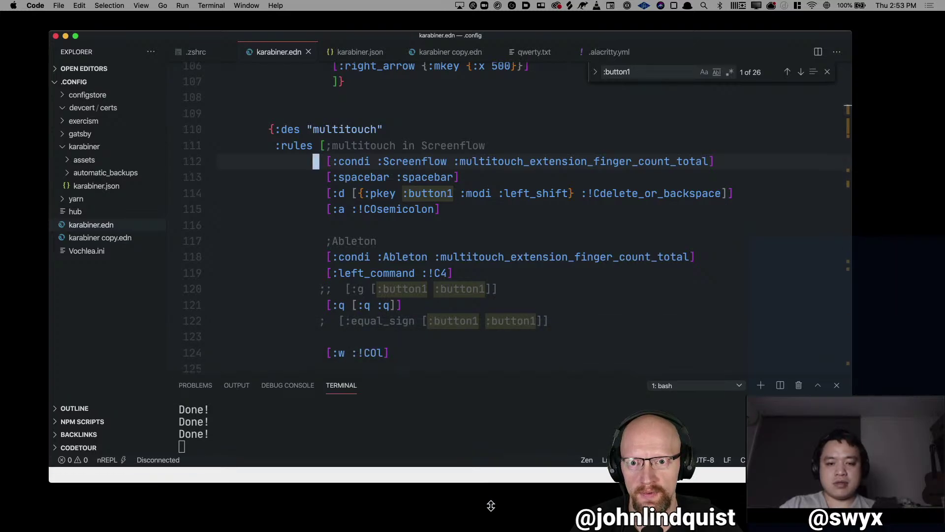
left_click(325, 162)
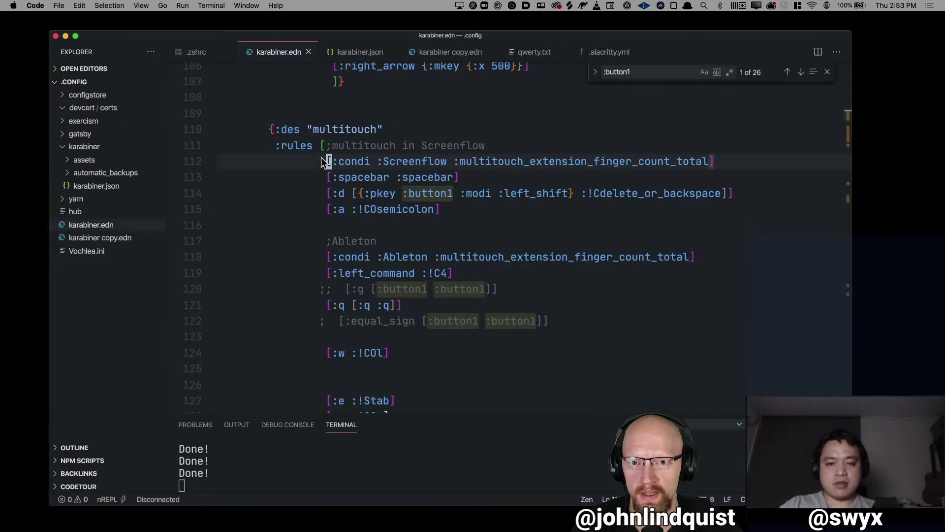
left_click_drag(321, 163, 757, 162)
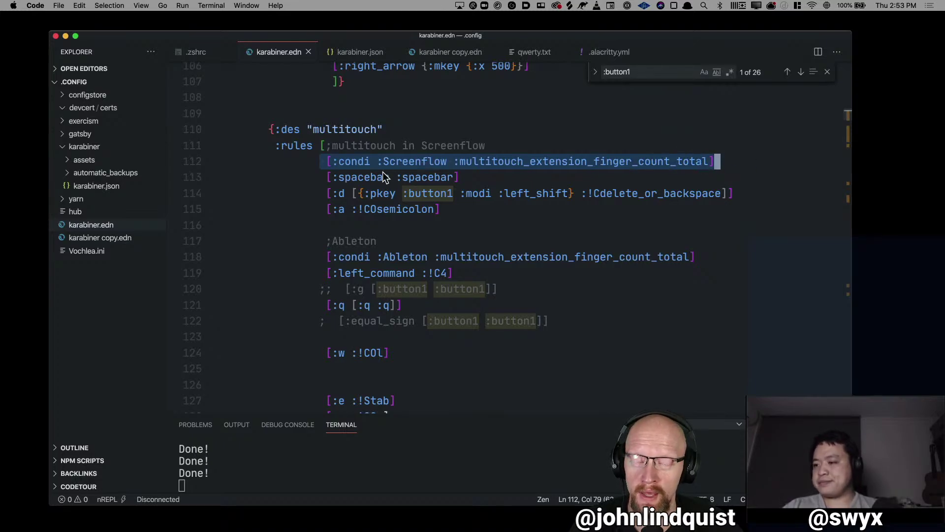
Highlight the whole :d rule on line 114 that combines a shifted button1 with !Cdelete_or_backspace.
left_click(325, 192)
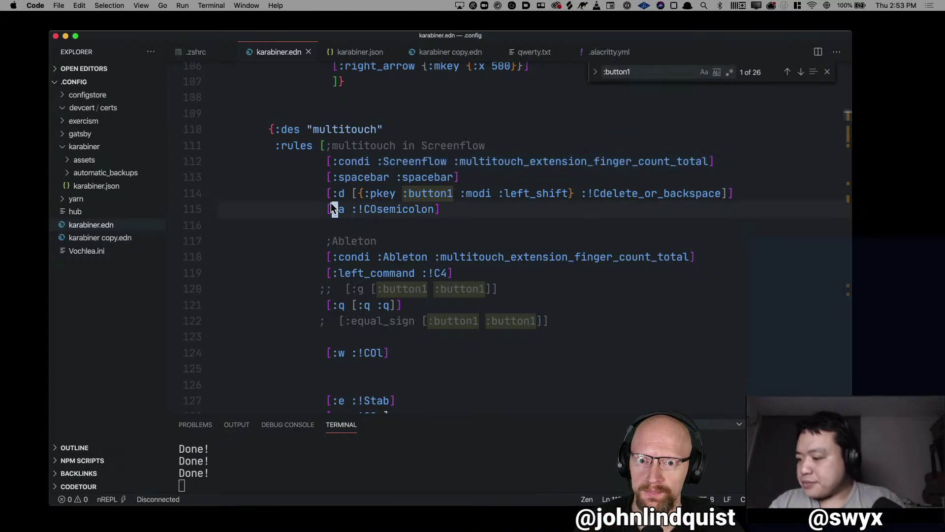
mouse_move(329, 194)
left_mouse_down()
mouse_move(753, 194)
mouse_move(334, 203)
left_mouse_up()
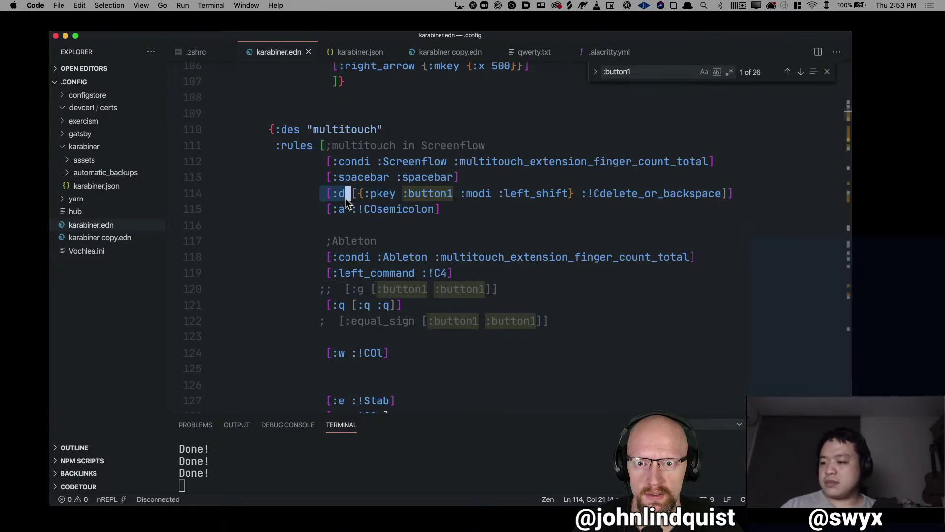
double_click(342, 197)
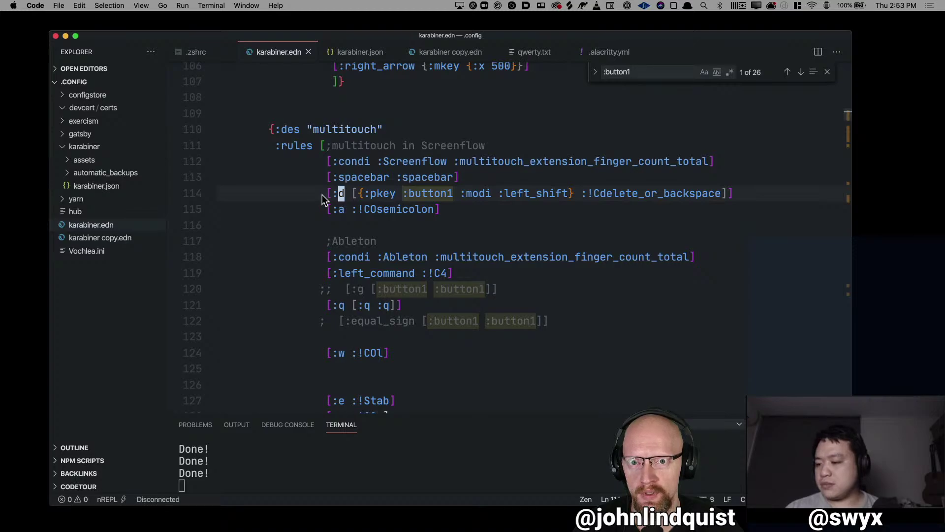
left_click_drag(322, 198, 746, 199)
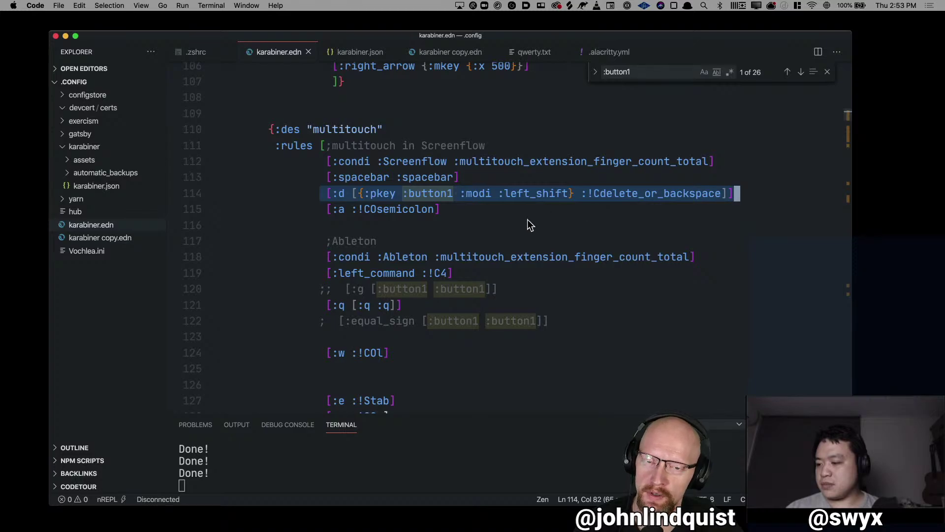
Highlight the Ableton block through the :w rule, and reselect the Screenflow :d rule on line 114.
left_click(457, 210)
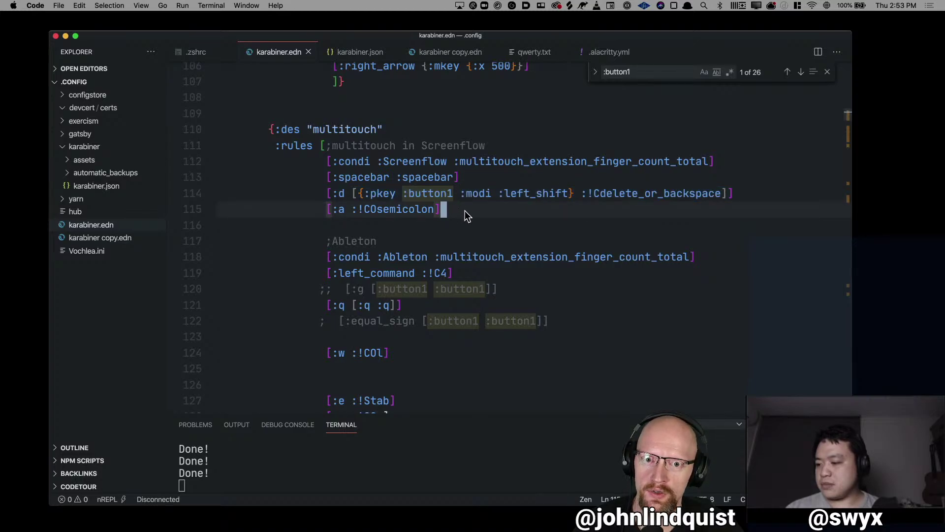
left_click_drag(447, 203, 426, 350)
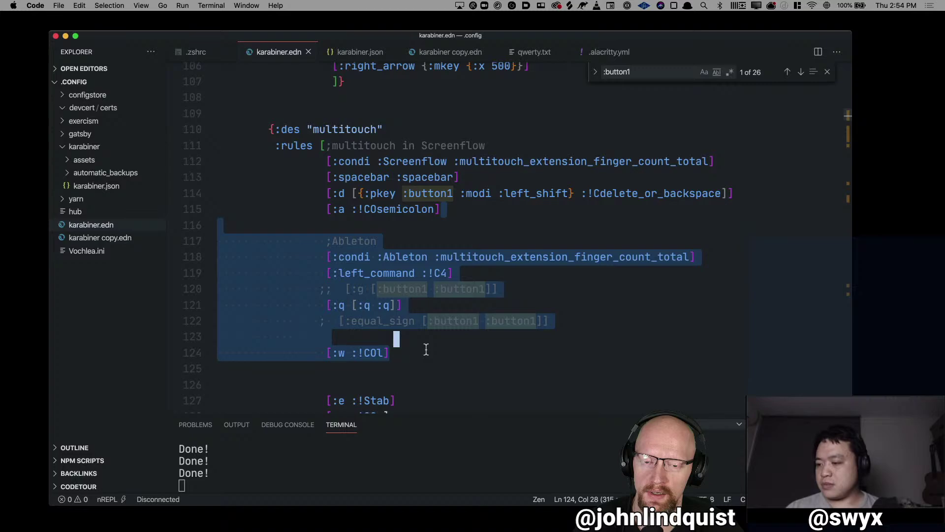
left_click(379, 240)
left_click_drag(321, 196, 756, 197)
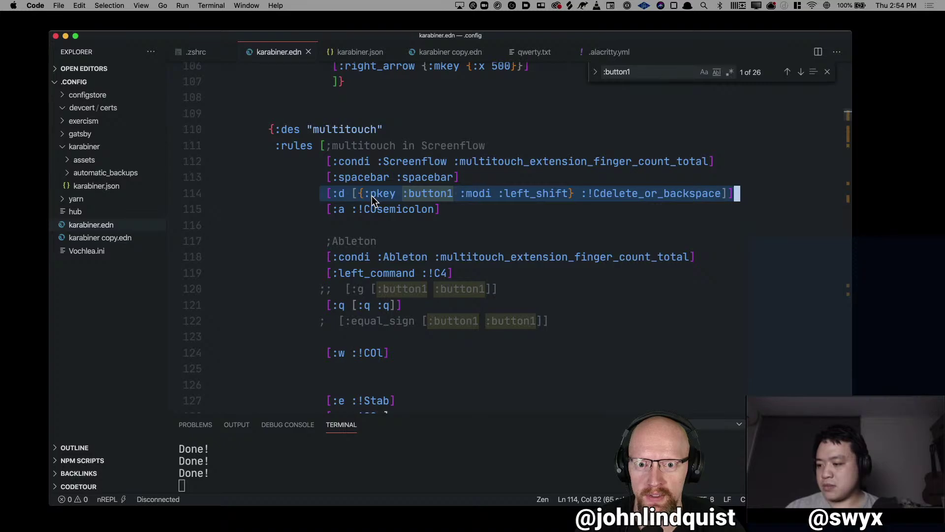
Examine the Ableton multitouch rules, including the button1 with delete_or_backspace mappings and the two- and three-finger conditions.
scroll(371, 195, "down", 3)
left_click(255, 209)
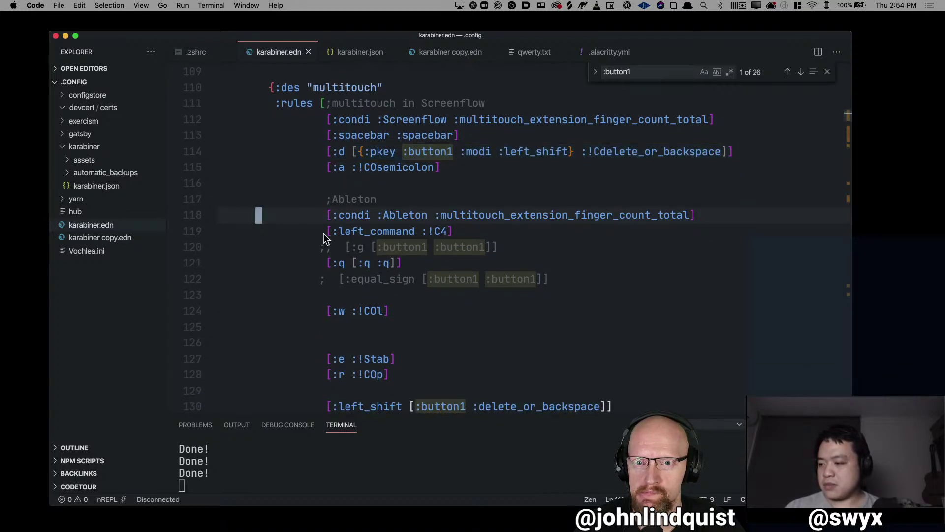
scroll(325, 239, "down", 2)
key("super+f")
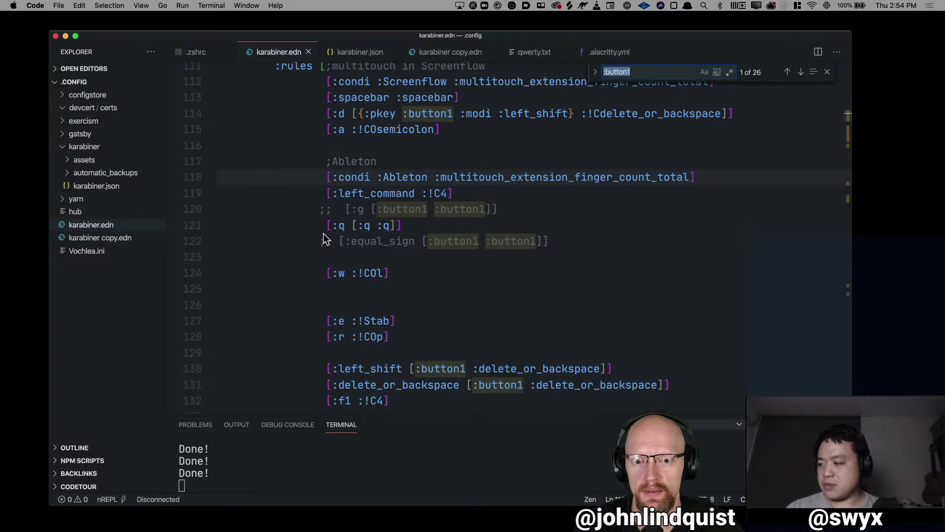
left_click(411, 264)
scroll(489, 326, "down", 6)
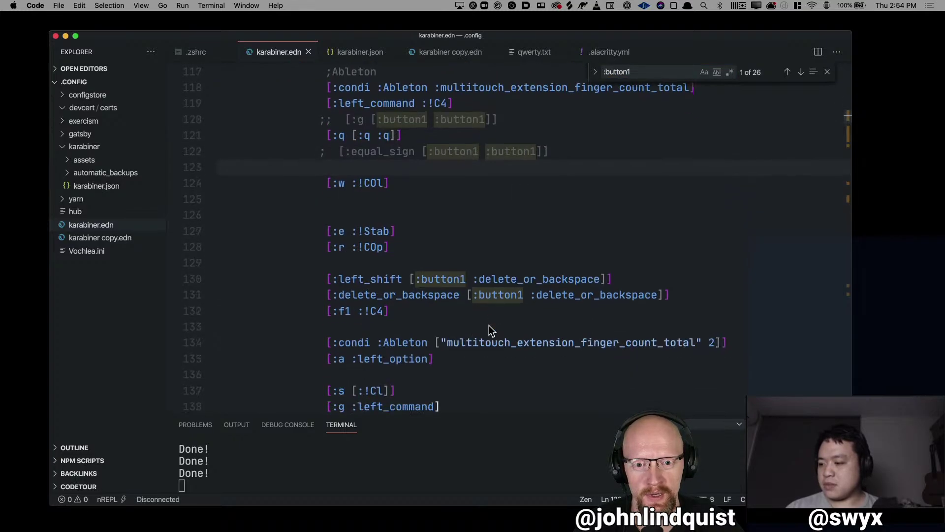
double_click(346, 293)
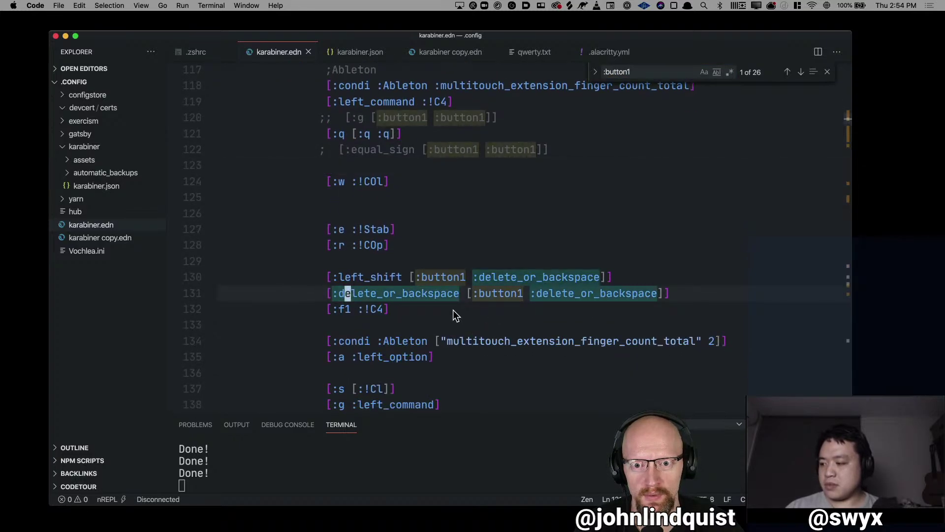
scroll(453, 309, "down", 8)
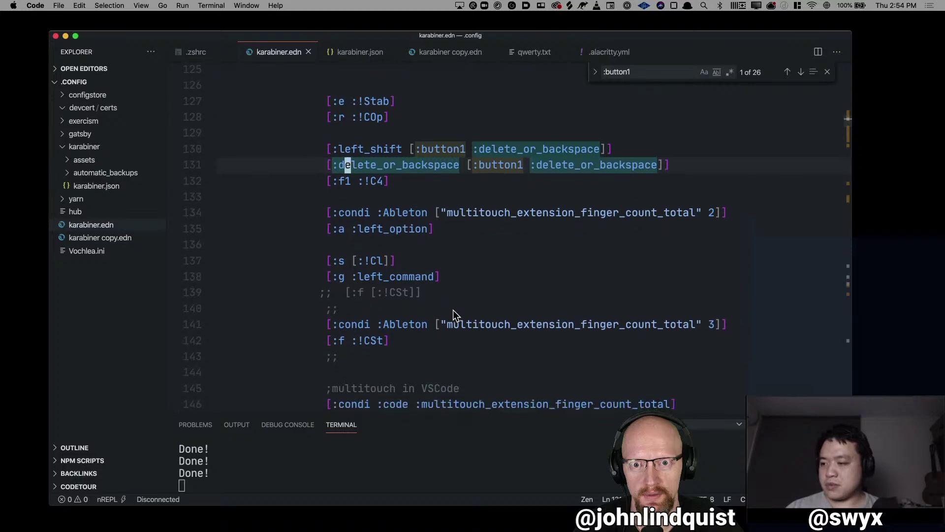
scroll(452, 309, "up", 10)
scroll(453, 309, "down", 17)
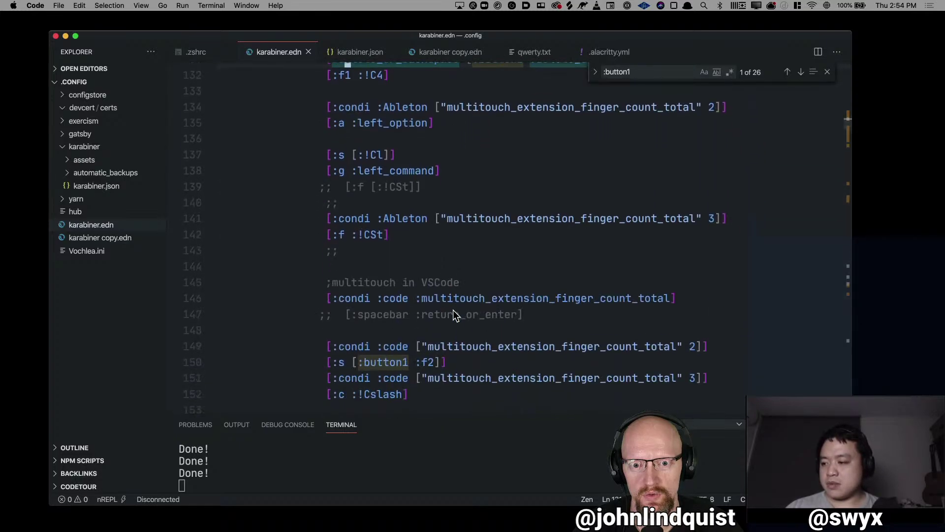
Search karabiner.edn for multitouch and return to the code beside the three-finger Ableton rule.
left_click(453, 311)
key("super+f")
type(":")
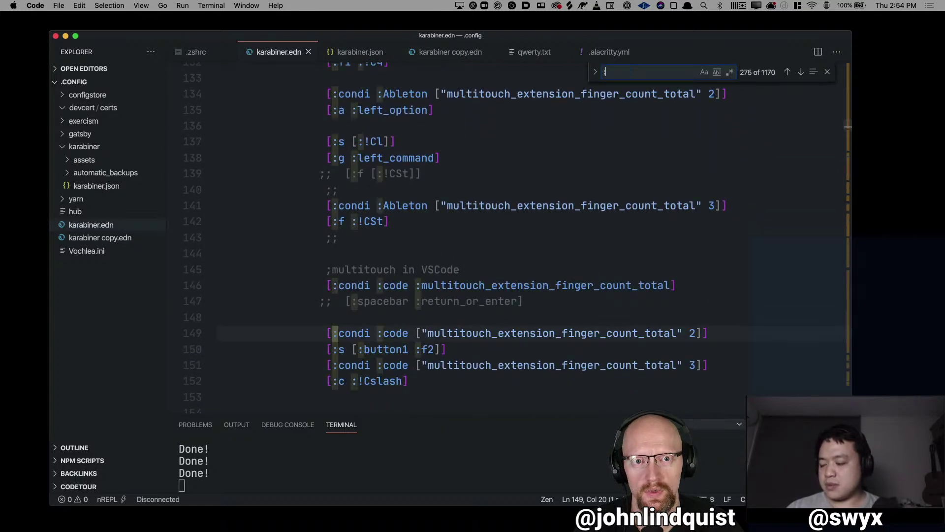
key("BackSpace")
type("multi")
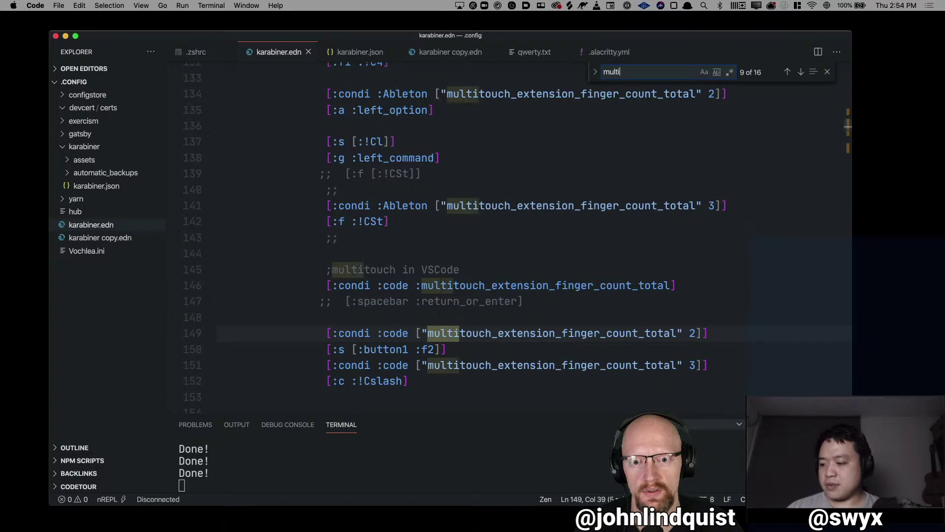
type("touch")
left_click(554, 245)
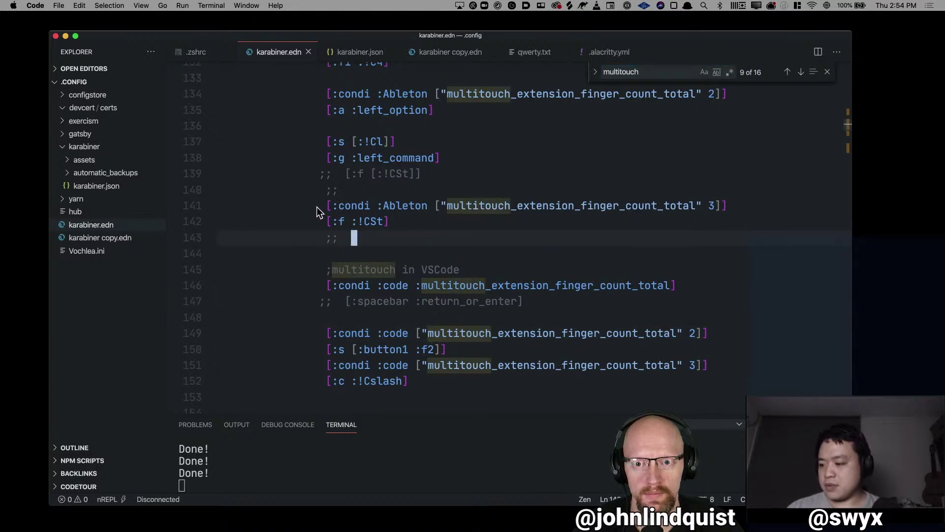
Highlight the ["multitouch_extension_finger_count_total" 3] part of the Ableton condition on line 141.
left_click_drag(325, 206, 724, 210)
left_click(489, 233)
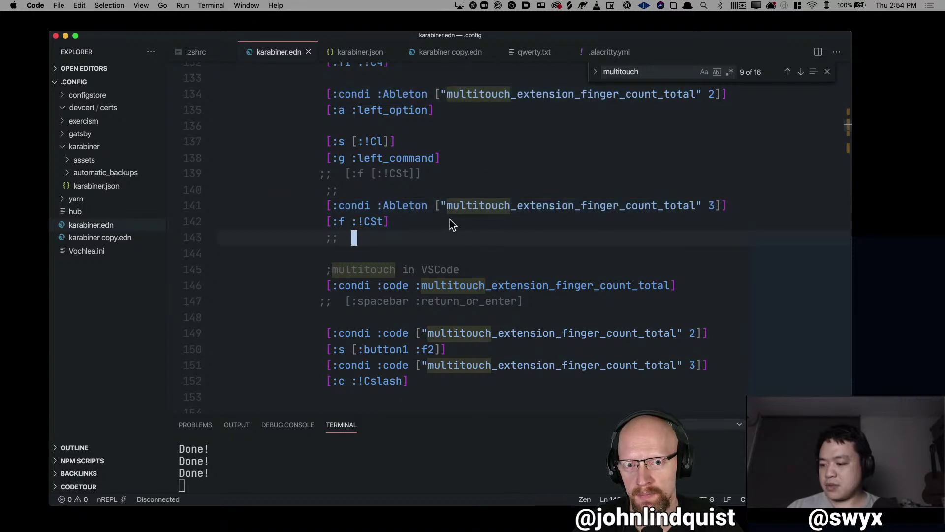
left_click_drag(432, 206, 722, 205)
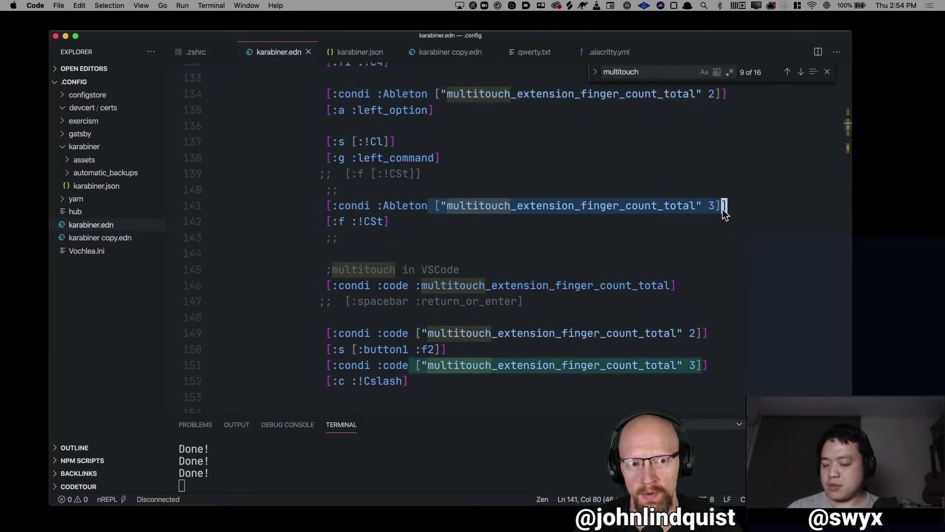
left_click(338, 208)
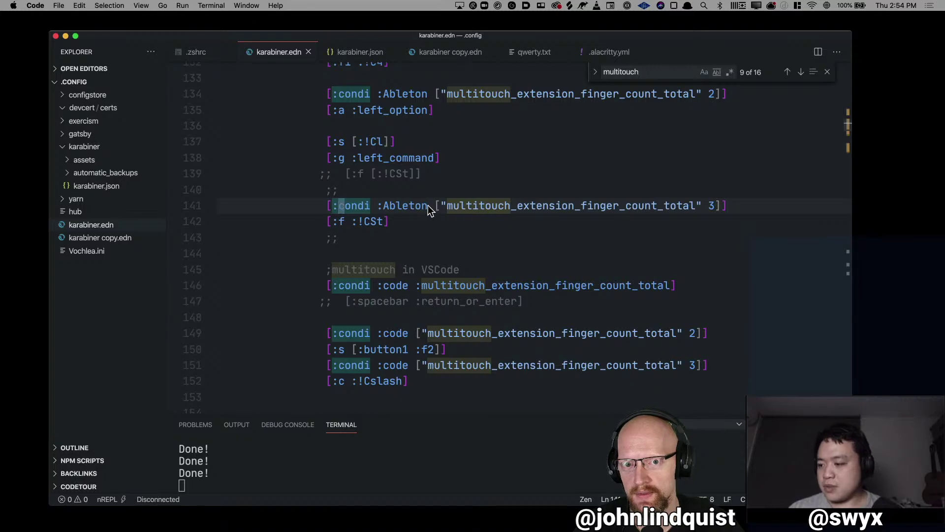
left_click_drag(430, 205, 708, 207)
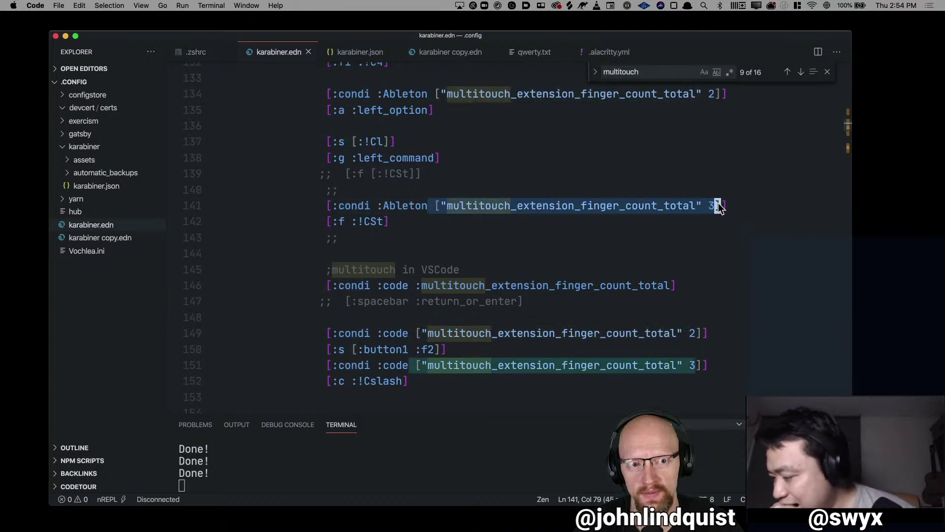
left_click_drag(345, 190, 315, 190)
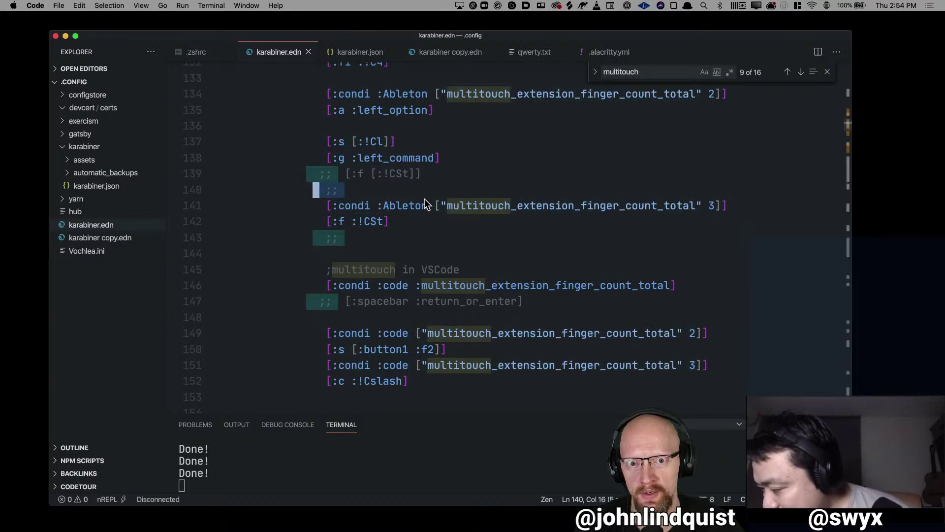
left_click_drag(436, 205, 717, 207)
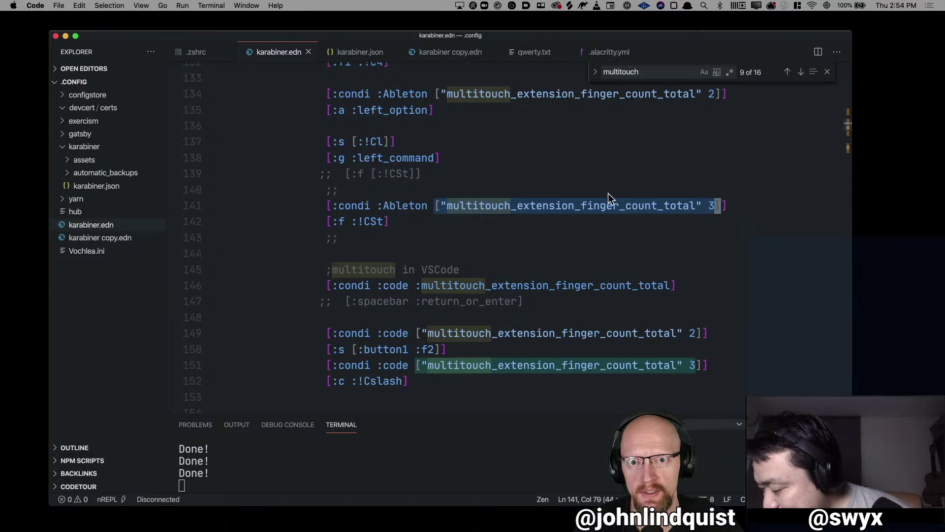
Compare the VSCode multitouch conditions with the three-finger Ableton condition and highlight the Ableton application name on line 141.
scroll(491, 244, "down", 1)
scroll(491, 246, "down", 4)
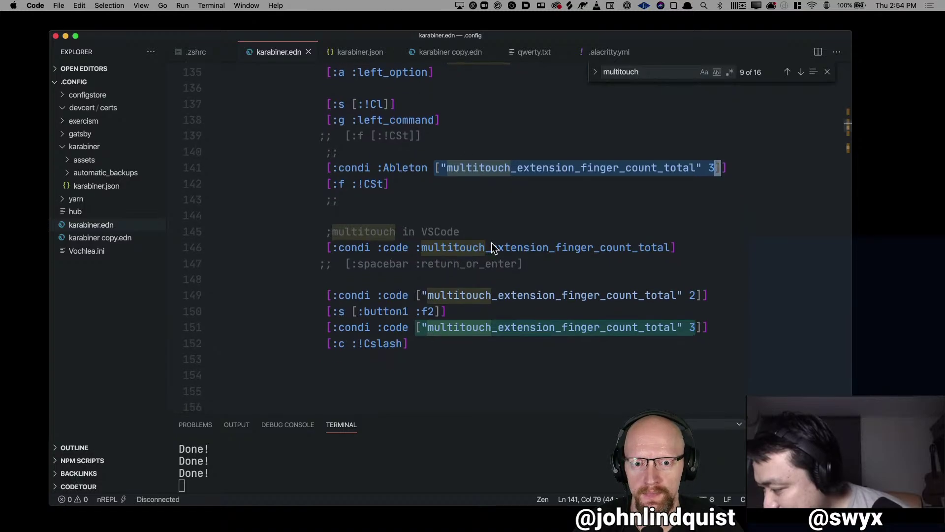
scroll(491, 248, "up", 3)
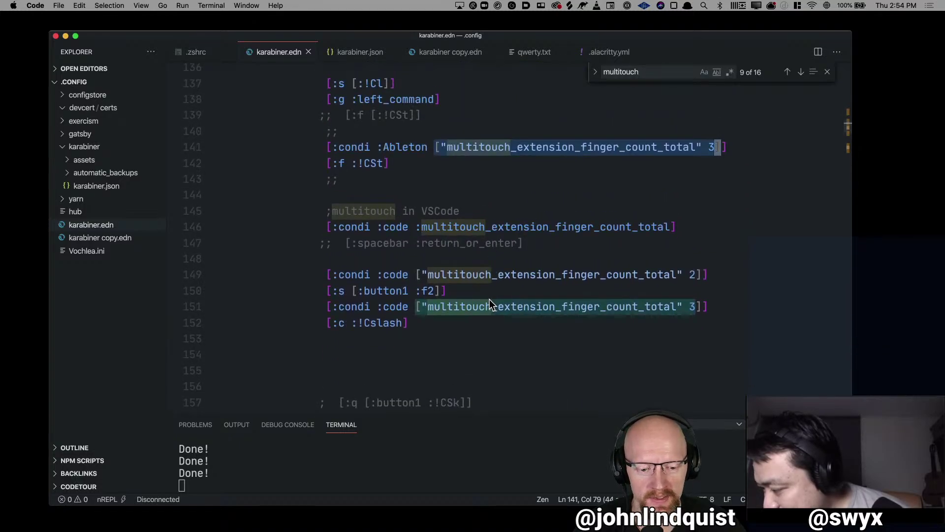
left_click(489, 301)
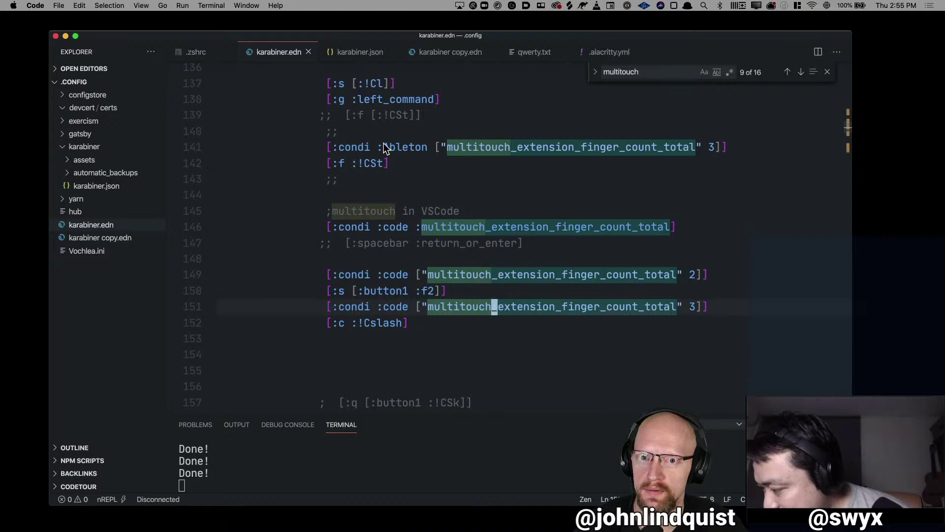
double_click(398, 149)
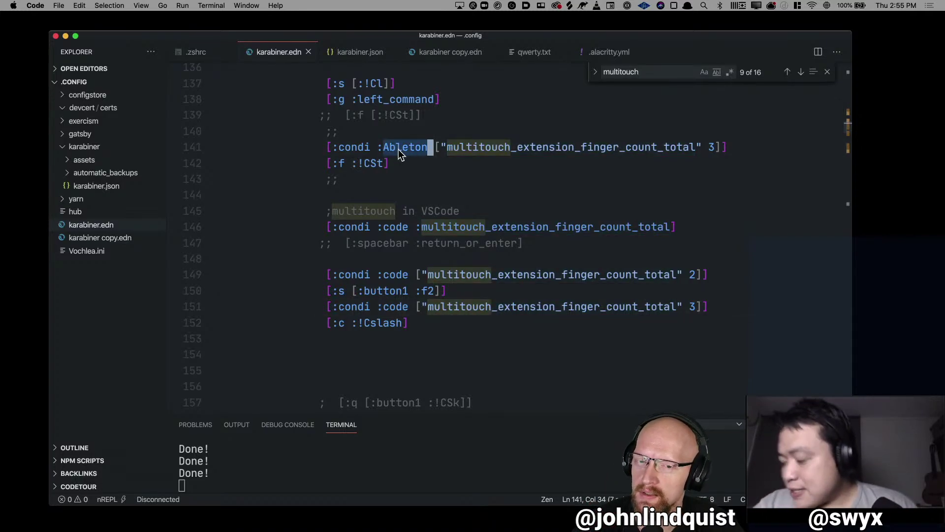
Review the two- and three-finger Ableton conditions and the key mappings between them in karabiner.edn.
scroll(400, 154, "up", 3)
scroll(399, 154, "up", 3)
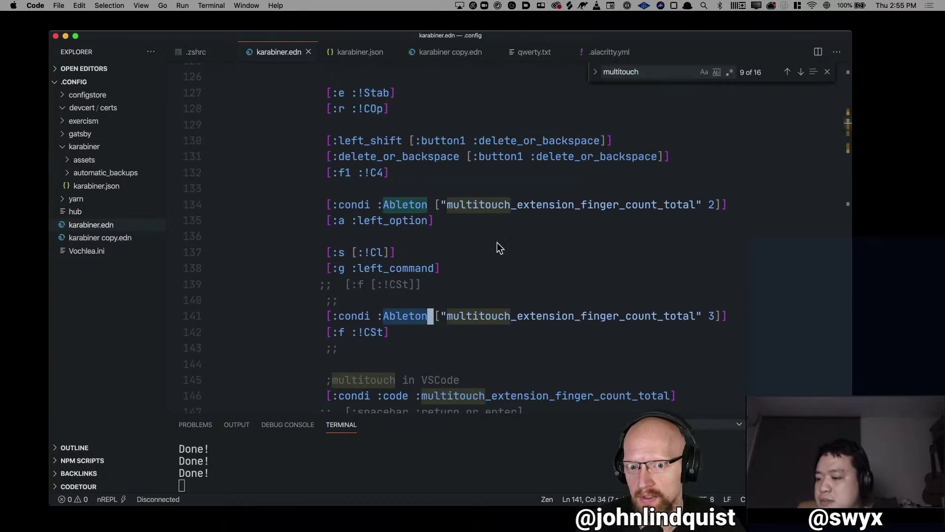
left_click(457, 258)
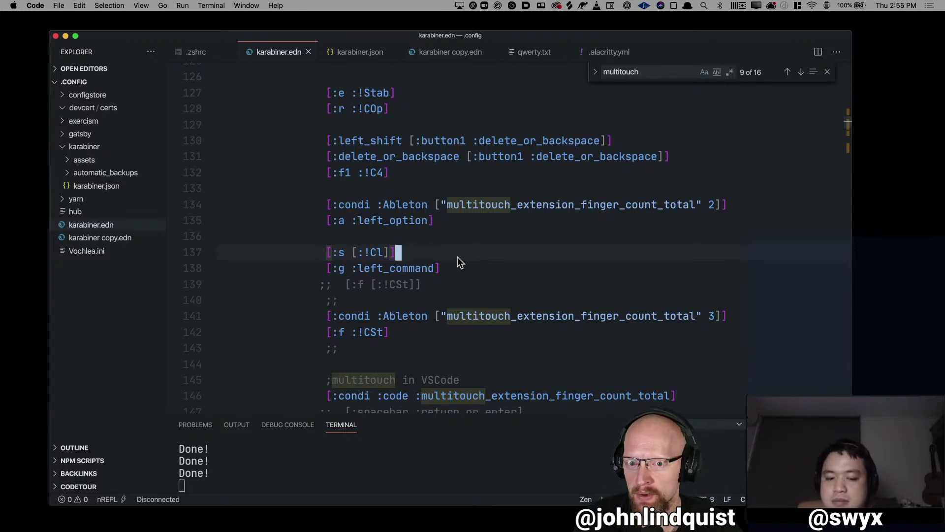
left_click(494, 284)
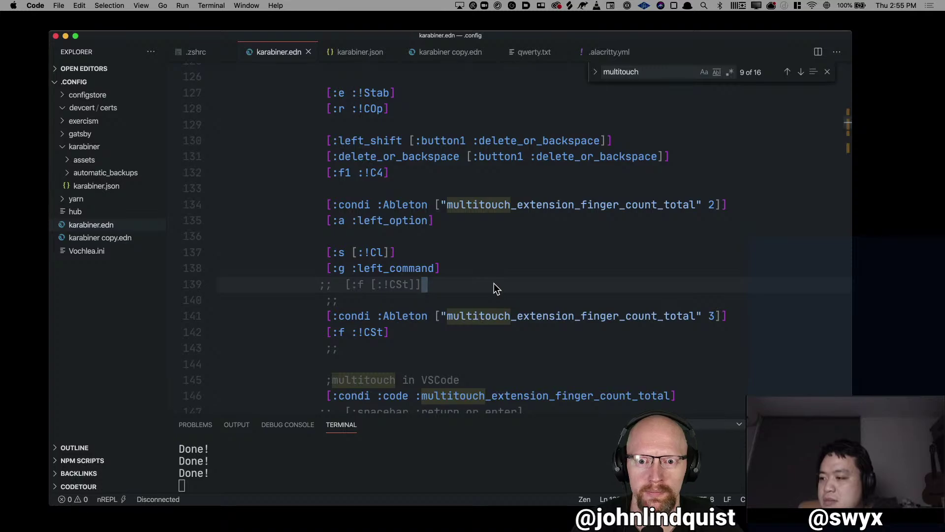
key("super+w")
type(":")
key("BackSpace")
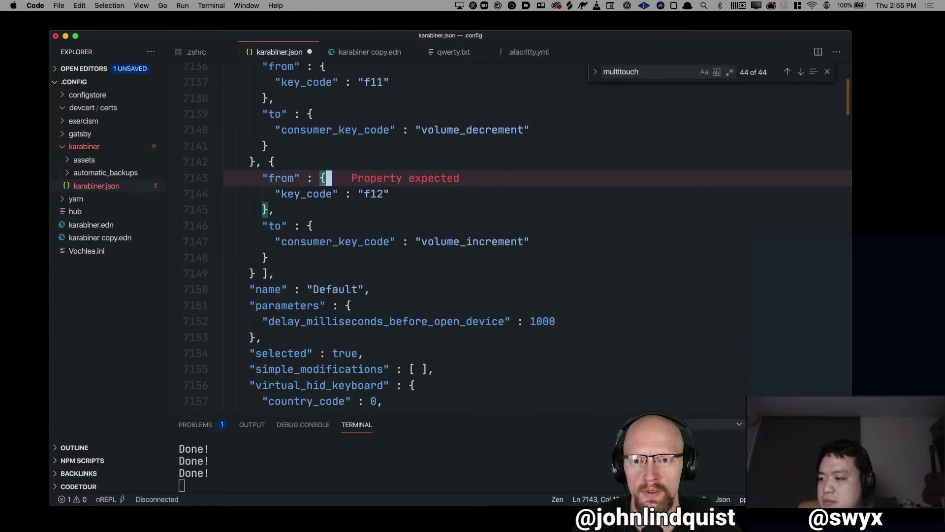
key("super+f")
type(":chrome")
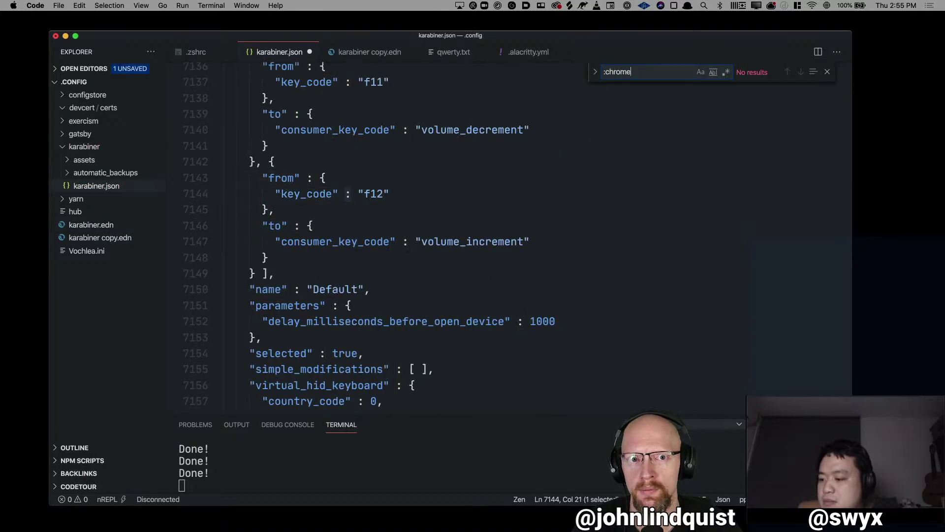
key("BackSpace")
key("BackSpace")
key("BackSpace")
key("BackSpace")
key("BackSpace")
key("BackSpace")
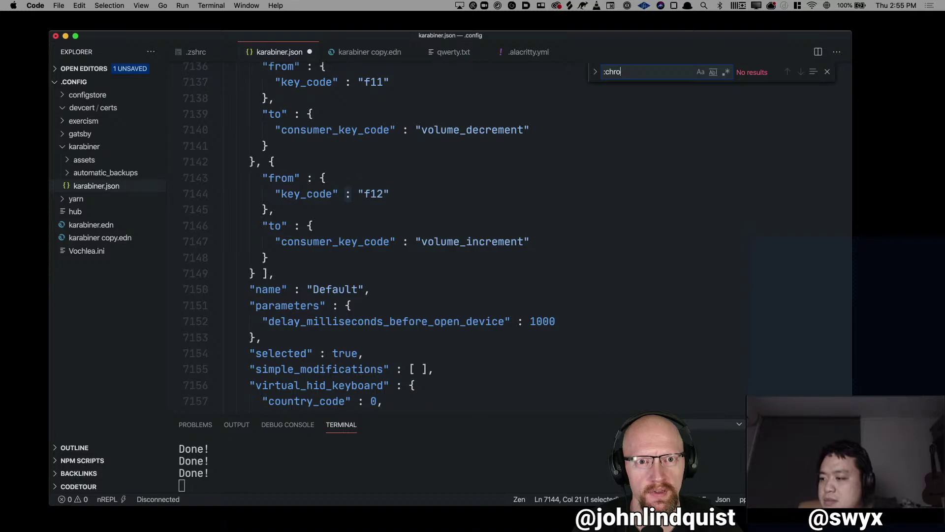
type("w")
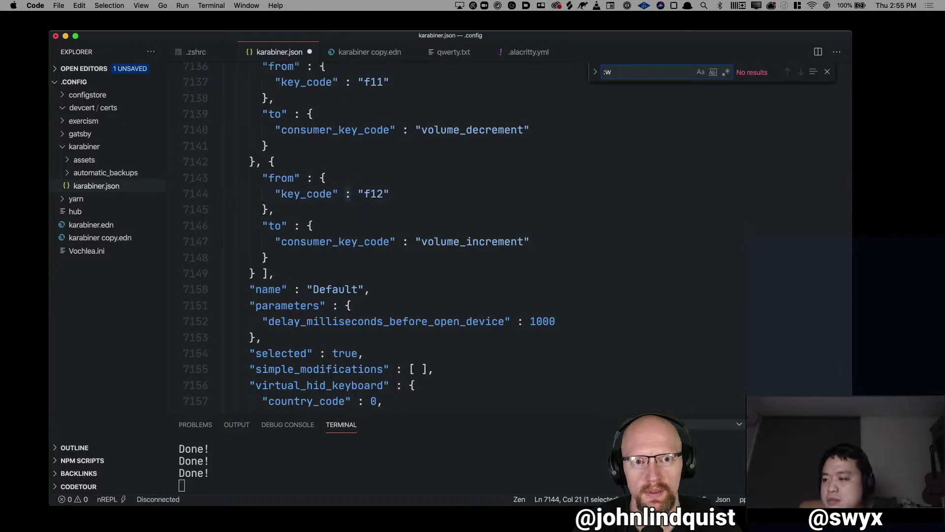
key("BackSpace")
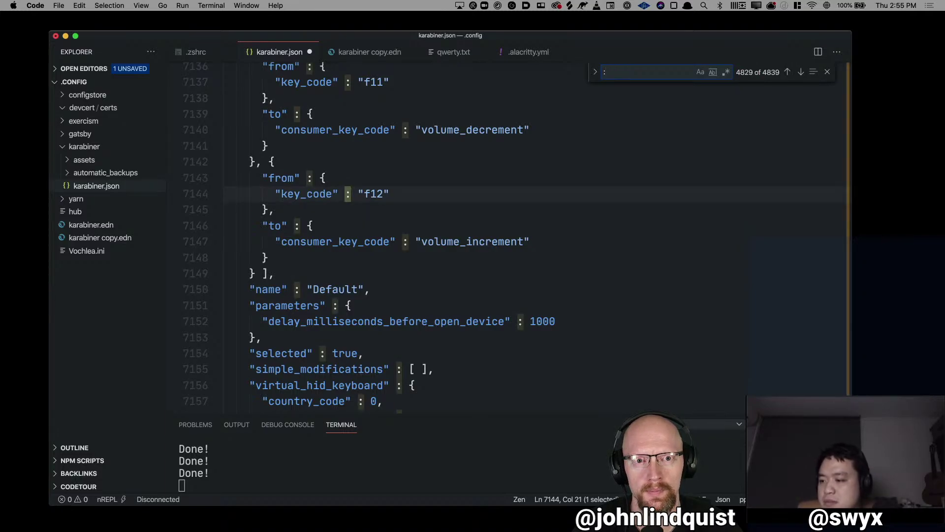
type("lCw")
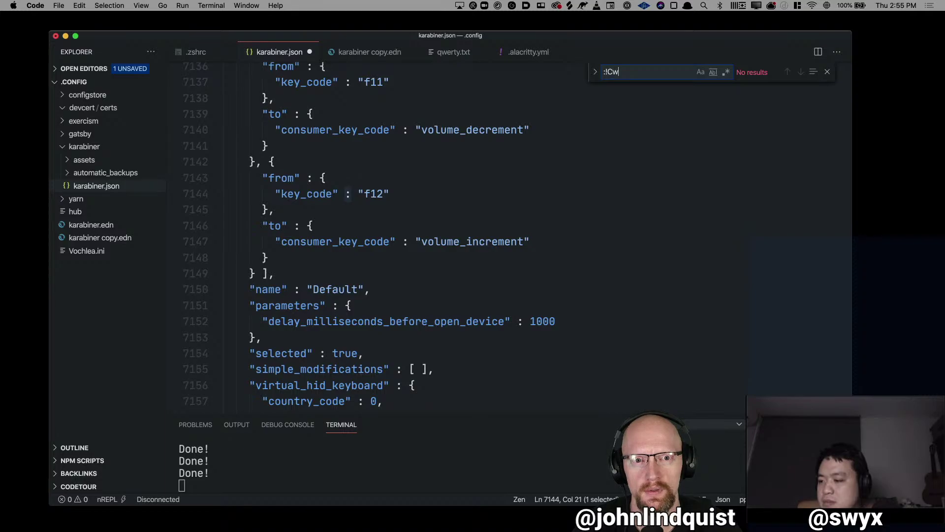
key("Escape")
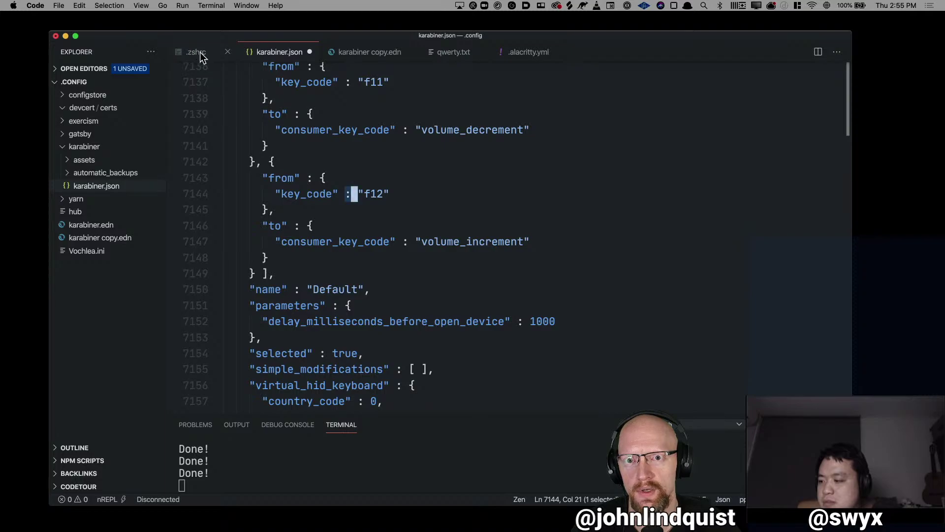
Reopen karabiner.edn from the .config folder and search it for ":!Cw".
left_click(91, 224)
key("super+f")
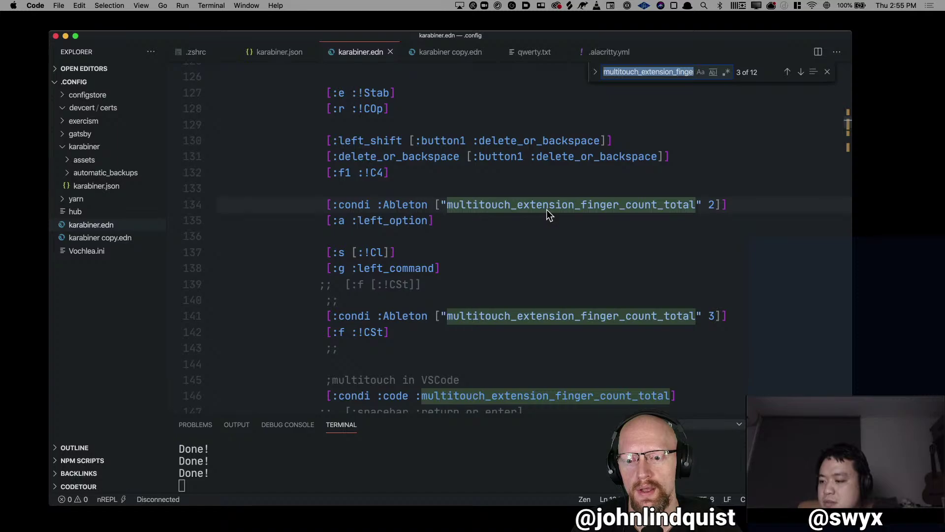
type(":")
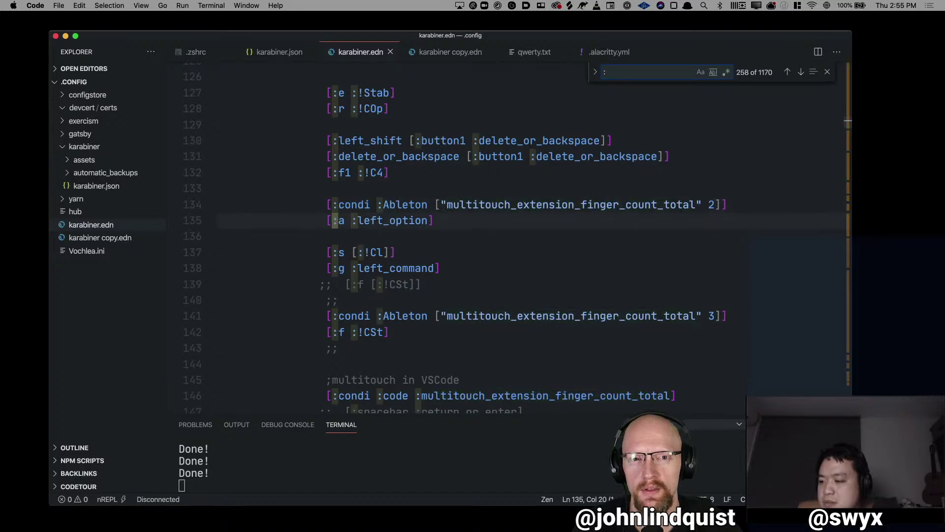
type("!Cw")
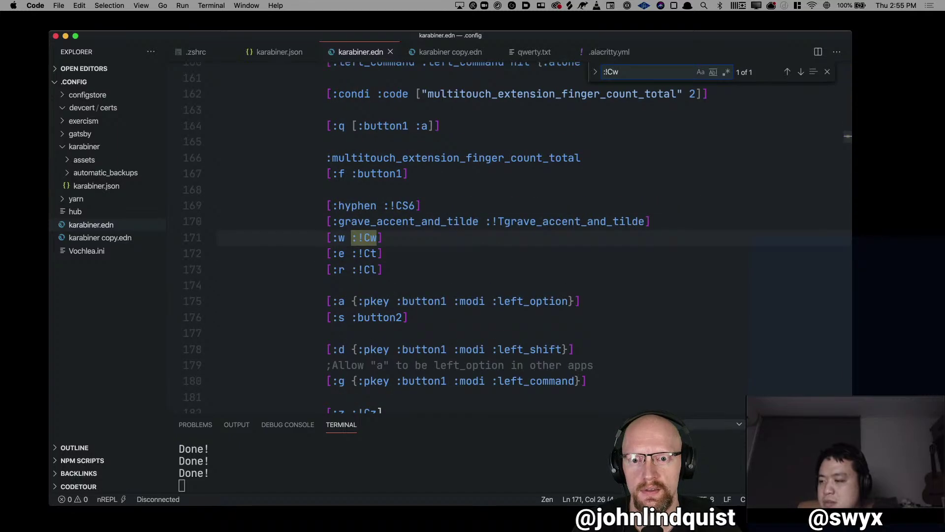
left_click(445, 231)
Compare the general :multitouch_extension_finger_count_total condition on line 166 with the VSCode conditions above it, and highlight it.
scroll(445, 231, "up", 3)
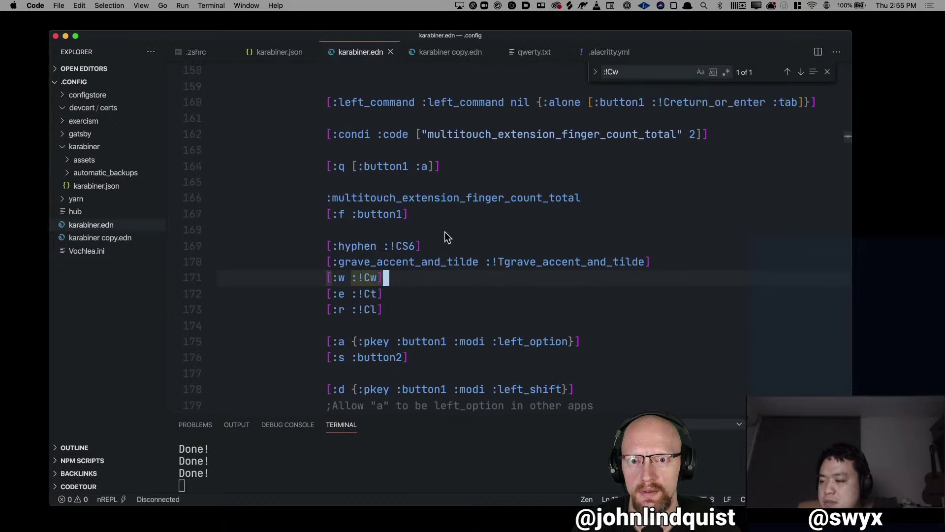
left_click(350, 225)
left_click_drag(320, 222, 595, 220)
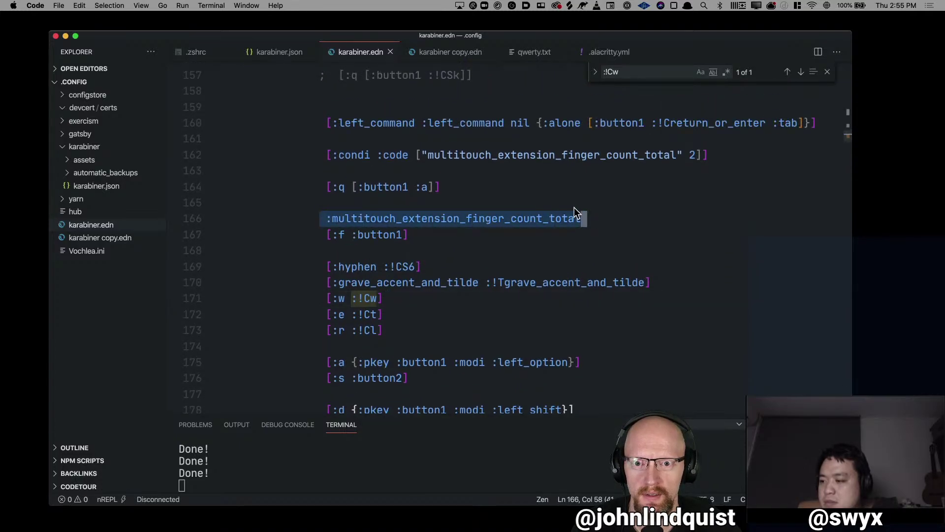
scroll(339, 155, "up", 3)
scroll(339, 156, "up", 5)
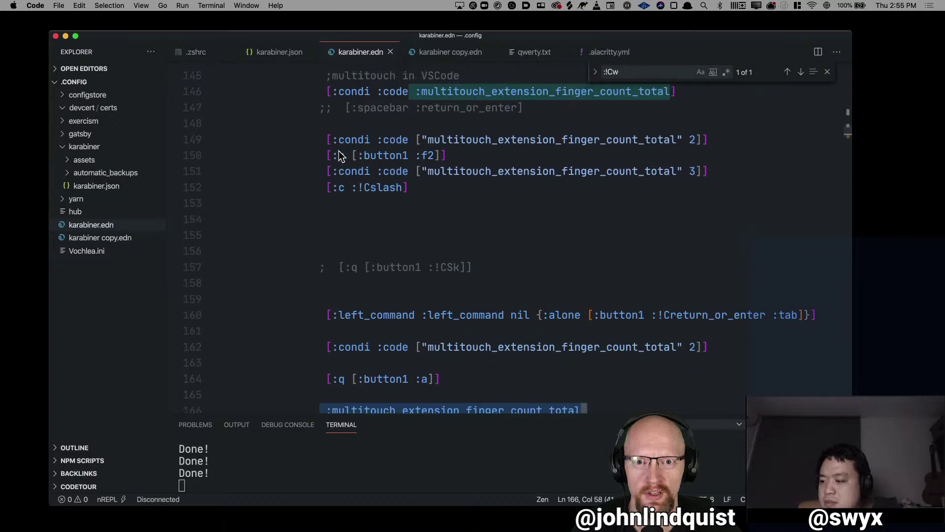
scroll(339, 155, "down", 4)
left_click(550, 322)
scroll(550, 325, "down", 2)
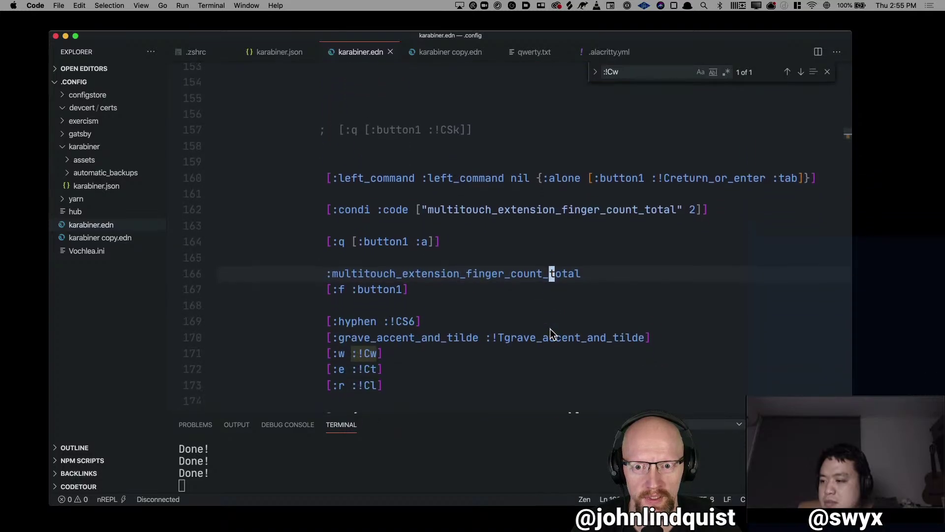
left_click_drag(321, 275, 612, 279)
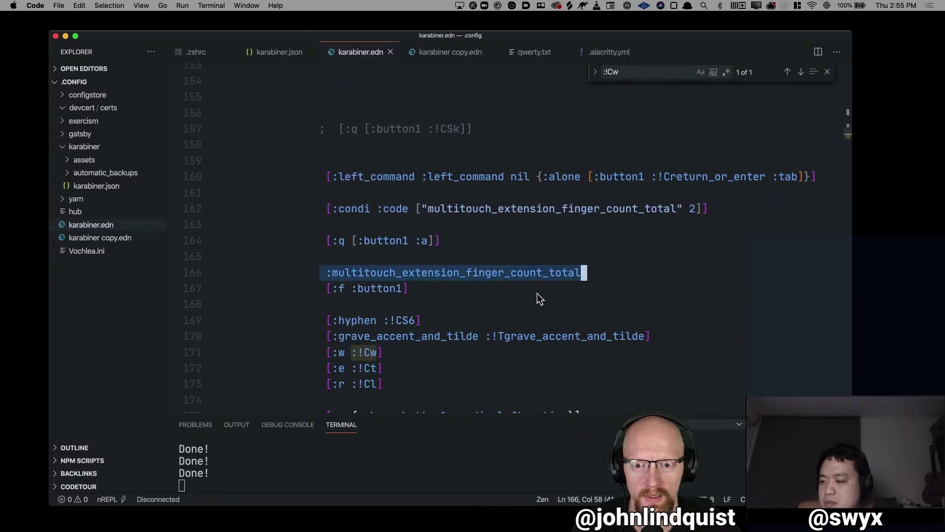
Highlight the :w, :e and :r mappings on lines 171 to 173 one after another.
left_click(399, 350)
left_click(301, 347, "shift")
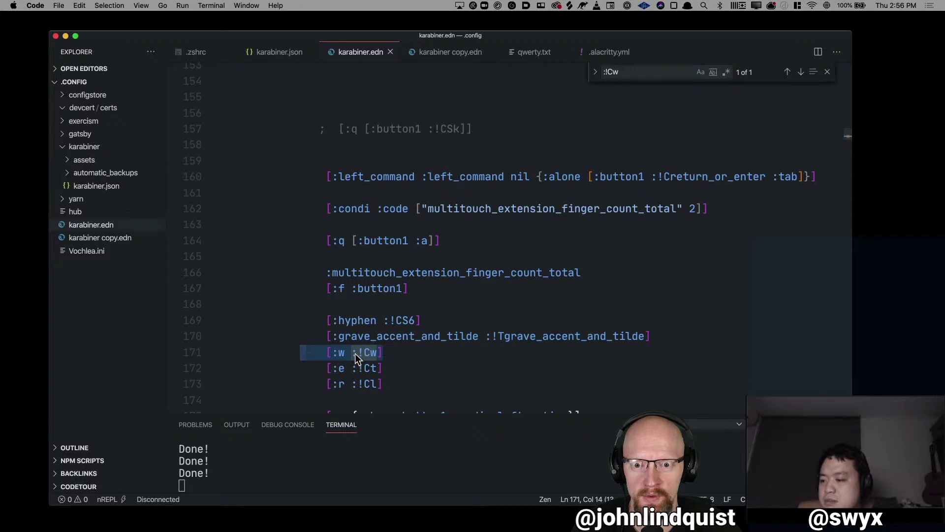
left_click_drag(417, 370, 263, 368)
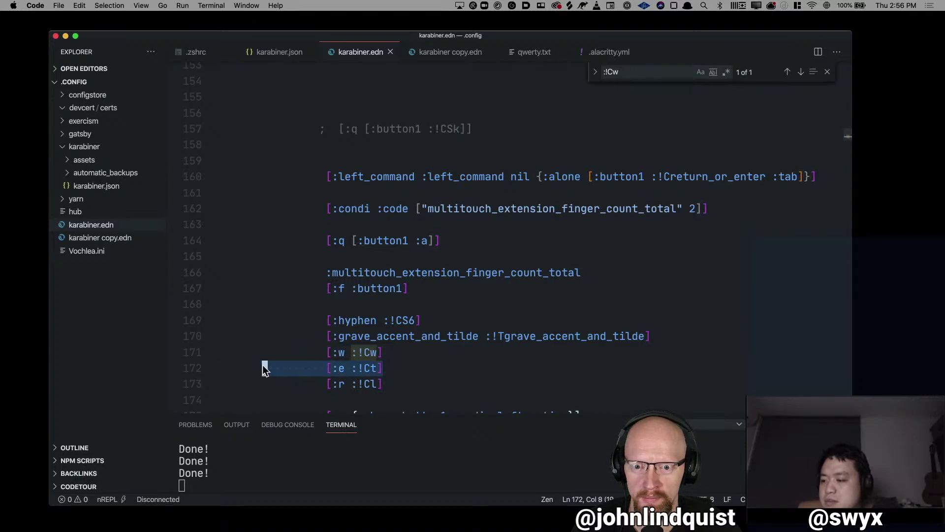
scroll(359, 350, "down", 3)
left_click_drag(389, 315, 309, 315)
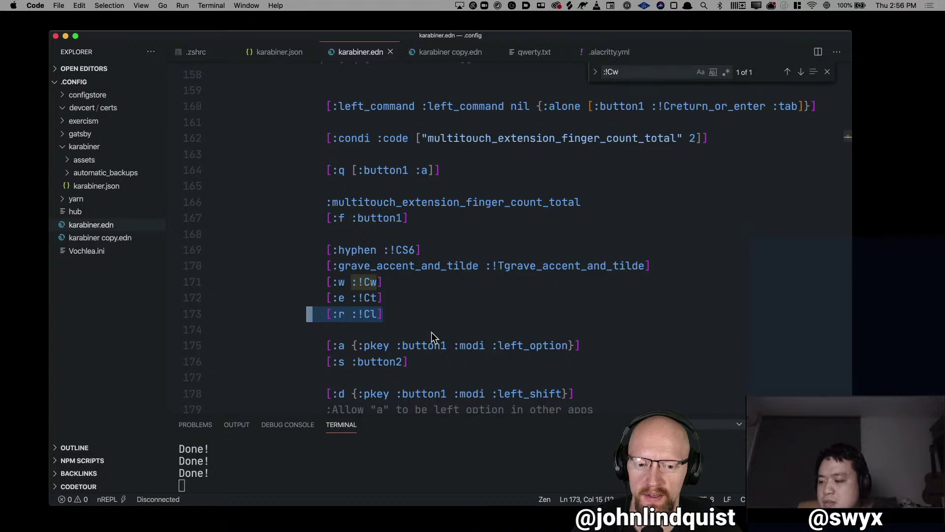
Test multitouch shortcuts by opening and dismissing the editor's context menu and selecting the current line.
right_click(422, 307)
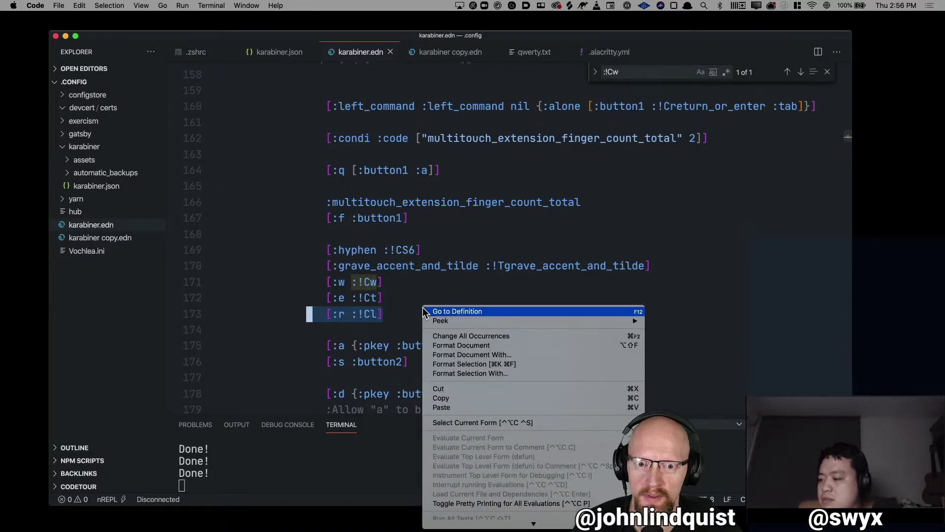
key("Escape")
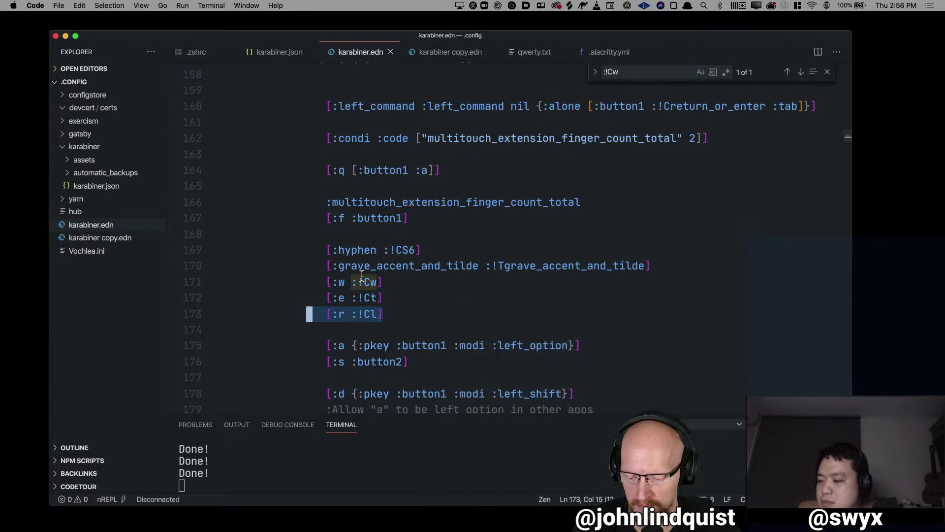
key("super+l")
left_click(397, 295)
scroll(397, 311, "down", 2)
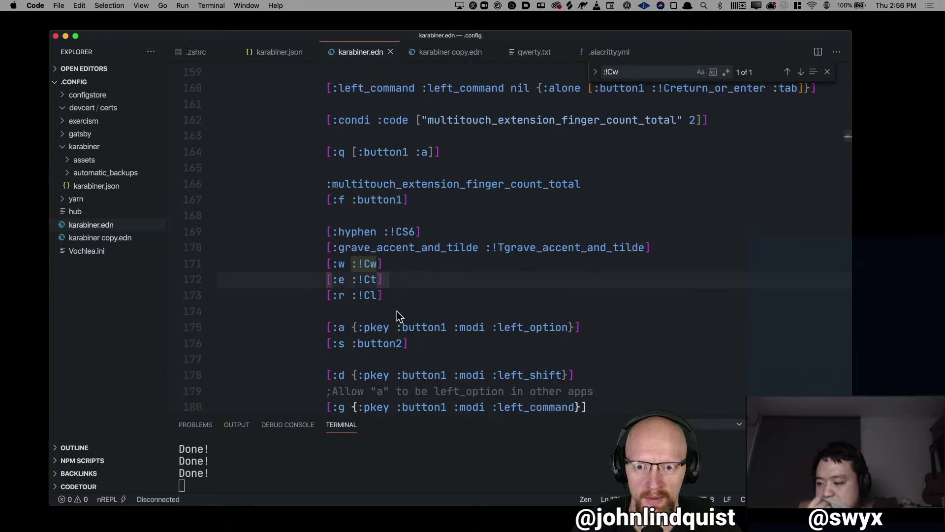
Highlight the :a left_option mapping on line 175, followed by the :s :button2 mapping on line 176.
left_click(307, 250)
left_click_drag(318, 245, 668, 245)
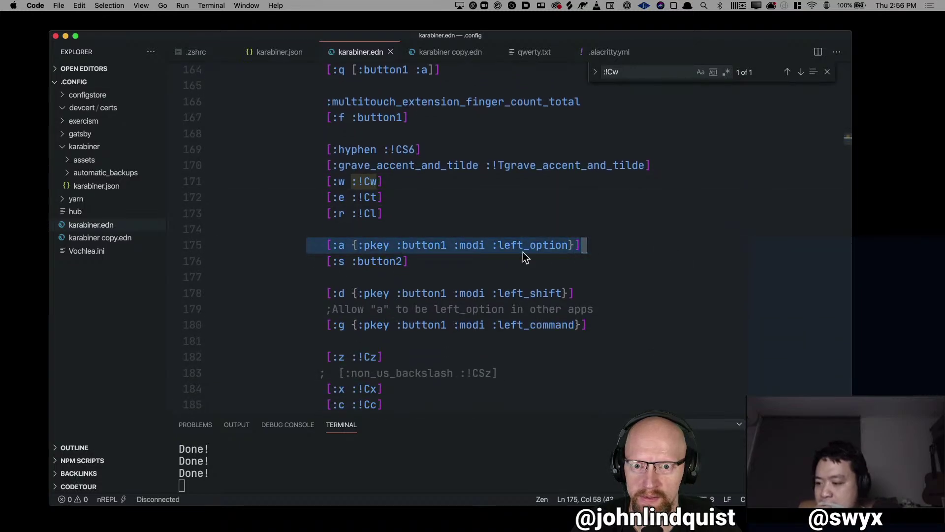
left_click_drag(416, 261, 304, 260)
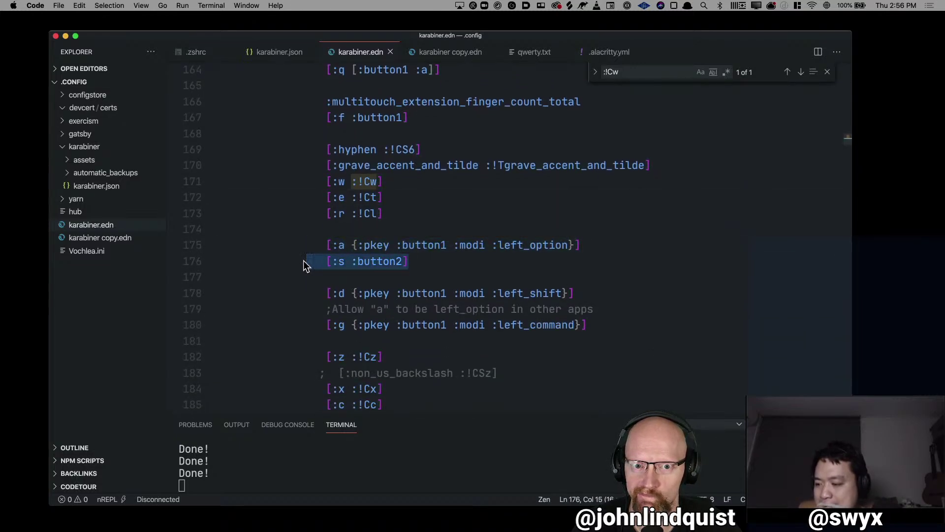
left_click(413, 271)
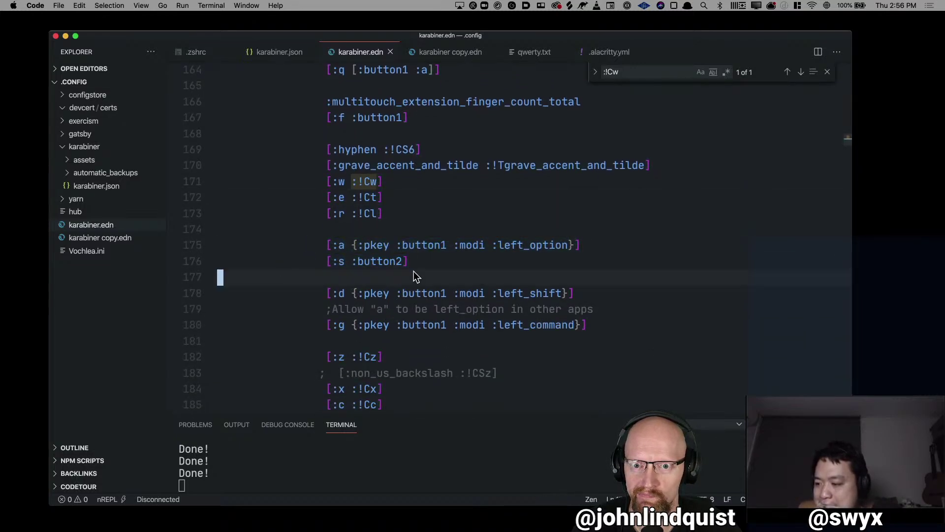
Test the left_option trackpad mapping by placing multiple cursors and selections across lines 166 to 178, and clear them.
left_click(438, 247, "alt")
left_click(479, 268, "alt")
left_click(393, 214)
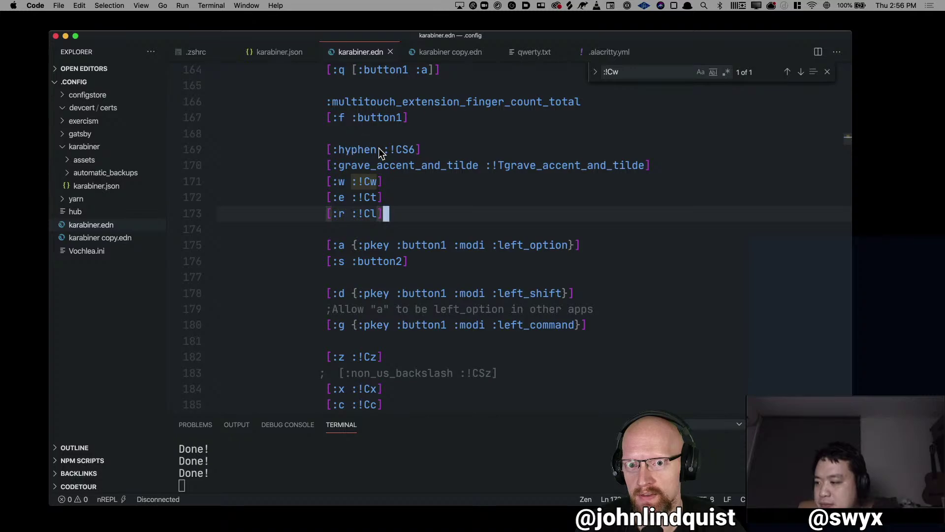
left_click(323, 118, "alt")
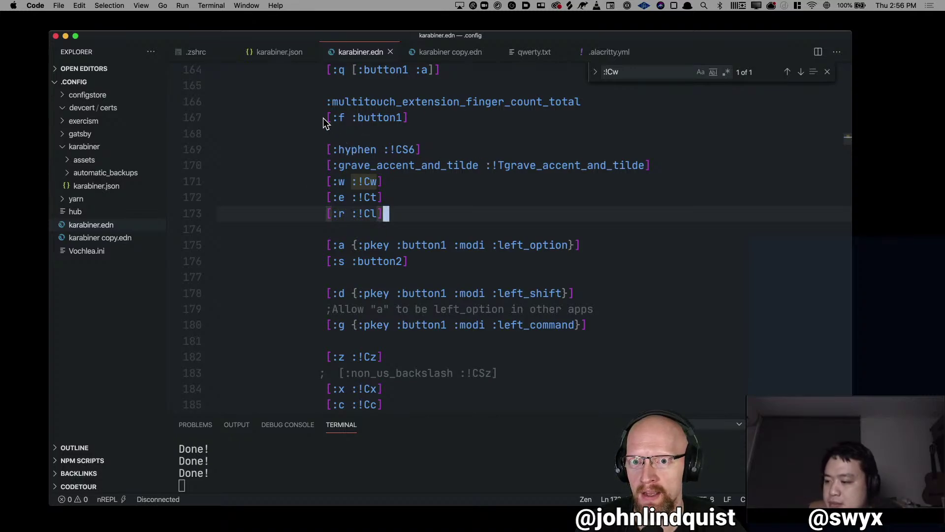
left_click(411, 165, "alt")
left_click(374, 228, "alt")
left_click_drag(570, 293, 562, 229)
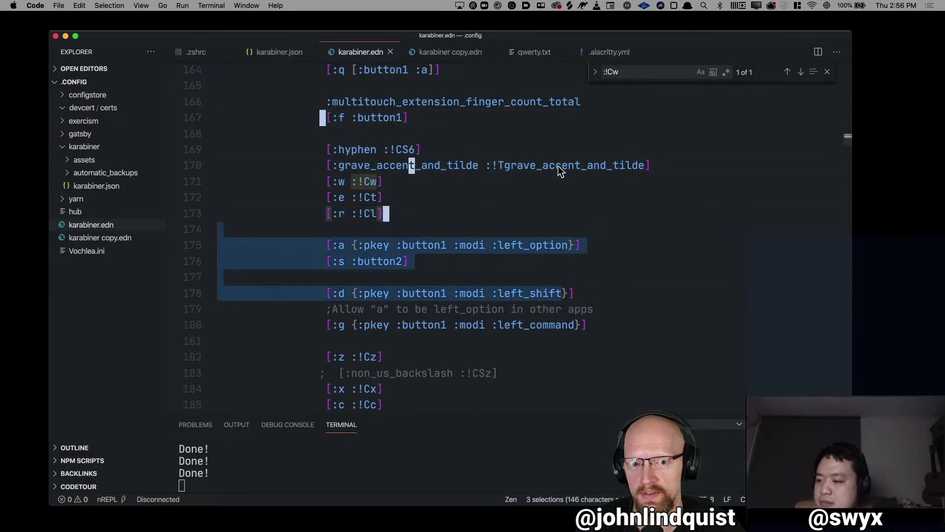
left_click_drag(545, 154, 411, 167)
left_click_drag(364, 191, 353, 251)
left_click(421, 291)
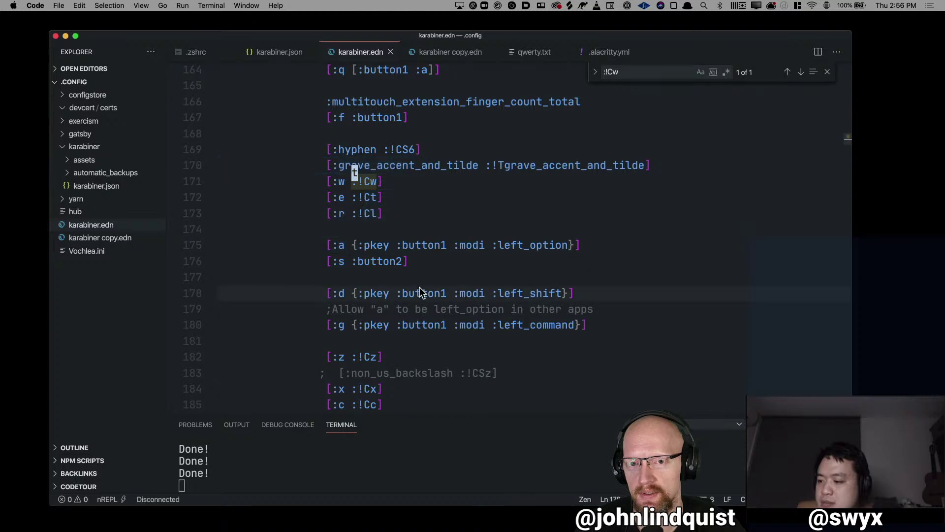
left_click(507, 166, "alt")
left_click(411, 101, "alt")
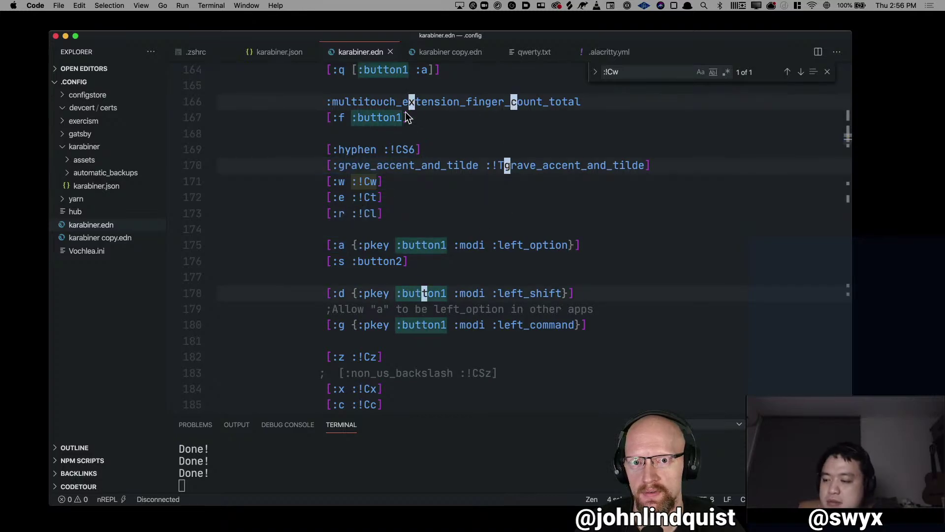
left_click(380, 181, "alt")
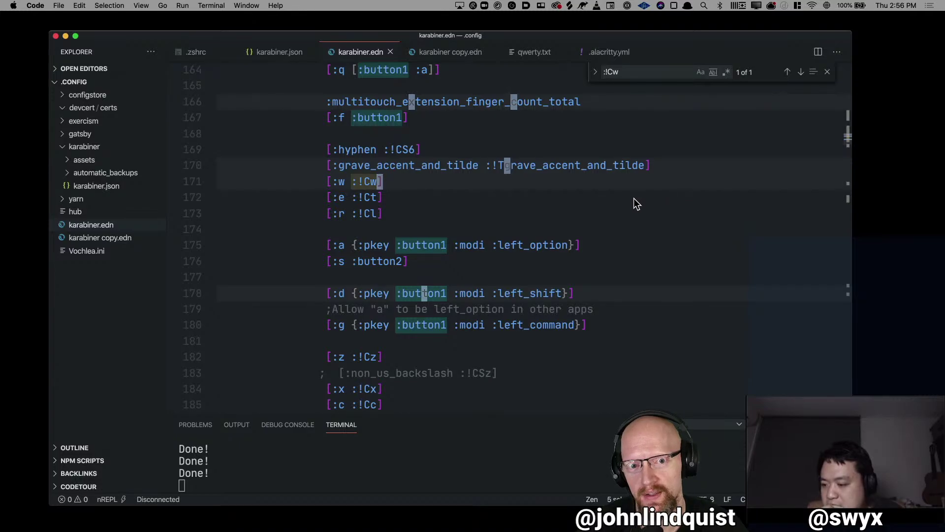
key("Escape")
Point out the :s :button2 mapping and highlight the whole :a mapping with :button1 and :left_option.
left_click(370, 259)
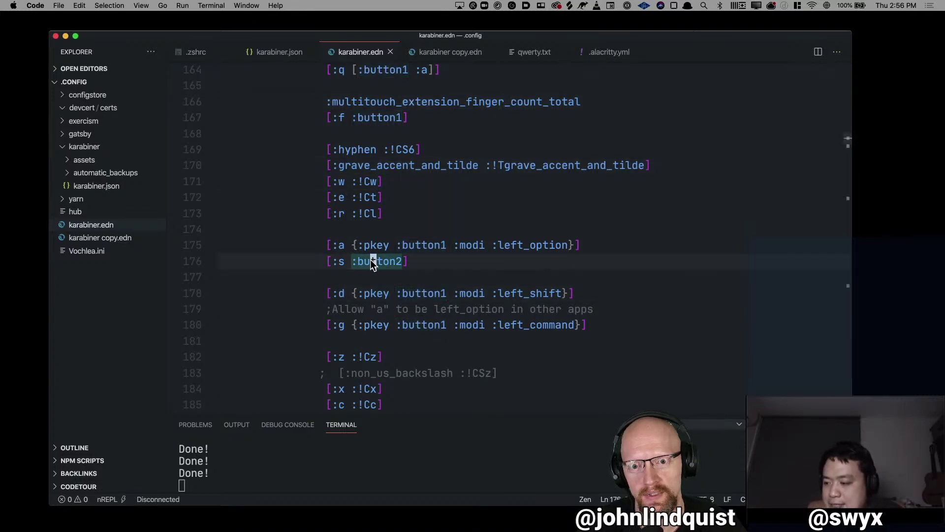
left_click_drag(311, 247, 707, 244)
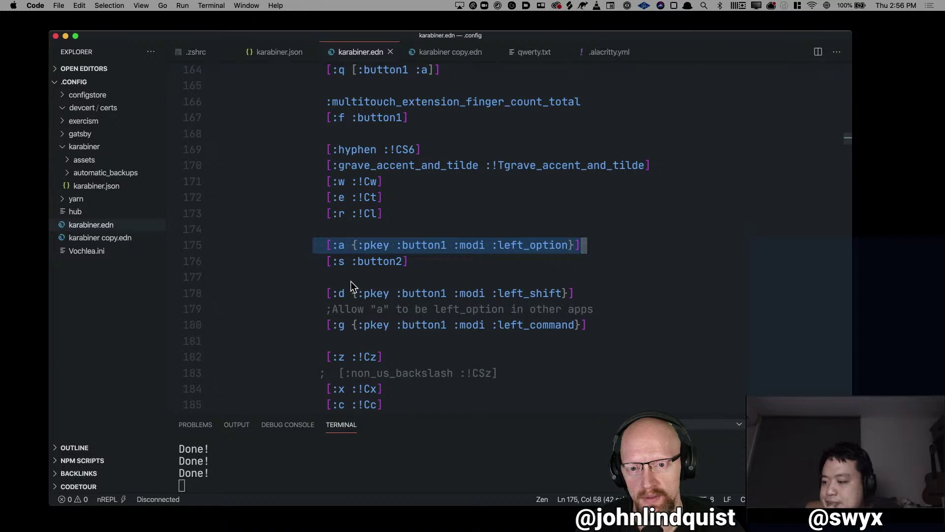
Highlight the :d left_shift mapping on line 178, its left_shift keyword, and the :g left_command mapping on line 180.
left_click_drag(314, 293, 602, 290)
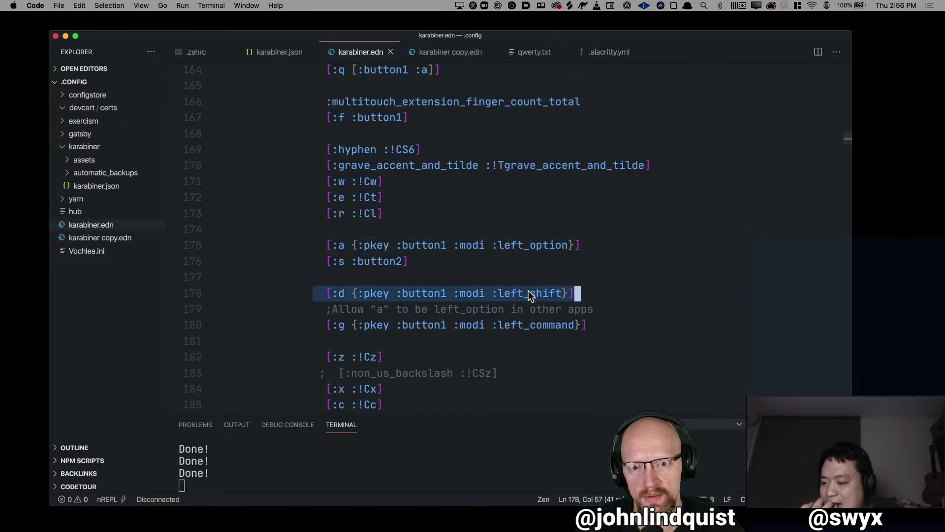
double_click(548, 294)
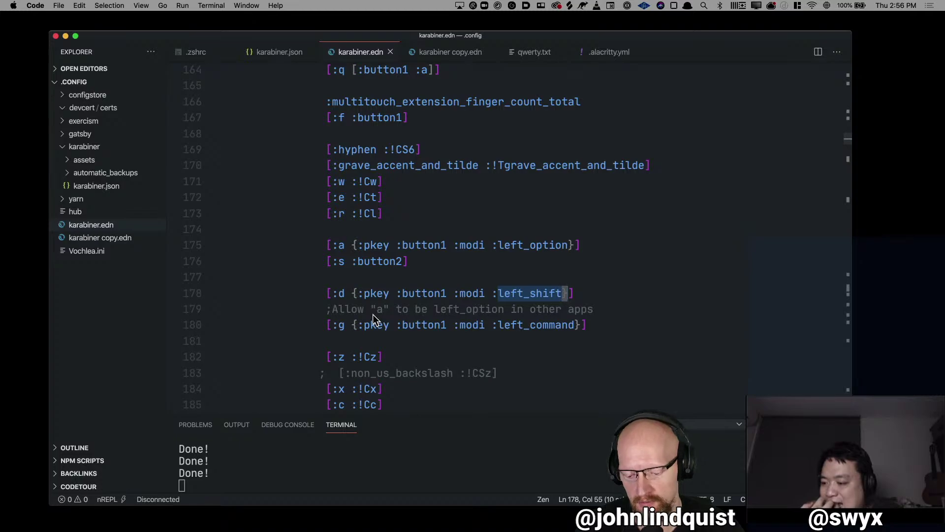
left_click_drag(318, 325, 688, 320)
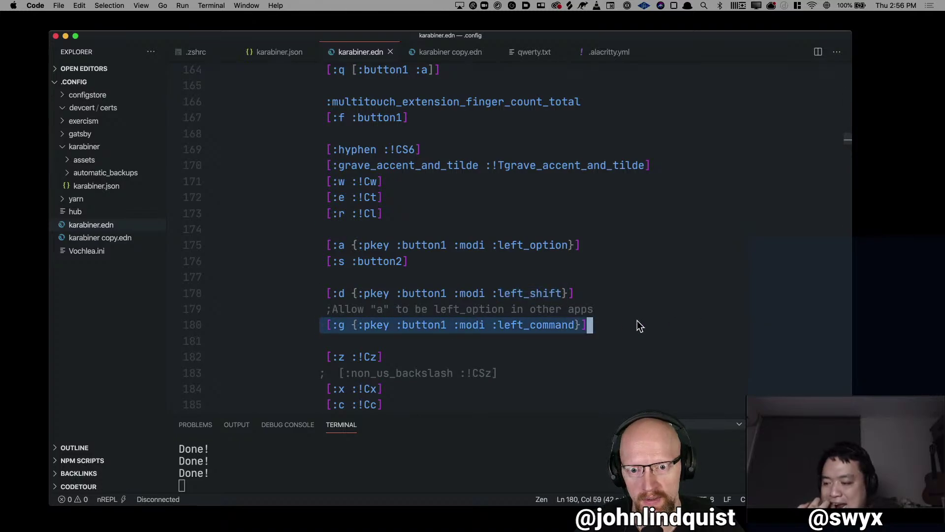
Highlight the command-shortcut mappings for :z, :x, :c and :v on lines 182 to 186.
scroll(572, 325, "down", 2)
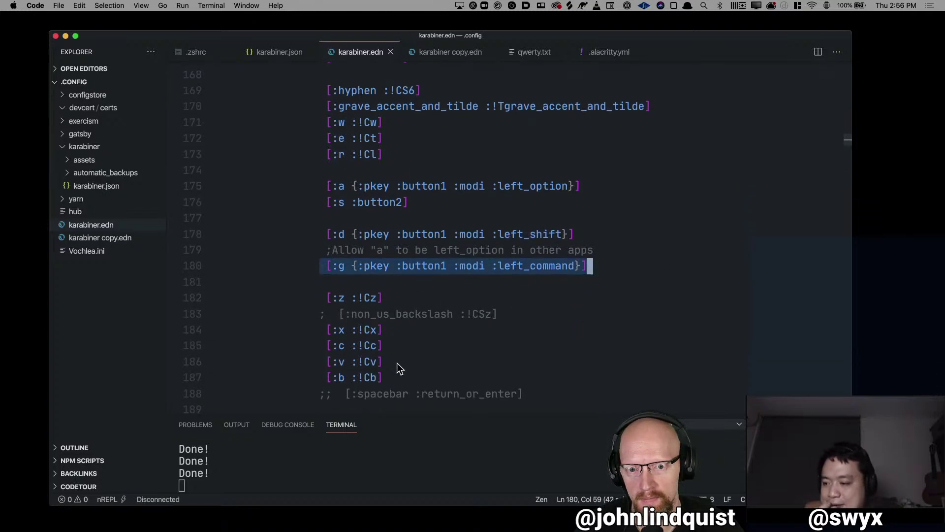
left_click_drag(398, 368, 293, 302)
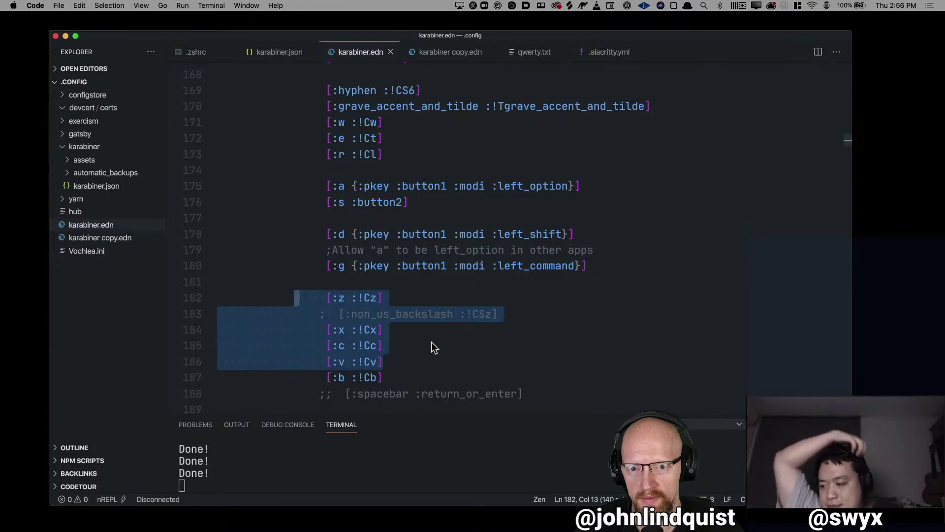
scroll(429, 334, "down", 5)
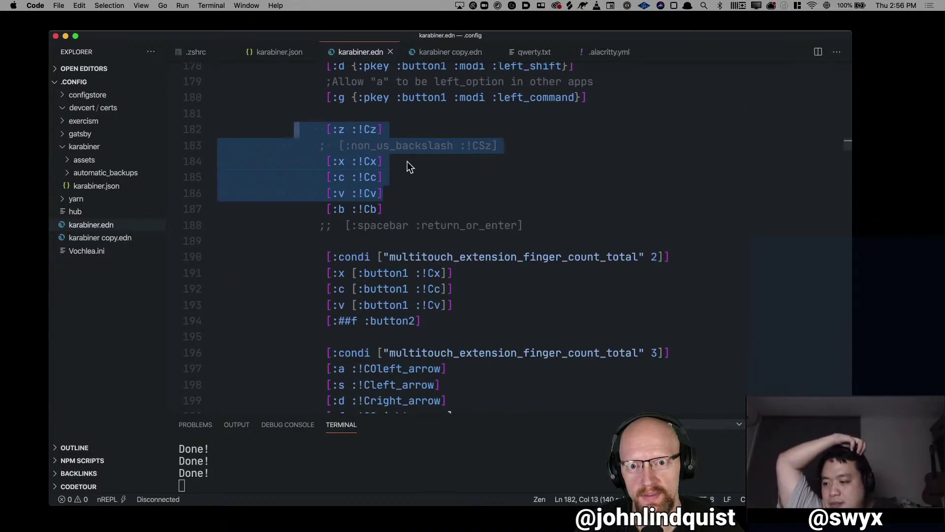
Highlight the [:b :!Cb] mapping on line 187.
scroll(387, 176, "down", 3)
left_click(392, 151)
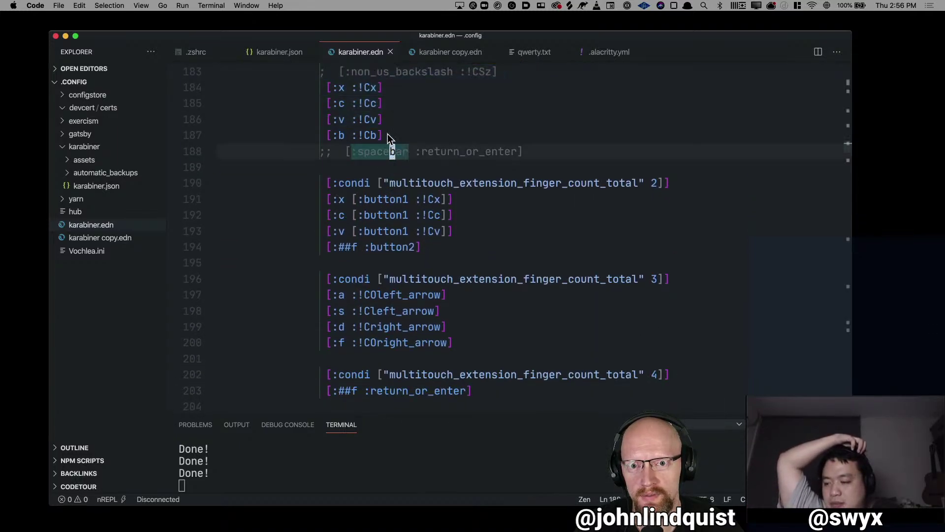
left_click_drag(387, 135, 298, 132)
scroll(421, 140, "up", 1)
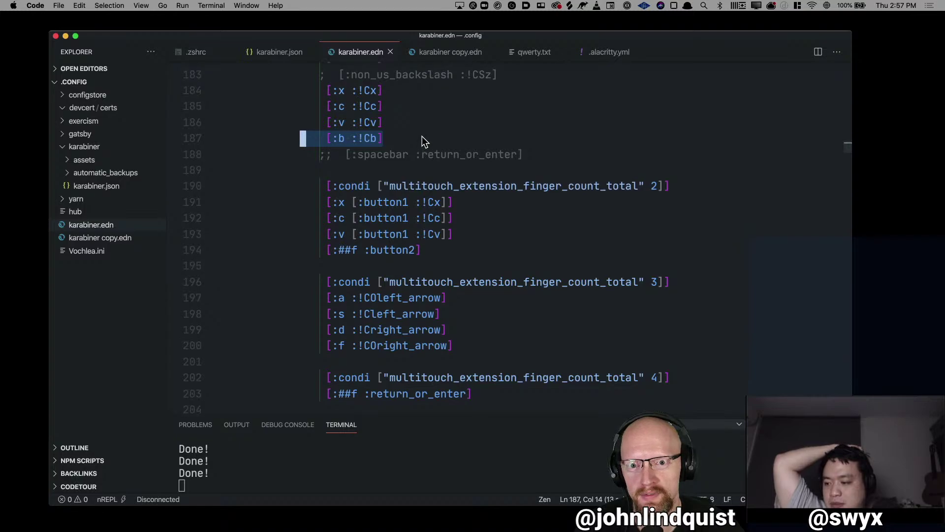
scroll(424, 142, "up", 2)
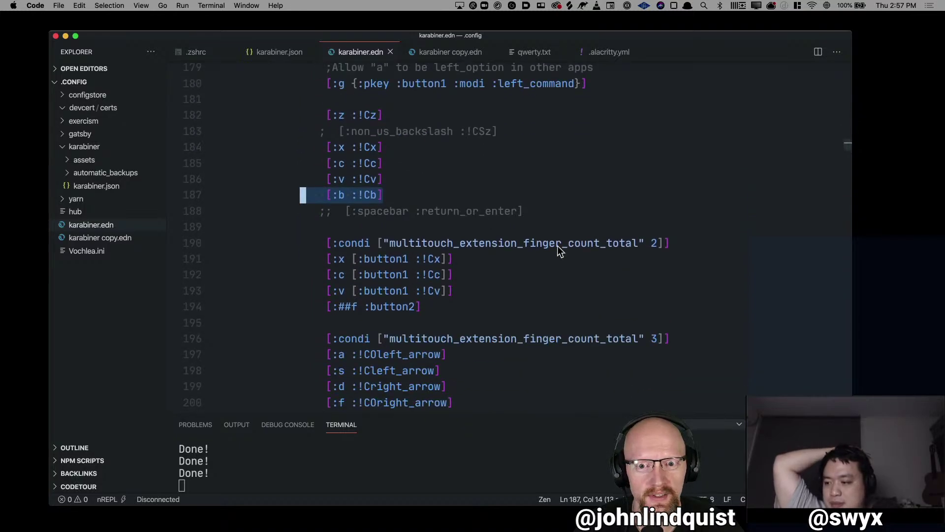
scroll(558, 249, "down", 2)
left_click(495, 220)
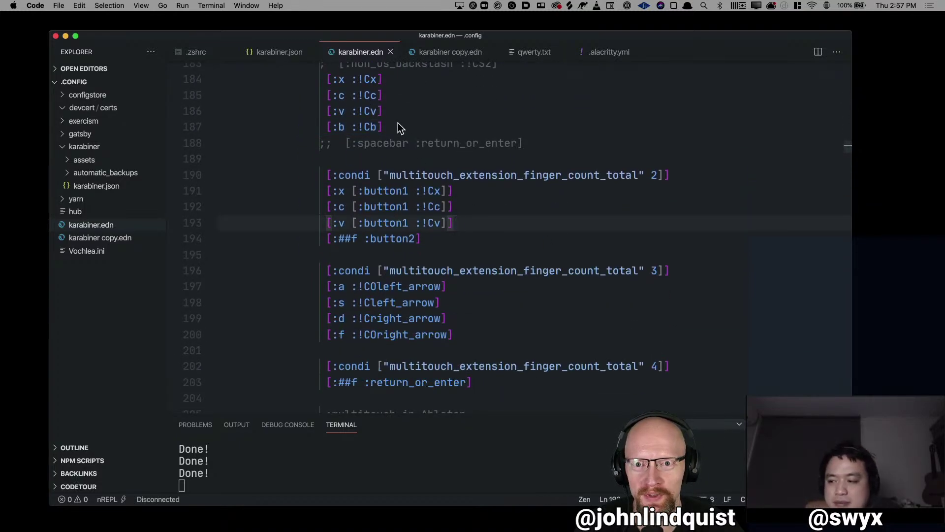
left_click_drag(398, 122, 259, 126)
Test the :b trackpad mapping by repeatedly hiding and showing the Explorer sidebar, leaving it shown.
key("super+b")
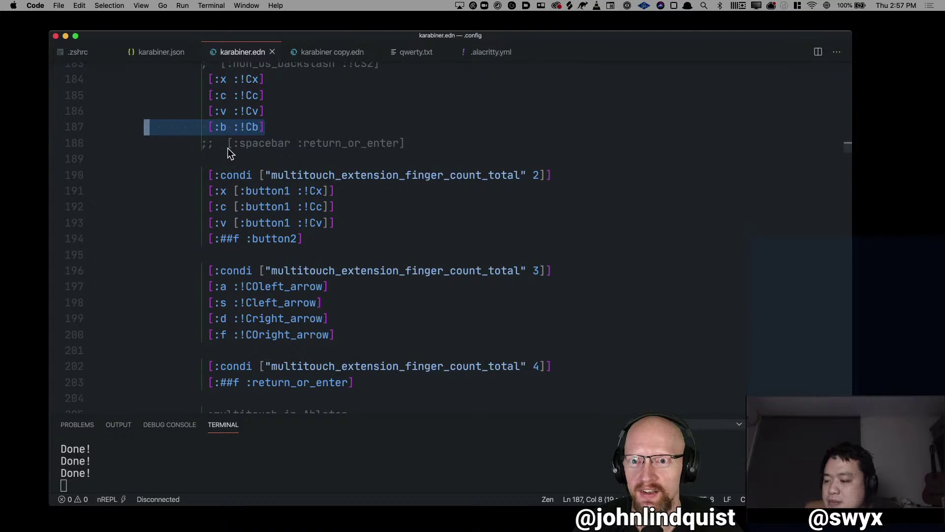
key("super+b")
key("super+b")
key("super+b")
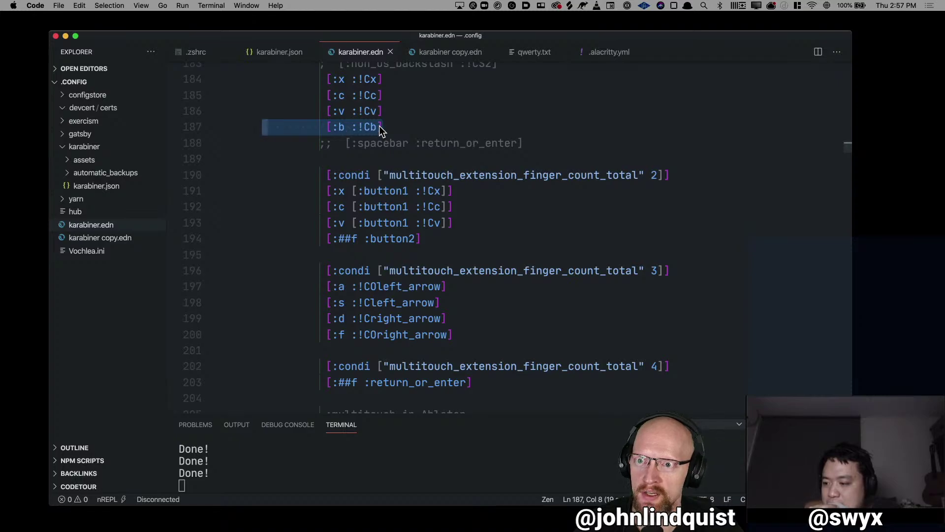
key("super+b")
key("super+b")
key("super+b")
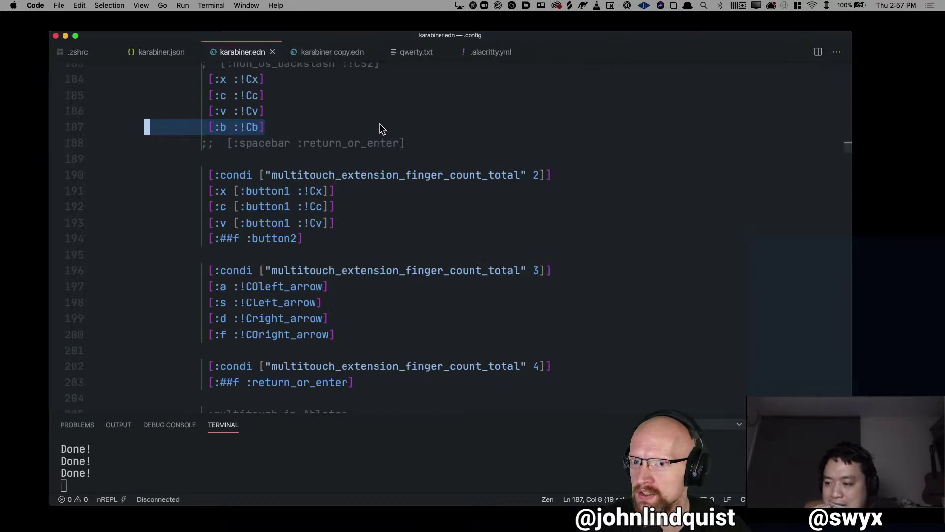
key("super+b")
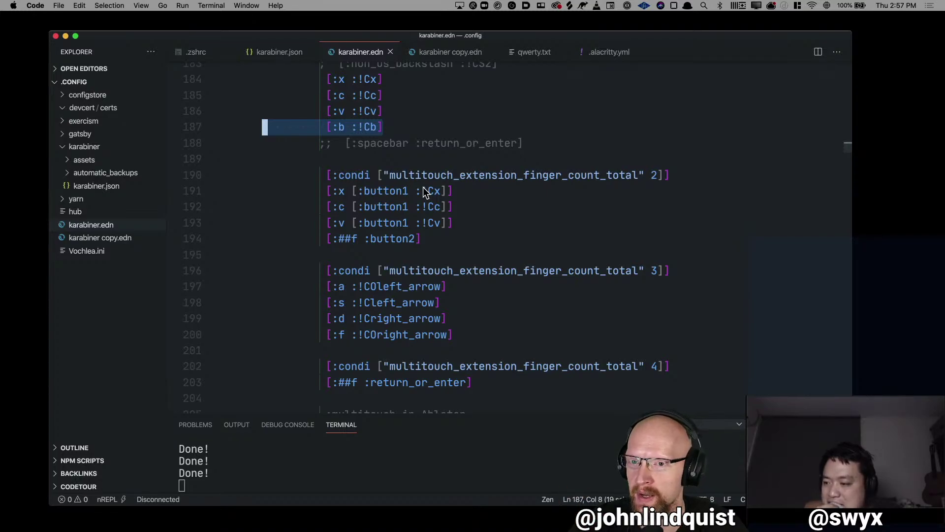
Review the rules below line 190 and highlight the two-finger mapping block on lines 191 to 194.
left_click(465, 223)
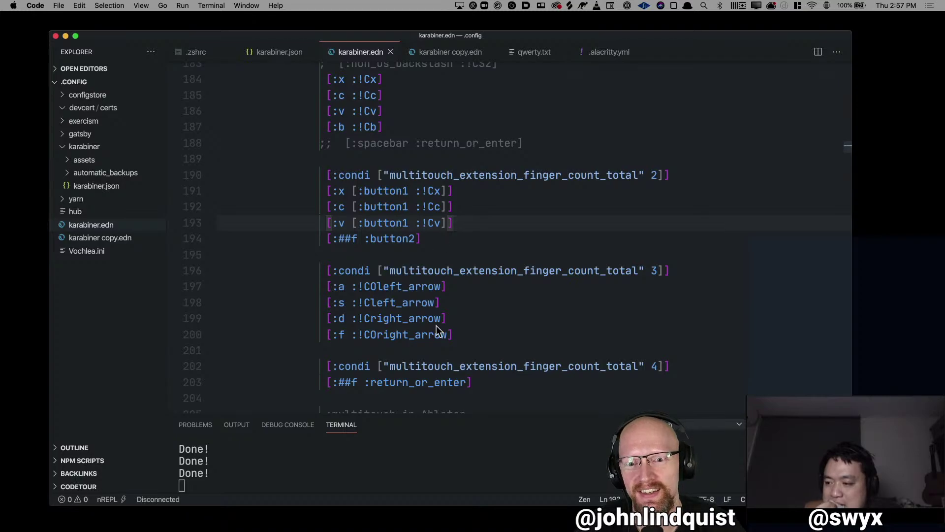
scroll(437, 331, "down", 2)
scroll(436, 325, "down", 4)
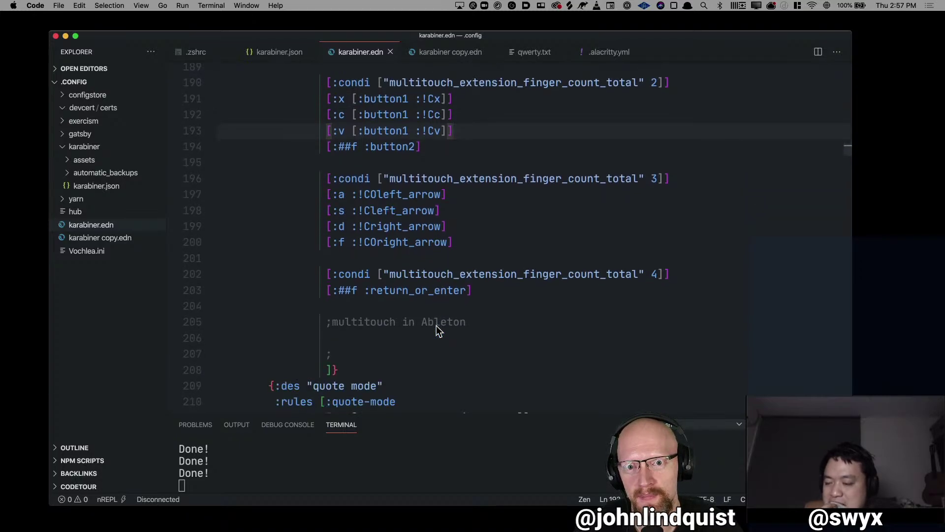
scroll(436, 326, "up", 4)
left_click_drag(458, 217, 293, 164)
left_click(432, 182)
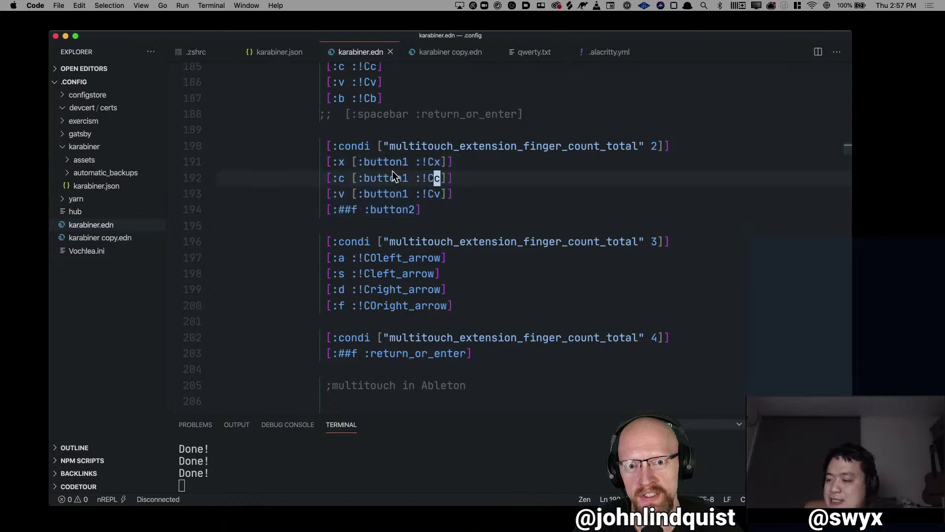
Point out the :button1 action and the ends of the two-finger :x, :c and :v mappings on lines 191 to 193.
double_click(385, 164)
left_click(454, 164)
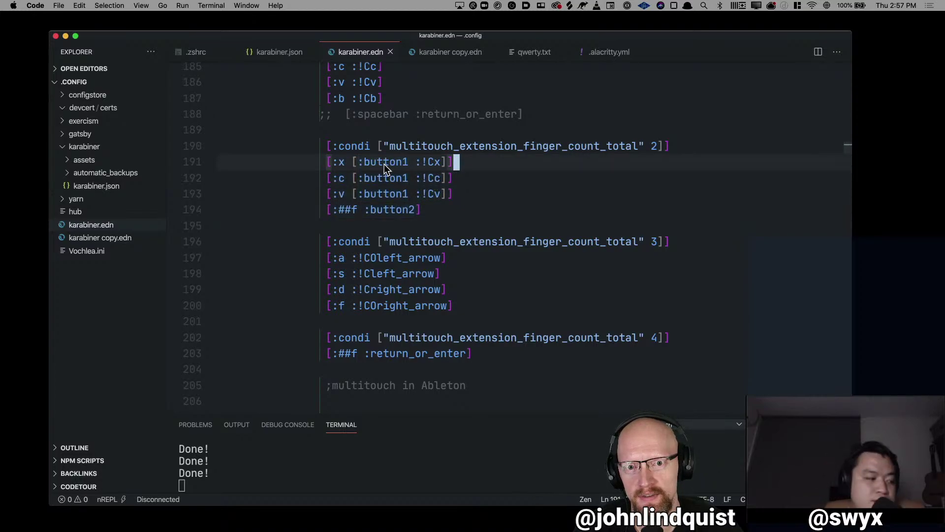
left_click(380, 194)
left_click(454, 180)
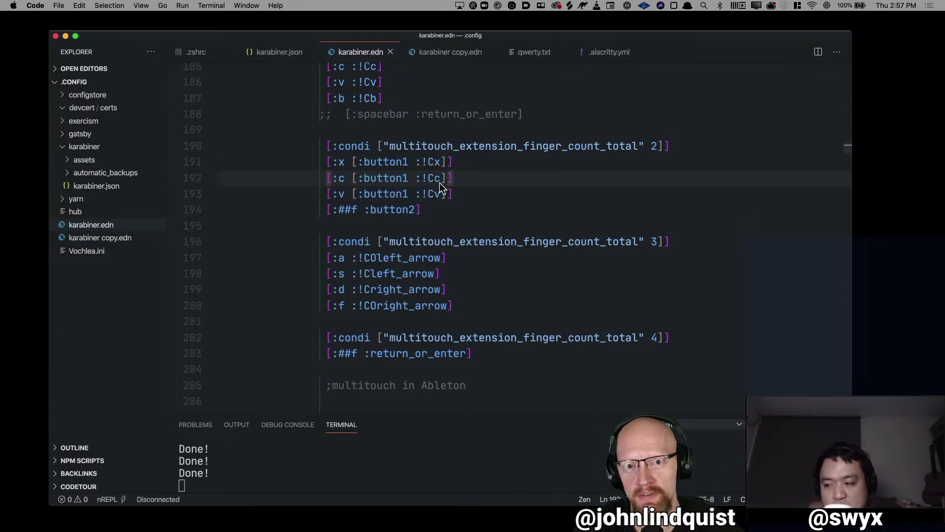
Test the two-finger cut mapping by cutting the condition on line 190, and undo the cut.
left_click(483, 154)
key("super+x")
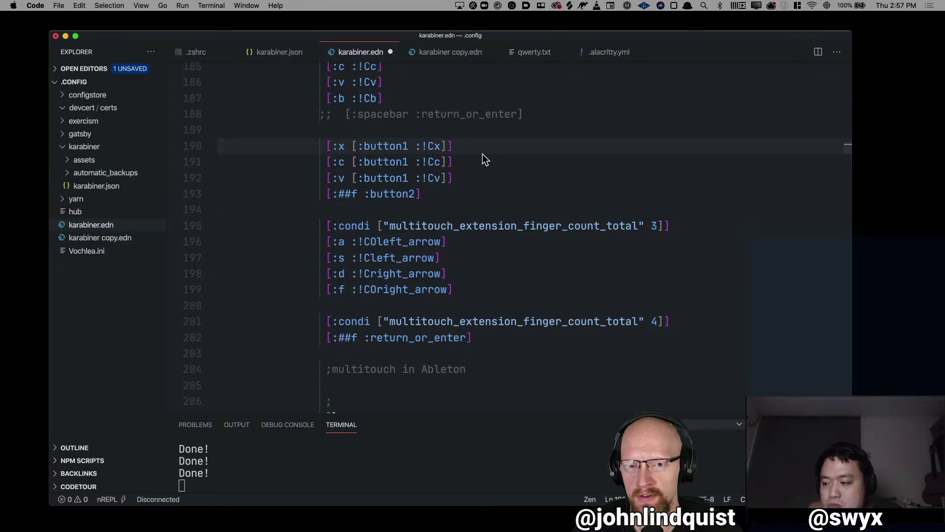
key("super+z")
Test the two-finger copy and paste mappings by duplicating the :c mapping on line 192, and undo the paste.
left_click(479, 166)
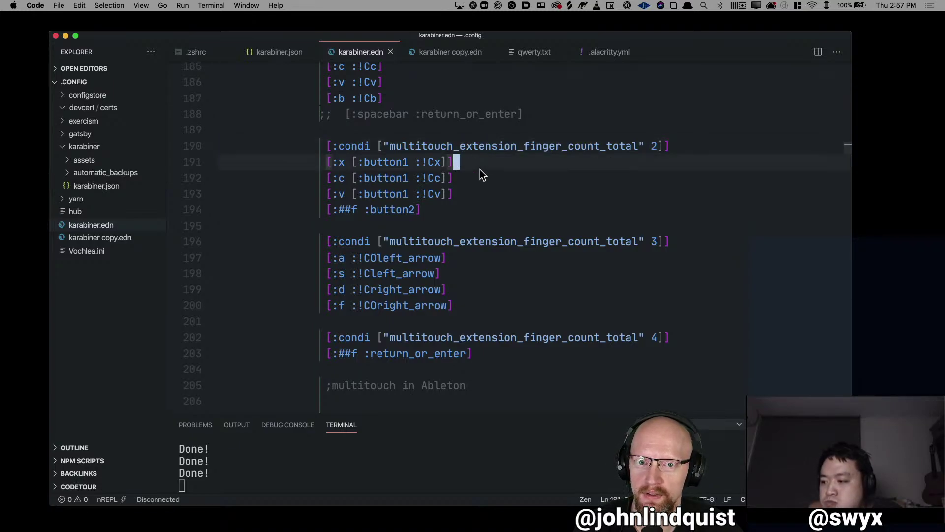
key("Down")
key("super+c")
key("super+v")
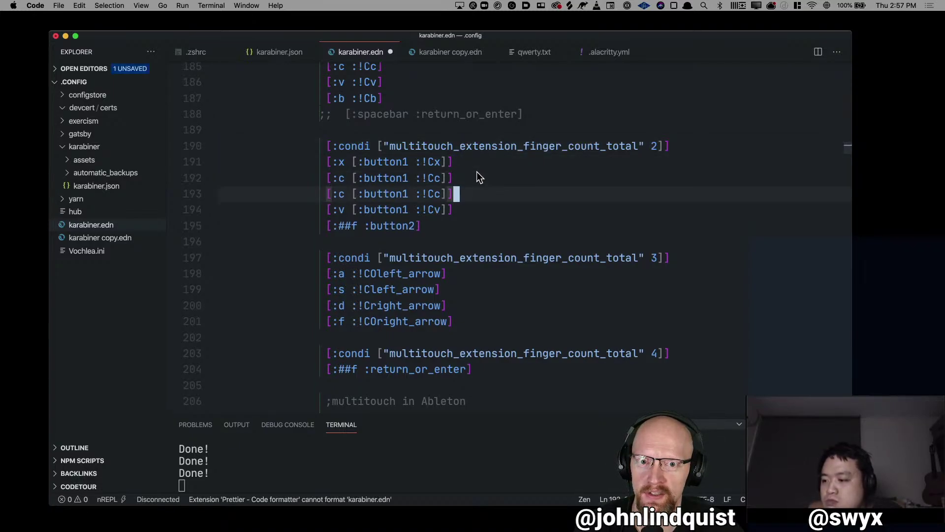
key("super+z")
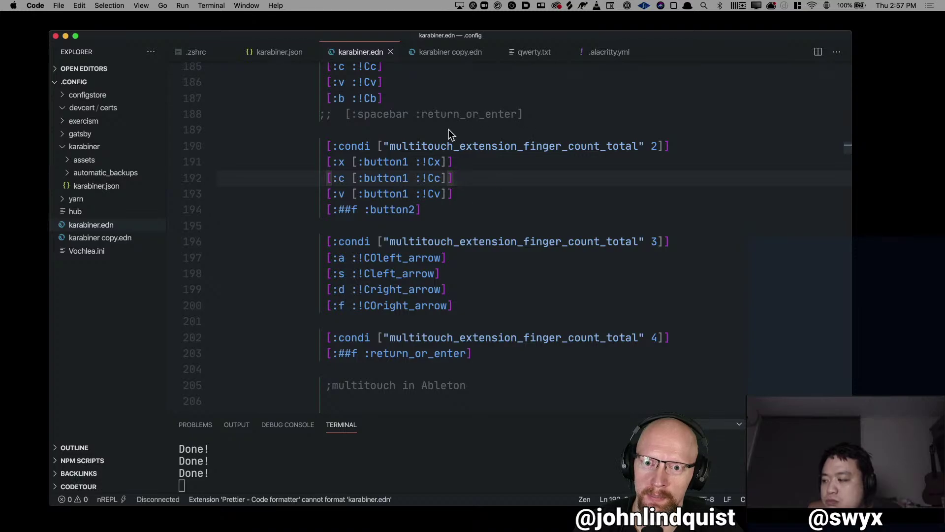
Highlight the three-finger arrow mappings on lines 197 to 200 and the four-finger return_or_enter rule on lines 202 and 203.
left_click(458, 269)
left_click_drag(283, 257, 551, 304)
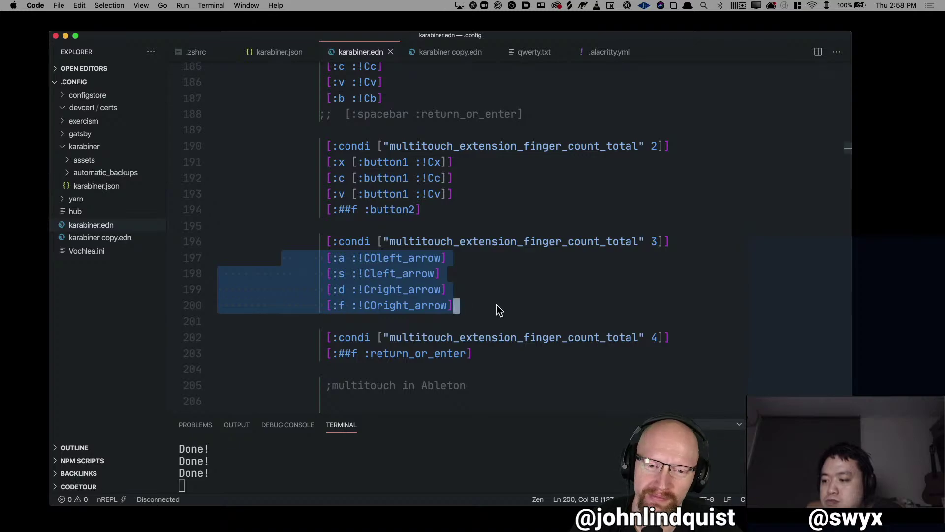
left_click_drag(491, 353, 362, 353)
left_click_drag(279, 356, 214, 337)
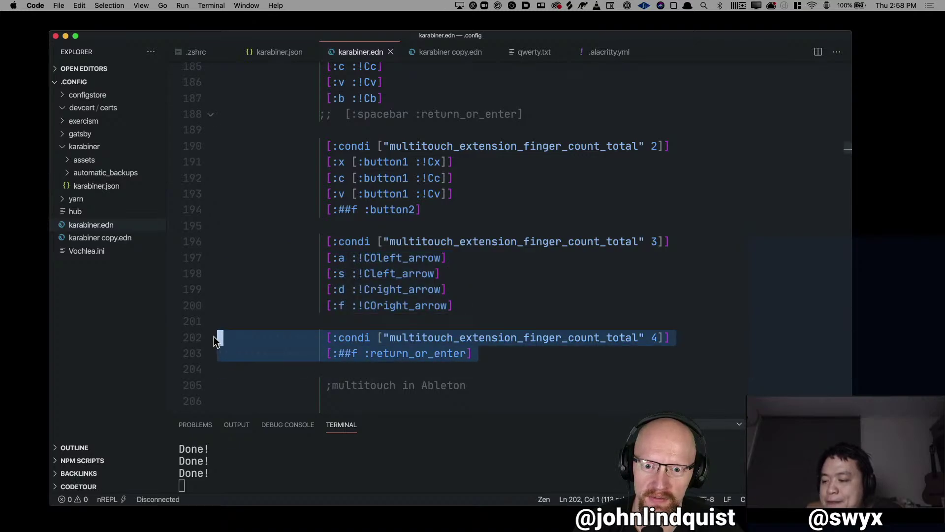
Test the four-finger return mapping by inserting blank lines after line 203, and delete the extra lines except one.
left_click(498, 354)
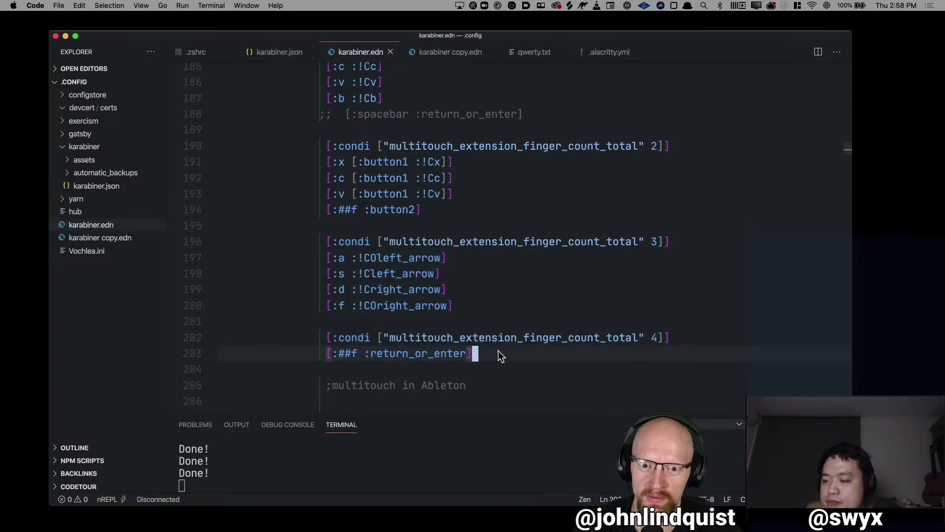
key("Return")
key("Return")
key("Return")
key("Return")
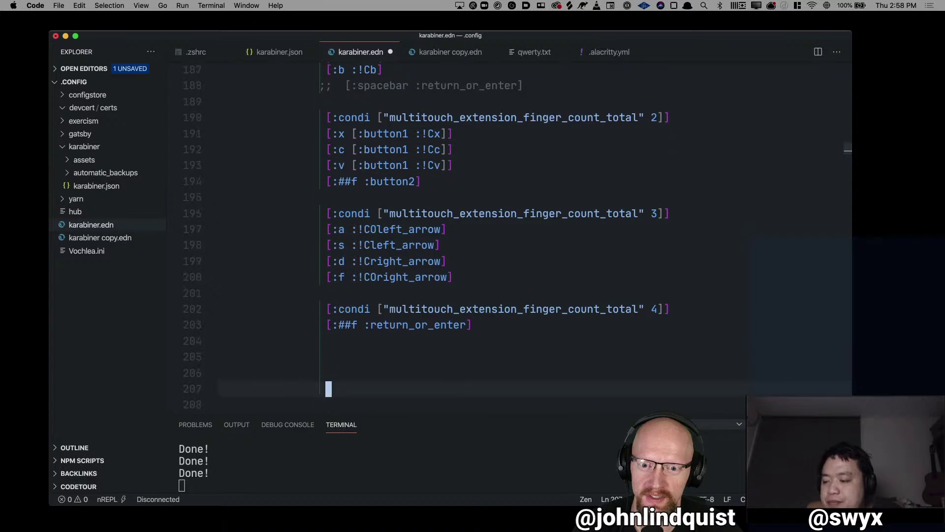
left_click_drag(346, 389, 187, 369)
key("BackSpace")
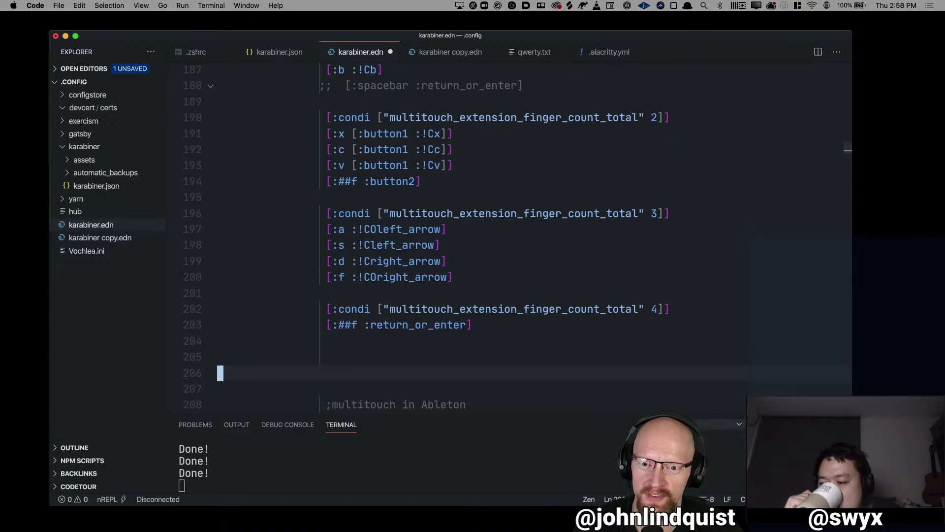
key("BackSpace")
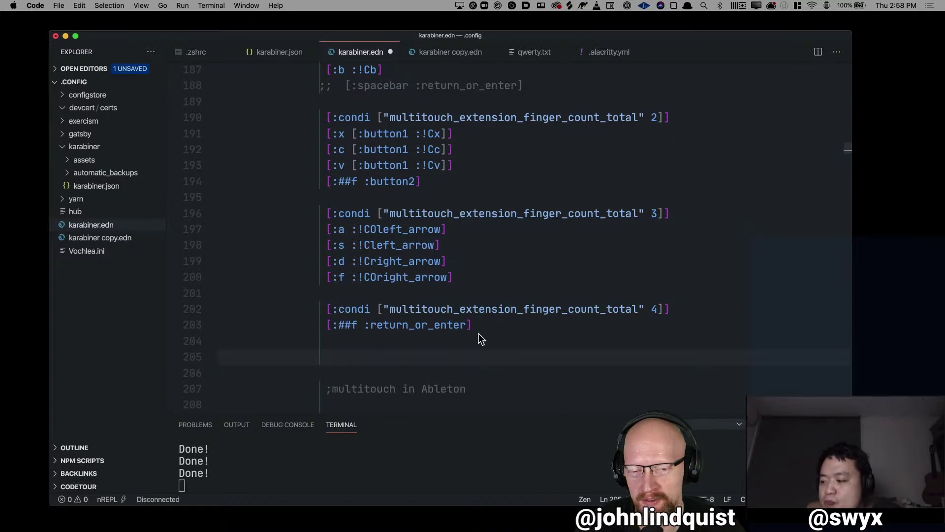
key("BackSpace")
key("BackSpace")
key("BackSpace")
Go back to the multitouch rule set and highlight its "multitouch" description and the Screenflow finger-count condition on line 112.
scroll(470, 316, "down", 6)
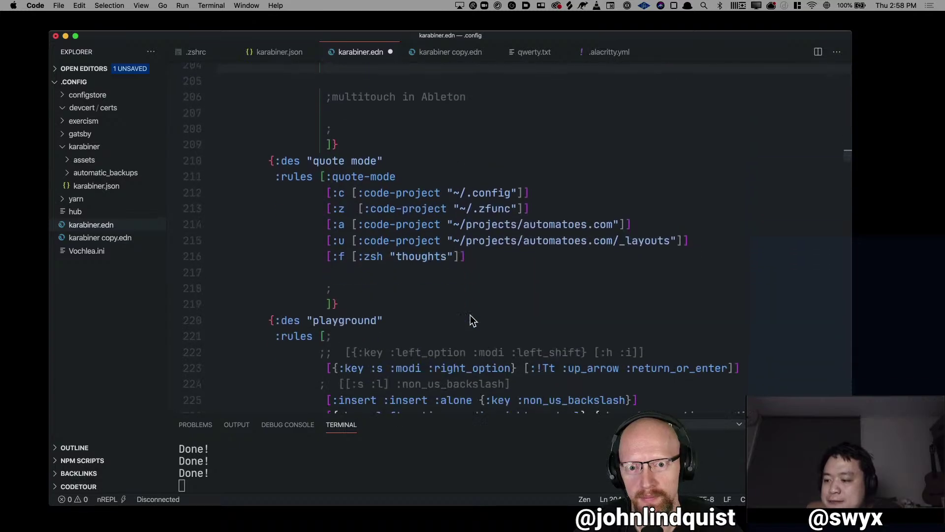
scroll(470, 316, "up", 10)
scroll(471, 315, "up", 12)
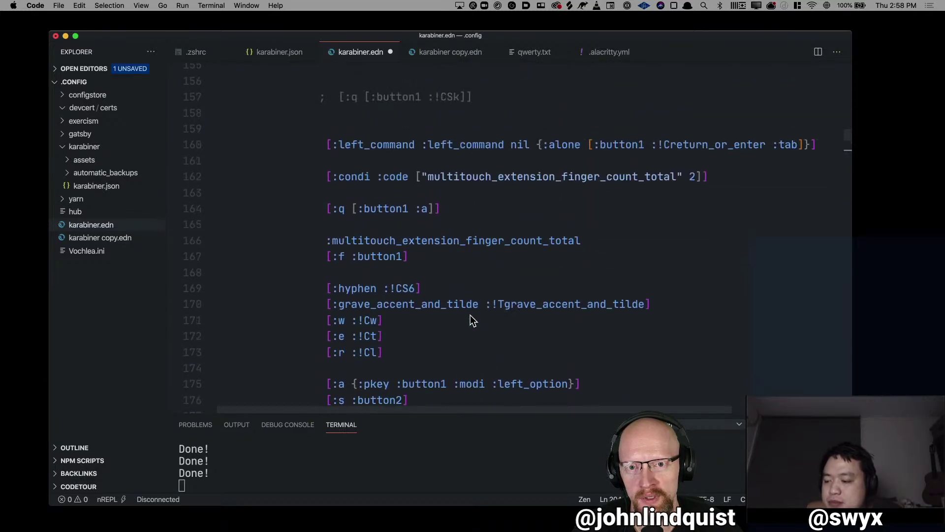
scroll(471, 315, "up", 8)
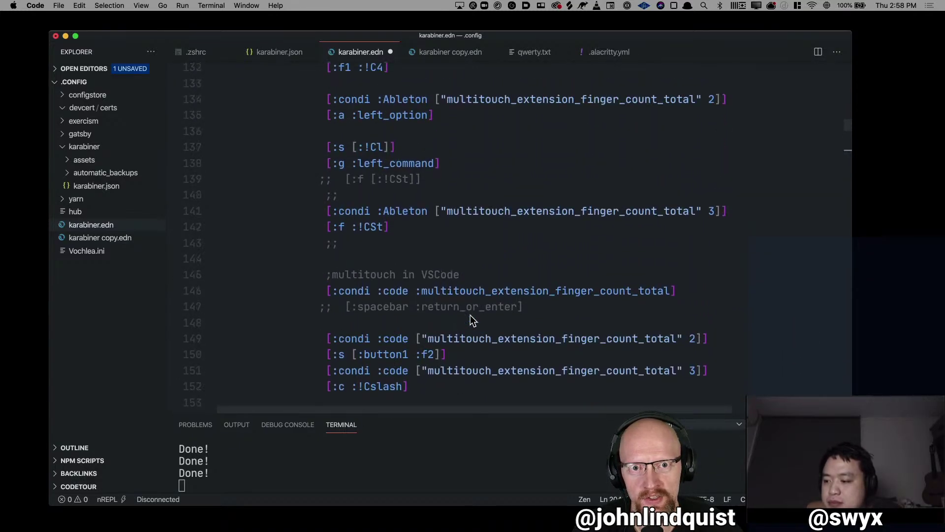
scroll(314, 270, "up", 6)
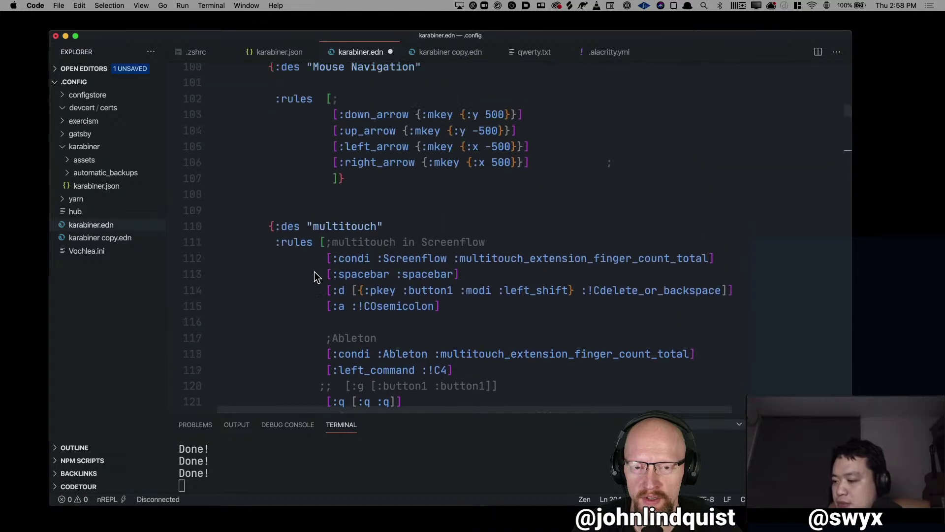
double_click(342, 253)
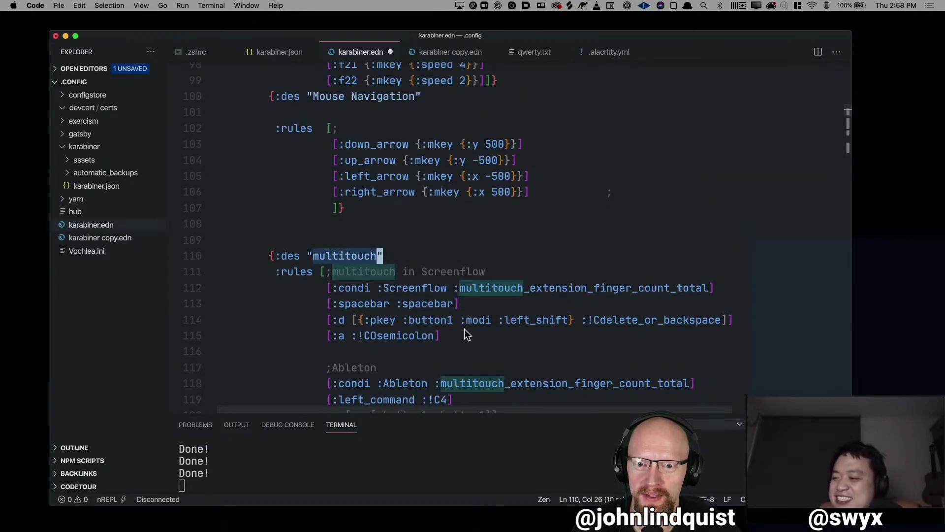
left_click_drag(313, 287, 752, 289)
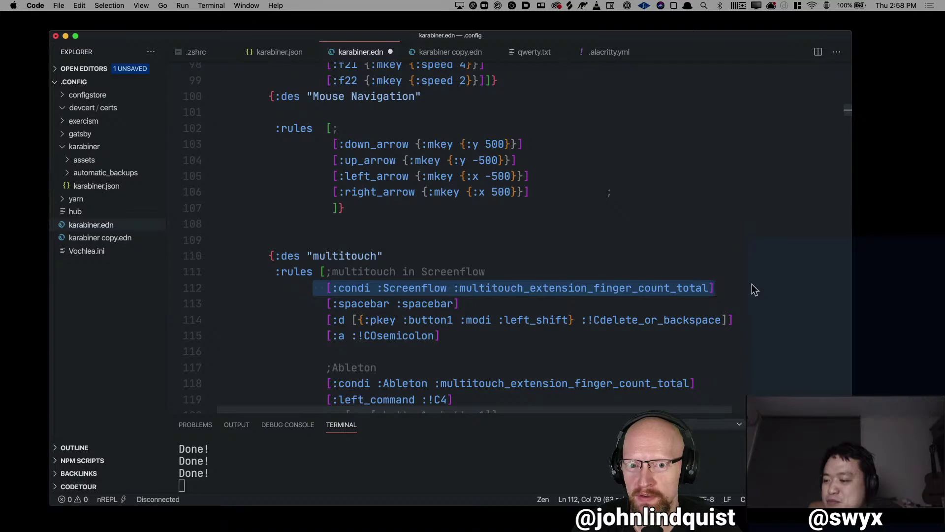
Highlight the Screenflow condition on line 112, then its Screenflow, multitouch_extension_finger_count_total and :condi parts in turn.
double_click(356, 288)
left_click_drag(320, 288, 764, 290)
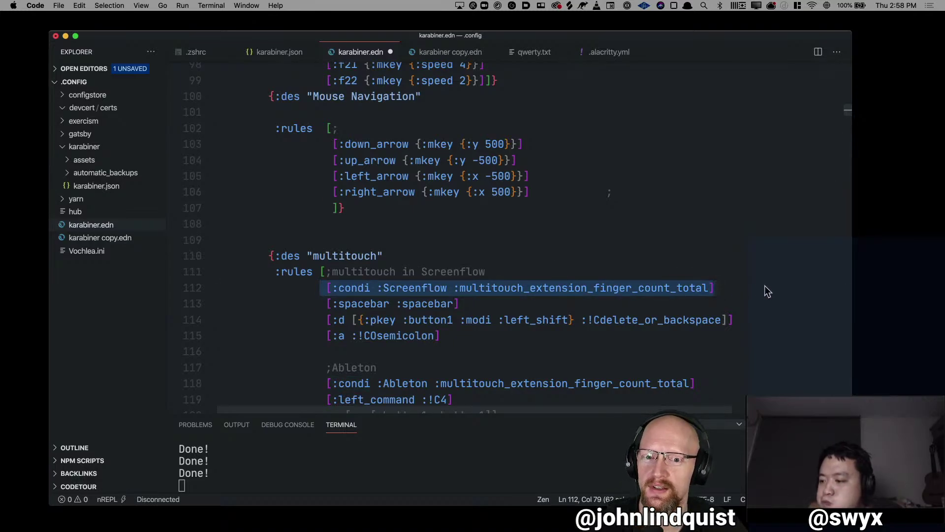
left_click(675, 288)
left_click_drag(730, 288, 220, 295)
left_click(451, 290)
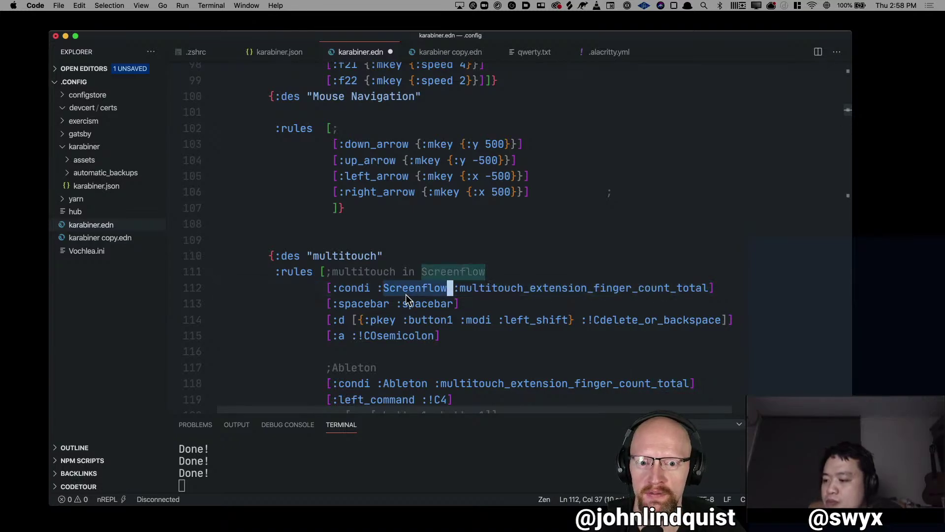
double_click(462, 290)
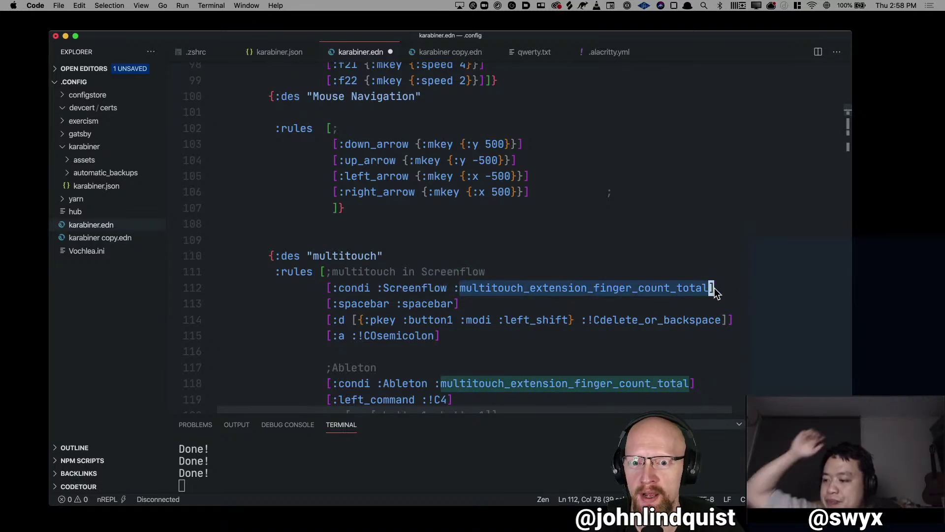
double_click(359, 292)
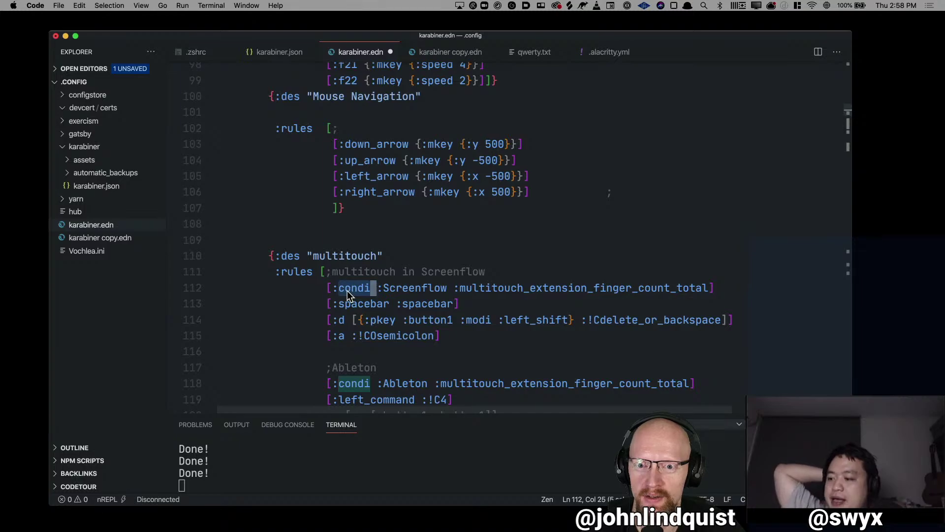
left_click(332, 289)
left_click_drag(353, 290, 373, 292)
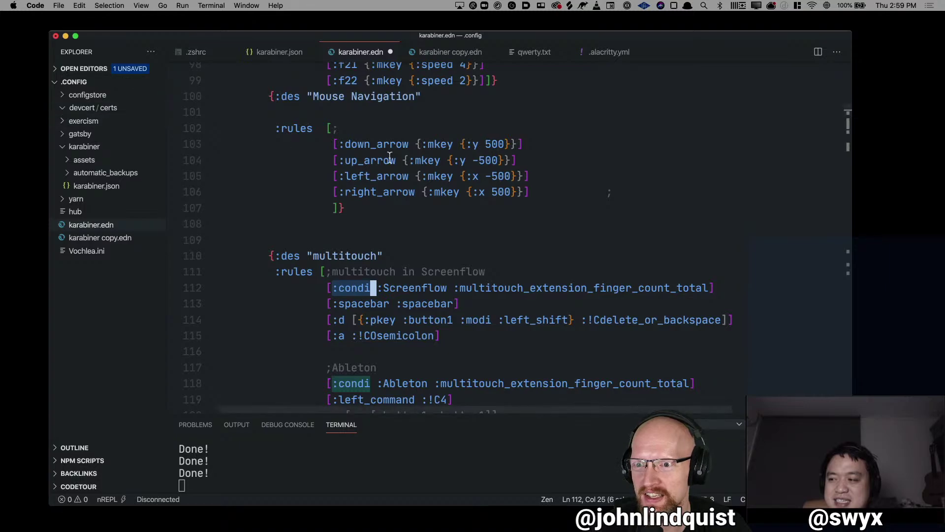
Clear the selection and look through karabiner.edn from the mouse navigation rules to the Ableton and multi-finger conditions.
left_click(429, 224)
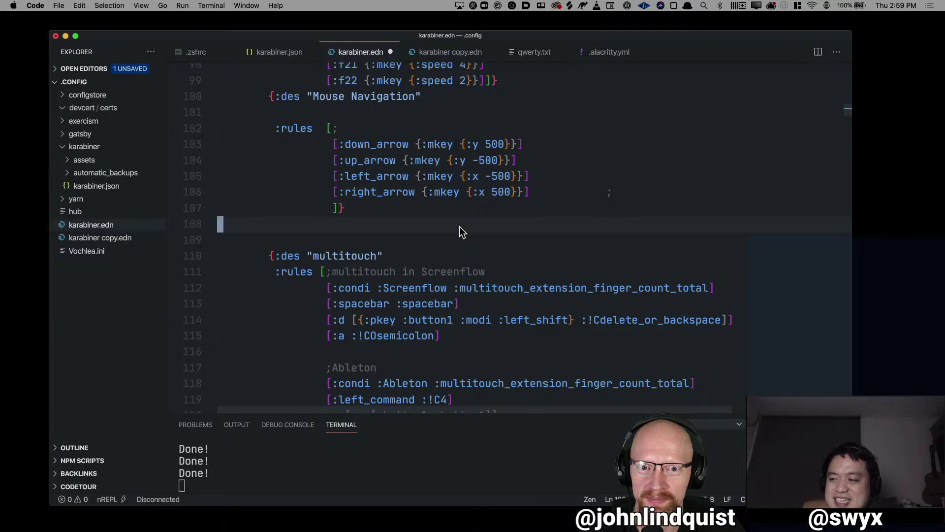
scroll(460, 226, "up", 4)
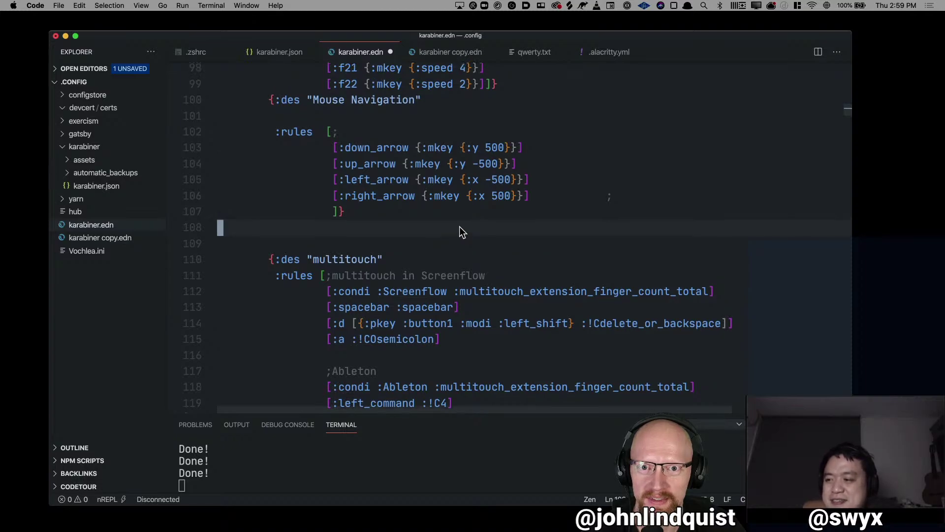
scroll(459, 231, "up", 2)
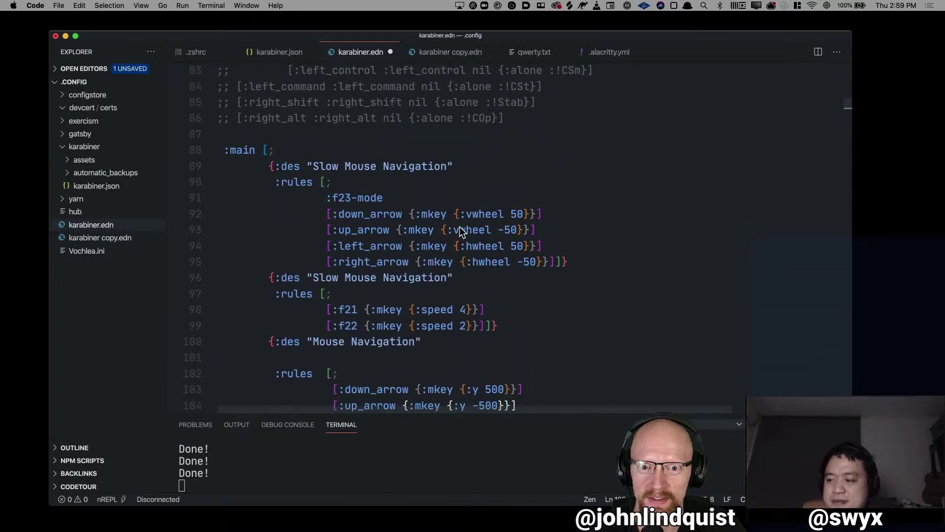
scroll(461, 231, "down", 4)
scroll(478, 320, "down", 7)
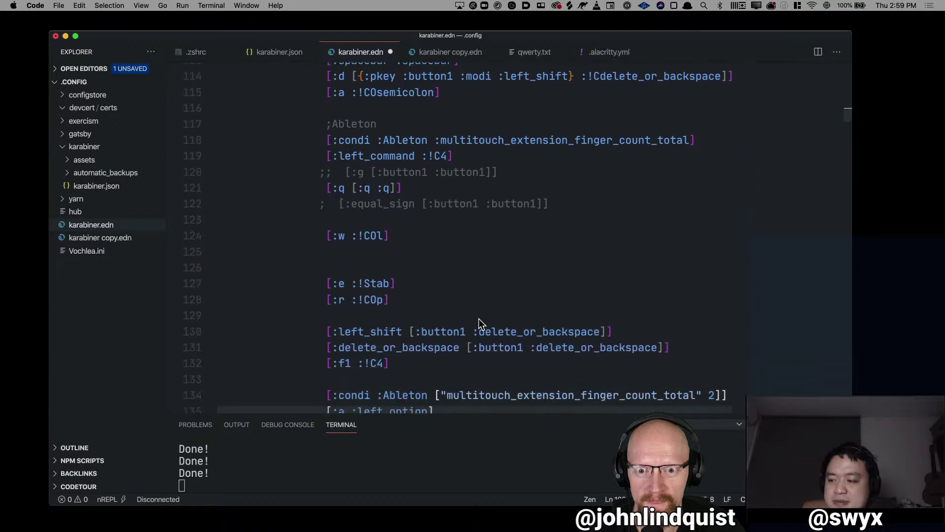
scroll(478, 319, "down", 20)
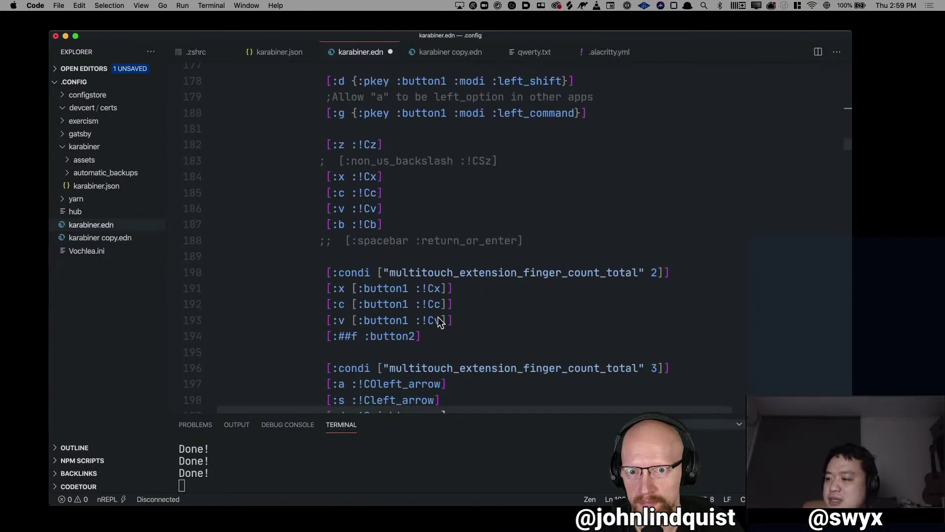
Switch to the other participant's shared screen and skim its karabiner.edn from the :main section to the trackpad2 rules.
key("ctrl+Left")
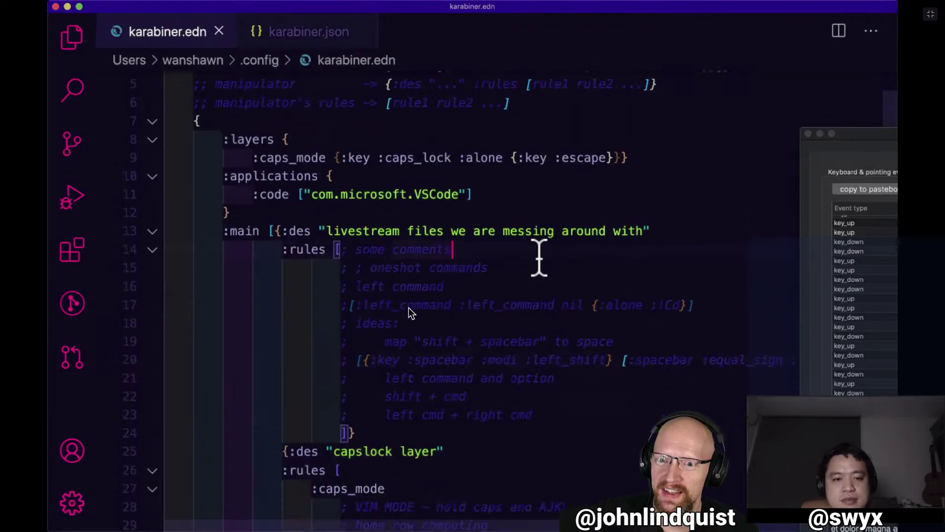
scroll(538, 258, "down", 5)
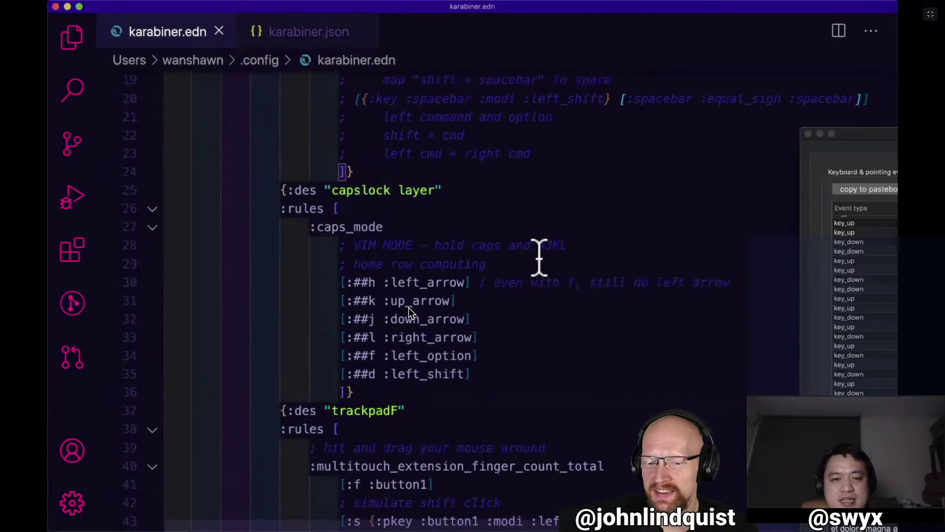
scroll(539, 258, "up", 6)
scroll(539, 258, "down", 2)
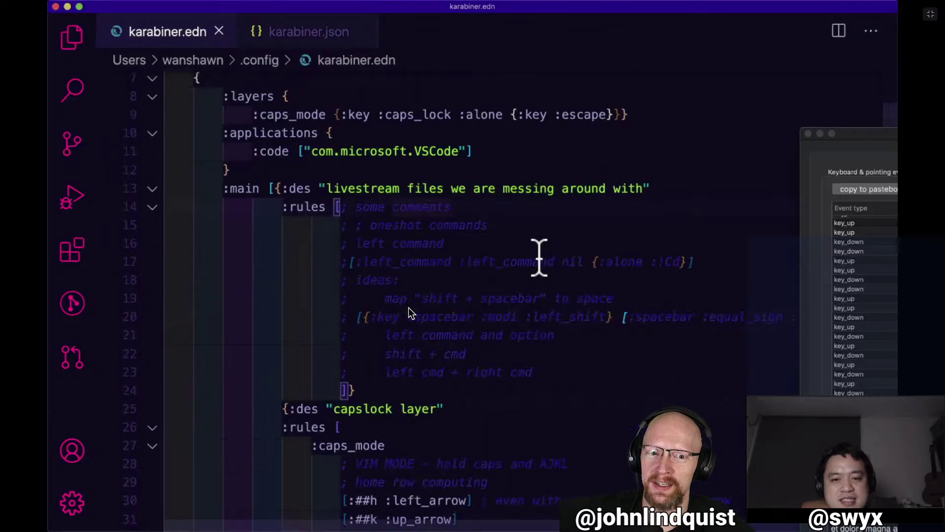
scroll(539, 258, "down", 15)
scroll(539, 258, "up", 5)
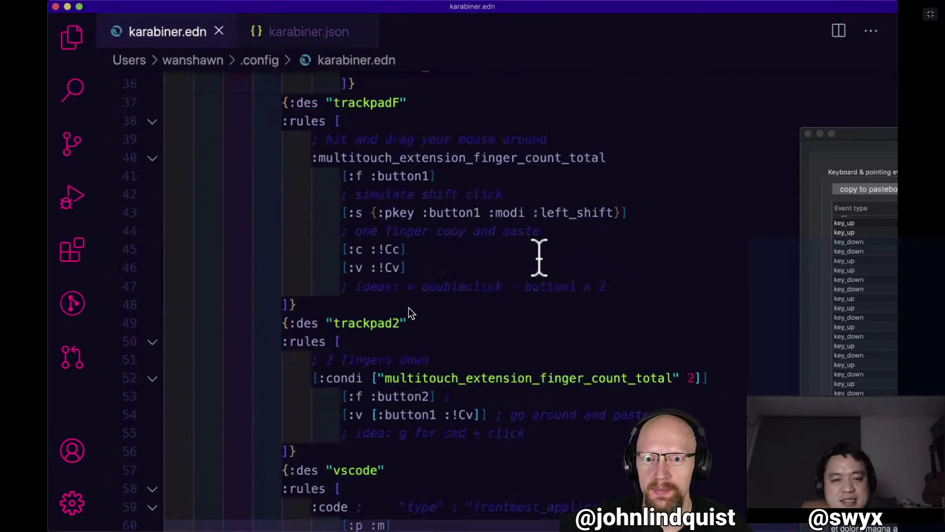
scroll(539, 257, "up", 8)
left_click(73, 250)
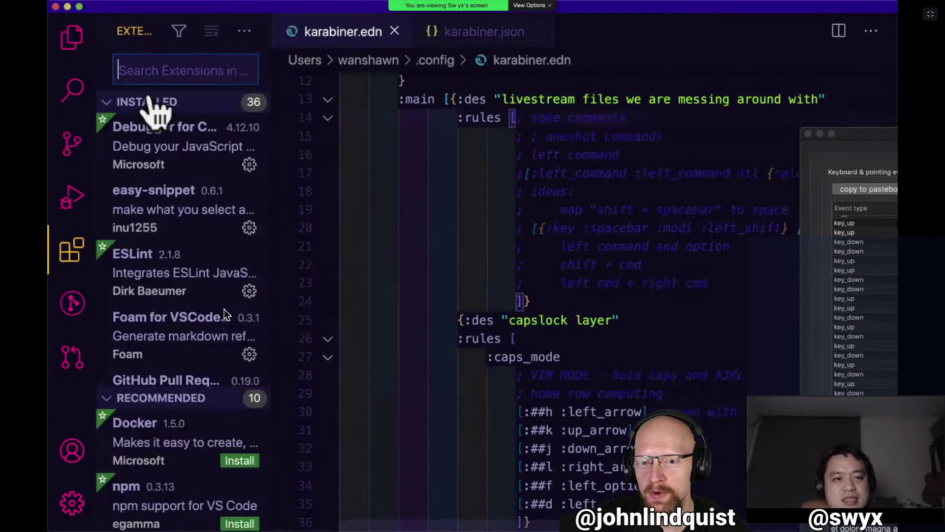
key("super+b")
left_click(337, 247)
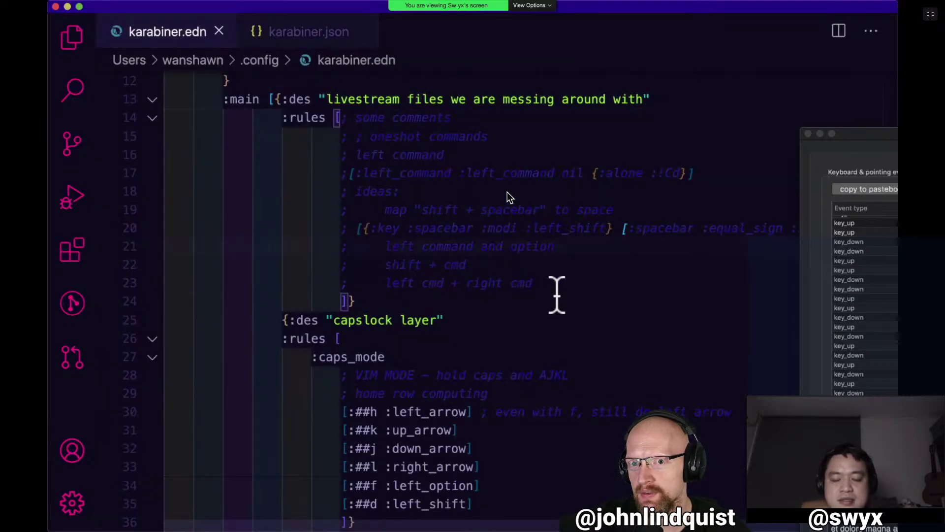
Examine the layers, applications, capslock layer, trackpadF, trackpad2 and vscode rules in the shared karabiner.edn.
scroll(555, 290, "up", 4)
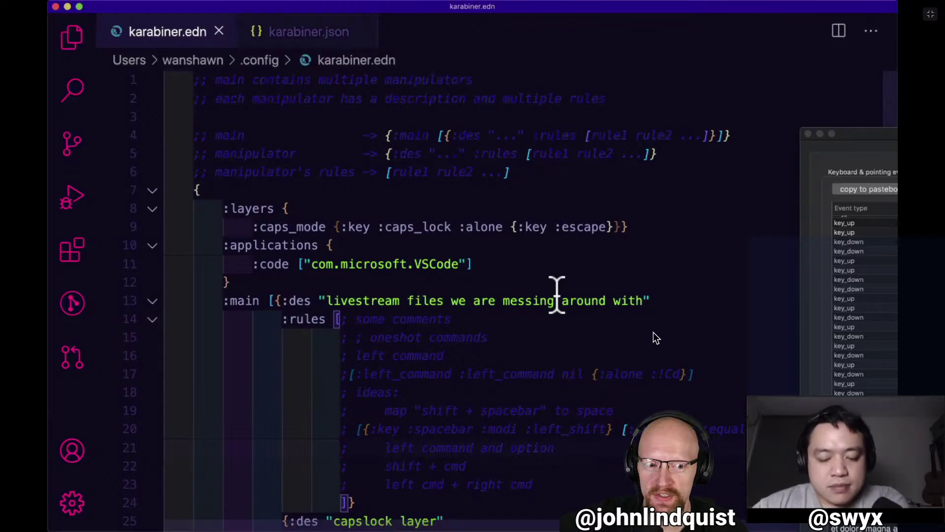
scroll(556, 295, "down", 5)
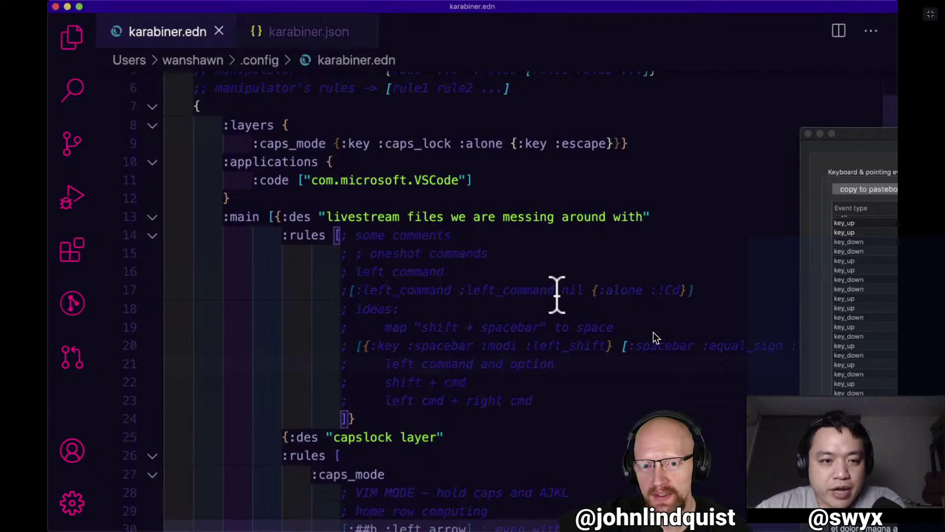
scroll(556, 295, "down", 8)
scroll(556, 295, "down", 9)
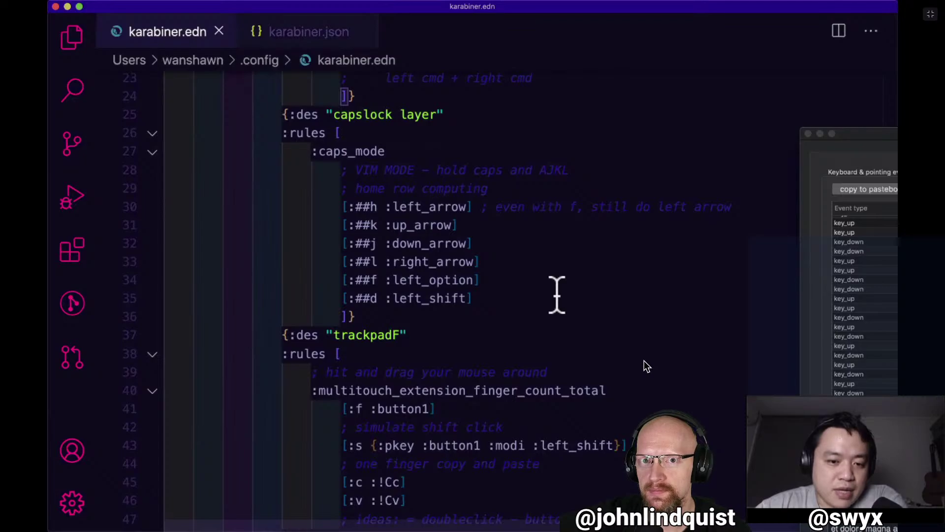
scroll(557, 294, "down", 2)
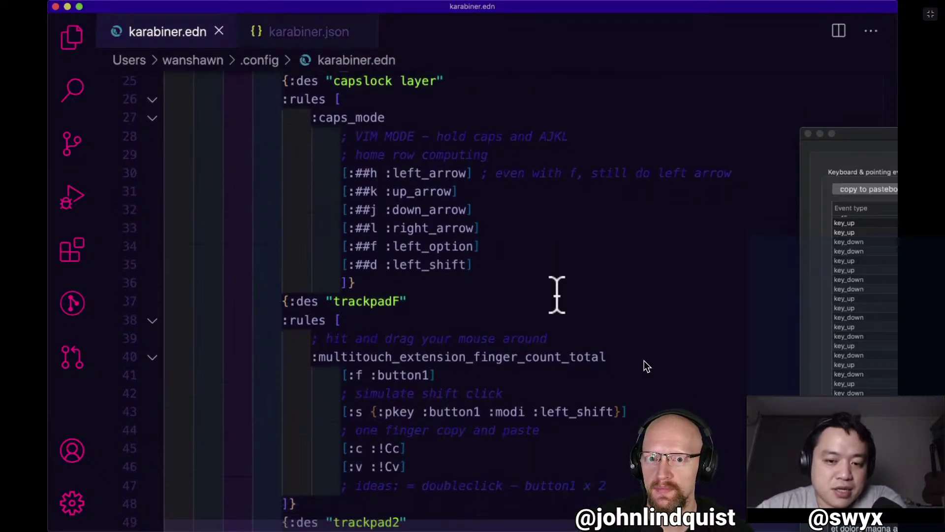
scroll(557, 294, "down", 20)
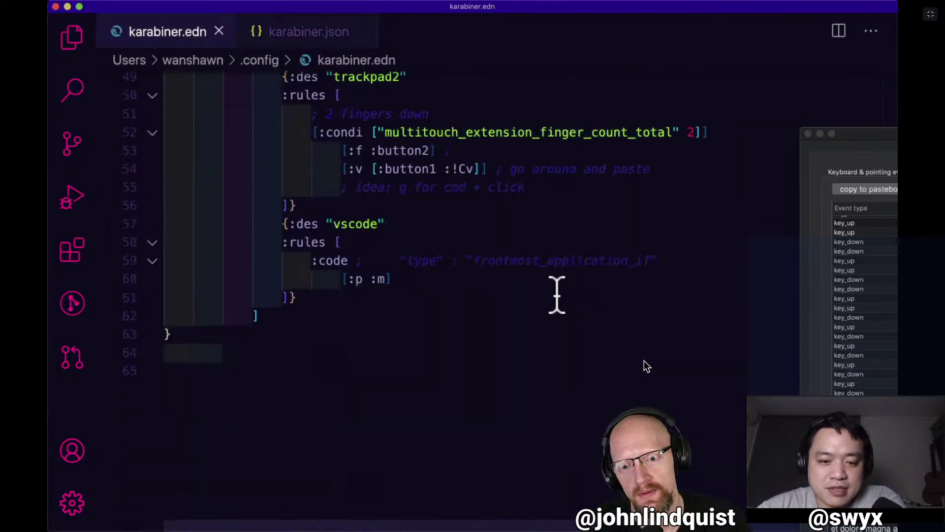
scroll(557, 295, "up", 20)
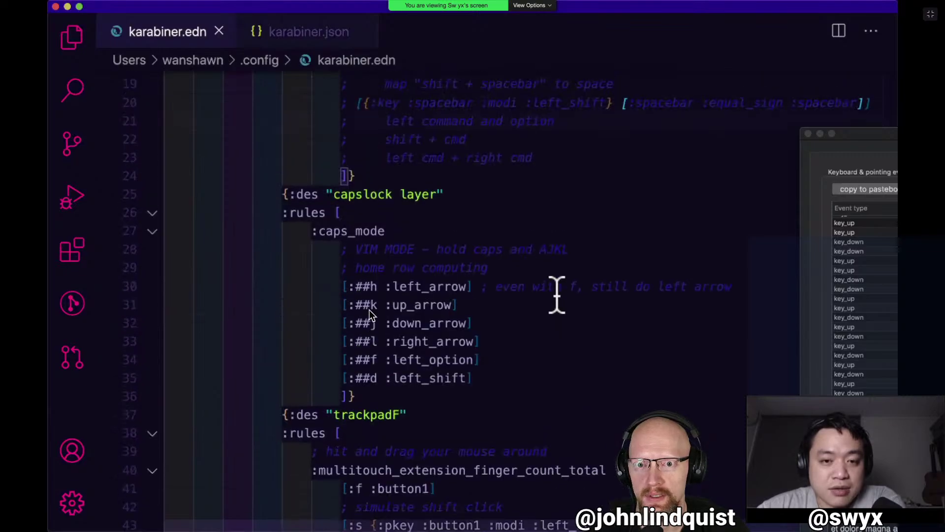
scroll(556, 294, "up", 6)
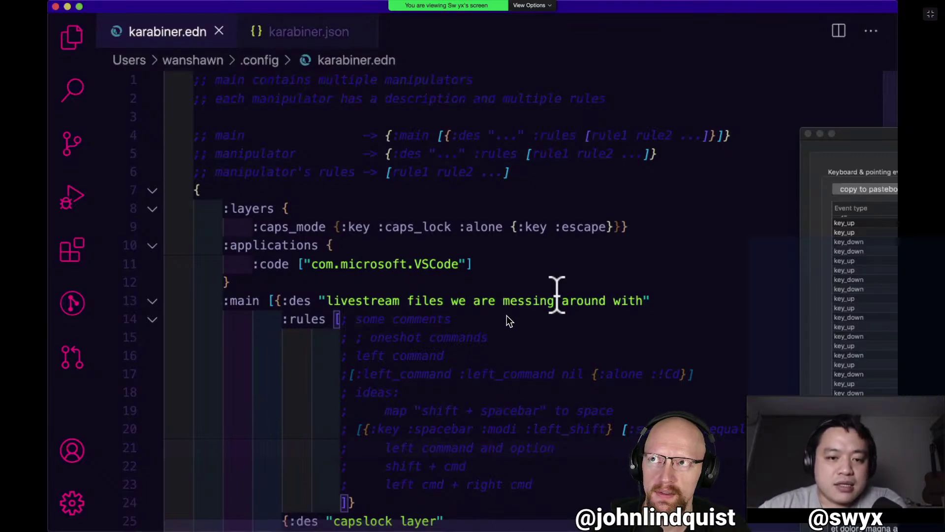
scroll(557, 294, "down", 7)
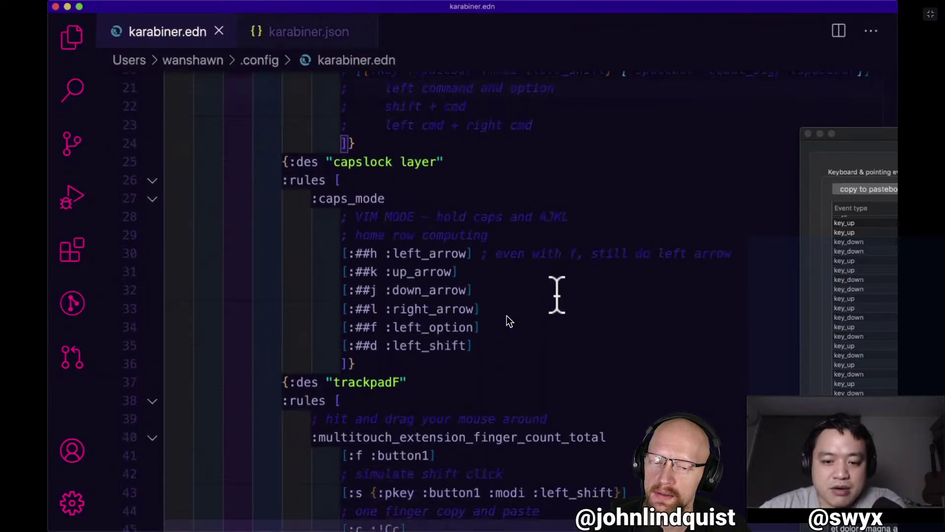
scroll(557, 294, "down", 2)
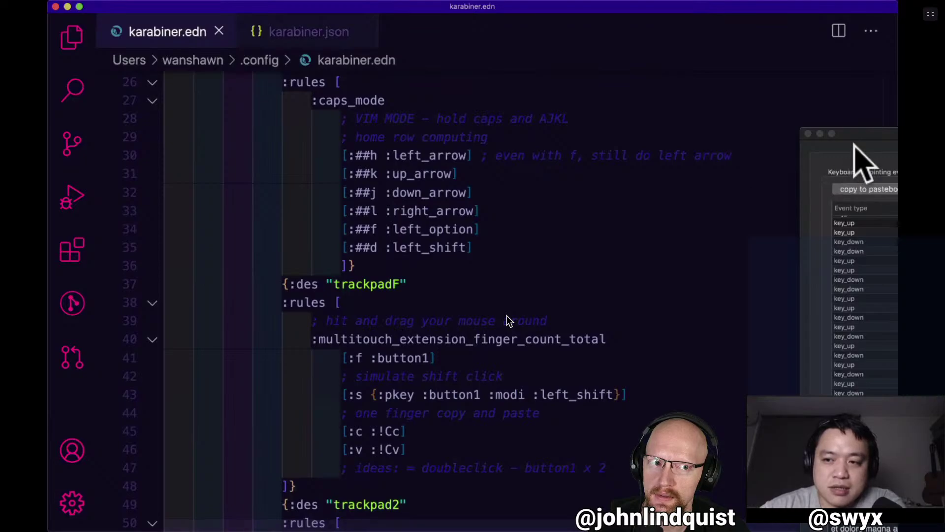
Switch to Google Chrome and reposition the event viewer window so the browser's new-tab control is accessible.
left_click_drag(861, 164, 714, 41)
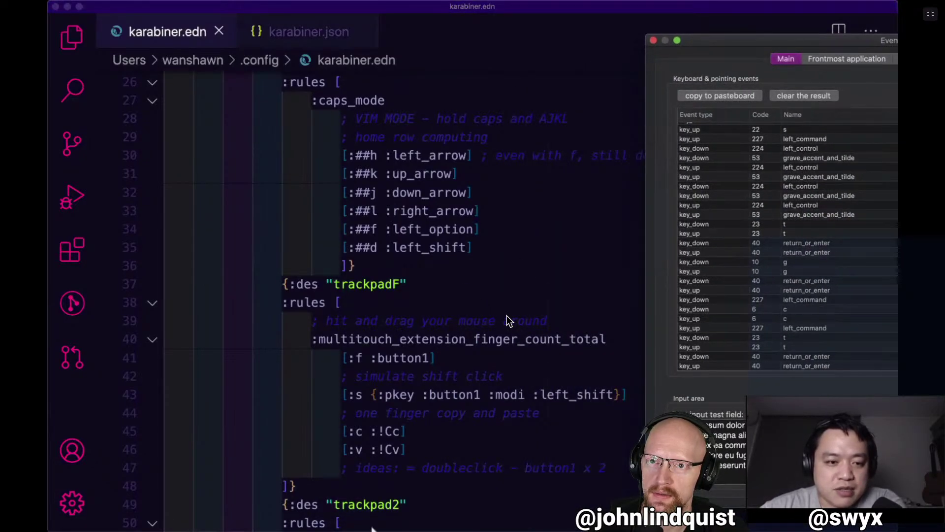
mouse_move(381, 523)
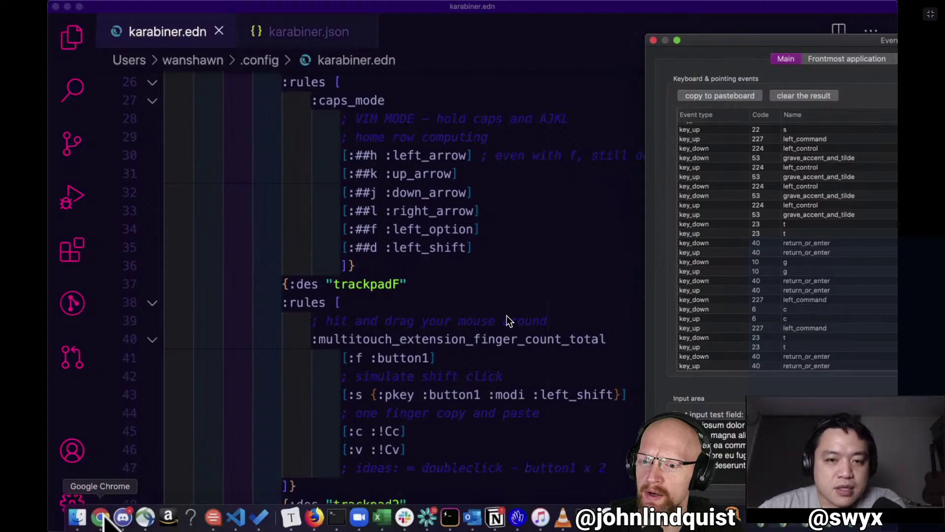
left_click(102, 517)
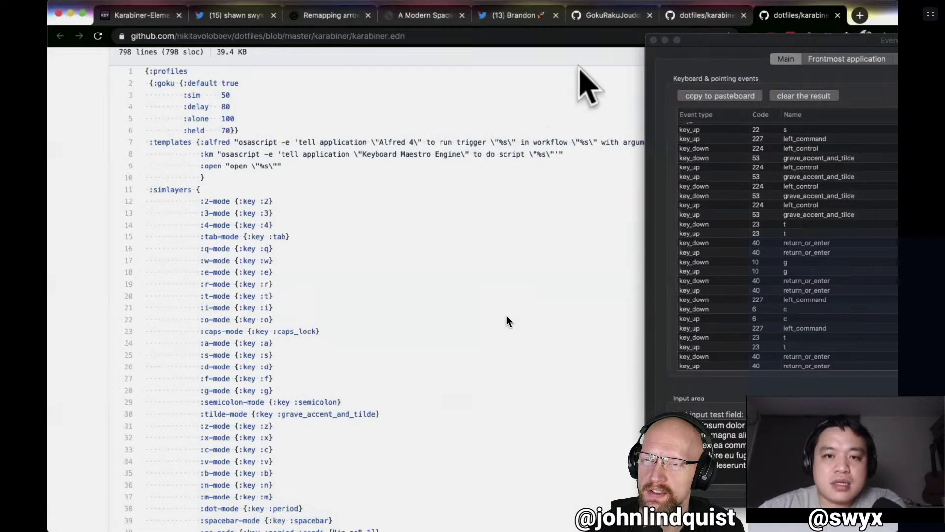
left_click_drag(715, 43, 753, 48)
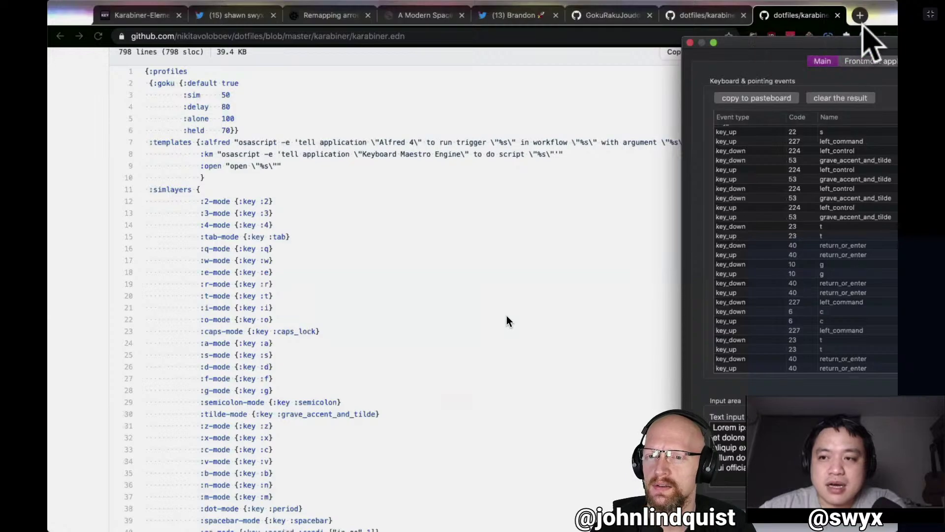
Open a new browser tab and begin an address search starting with "swyx r".
left_click(860, 15)
left_click(860, 15)
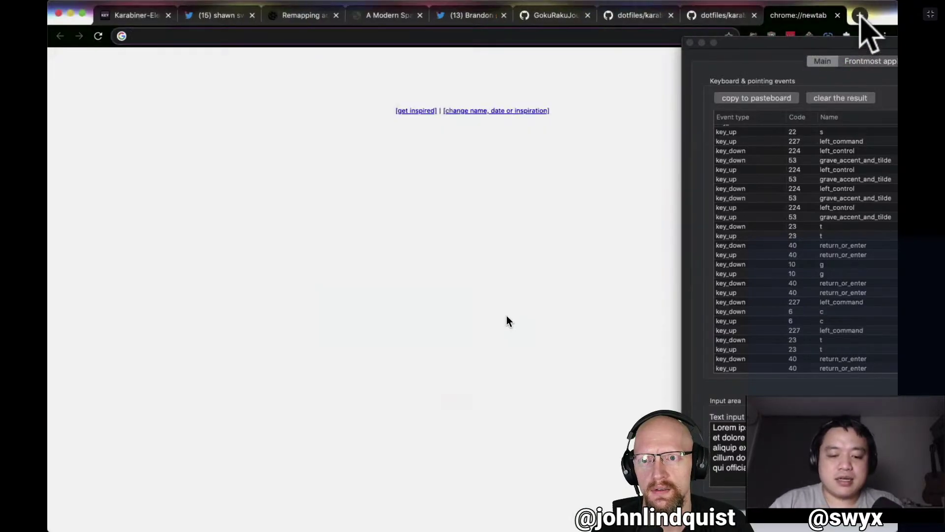
type("swyx ri")
key("BackSpace")
key("BackSpace")
left_click(860, 15)
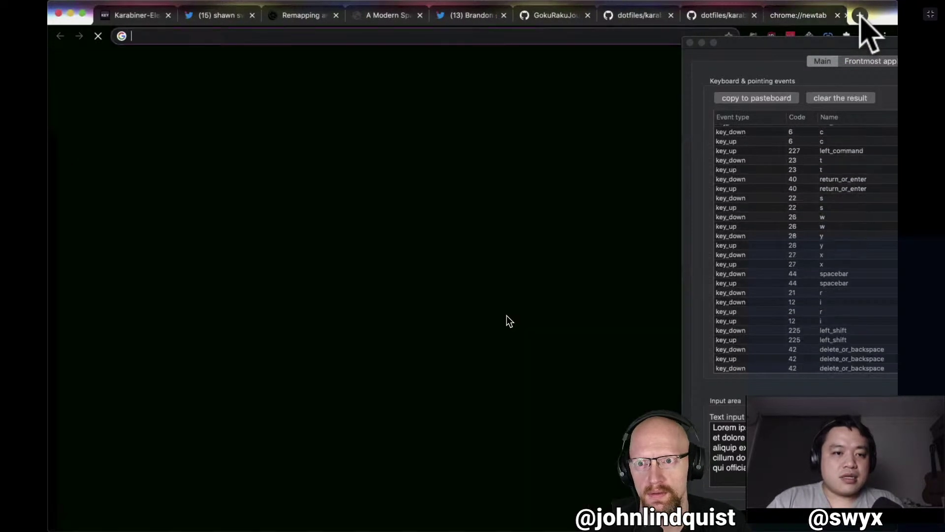
type("si")
key("super+w")
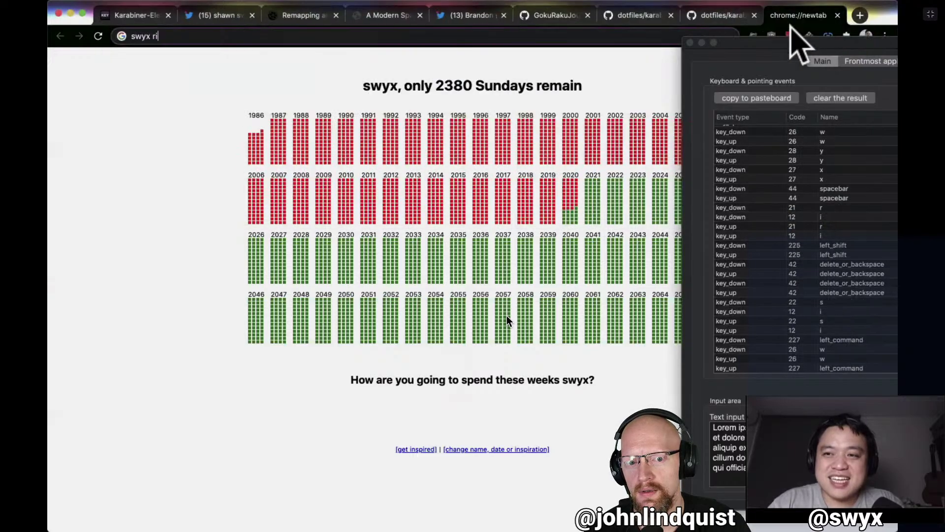
Complete the search as "swyx rsi", open the swyx.io/writing/rsi-tips article, and move the event viewer window away from its text.
key("BackSpace")
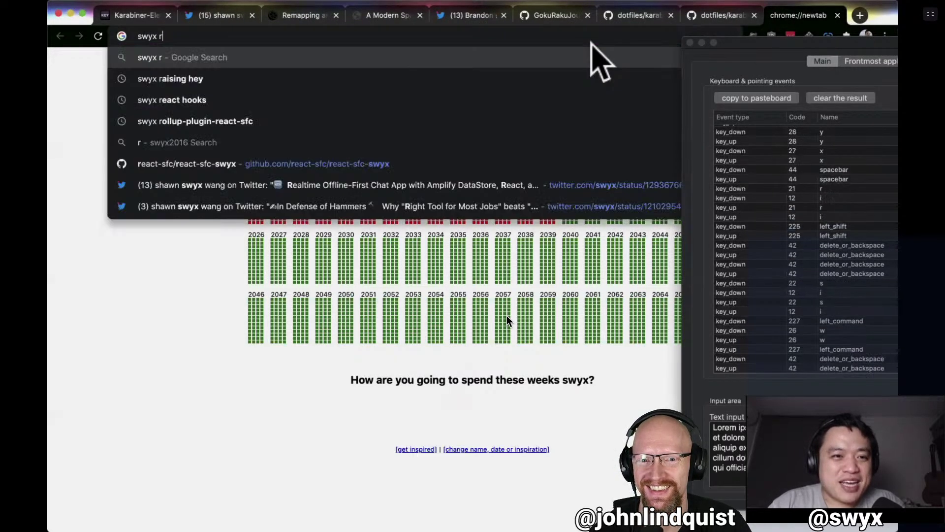
type("si")
left_click(506, 122)
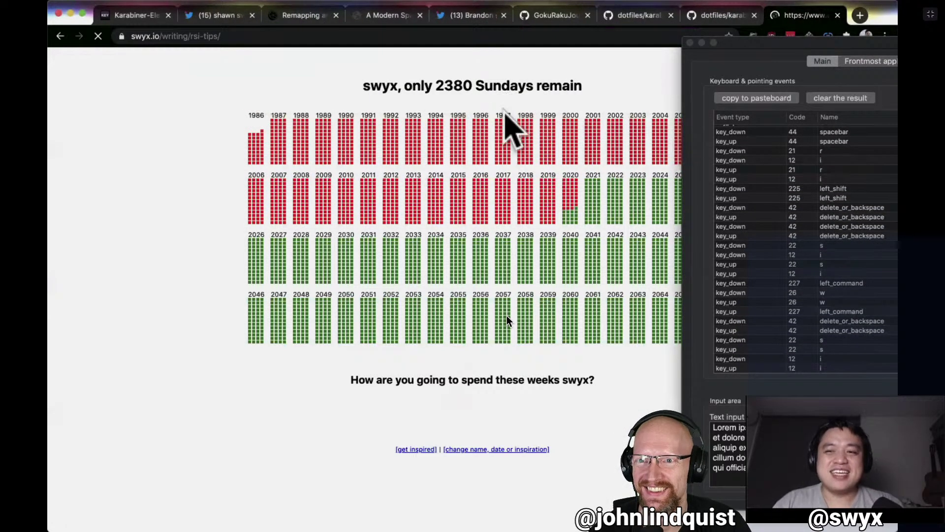
left_click_drag(742, 42, 862, 43)
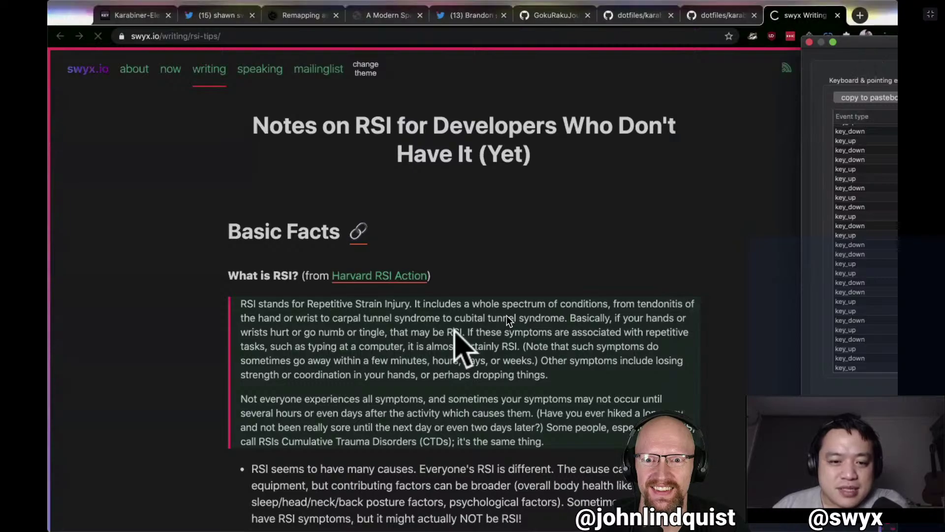
Examine the RSI article's tips on mapping Capslock to Ctrl and using both hands for modifier key combinations.
scroll(507, 315, "down", 15)
scroll(507, 316, "down", 8)
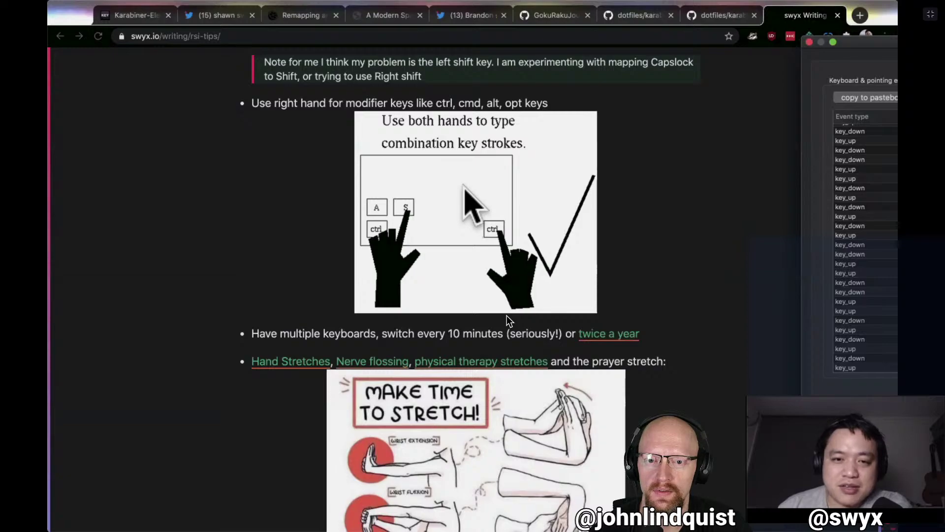
scroll(507, 318, "up", 2)
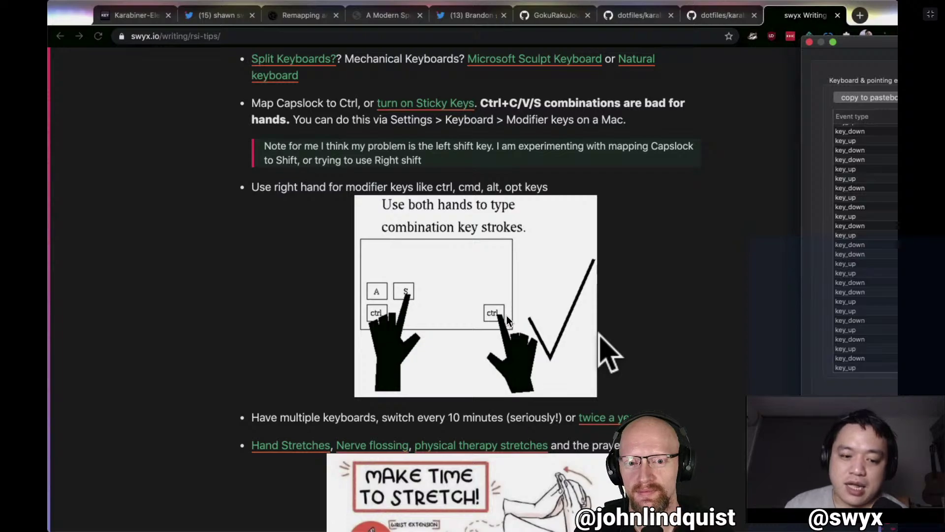
Switch to the karabiner.edn window in Visual Studio Code and show the trackpad2 and vscode rules at the file's end.
key("super+Tab")
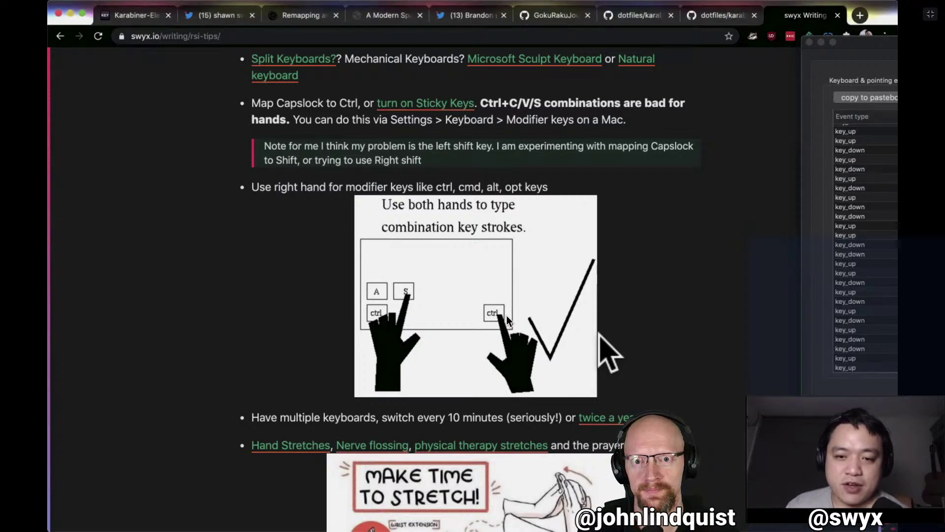
key("ctrl+Up")
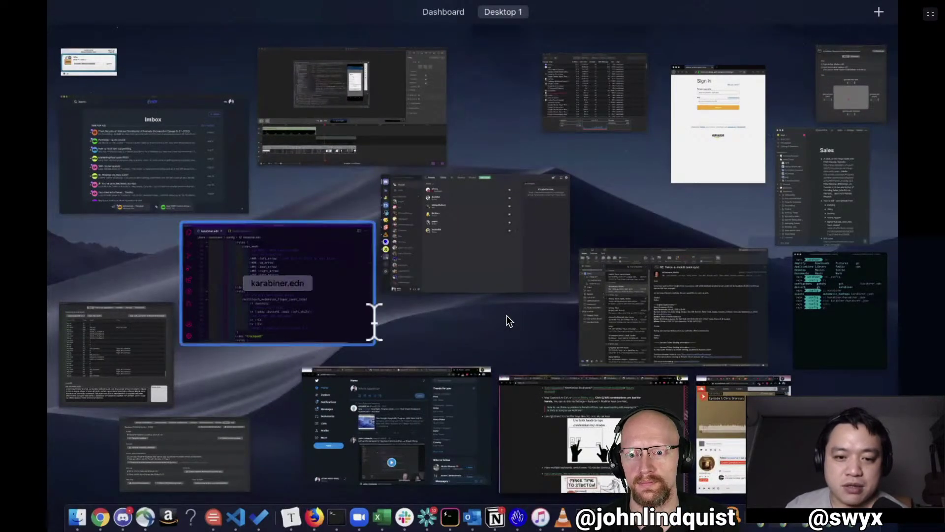
left_click(374, 322)
scroll(472, 306, "down", 5)
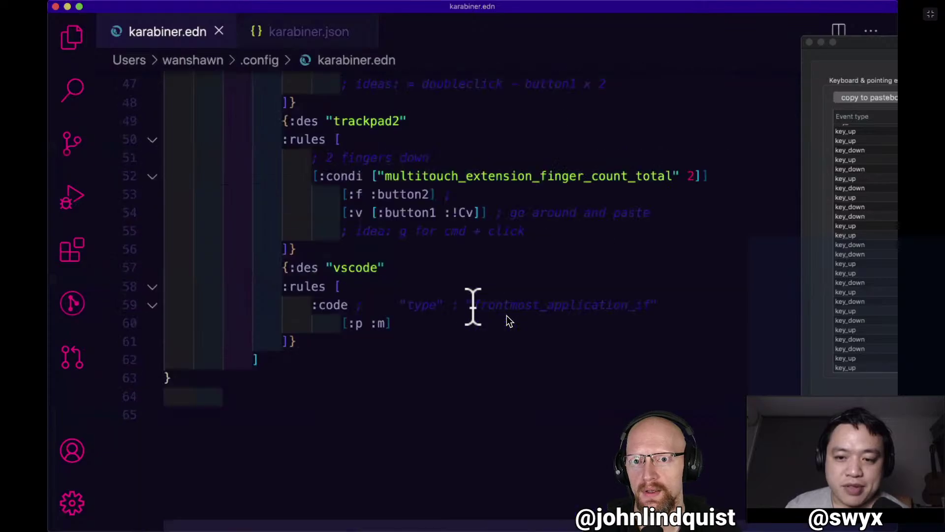
Review the trackpadF and capslock layer rules in karabiner.edn, and skip the wrist and forearm break reminder.
scroll(509, 321, "up", 6)
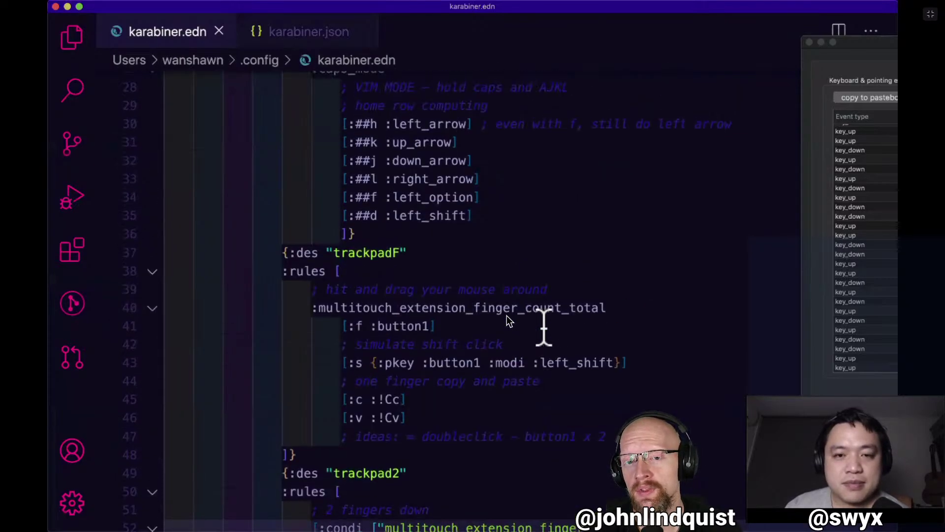
scroll(509, 321, "up", 2)
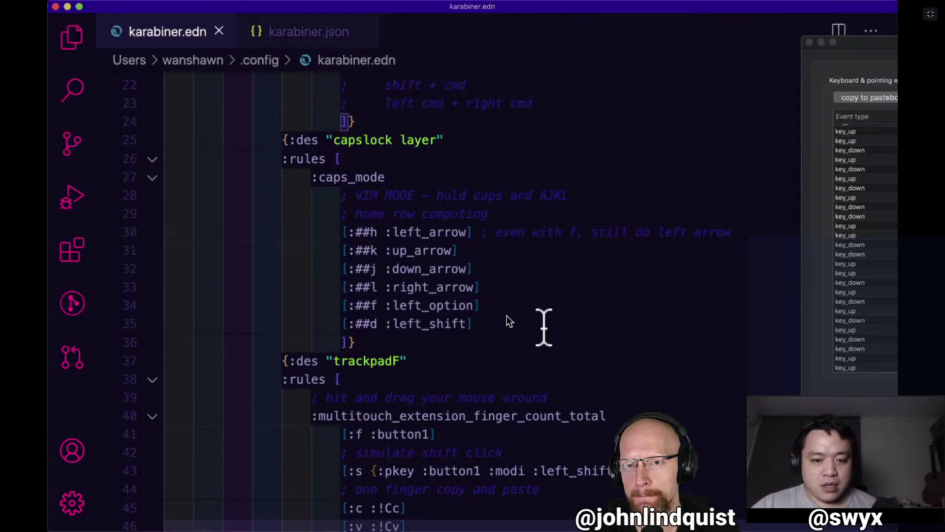
scroll(509, 321, "up", 2)
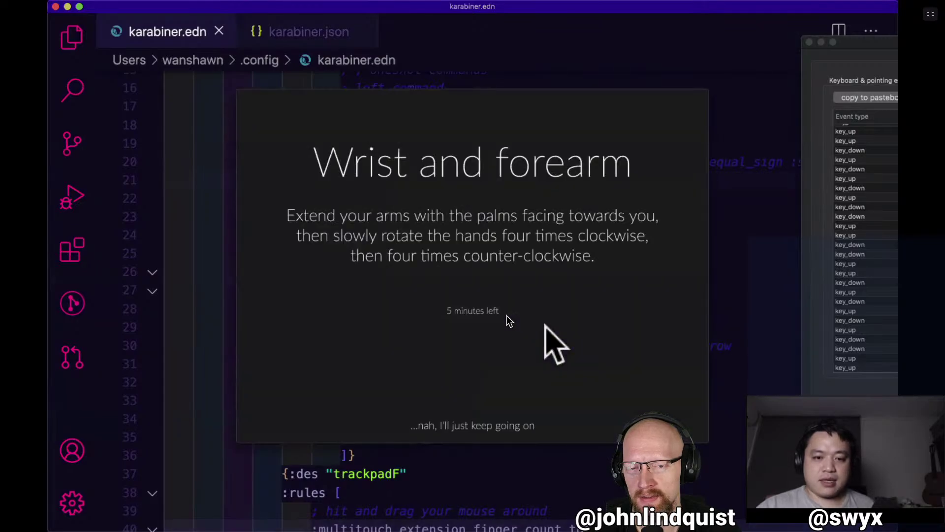
left_click(489, 424)
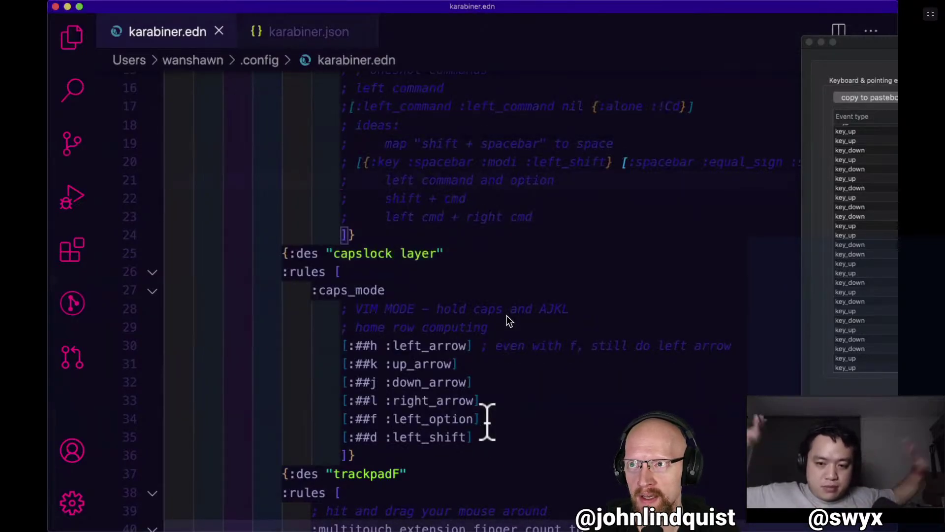